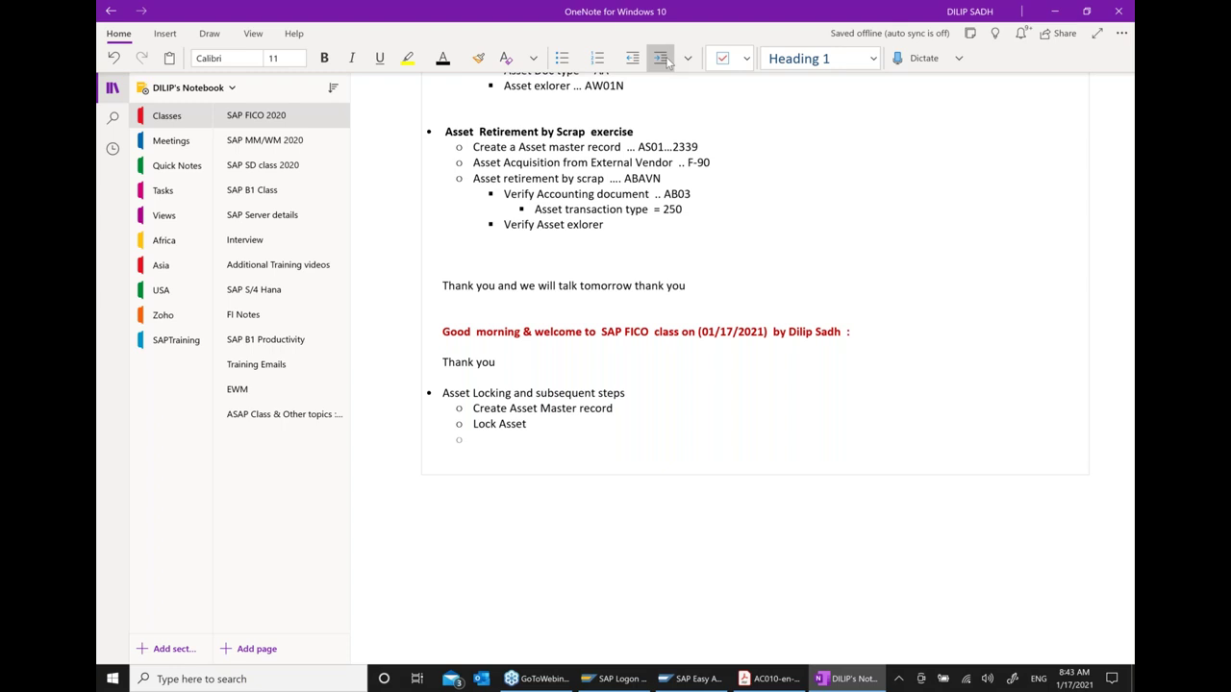
Add the sub-bullet "Asset Acquisition from External Vendors" below "Lock Asset", correcting the spelling of "Acquisition"
type("Asset")
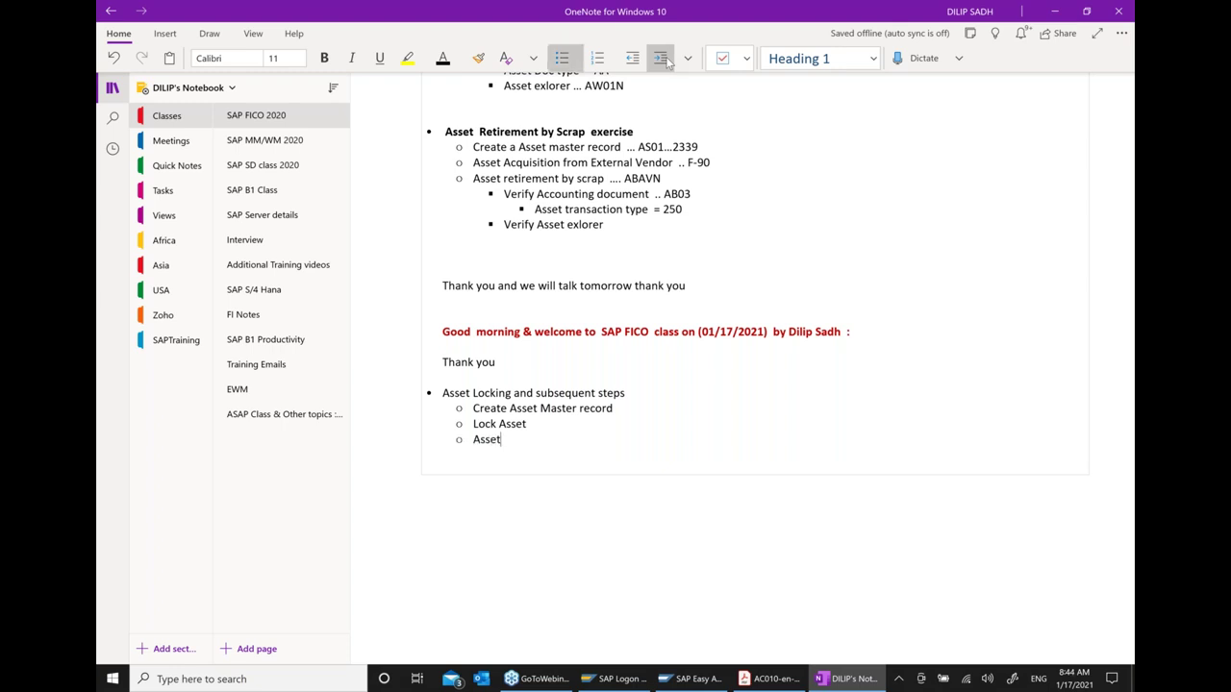
type(" Acqisition from Exter")
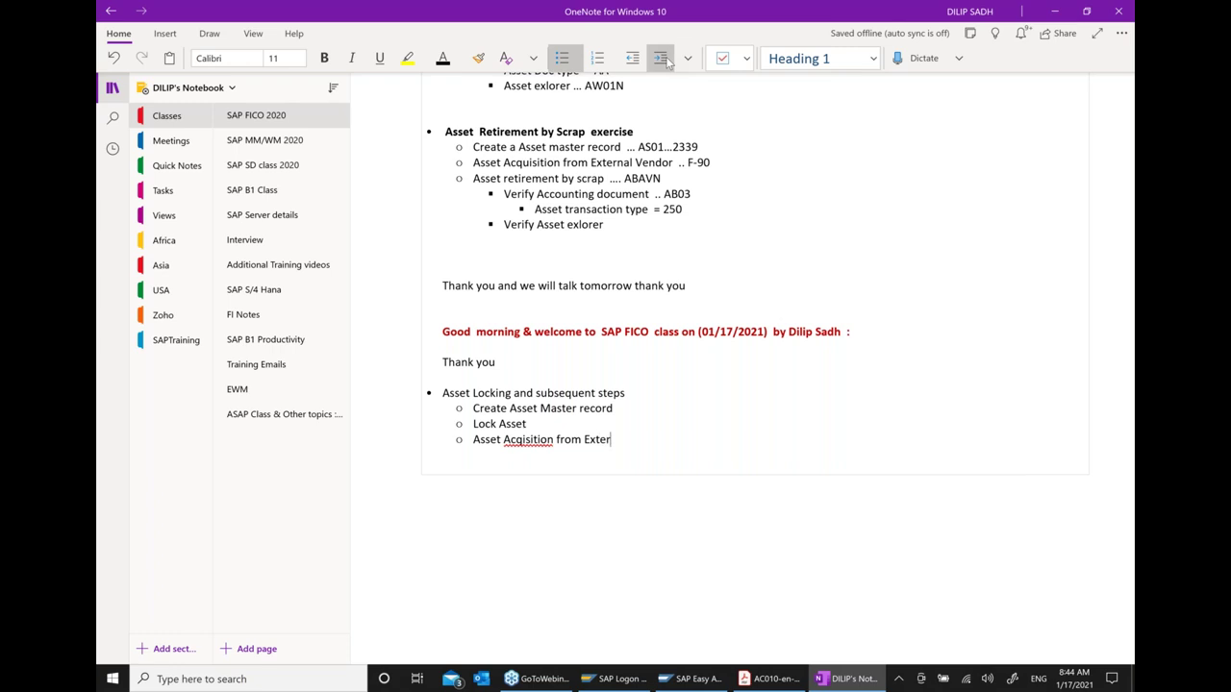
type("nal Vendors")
right_click(527, 440)
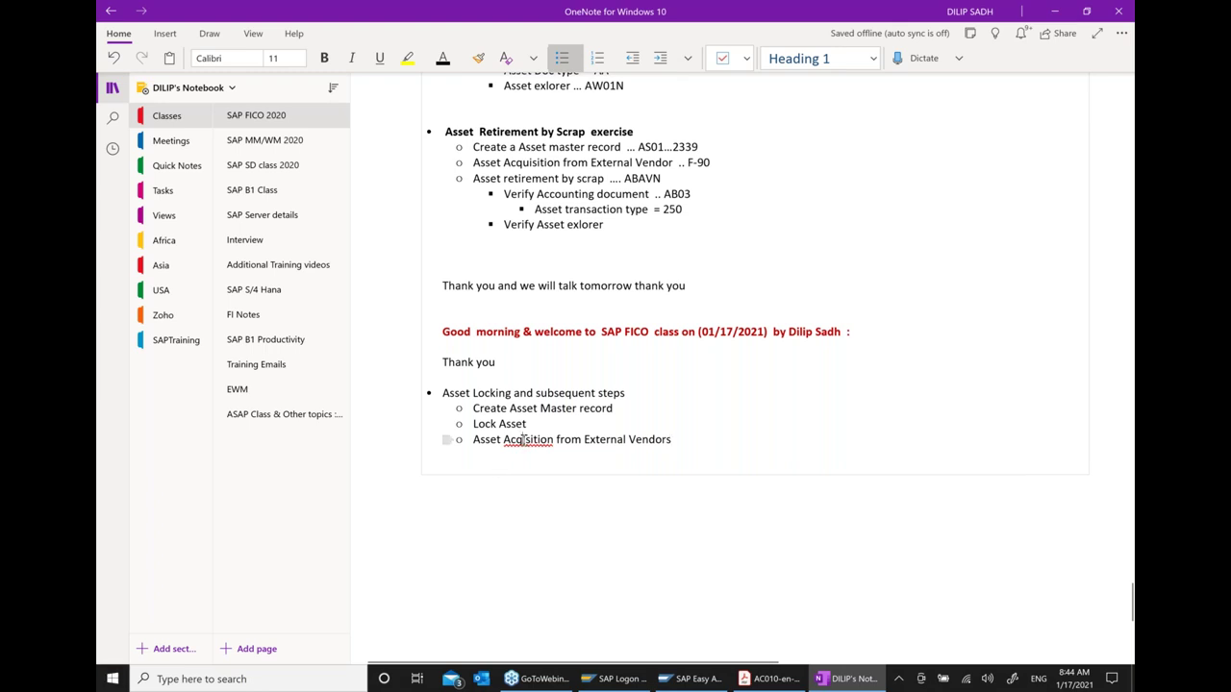
mouse_move(670, 449)
left_click(763, 447)
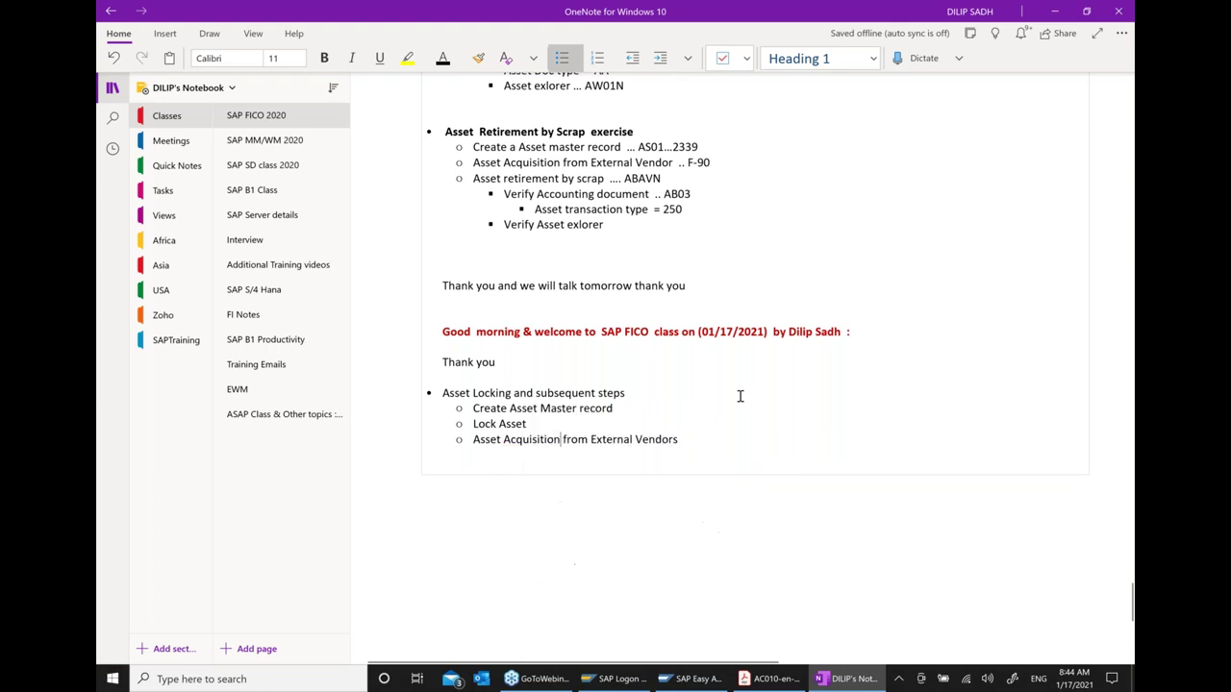
Make the bullet heading "Asset Locking and subsequent steps" bold
scroll(740, 395, "down", 2)
left_click_drag(626, 289, 443, 290)
key("ctrl+b")
left_click(535, 356)
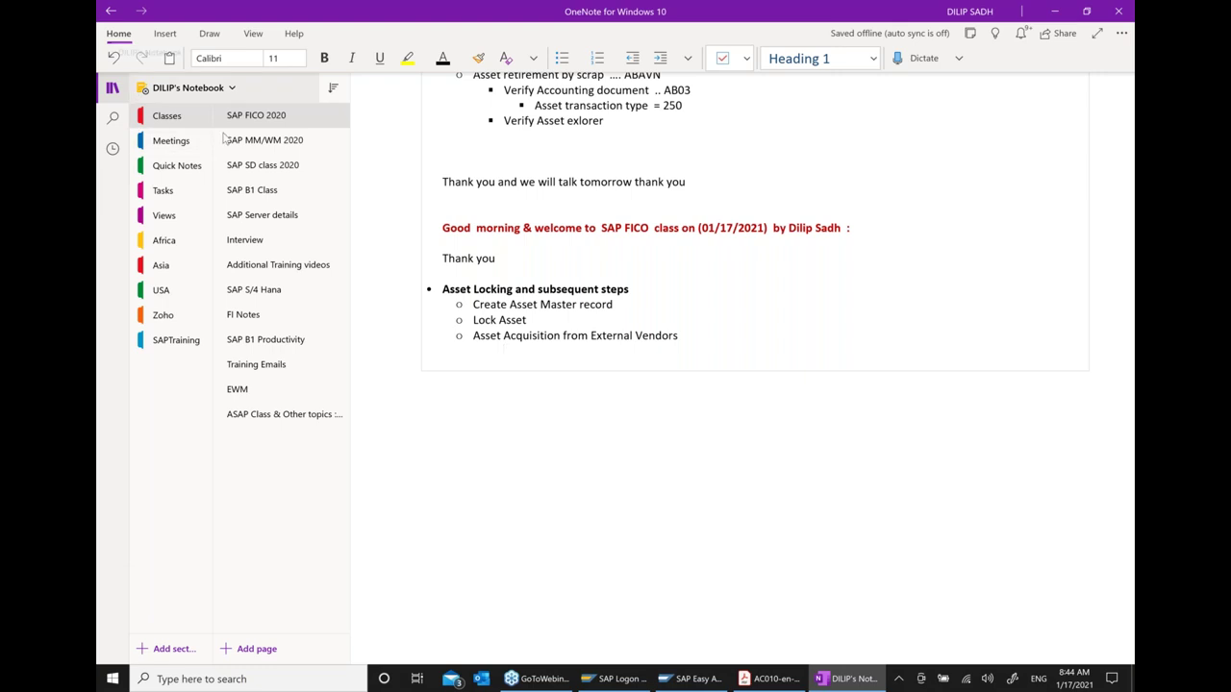
scroll(528, 400, "down", 3)
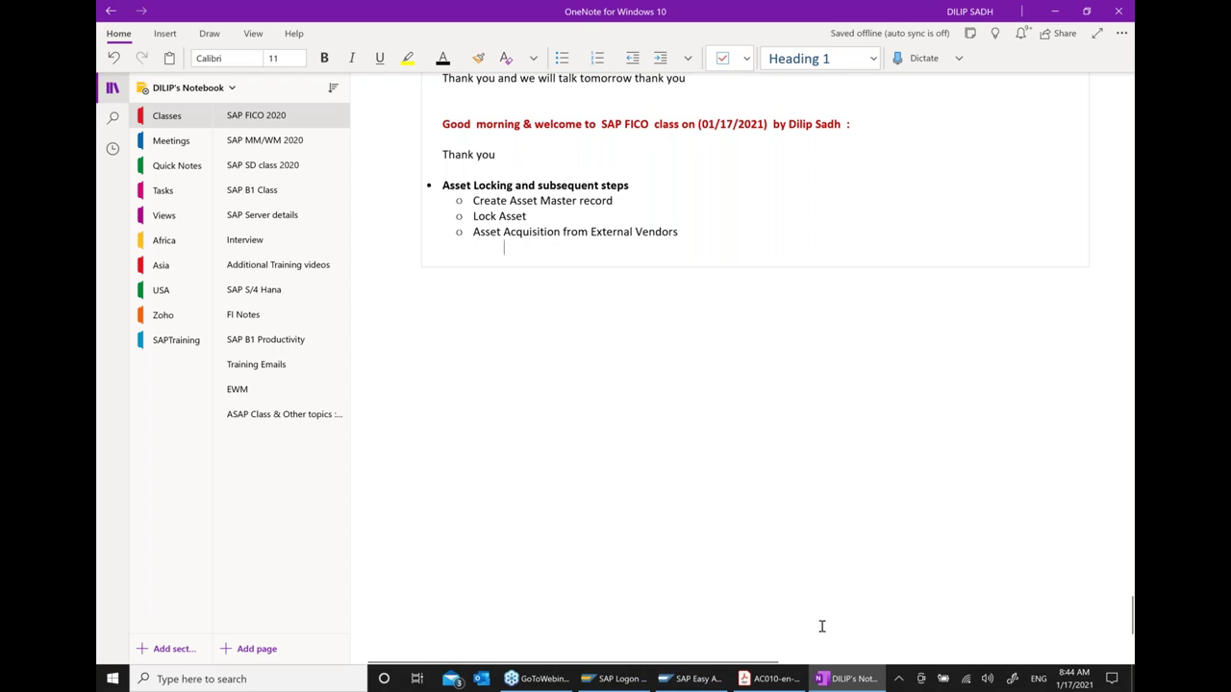
Switch to SAP and open transaction AS01 - Asset under Accounting, Financial Accounting, Fixed Assets, Asset, Create
left_click(723, 680)
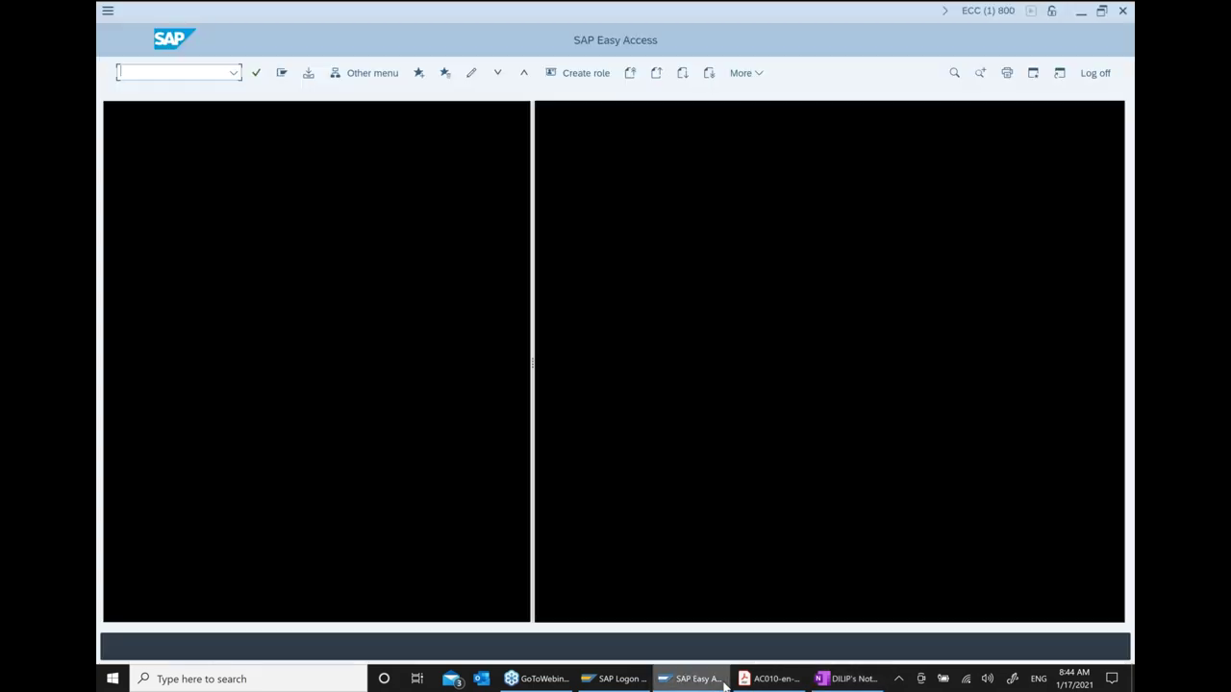
left_click(117, 197)
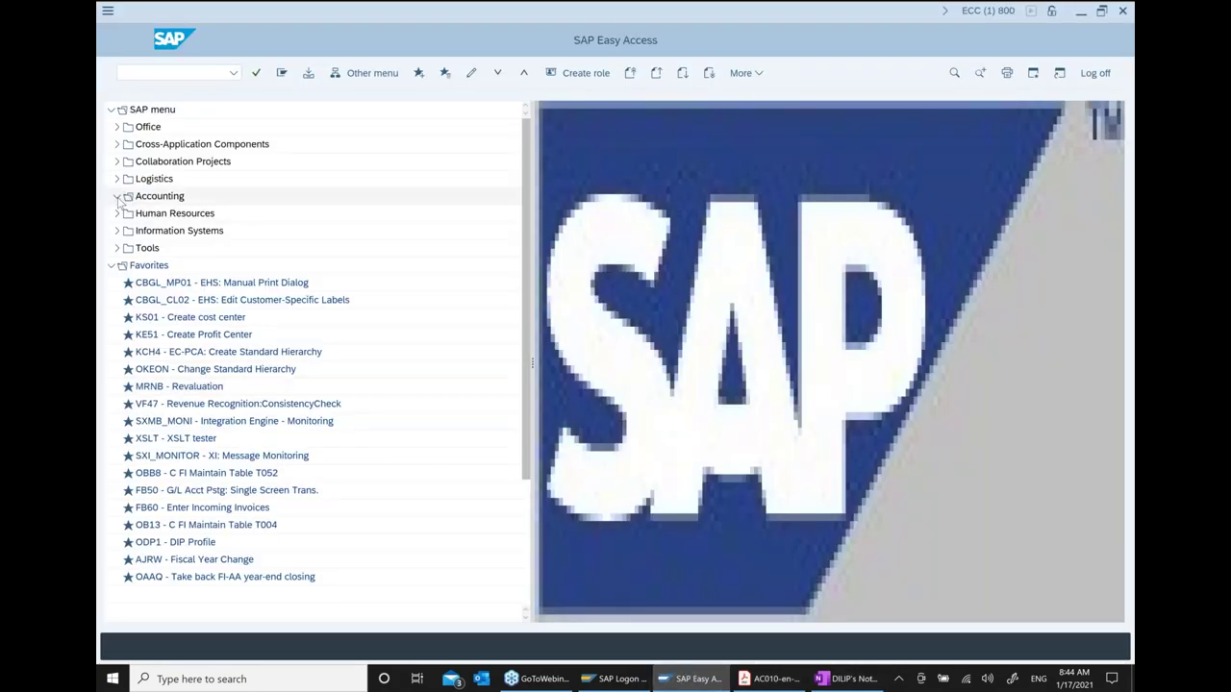
left_click(122, 213)
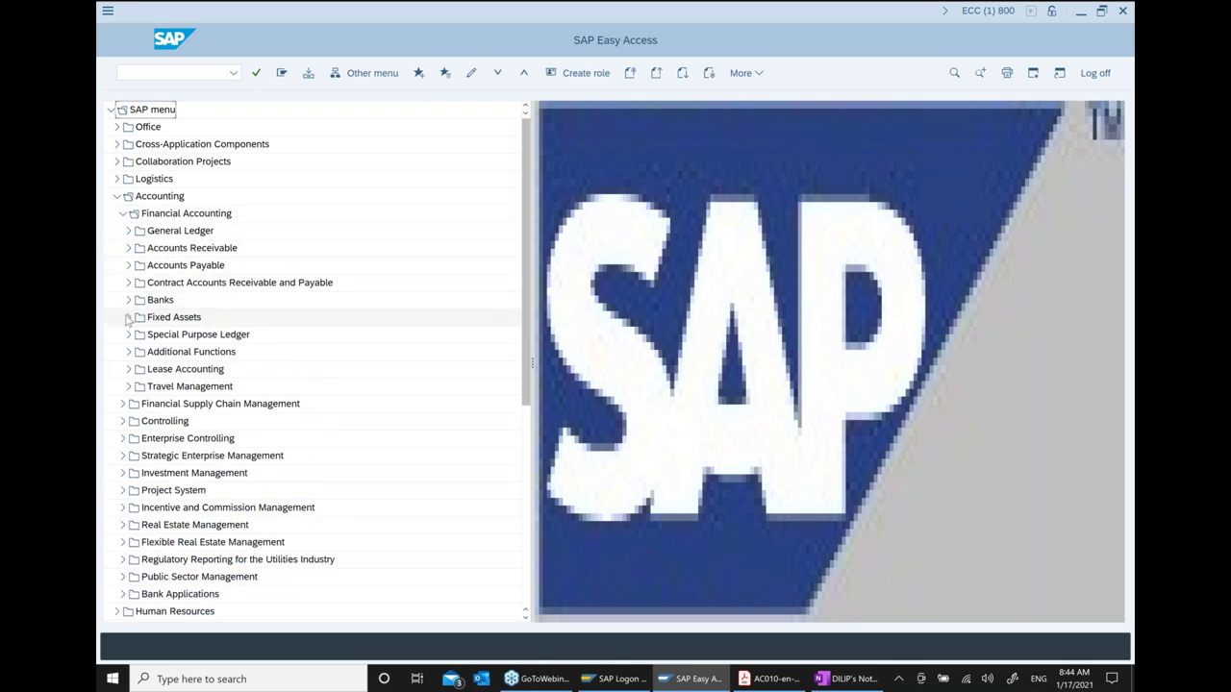
left_click(128, 318)
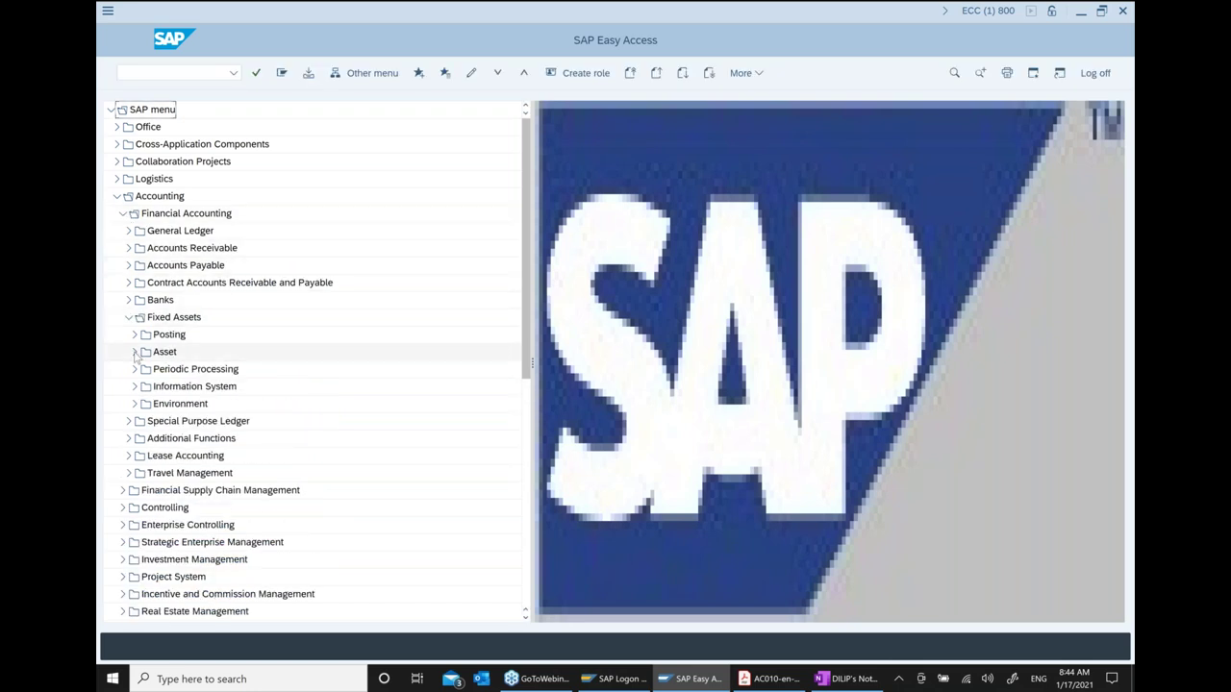
left_click(135, 352)
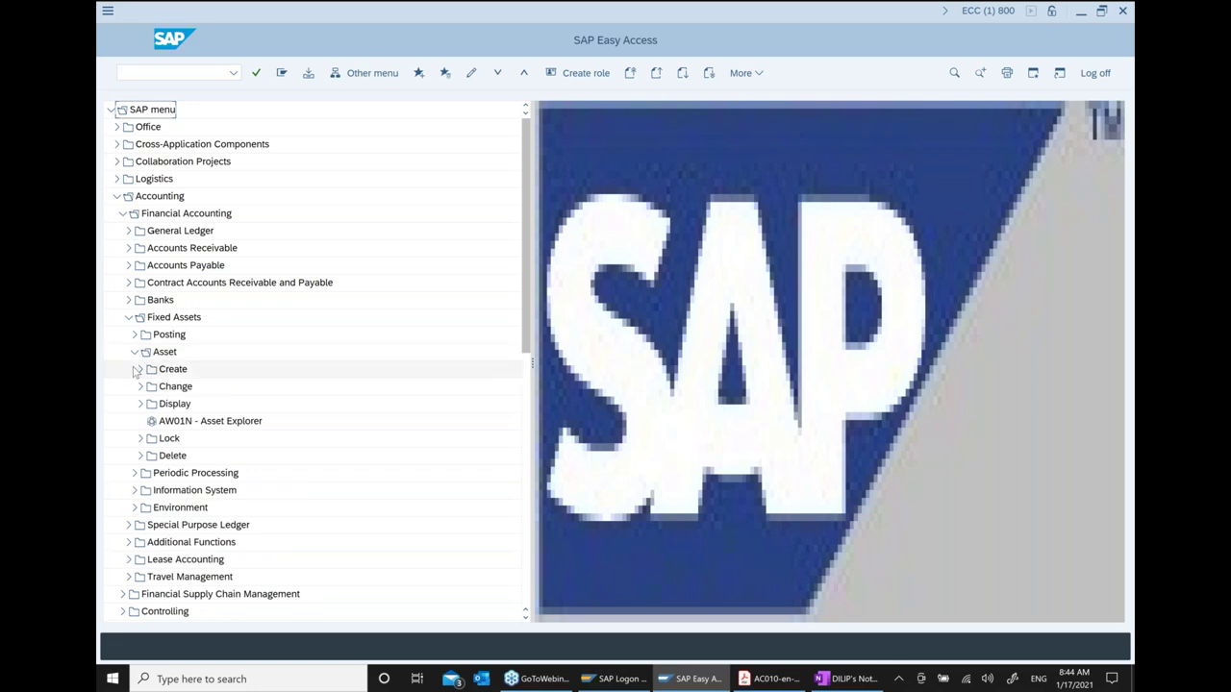
left_click(140, 370)
left_click(196, 386)
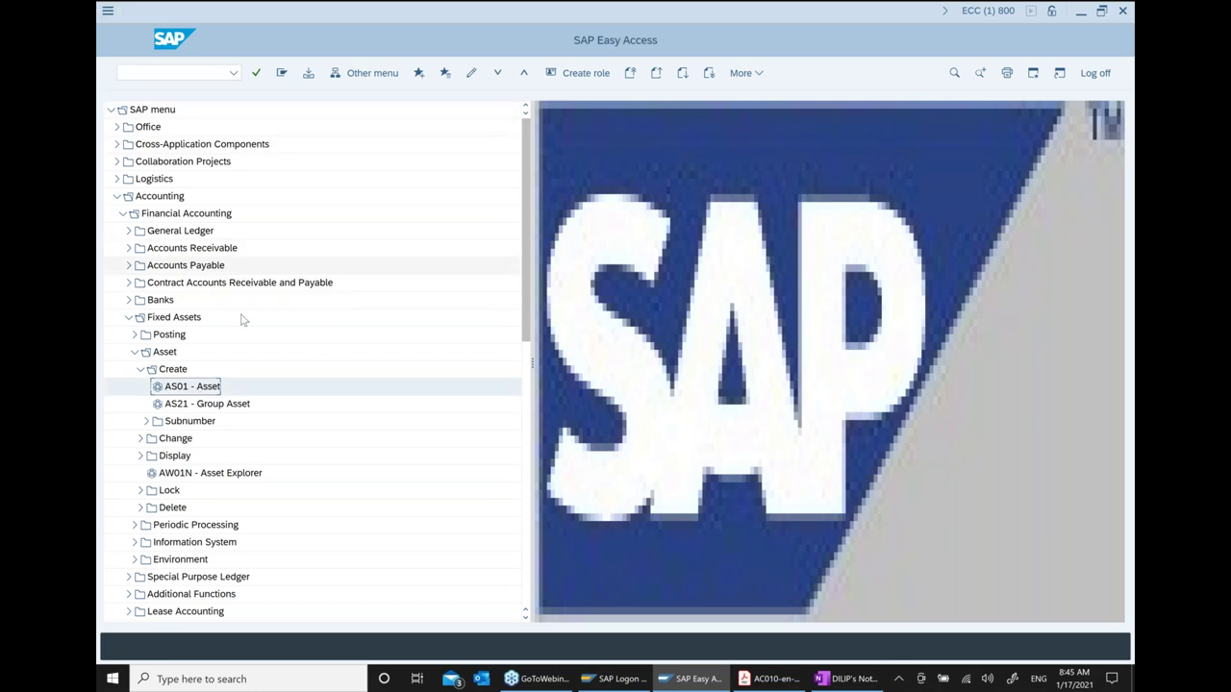
double_click(213, 391)
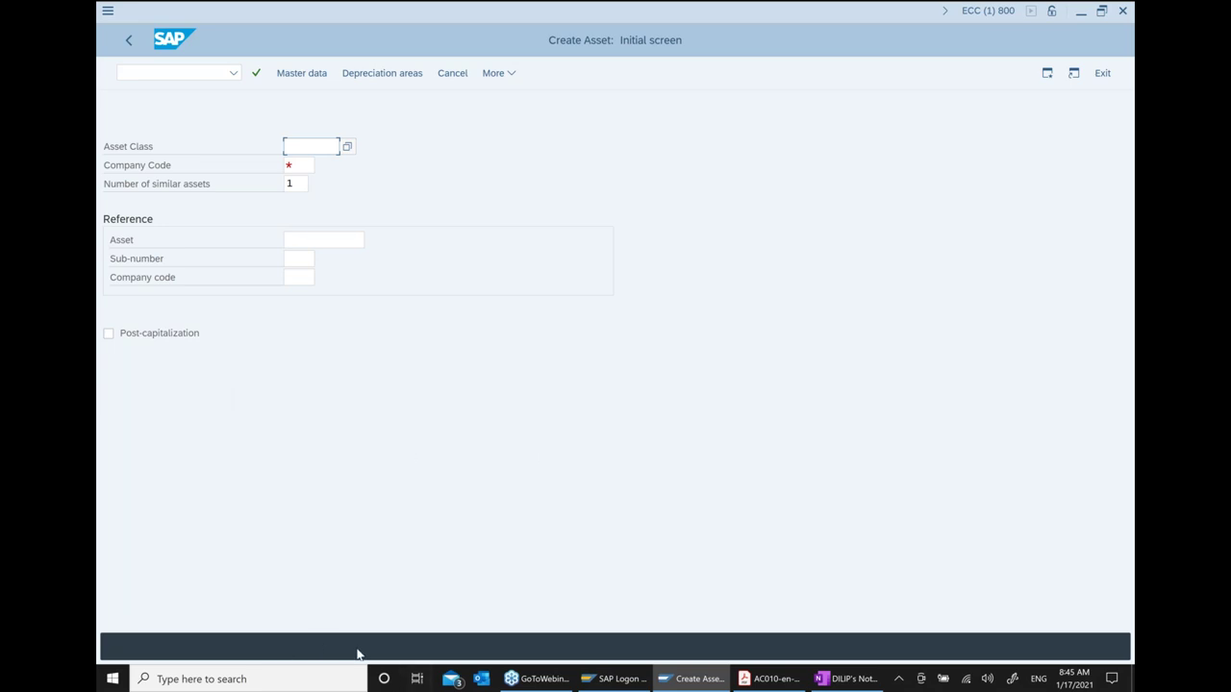
Choose asset 2343 with sub-number 0 as the reference and set the company code to PVH1
left_click(341, 240)
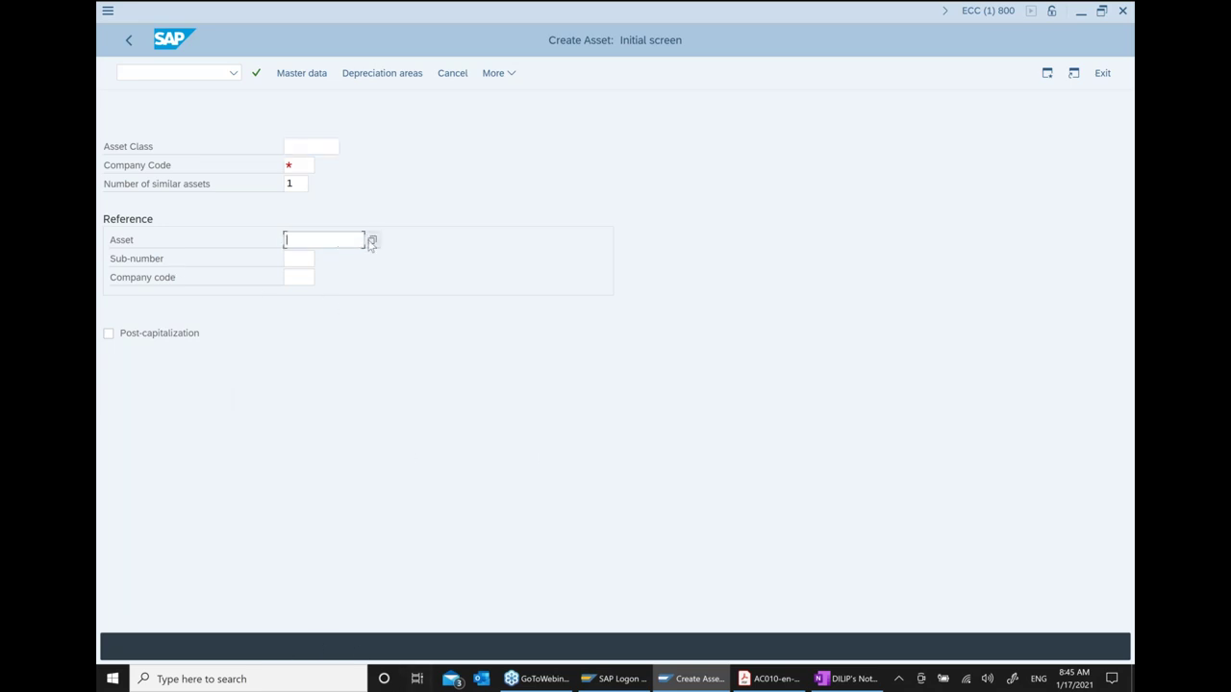
key("F4")
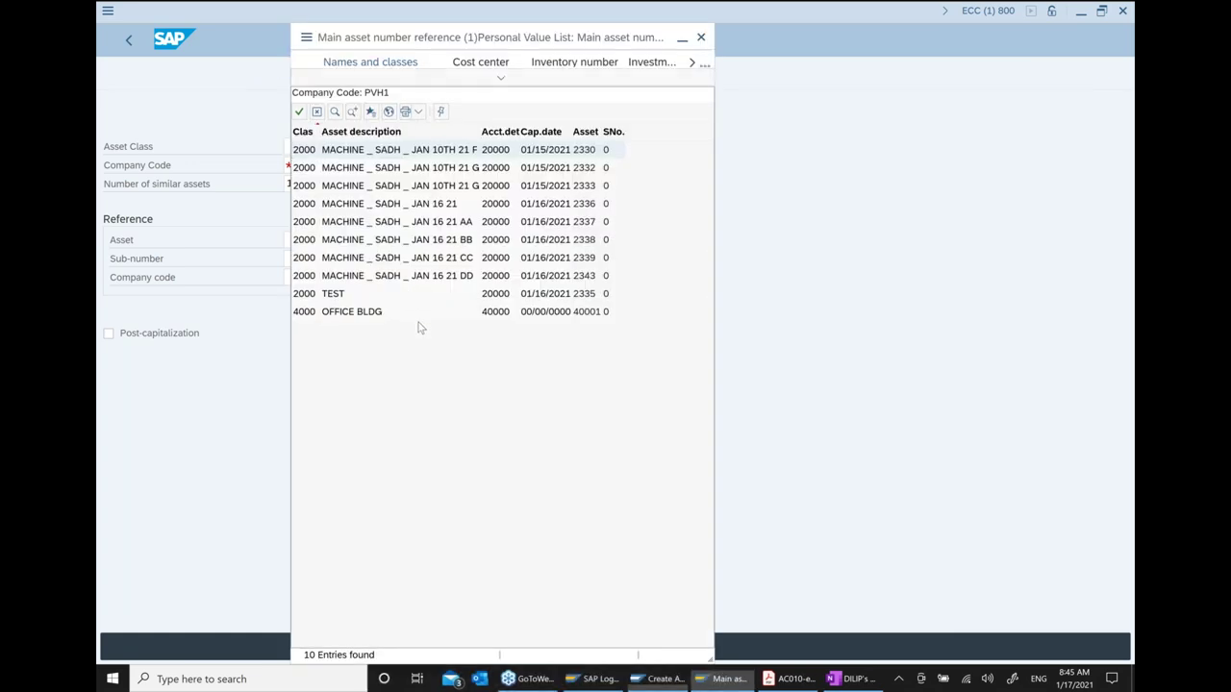
double_click(457, 281)
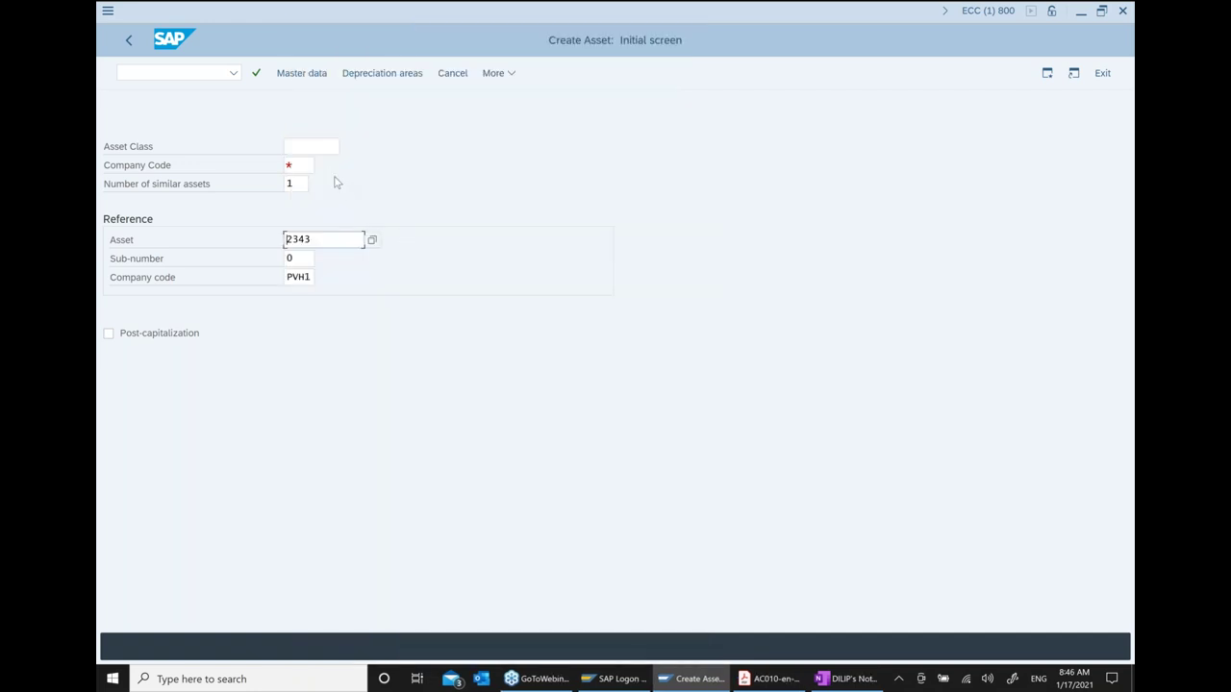
left_click(307, 165)
key("Down")
key("Down")
key("Return")
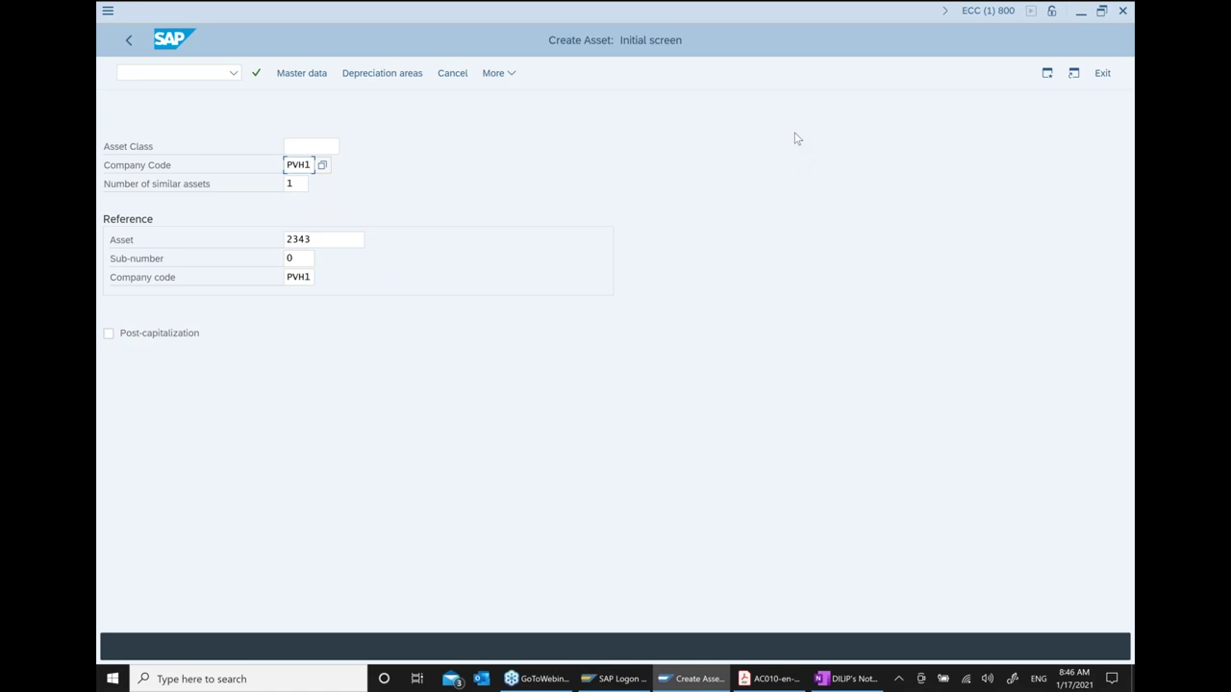
Set the asset class to 2000, Machines declining depr., and continue to the new asset's master data
left_click(334, 148)
left_click(343, 147)
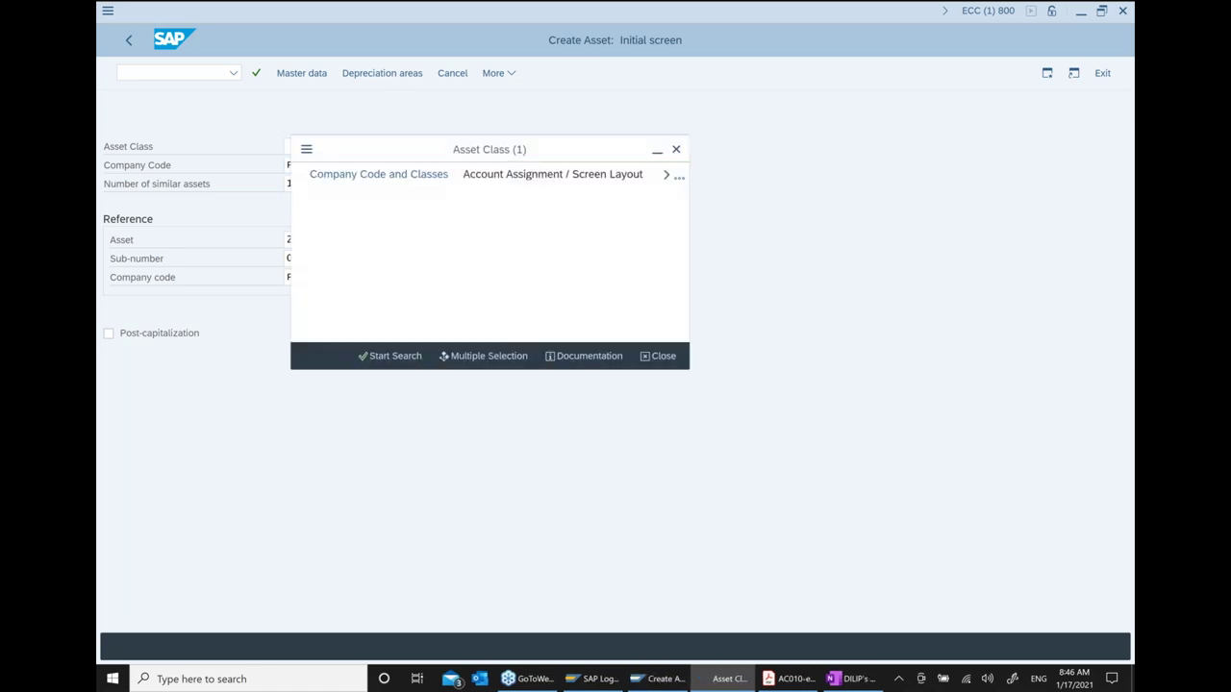
left_click(397, 356)
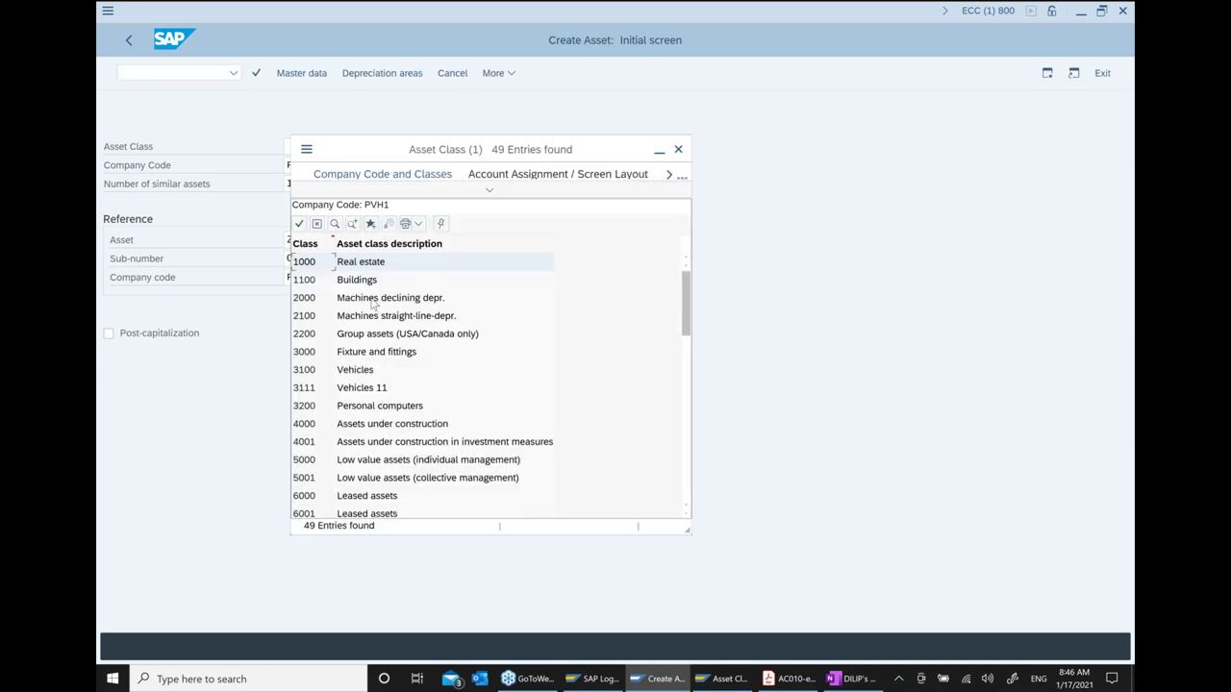
double_click(374, 299)
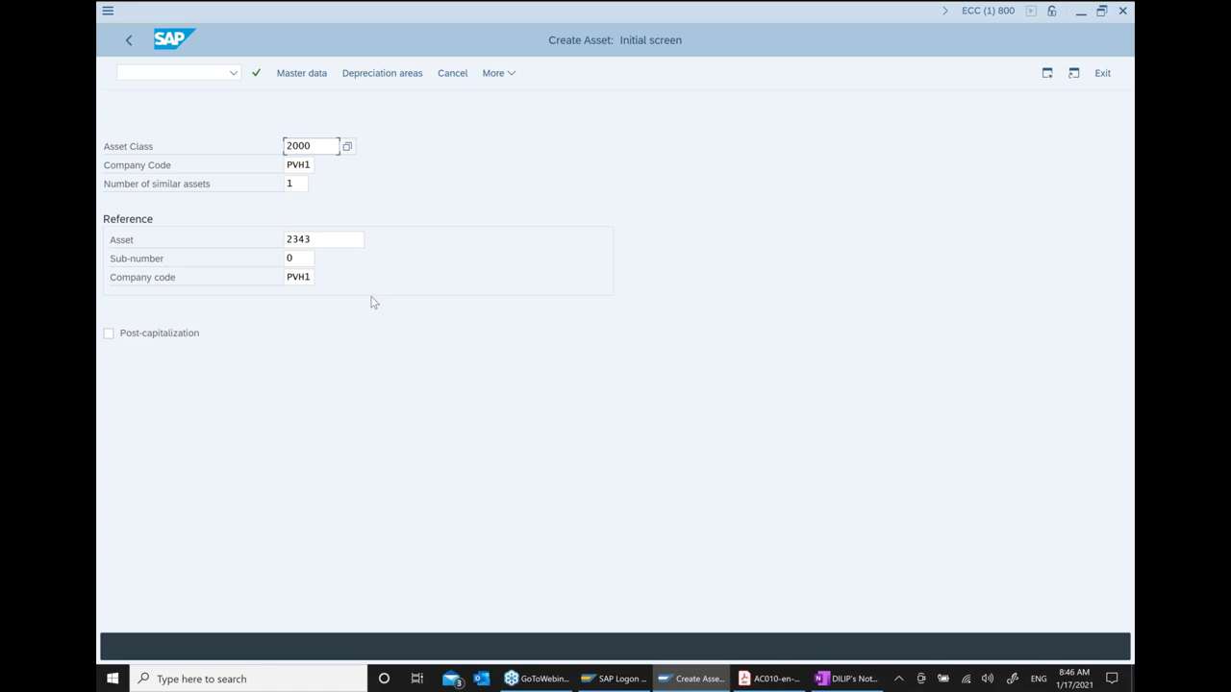
key("Return")
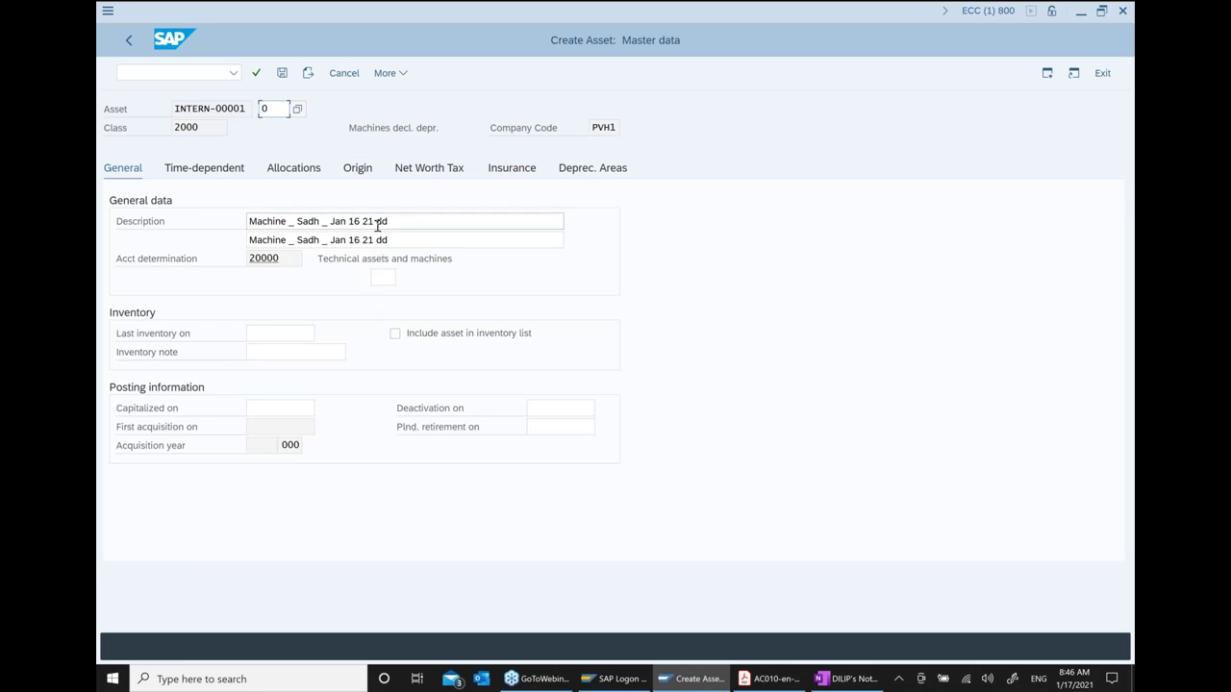
Change the ending of the first description line to "Jan 17 21", without a letter suffix
left_click(414, 221)
key("BackSpace")
key("BackSpace")
key("BackSpace")
key("BackSpace")
key("BackSpace")
key("BackSpace")
key("BackSpace")
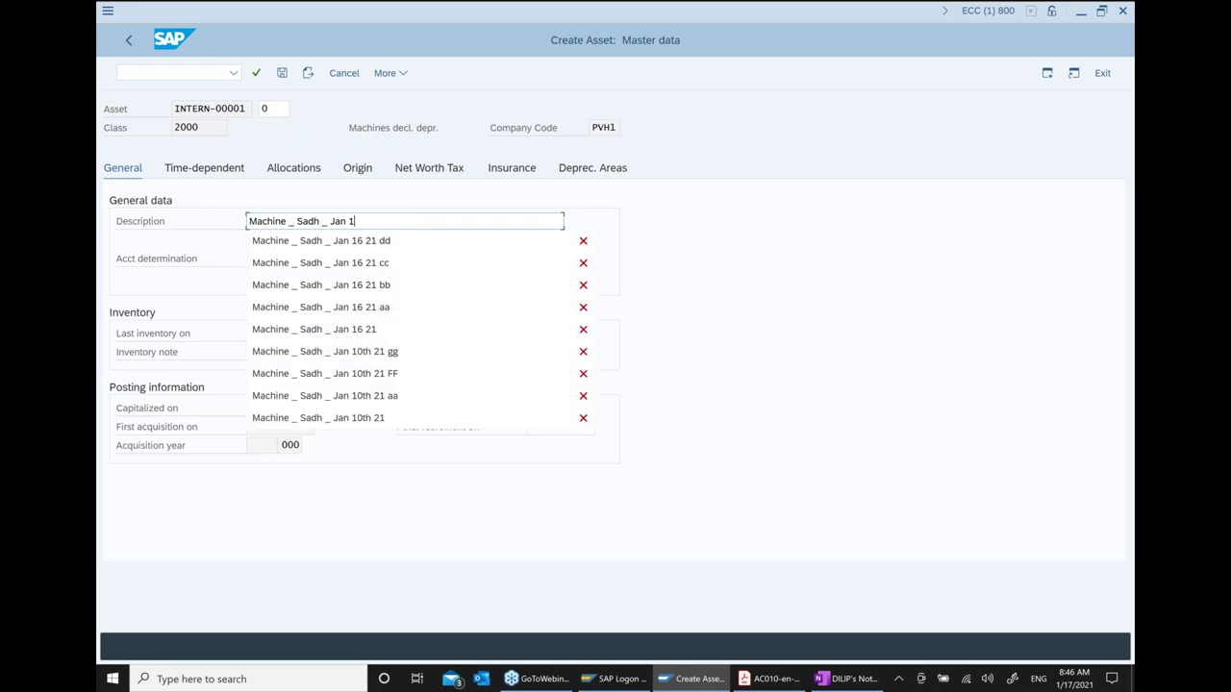
type("7")
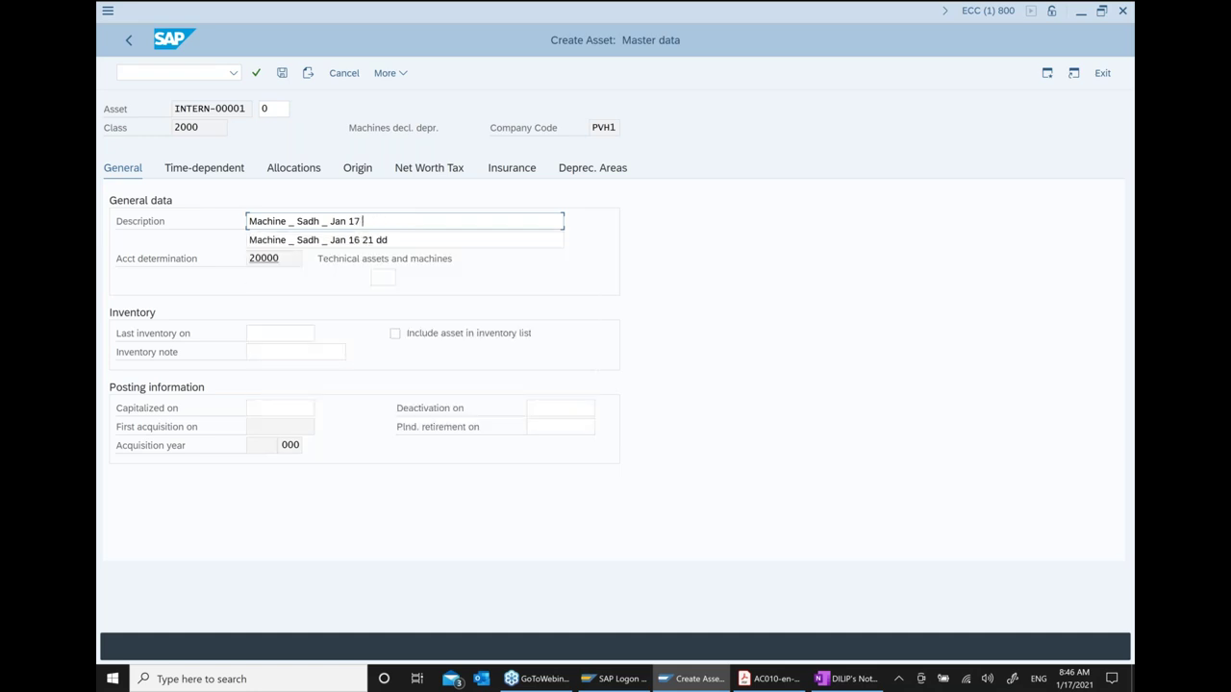
type(" 21")
Replace the second description line with a copy of the full first line and save the new asset
left_click_drag(412, 220, 255, 221)
key("ctrl+c")
left_click(379, 240)
left_click_drag(393, 239, 256, 240)
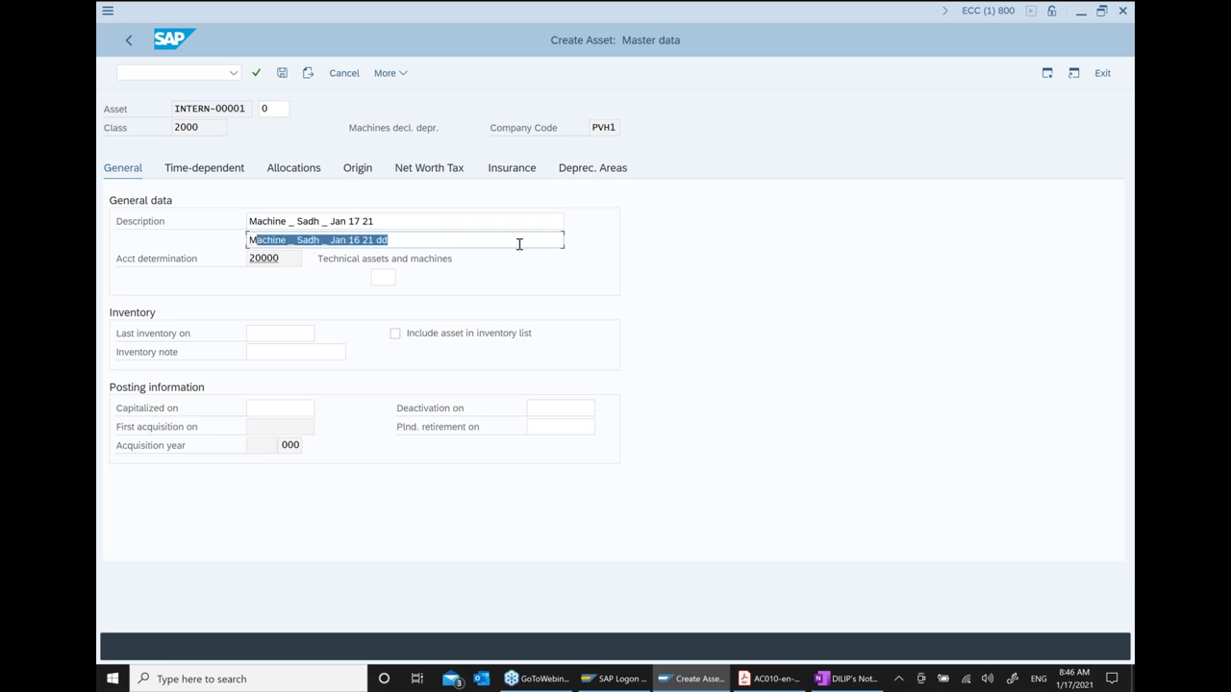
key("BackSpace")
key("BackSpace")
key("ctrl+v")
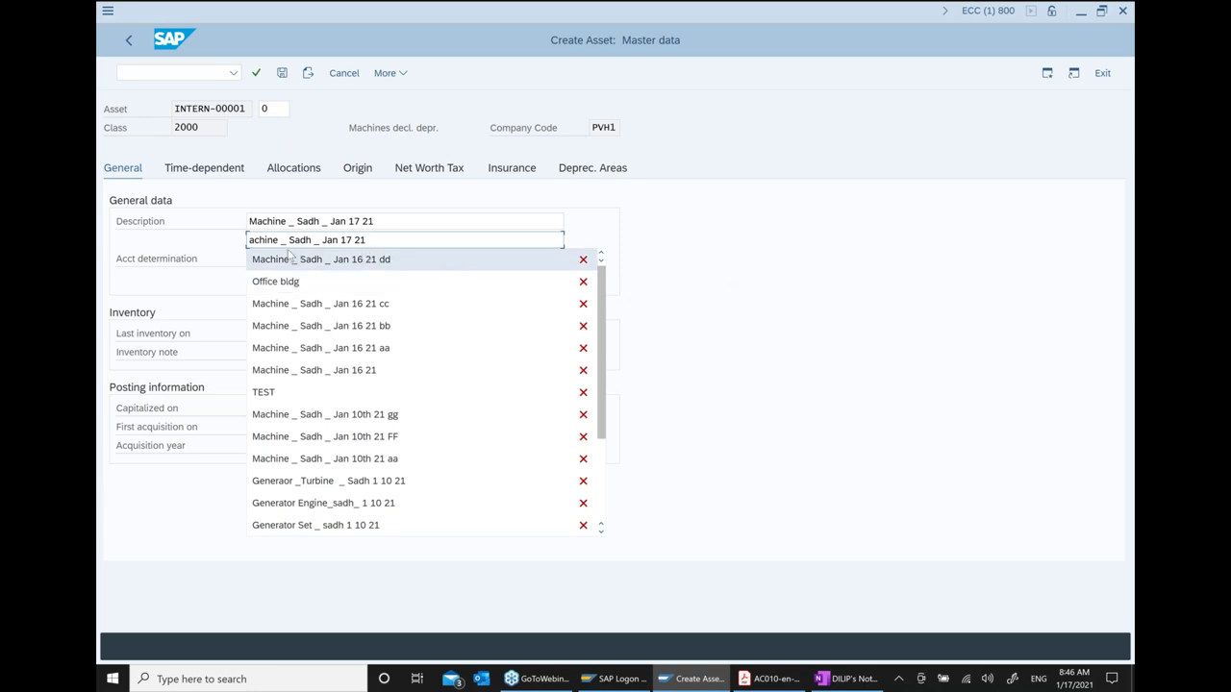
left_click_drag(374, 222, 248, 221)
key("ctrl+c")
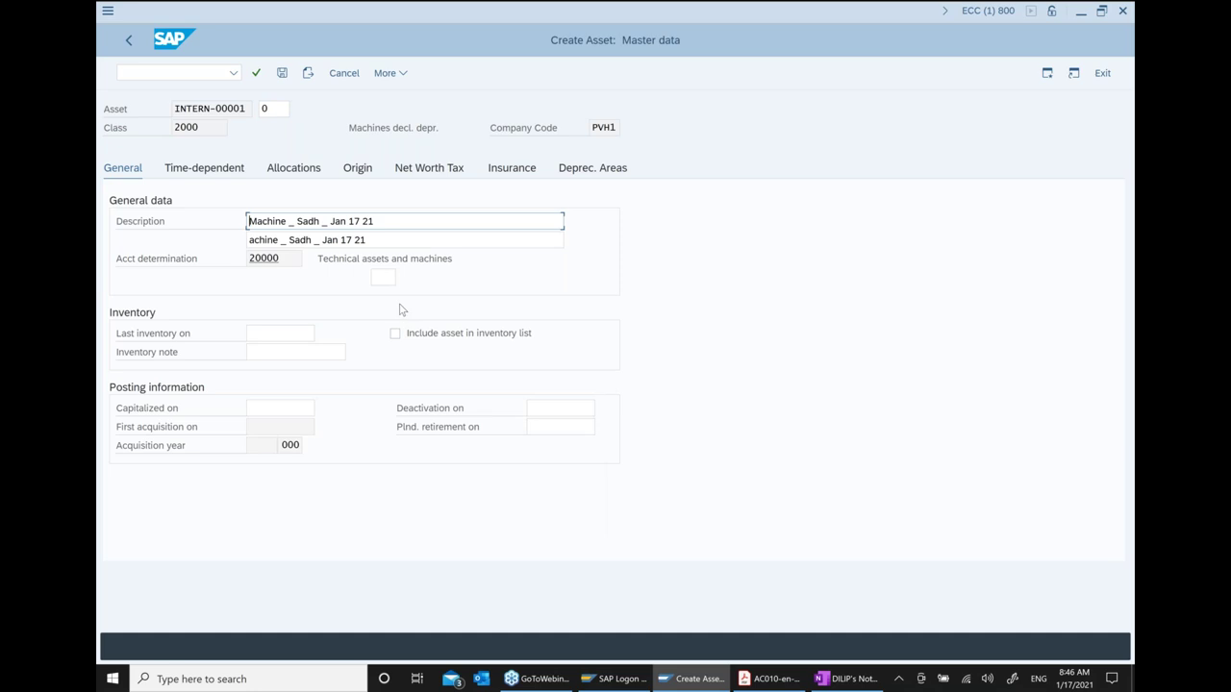
left_click_drag(384, 240, 215, 237)
key("ctrl+v")
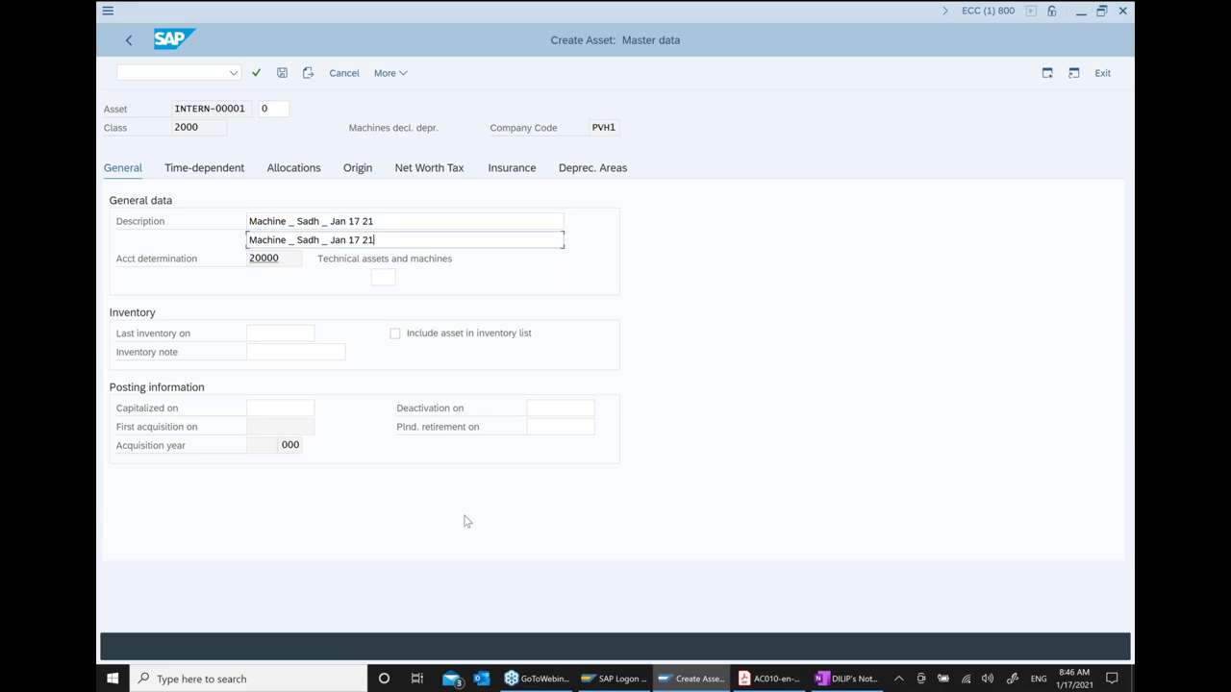
left_click(284, 77)
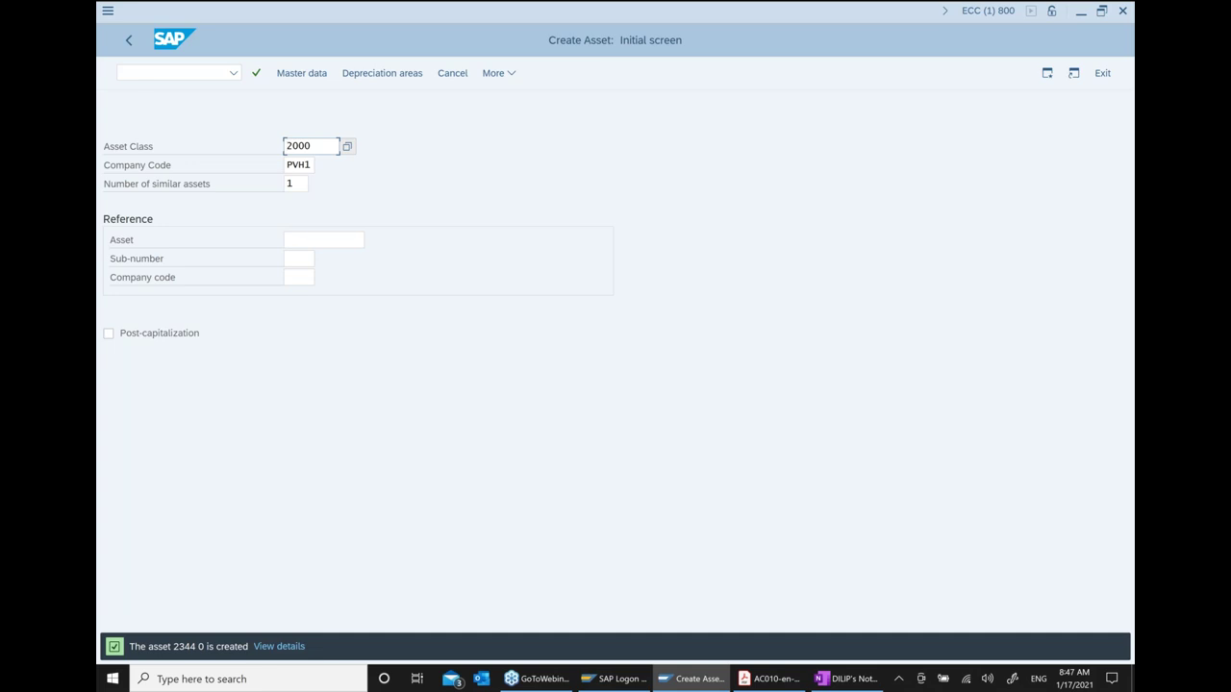
Leave asset creation and open transaction AS02 - Asset for changing an asset
left_click(128, 42)
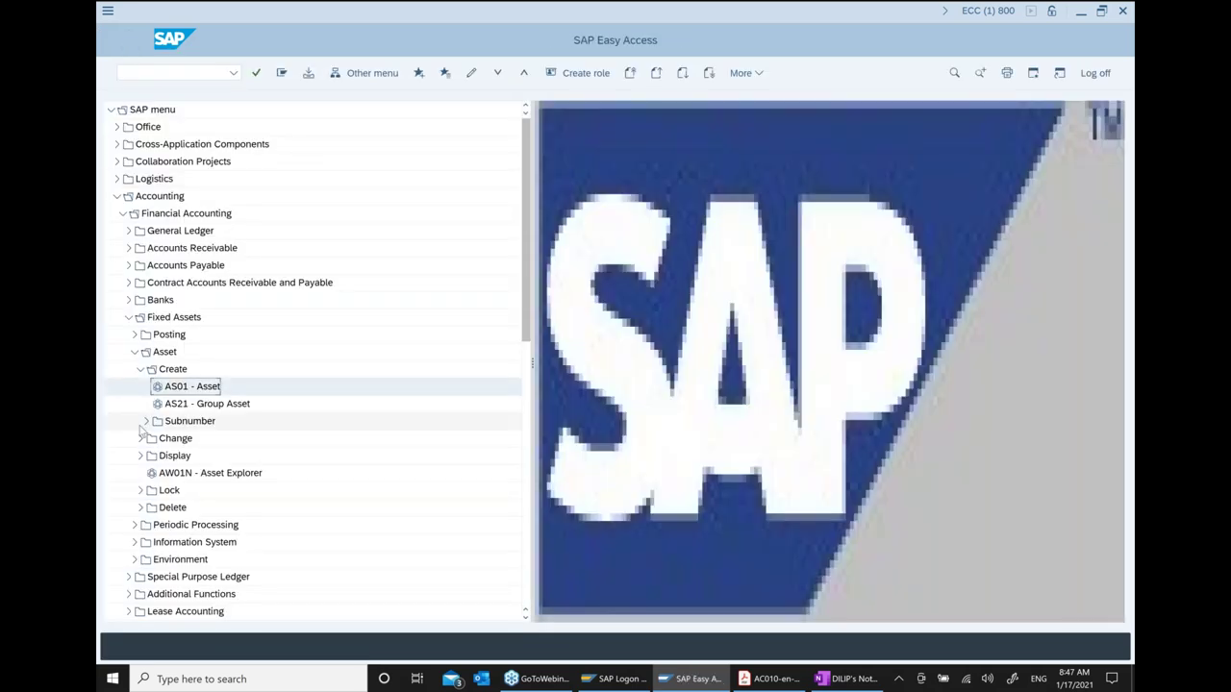
left_click(141, 441)
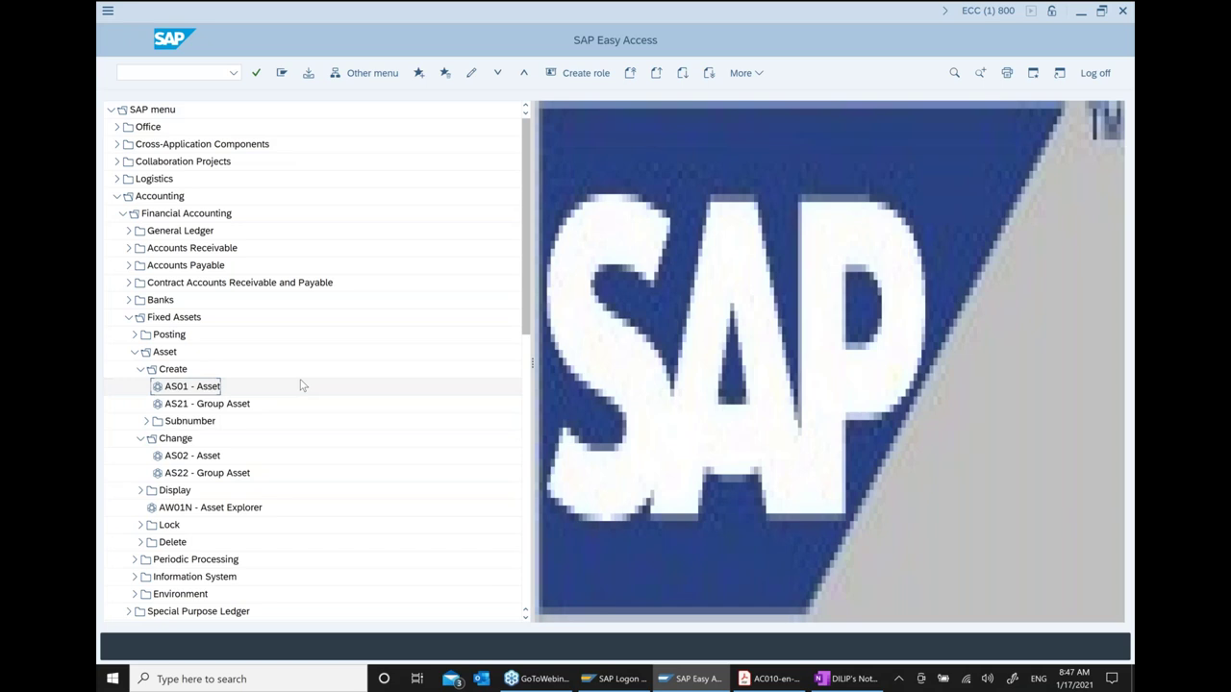
scroll(288, 379, "down", 3)
double_click(204, 371)
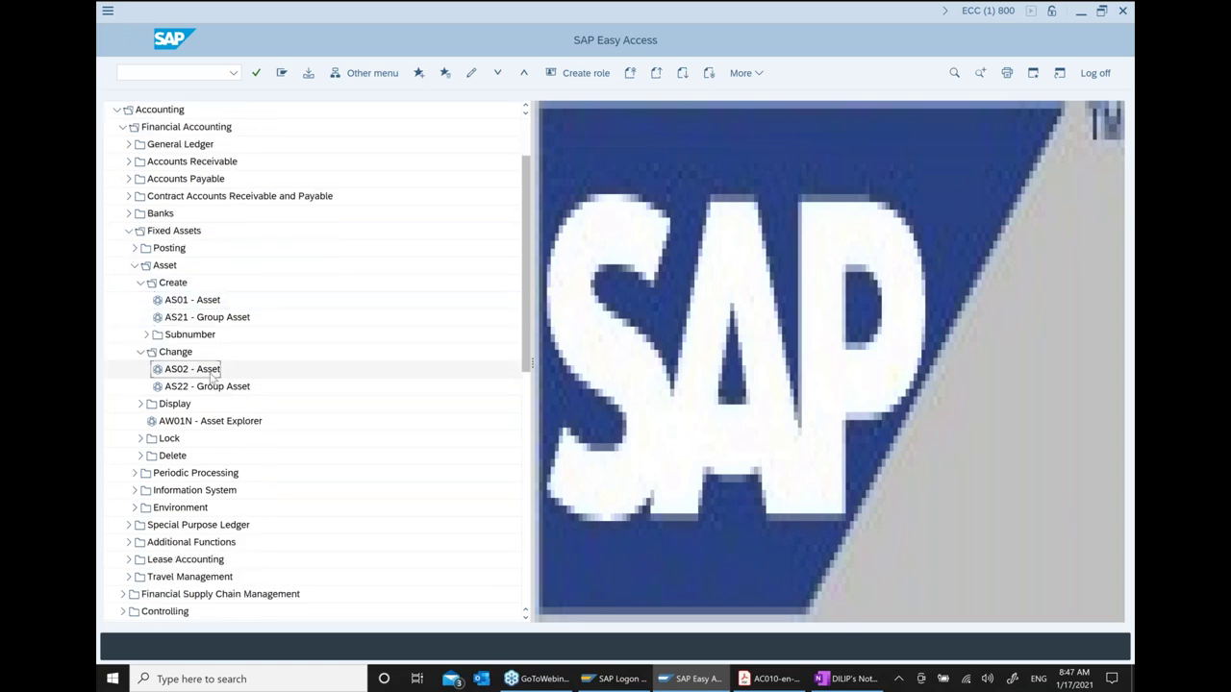
Copy asset number 2344 into the OneNote notes after "Create Asset Master record ..." and return to SAP
double_click(279, 145)
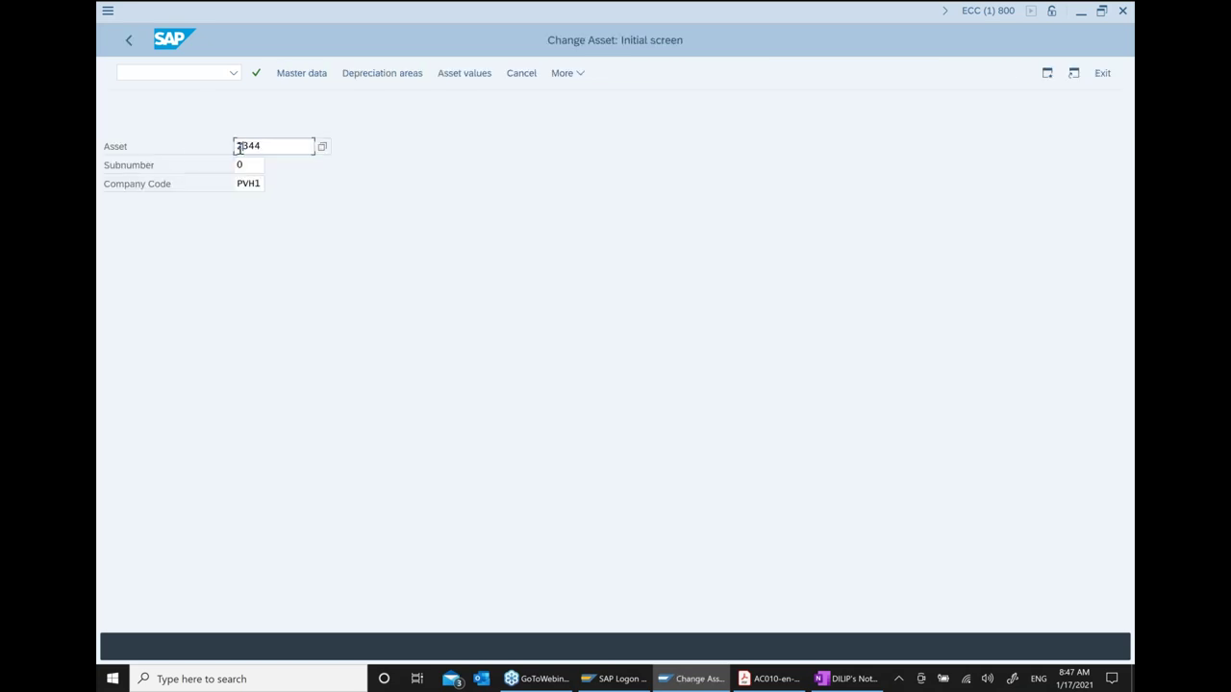
left_click_drag(272, 144, 208, 145)
key("ctrl+c")
left_click(840, 680)
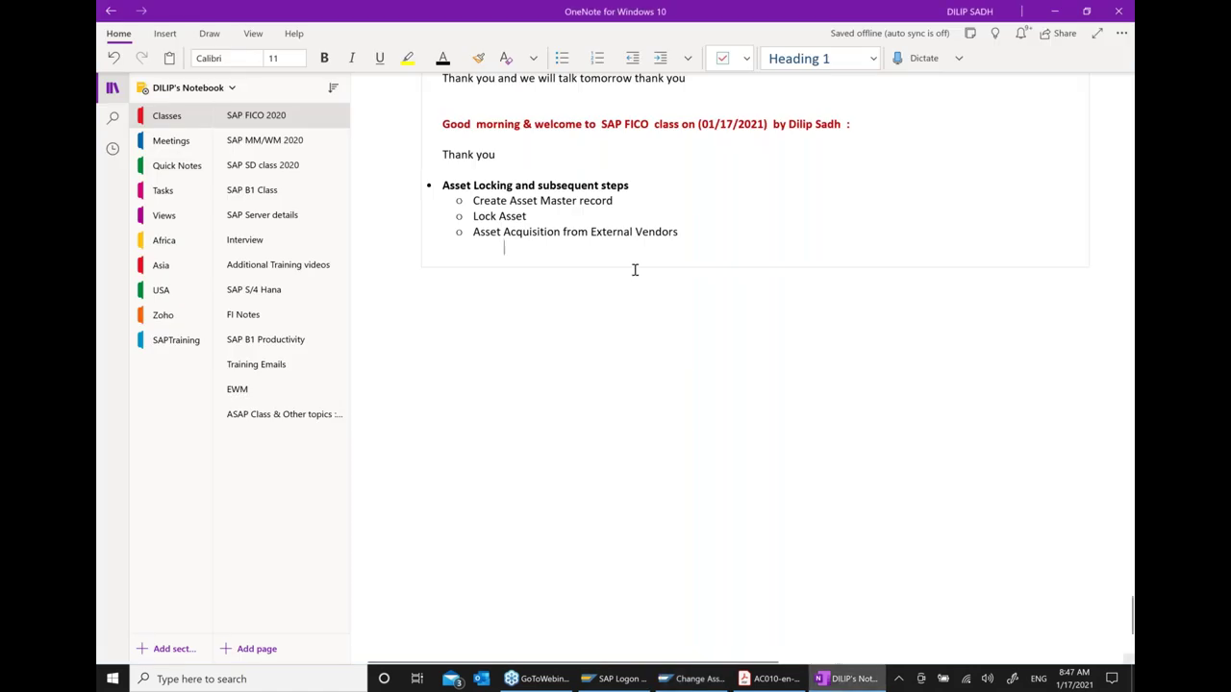
left_click(679, 201)
type("...")
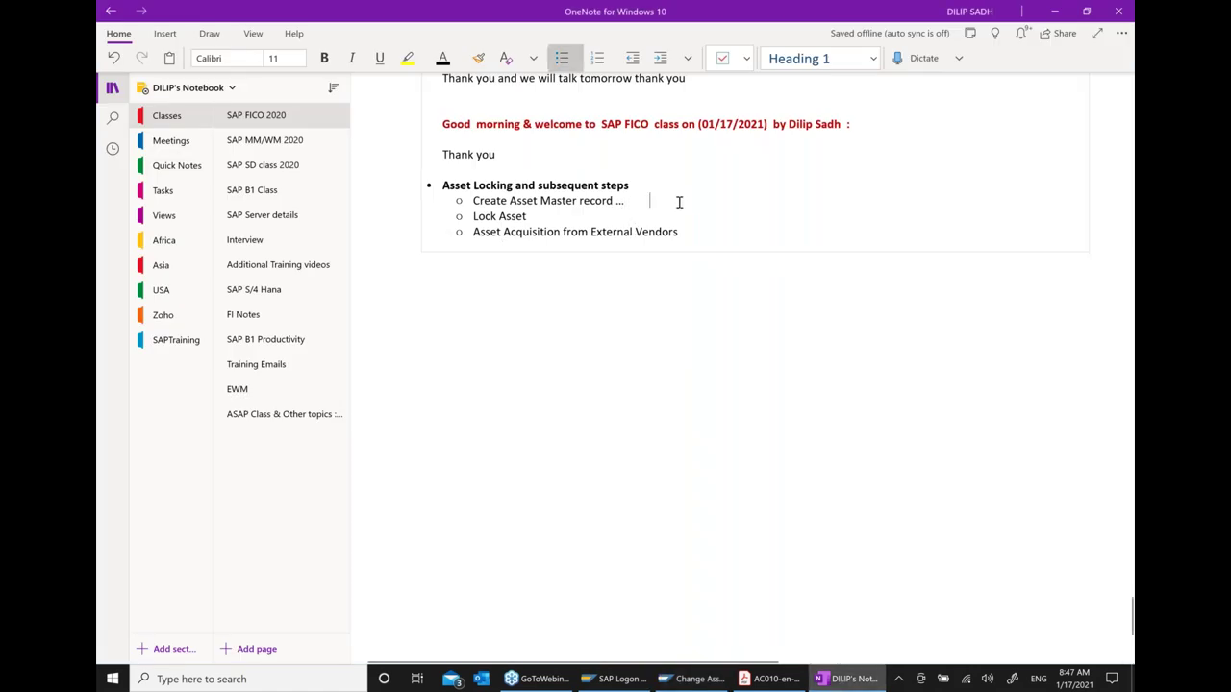
key("ctrl+v")
left_click(720, 682)
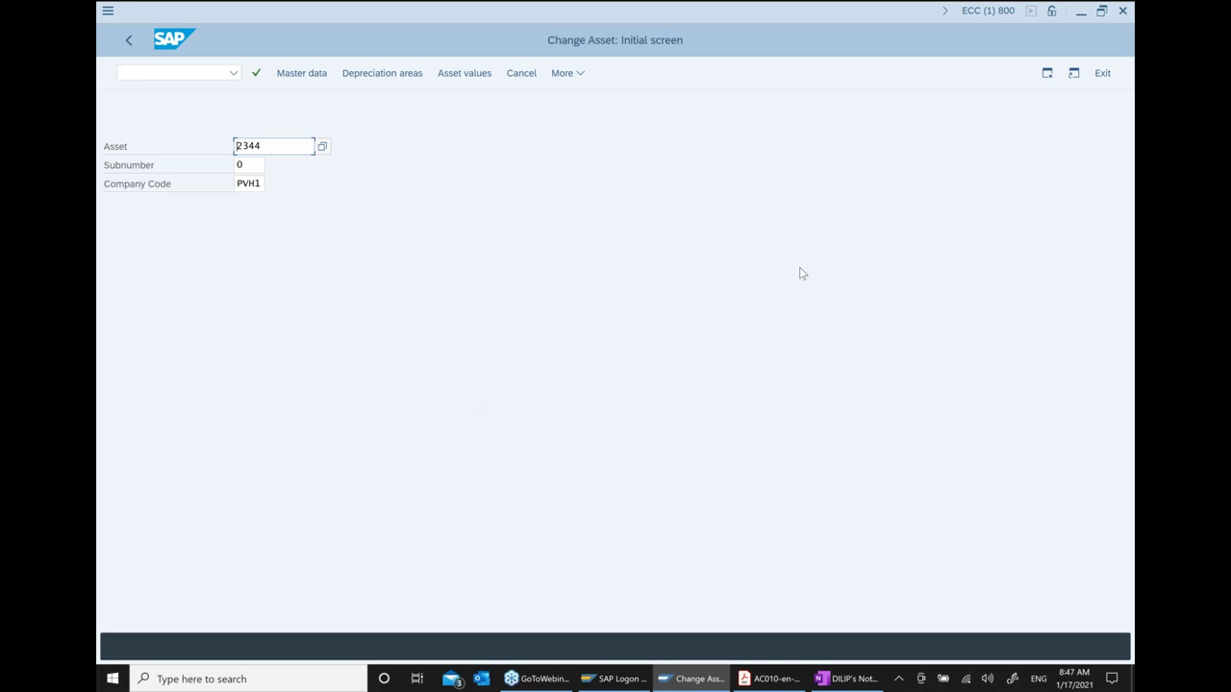
Leave the asset change transaction and open transaction AS05 - Asset for locking an asset
left_click(131, 45)
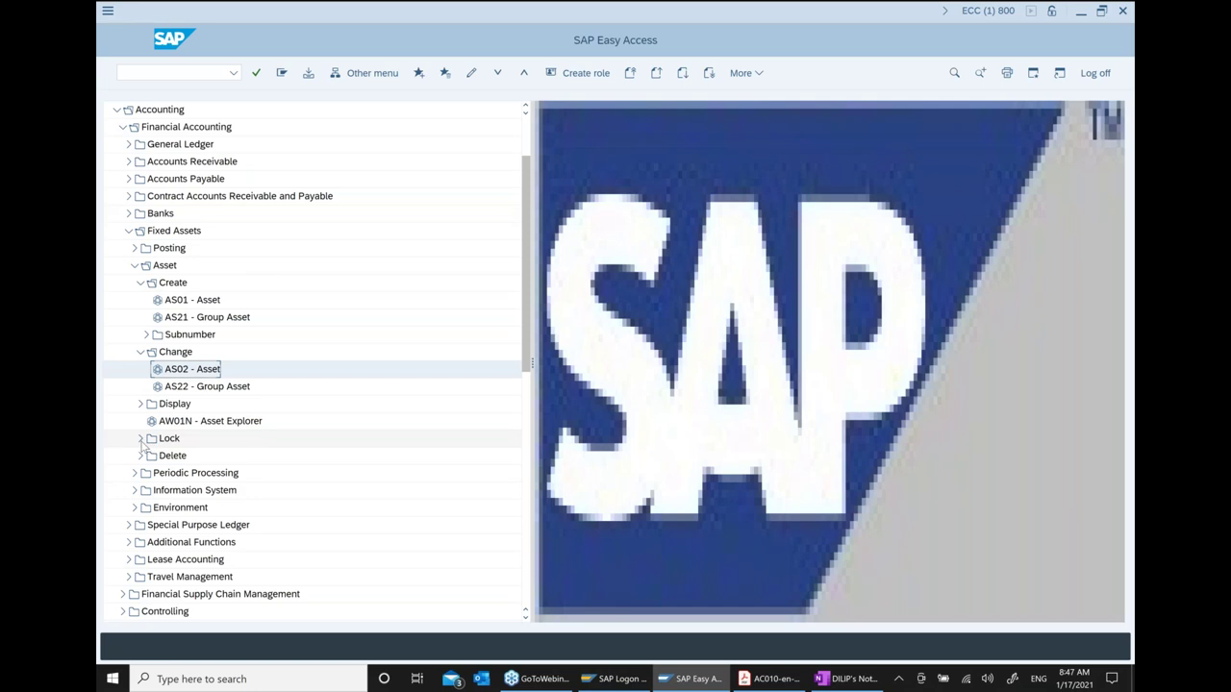
left_click(141, 438)
left_click(179, 457)
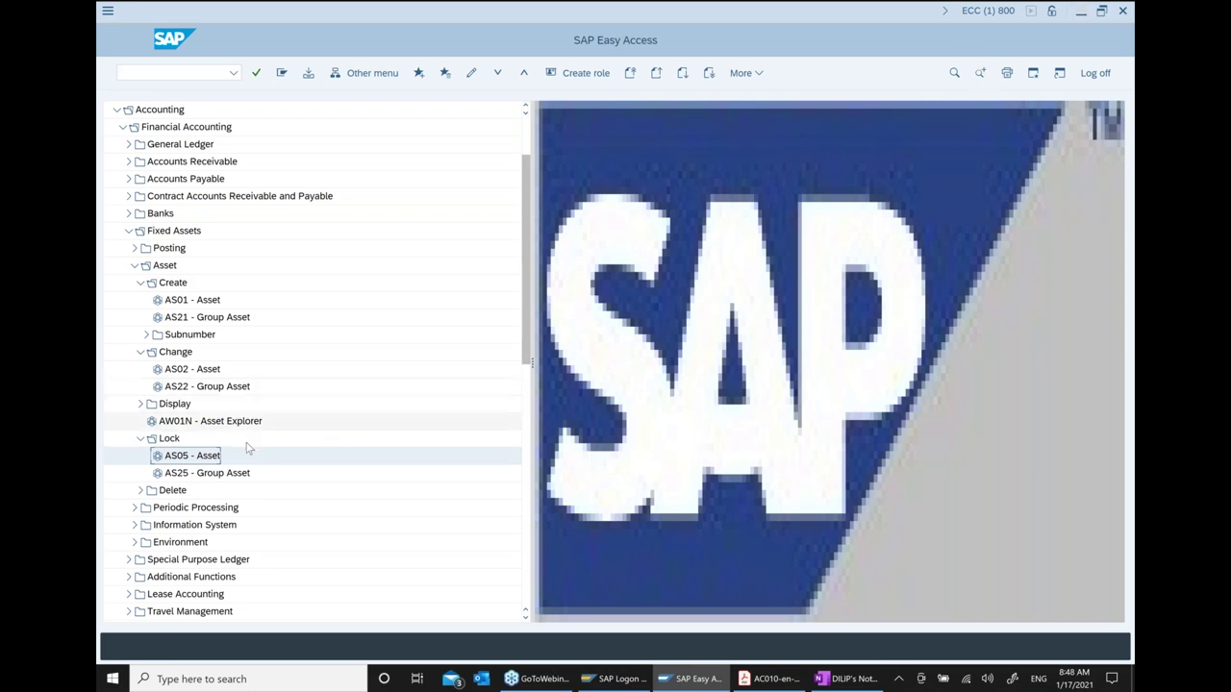
double_click(193, 456)
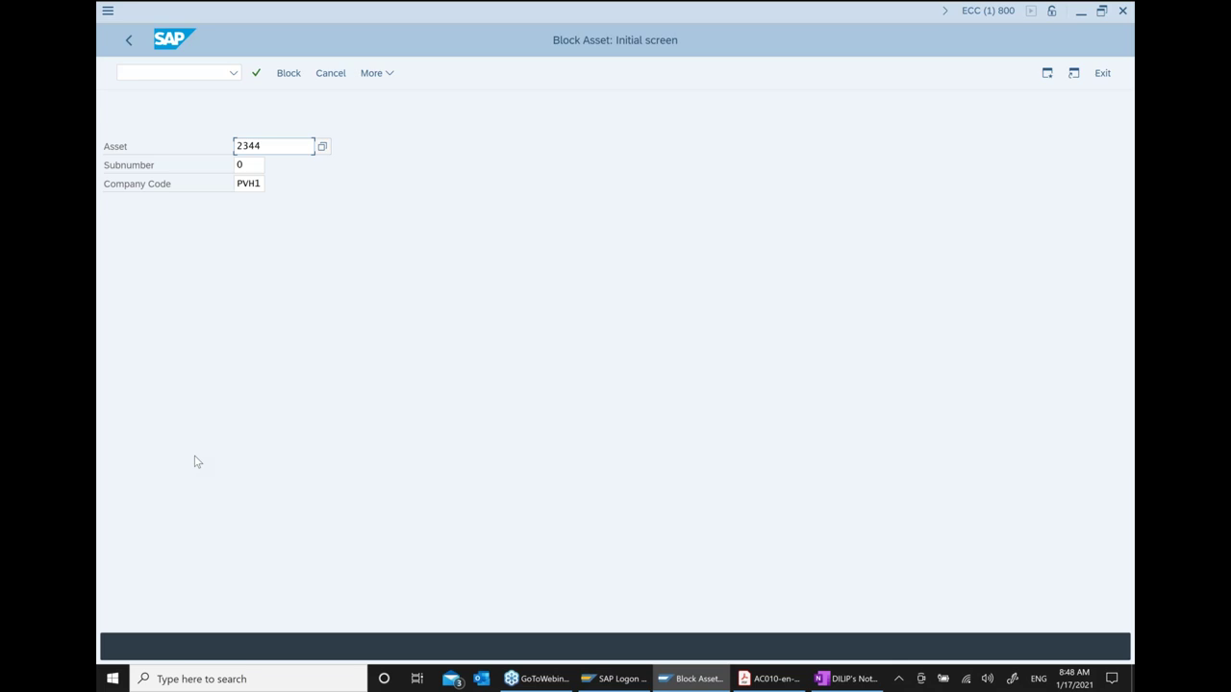
Set the acquisition lock of asset 2344 to "Locked to acquis." and save it
key("Return")
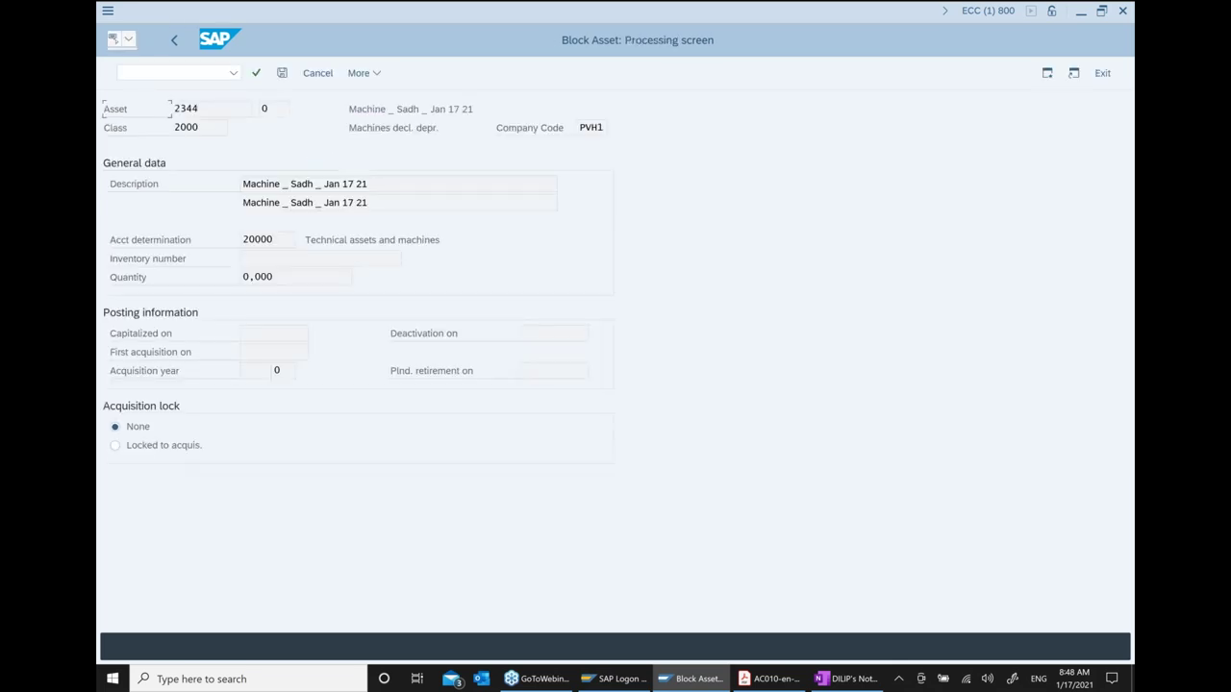
left_click(152, 447)
left_click(282, 75)
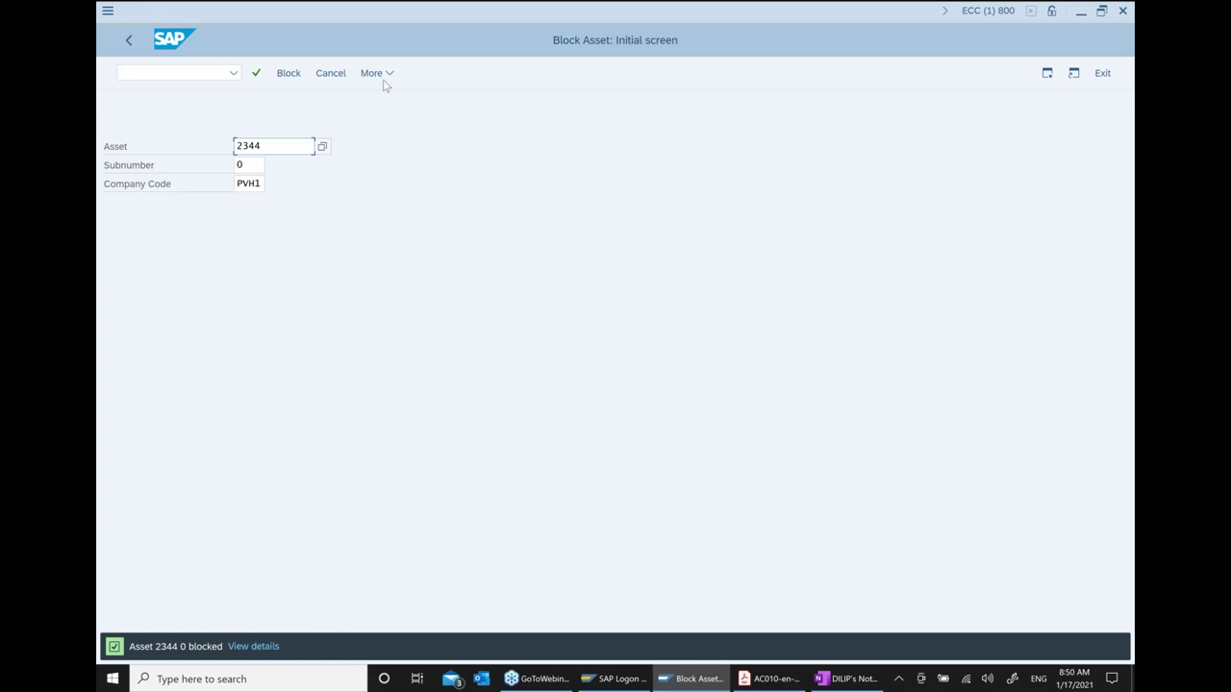
Leave asset blocking and open transaction F-90 - With Vendor for an external asset acquisition
left_click(126, 43)
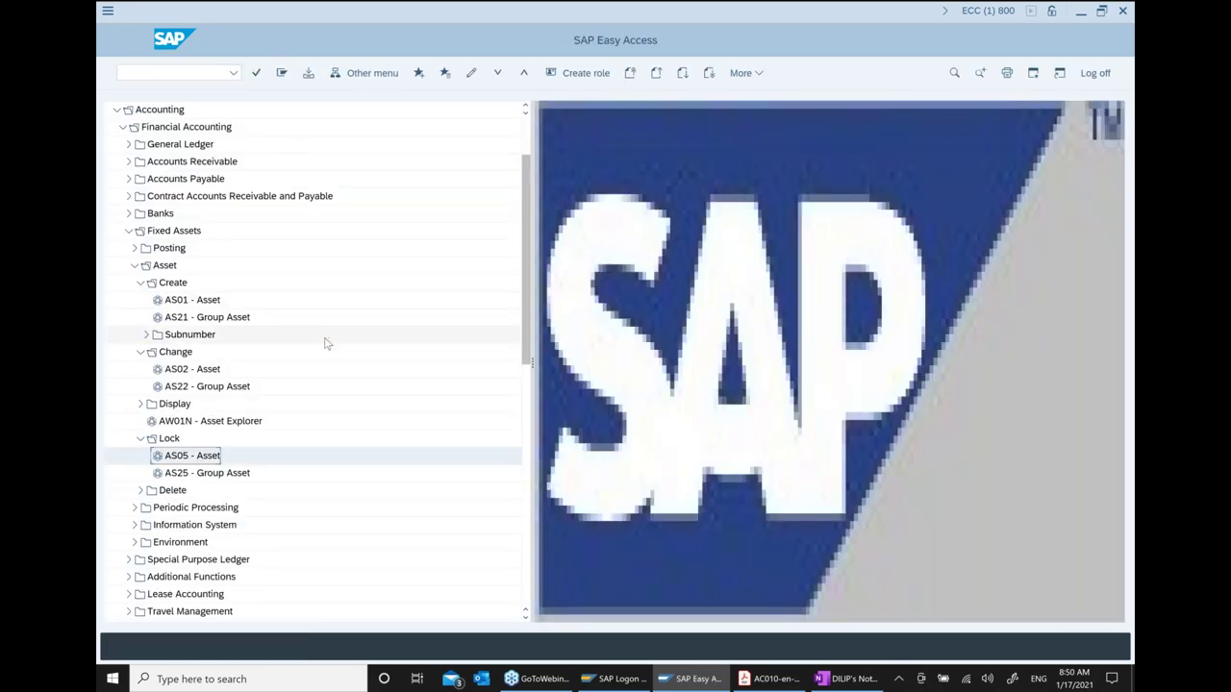
scroll(325, 343, "down", 5)
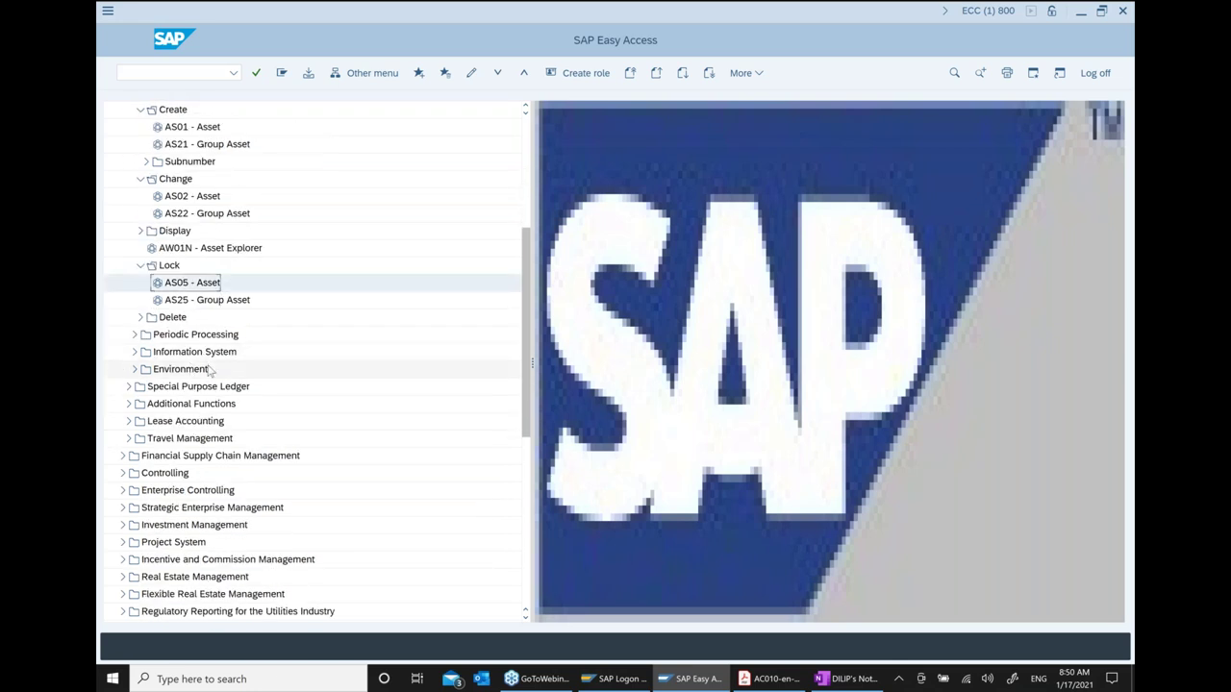
scroll(212, 371, "up", 5)
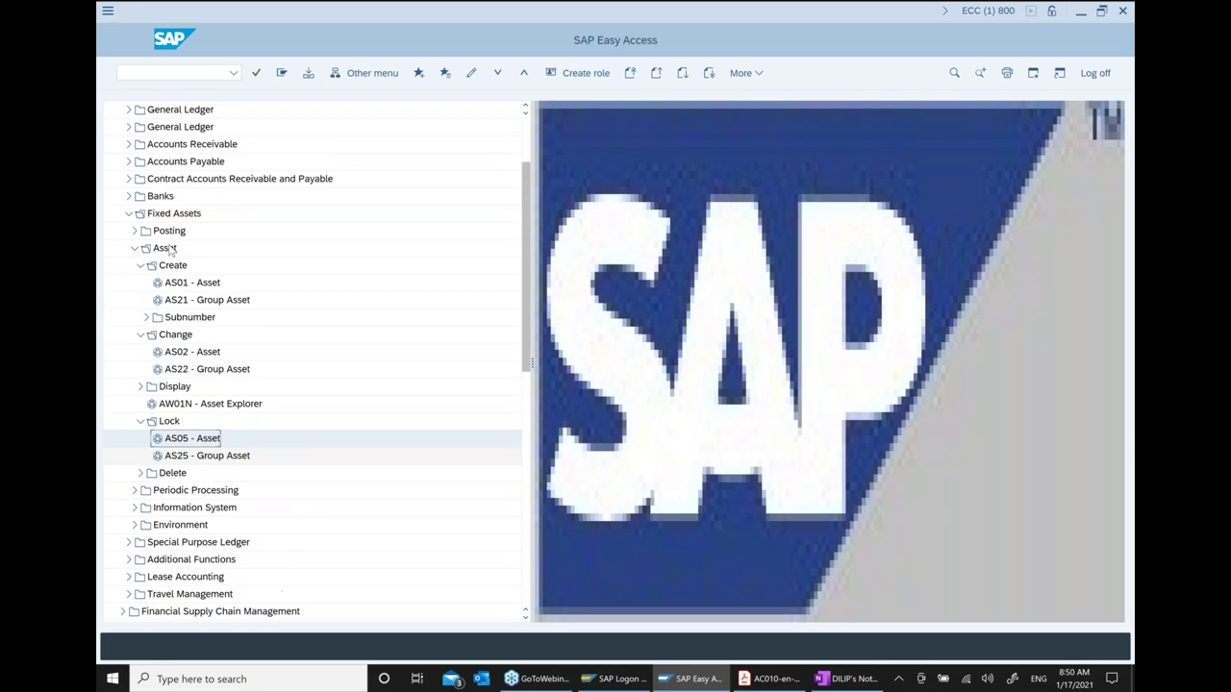
scroll(170, 250, "up", 1)
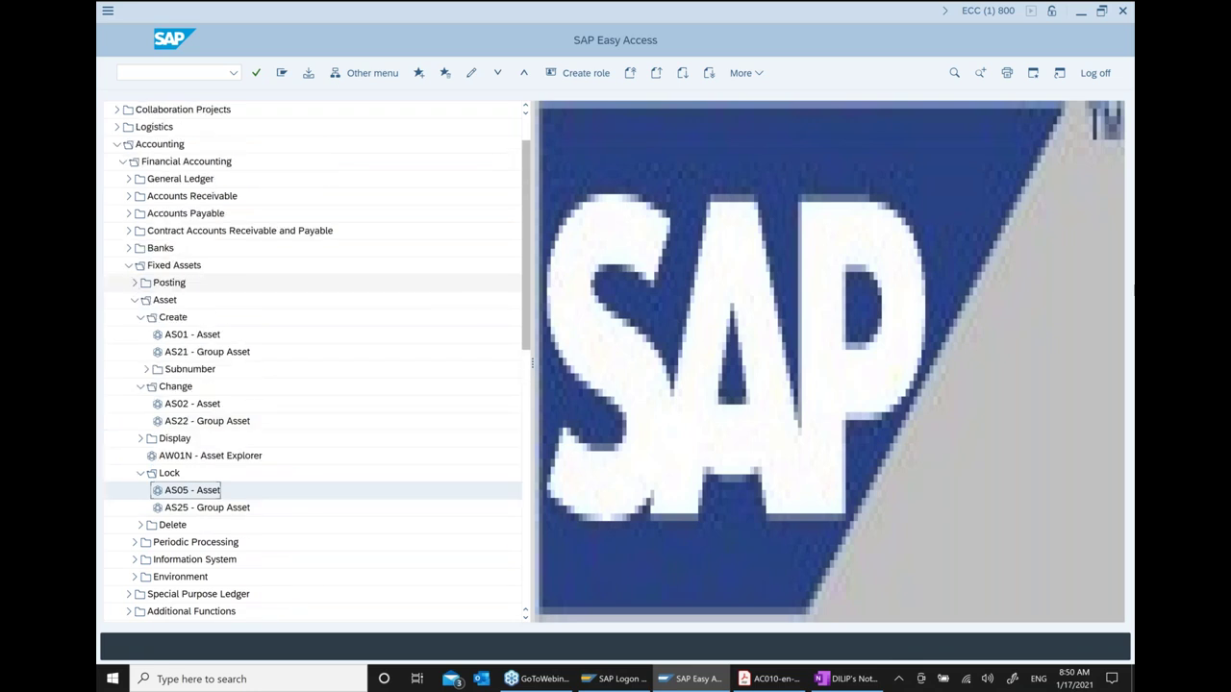
left_click(136, 284)
left_click(140, 301)
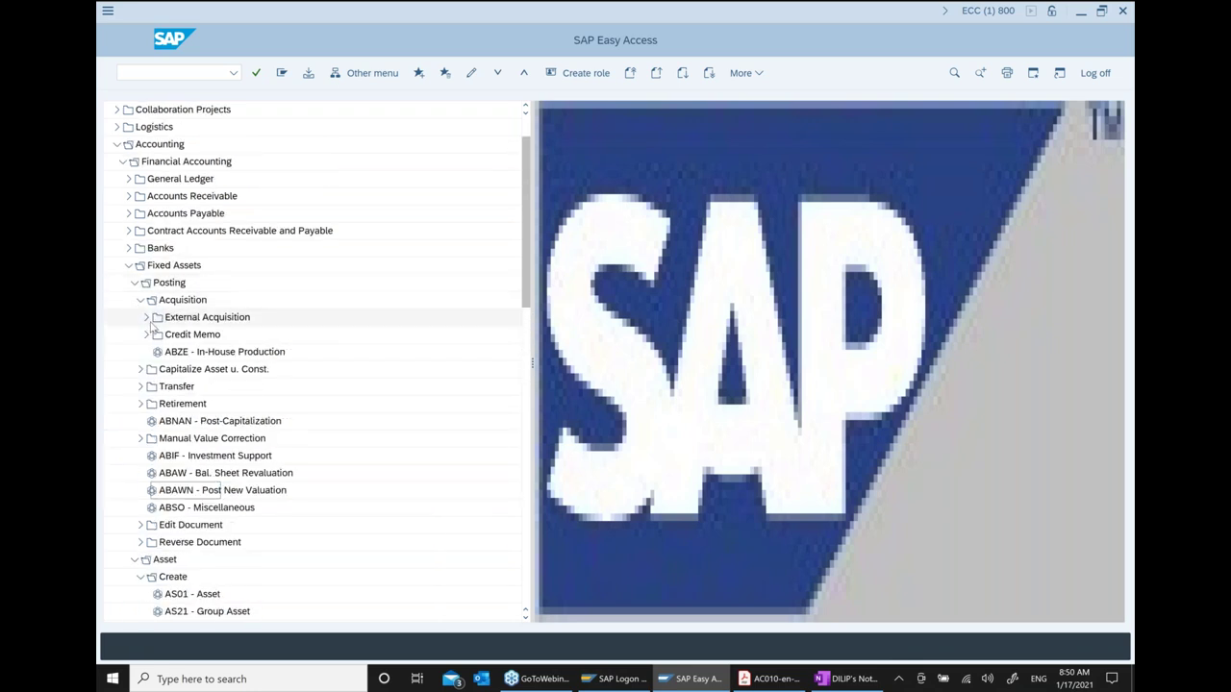
left_click(146, 318)
left_click(207, 336)
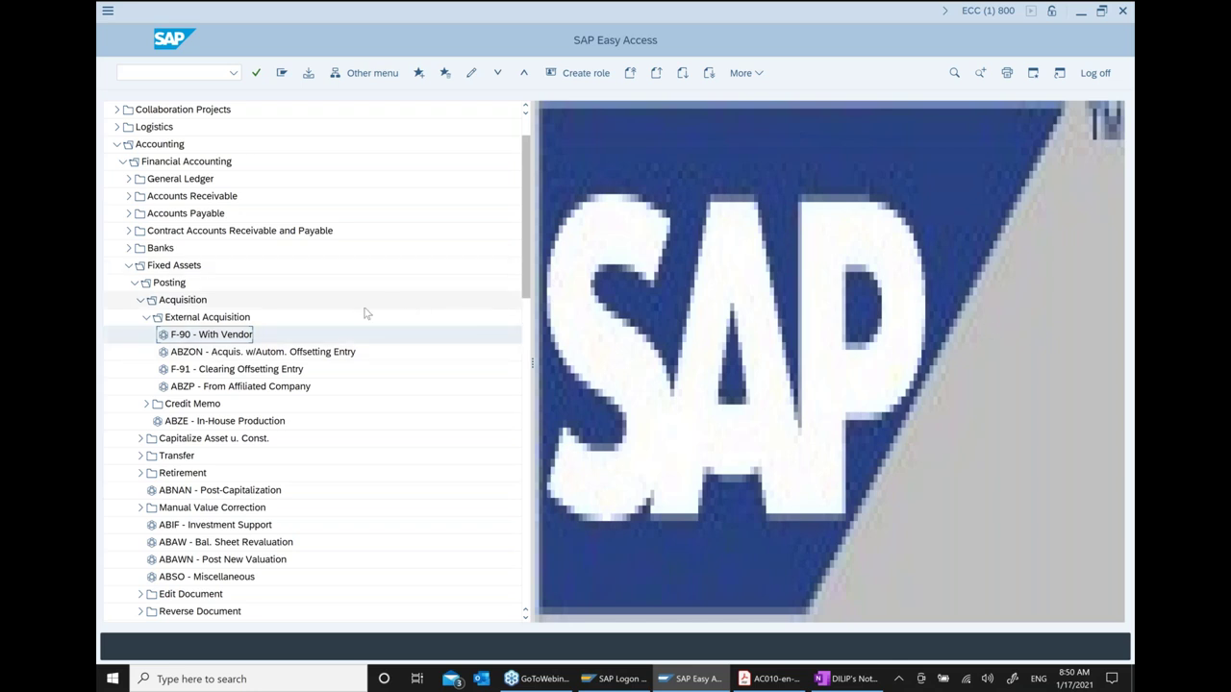
double_click(233, 336)
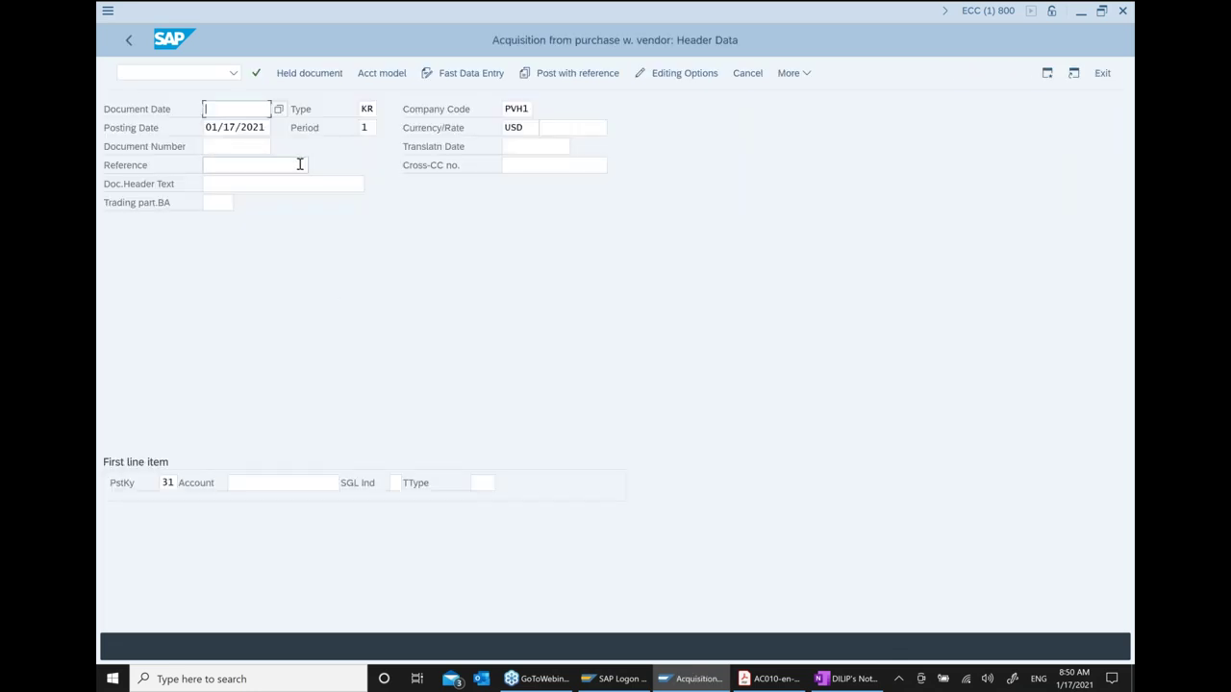
Set the document date to 01/17/2021 and enter "Machine Purchase" as both the reference and the document header text
left_click(279, 109)
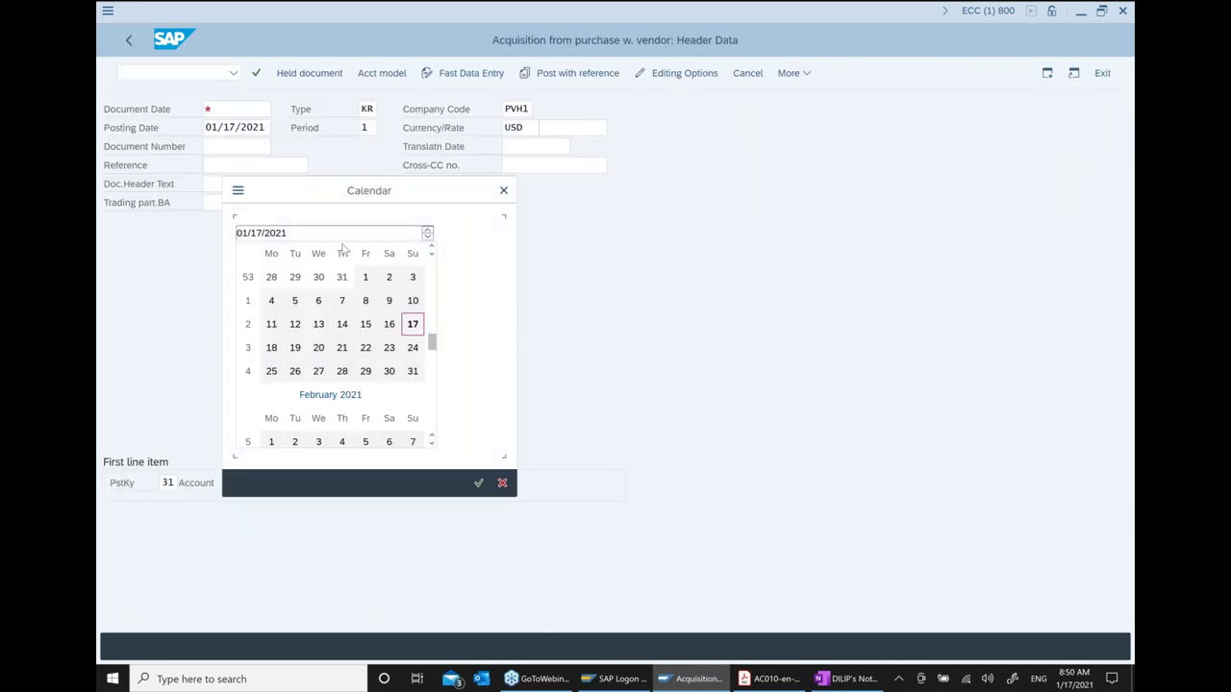
double_click(412, 325)
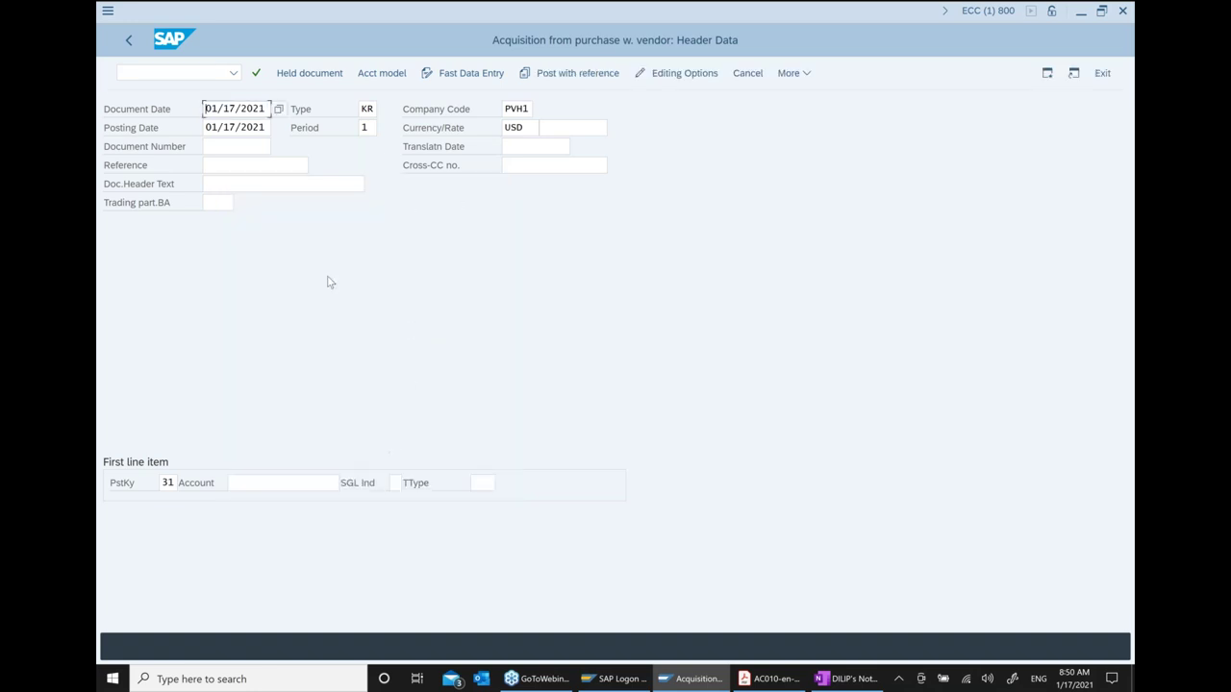
left_click(255, 149)
left_click(263, 169)
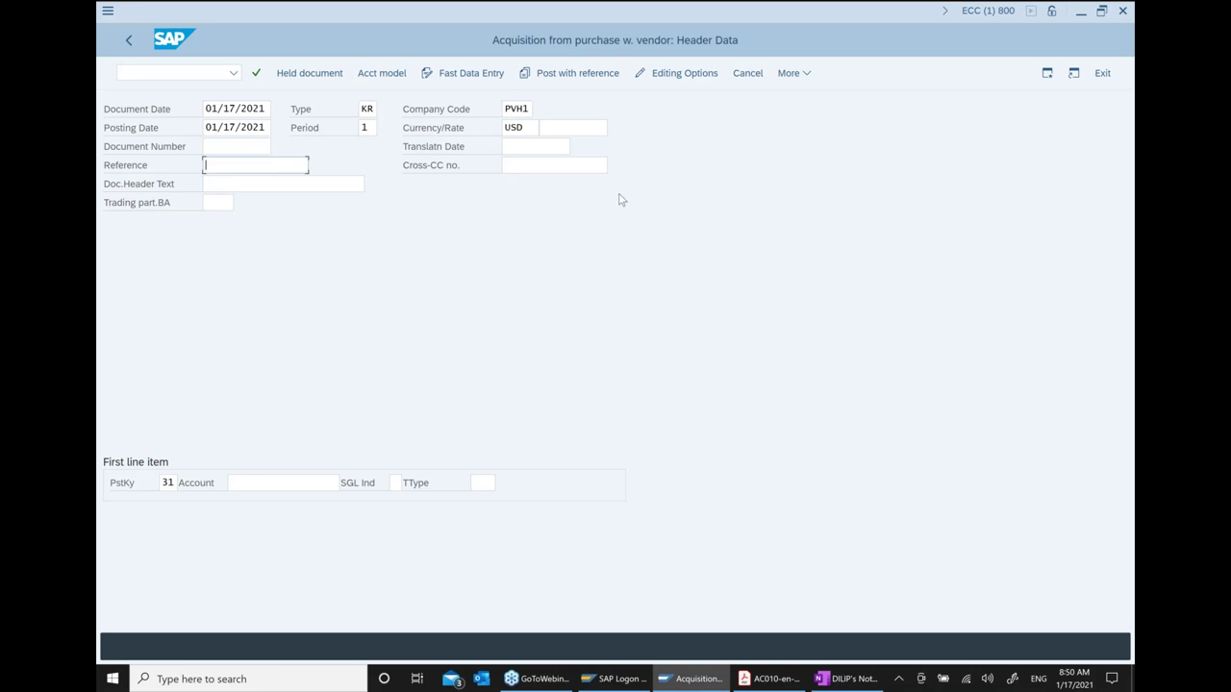
key("Down")
key("Return")
left_click(378, 187)
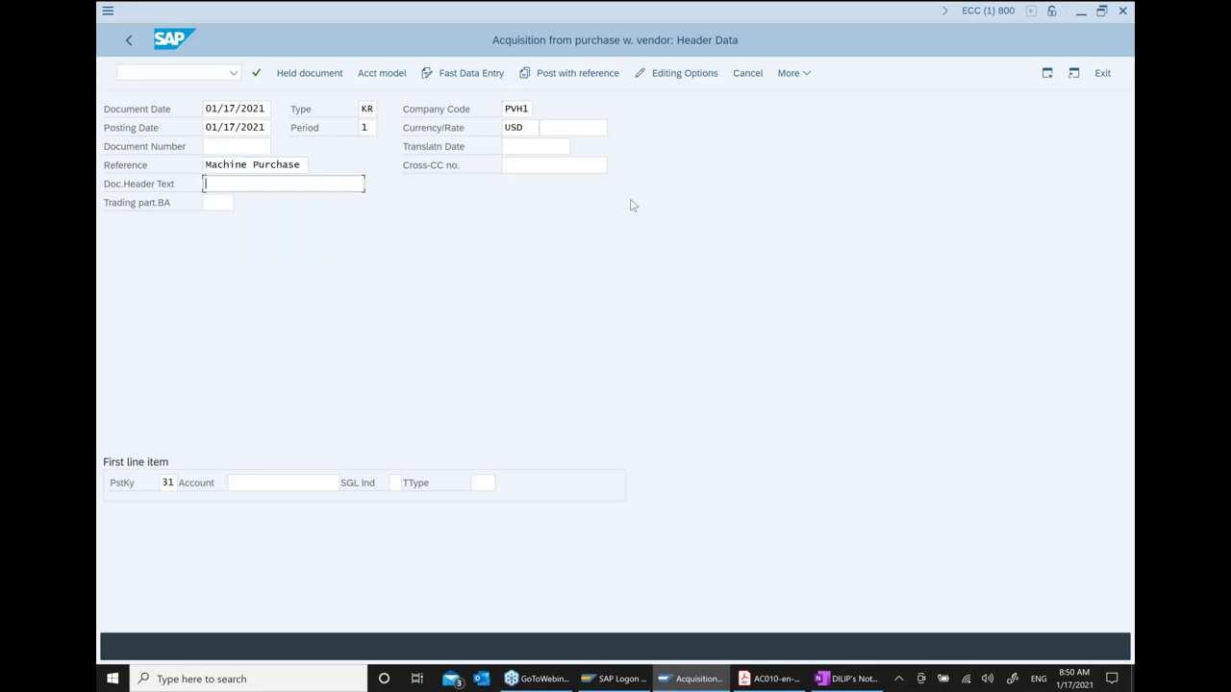
key("Down")
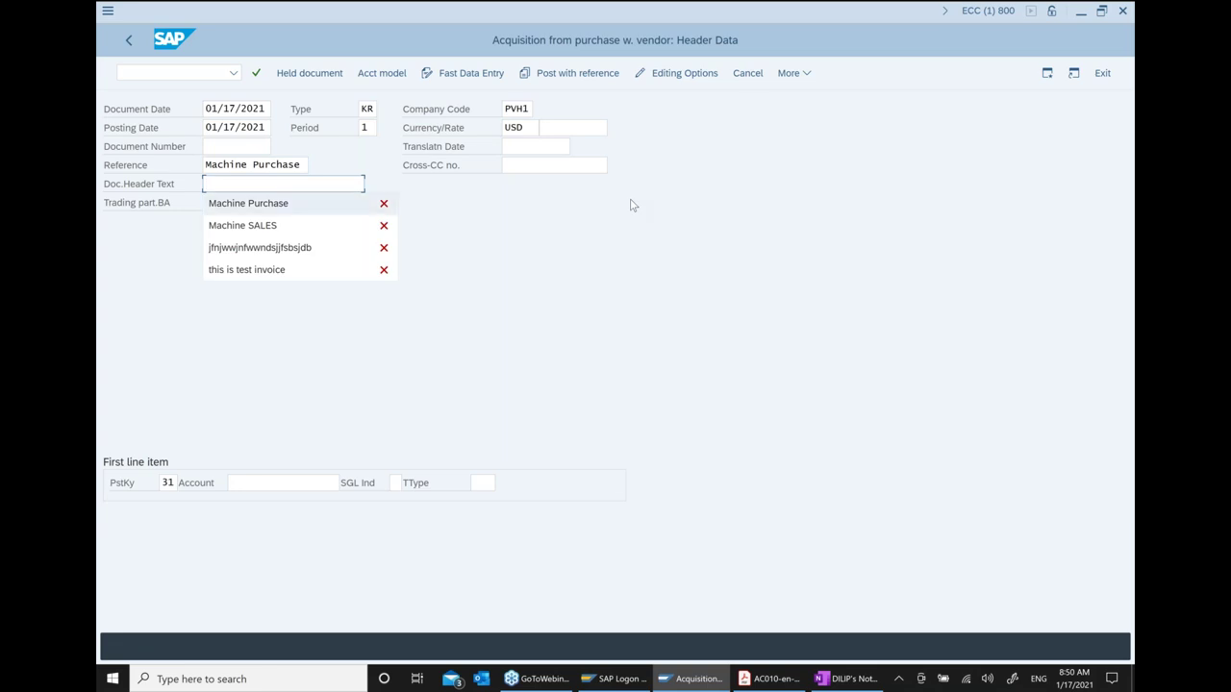
key("Return")
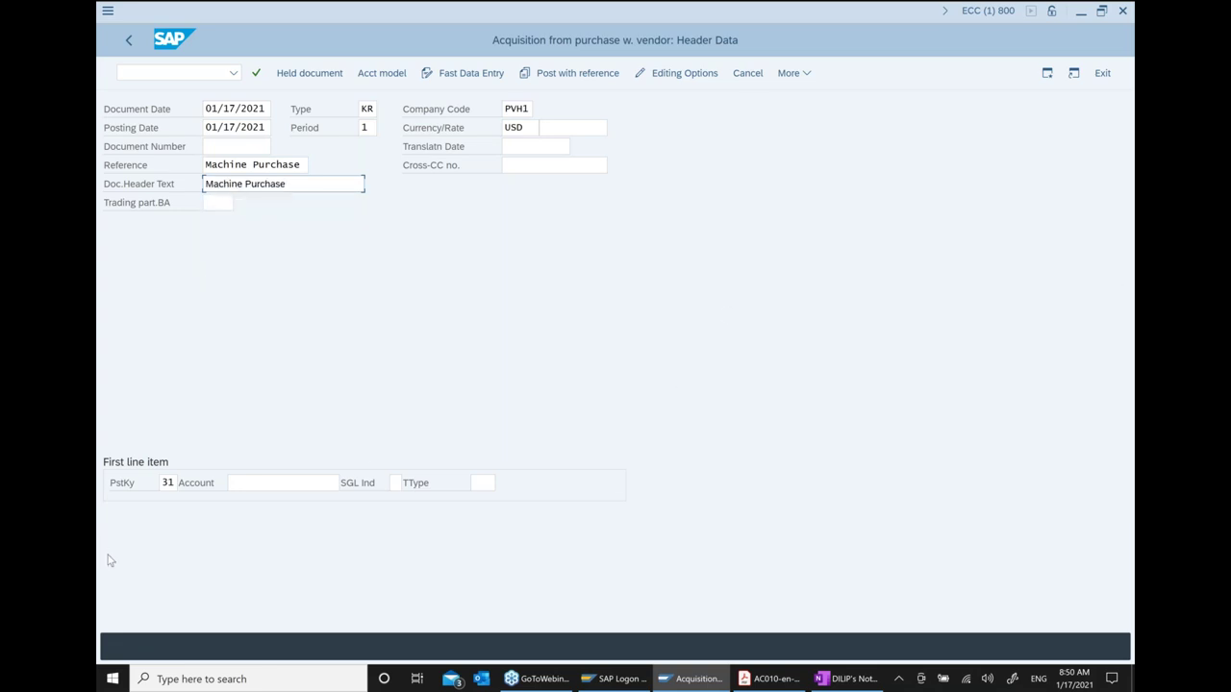
Choose PVH External Supplier as the first line item's account, set transaction type 100 and continue to the vendor item
left_click(258, 485)
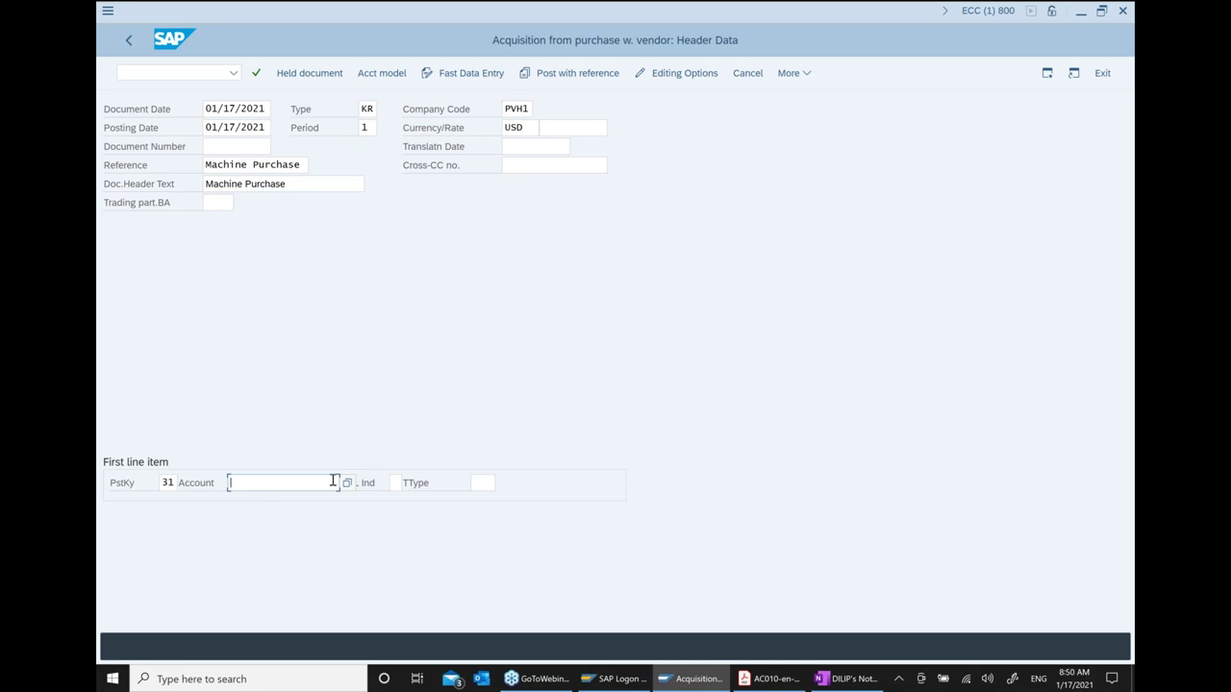
left_click(346, 482)
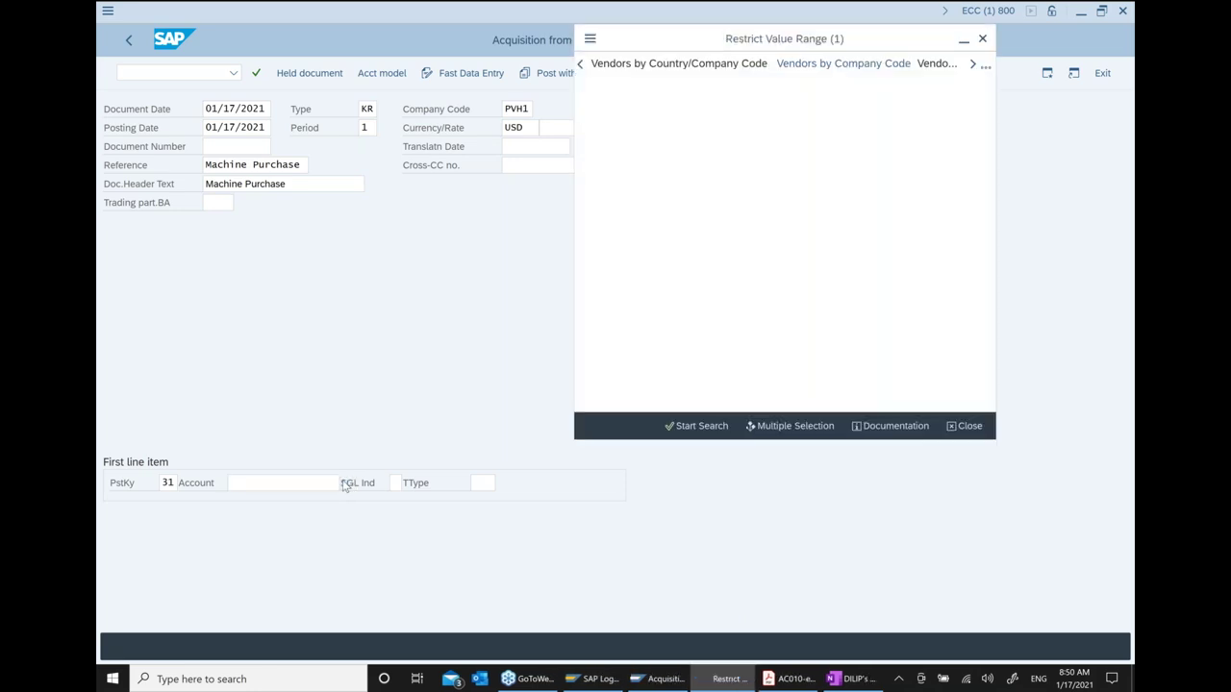
left_click(703, 426)
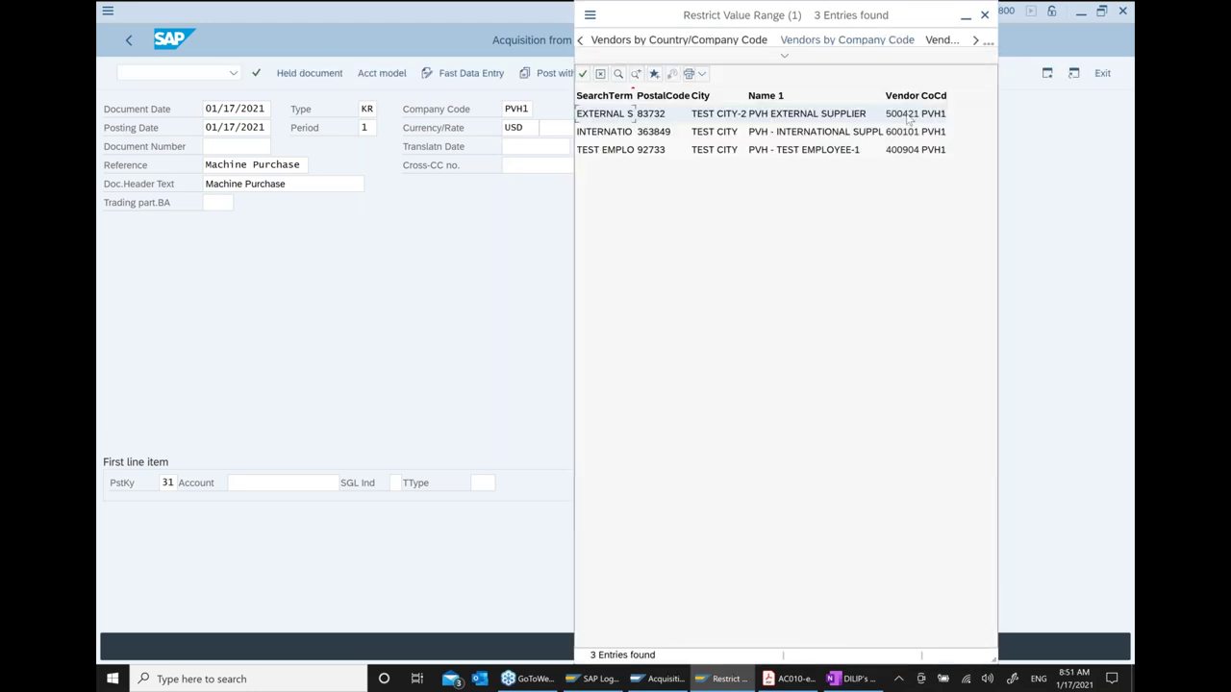
double_click(909, 113)
left_click(486, 484)
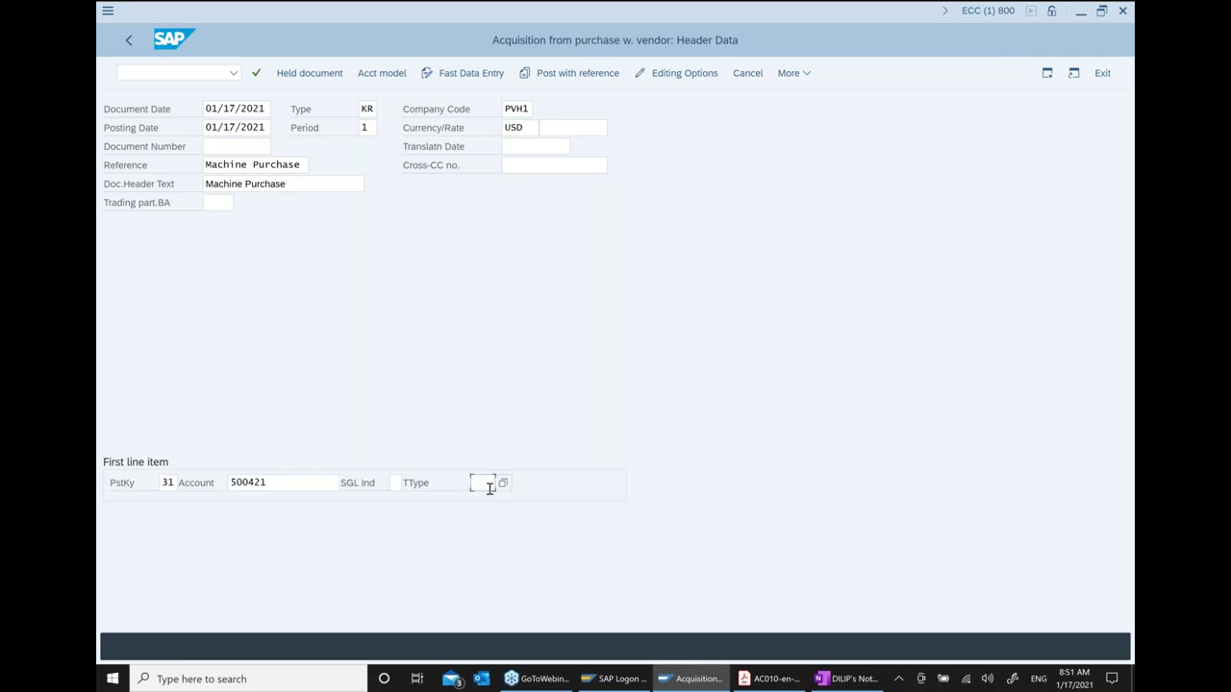
type("100")
key("Return")
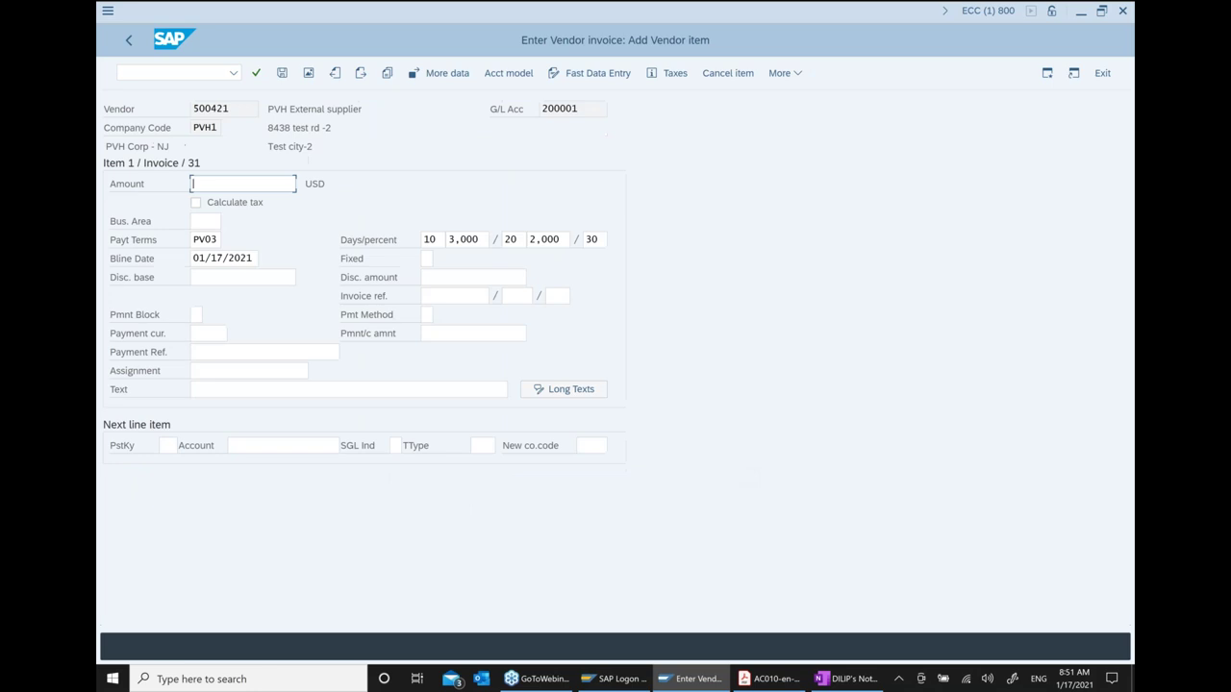
Set the vendor item's amount to 1000 USD and the next line item's posting key to 70
type("1000")
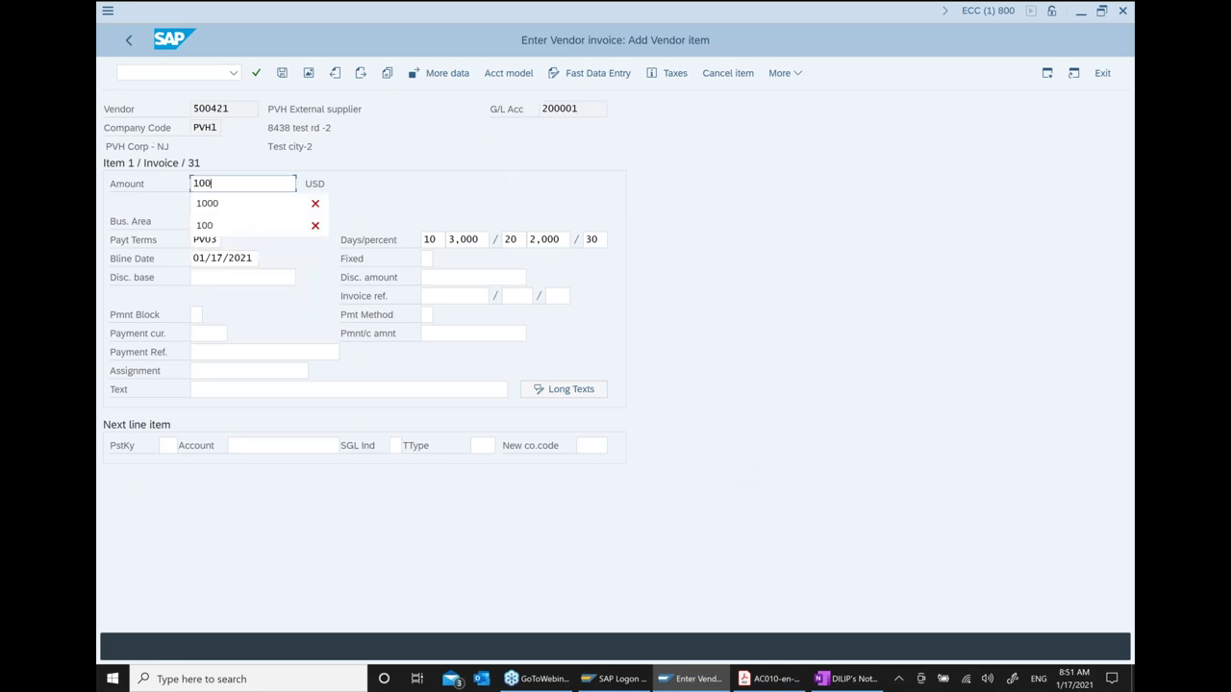
left_click(167, 445)
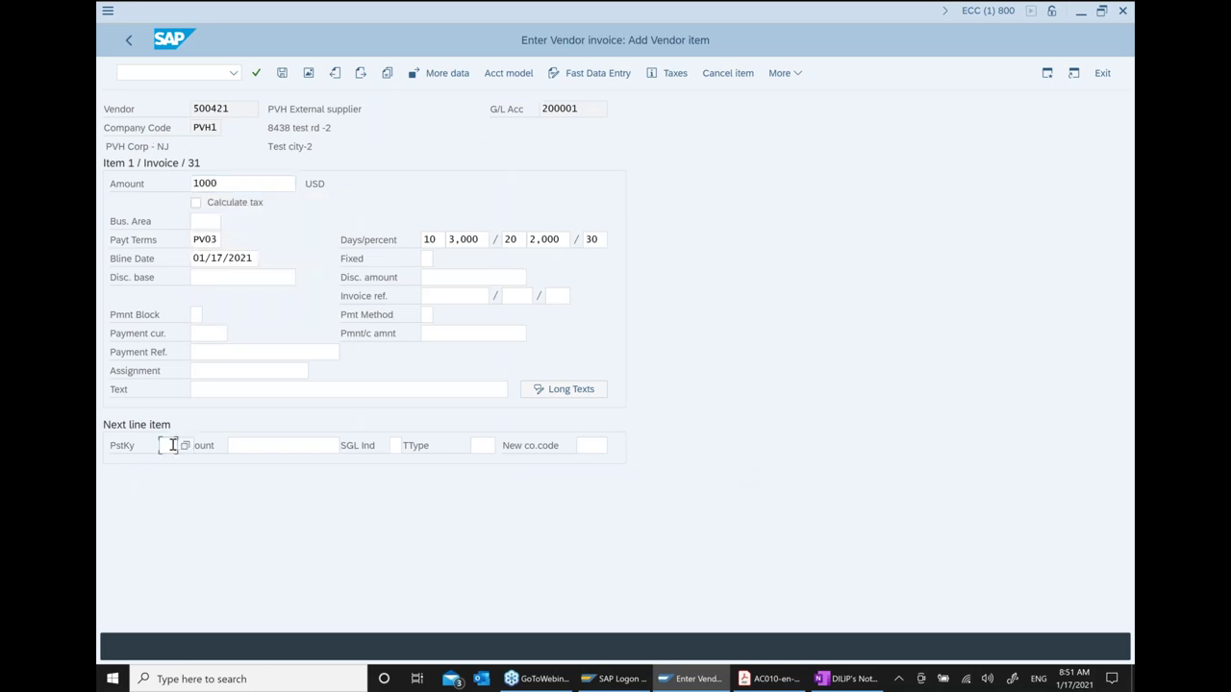
key("Down")
key("Down")
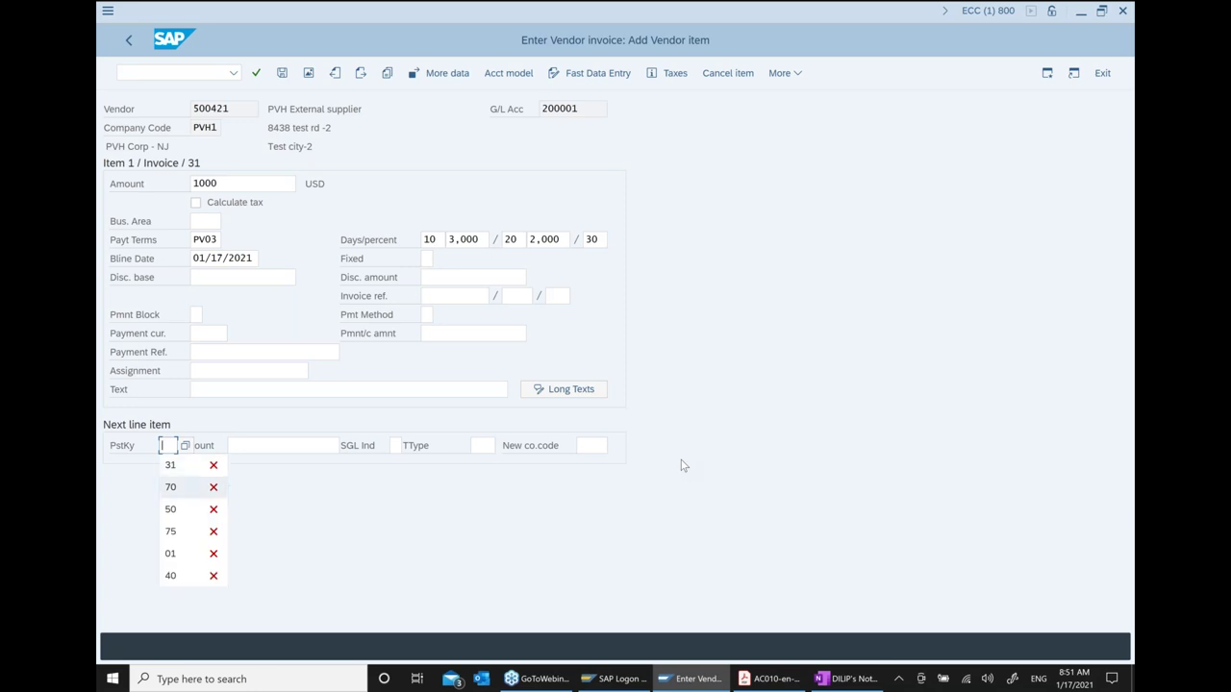
key("Tab")
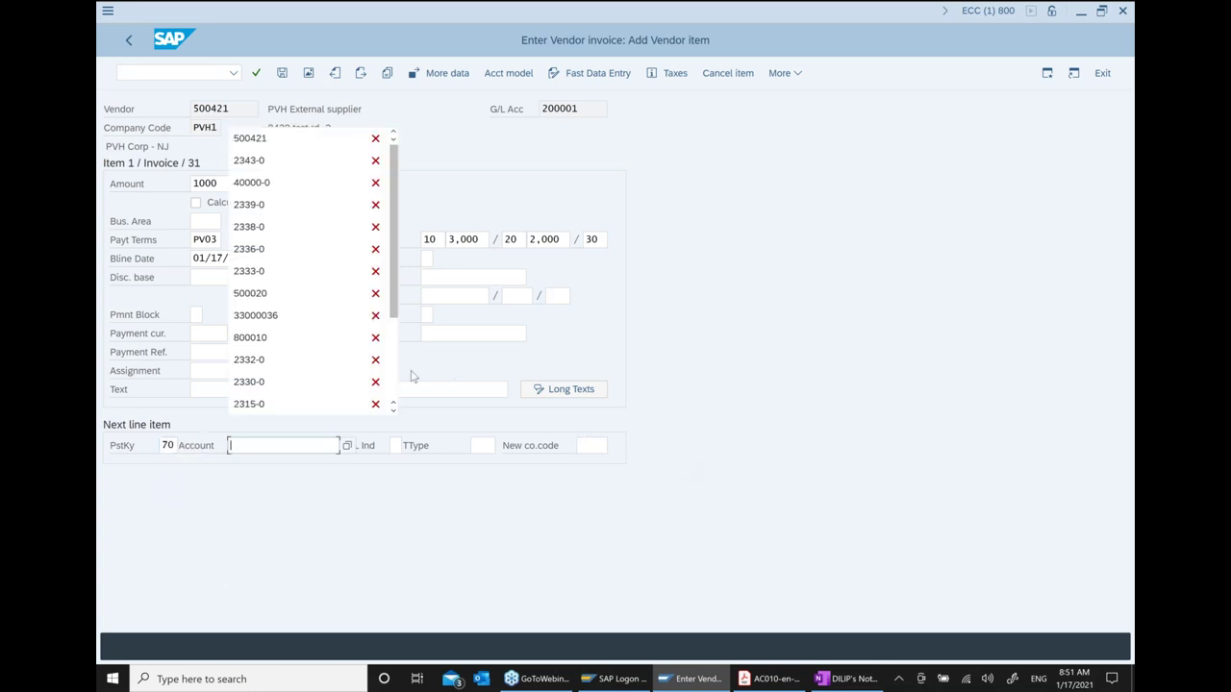
Choose asset 2344-0 as the next line item's account, set transaction type 100 and try to continue to the asset item
left_click(345, 445)
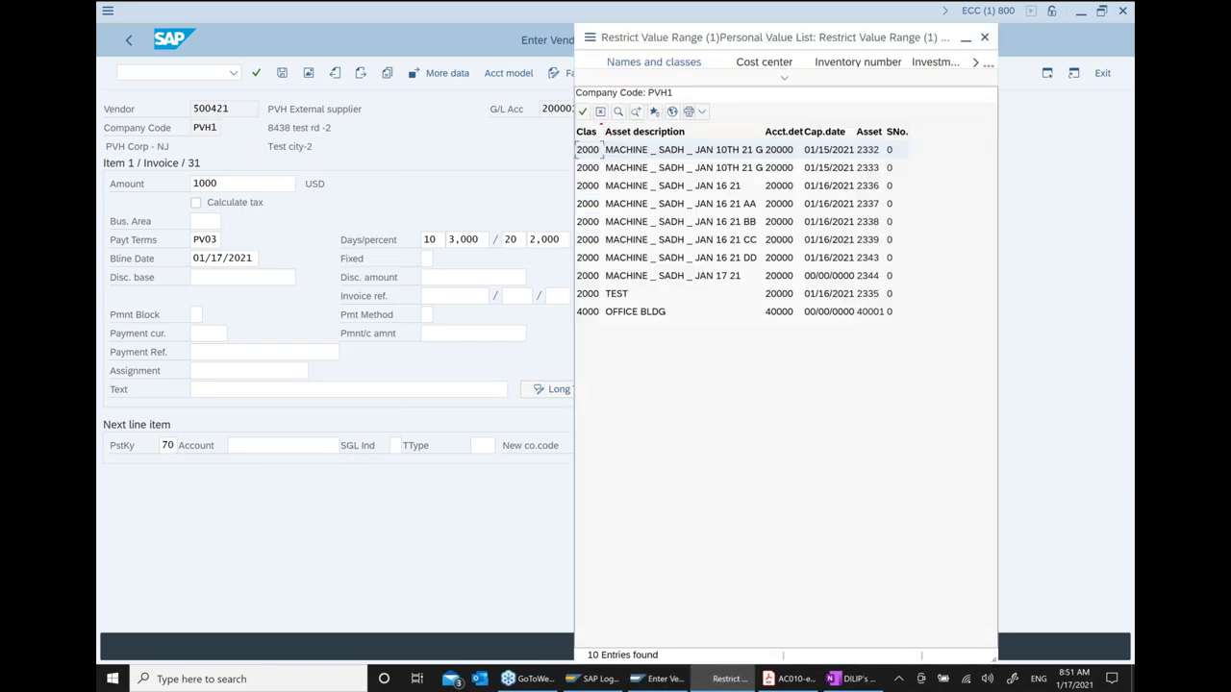
left_click(838, 279)
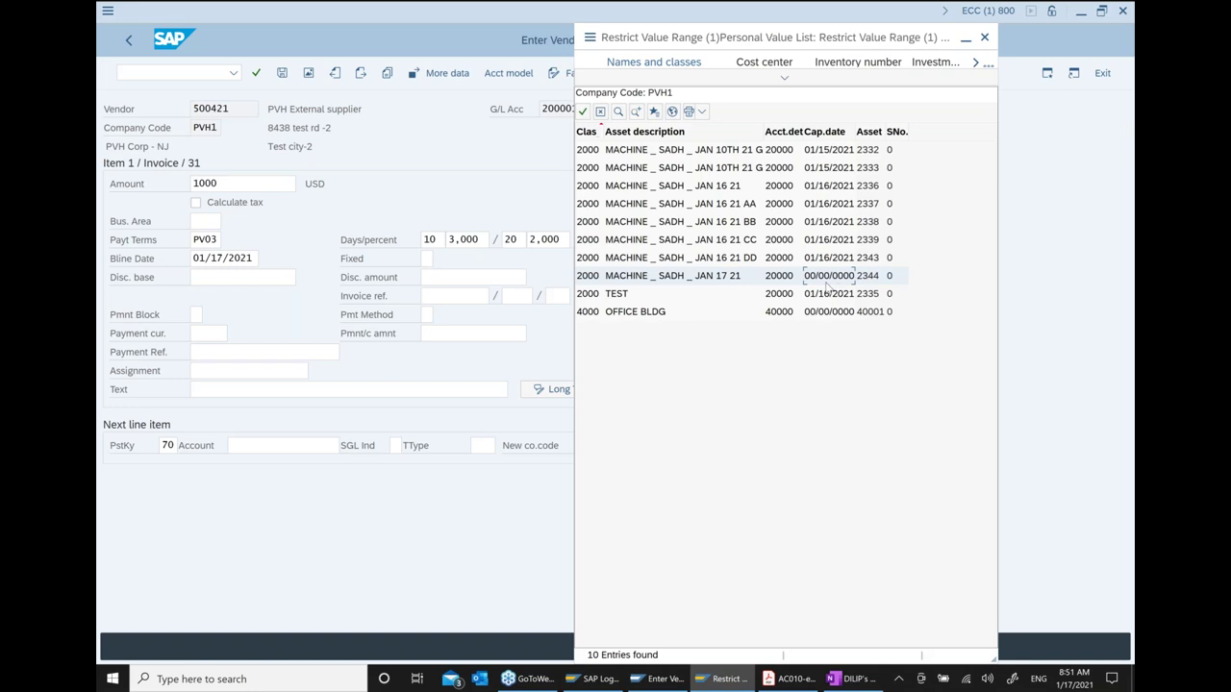
double_click(826, 280)
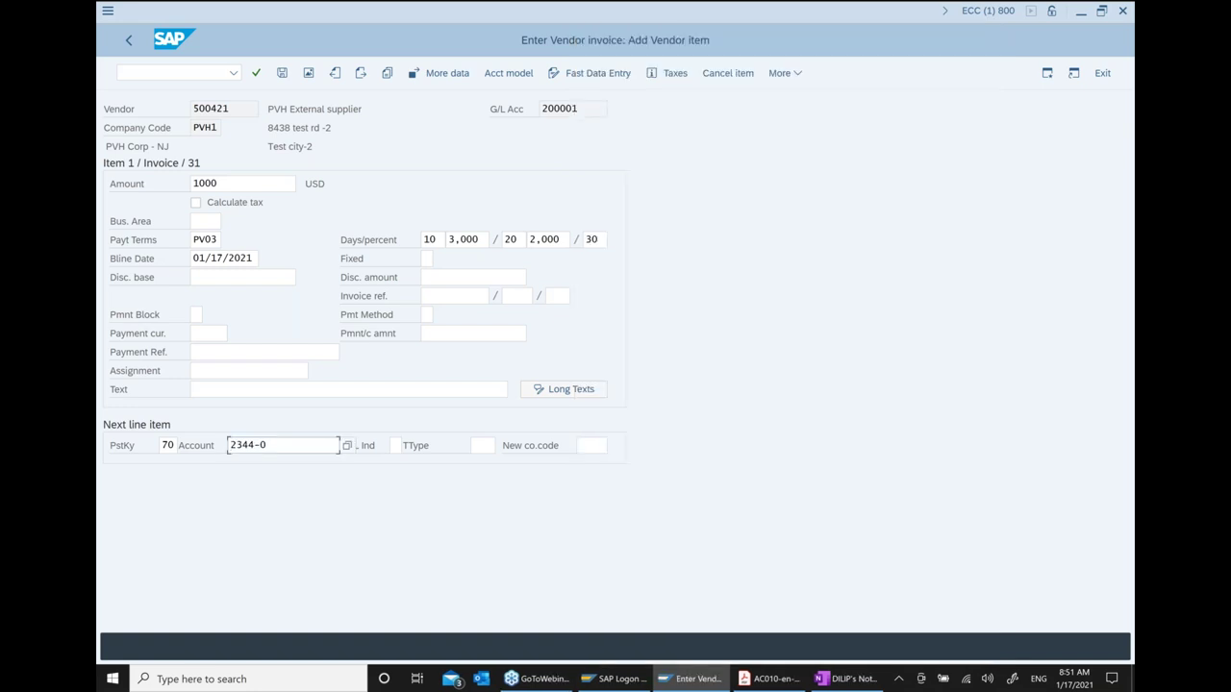
left_click(481, 445)
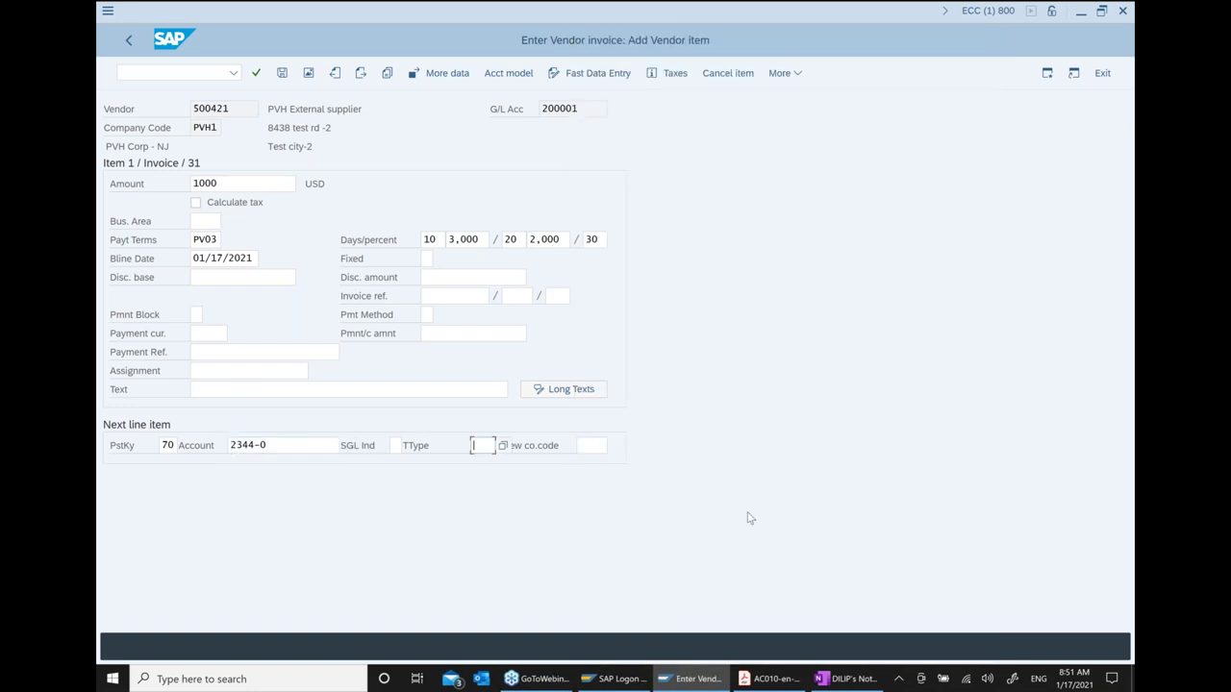
type("100")
key("Return")
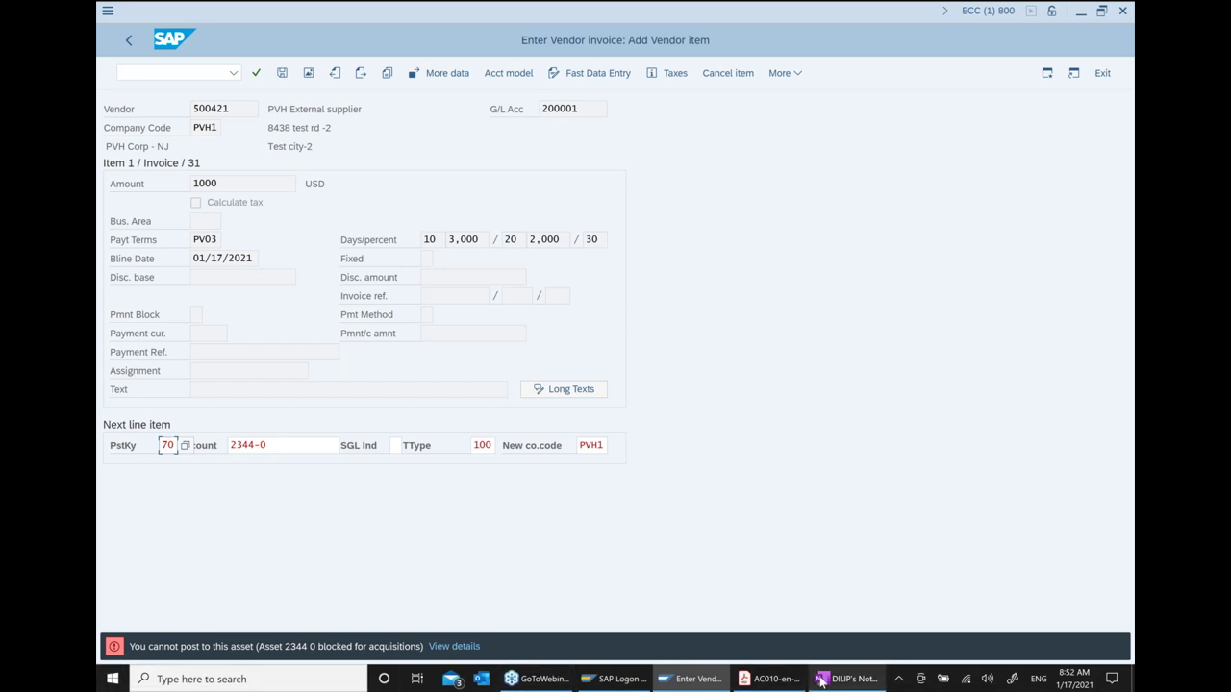
Switch to the OneNote notes and append ".... AS01" to the Create Asset Master record line and "... AS05" to the Lock Asset line
left_click_drag(822, 680, 767, 682)
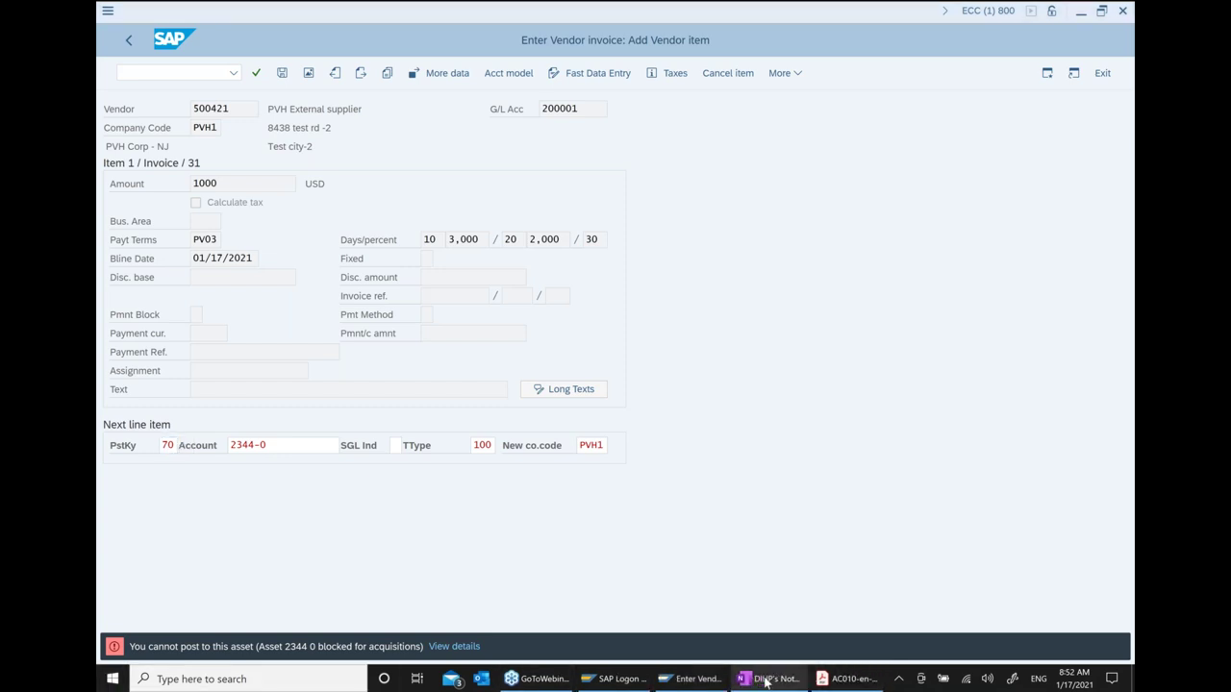
left_click(767, 682)
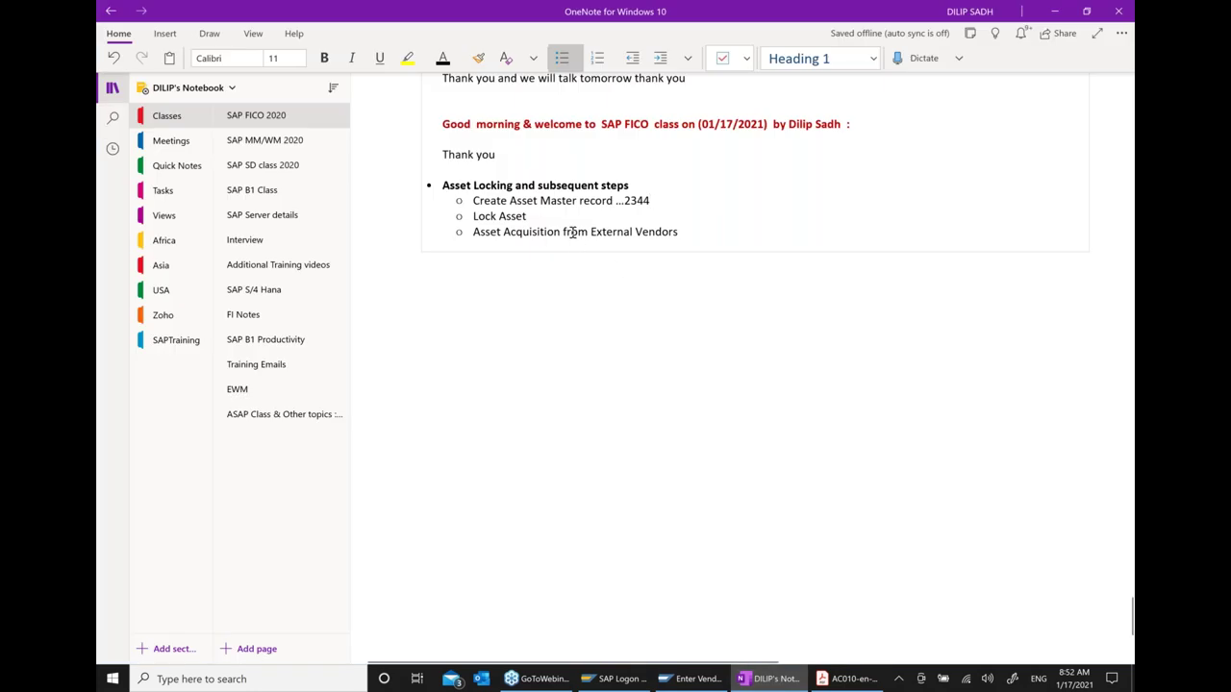
type(".... AS01")
left_click(602, 214)
type("... AS05")
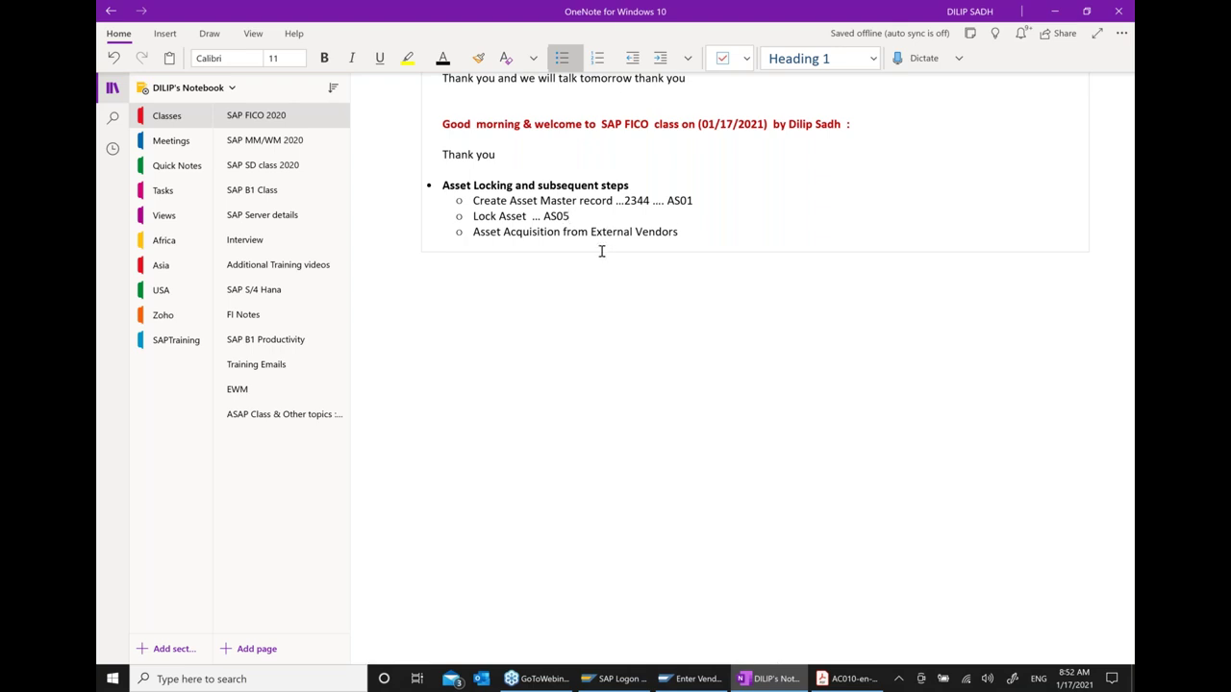
Append "... F-90" to the Asset Acquisition from External Vendors line in the notes
scroll(614, 256, "up", 2)
left_click(743, 335)
type("... F-90")
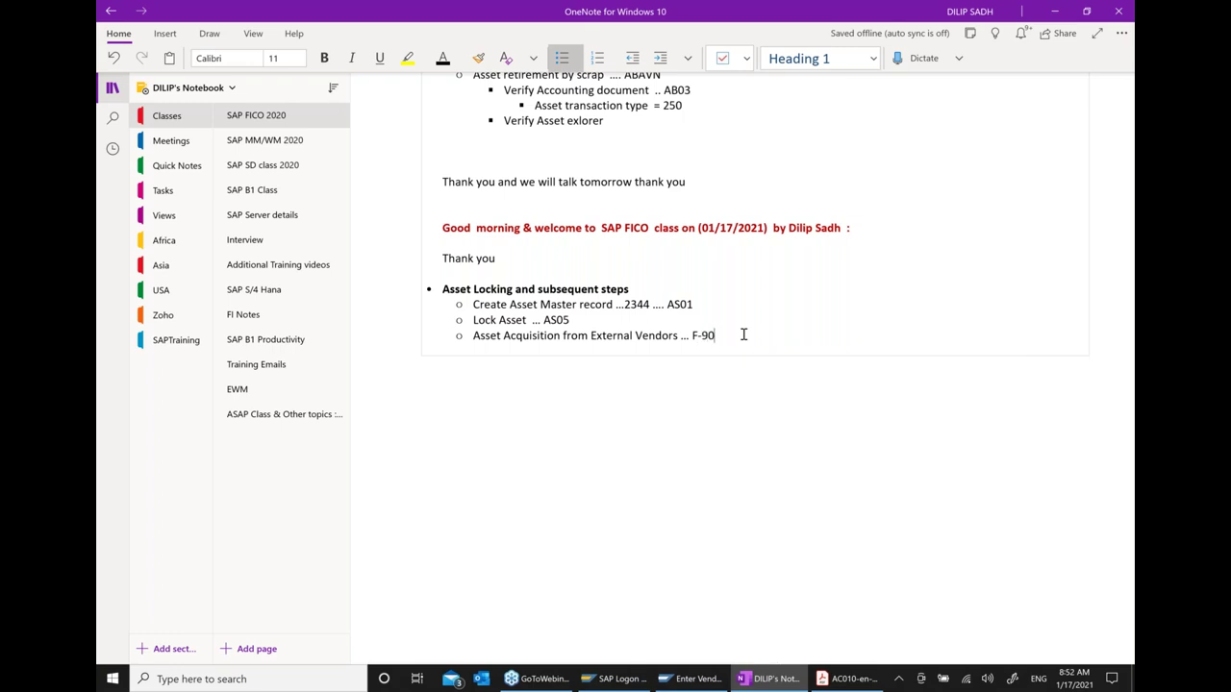
Add an indented sub-bullet "Acquisition is not allowed .. Error message." under the Asset Acquisition from External Vendors line
key("Return")
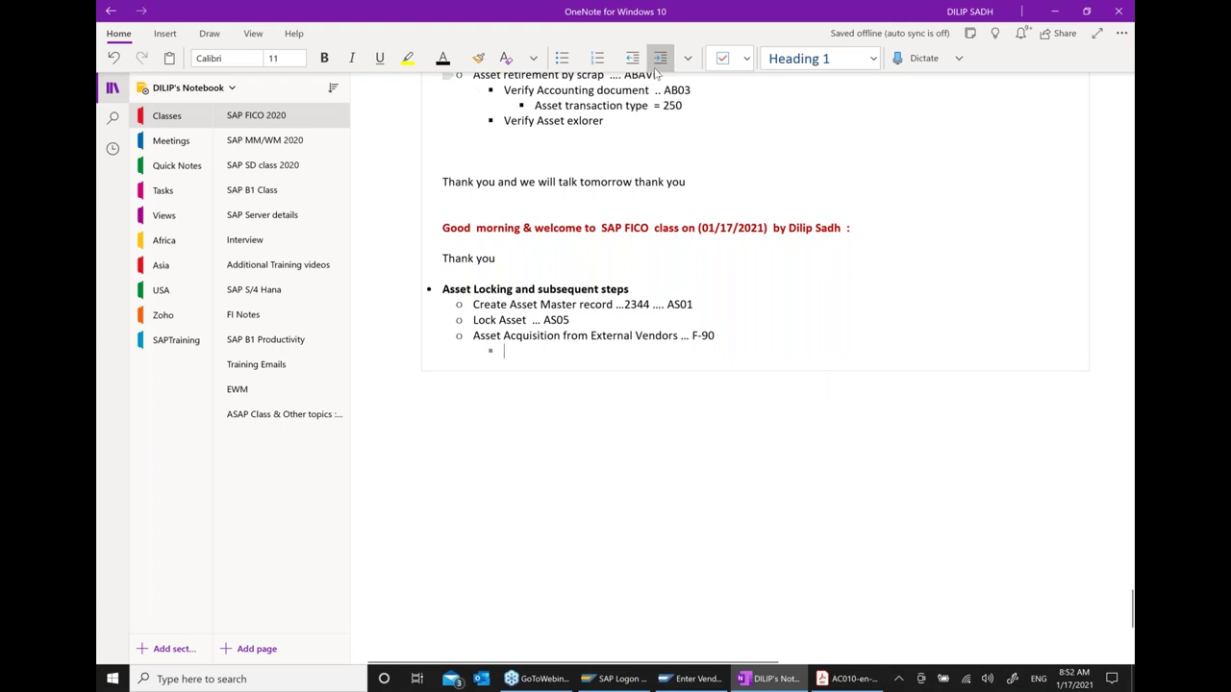
left_click(657, 74)
type("a")
key("BackSpace")
type("pOS")
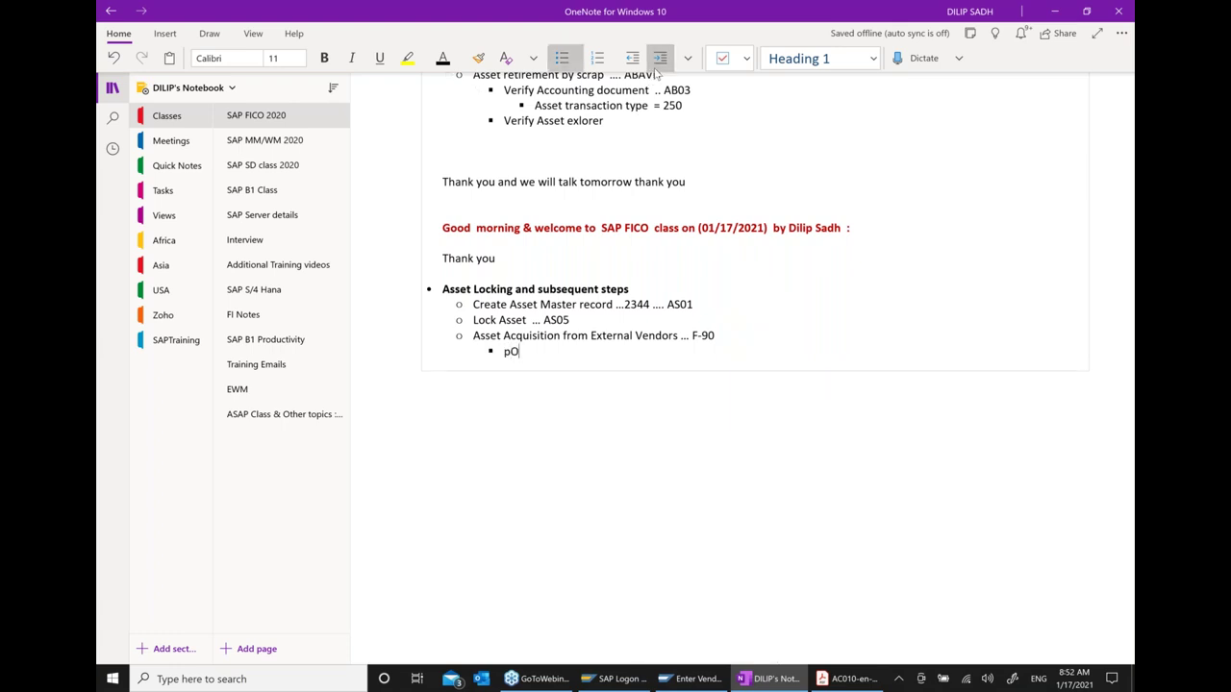
key("BackSpace")
key("BackSpace")
key("BackSpace")
type("Acquisition is not allowed ")
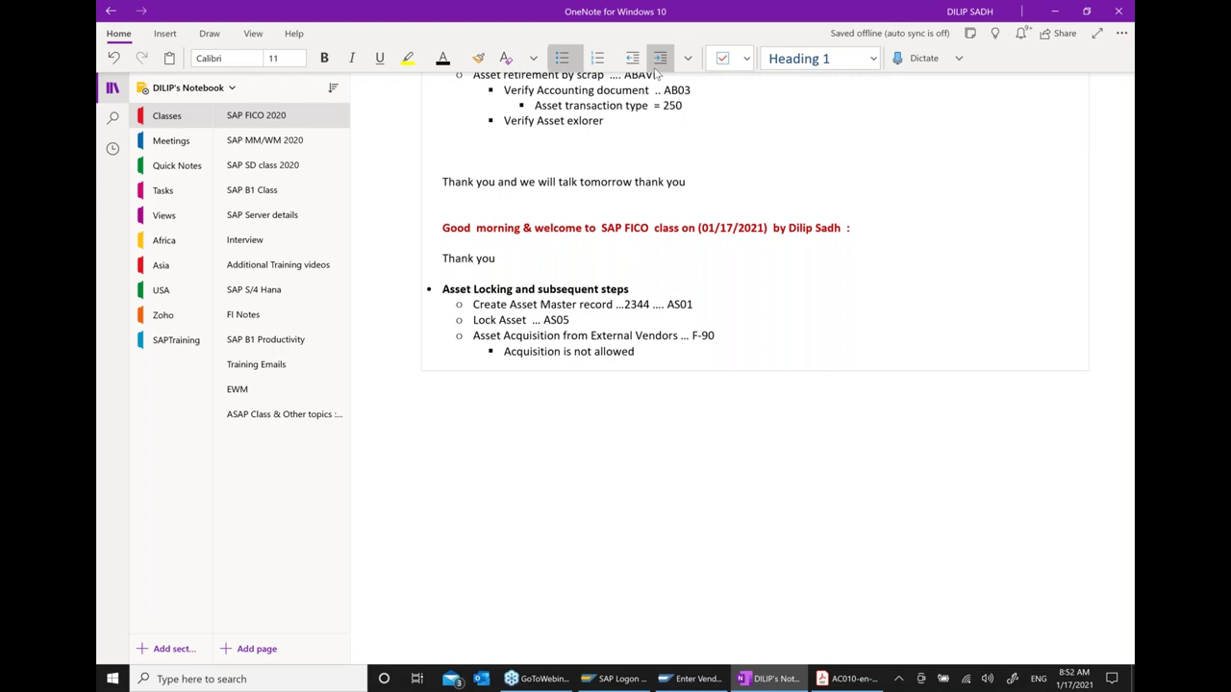
type(".. Error message.")
Add a bullet "Un lock it ... AS05" one level above the error message sub-bullet
key("shift+Tab")
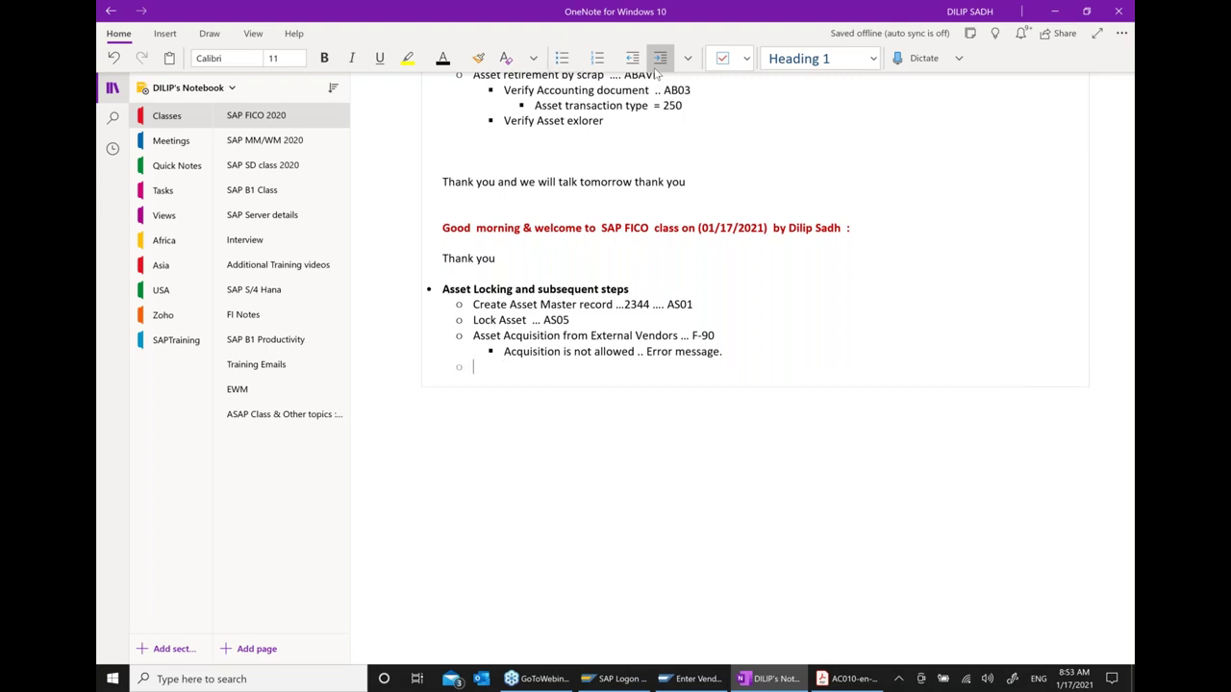
type("Un l")
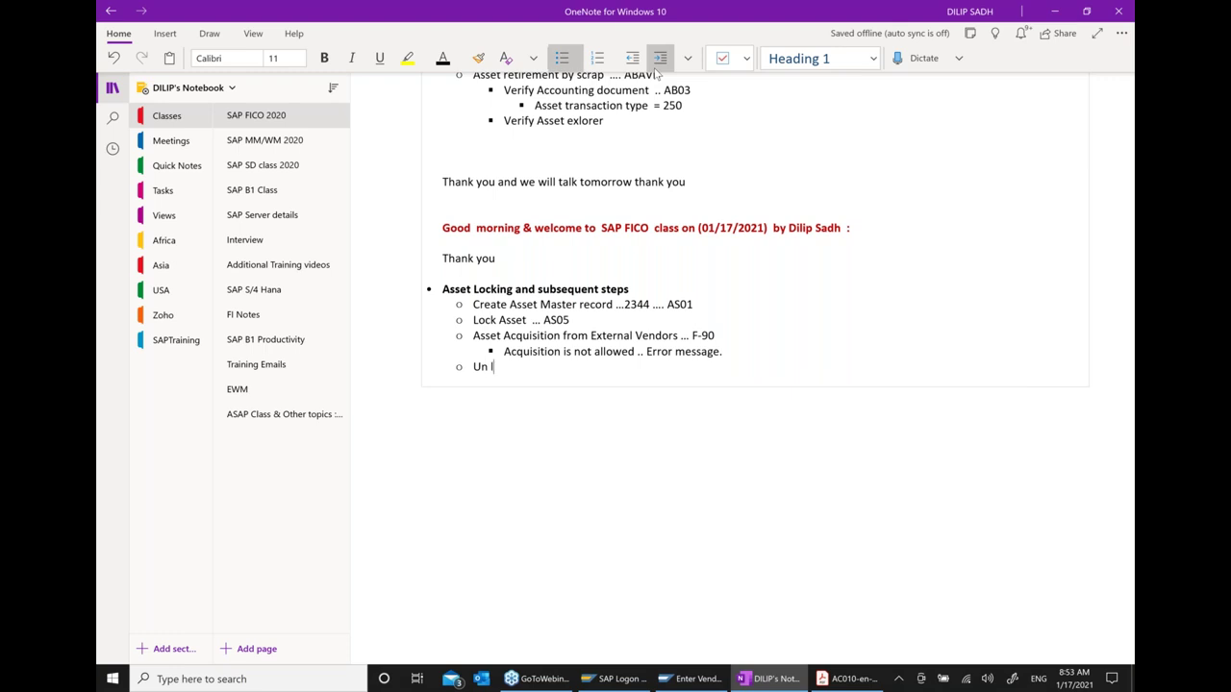
type("ock it  ...  AS05")
Insert the word "Master" after "Lock Asset" in the lock line of the notes
left_click(528, 320)
type("Masyer")
key("BackSpace")
key("BackSpace")
key("BackSpace")
type("ter")
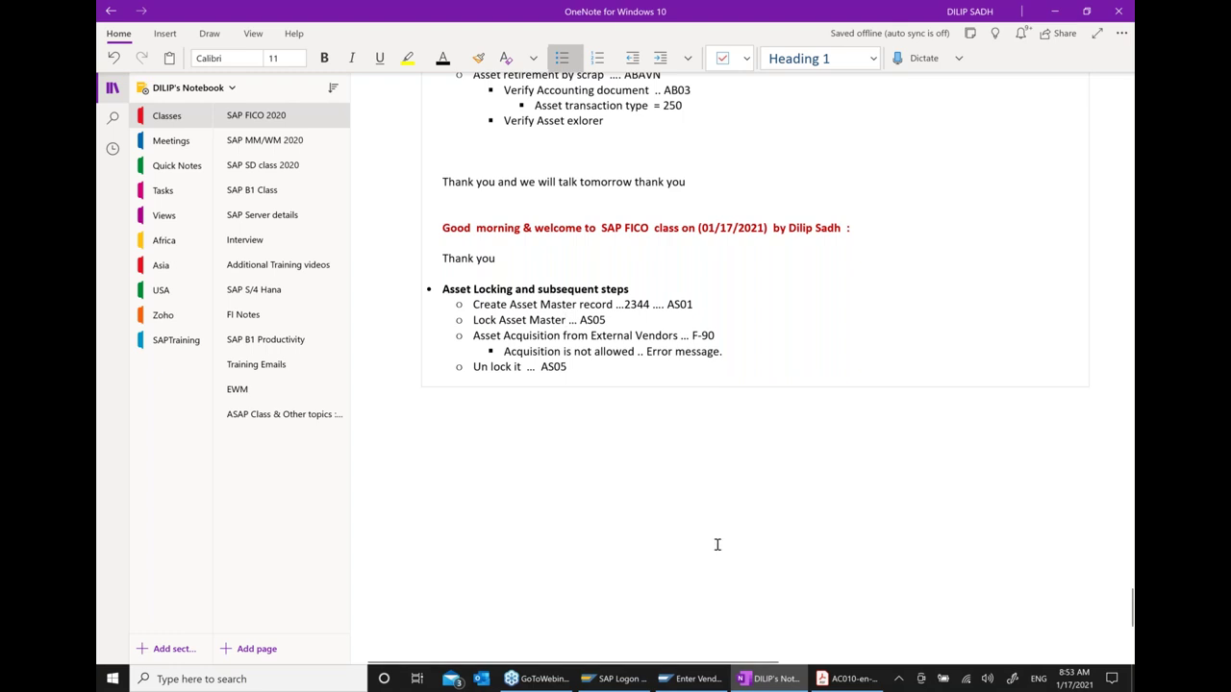
Switch to SAP and exit the vendor invoice entry, discarding its data
left_click(714, 684)
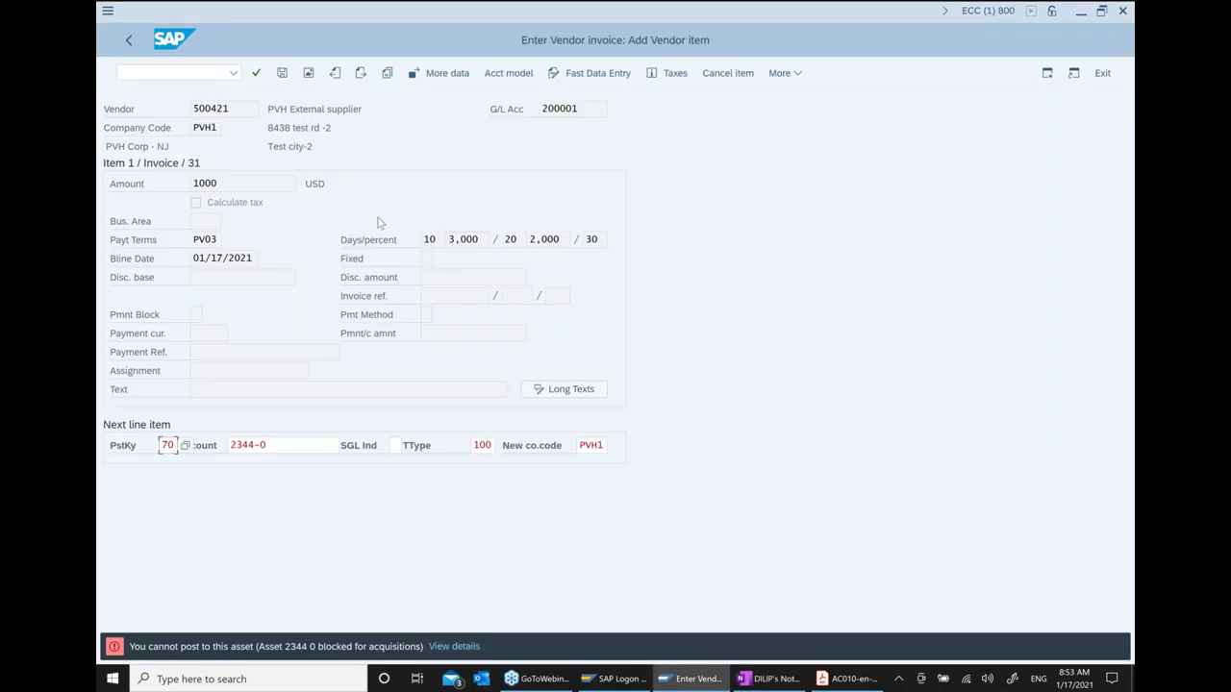
left_click(1102, 73)
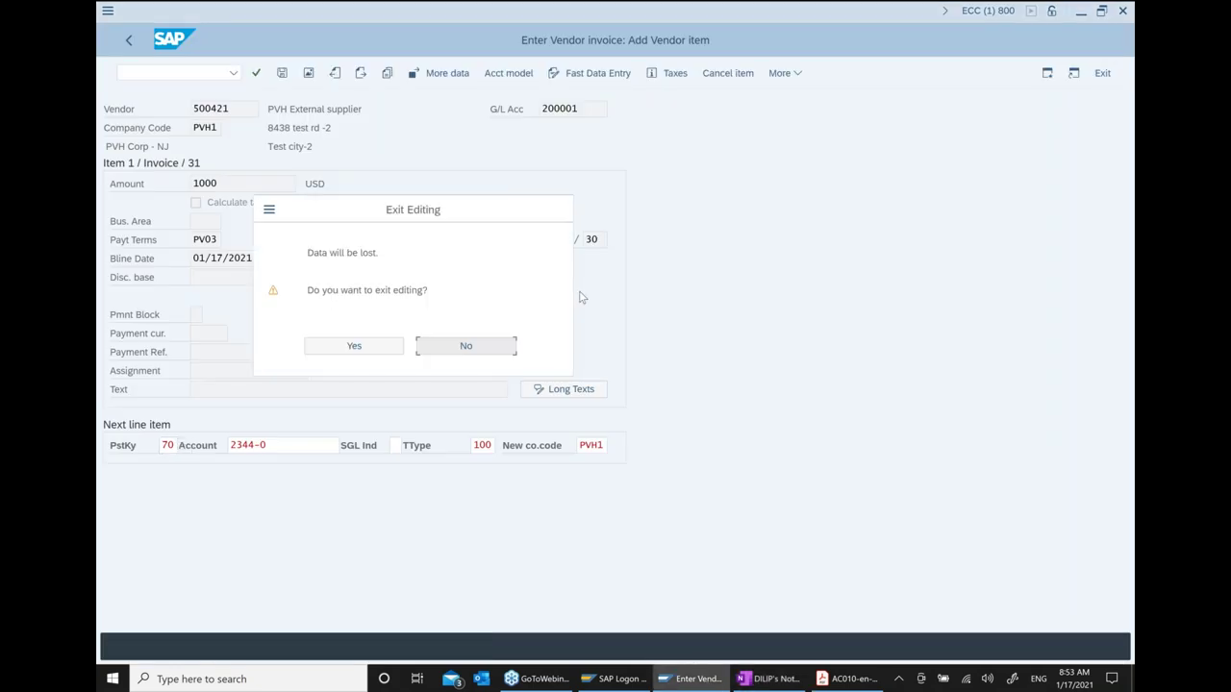
left_click(394, 346)
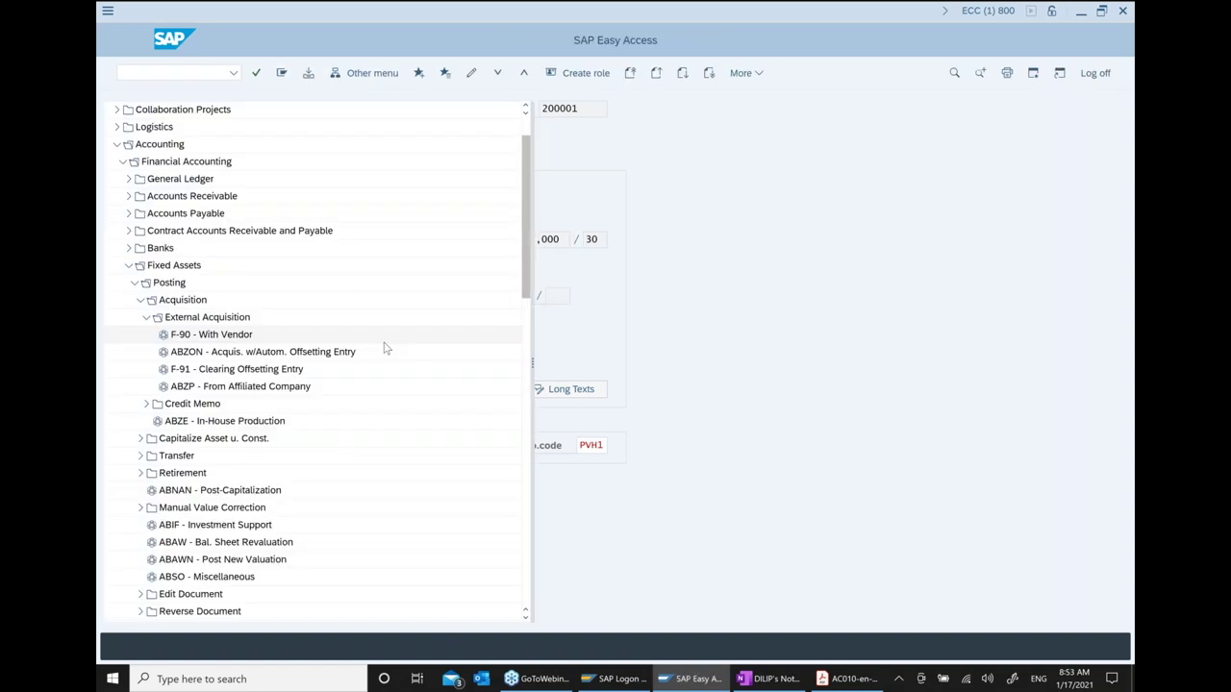
Open asset 2344 in the AS05 lock transaction, set its acquisition lock to None and save
scroll(262, 403, "down", 5)
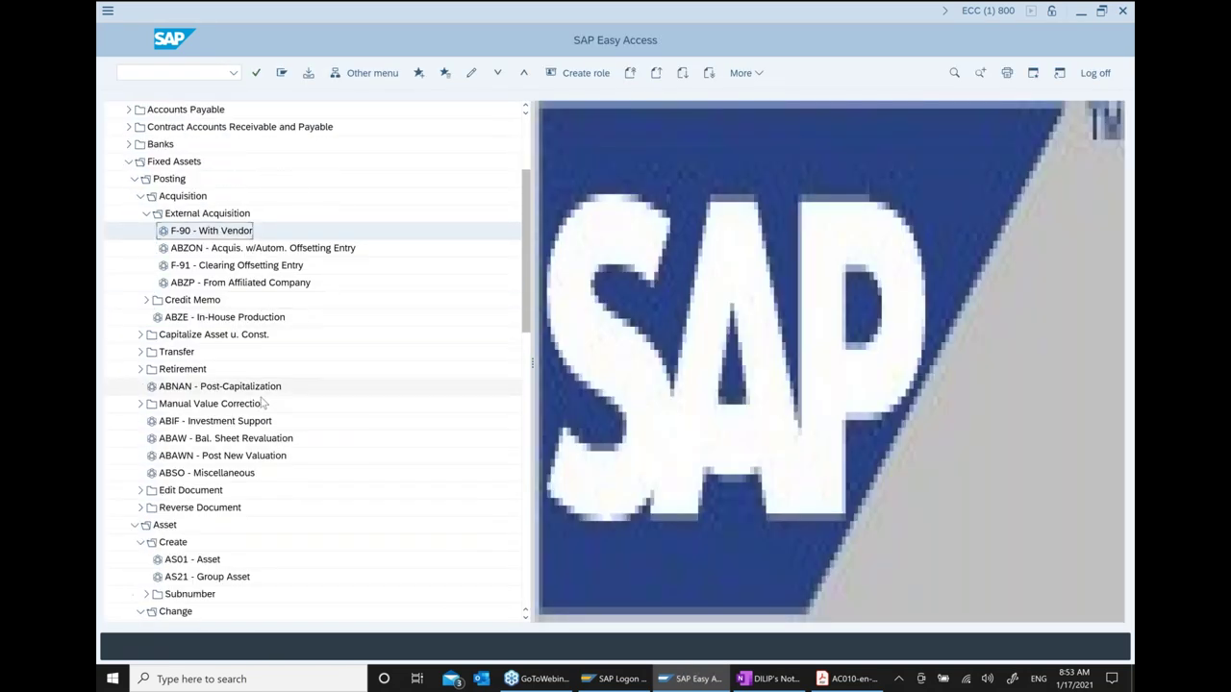
scroll(262, 403, "down", 4)
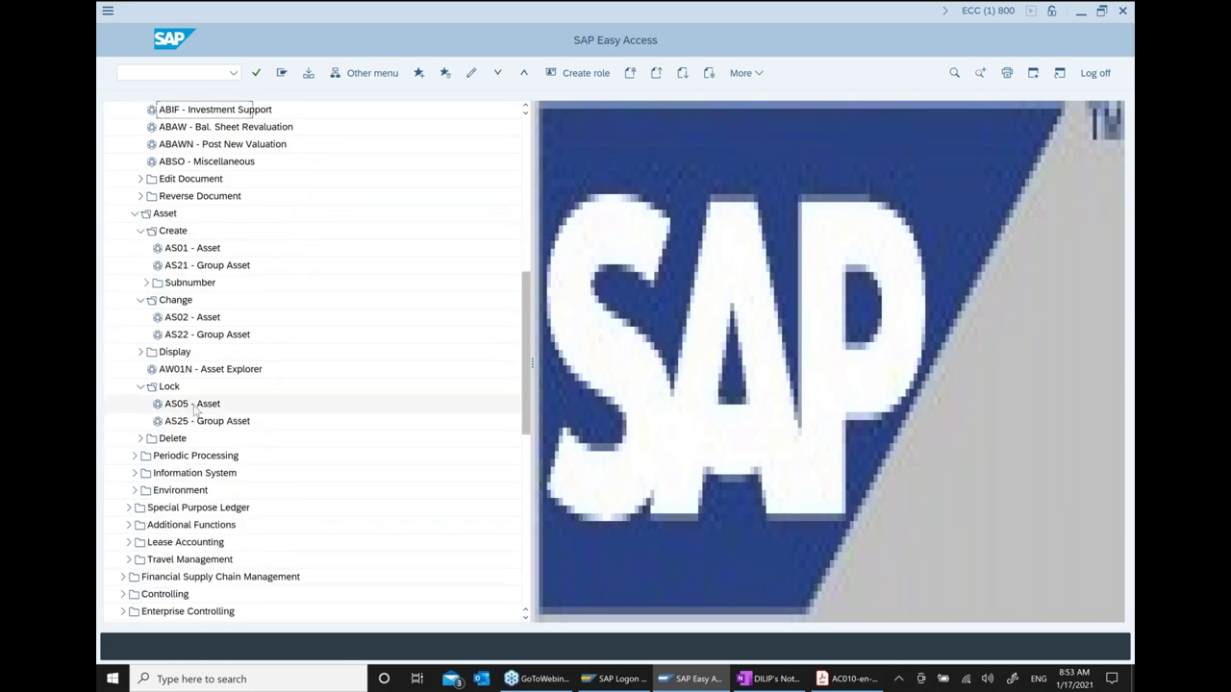
double_click(202, 411)
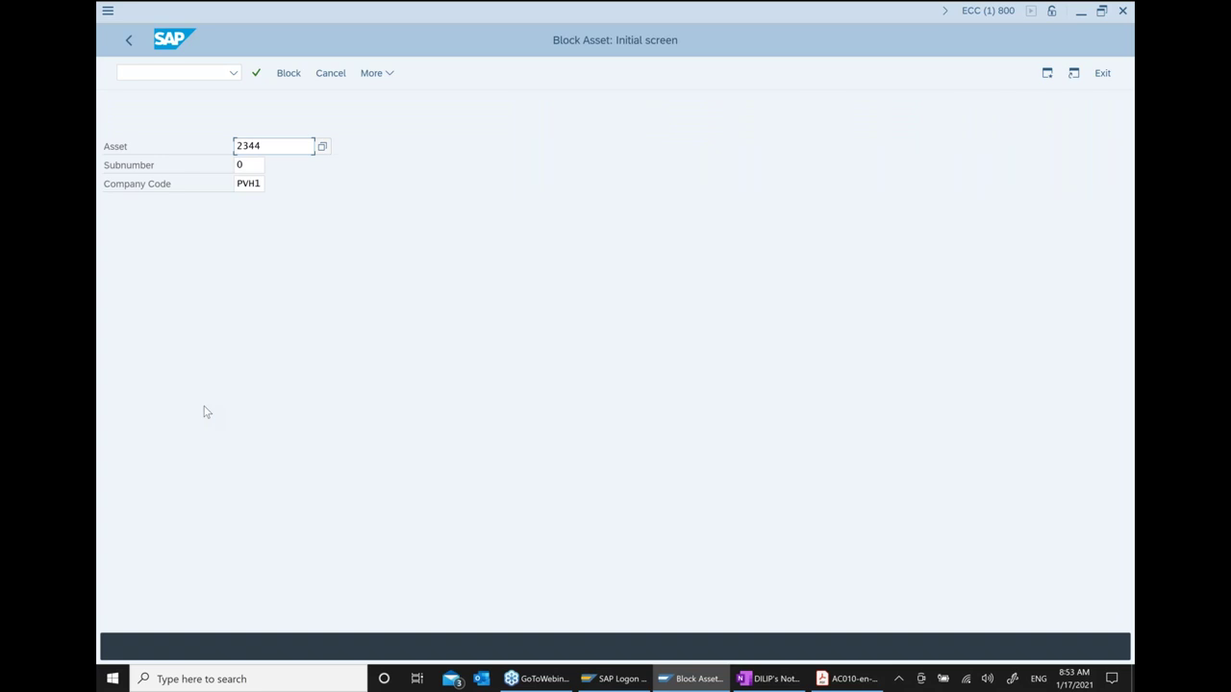
key("Return")
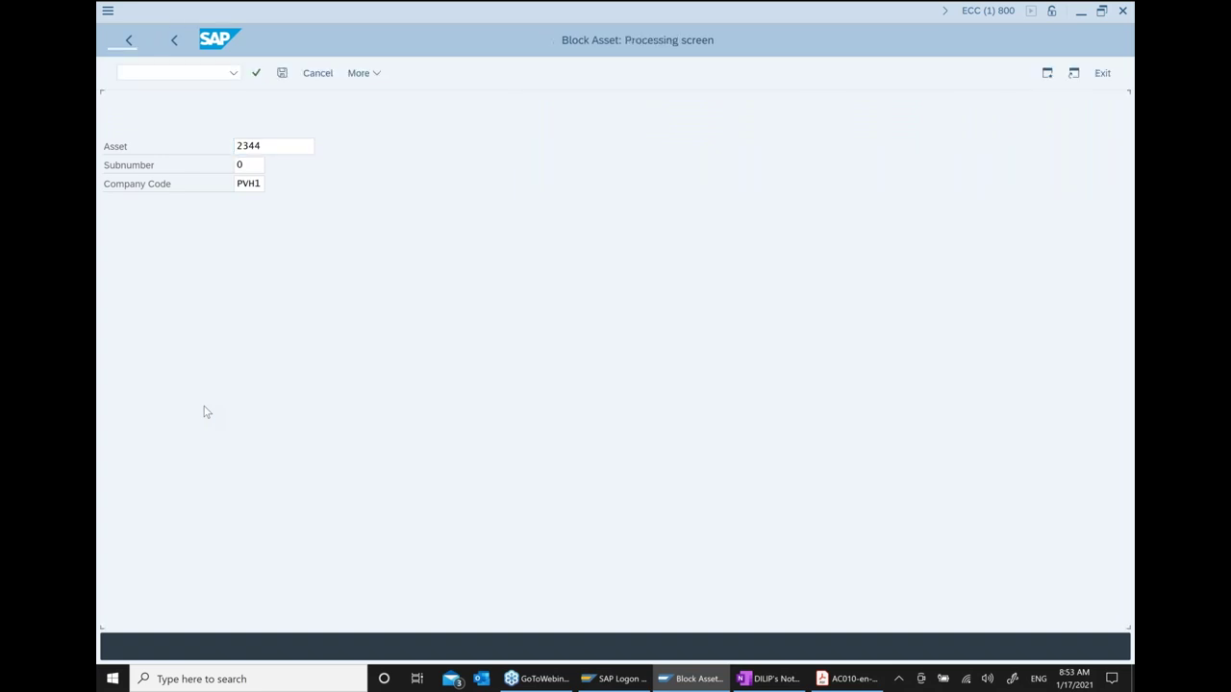
left_click(161, 449)
left_click(142, 430)
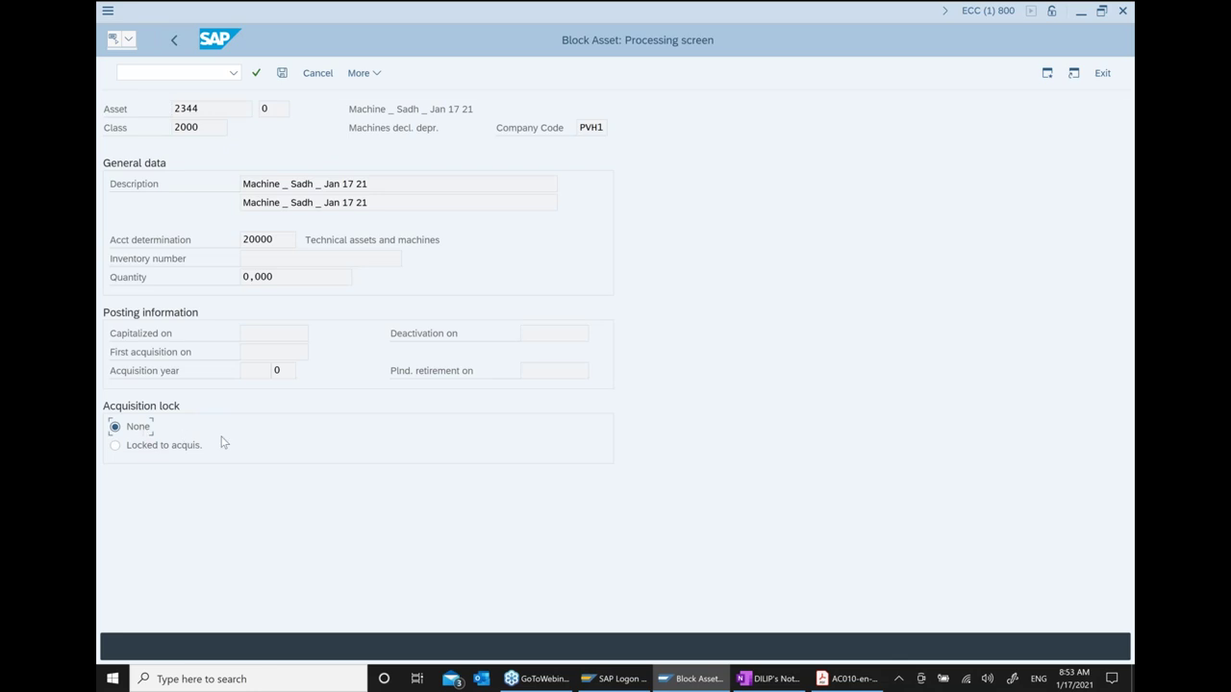
left_click(282, 74)
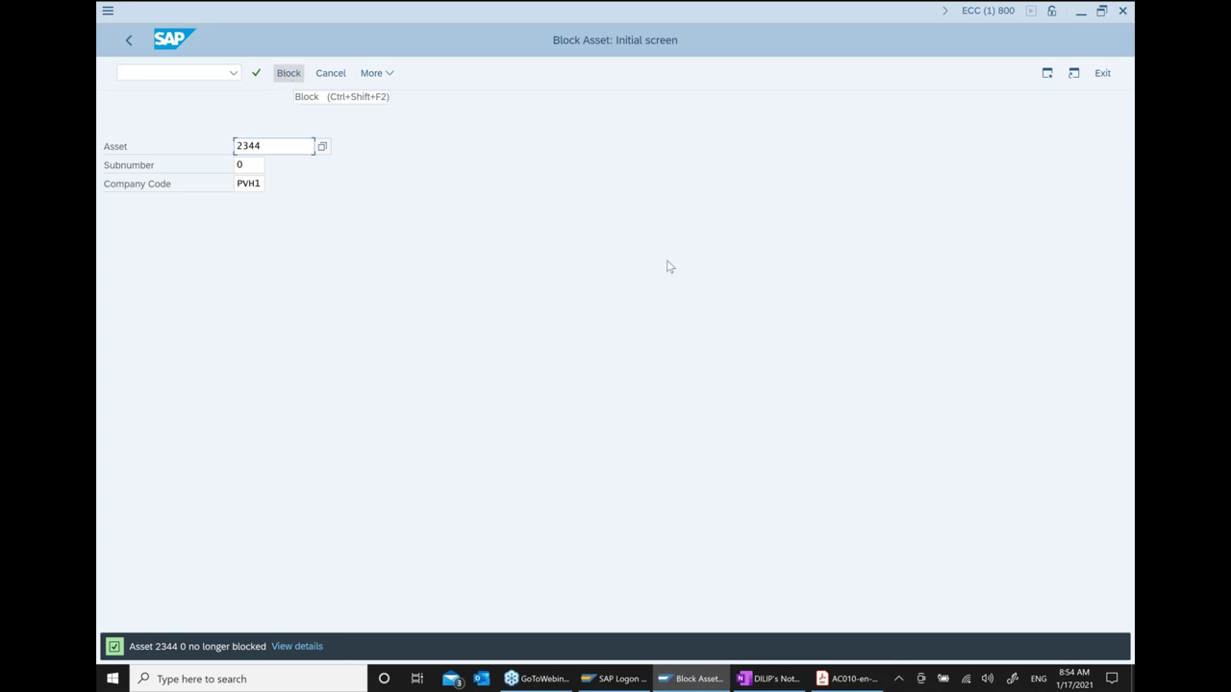
Switch to the OneNote notes and copy the "Asset Acquisition from External Vendors … F-90" line into a new bullet below the unlock line
left_click(769, 683)
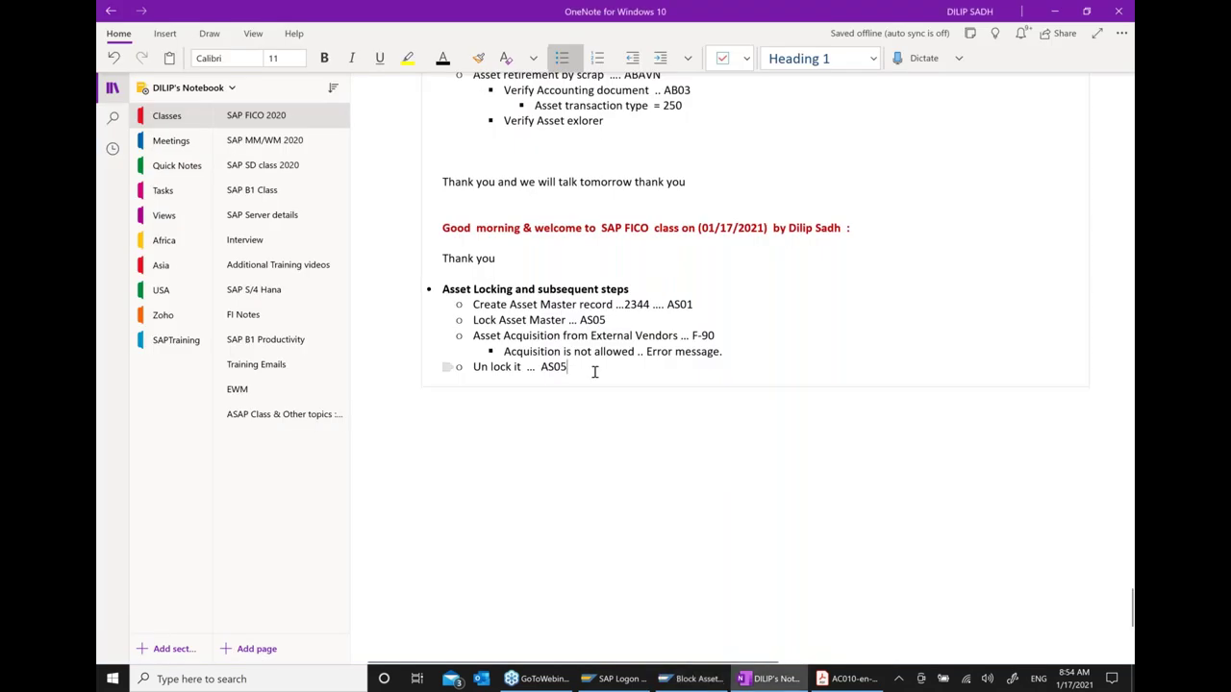
key("Return")
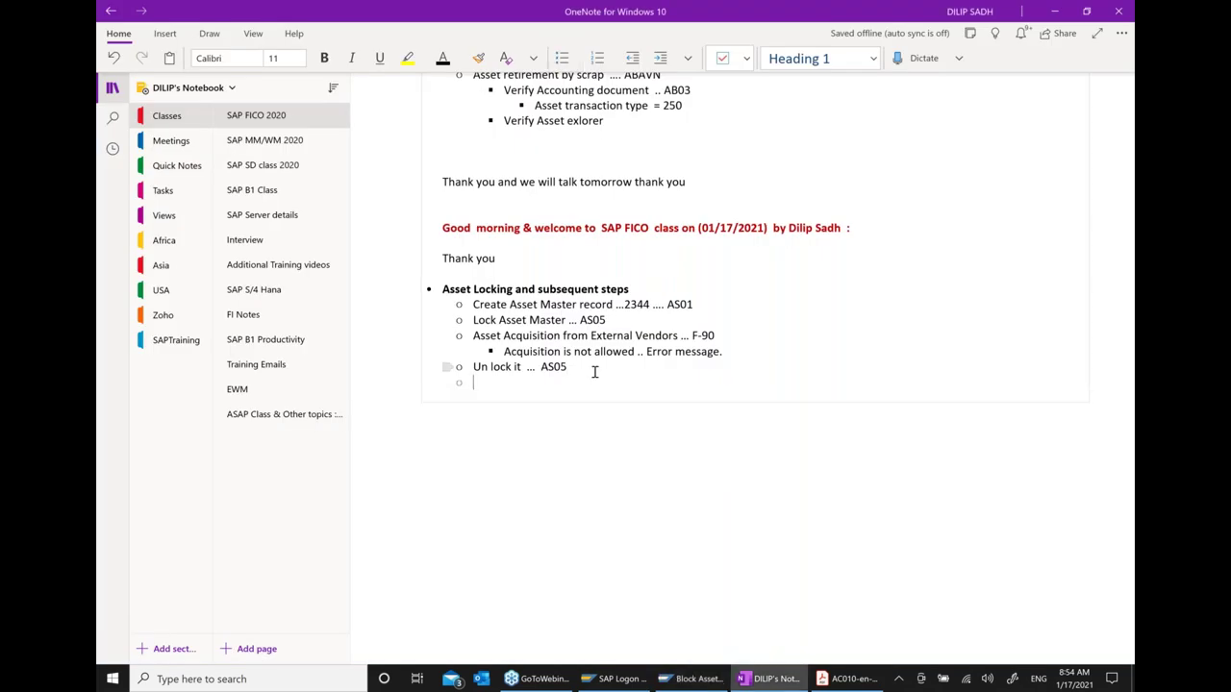
left_click_drag(719, 336, 473, 341)
key("ctrl+c")
left_click(590, 373)
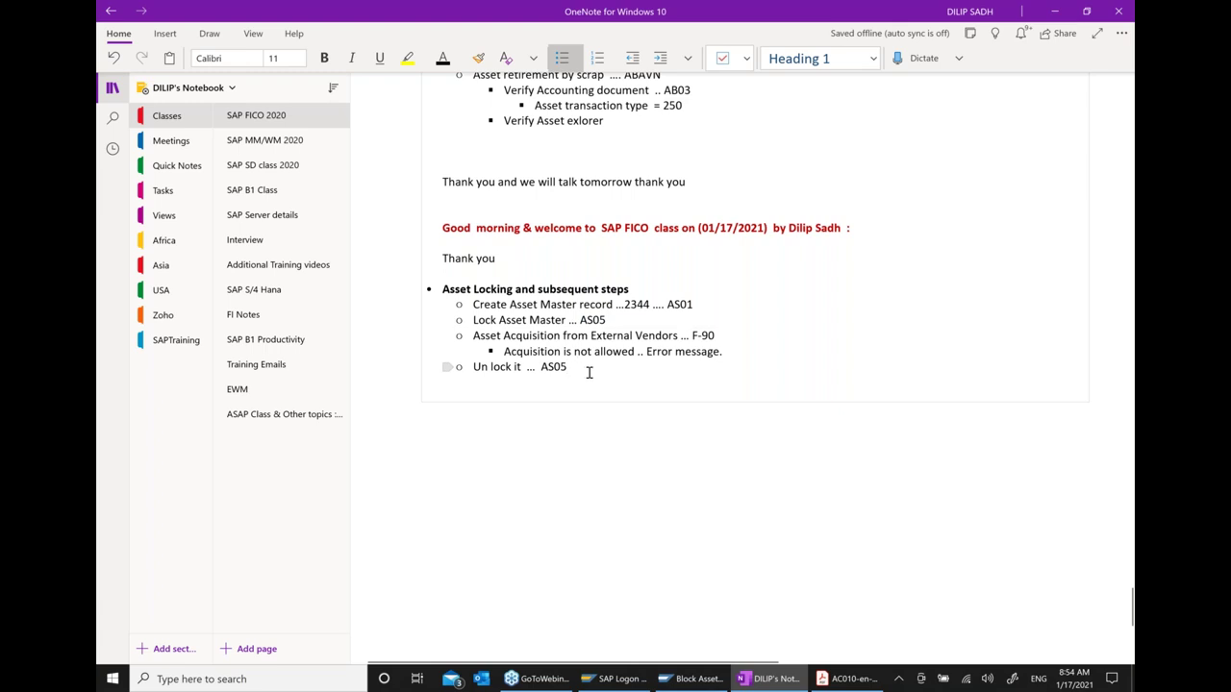
key("Return")
key("ctrl+v")
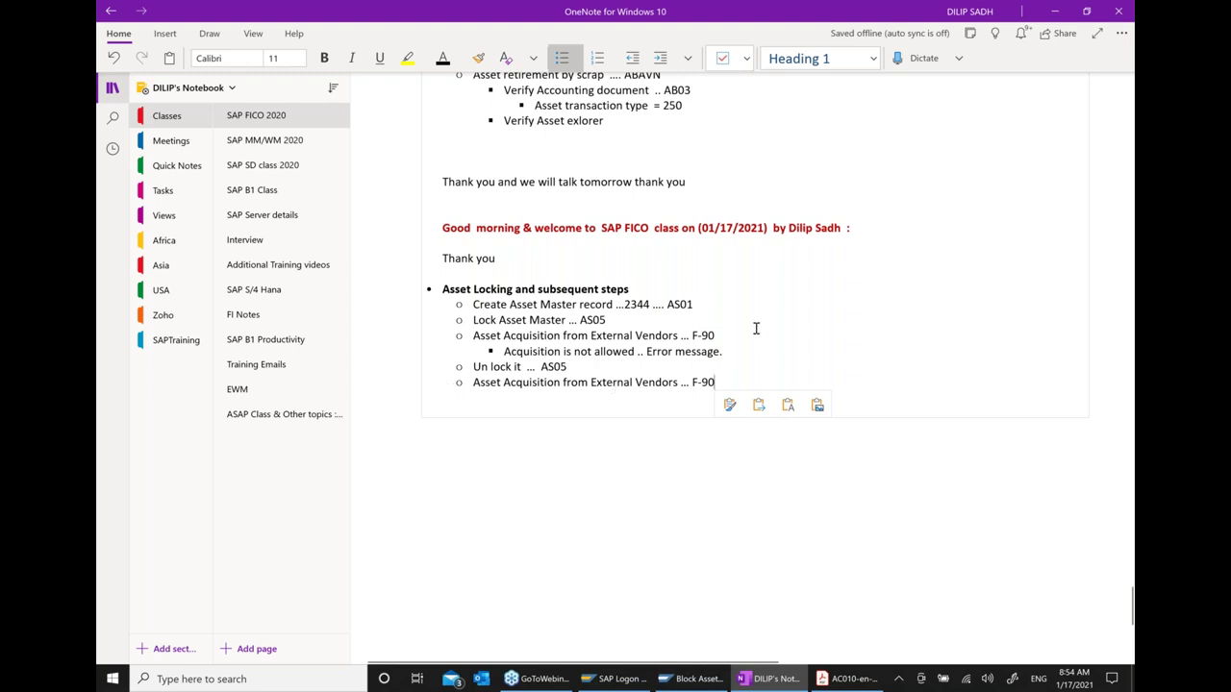
left_click(689, 446)
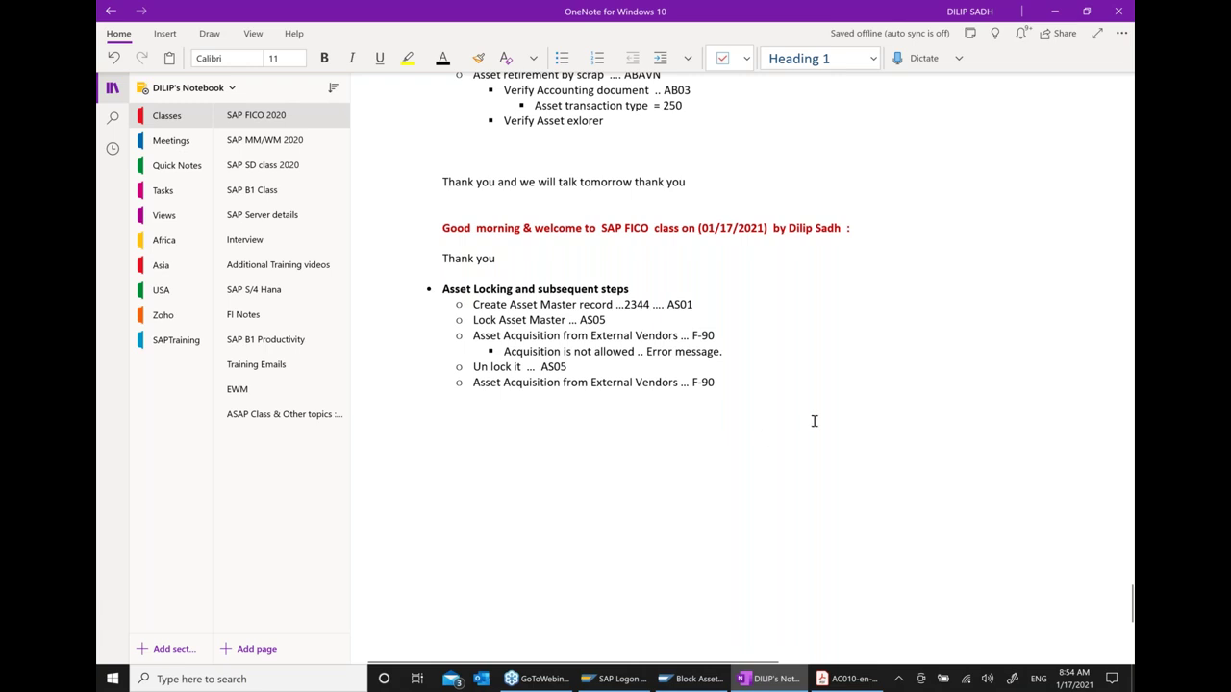
Switch back to SAP, leave the asset blocking screen and open the F-90 external acquisition with vendor transaction
left_click(692, 679)
left_click(134, 42)
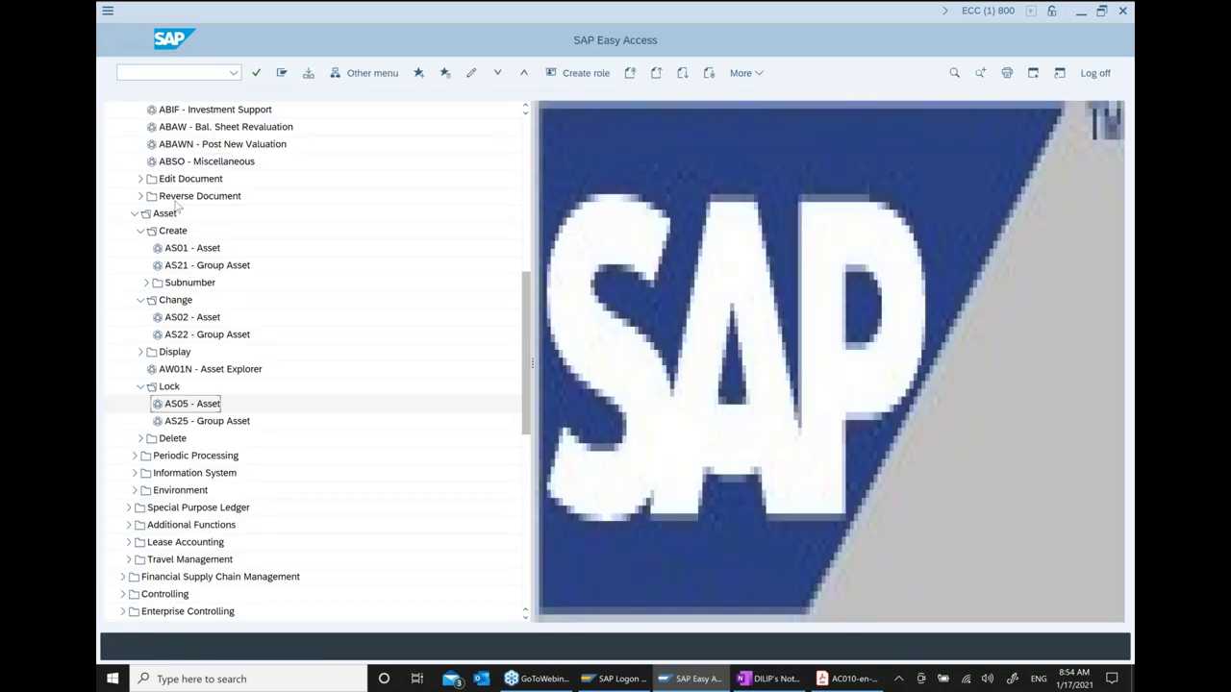
scroll(260, 298, "up", 5)
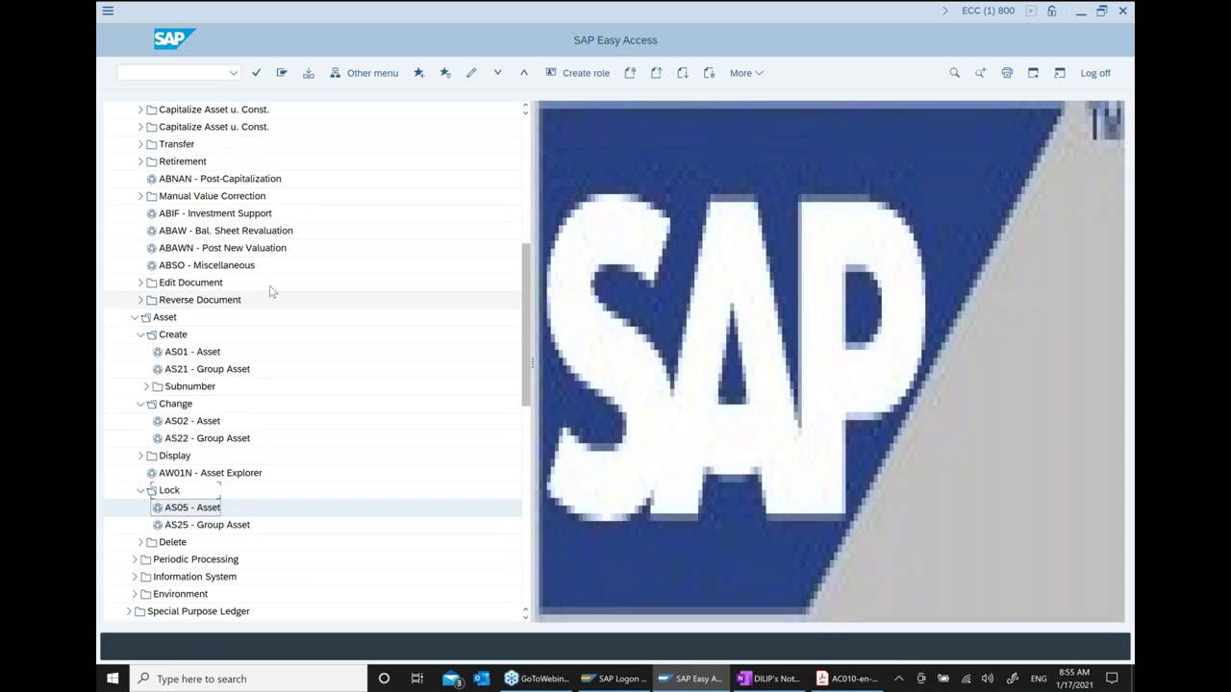
scroll(268, 325, "up", 4)
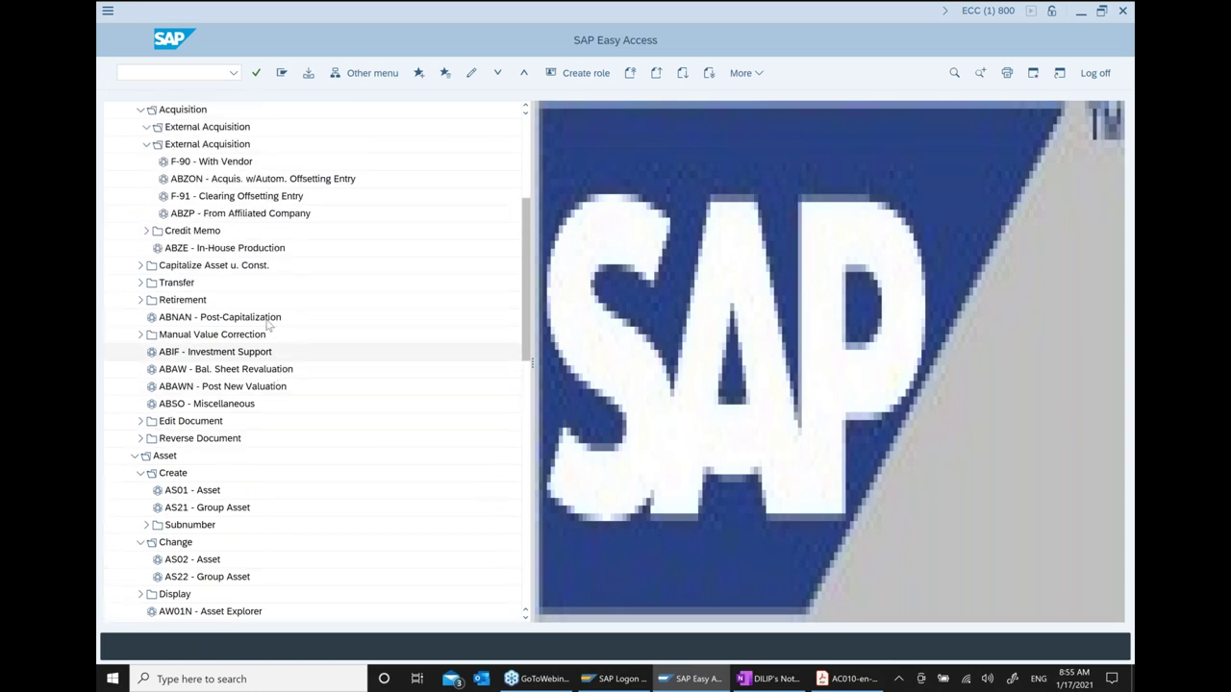
double_click(231, 162)
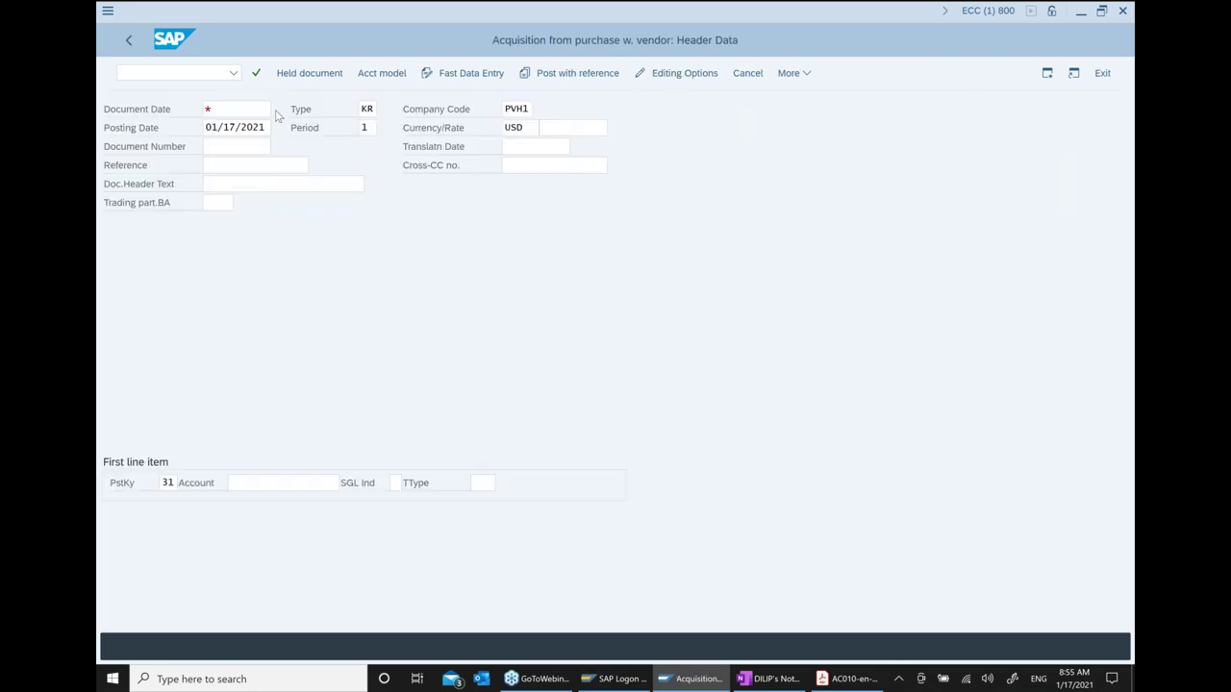
Set the document date to 01/17/2021 and enter "Machine Purchase" as both the reference and the document header text
left_click(275, 108)
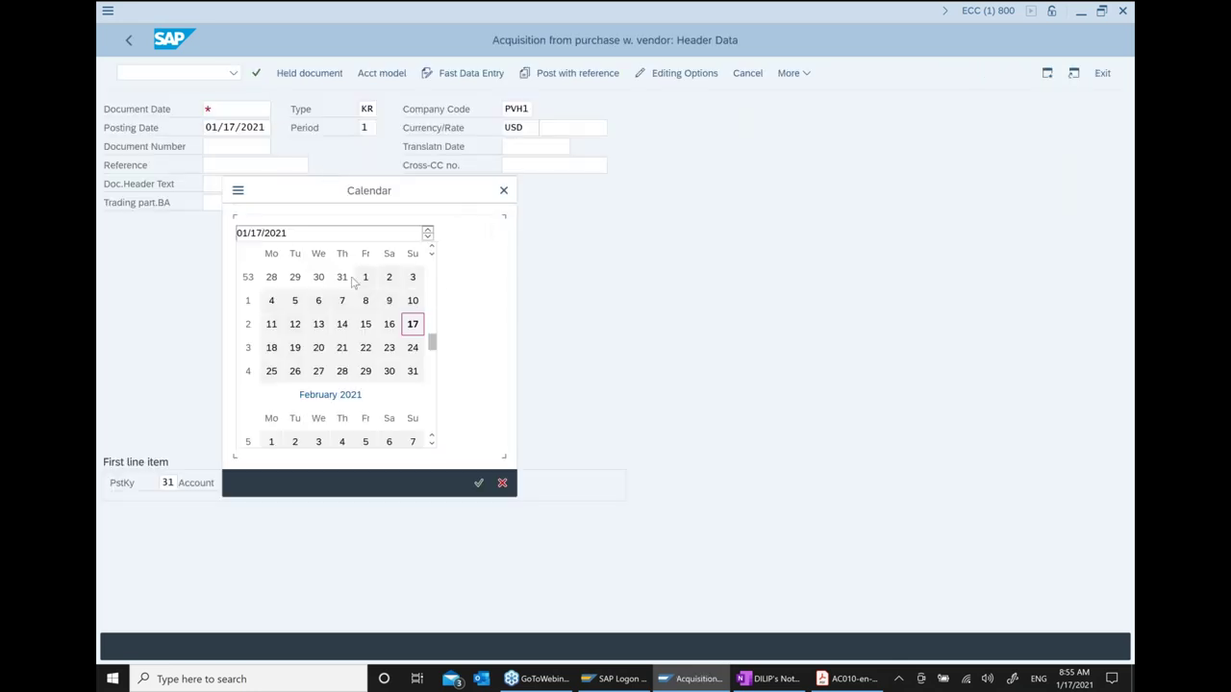
left_click(411, 325)
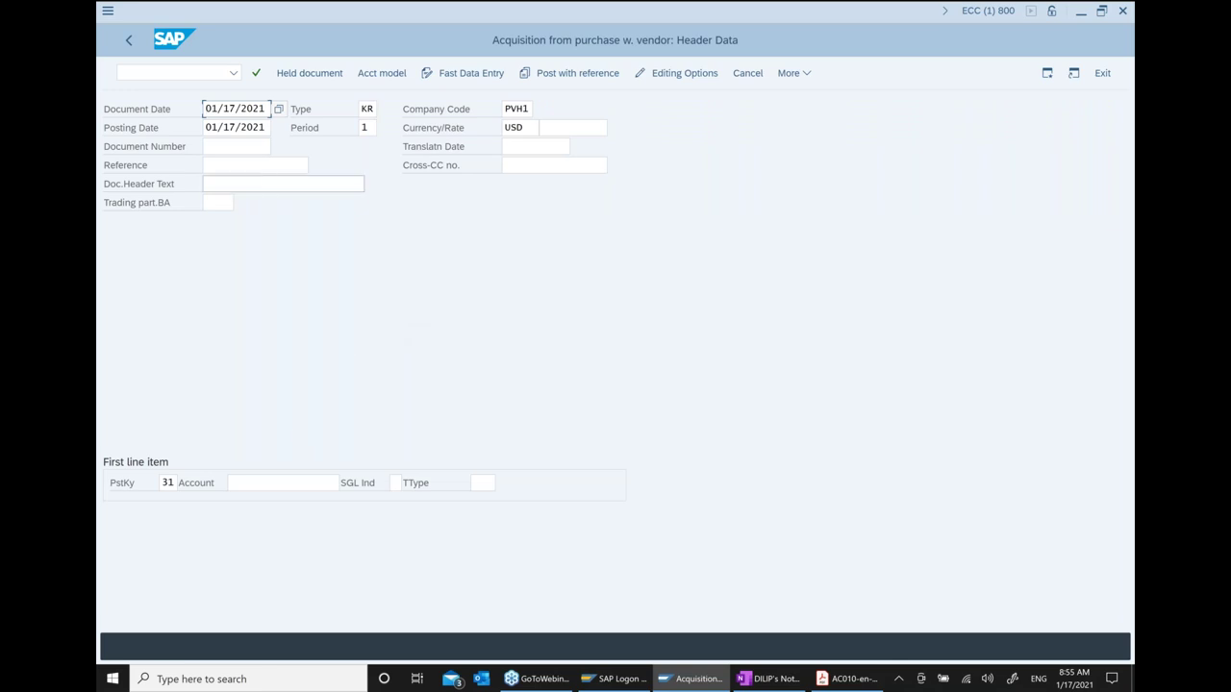
left_click(254, 166)
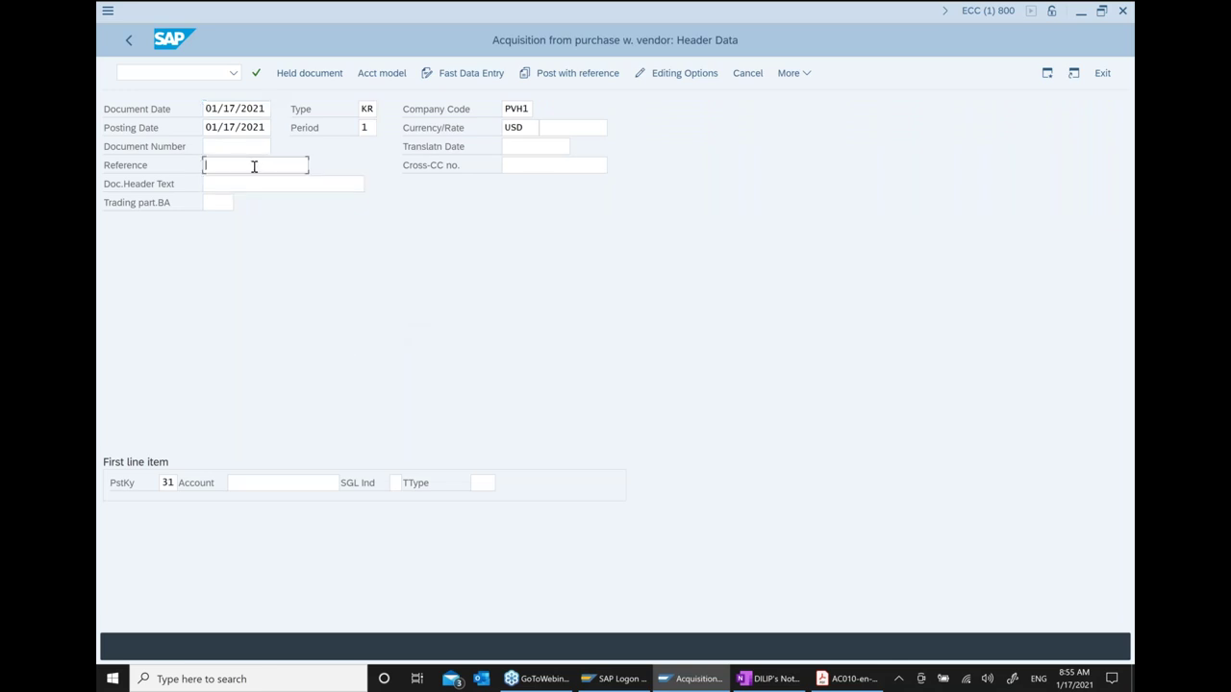
key("Down")
key("Return")
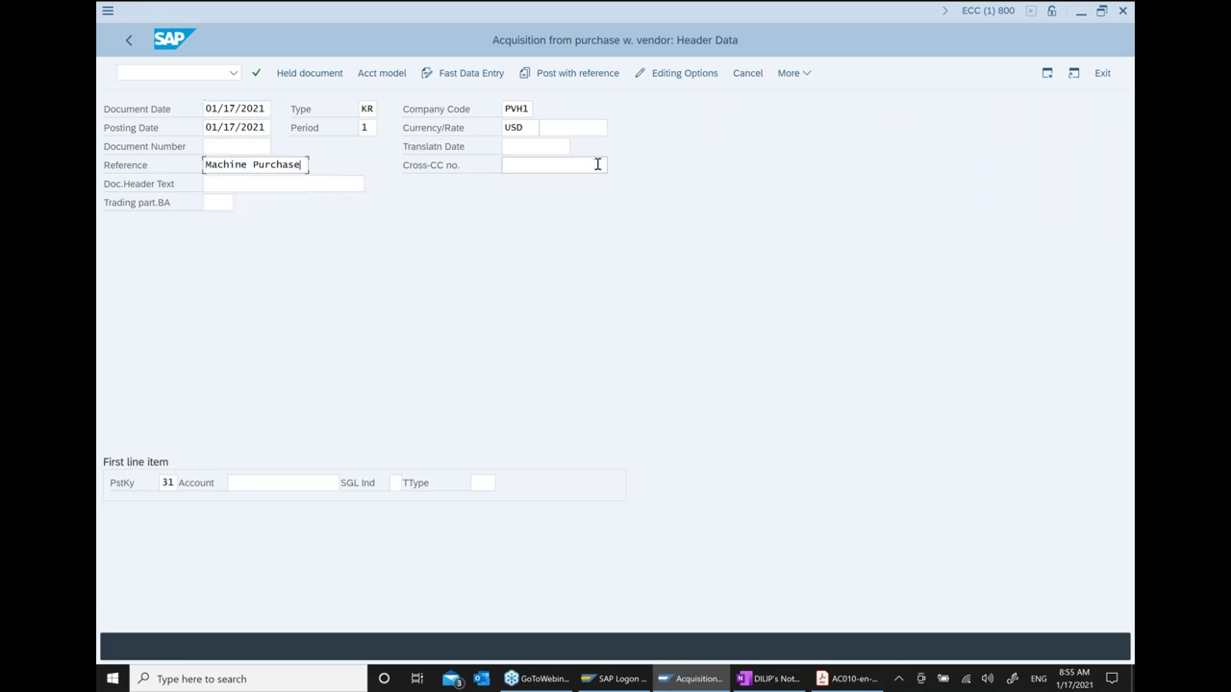
left_click(356, 183)
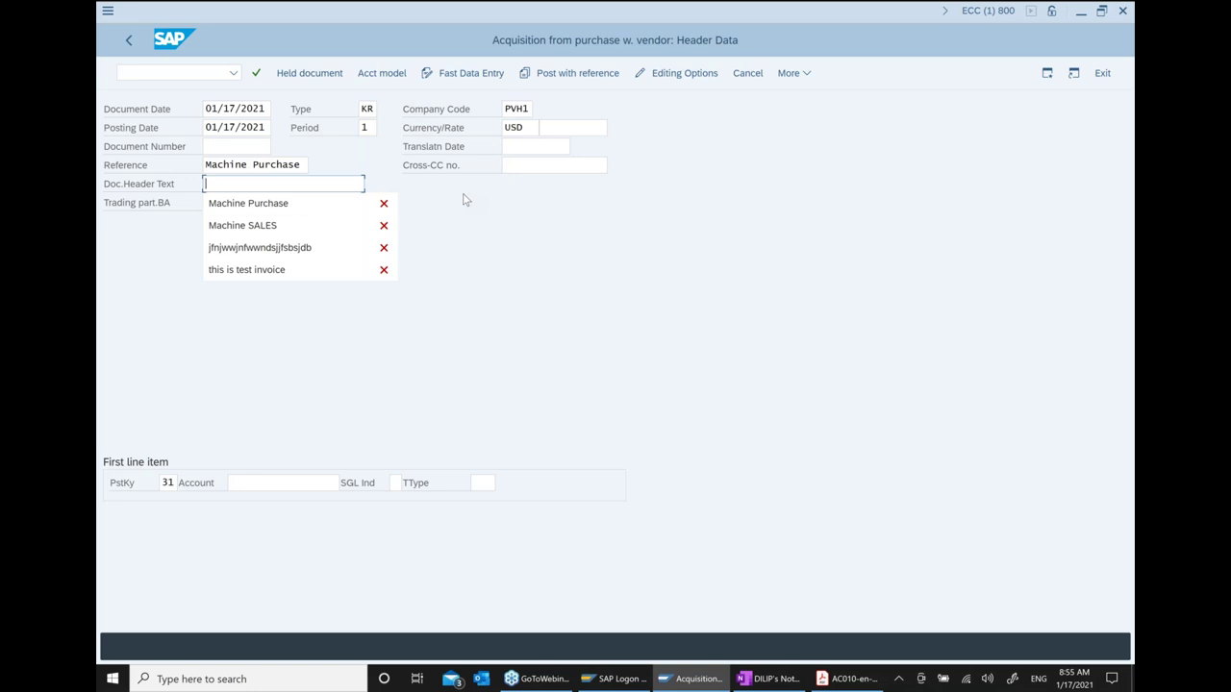
key("Down")
key("Return")
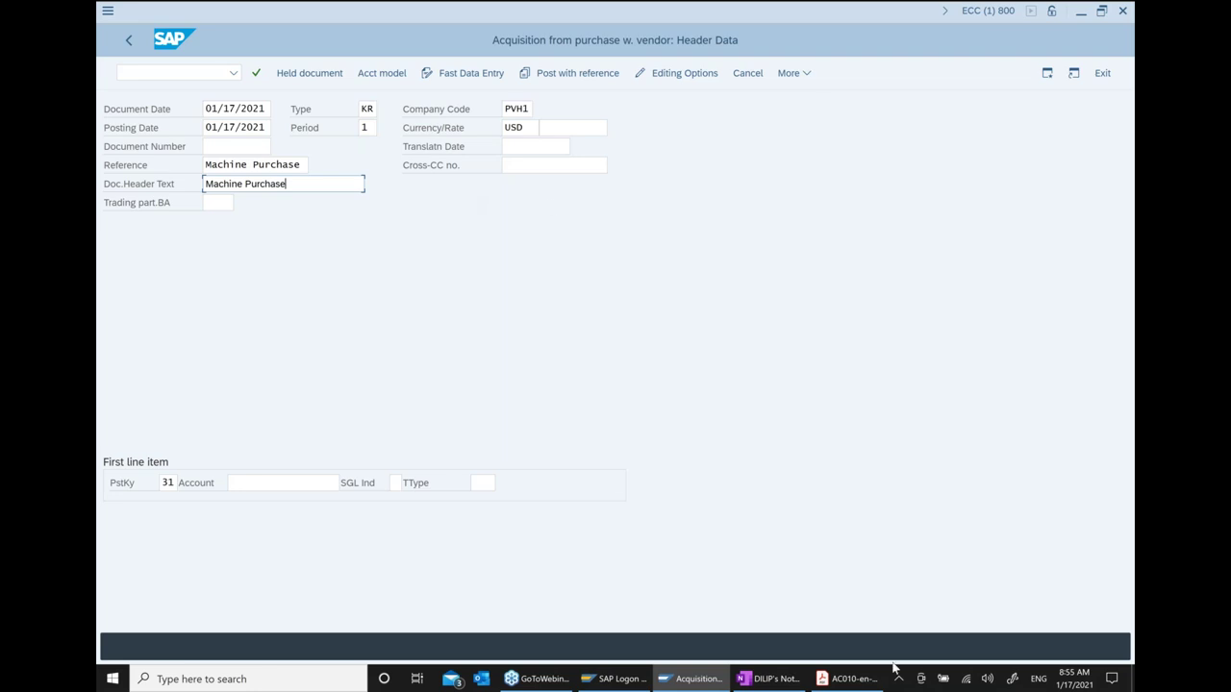
Look up PVH External Supplier for the first line item's account, set transaction type 100 and proceed to the vendor item
left_click(264, 484)
left_click(344, 483)
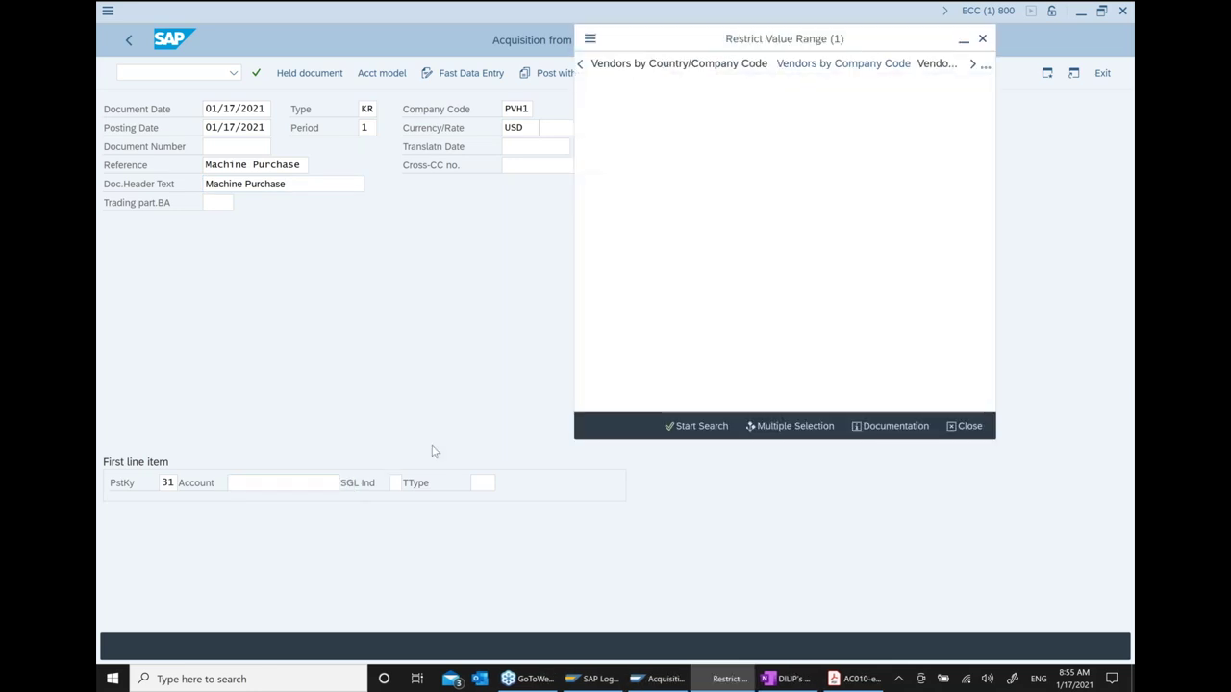
left_click(710, 433)
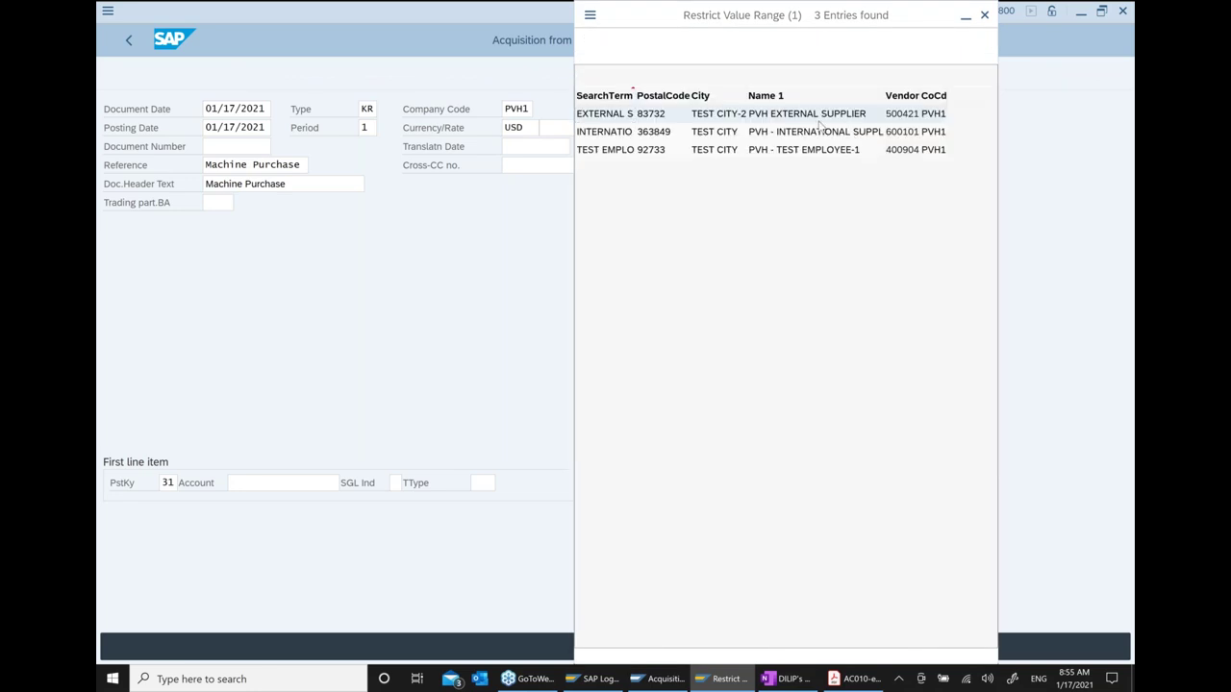
left_click(721, 114)
left_click(484, 482)
type("100")
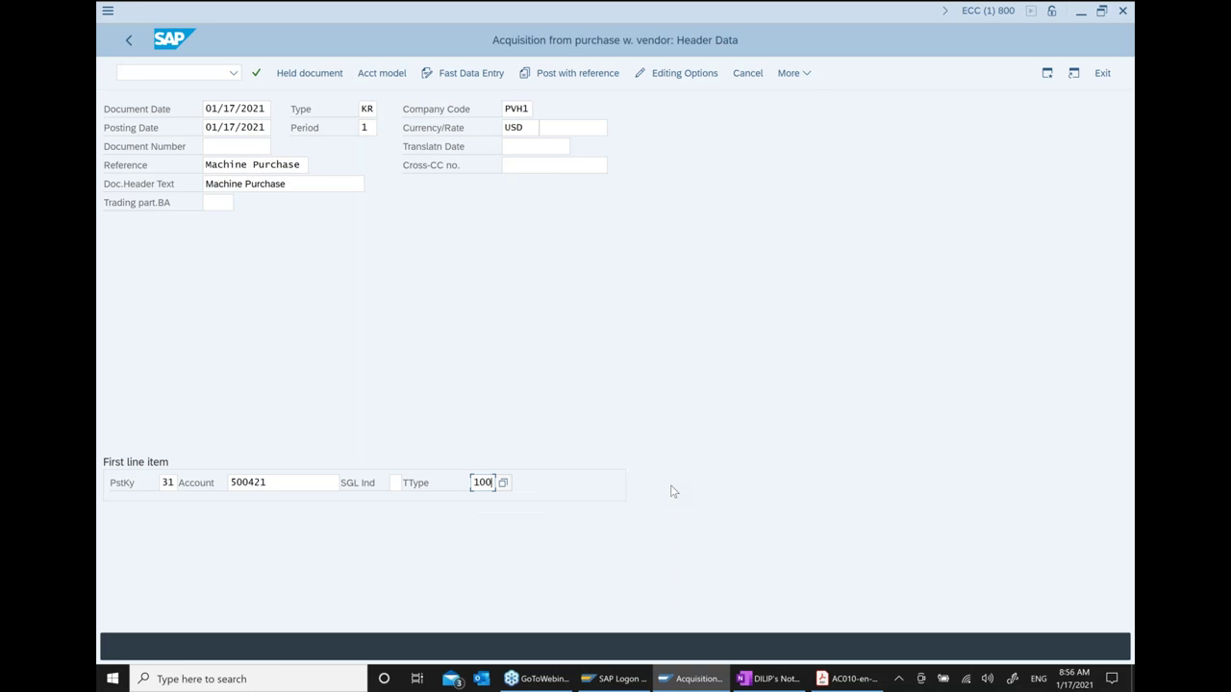
key("Return")
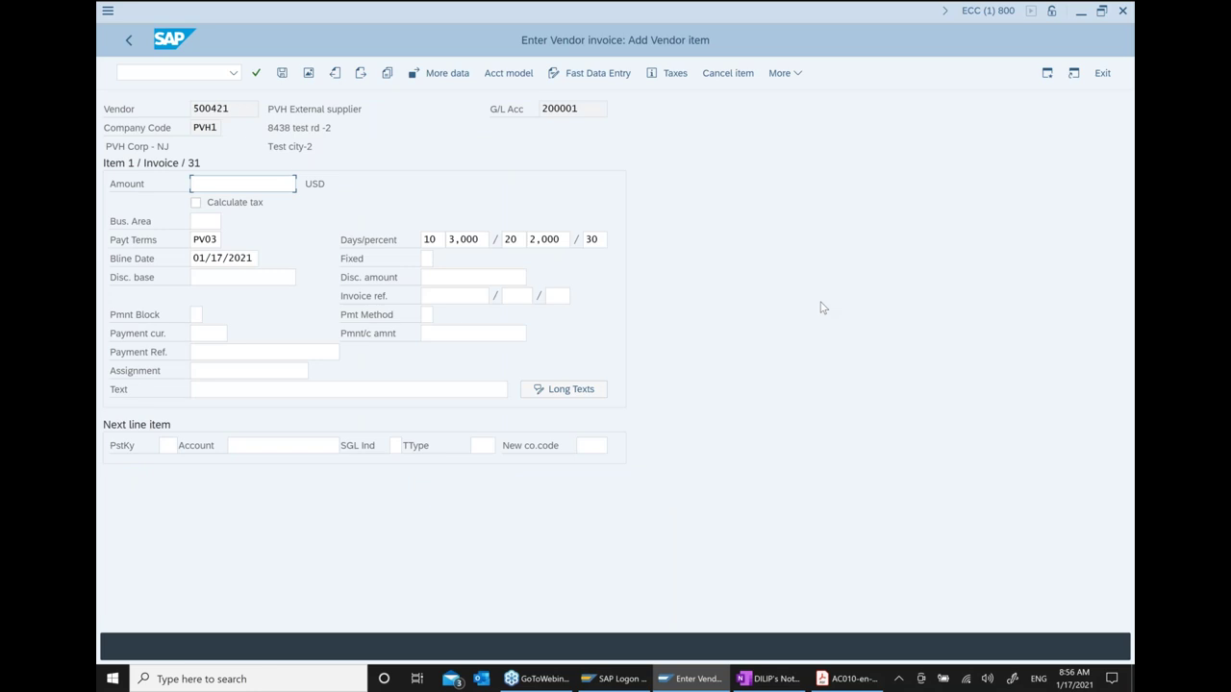
Enter 1000 USD as the vendor item's amount and set the next line item's posting key to 70
type("10000")
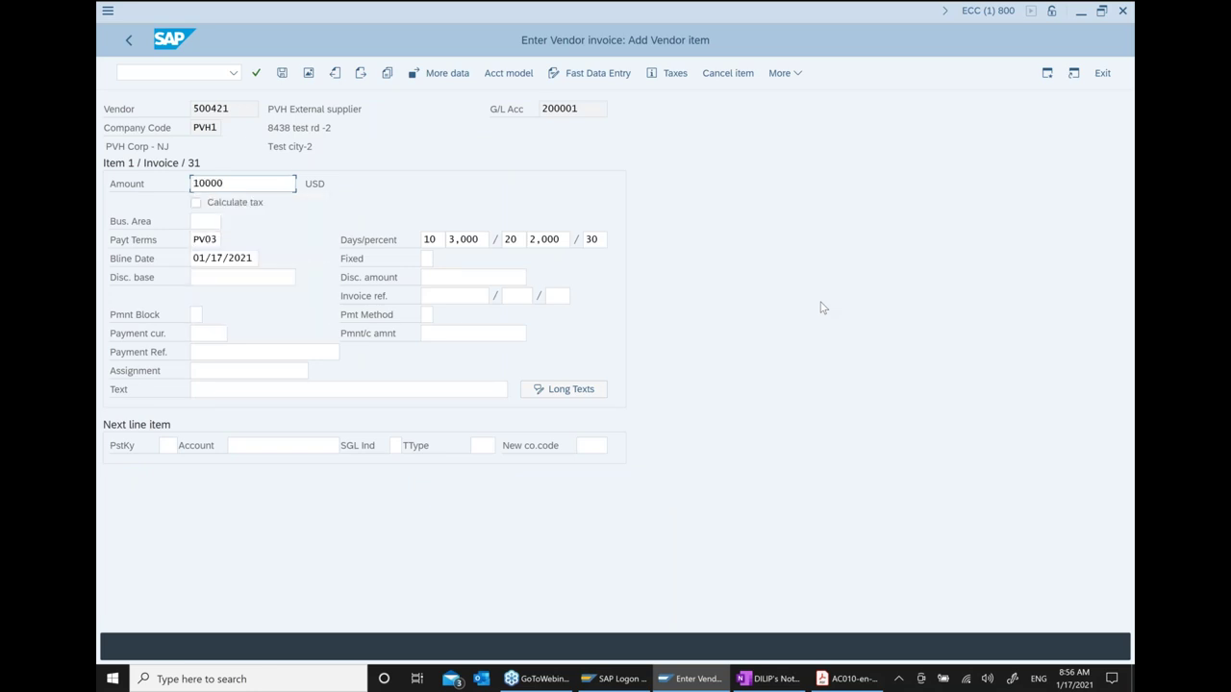
key("BackSpace")
left_click(168, 448)
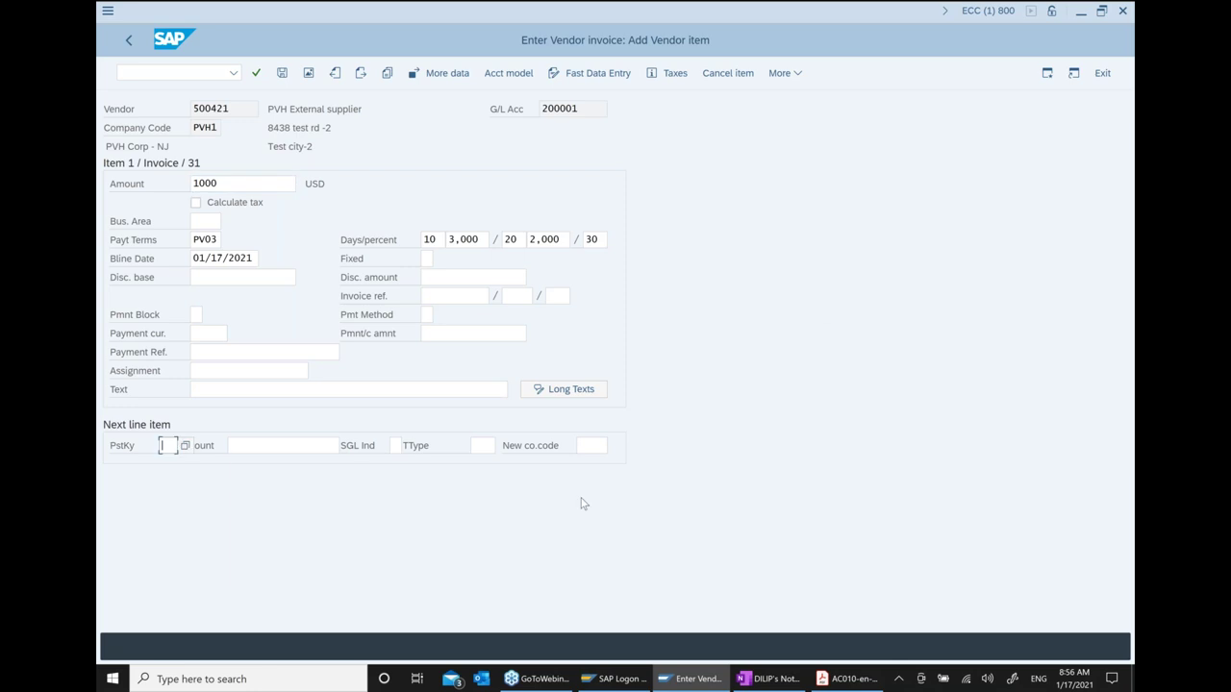
key("Down")
key("Return")
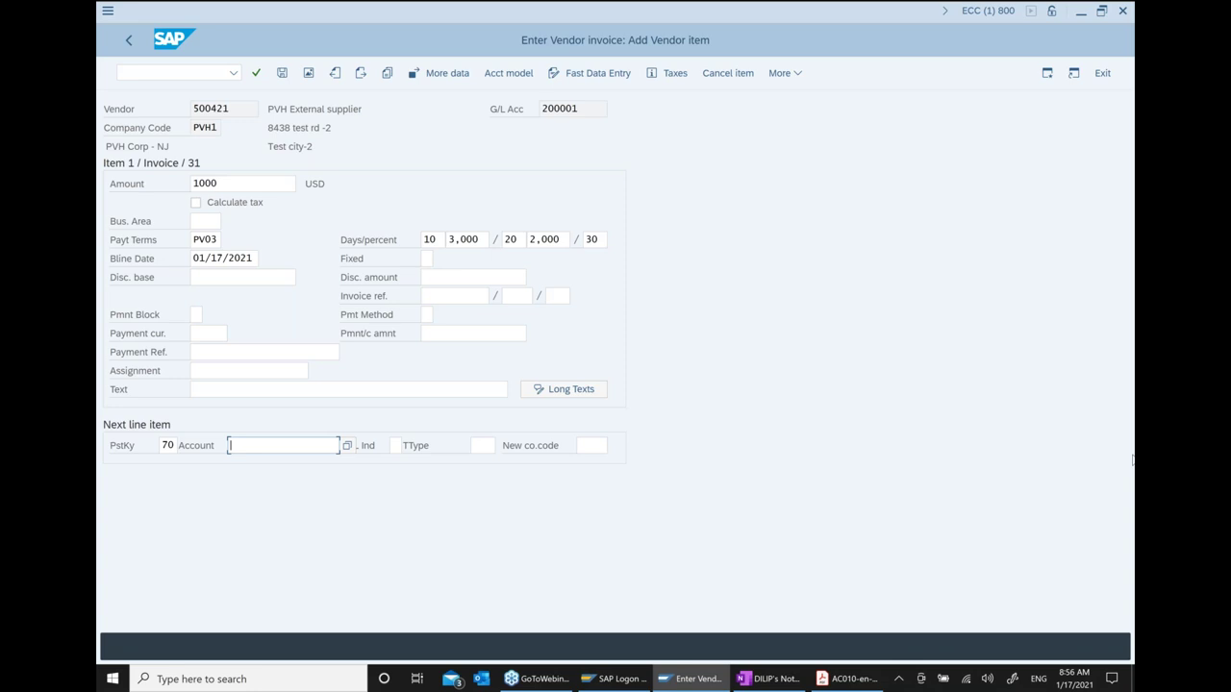
Look up asset 2344-0 as the next line item's account, set transaction type 100 and proceed to the asset item
left_click(347, 453)
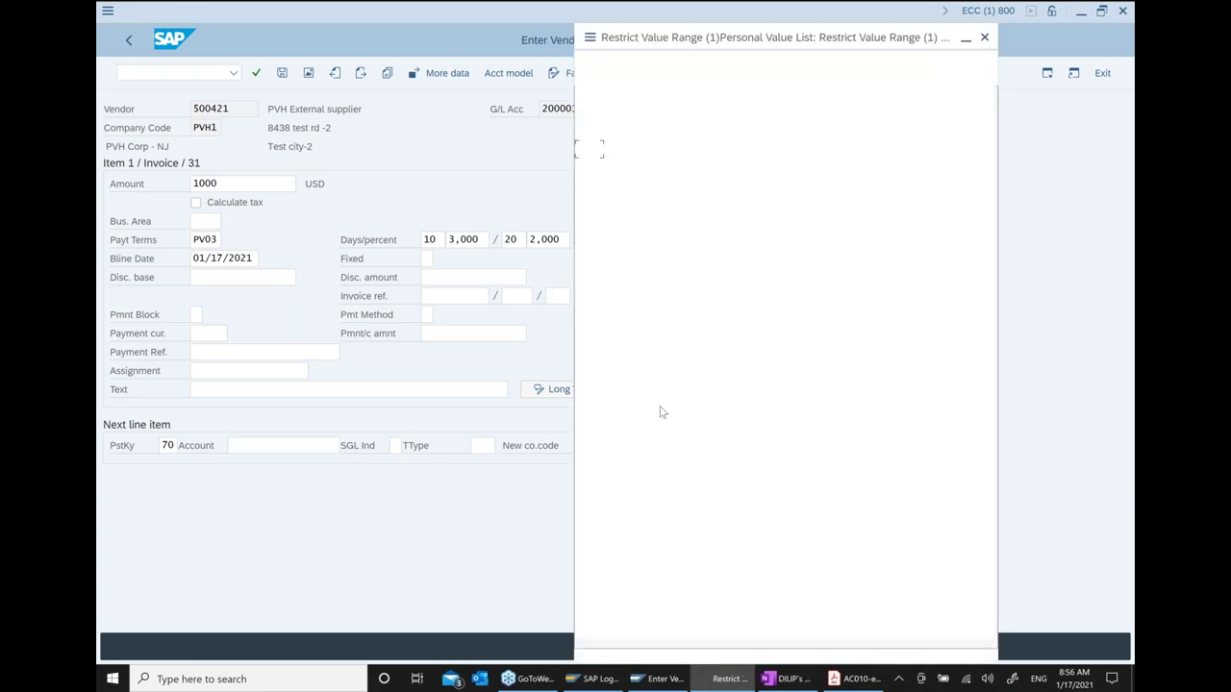
double_click(839, 277)
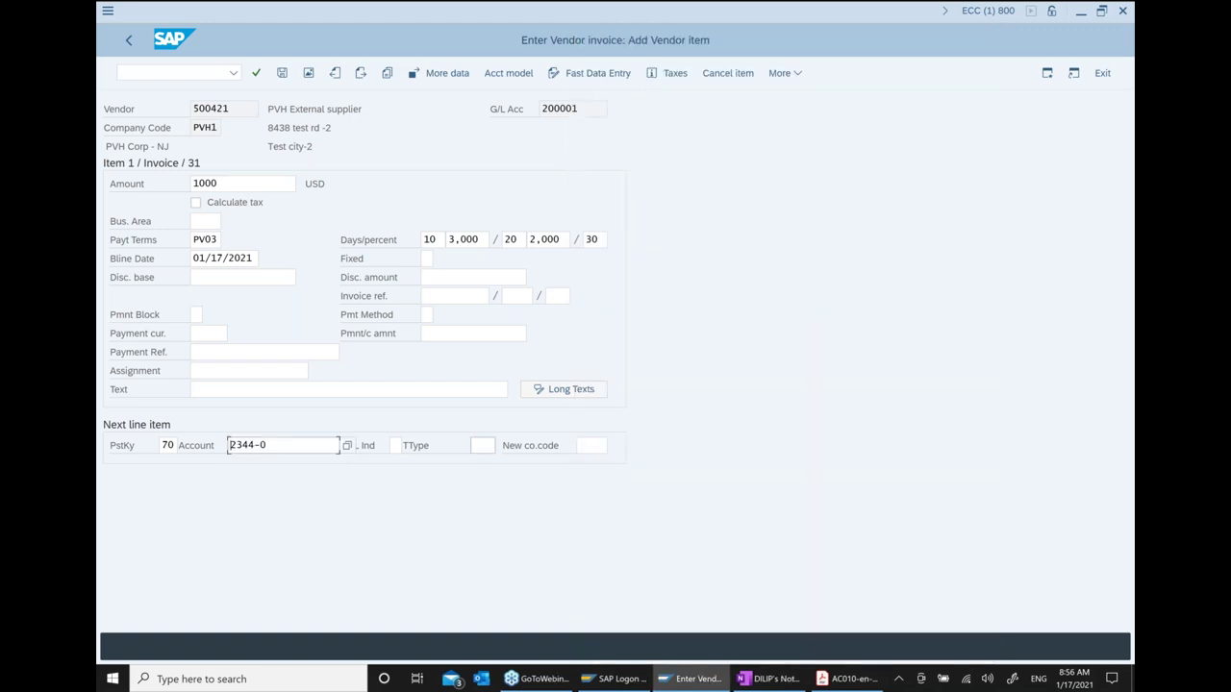
left_click(477, 445)
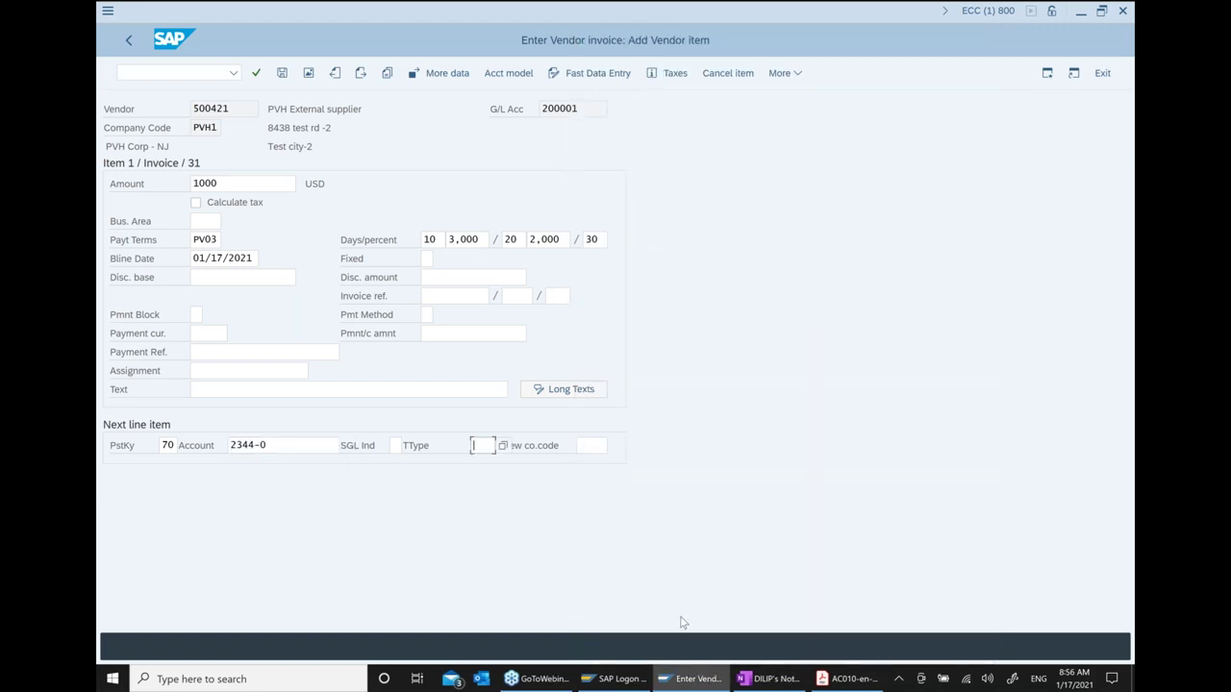
type("100")
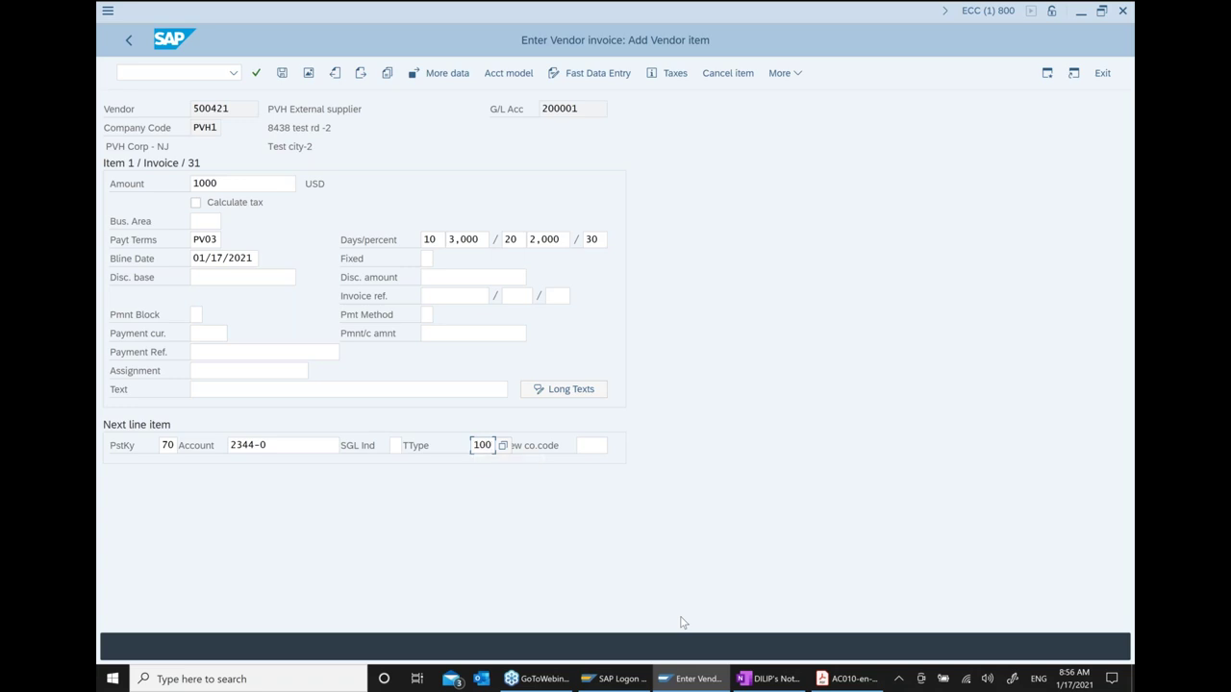
key("Return")
Enter 1000 USD as the asset item's amount and post the acquisition document
type("1000")
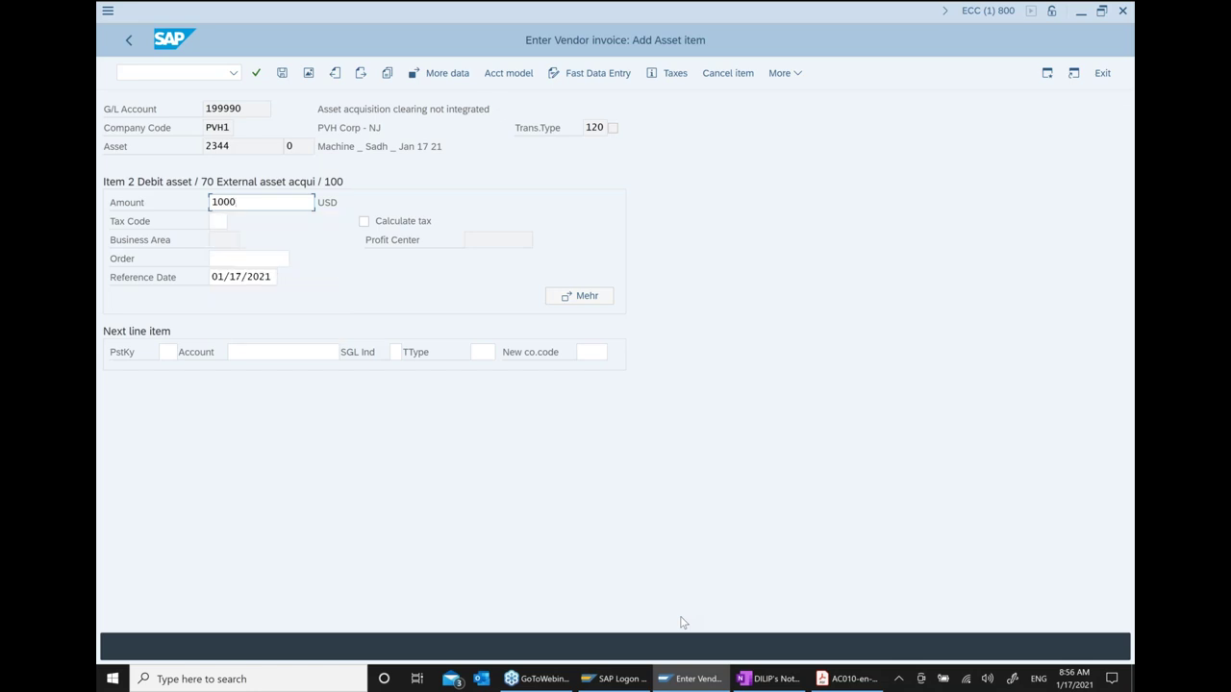
key("Return")
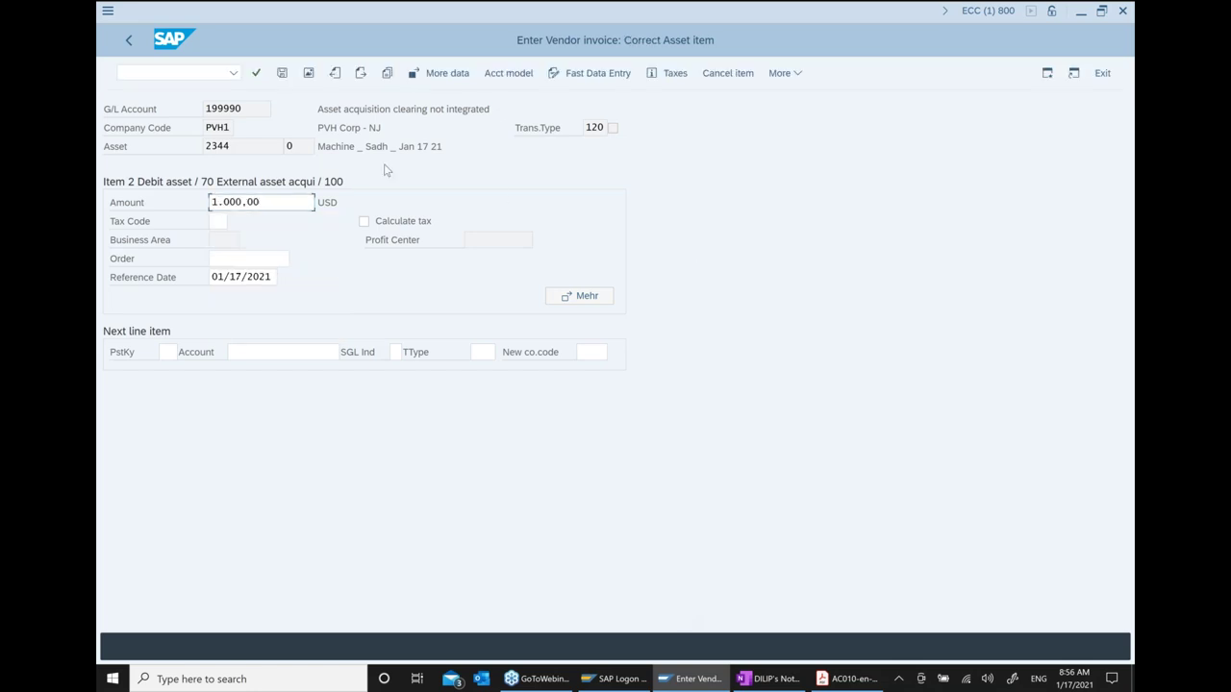
left_click(282, 74)
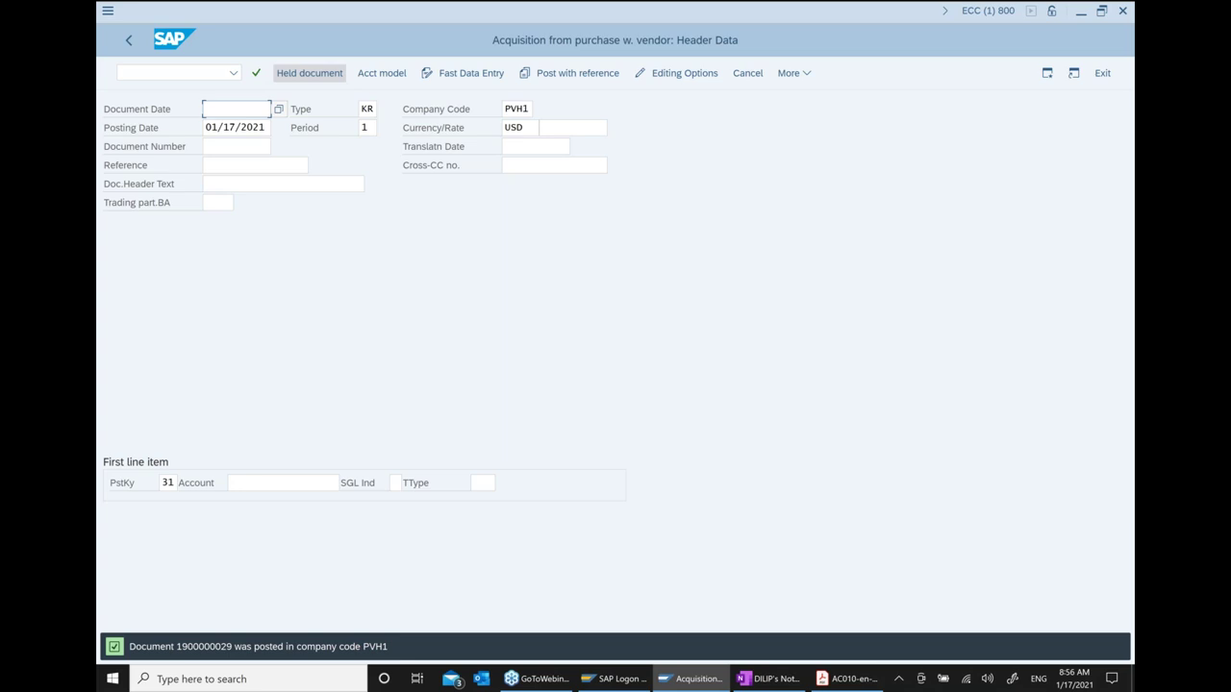
Switch to the OneNote notes and add an indented bullet "Review Asset Accounting doc .." under the last F-90 line
left_click(759, 678)
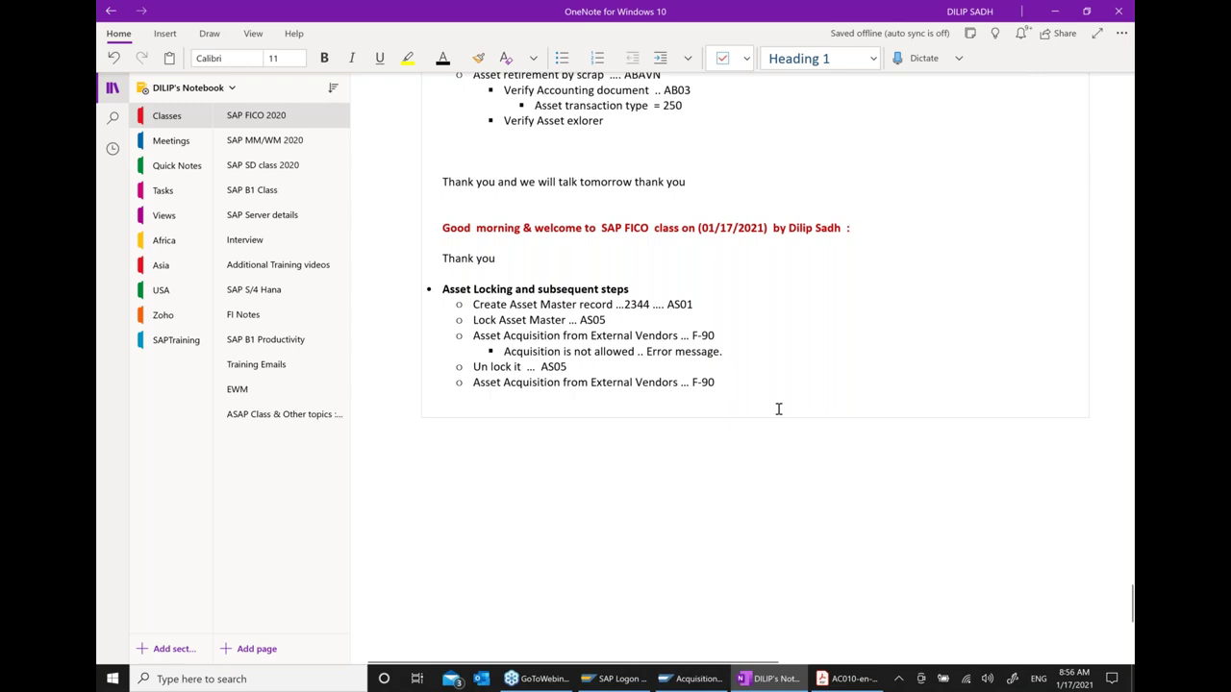
left_click(735, 383)
key("Return")
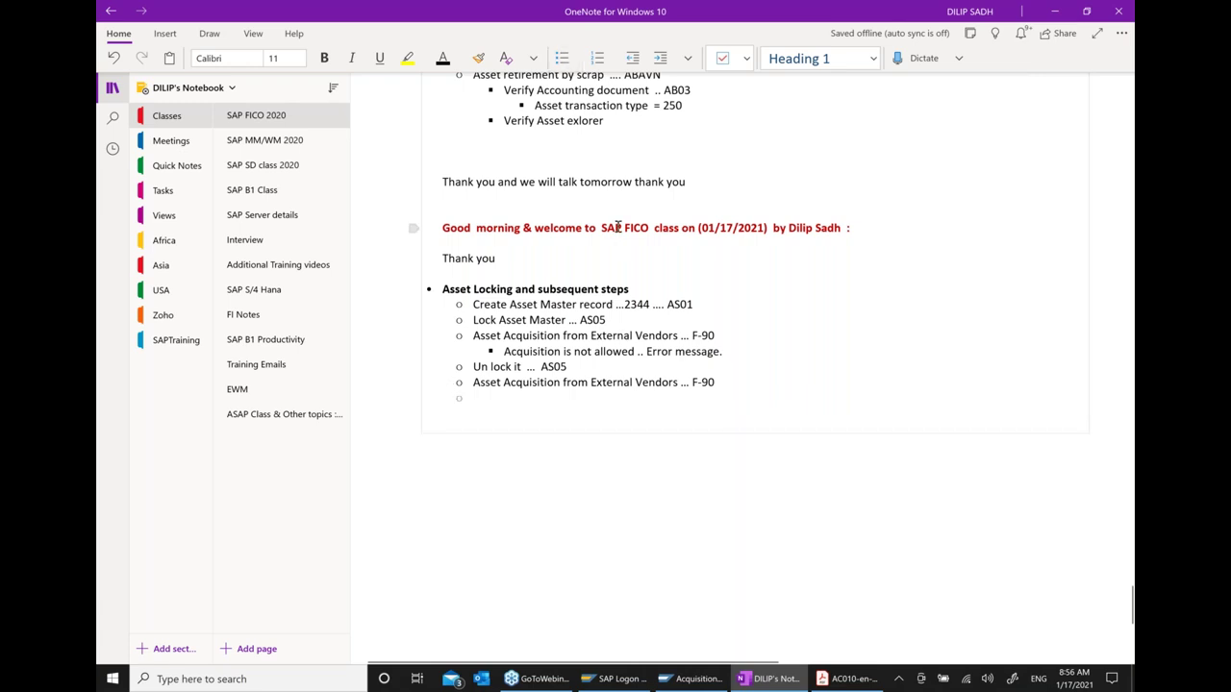
left_click(662, 60)
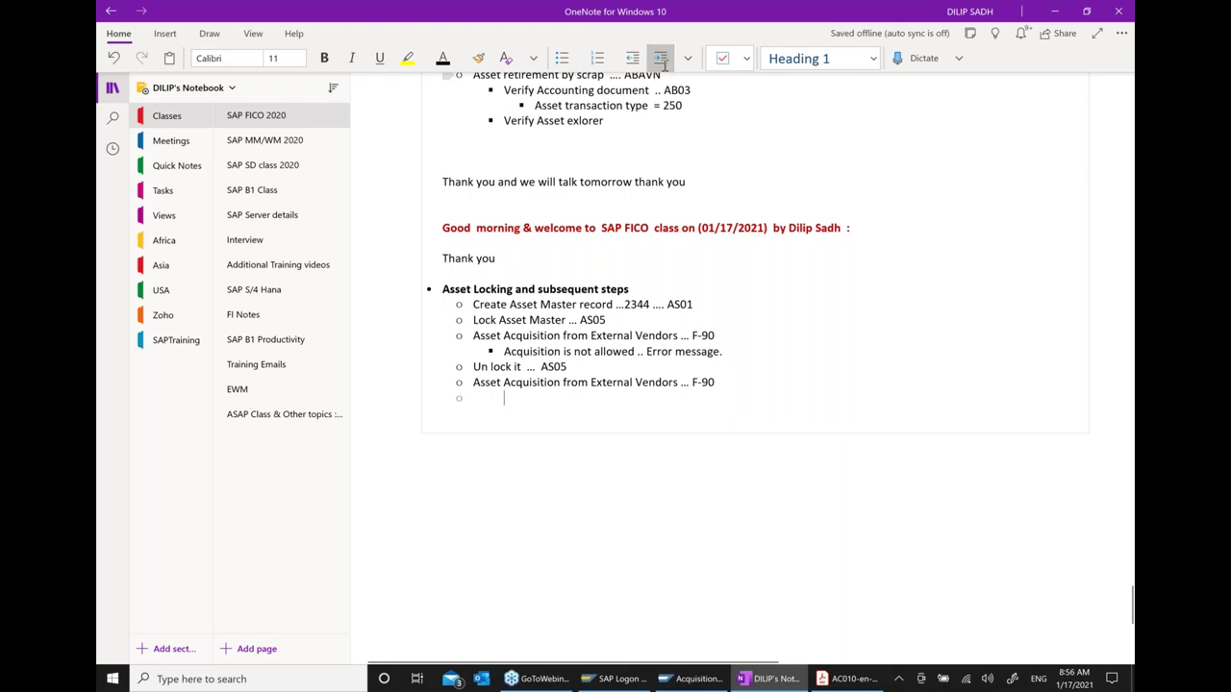
type("re")
type("view A")
type("sset ")
type("A")
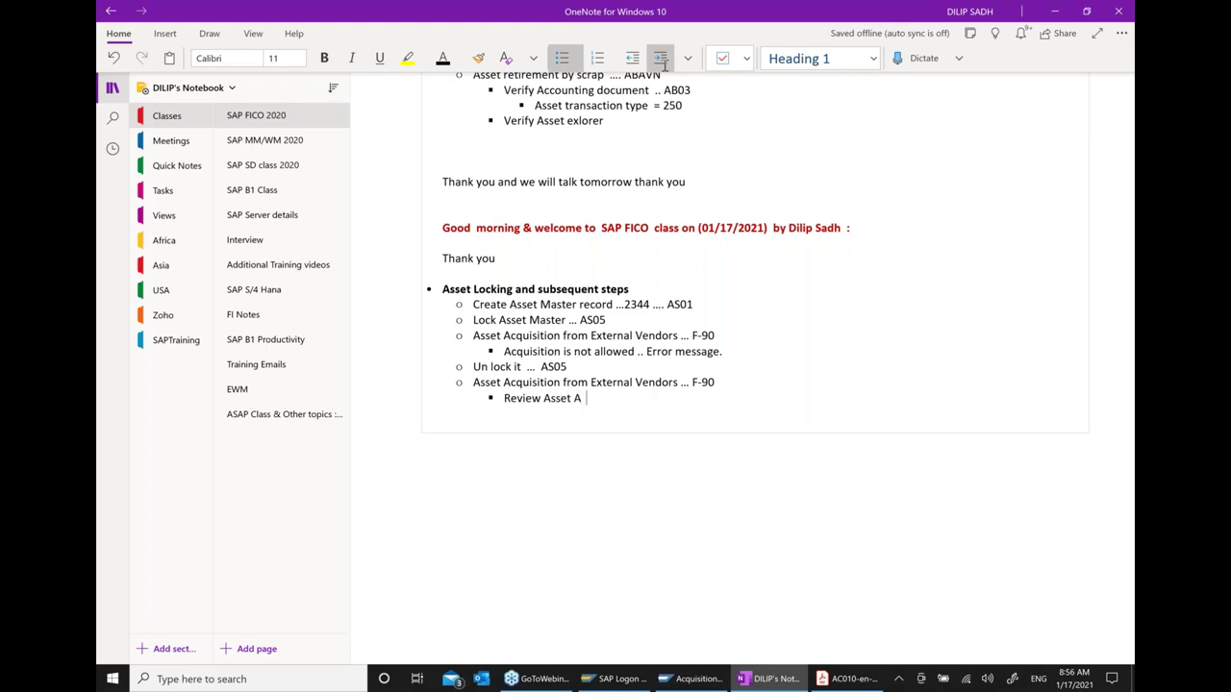
type("ccounting doc ..")
Switch back to SAP and exit the vendor acquisition entry, discarding its unsaved data
left_click(689, 679)
left_click(130, 42)
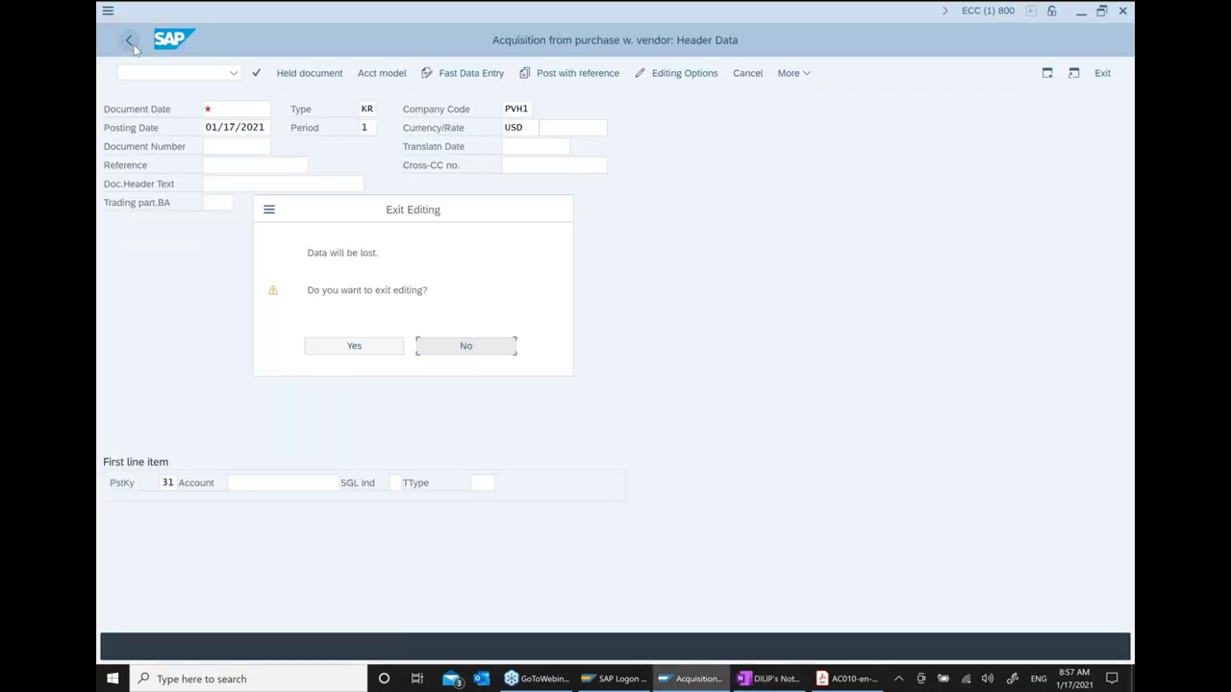
left_click(362, 351)
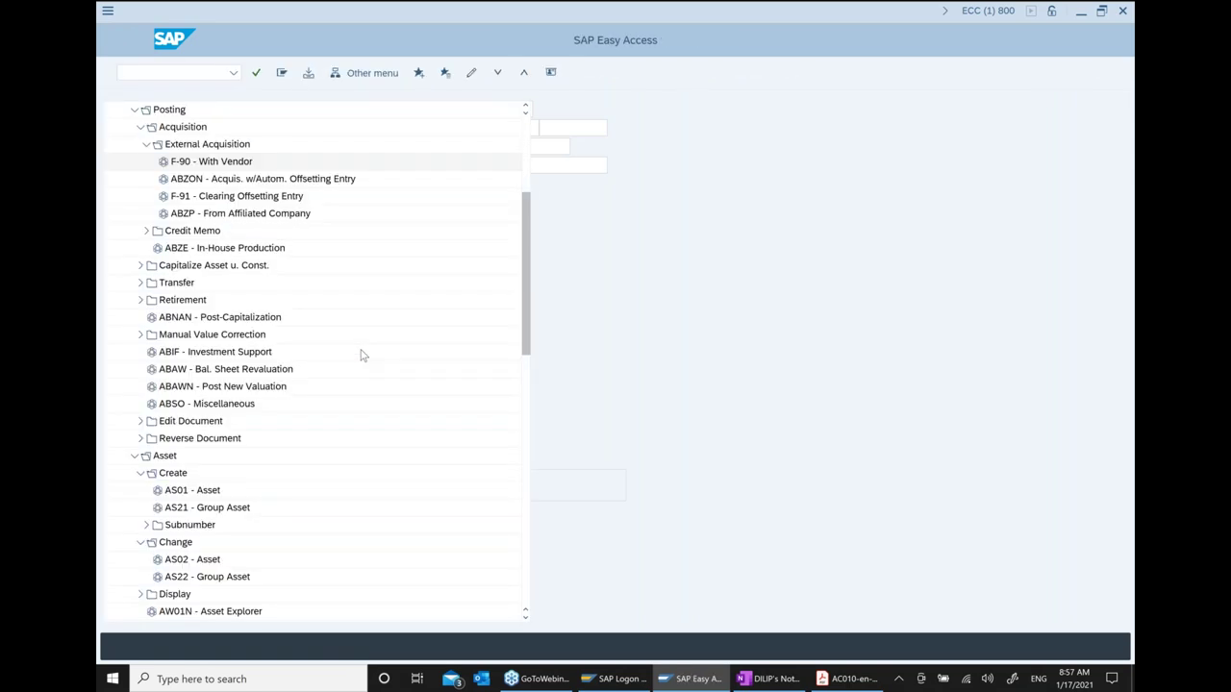
Find the asset document display transaction under Edit Document and append its code "AB03" to the review line in OneNote
scroll(307, 331, "down", 2)
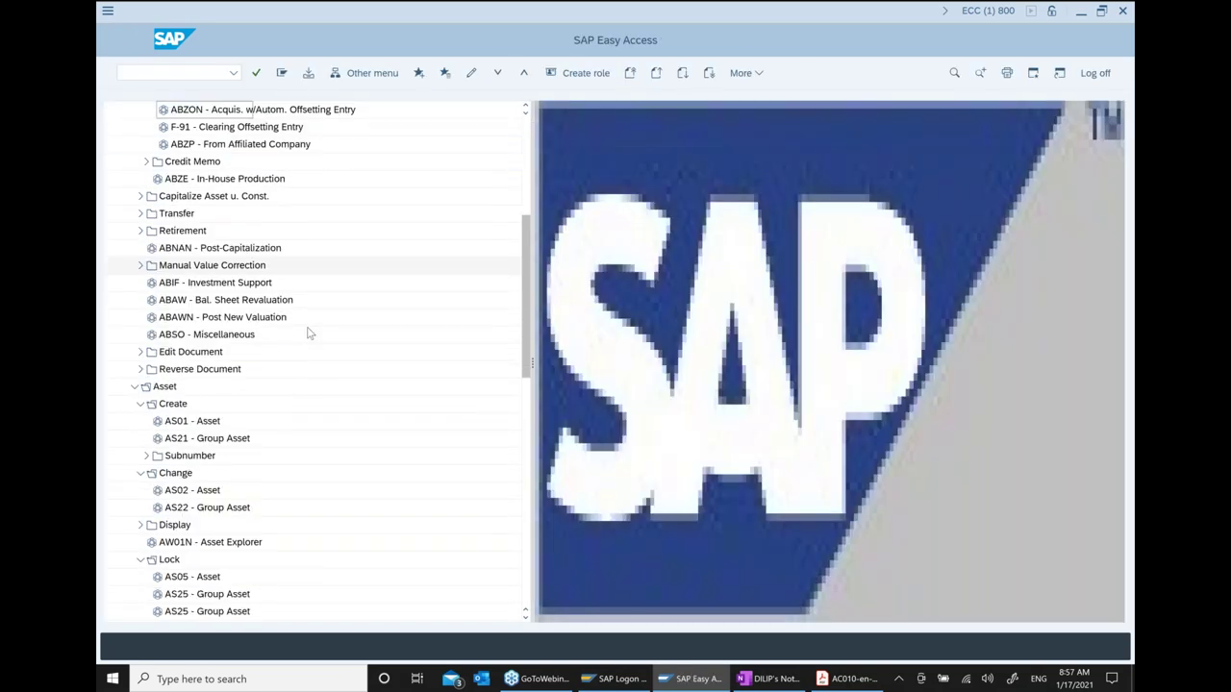
scroll(215, 325, "up", 1)
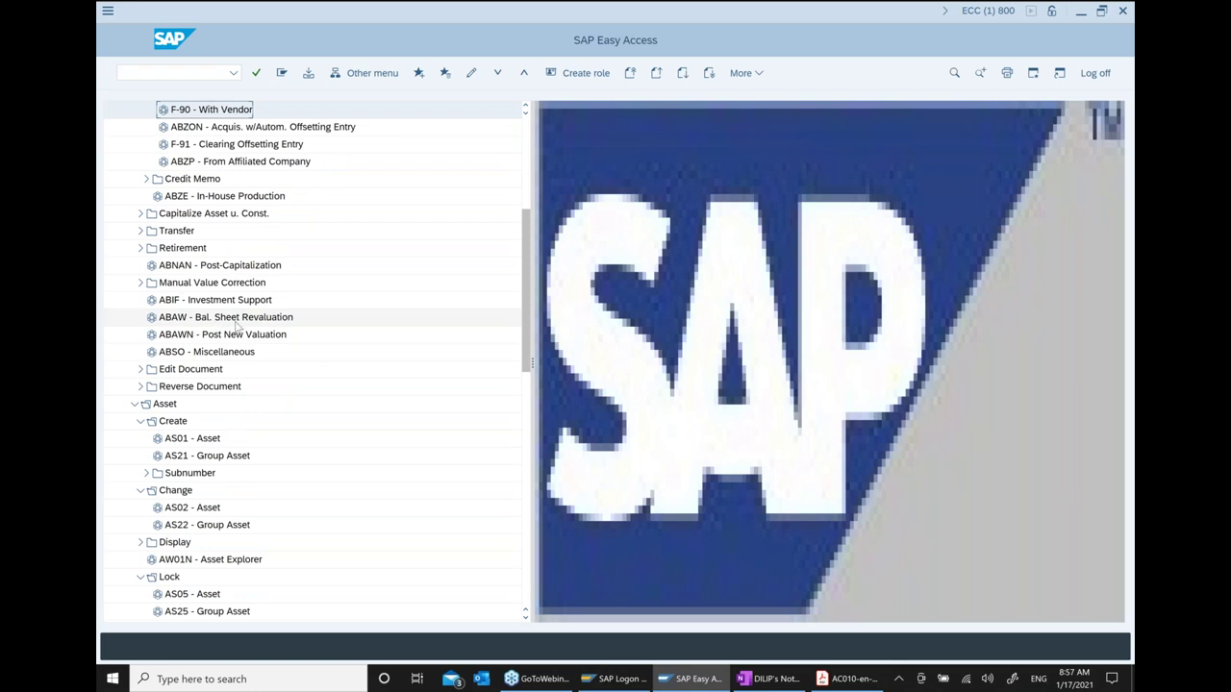
left_click(140, 370)
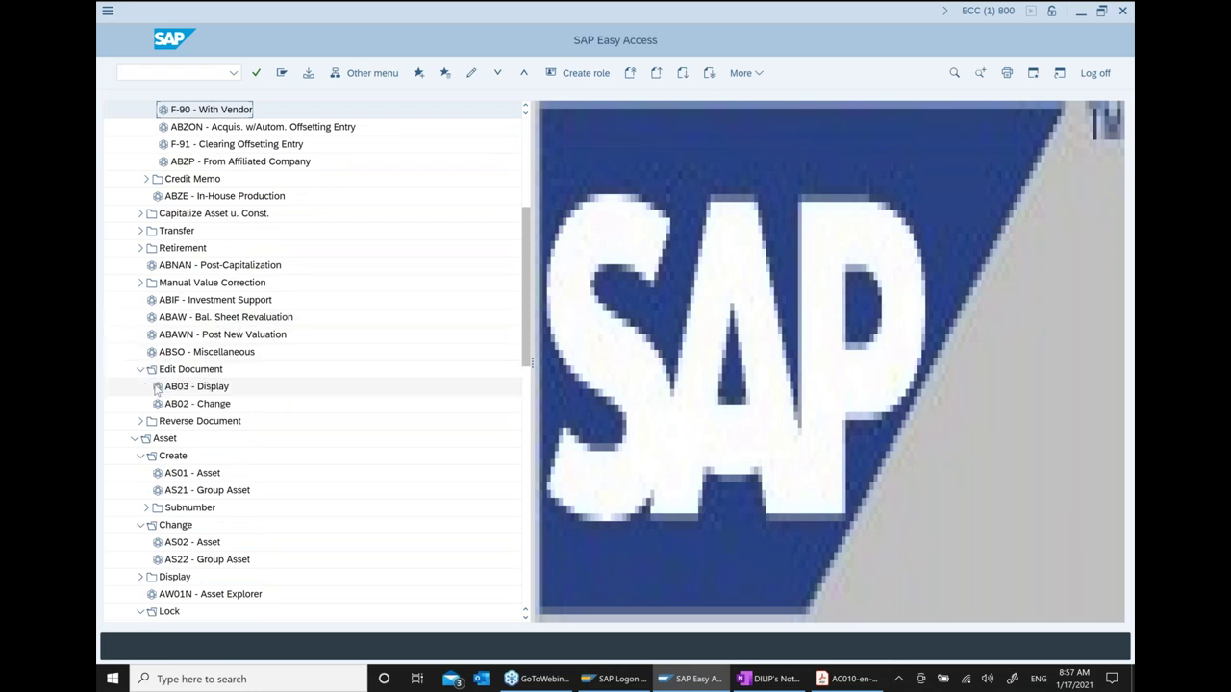
left_click(195, 386)
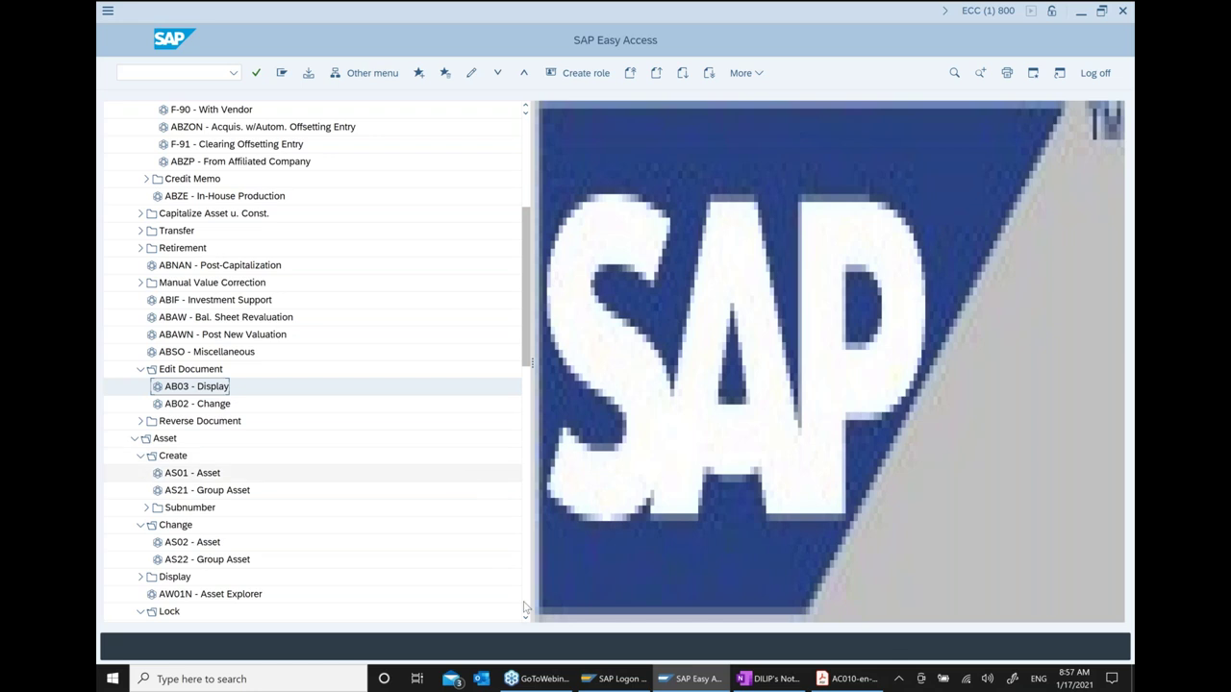
left_click(752, 681)
type("Asset Accounting doc ..  AB03")
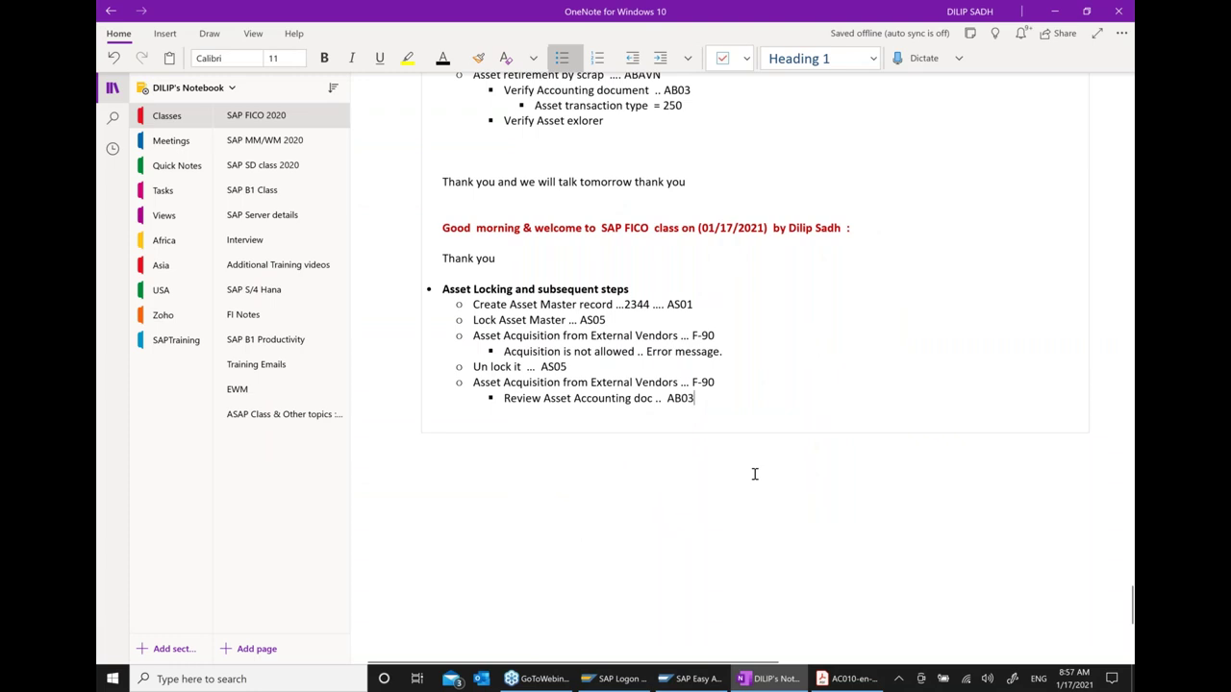
Display the accounting document of asset 2344 for fiscal year 2021 with AB03 in SAP, then return to the Easy Access menu
left_click(692, 681)
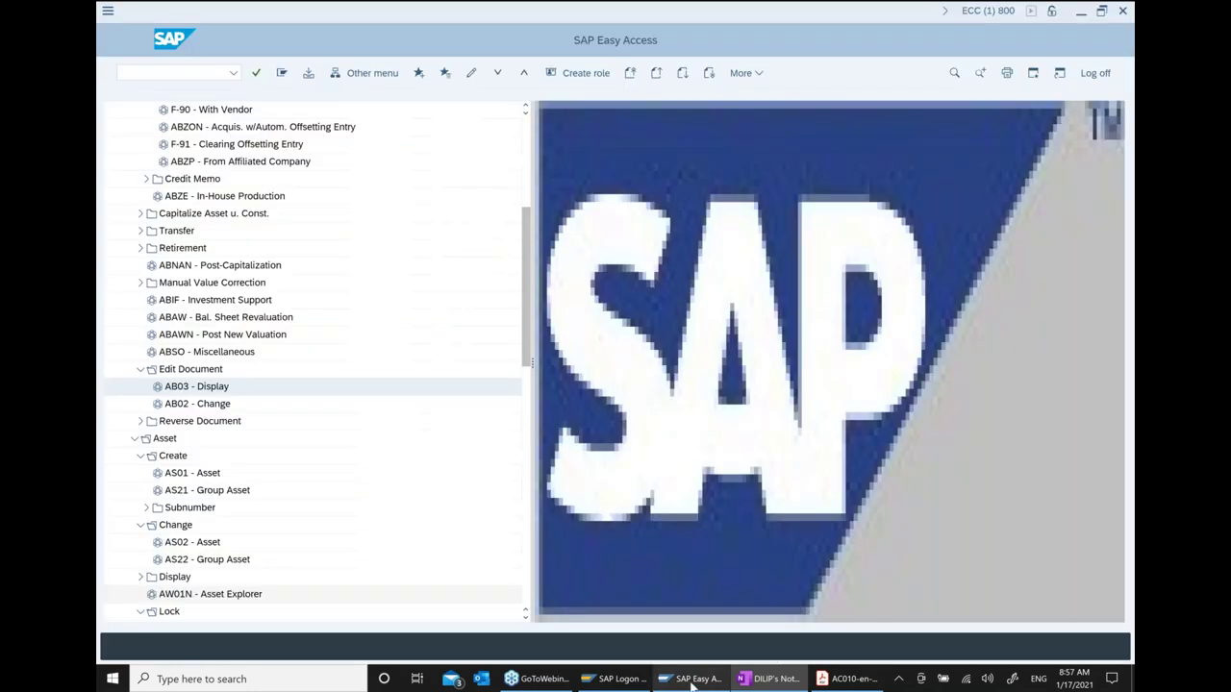
double_click(216, 388)
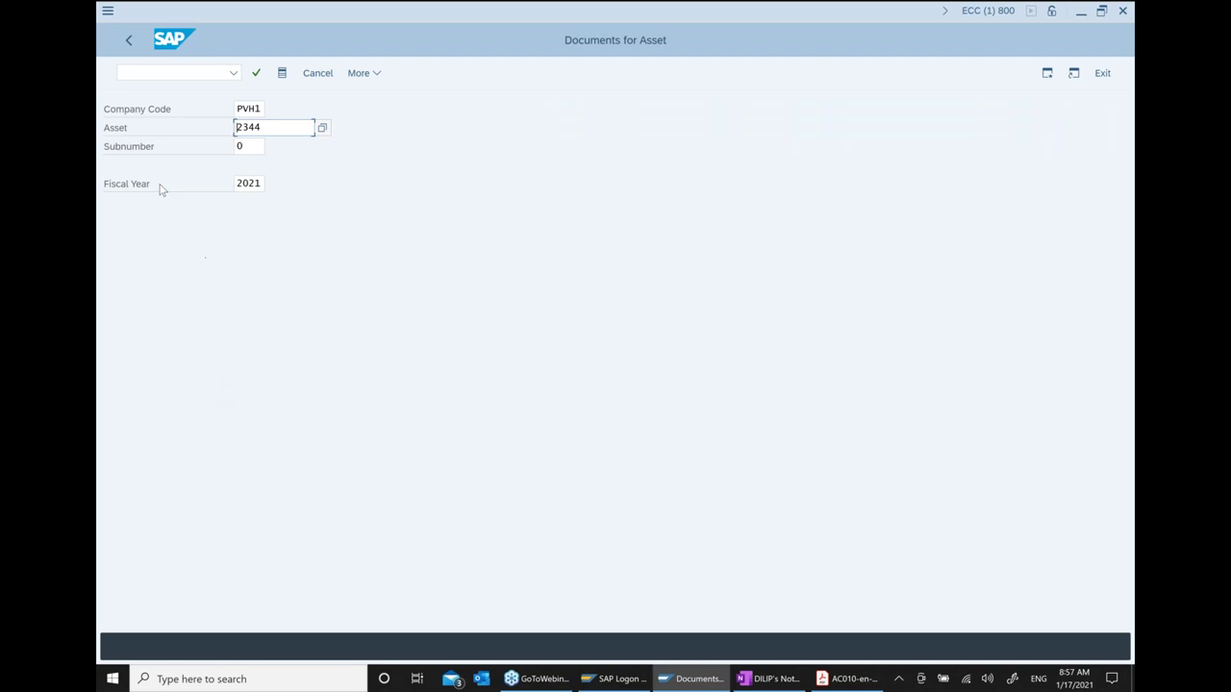
key("Return")
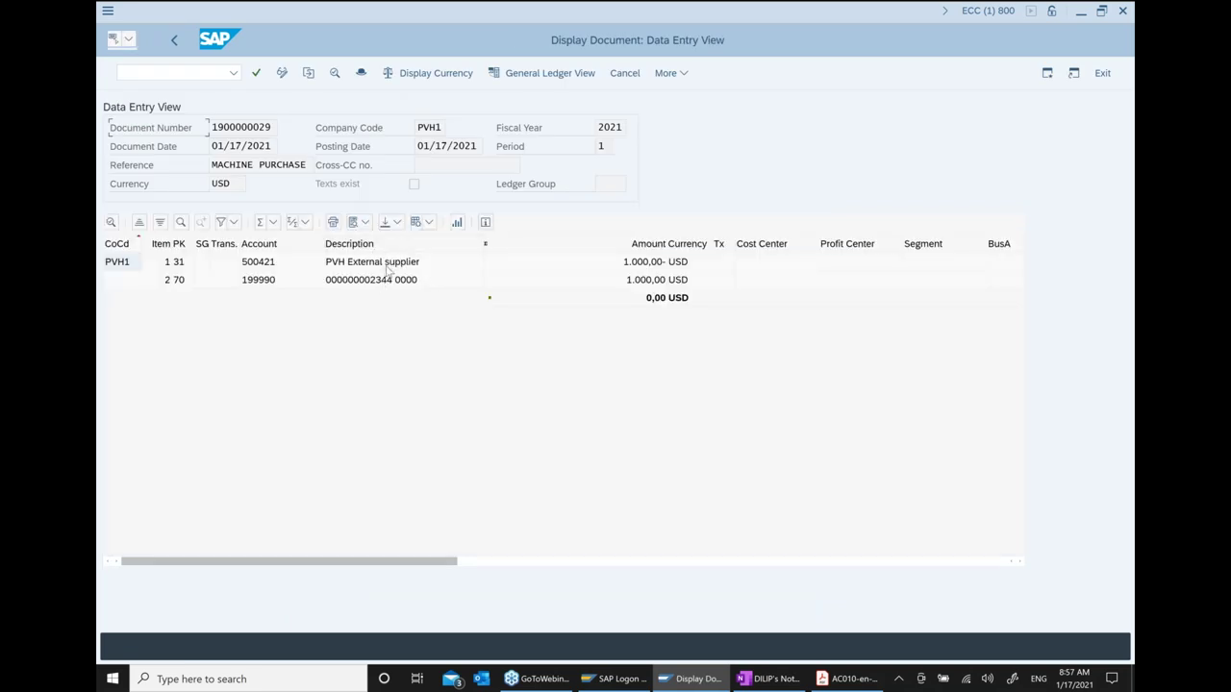
left_click(175, 43)
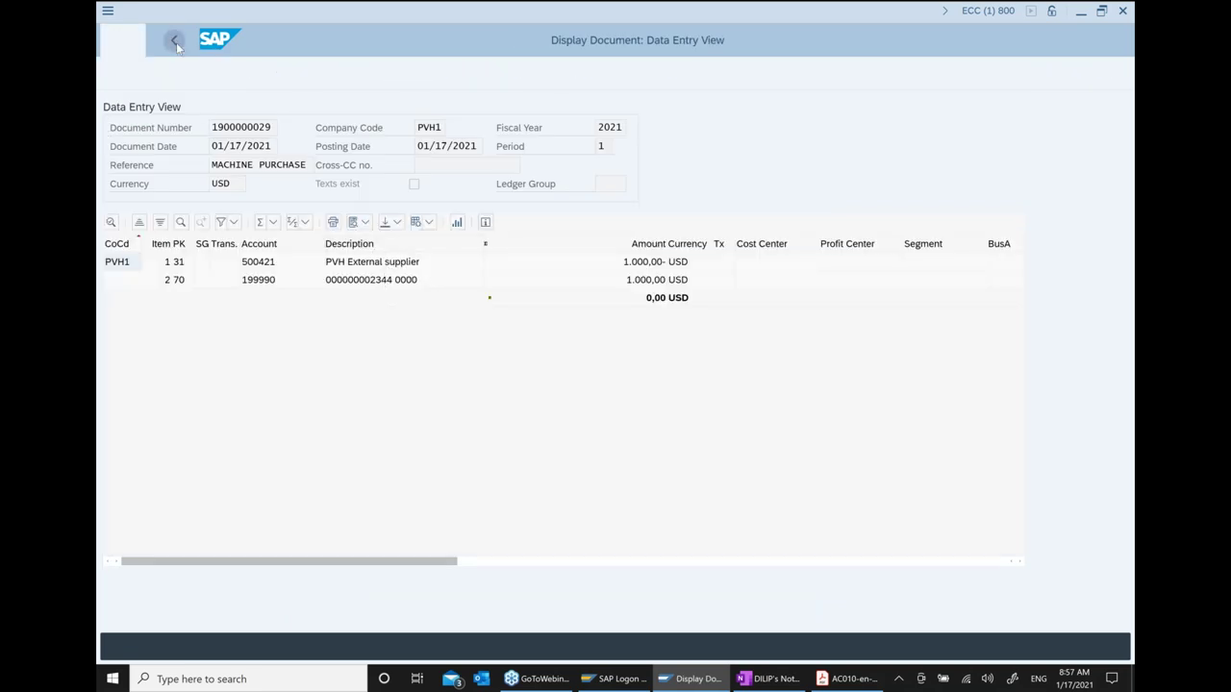
left_click(128, 41)
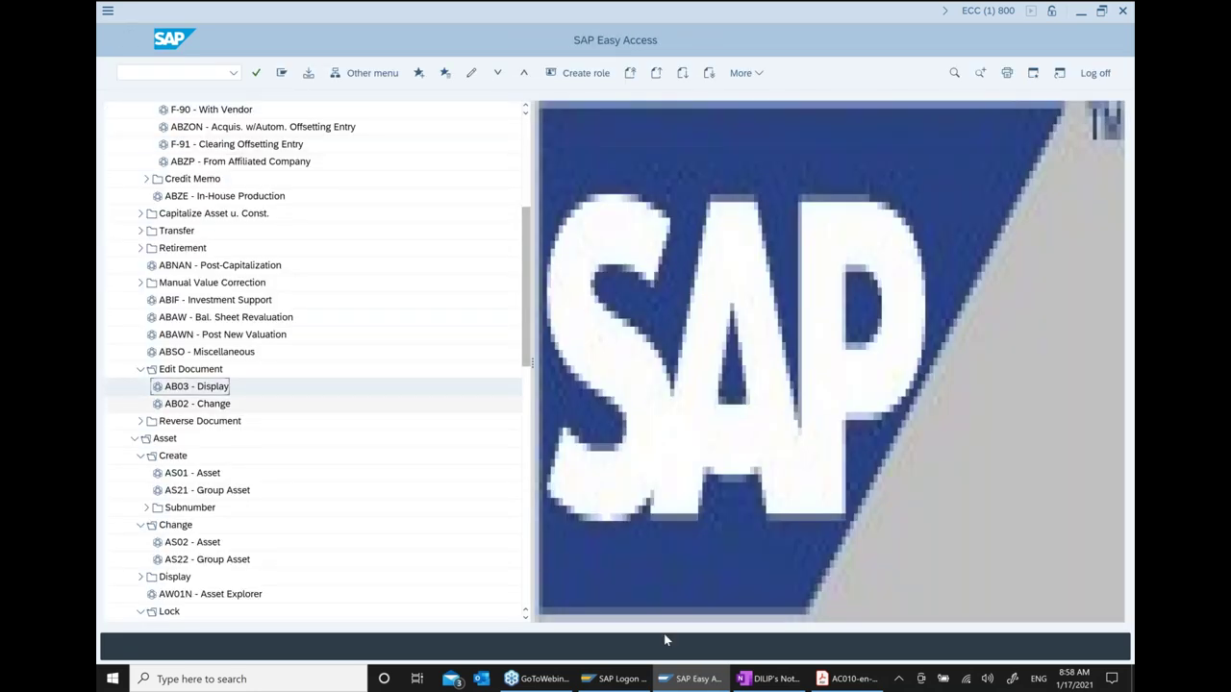
Switch to OneNote and add the bullet "Asset explore .. AW01N" below the AB03 review line
left_click(753, 679)
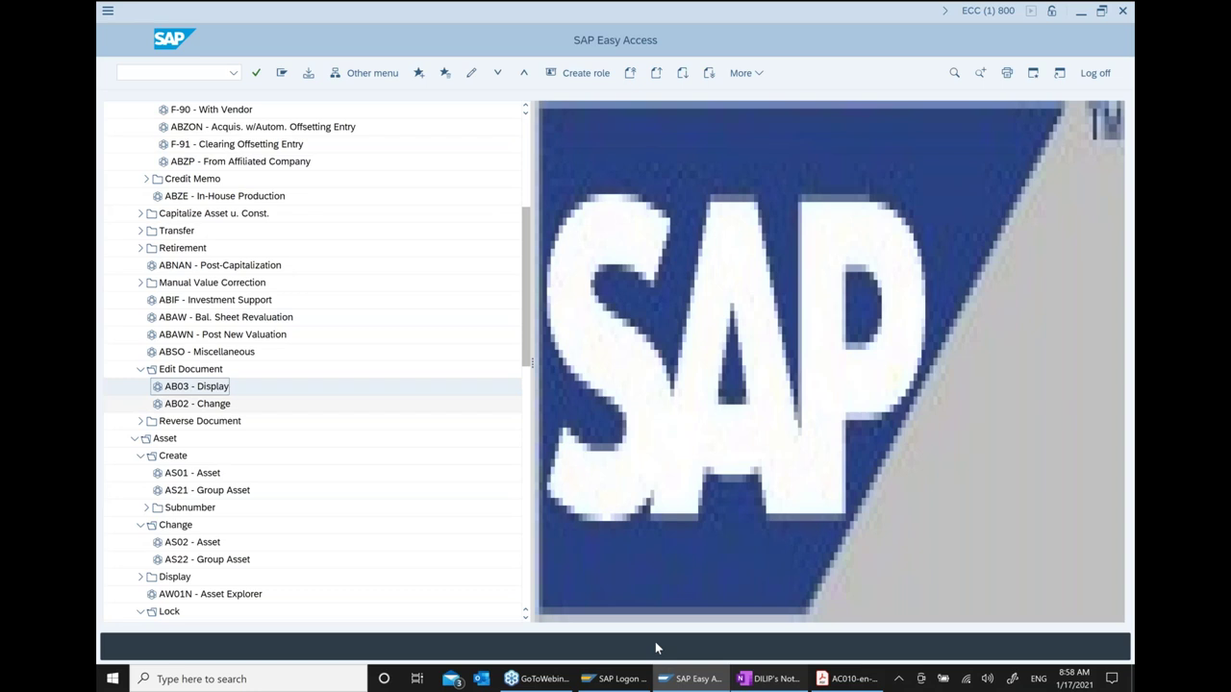
type("aSSET")
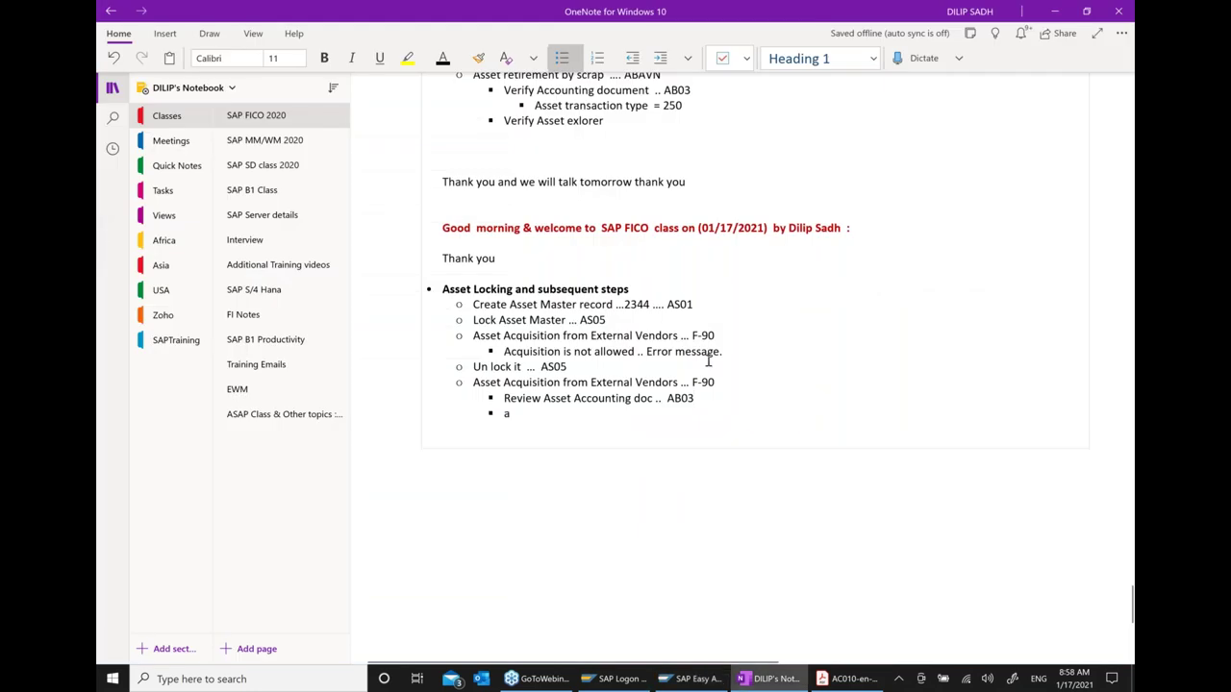
key("BackSpace")
key("BackSpace")
key("BackSpace")
key("BackSpace")
key("BackSpace")
type("Asset ex")
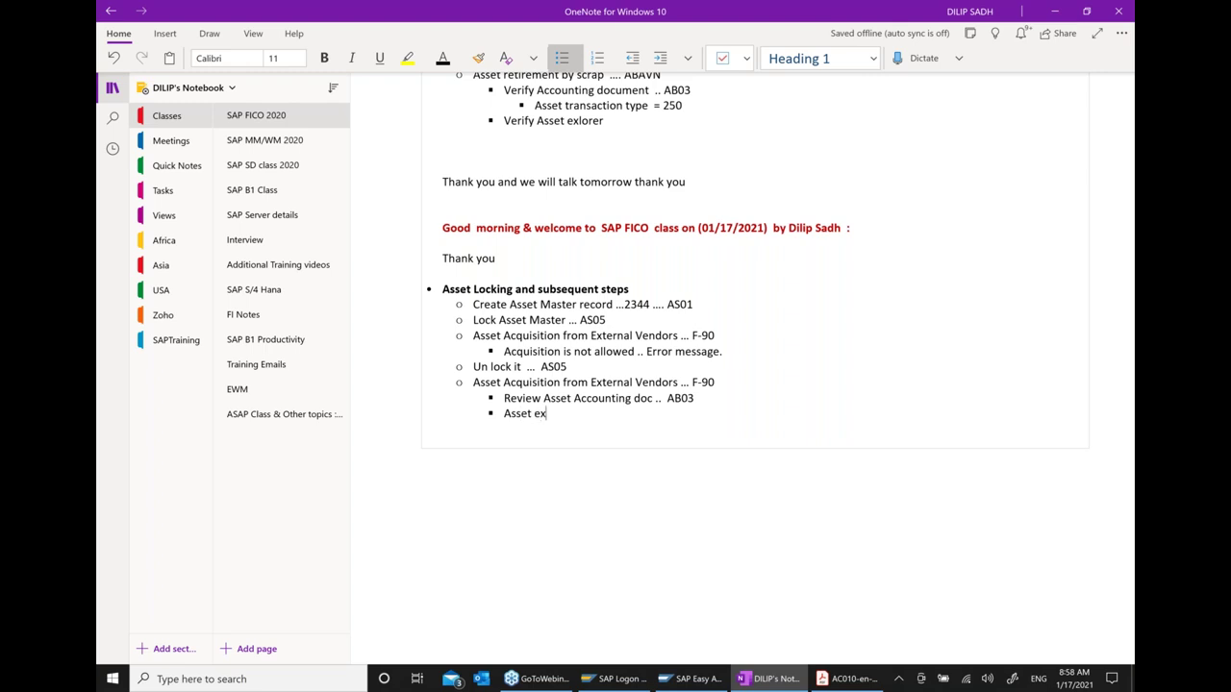
type("plore  .. AW01N")
Switch to SAP, view asset 2344's planned values and transactions in AW01N Asset Explorer, then return to the menu
left_click(696, 679)
scroll(379, 344, "up", 3)
scroll(365, 361, "down", 2)
scroll(363, 366, "down", 2)
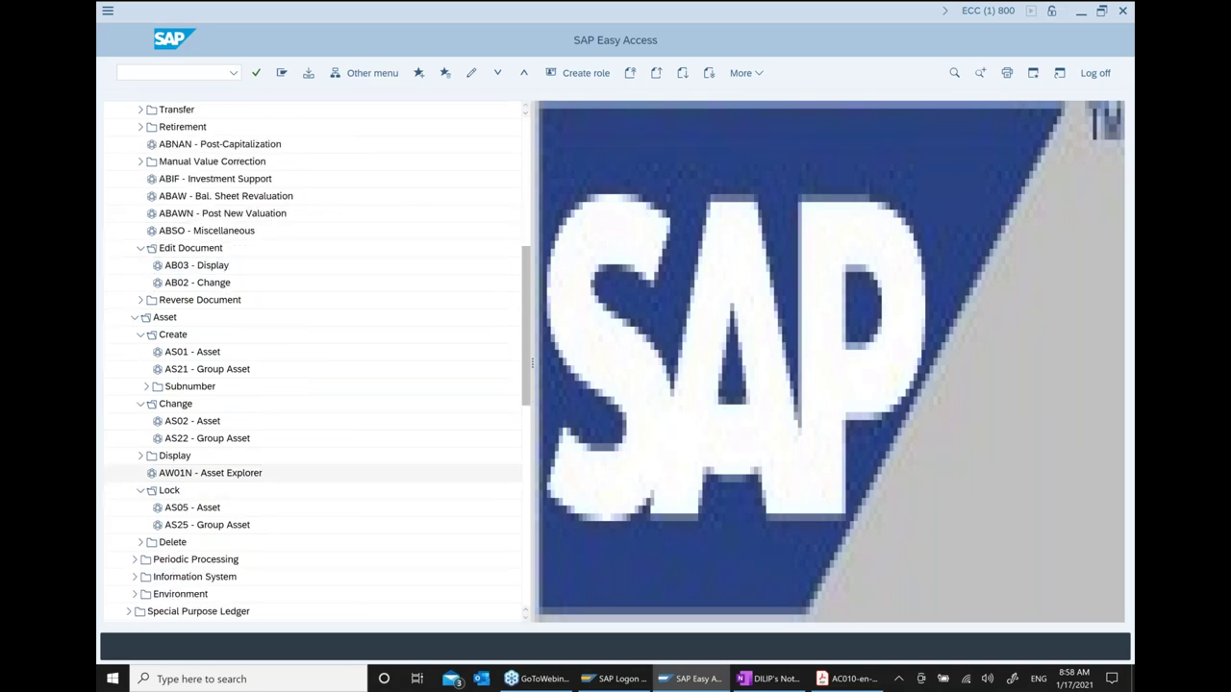
double_click(210, 473)
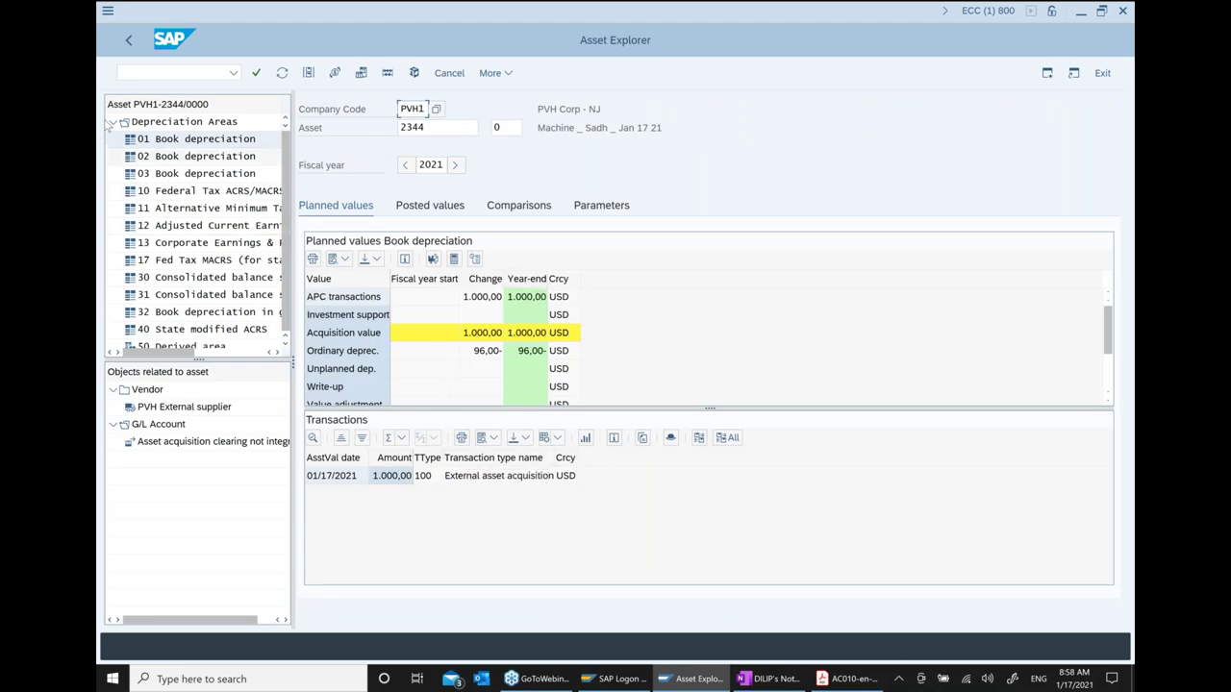
left_click(130, 41)
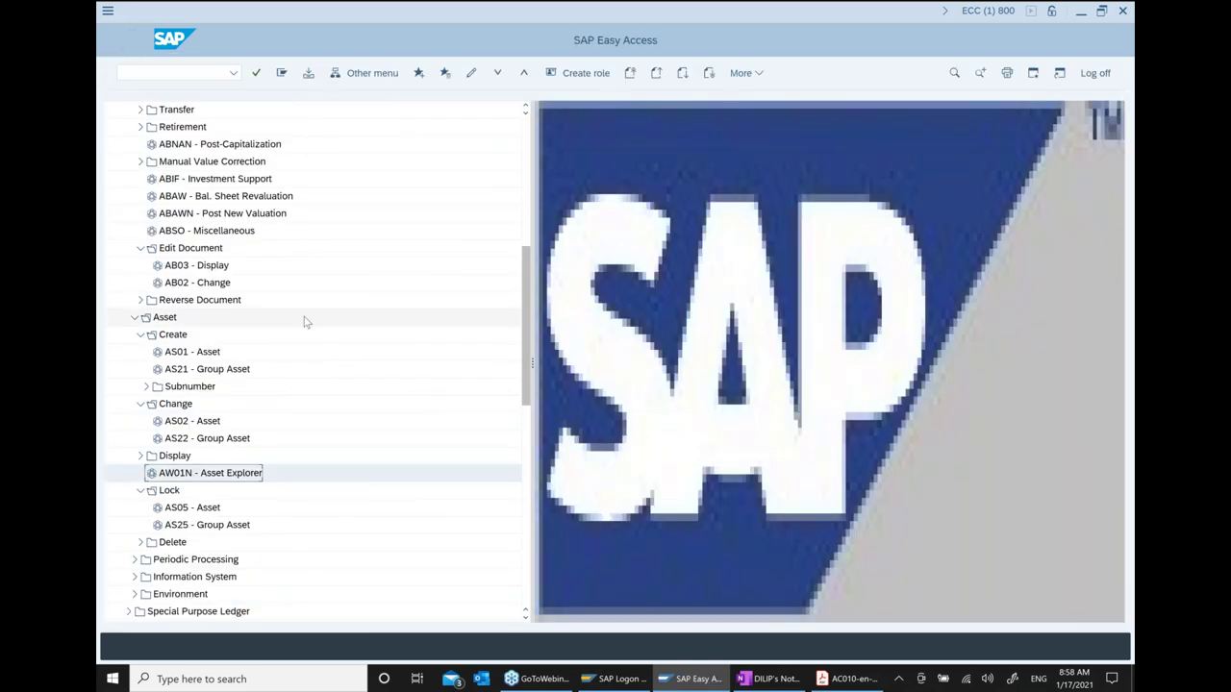
scroll(297, 310, "up", 1)
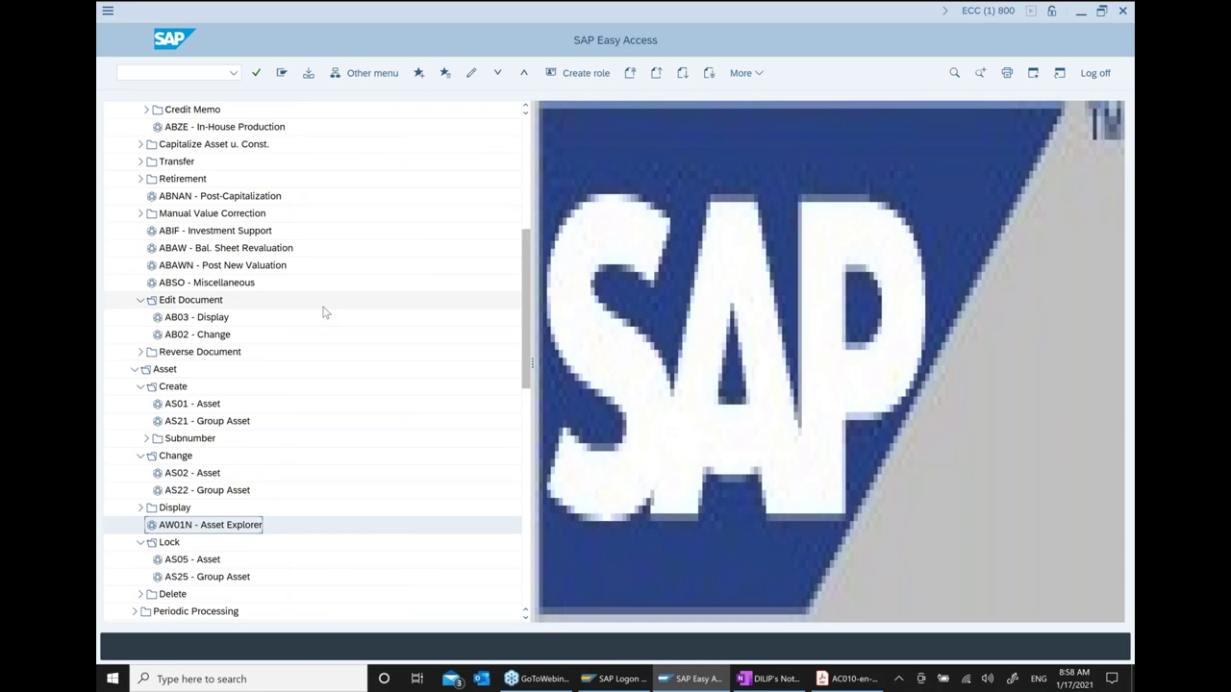
scroll(332, 310, "up", 3)
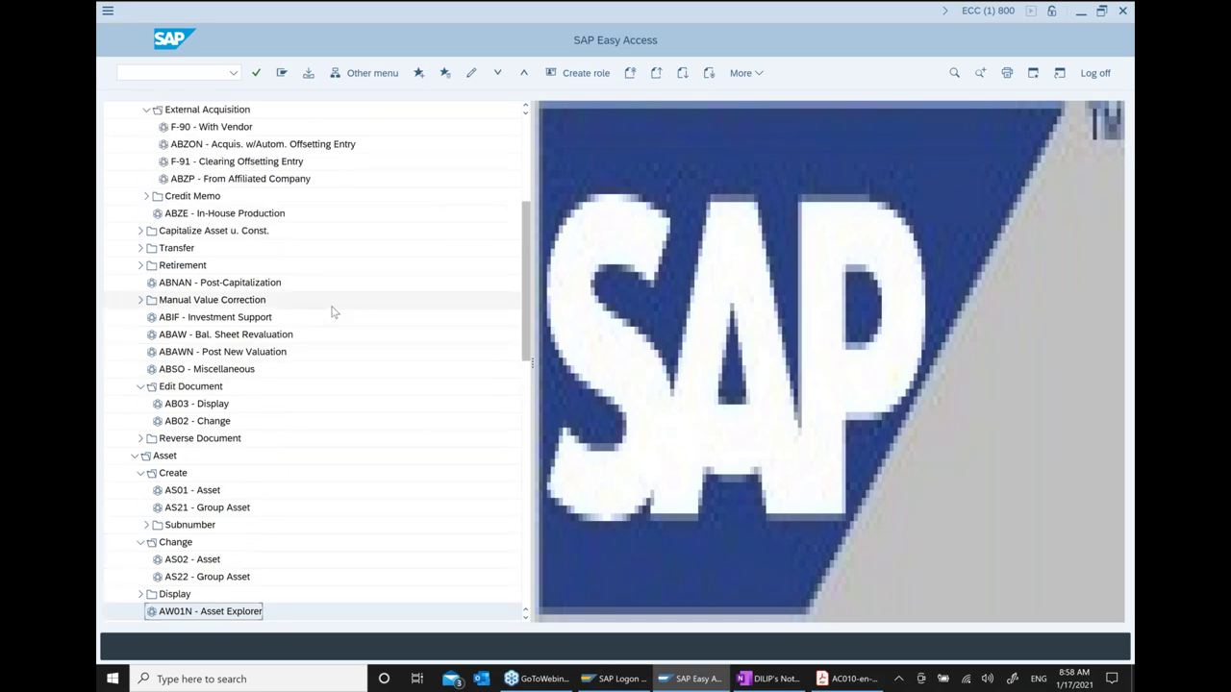
scroll(332, 311, "up", 1)
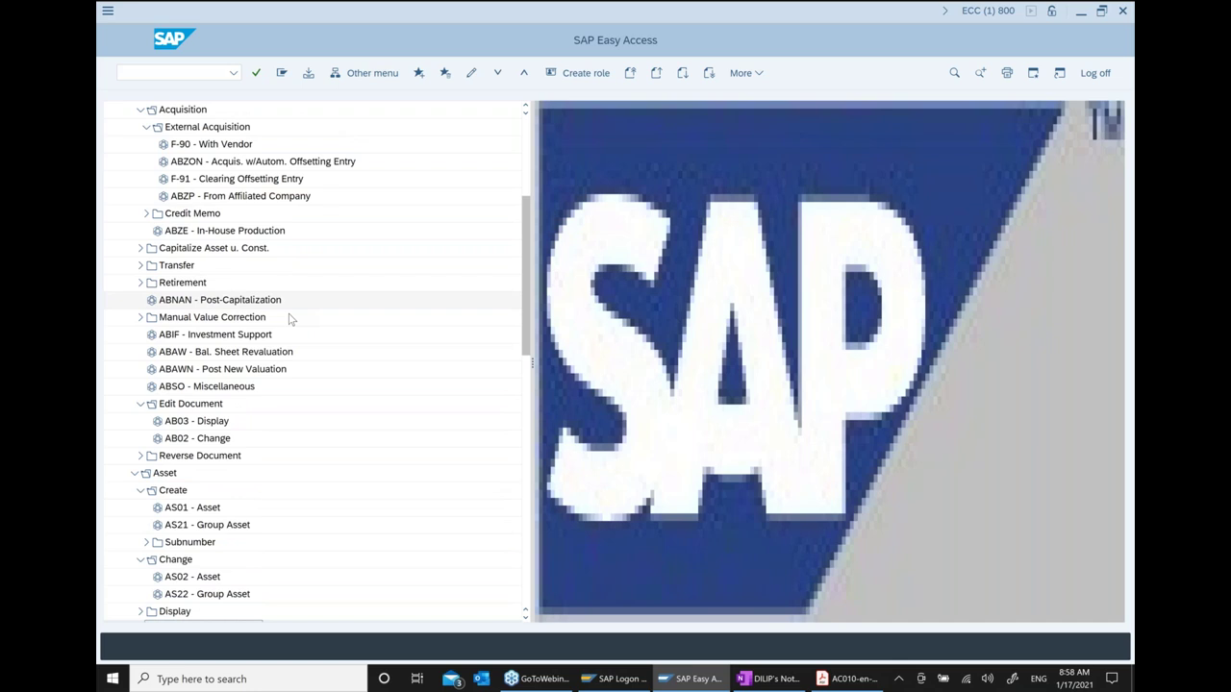
Start transaction F-92 for an asset retirement with revenue and customer, found among the retirement postings
left_click(141, 283)
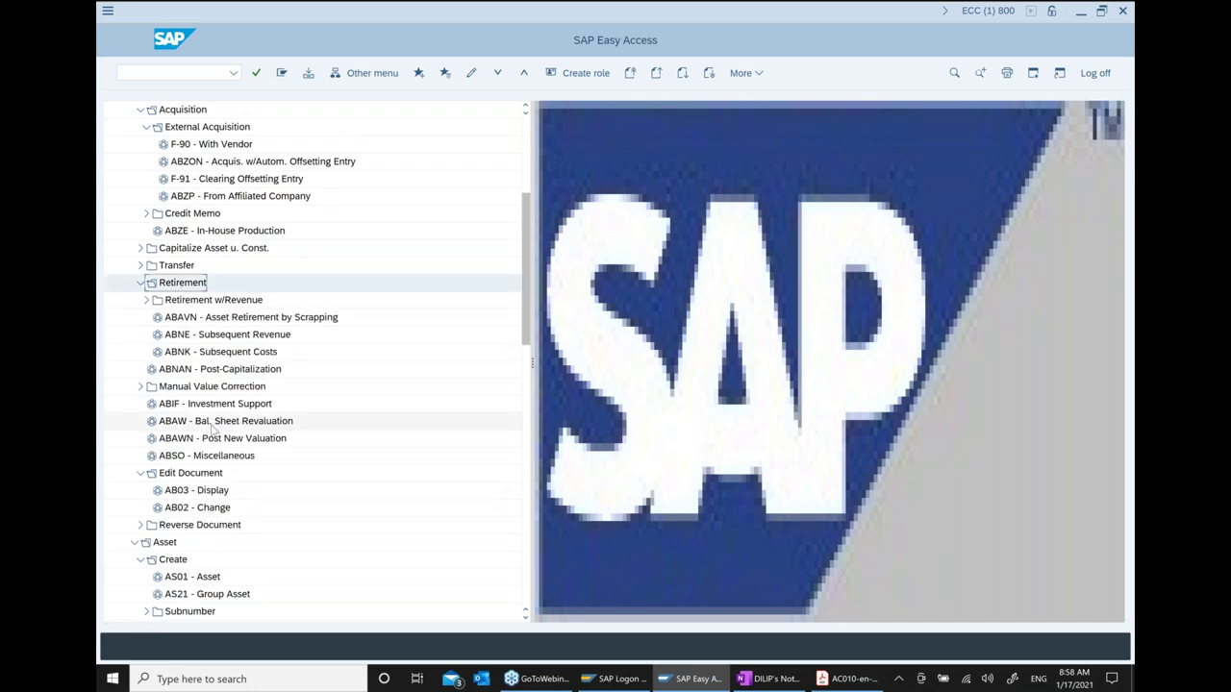
left_click(148, 302)
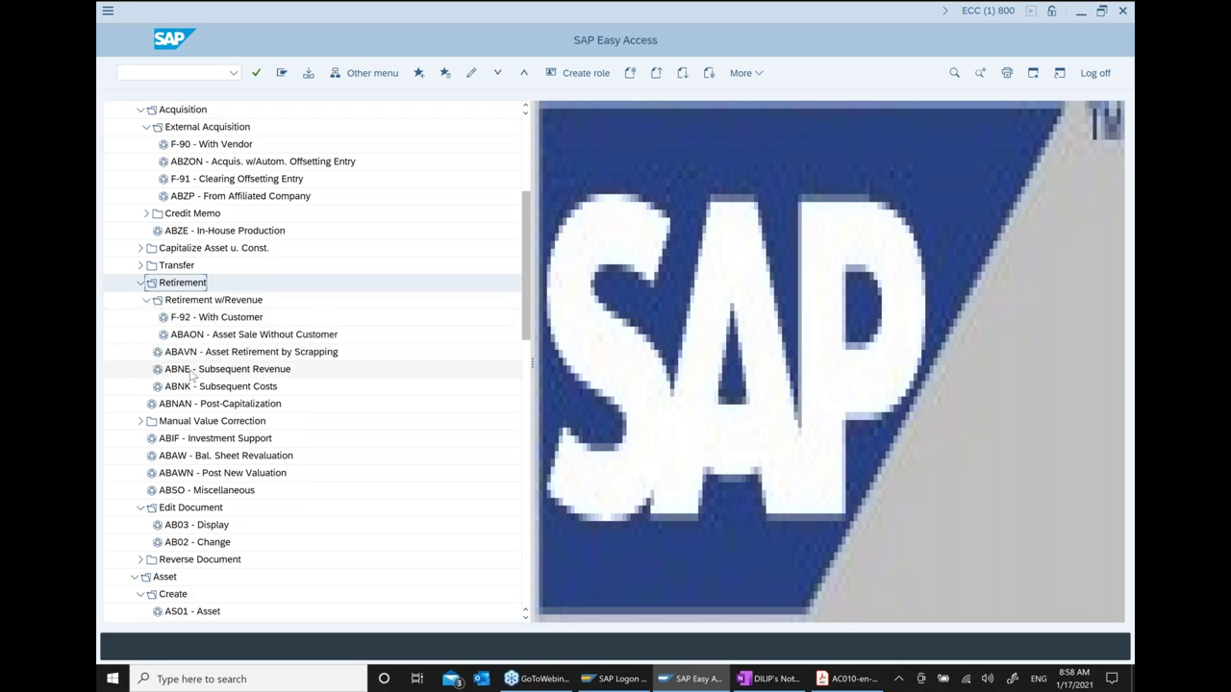
left_click(216, 319)
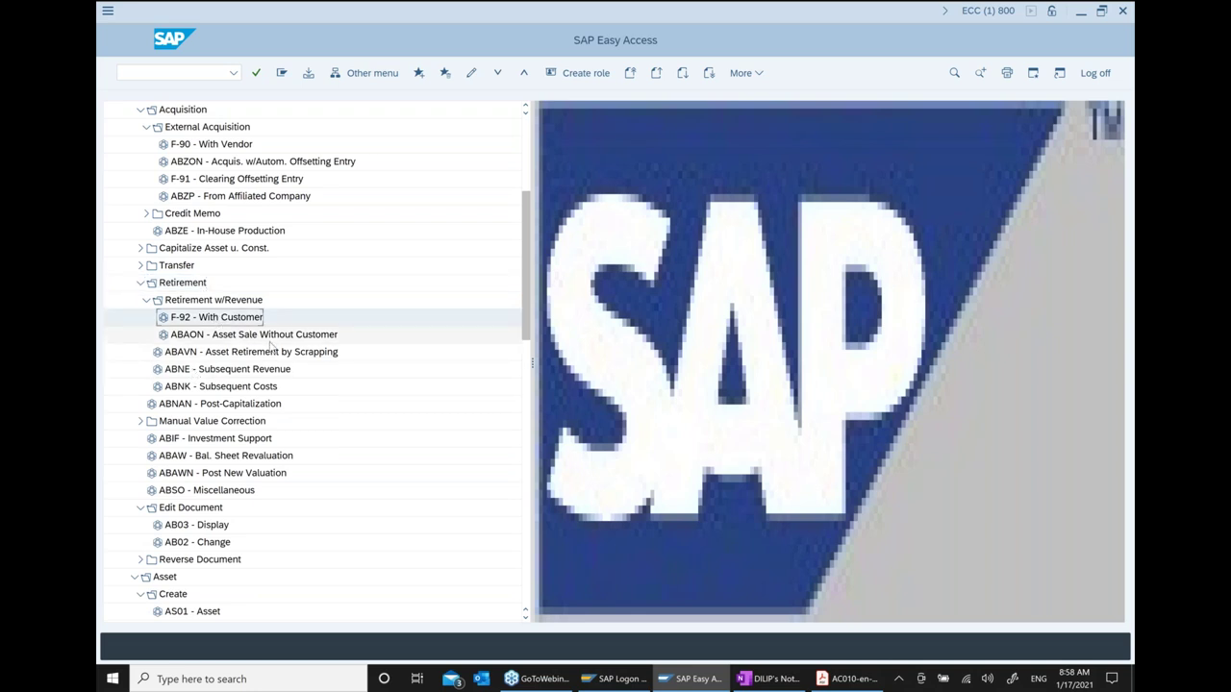
double_click(228, 323)
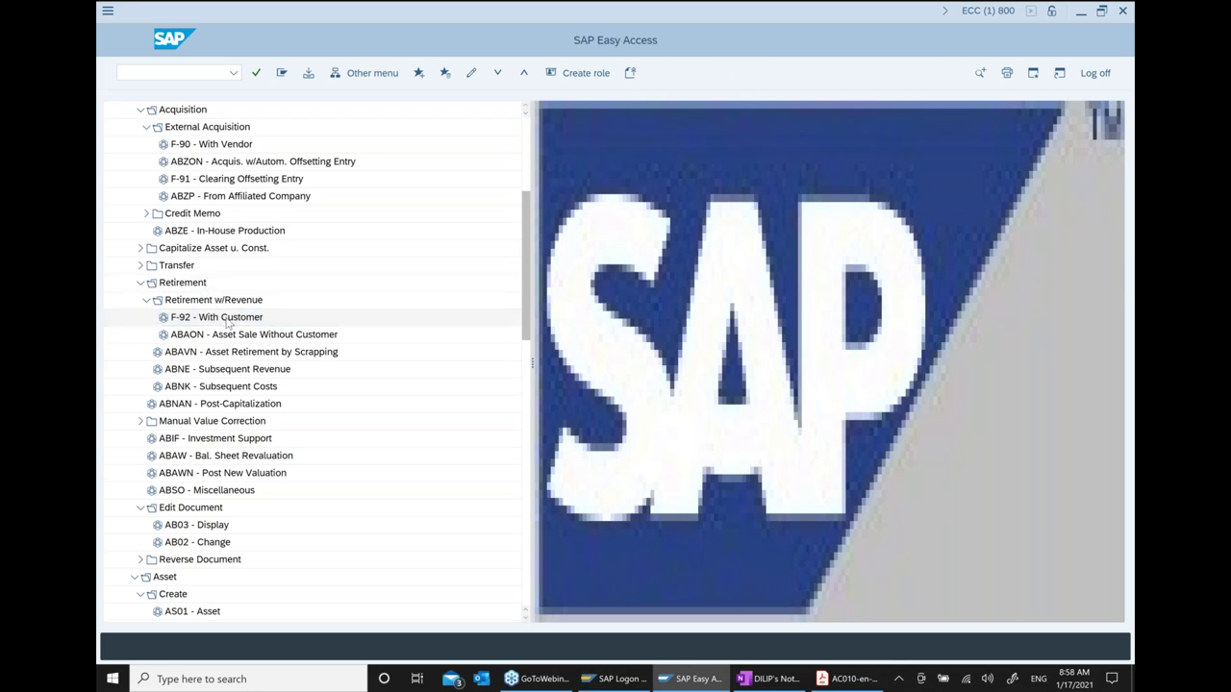
Fill in the retirement header with document date 01/17/2021 and "Machine SALES" as both document header text and reference
left_click(279, 112)
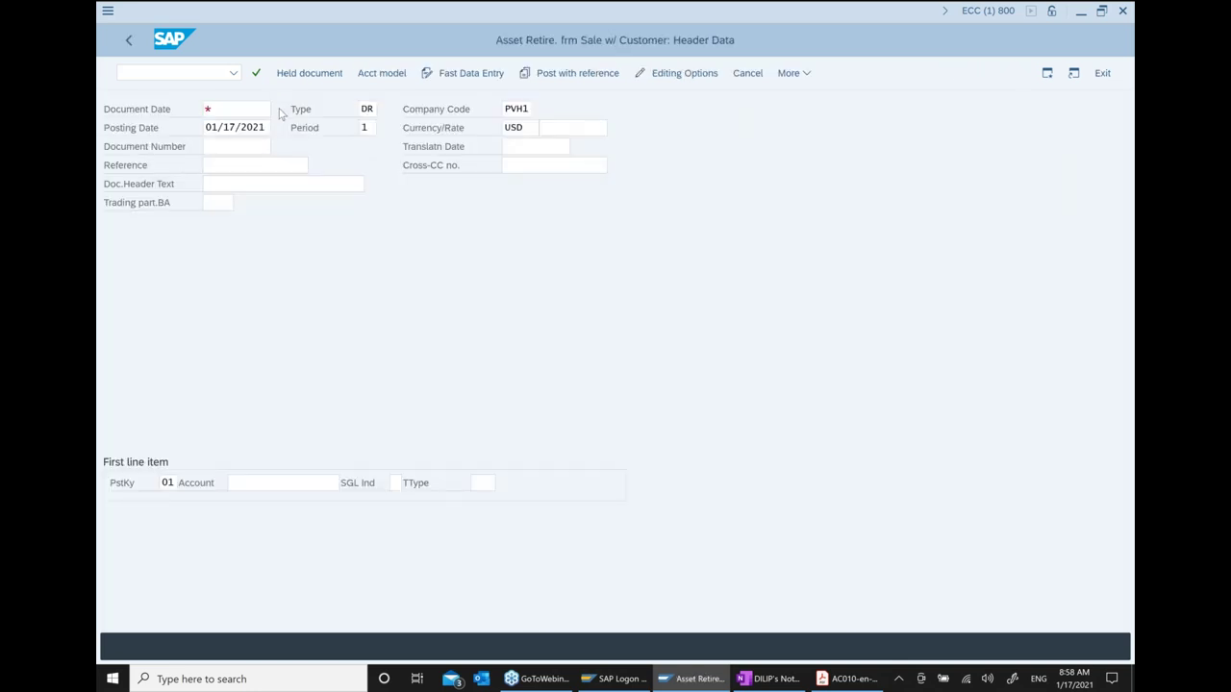
double_click(411, 327)
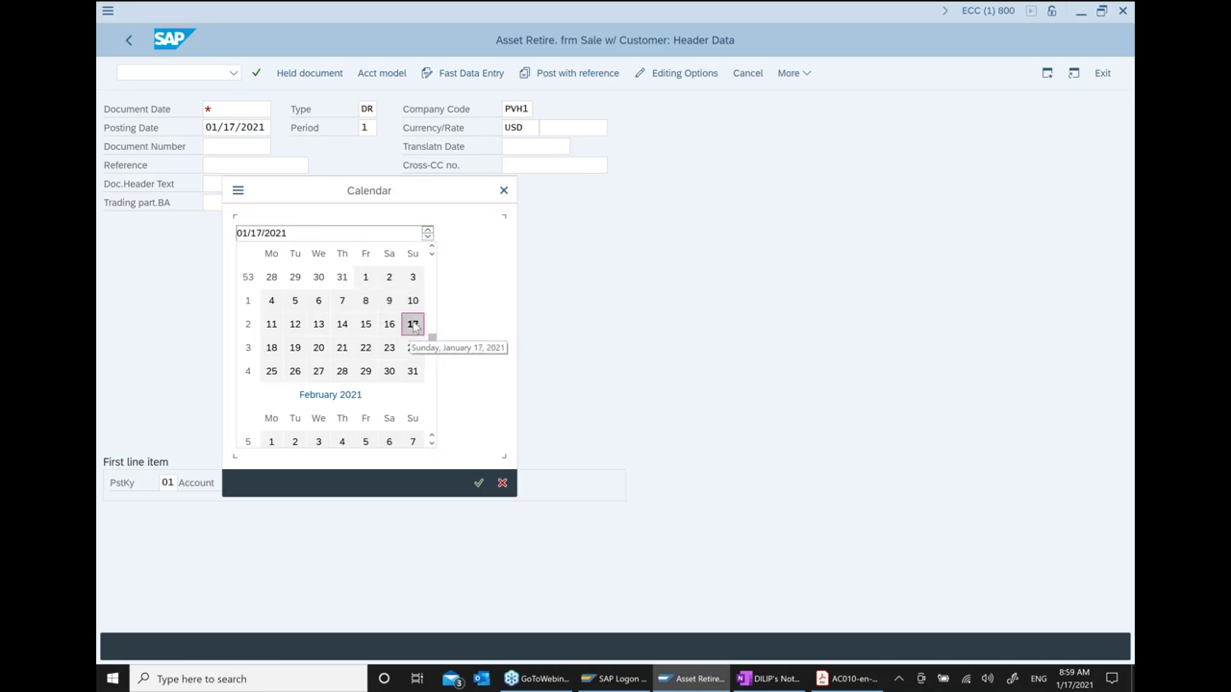
left_click(295, 182)
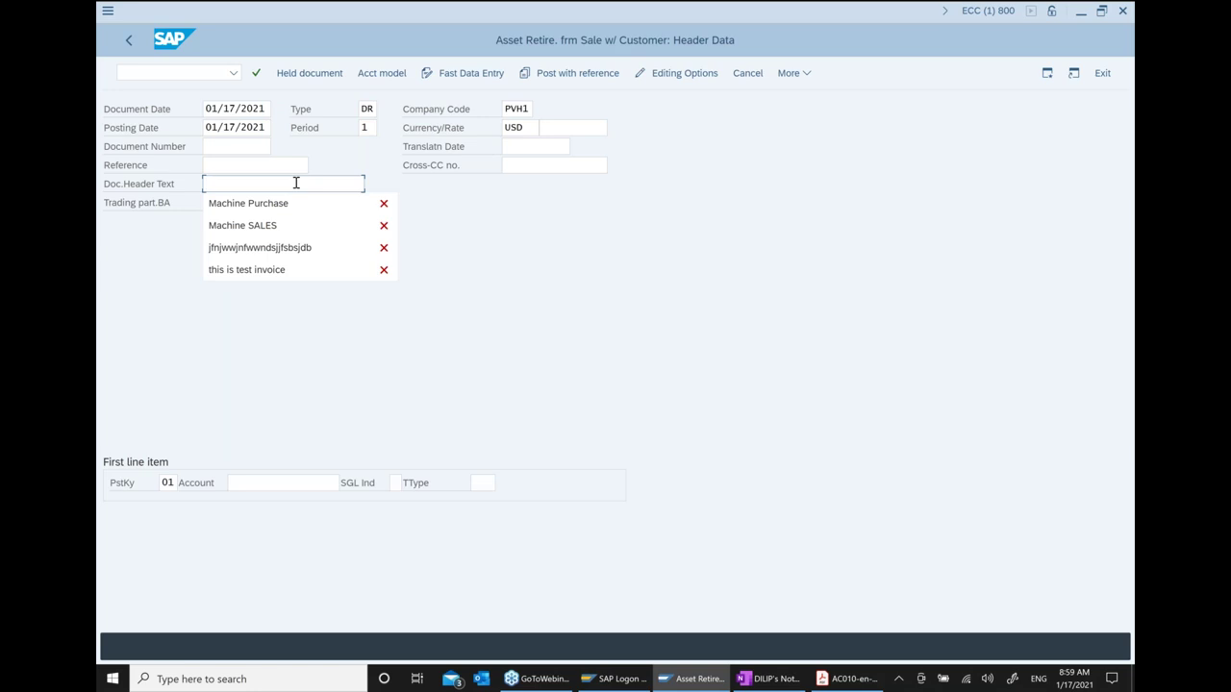
key("Down")
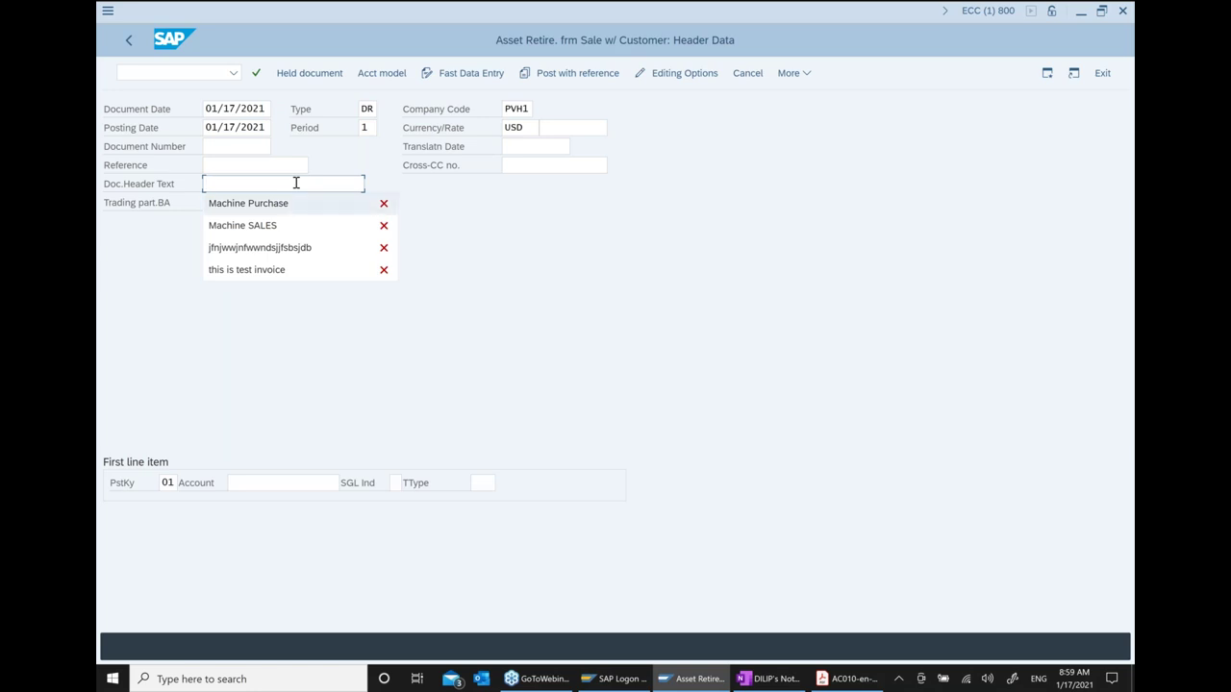
key("Down")
key("Return")
left_click(246, 168)
key("Down")
key("Down")
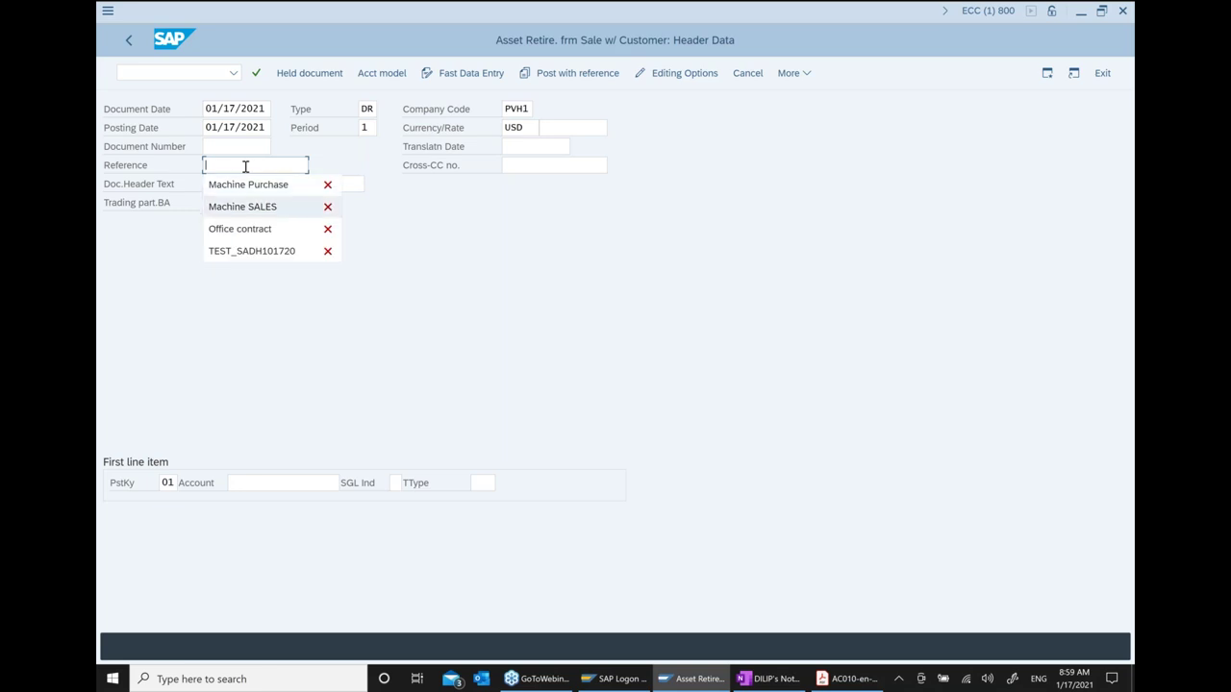
key("Return")
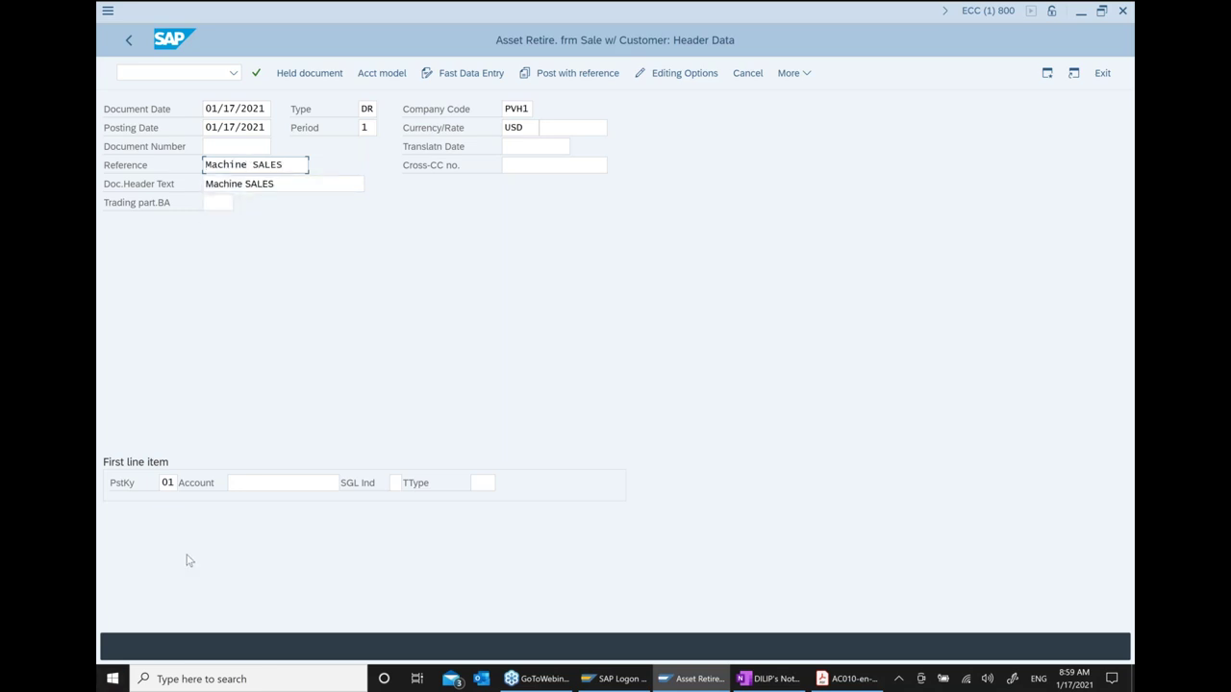
Look up the customers of company code PVH1 and choose Costco as the first line item's account
left_click(264, 482)
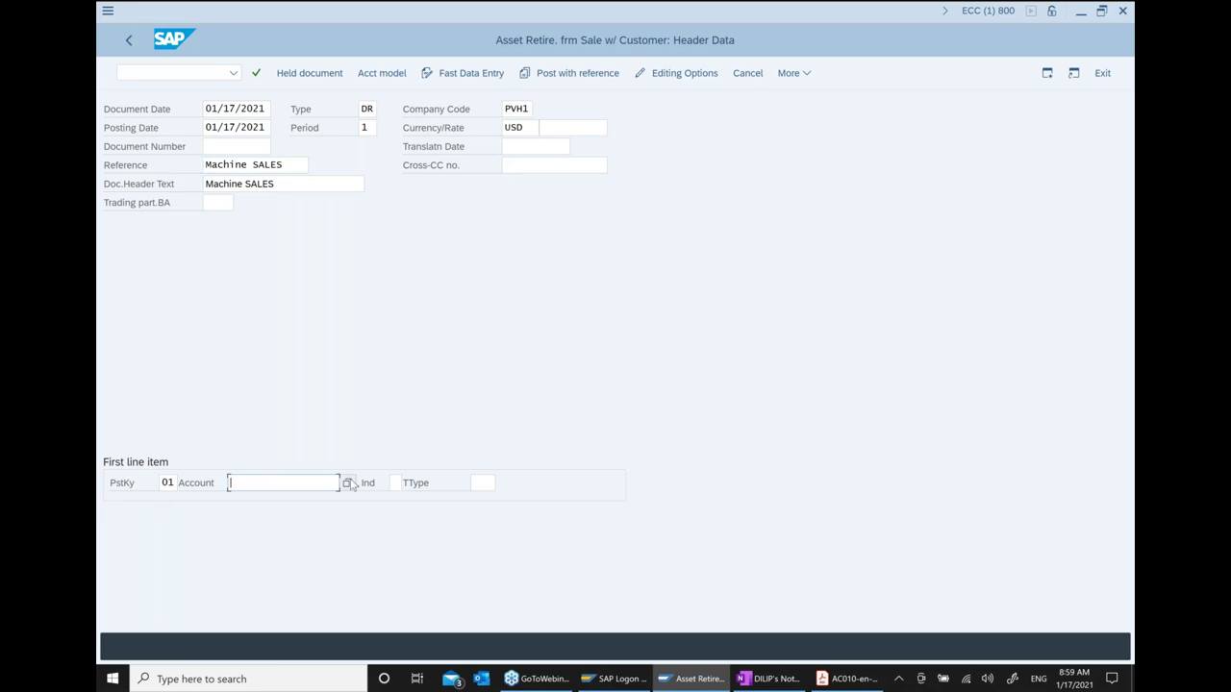
left_click(347, 482)
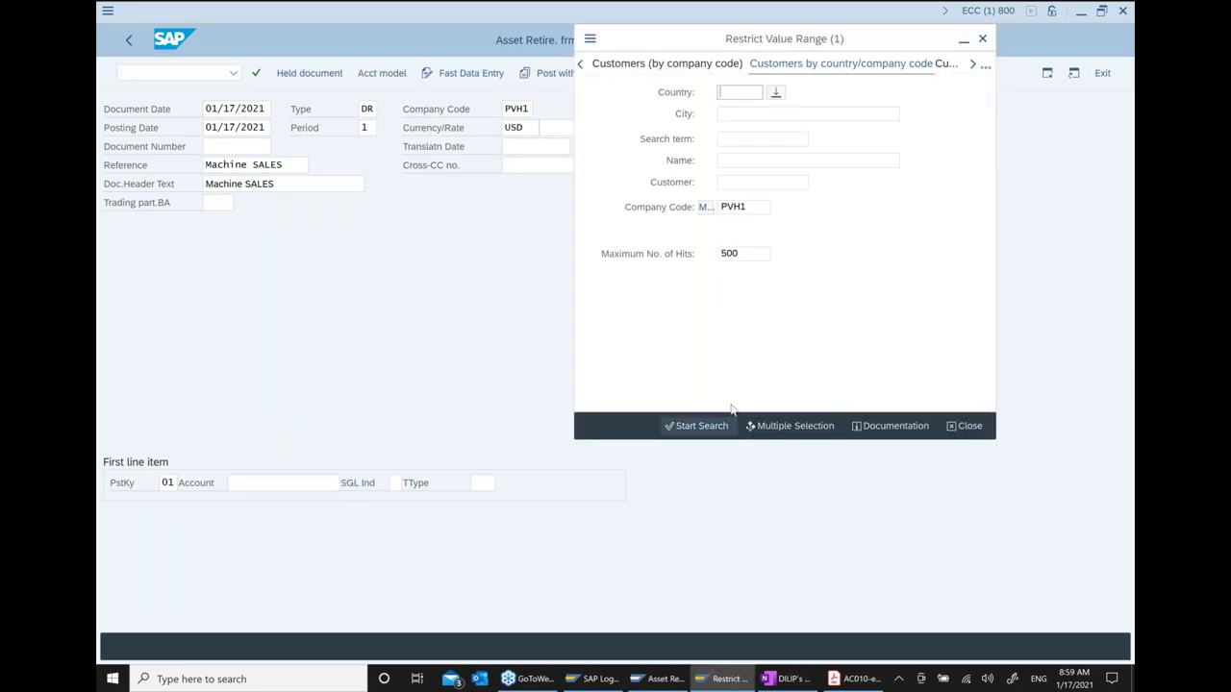
left_click(711, 425)
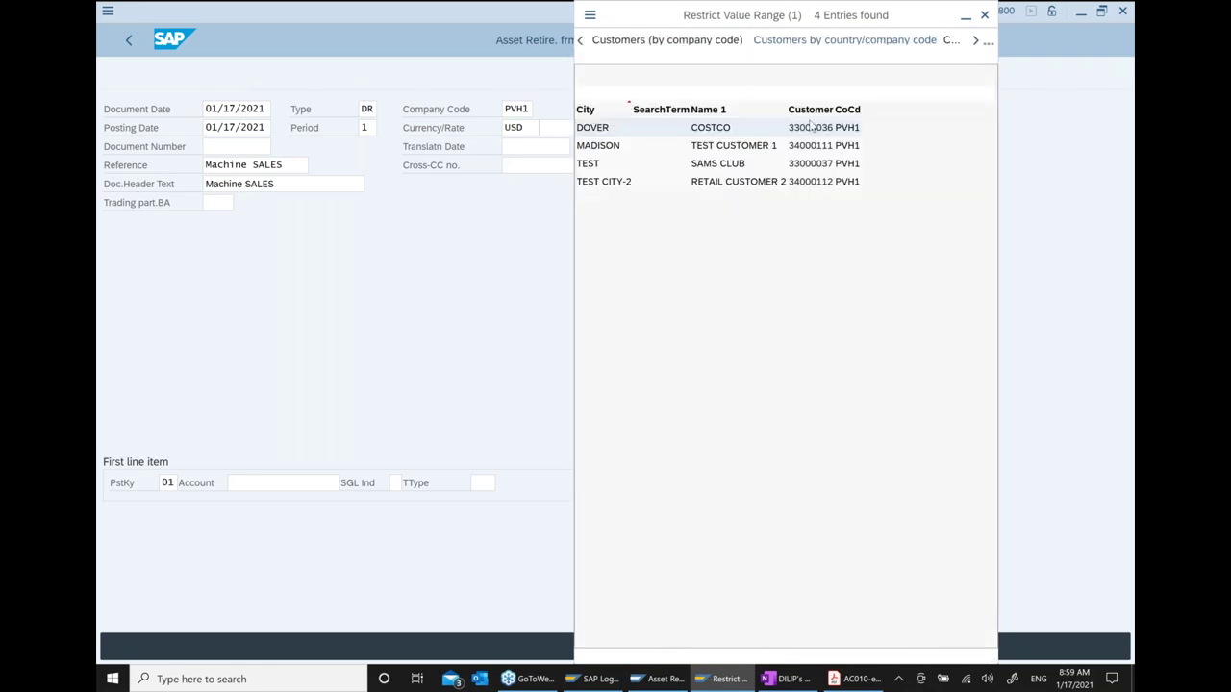
double_click(731, 126)
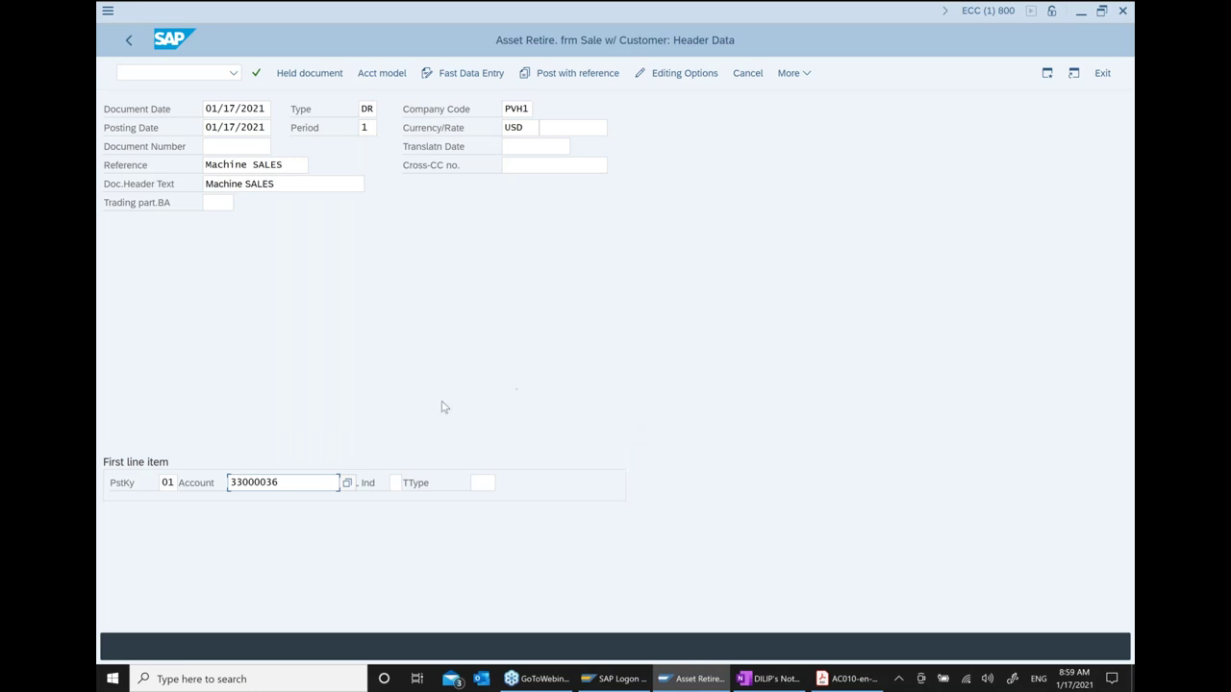
Choose transaction type 210, Retirement with revenue, for the first line item and proceed to the customer item
left_click(478, 482)
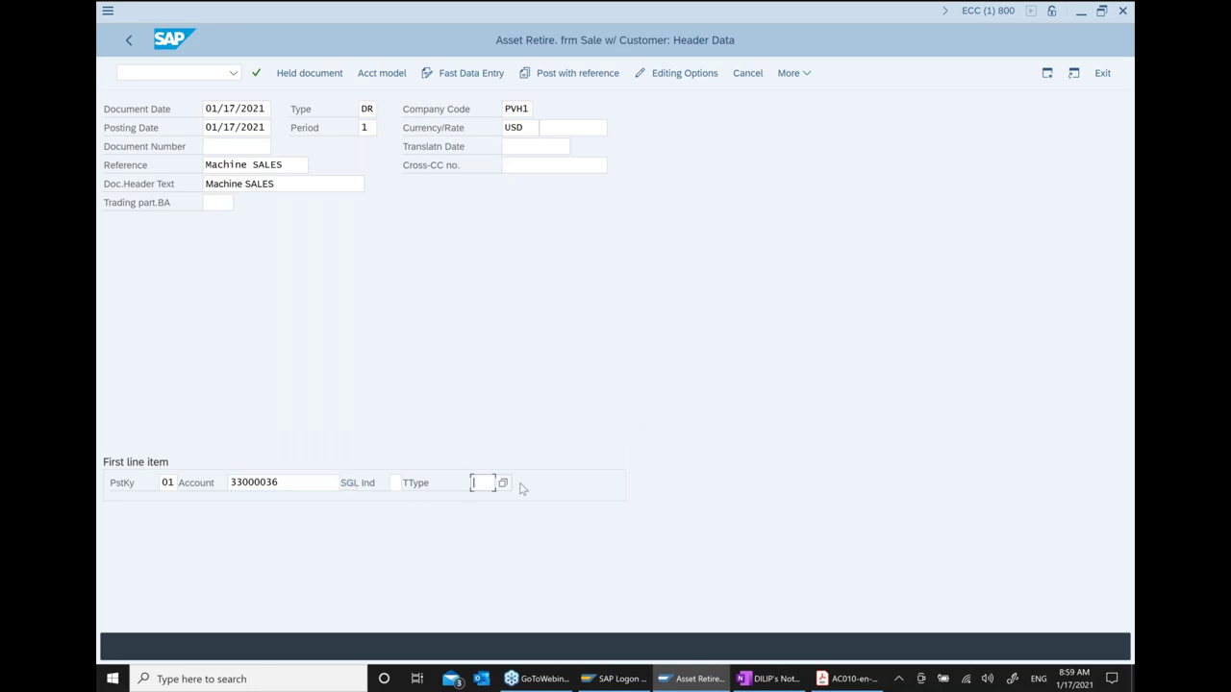
left_click(503, 485)
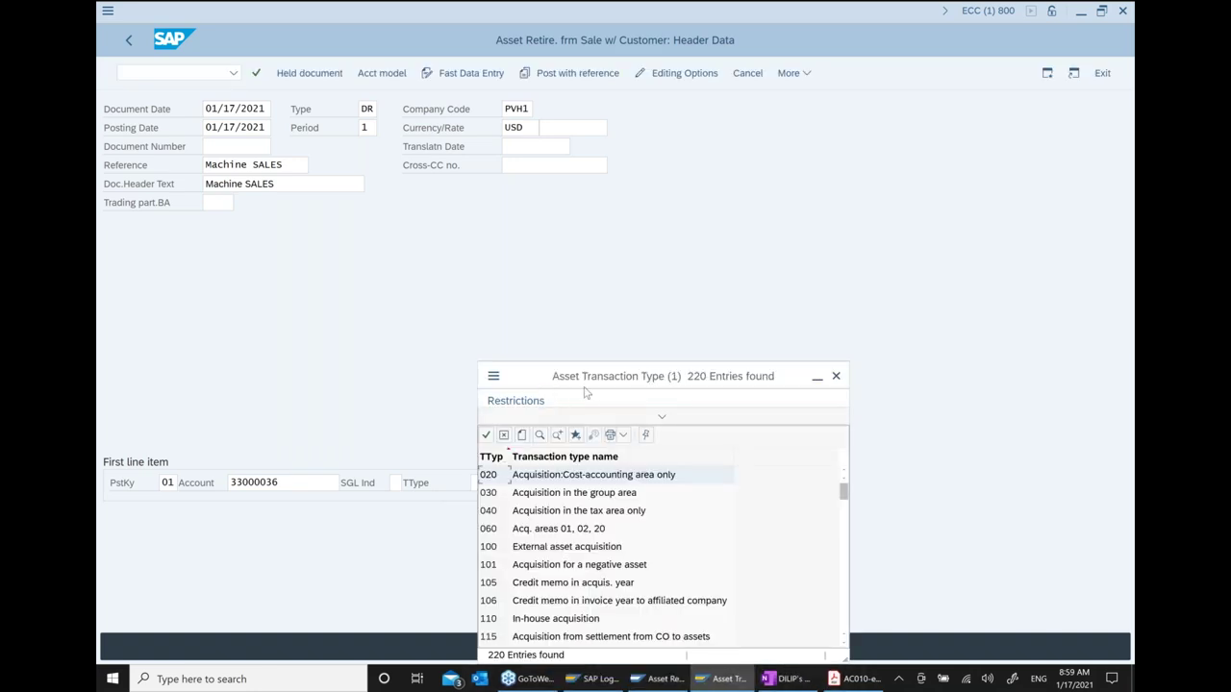
scroll(594, 385, "down", 10)
scroll(593, 384, "down", 3)
scroll(593, 384, "down", 5)
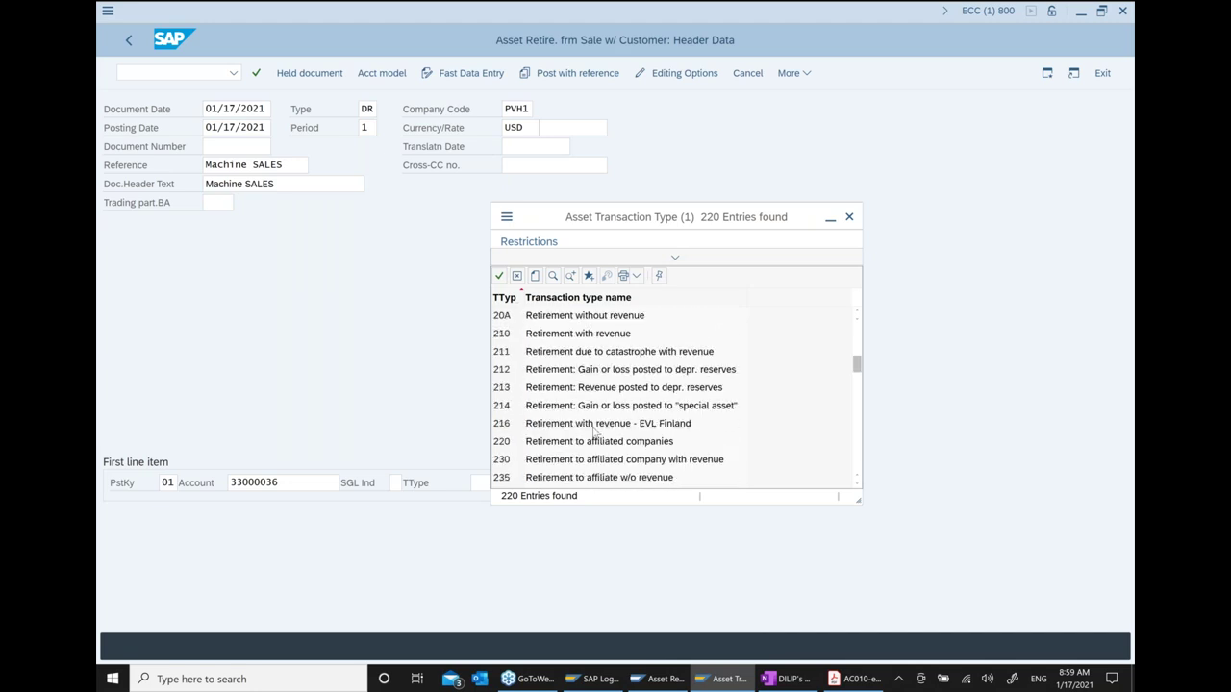
left_click(586, 341)
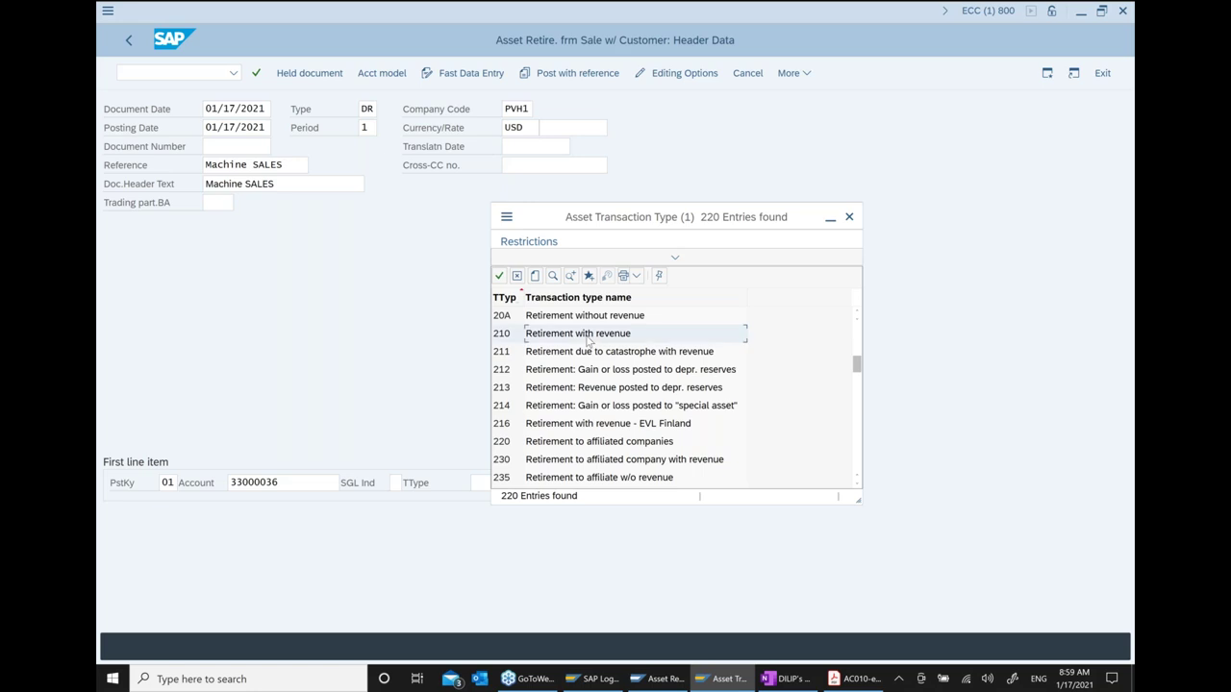
double_click(588, 341)
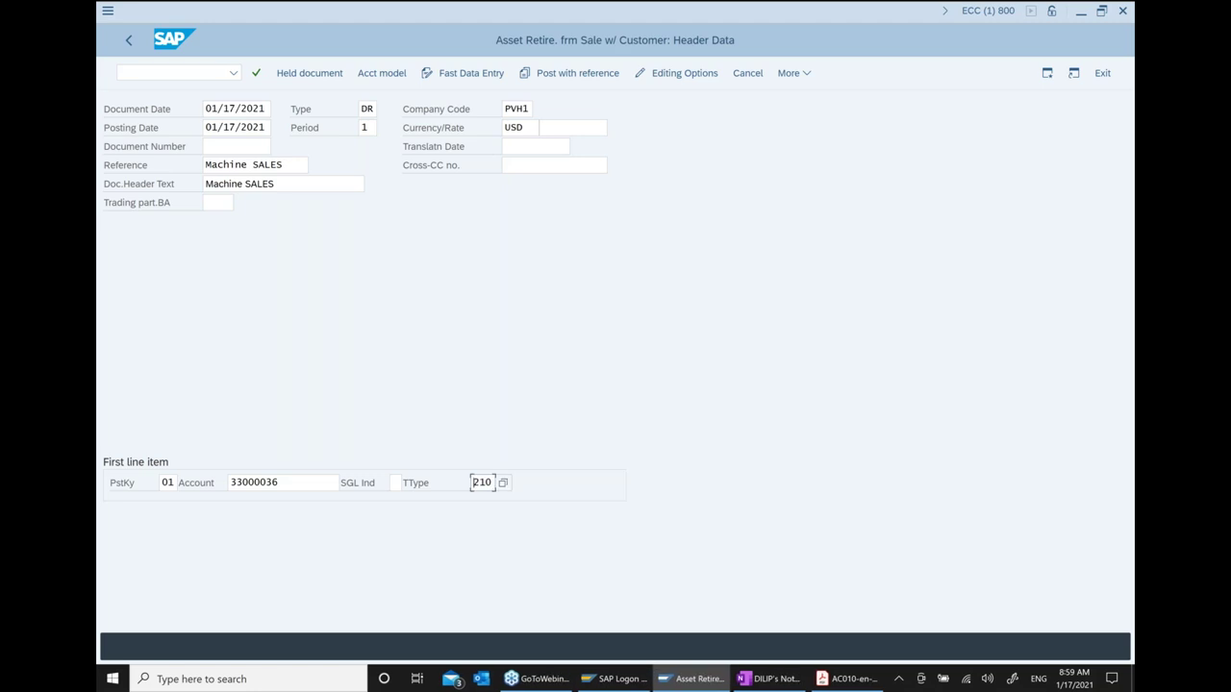
key("Return")
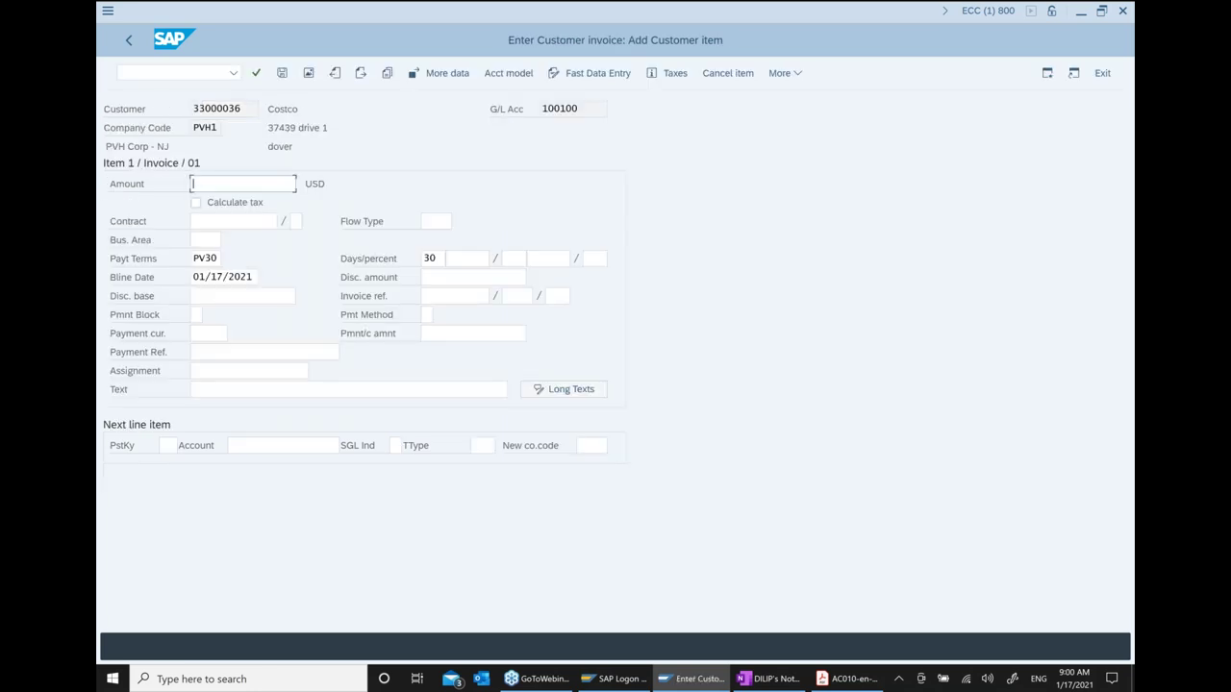
Enter 20 USD as the customer item's amount and set the next line item to posting key 50 with G/L account 800010, Misc Sales A/c
type("20")
left_click(169, 446)
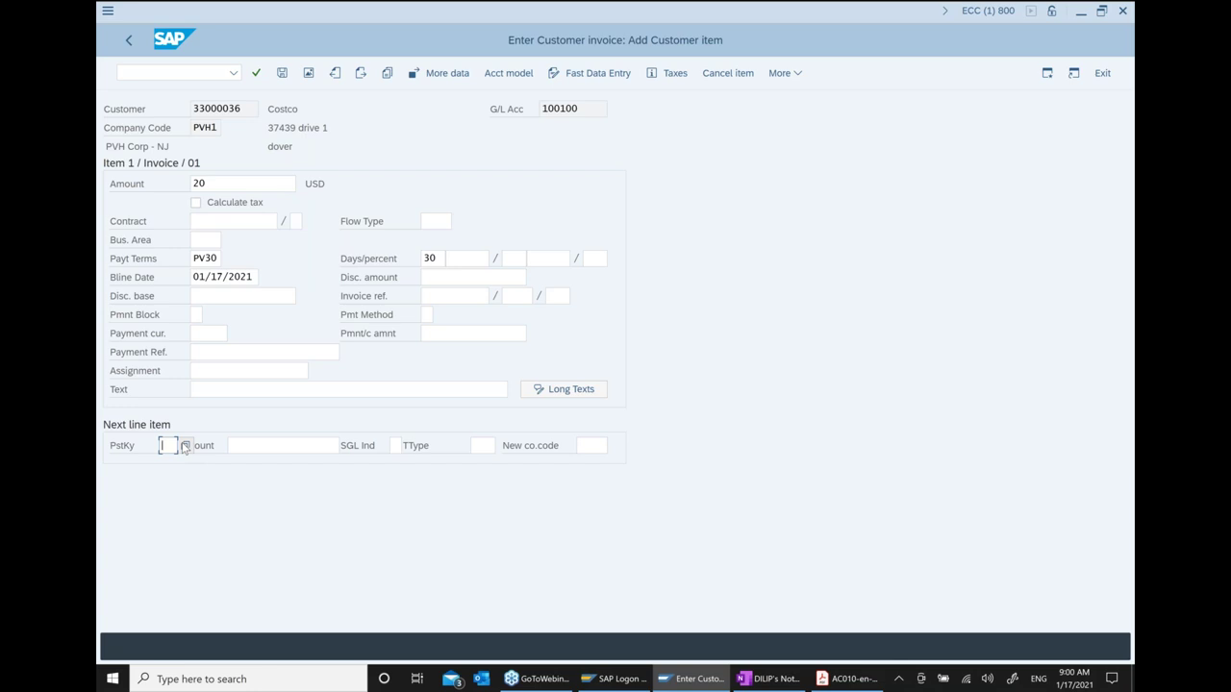
type("50")
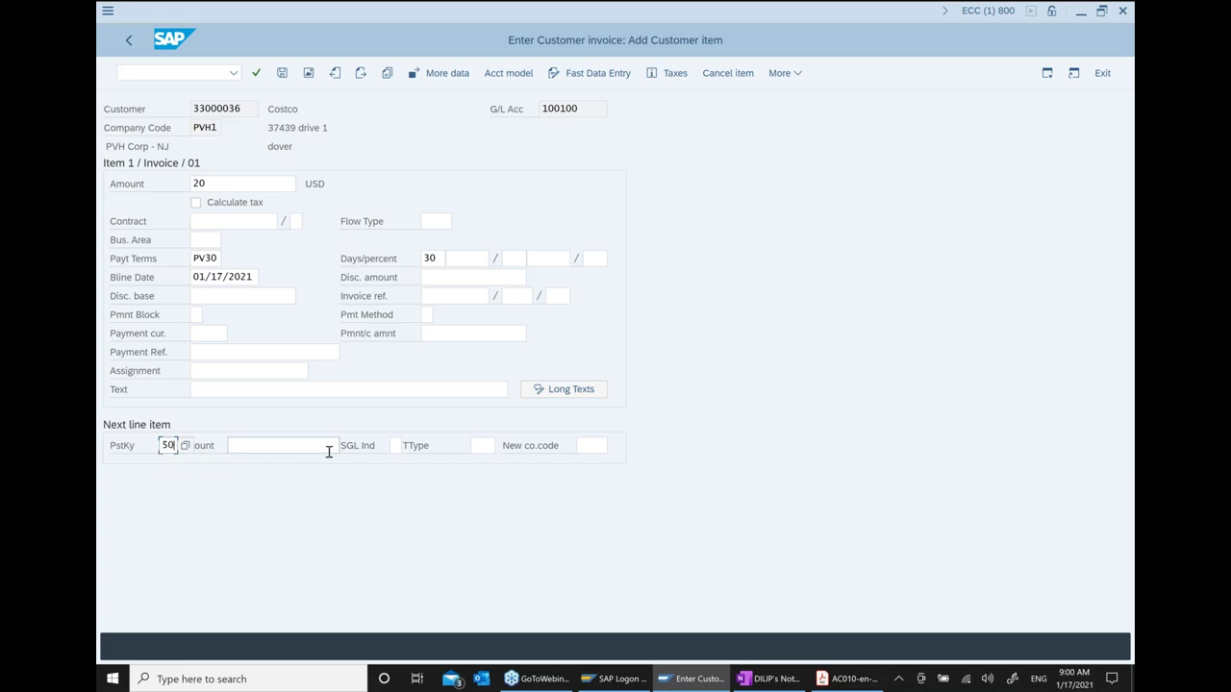
left_click(329, 447)
key("Return")
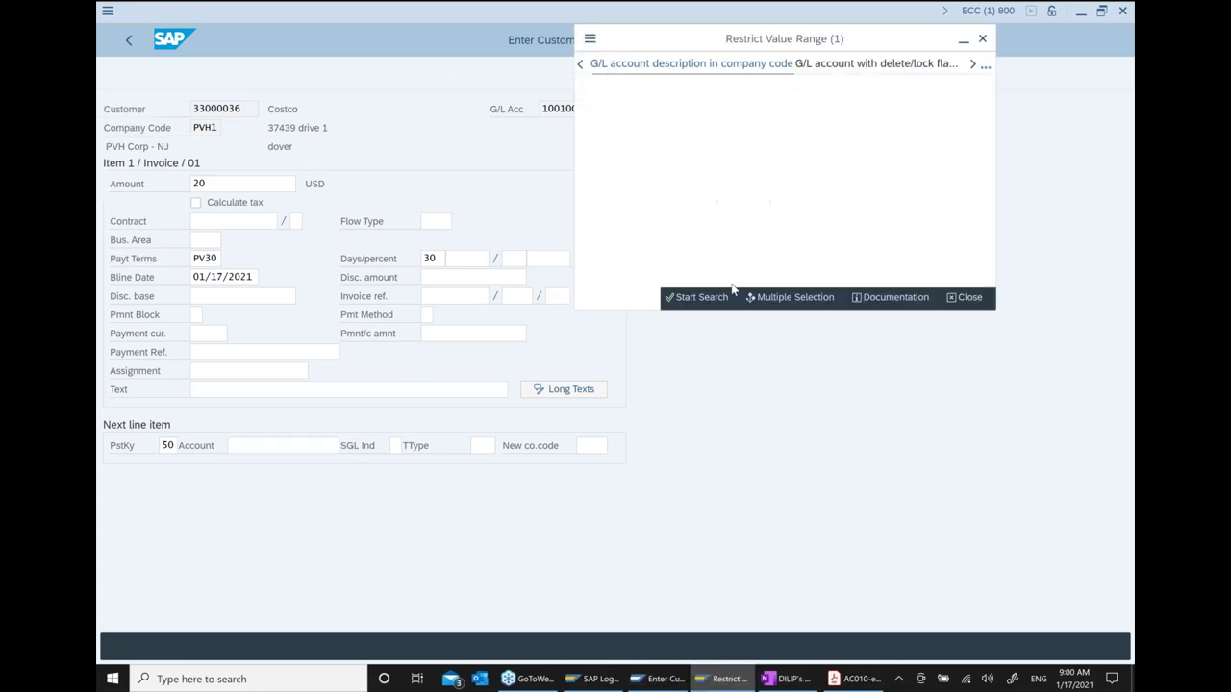
left_click(707, 298)
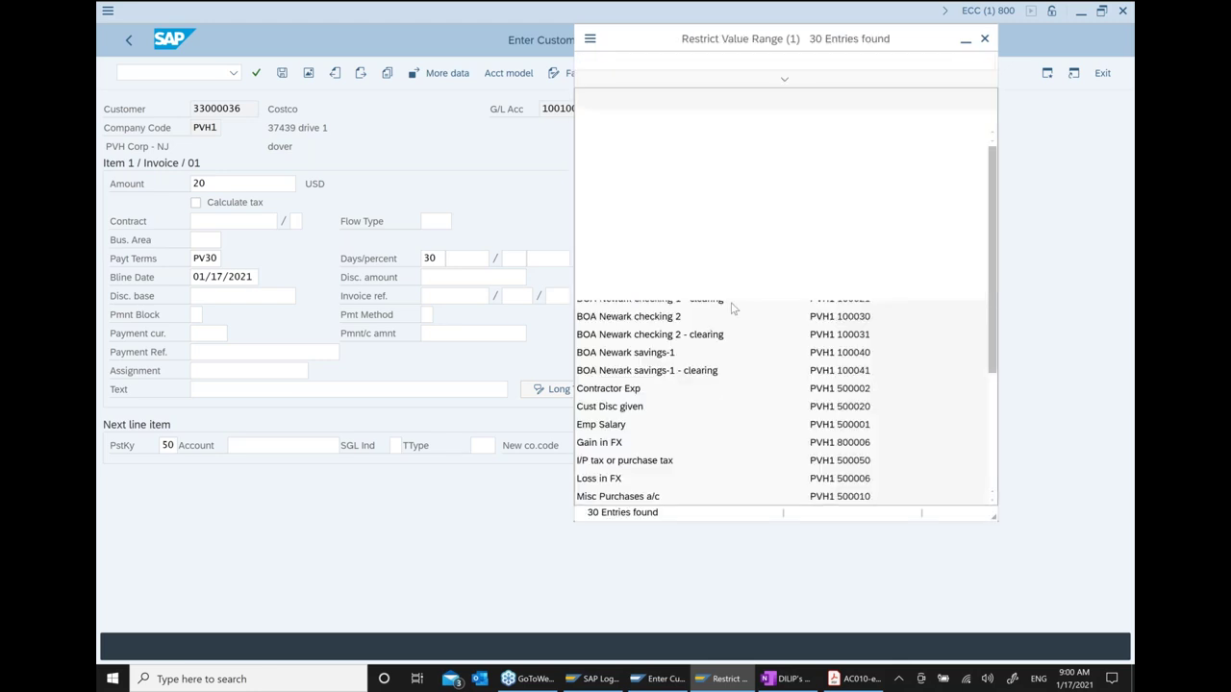
scroll(700, 320, "down", 3)
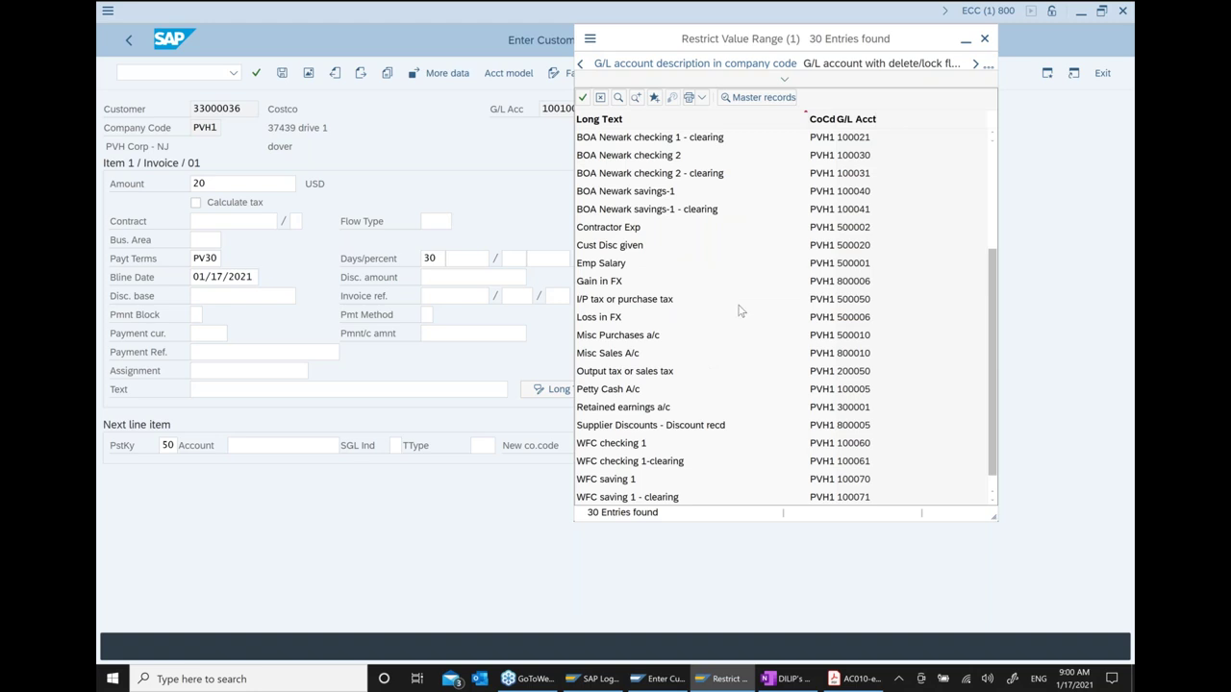
scroll(770, 361, "down", 1)
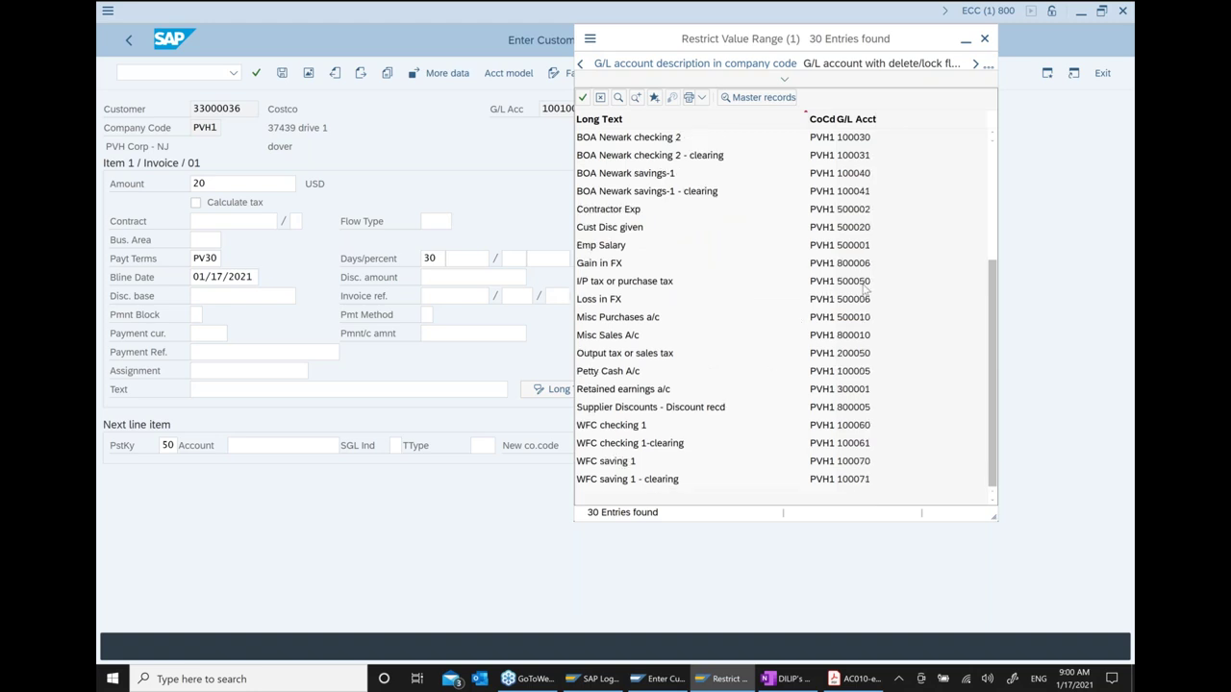
double_click(861, 339)
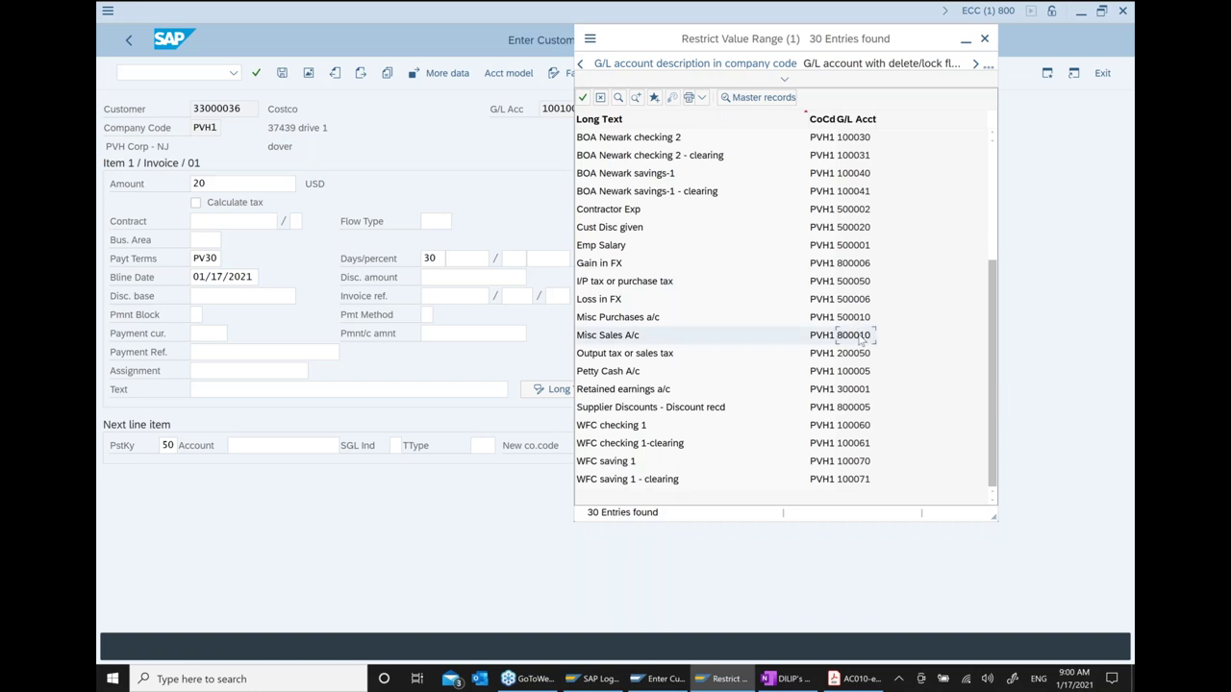
Assign the retirement transaction type to the Misc Sales A/c line and proceed to its G/L account item
left_click(487, 448)
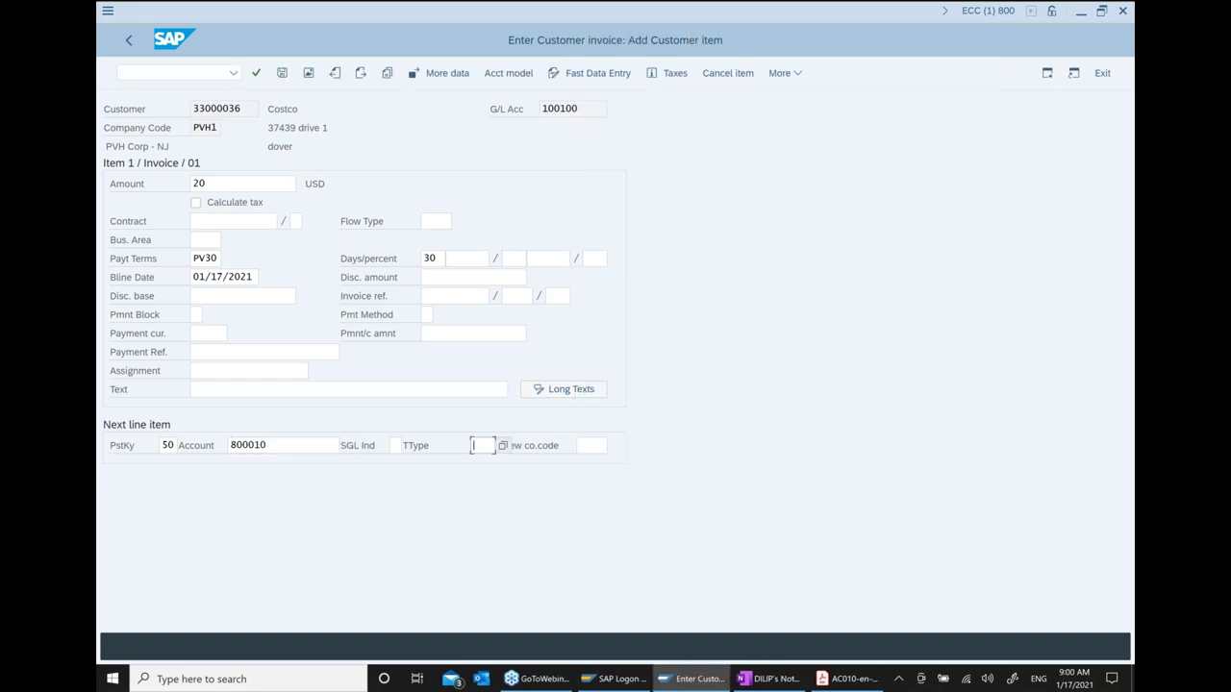
type("21")
left_click(512, 471)
key("Return")
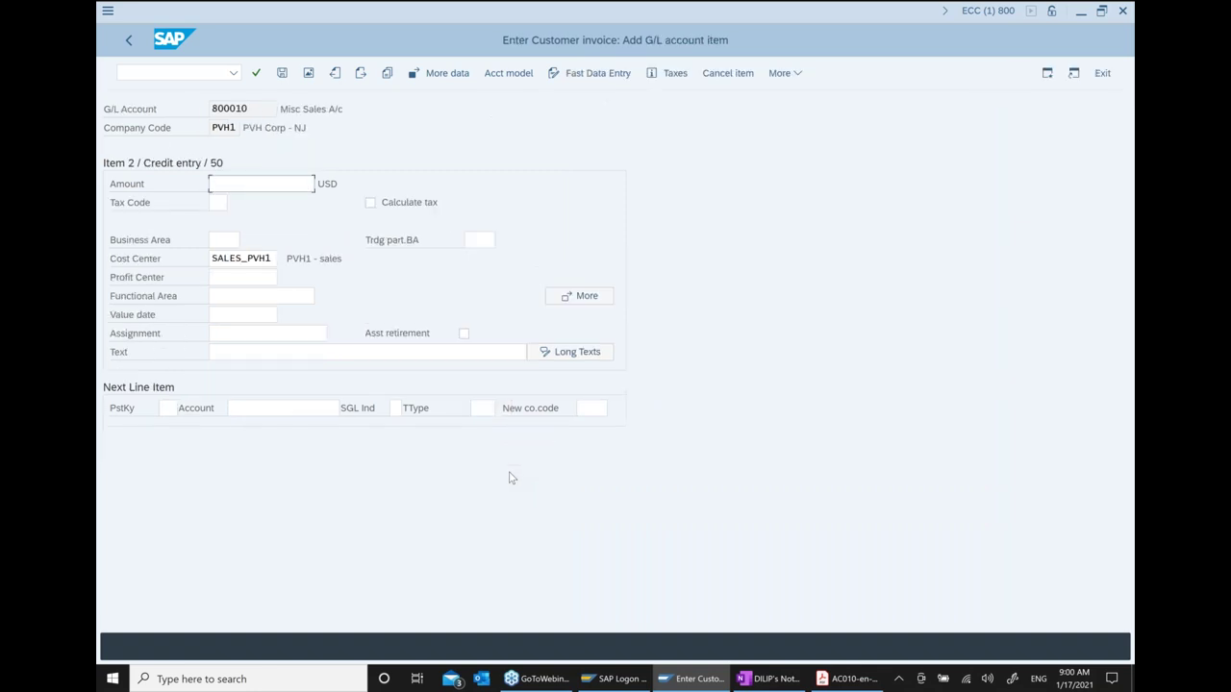
Enter 1000 USD as the Misc Sales A/c credit amount and try to post the document
type("1000")
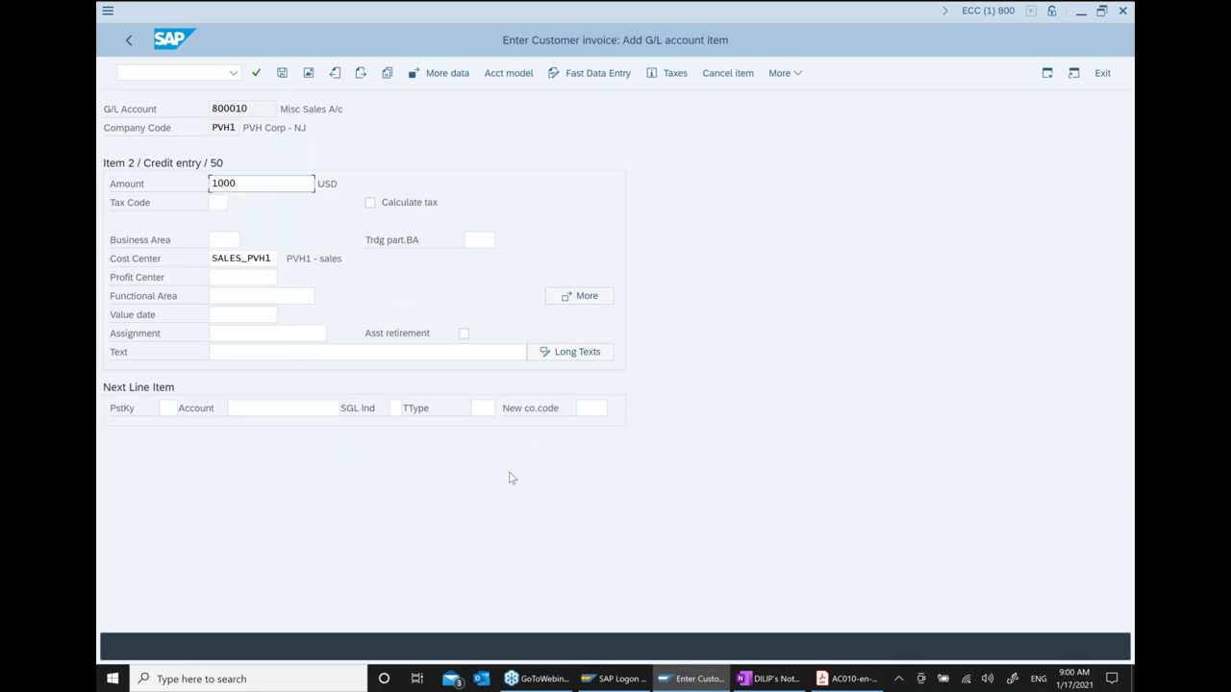
key("Return")
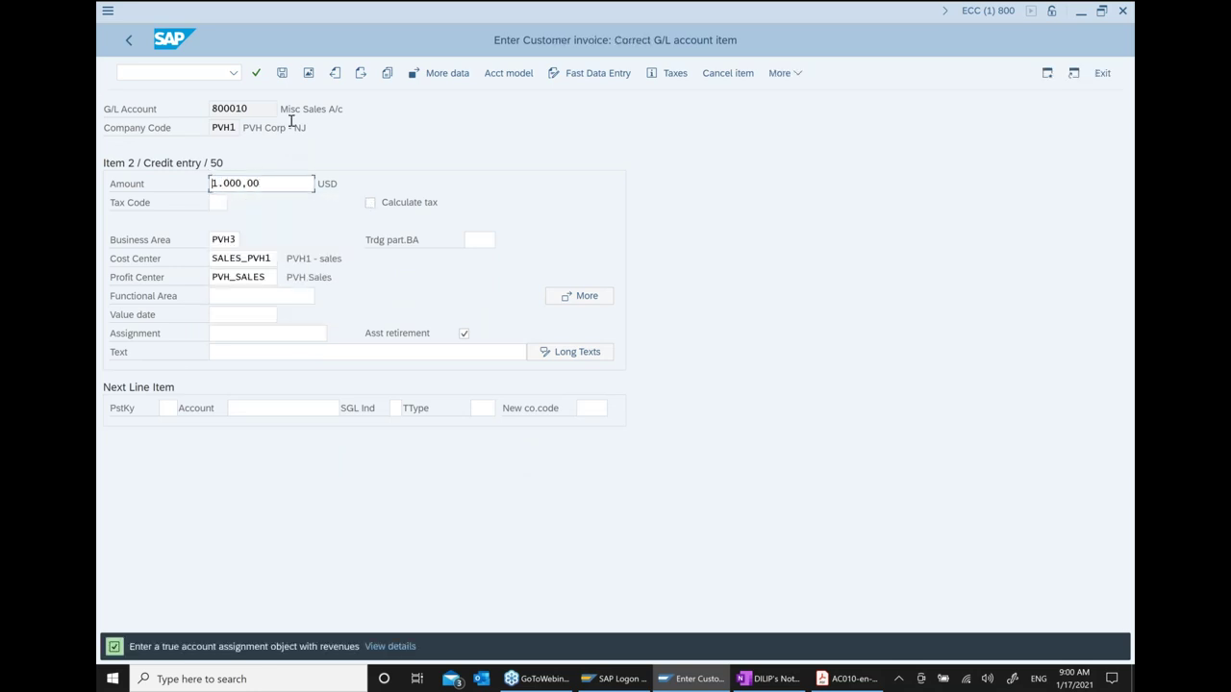
left_click(282, 73)
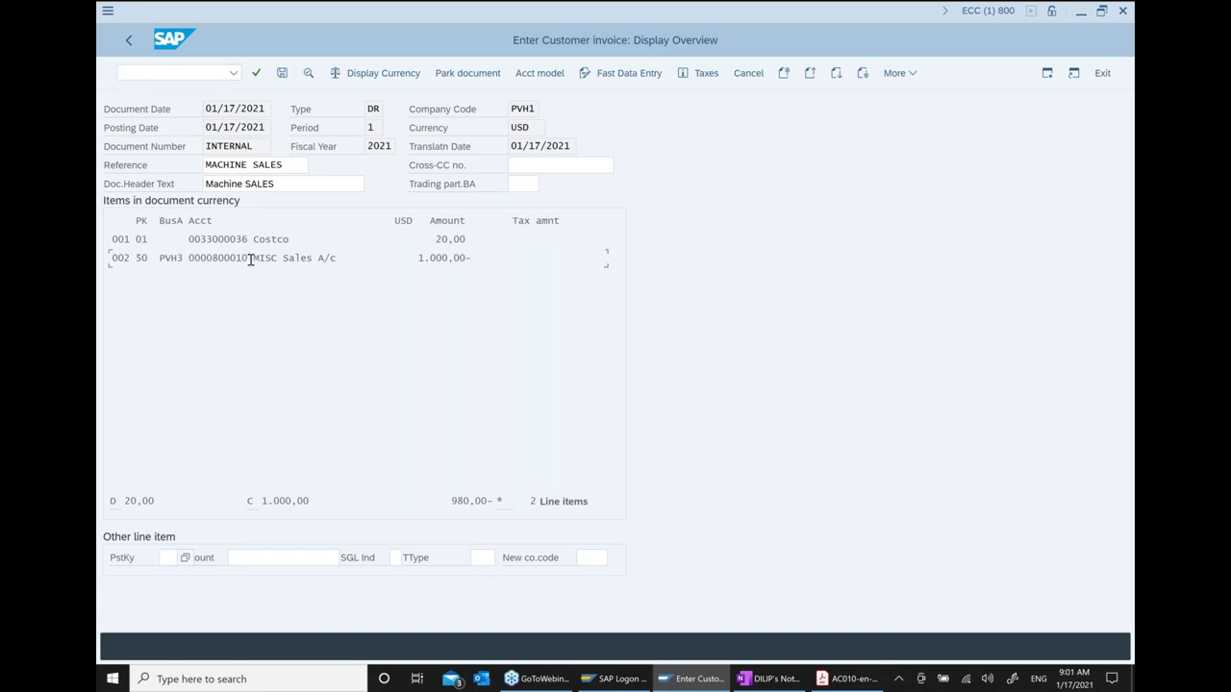
Reopen the Misc Sales A/c line item, set its amount to 20,00 USD and post the retirement document
double_click(221, 258)
left_click_drag(269, 183, 212, 183)
type("20,00")
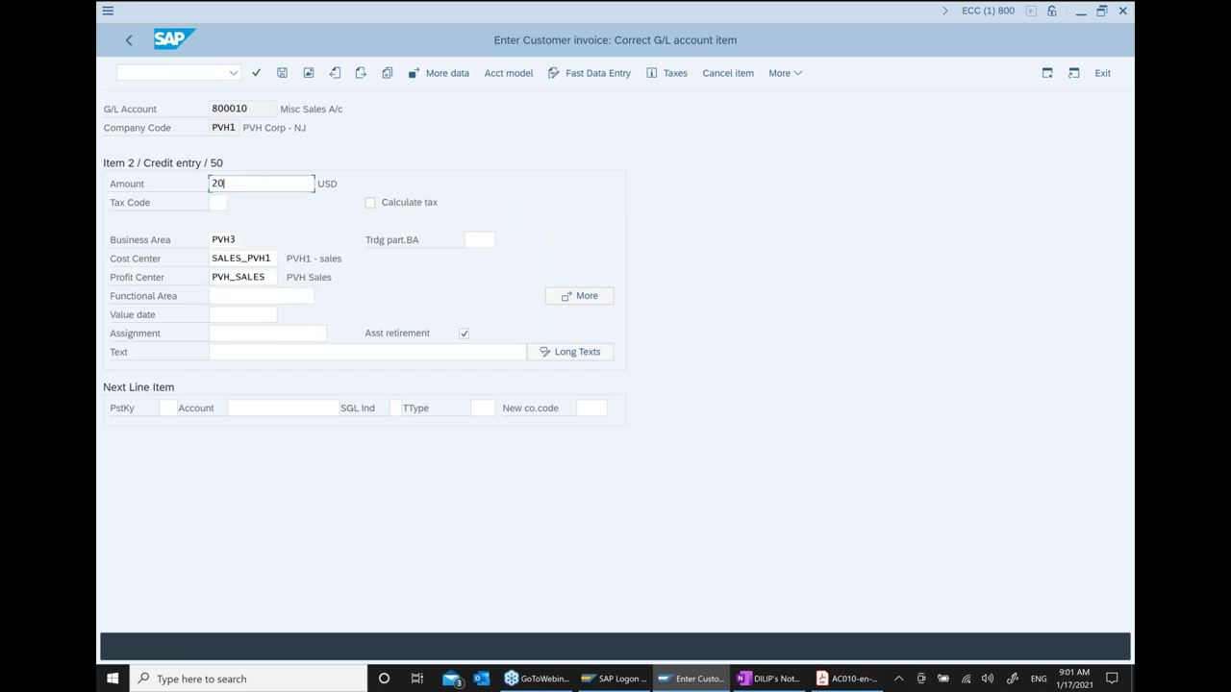
key("Return")
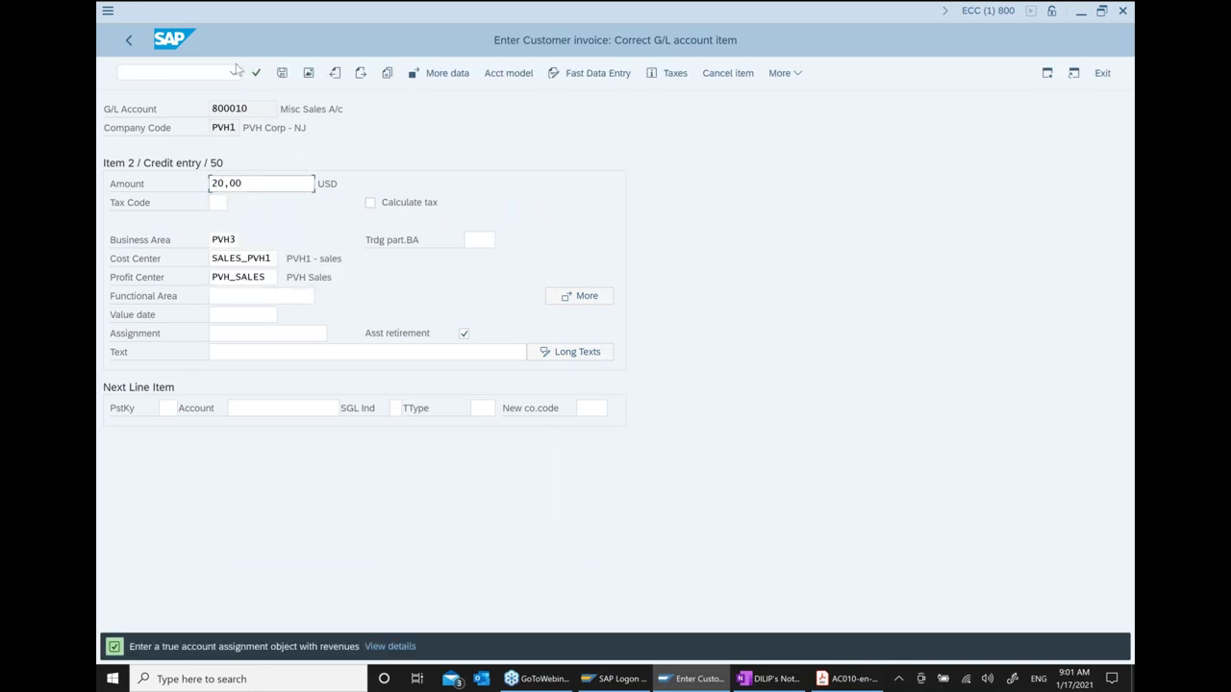
left_click(283, 74)
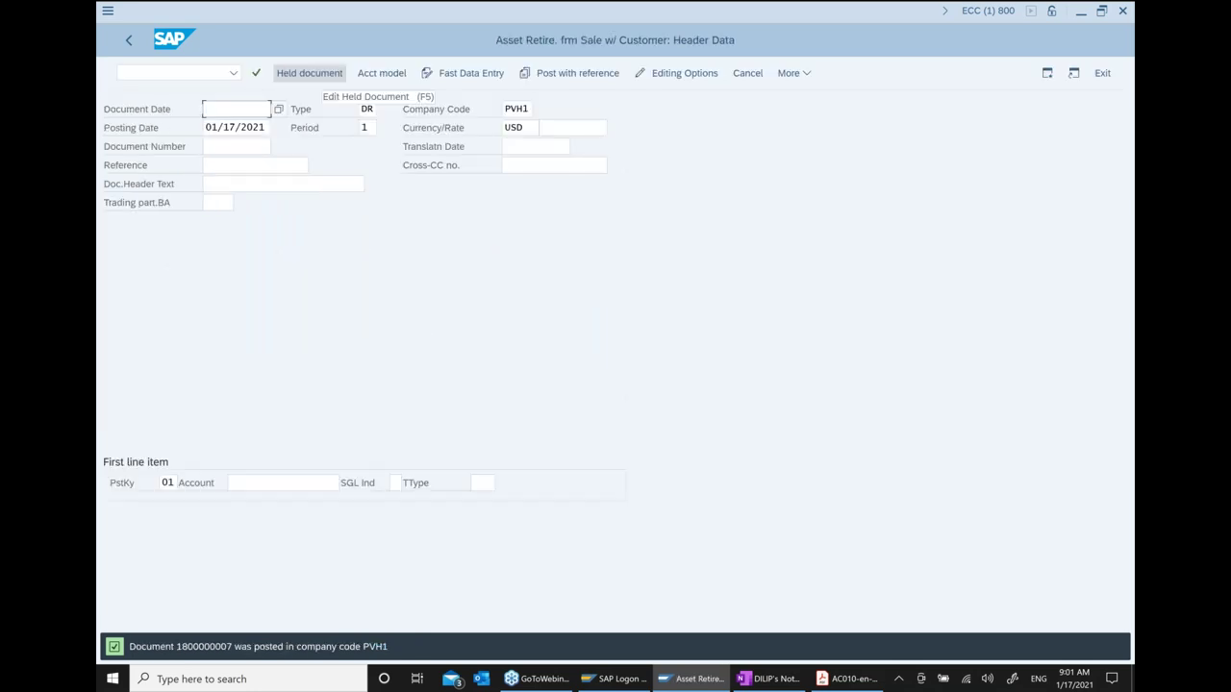
Leave the asset retirement entry screen without entering another document and switch to the OneNote class notes
left_click(126, 44)
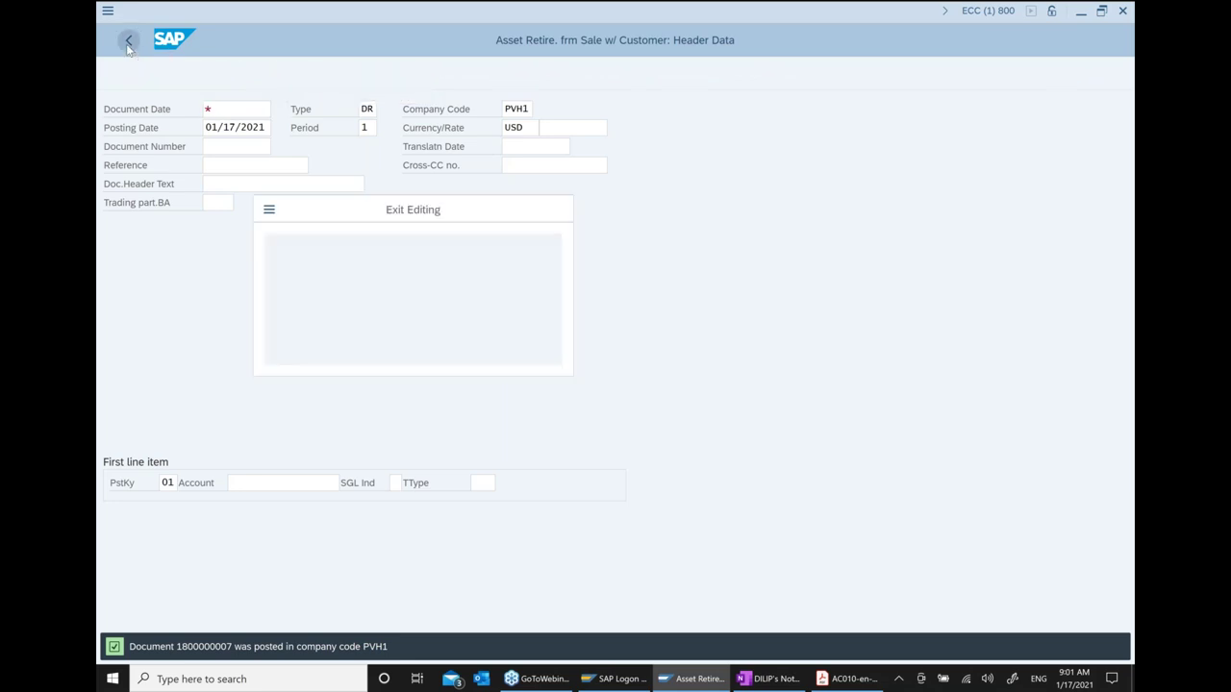
left_click(356, 346)
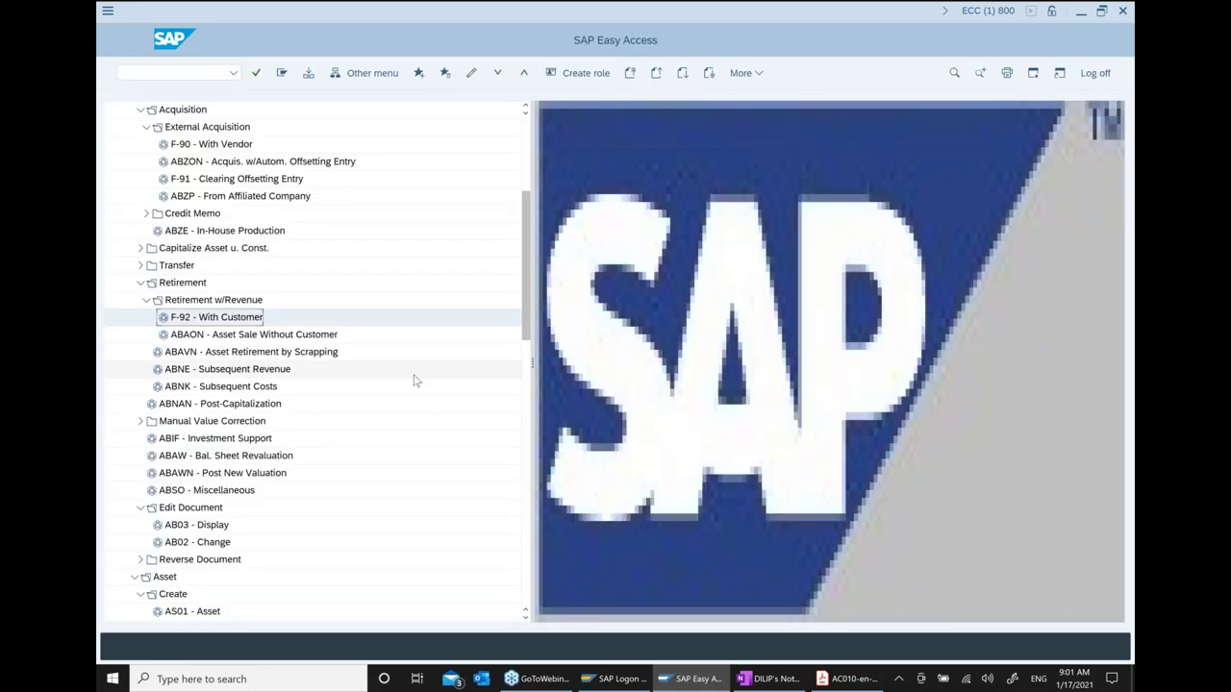
left_click(769, 683)
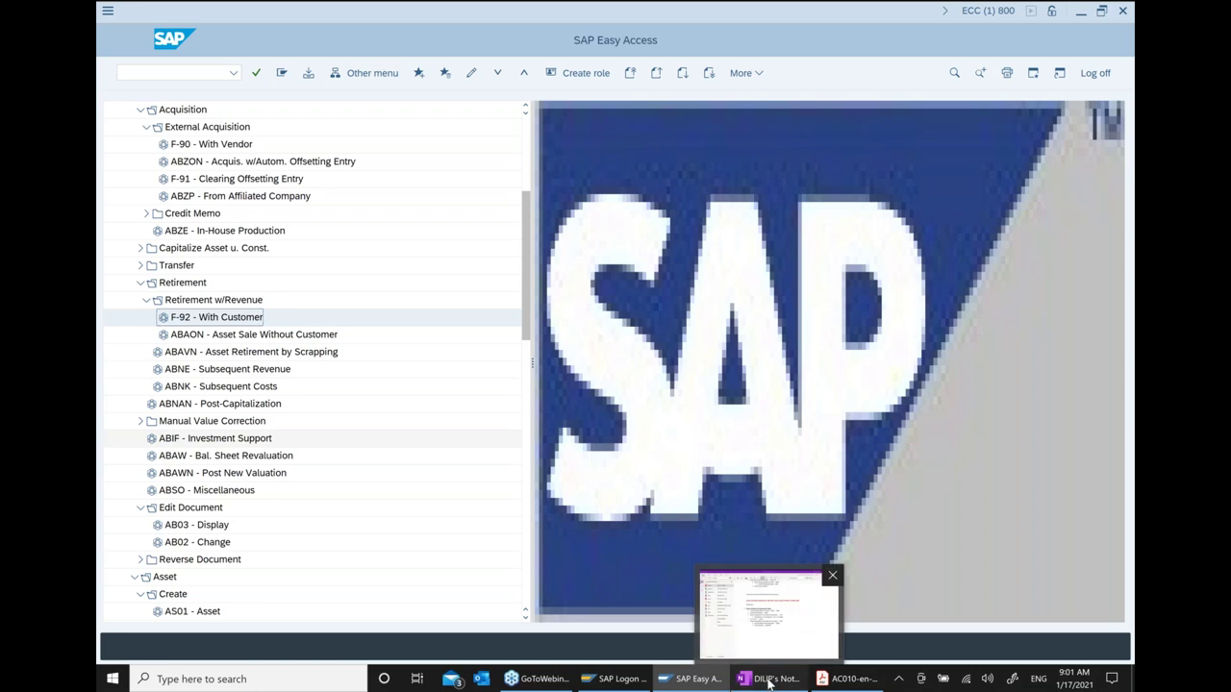
Add a second-level bullet "Retirement with customer with Revenue .. F-92" to the asset locking steps, with the spelling of "Revenue" corrected
key("Return")
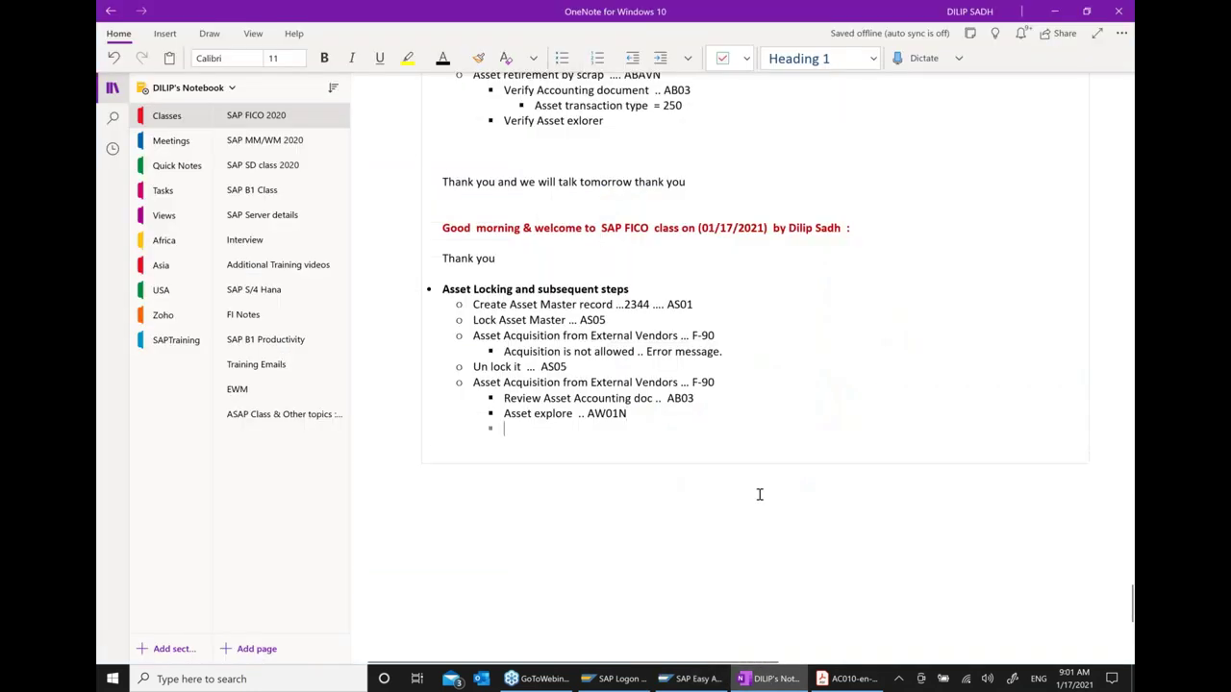
key("shift+Tab")
type("rETU")
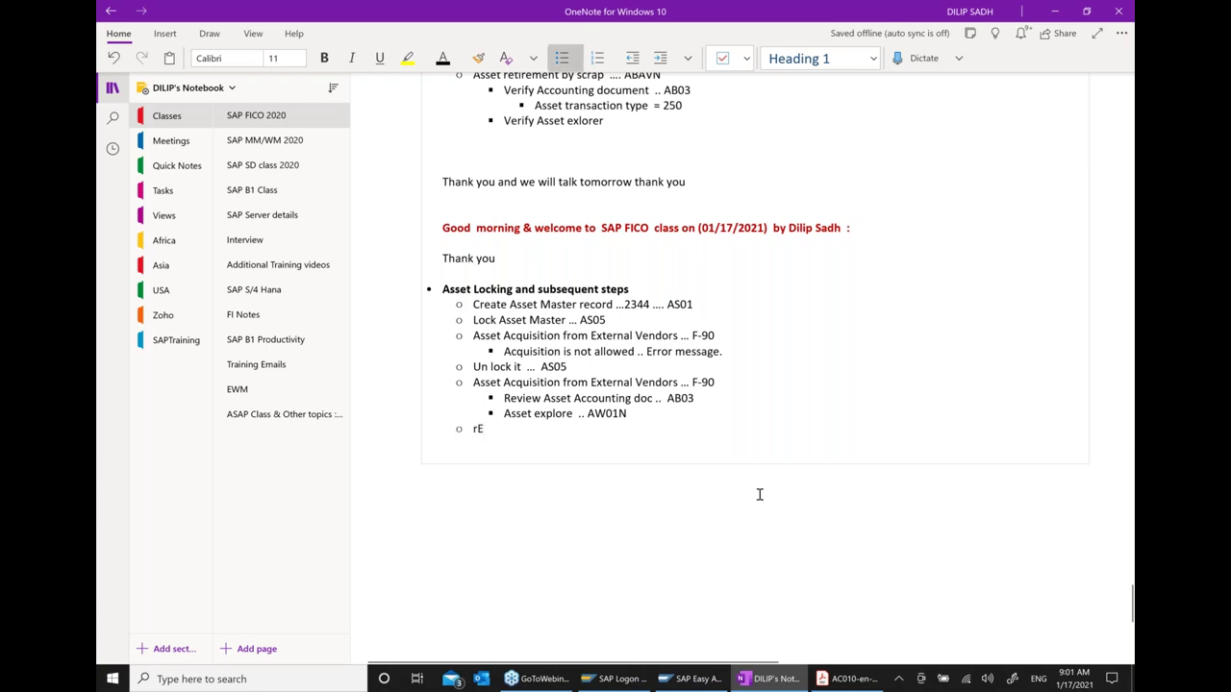
key("BackSpace")
key("BackSpace")
key("BackSpace")
key("BackSpace")
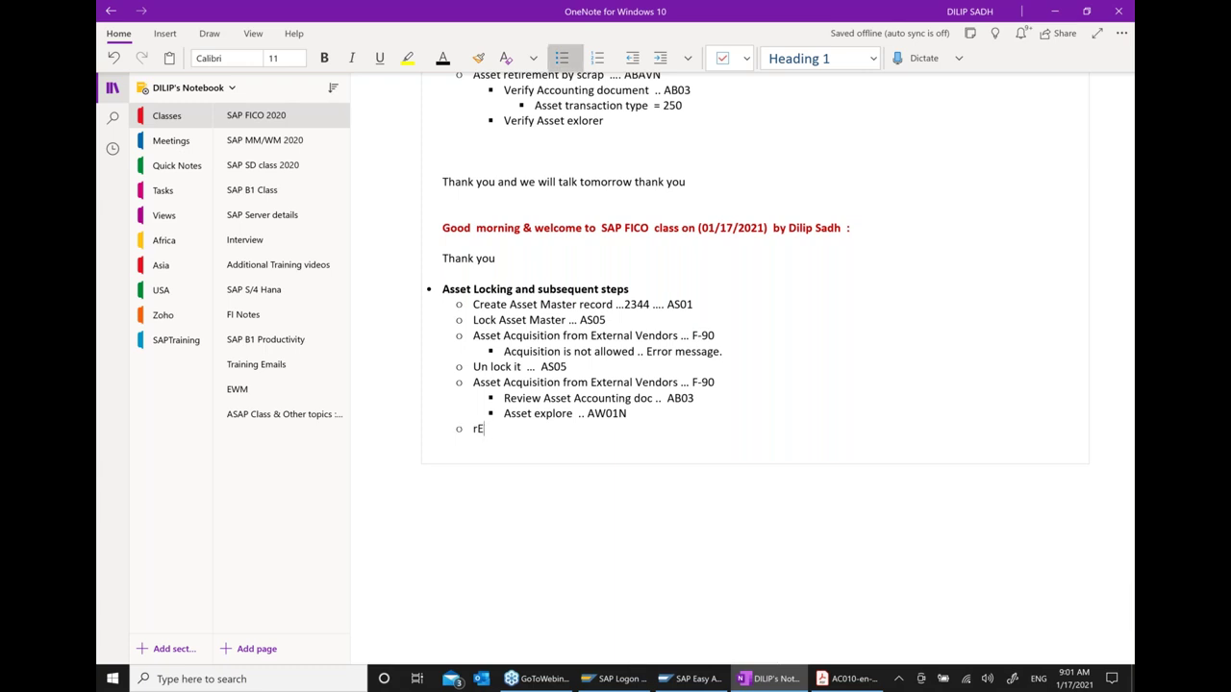
type("Retu")
key("BackSpace")
type("irement with customer w")
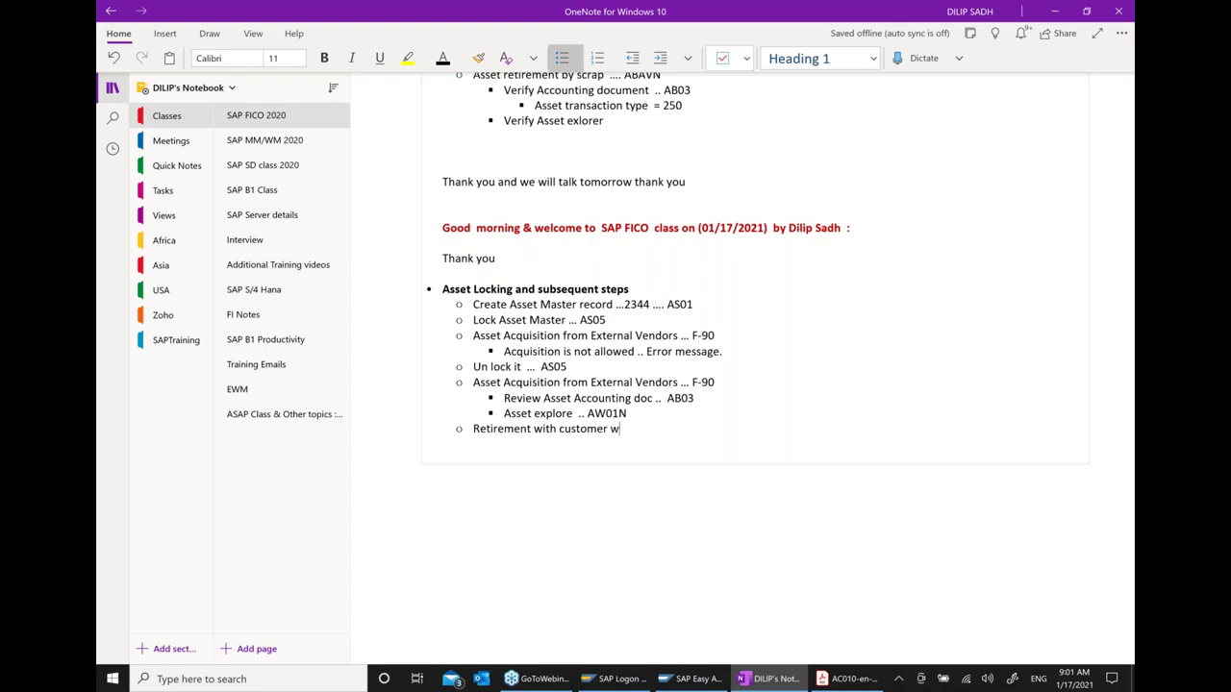
type("ith Revanue  .. F-92")
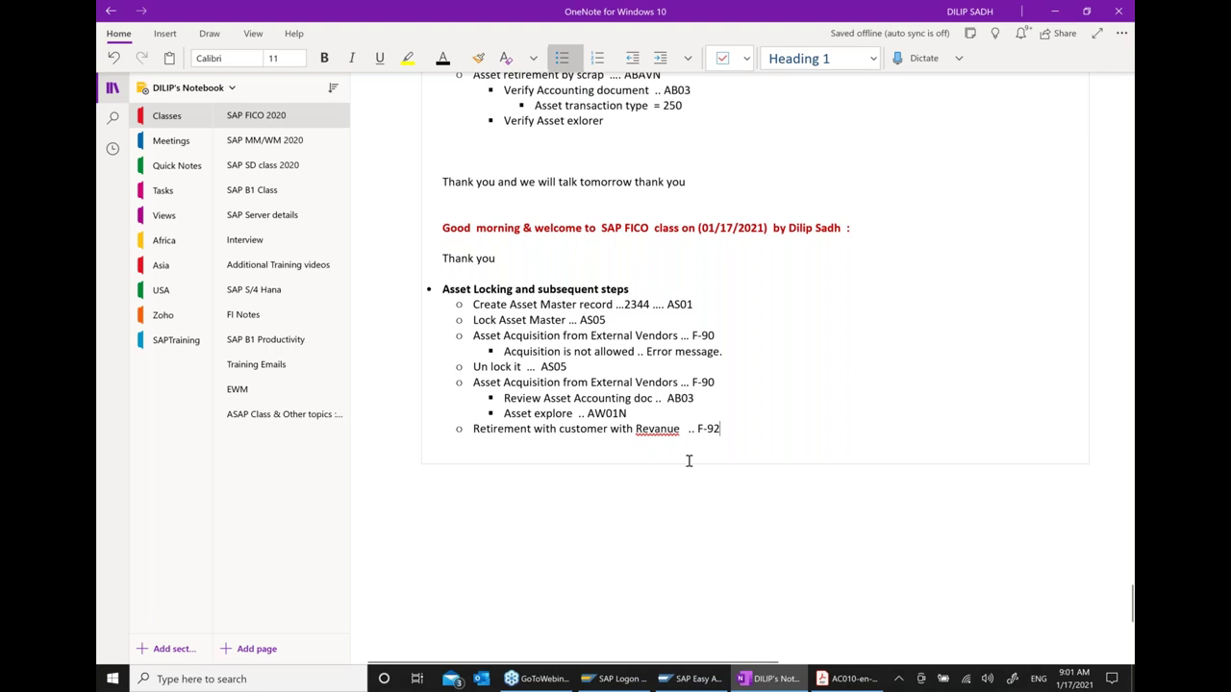
right_click(666, 432)
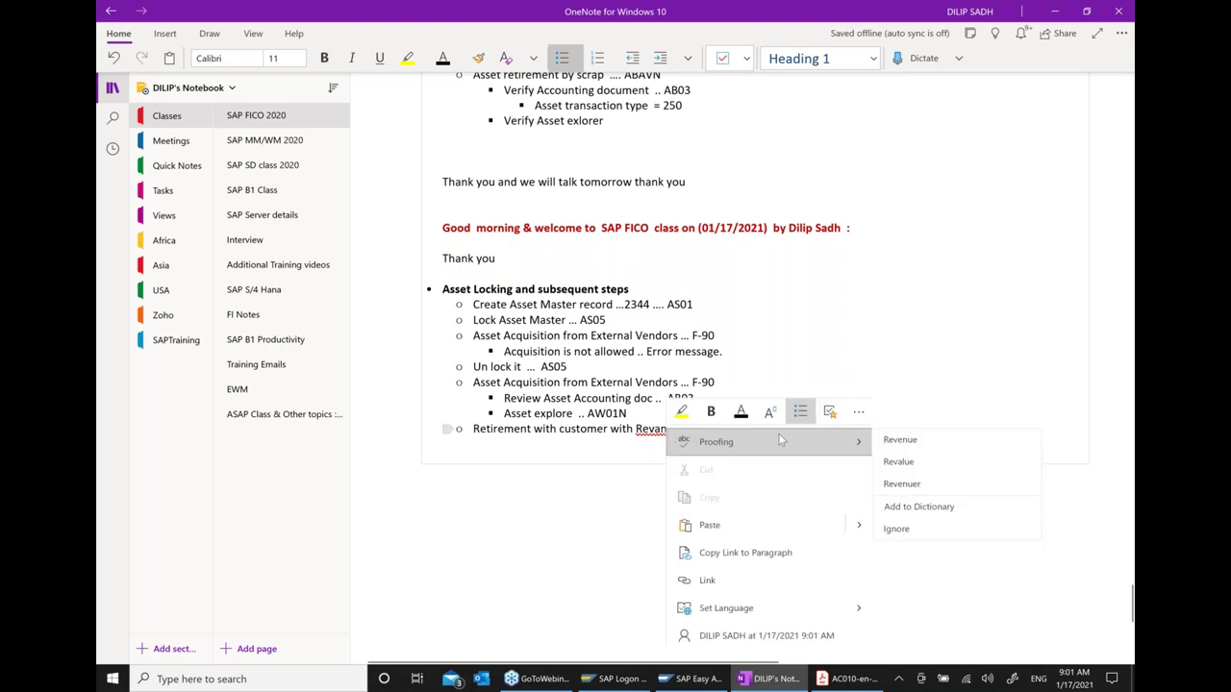
left_click(899, 441)
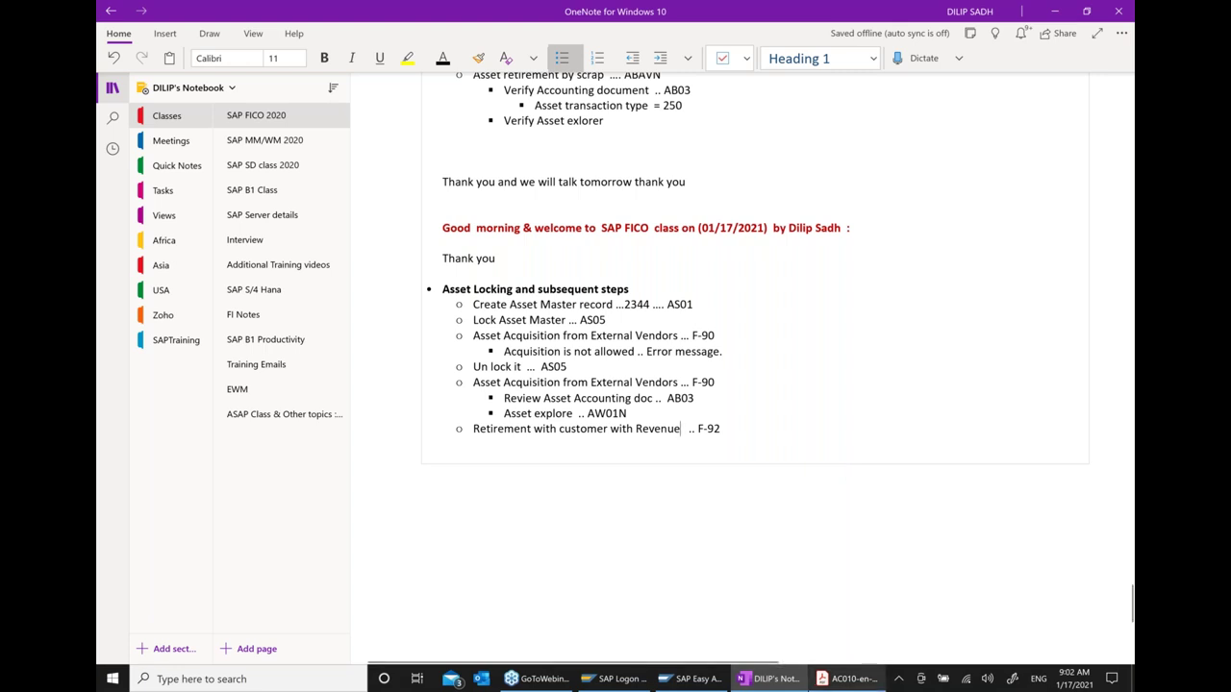
Start a new top-level bullet about reversing an asset document, separated by a blank line from the asset locking list
mouse_move(849, 681)
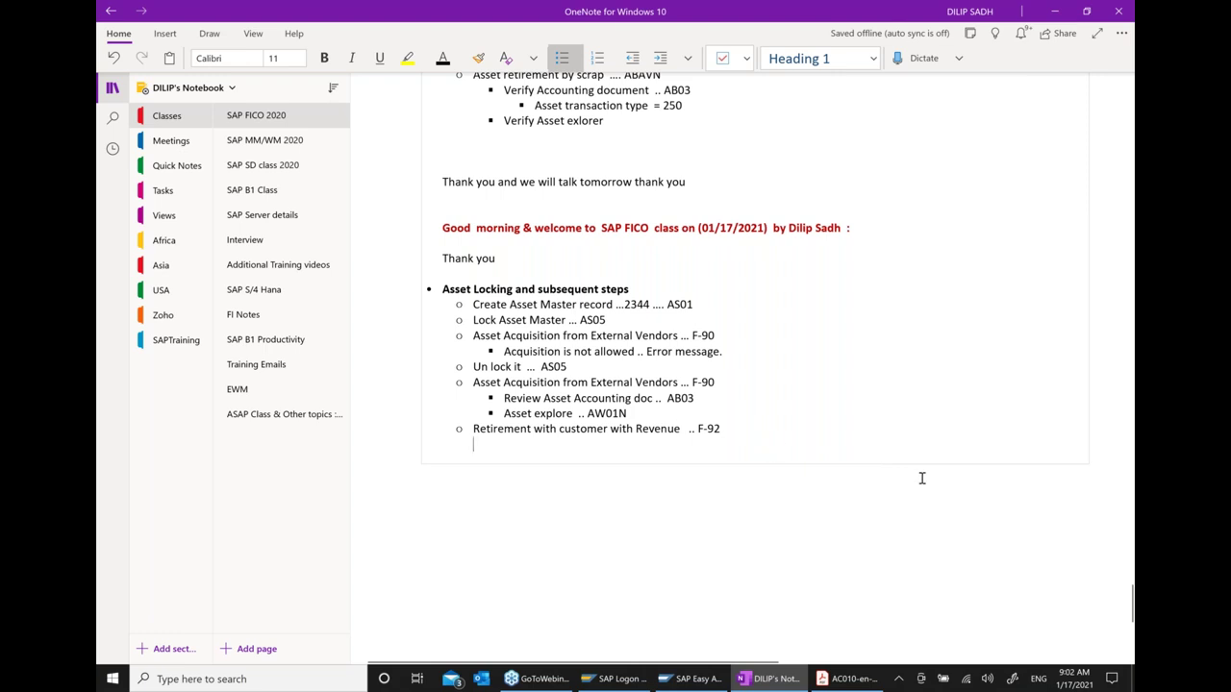
key("Return")
key("Return")
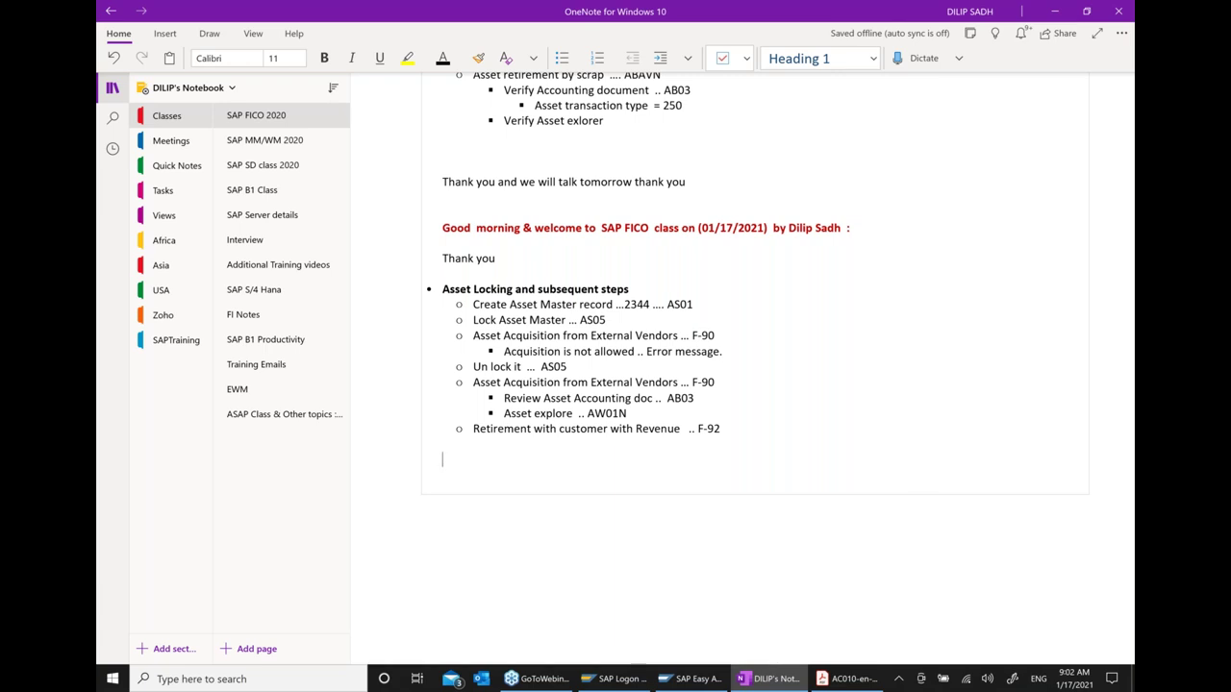
key("ctrl+period")
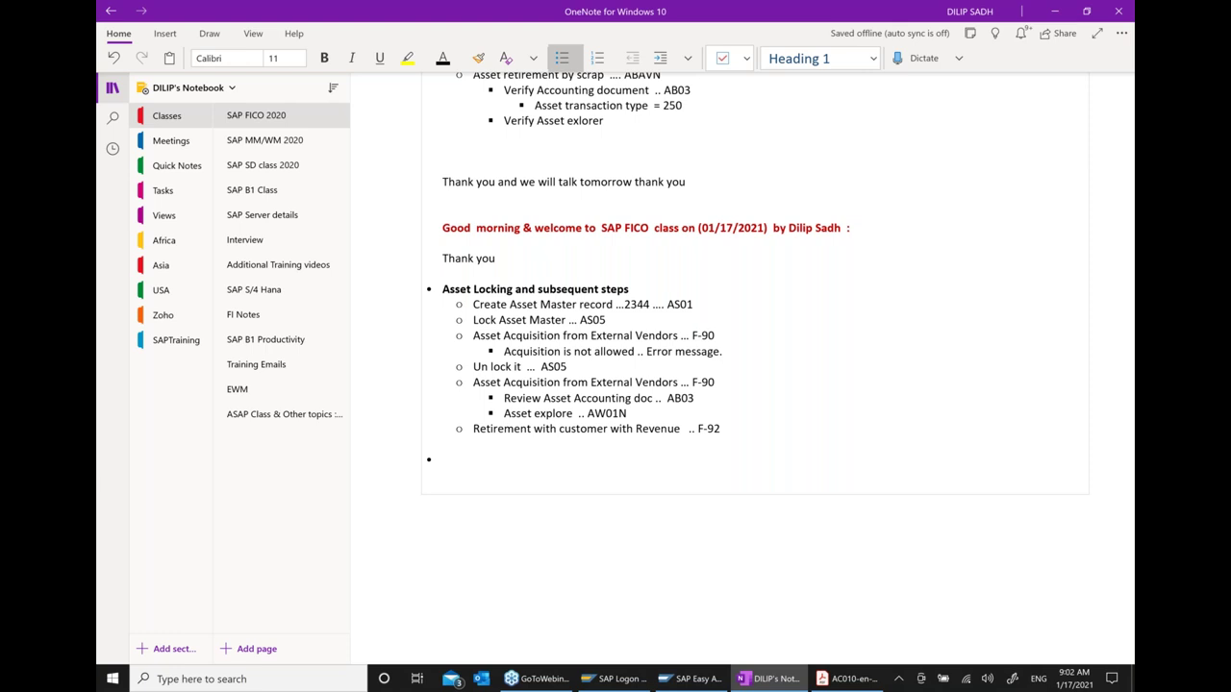
type("rEVERSING Asset do")
key("BackSpace")
type("cument")
key("BackSpace")
key("BackSpace")
key("BackSpace")
type("emt")
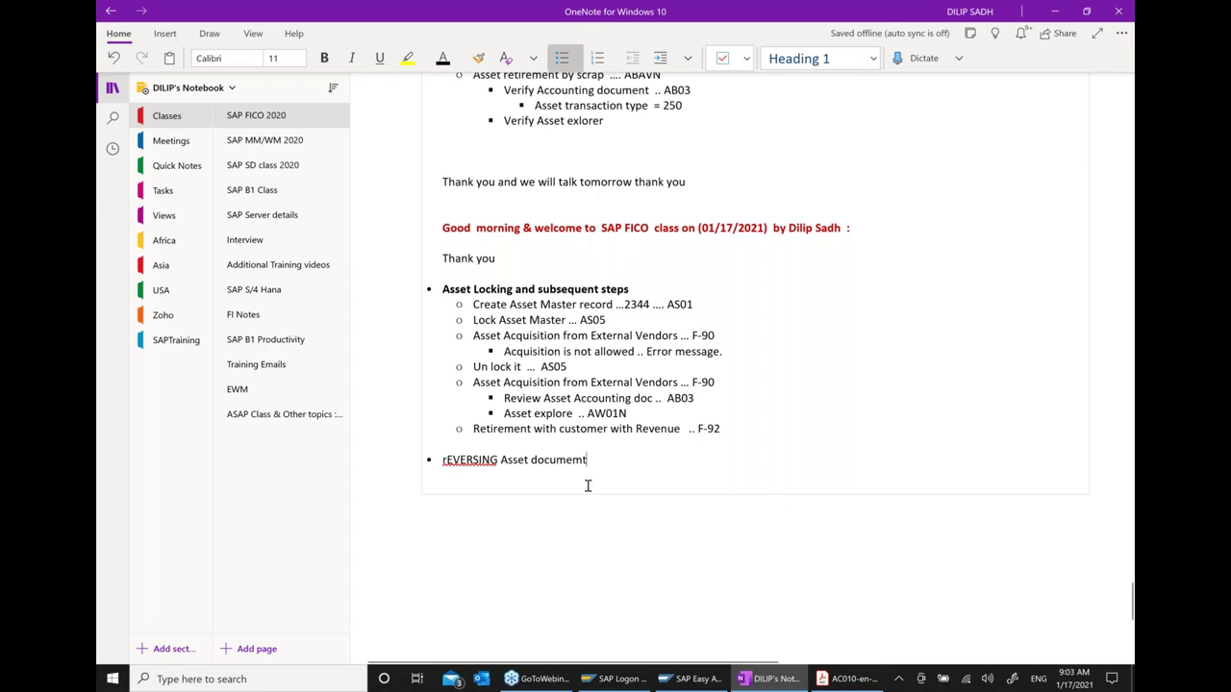
Correct the misspelled words in the new top-level bullet to read "reversing Asset document"
right_click(500, 461)
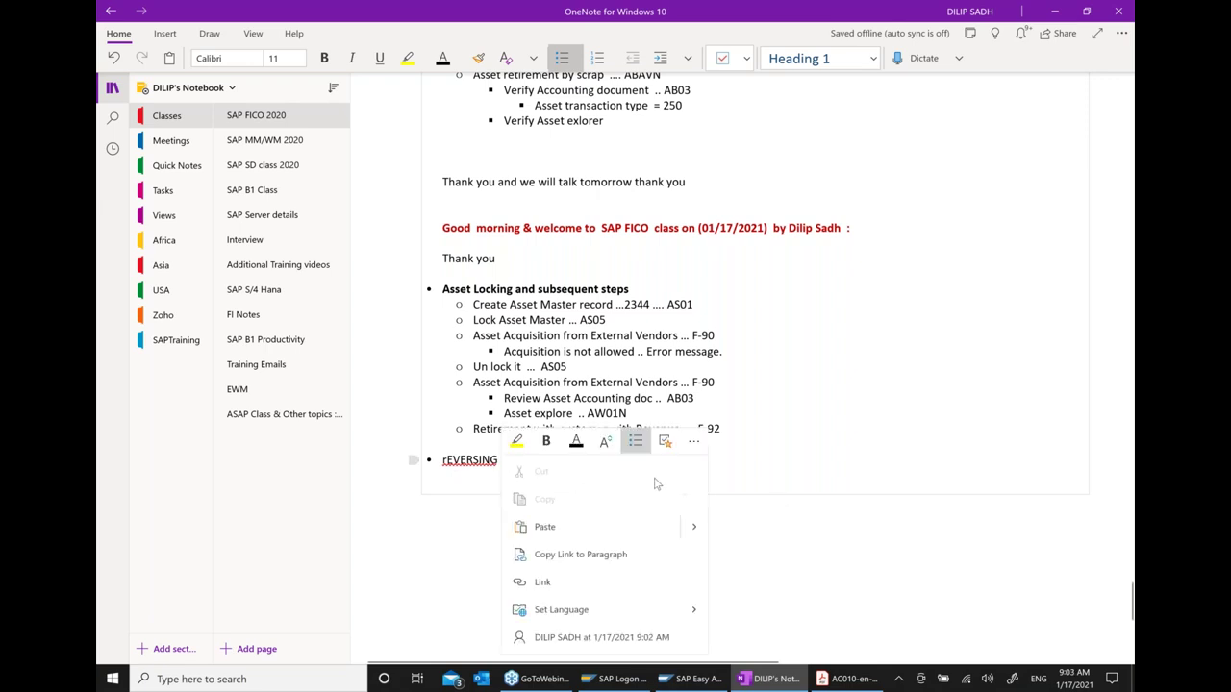
left_click(468, 459)
right_click(468, 459)
mouse_move(577, 216)
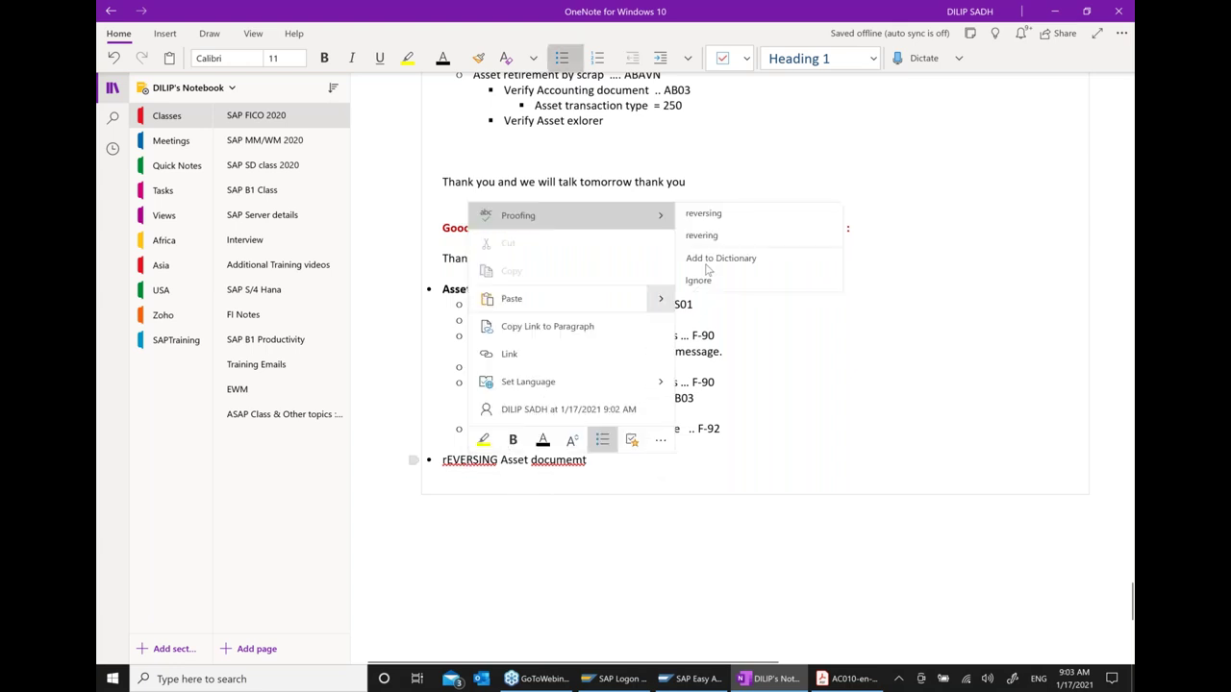
left_click(703, 214)
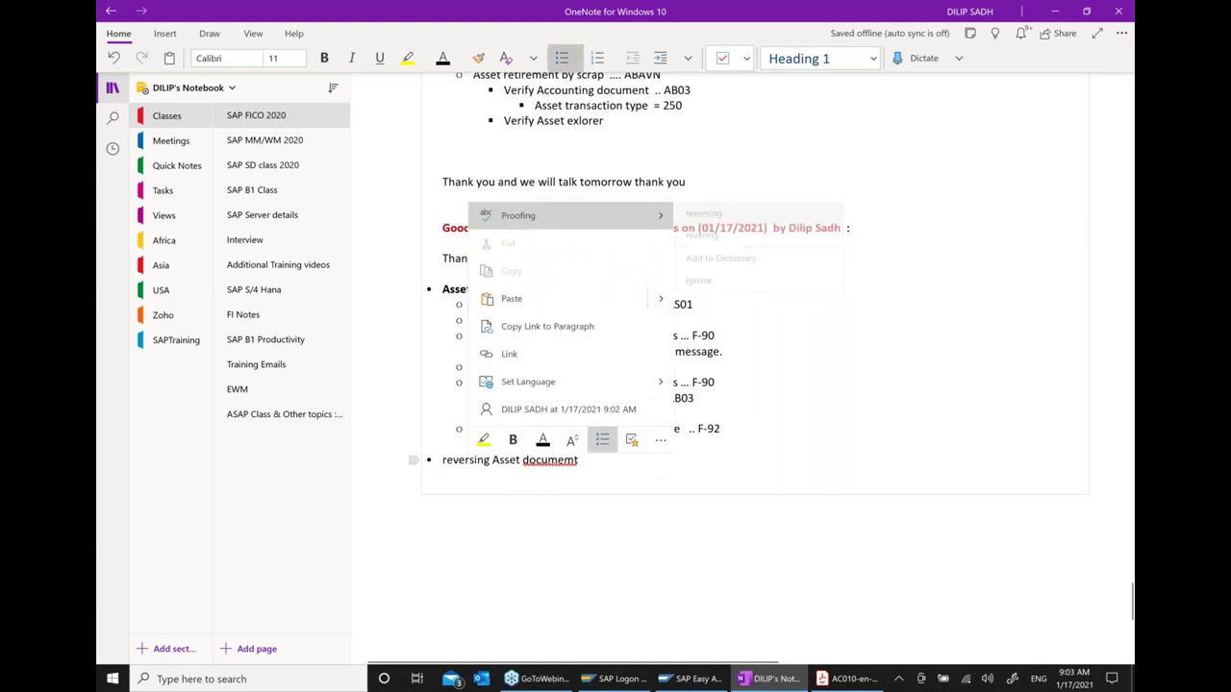
right_click(550, 459)
mouse_move(741, 214)
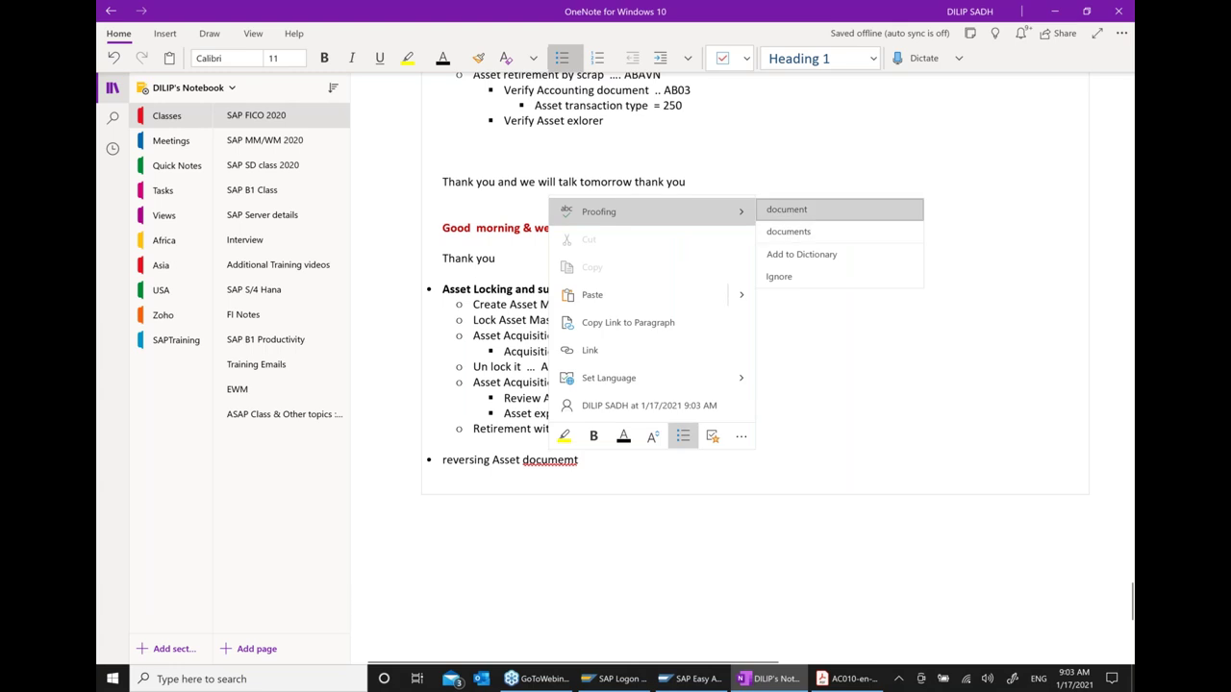
left_click(786, 210)
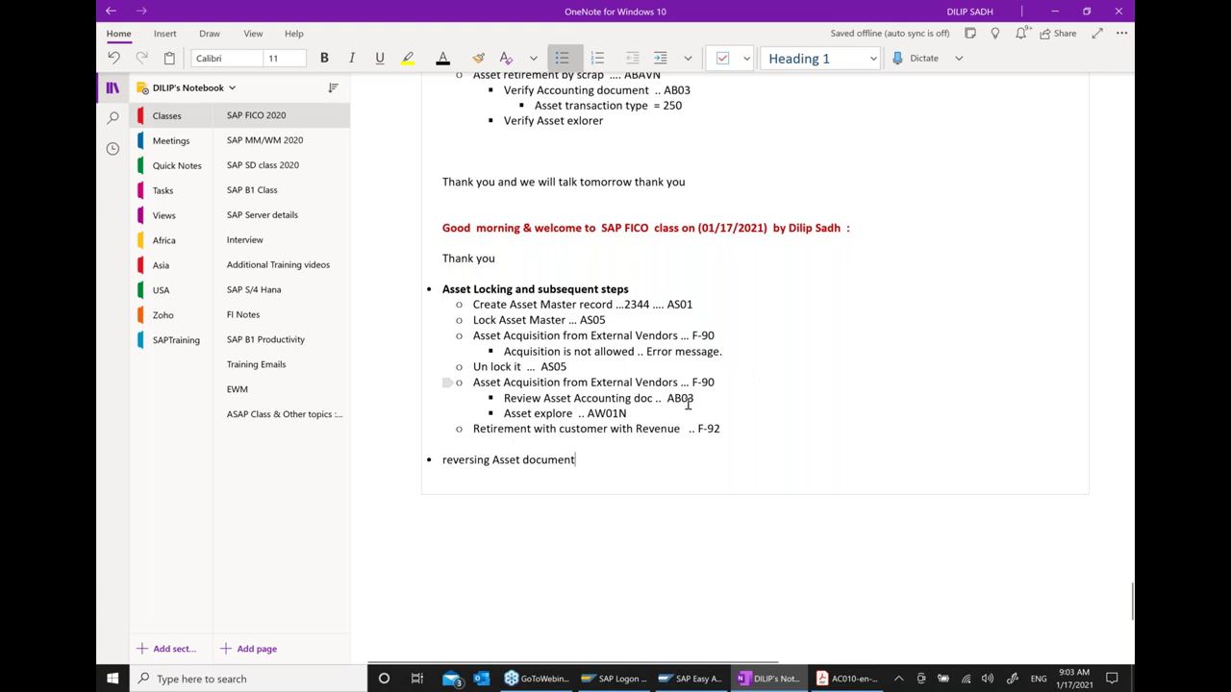
Add the indented bullet "Creating Asset Master ... AS01" under the reversing Asset document heading
scroll(674, 439, "down", 2)
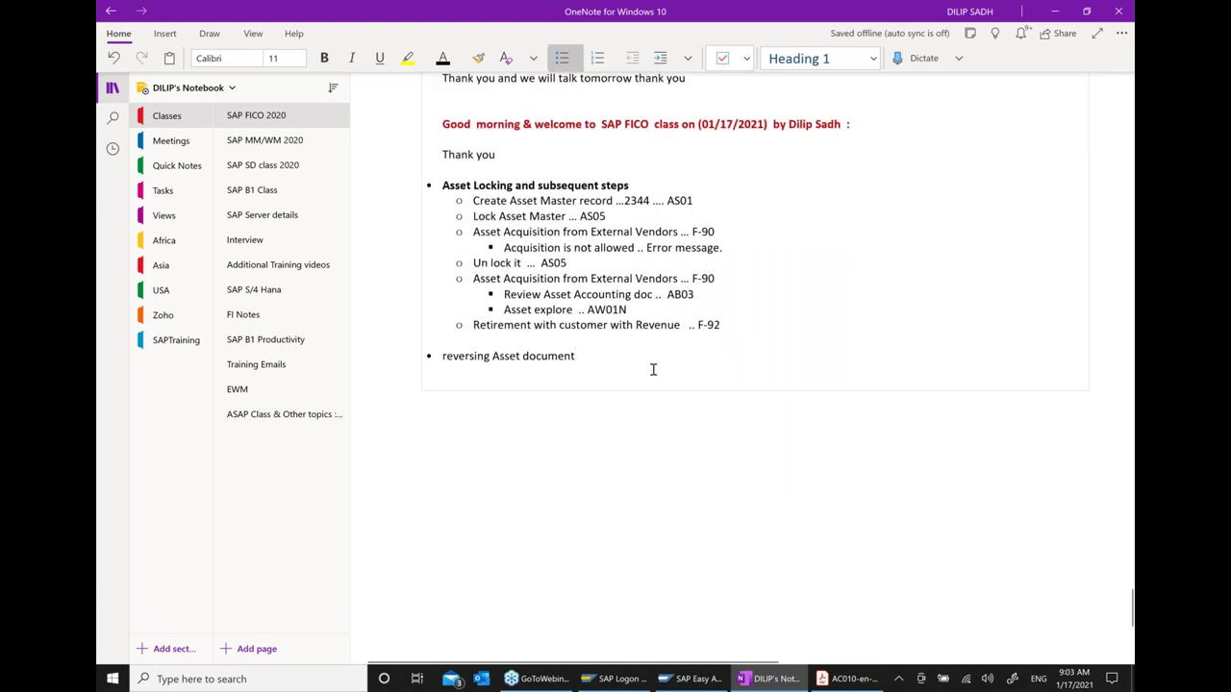
key("Return")
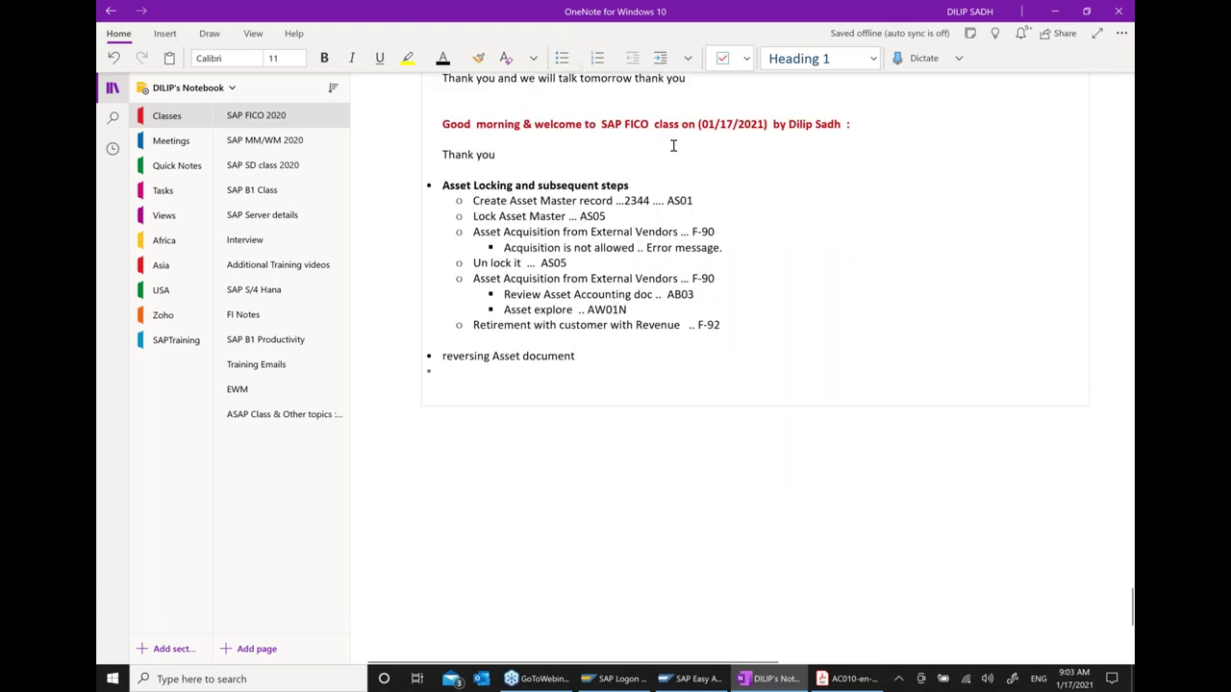
left_click(664, 60)
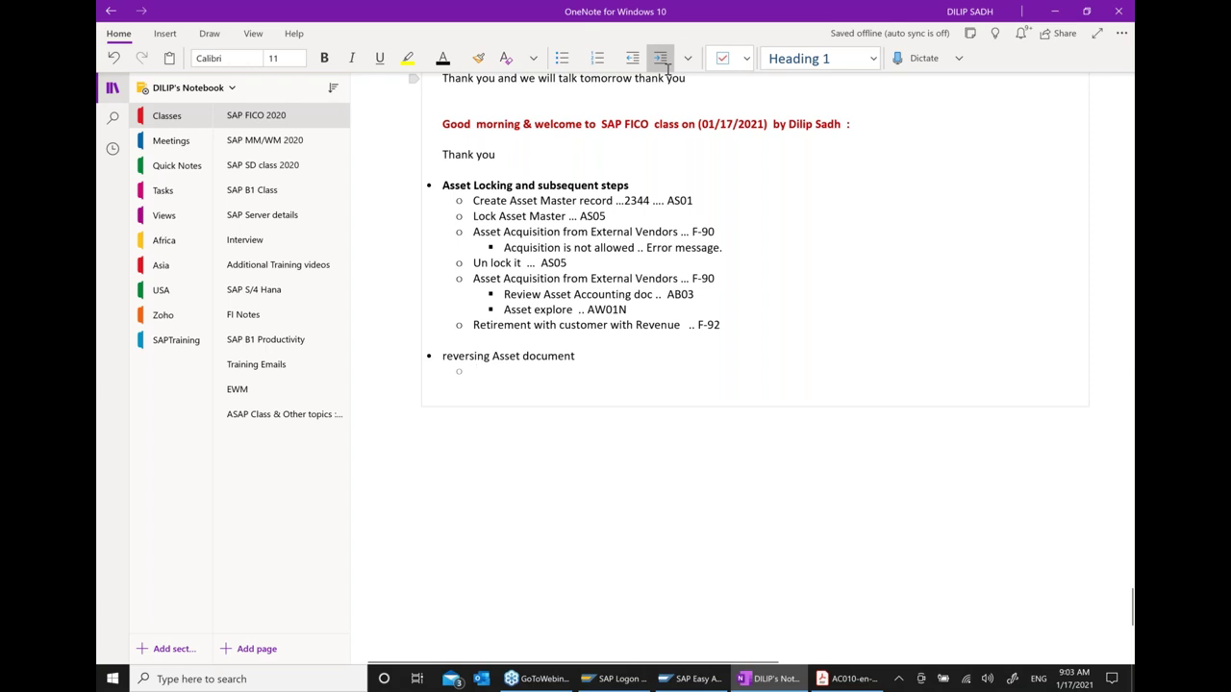
type("Creating Asset ")
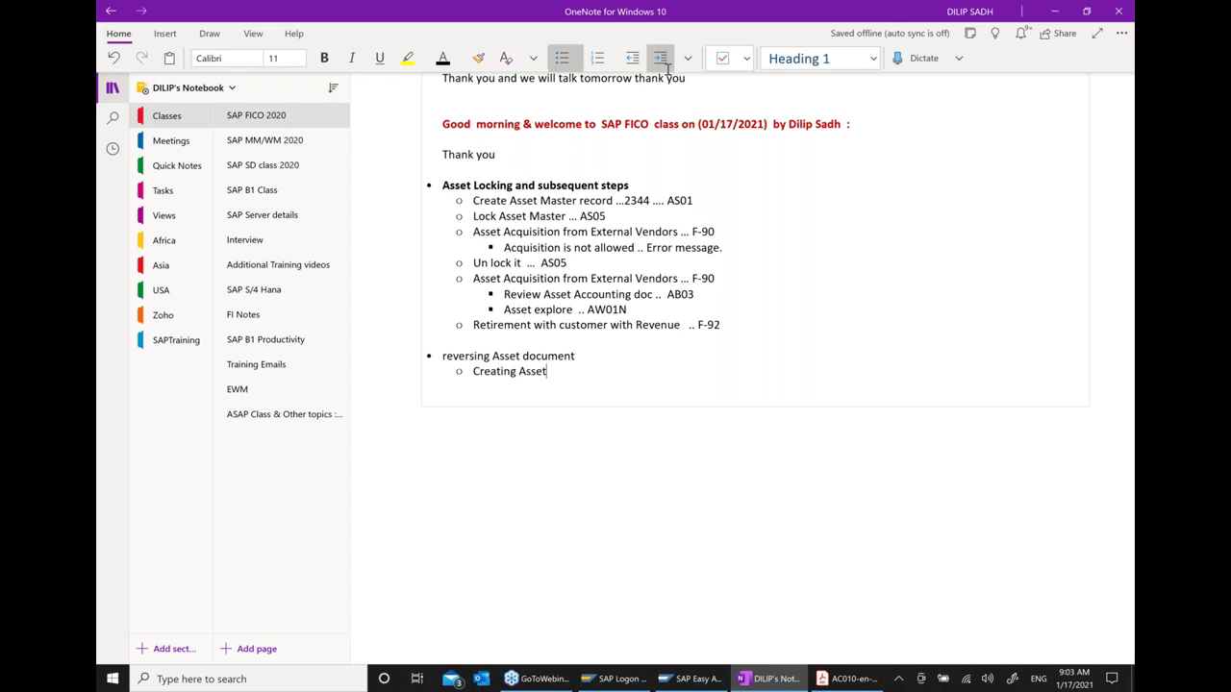
type("Master  ... AS01")
key("Return")
Add the bullet "Asset Acquisition from External Vendors... F-90" below the asset master creation line
type("Asset A")
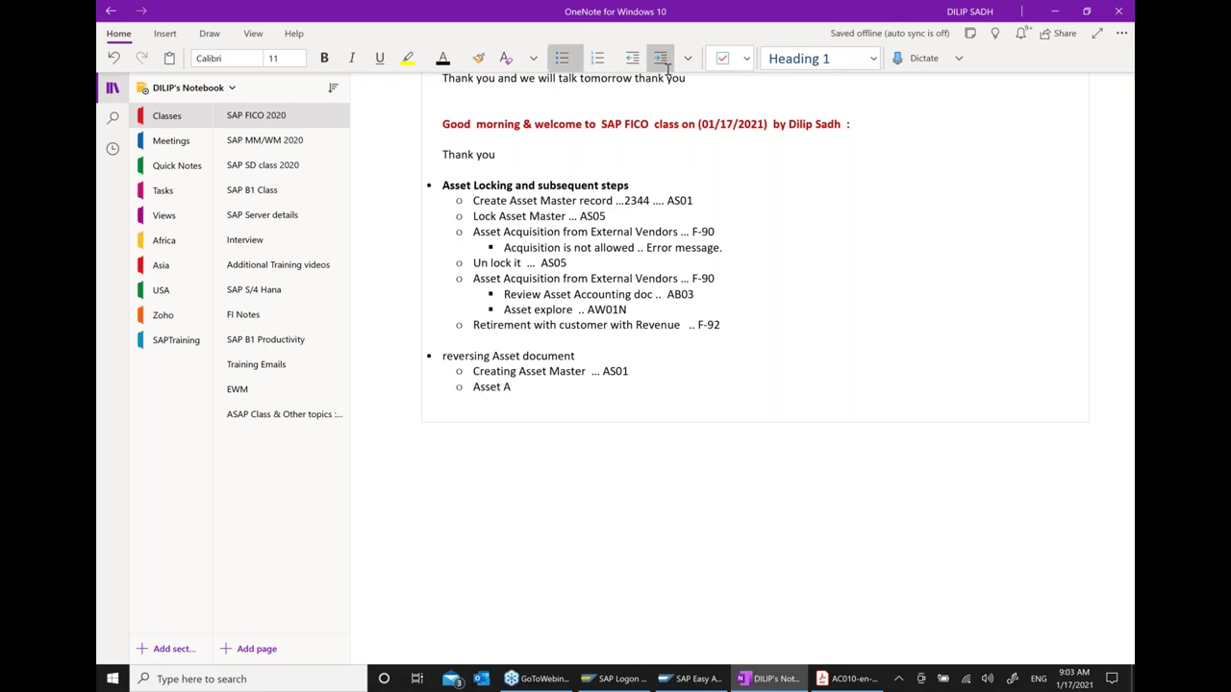
type("cquisition from External")
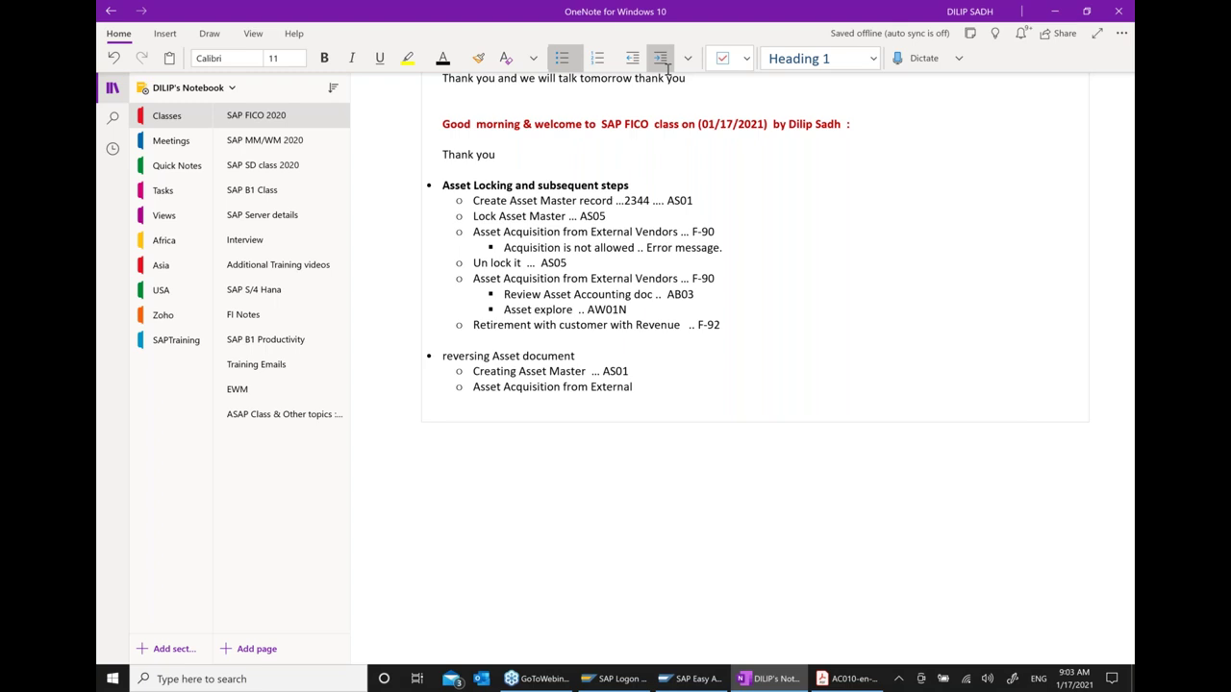
type(" v")
key("BackSpace")
type("Vend")
type("ors... F-90")
key("Return")
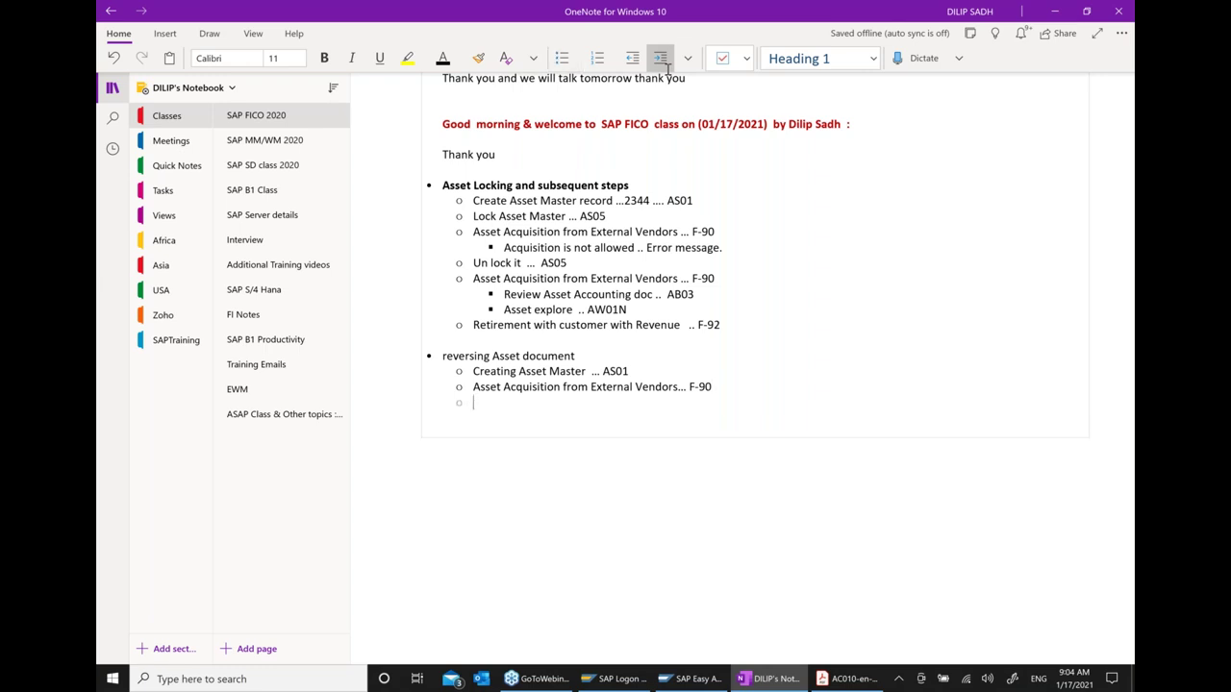
Add the bullet "Reverse Asset document ... AB08" below the external vendor acquisition line
type("Reverse")
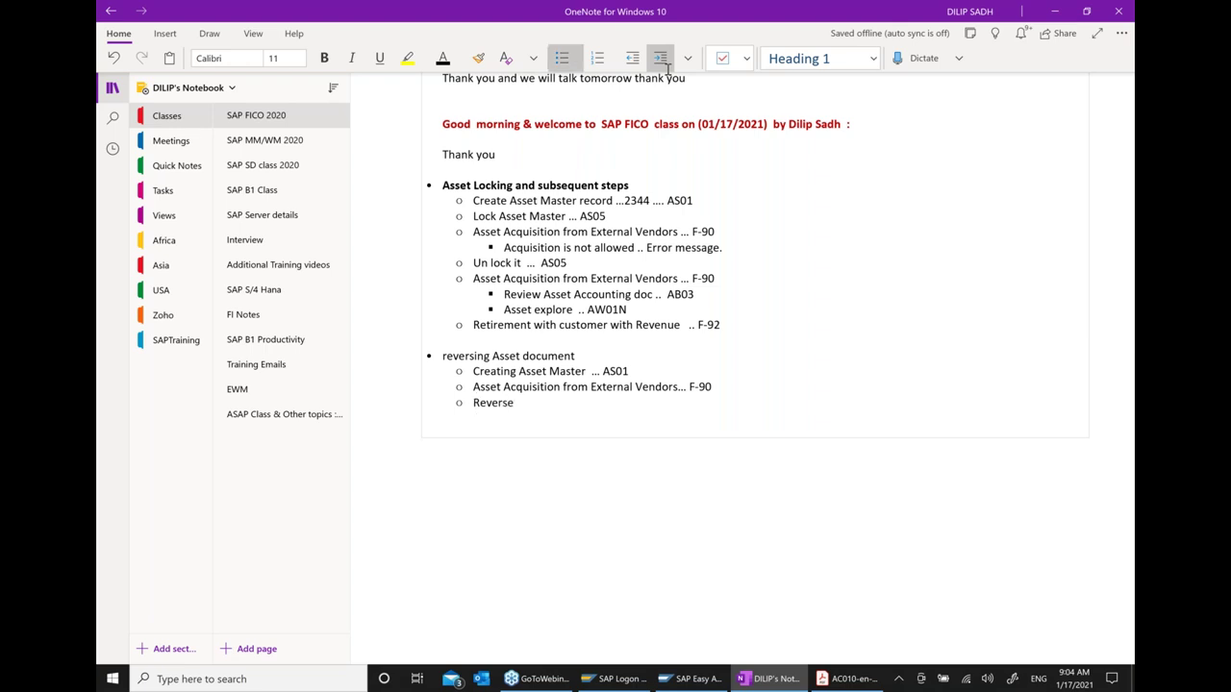
type("  Asset document  ... AB08")
key("Return")
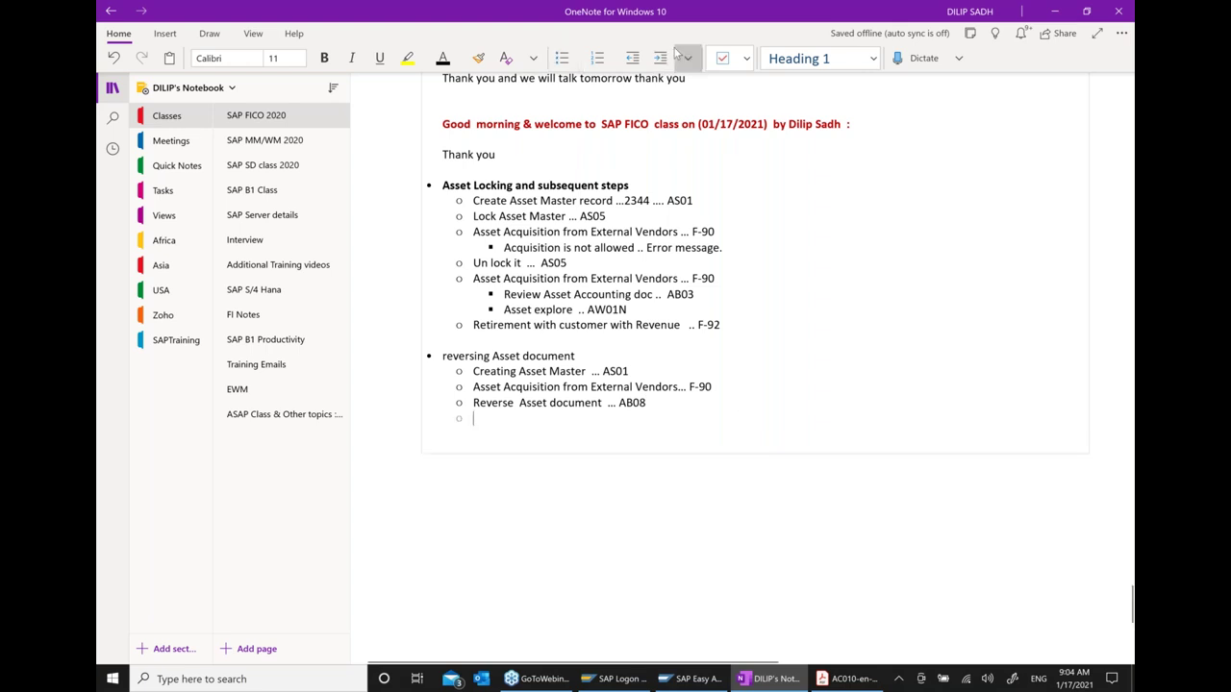
Add a further indented bullet "Verify Asset Accounting document ... AB03" beneath the AB08 reversal line
left_click(662, 58)
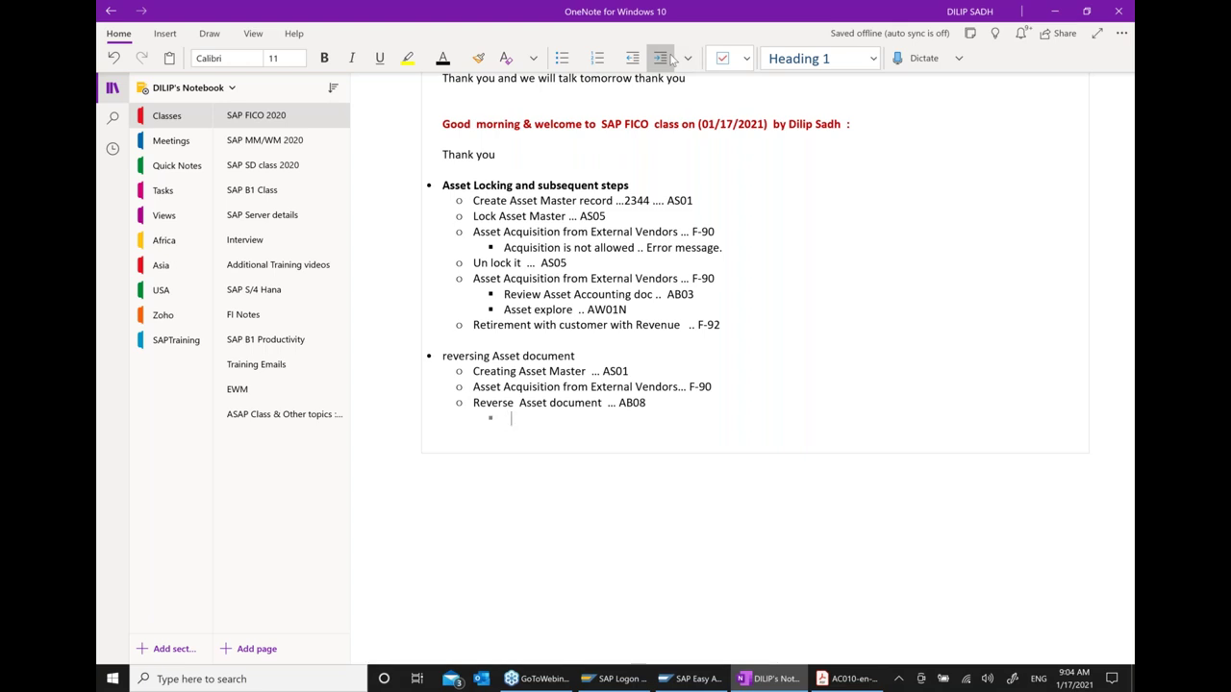
type("Verify ")
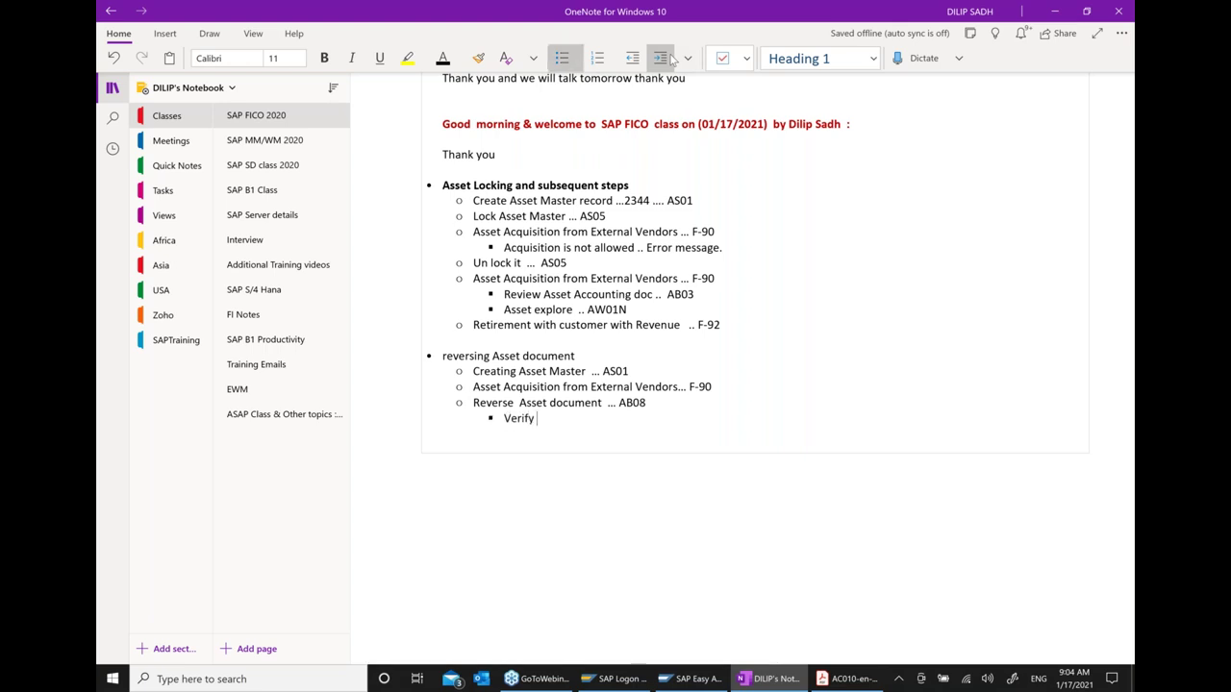
type("Asset Accounting do")
key("BackSpace")
type("cument")
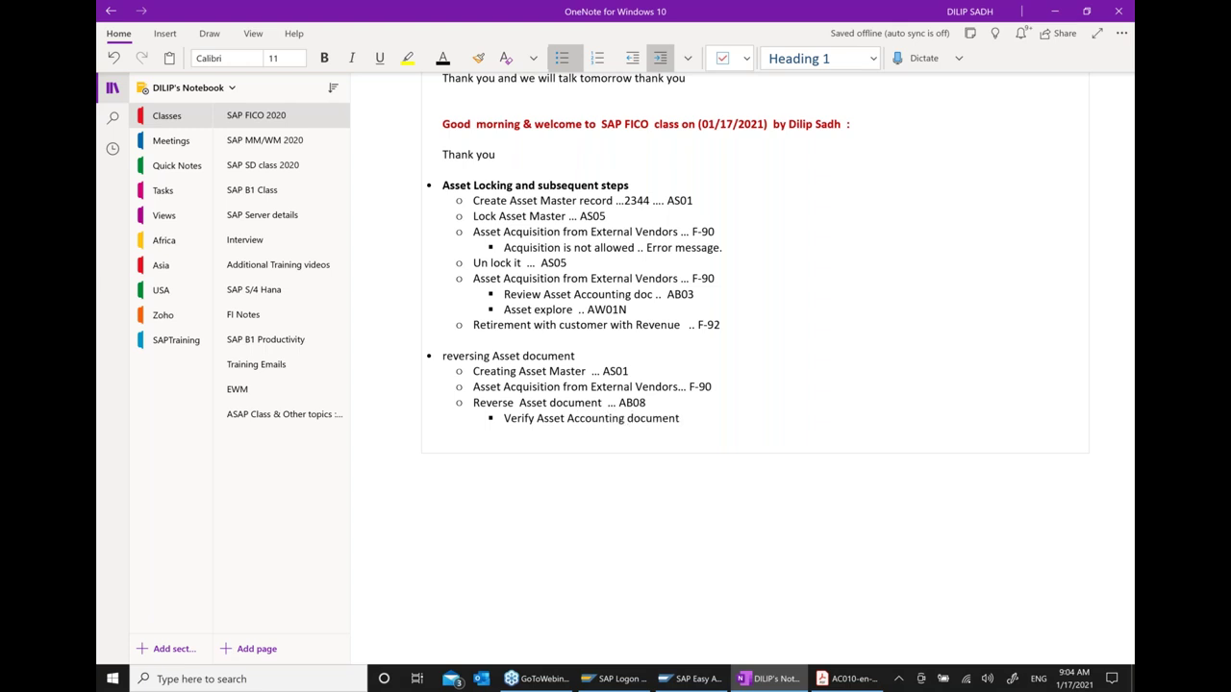
type("  ... AB03")
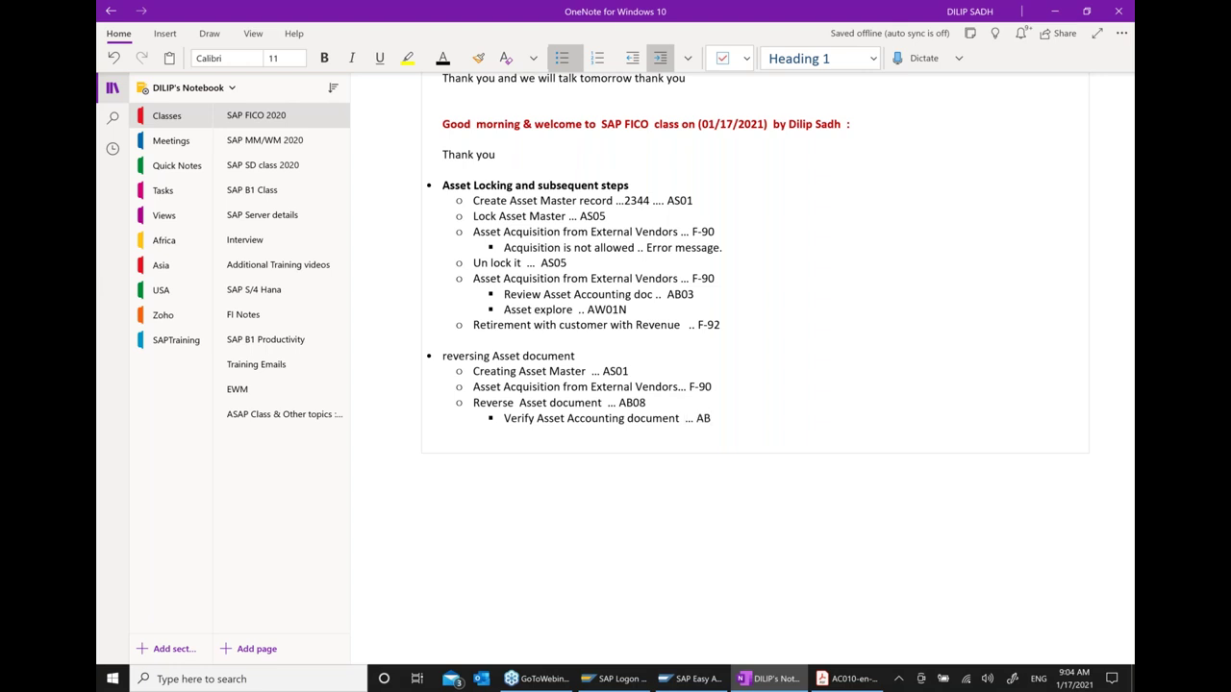
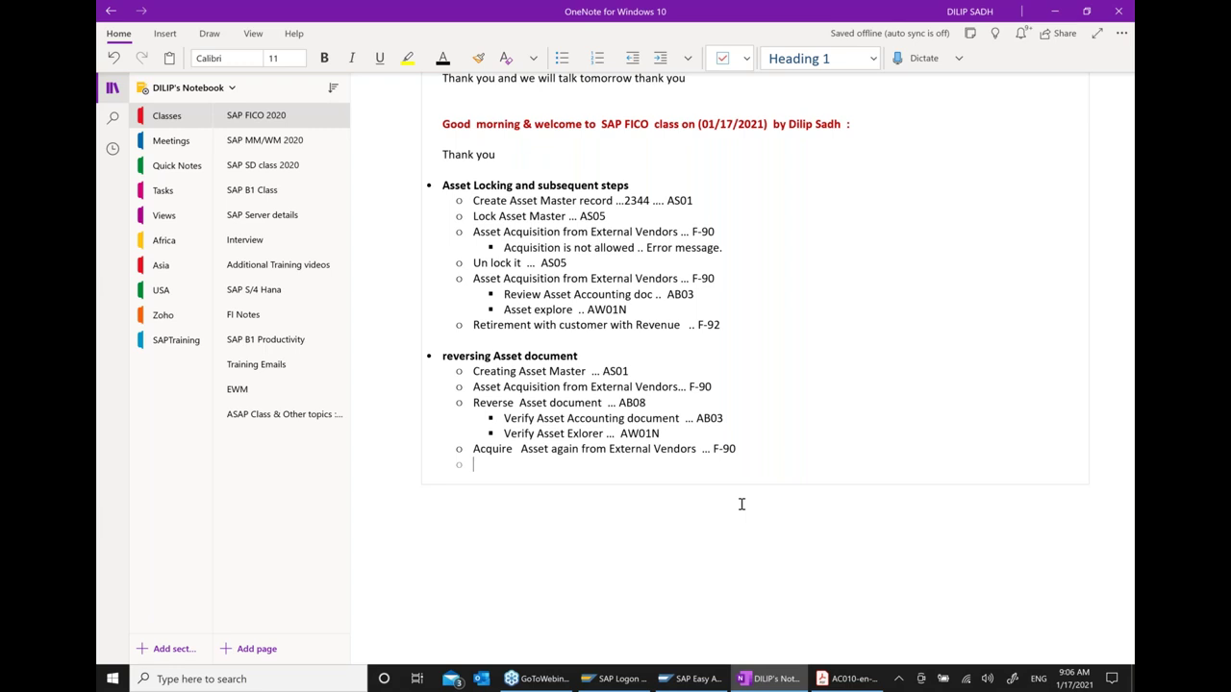
mouse_move(535, 679)
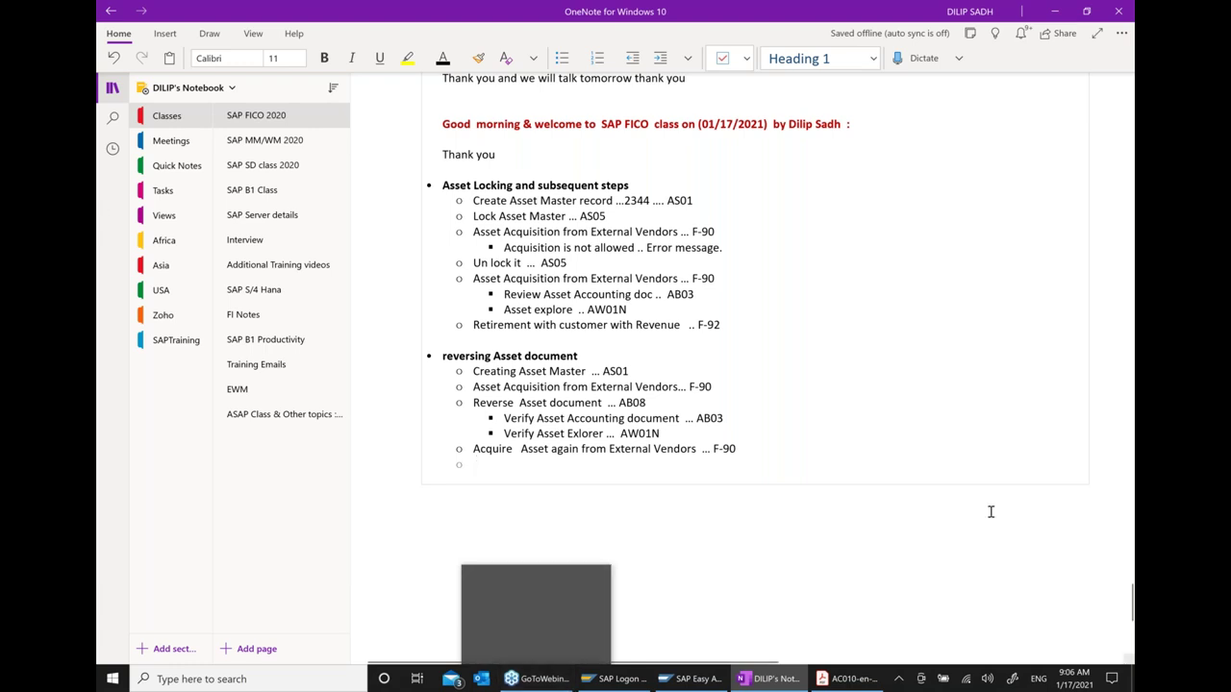
left_click(794, 518)
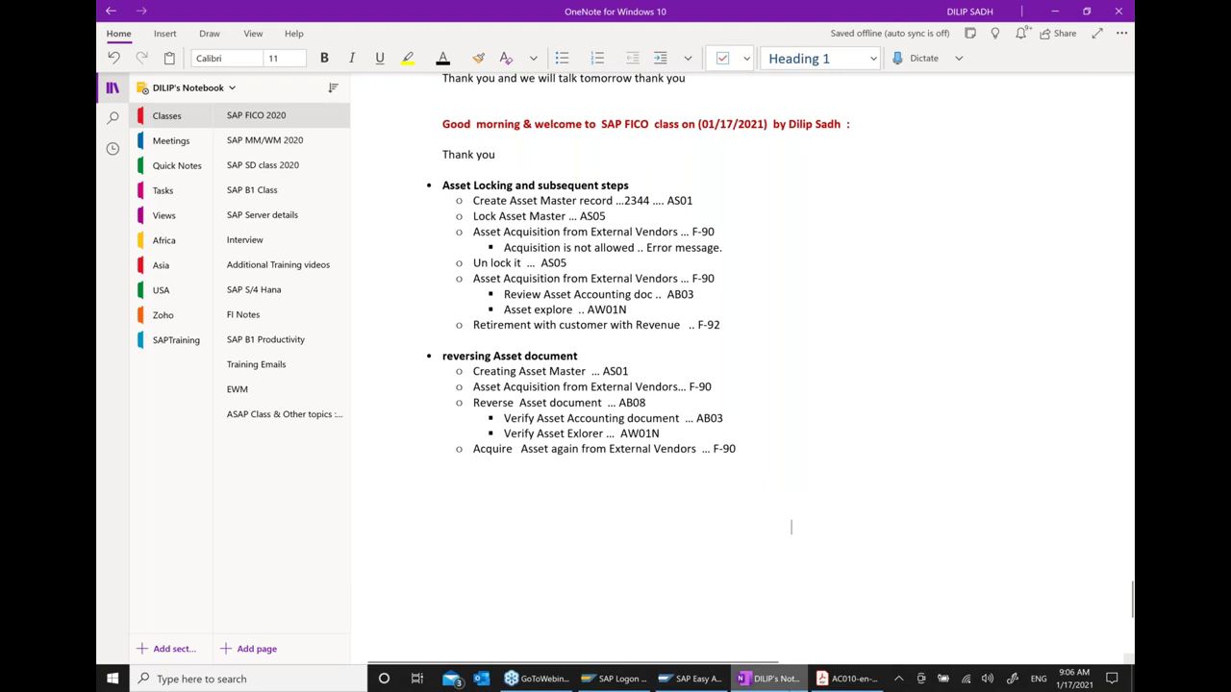
Switch to SAP and start creating an asset (AS01) of class 2000 in company code PVH1 with reference to asset 2343
left_click(717, 683)
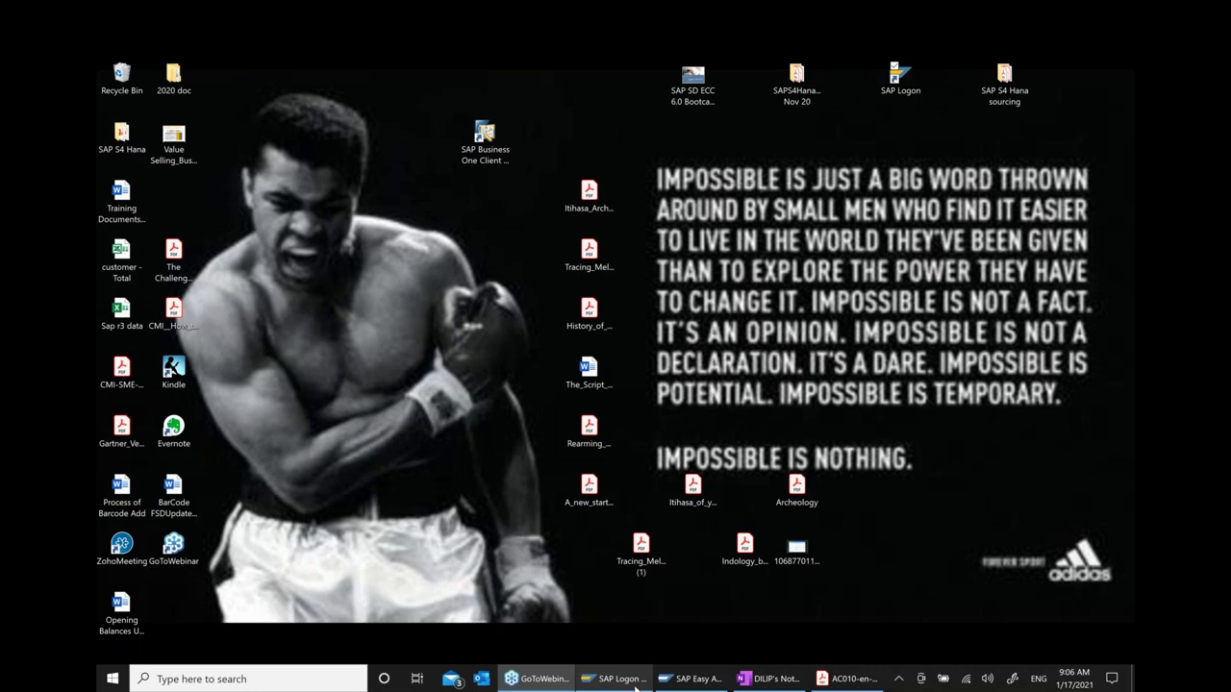
left_click(634, 683)
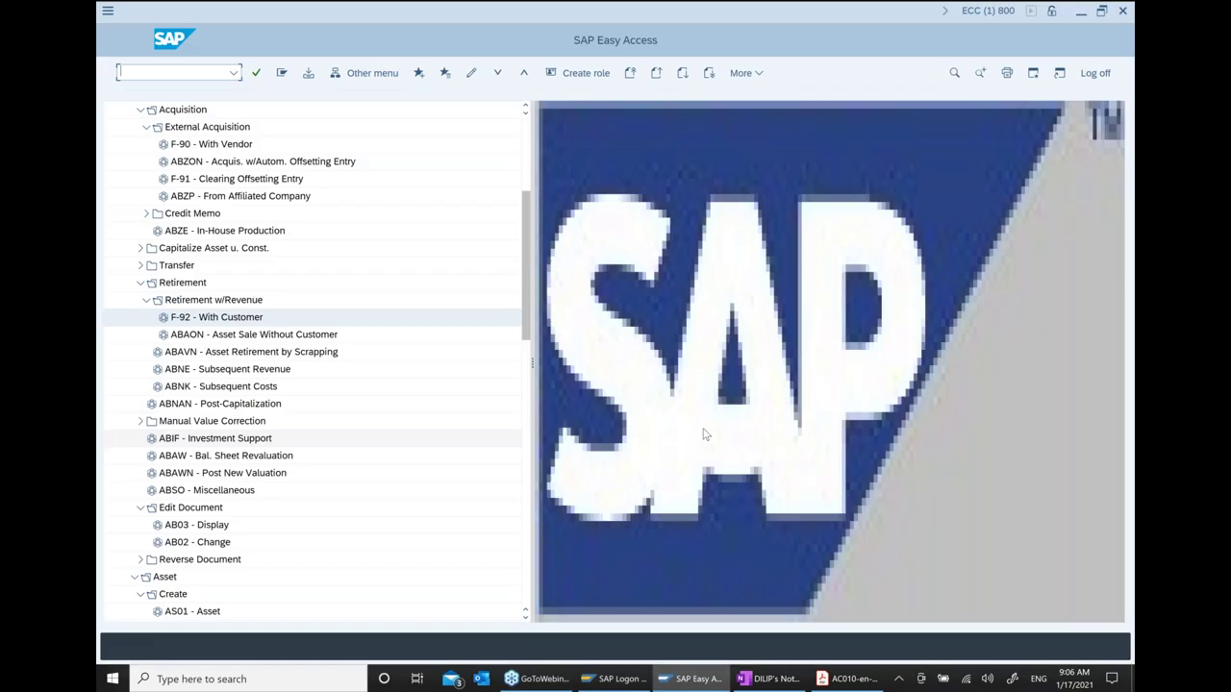
scroll(388, 413, "up", 1)
scroll(388, 413, "down", 2)
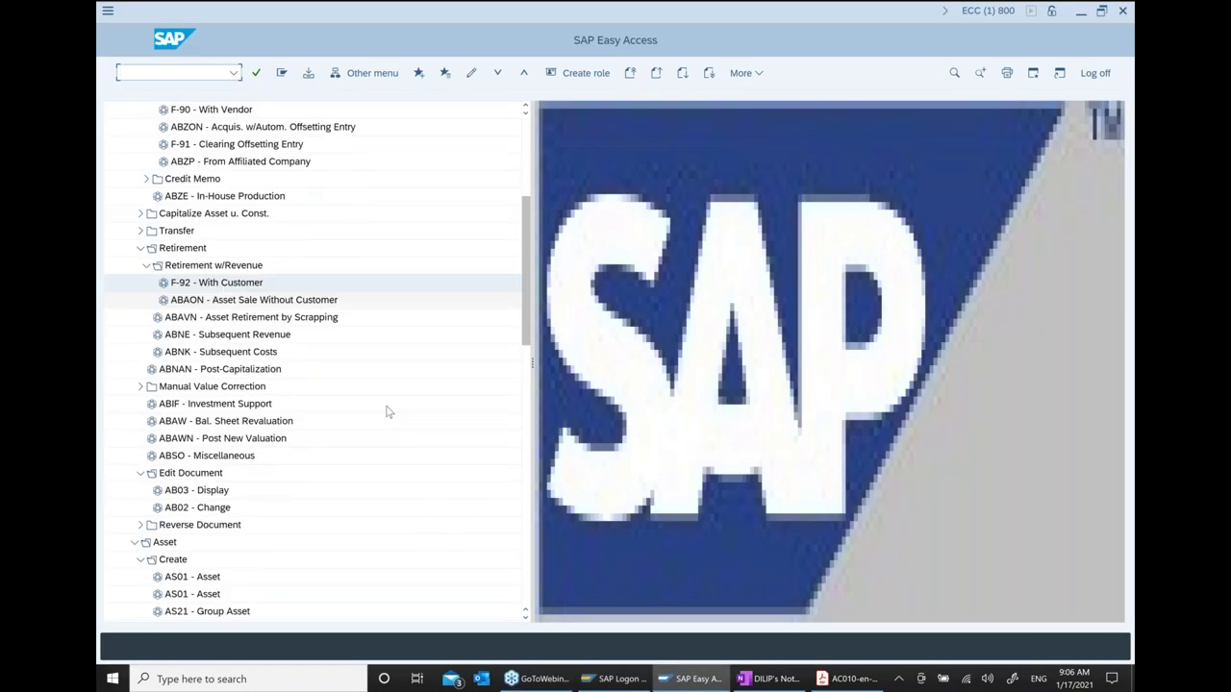
scroll(387, 413, "down", 3)
left_click(212, 458)
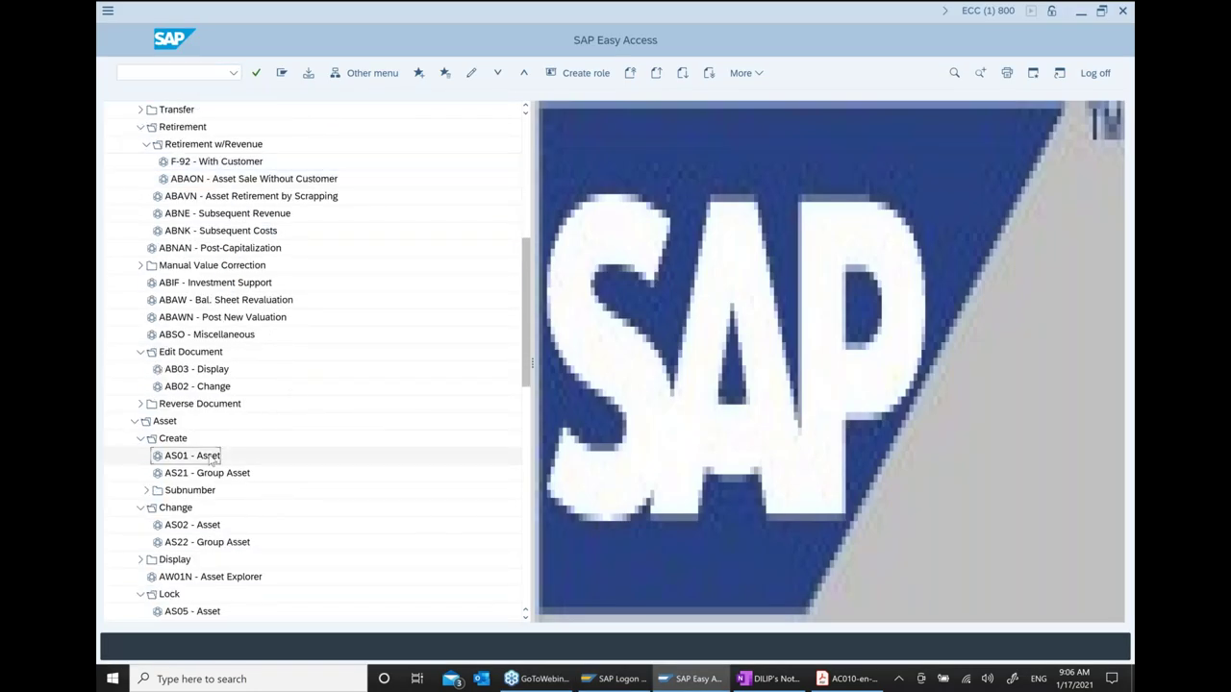
double_click(211, 458)
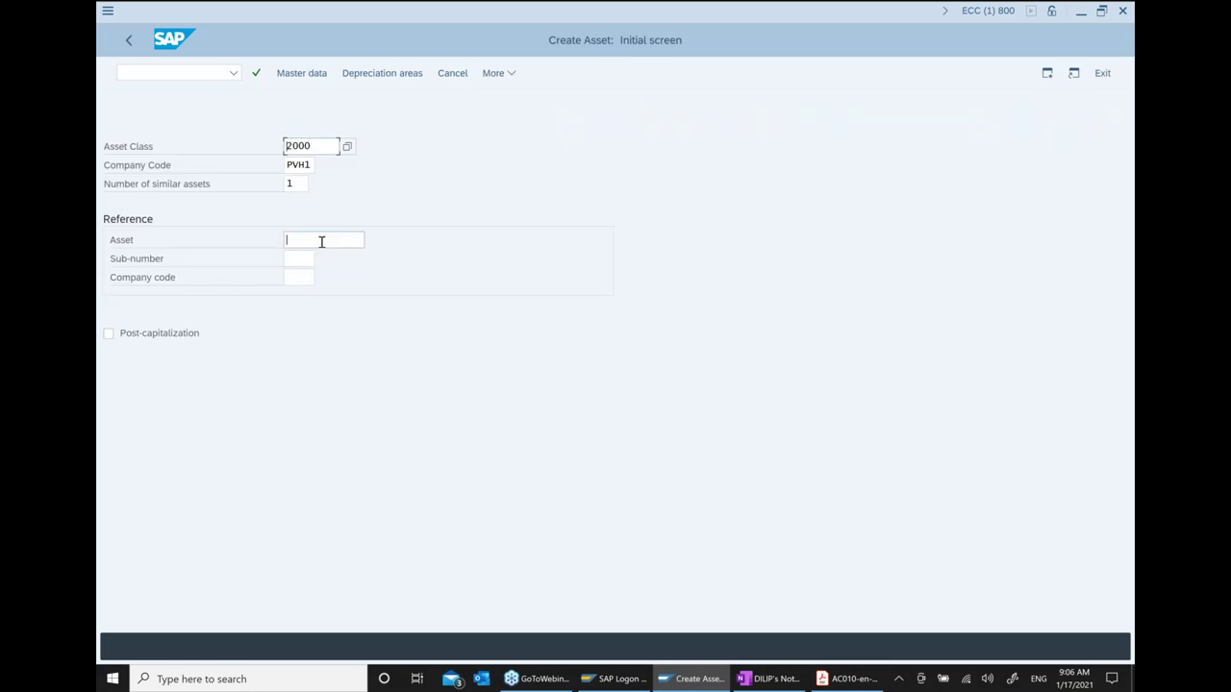
type("2343")
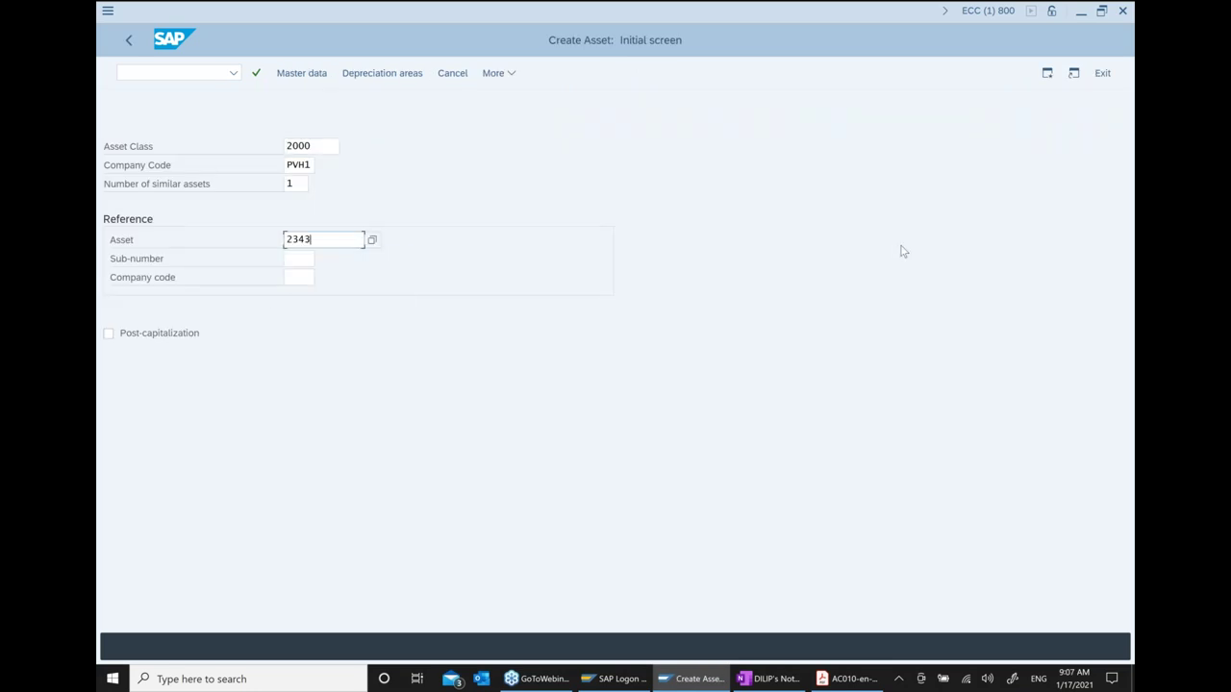
key("Return")
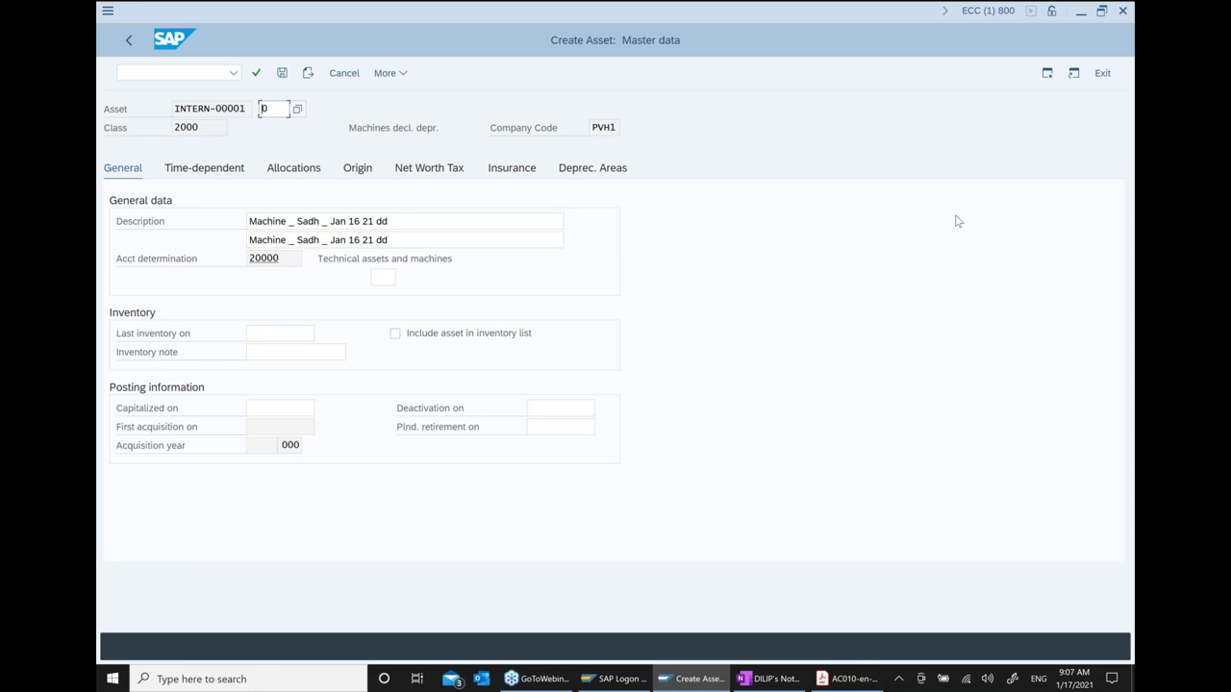
Set the new asset's first description line to the machine text dated Jan 17 21 with the suffix AA
left_click(448, 220)
left_click_drag(448, 221, 133, 227)
key("BackSpace")
key("Down")
key("Return")
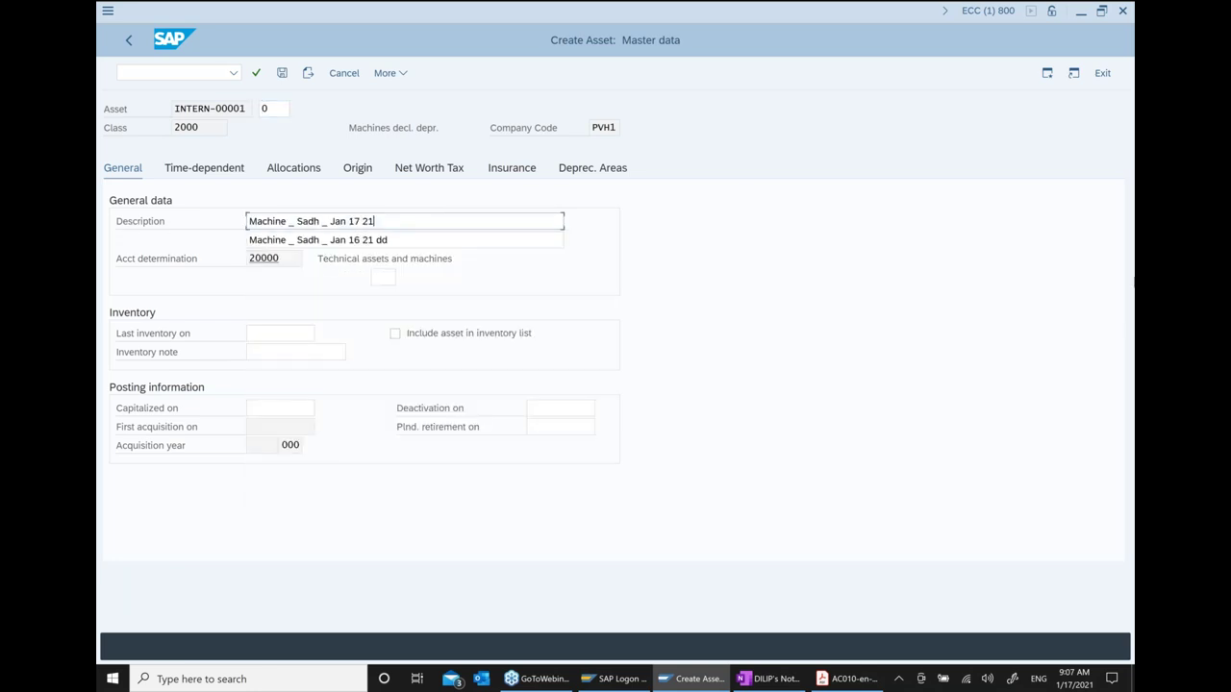
type("AA")
Replace the second description line with the same Jan 17 21 AA machine text and save the asset
left_click_drag(416, 240, 200, 241)
key("BackSpace")
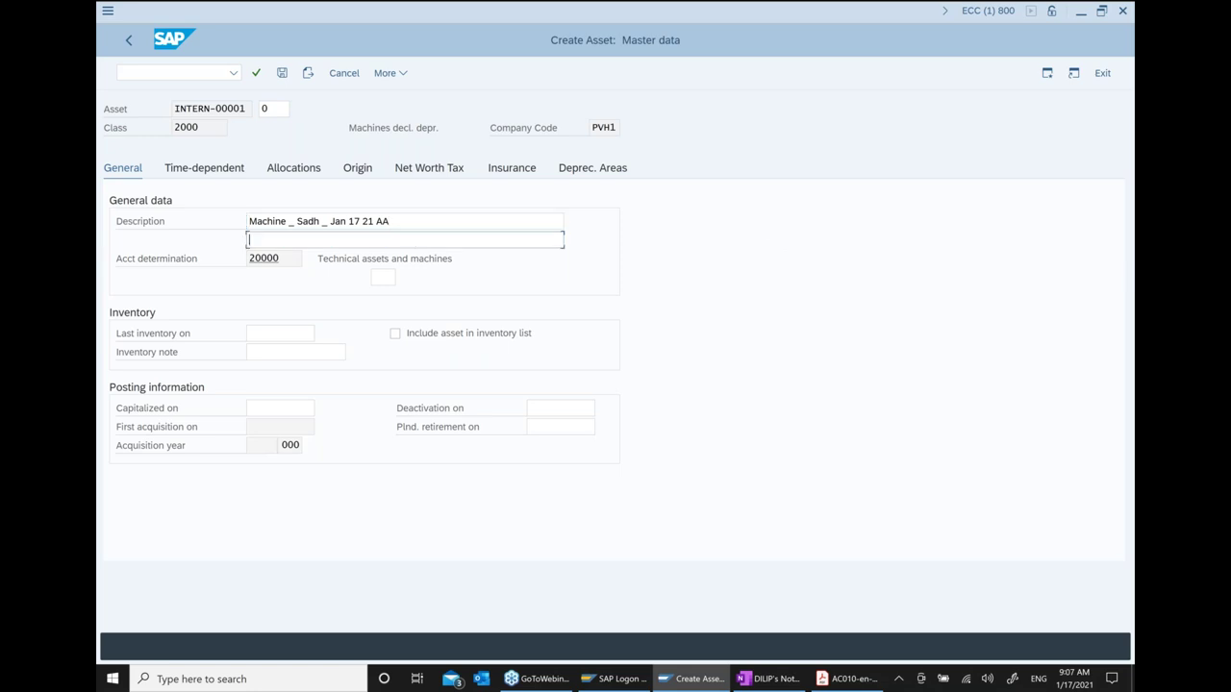
key("Down")
key("Return")
type("AA")
left_click(285, 81)
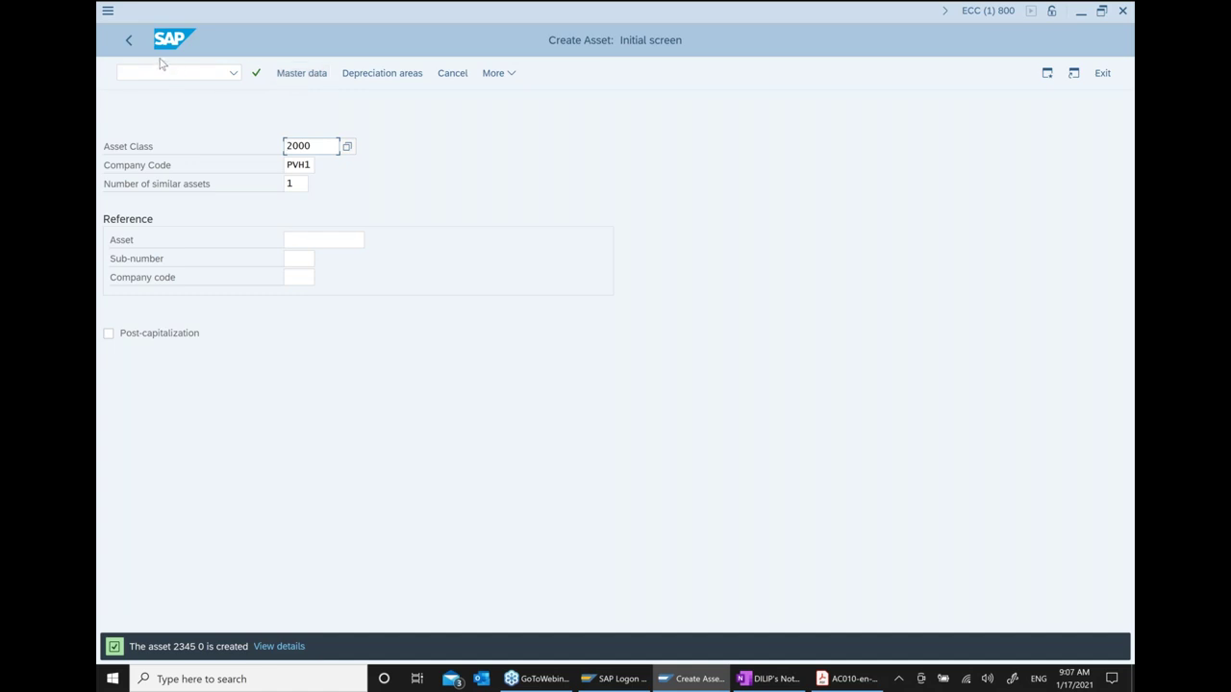
Look up the new asset's number in AS02 and append "...2345" to the Creating Asset Master line in OneNote
left_click(129, 42)
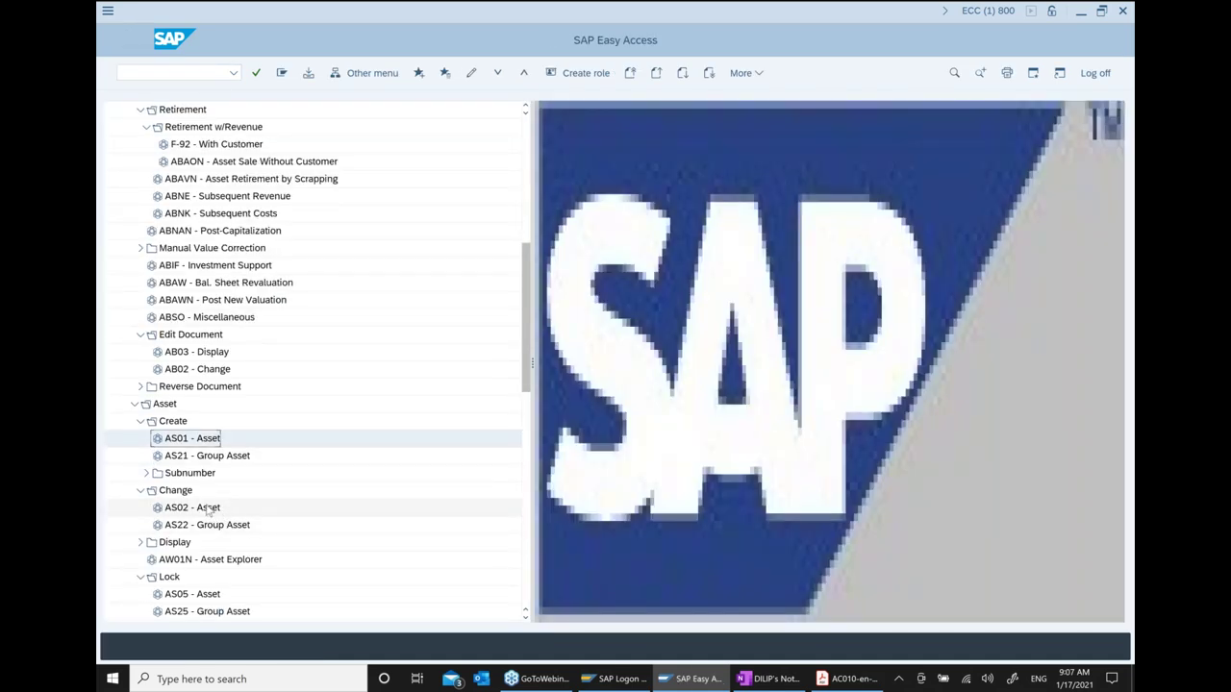
double_click(208, 508)
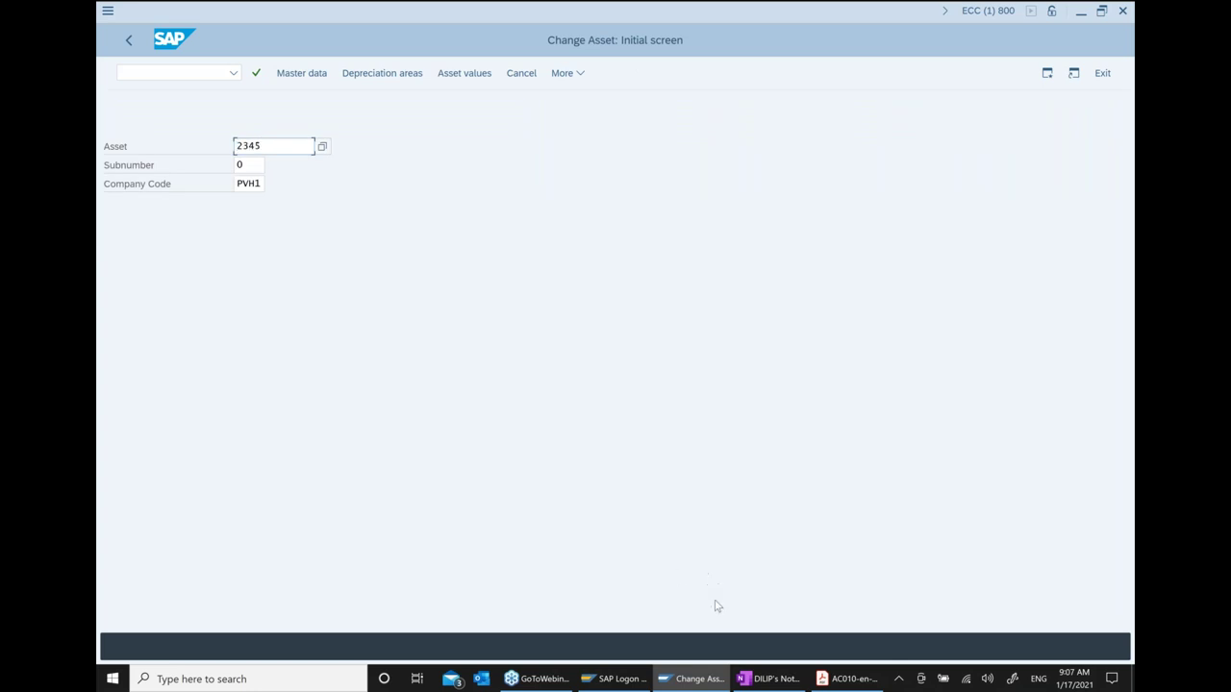
left_click(767, 678)
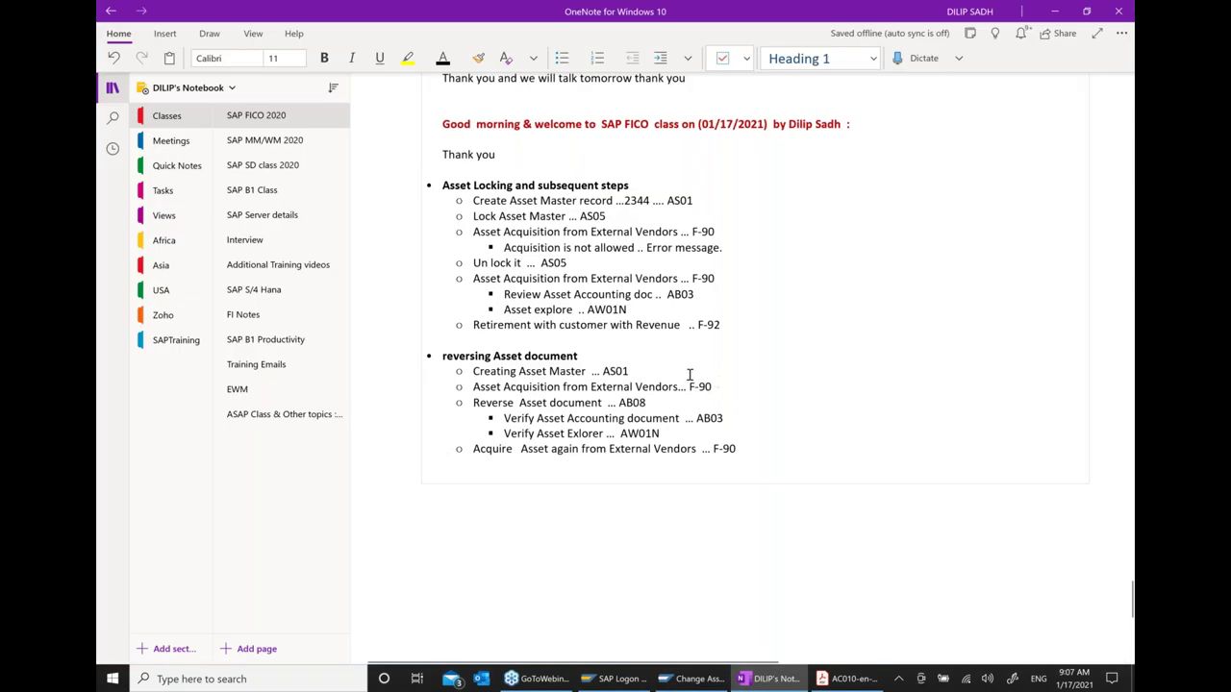
left_click(690, 367)
type("...2345")
type("2345")
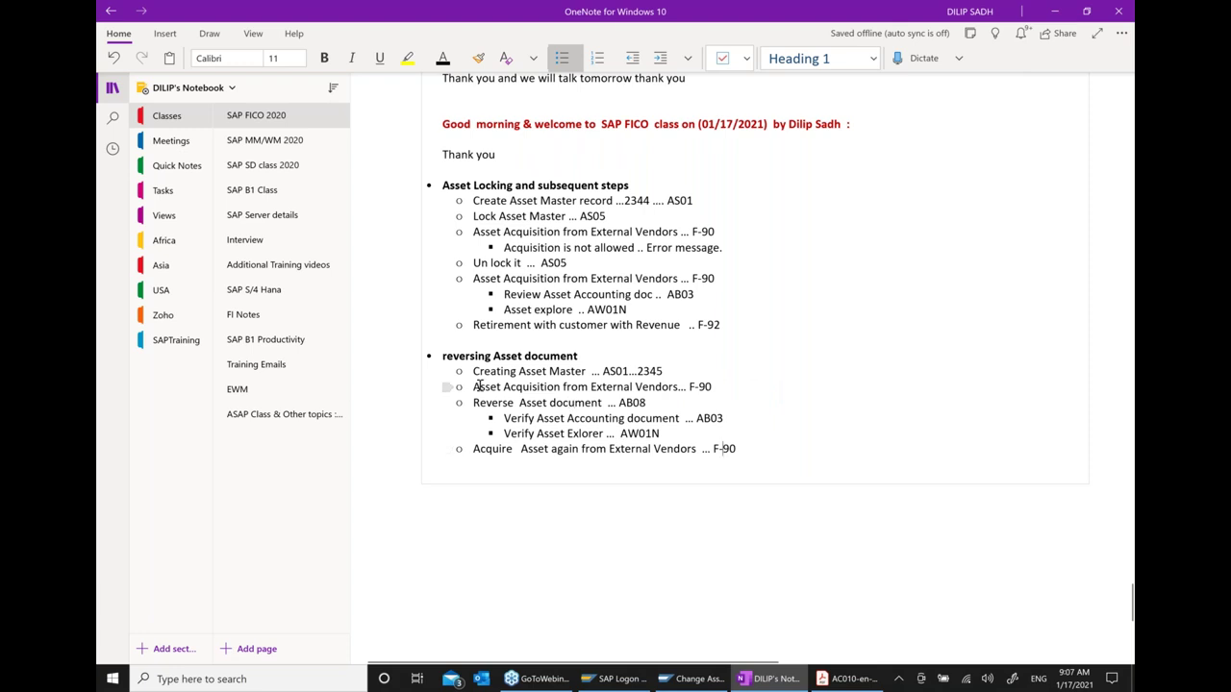
Return to SAP, start an asset acquisition with vendor (F-90) and set the document date to 01/17/2021
left_click_drag(473, 388, 737, 387)
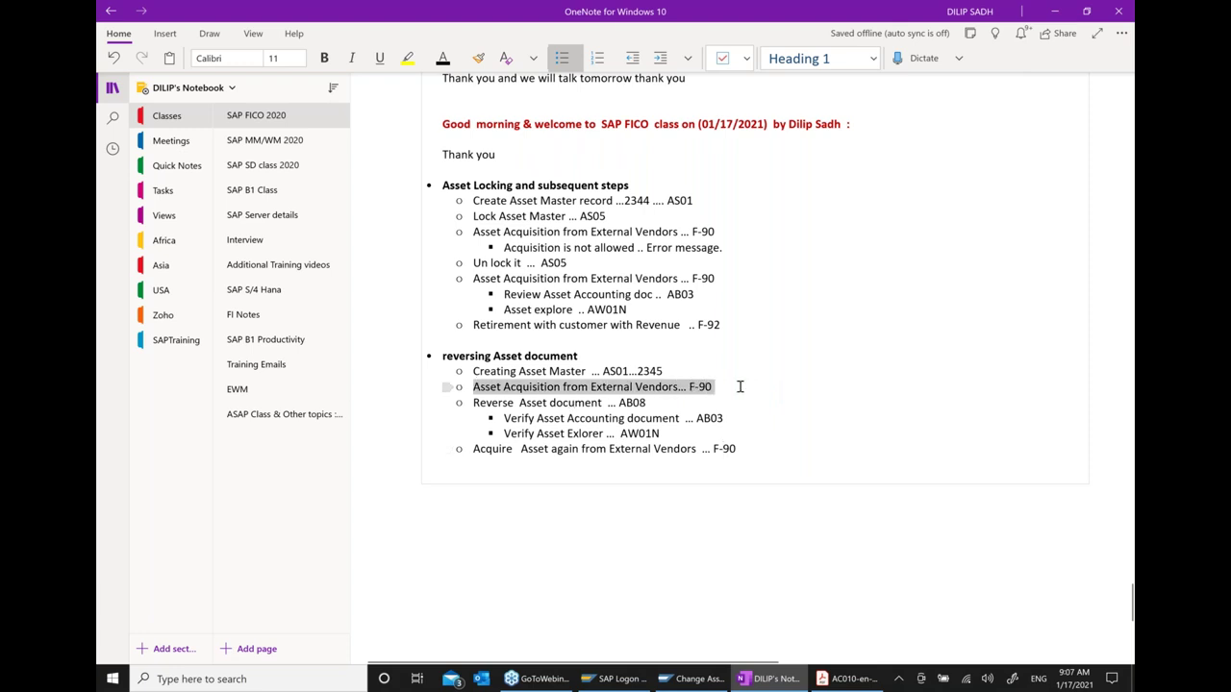
key("alt+Tab")
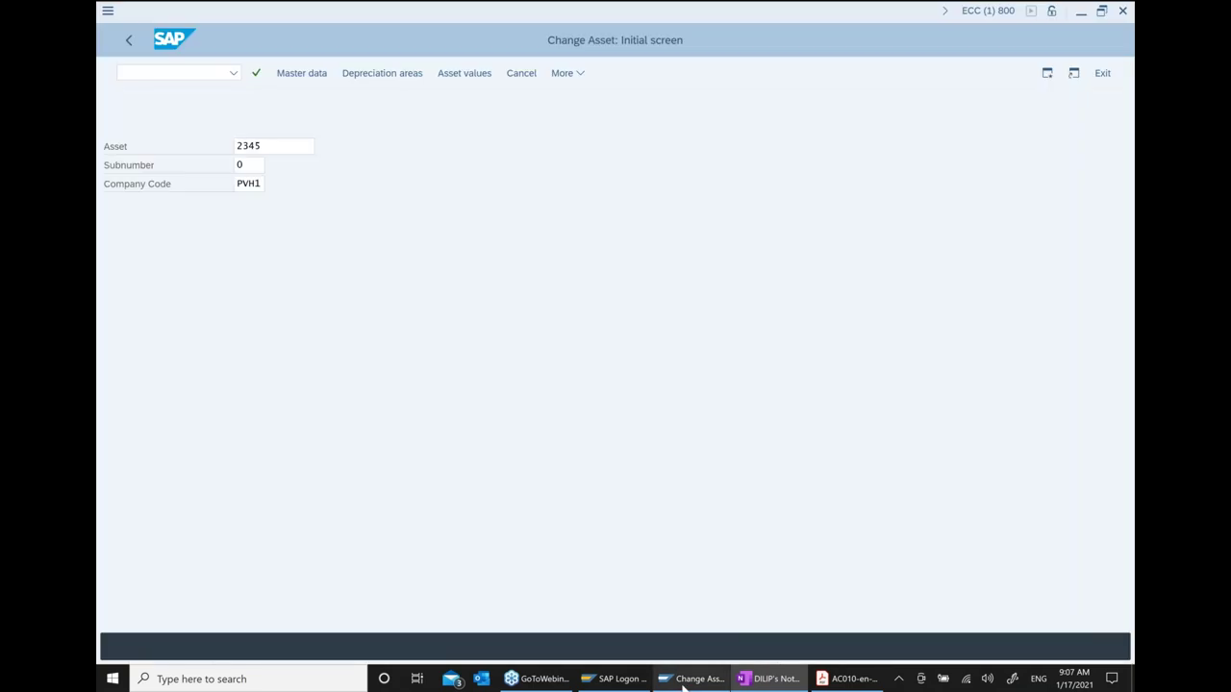
left_click(130, 39)
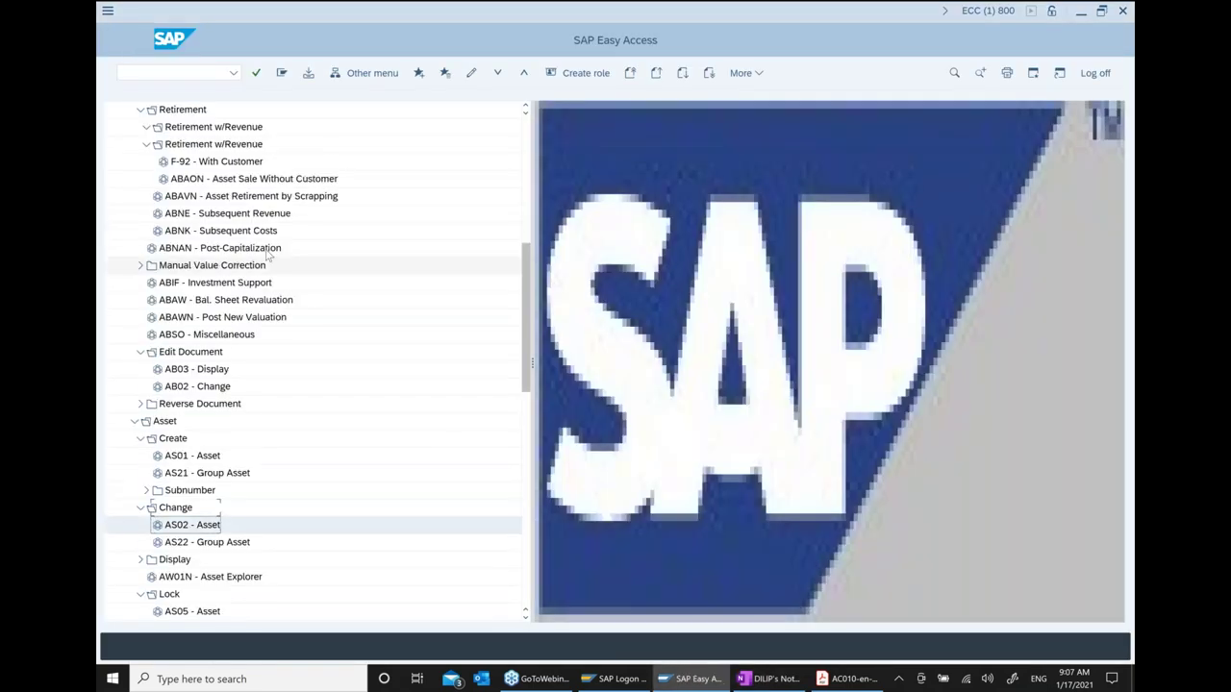
scroll(267, 254, "up", 2)
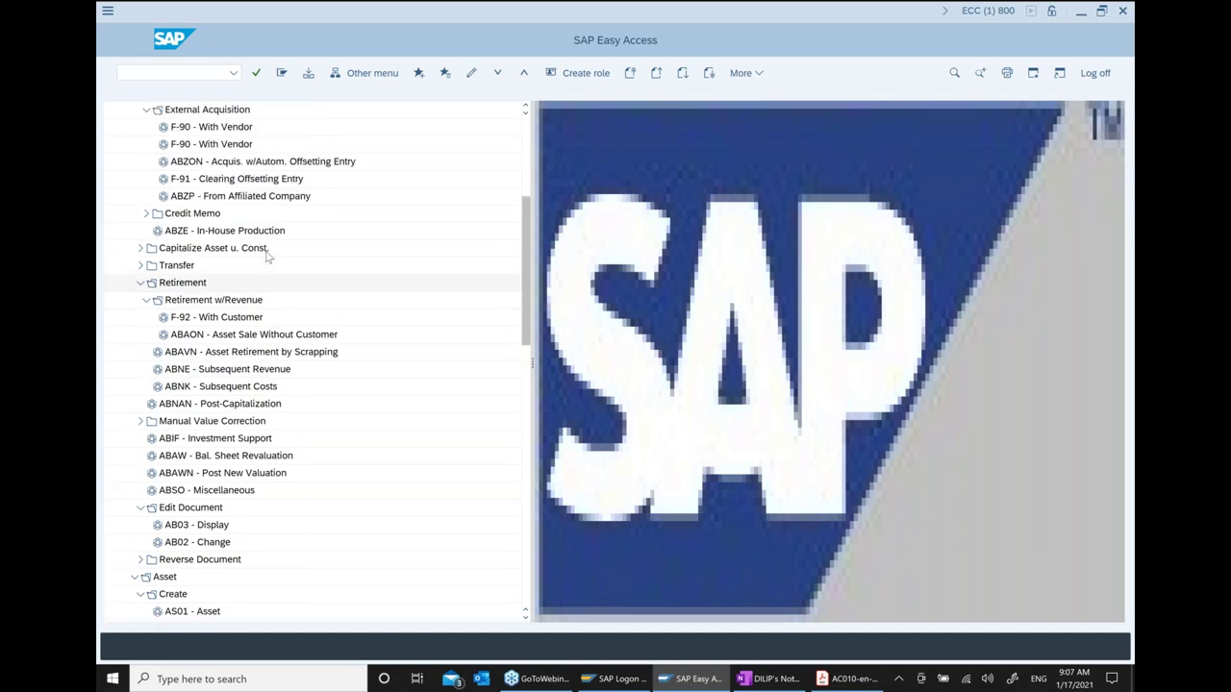
double_click(237, 181)
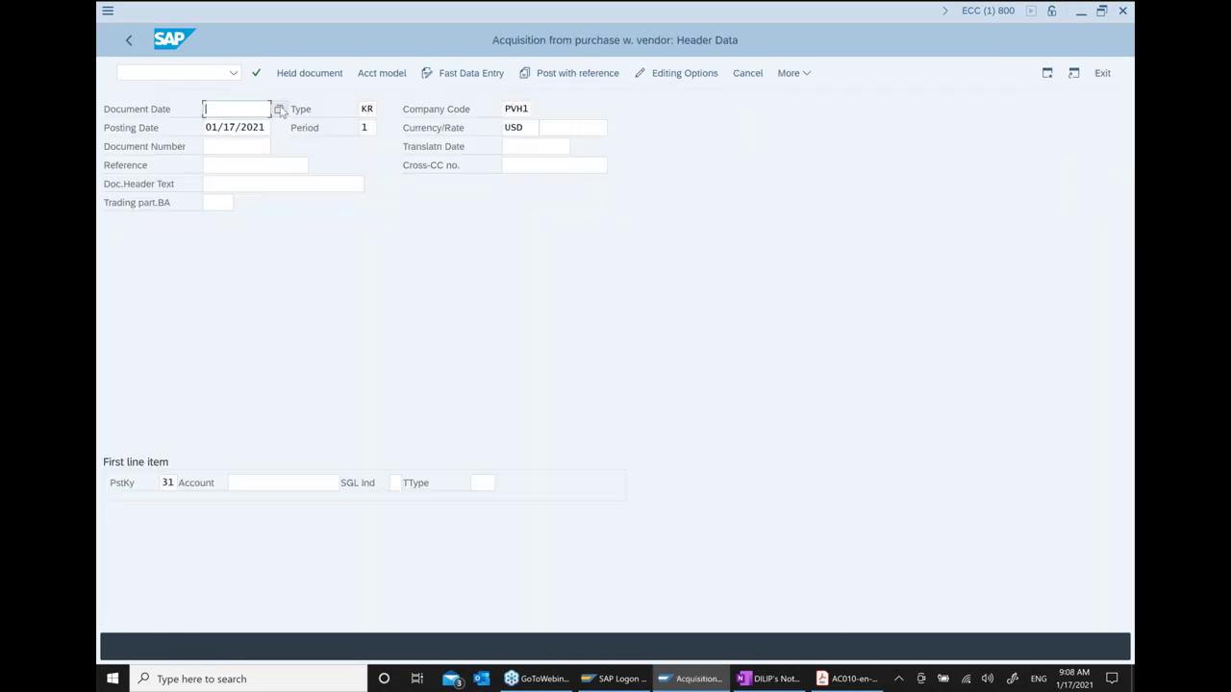
left_click(280, 110)
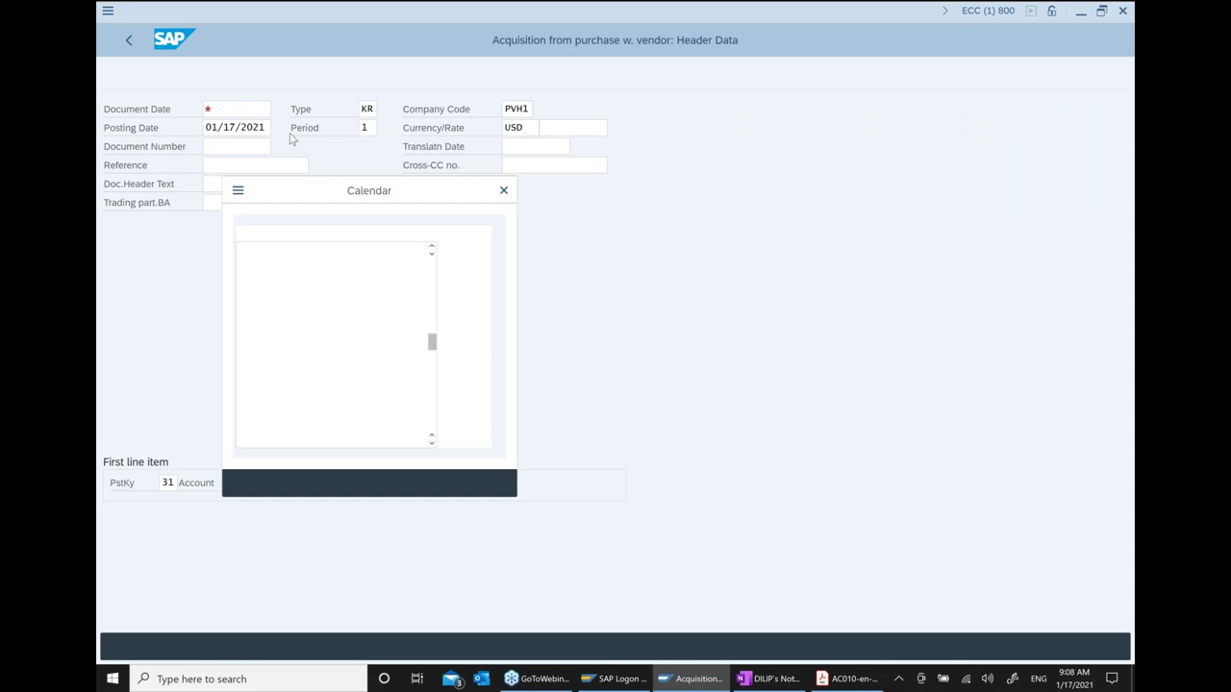
double_click(411, 326)
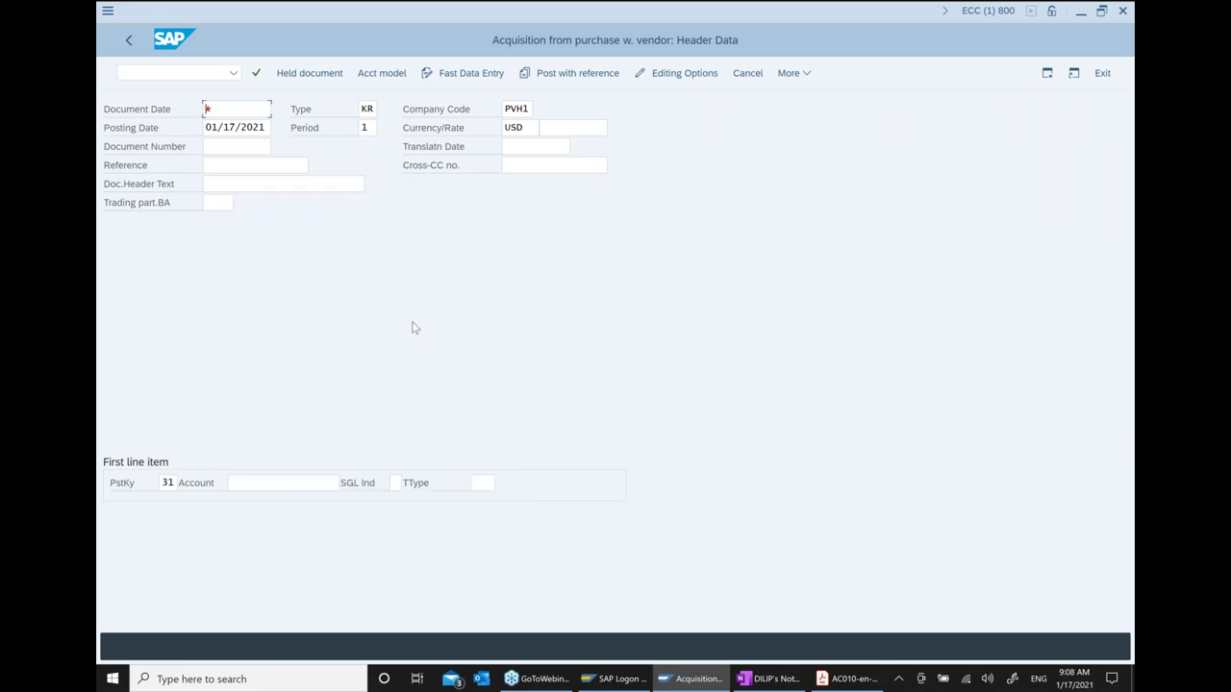
Fill both the Reference and the Doc.Header Text with "Machine Purchase"
left_click(275, 164)
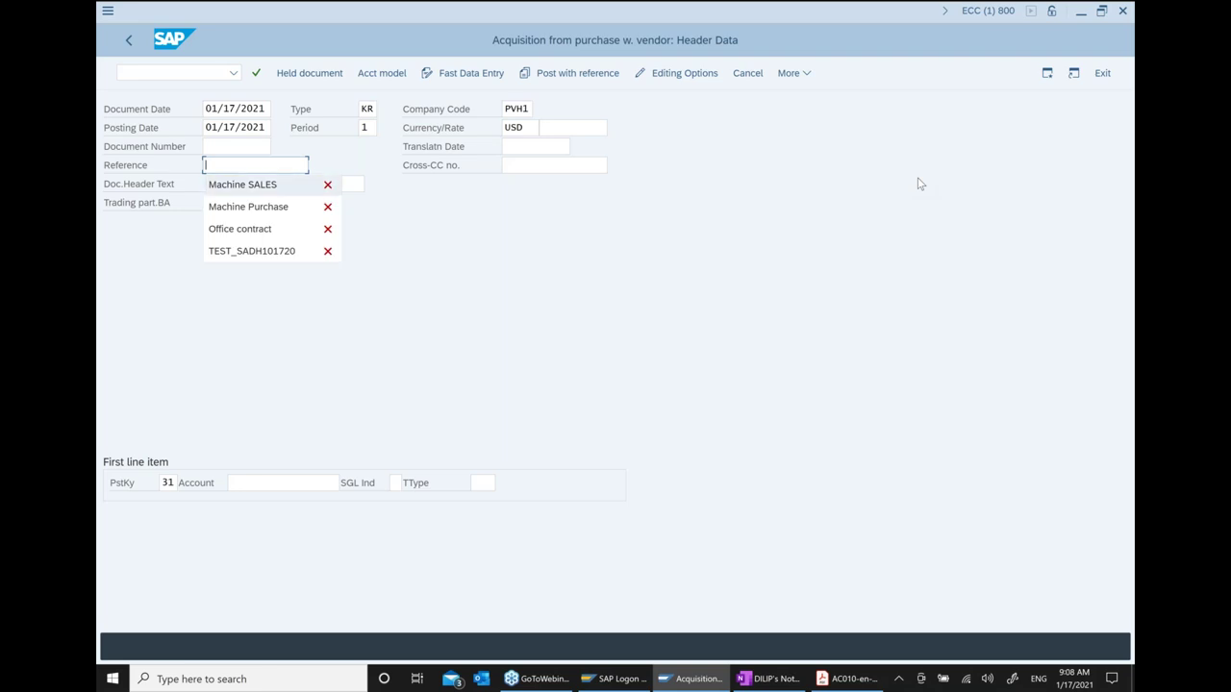
key("Down")
key("Down")
key("Return")
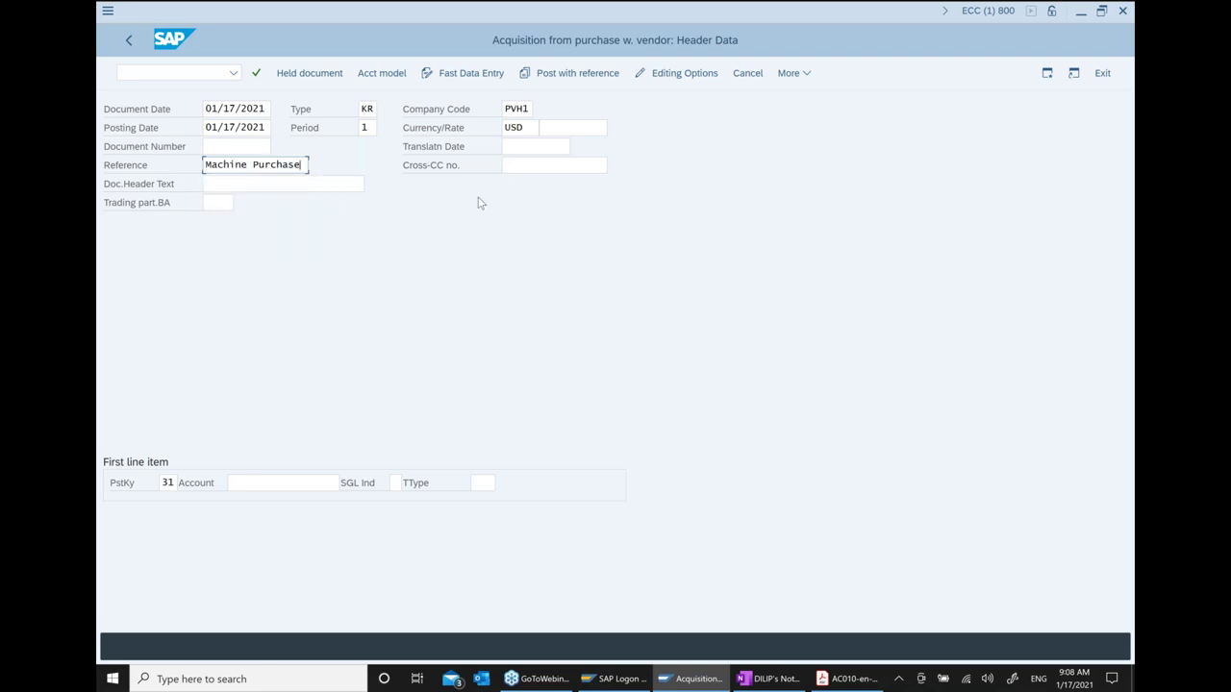
left_click(362, 186)
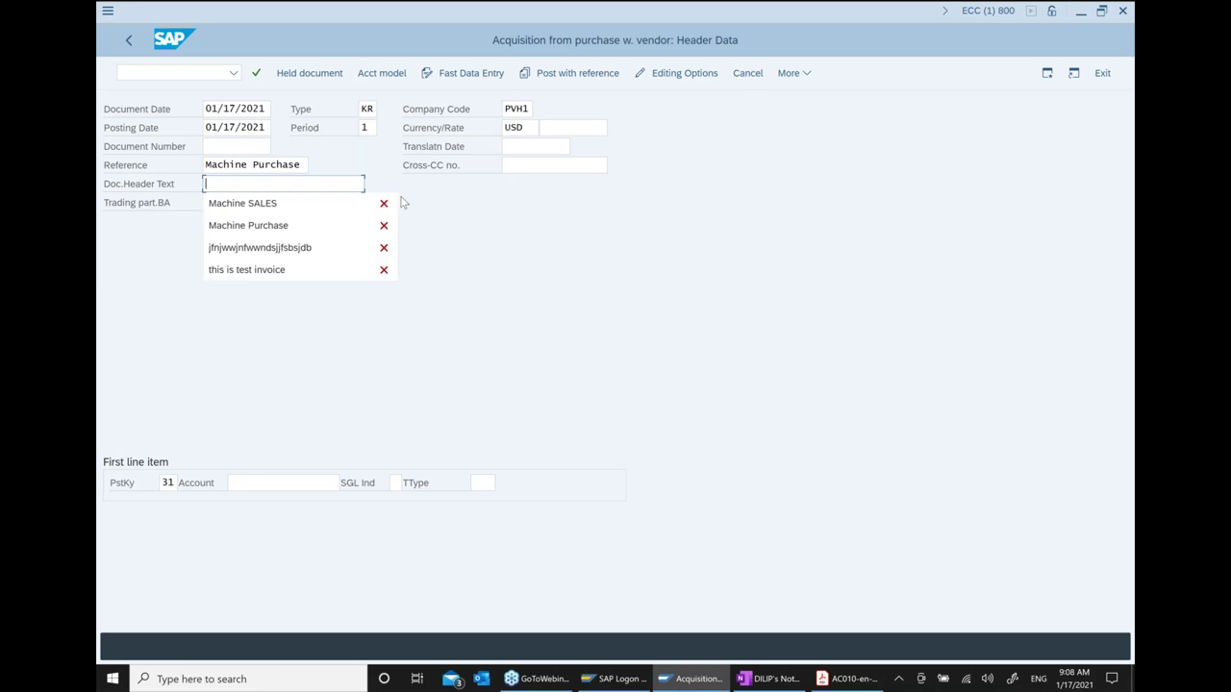
key("Down")
key("Down")
key("Return")
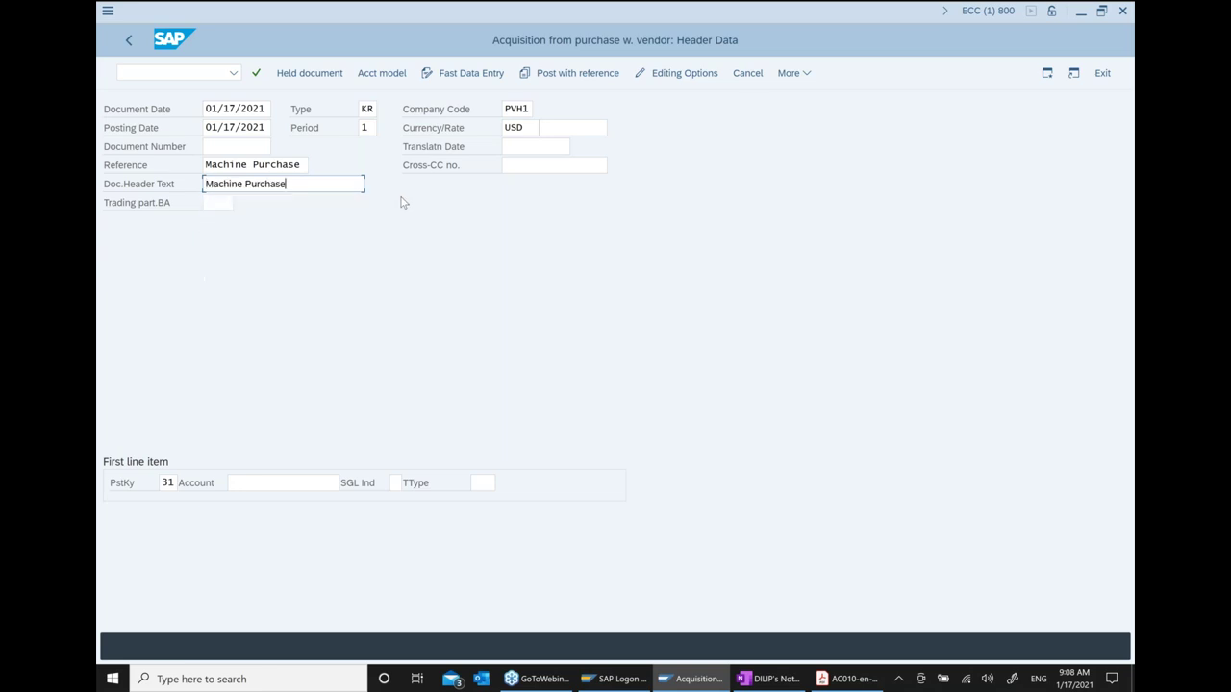
Look up PVH External Supplier as the first line item's vendor account, set transaction type 100 and continue to the vendor item
left_click(268, 482)
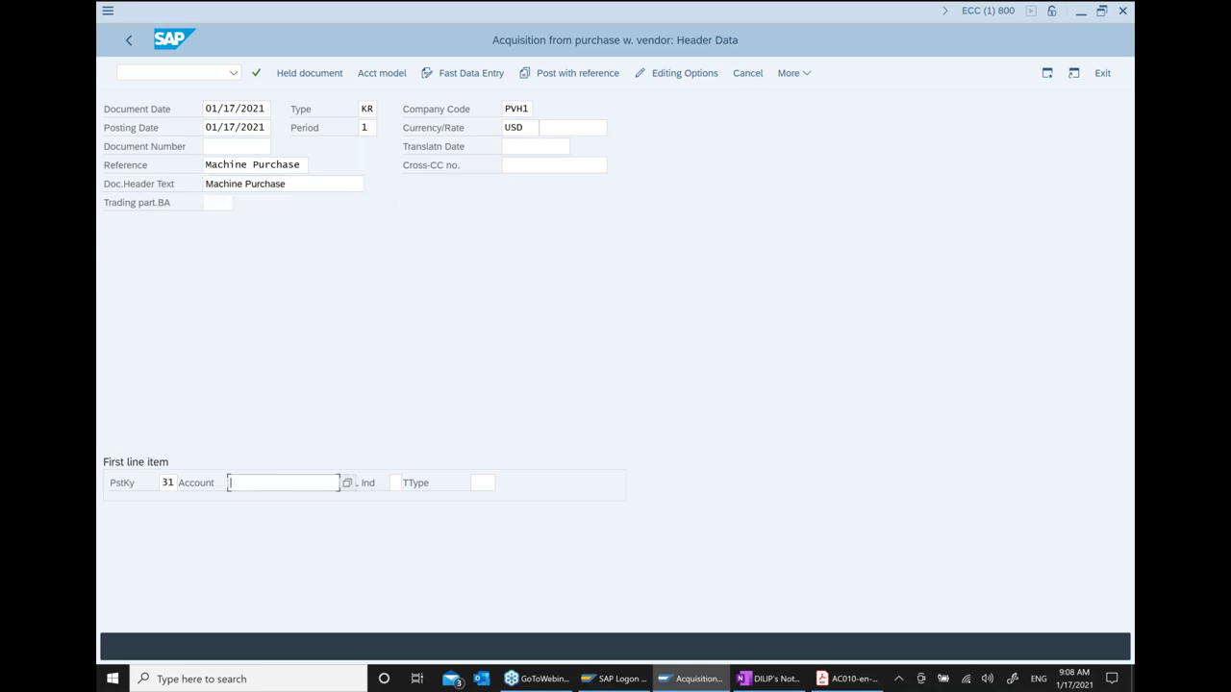
left_click(627, 344)
key("F4")
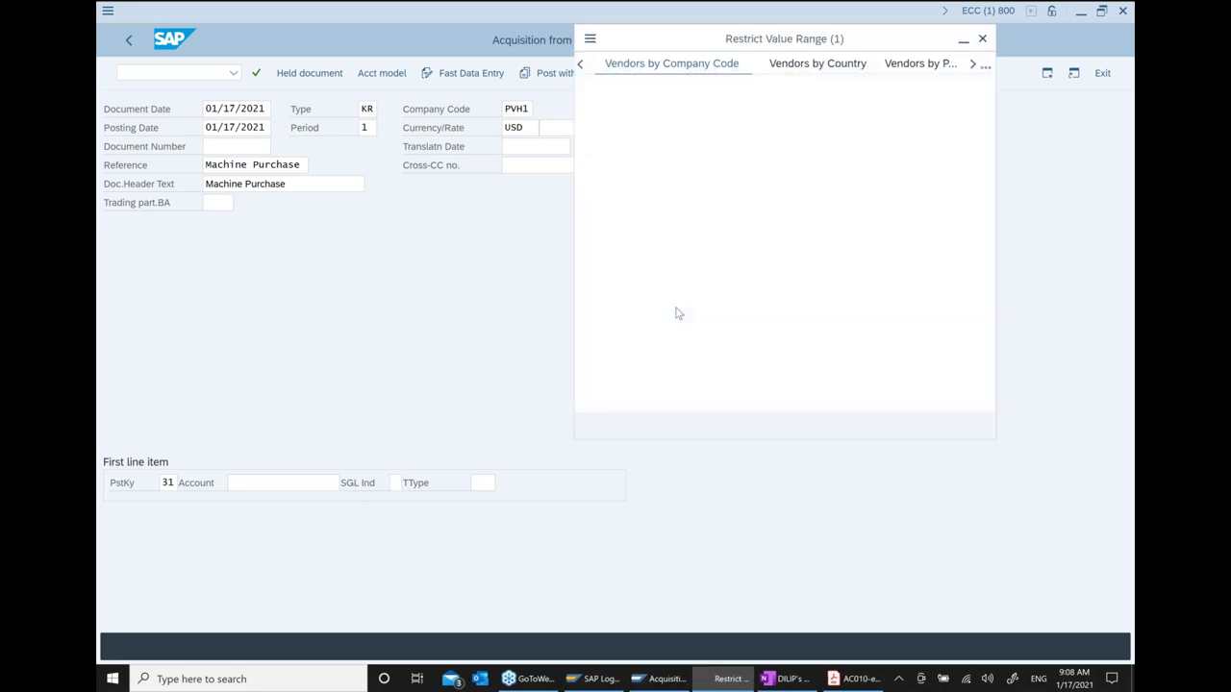
left_click(701, 425)
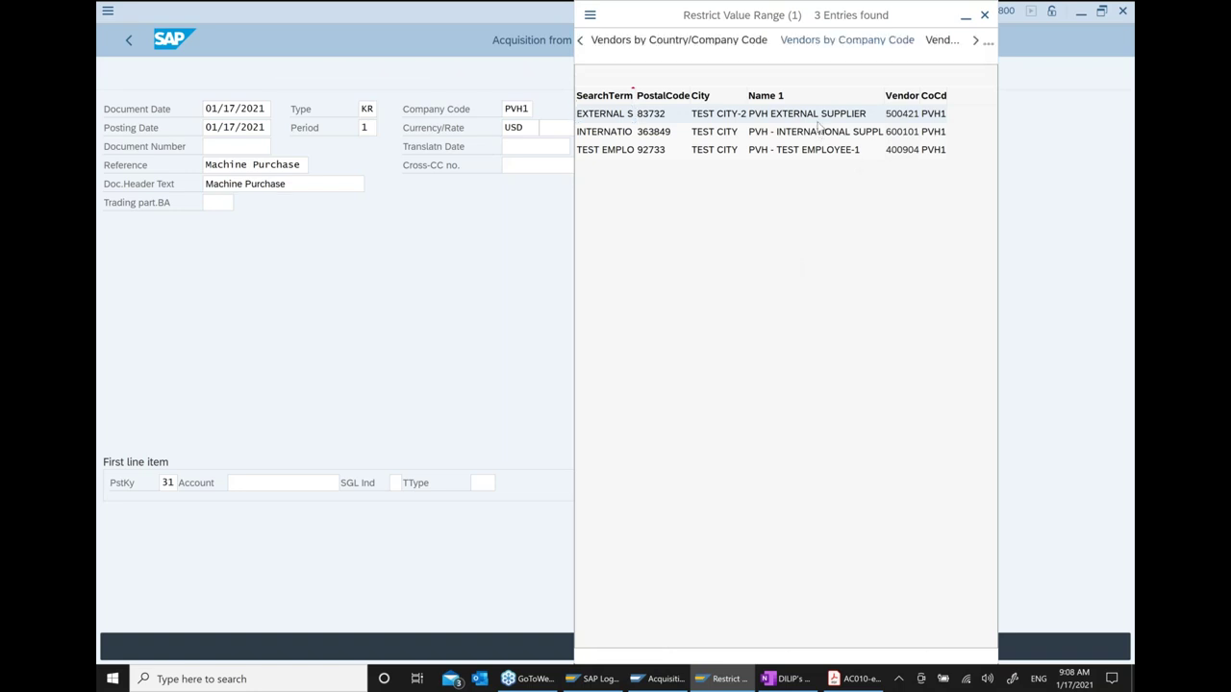
left_click(816, 122)
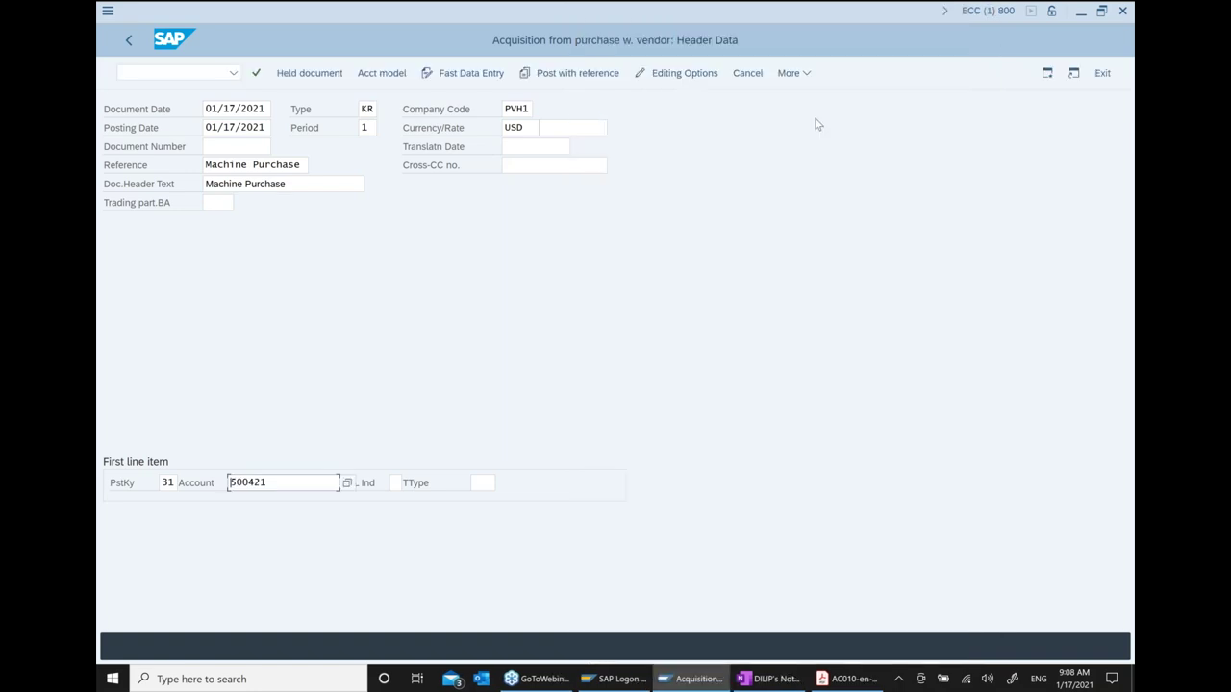
left_click(482, 482)
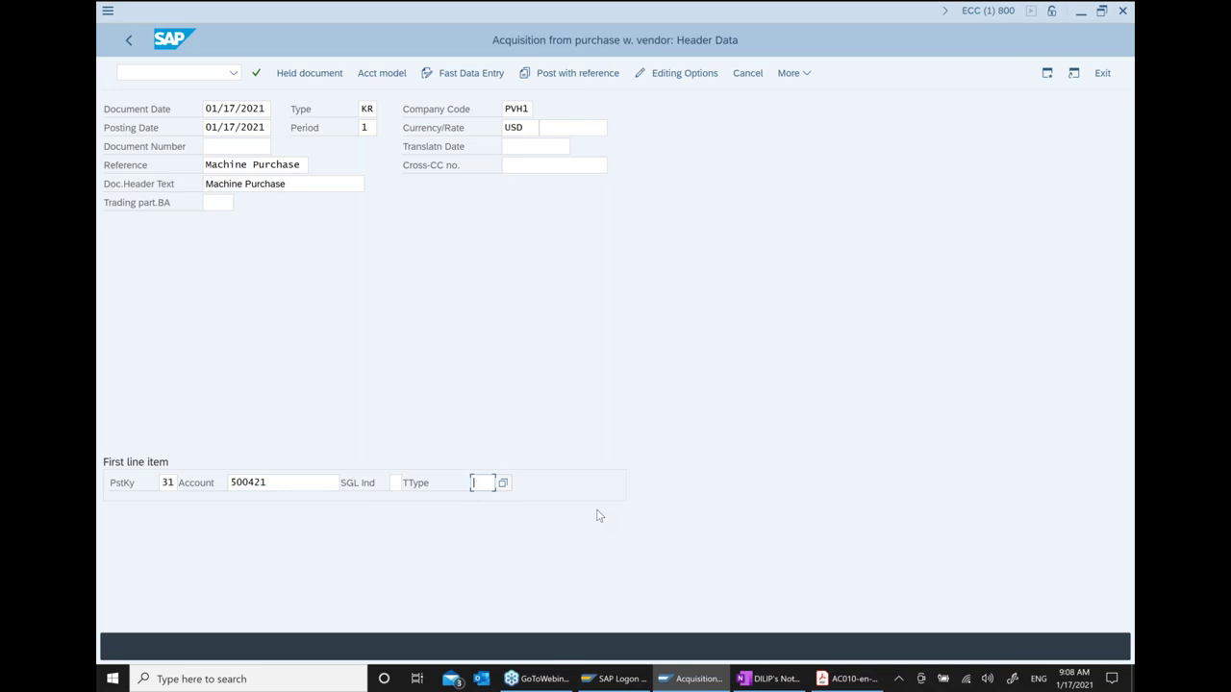
type("100")
key("Return")
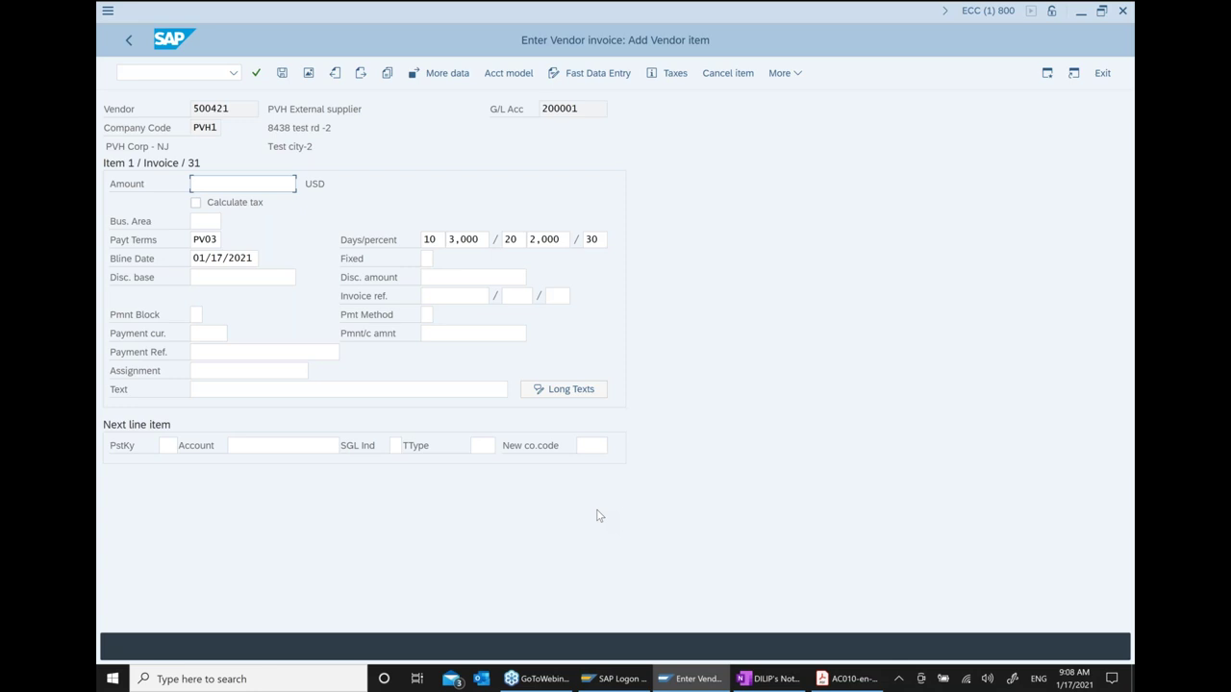
Enter an amount of 1000 USD for the vendor item and choose posting key 70 for the next line item
type("1000")
left_click(168, 446)
key("Down")
key("Down")
key("Down")
key("Down")
key("Return")
key("Tab")
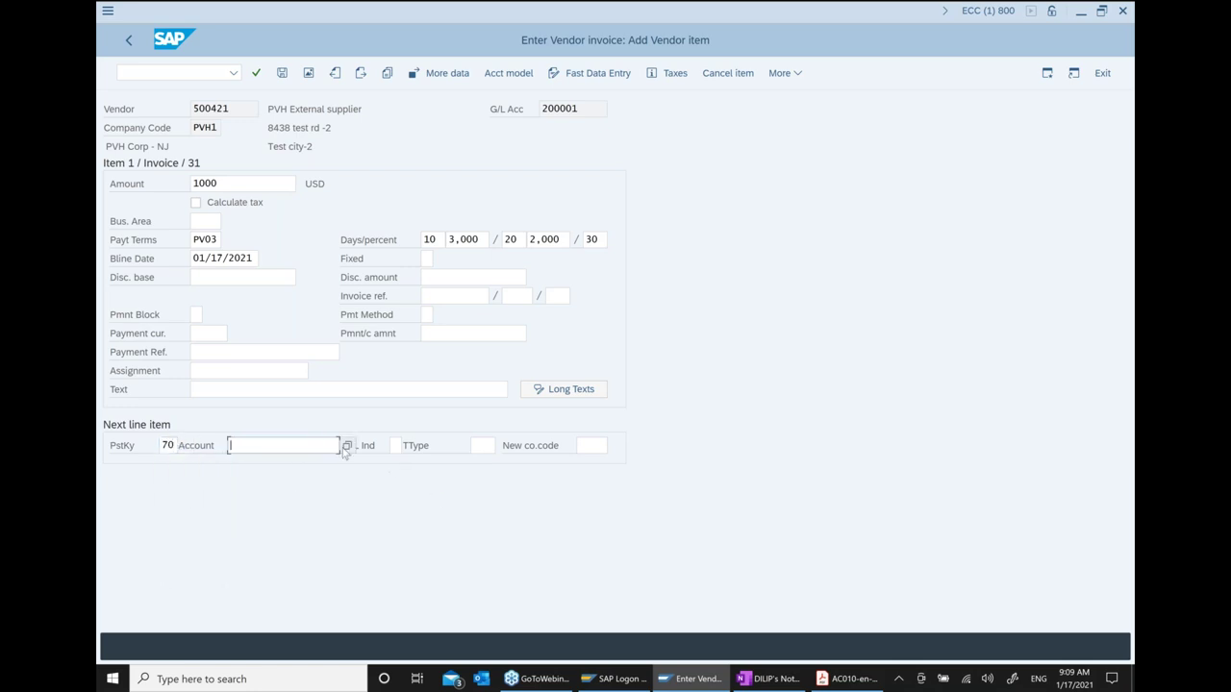
Look up asset 2345 (Machine _ Sadh _ Jan 17 21 AA) as the next line item's account, set transaction type 100 and continue
left_click(348, 447)
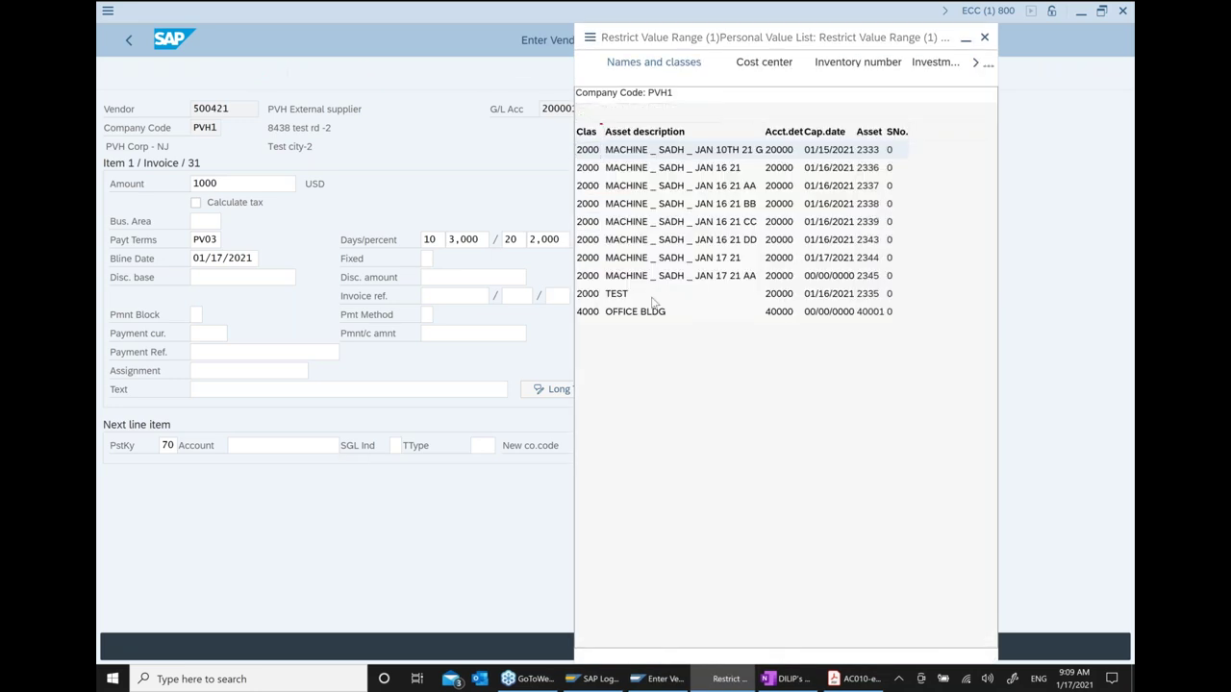
double_click(831, 299)
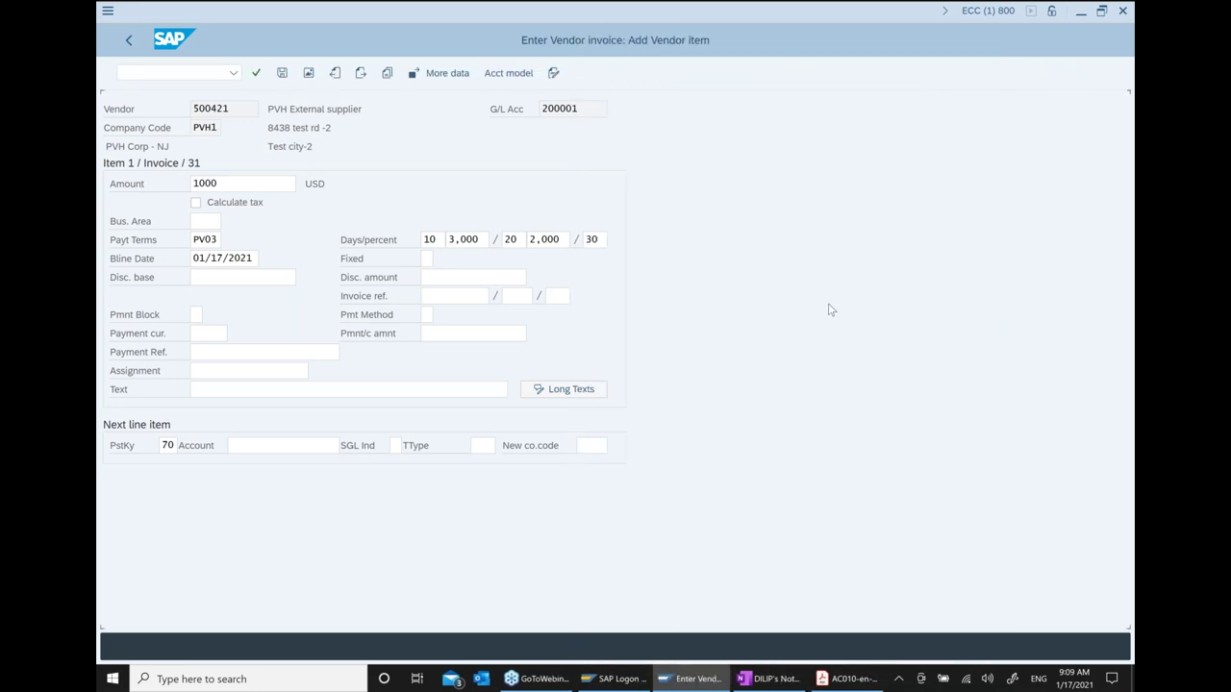
left_click(347, 446)
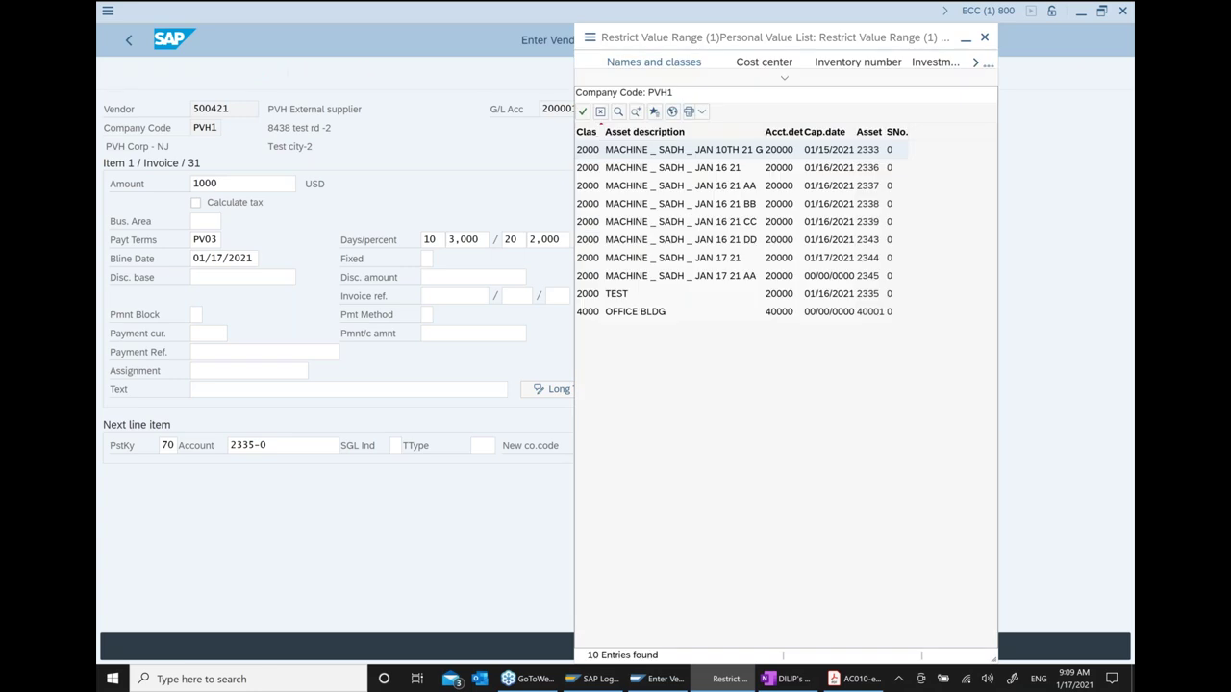
double_click(673, 275)
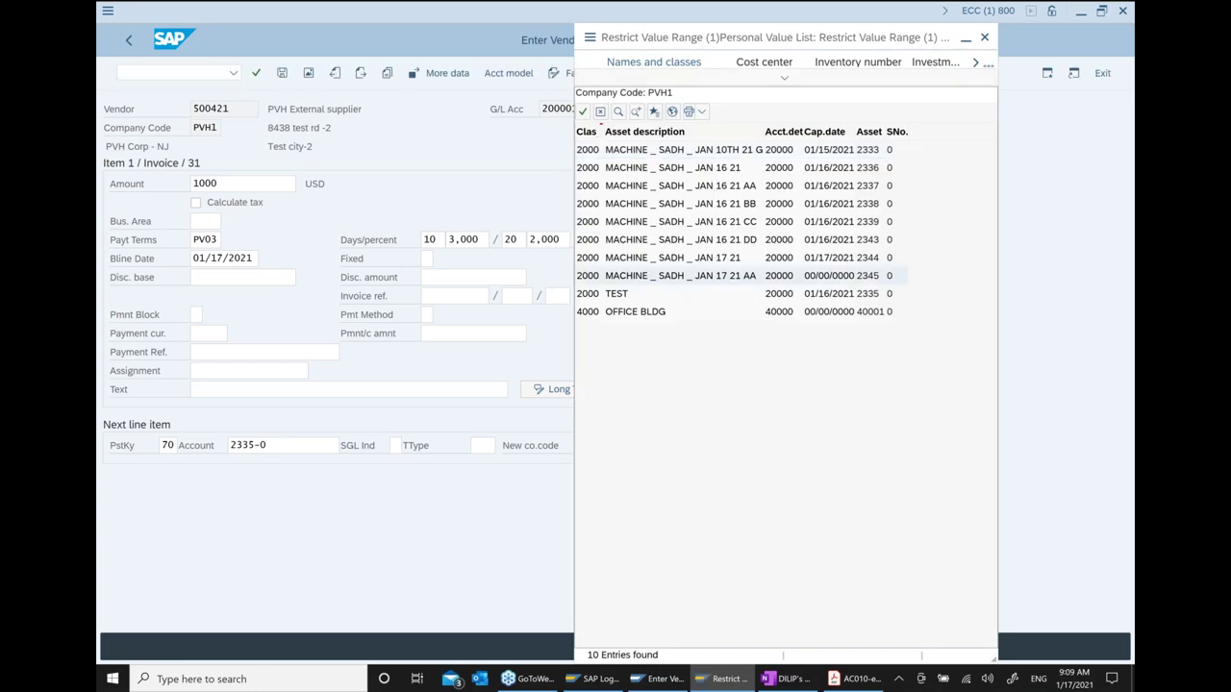
left_click(483, 446)
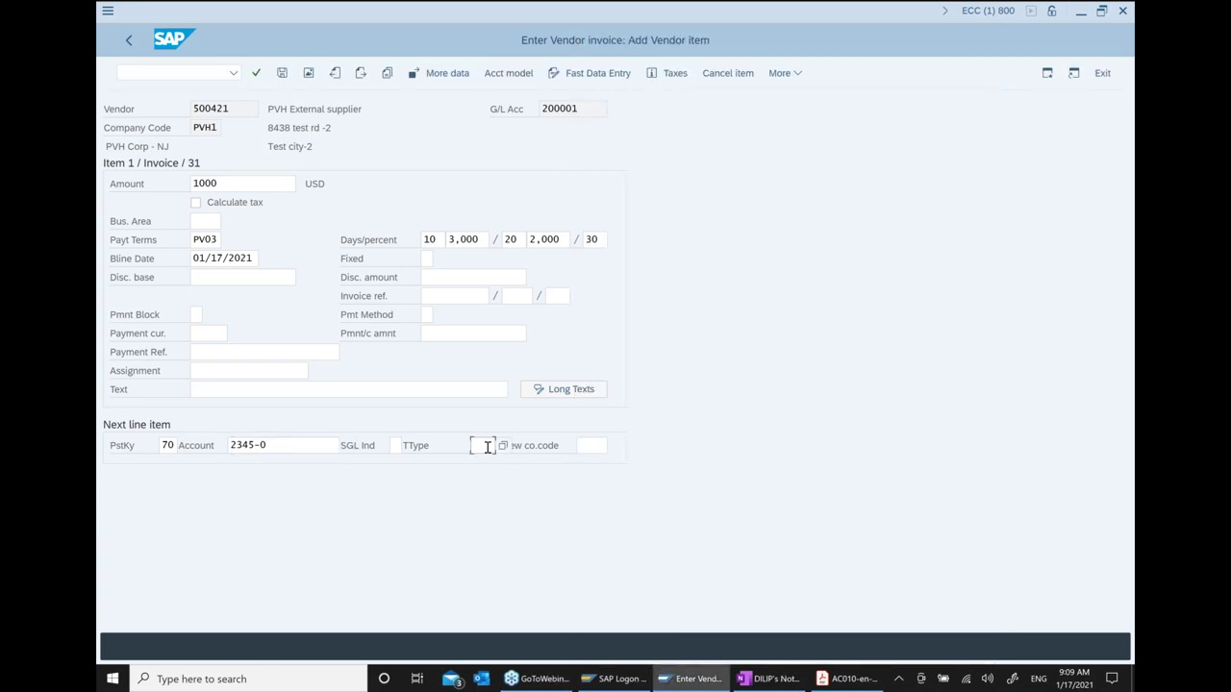
type("100")
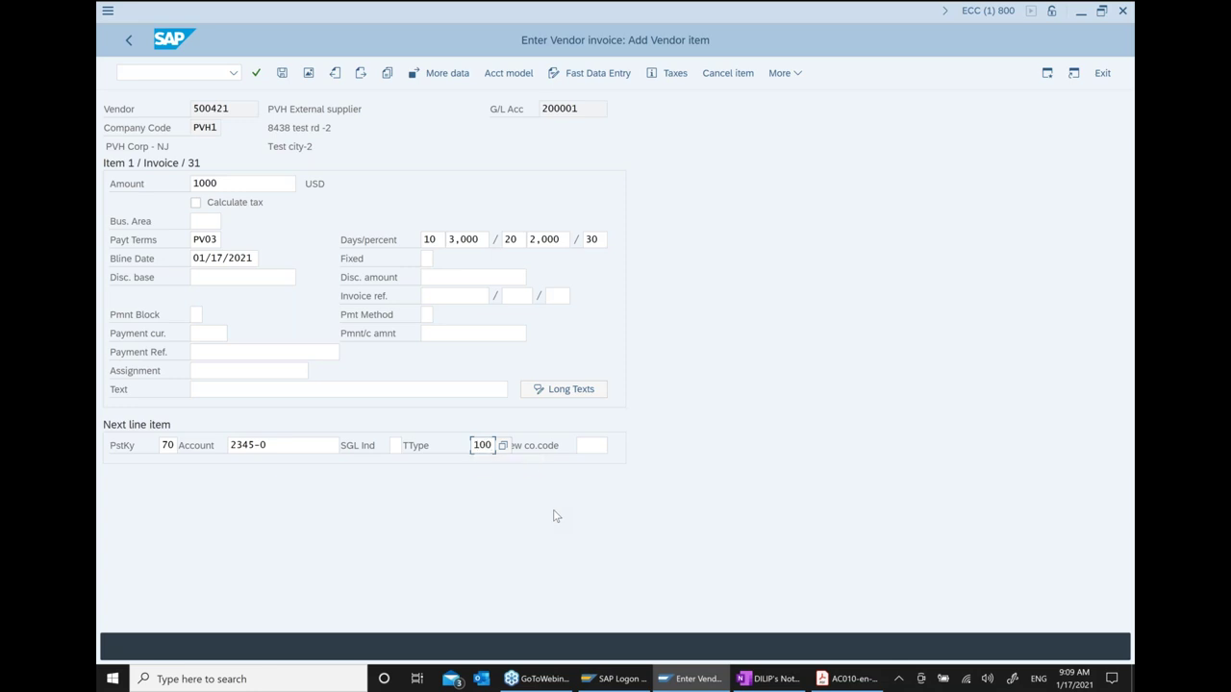
key("Return")
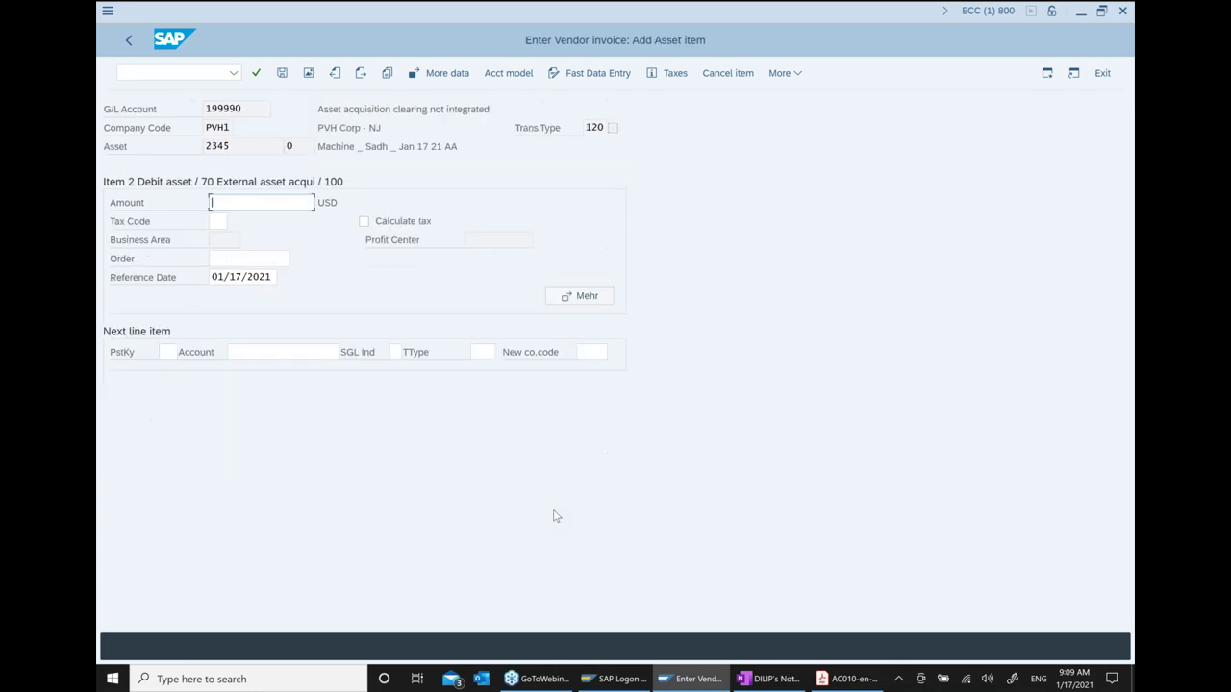
Enter an amount of 1000 USD for the asset item and post the acquisition document
type("1000")
key("Return")
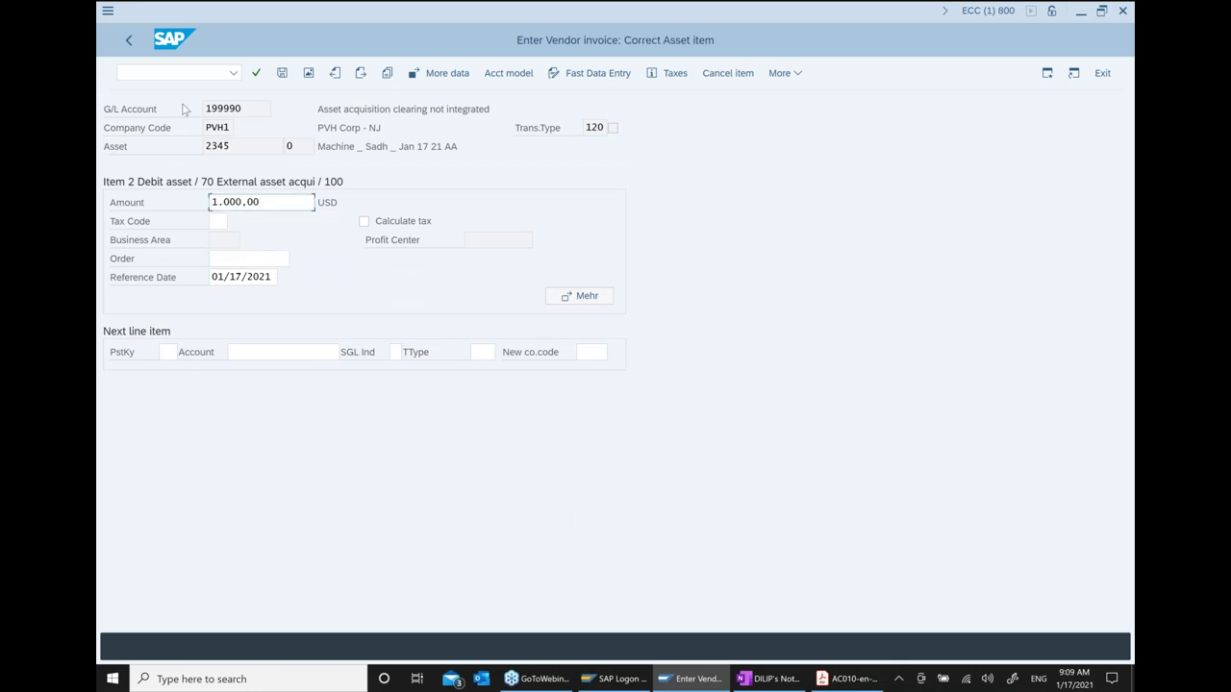
left_click(282, 72)
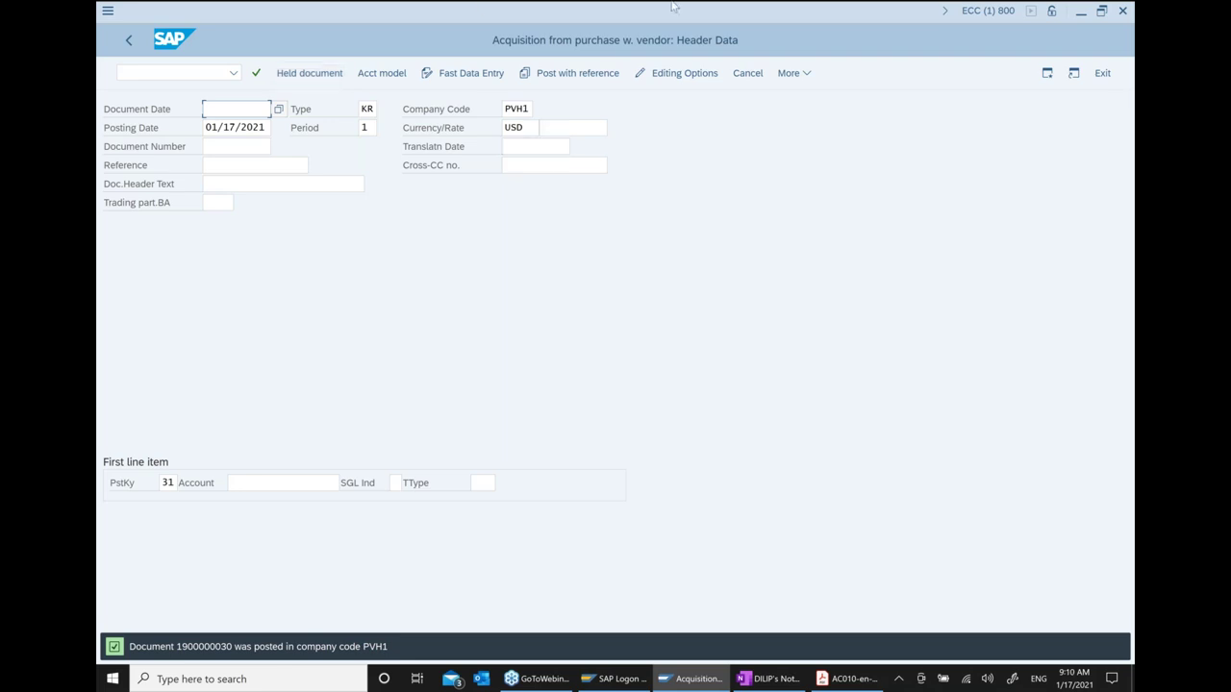
Switch to OneNote and add the sub-bullet "Asset exlorer .. AW01N" under the F-90 line of the reversing Asset document section
left_click(784, 679)
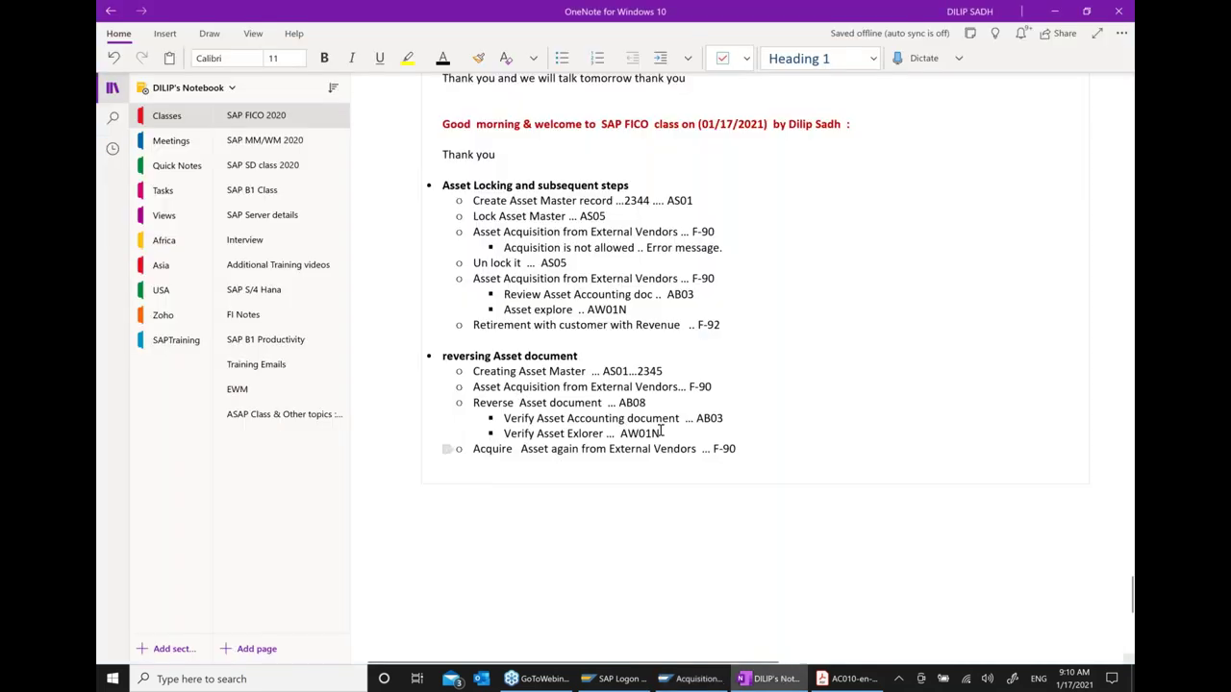
left_click(799, 387)
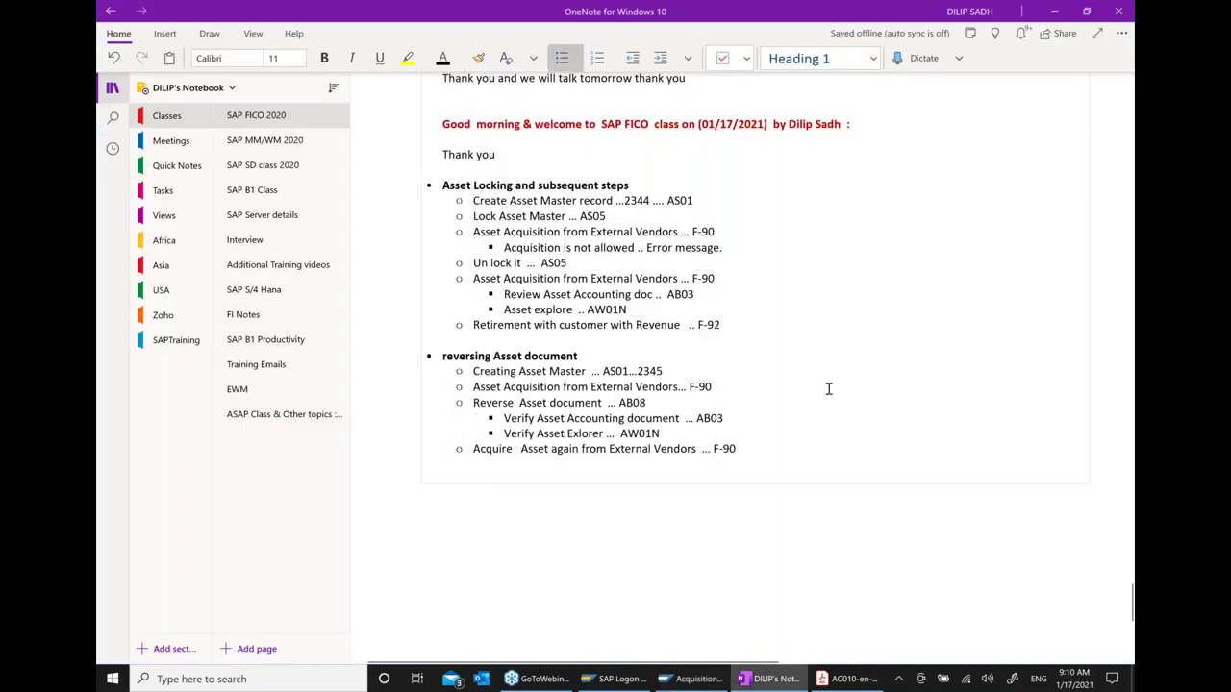
key("Return")
left_click(659, 58)
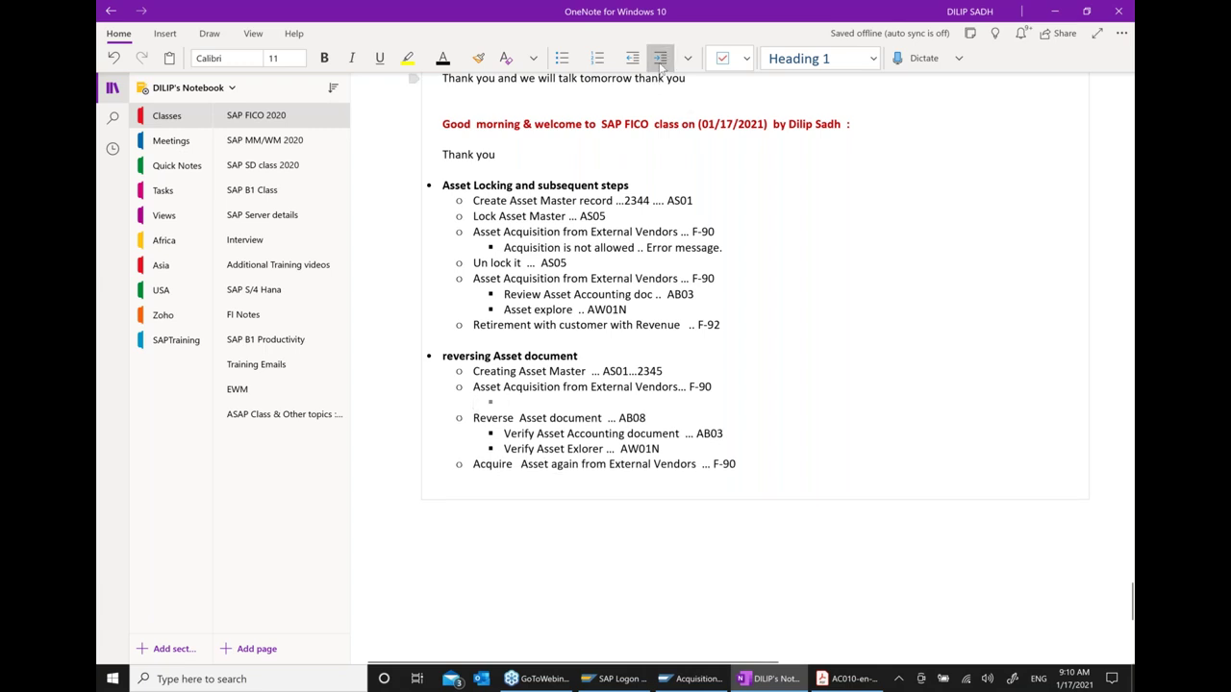
type("ASSET")
key("BackSpace")
key("BackSpace")
key("BackSpace")
key("BackSpace")
type("sset")
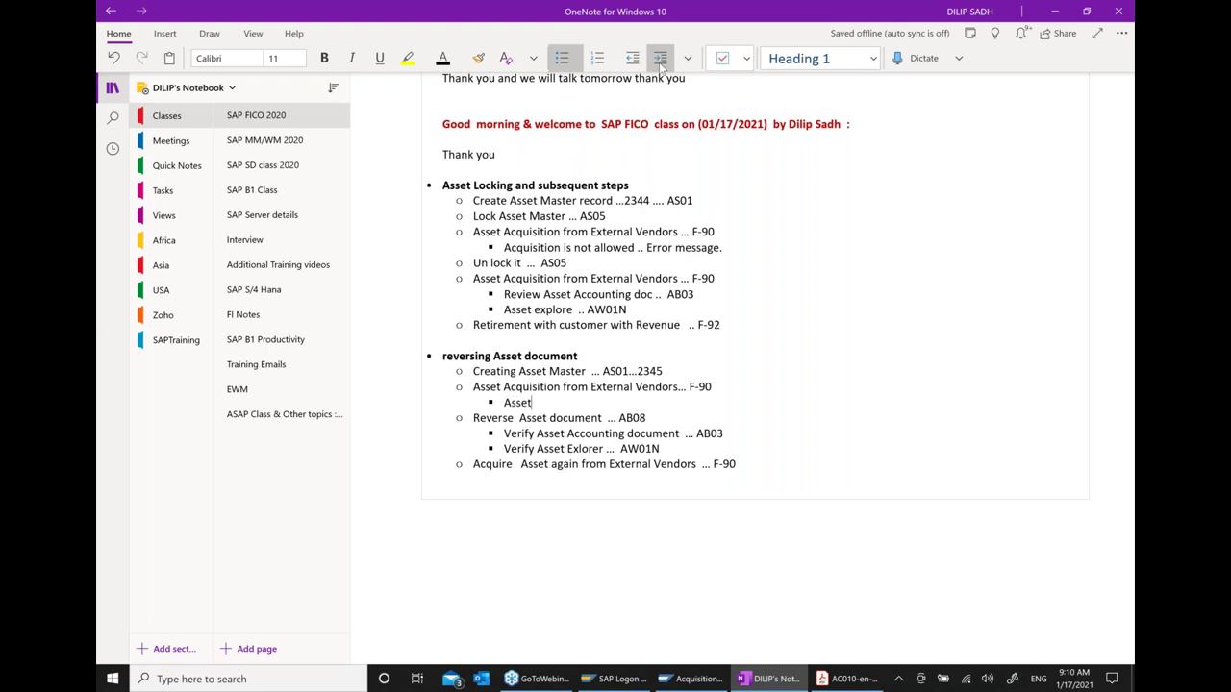
type(" exlorer .. AW01N")
Switch back to SAP, leave the vendor acquisition and open Asset Explorer (AW01N) for asset 2345
left_click(691, 679)
left_click(129, 40)
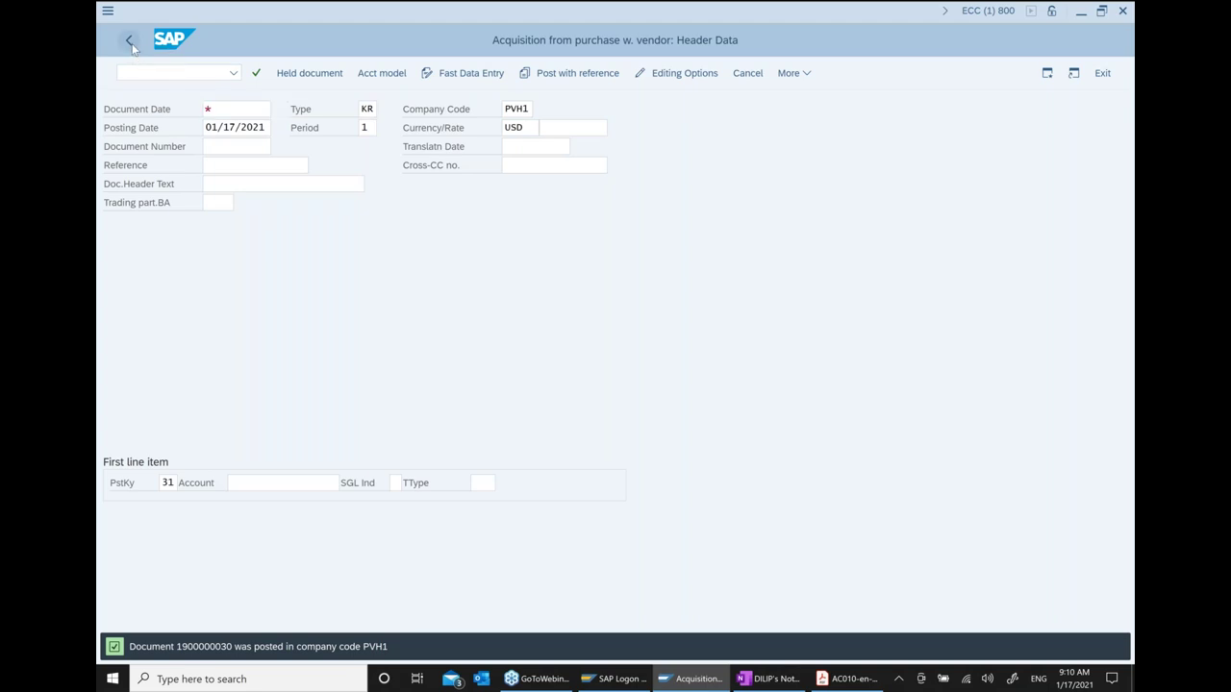
left_click(346, 346)
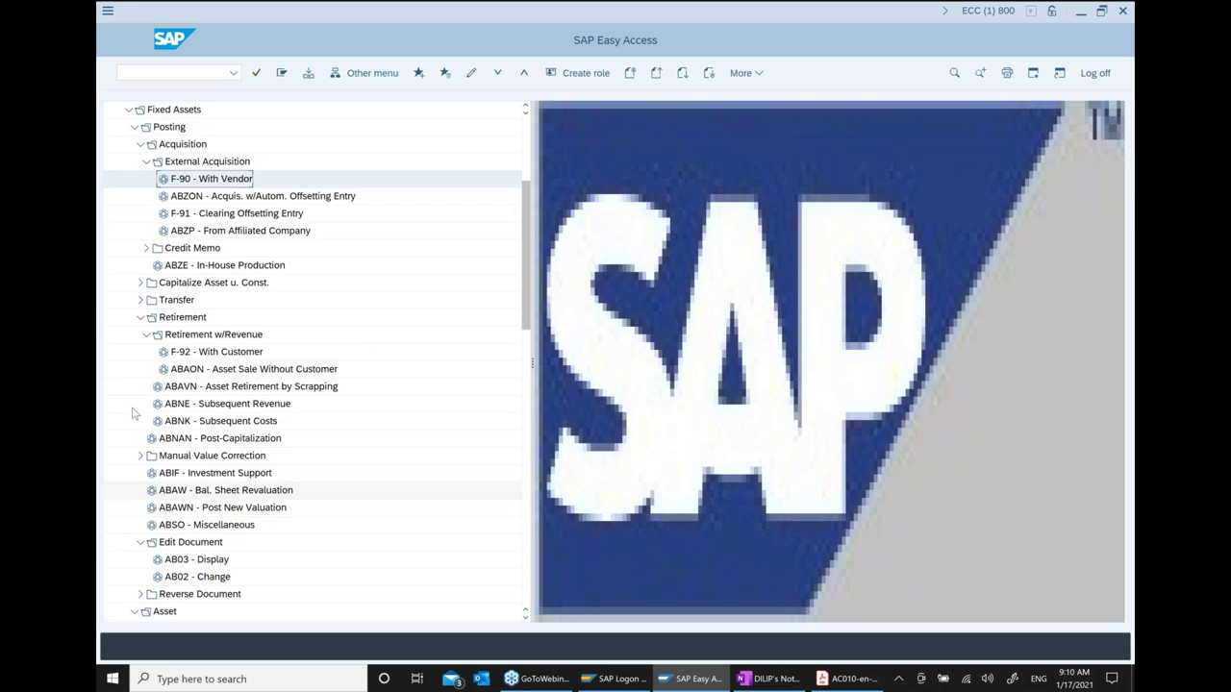
scroll(220, 415, "down", 5)
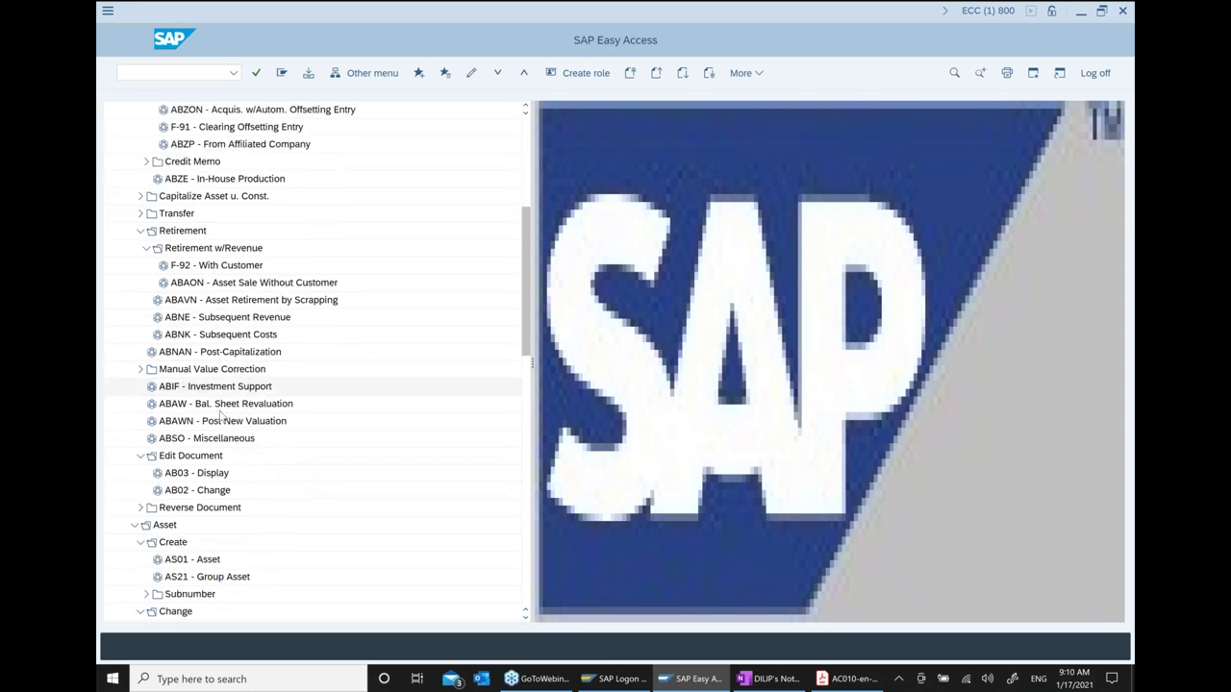
scroll(220, 418, "down", 1)
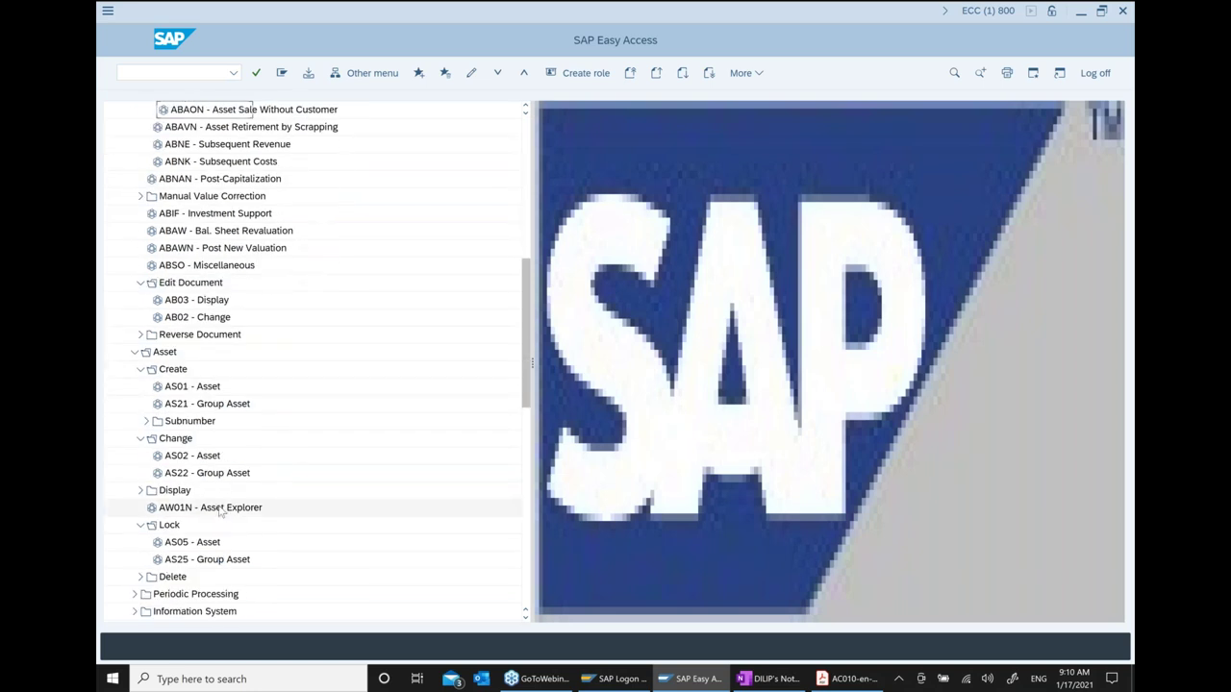
left_click(220, 508)
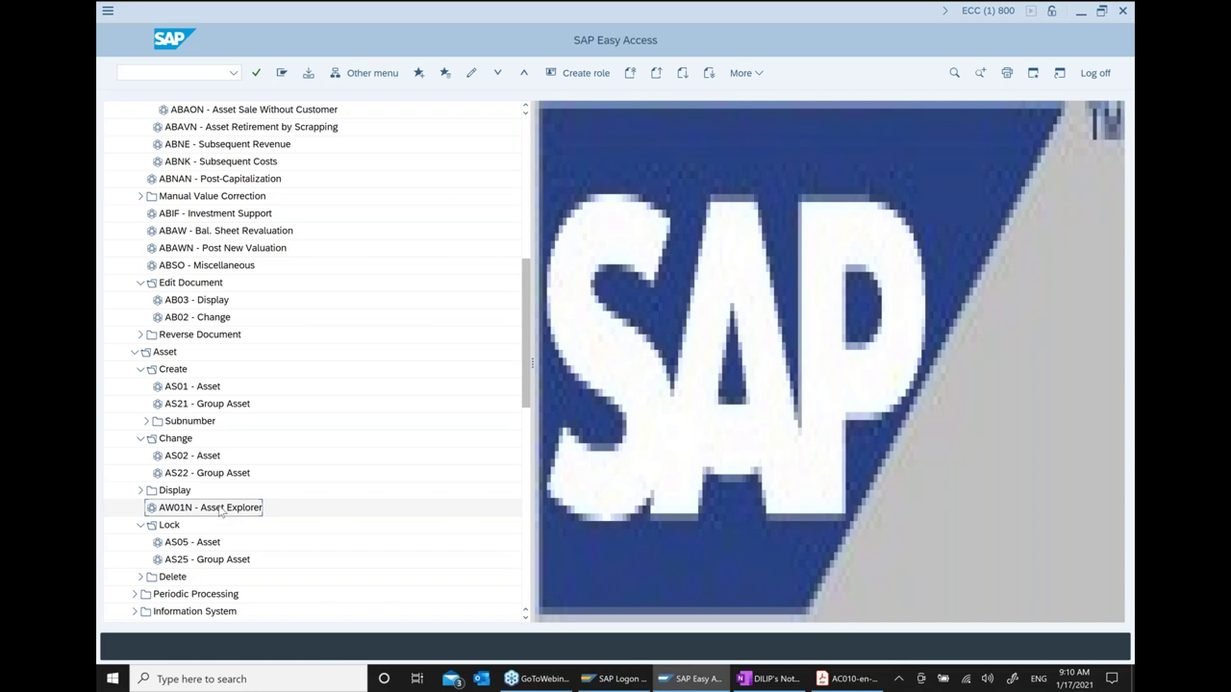
double_click(220, 507)
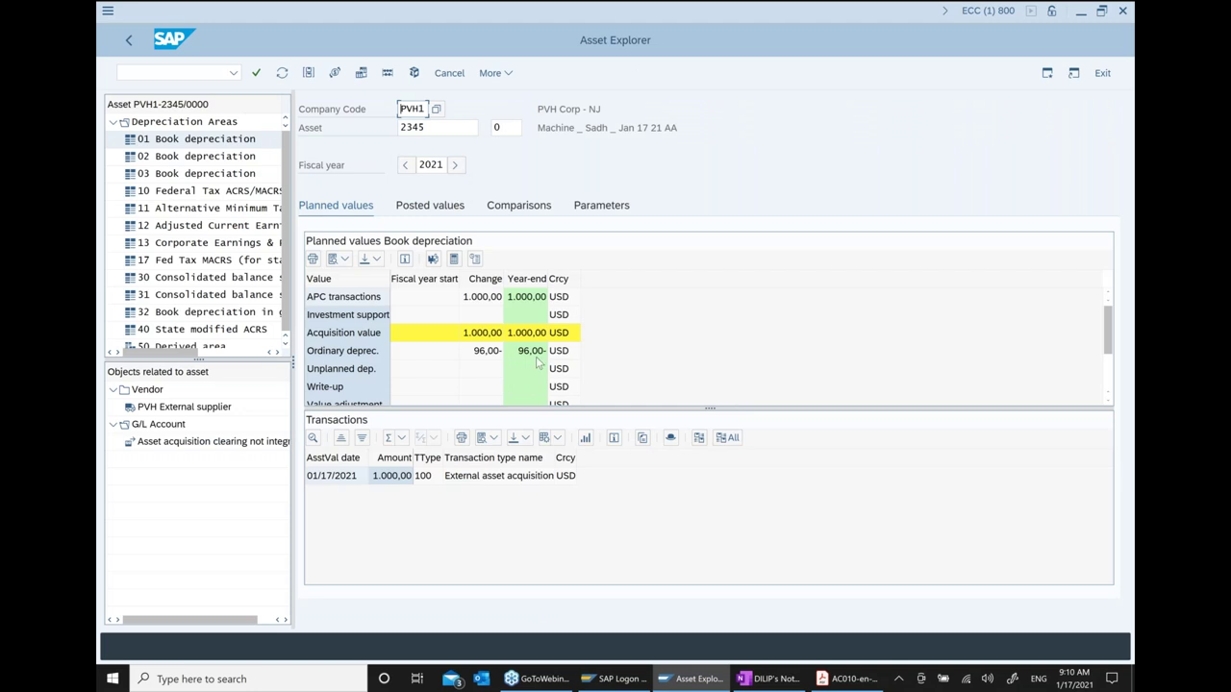
Examine asset 2345's planned acquisition value and its posted transaction, and leave Asset Explorer
left_click(491, 334)
left_click(338, 478)
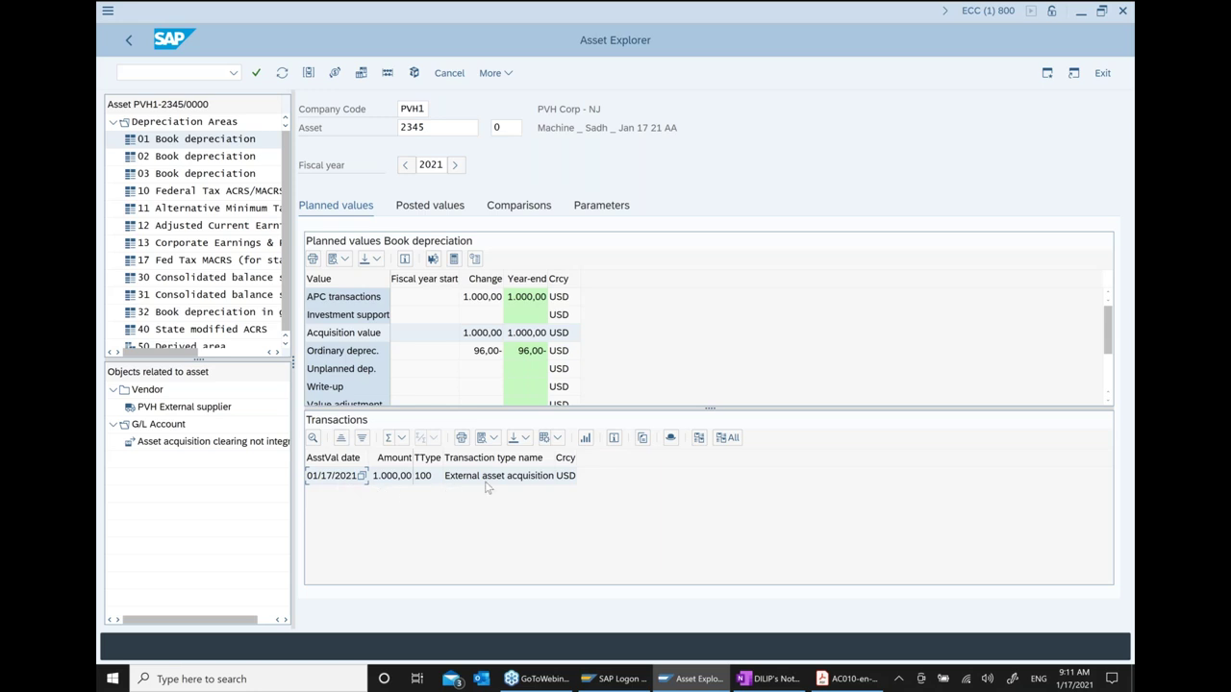
left_click(445, 479)
left_click(130, 42)
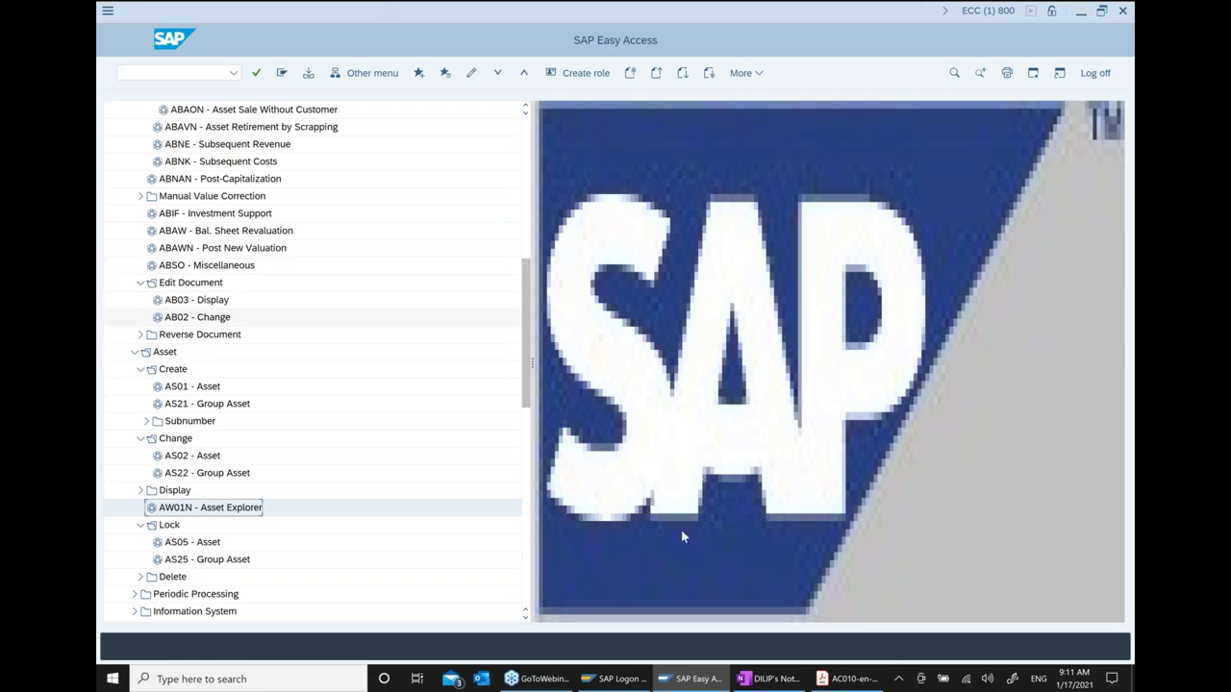
In OneNote, add the sub-bullet "Verify Asset accounting document . AB03" below the asset explorer line
left_click(763, 679)
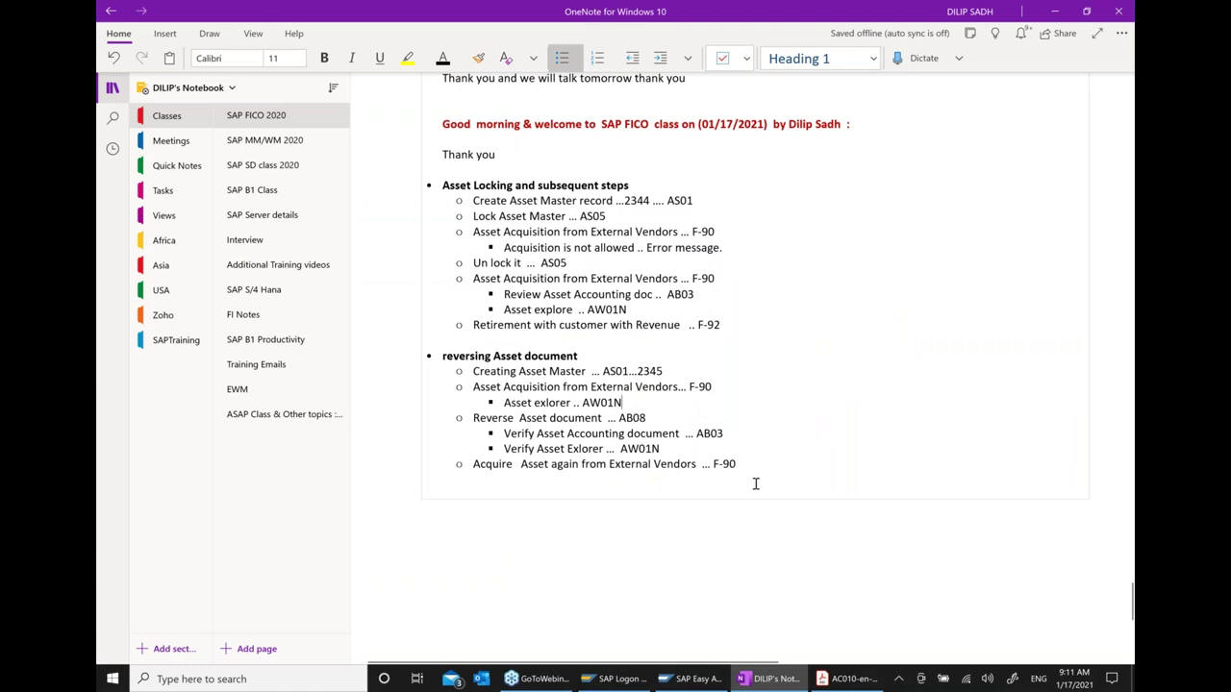
key("Return")
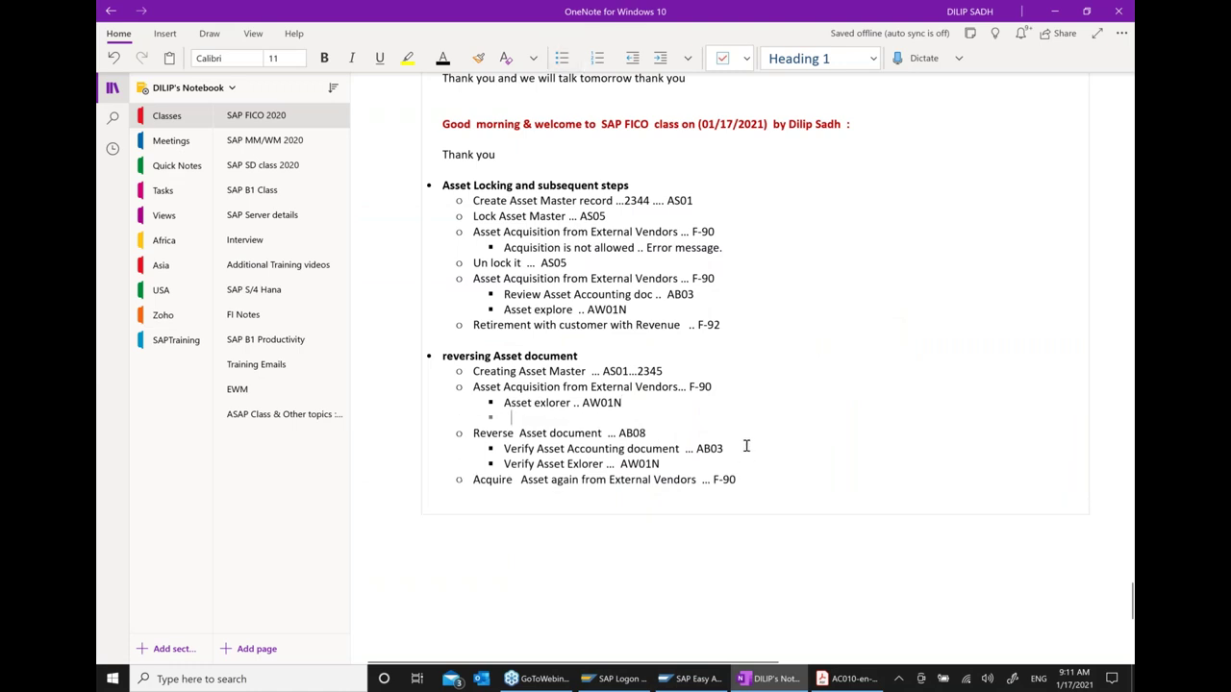
type("VERIFY")
key("BackSpace")
key("BackSpace")
key("BackSpace")
key("BackSpace")
key("BackSpace")
type("erify ")
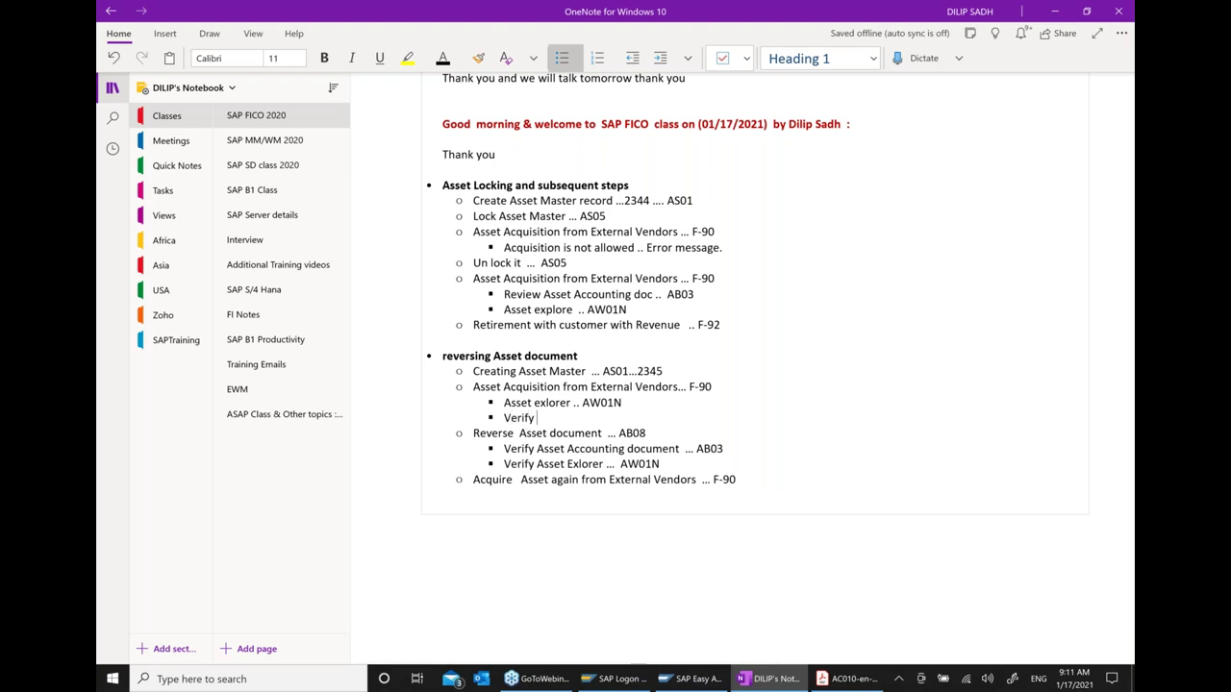
type("Asset")
type("accounting dc")
key("BackSpace")
type("ocument ")
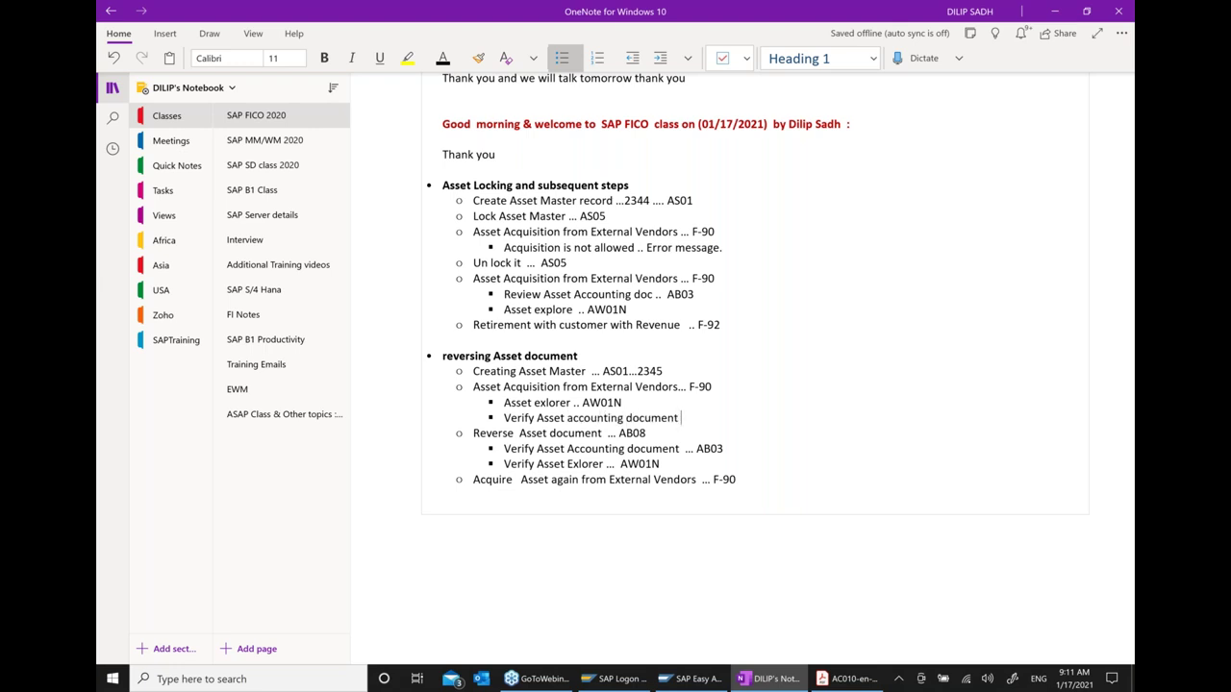
type(".  AB03")
Return to SAP and display the asset accounting documents (AB03) of asset 2345 for fiscal year 2021
left_click(711, 684)
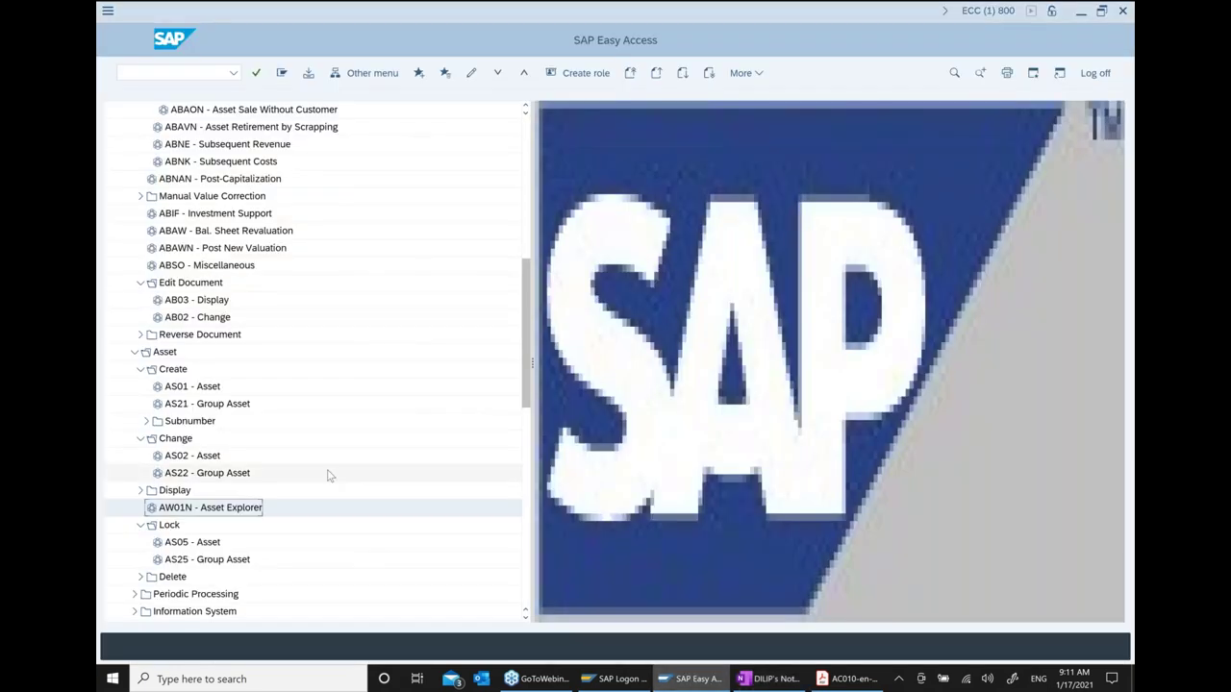
scroll(327, 475, "up", 5)
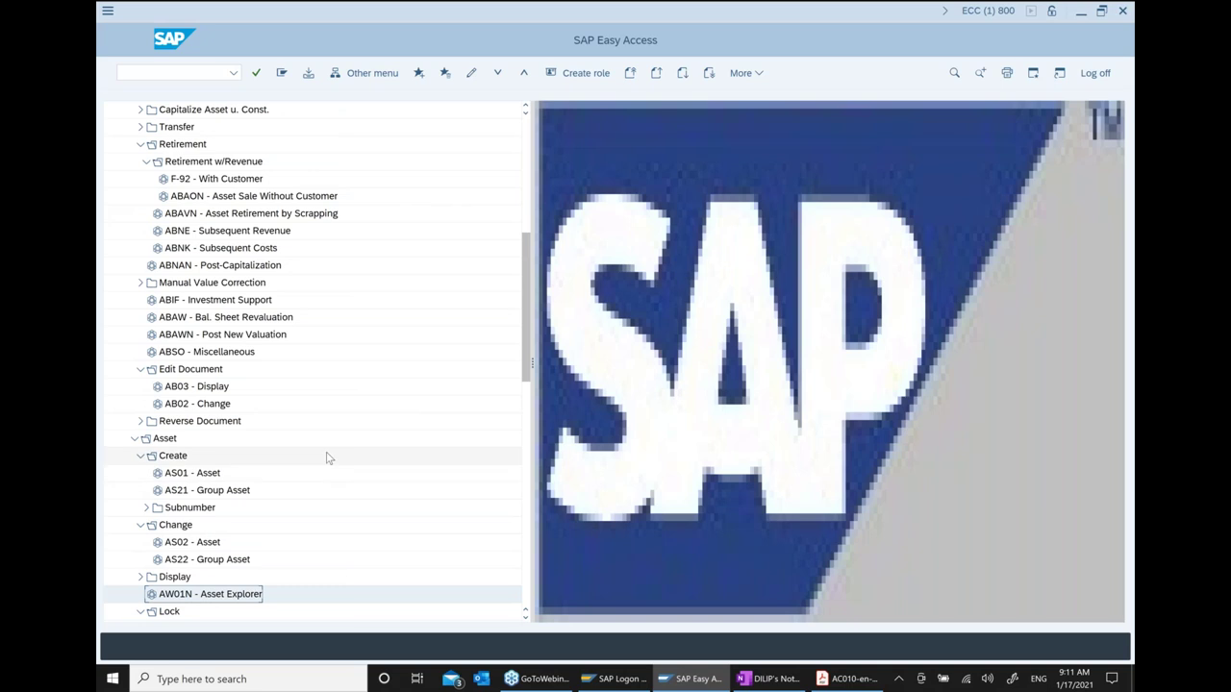
left_click(223, 393)
double_click(223, 392)
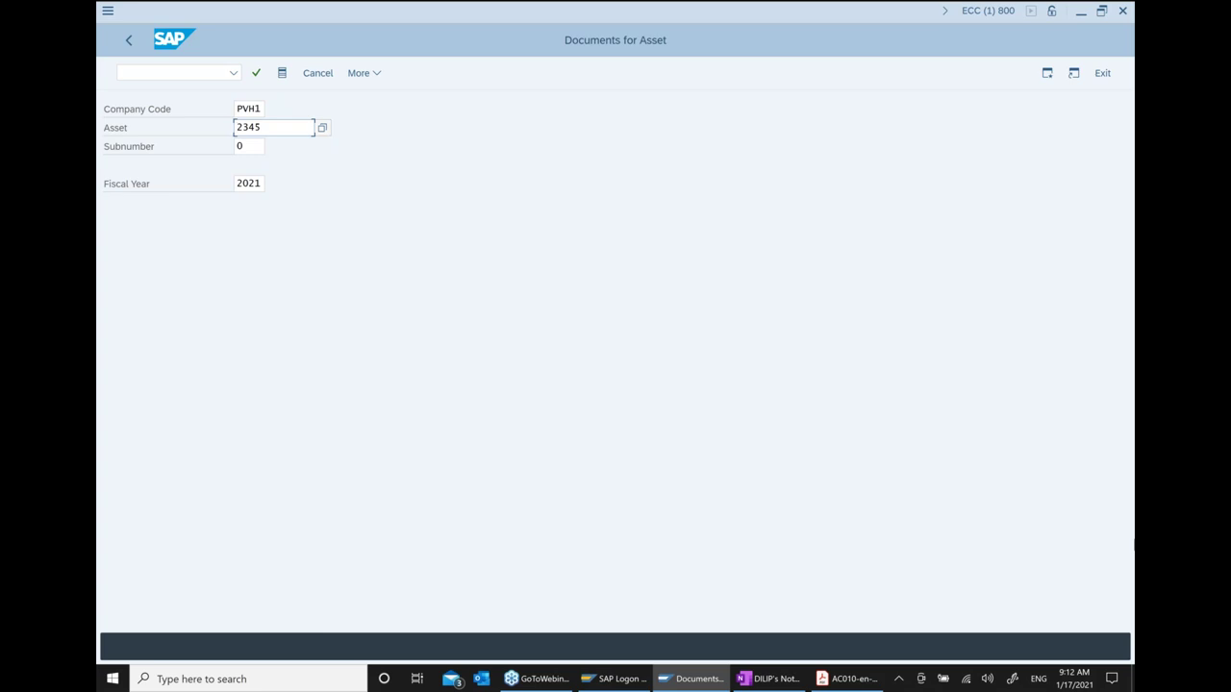
key("Return")
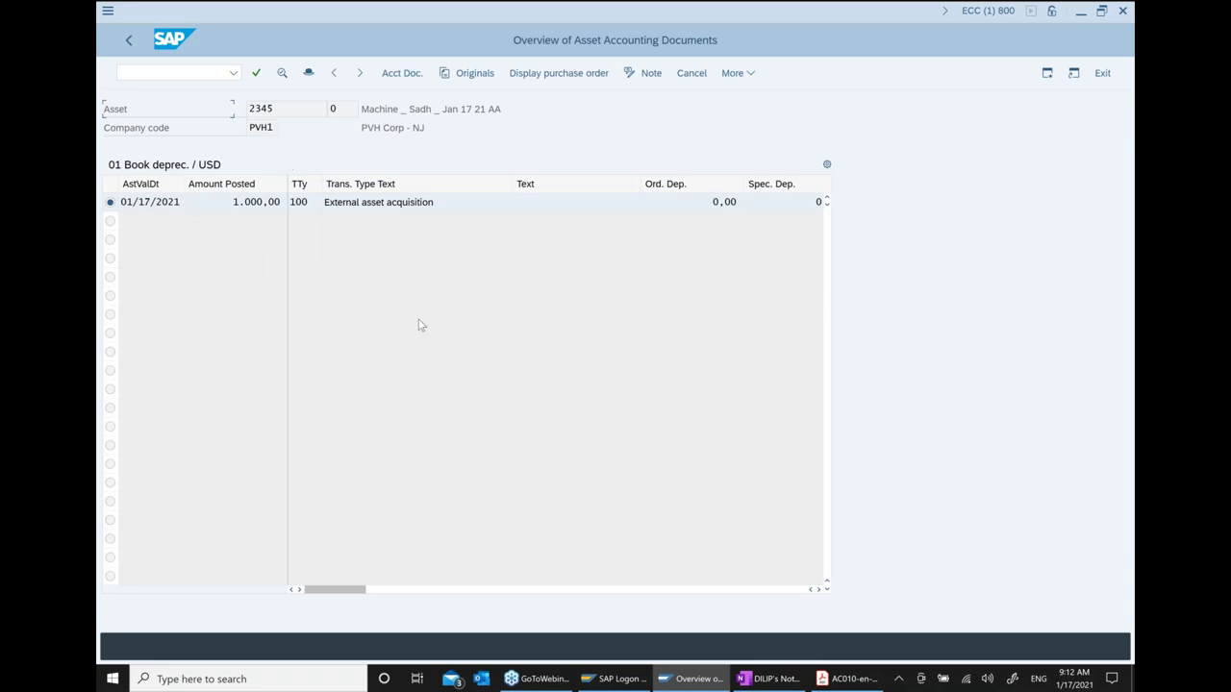
View the accounting document behind the external asset acquisition, and return to the SAP Easy Access menu
left_click(403, 77)
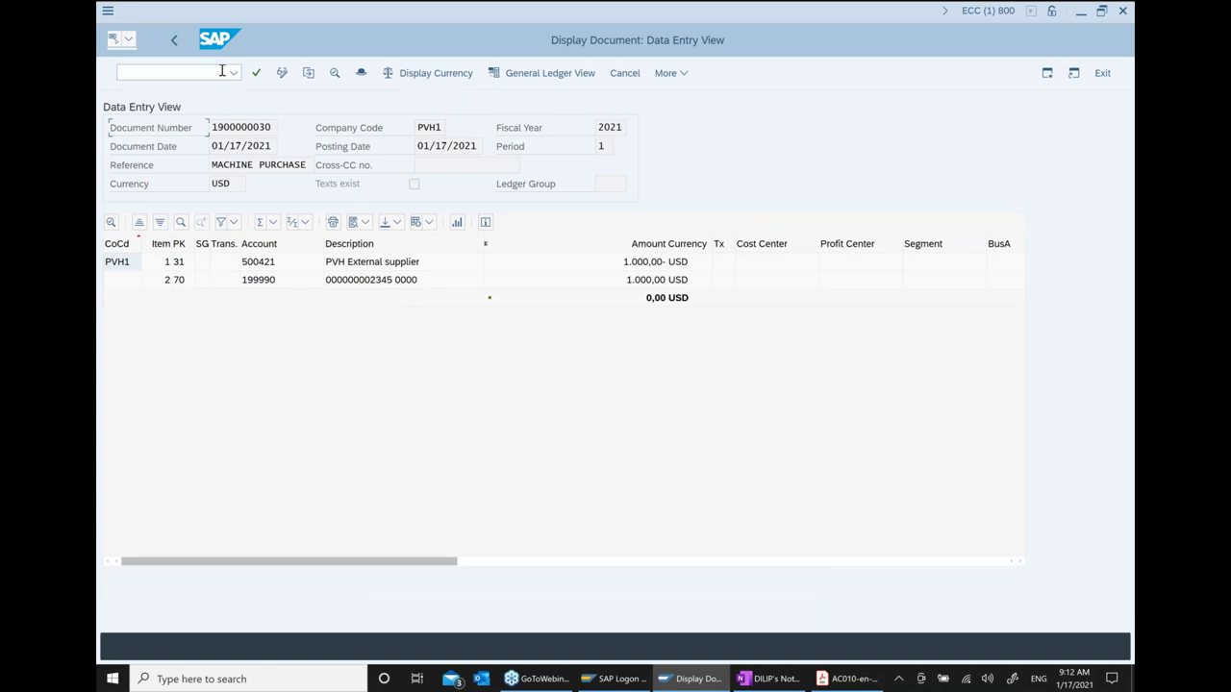
left_click(178, 48)
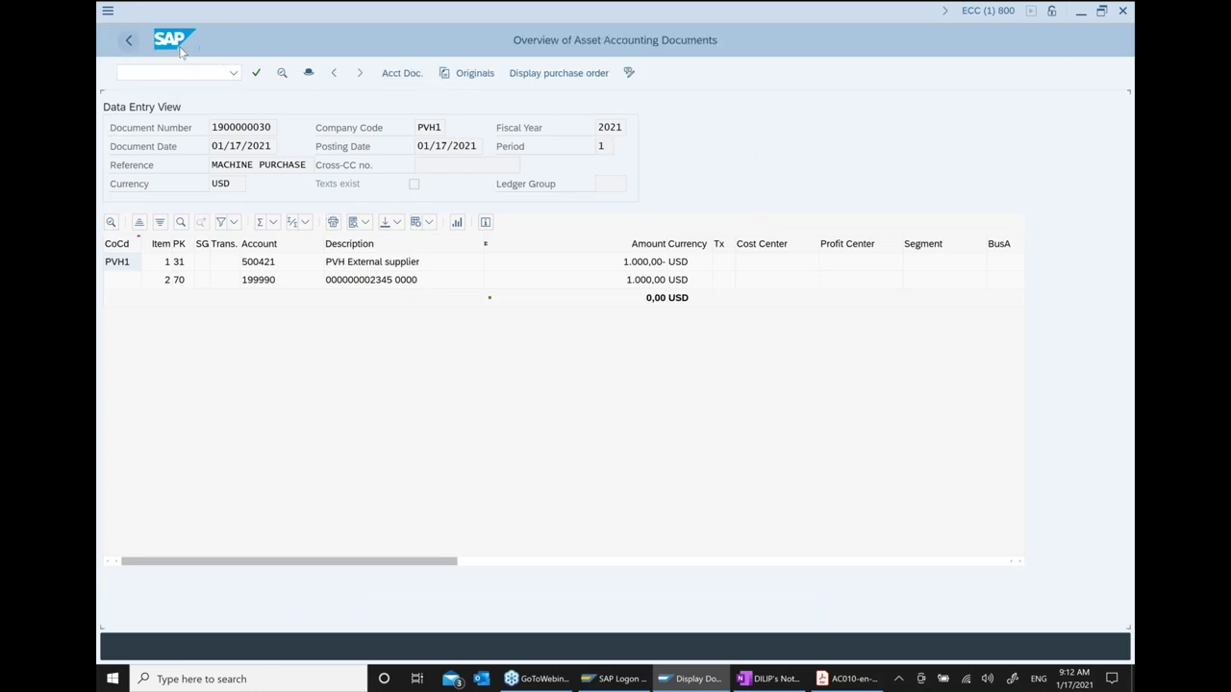
left_click(1103, 76)
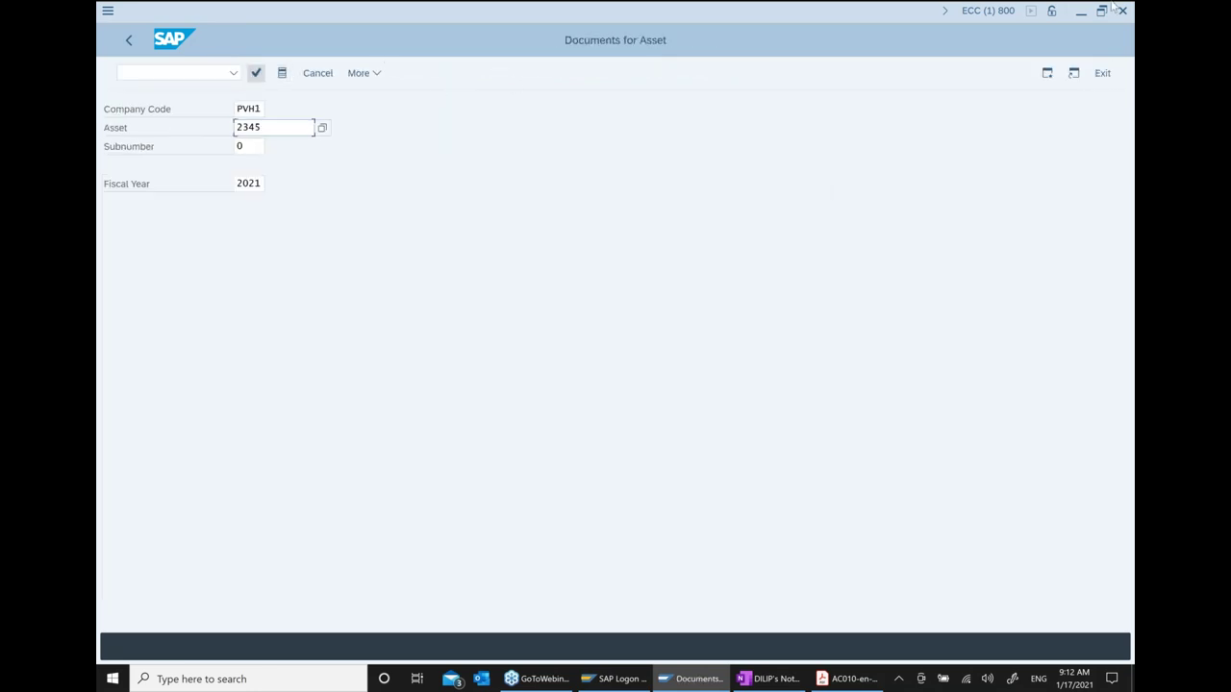
left_click(130, 50)
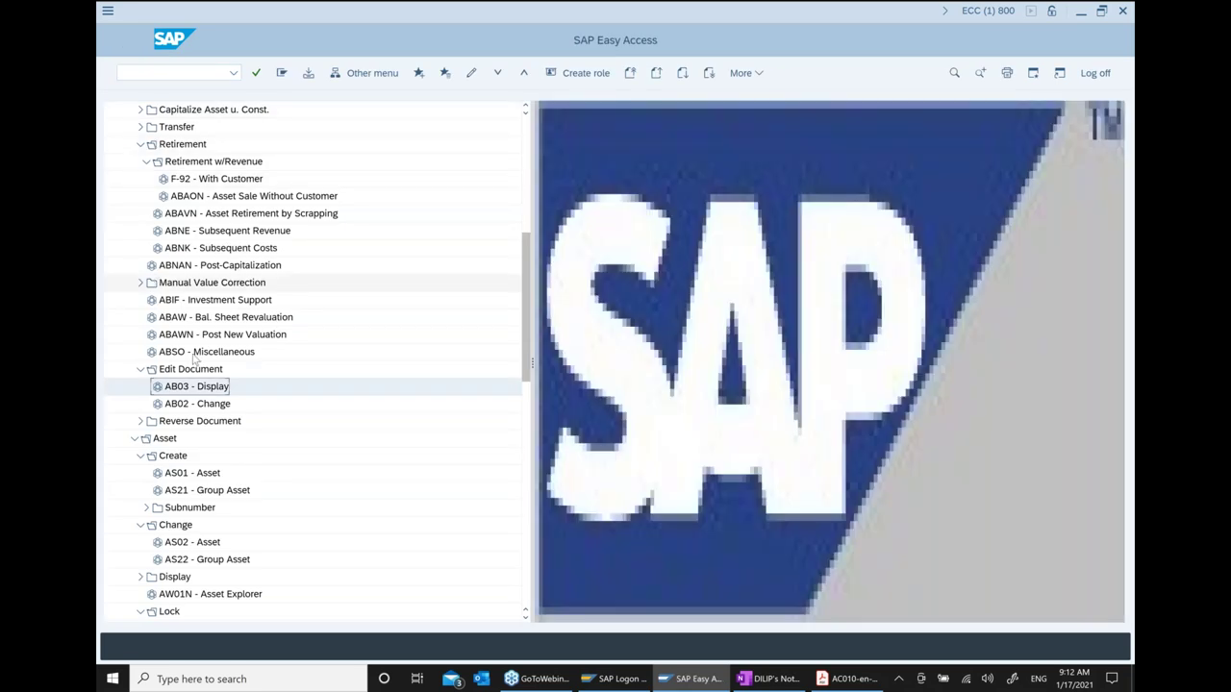
Start the reversal of other asset documents (AB08) and list the documents of asset 2345 in company code PVH1 for fiscal year 2021
left_click(208, 424)
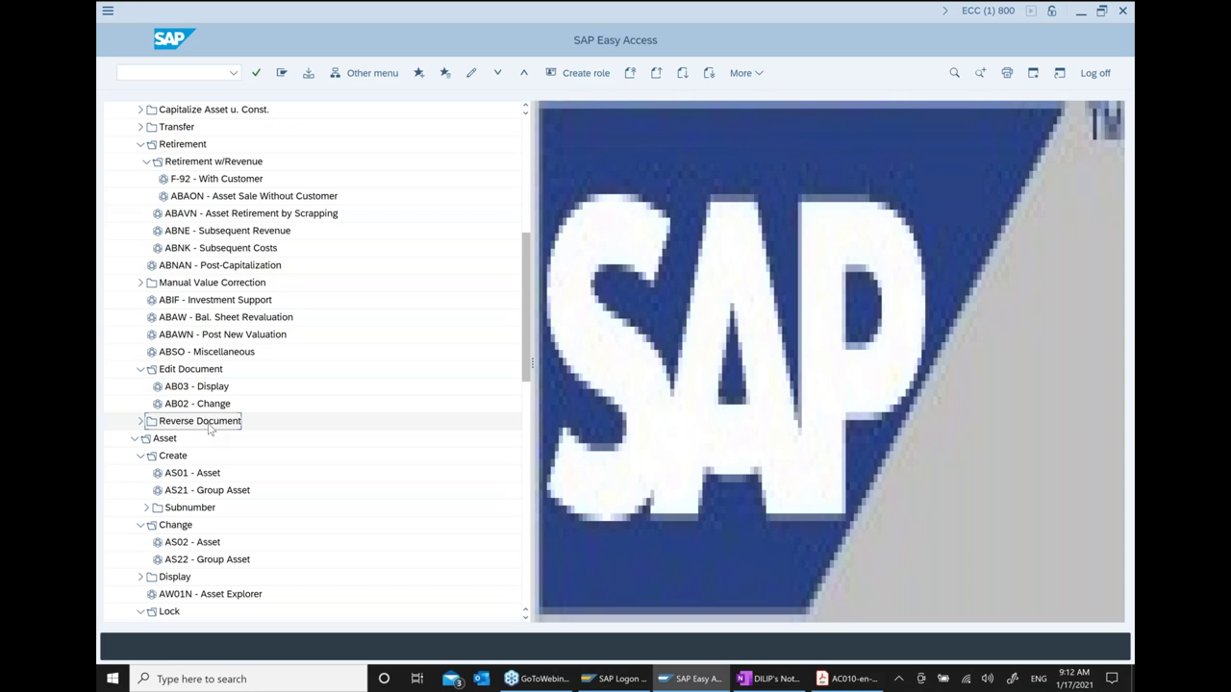
scroll(207, 426, "down", 1)
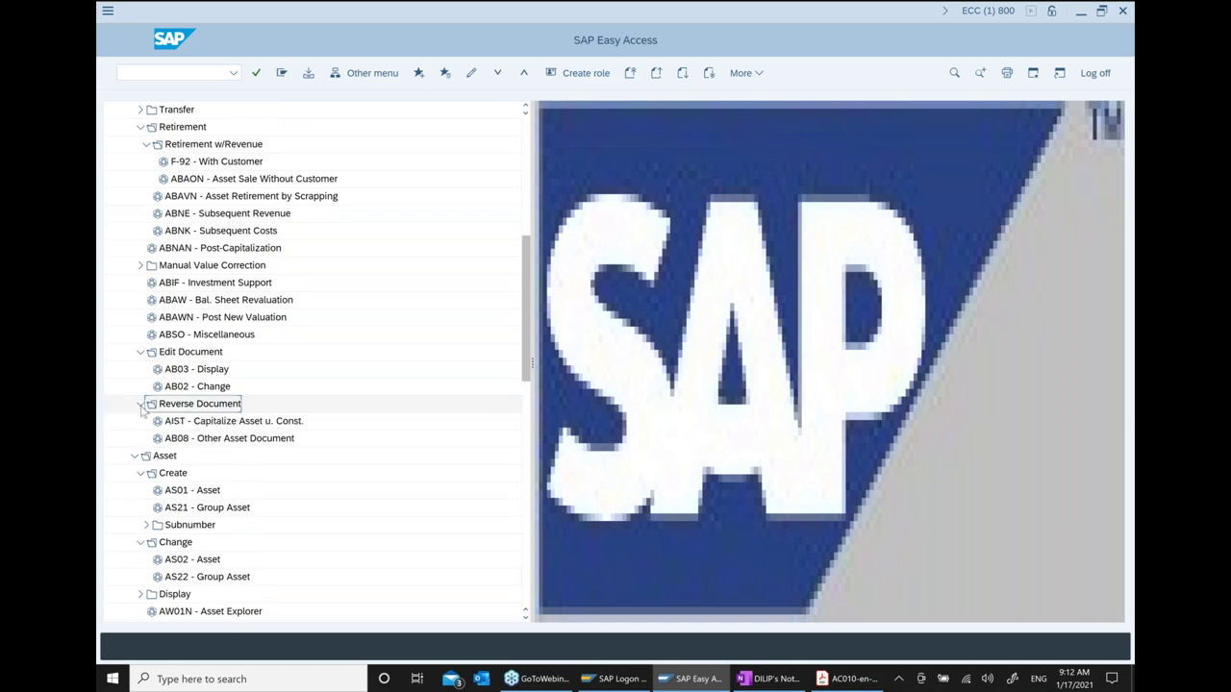
left_click(241, 439)
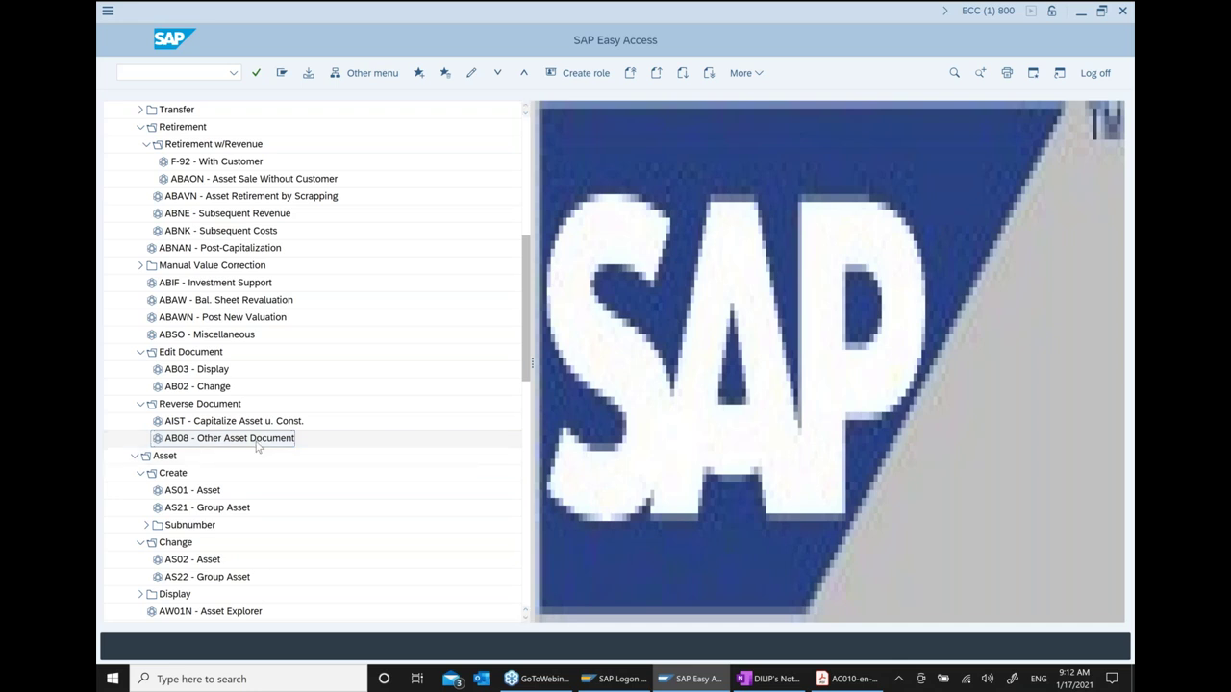
double_click(257, 444)
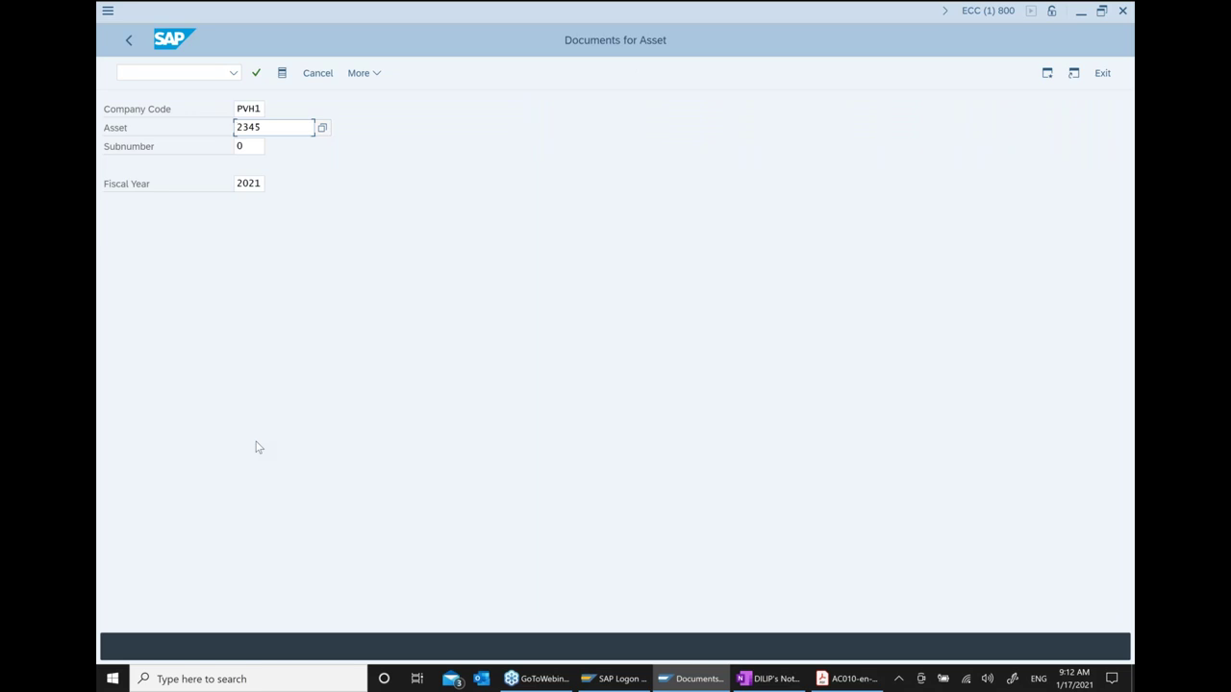
key("Return")
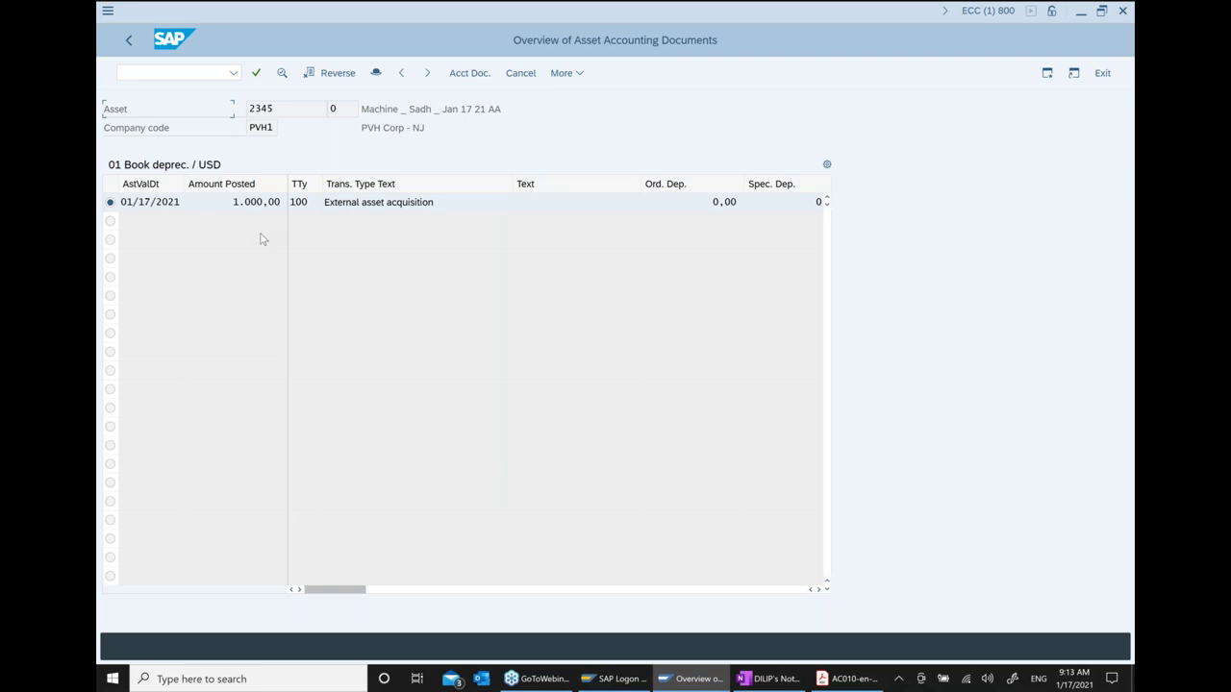
Reverse the external asset acquisition with reversal reason 01 (Reversal in current period), post it, and return to the SAP Easy Access menu
left_click(343, 81)
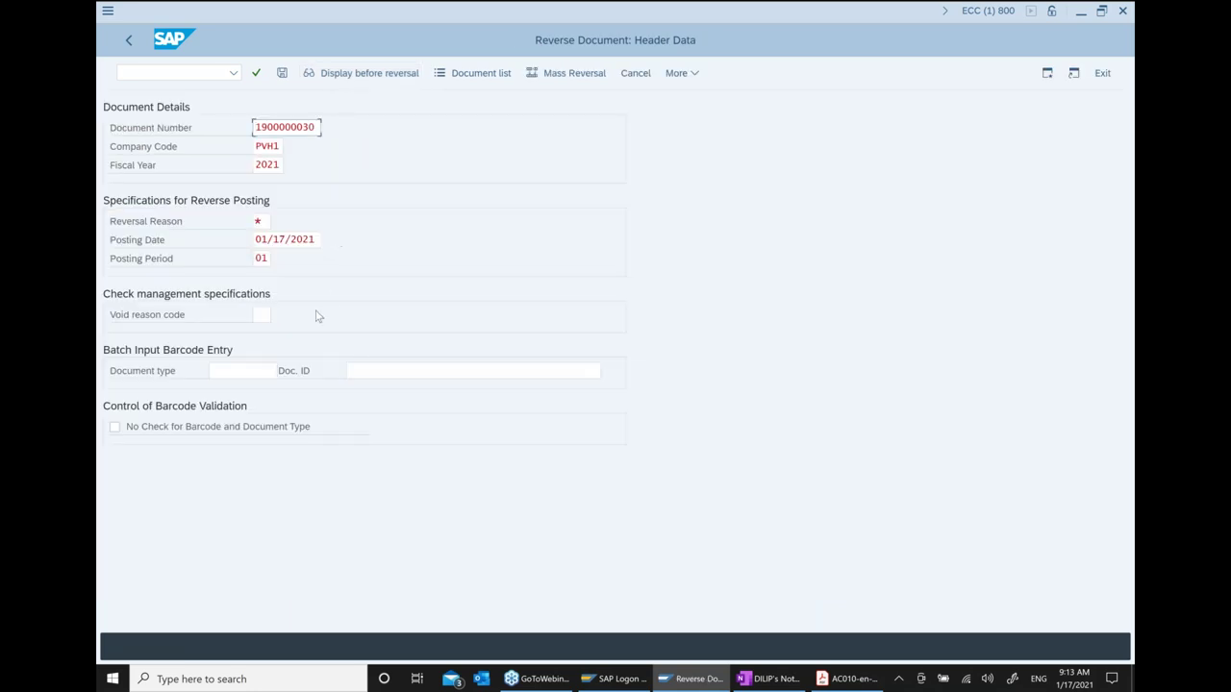
left_click(266, 220)
left_click(280, 222)
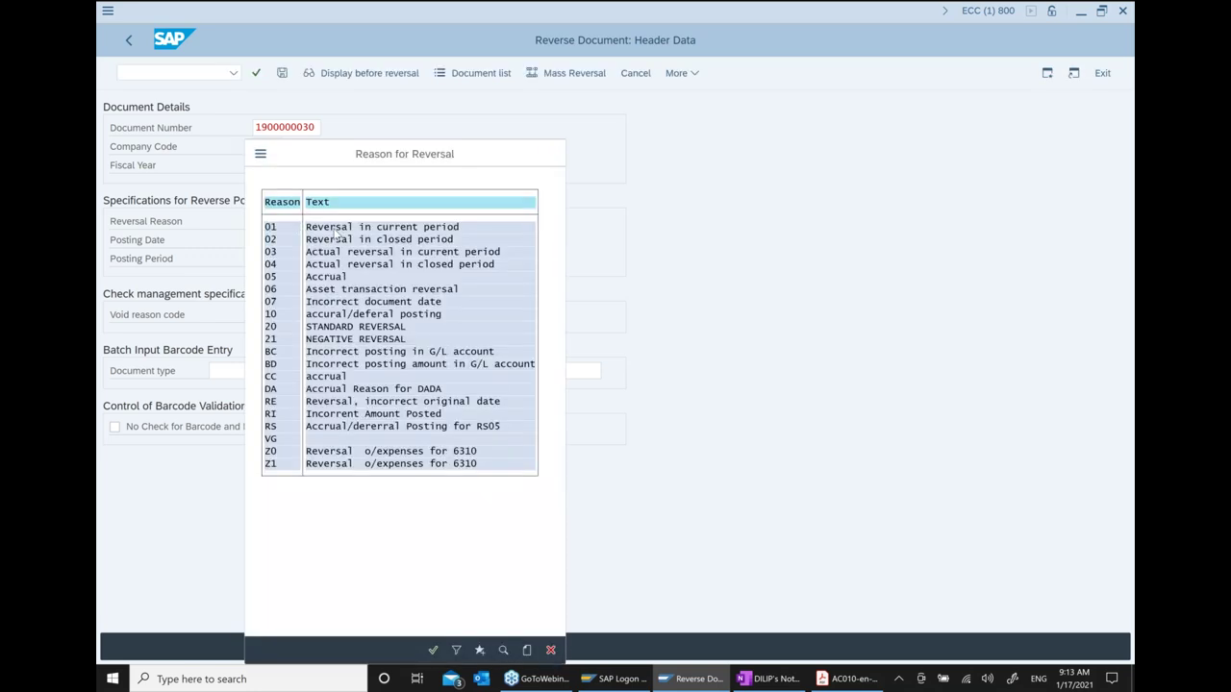
double_click(334, 231)
left_click(283, 74)
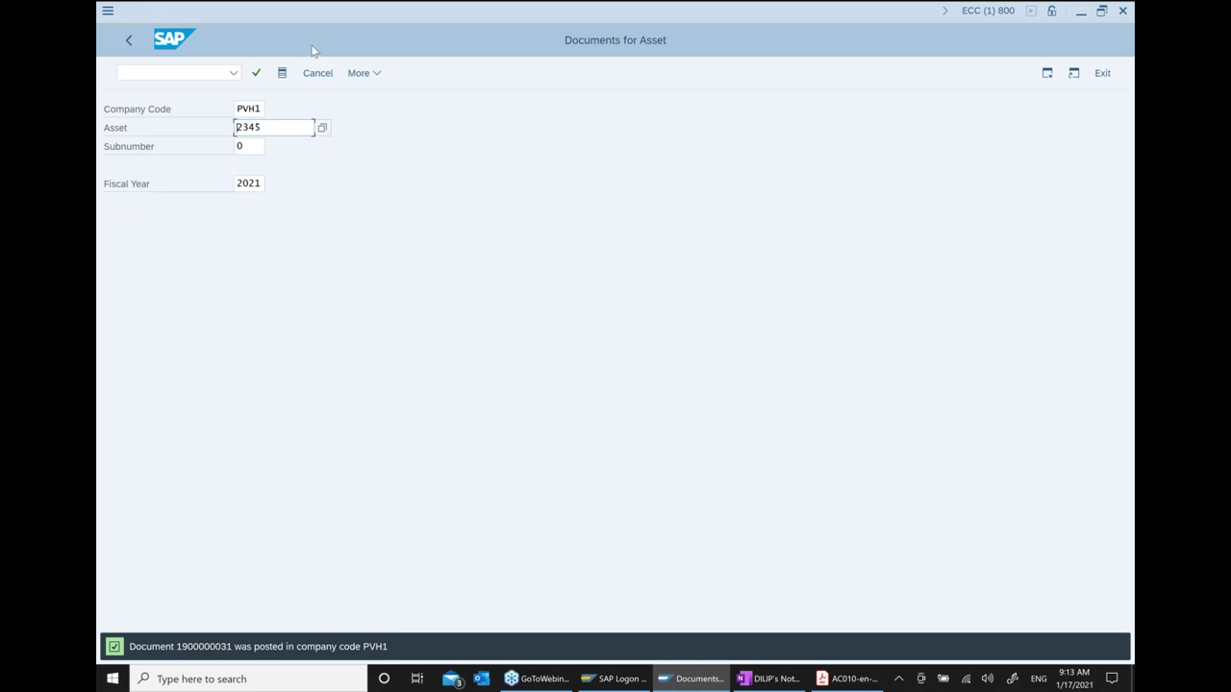
left_click(132, 55)
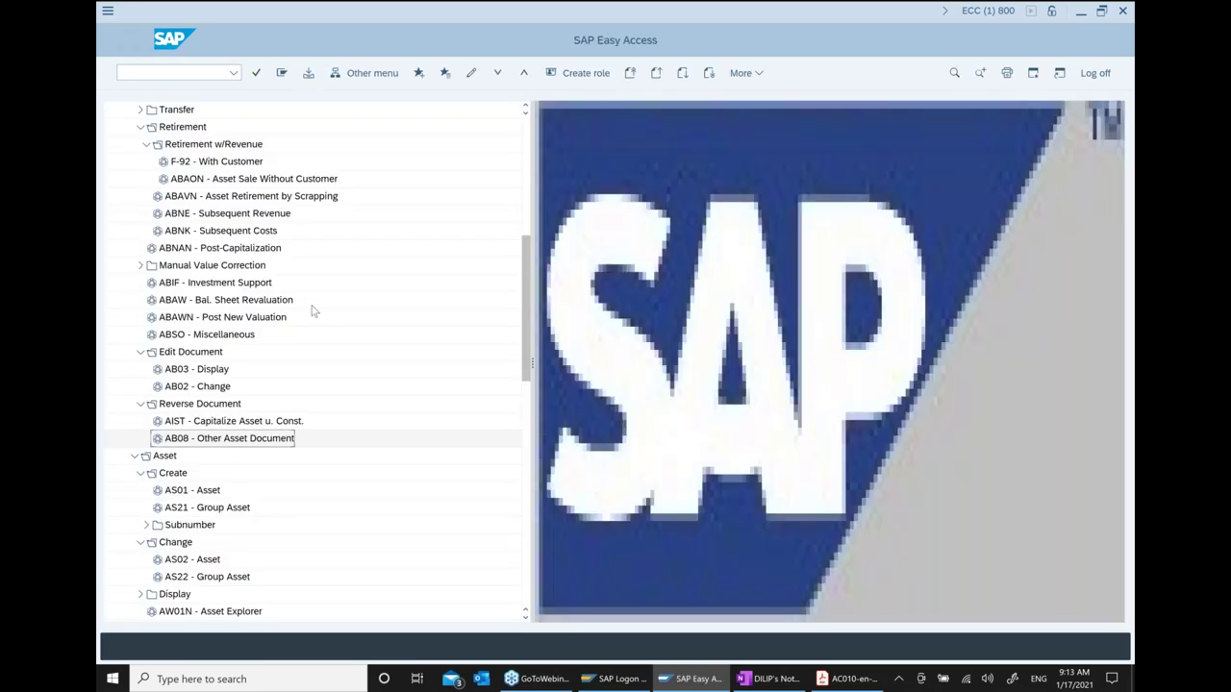
Display the asset accounting documents (AB03) of asset 2345 for fiscal year 2021 and compare the original and reversal amounts
double_click(207, 369)
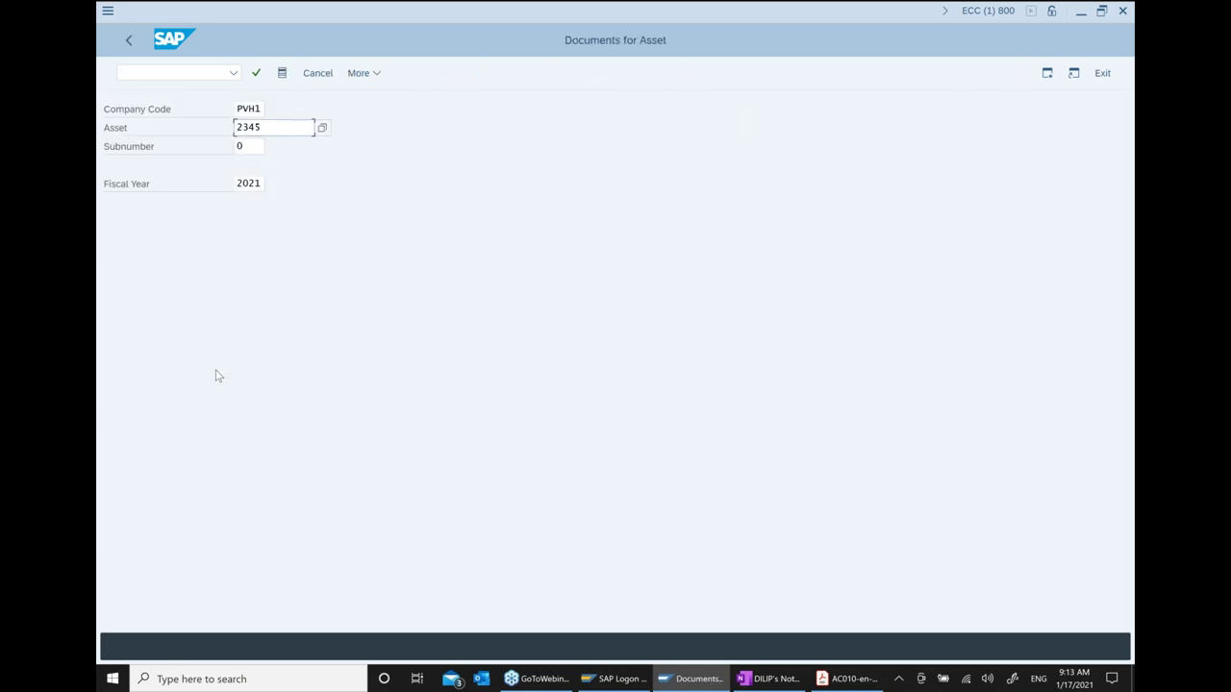
key("Return")
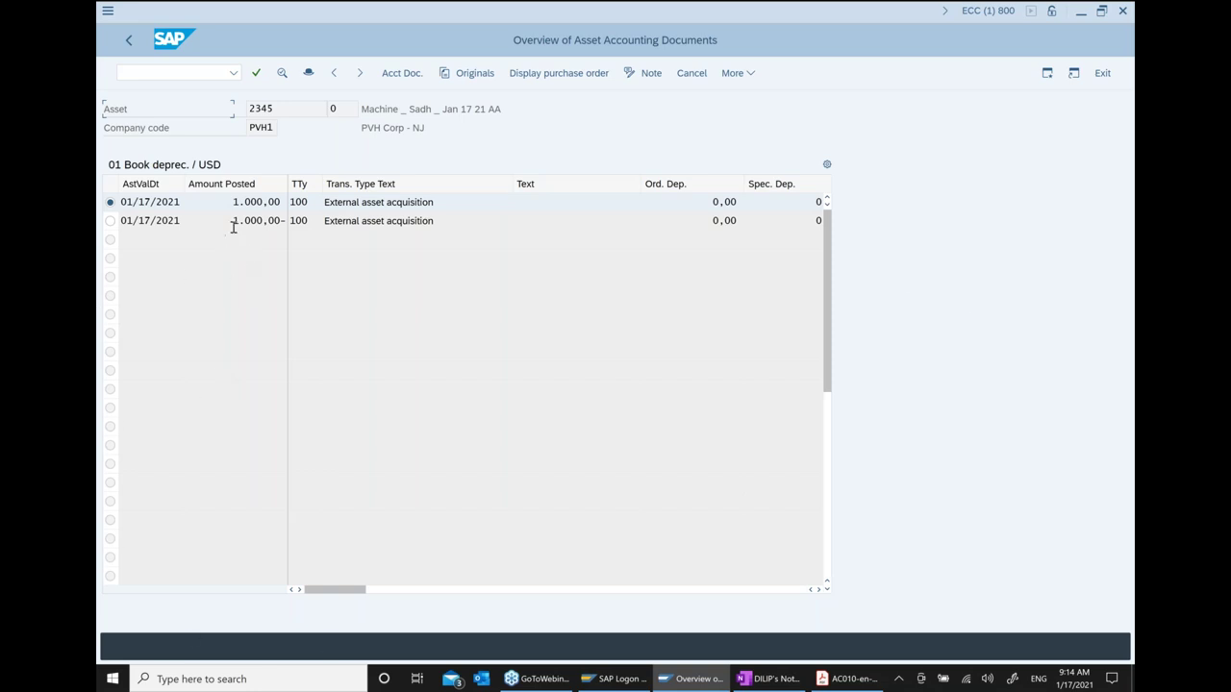
double_click(275, 202)
left_click_drag(281, 202, 227, 202)
left_click_drag(234, 220, 331, 220)
View the accounting document behind the negative external asset acquisition line, and return to the SAP Easy Access menu
left_click(111, 222)
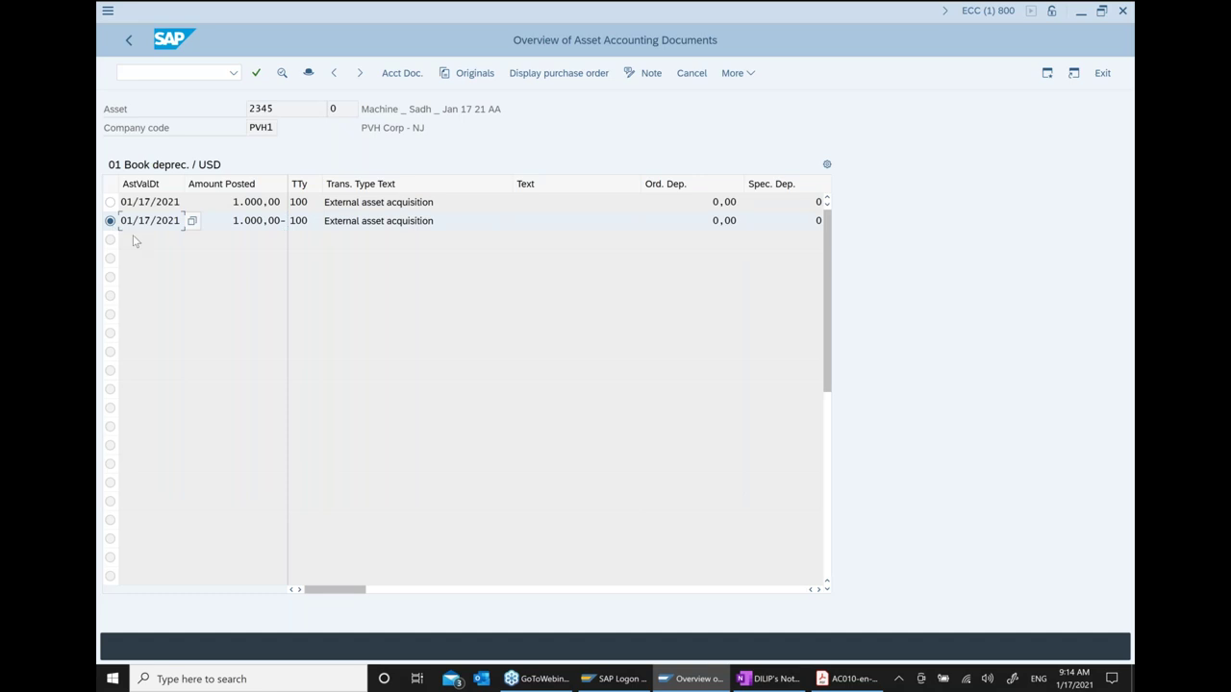
left_click(414, 77)
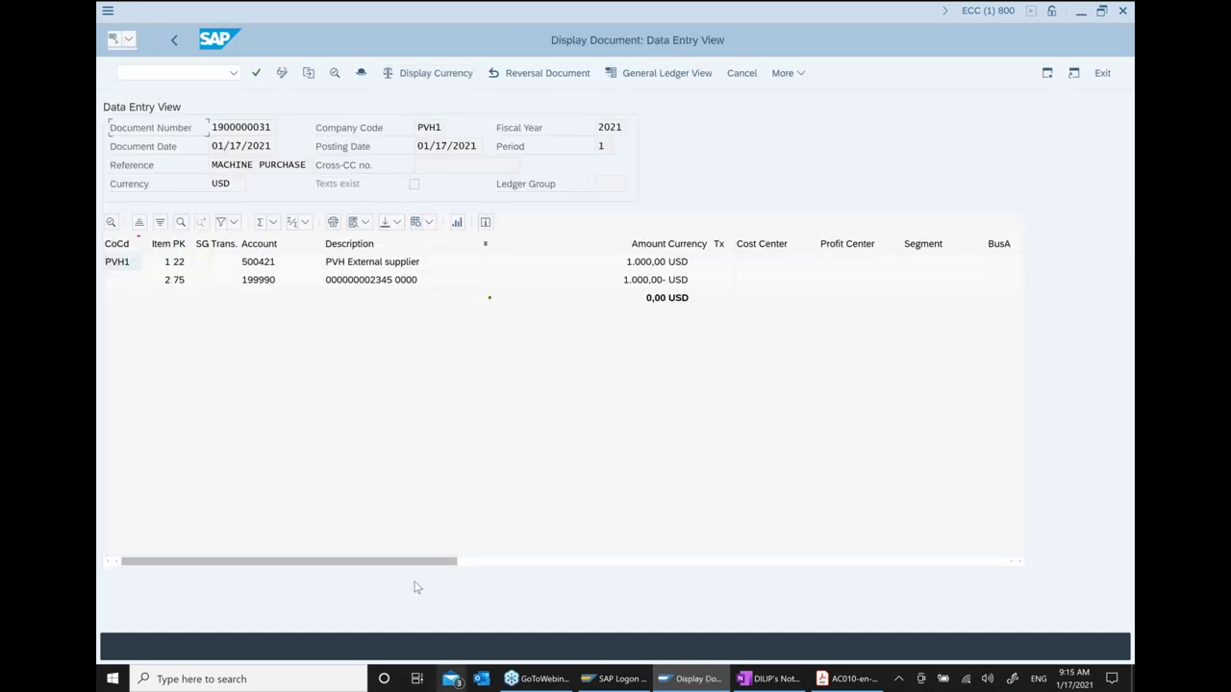
left_click(415, 266)
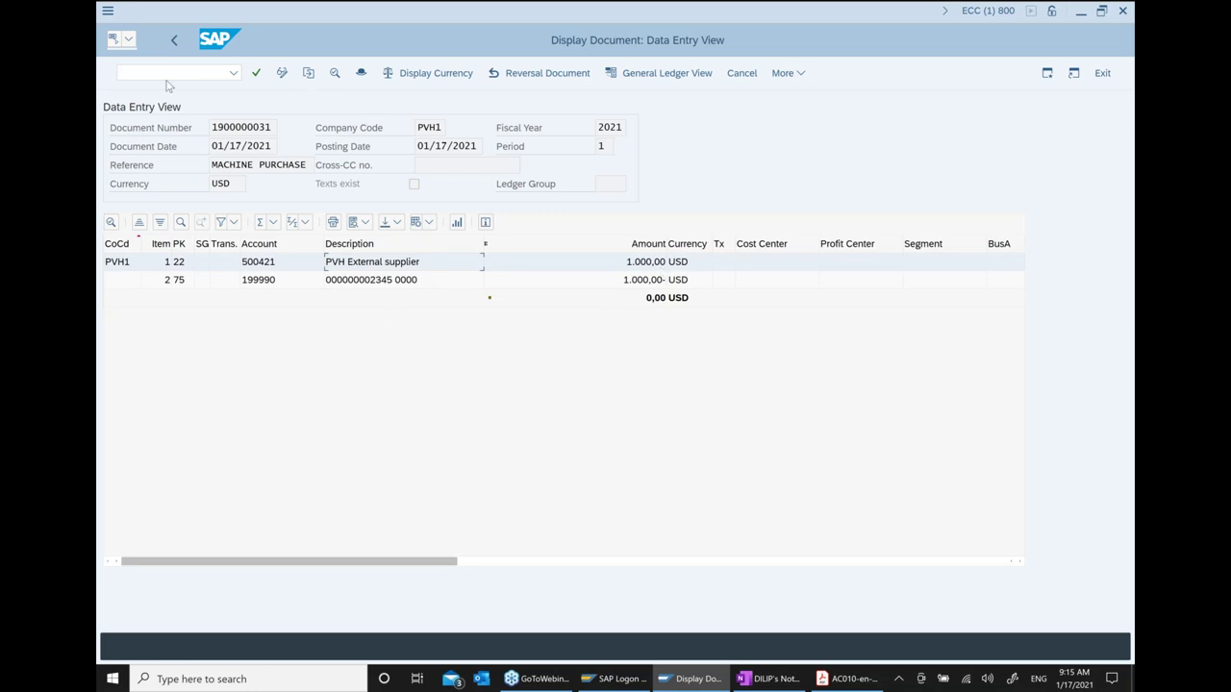
left_click(1102, 74)
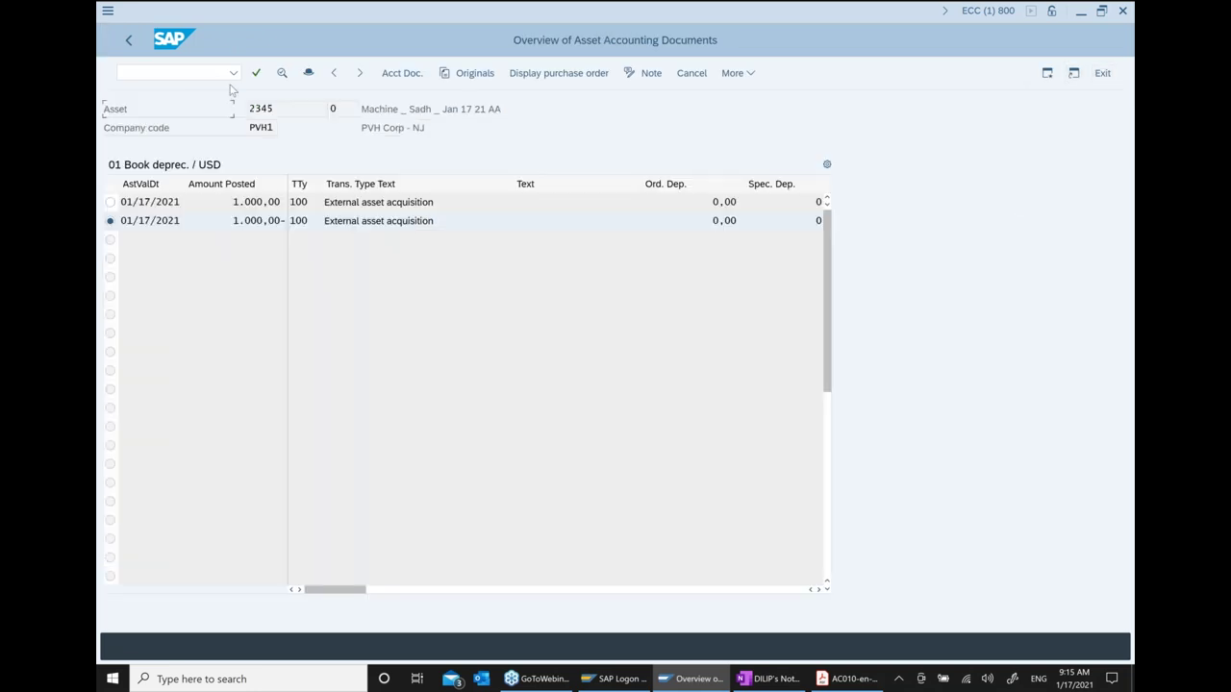
left_click(133, 44)
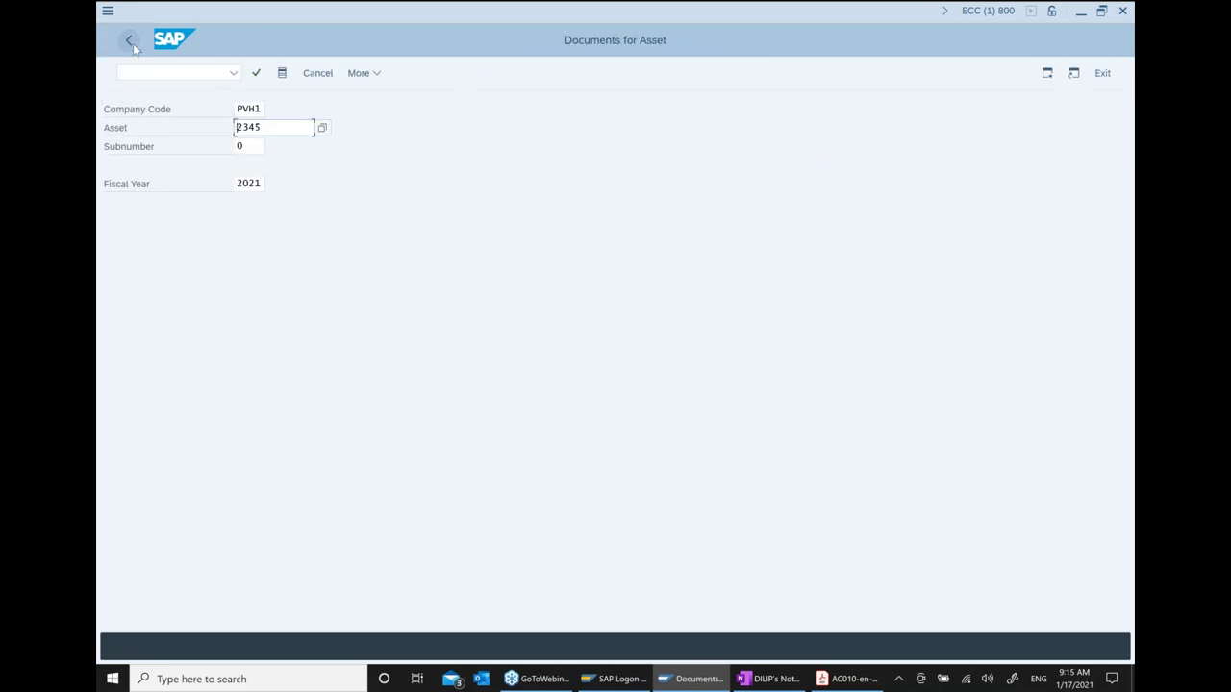
left_click(132, 44)
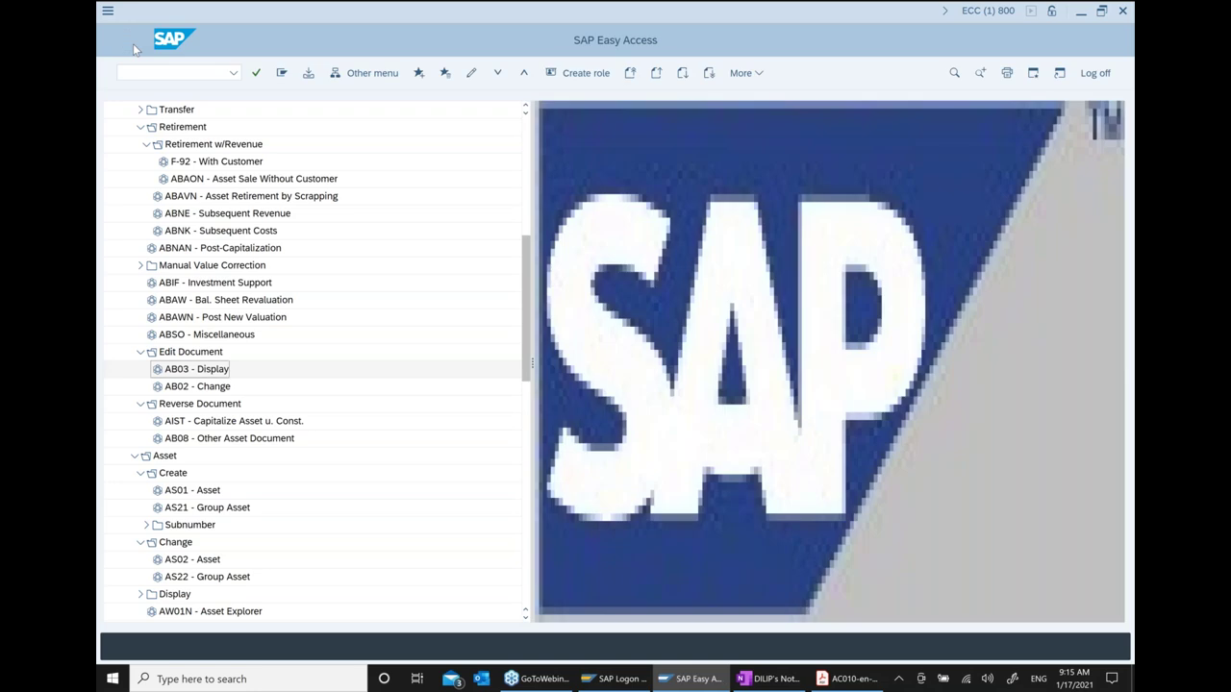
Open Asset Explorer (AW01N) for asset 2345 to check its planned values and transactions for 2021
scroll(342, 535, "down", 1)
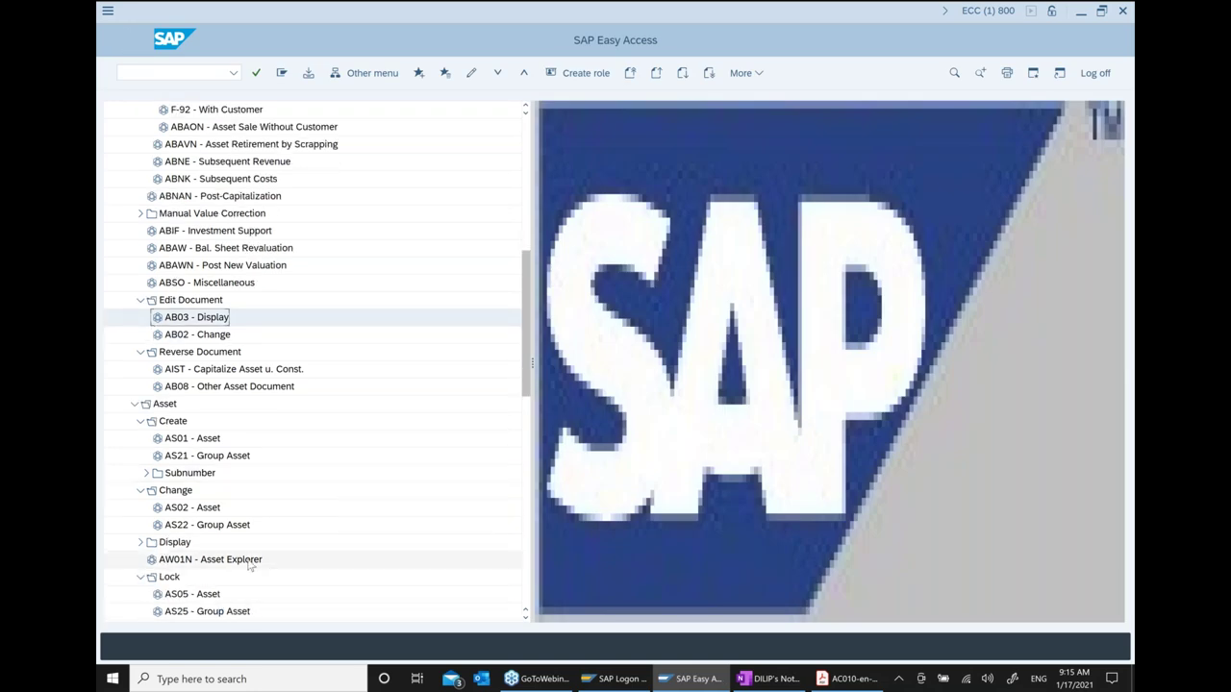
left_click(249, 562)
double_click(249, 563)
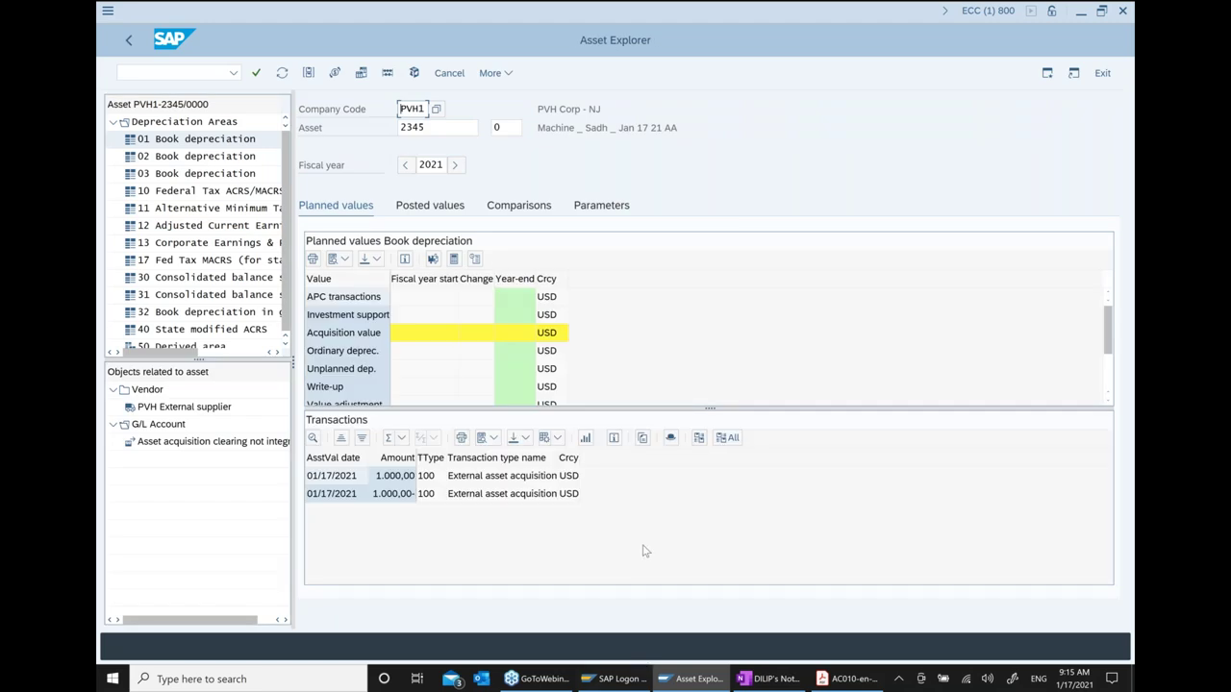
Examine the acquisition value and both external acquisition transactions of asset 2345 in its planned values
left_click(476, 333)
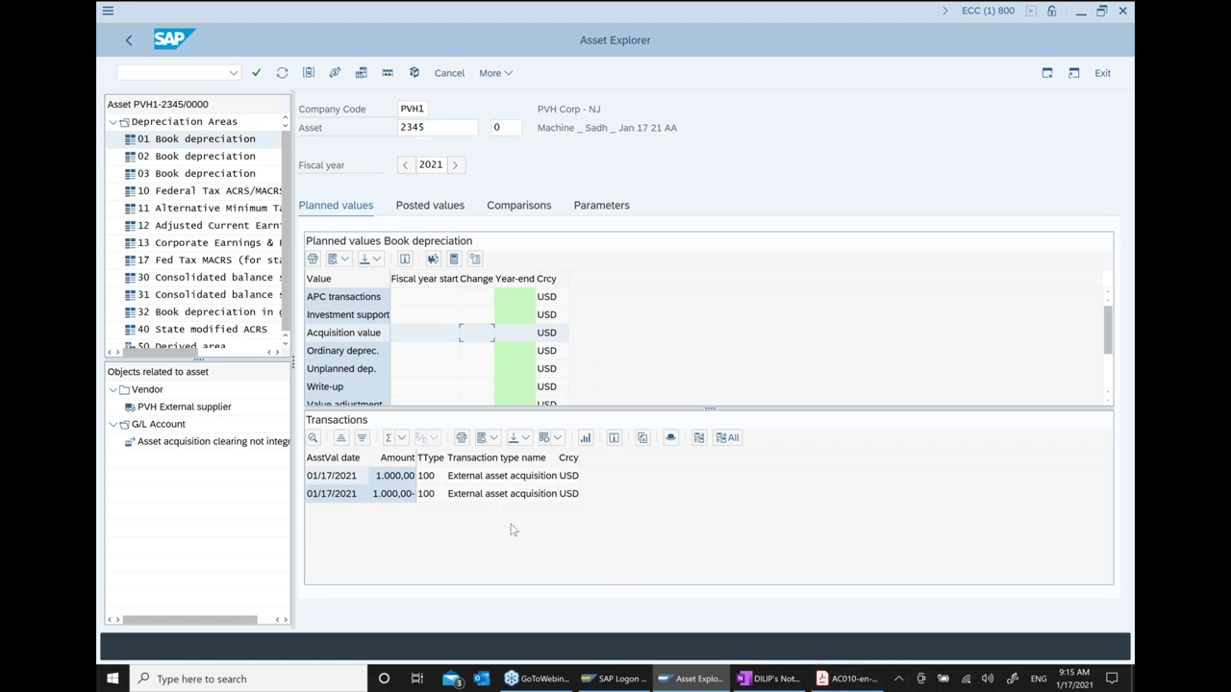
left_click(481, 477)
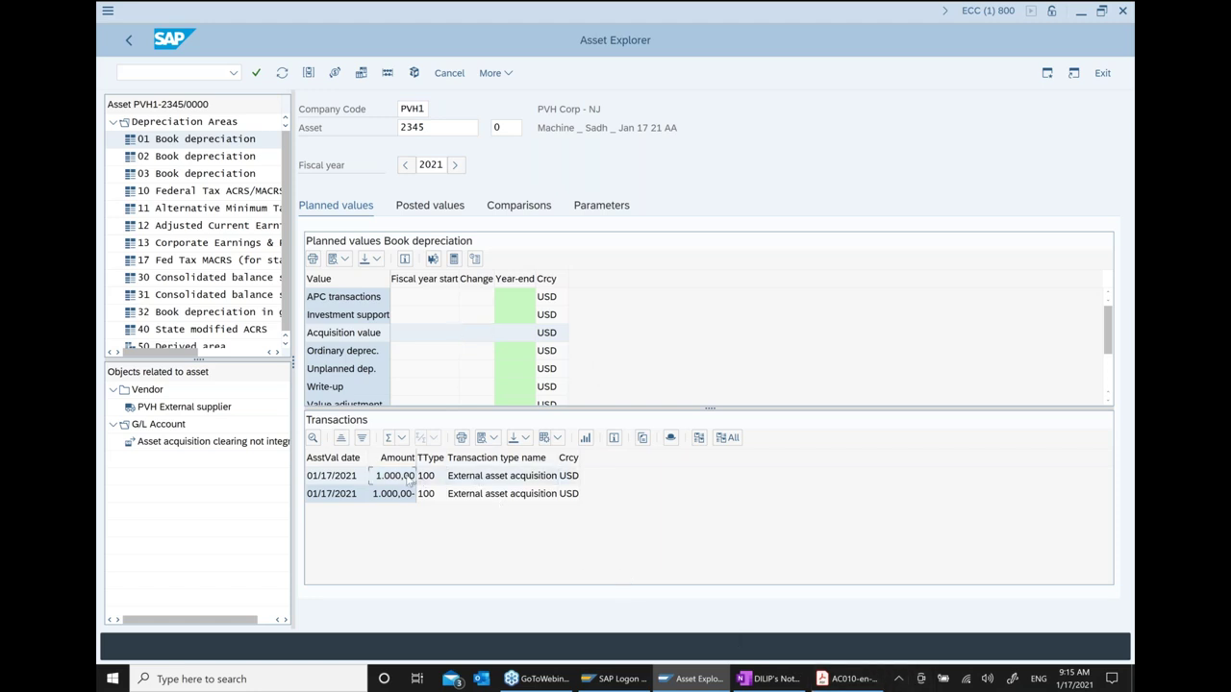
left_click(516, 494)
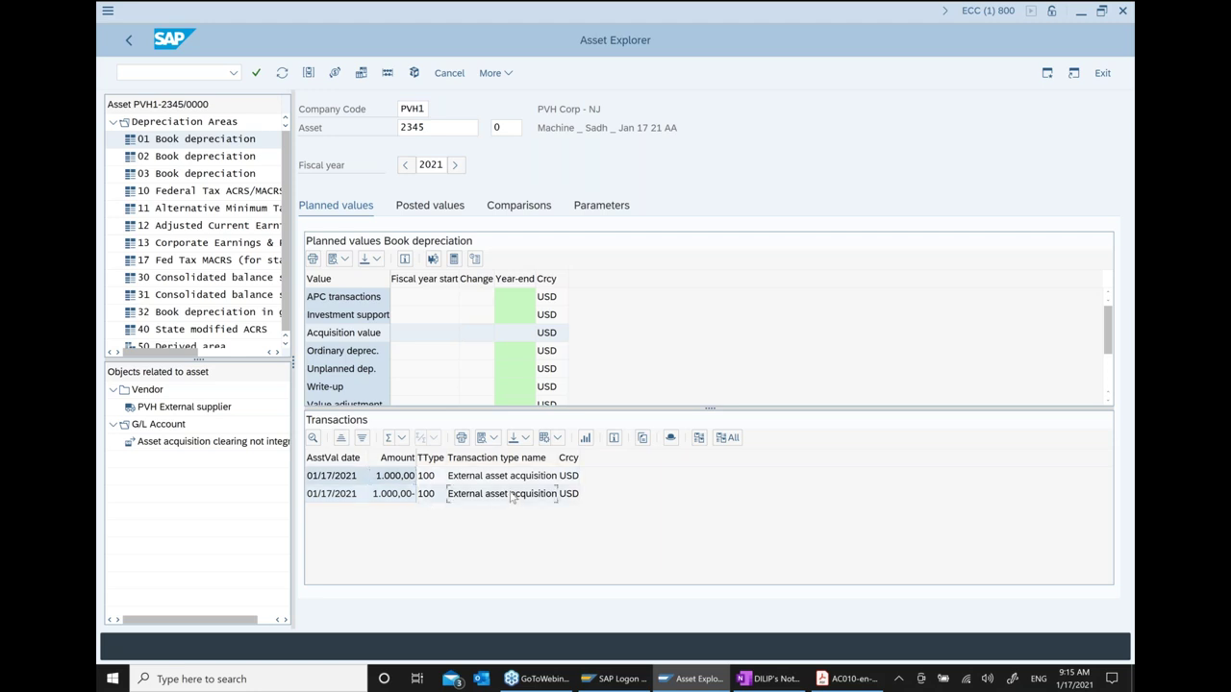
left_click(401, 498)
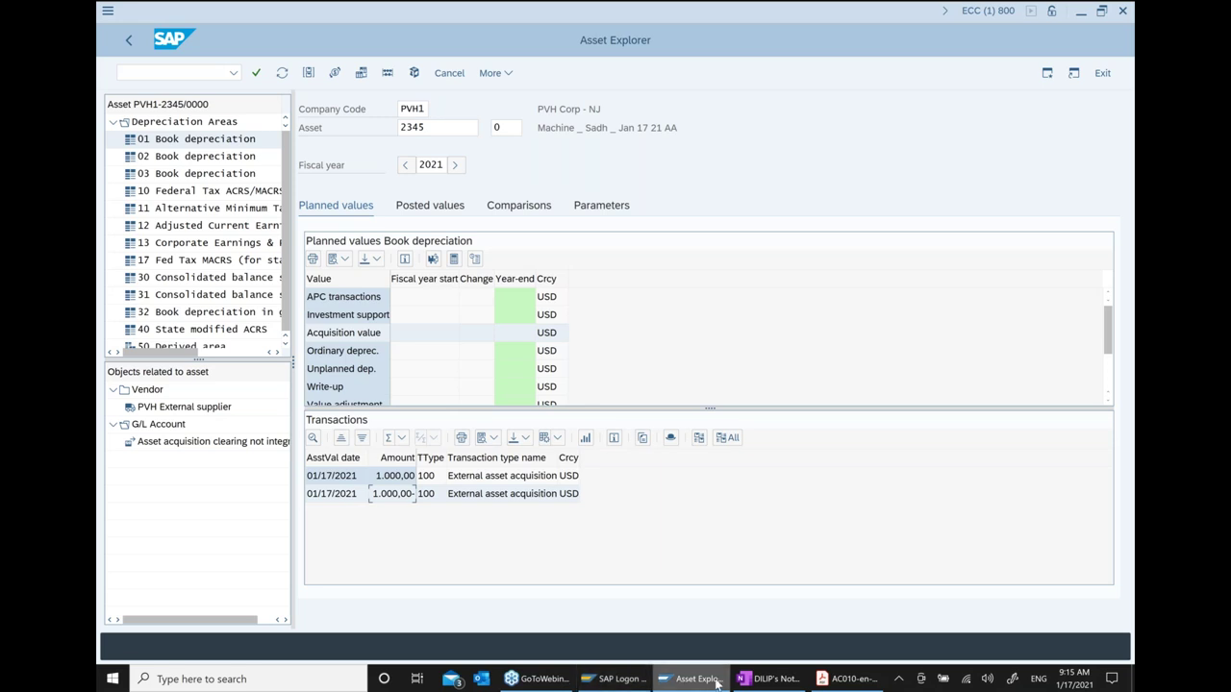
Switch to the OneNote class notes and review the listed steps for reversing an asset document
left_click(758, 682)
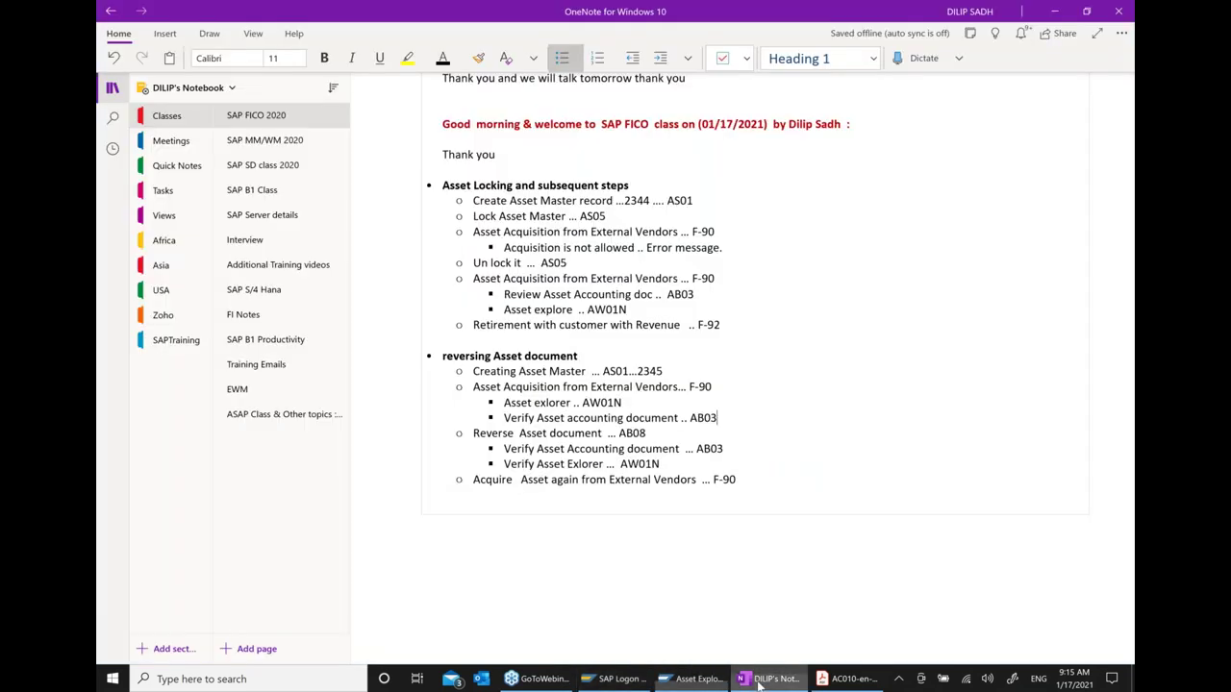
scroll(831, 558, "down", 1)
scroll(831, 558, "down", 1)
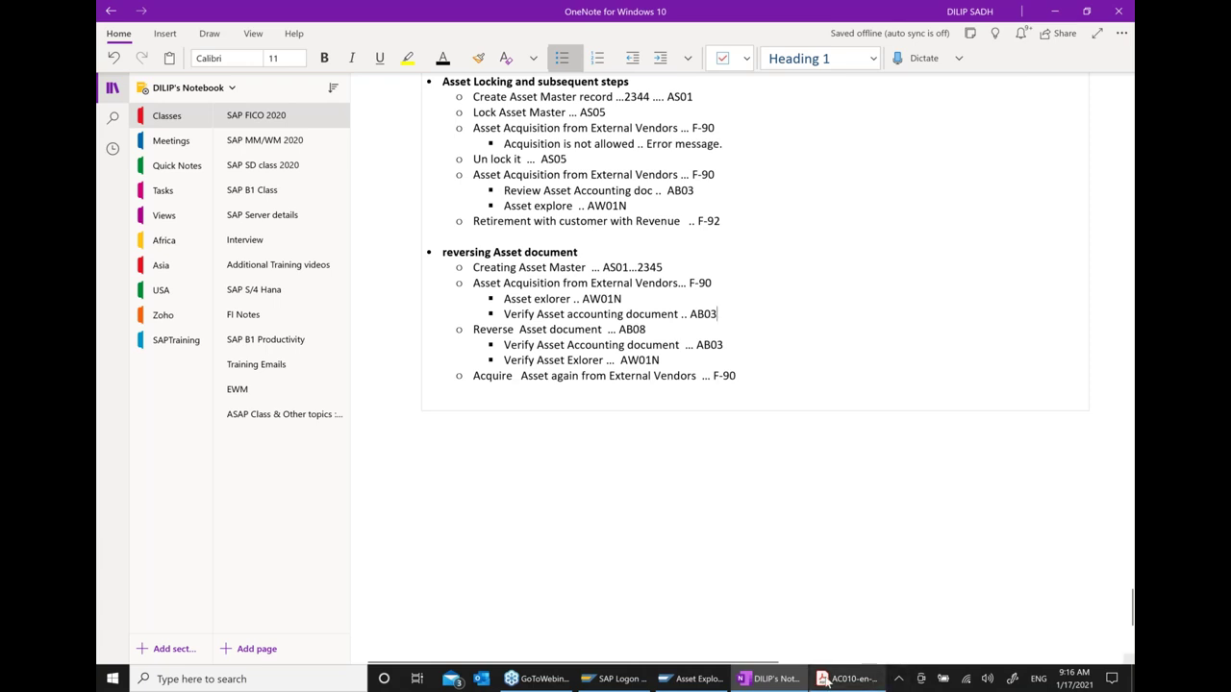
Switch back to SAP and open transaction F-90 for an external asset acquisition with vendor
left_click(721, 681)
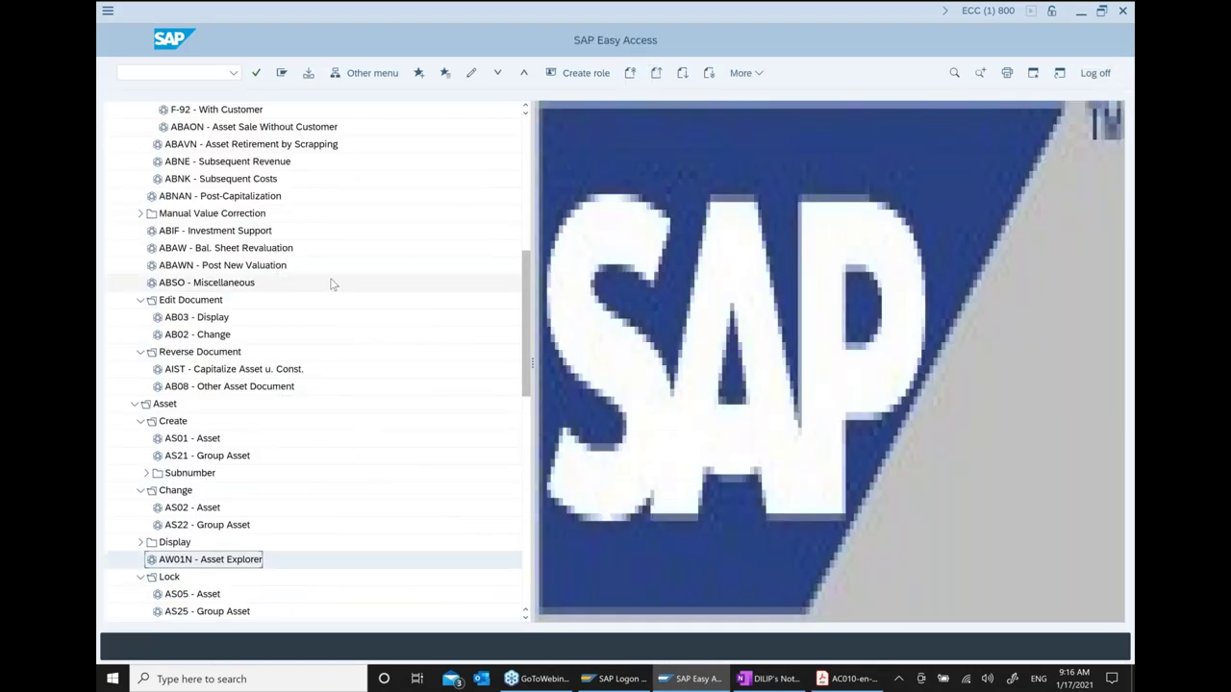
scroll(329, 280, "up", 2)
scroll(221, 220, "up", 2)
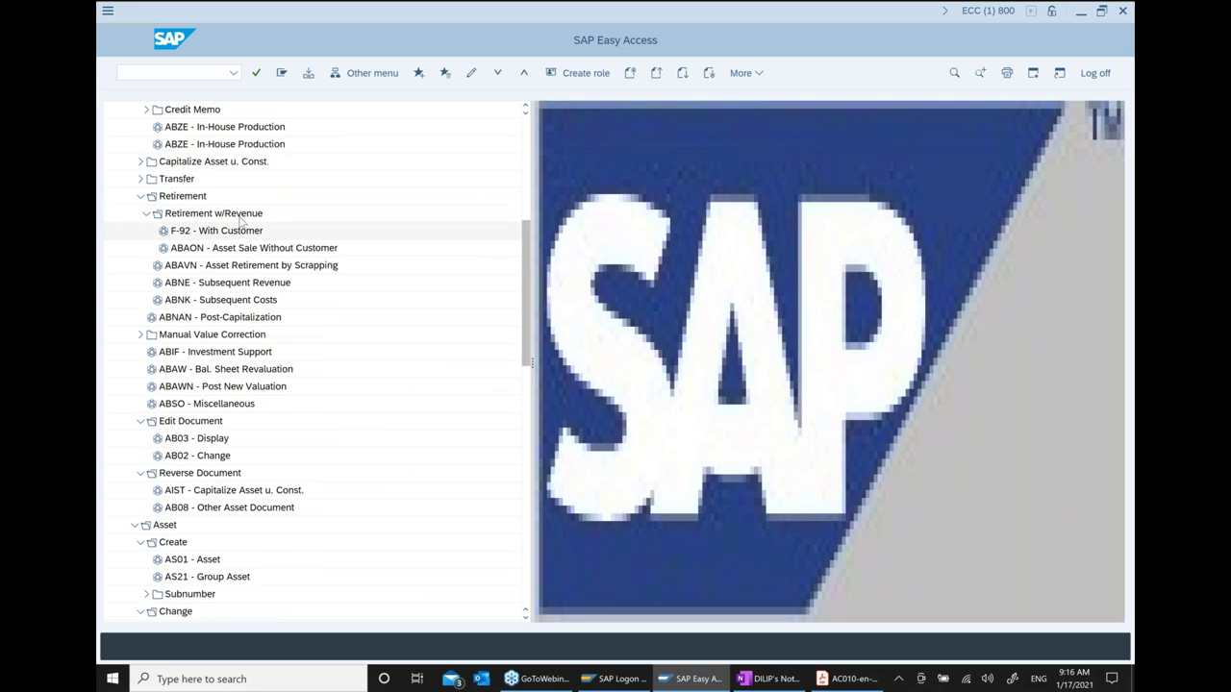
scroll(240, 222, "up", 2)
left_click(222, 232)
double_click(223, 231)
Set the document date to 01/17/2021 and enter Machine Purchase as both the reference and the document header text
left_click(279, 110)
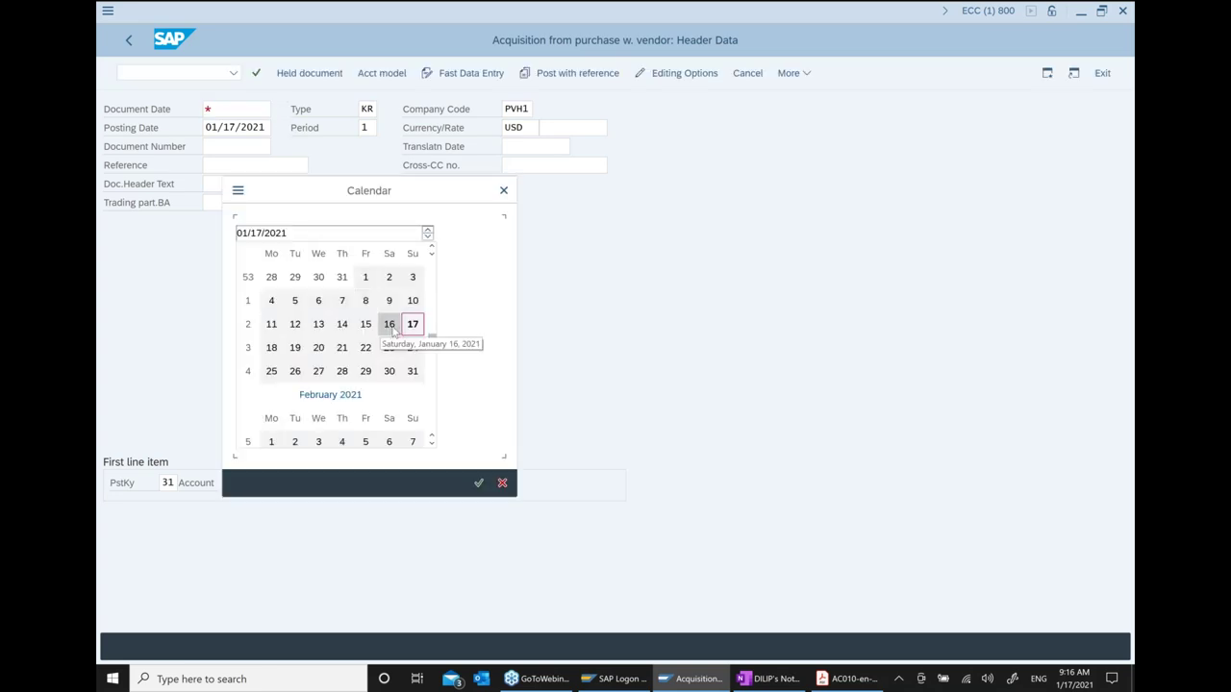
left_click(411, 324)
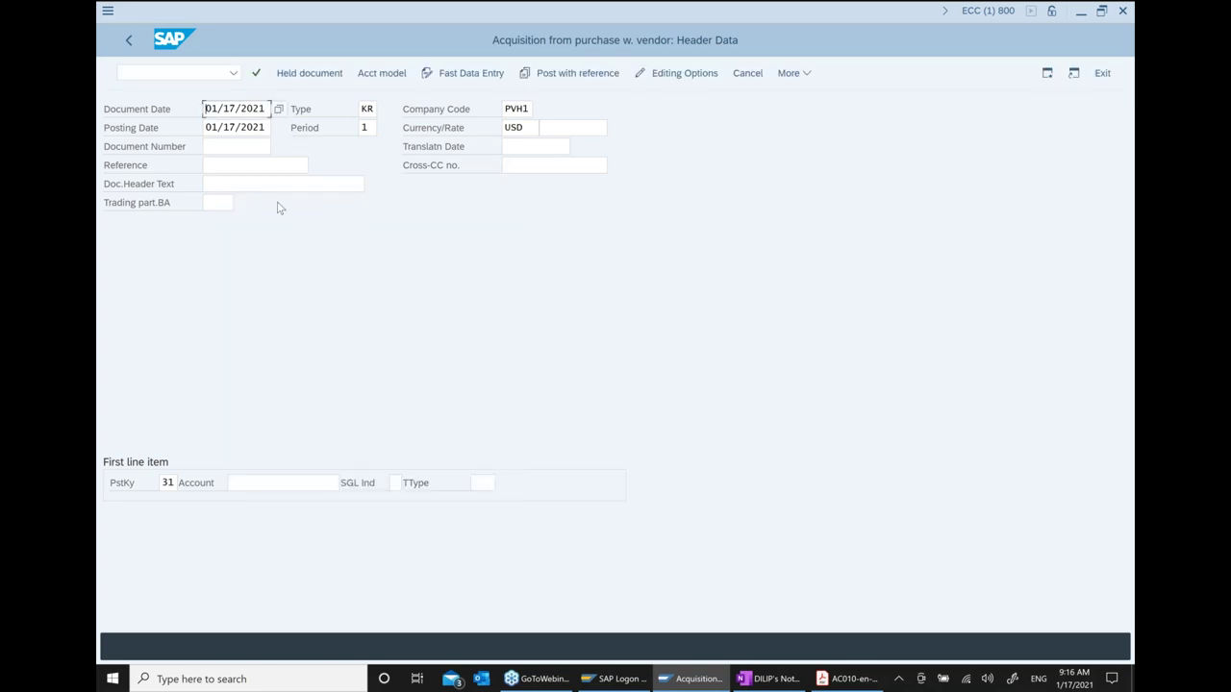
left_click(256, 168)
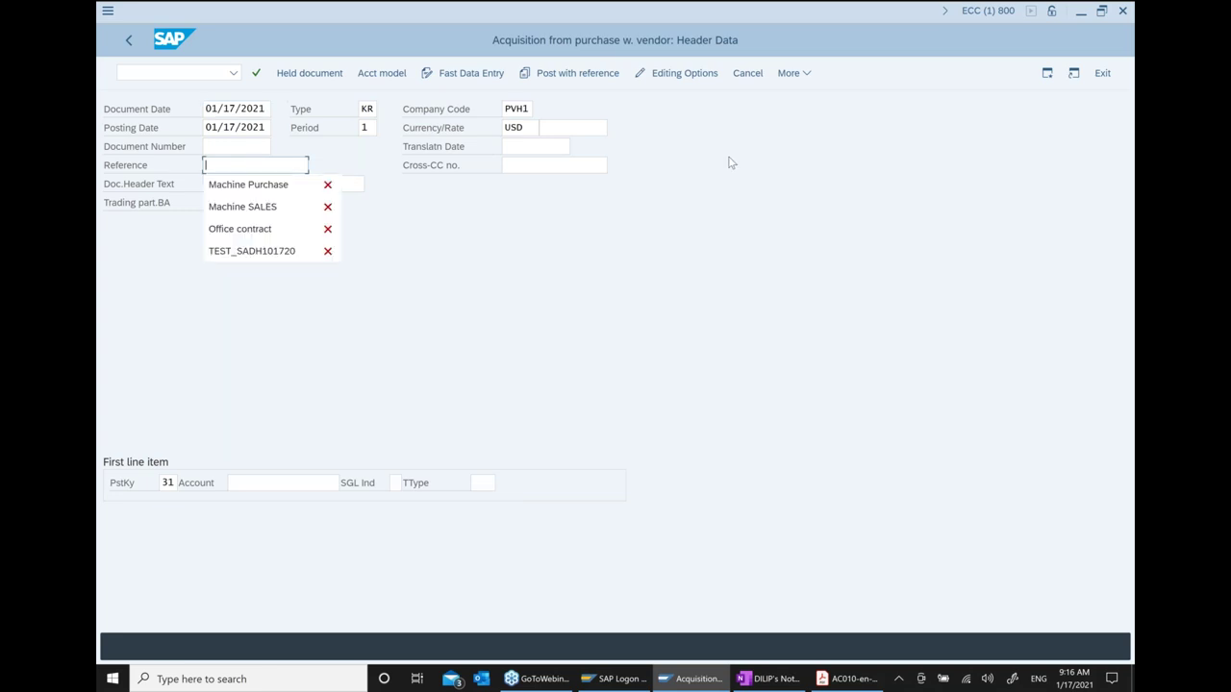
key("Down")
key("Return")
key("Tab")
key("Tab")
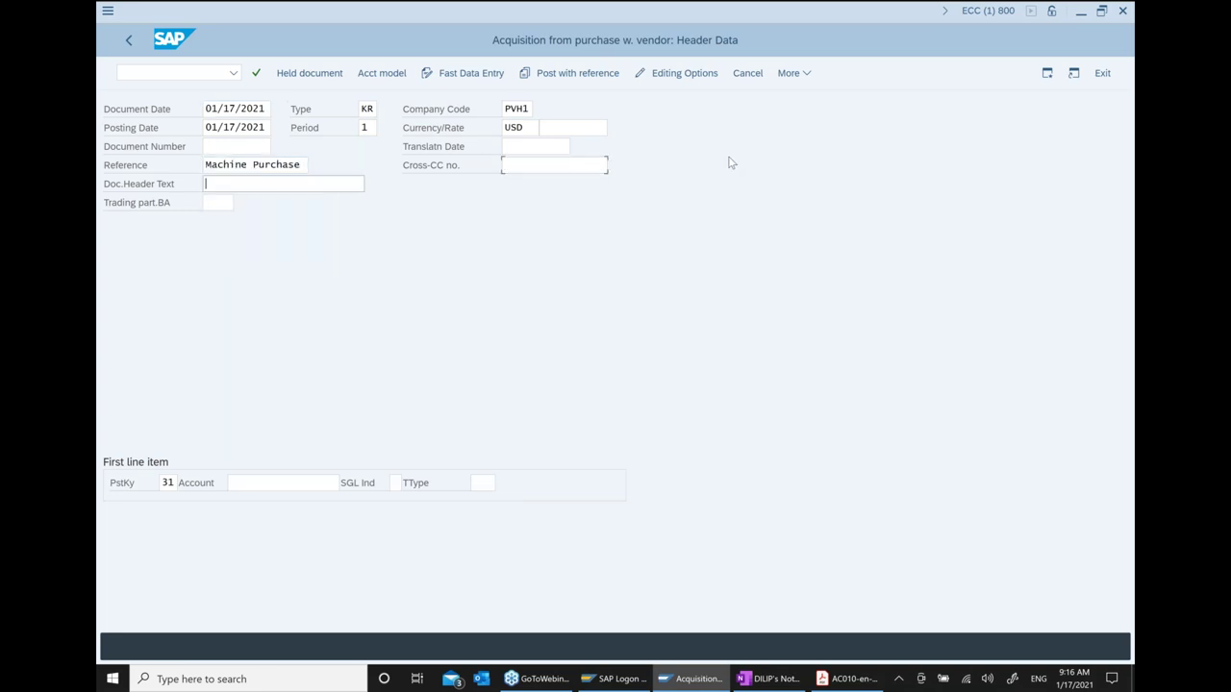
key("Down")
key("Return")
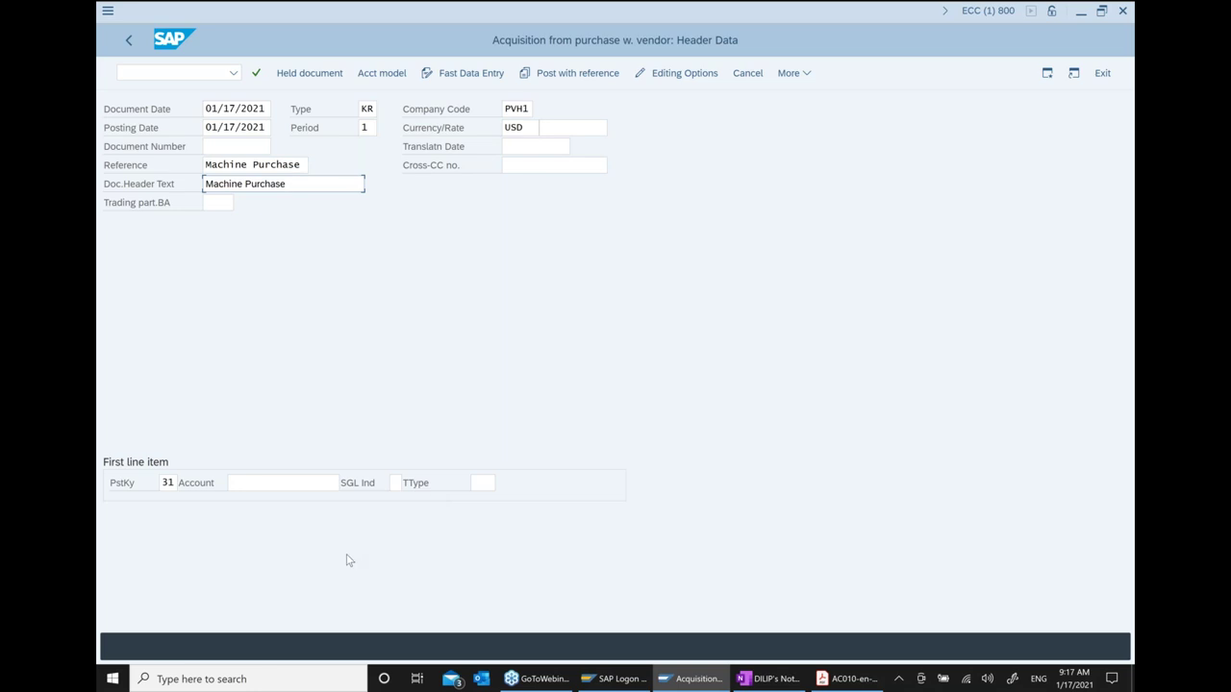
Look up PVH External Supplier as the first line item's account and enter the item with transaction type 100
left_click(313, 484)
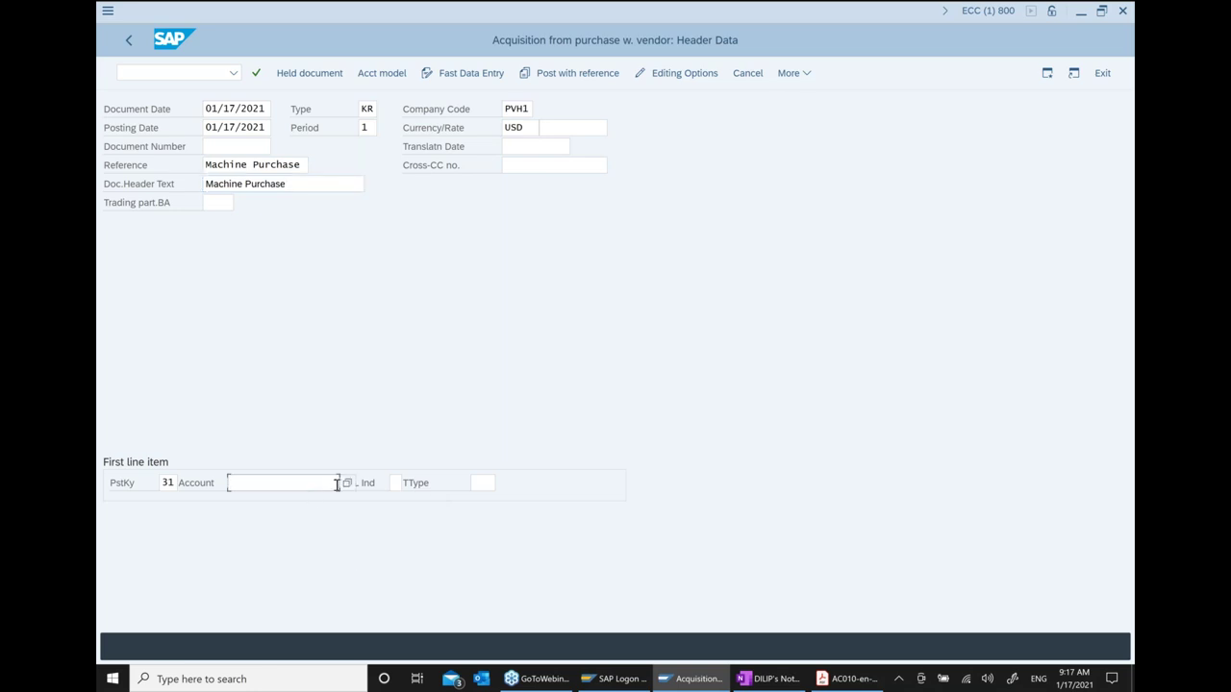
key("F4")
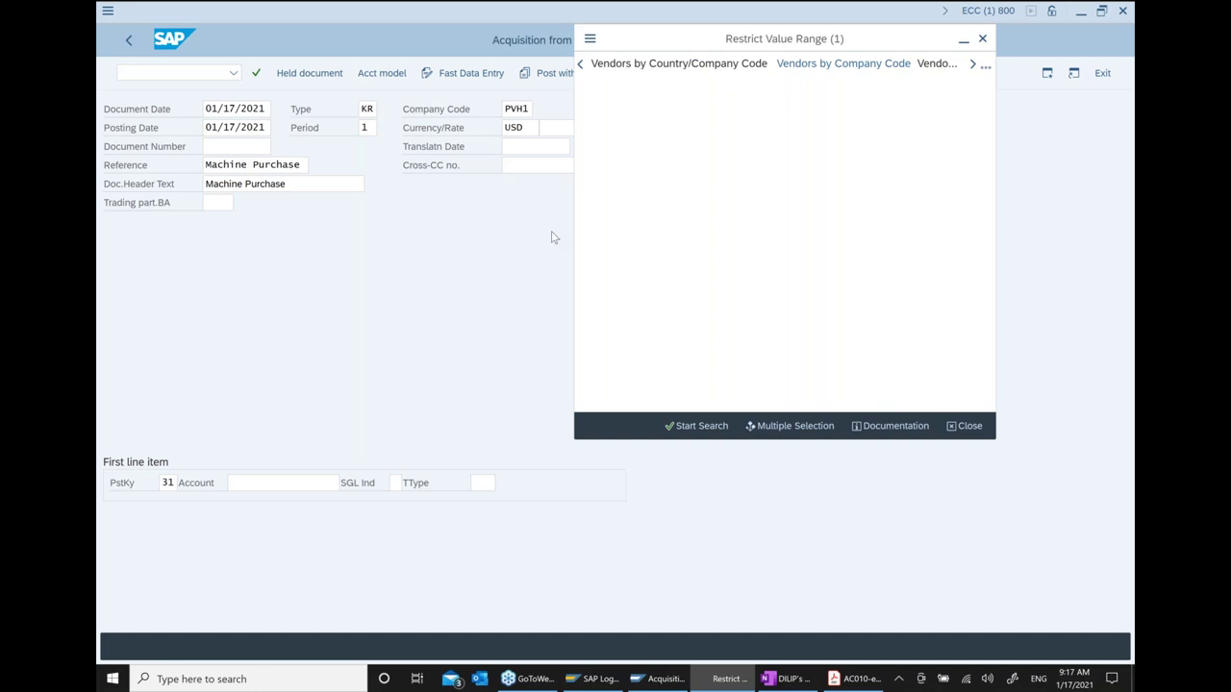
left_click(701, 426)
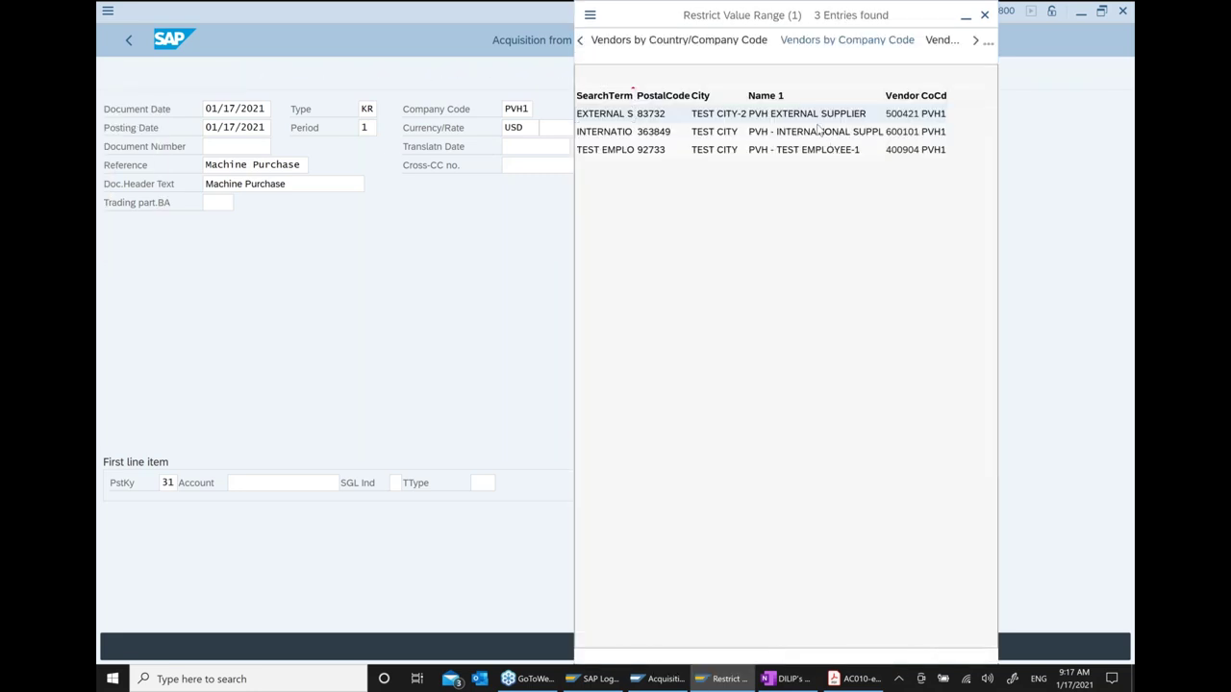
double_click(816, 119)
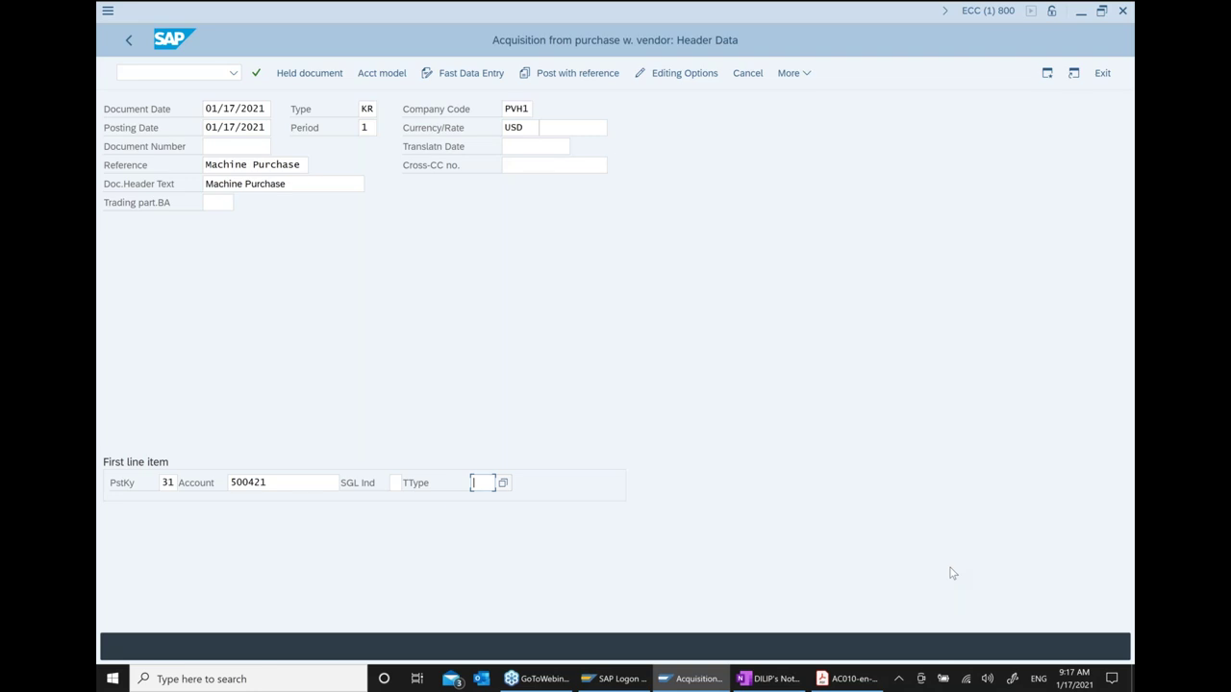
type("1")
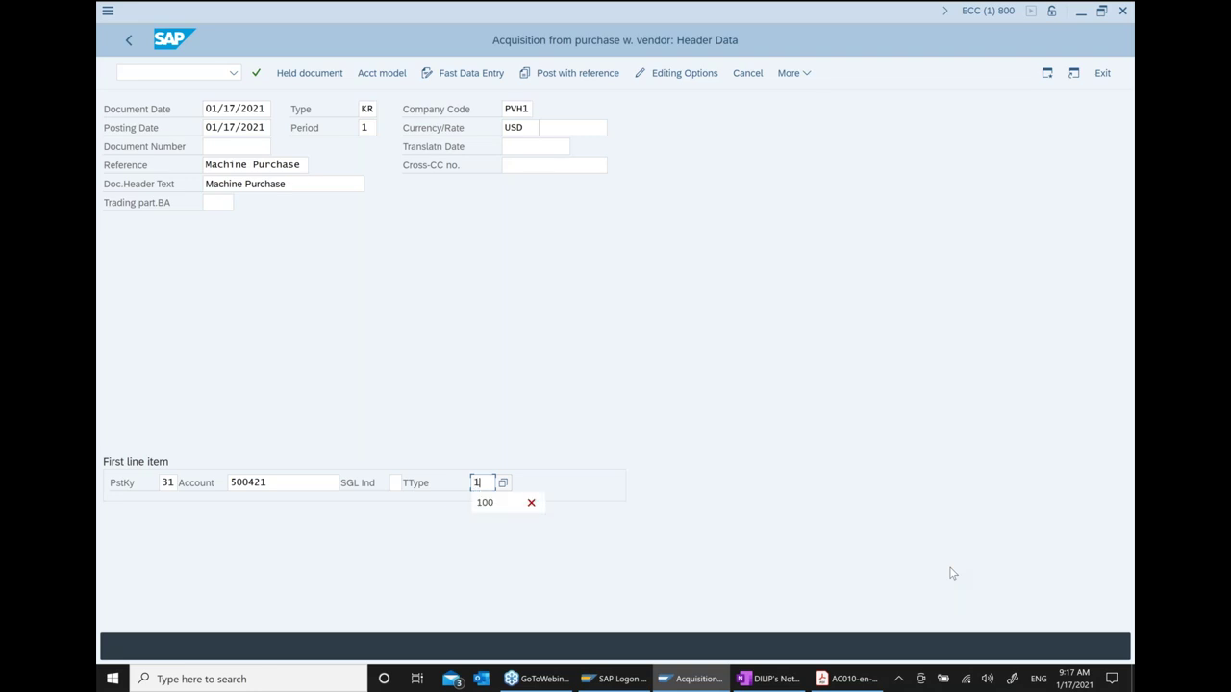
type("00")
key("Return")
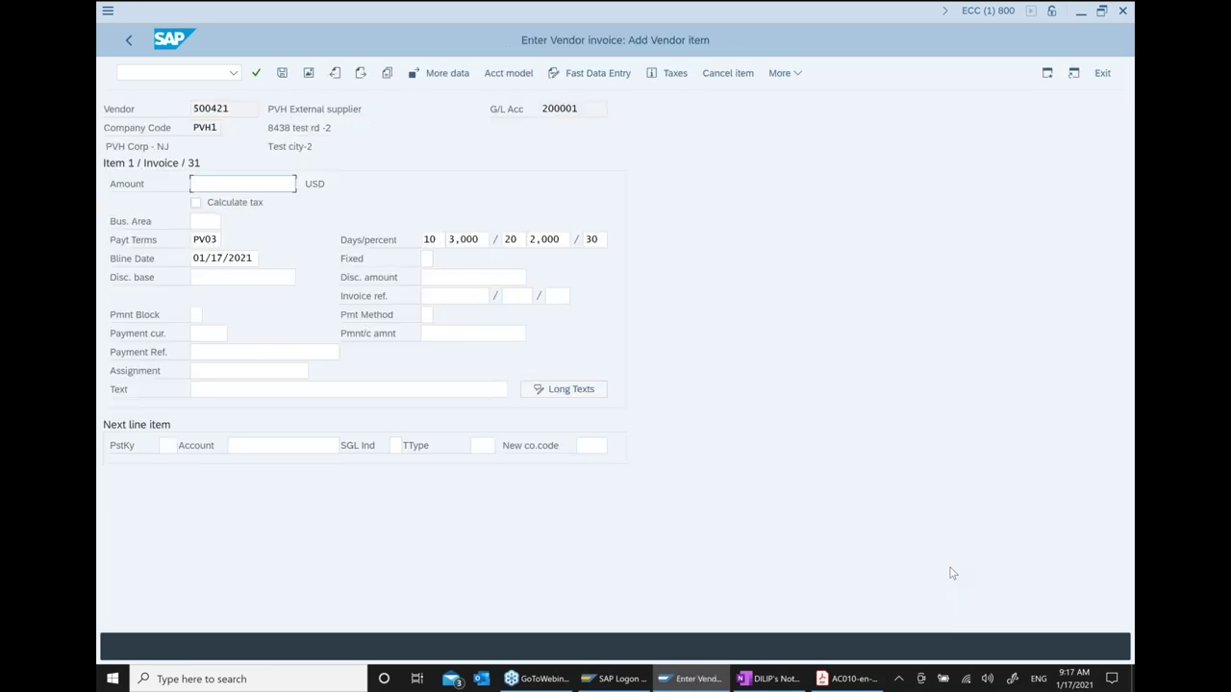
Set the vendor invoice item's amount to 1200 USD
type("100")
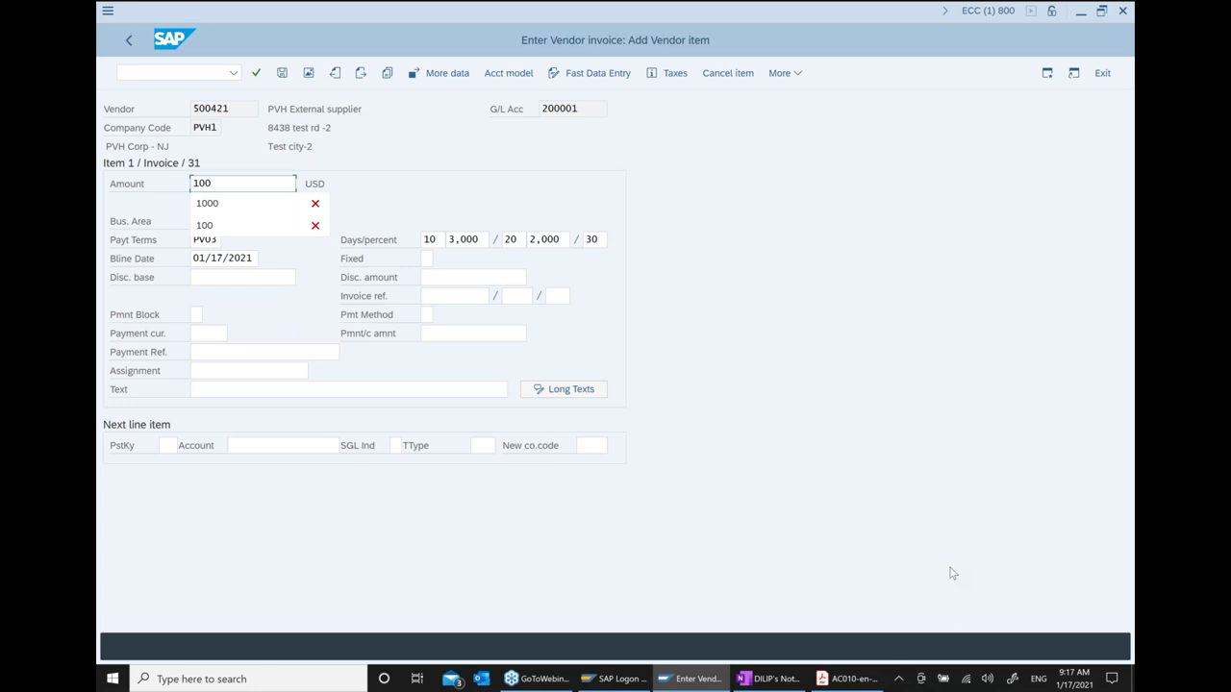
type("0")
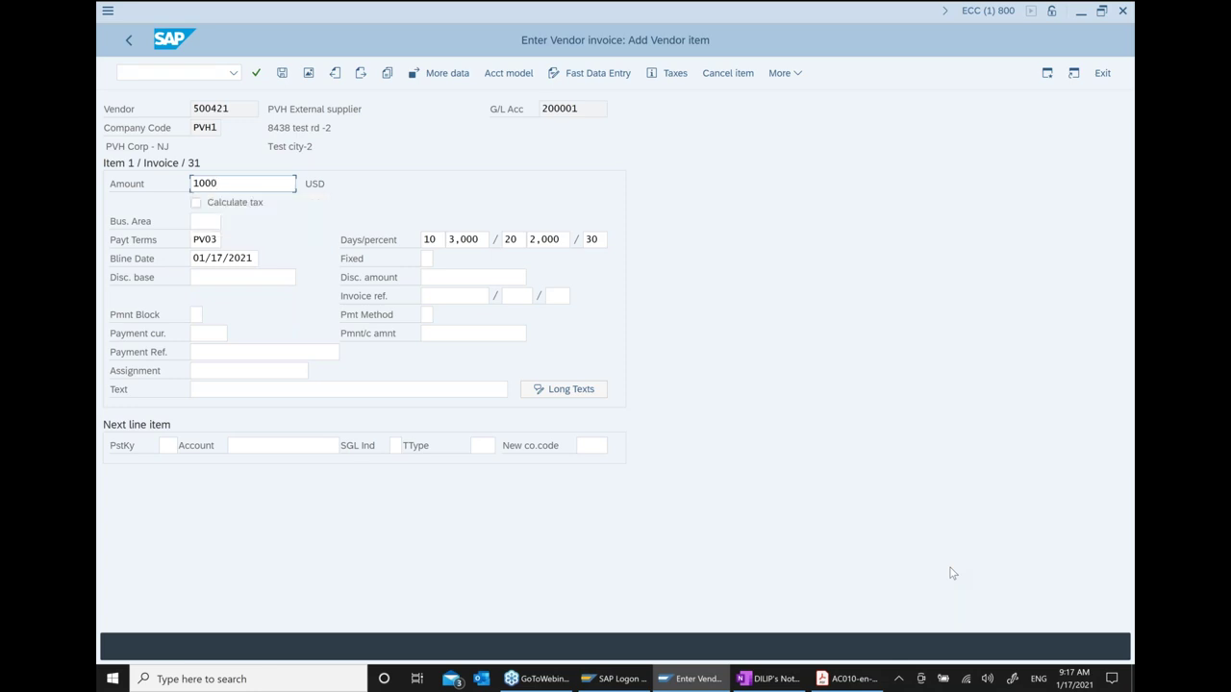
key("BackSpace")
key("BackSpace")
key("BackSpace")
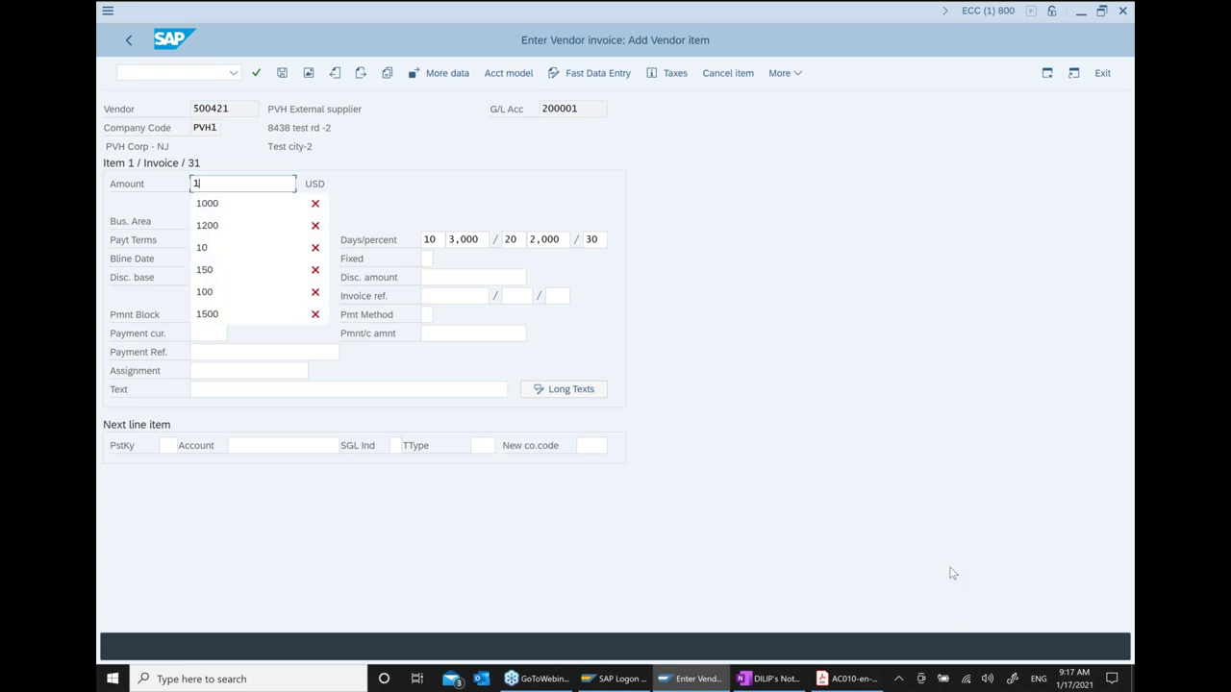
type("200")
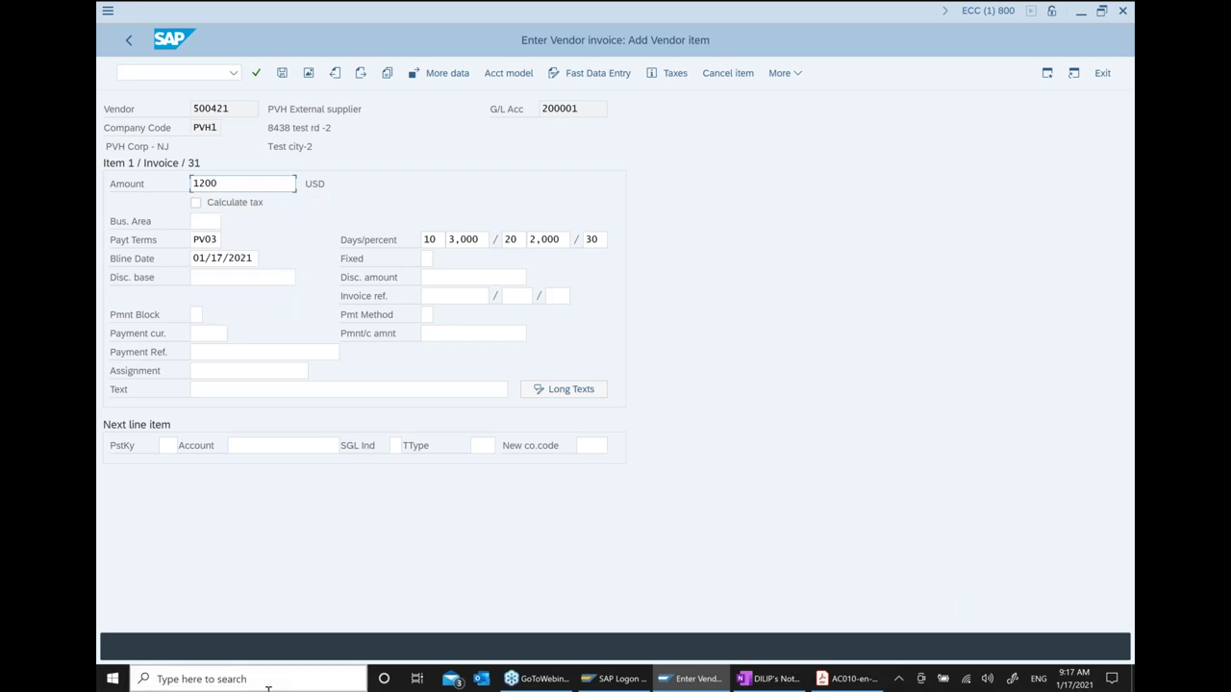
Set the next line item's posting key to 70
left_click(165, 445)
key("Down")
key("Down")
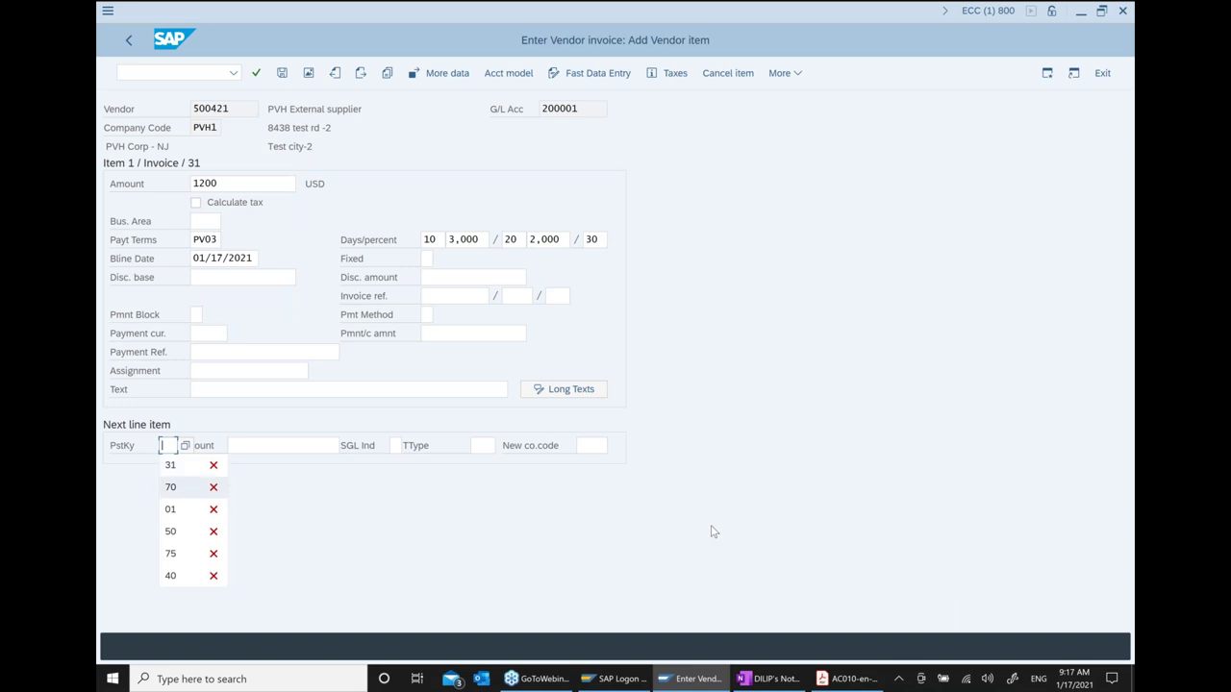
key("Return")
key("Tab")
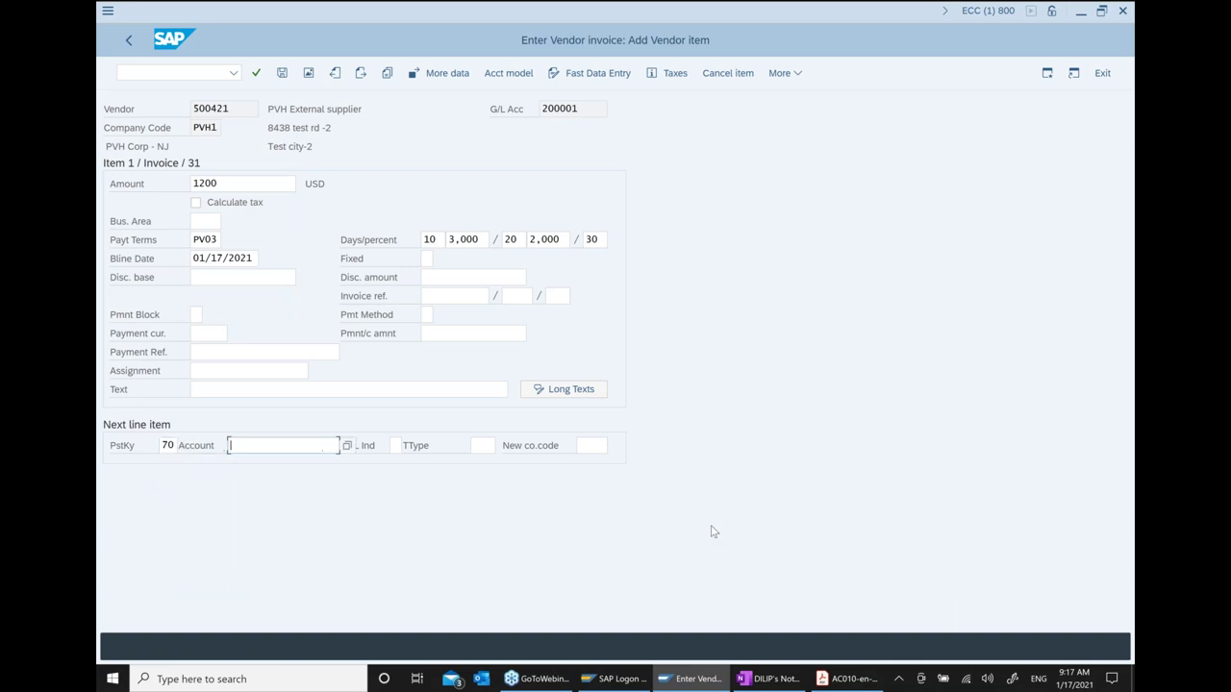
Look up the assets of company code PVH1, check the asset number in the OneNote notes, and choose asset 2345 as the account
key("Down")
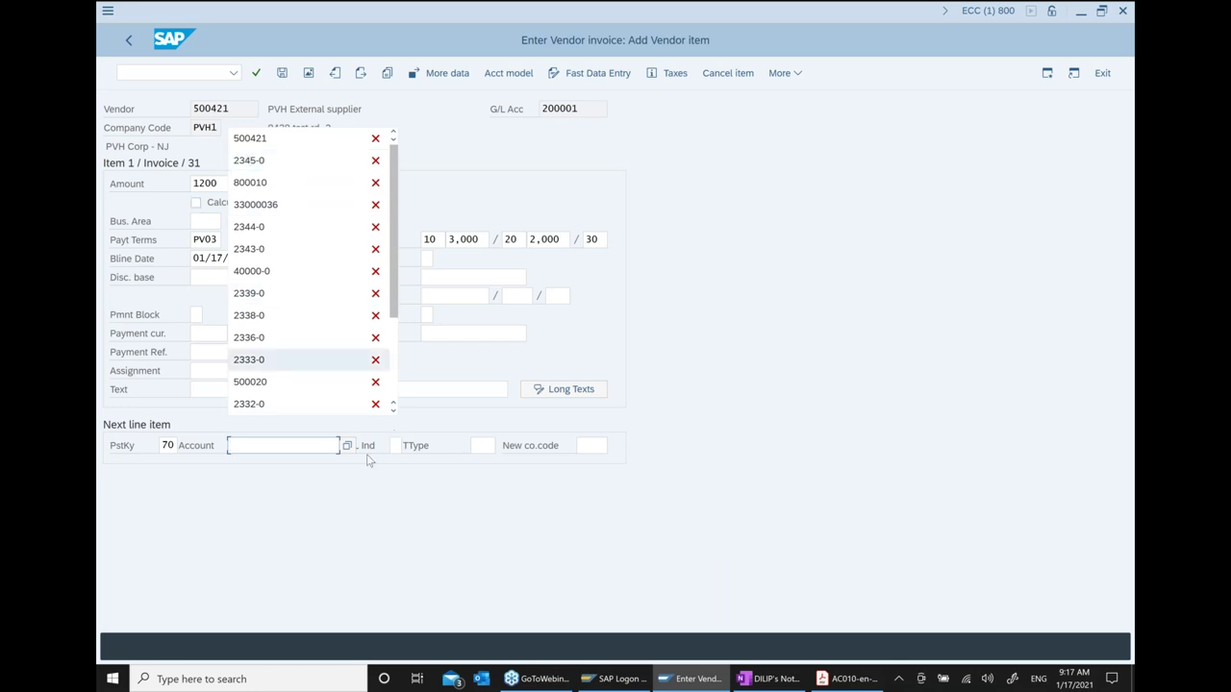
left_click(345, 492)
left_click(347, 446)
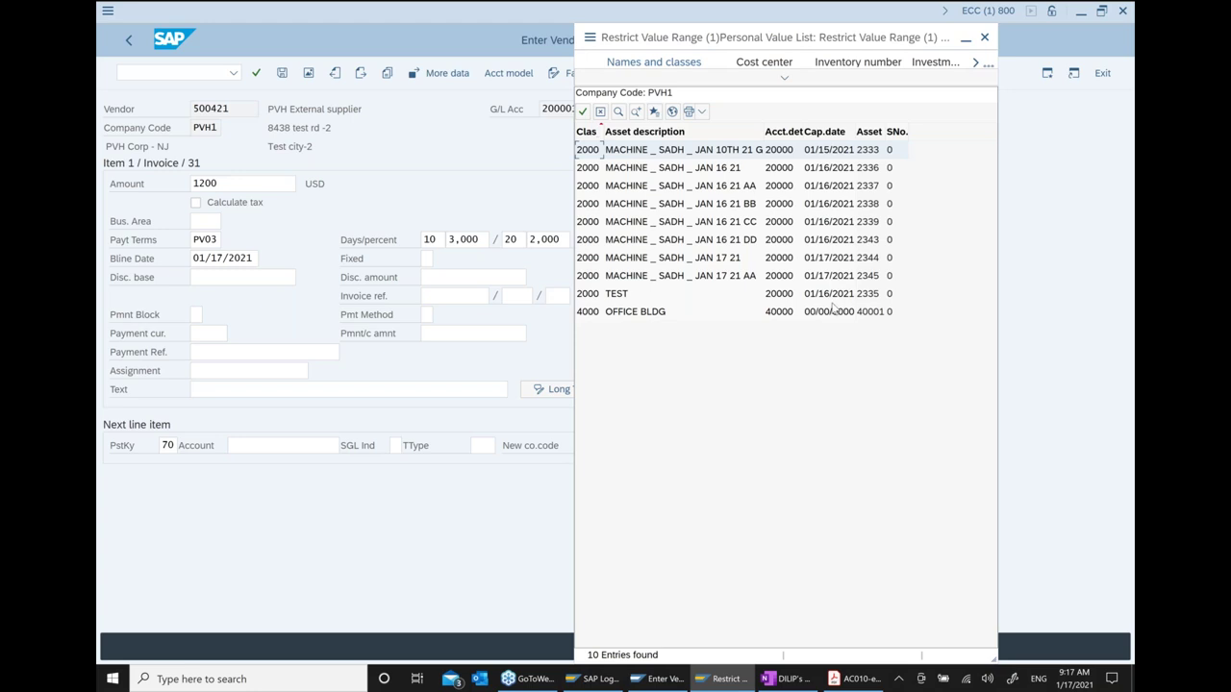
left_click(788, 679)
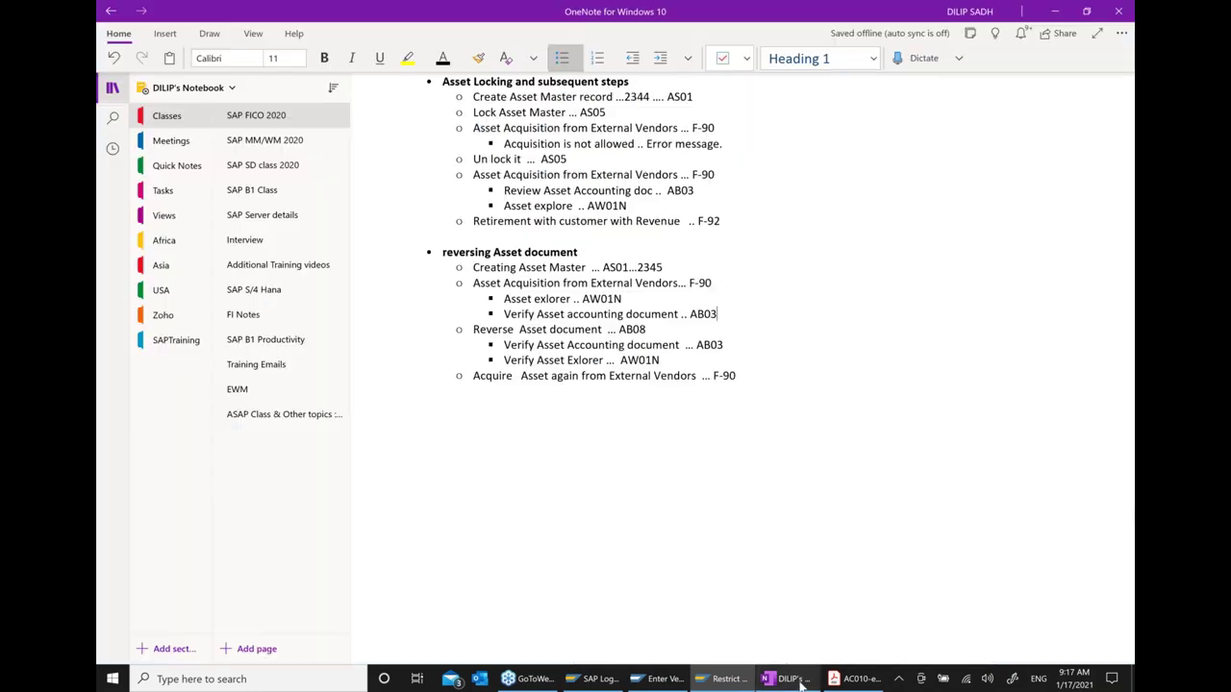
left_click(723, 679)
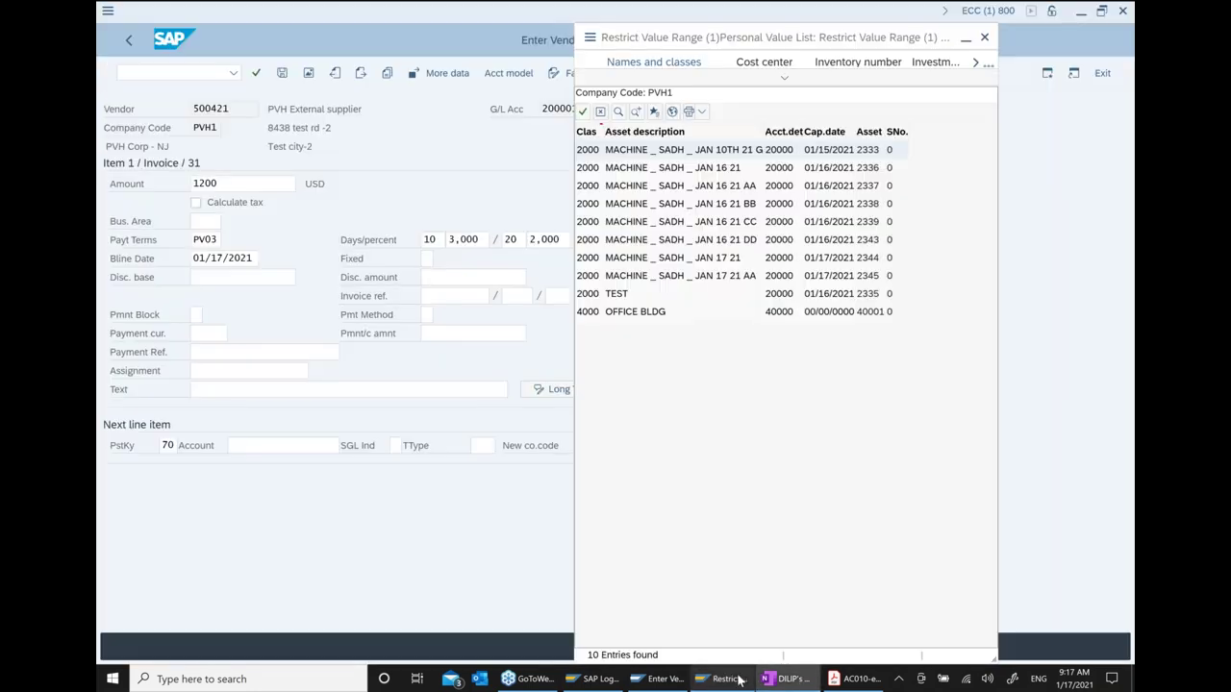
double_click(840, 277)
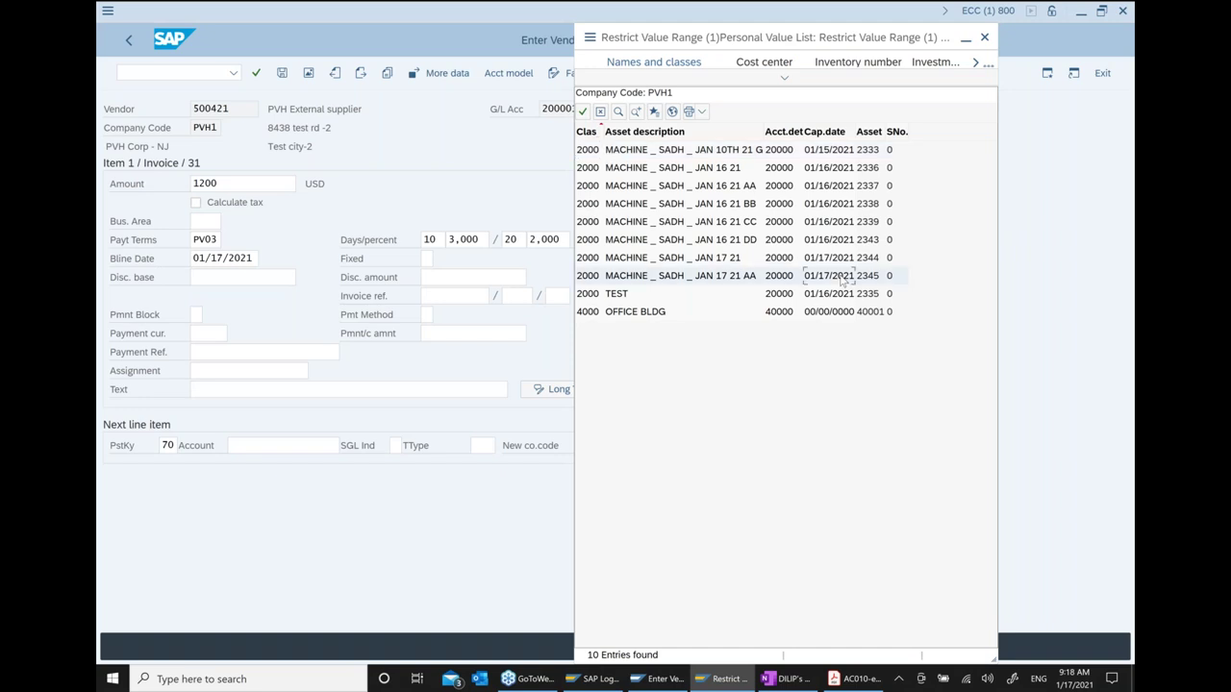
Enter the asset line item with transaction type 100 and an amount of 1200 USD
left_click(488, 448)
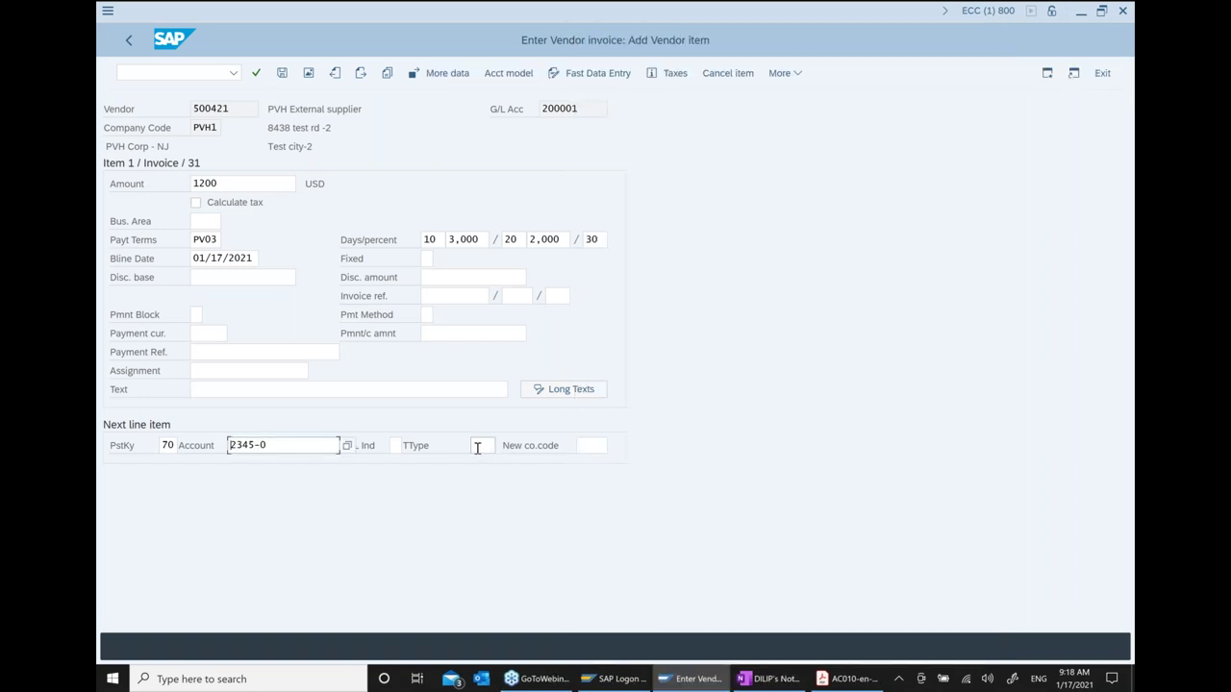
type("100")
key("Return")
type("1200")
key("Return")
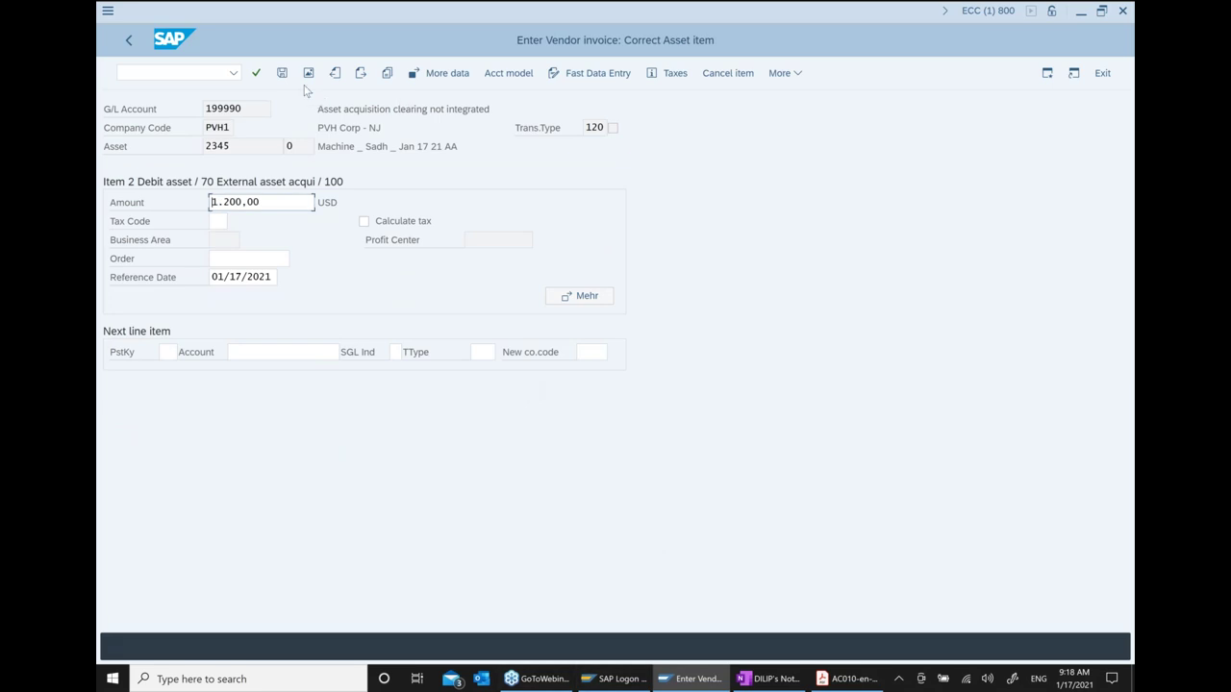
Post the acquisition document and exit the transaction to return to SAP Easy Access
left_click(282, 75)
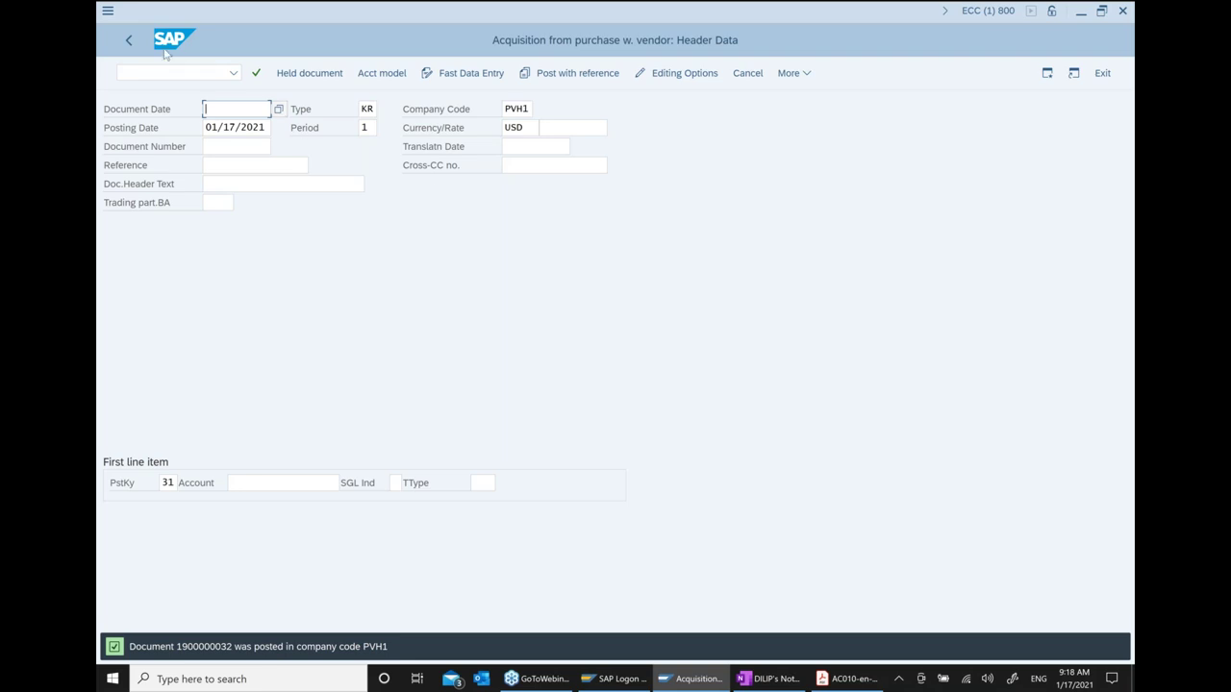
left_click(129, 40)
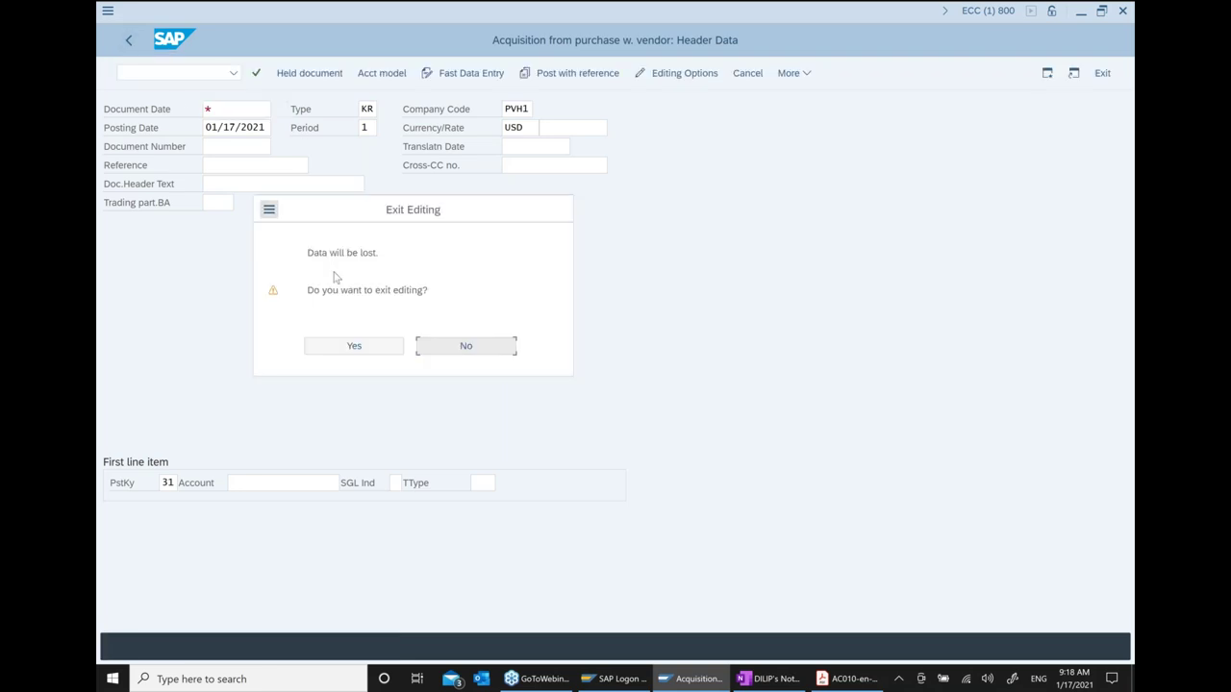
left_click(372, 348)
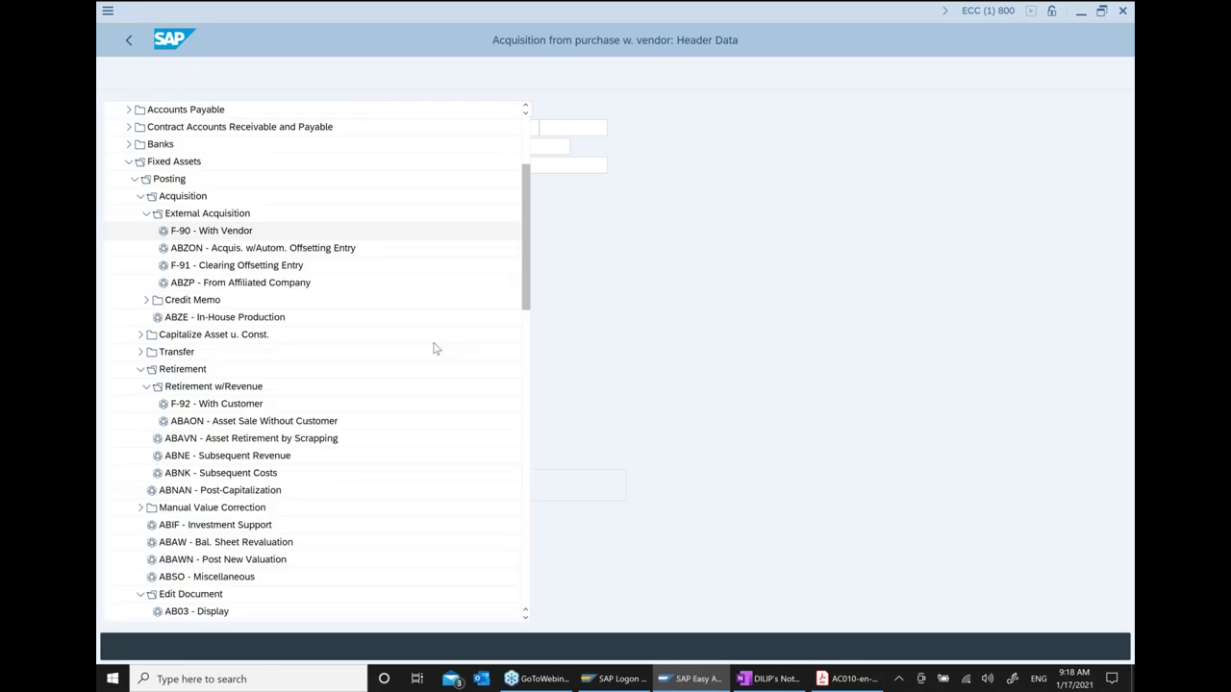
Display the asset accounting documents of asset 2345 with AB03 and review the amounts of its three postings
scroll(257, 336, "down", 3)
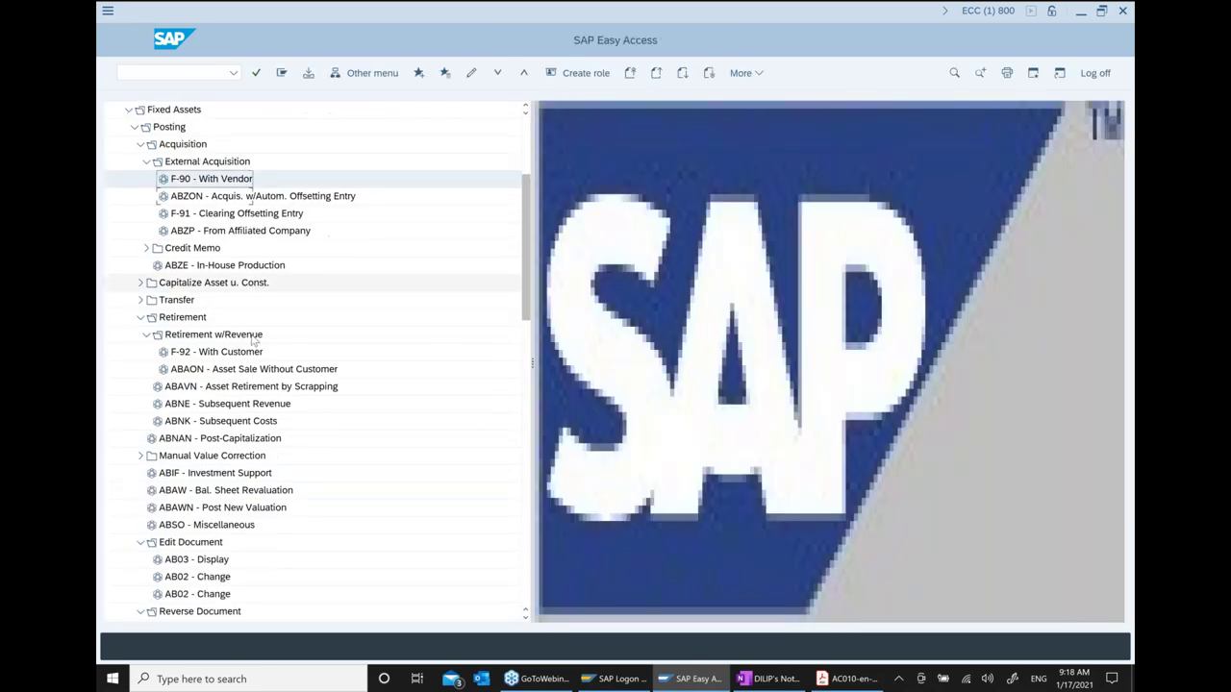
scroll(257, 337, "down", 5)
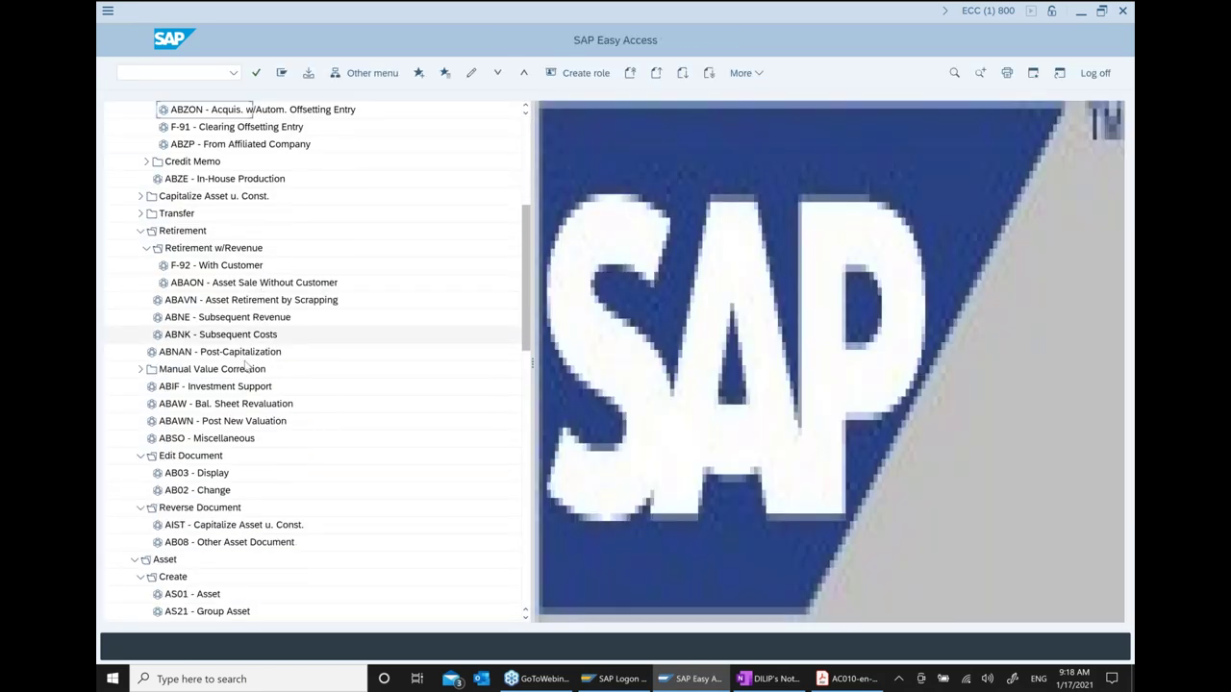
double_click(221, 473)
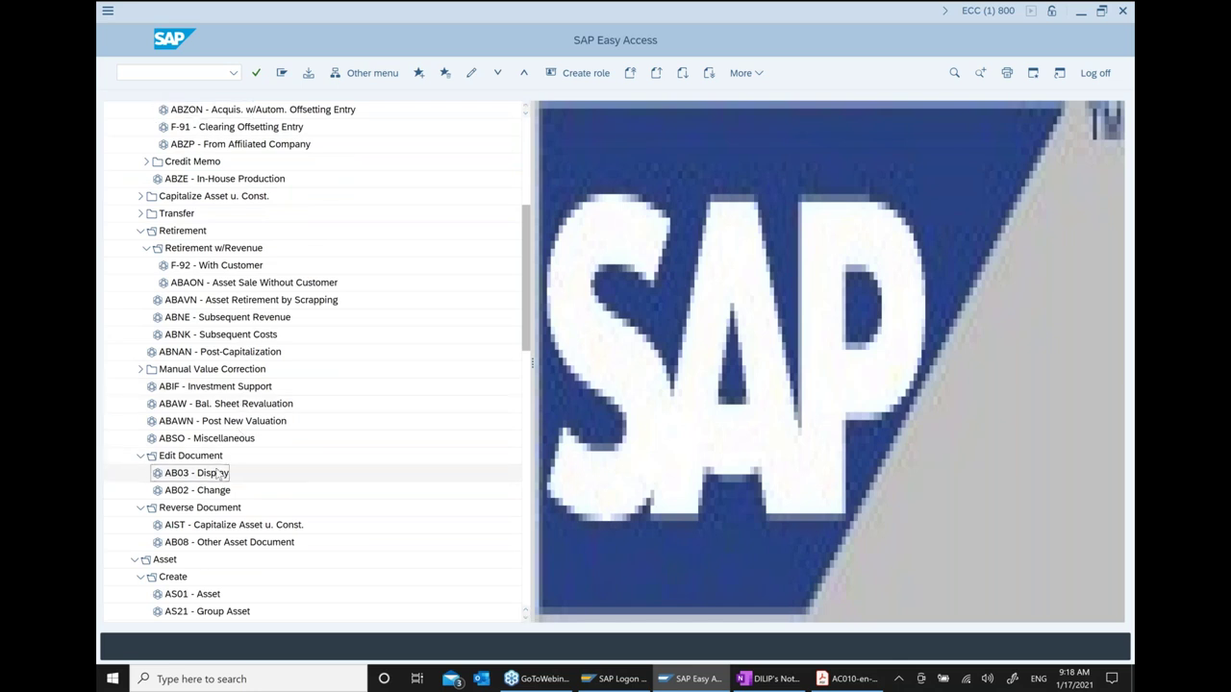
key("Return")
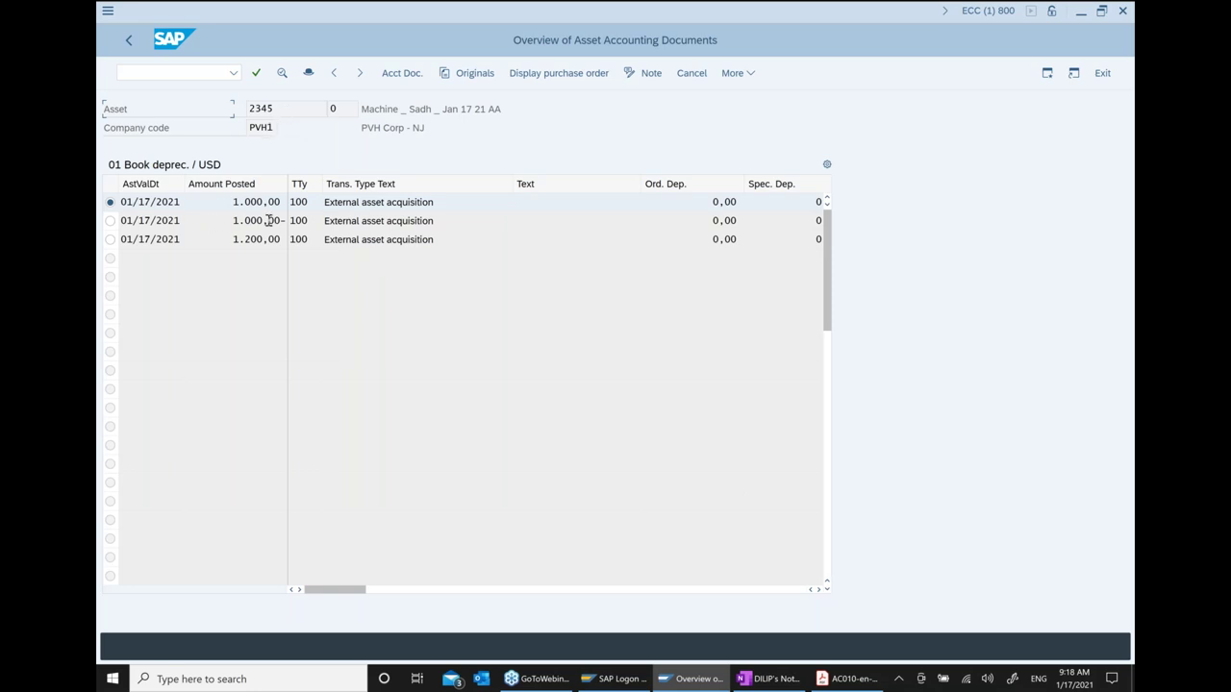
double_click(233, 202)
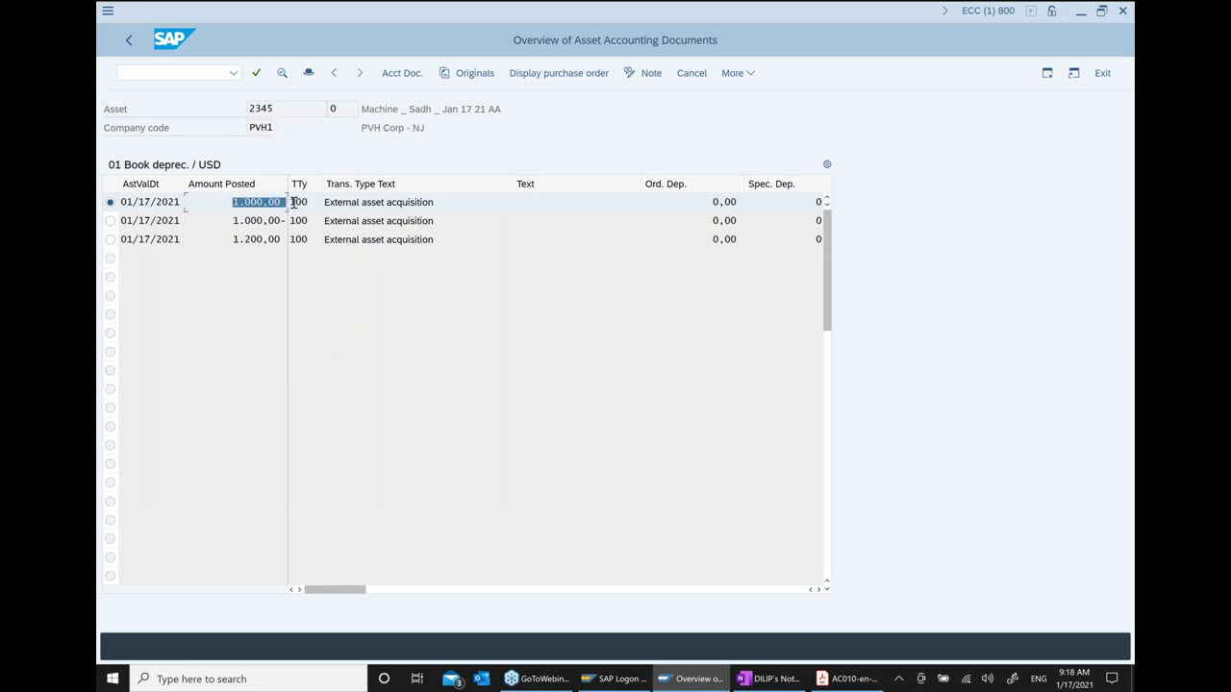
double_click(234, 222)
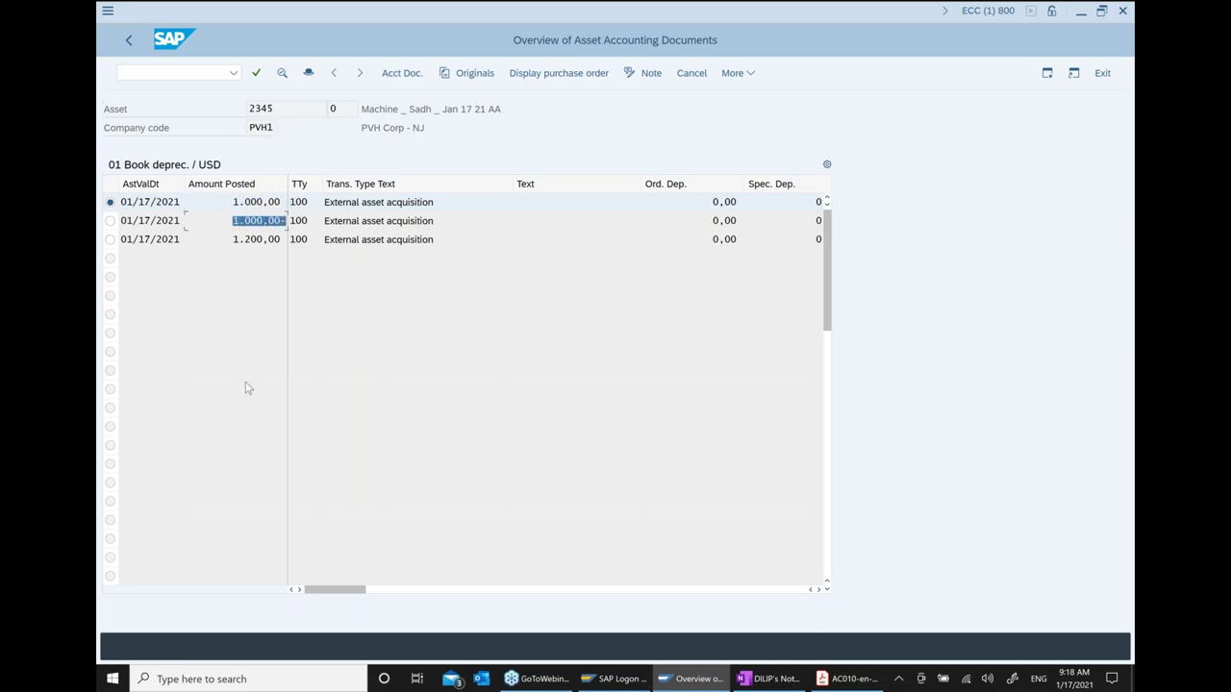
double_click(234, 239)
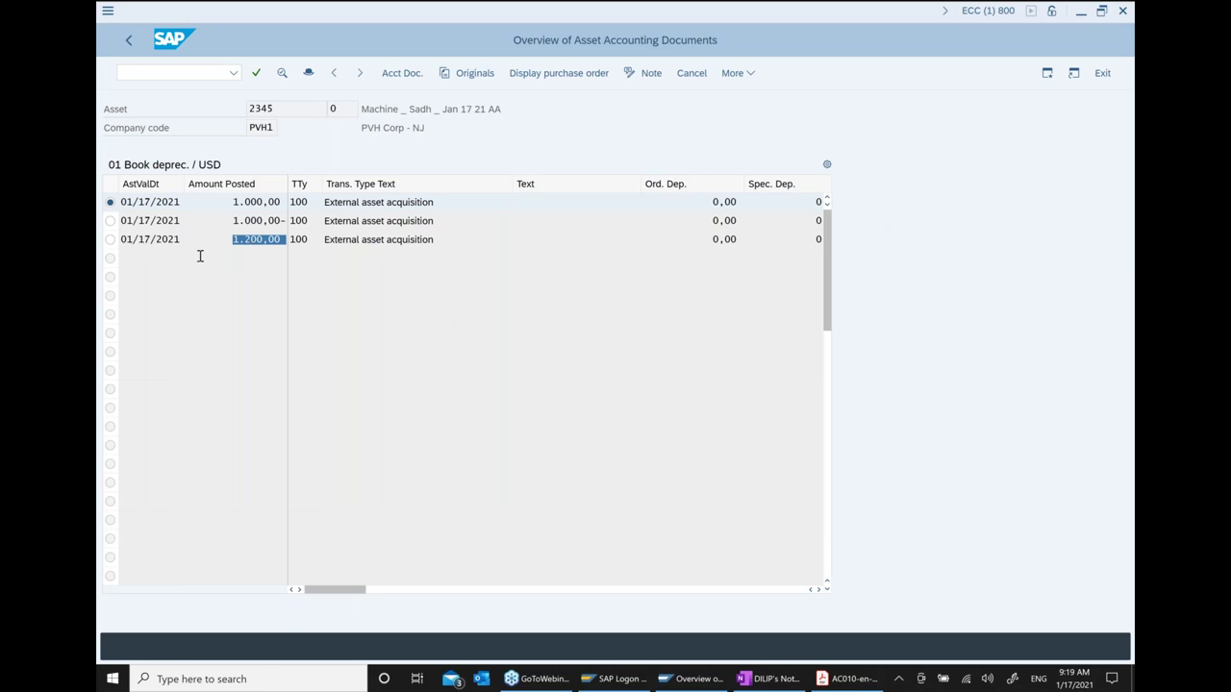
View the accounting document behind the 1.200,00 acquisition posting, and return to SAP Easy Access
left_click(111, 240)
left_click(400, 77)
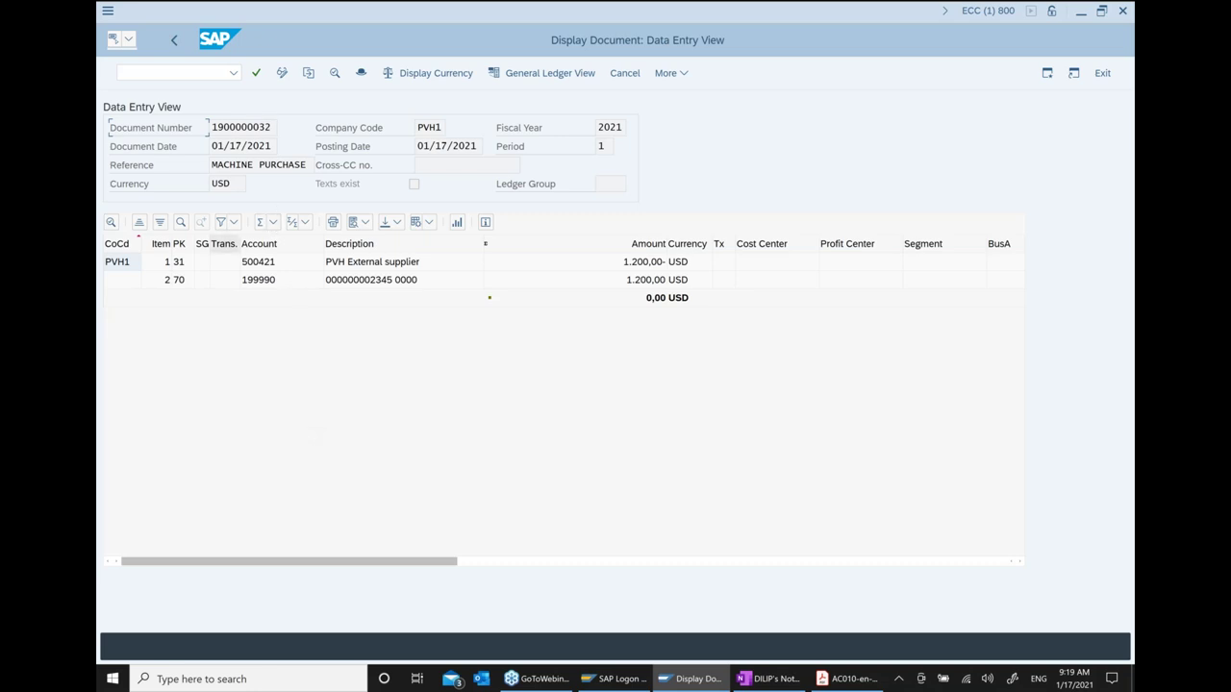
left_click(416, 268)
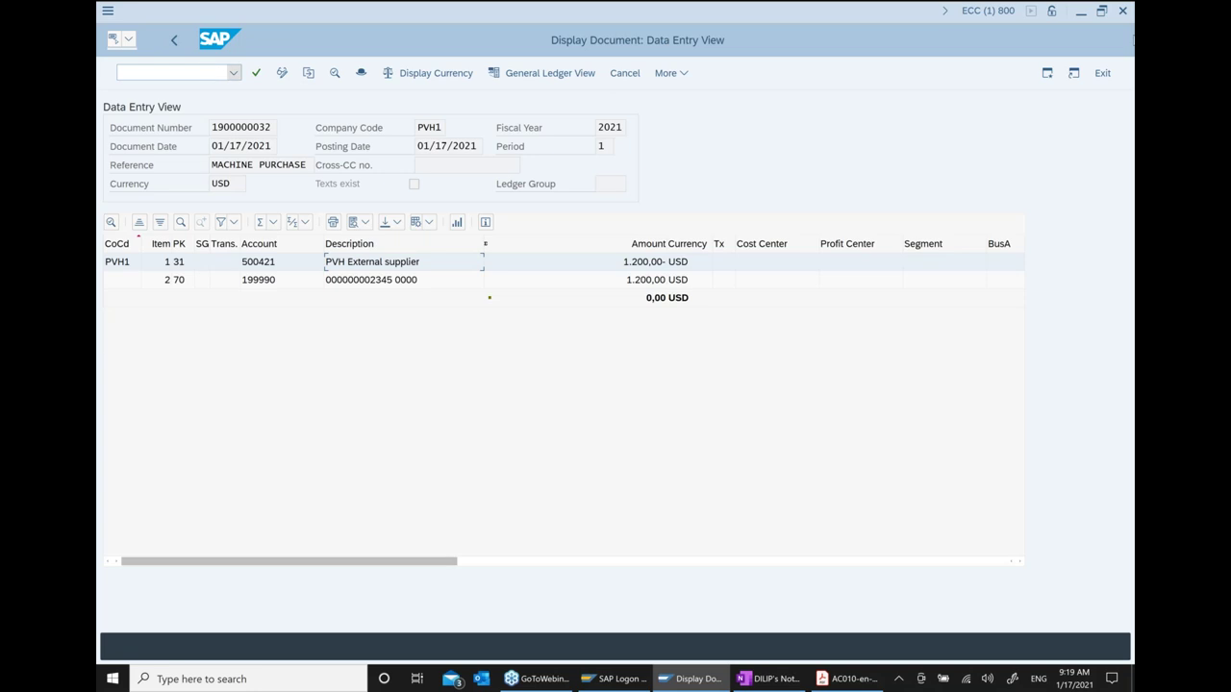
left_click(1102, 72)
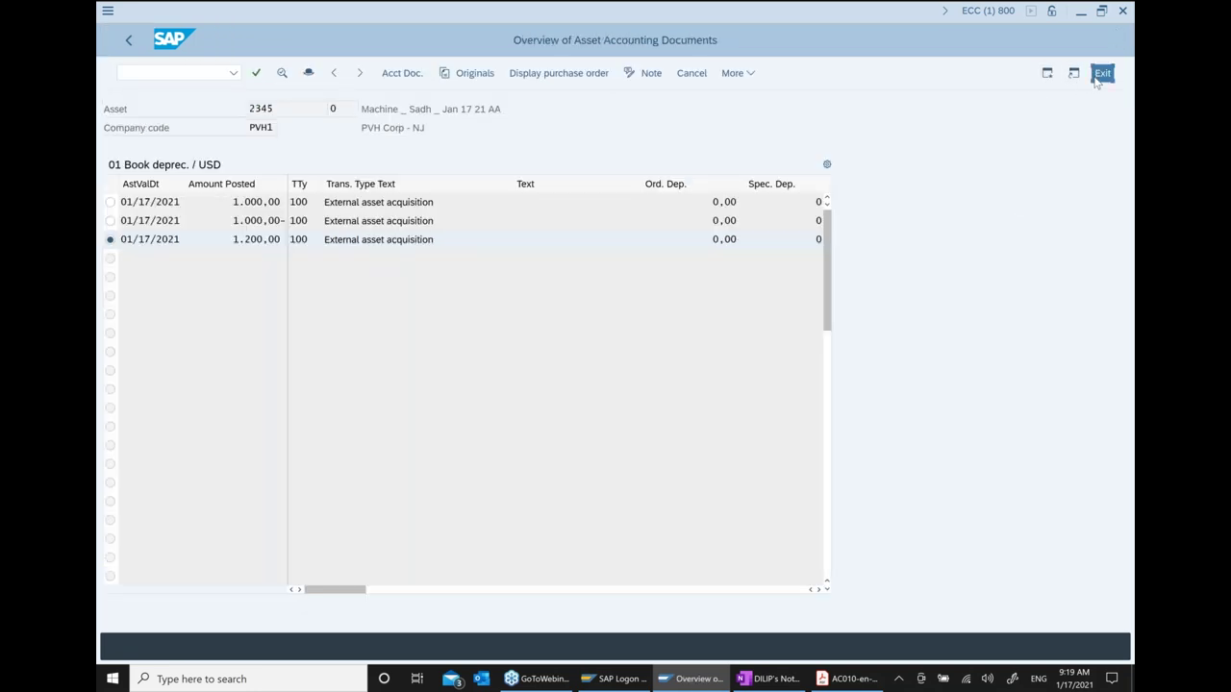
left_click(1100, 75)
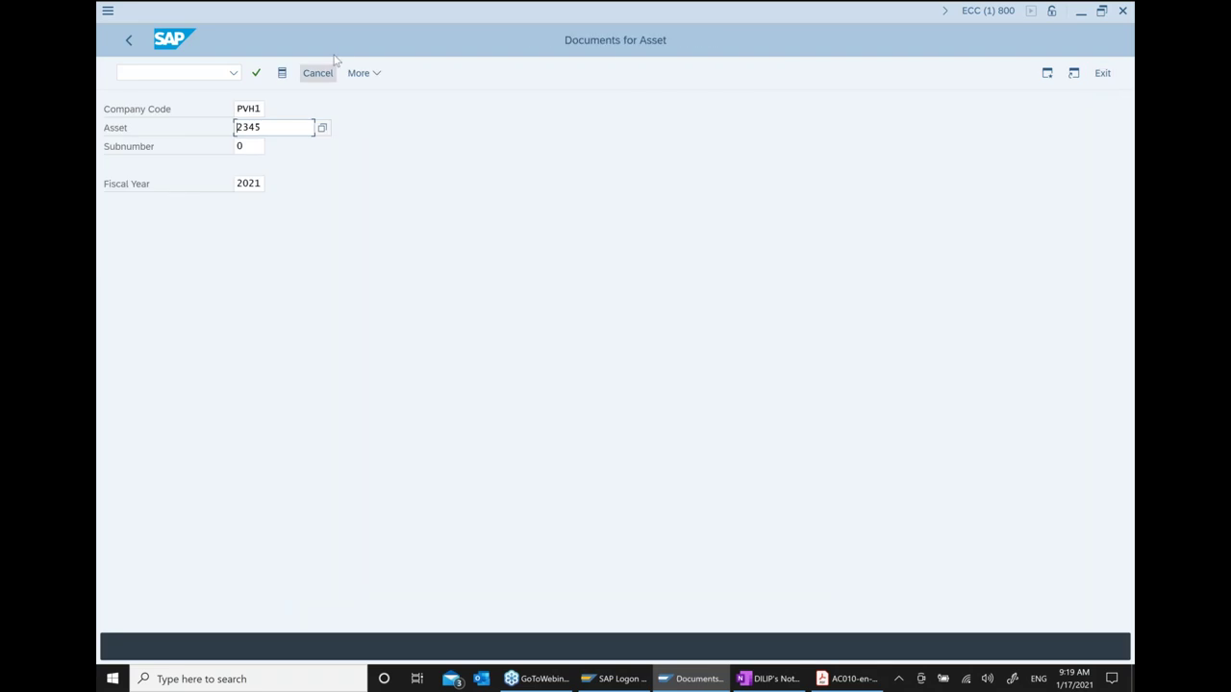
left_click(130, 43)
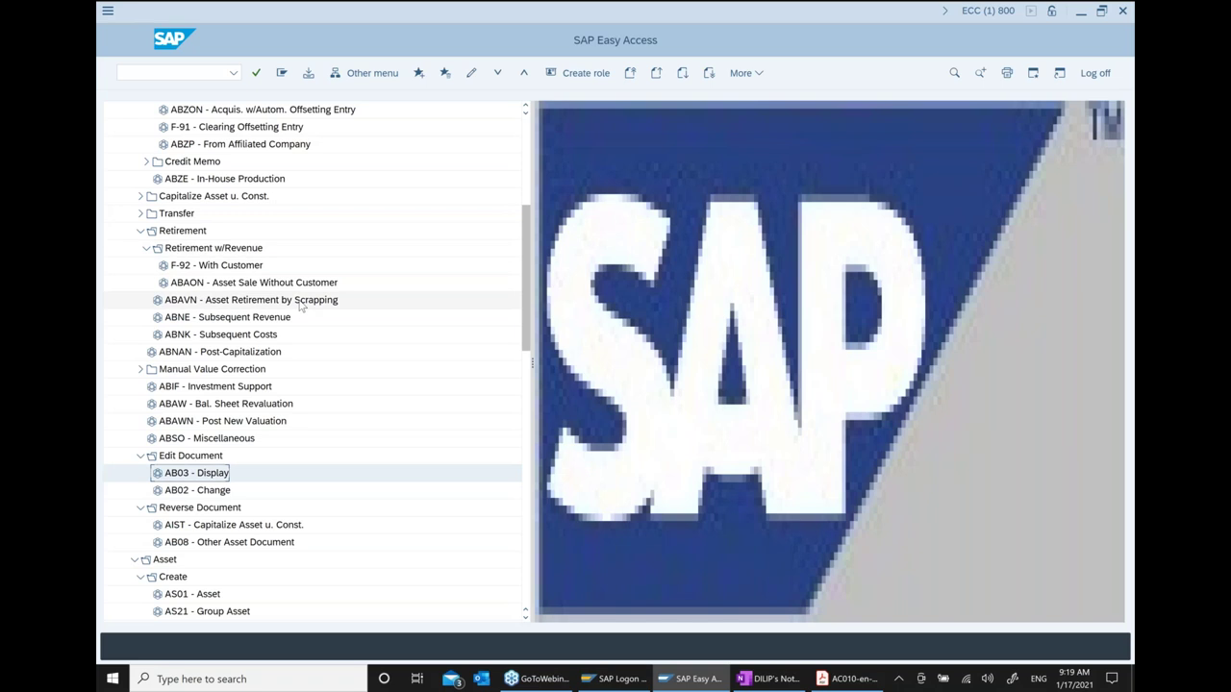
Examine the transactions of asset 2345 in Asset Explorer (AW01N), and return to SAP Easy Access
scroll(301, 303, "up", 2)
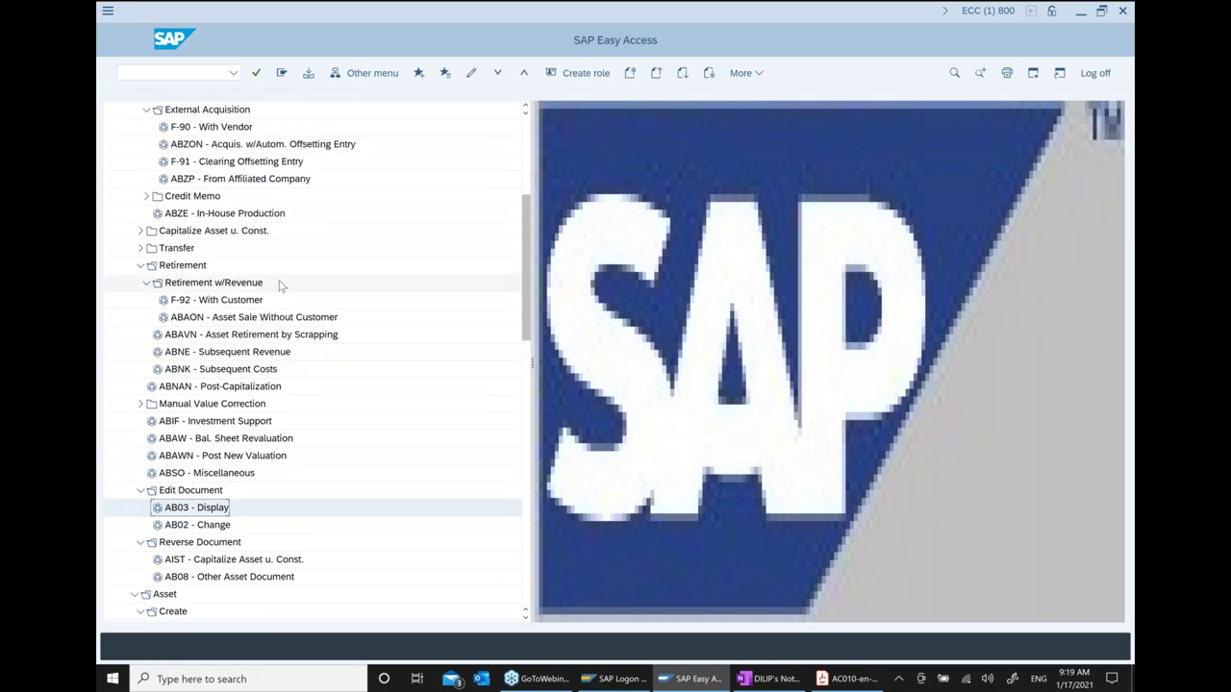
scroll(280, 286, "down", 5)
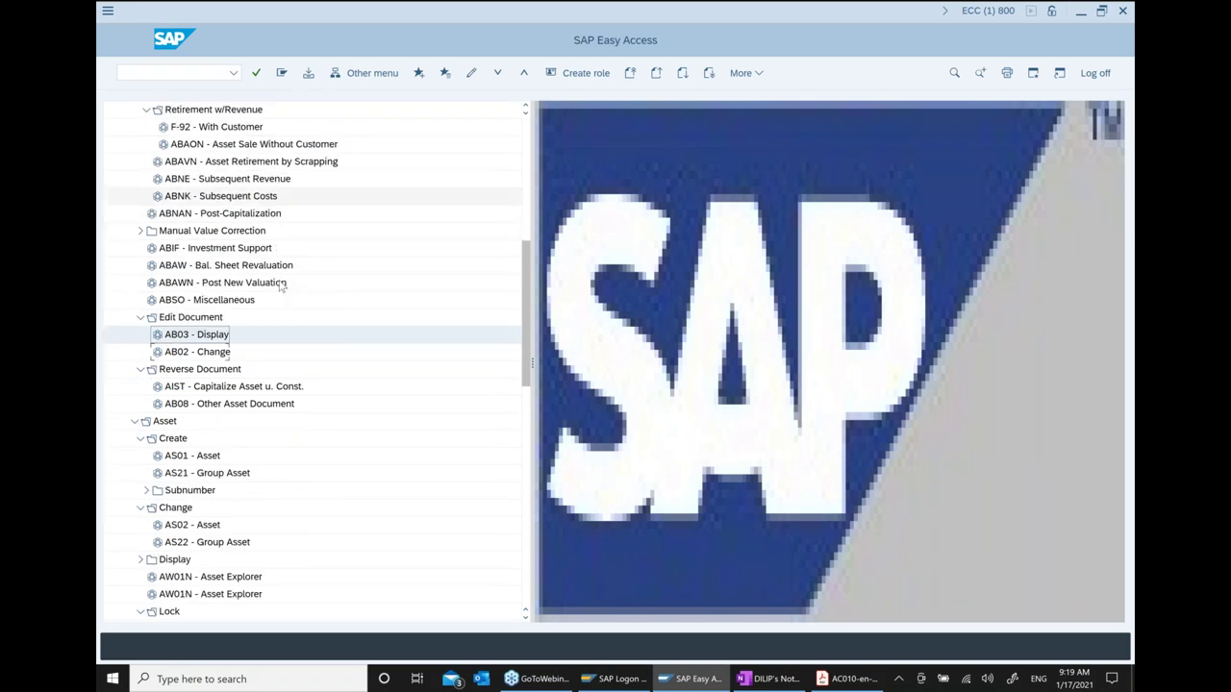
double_click(261, 524)
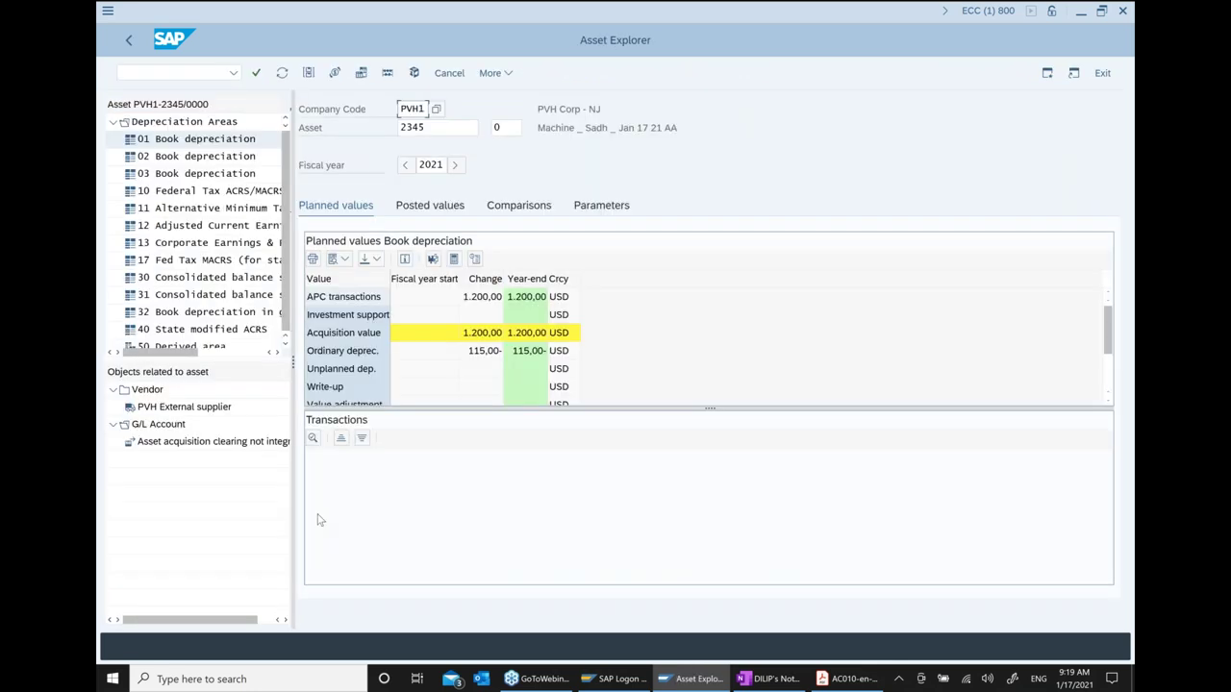
left_click(398, 478)
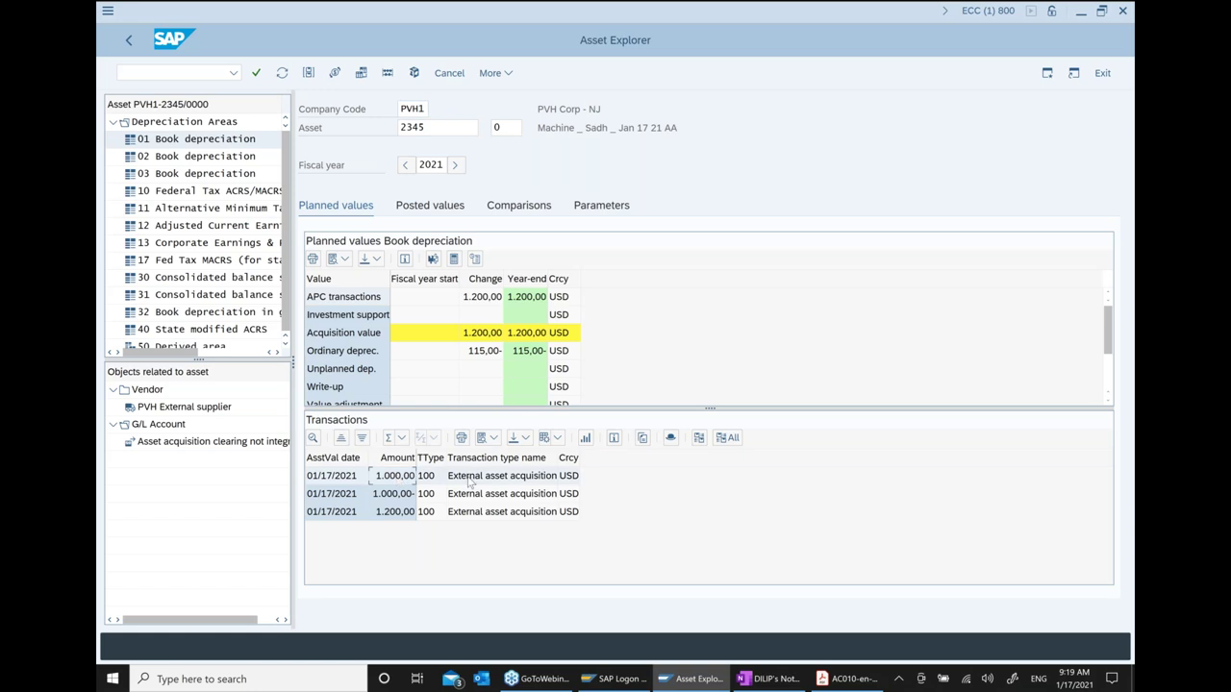
left_click(406, 497)
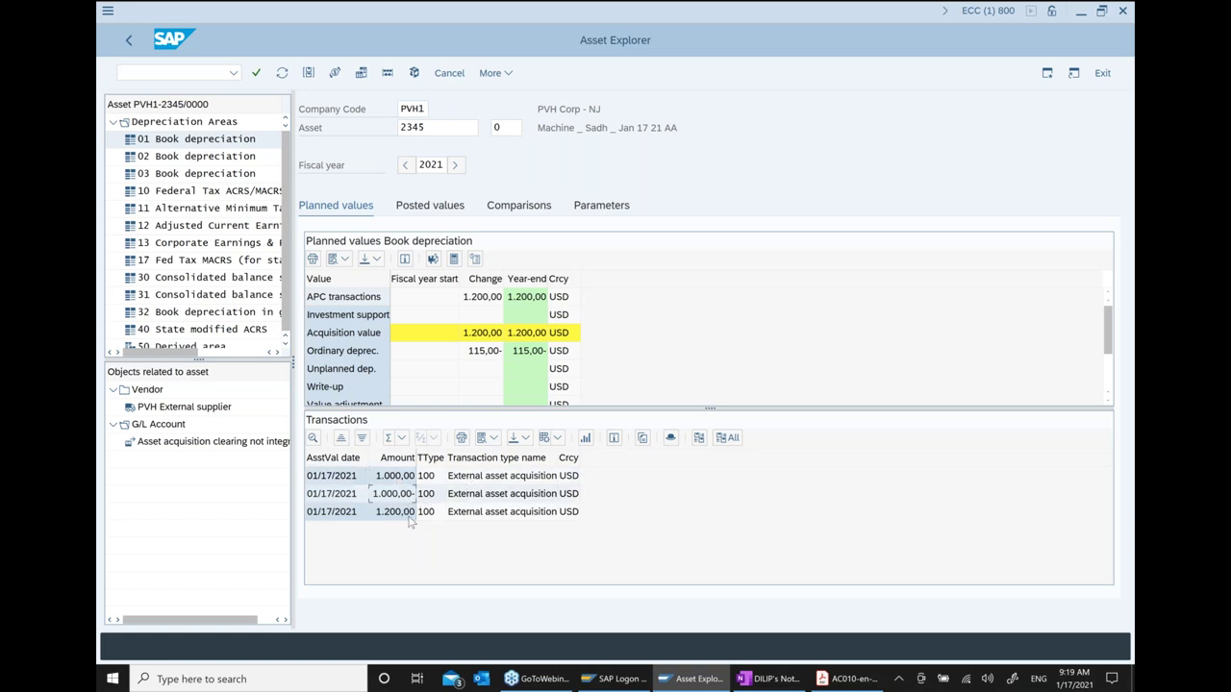
left_click(394, 515)
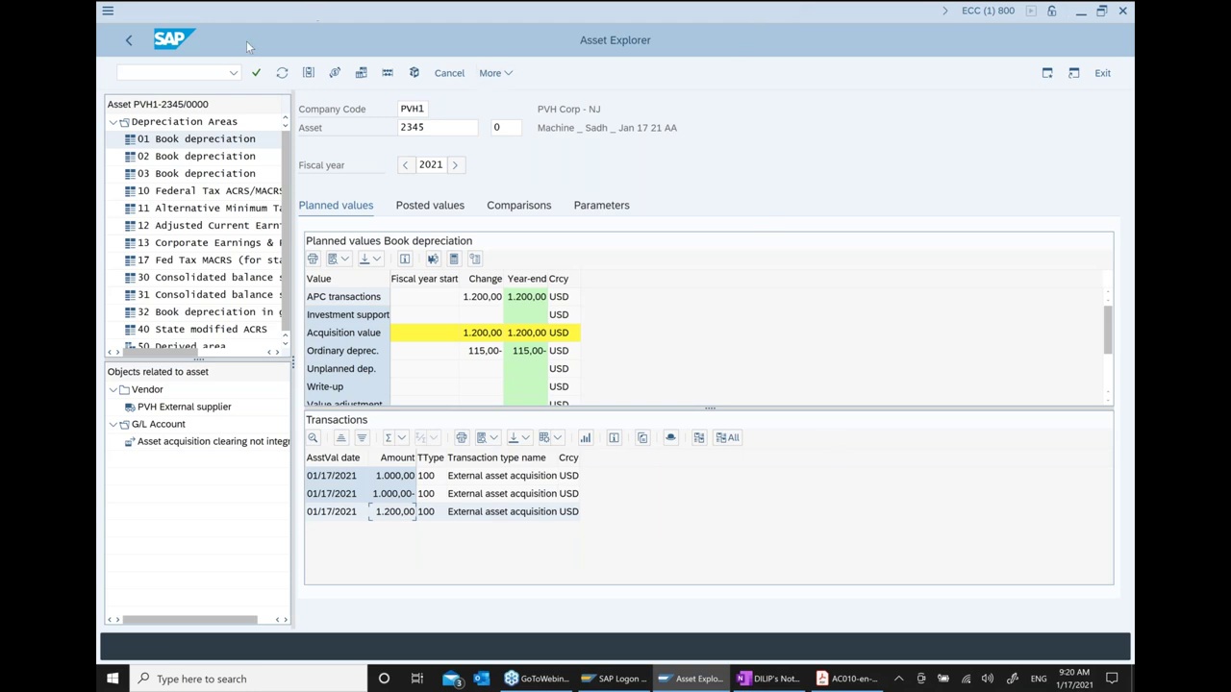
left_click(130, 41)
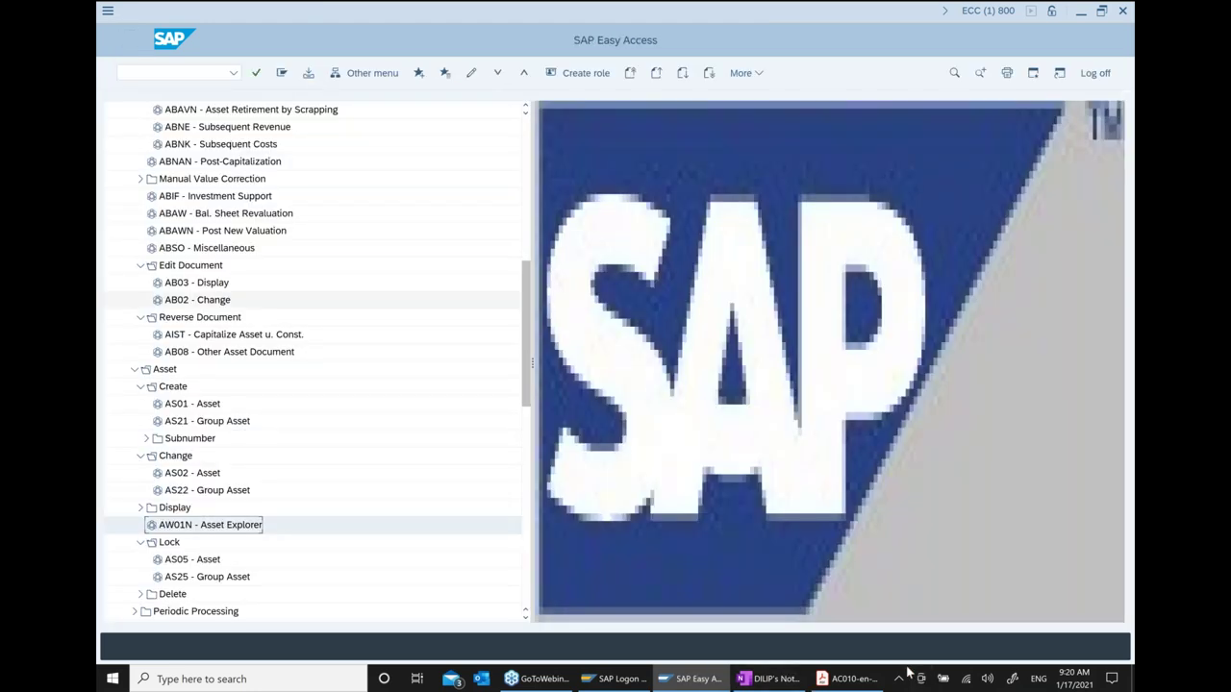
Check the OneNote notes, and switch to the AC010 PDF in Acrobat Reader to read the Unplanned Depreciation slide on page 237
left_click(774, 679)
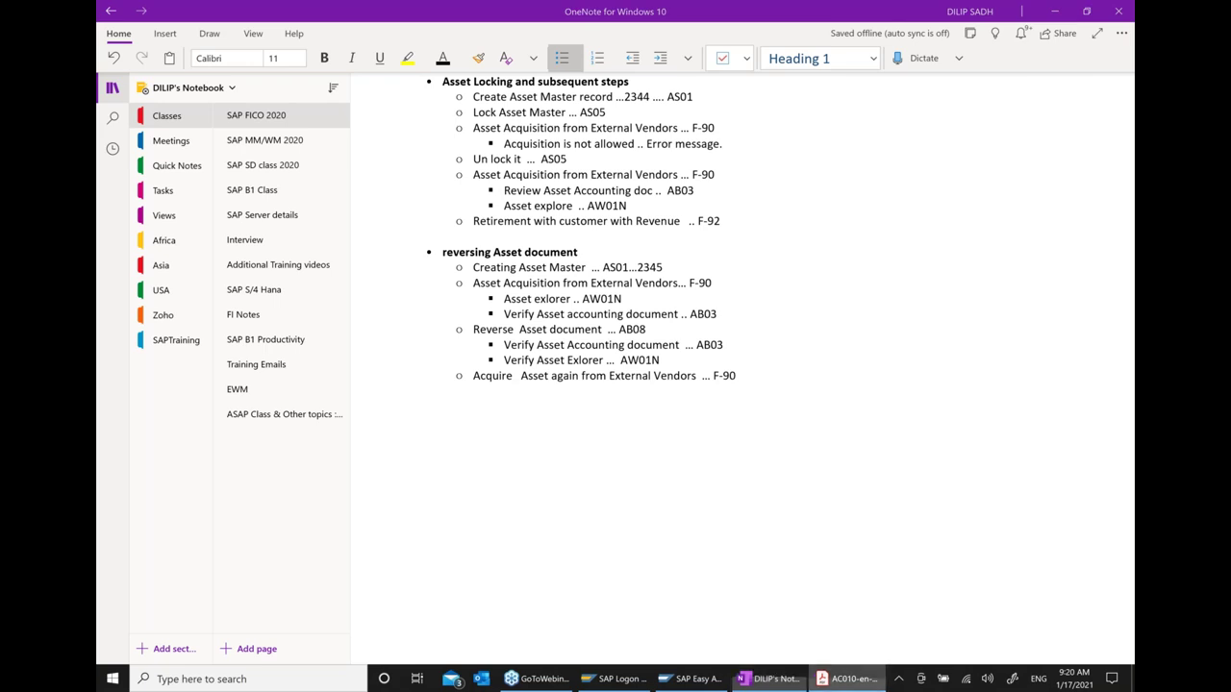
left_click(846, 679)
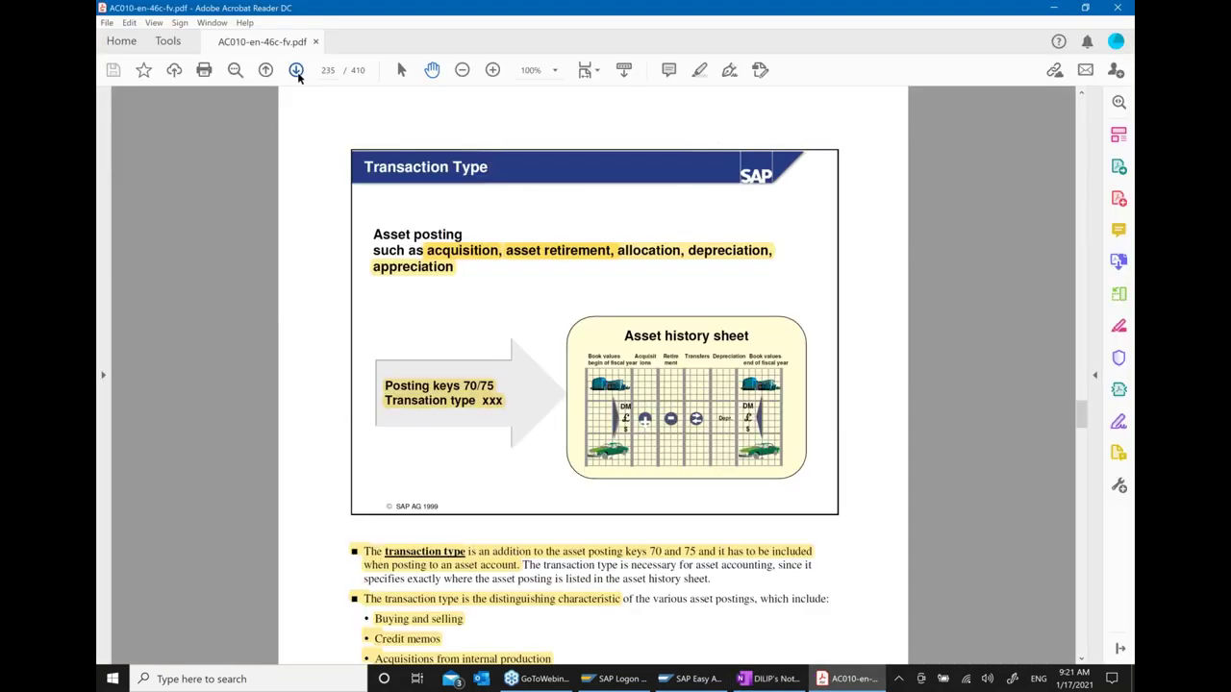
left_click(297, 71)
left_click(266, 72)
left_click(297, 71)
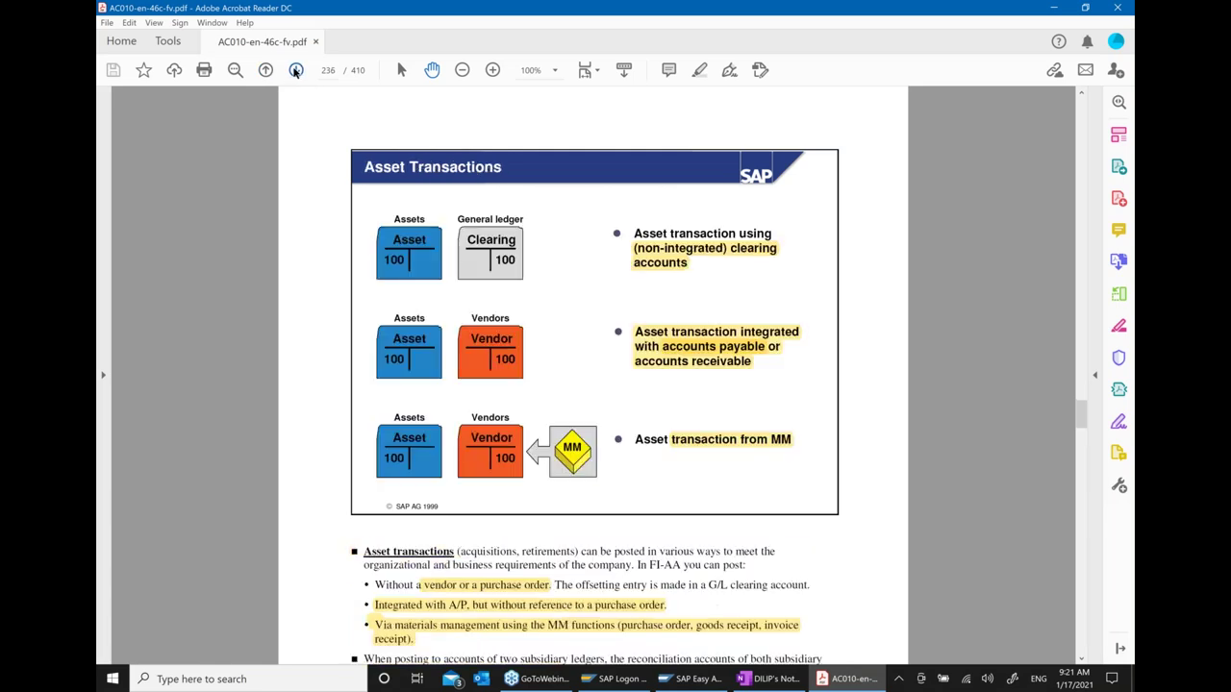
left_click(297, 71)
scroll(591, 273, "down", 1)
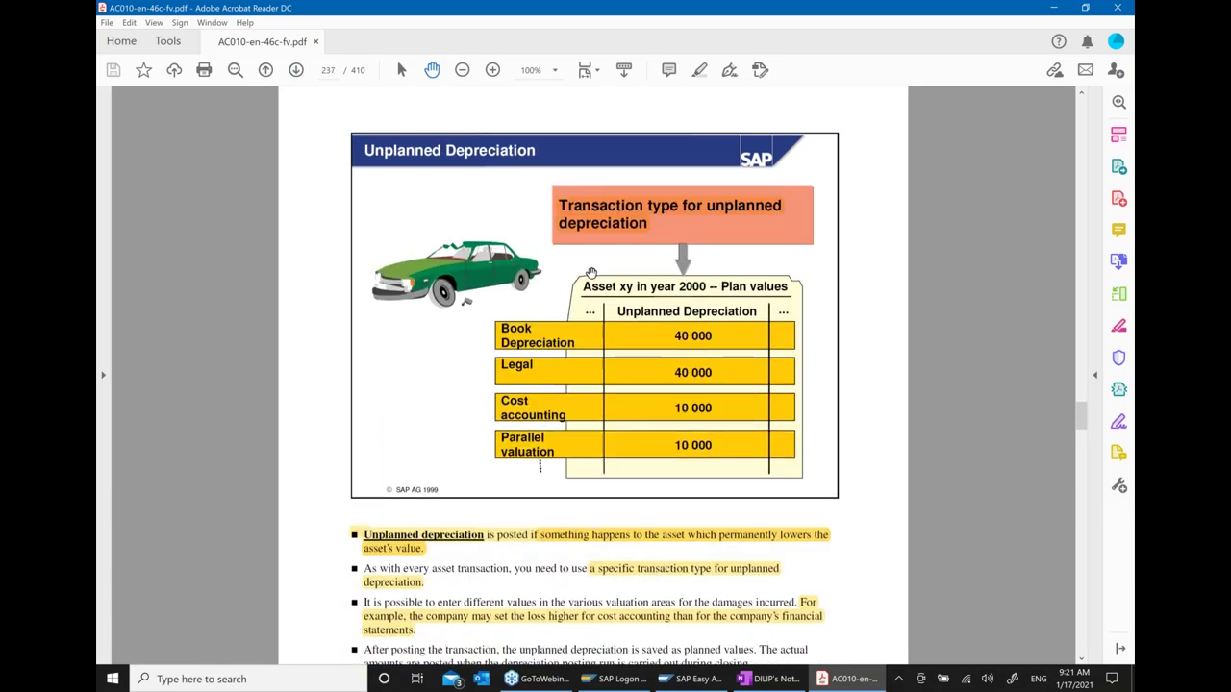
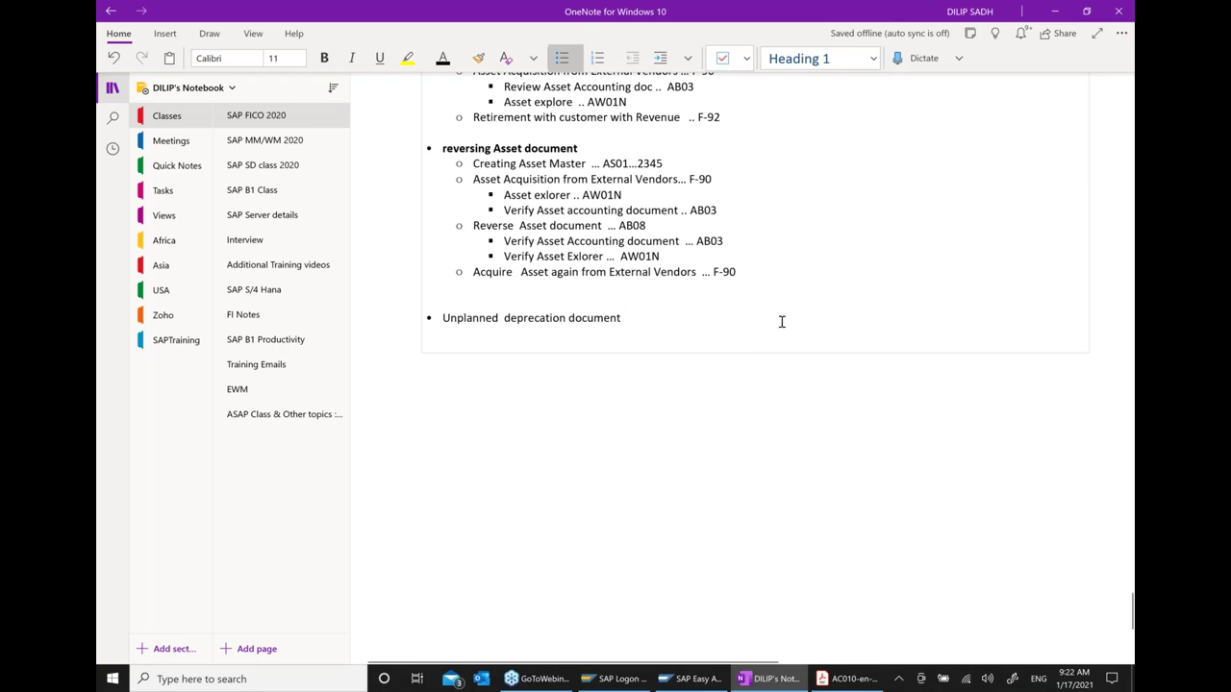
Add the sub-bullet "Create Asset Master record ... AS01" under "Unplanned deprecation document" in the OneNote notes
left_click(781, 321)
key("Return")
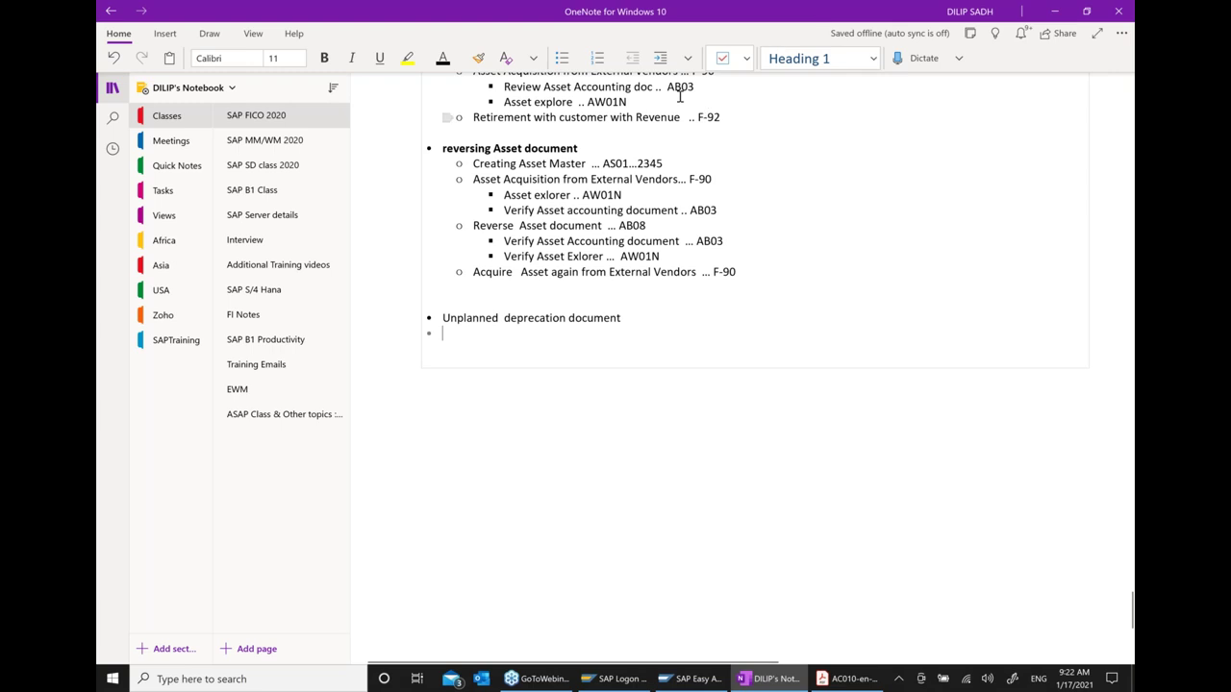
left_click(661, 60)
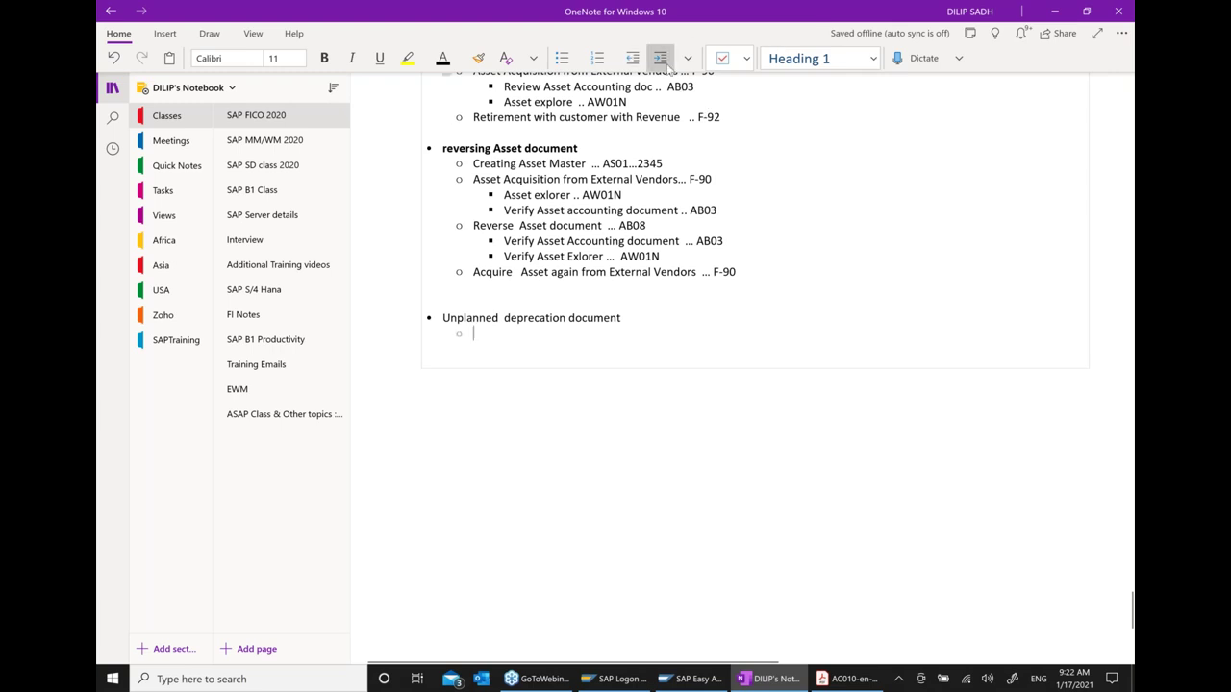
type("Create")
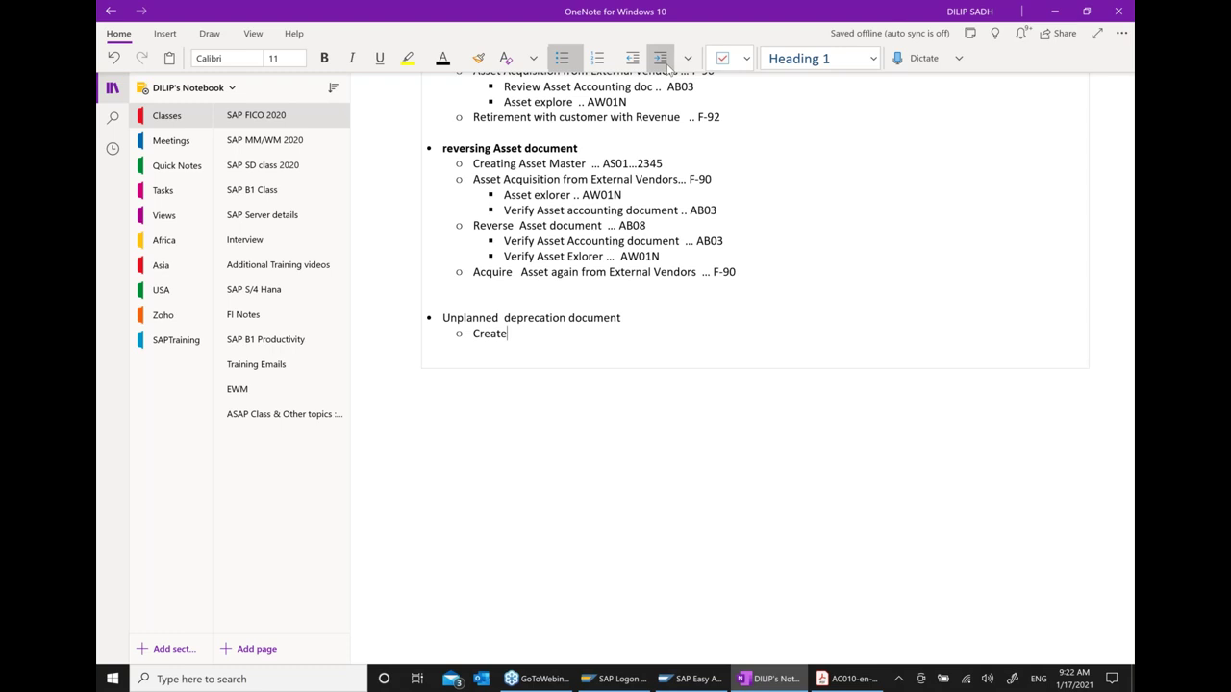
type("  Asset Master record ... AS01")
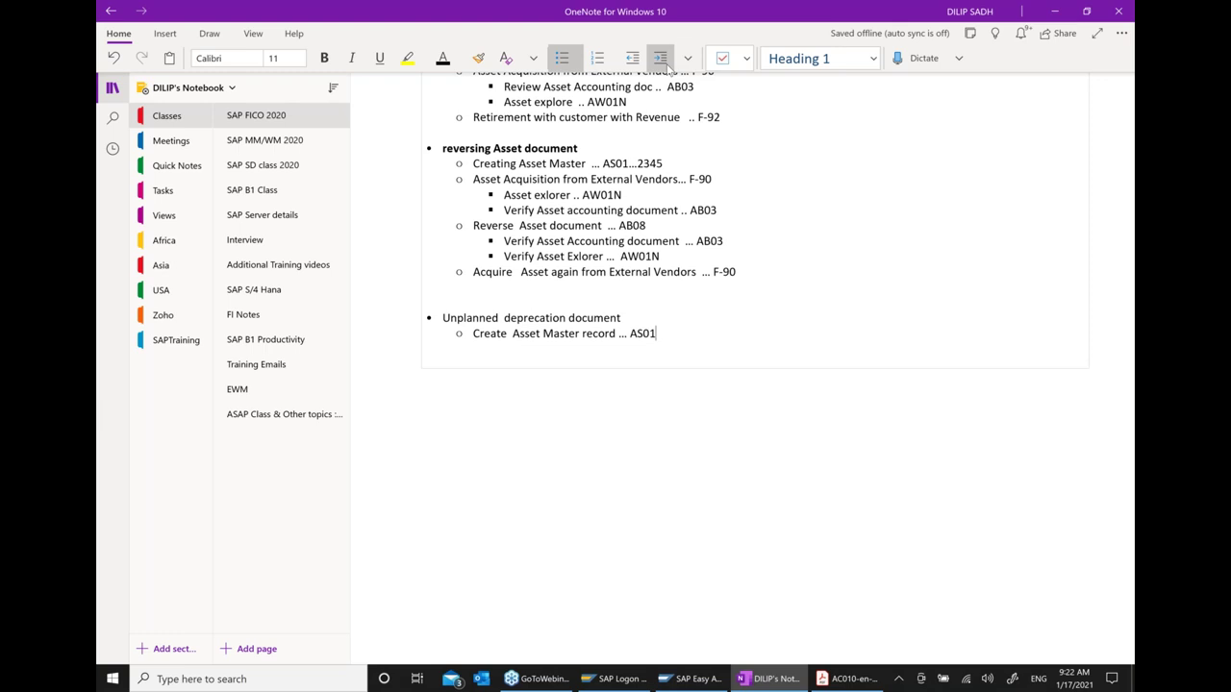
Add a second sub-bullet reading "Asset acqusition from External Vendors ... F-90" below the asset master line
key("Return")
type("aSSET")
key("BackSpace")
key("BackSpace")
key("BackSpace")
key("BackSpace")
key("BackSpace")
type("As")
key("BackSpace")
type("set  a")
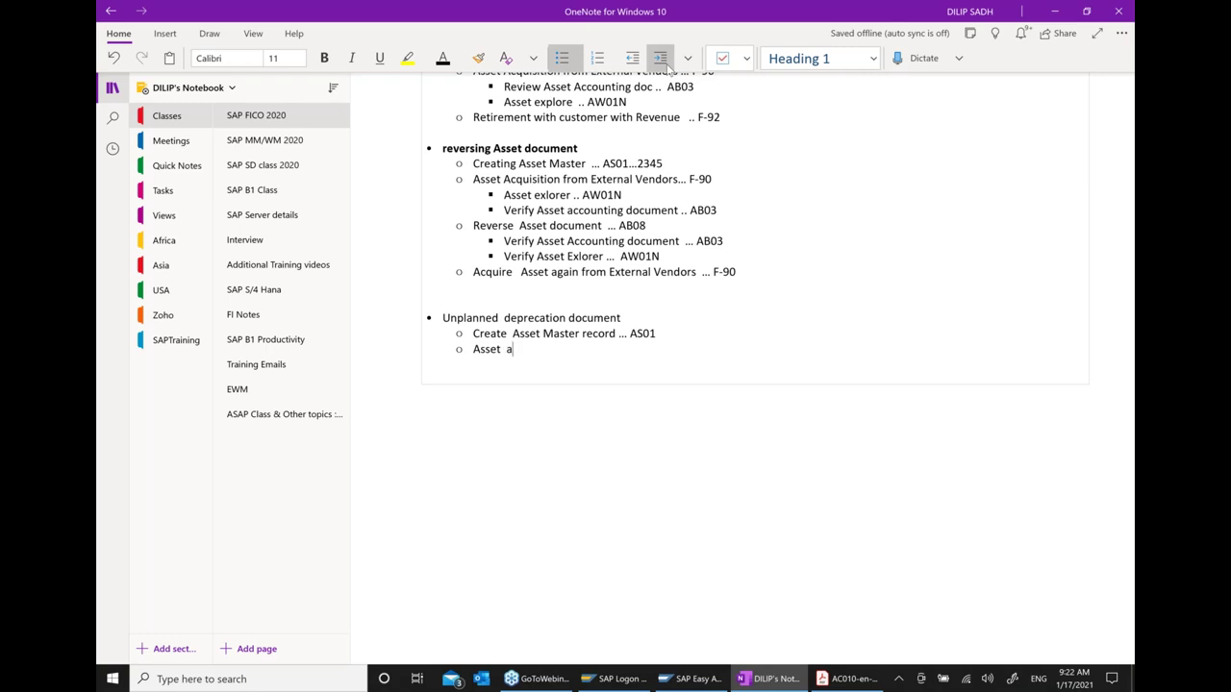
type("cqusition from External")
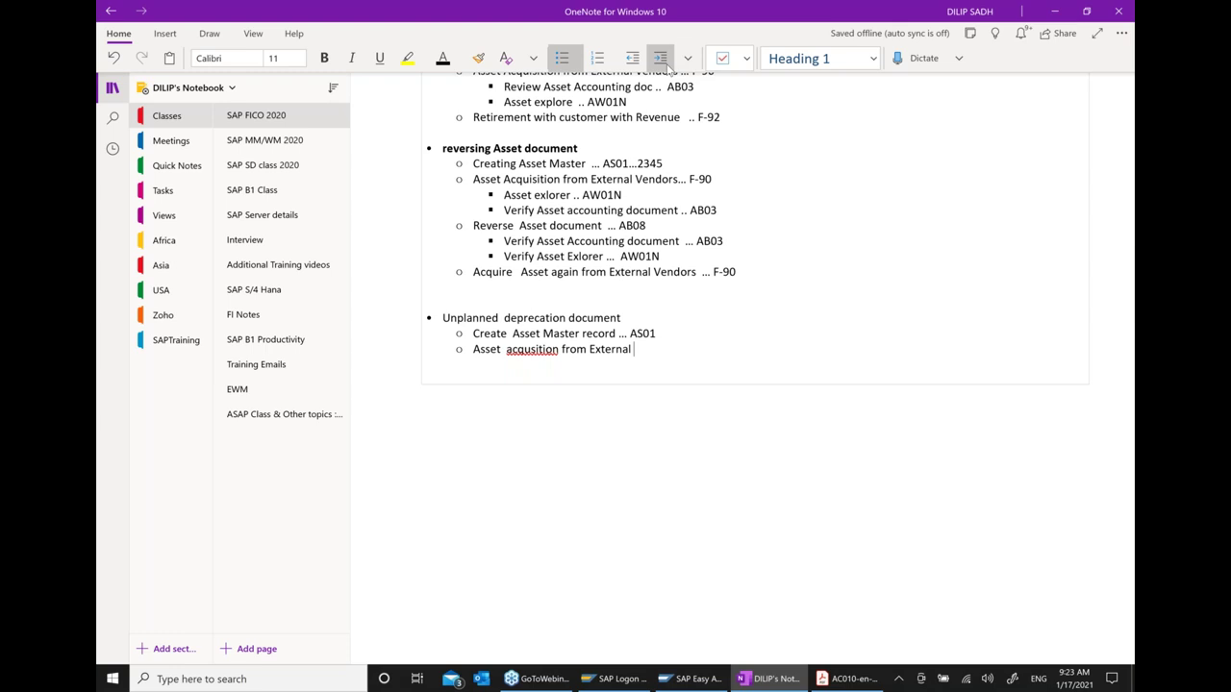
type(" Vendors  ... F-90")
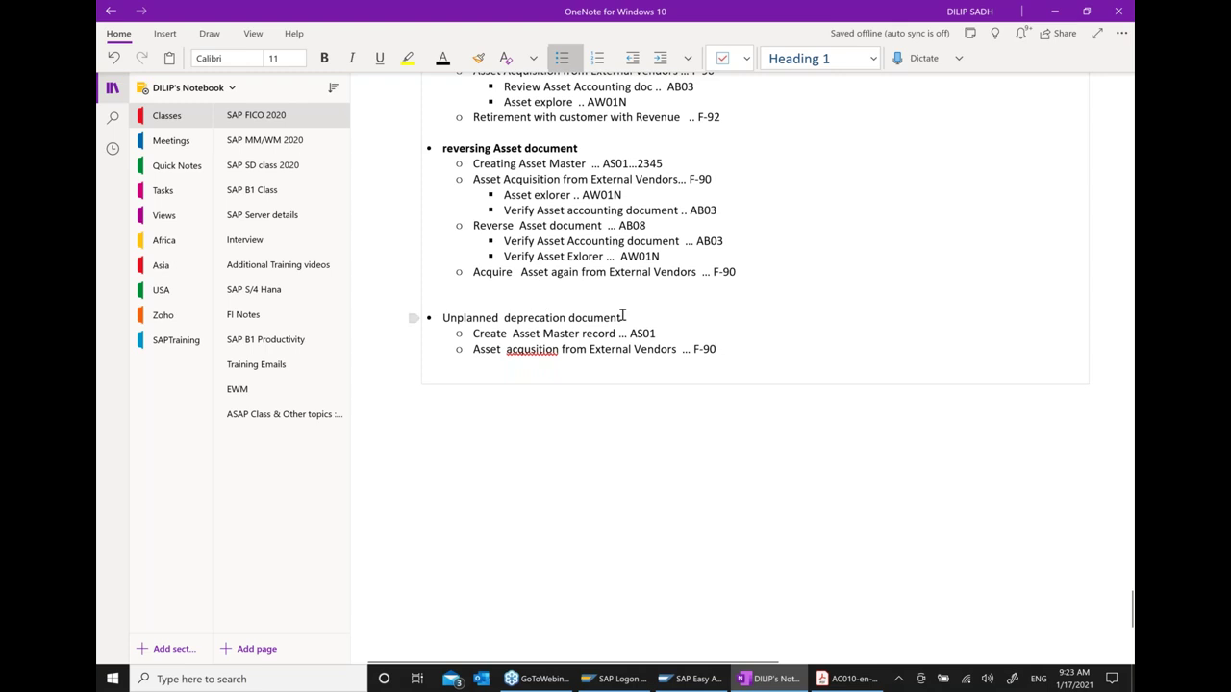
Make the "Unplanned deprecation document" heading bold and correct the misspelled "acqusition" to "acquisition"
triple_click(546, 306)
left_click(493, 289)
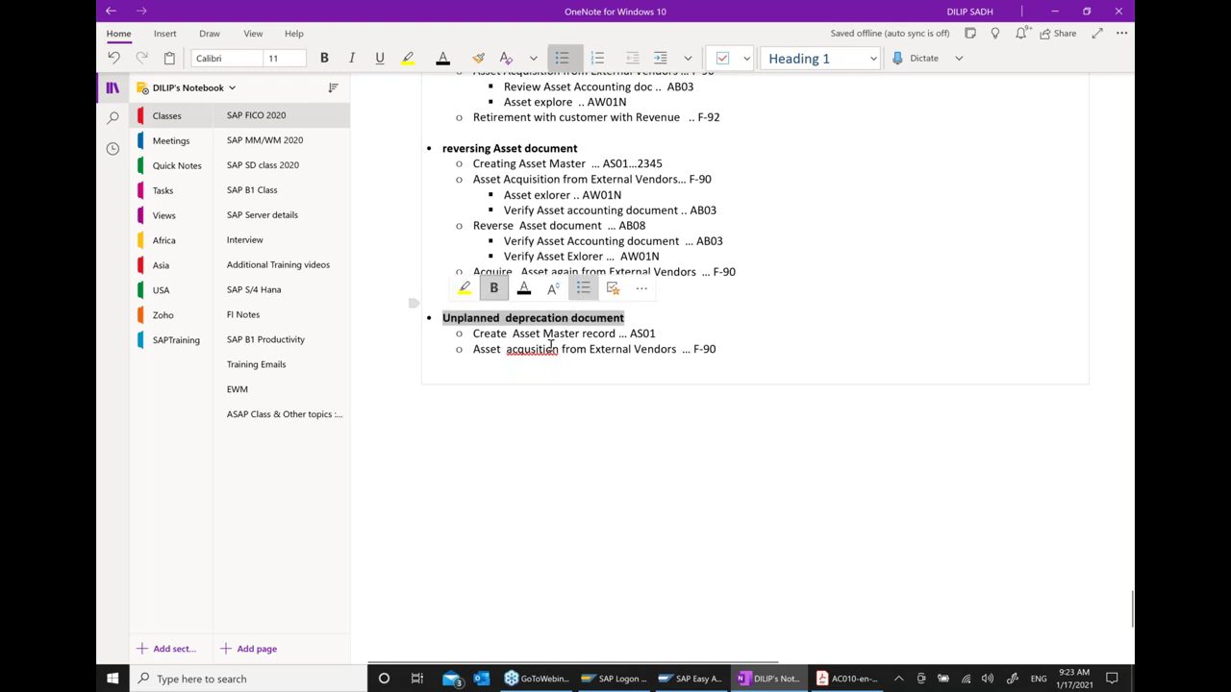
left_click(554, 350)
scroll(555, 354, "down", 1)
right_click(531, 244)
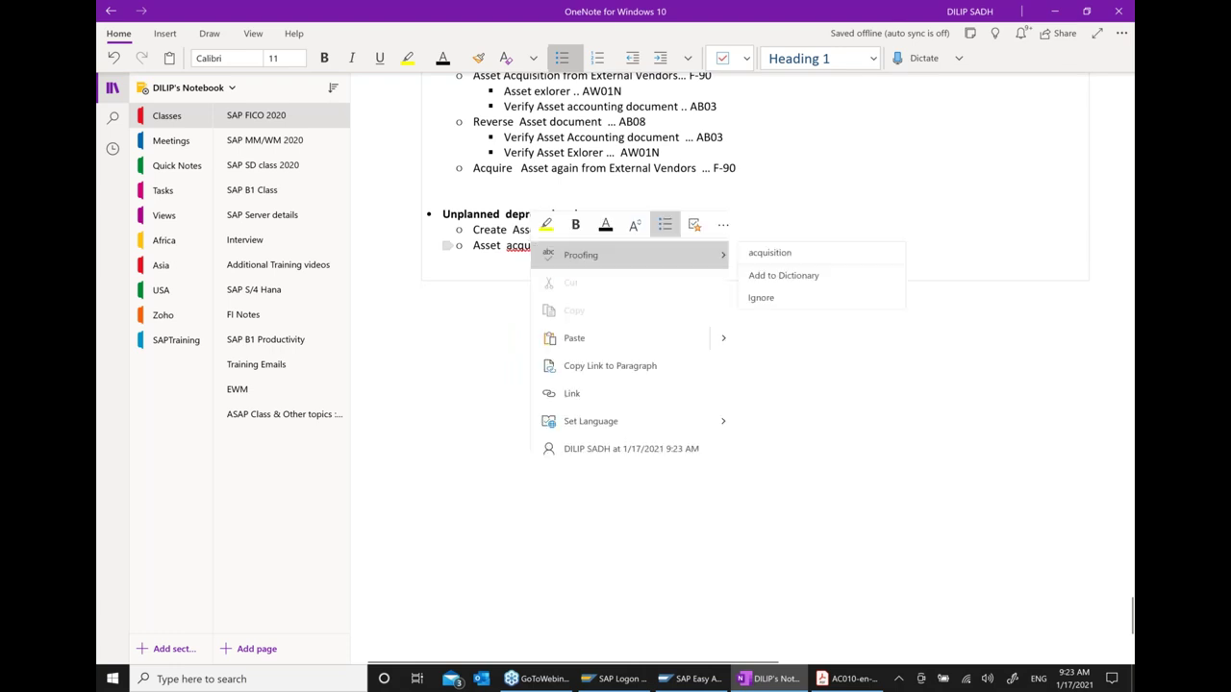
left_click(773, 255)
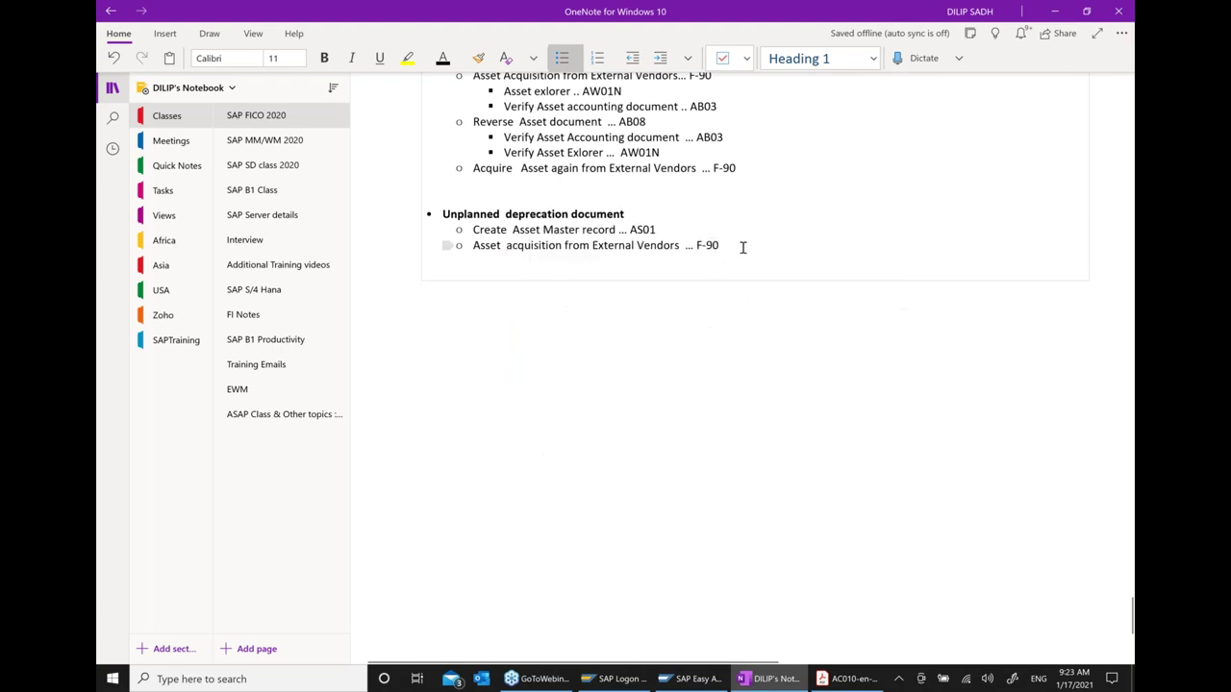
Add the nested bullet "Verify Asset Accounting document ... AB03" under the asset acquisition line of the "Unplanned deprecation document" notes
left_click(746, 247)
key("Return")
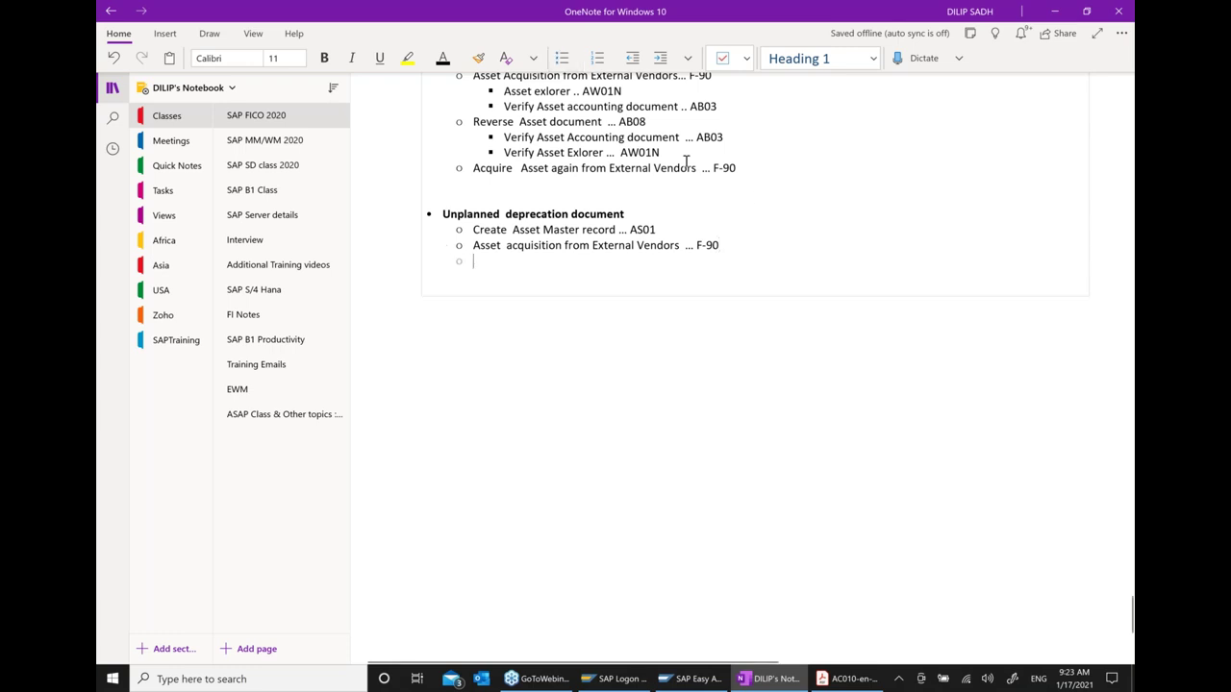
left_click(661, 59)
type("VERIFY")
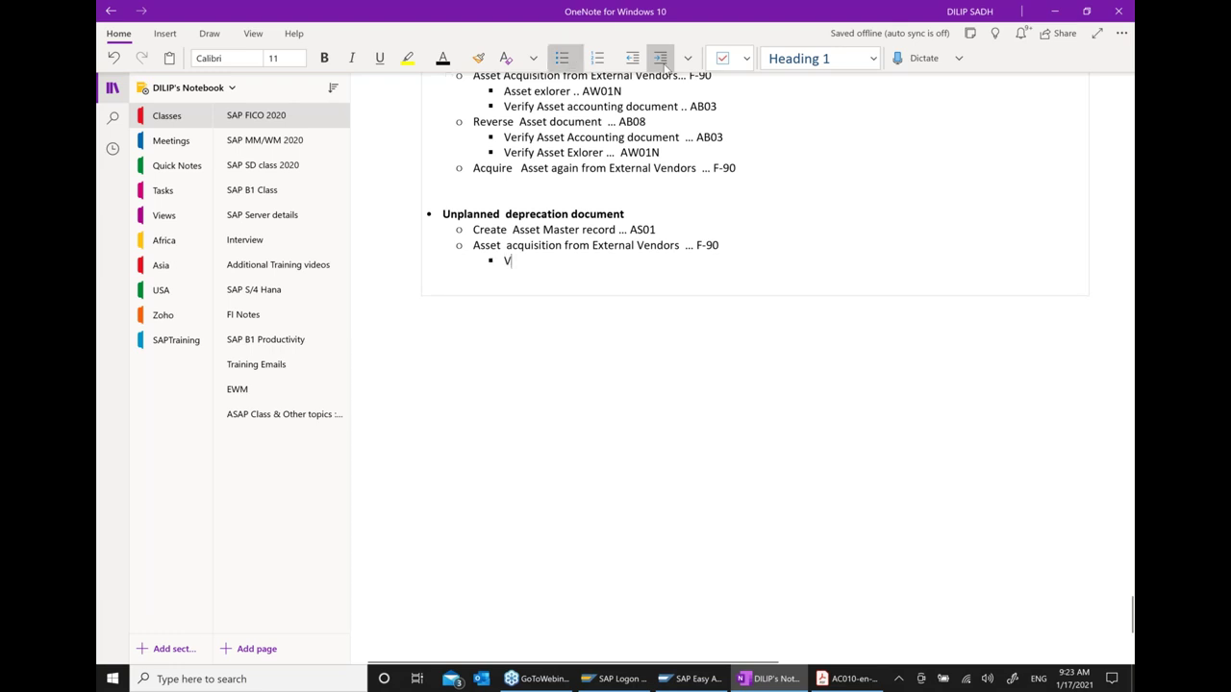
key("BackSpace")
key("BackSpace")
key("BackSpace")
key("BackSpace")
key("BackSpace")
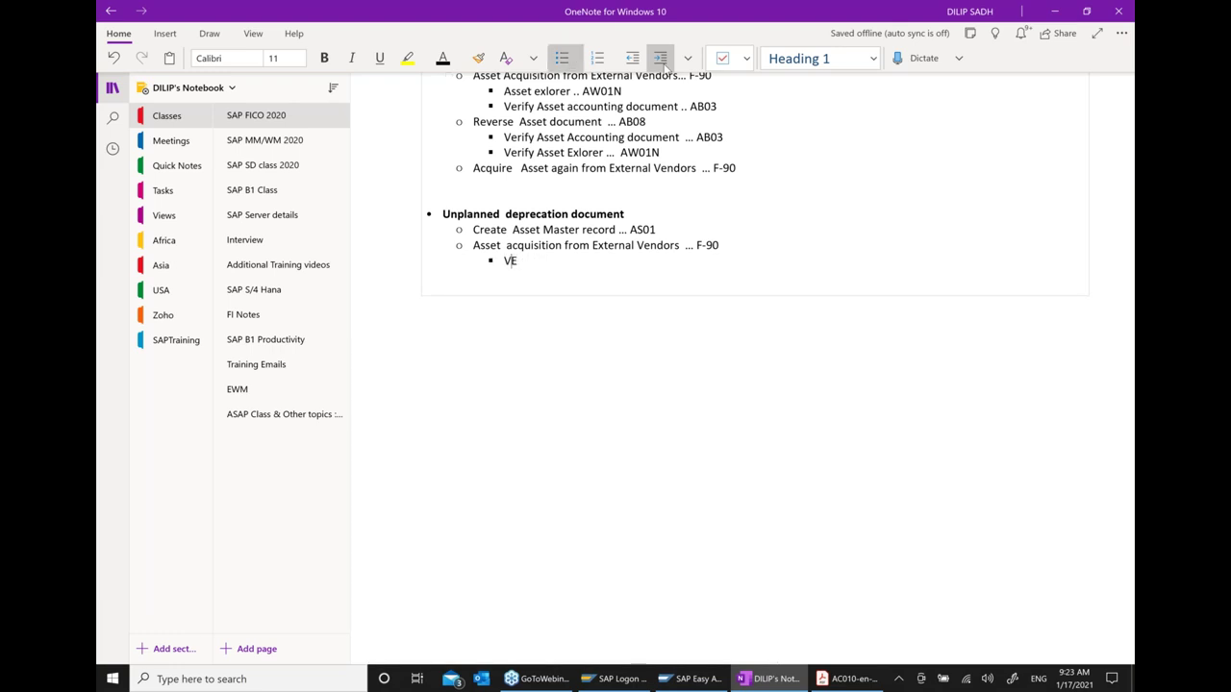
type("erify Asset Accounting d")
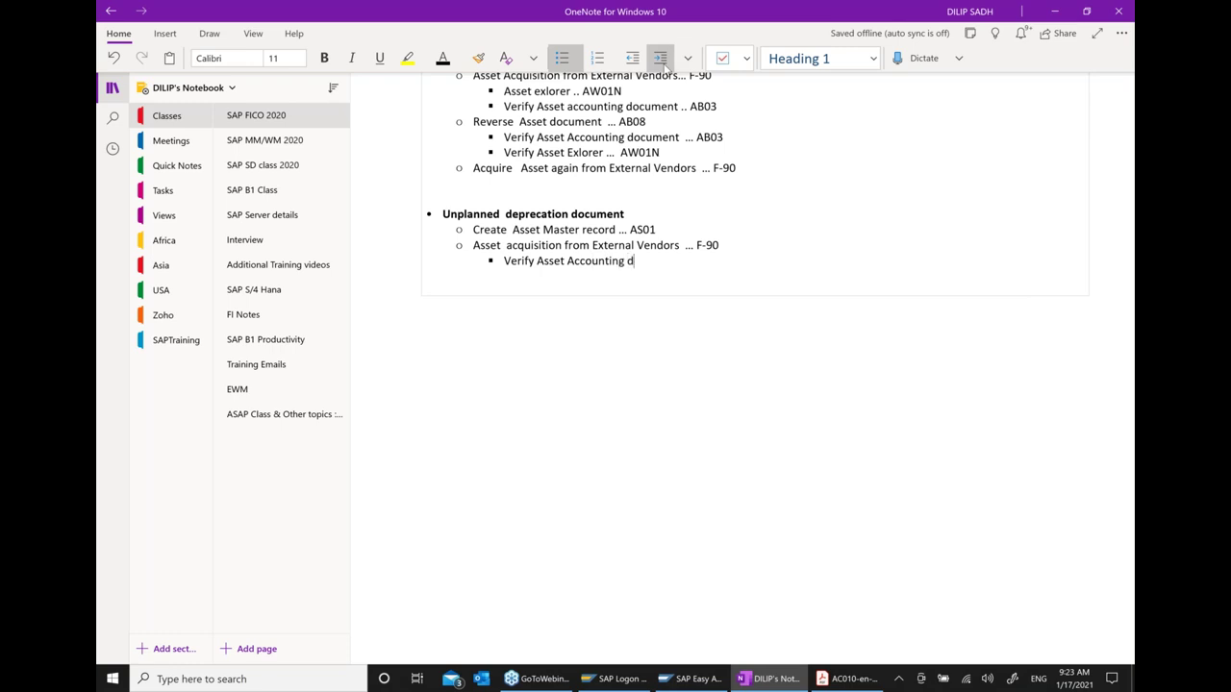
type("ocument ... AB03")
key("Return")
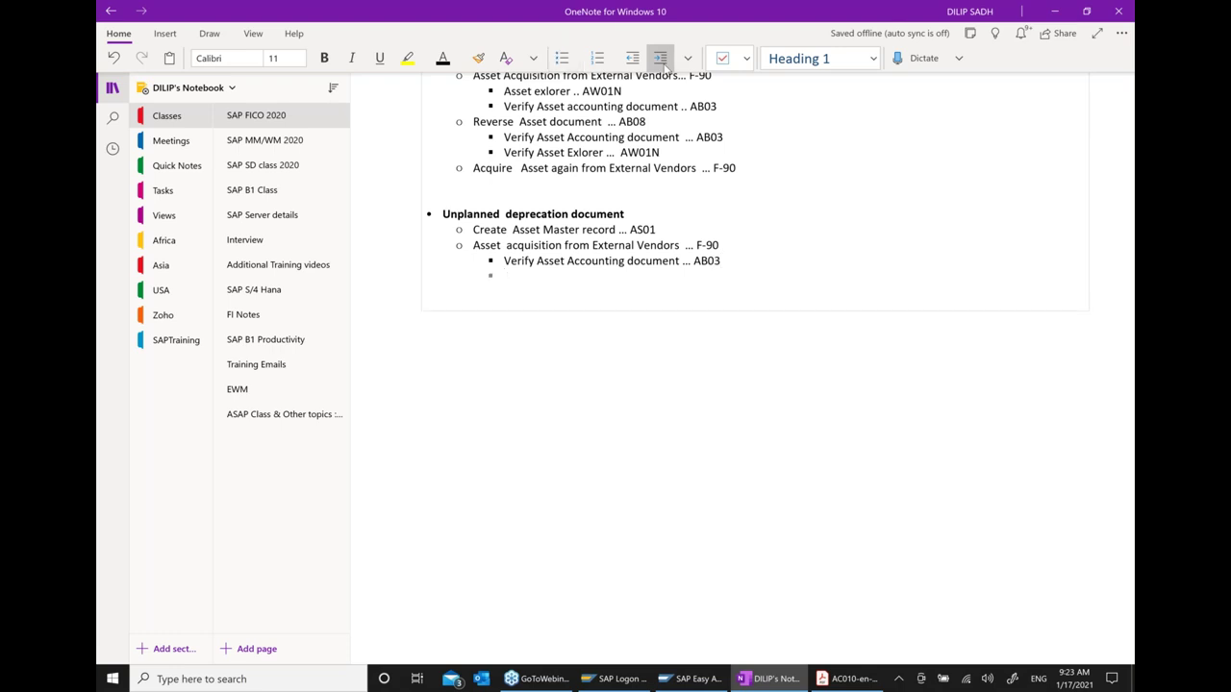
Add a second nested bullet "Verify Asset exlorer ... AW01N", accepting the proofing suggestion "exlorer", and begin a bullet one level up
type("Verify Asse")
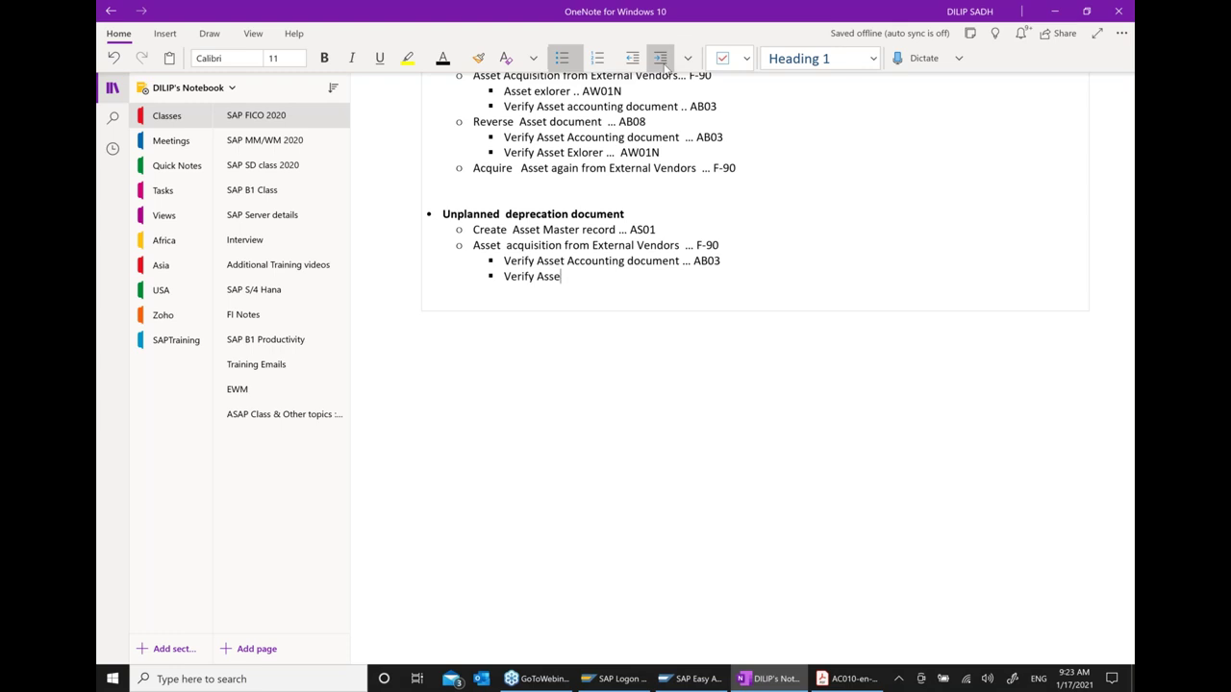
type("t exlorer")
key("BackSpace")
type("ere ... AW01N")
key("Return")
key("shift+Tab")
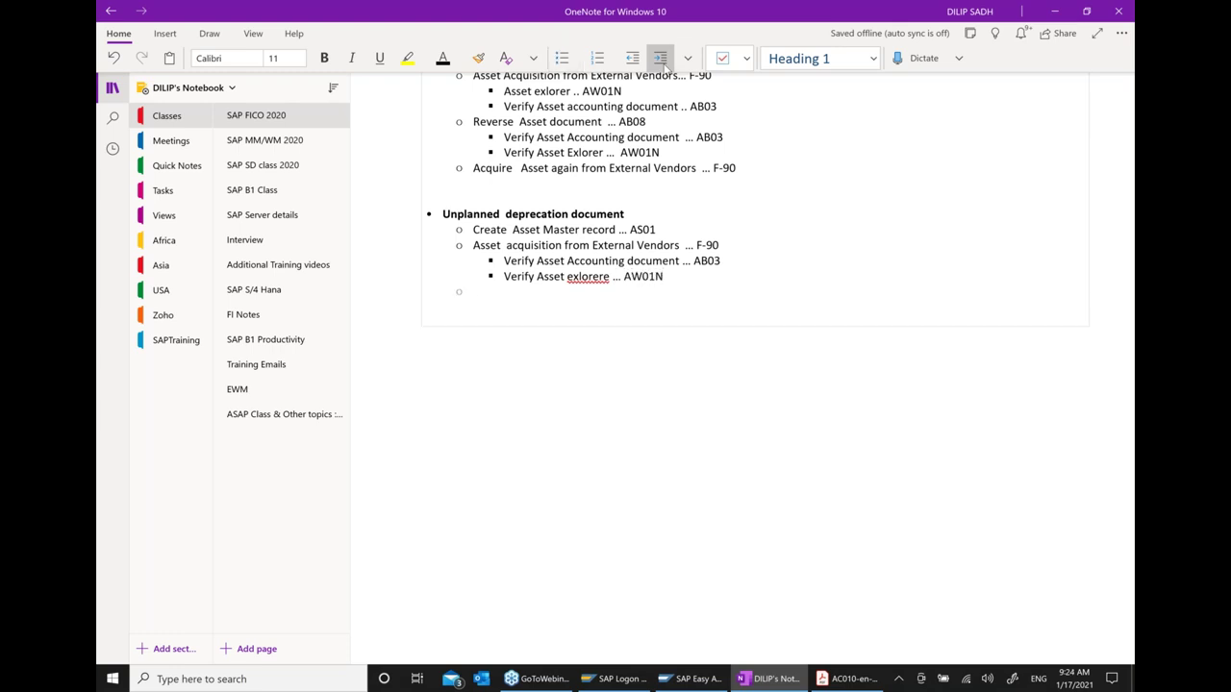
right_click(593, 278)
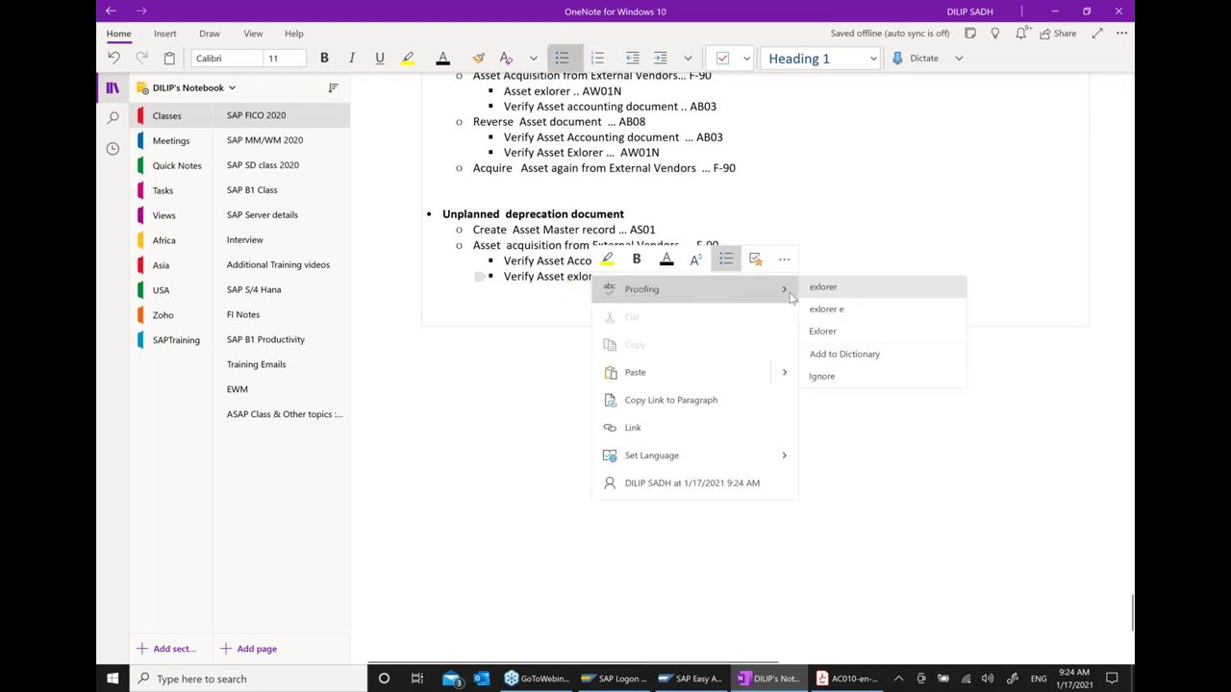
left_click(823, 287)
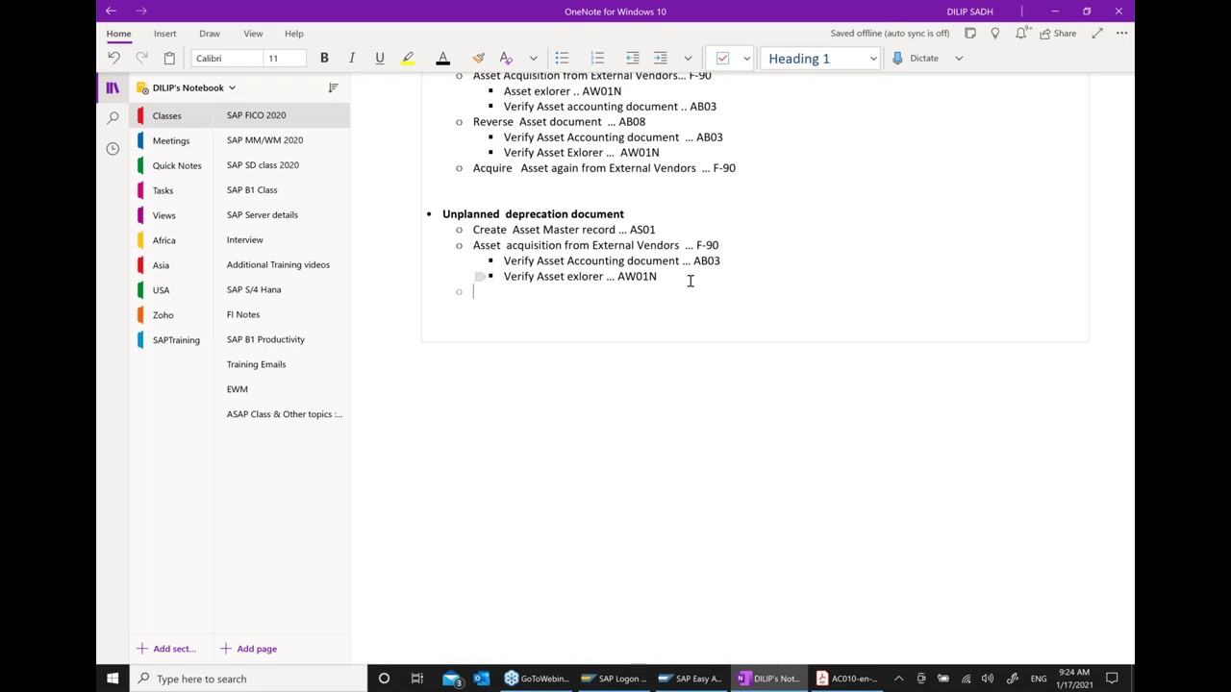
Add the sub-bullet "Unplanned deprecation document ... ABAA" and correct the misspelled "depreation" to "deprecation"
type("U")
key("BackSpace")
type("U")
key("BackSpace")
type("nplanned ")
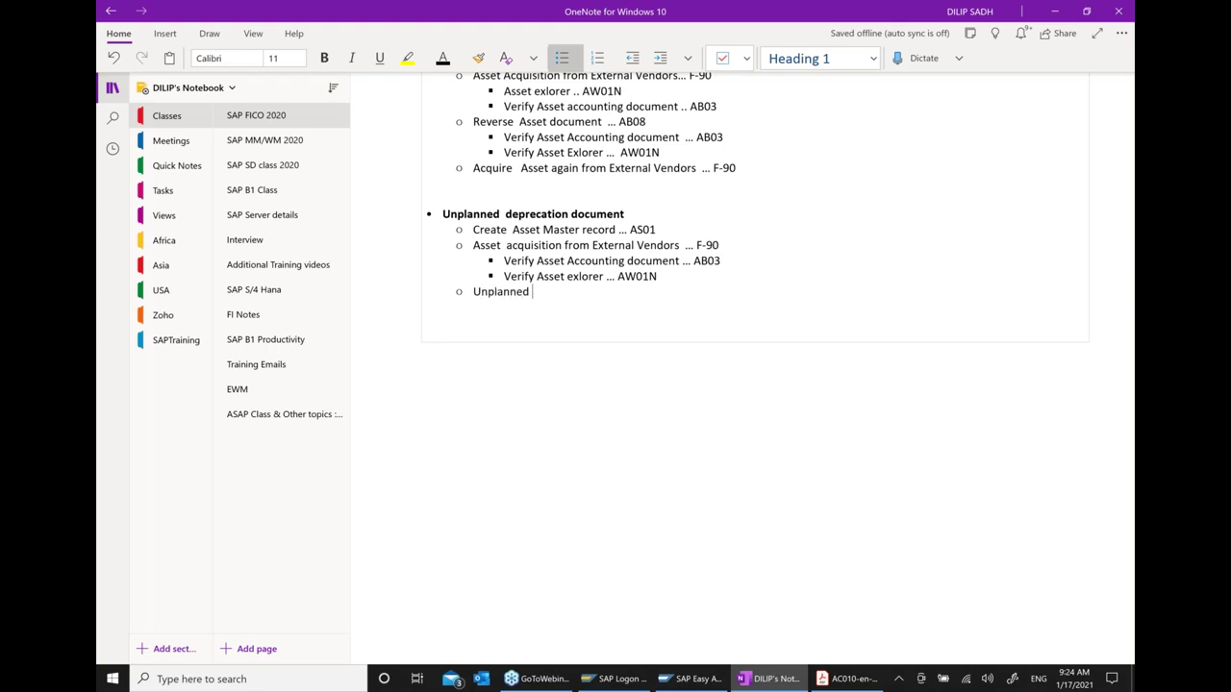
type("depreation document  ... AB")
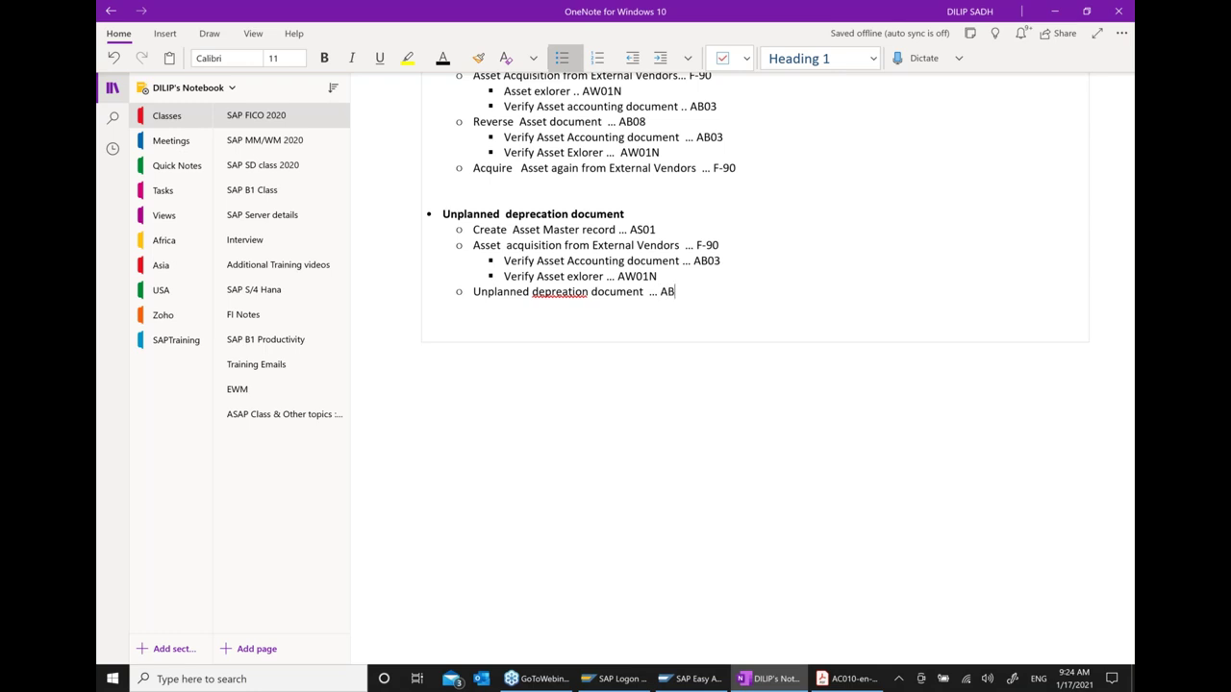
type("AA")
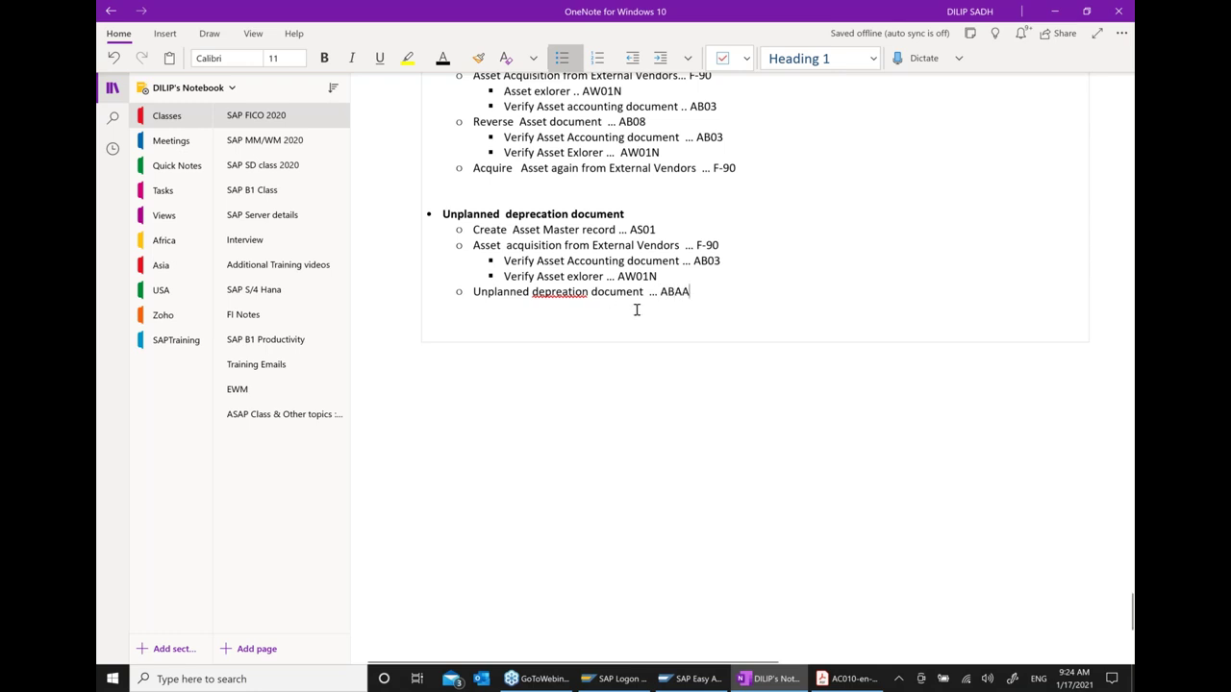
right_click(566, 292)
left_click(788, 300)
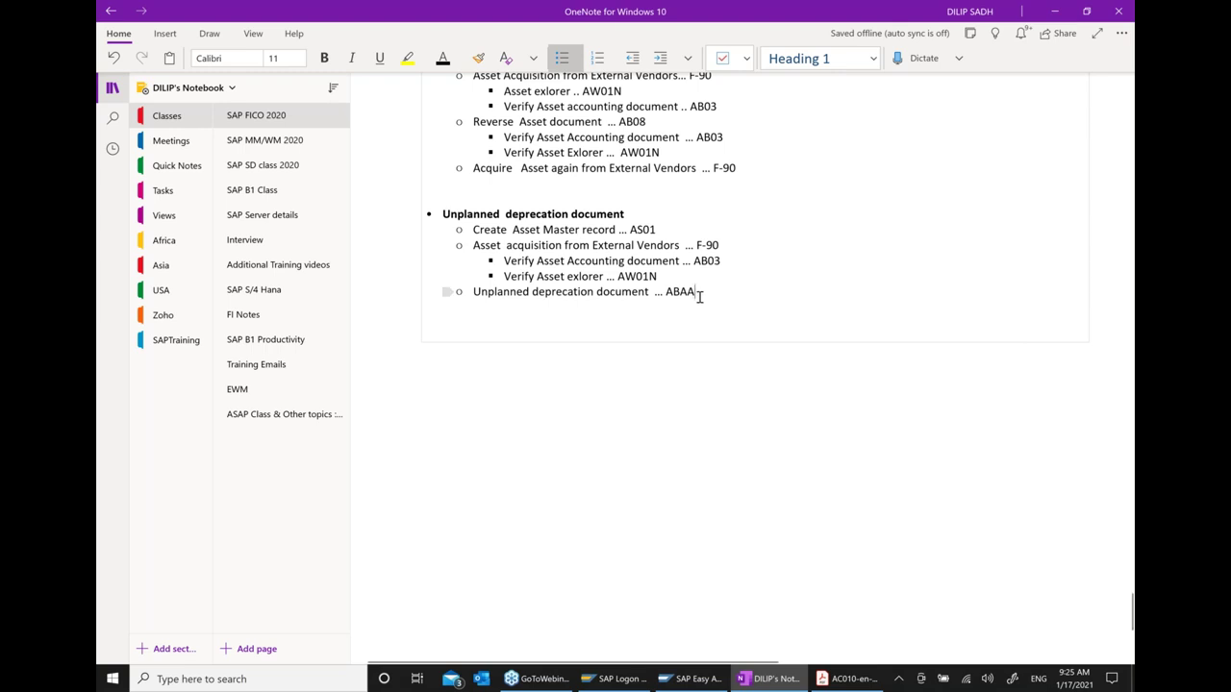
Switch to SAP and start creating an asset with AS01 in class 2000, company code PVH1, based on a reference asset
left_click(723, 683)
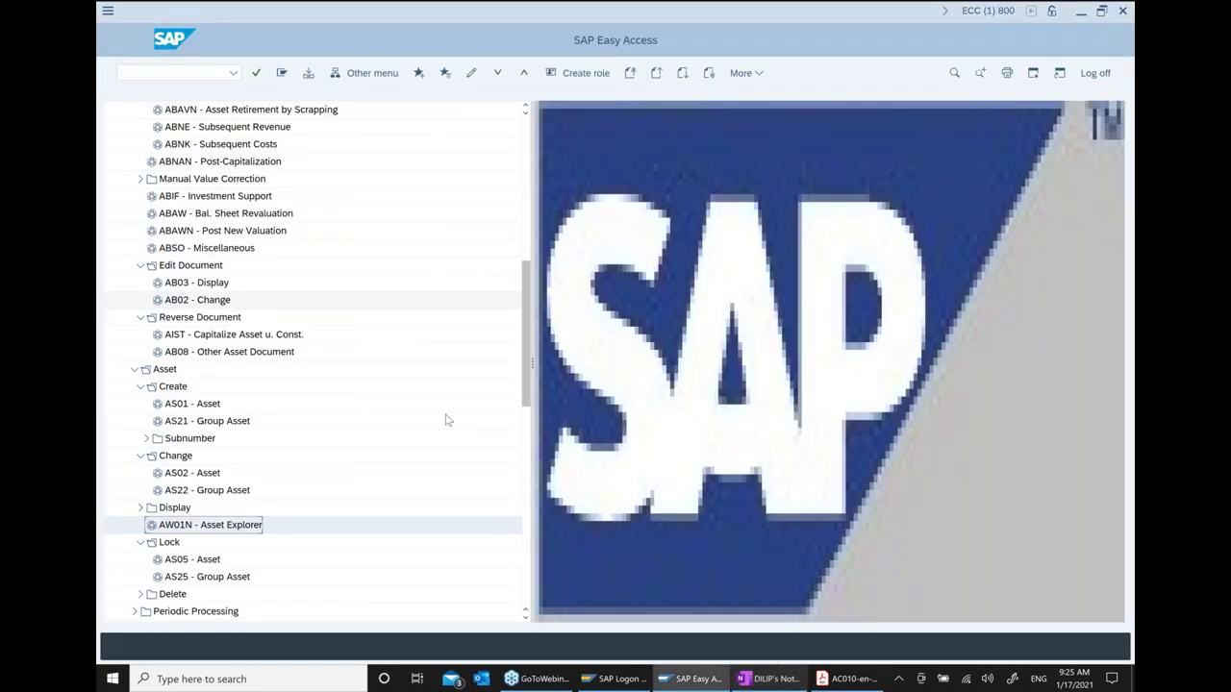
scroll(393, 438, "up", 2)
scroll(382, 431, "down", 2)
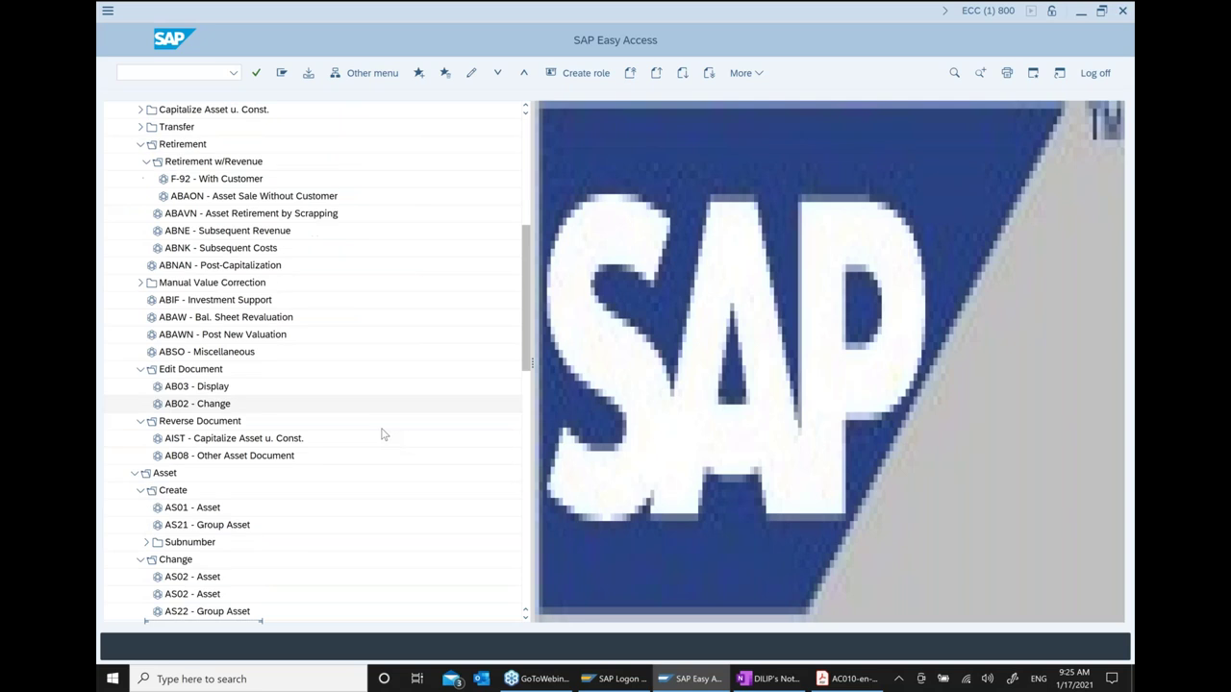
left_click(223, 460)
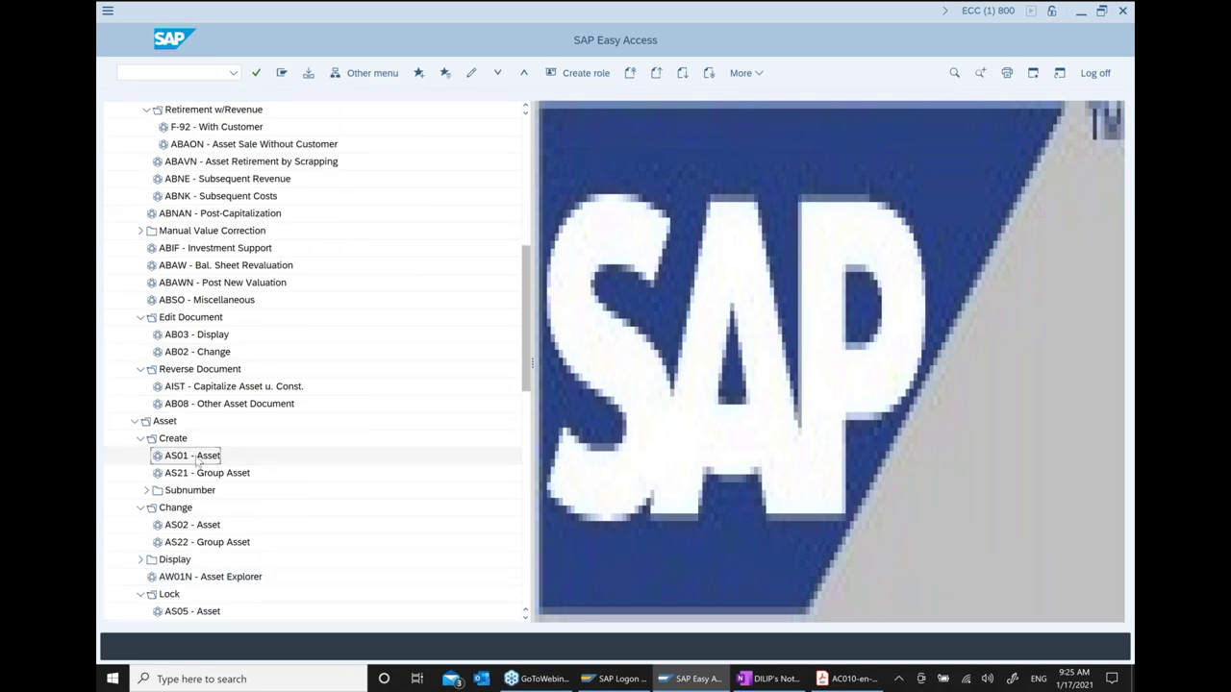
double_click(197, 458)
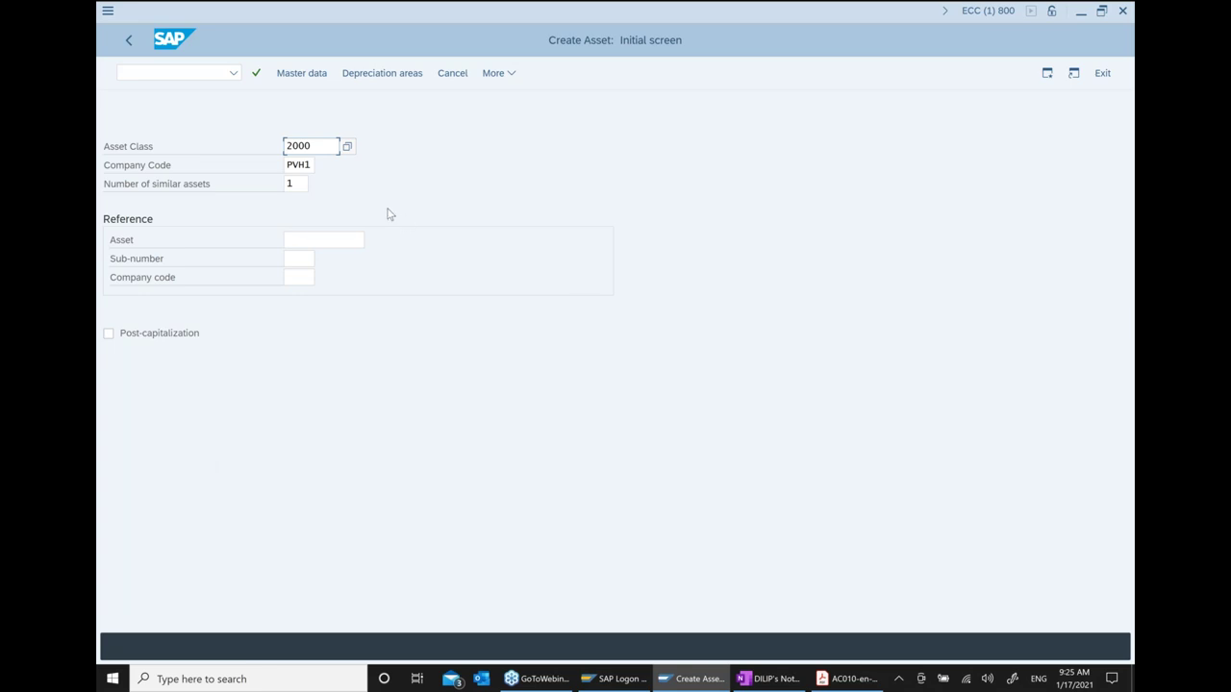
left_click(364, 240)
type("2")
key("Down")
key("Return")
key("Return")
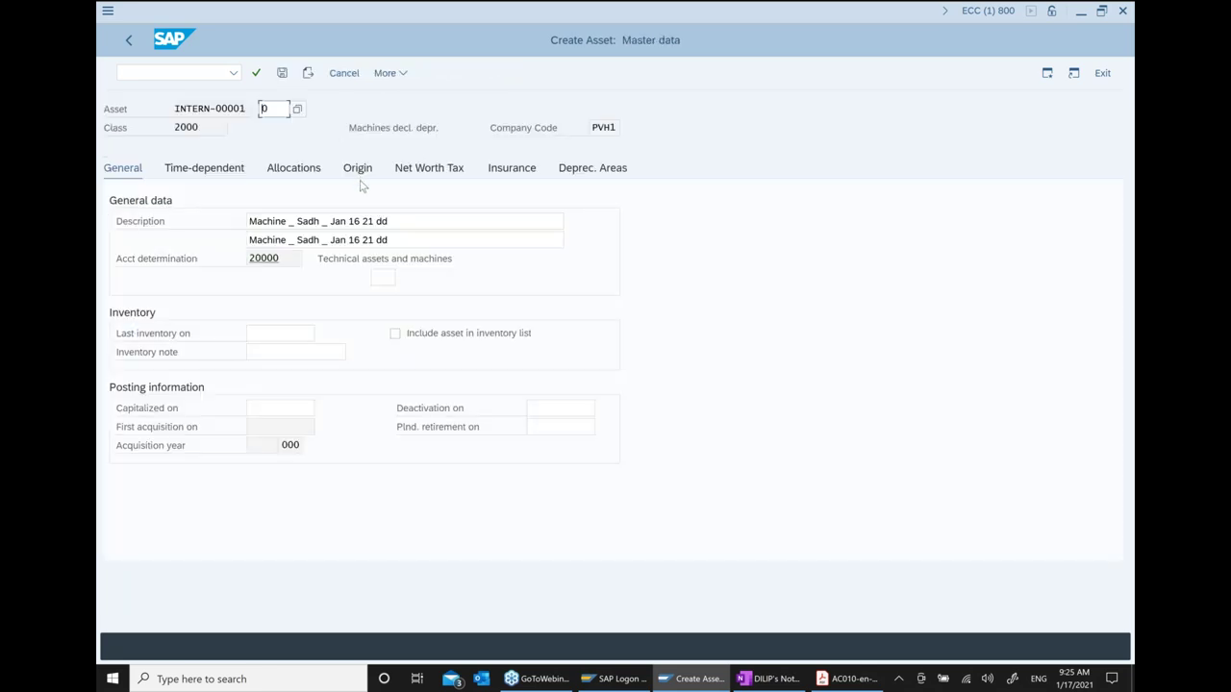
Replace the first description line of the new asset with the machine name, surname, date "Jan 17 21" and suffix "BB"
left_click_drag(423, 222, 159, 225)
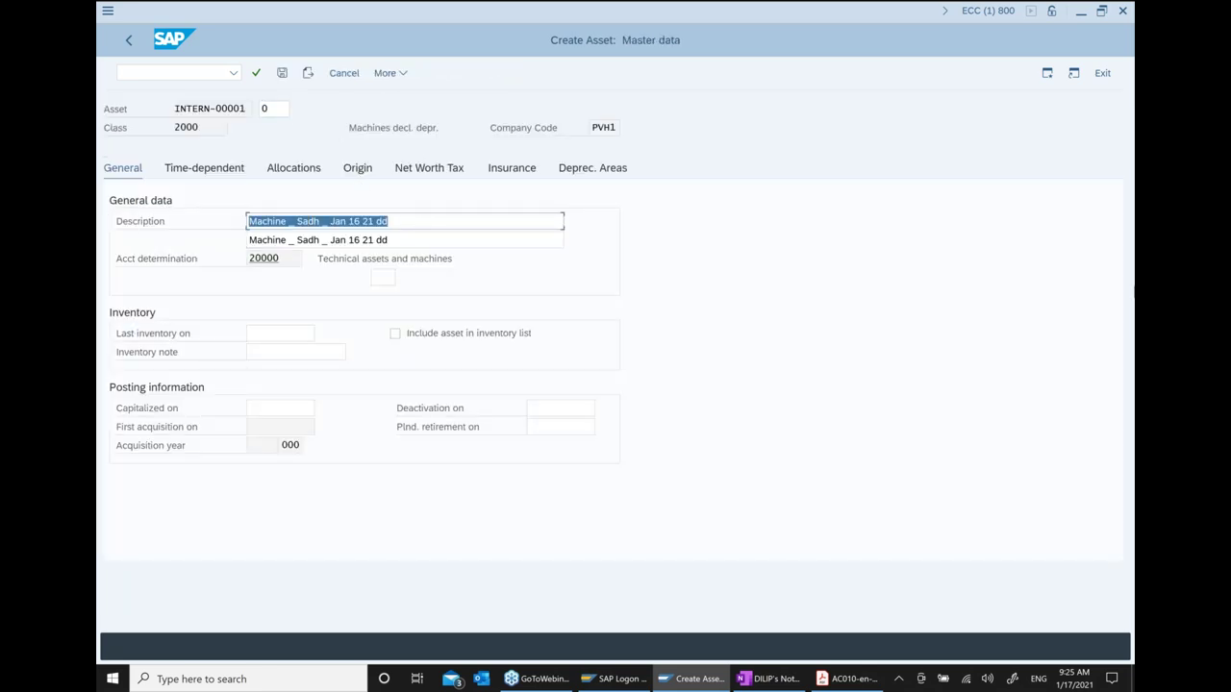
key("Delete")
key("Down")
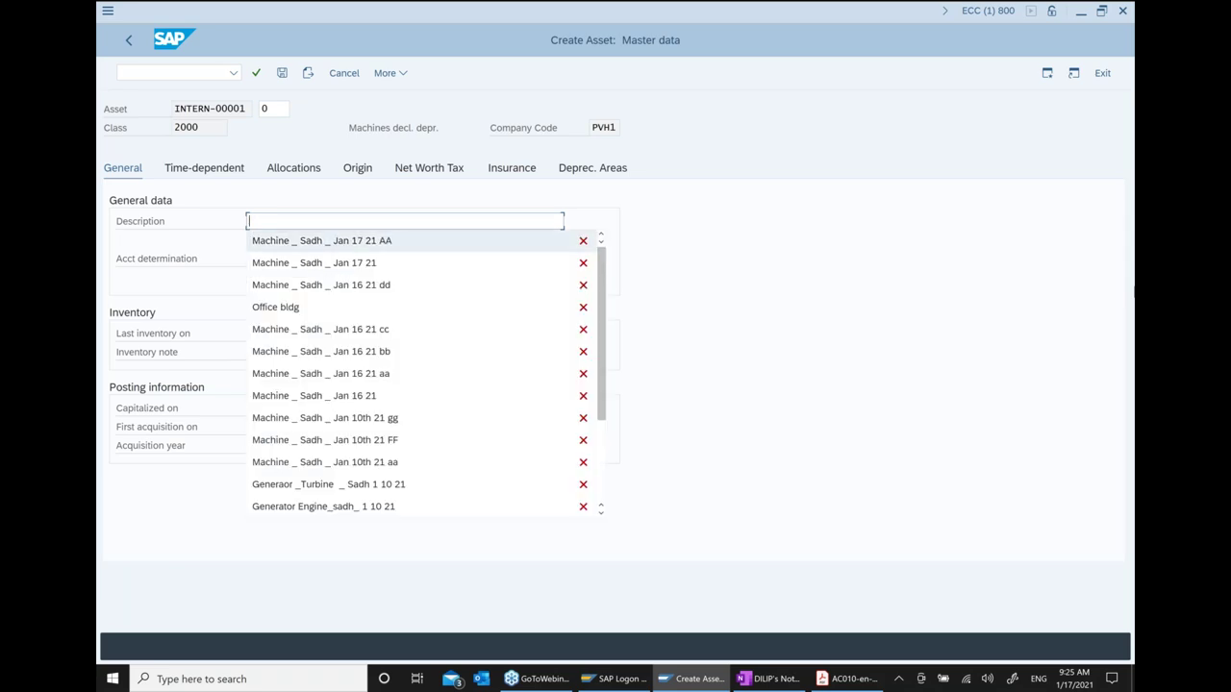
key("Return")
key("BackSpace")
key("BackSpace")
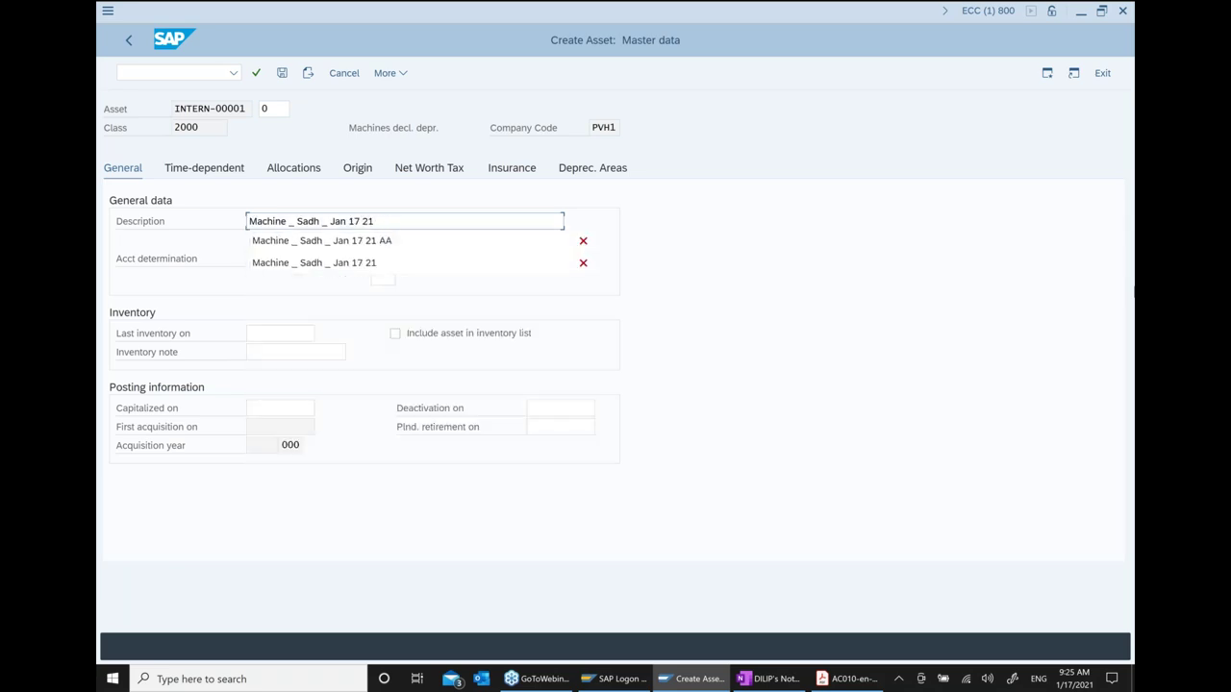
type("BB")
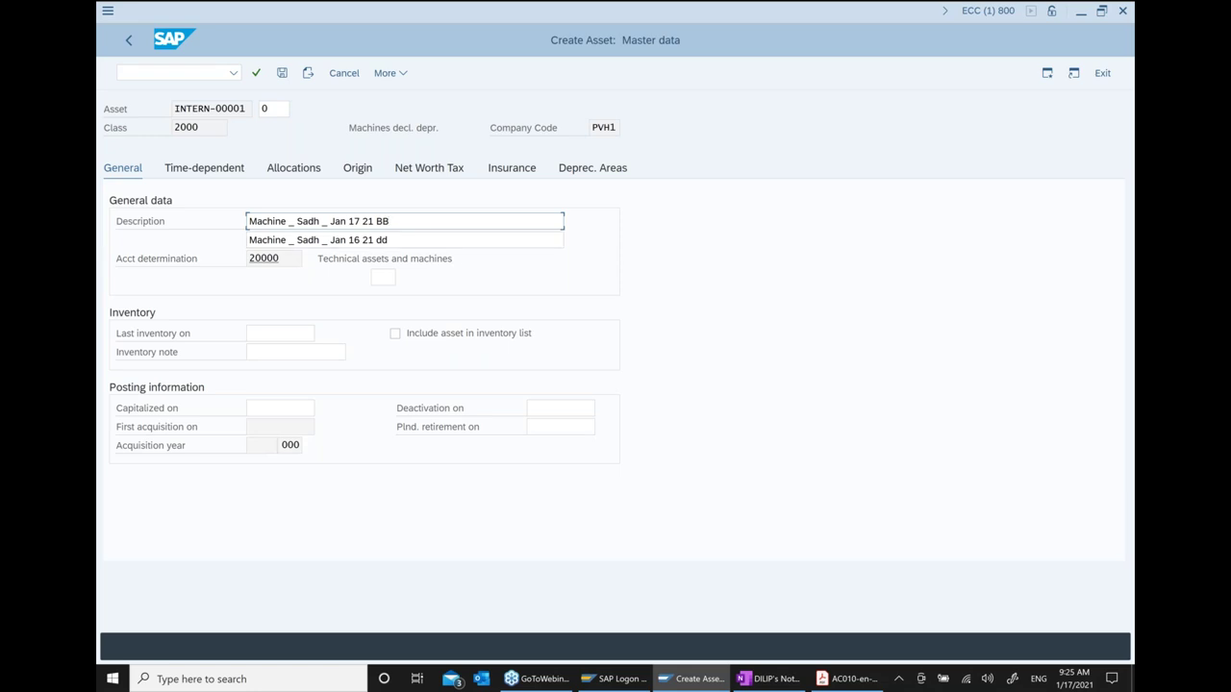
Copy the first description line over the second one and save the new asset
left_click_drag(417, 222, 190, 232)
key("ctrl+c")
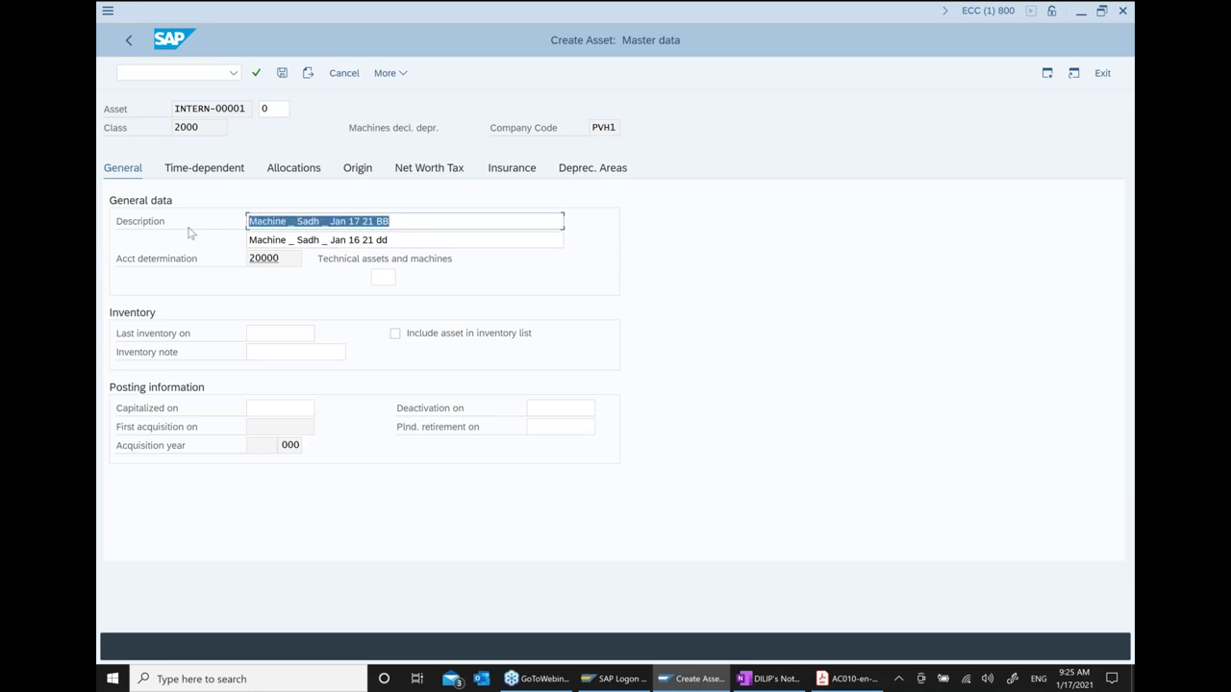
left_click_drag(401, 239, 151, 242)
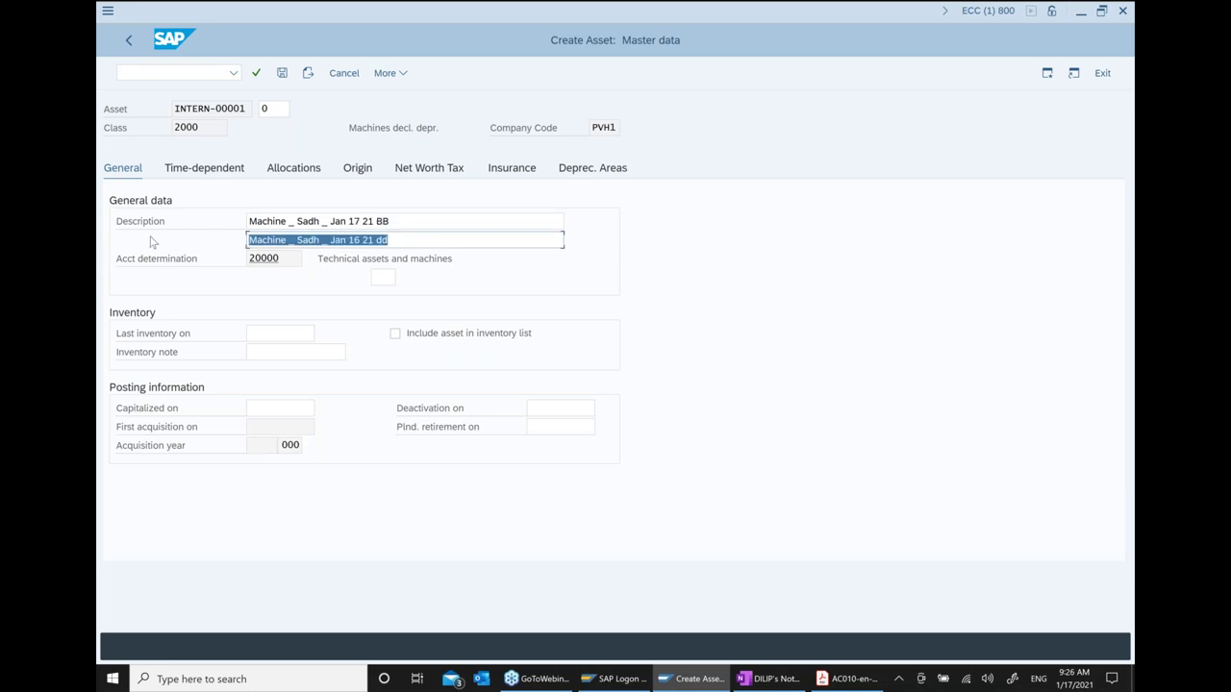
key("ctrl+v")
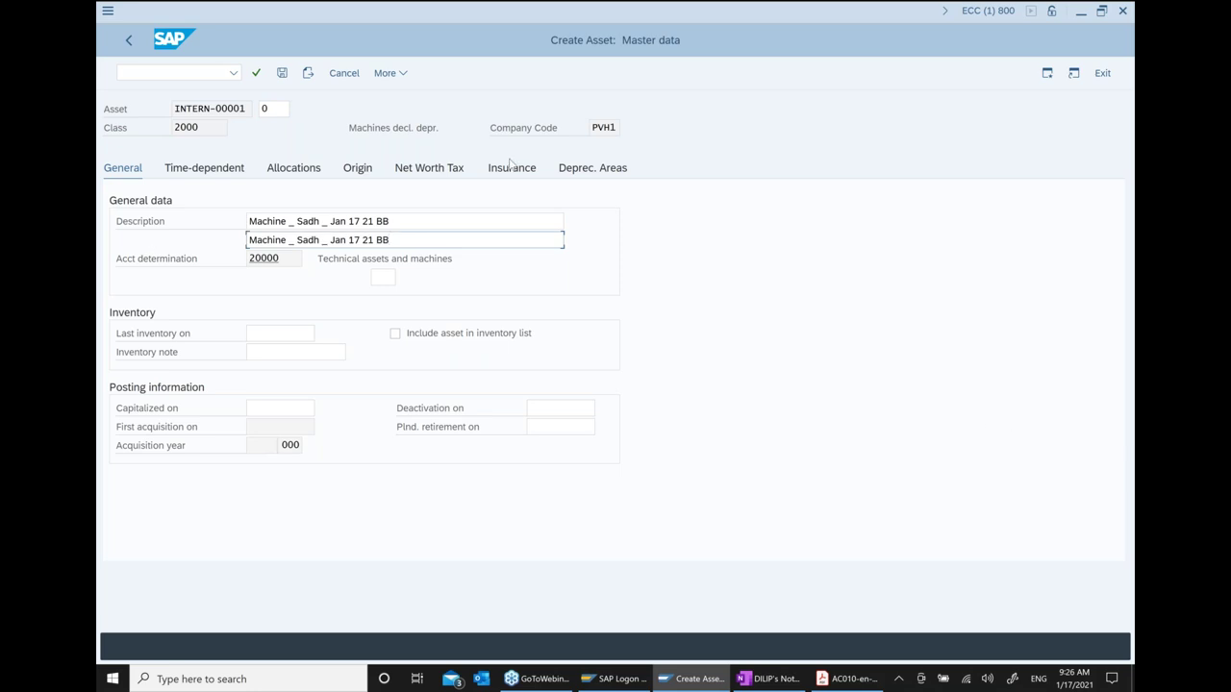
left_click(282, 73)
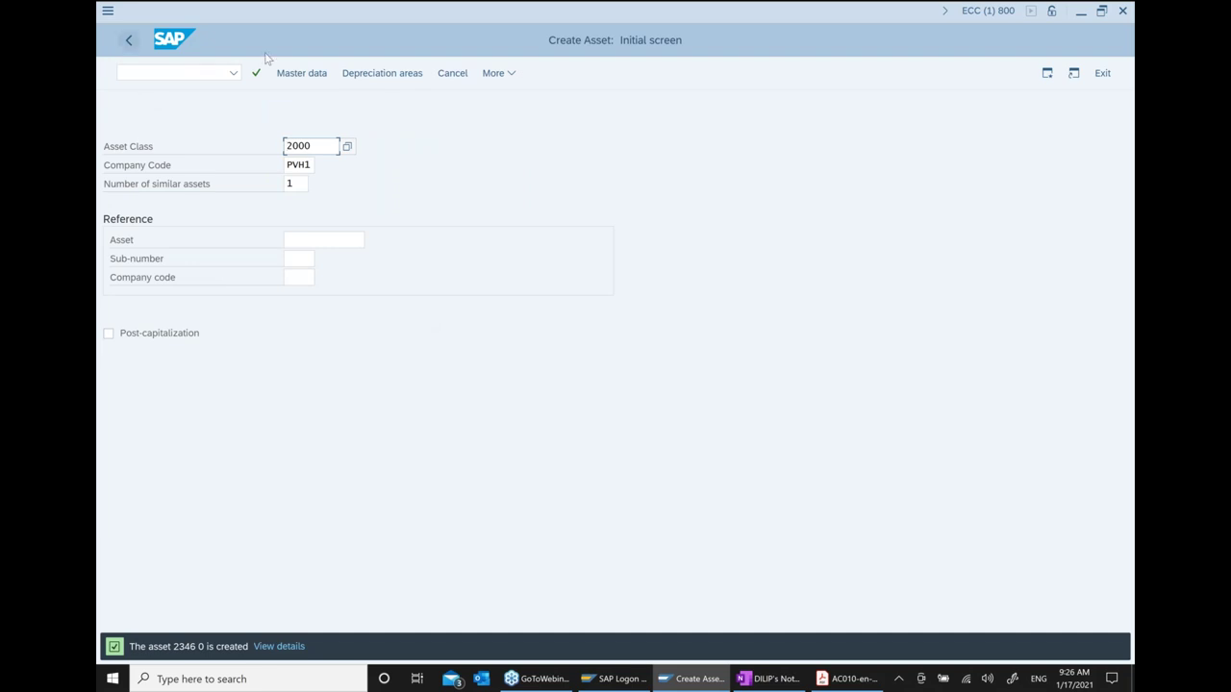
Return to the SAP Easy Access menu and open the Change Asset transaction AS02
left_click(165, 69)
left_click(136, 39)
key("Down")
key("Down")
key("Down")
key("Down")
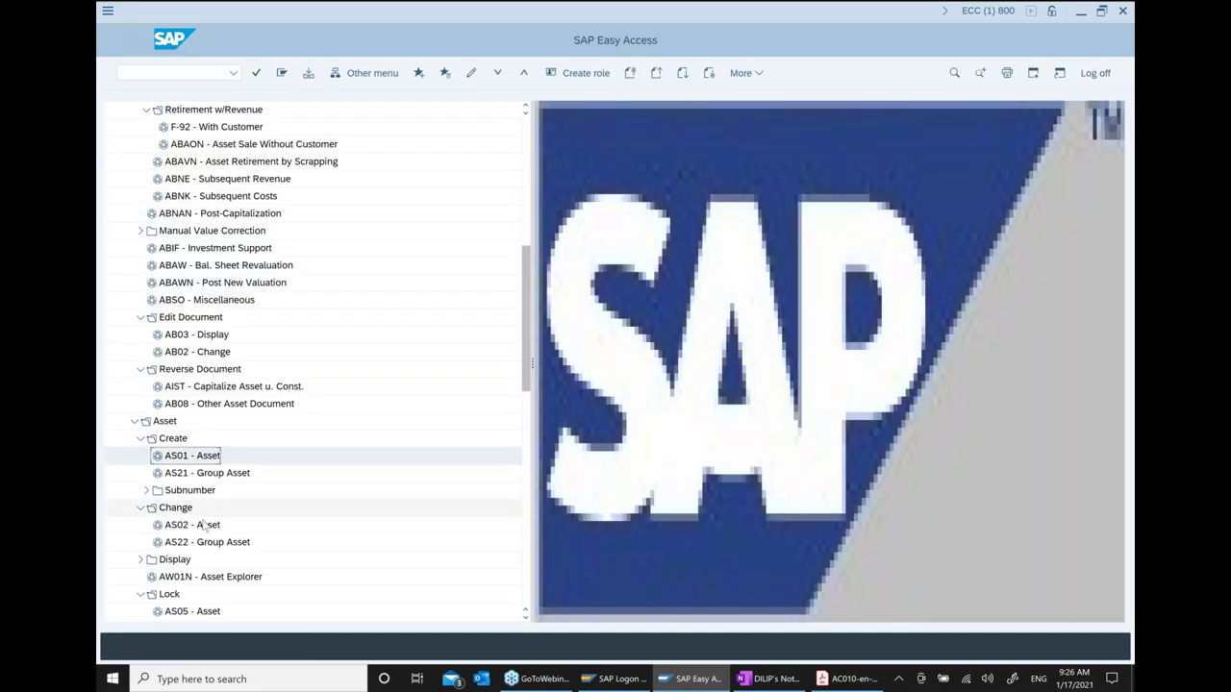
key("Return")
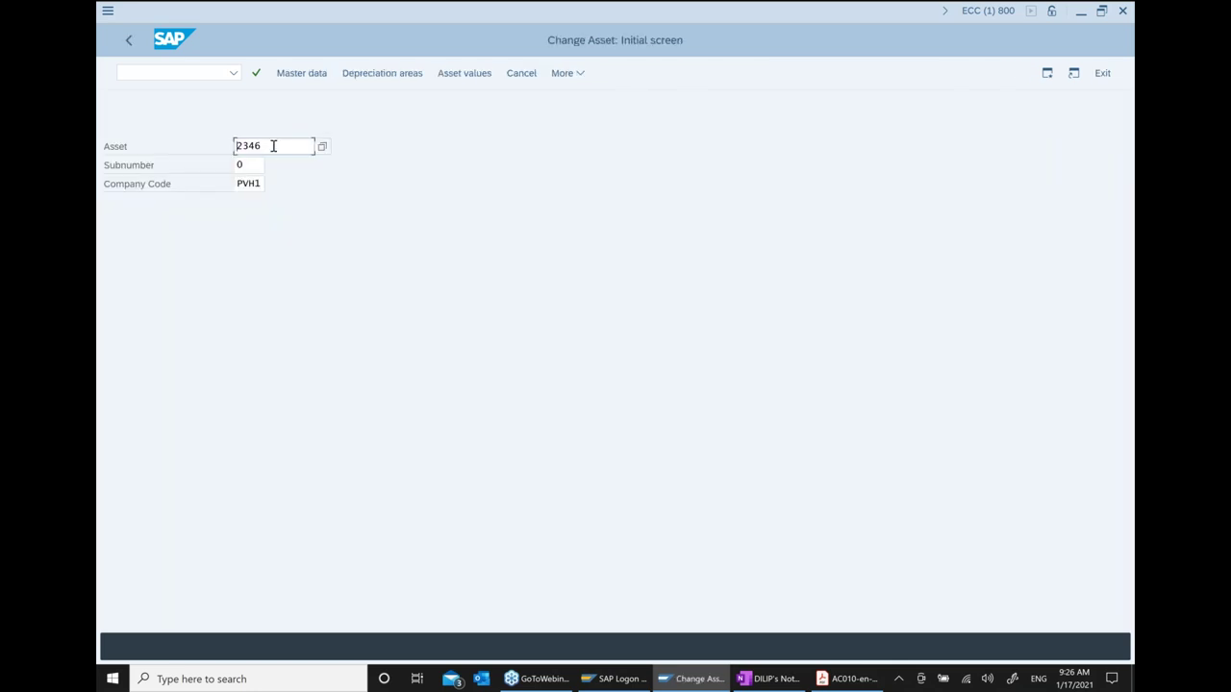
Copy asset number 2346 from SAP and add it after "AS01" on the "Create Asset Master record" line in OneNote
double_click(235, 146)
key("ctrl+c")
left_click(663, 571)
left_click(772, 680)
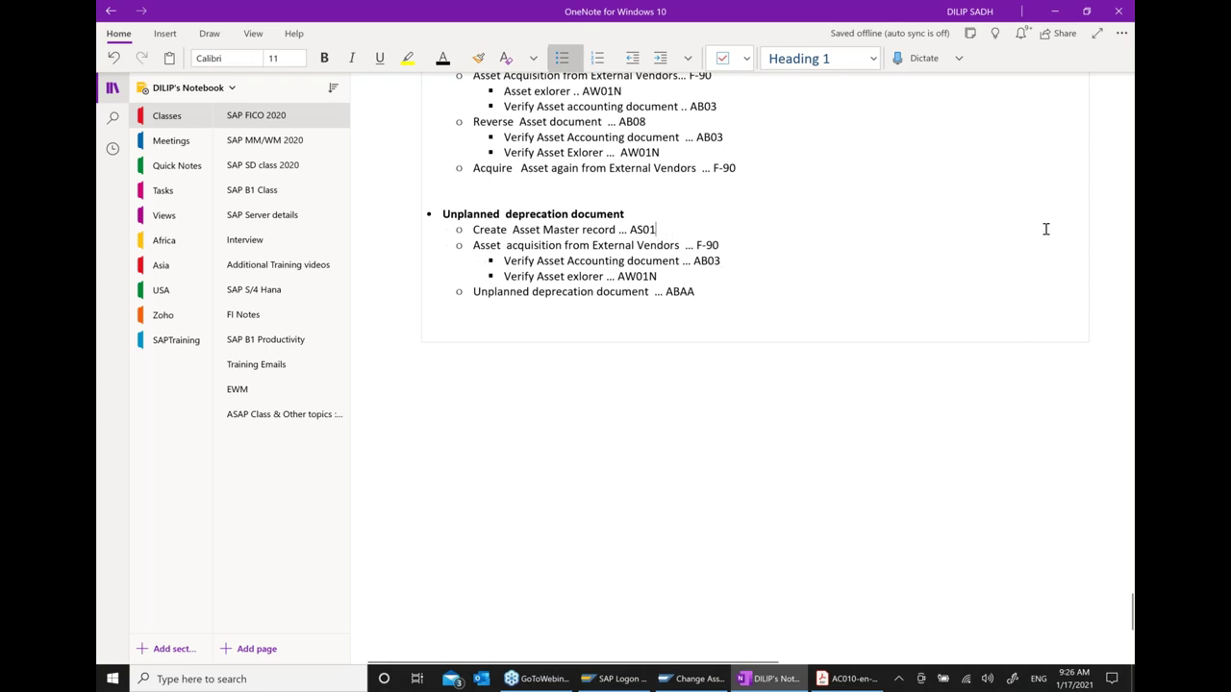
key("ctrl+v")
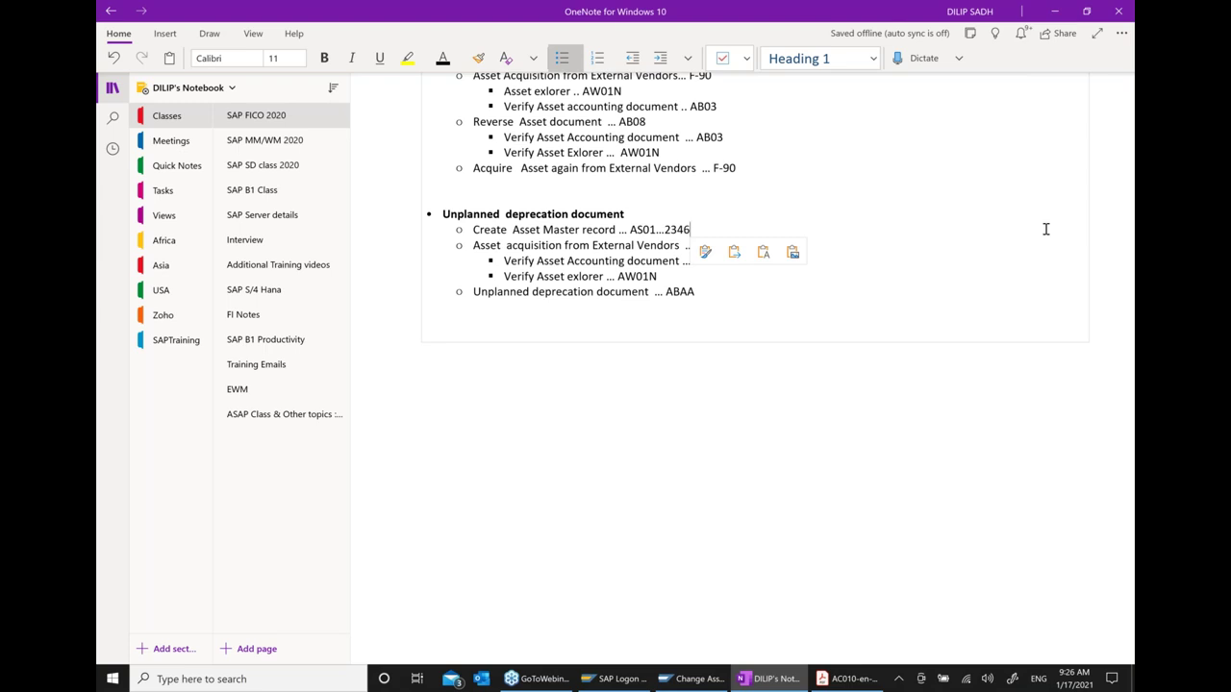
Switch back to SAP, return to the Easy Access menu and expand the Periodic Processing and Depreciation Run folders
left_click(719, 680)
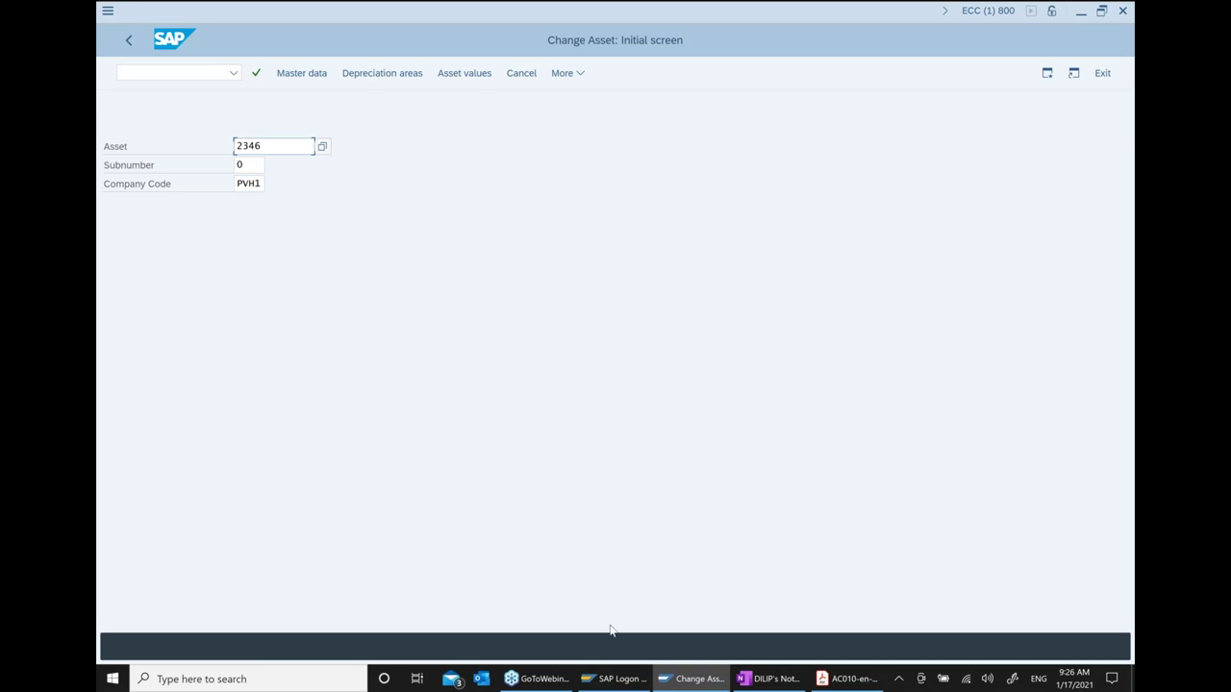
left_click(128, 46)
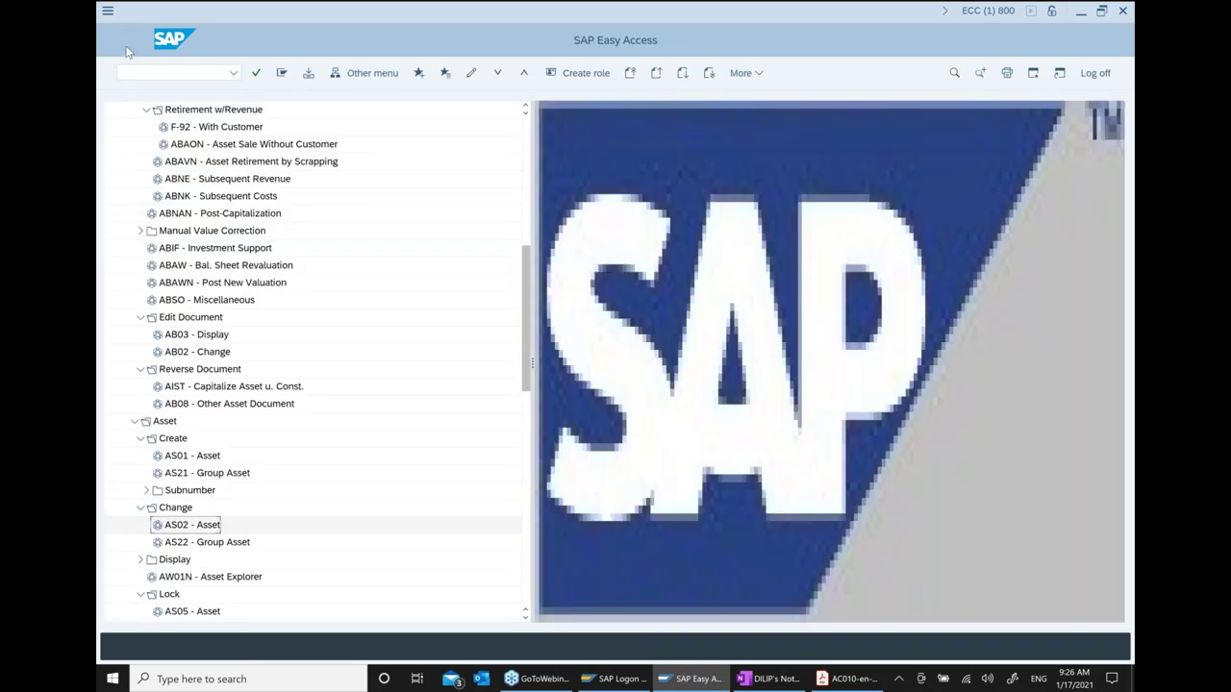
scroll(355, 325, "up", 1)
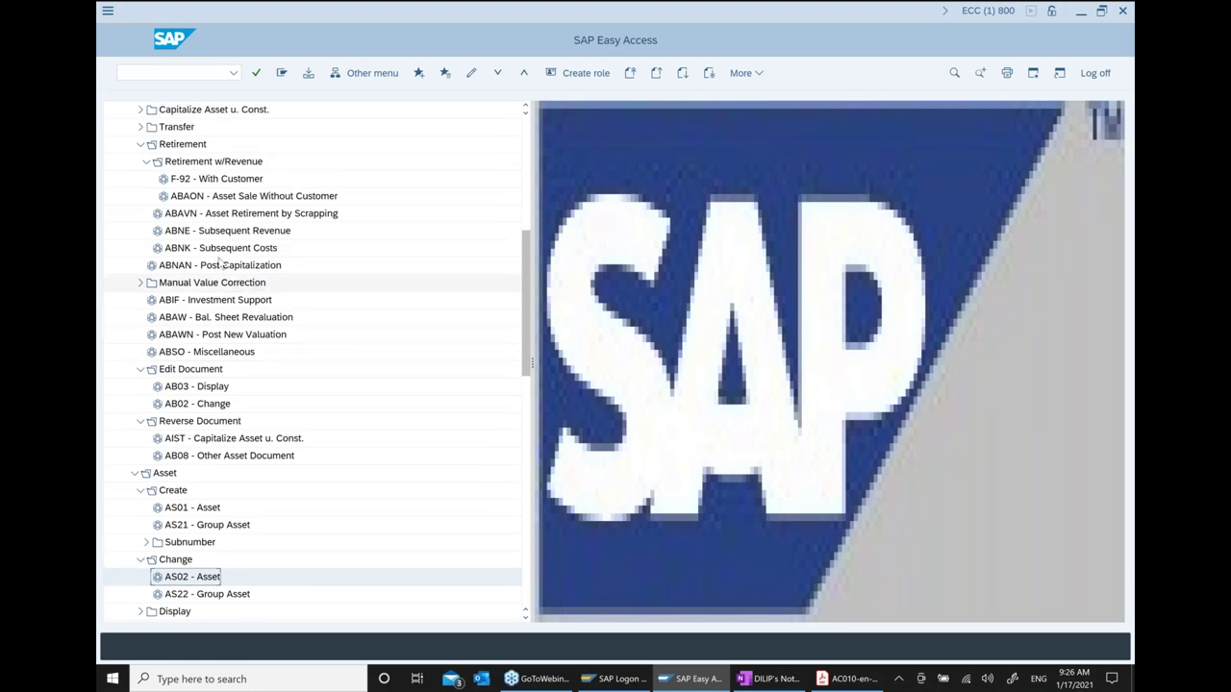
scroll(255, 274, "up", 2)
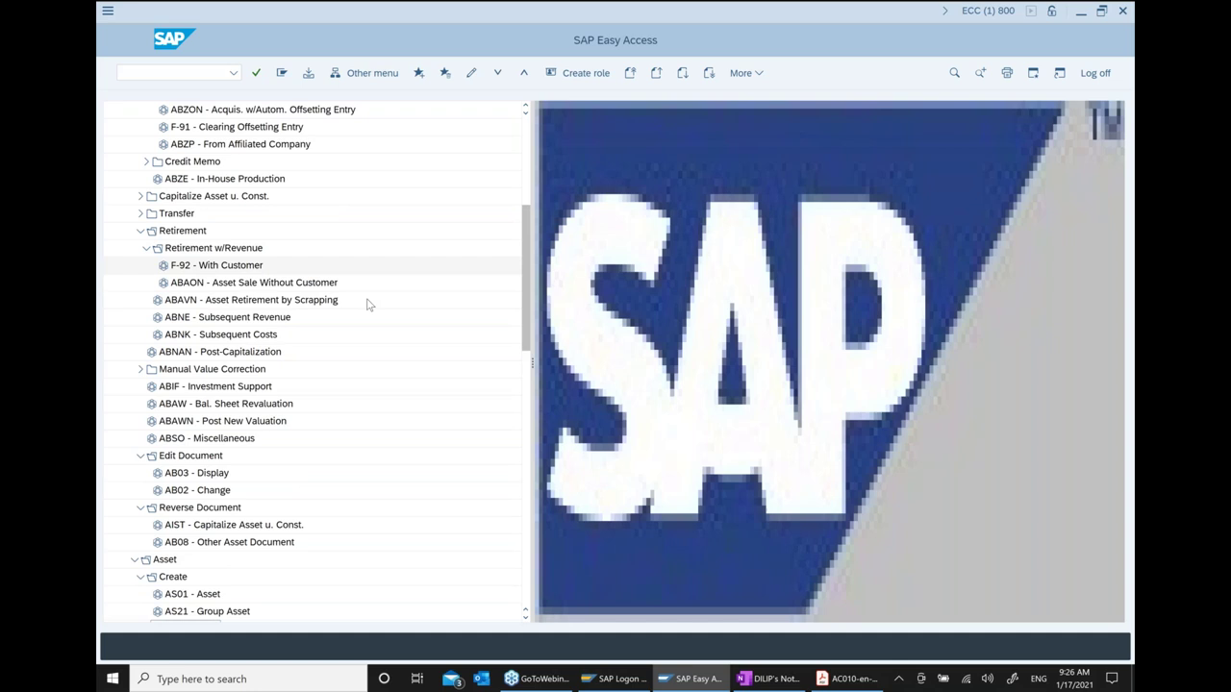
scroll(366, 304, "down", 4)
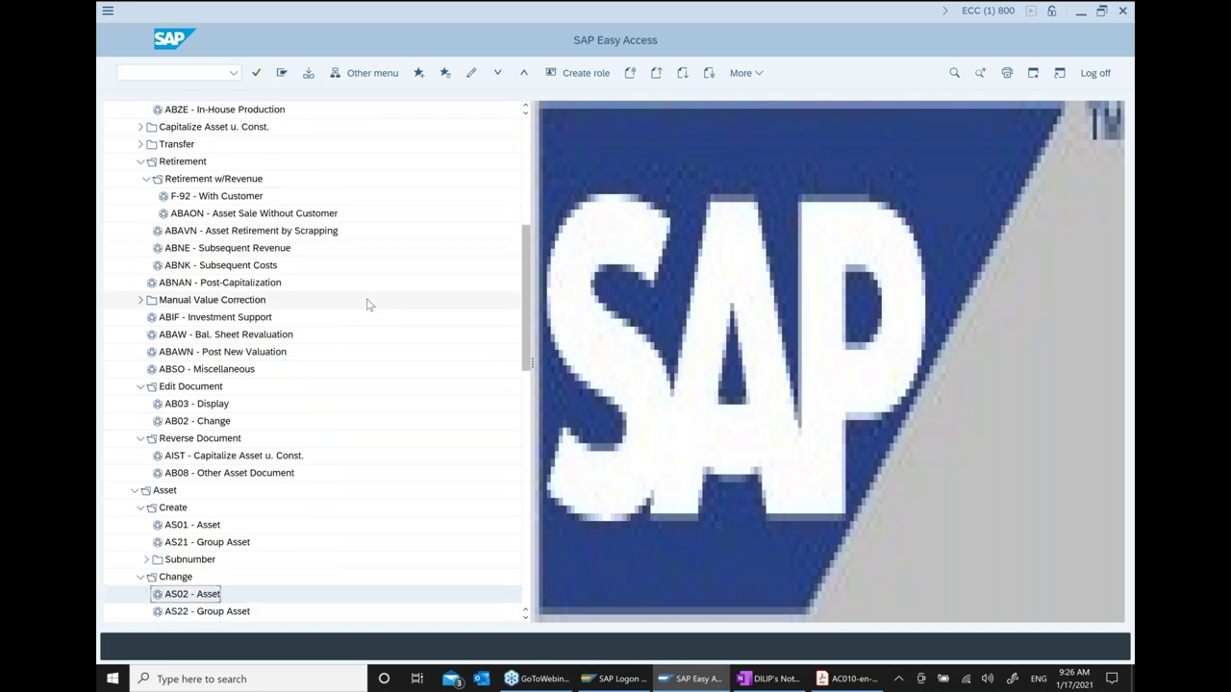
scroll(367, 304, "down", 4)
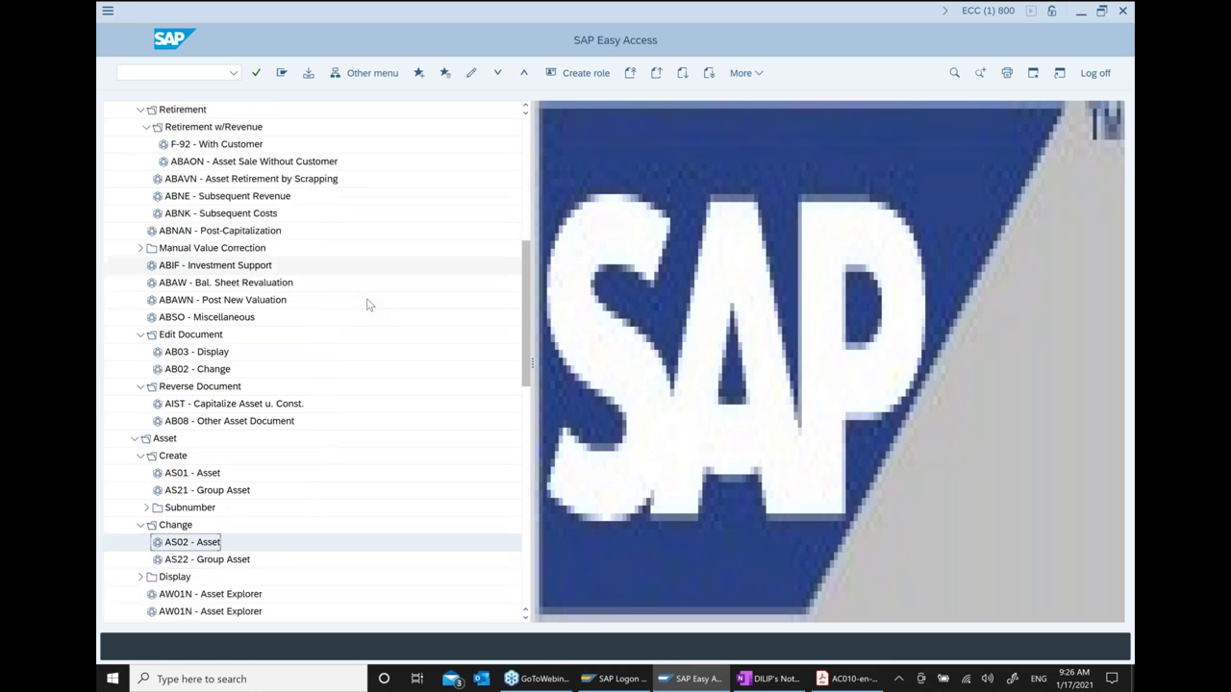
scroll(366, 304, "down", 3)
scroll(367, 304, "down", 7)
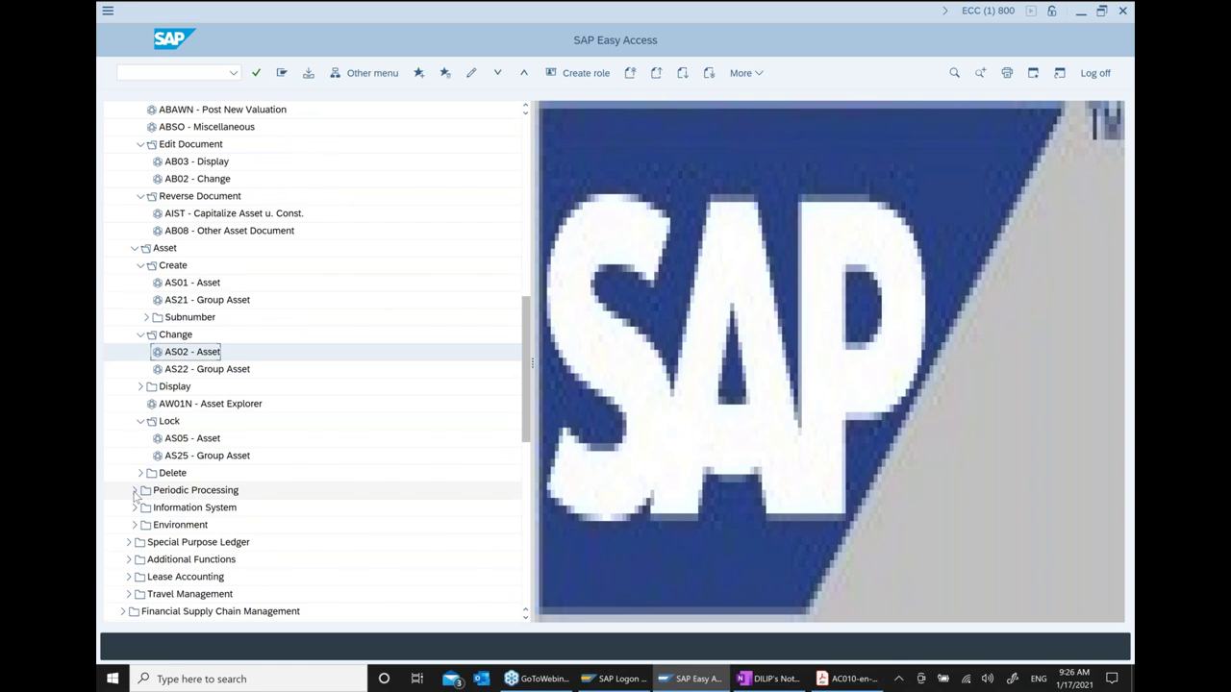
left_click(135, 490)
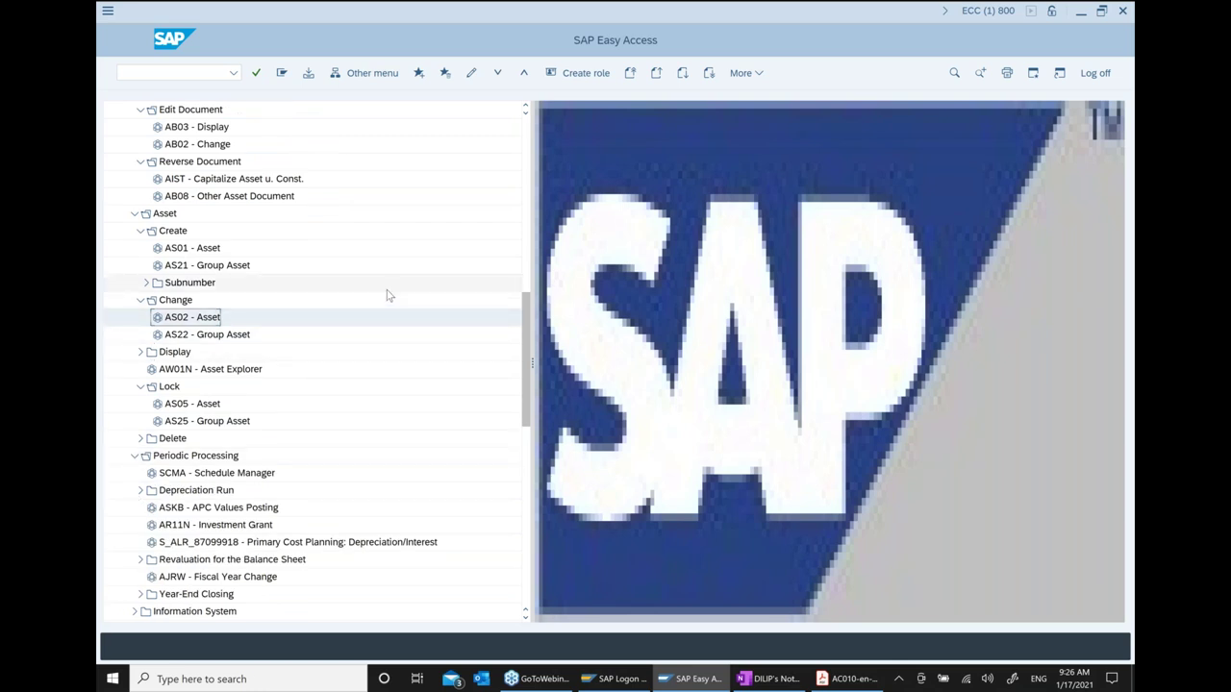
scroll(388, 295, "down", 2)
left_click(140, 455)
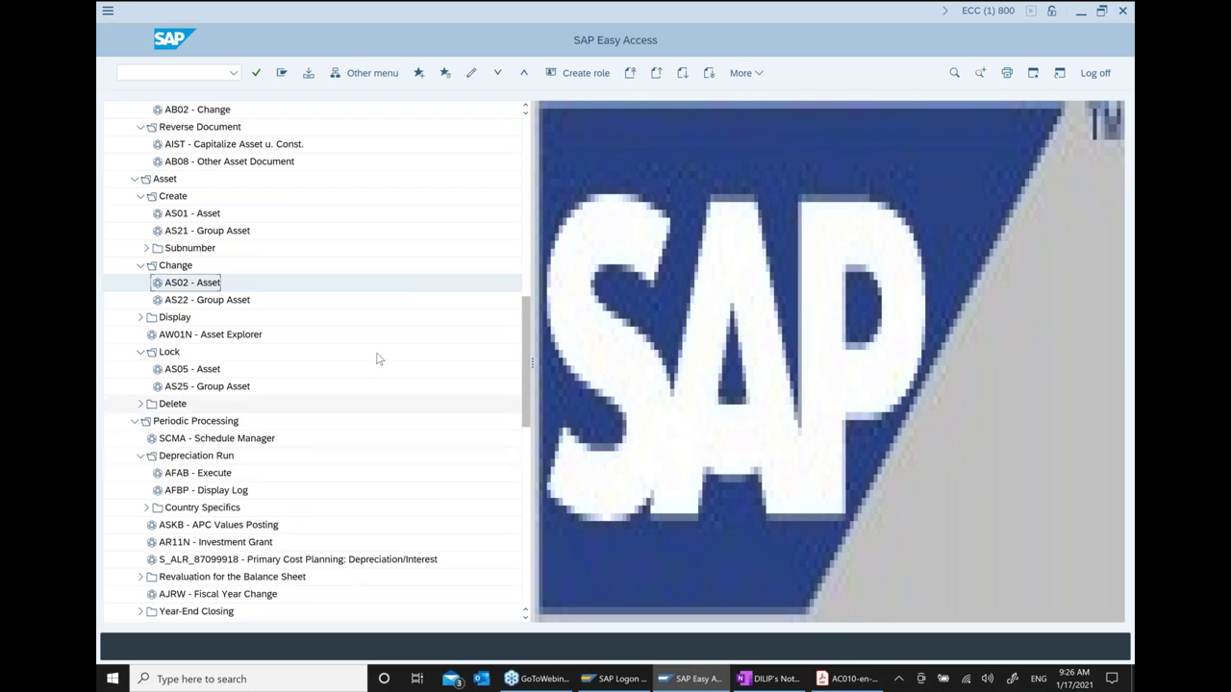
Return to the Fixed Assets posting transactions in the menu tree and expand the Manual Value Correction folder
scroll(416, 331, "down", 1)
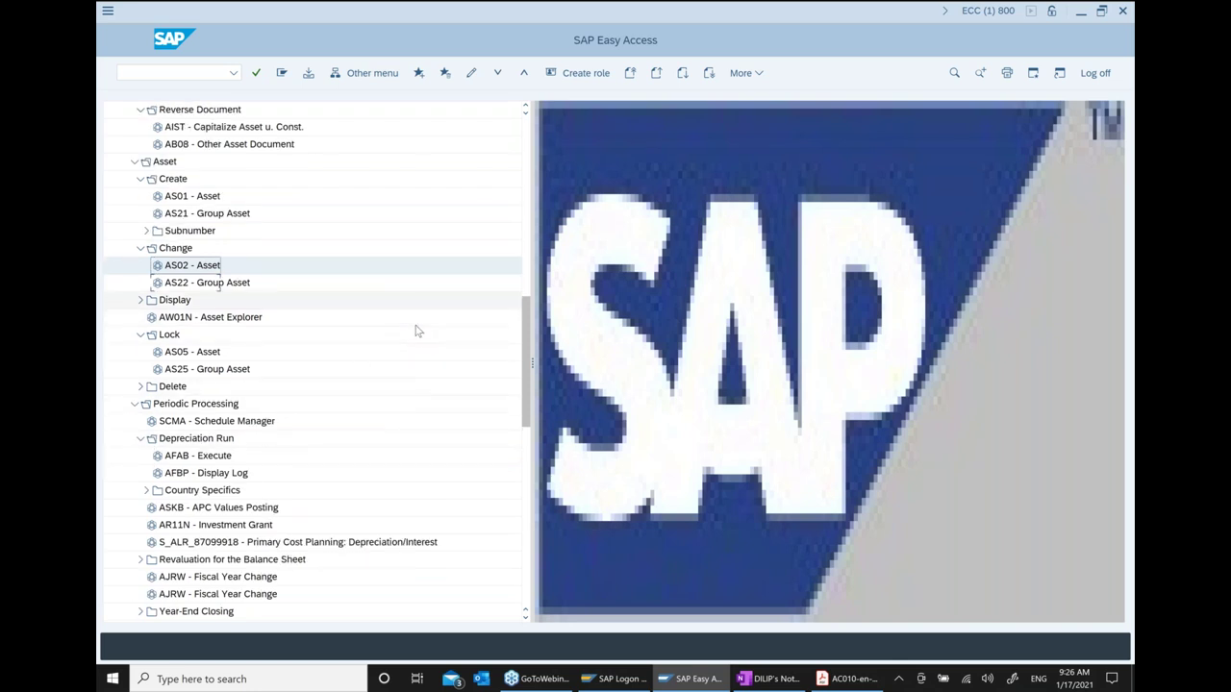
scroll(416, 331, "down", 1)
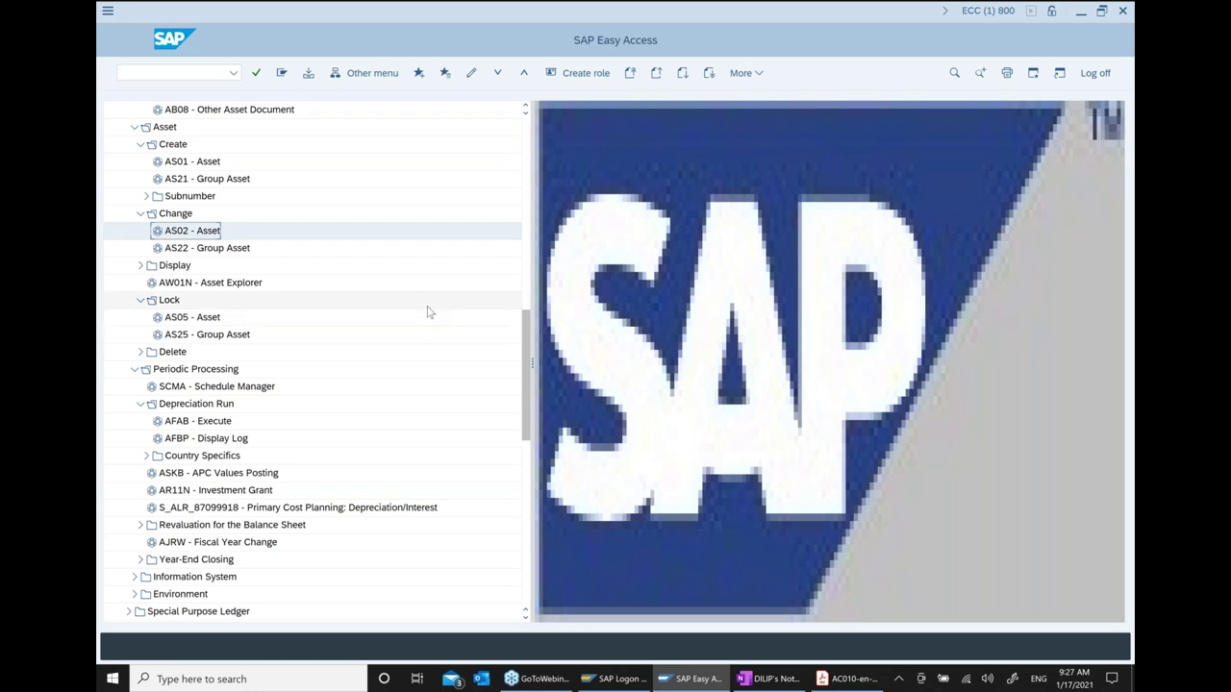
scroll(429, 311, "up", 3)
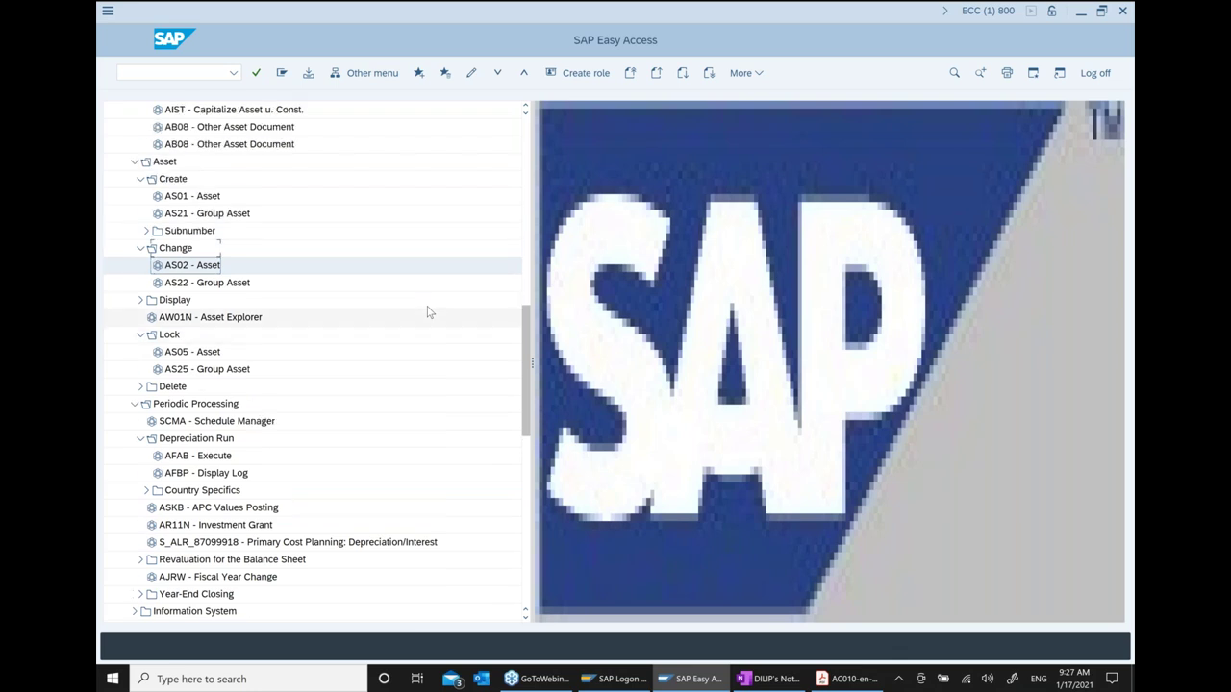
scroll(428, 312, "up", 4)
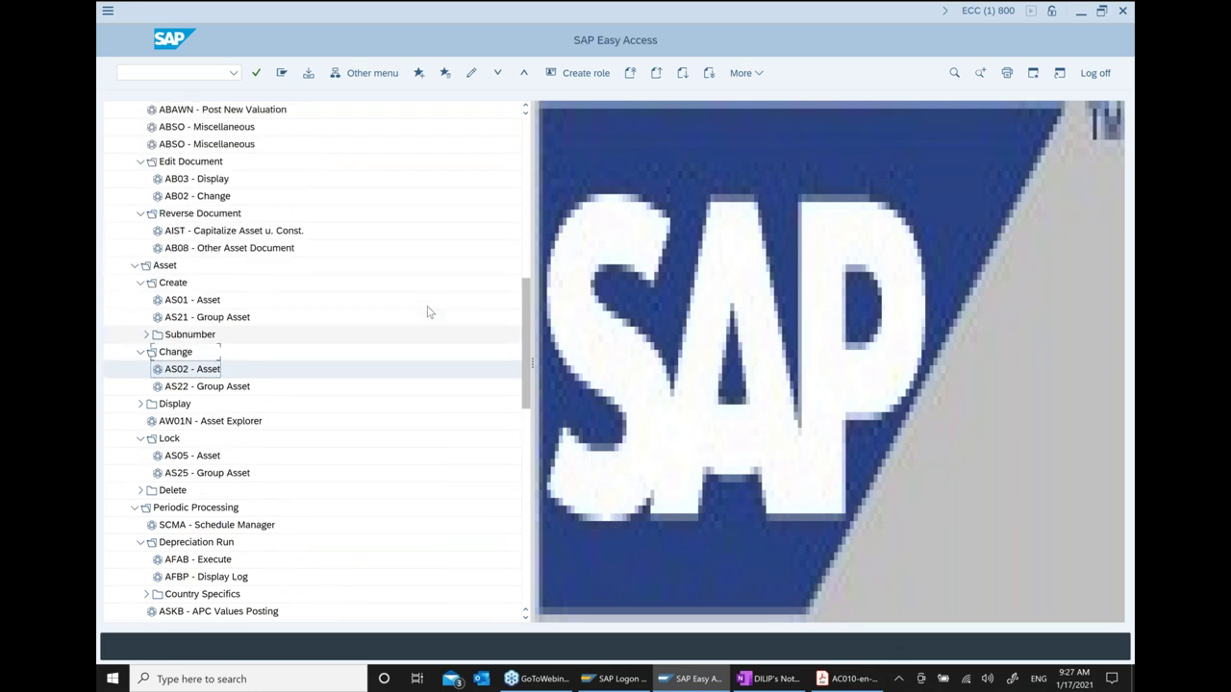
scroll(429, 312, "up", 5)
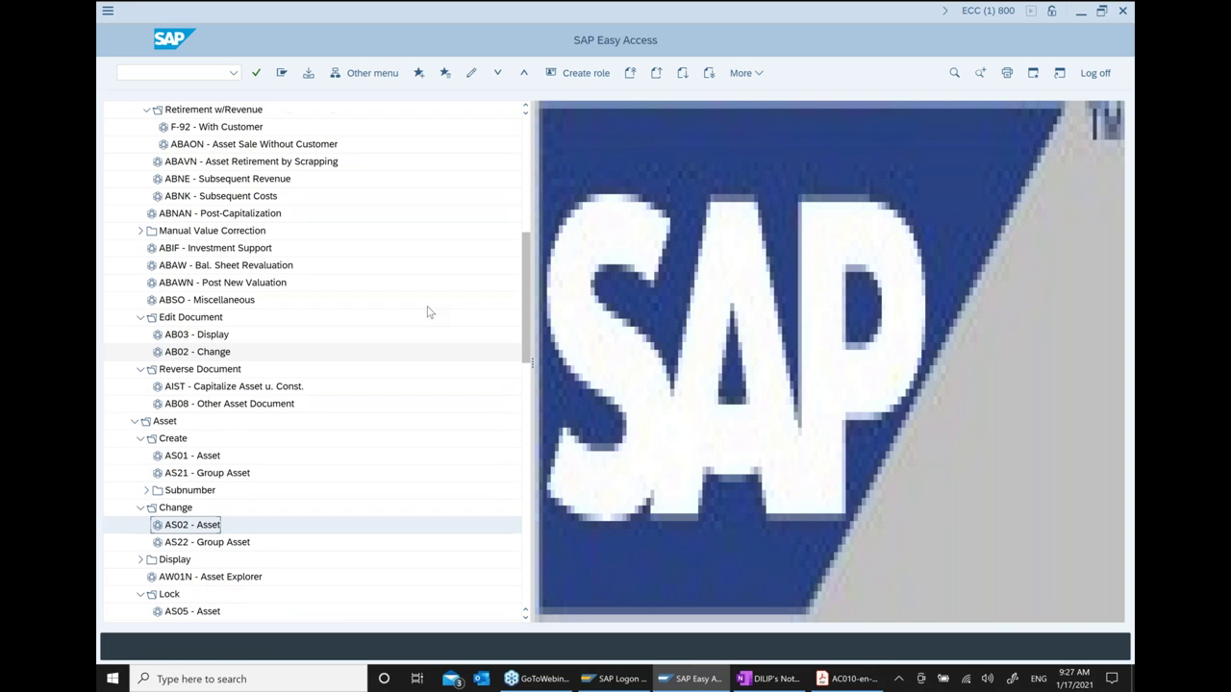
scroll(429, 312, "up", 1)
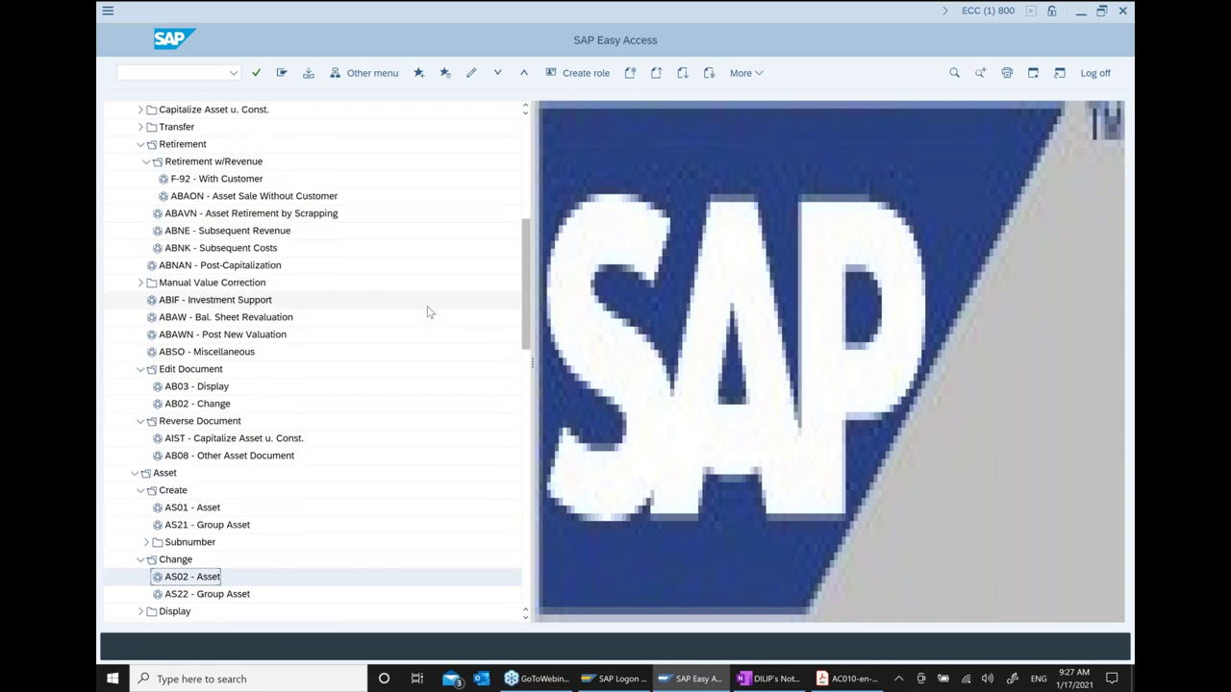
scroll(421, 301, "up", 3)
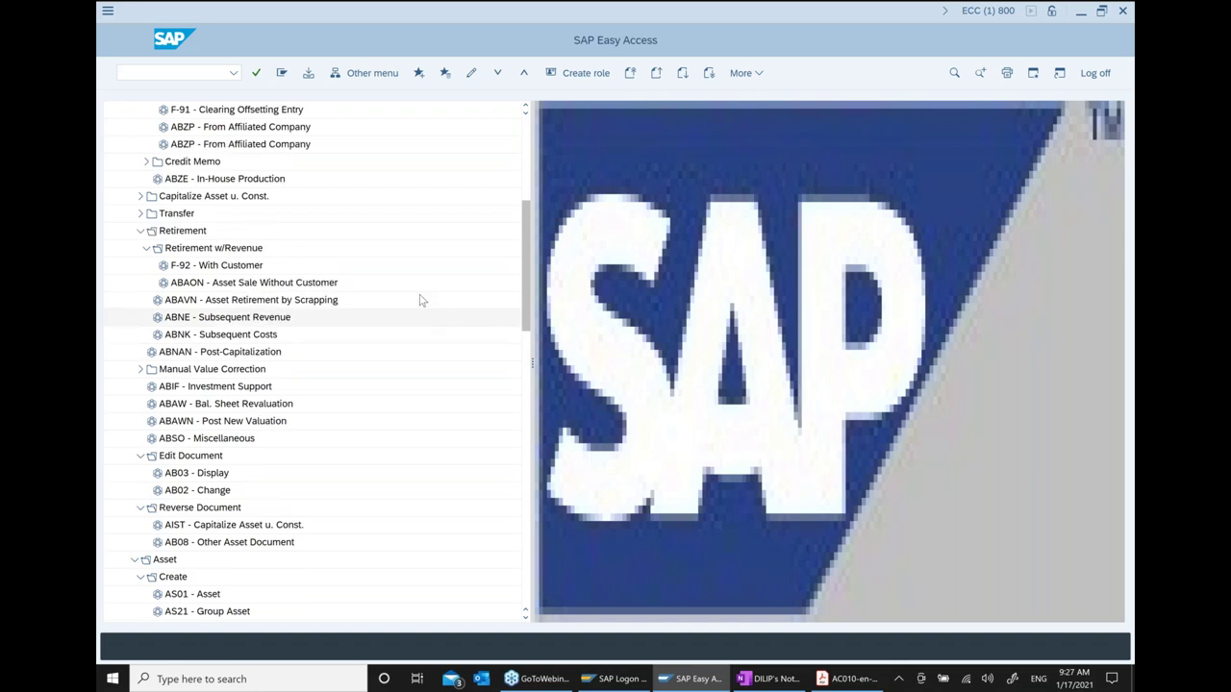
scroll(418, 298, "up", 3)
scroll(415, 287, "up", 3)
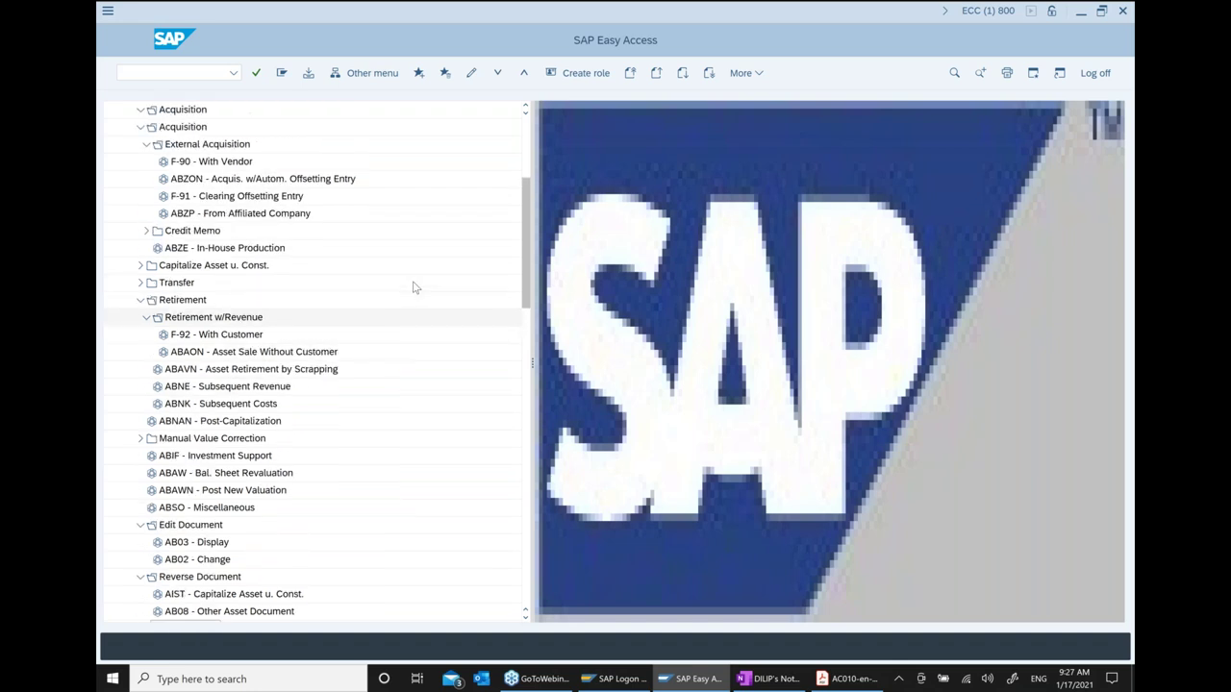
left_click(237, 180)
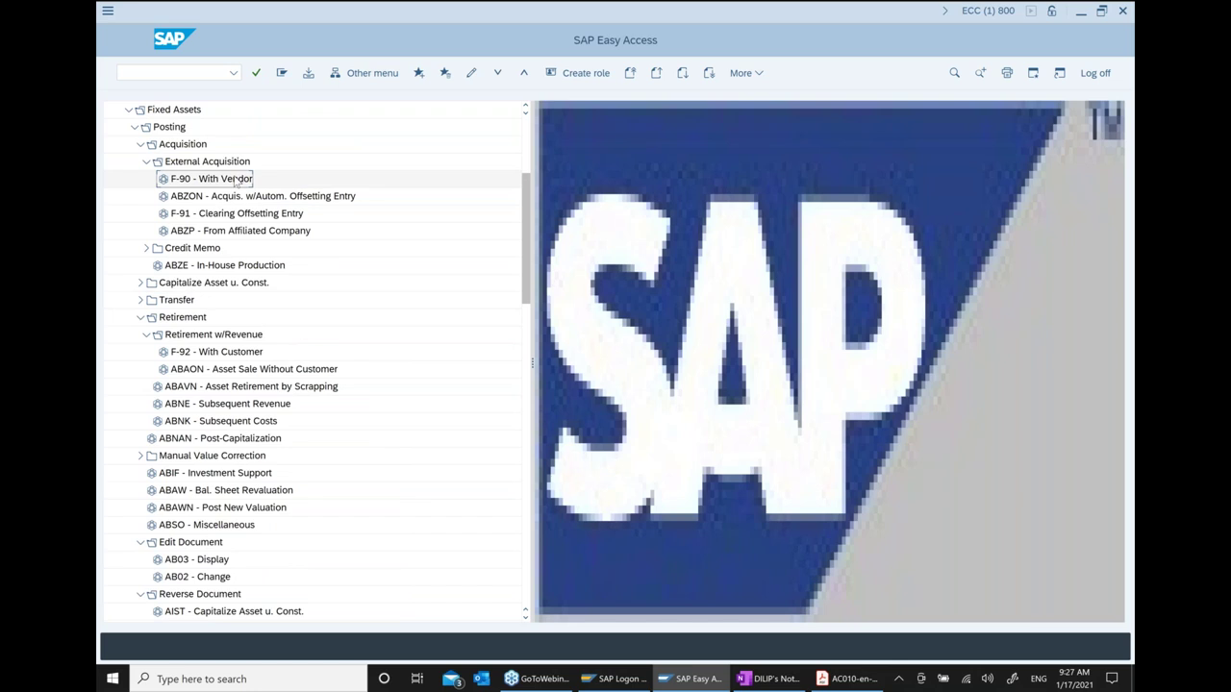
left_click(141, 457)
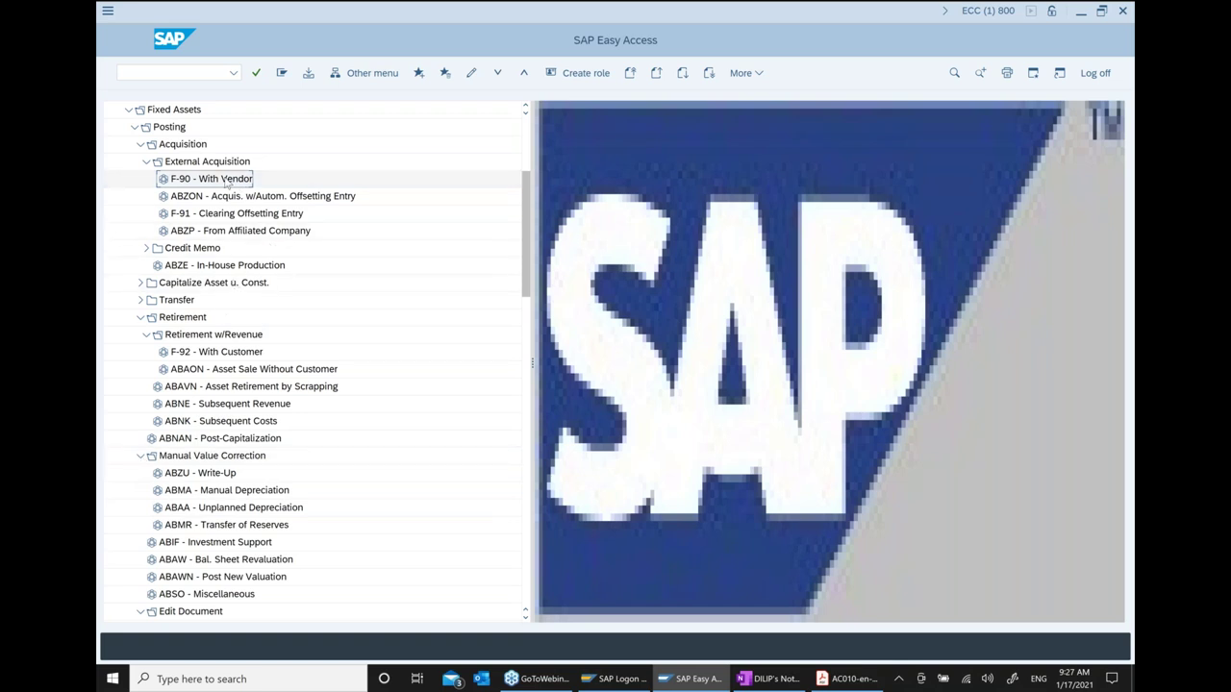
Open the F-90 external acquisition with vendor transaction and pick 01/21/2021 as the document date
double_click(227, 182)
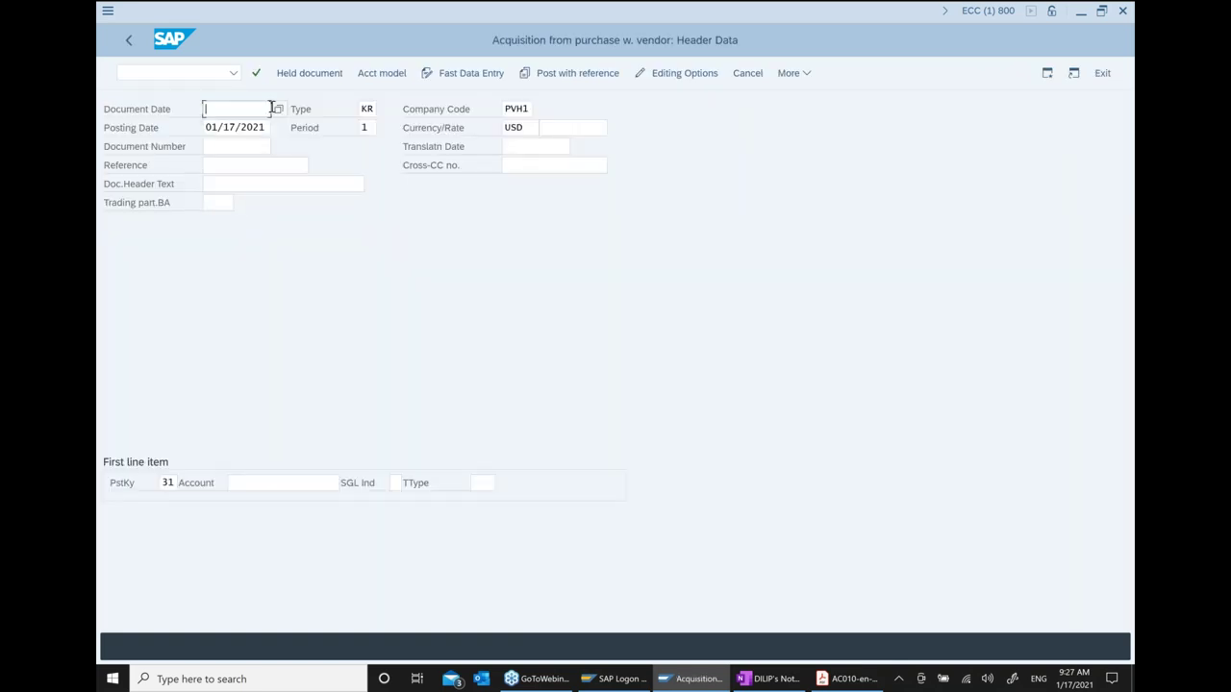
key("F4")
double_click(345, 349)
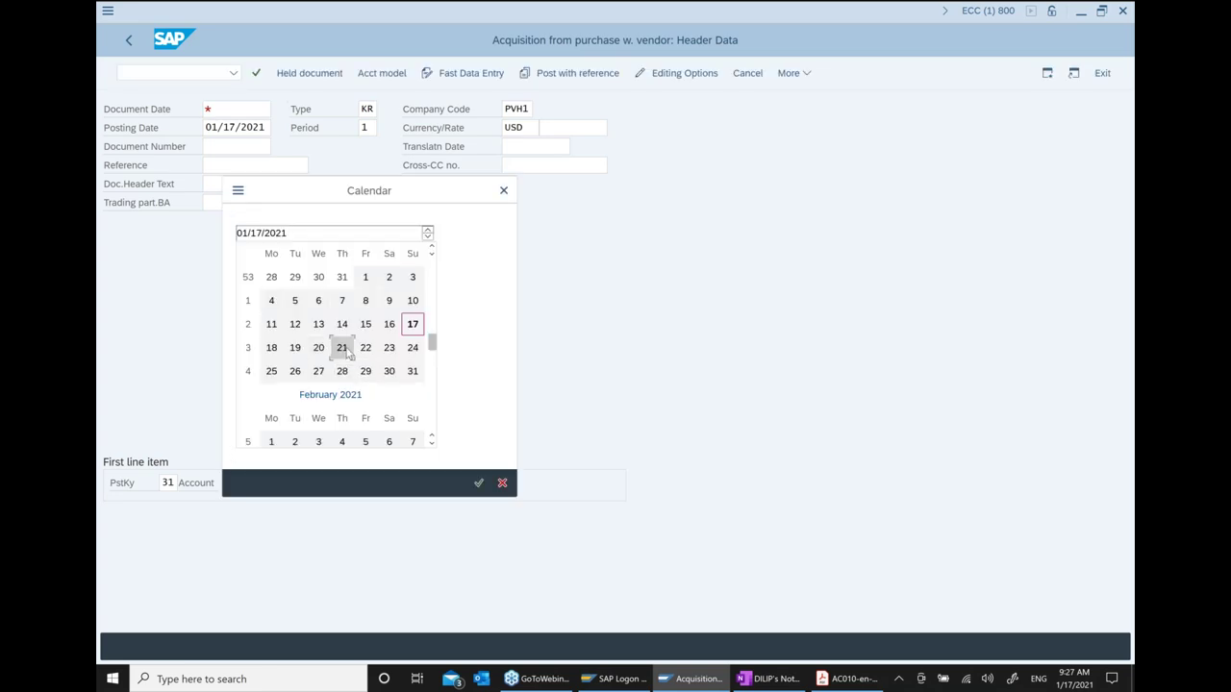
Look up the PVH External supplier vendor for the first line item, set transaction type 100 and submit the header data
left_click(318, 483)
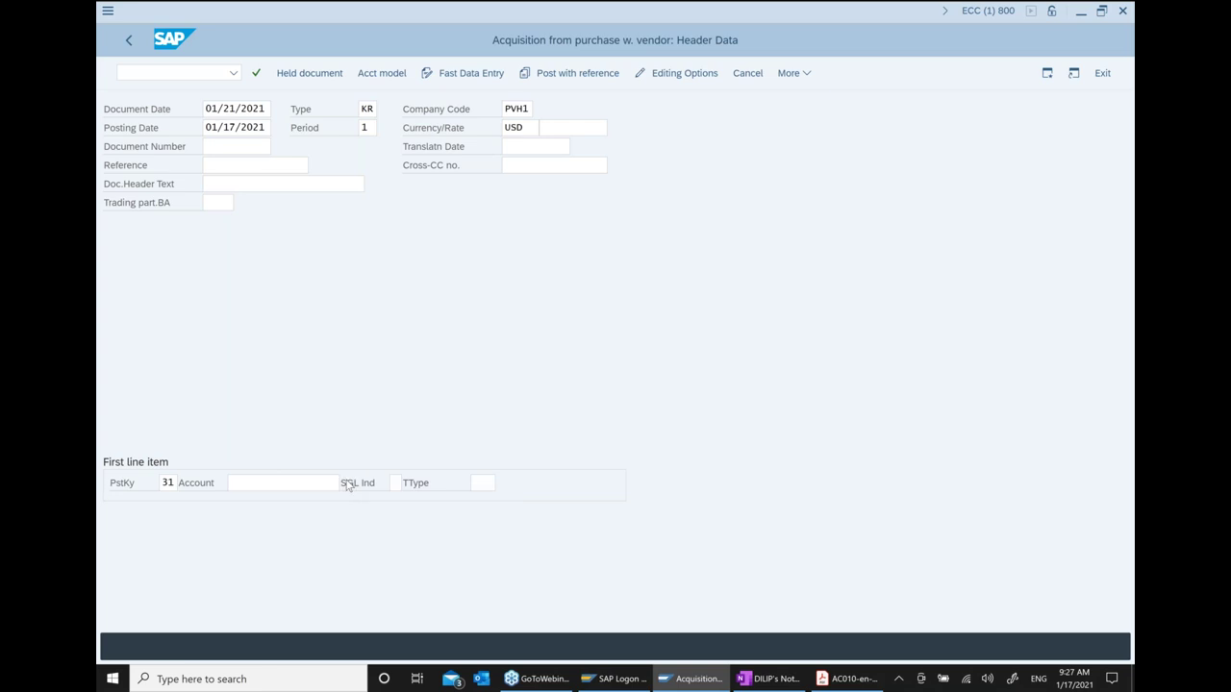
key("F4")
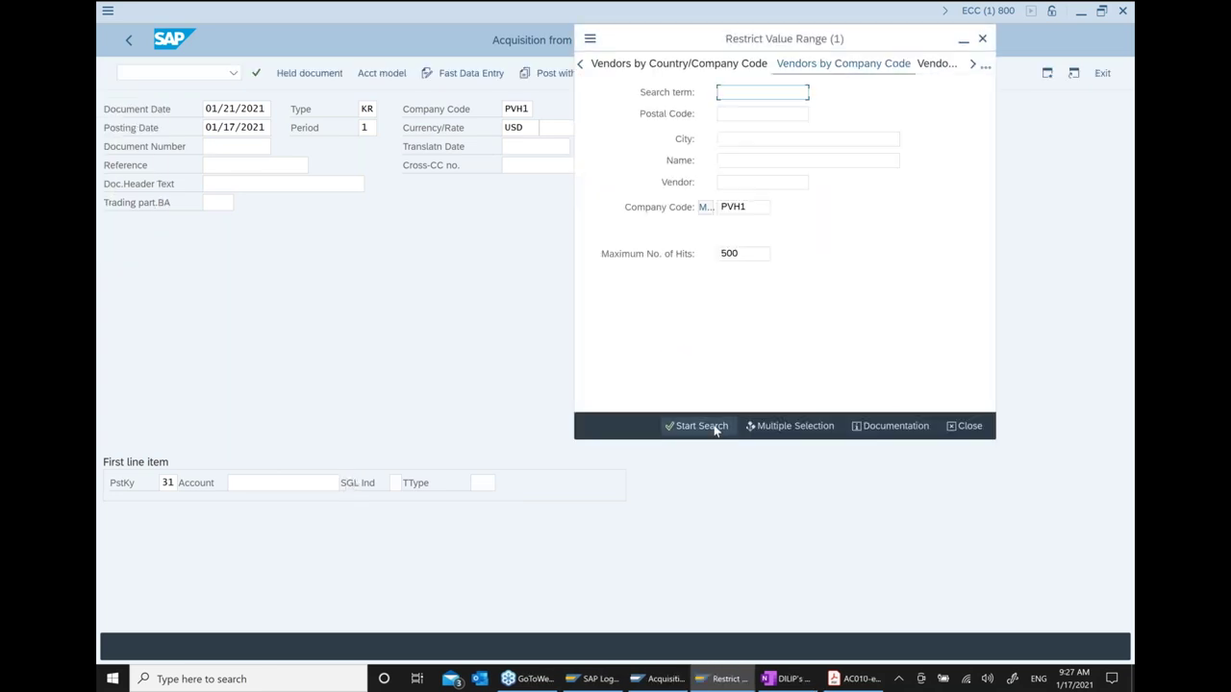
left_click(719, 428)
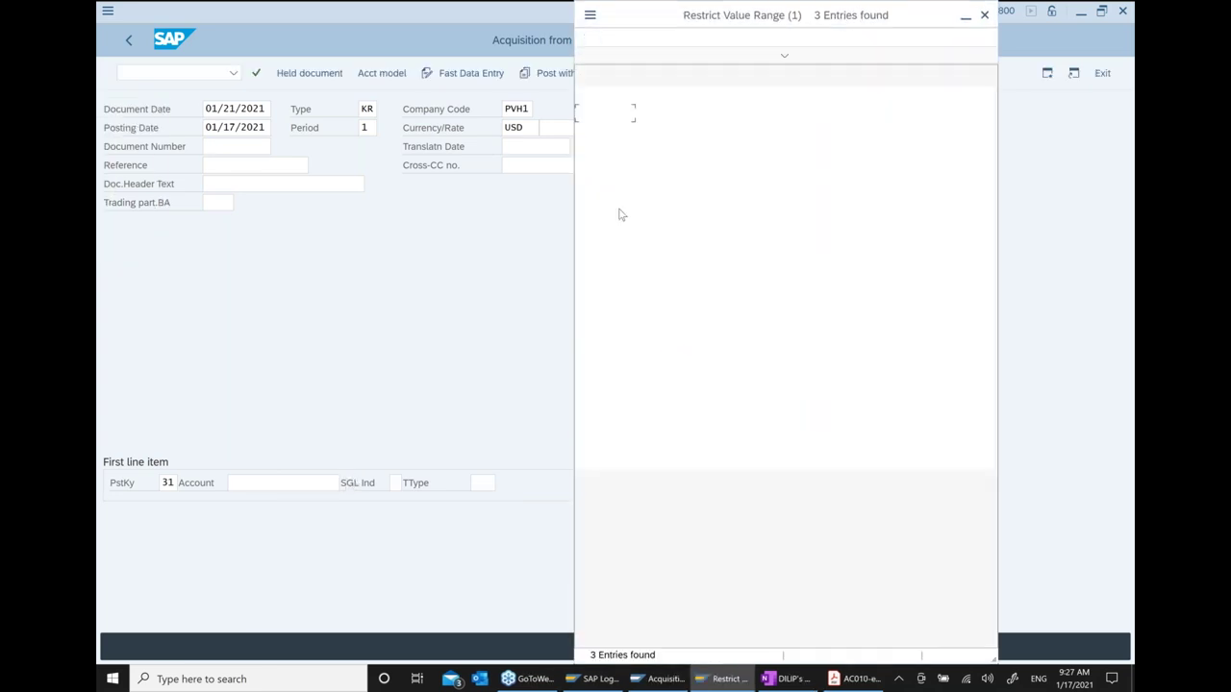
double_click(716, 119)
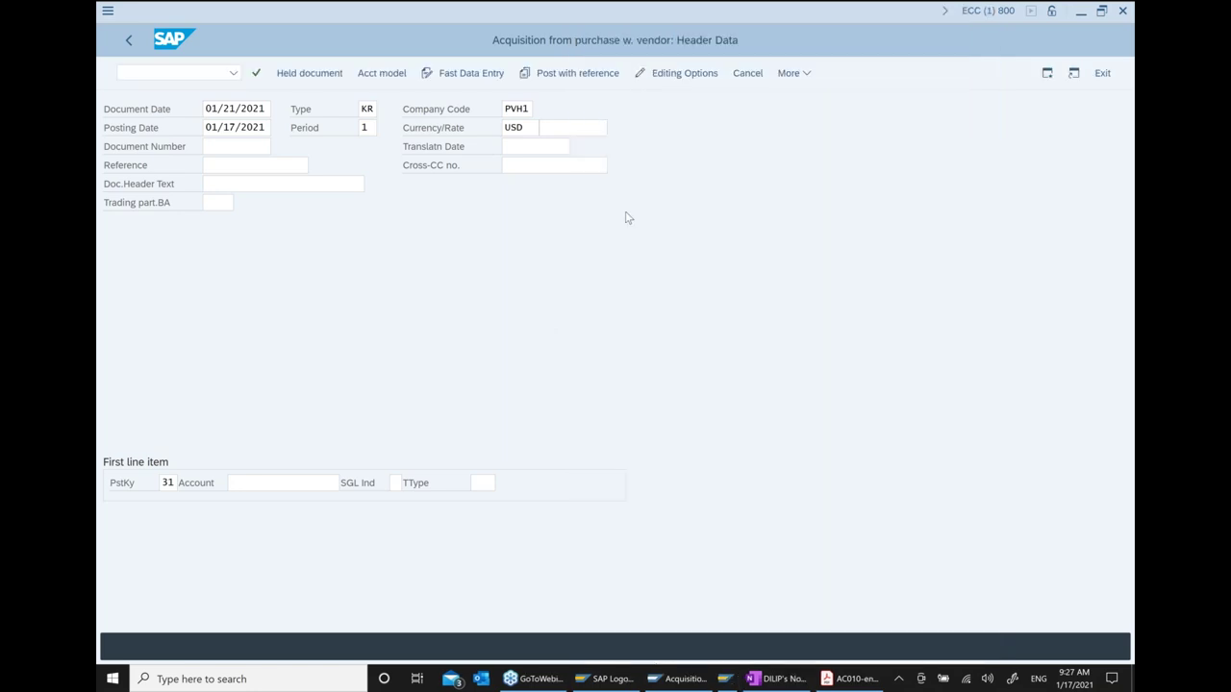
left_click(481, 483)
type("100")
key("Return")
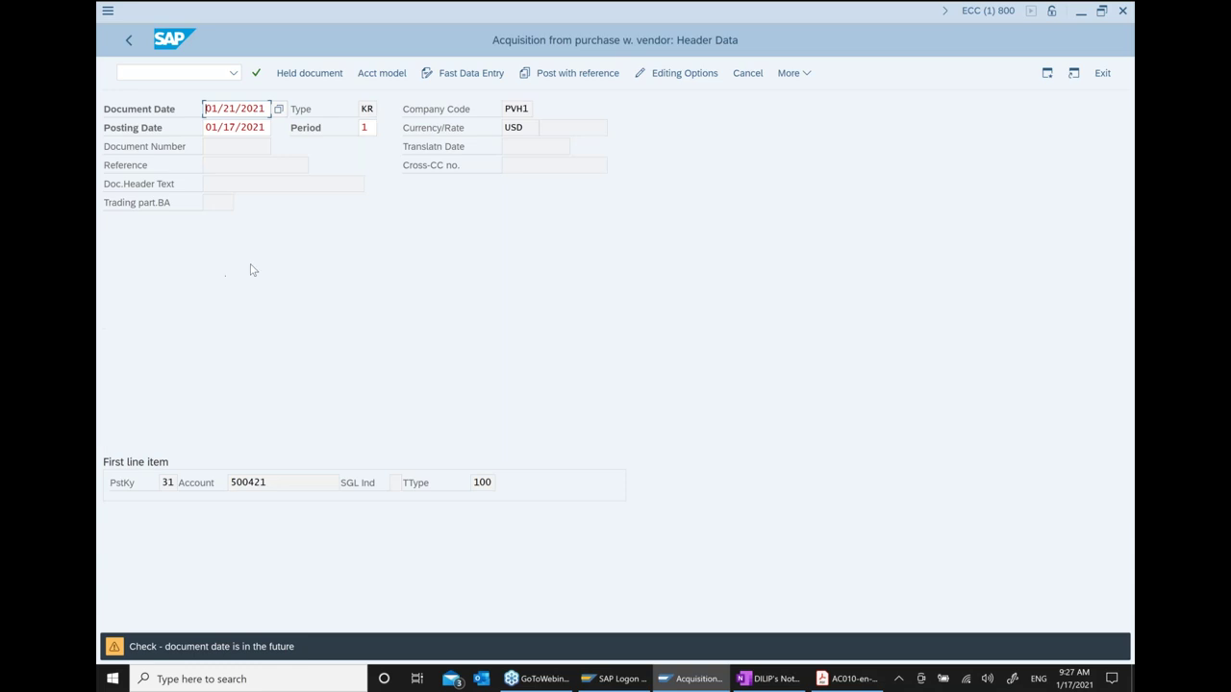
Change the document date to 01/17/2021 and continue to the vendor item
left_click(278, 109)
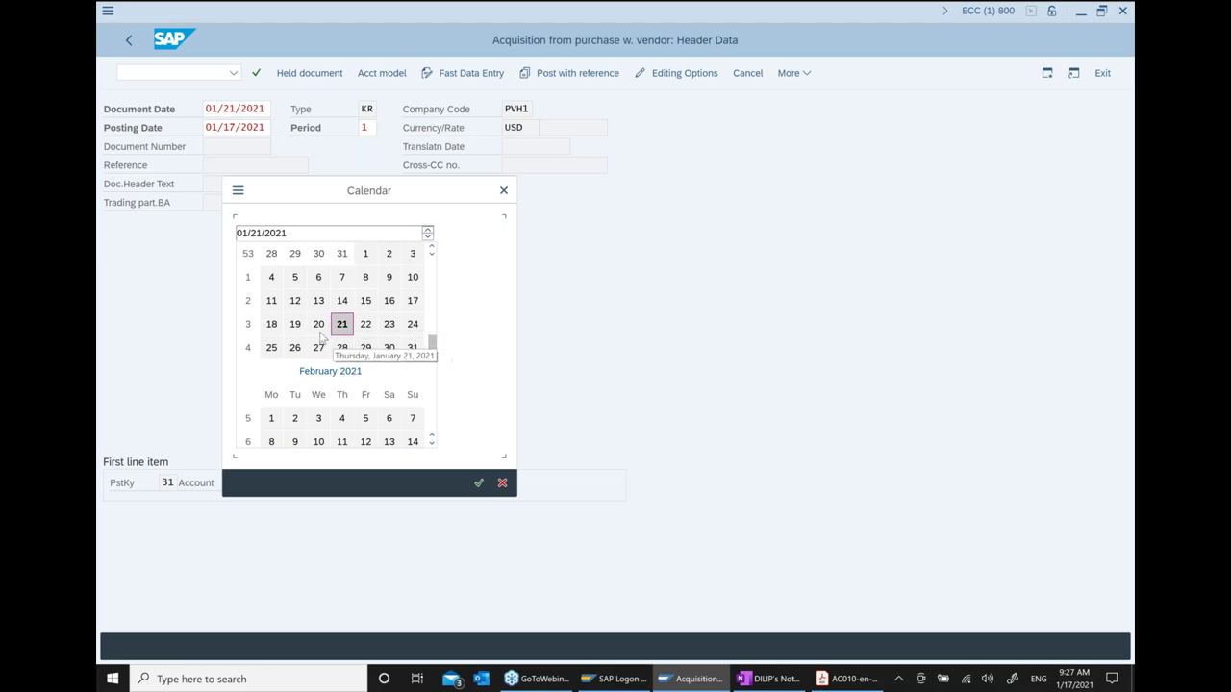
left_click(407, 303)
key("Return")
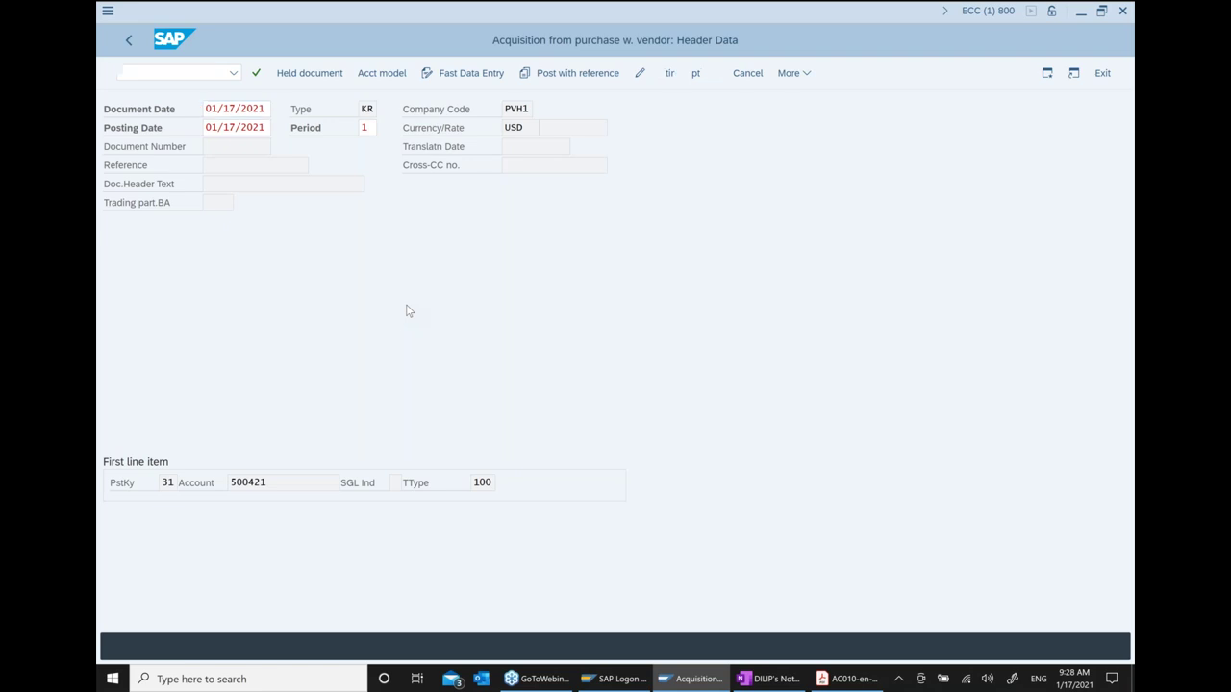
Set the vendor item amount to 1000 USD
type("1")
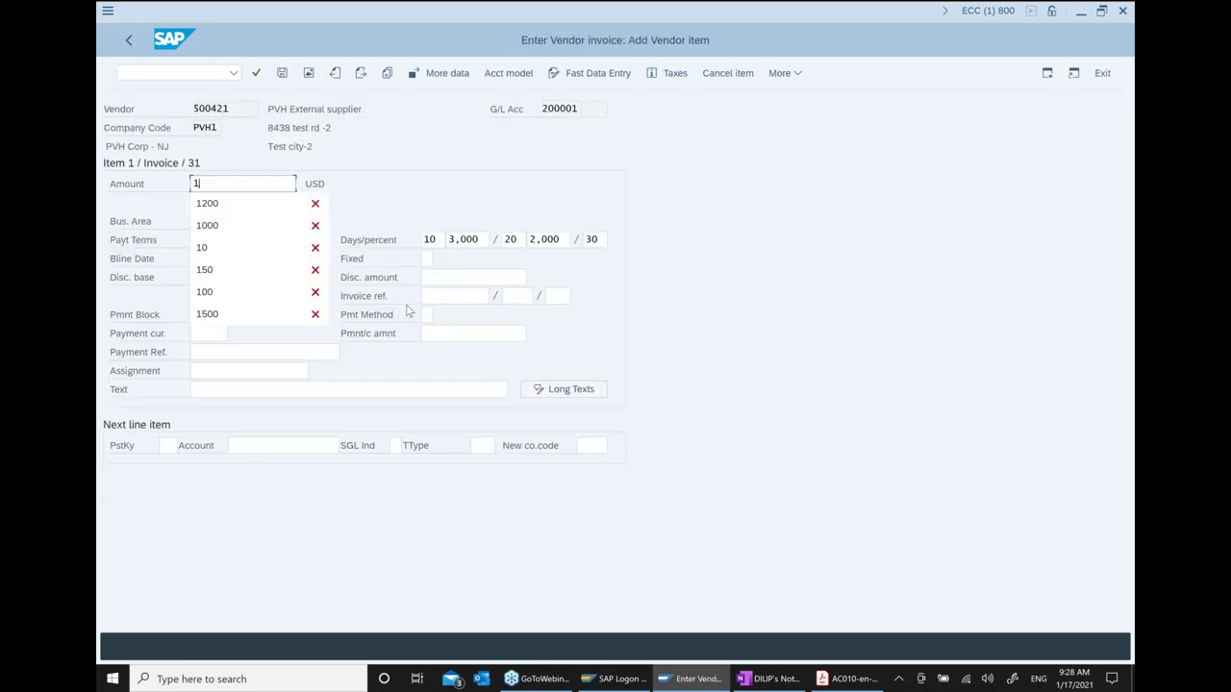
type("000")
key("Return")
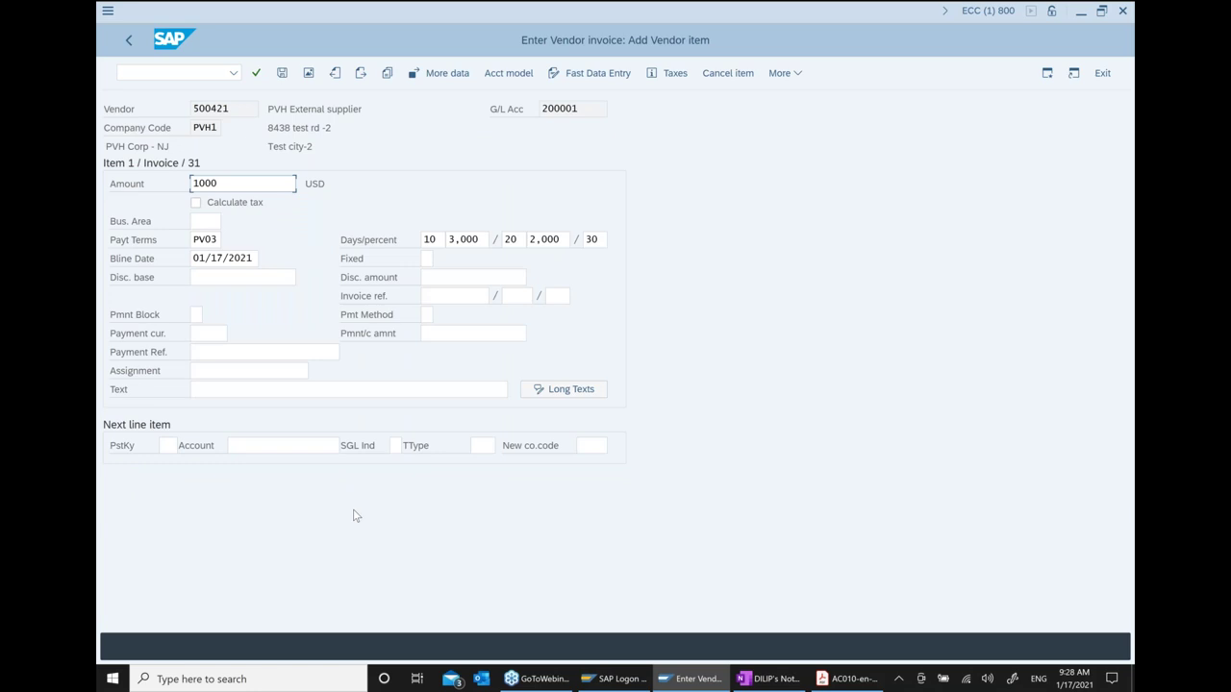
Define the next line item with posting key 70, asset 2346-0 and transaction type 100, and proceed to the asset item
left_click(168, 445)
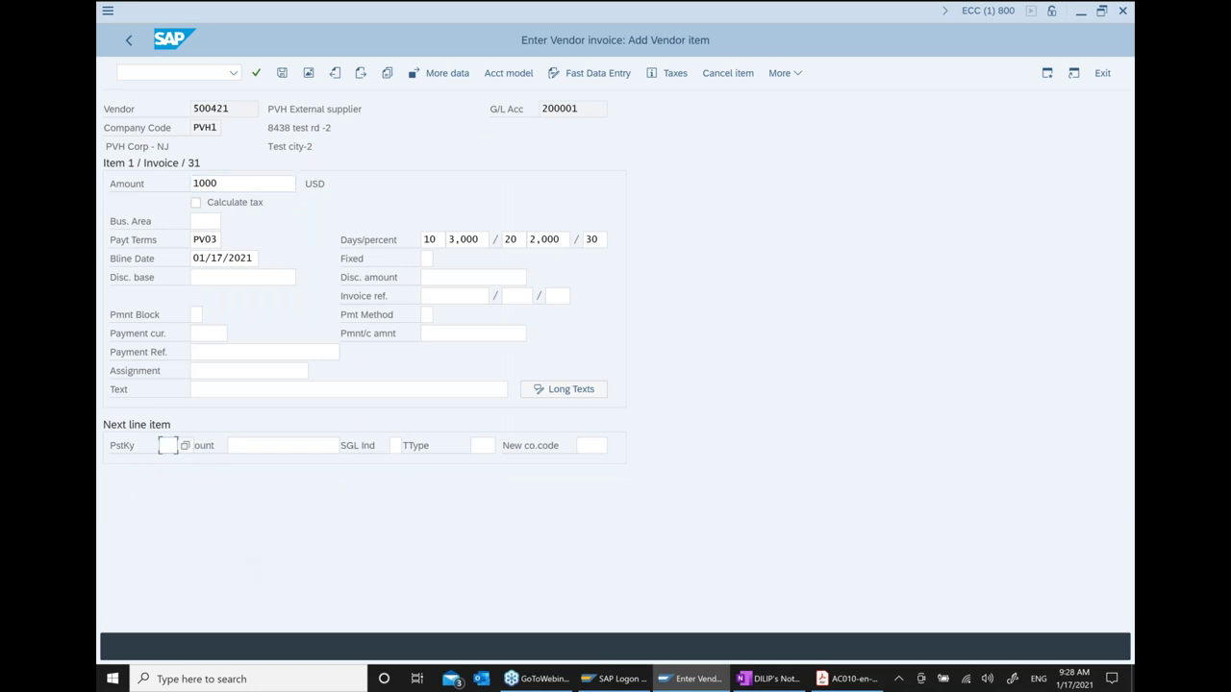
key("Down")
key("Down")
key("Down")
key("Return")
left_click(351, 455)
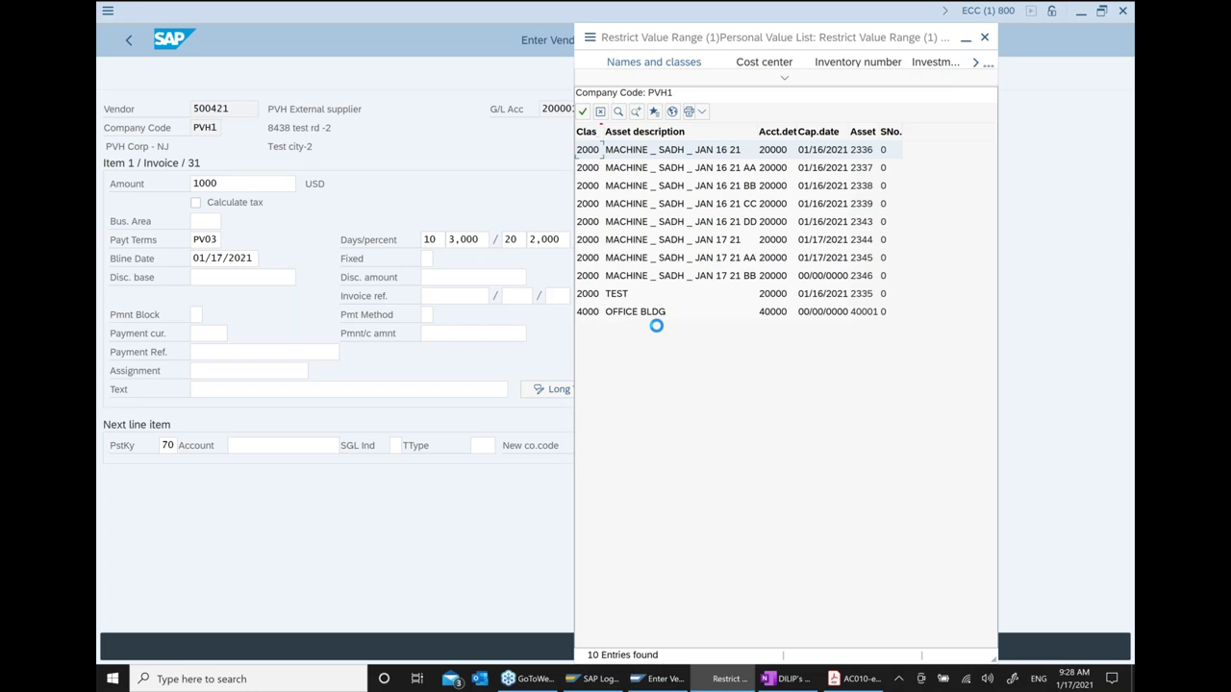
double_click(855, 276)
left_click(483, 445)
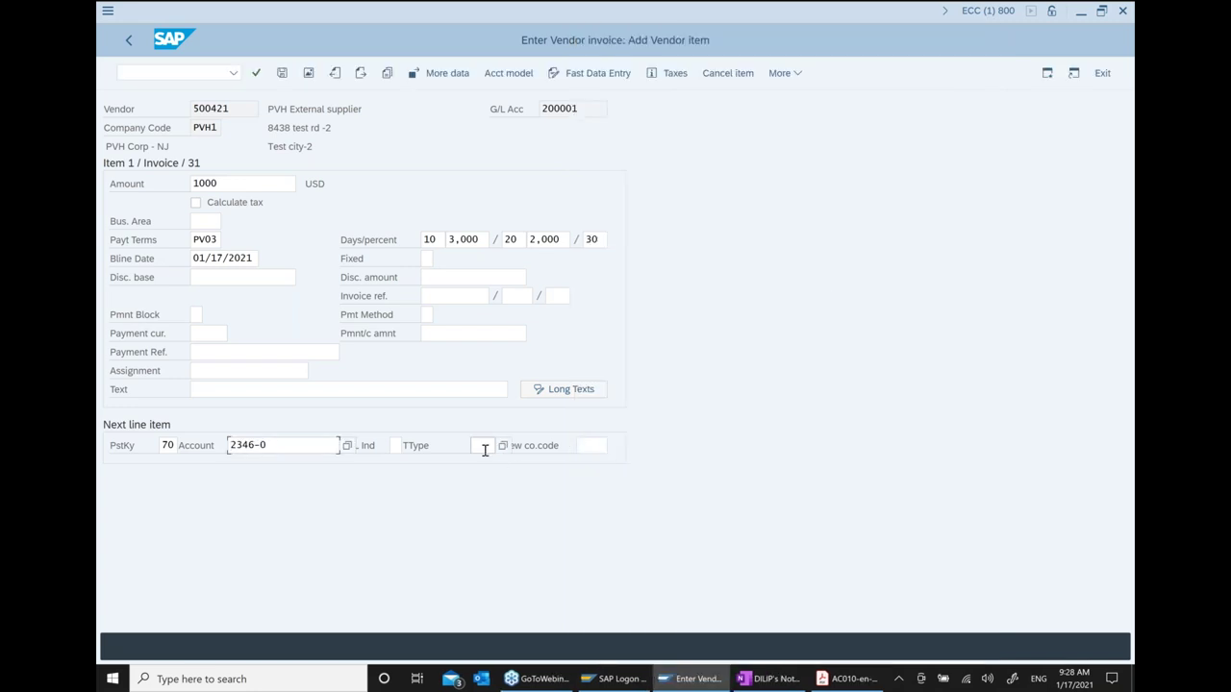
type("100")
key("Return")
Enter 1000 USD as the amount of the debit item for asset 2346
type("1.000")
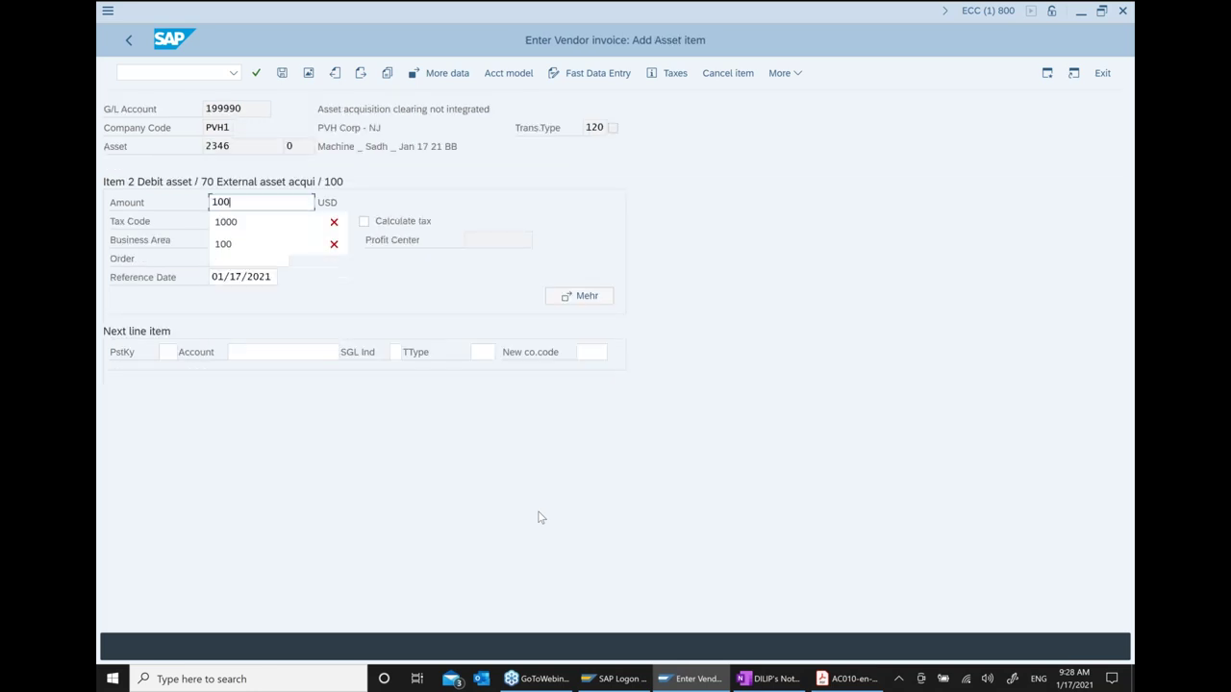
key("Return")
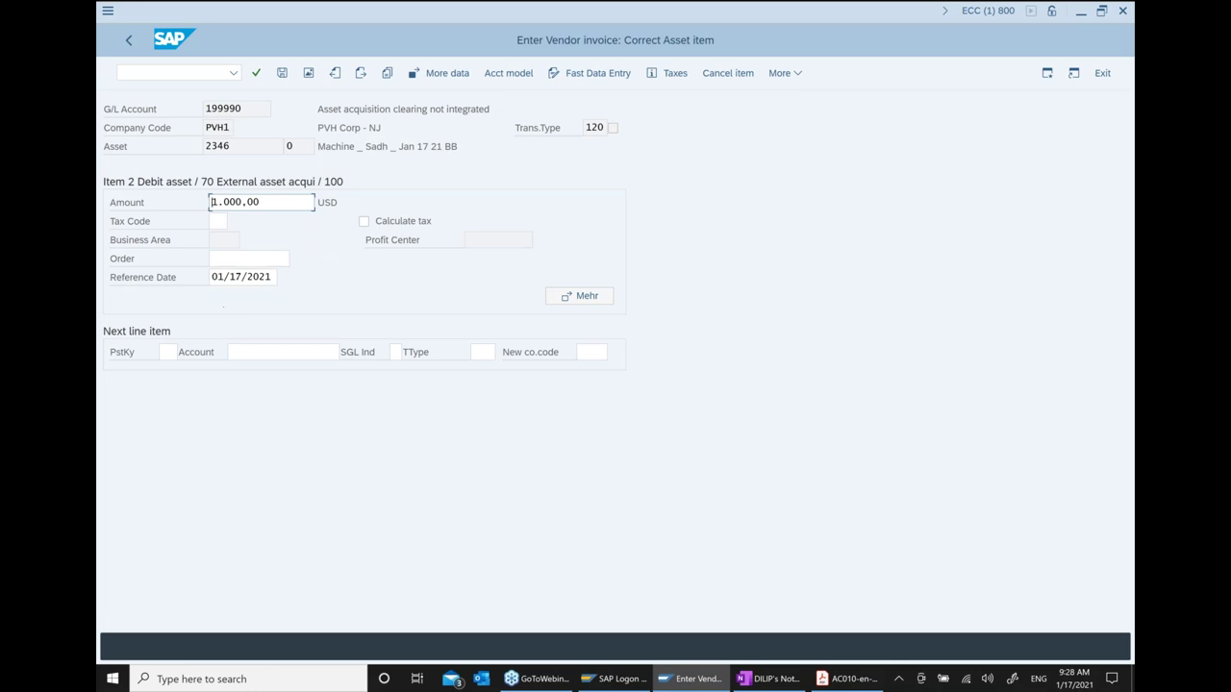
Post the vendor invoice for the asset acquisition and exit the transaction to the SAP Easy Access menu
left_click(281, 73)
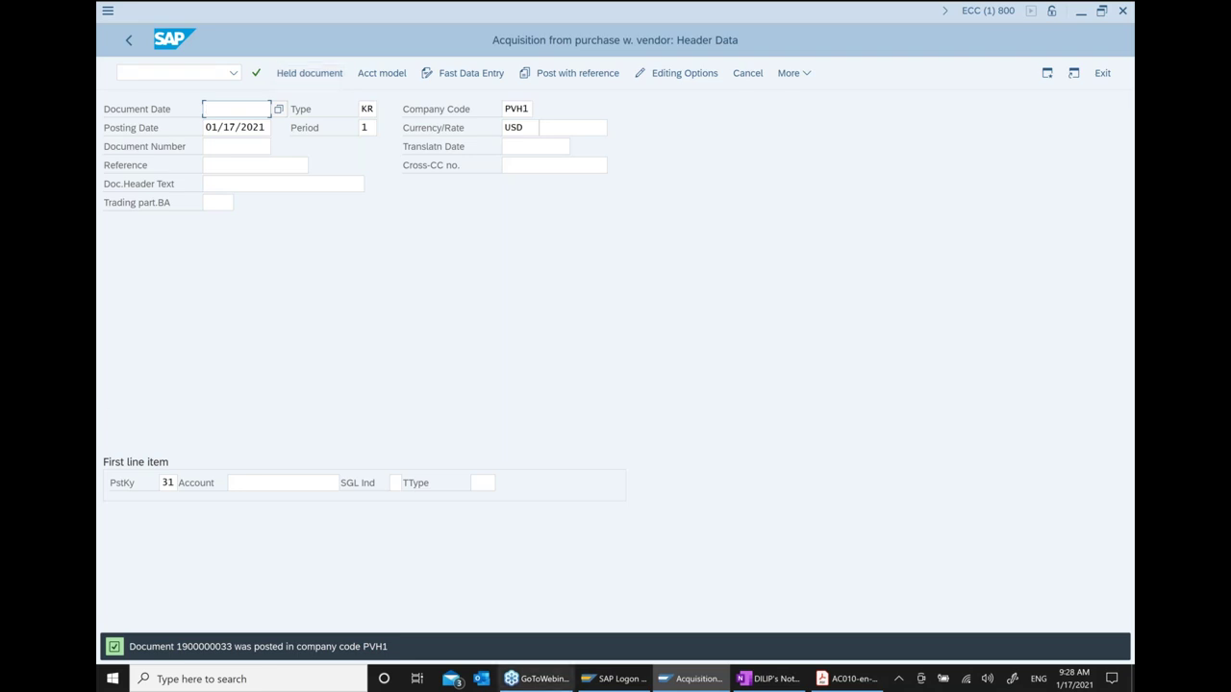
mouse_move(615, 678)
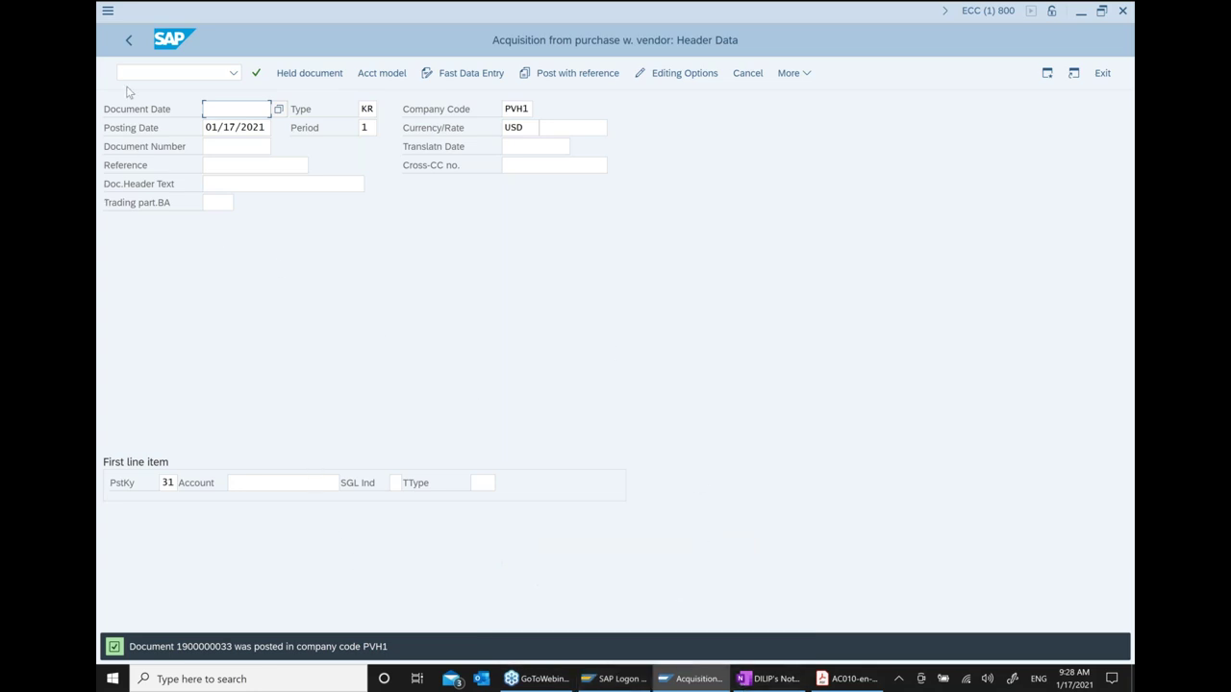
left_click(129, 39)
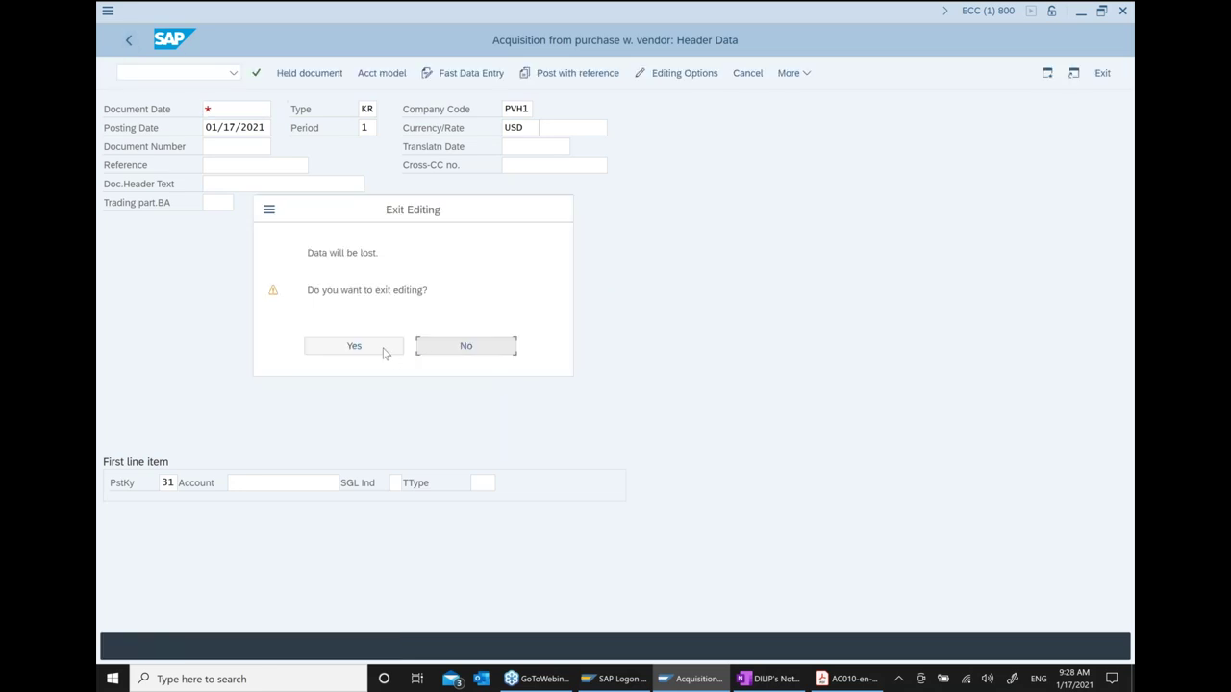
left_click(384, 349)
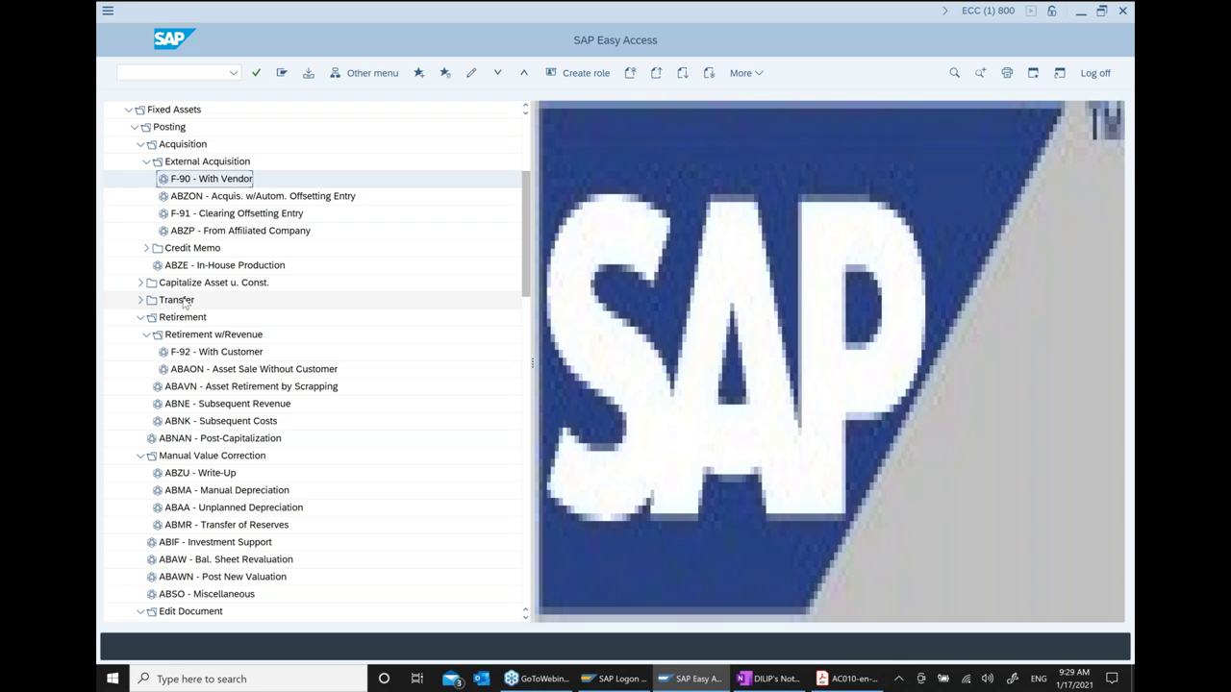
Locate ABAA - Unplanned Depreciation in the SAP menu and consult the Unplanned Depreciation page of the AC010 PDF
scroll(229, 324, "down", 1)
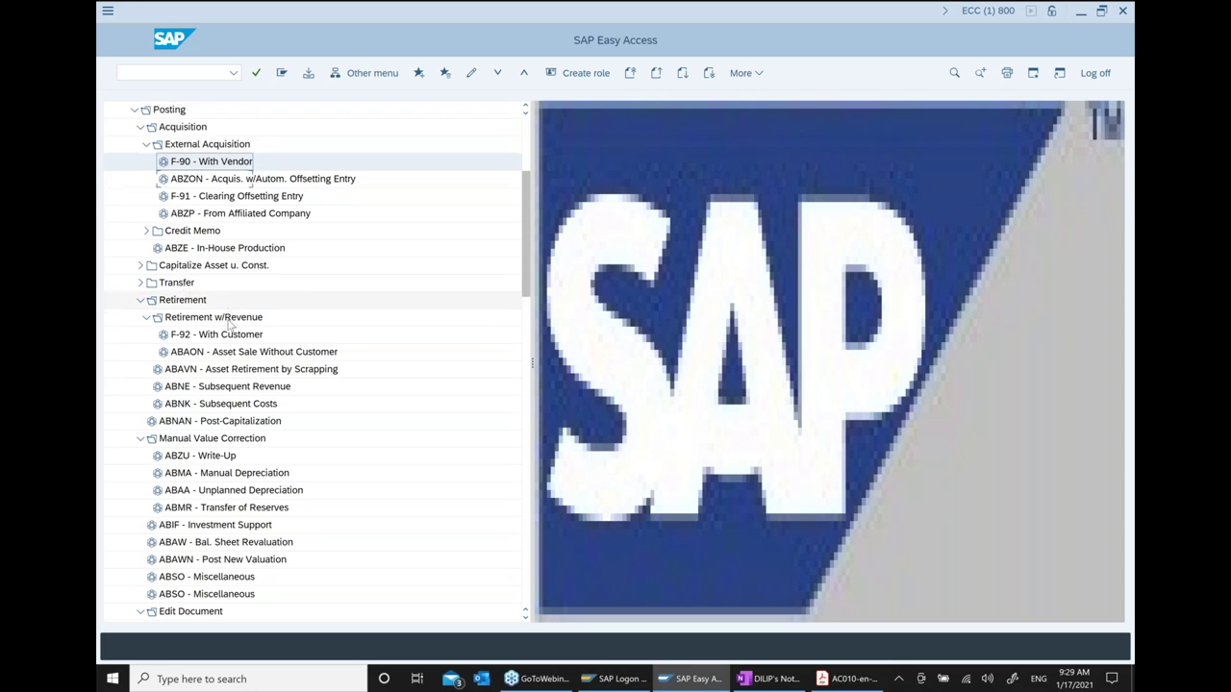
left_click(294, 492)
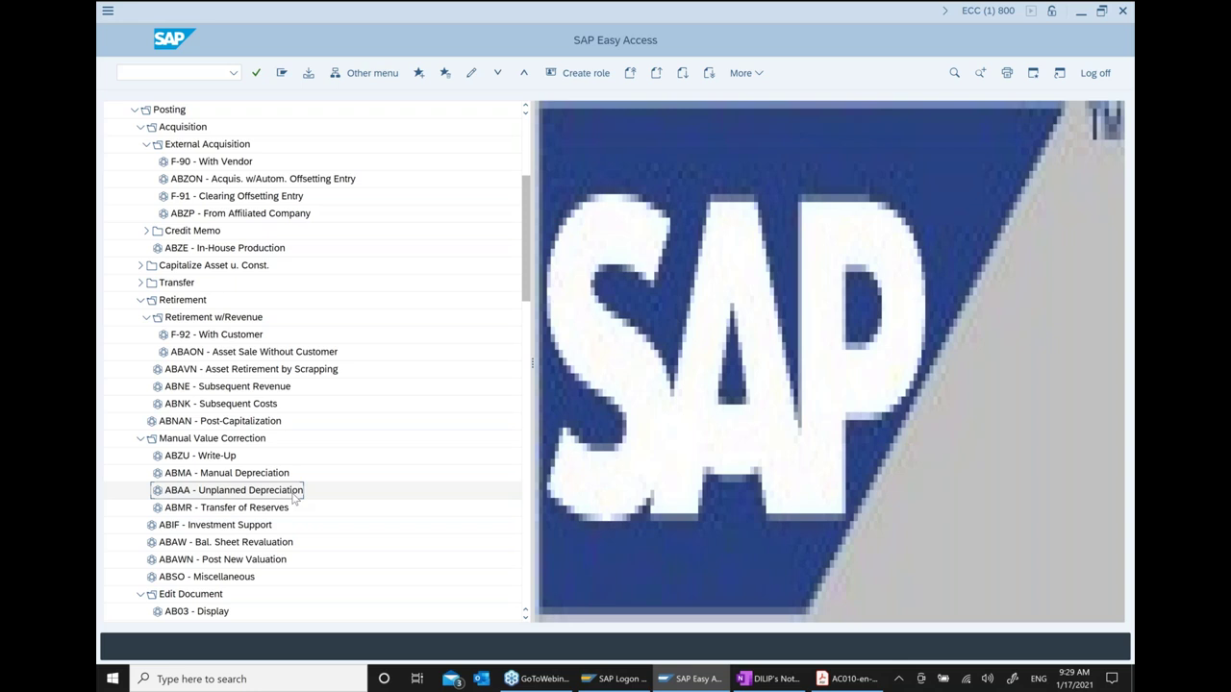
left_click(850, 685)
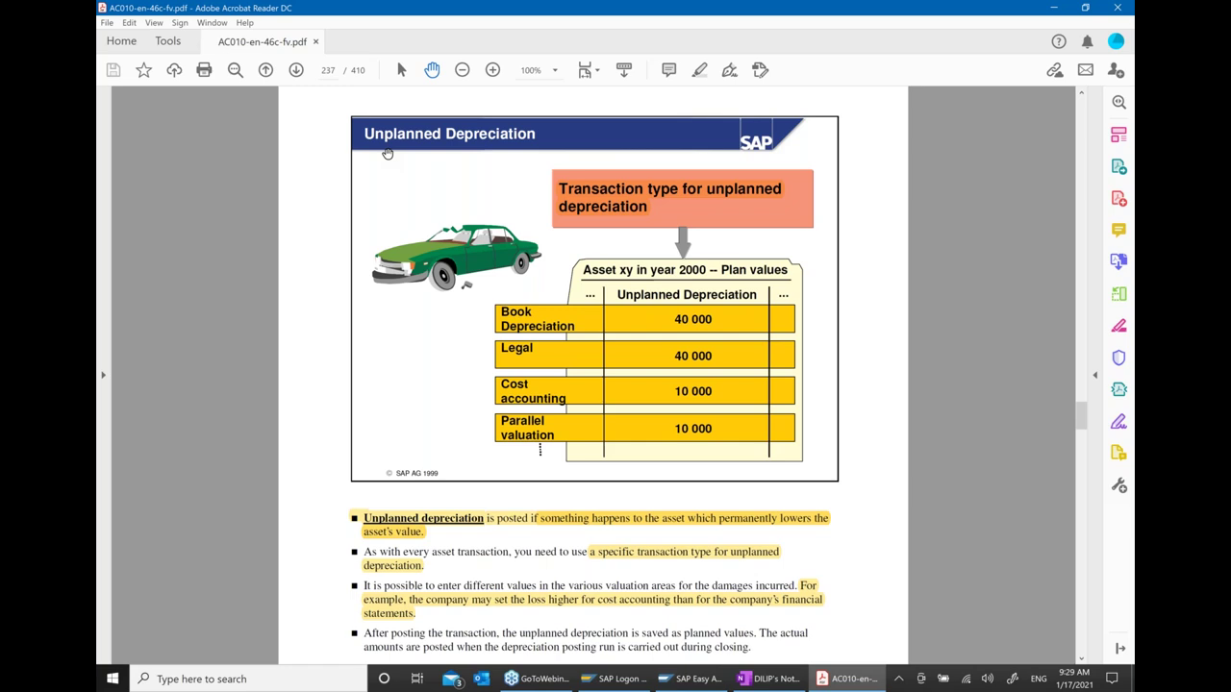
left_click(709, 683)
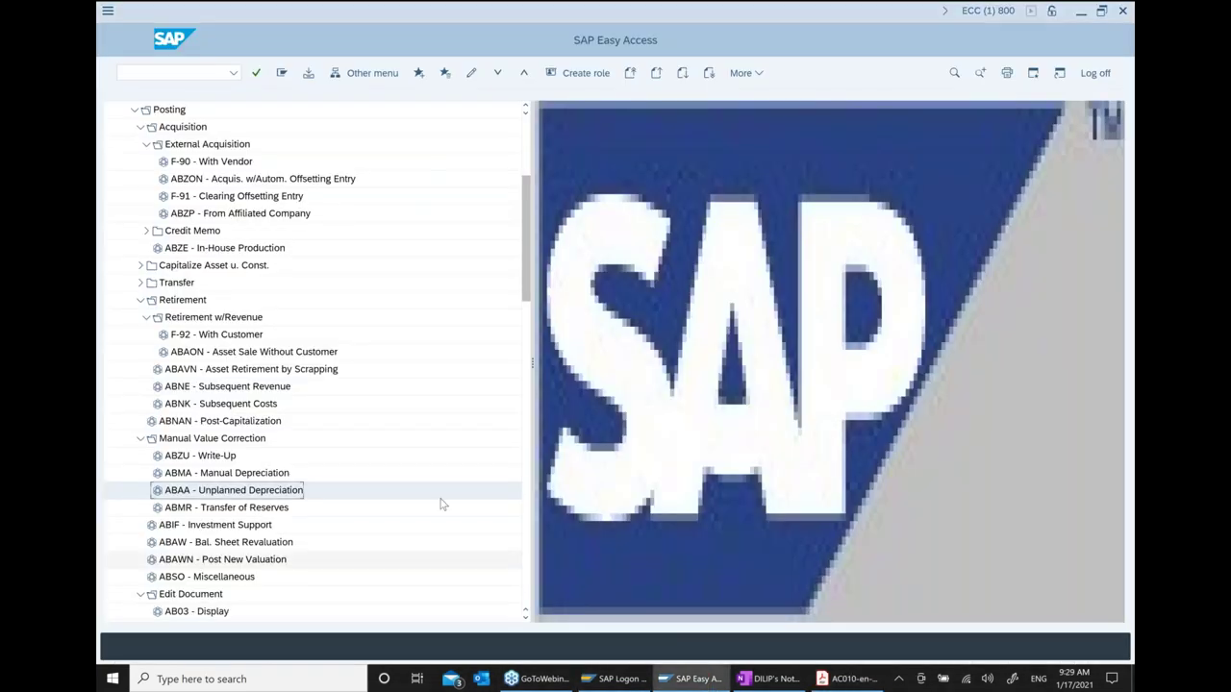
double_click(251, 492)
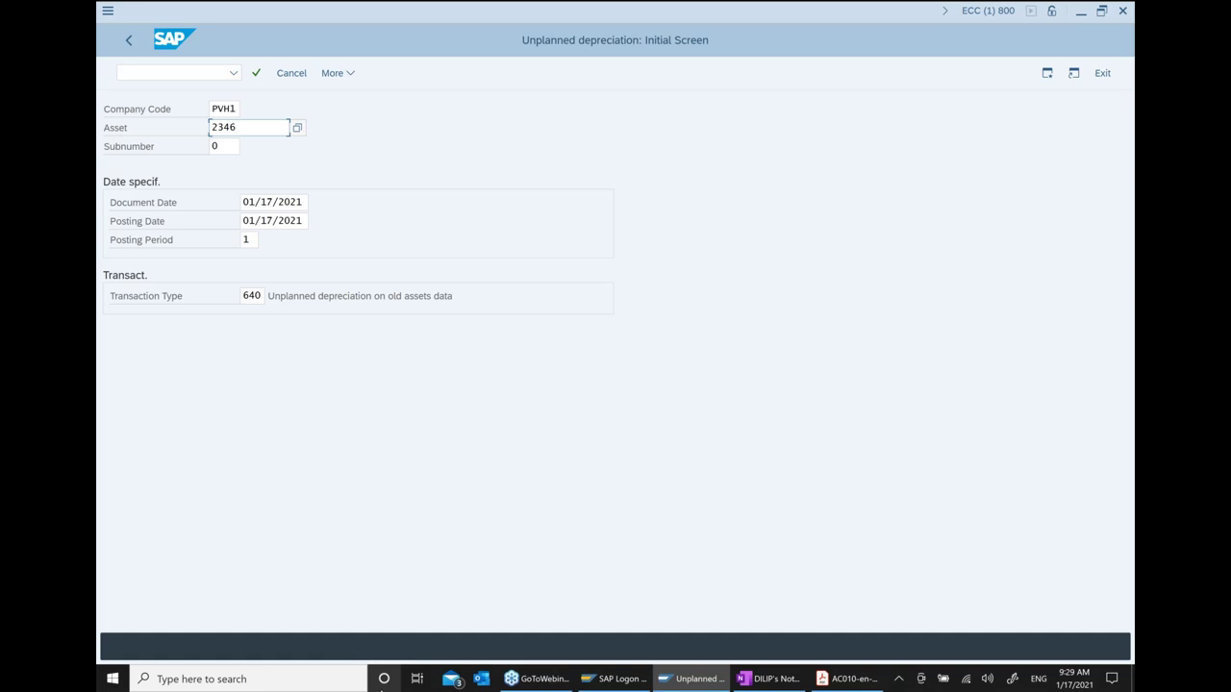
left_click(261, 295)
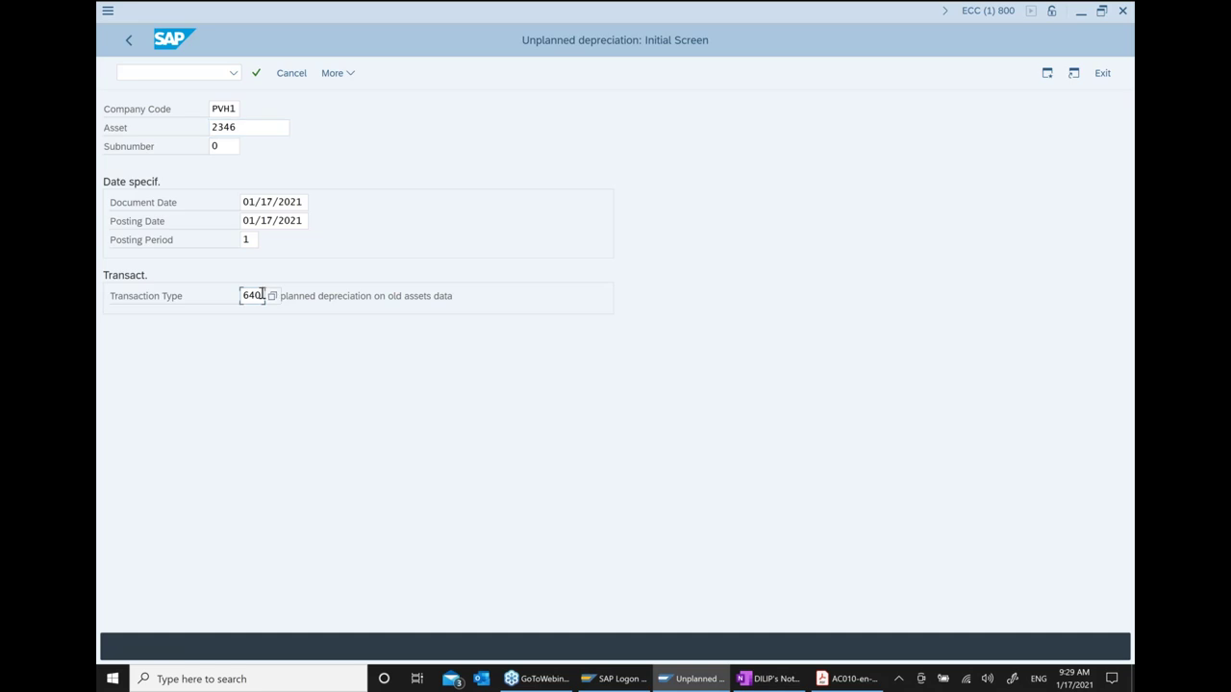
left_click(272, 296)
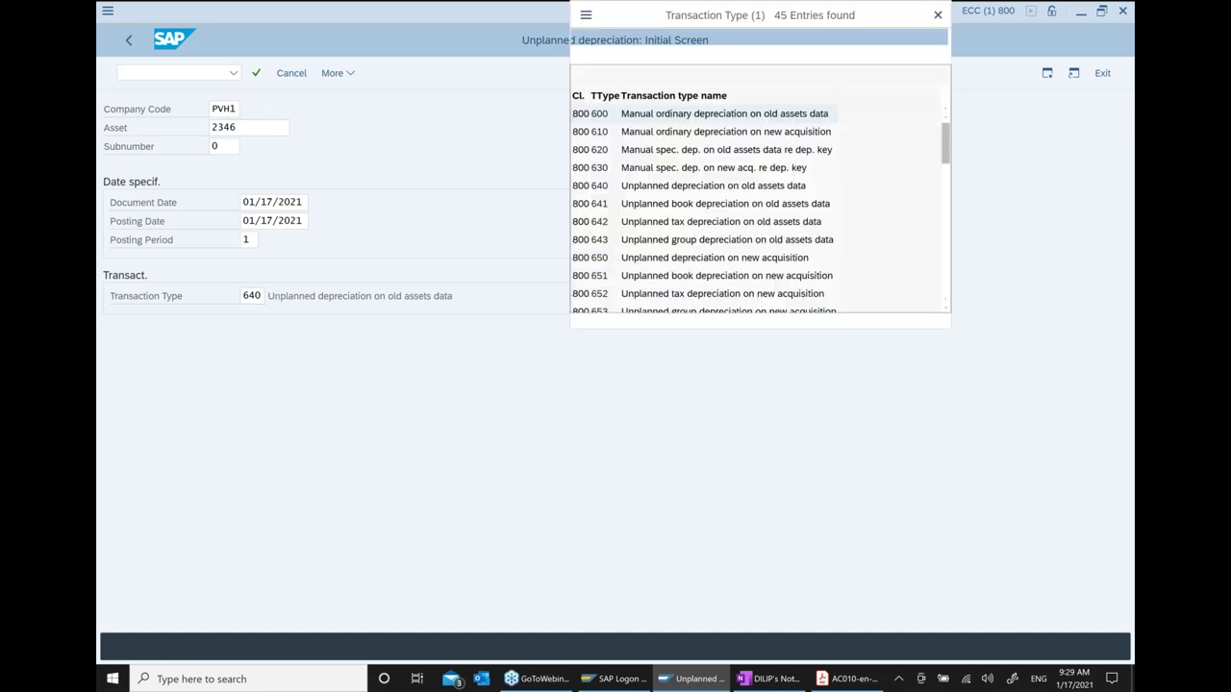
double_click(673, 258)
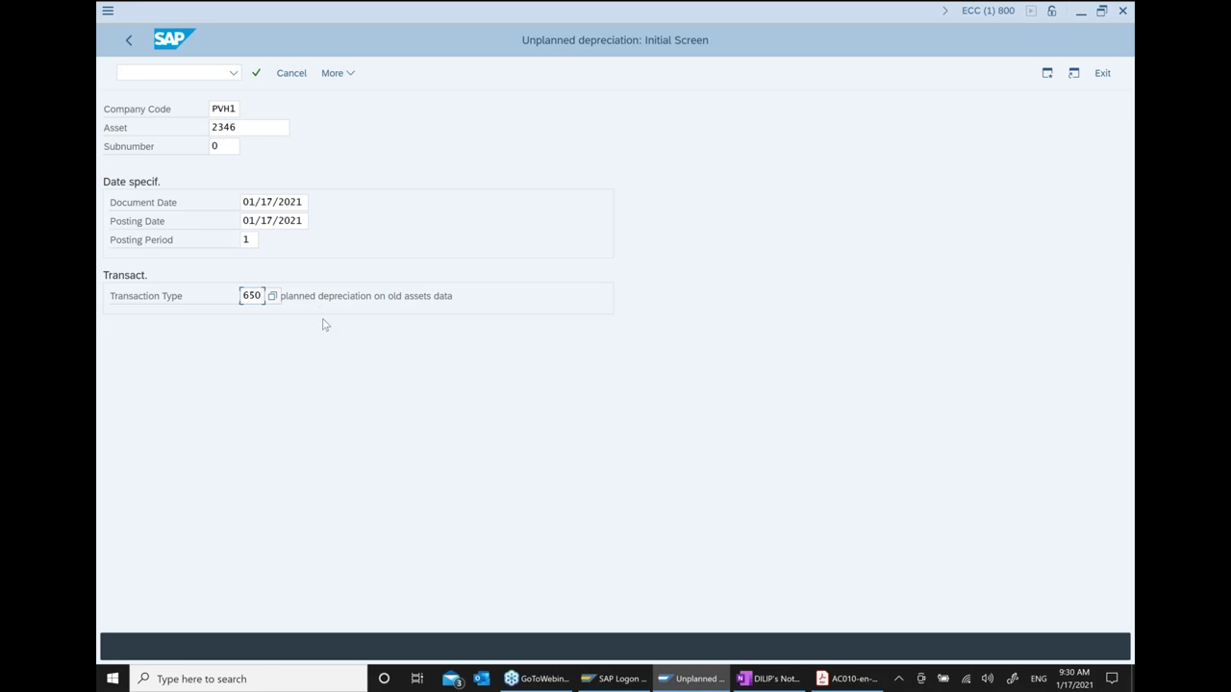
left_click(394, 293)
left_click(128, 42)
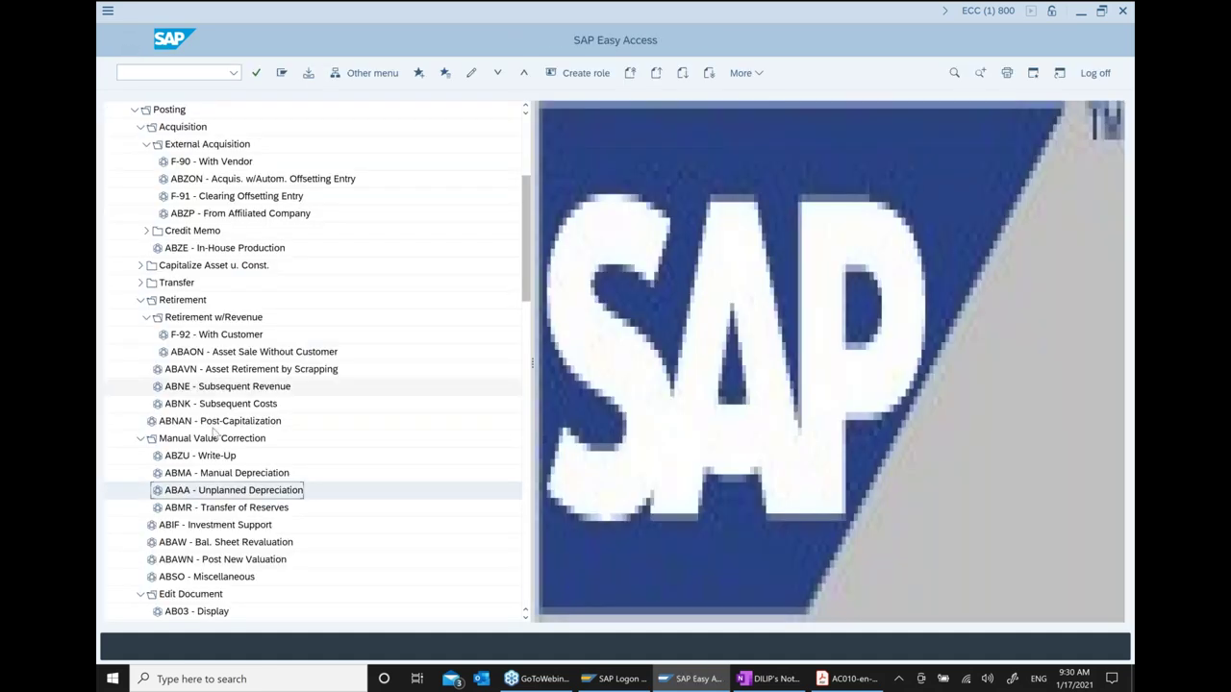
Start ABAA unplanned depreciation for asset 2346 with transaction type 650 and continue to the posting data
double_click(226, 491)
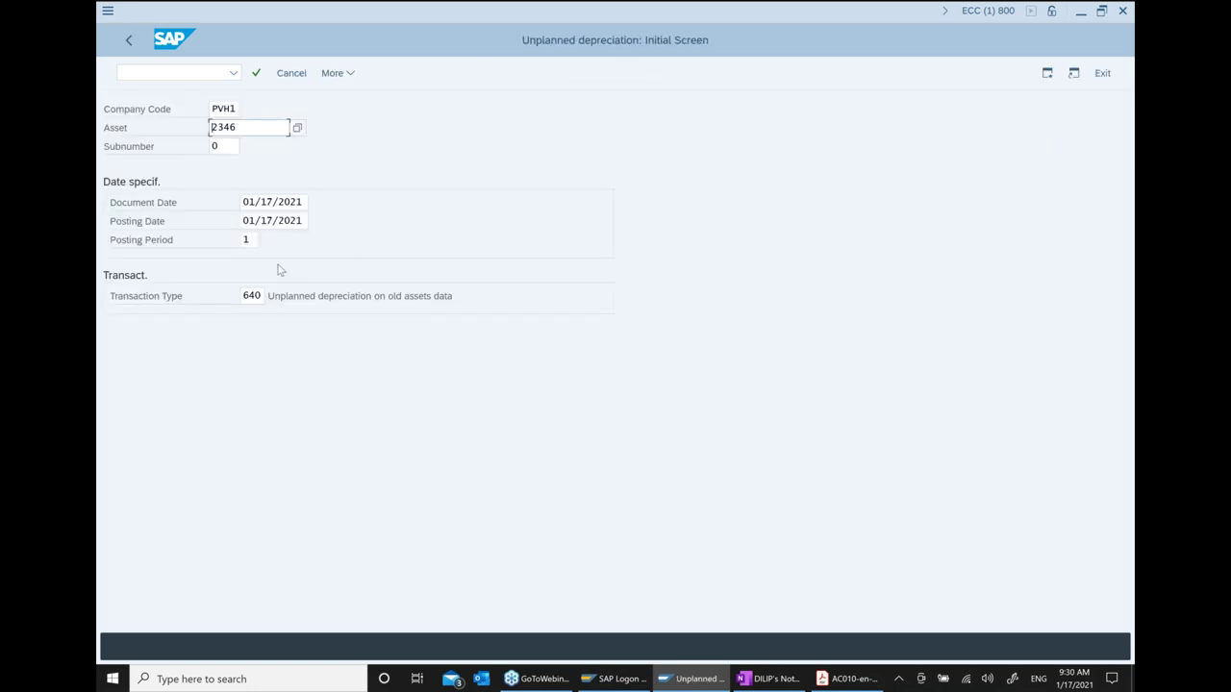
double_click(251, 297)
key("BackSpace")
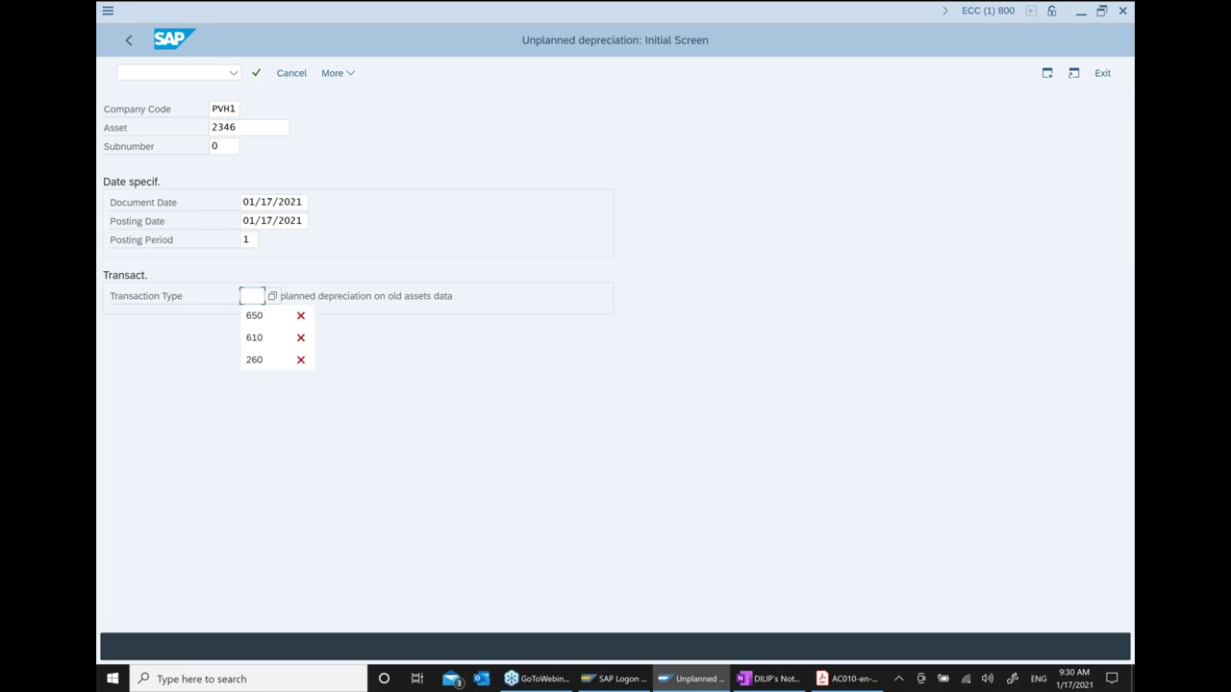
key("Down")
key("Return")
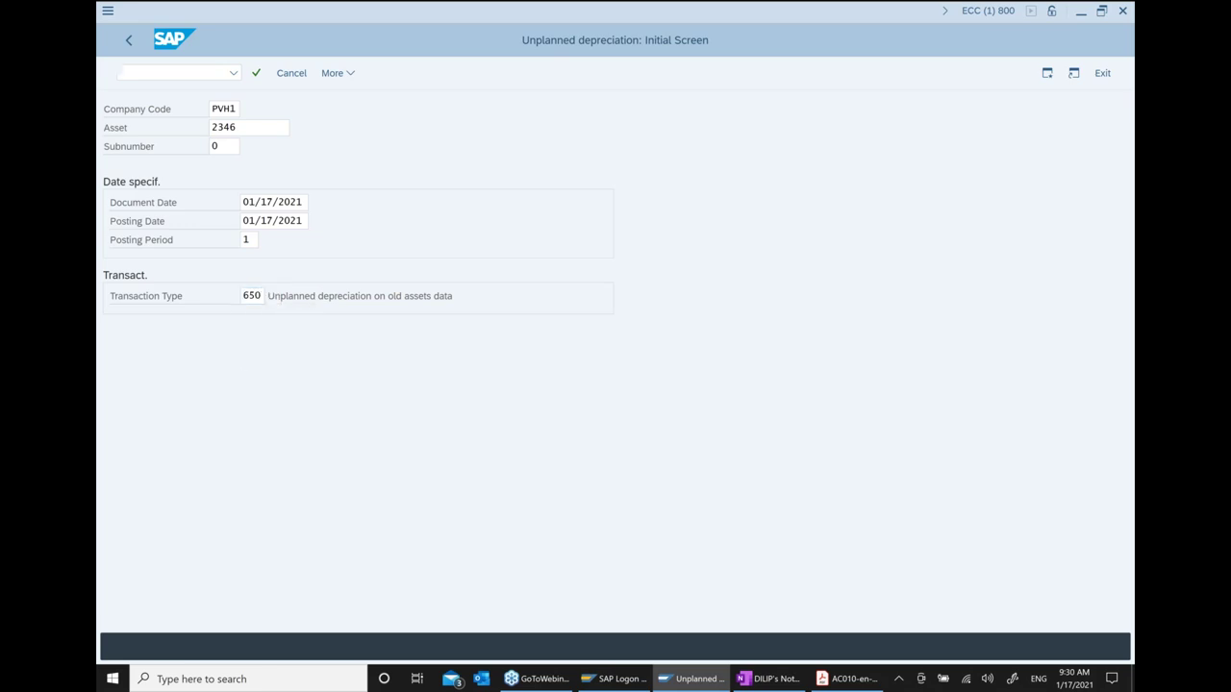
key("Return")
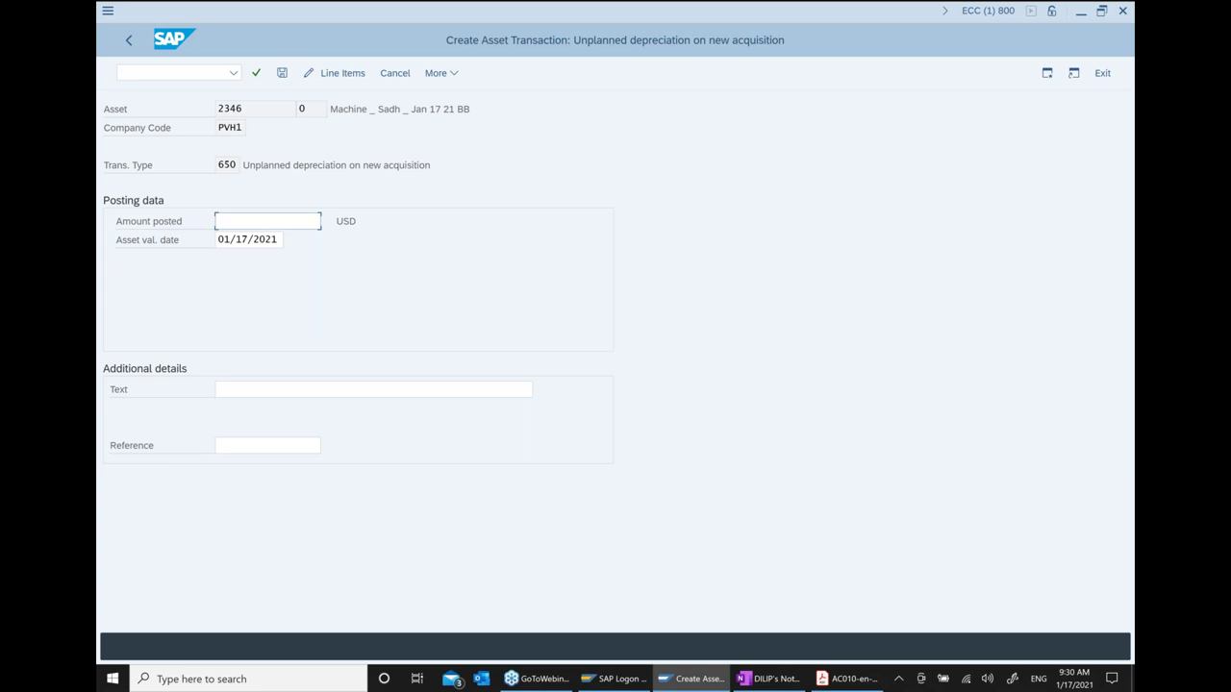
Set the amount posted to 200 USD and enter Accident as the text of the unplanned depreciation
type("200")
left_click(297, 390)
type("Accident")
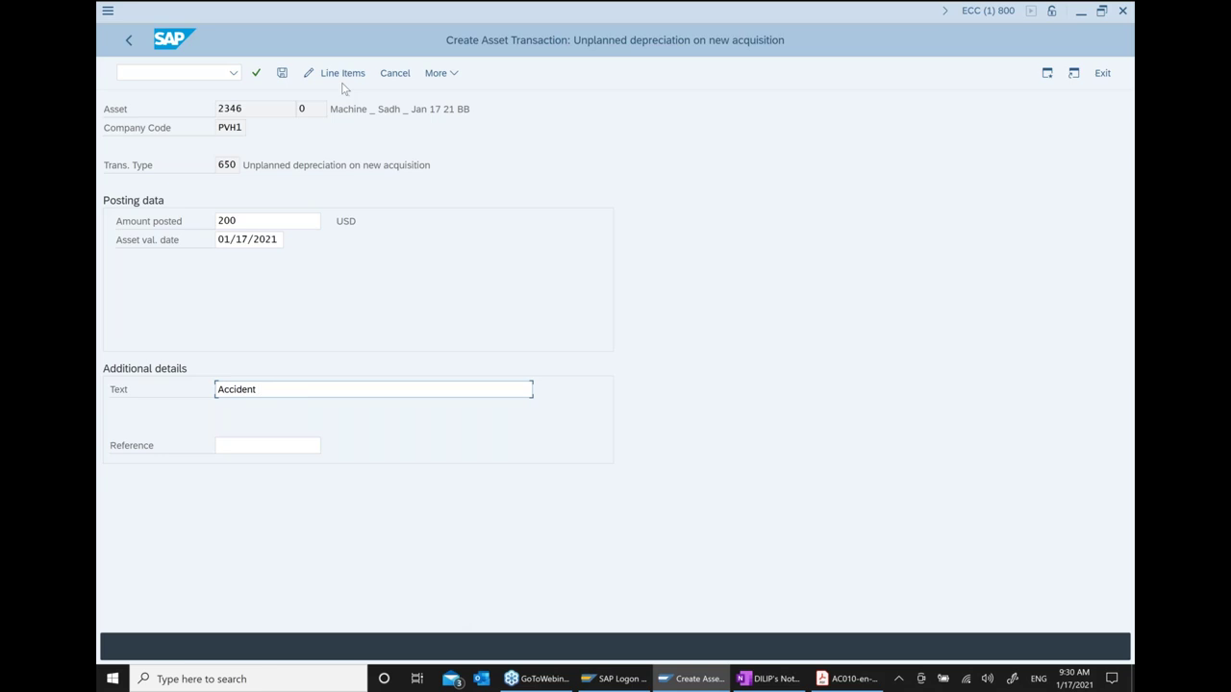
Post the unplanned depreciation, accepting the proposed amount in each depreciation area, and return to the SAP Easy Access menu
left_click(282, 72)
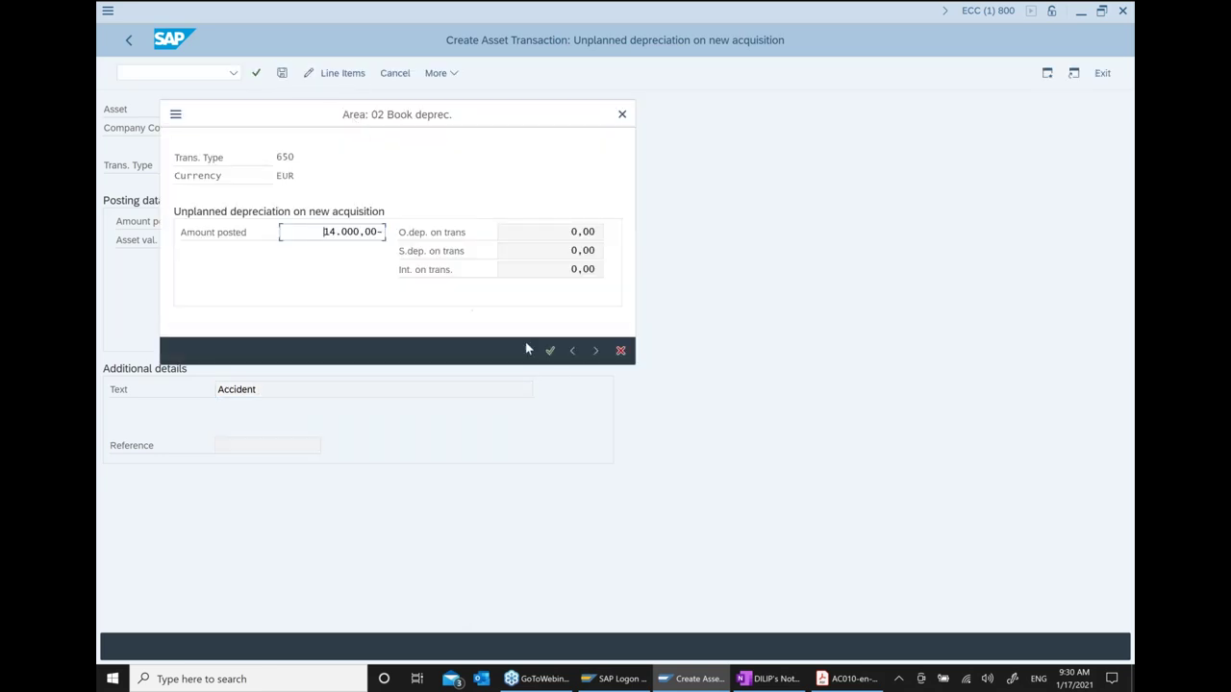
left_click(551, 352)
left_click(552, 352)
left_click(551, 352)
left_click(551, 352)
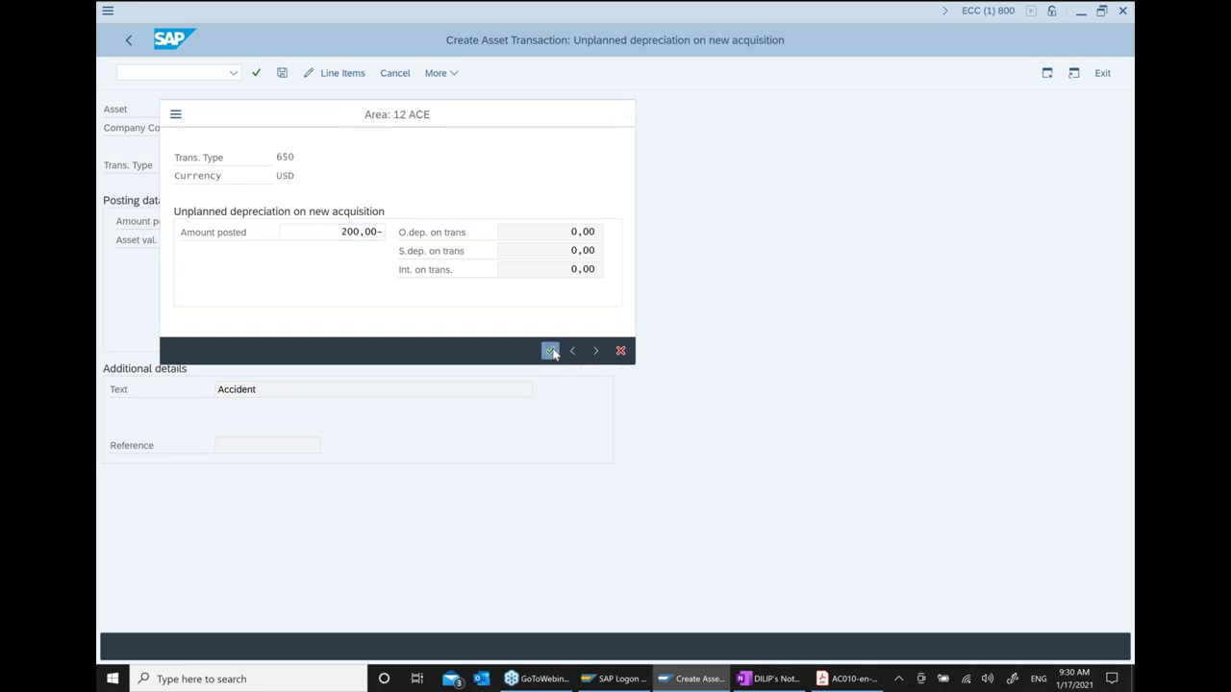
left_click(551, 352)
left_click(551, 352)
left_click(551, 352)
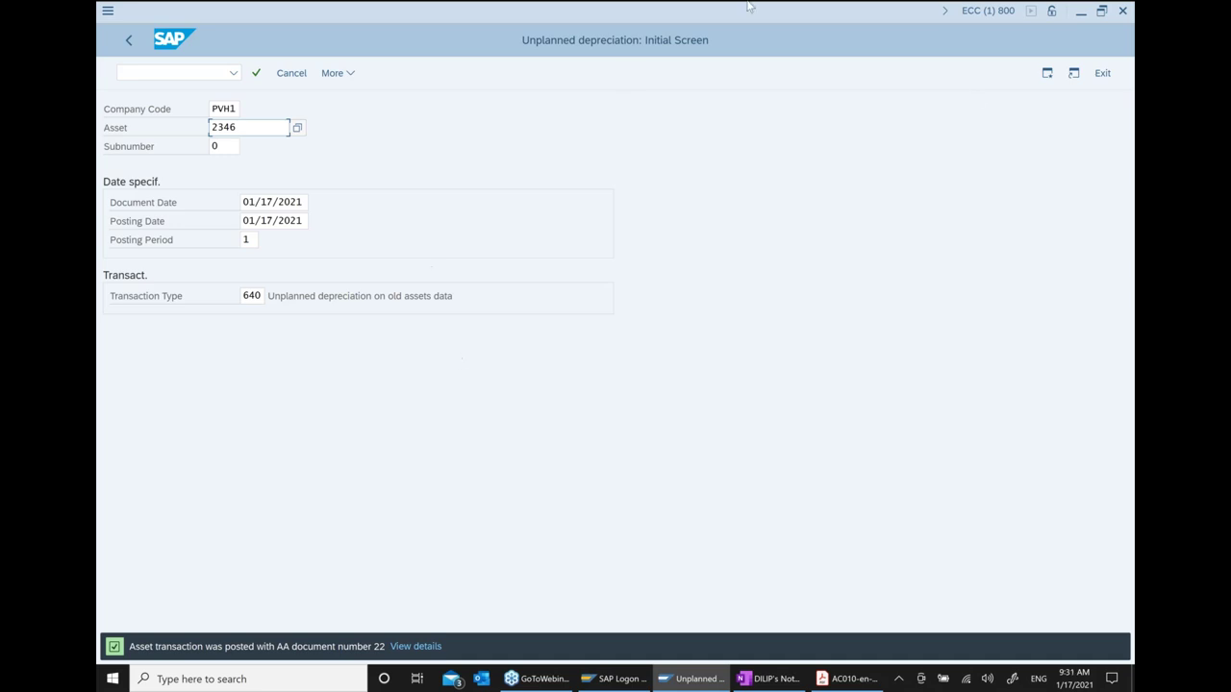
left_click(130, 42)
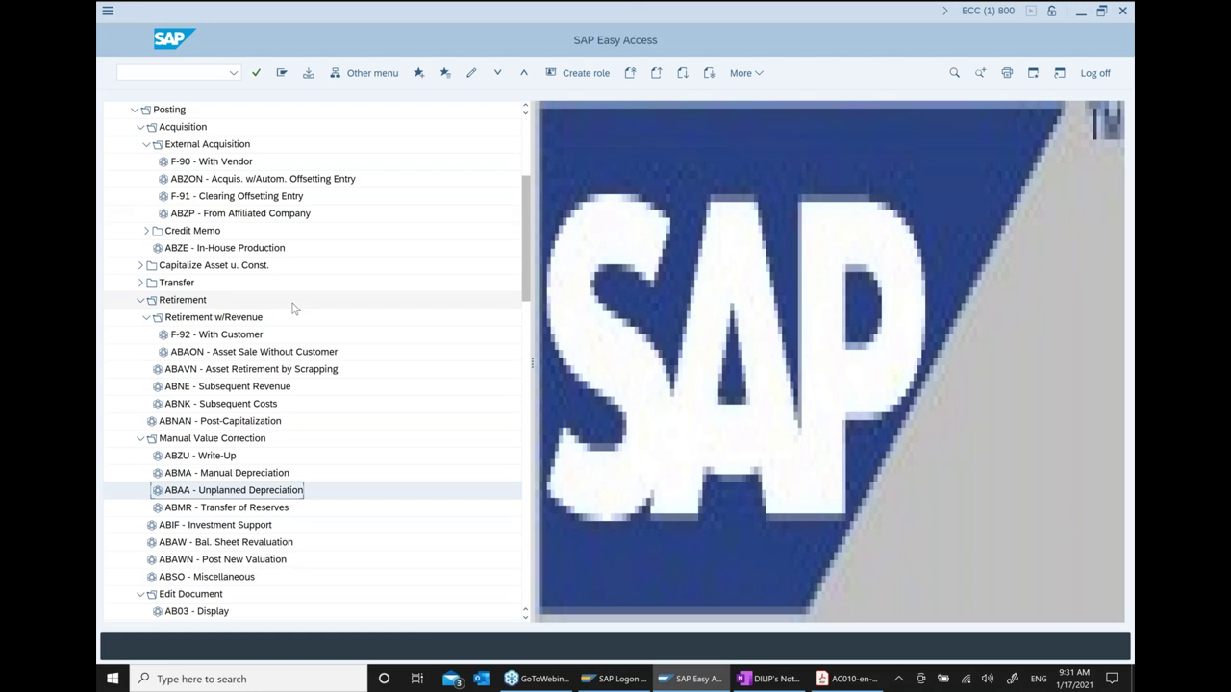
Display the asset accounting documents of asset 2346 for fiscal year 2021 with transaction AB03
scroll(293, 307, "down", 3)
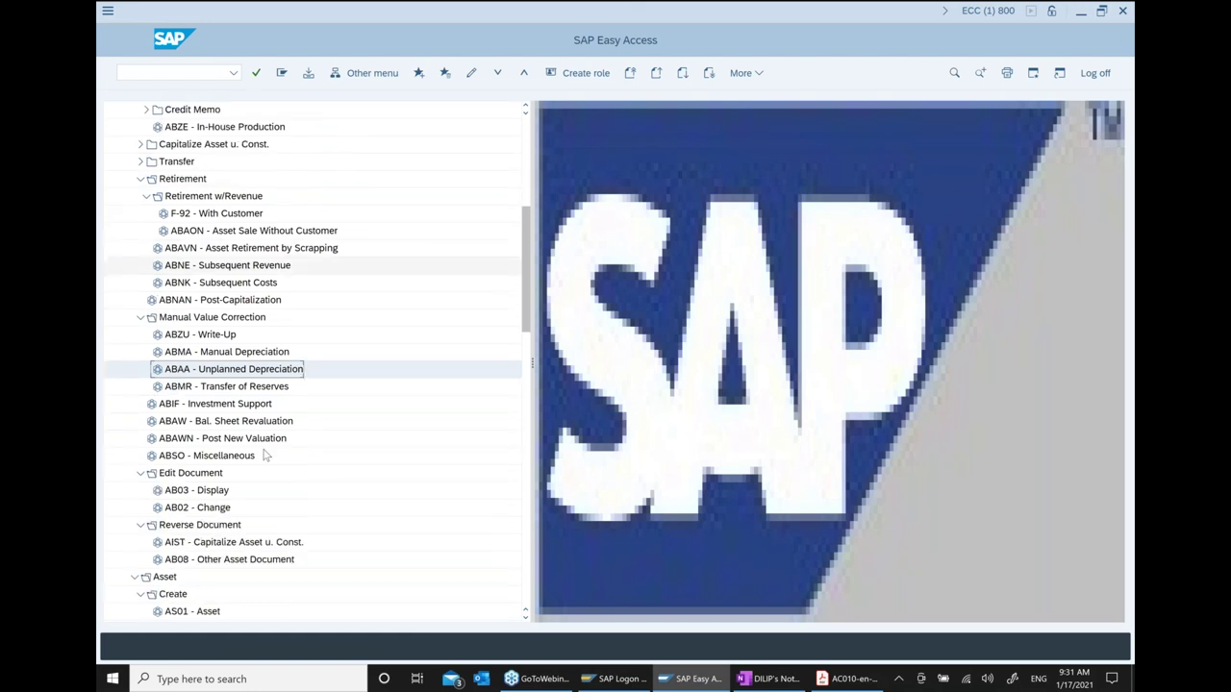
double_click(219, 494)
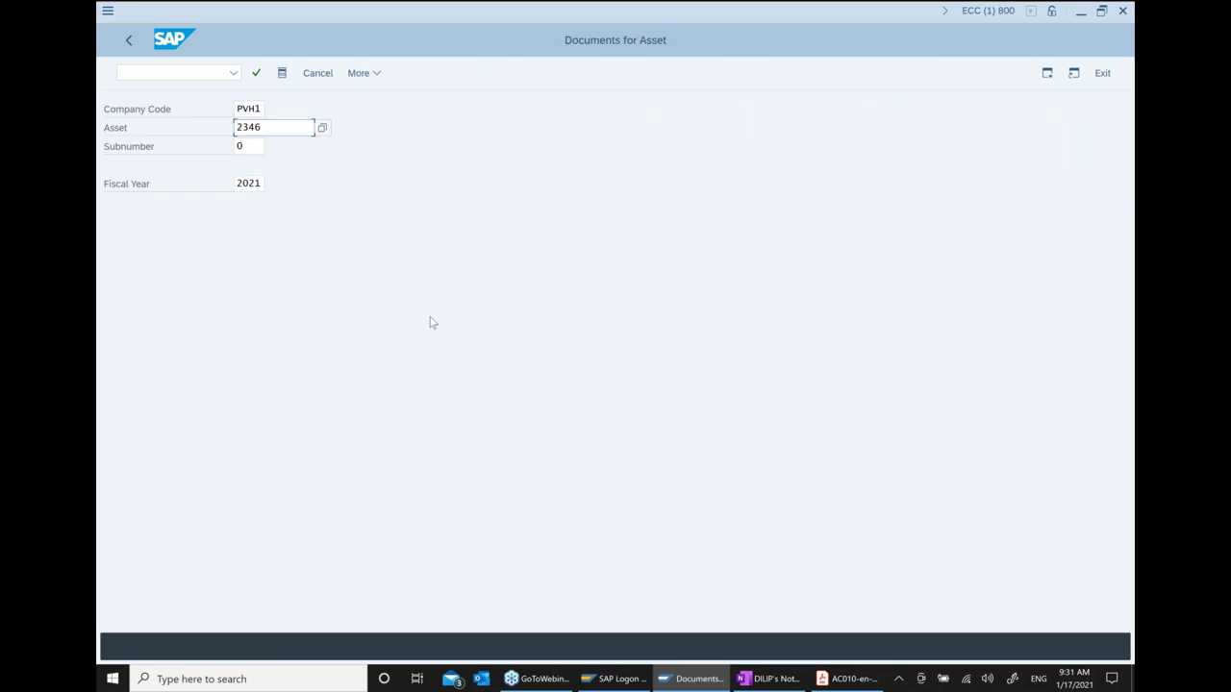
key("Return")
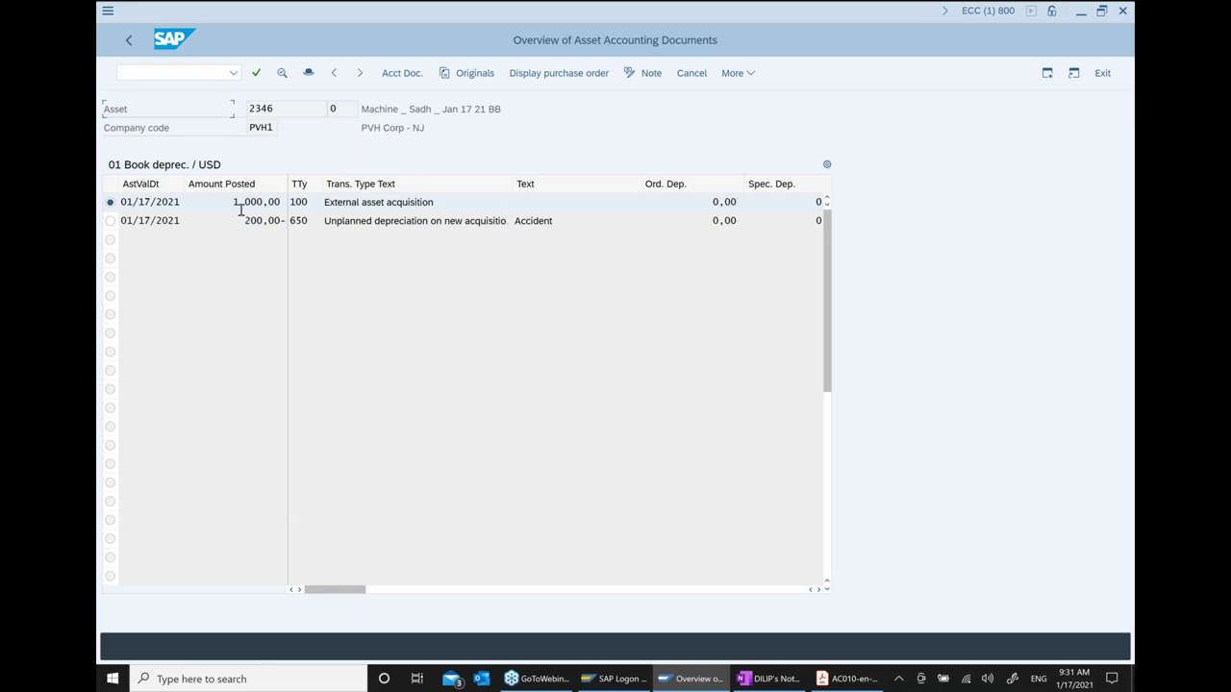
Examine the amounts, value date, transaction type and text of the acquisition and unplanned depreciation lines
left_click_drag(235, 201, 285, 202)
left_click(187, 221)
left_click_drag(177, 220, 108, 221)
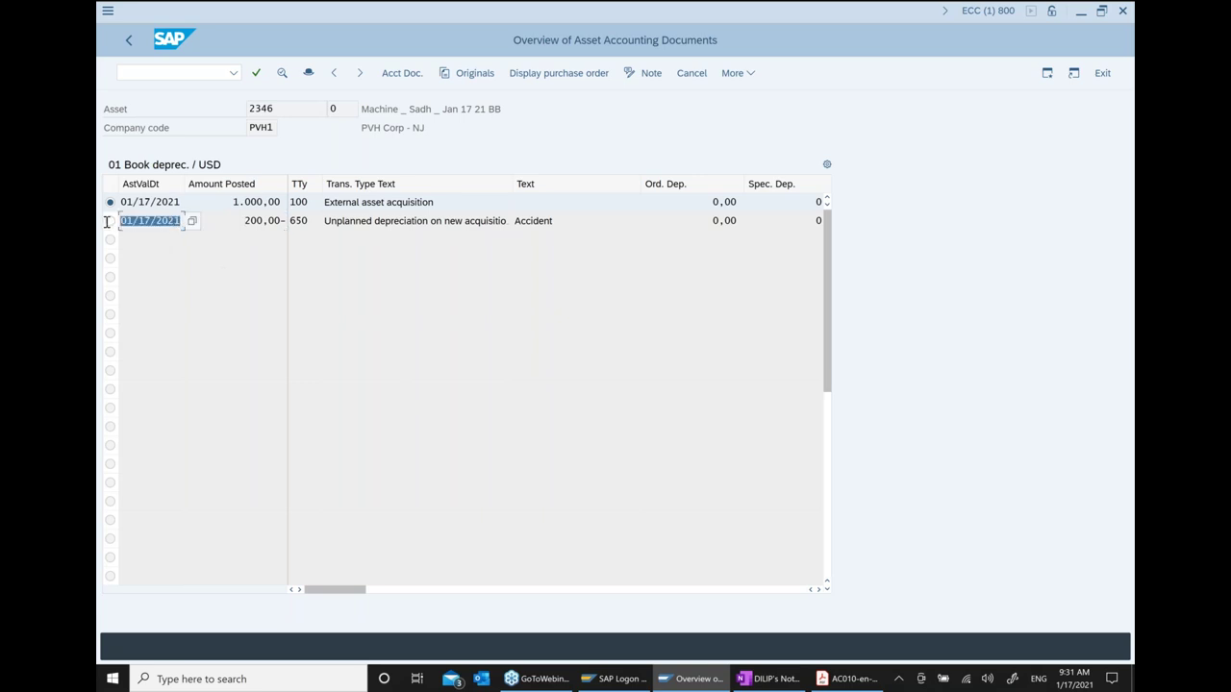
left_click(375, 223)
left_click_drag(241, 221, 289, 221)
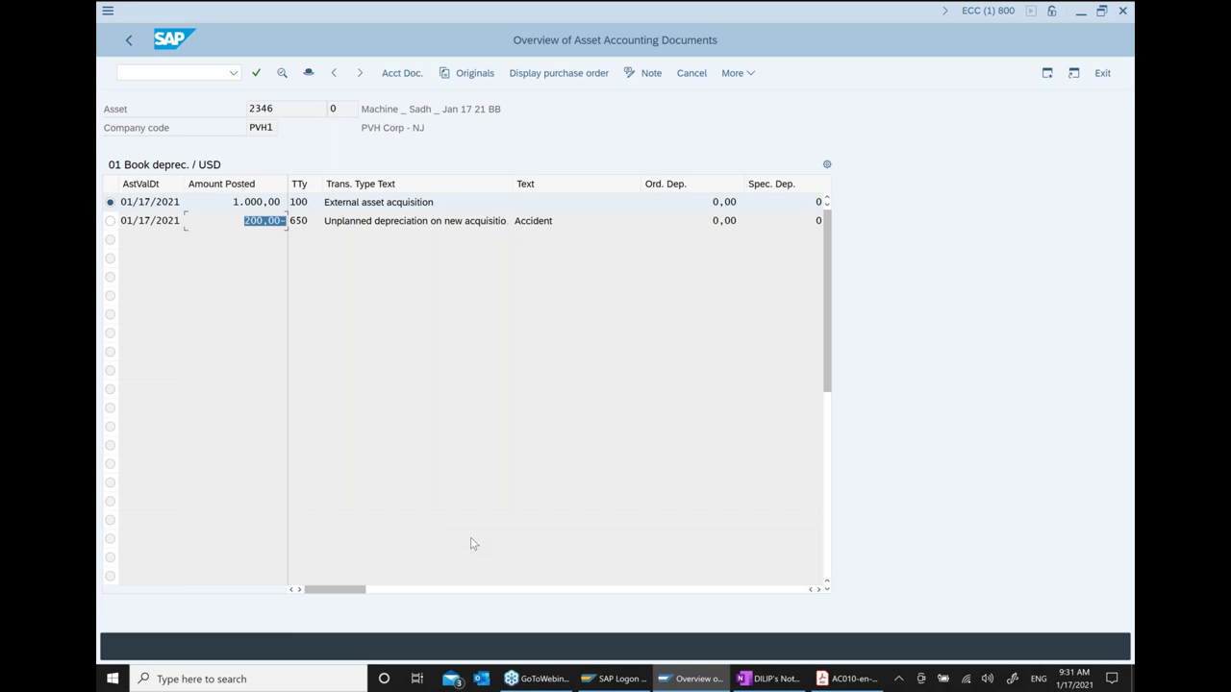
left_click_drag(328, 220, 430, 221)
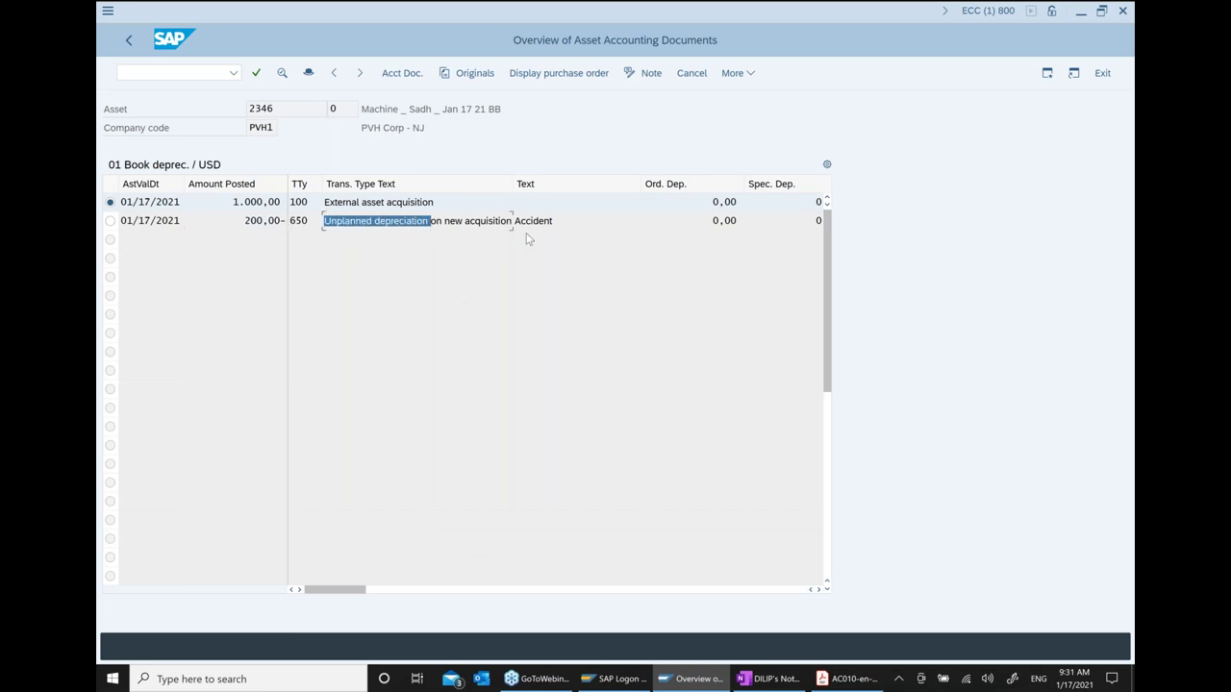
left_click_drag(557, 220, 515, 232)
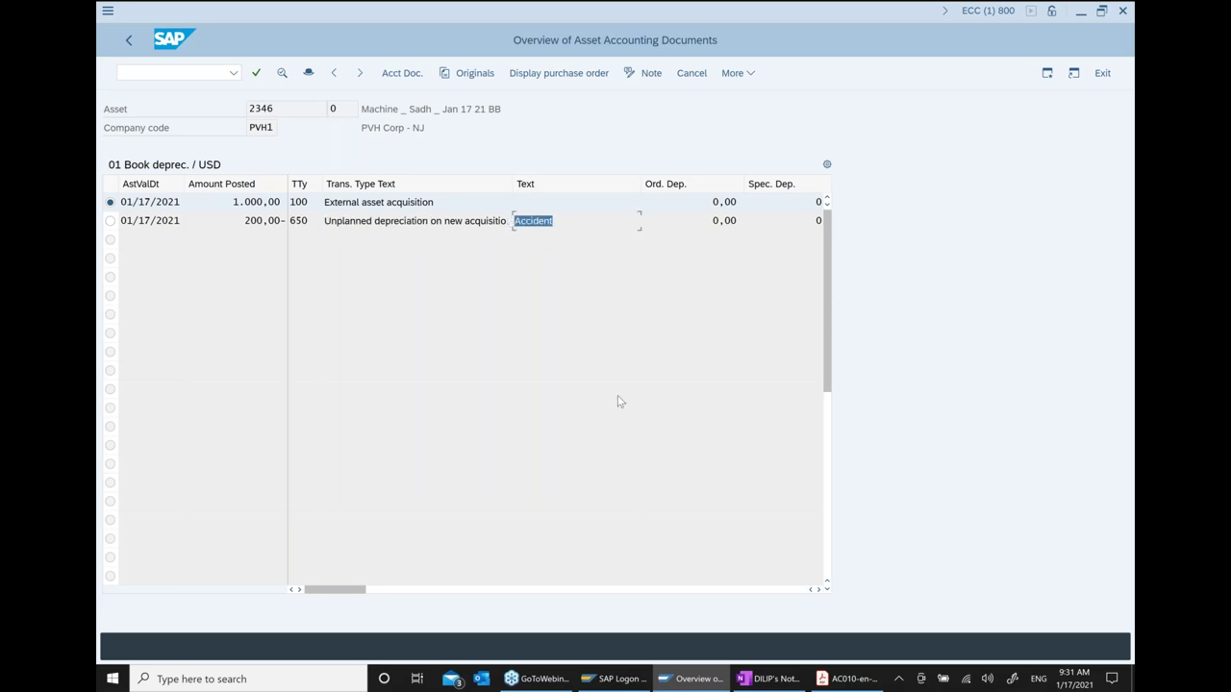
Try to display the accounting document of the unplanned depreciation line, and go back to the SAP Easy Access menu
left_click(111, 221)
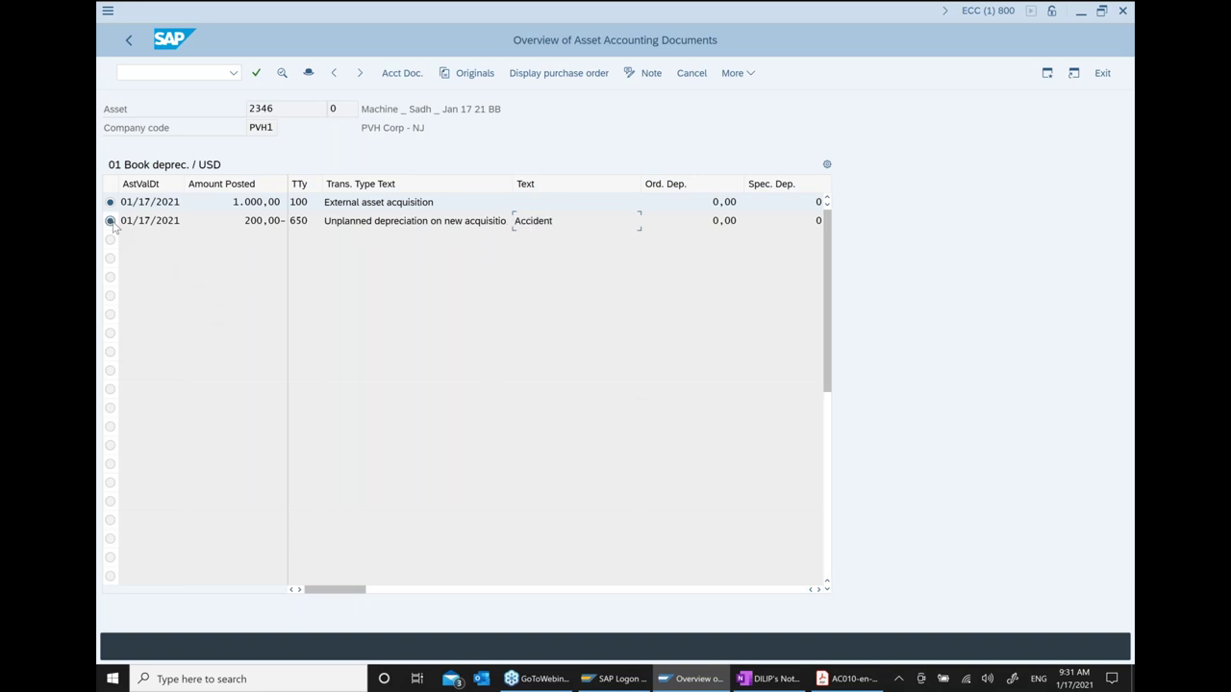
left_click(402, 77)
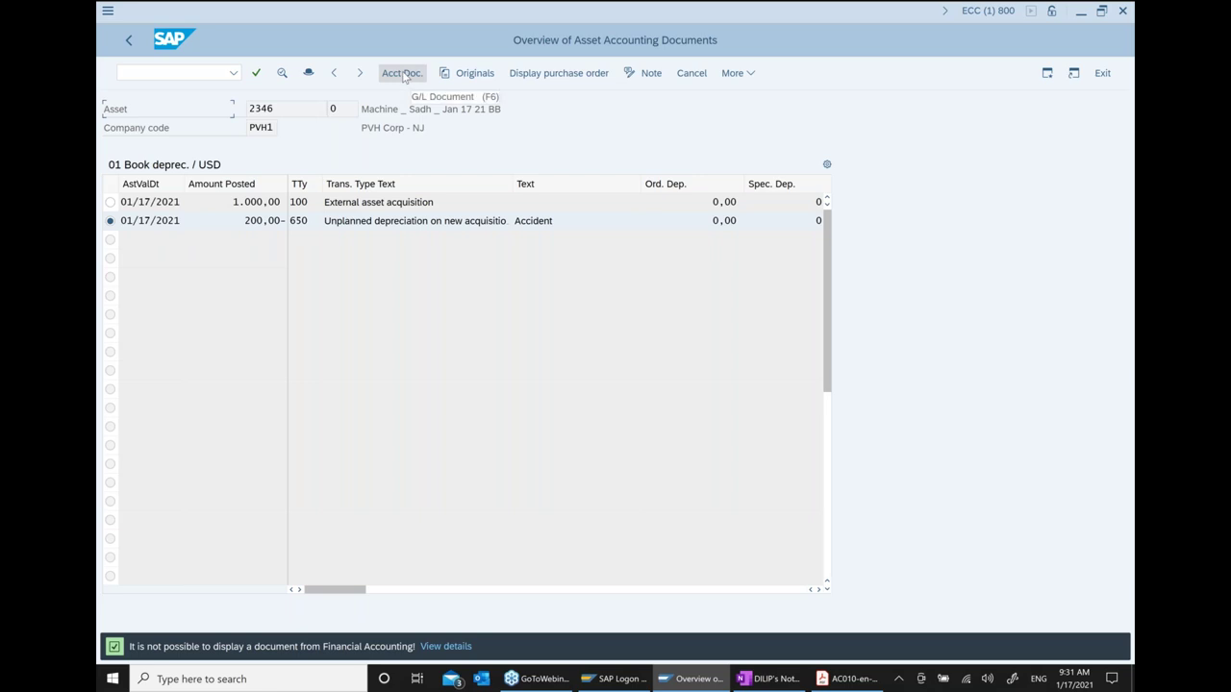
left_click(132, 49)
left_click(132, 50)
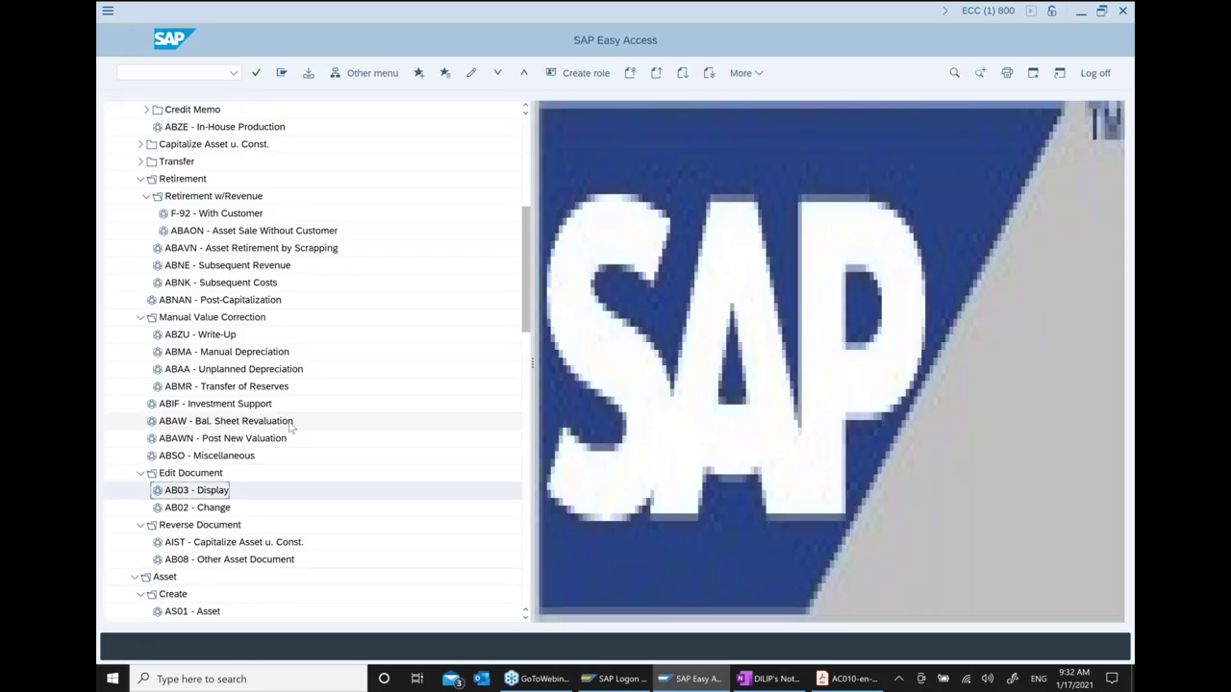
Switch to OneNote and add the sub-item "Asset transaction no = 650" under the unplanned depreciation line with ABAA, correcting its spelling
scroll(291, 427, "down", 5)
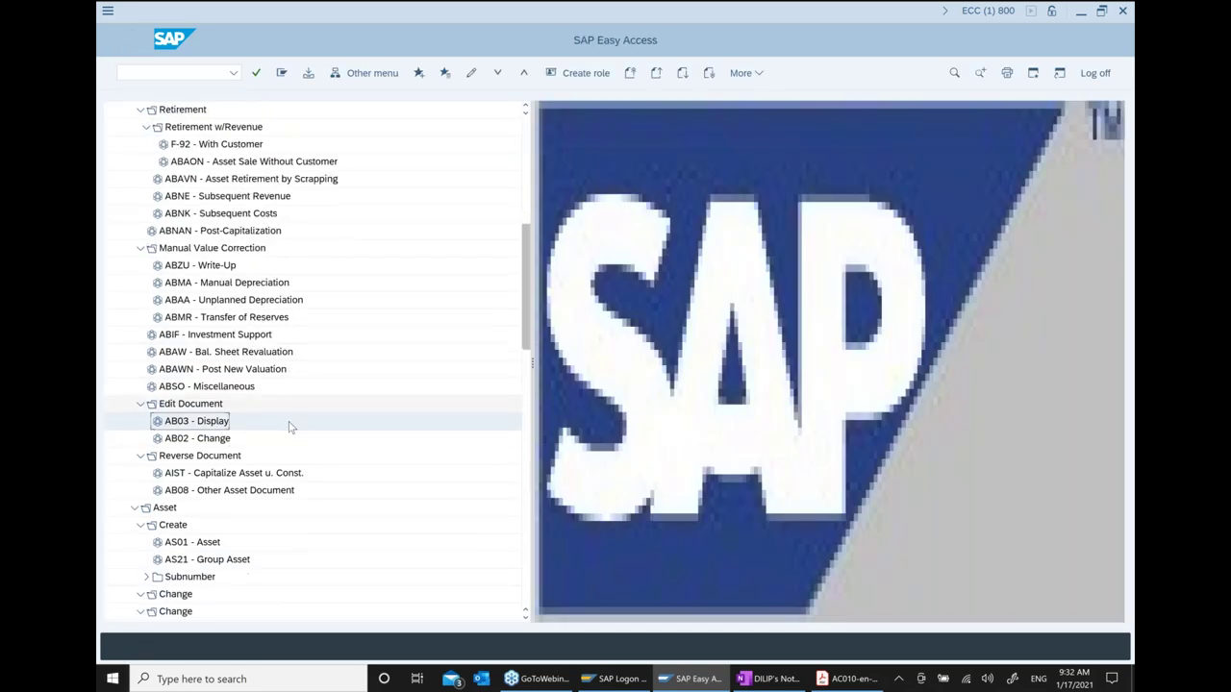
scroll(293, 452, "down", 6)
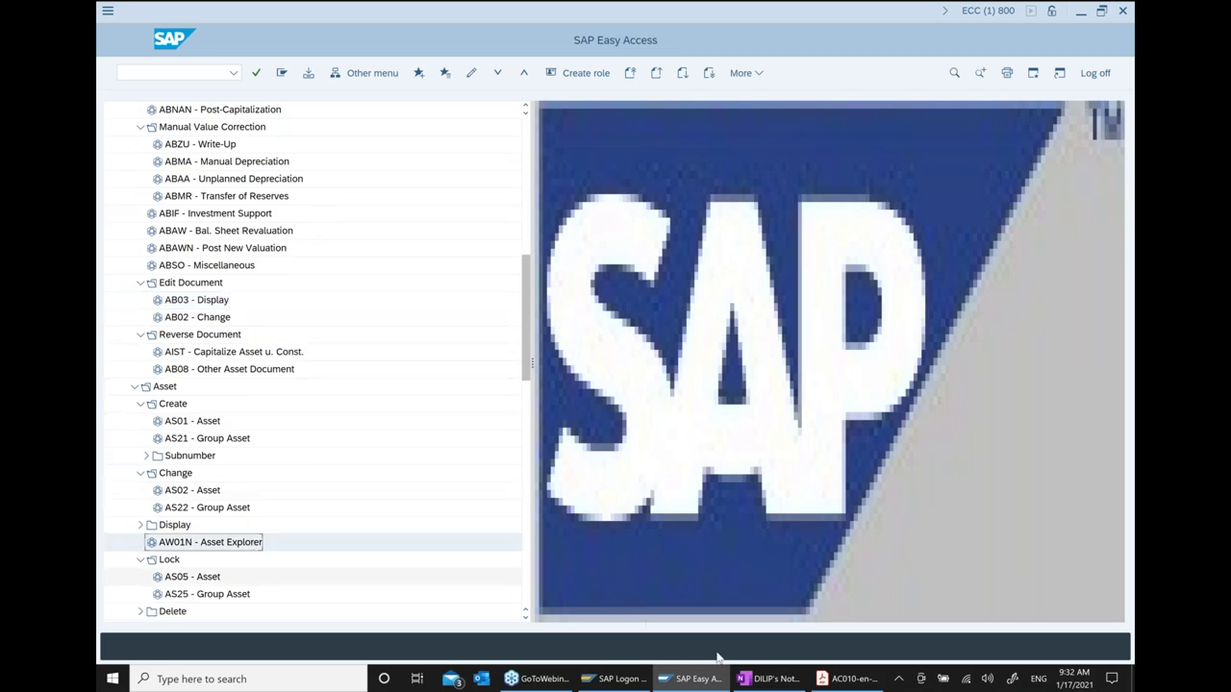
left_click(759, 677)
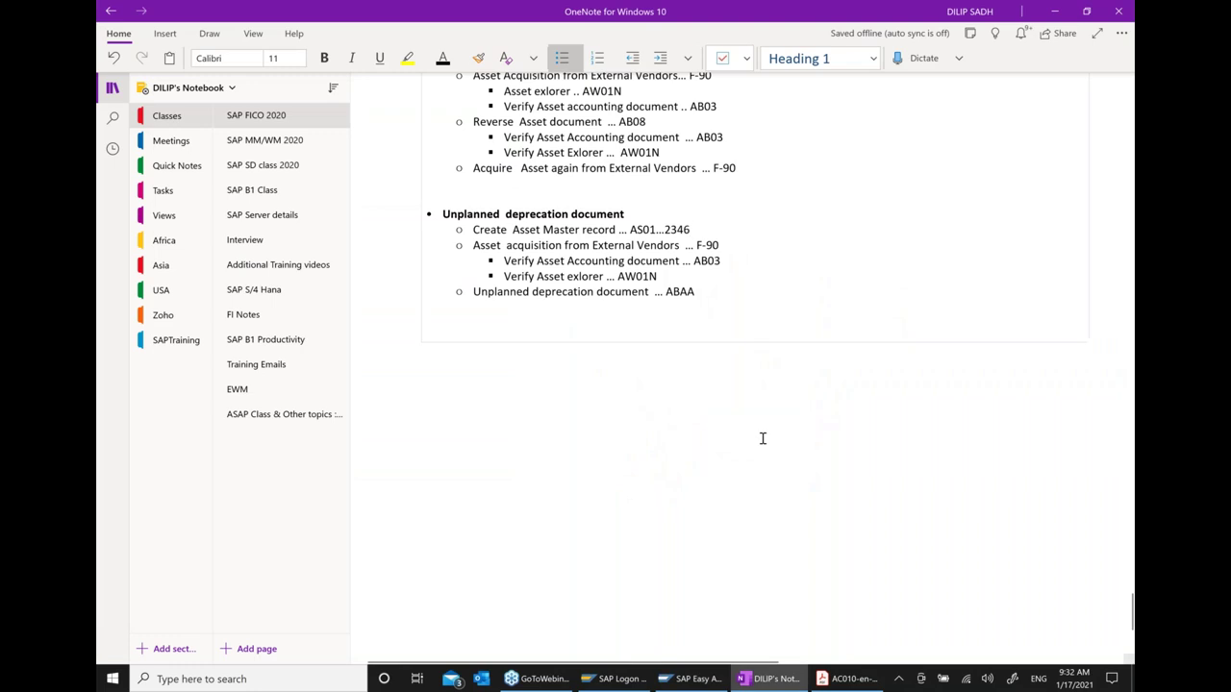
key("Return")
key("Tab")
type("Asset t")
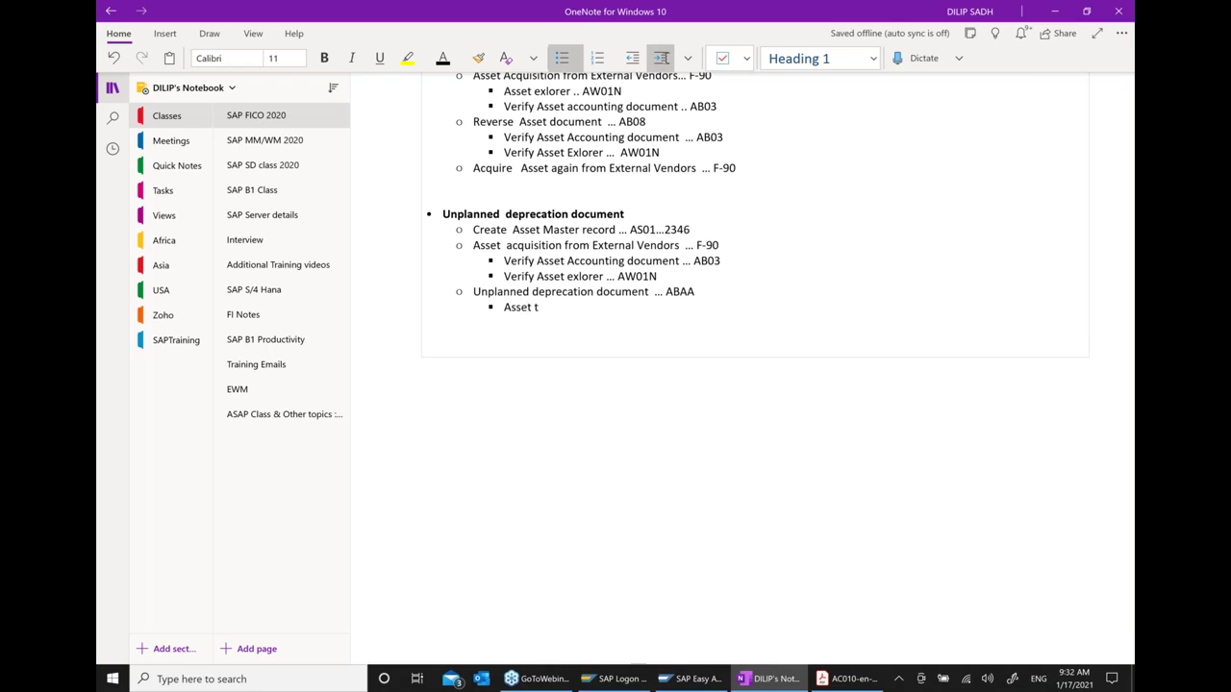
type("ransavti")
type("ion")
type("-")
type("=")
type(" 6")
type("50")
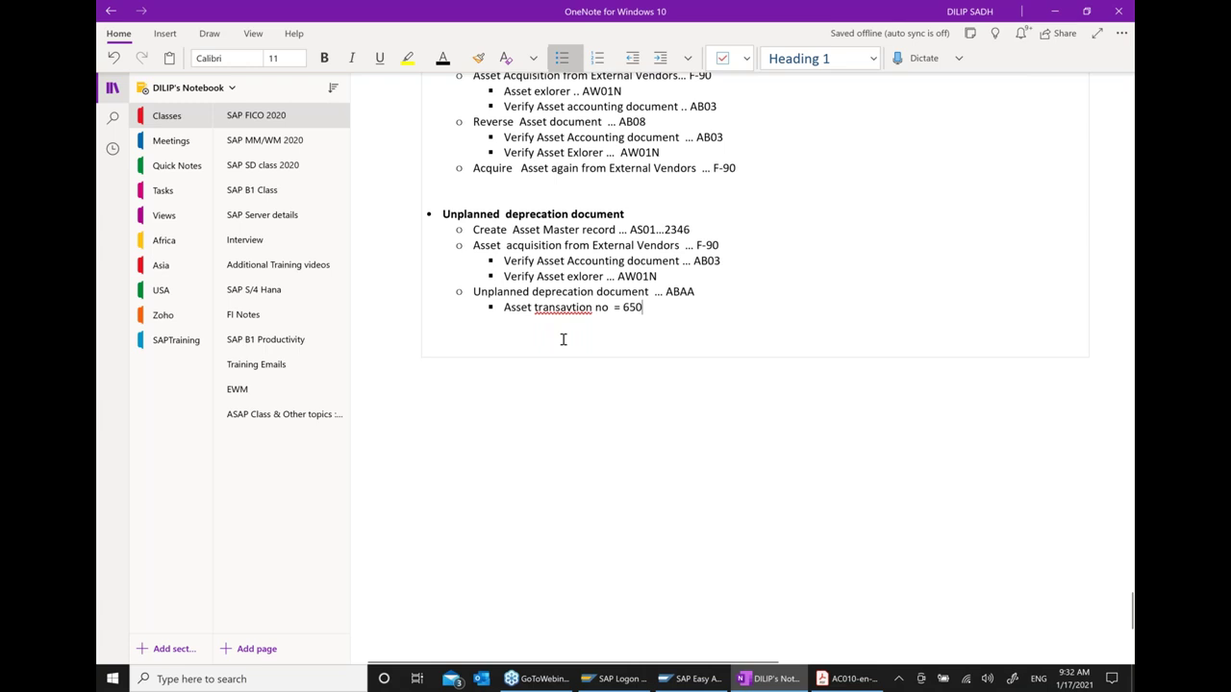
right_click(564, 307)
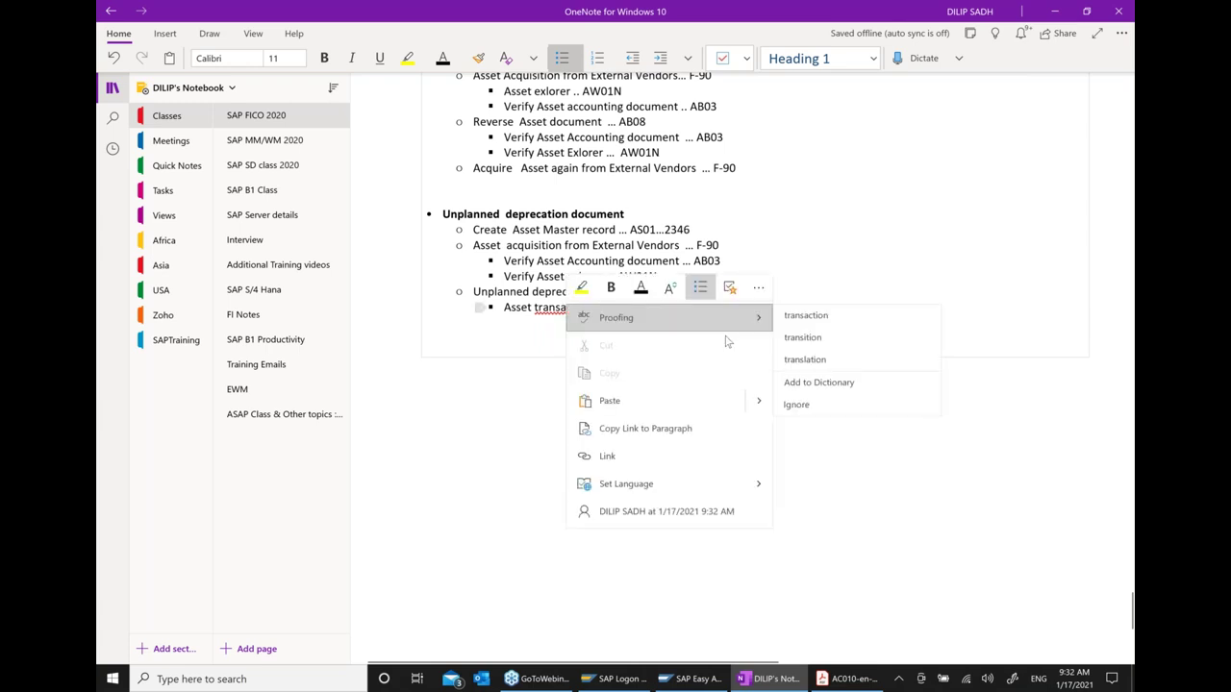
left_click(805, 315)
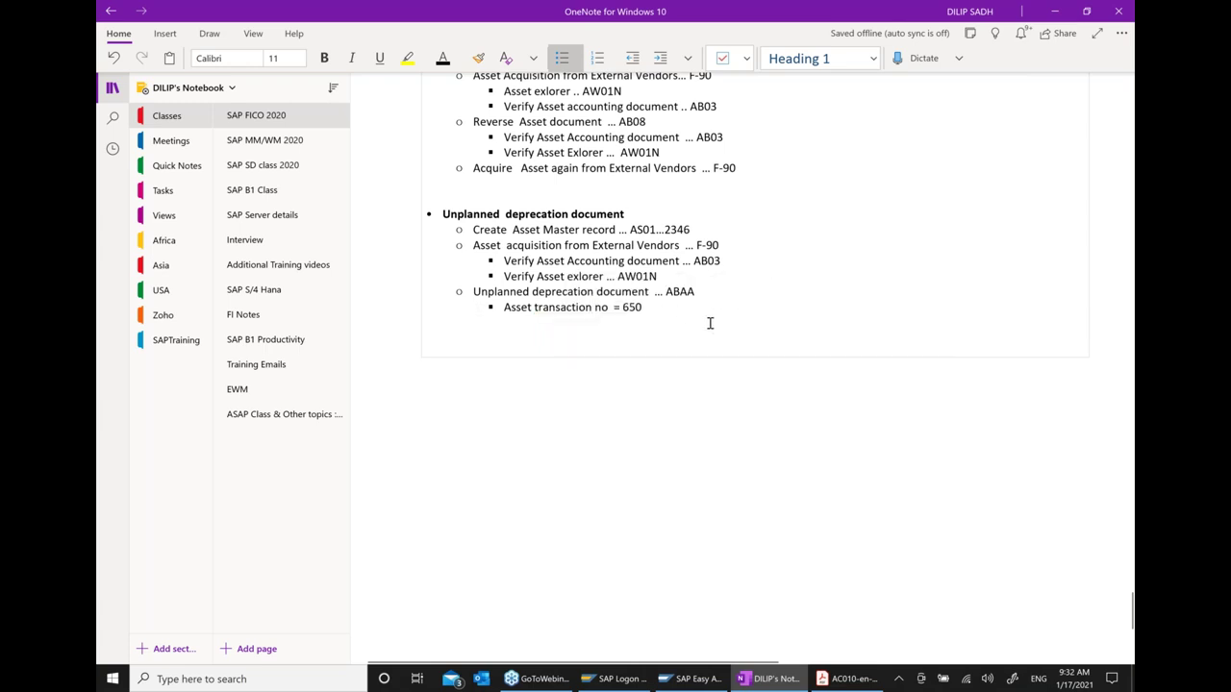
Add the sub-item "Verify Asset accounting document .. AB03" below the transaction number and correct the misspelled word
key("Return")
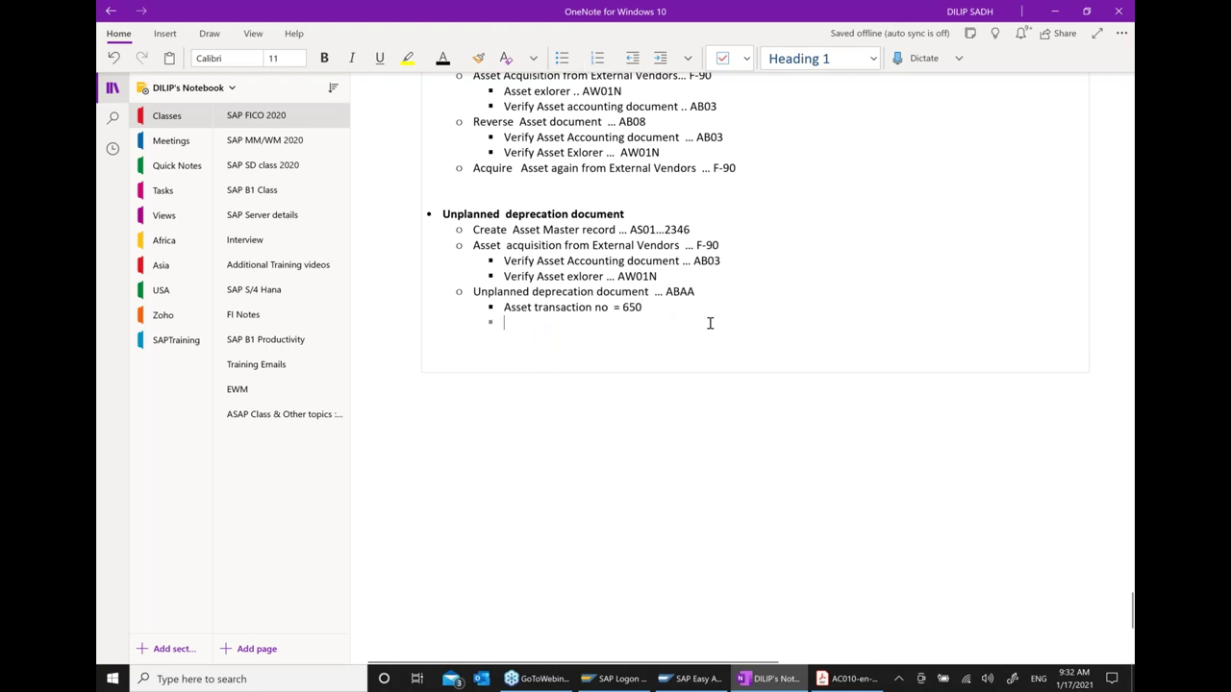
type("verify A")
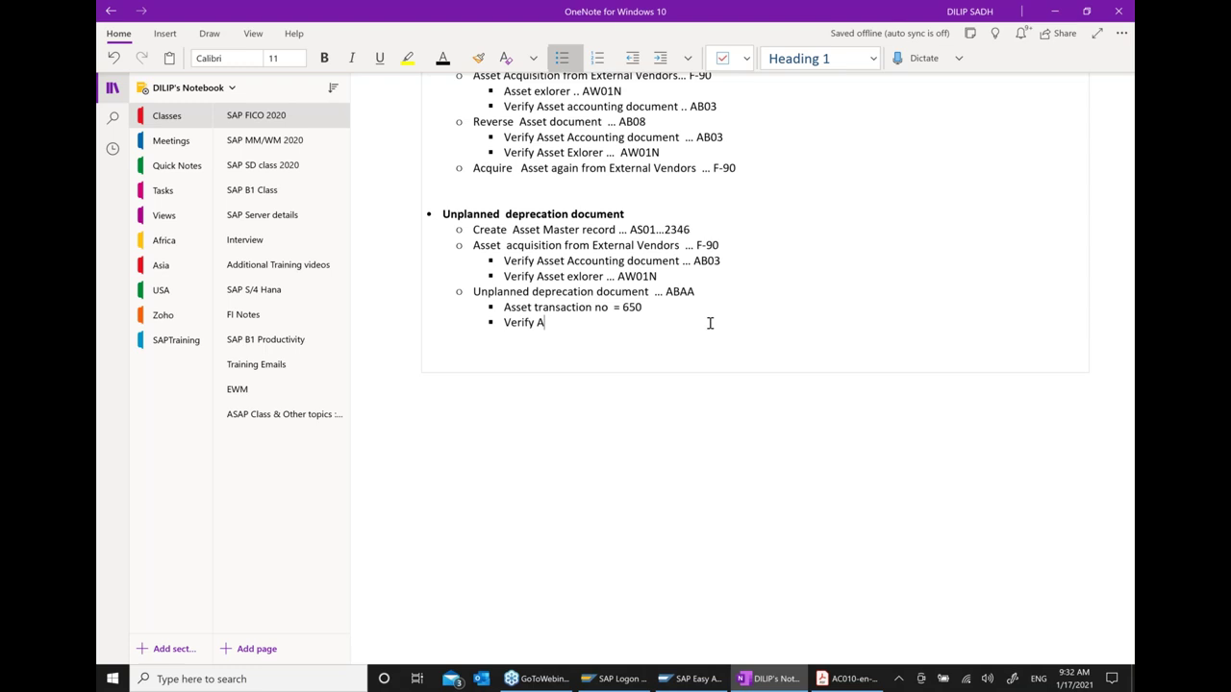
type("sset acccounting document .. AB0")
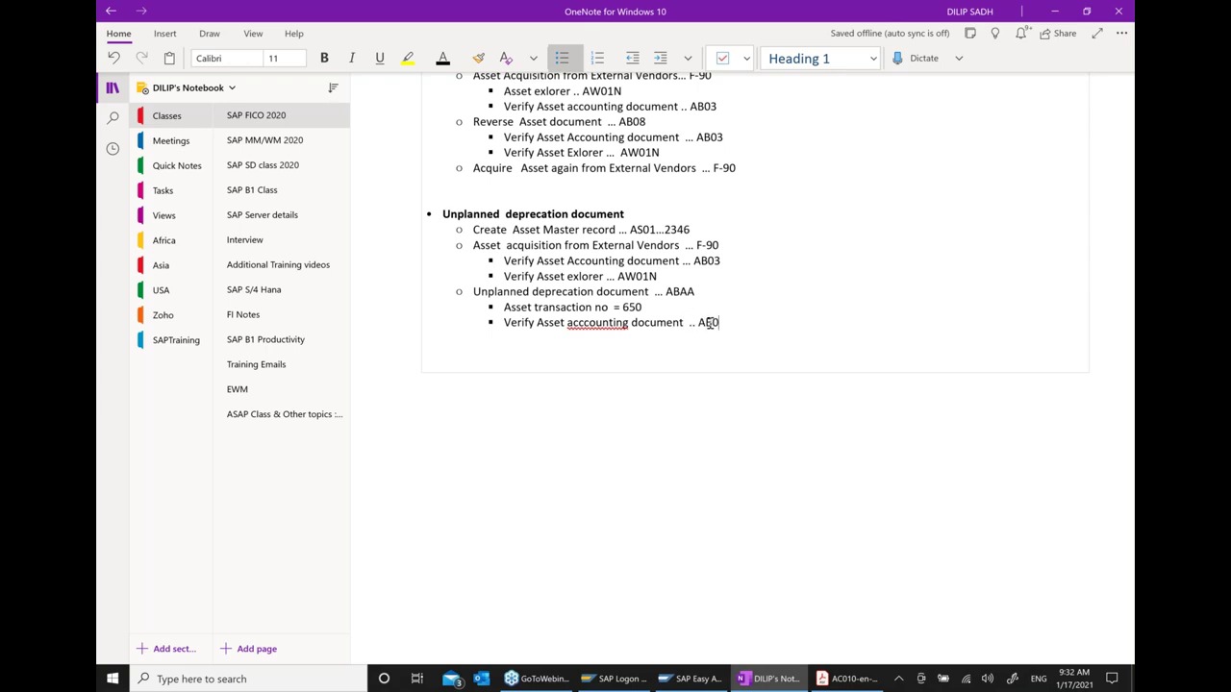
type("3")
key("Return")
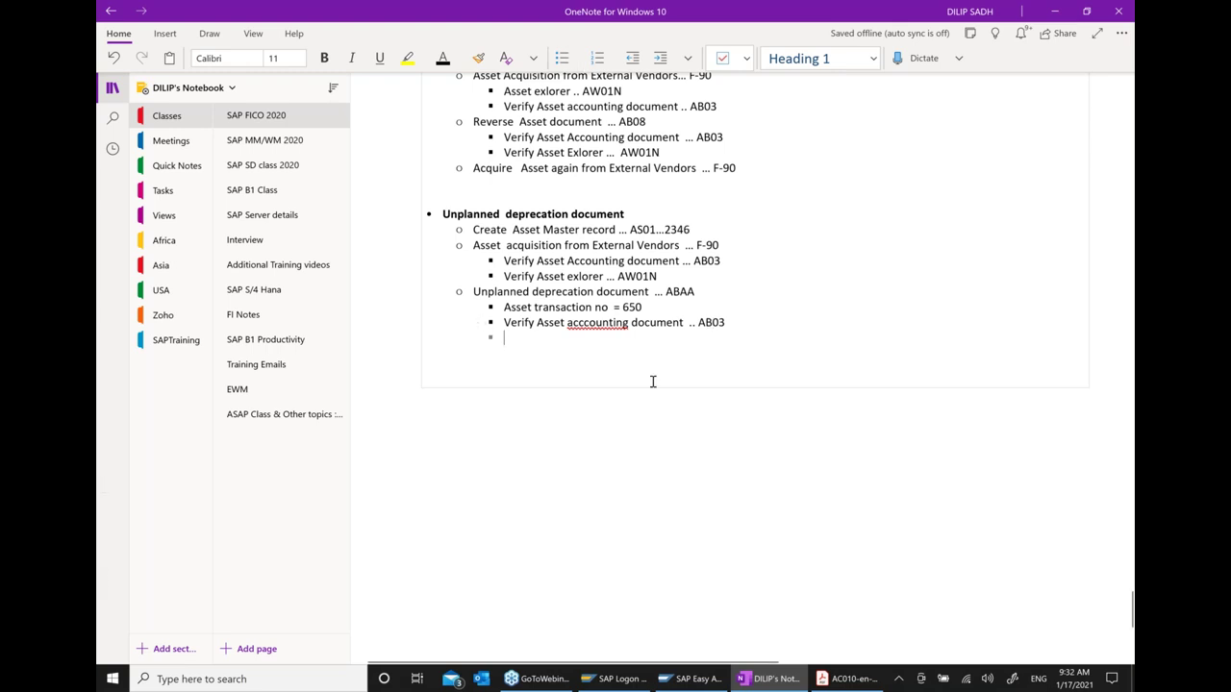
right_click(606, 323)
mouse_move(750, 335)
left_click(846, 335)
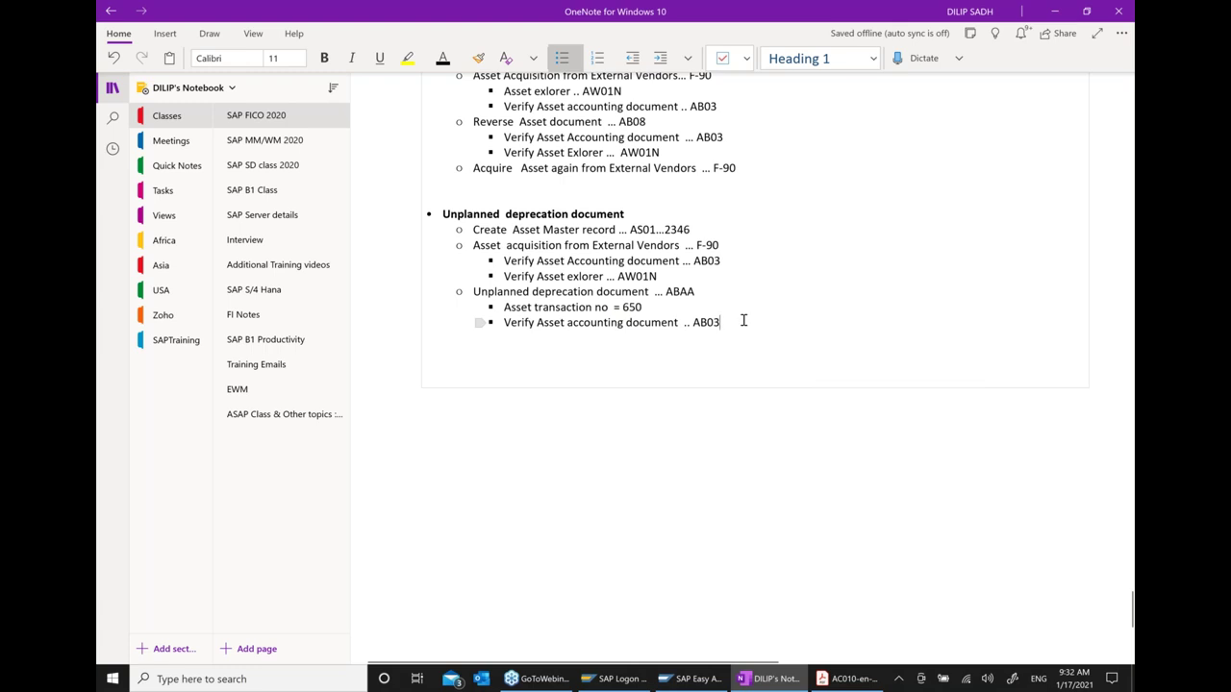
Add another sub-item reading "Verify Asset Exlorer" below the AB03 verification line
key("Return")
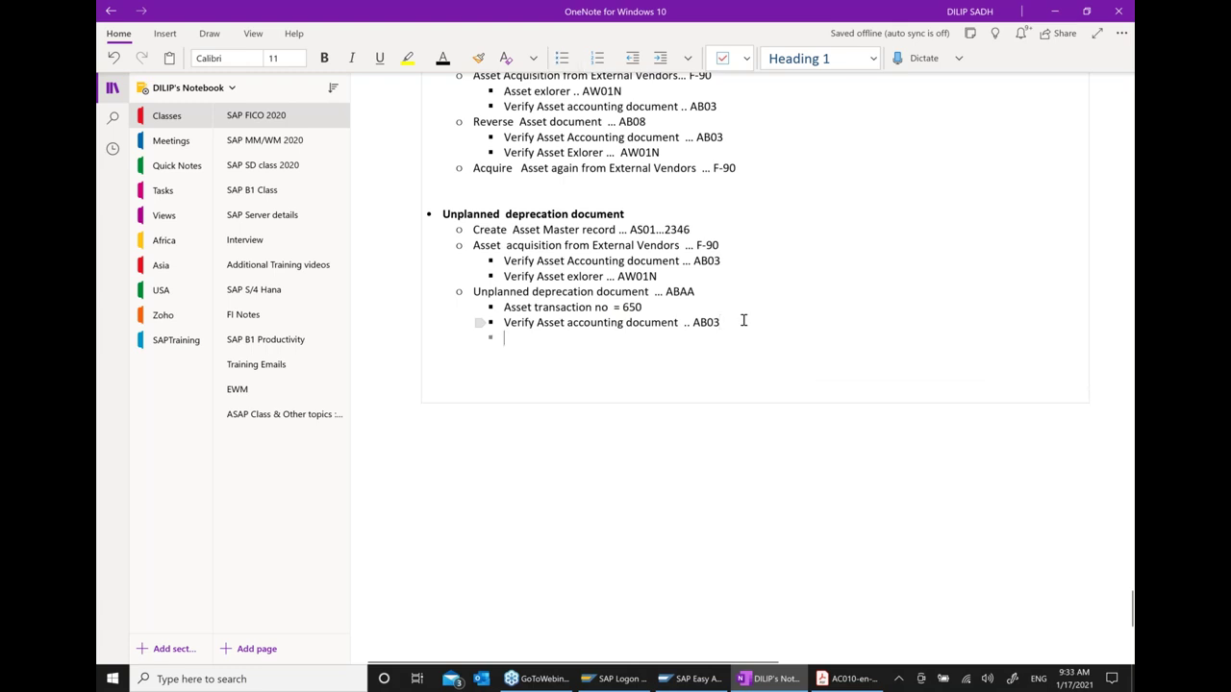
type("V")
type("erify Asset")
type(" Ex;p")
type("rer")
key("BackSpace")
key("BackSpace")
key("BackSpace")
key("BackSpace")
key("BackSpace")
type("lore")
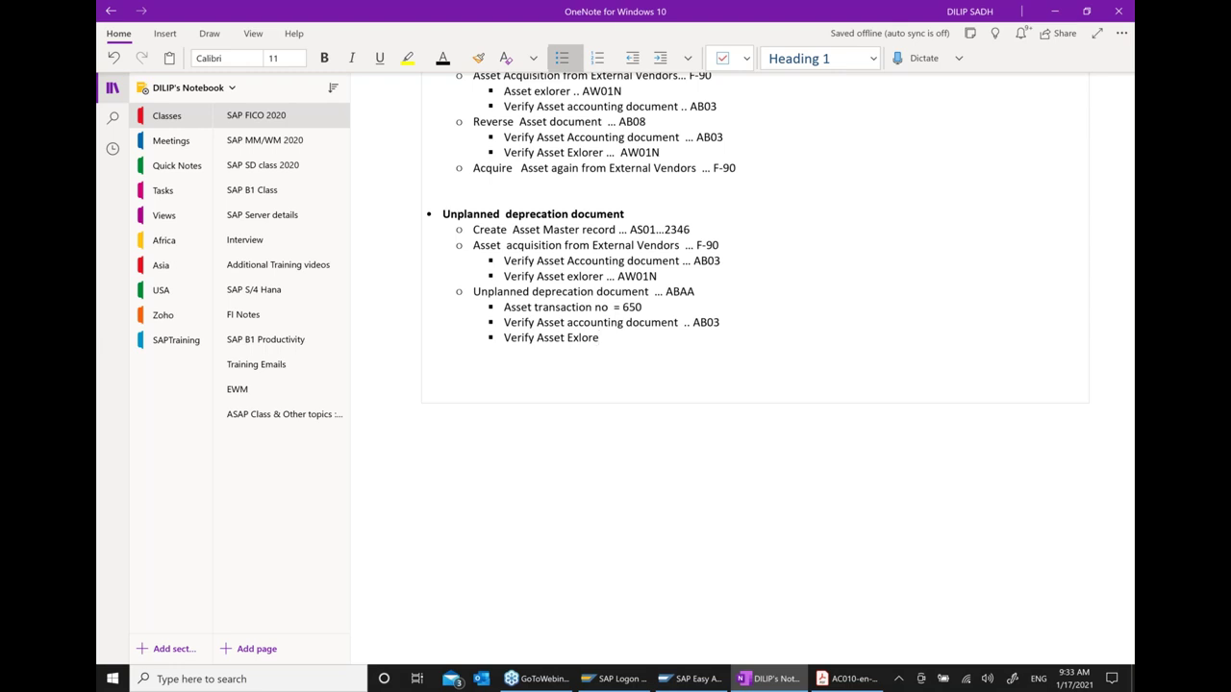
type("r")
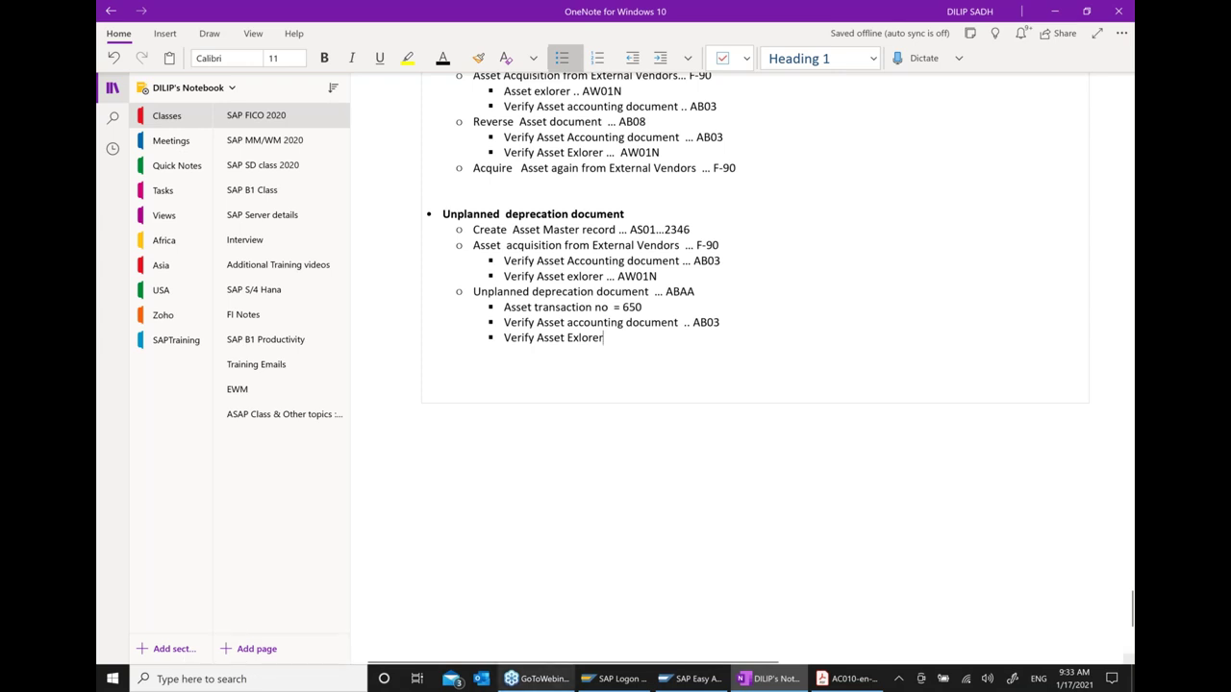
Switch to SAP and open asset 2346 in the Asset Explorer with transaction AW01N
left_click(699, 679)
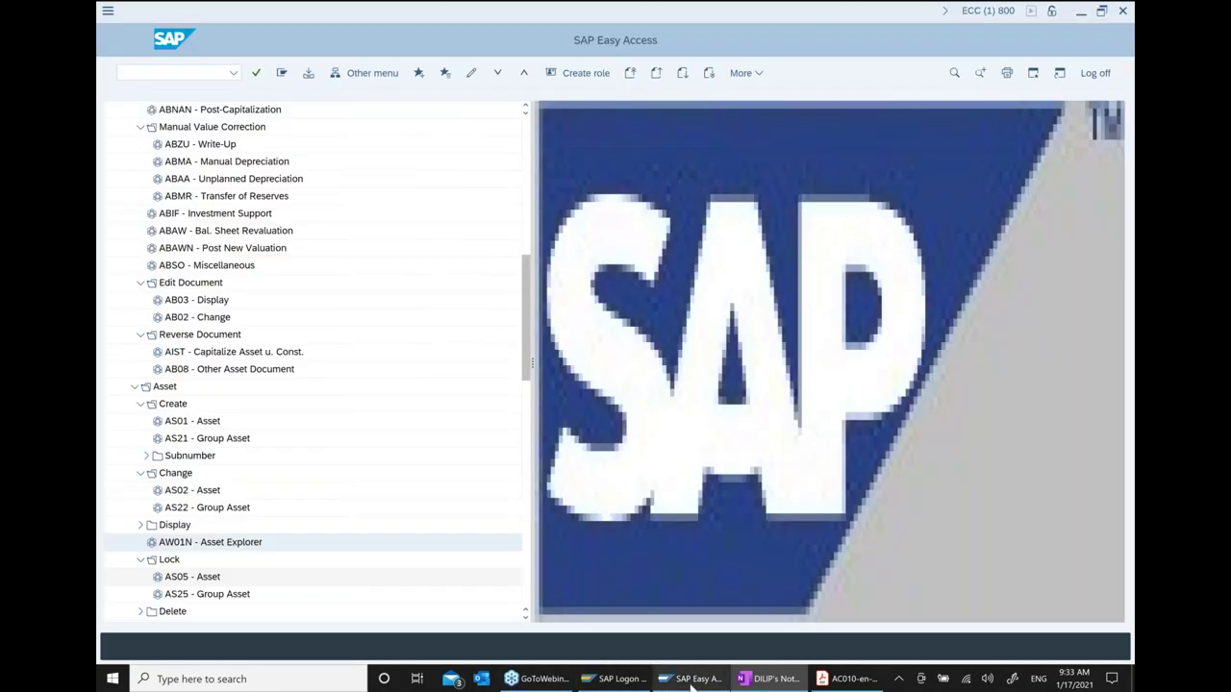
scroll(379, 306, "down", 2)
scroll(379, 308, "down", 1)
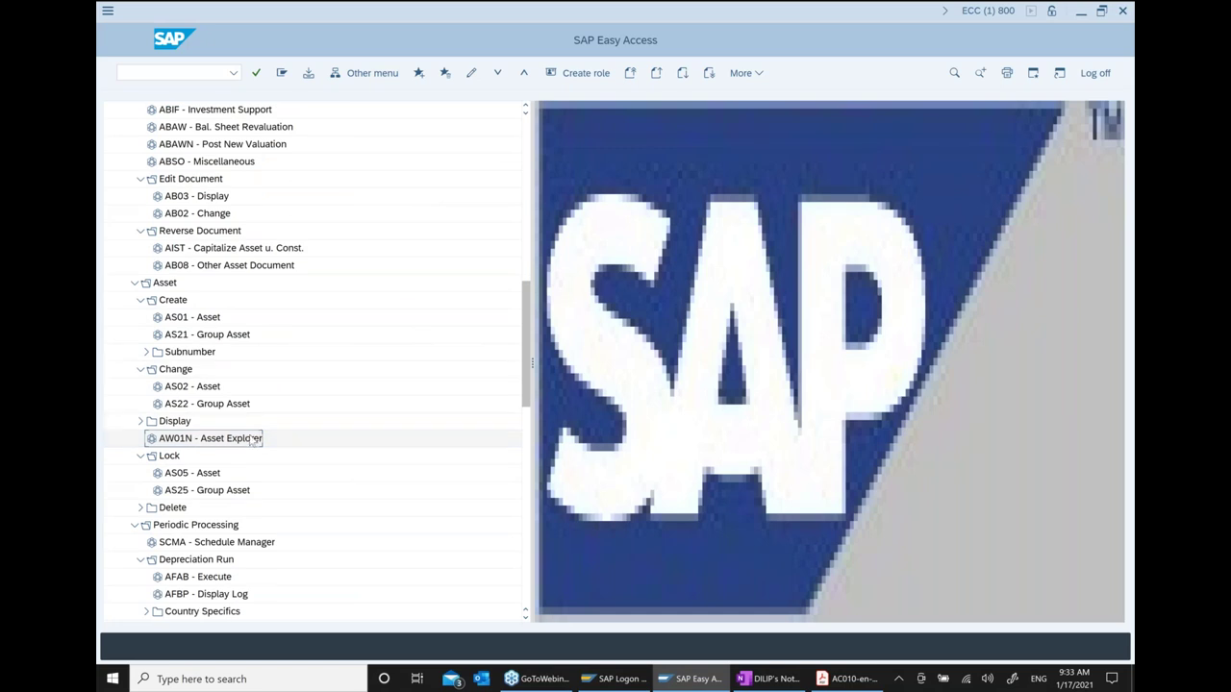
double_click(209, 438)
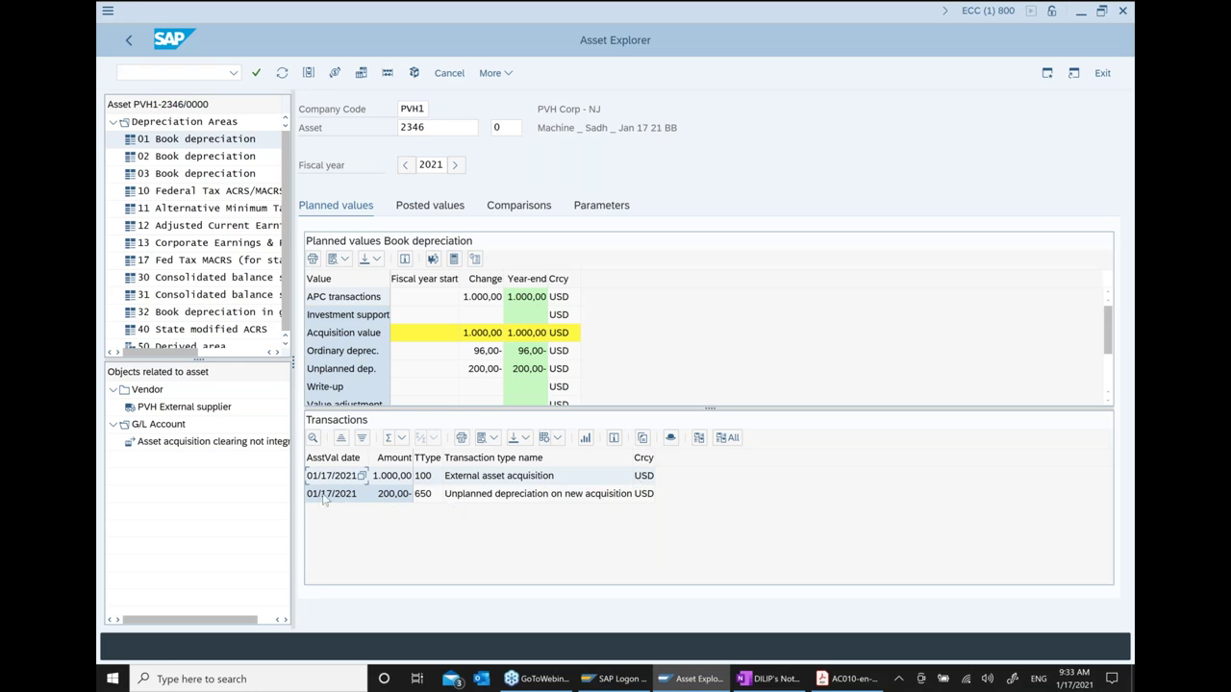
Examine the unplanned depreciation transaction and the acquisition value, unplanned depreciation and net book value under the planned book depreciation values
left_click(397, 497)
left_click(431, 500)
left_click(381, 340)
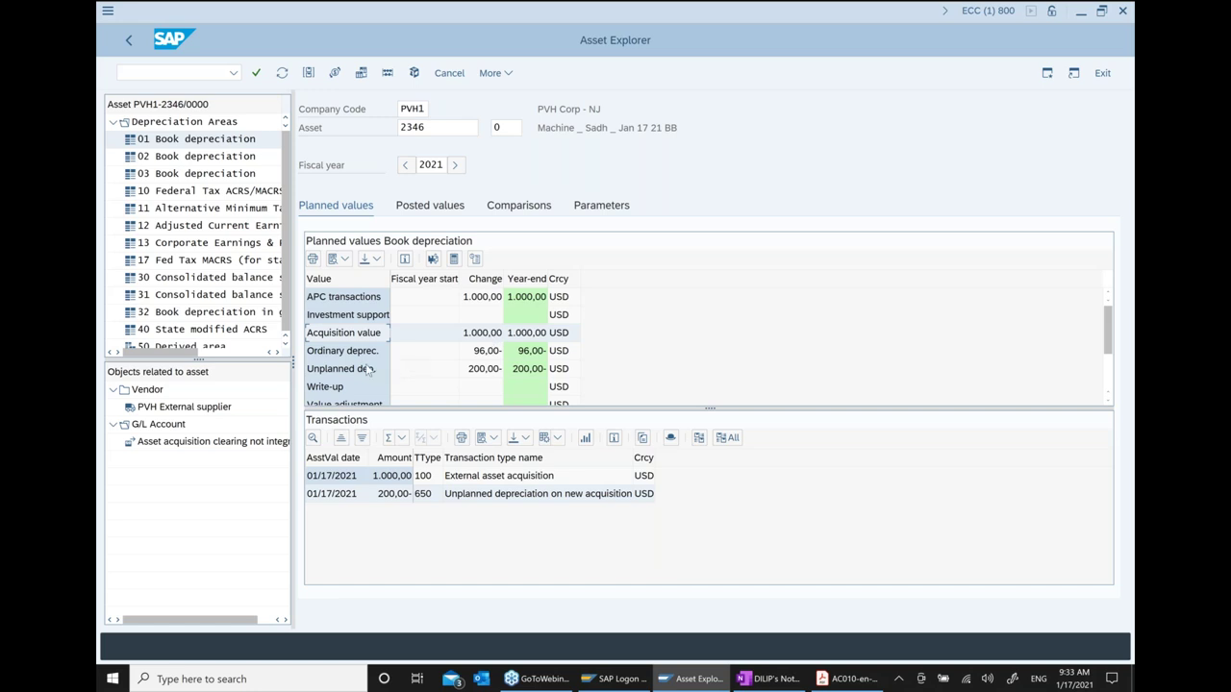
left_click(337, 375)
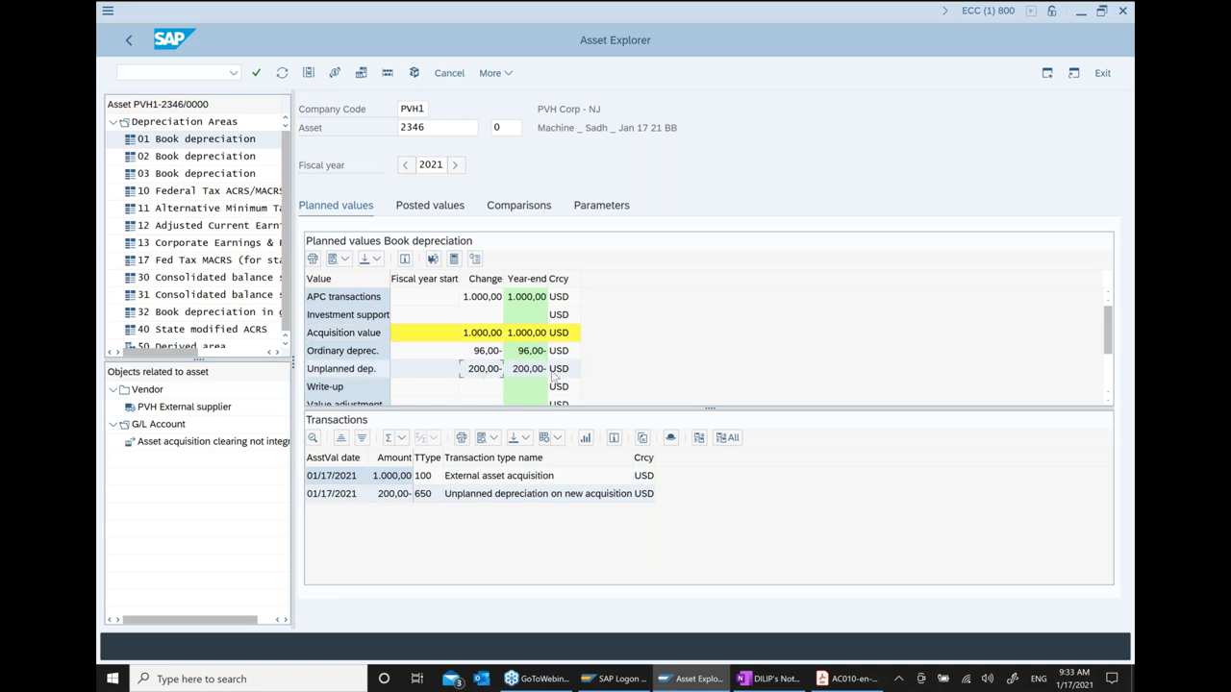
scroll(554, 378, "down", 2)
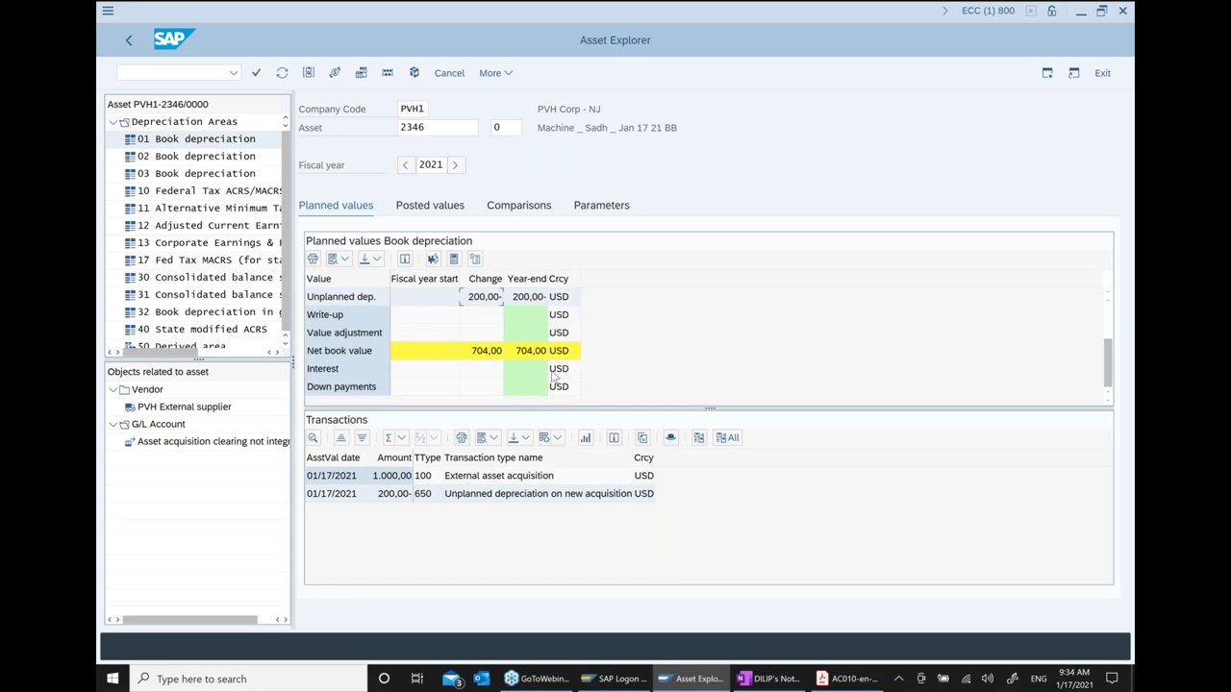
scroll(554, 378, "up", 2)
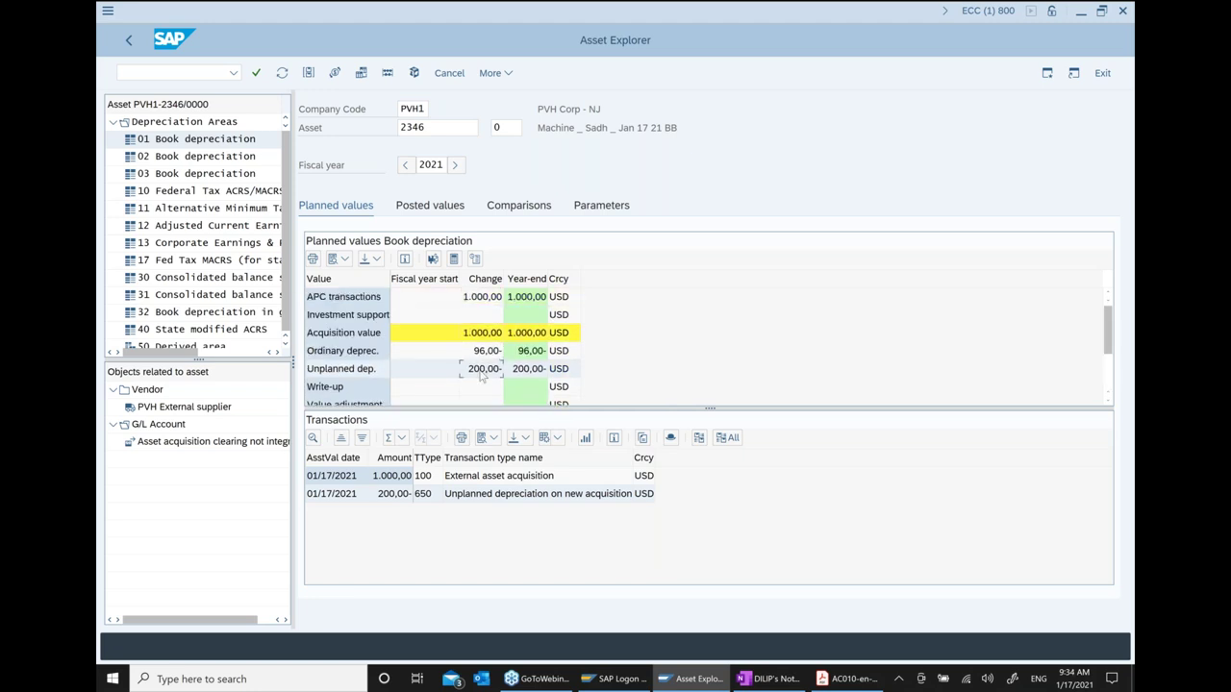
scroll(518, 371, "down", 2)
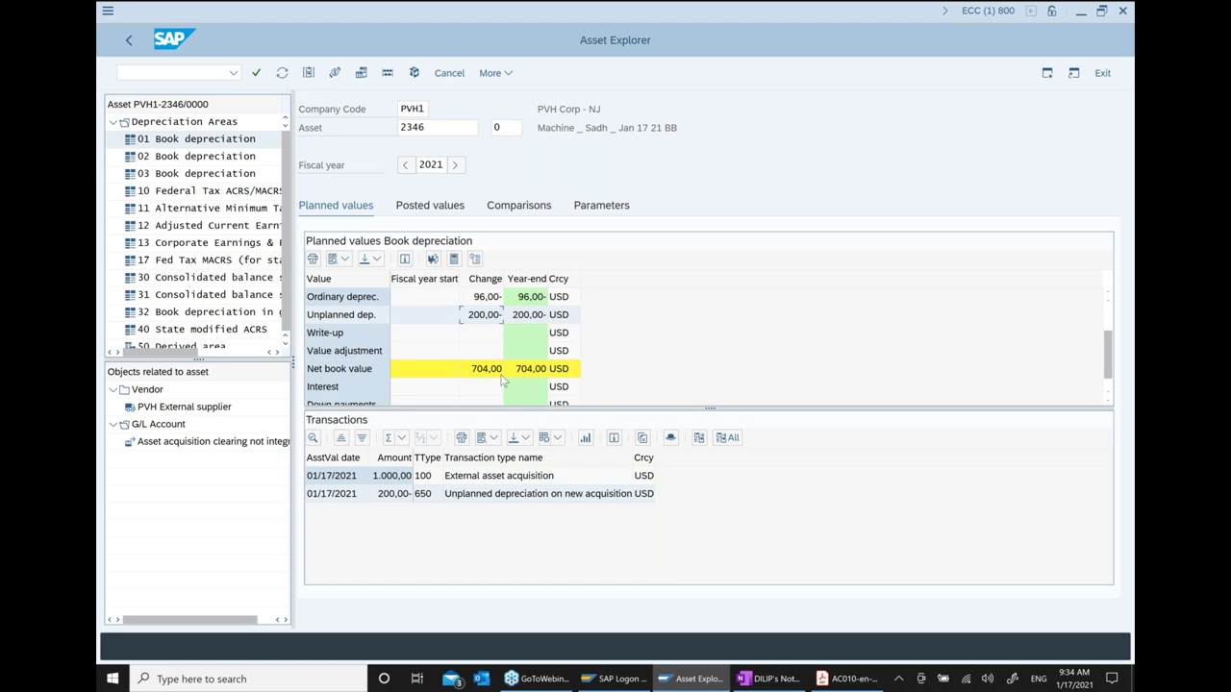
left_click(349, 380)
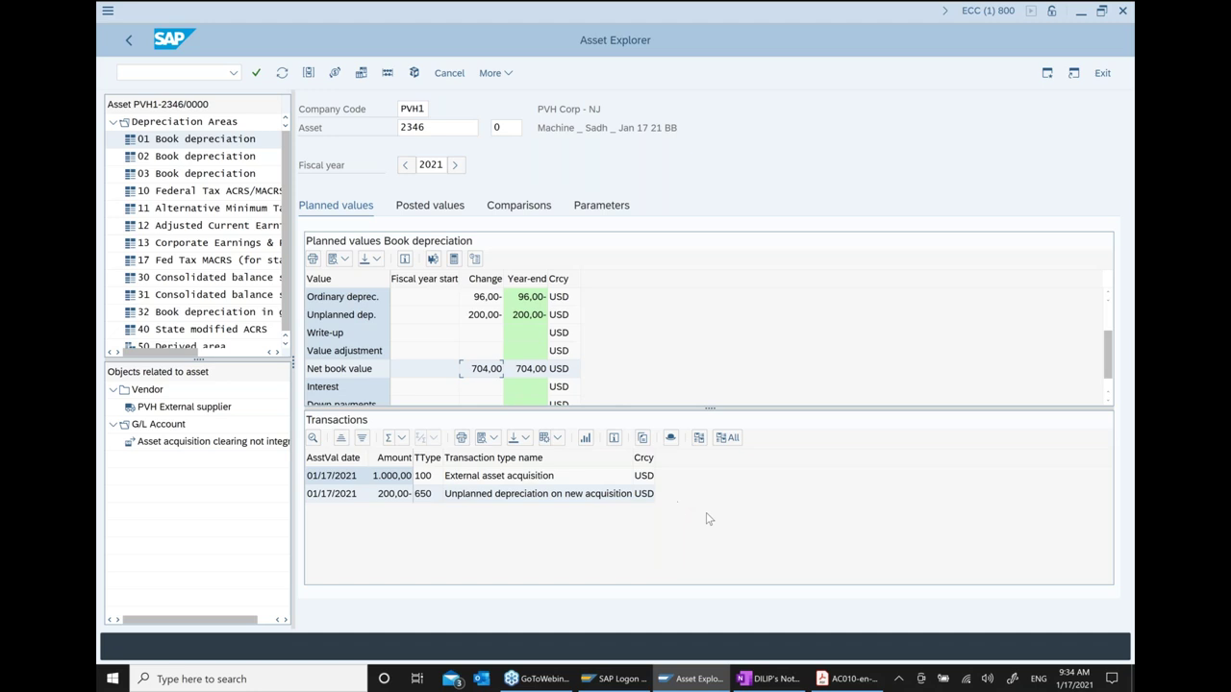
Switch to OneNote and add the nested item "Net Book Value got reduced" under the Asset Explorer verification line
left_click(769, 679)
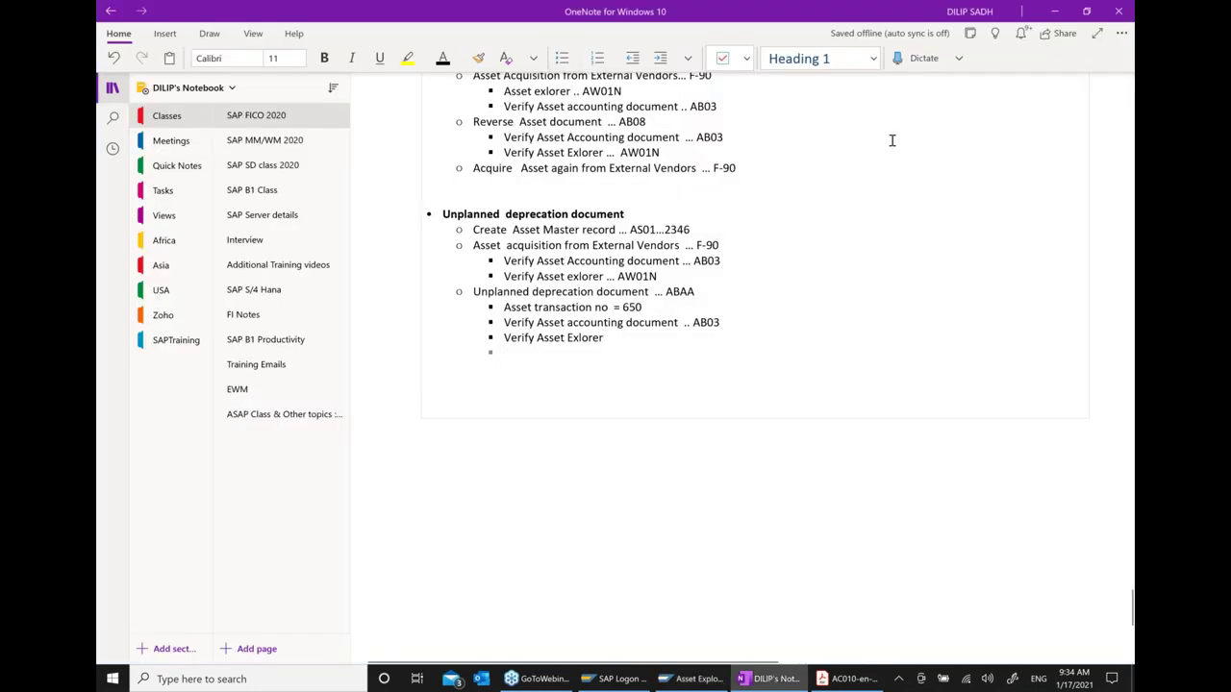
left_click(667, 68)
type("Be")
key("BackSpace")
key("BackSpace")
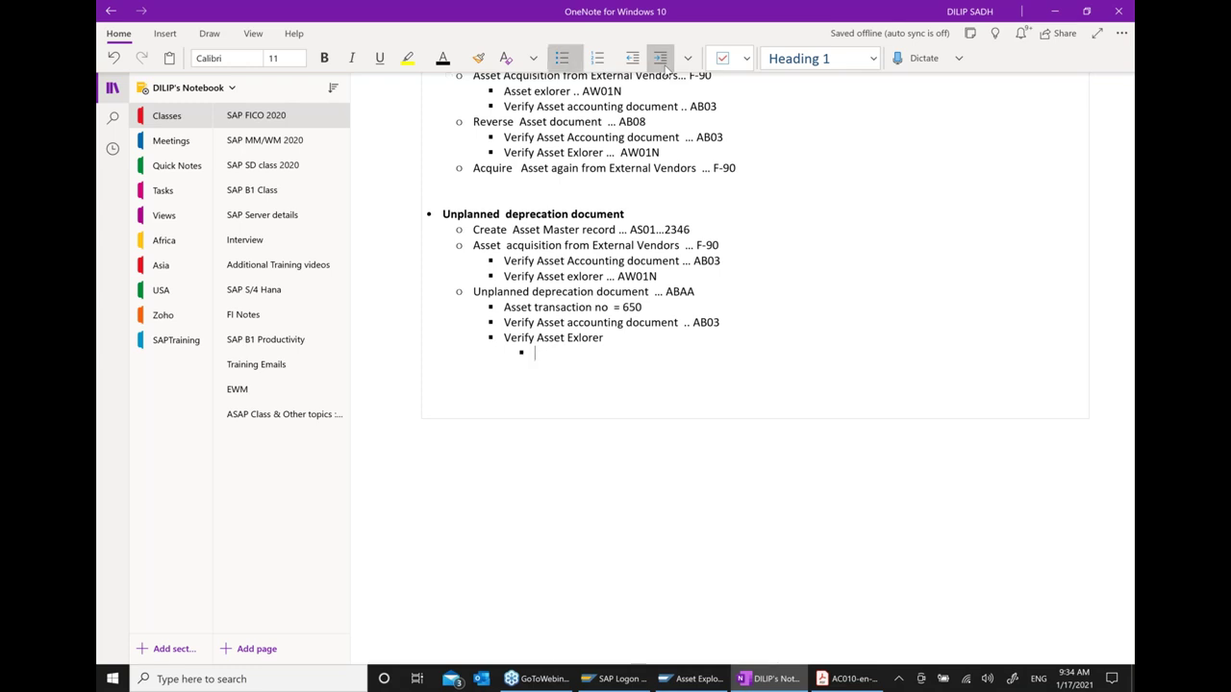
type("Net")
type(" B")
type("ook Valu")
type("e?")
key("BackSpace")
type("got reduced")
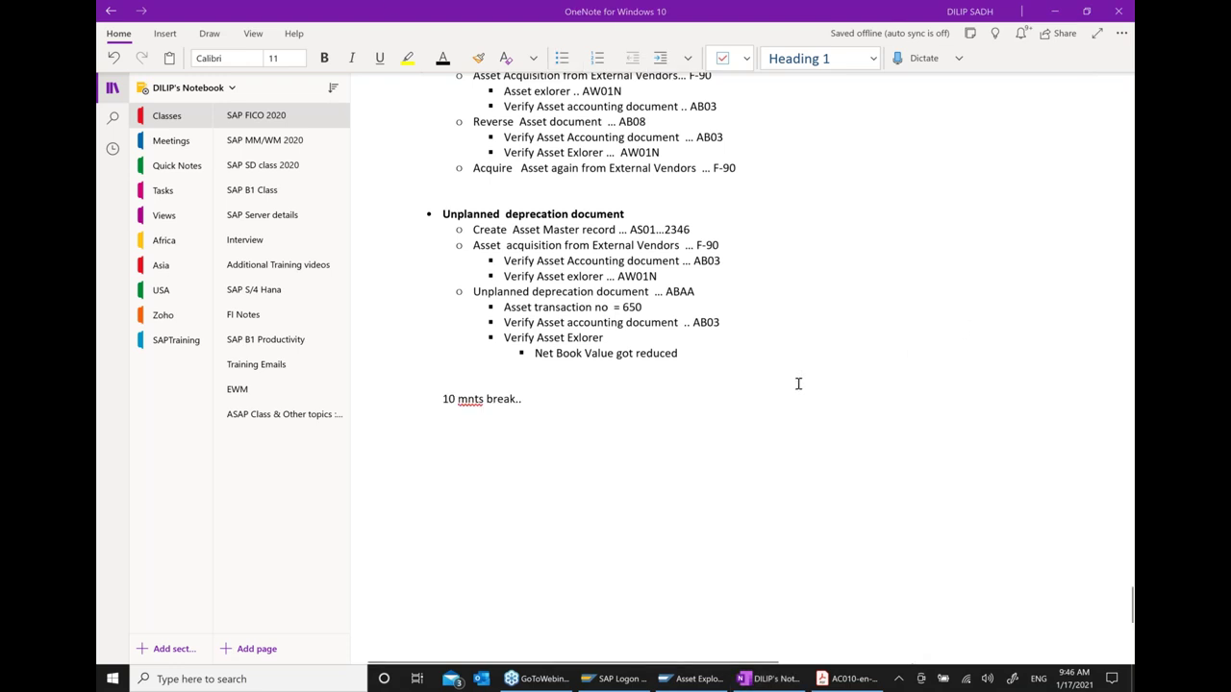
Review the class notes and capitalize the first letter of the heading, making it "Reversing Asset document"
left_click(799, 383)
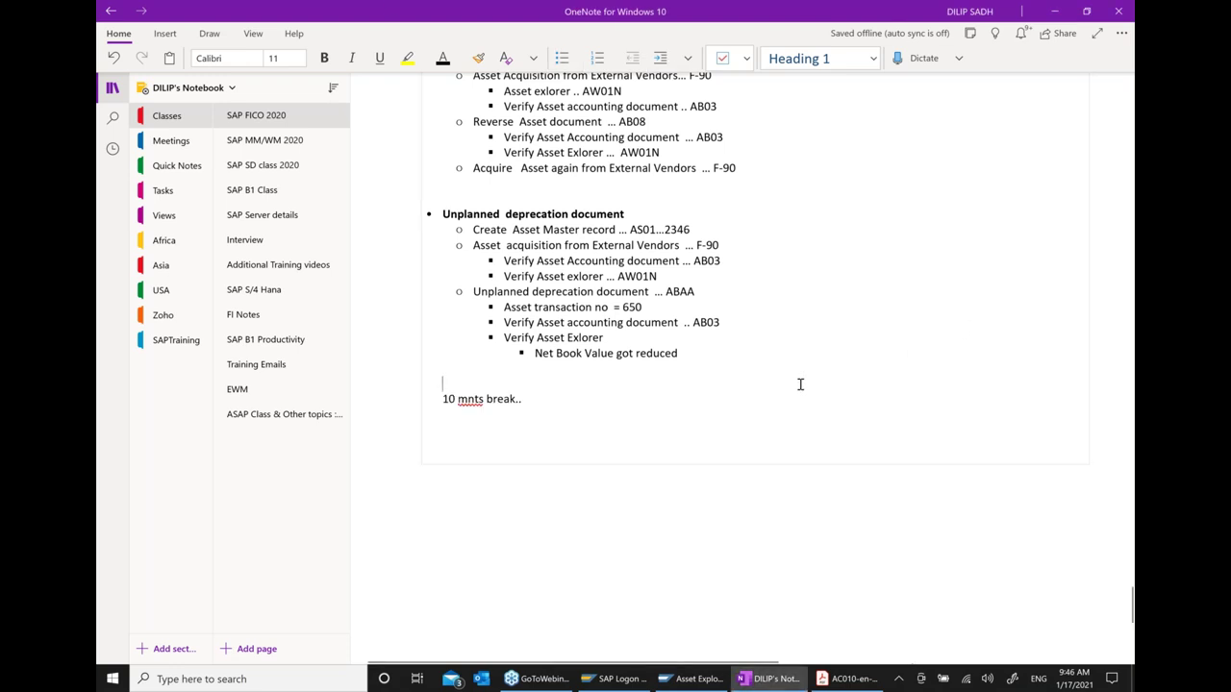
scroll(802, 381, "up", 2)
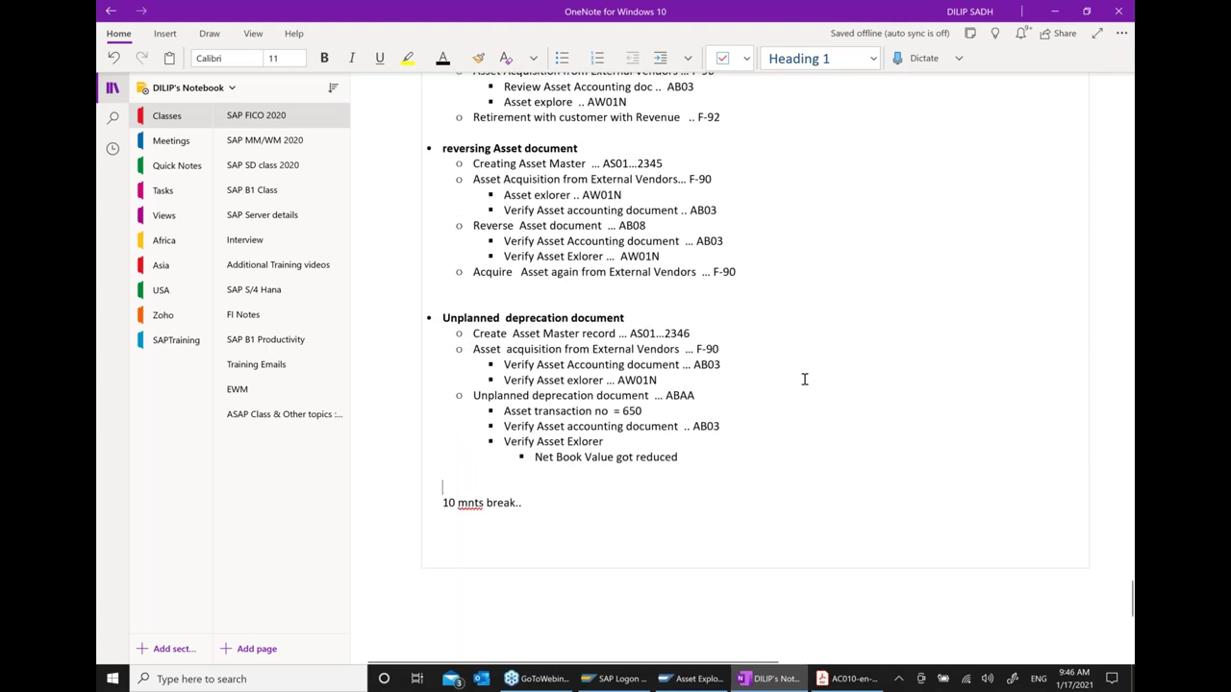
scroll(805, 380, "up", 3)
scroll(805, 380, "down", 1)
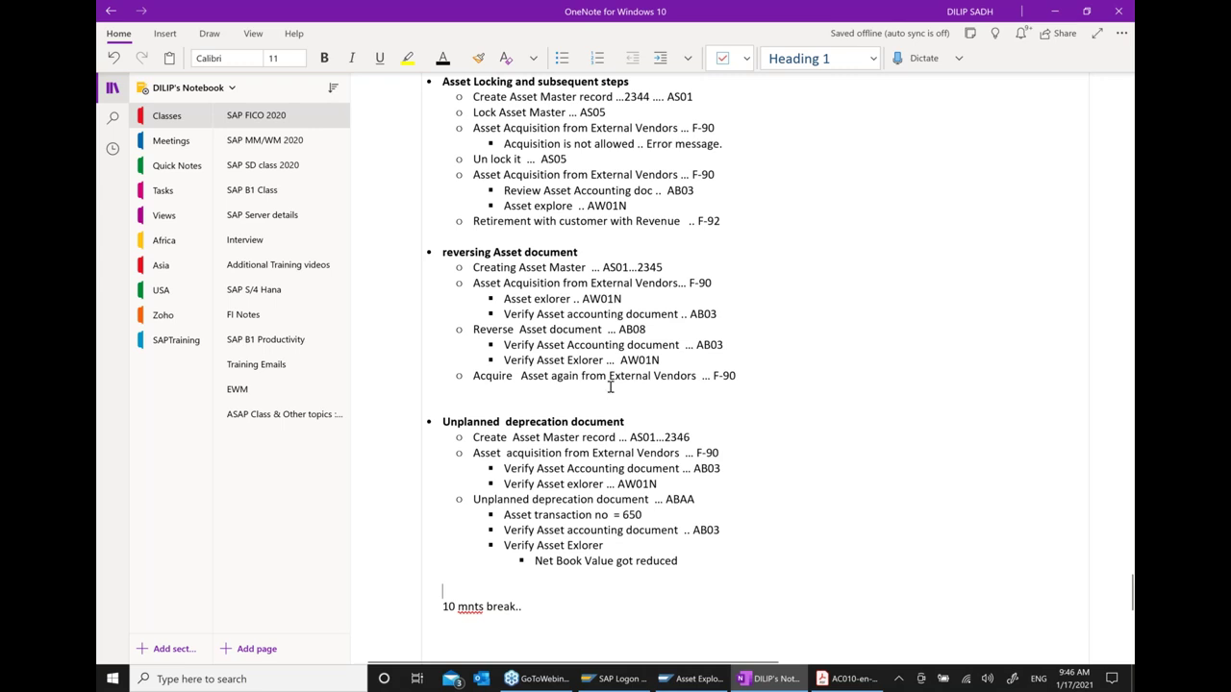
scroll(564, 360, "up", 2)
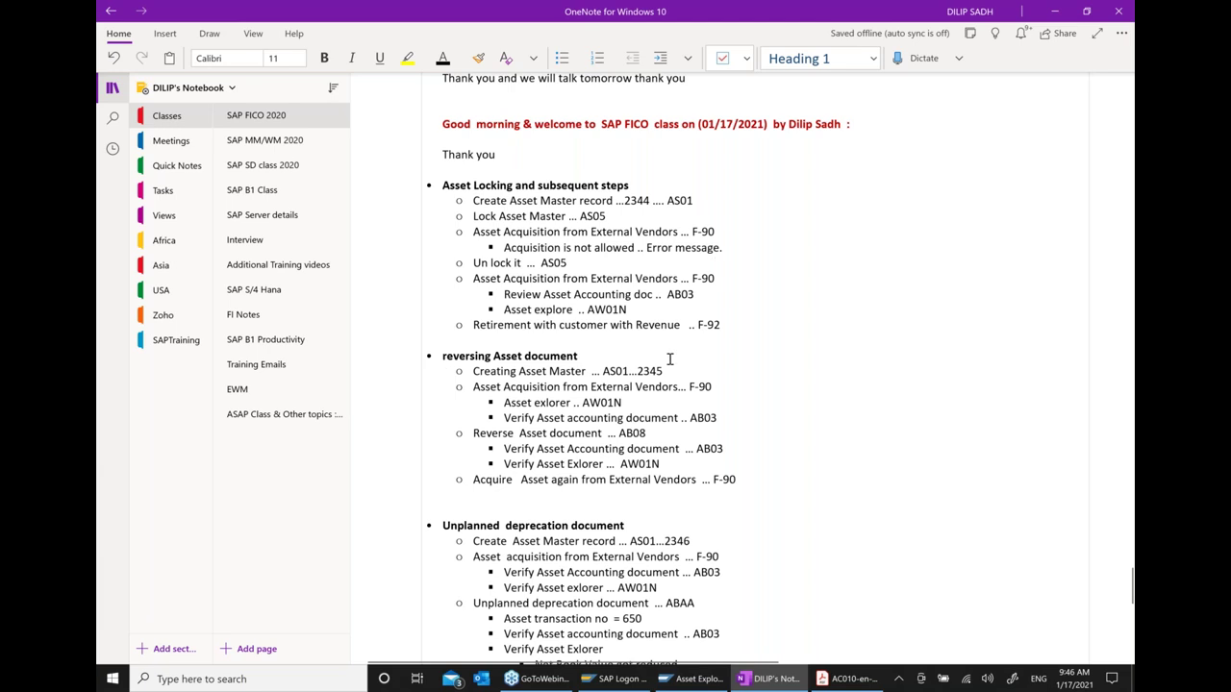
scroll(670, 359, "down", 1)
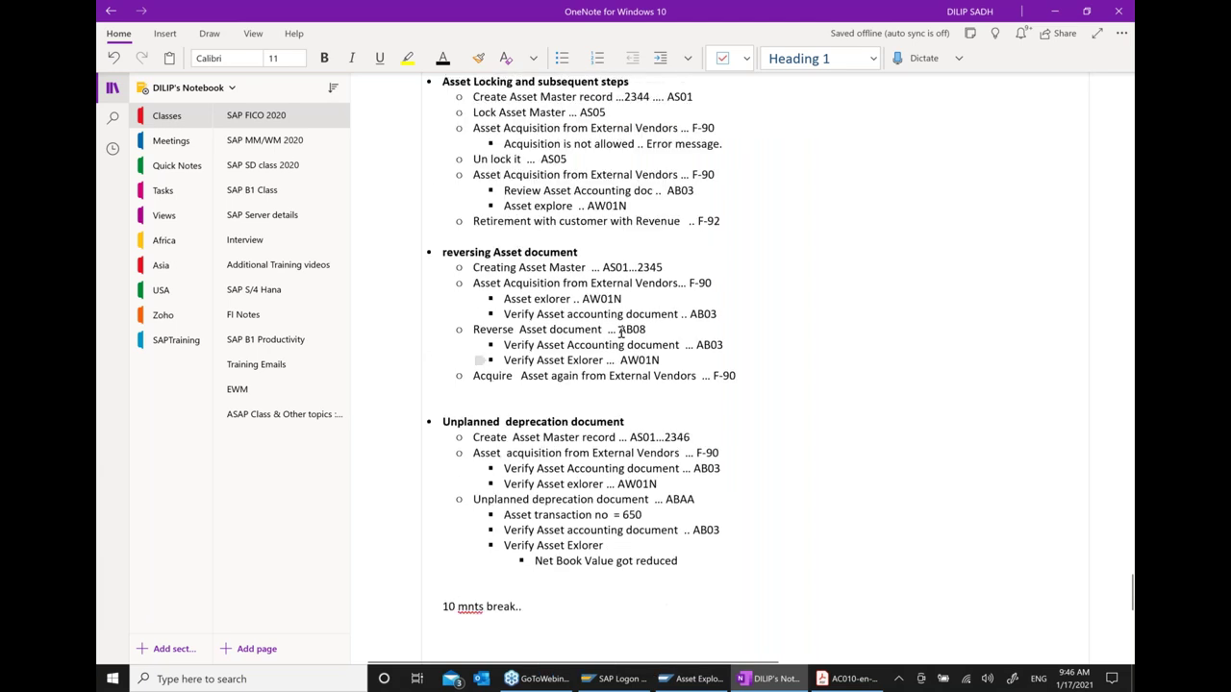
left_click(442, 252)
key("Delete")
type("R")
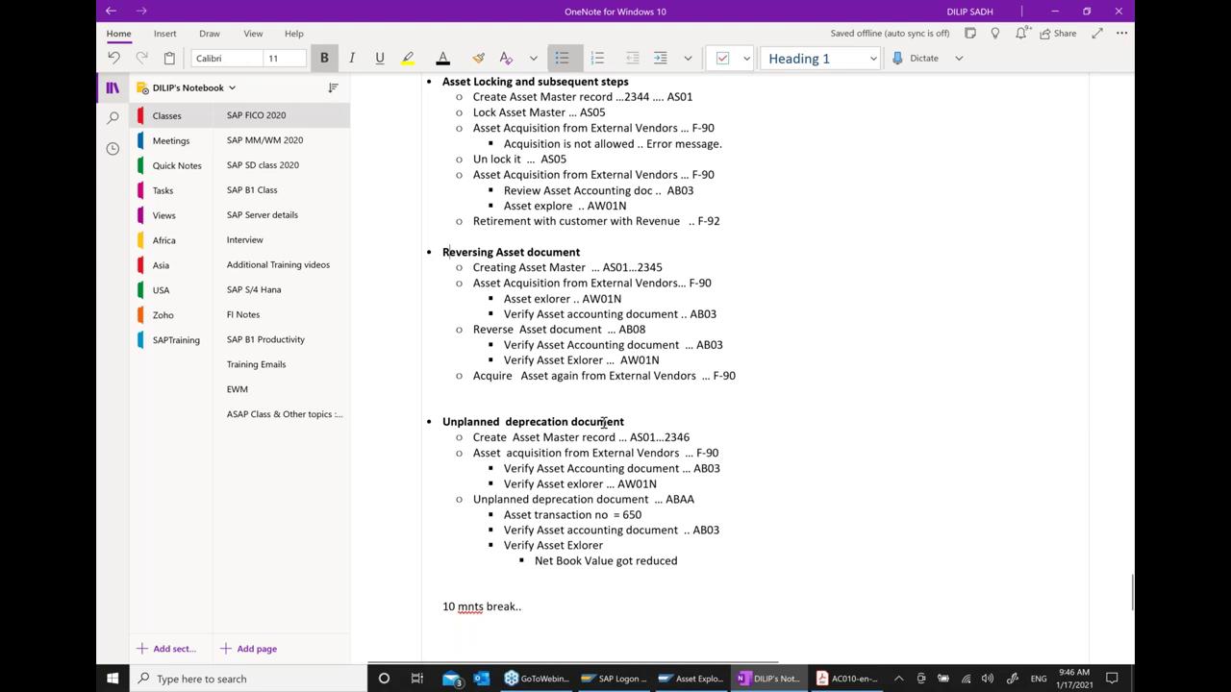
Return from the notes to the SAP Asset Explorer for asset 2346
scroll(650, 427, "down", 3)
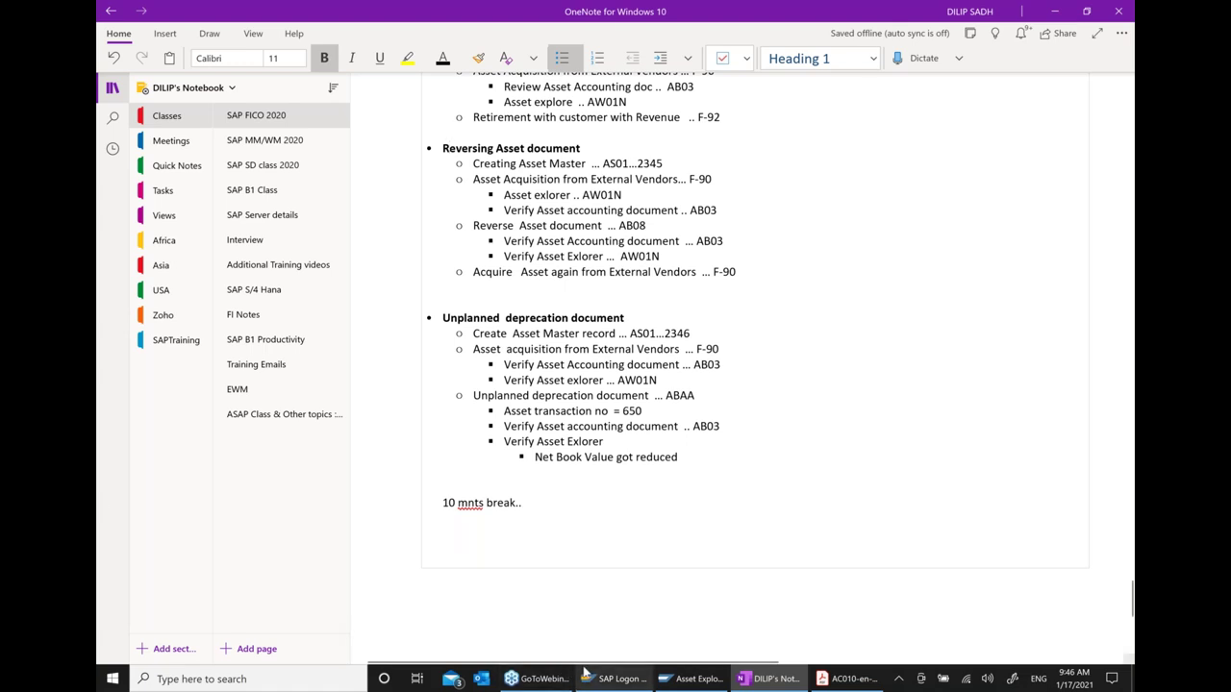
left_click(711, 678)
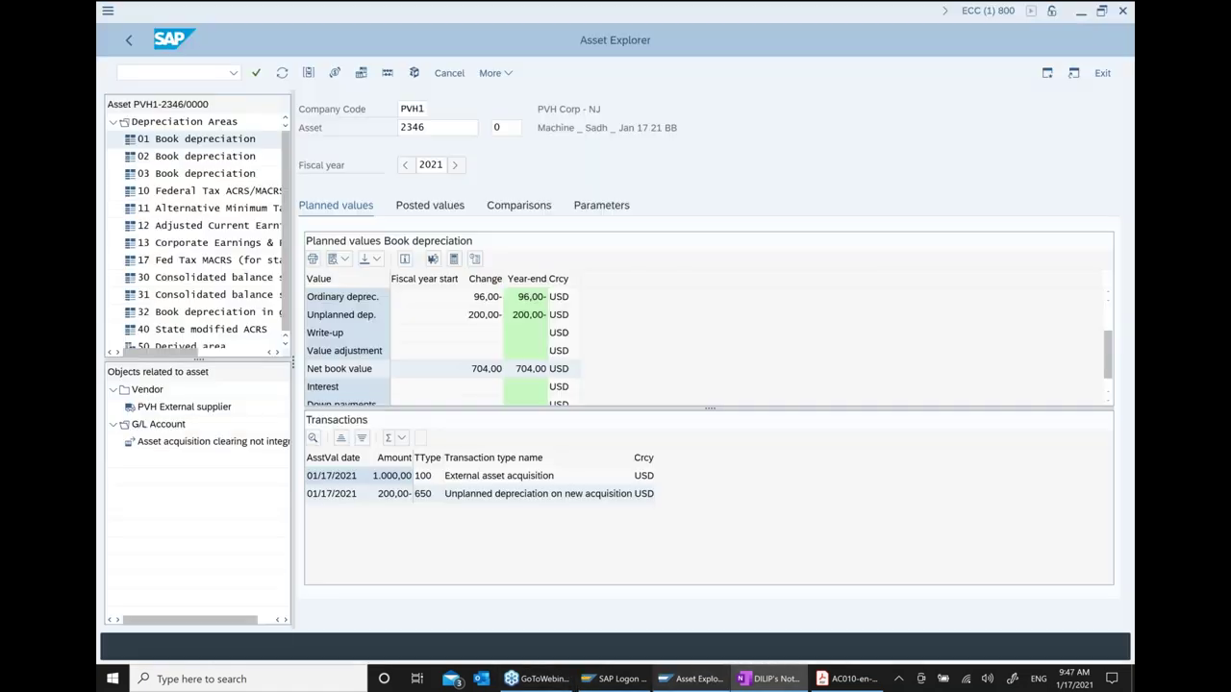
Leave the Asset Explorer and return to the beginning of the SAP Easy Access menu tree
left_click(131, 43)
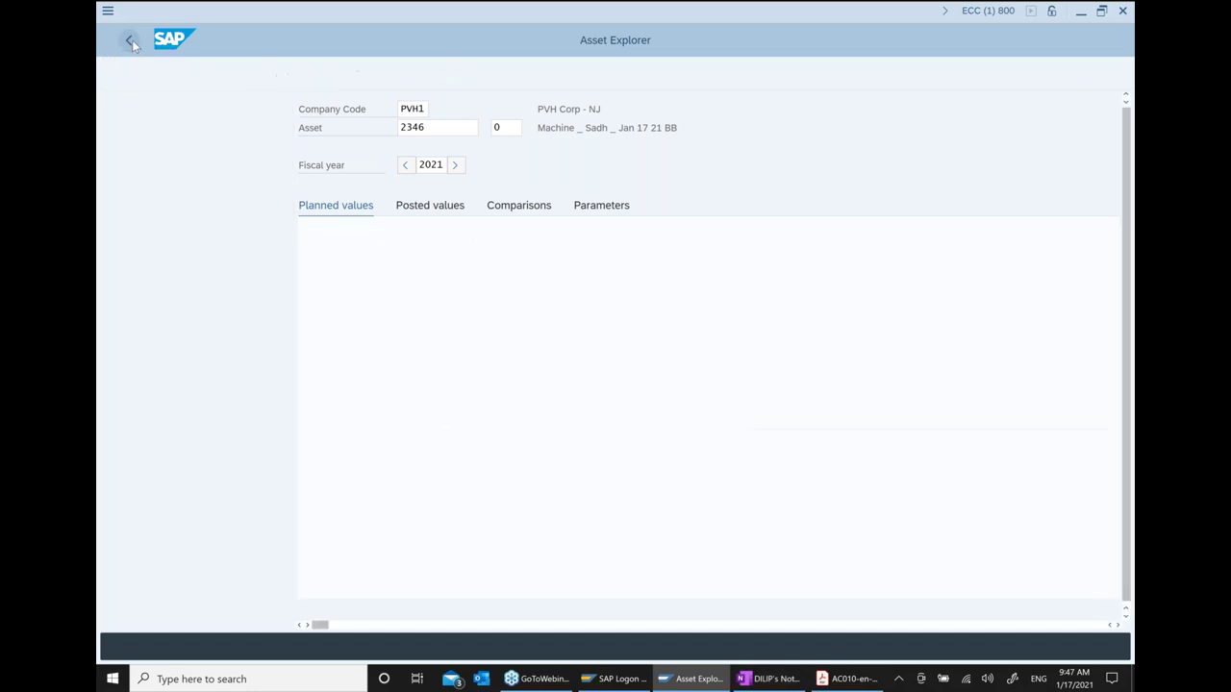
scroll(527, 334, "up", 6)
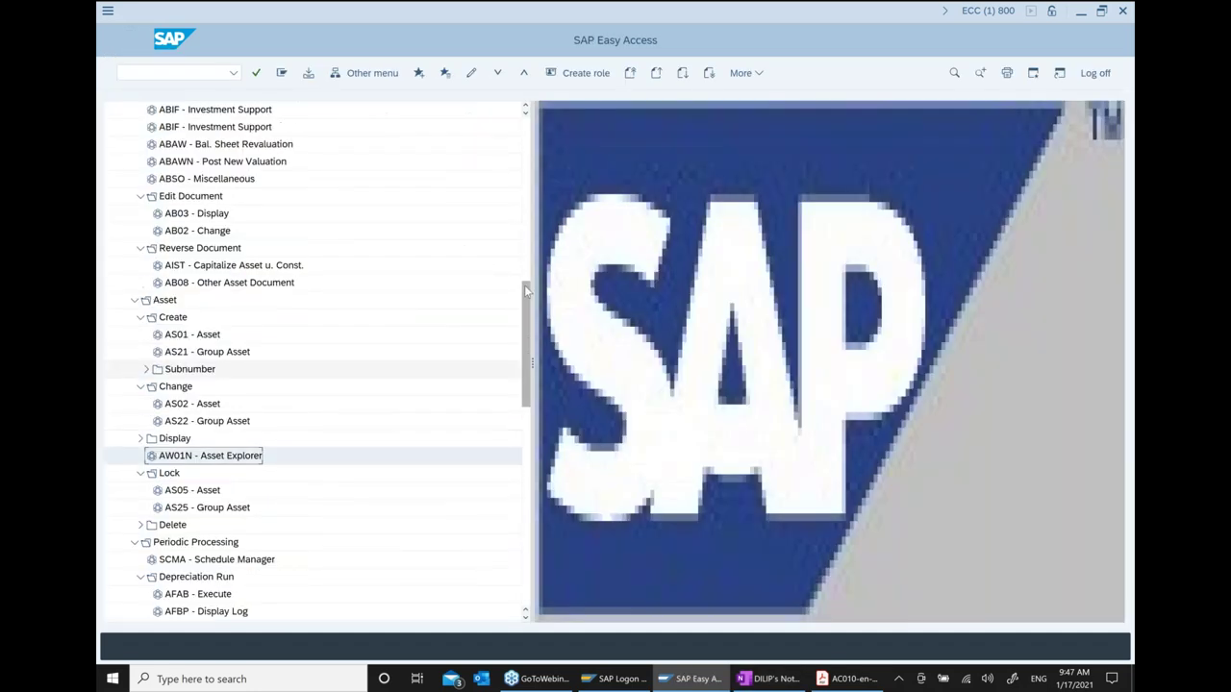
left_click(435, 247)
scroll(434, 244, "up", 4)
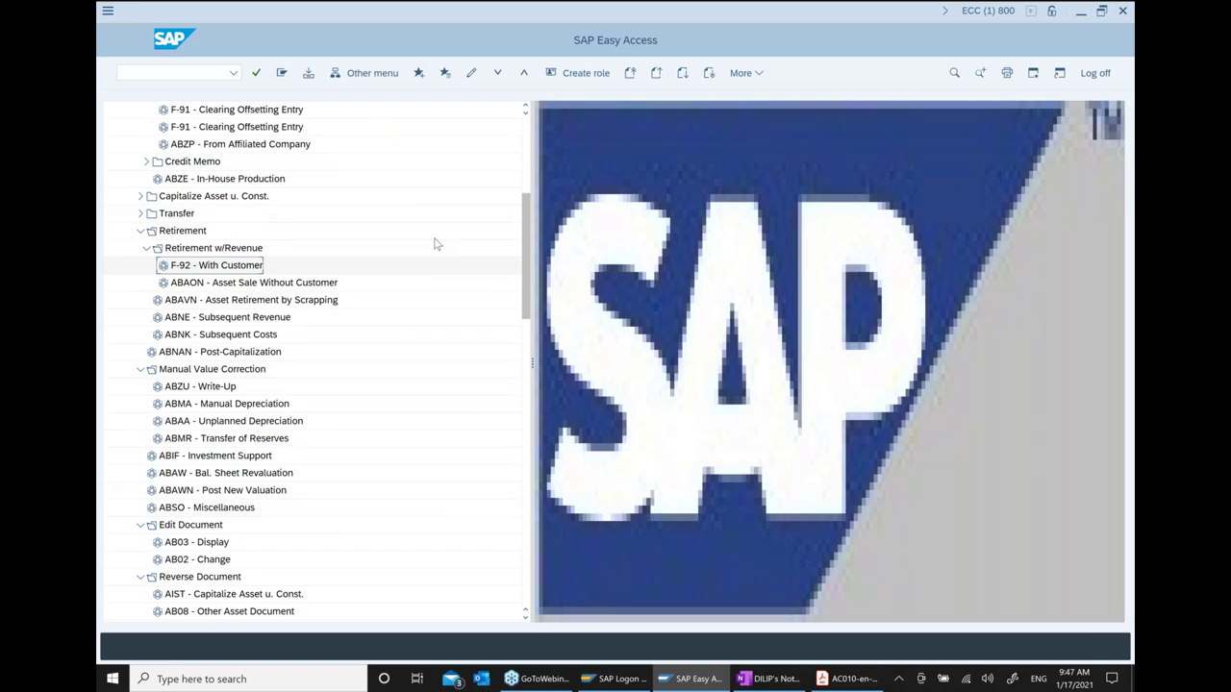
scroll(171, 206, "up", 3)
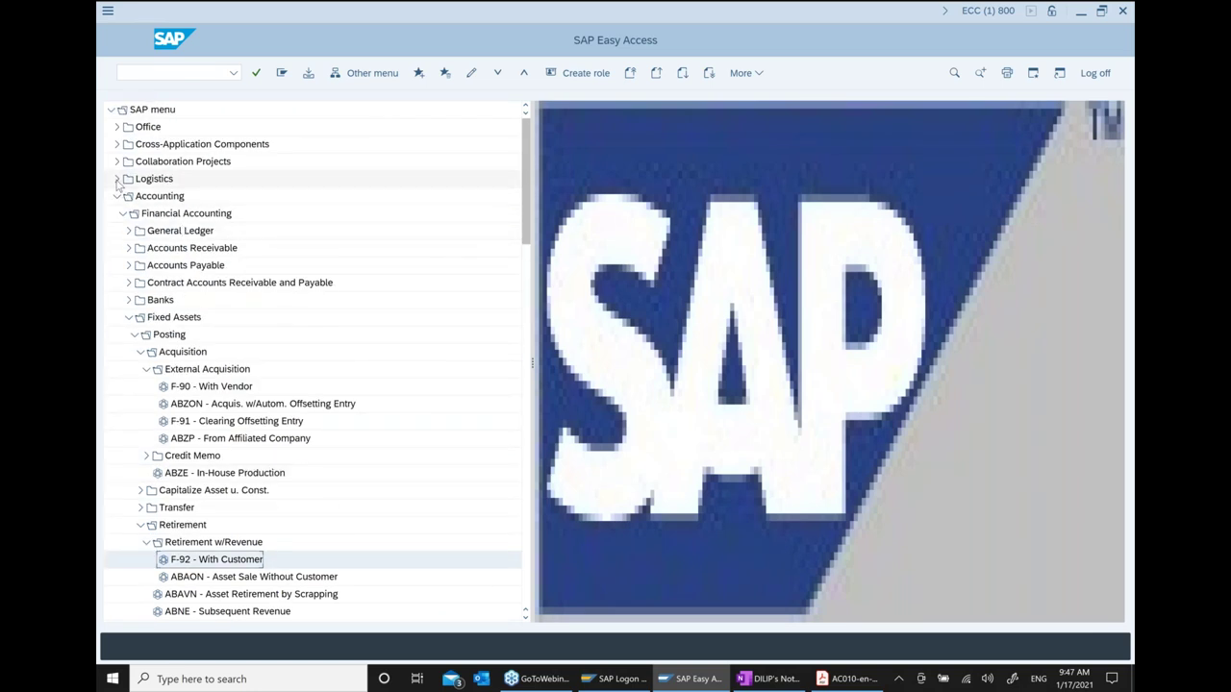
Start a new purchase order with ME21N from Logistics, Materials Management, Purchasing, Purchase Order, Create
left_click(116, 179)
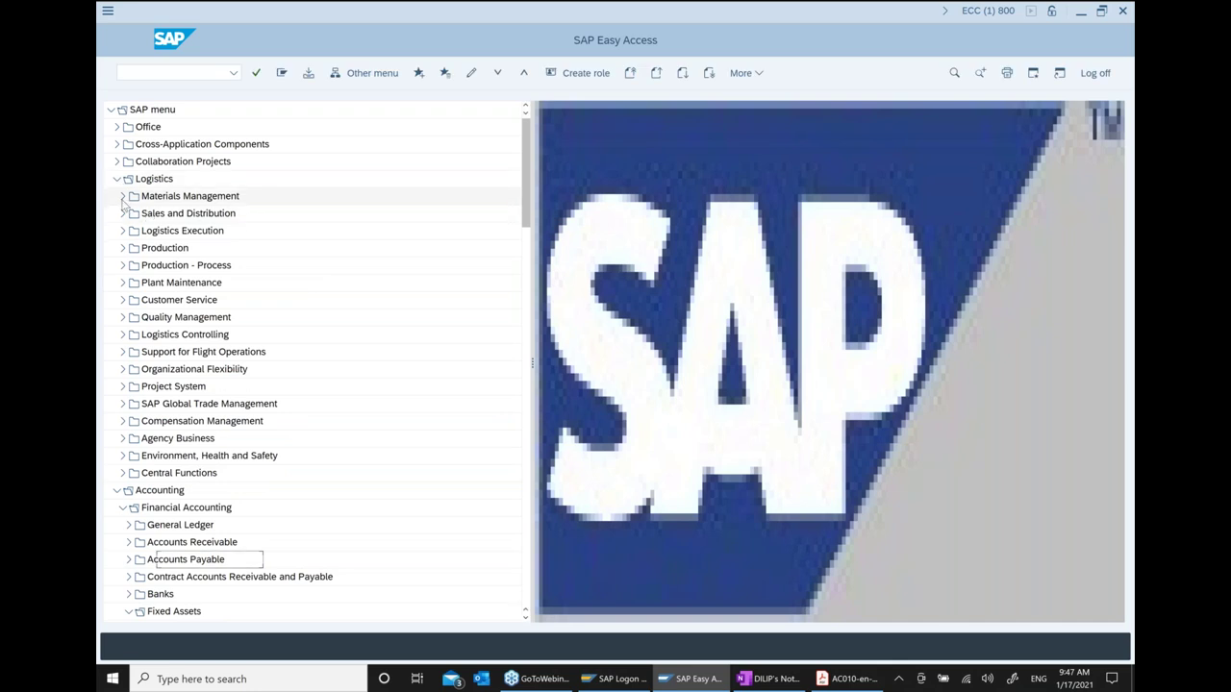
left_click(122, 196)
left_click(128, 213)
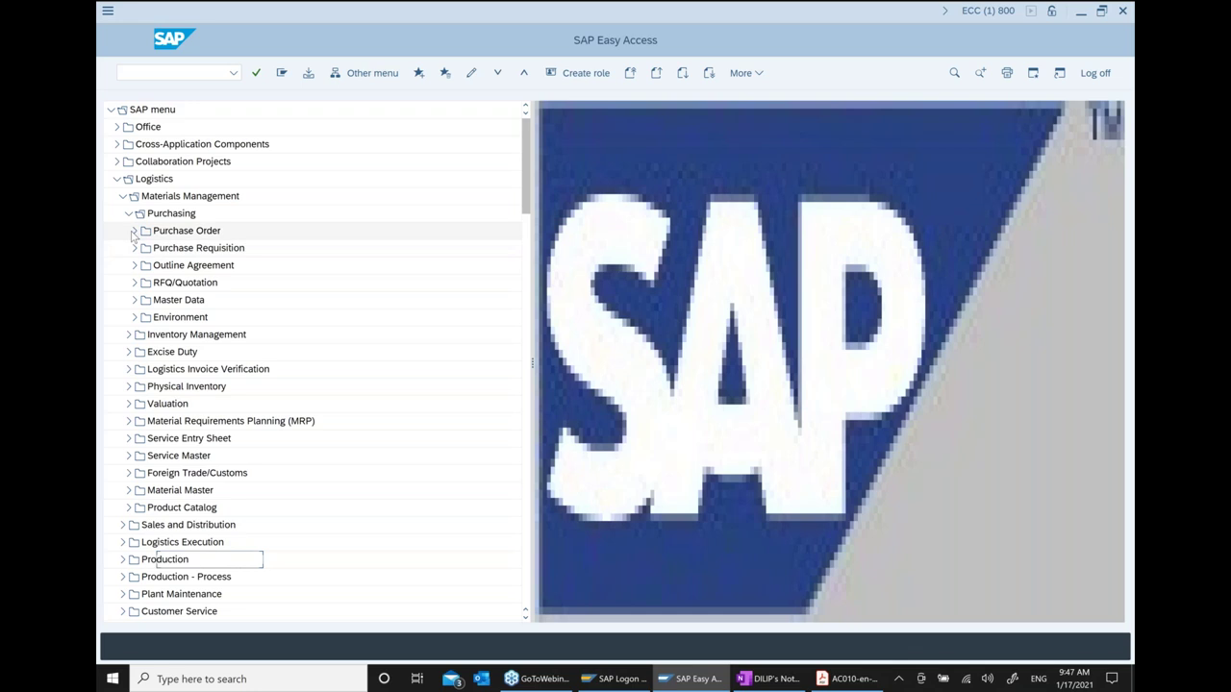
left_click(135, 232)
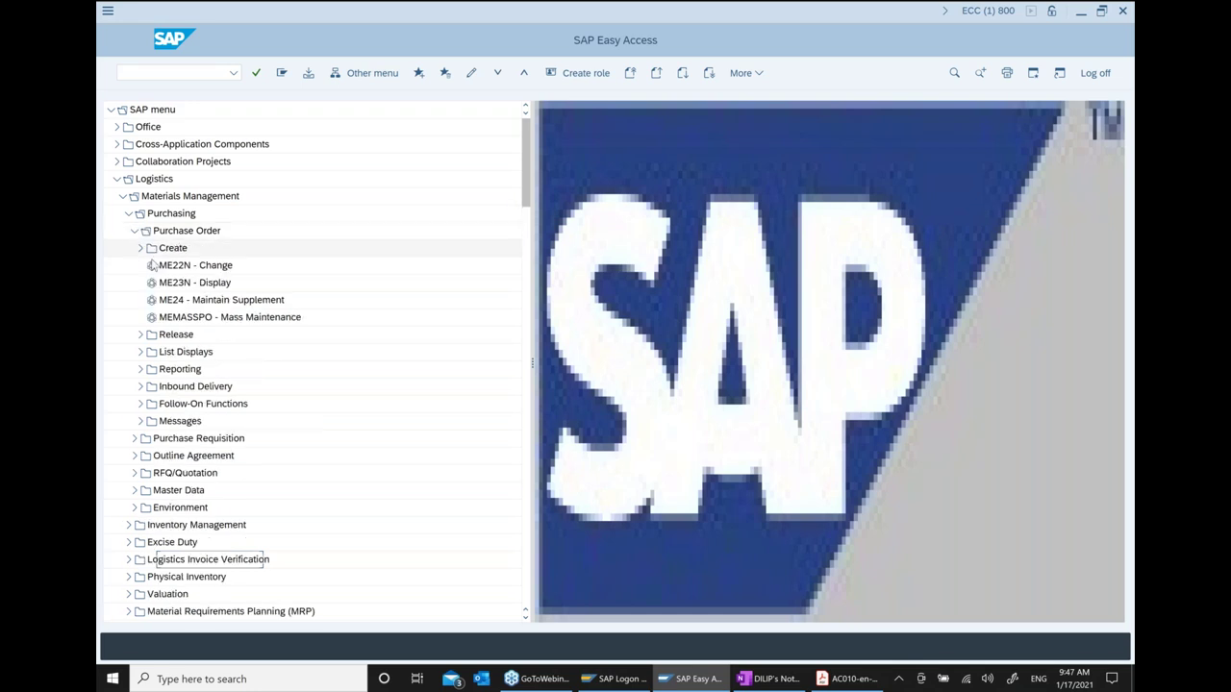
left_click(140, 249)
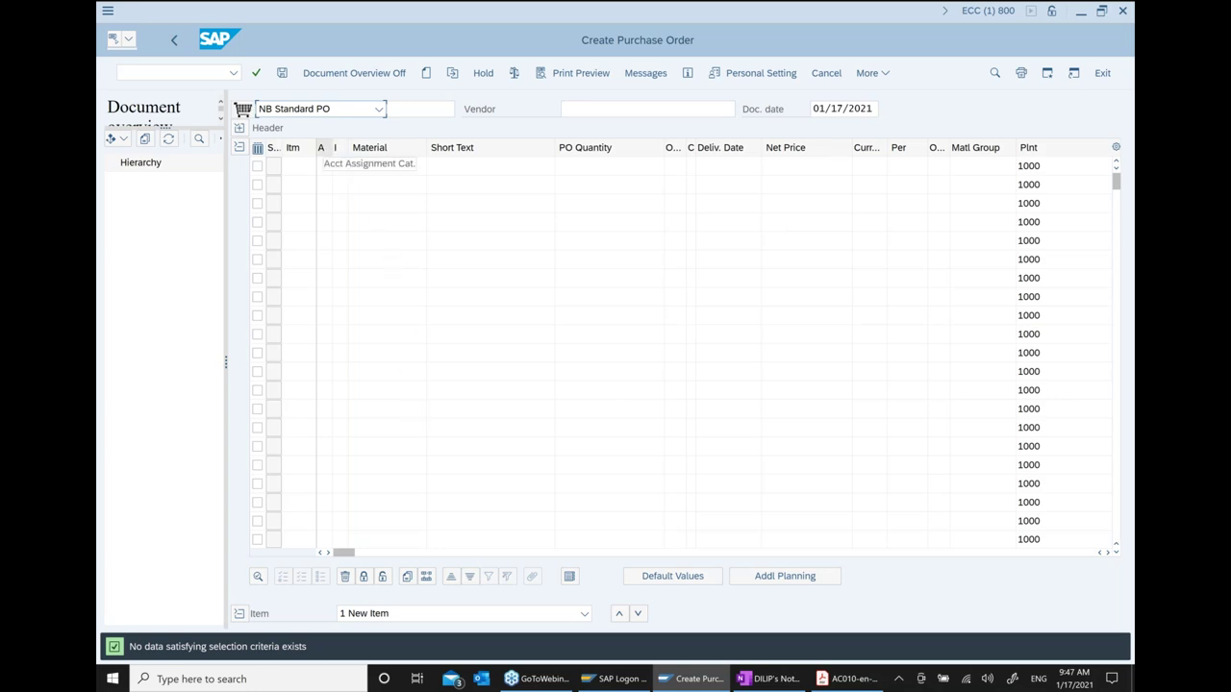
Widen the account assignment category column and assign category A (Asset) to the first purchase order item
left_click(339, 166)
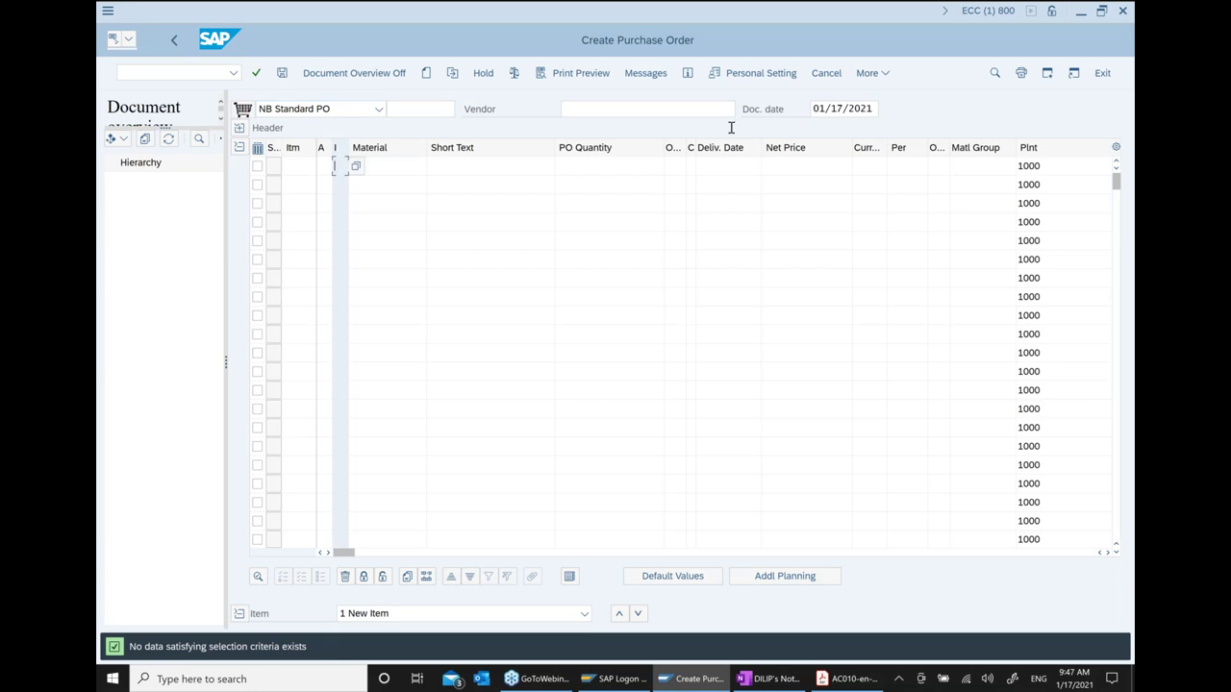
left_click(637, 112)
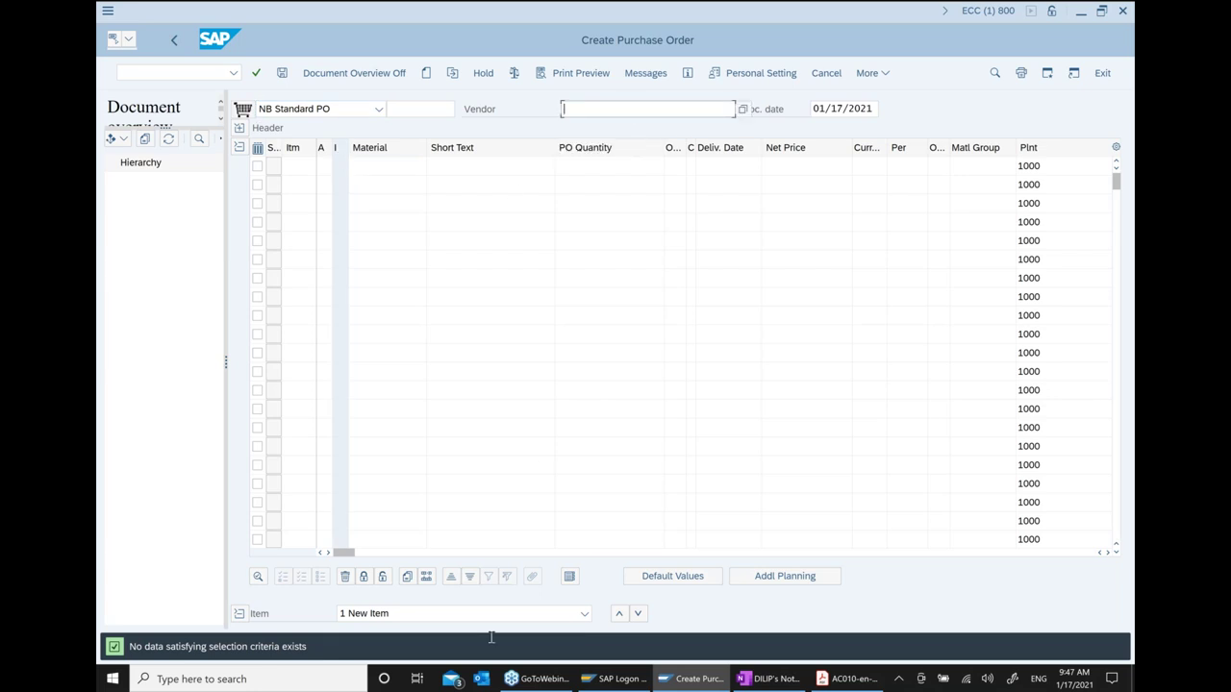
left_click(323, 171)
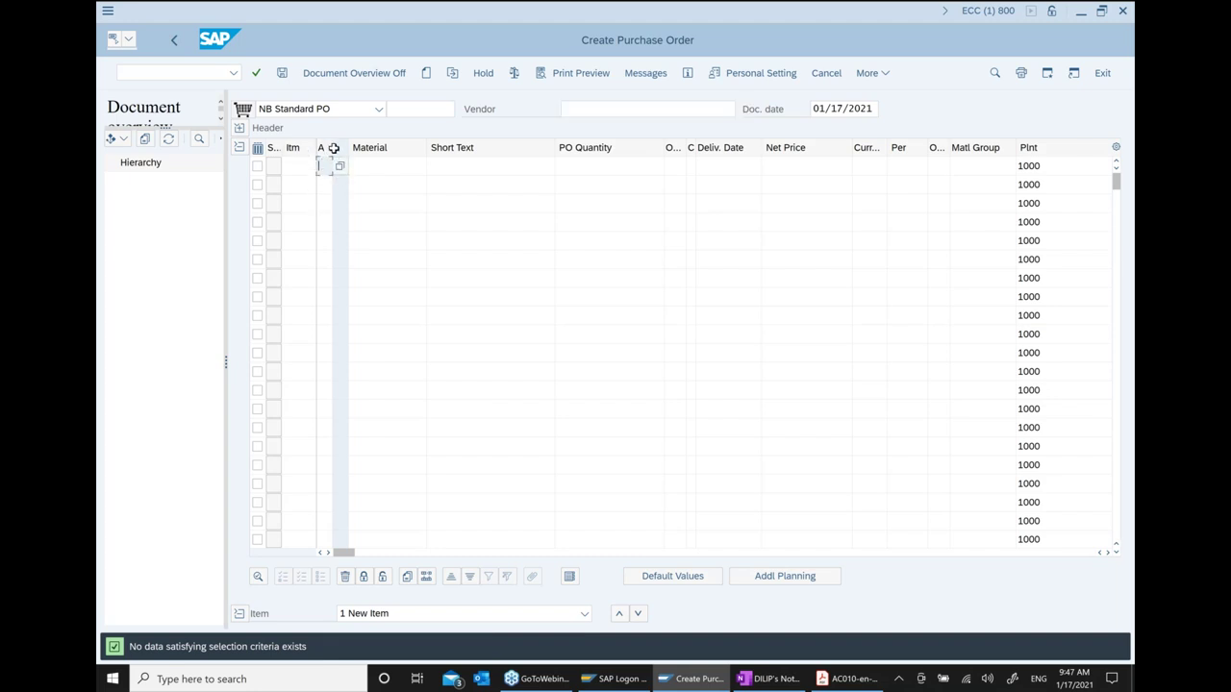
left_click_drag(332, 147, 344, 148)
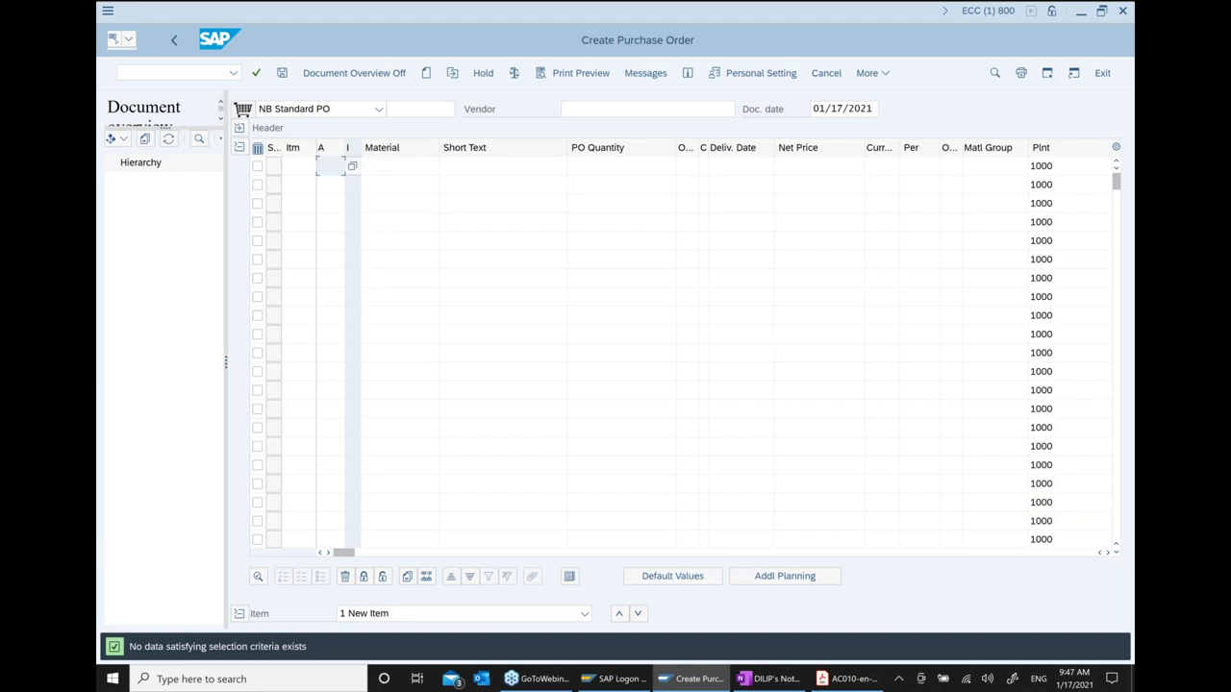
left_click(352, 169)
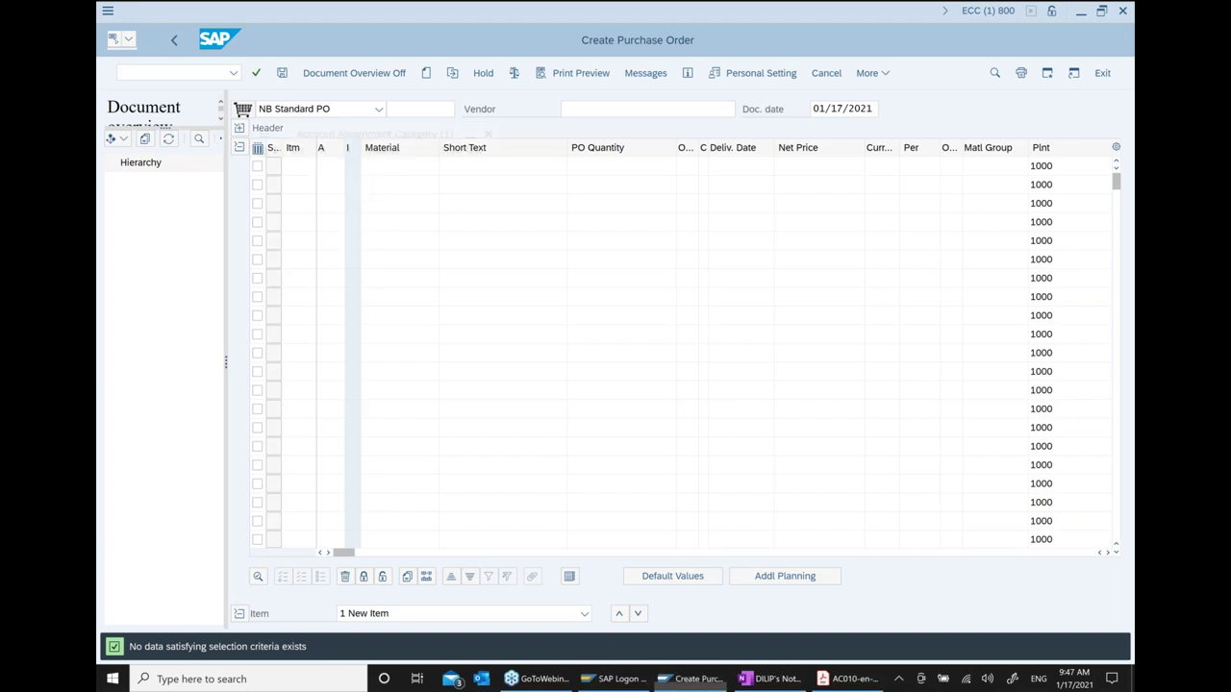
left_click_drag(367, 130, 540, 151)
left_click(453, 308)
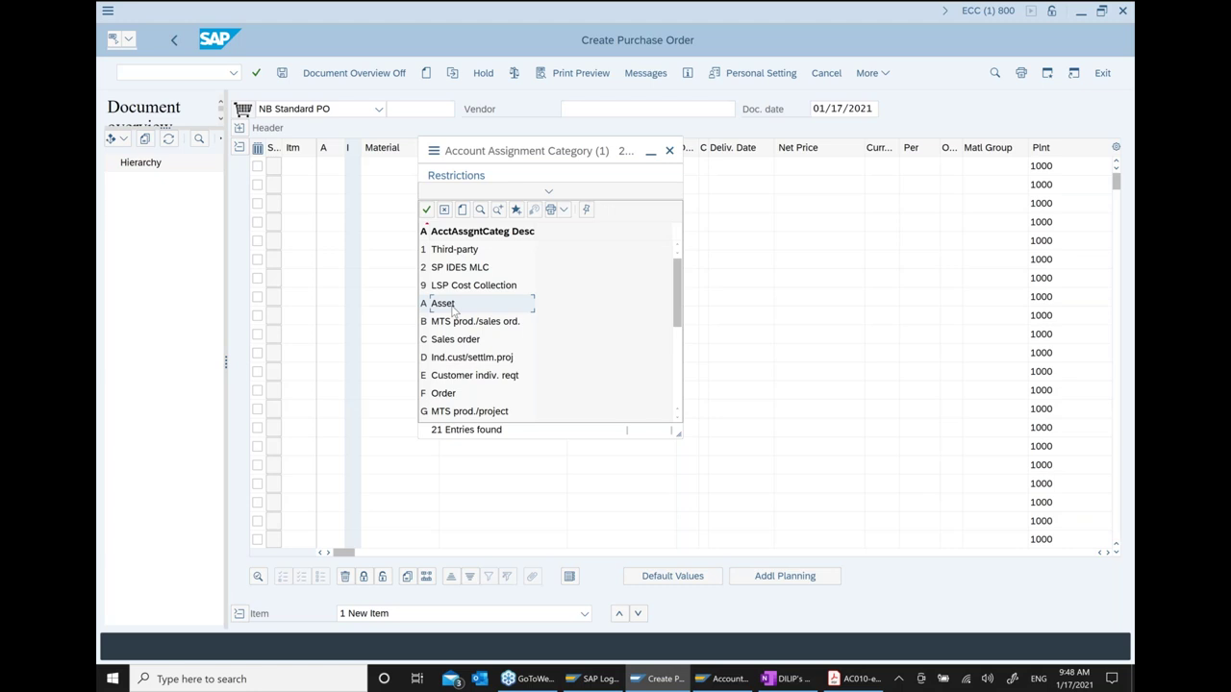
double_click(452, 307)
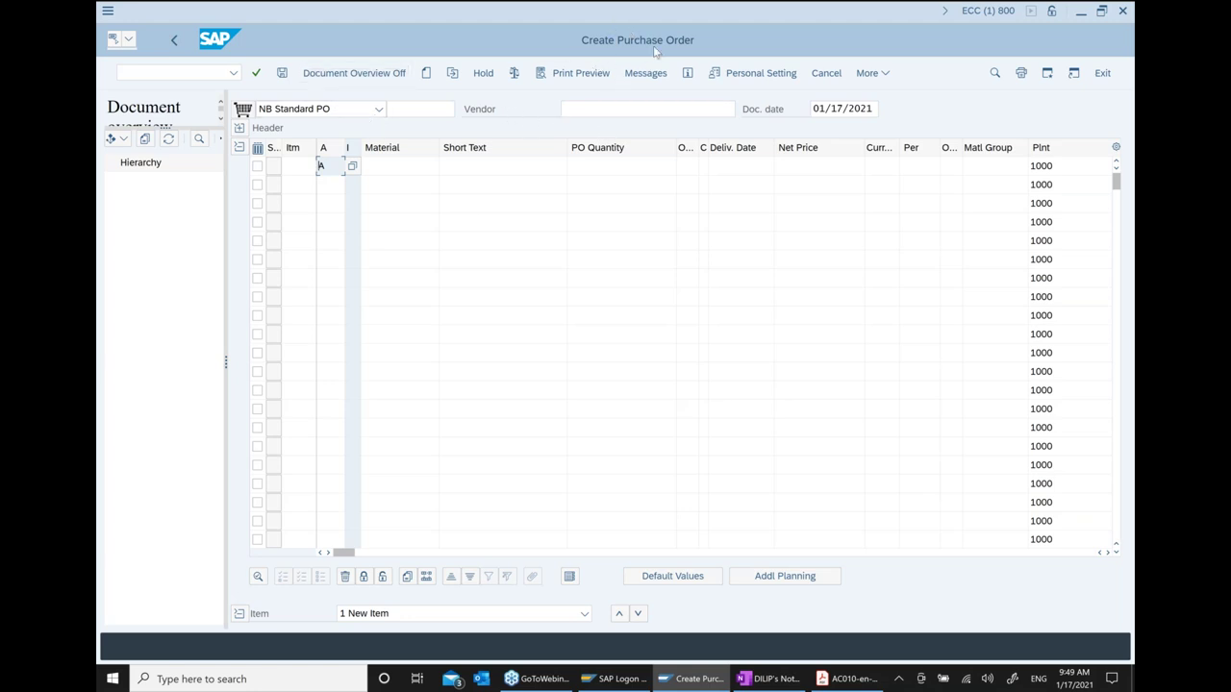
Expand the purchase order header, then exit the purchase order without saving it
left_click(598, 109)
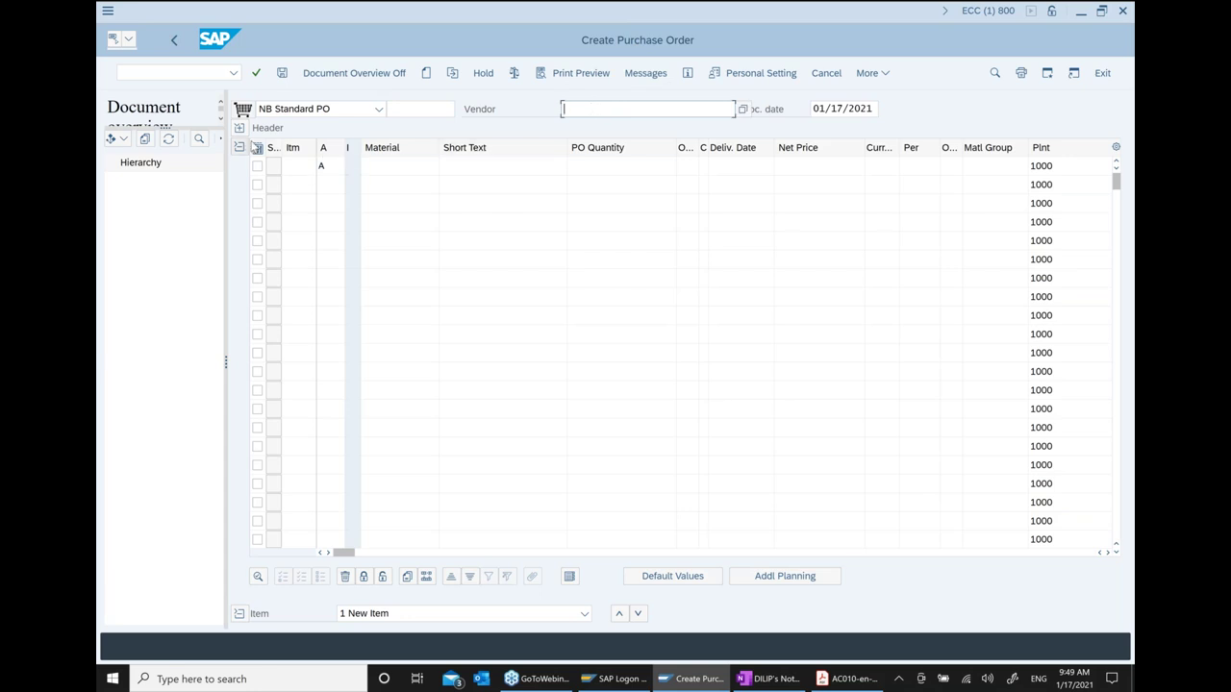
left_click(239, 130)
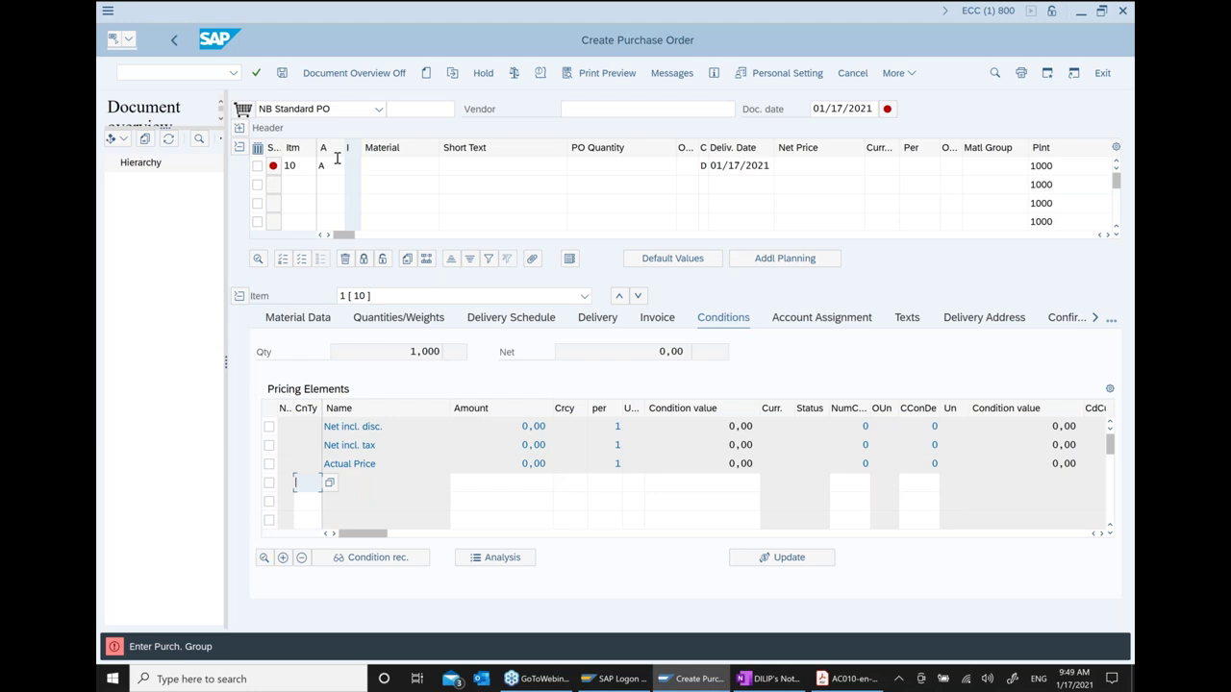
left_click(175, 40)
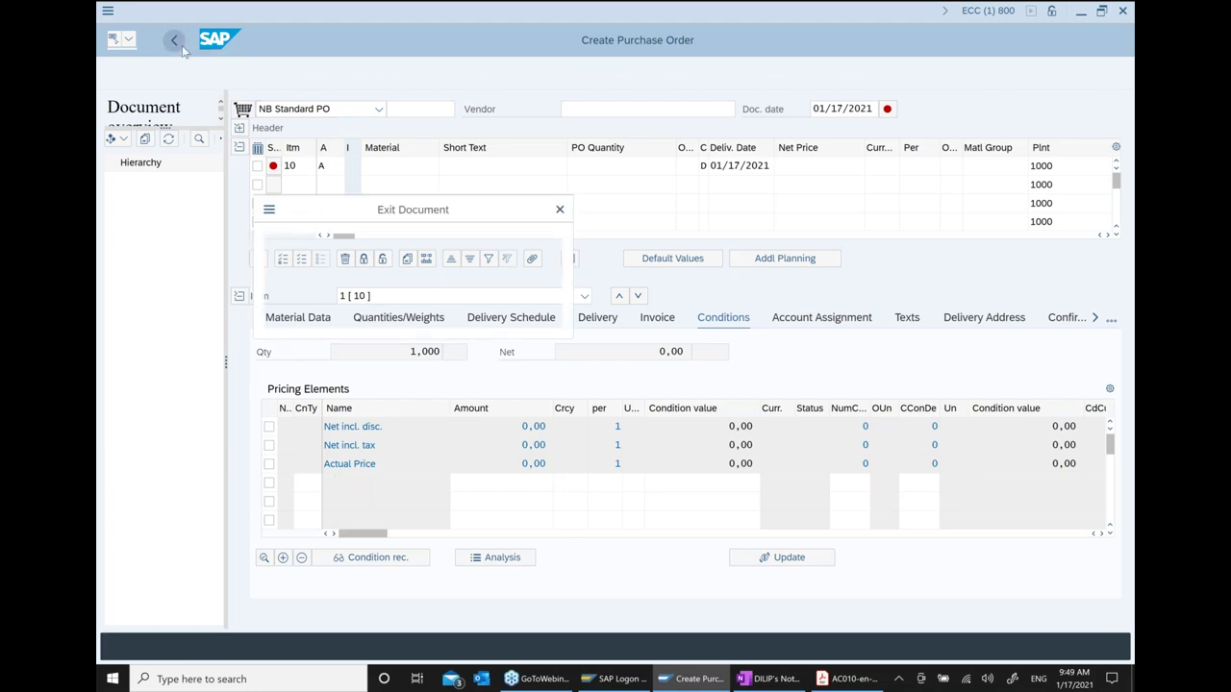
left_click(427, 314)
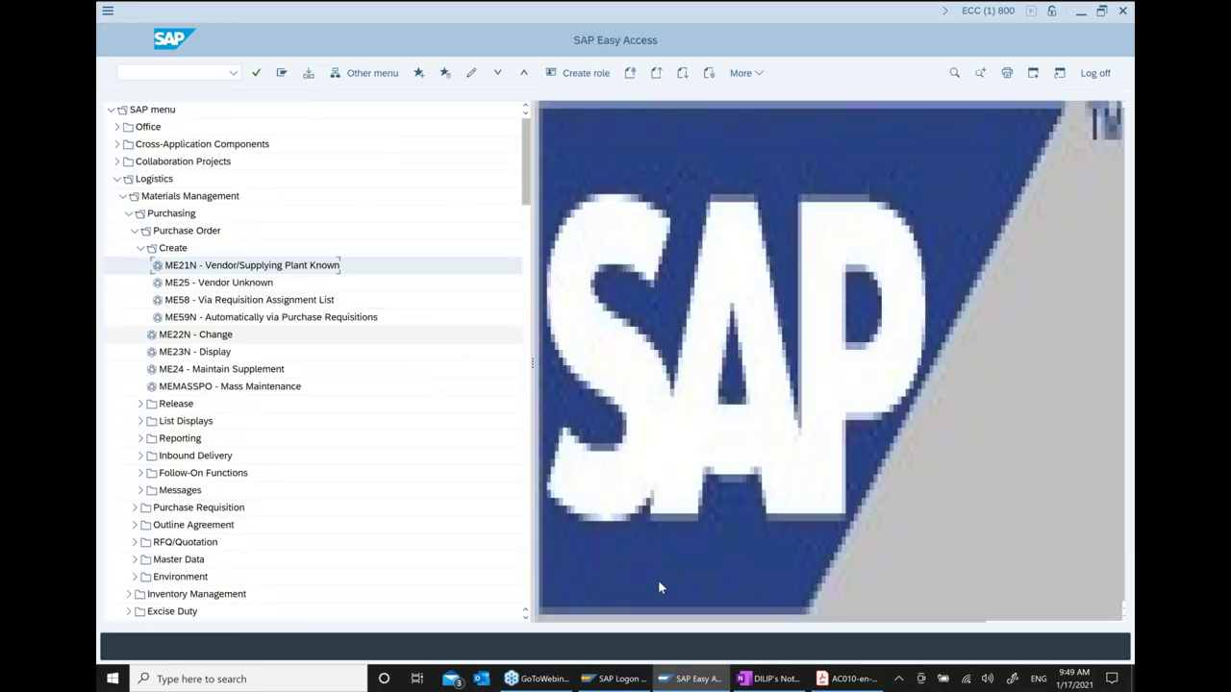
Switch to the AC010 PDF in Acrobat Reader and view the Assets Under Construction slide on page 238
left_click(833, 681)
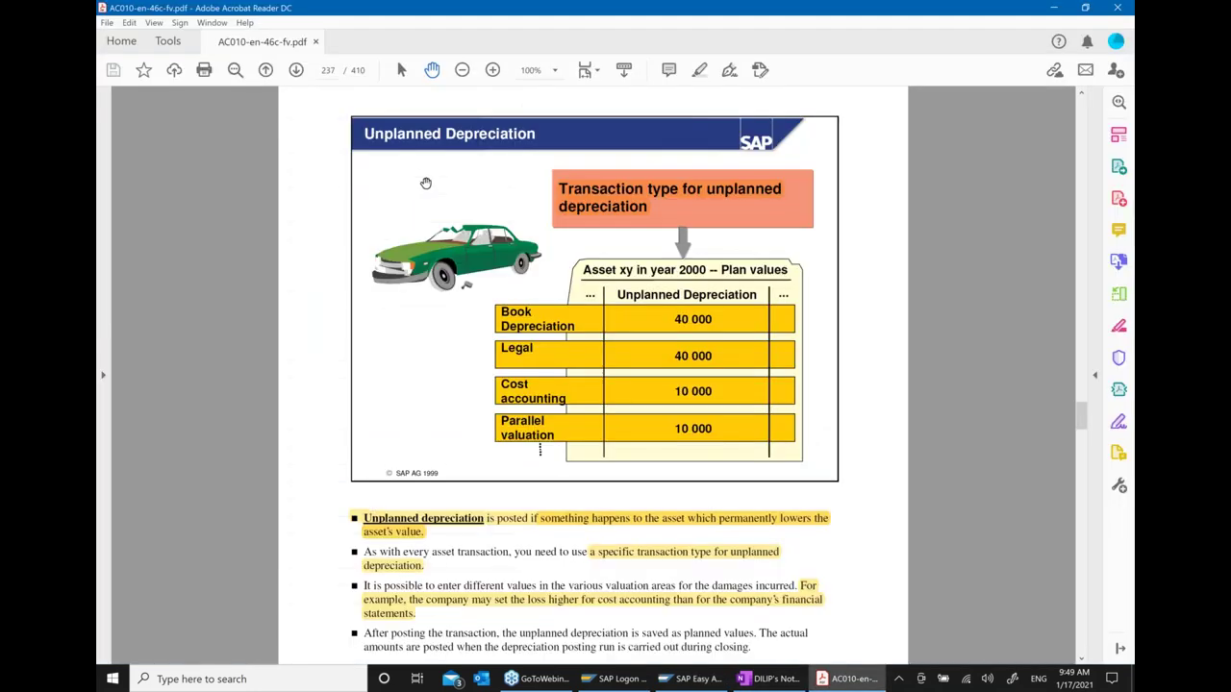
left_click(296, 70)
scroll(666, 406, "down", 2)
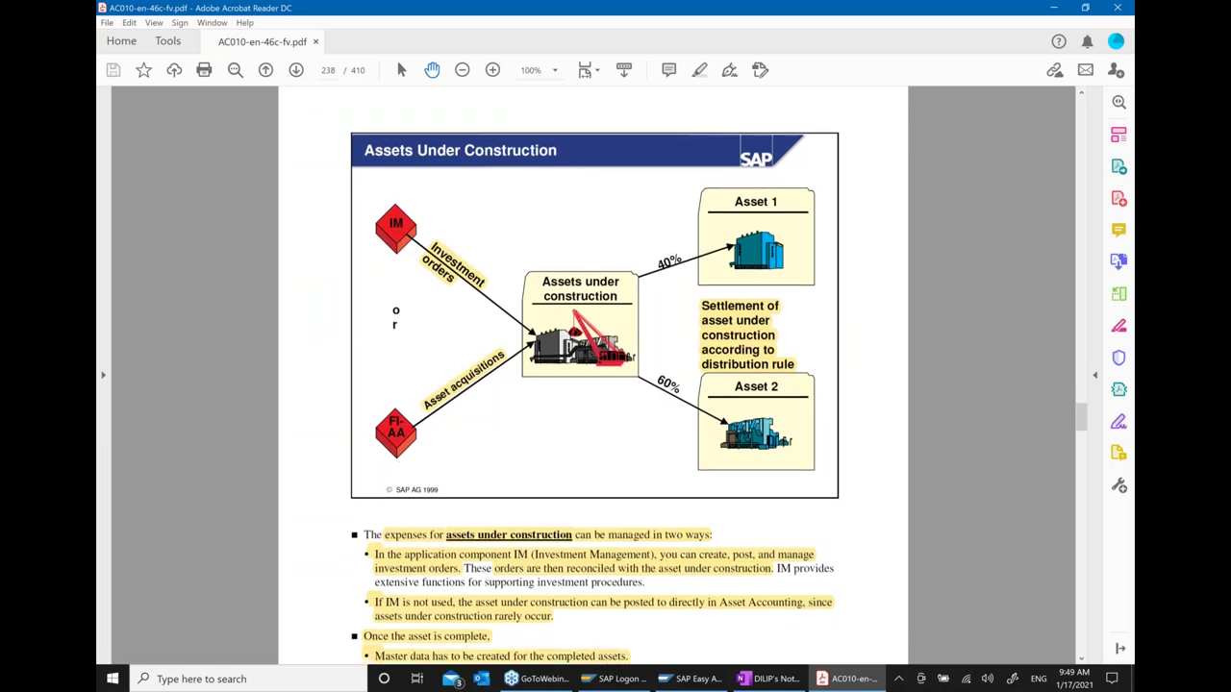
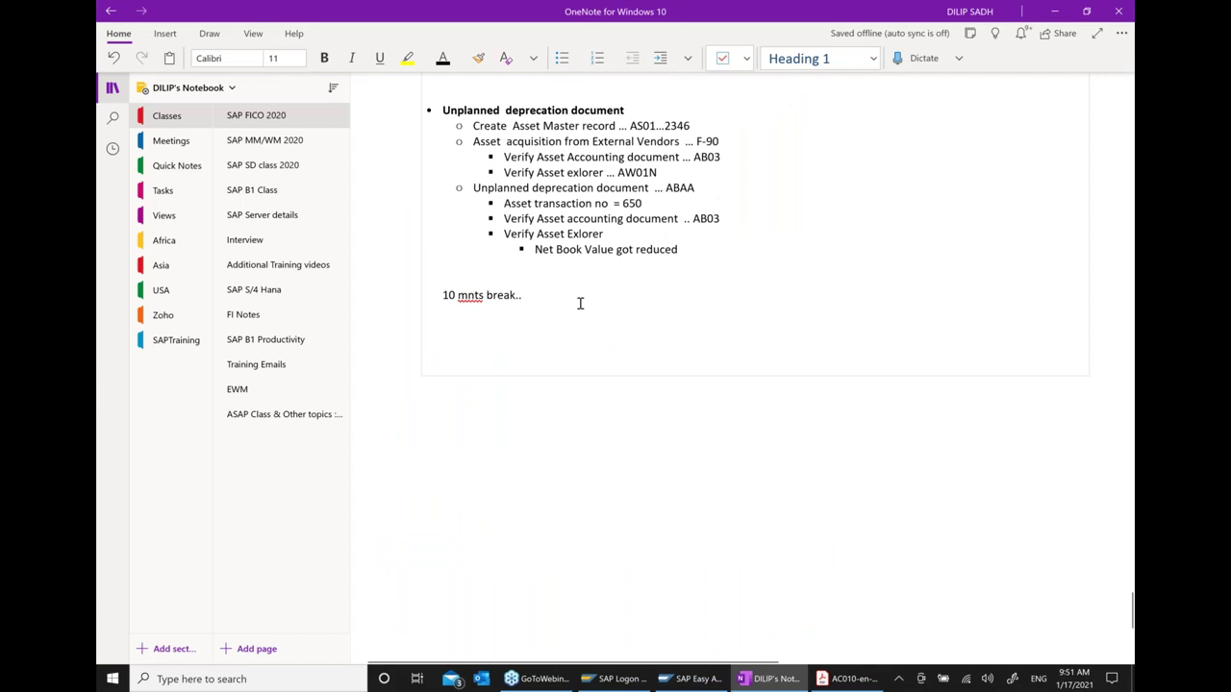
In the OneNote class notes, add the bullet "Asset under contruction" below the break line
type("* As")
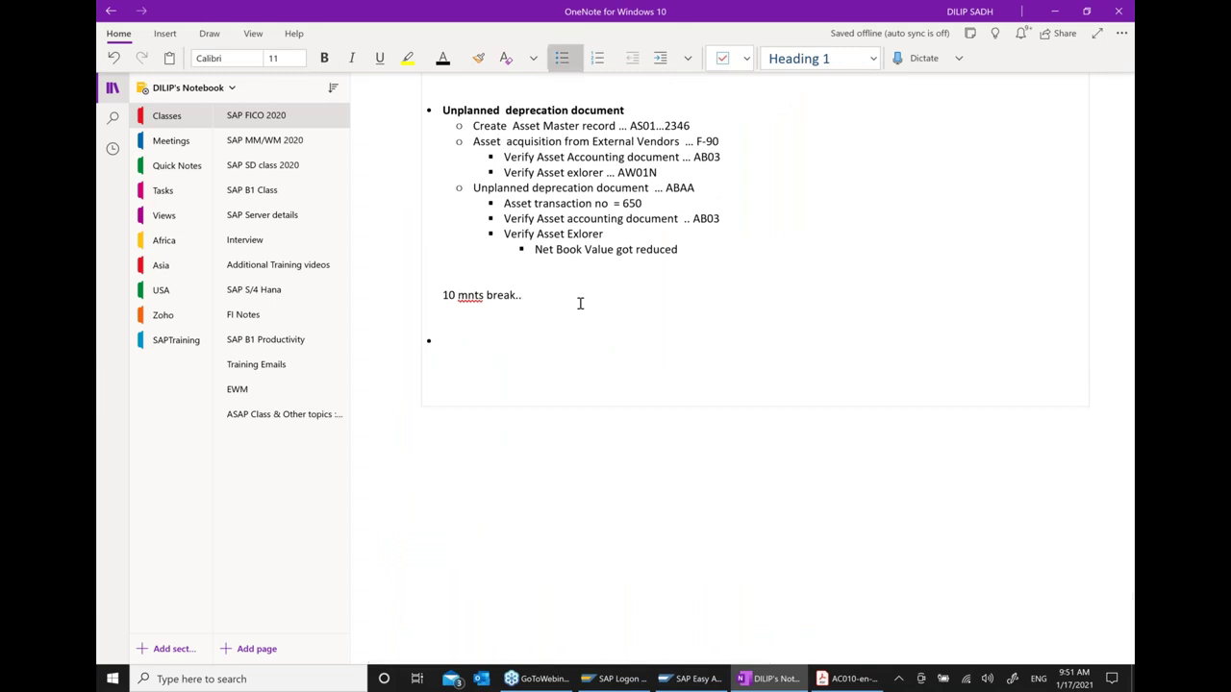
type("set under contruction")
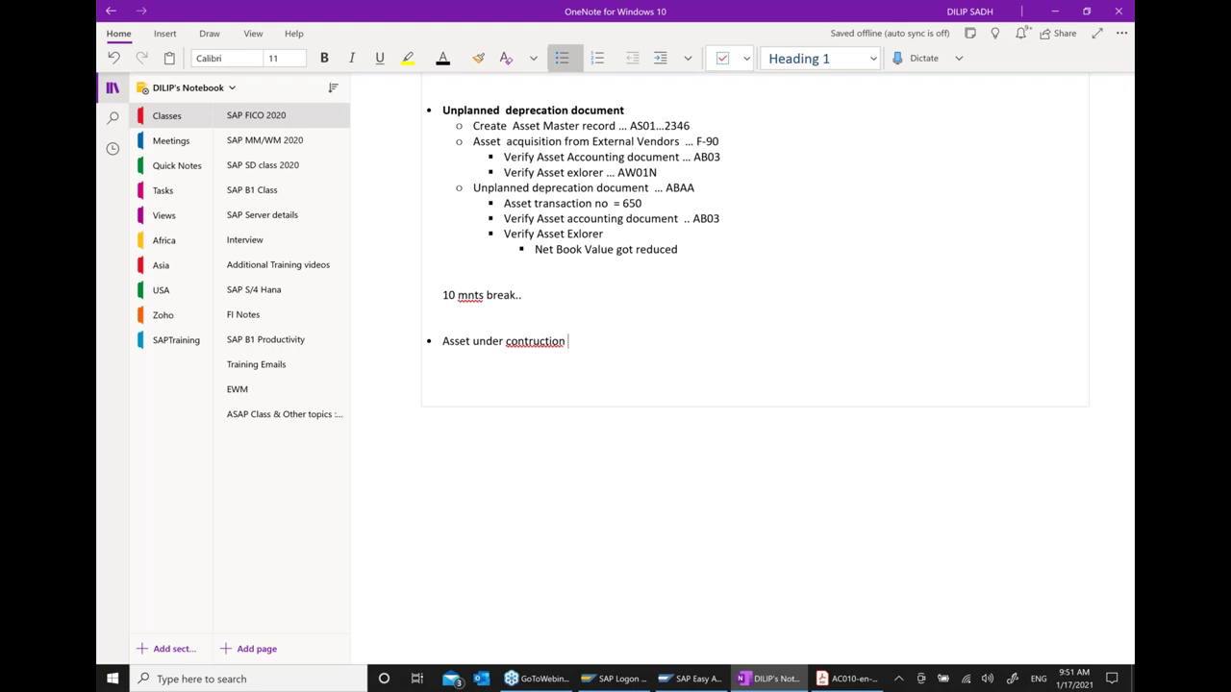
key("Return")
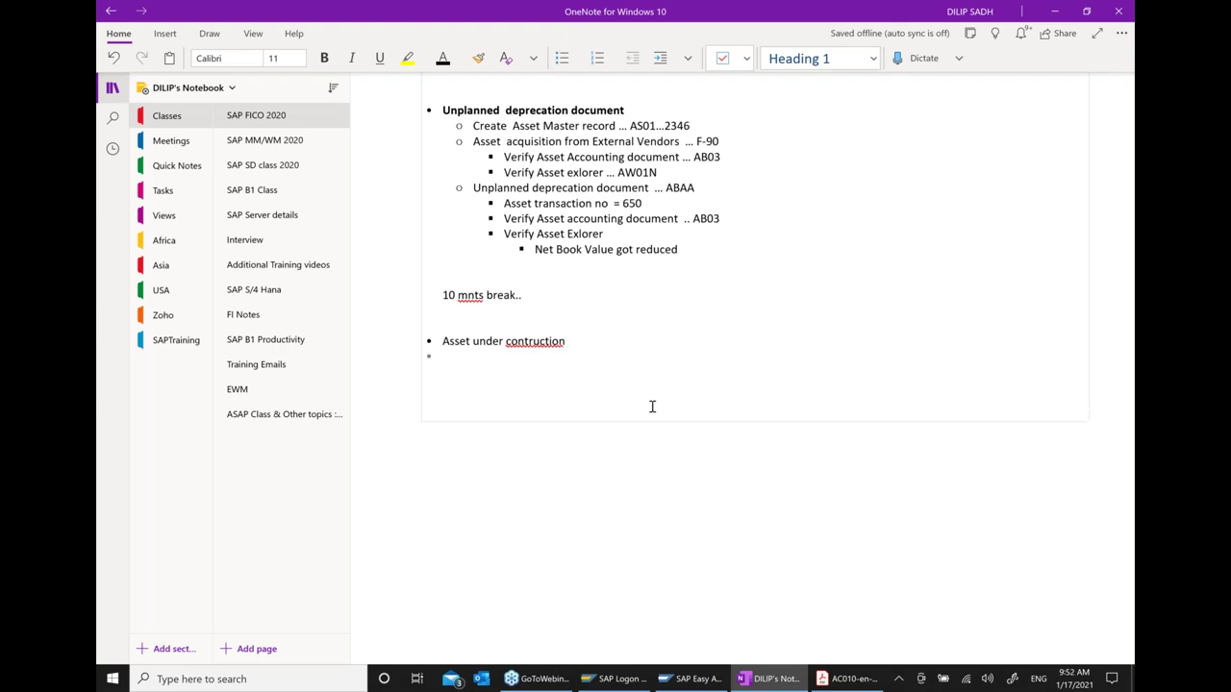
Add the nested item "Create Asset Master record ... AS01" under the asset under construction bullet
left_click(663, 60)
type("Create a")
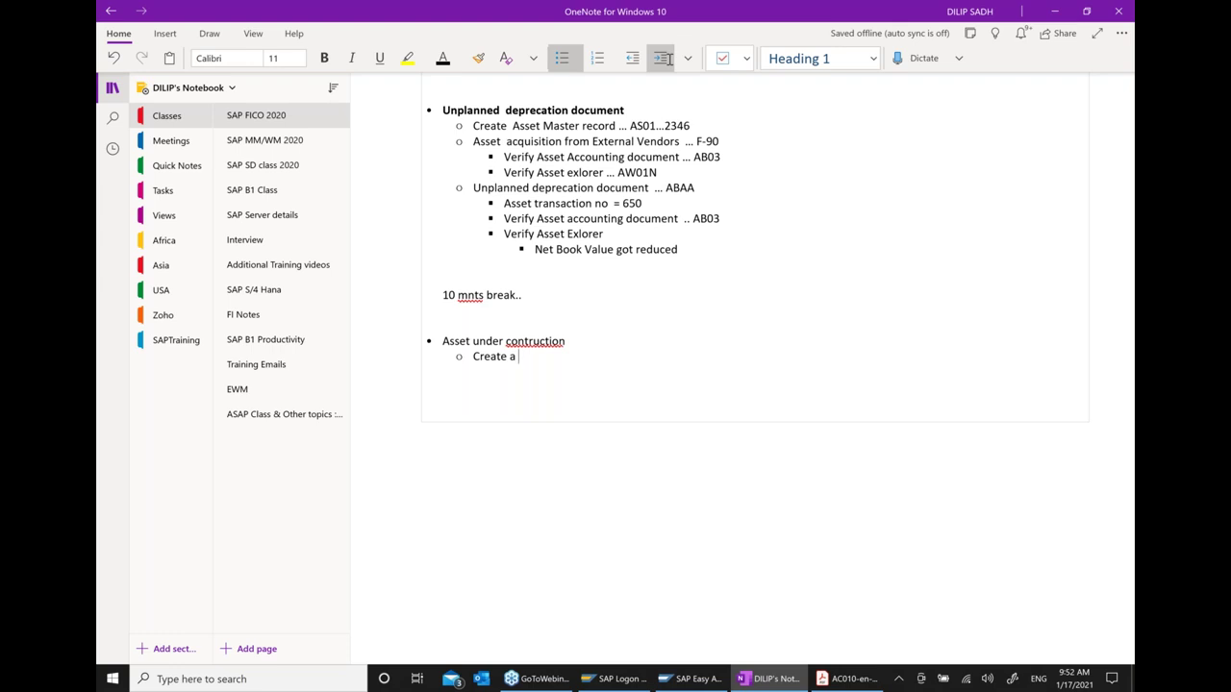
key("BackSpace")
type("as")
key("BackSpace")
key("BackSpace")
type("A")
key("BackSpace")
type("sset Master record ... AS01")
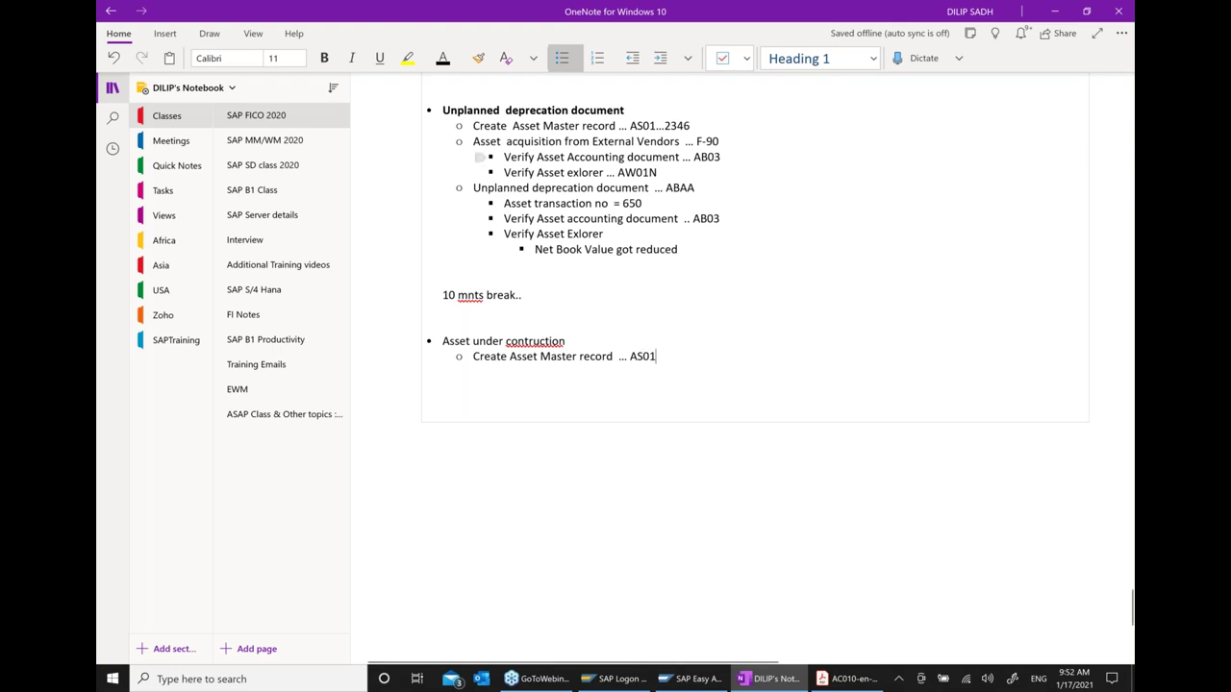
Correct the heading to "Asset under construction", make it bold and start another nested item below the AS01 line
right_click(534, 341)
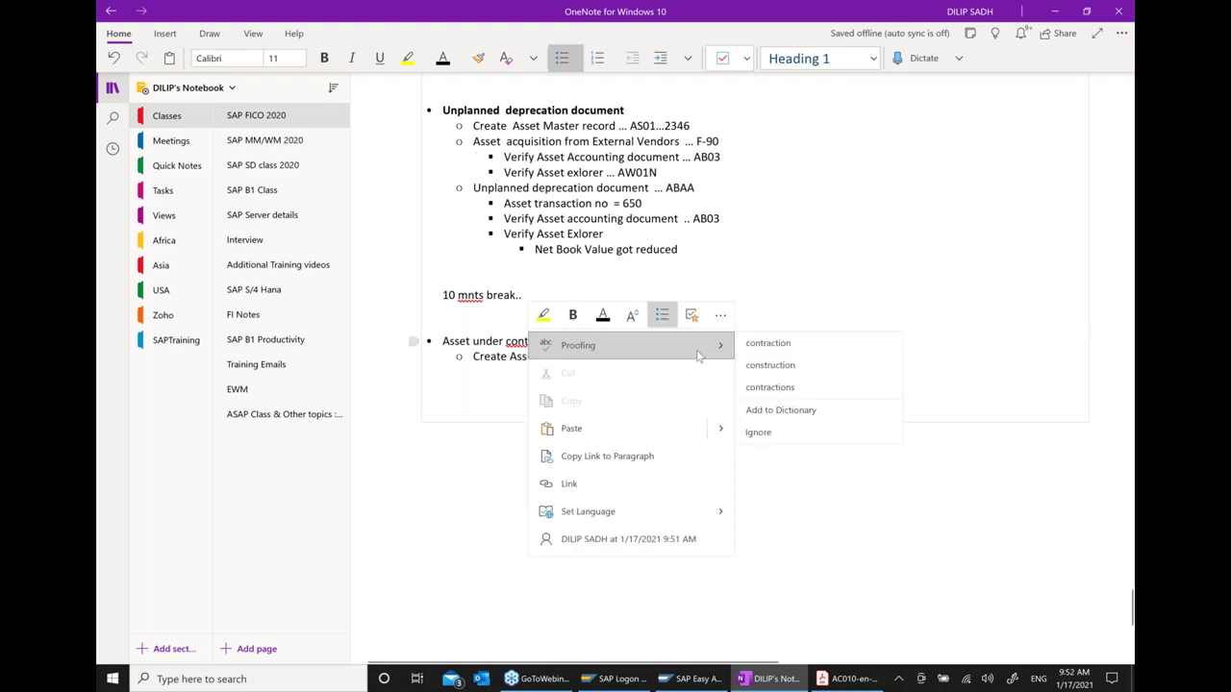
left_click(770, 366)
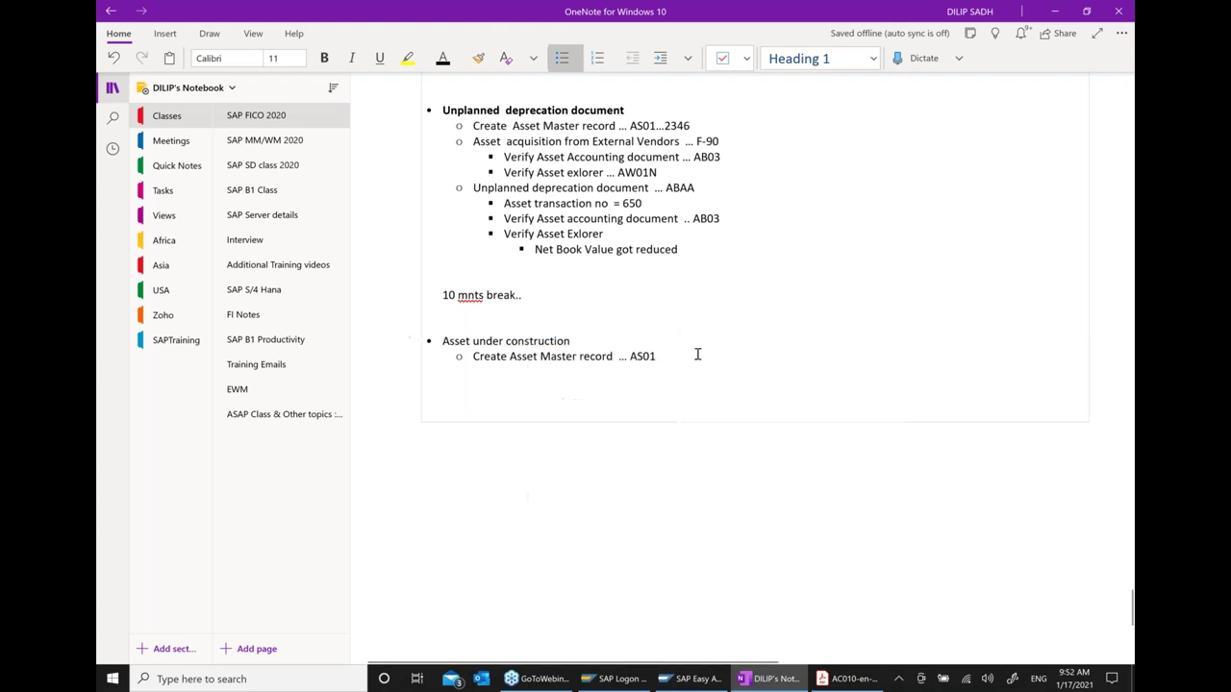
left_click_drag(575, 342, 446, 343)
left_click(446, 343)
left_click_drag(442, 342, 573, 344)
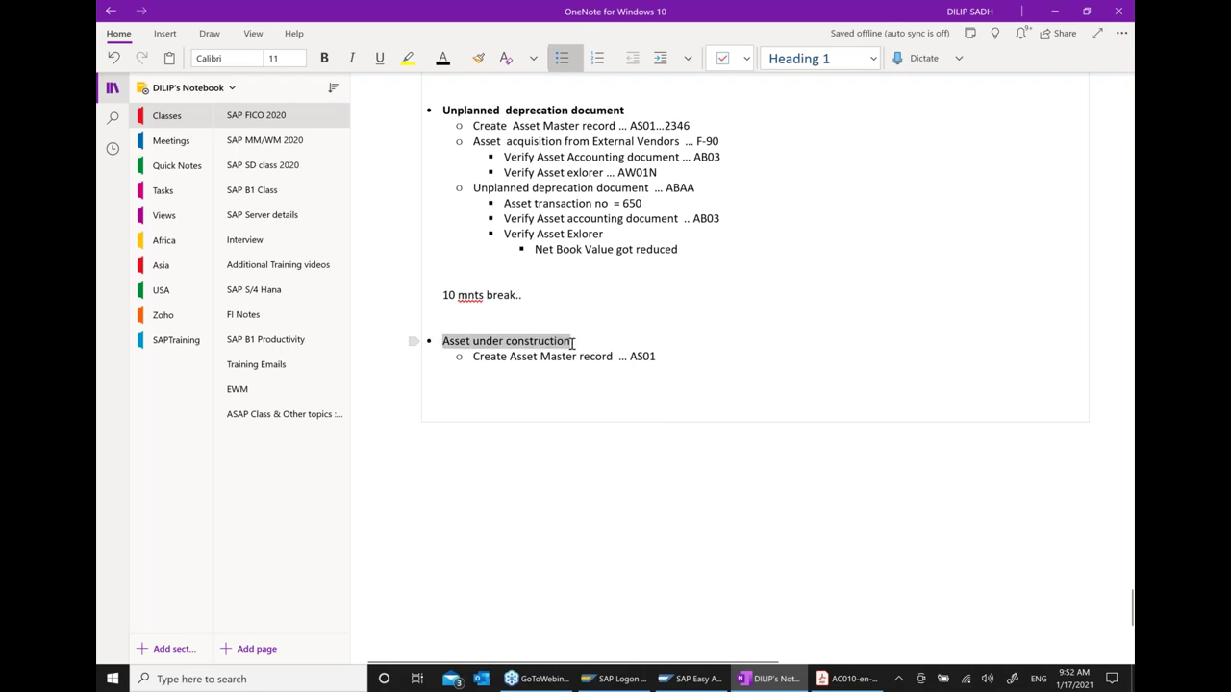
left_click(616, 324)
left_click(625, 383)
scroll(673, 380, "down", 2)
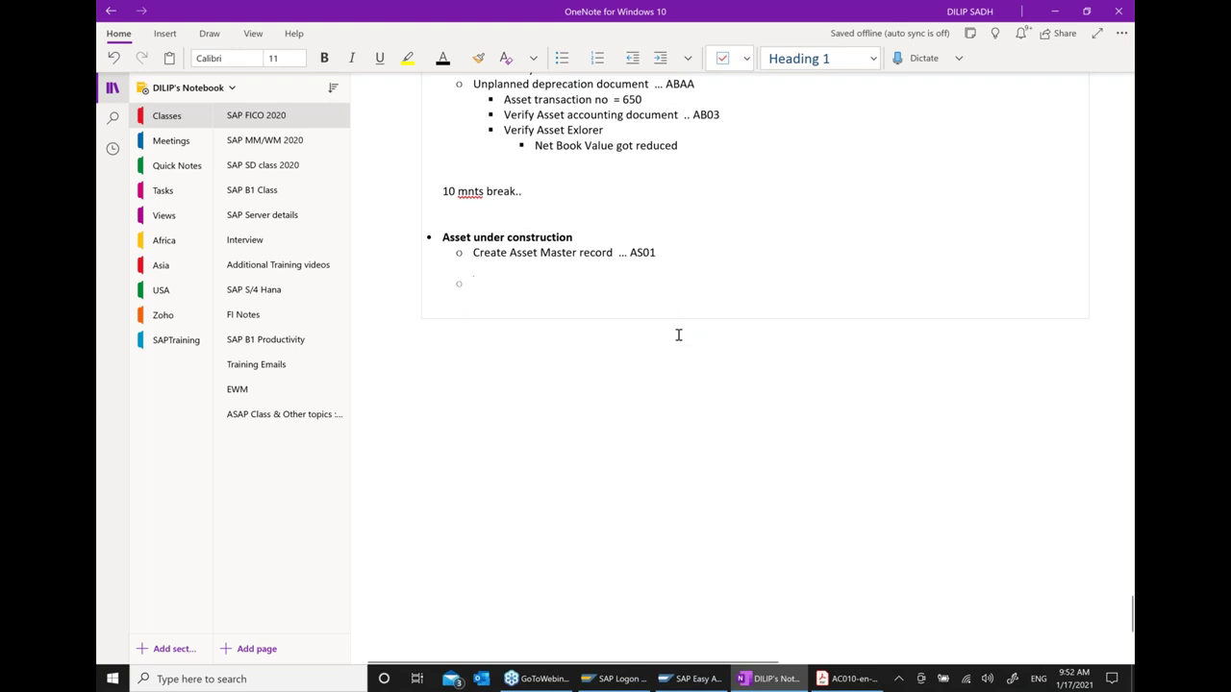
Switch to SAP, collapse the Logistics folder and open the AS01 asset creation transaction under Fixed Assets
left_click(714, 679)
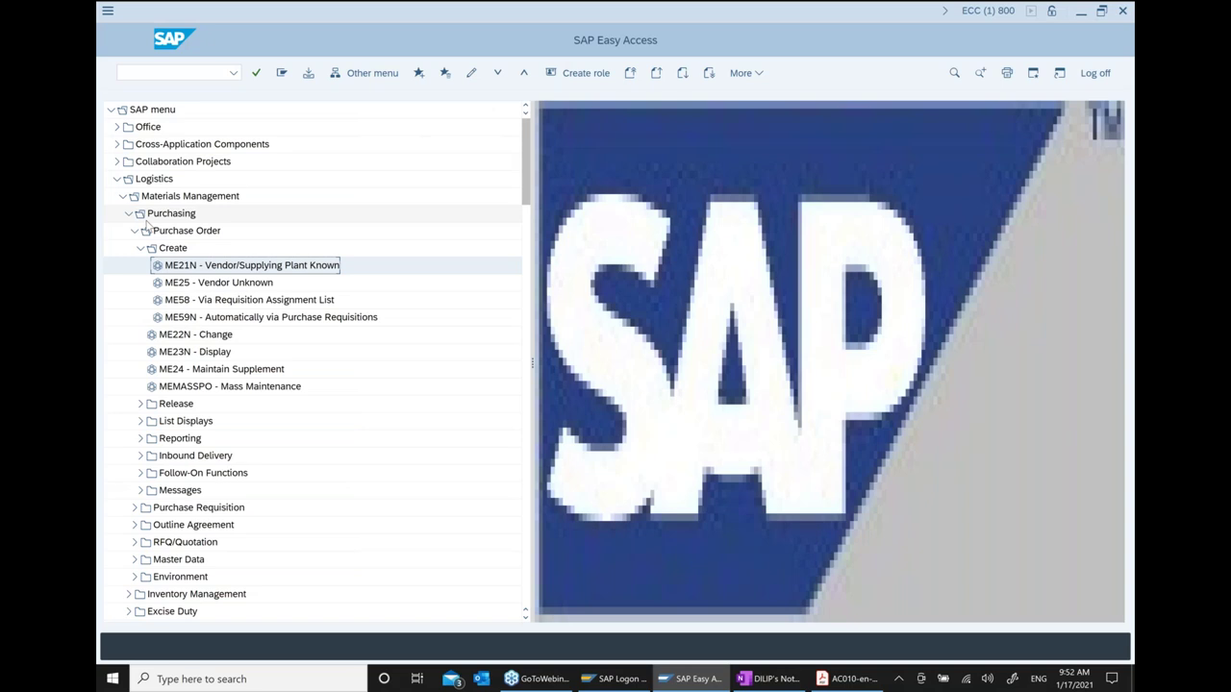
left_click(116, 179)
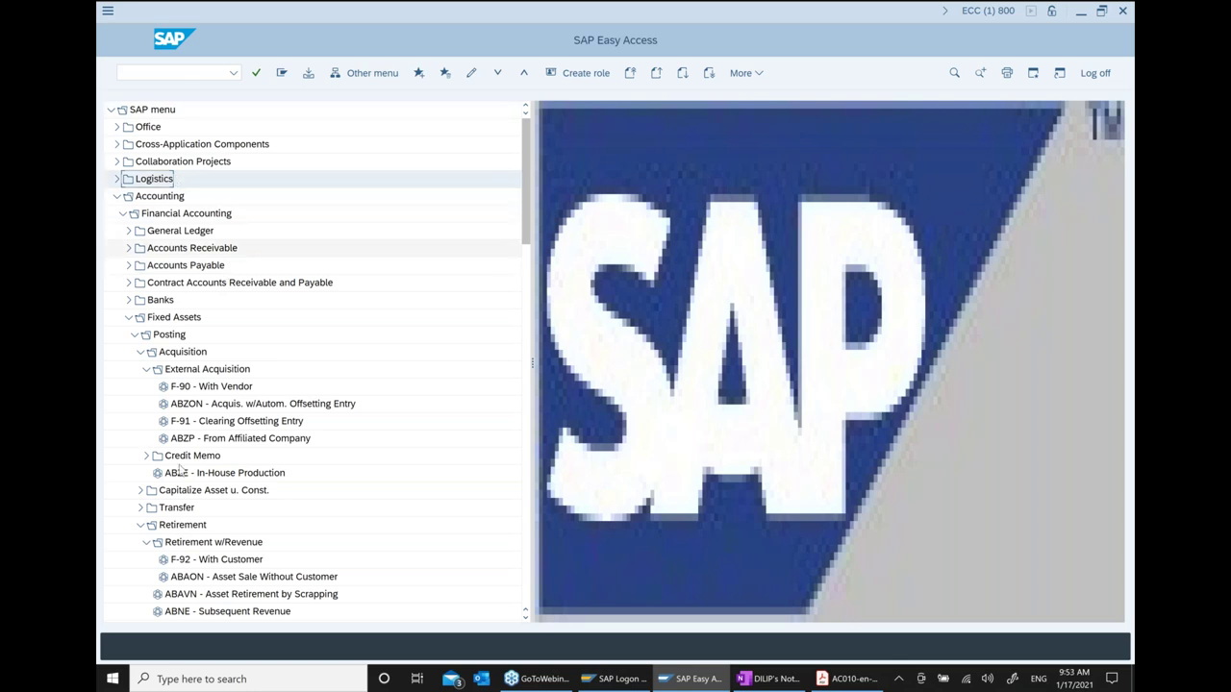
scroll(235, 379, "down", 4)
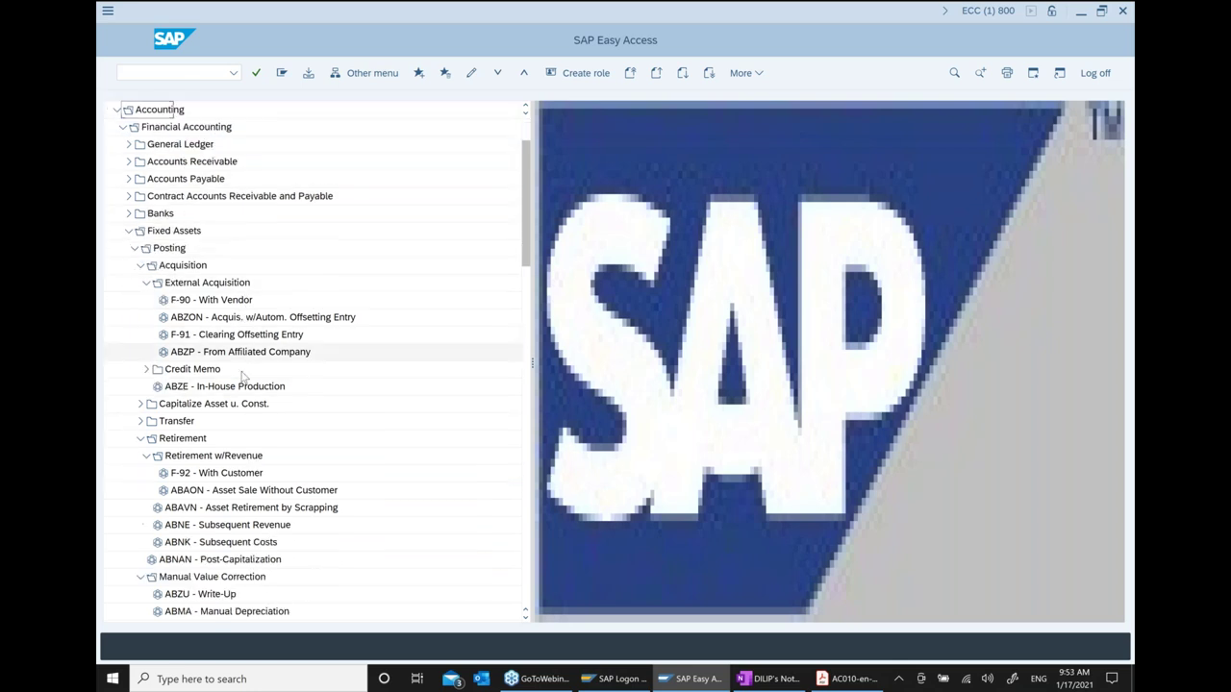
scroll(243, 376, "down", 2)
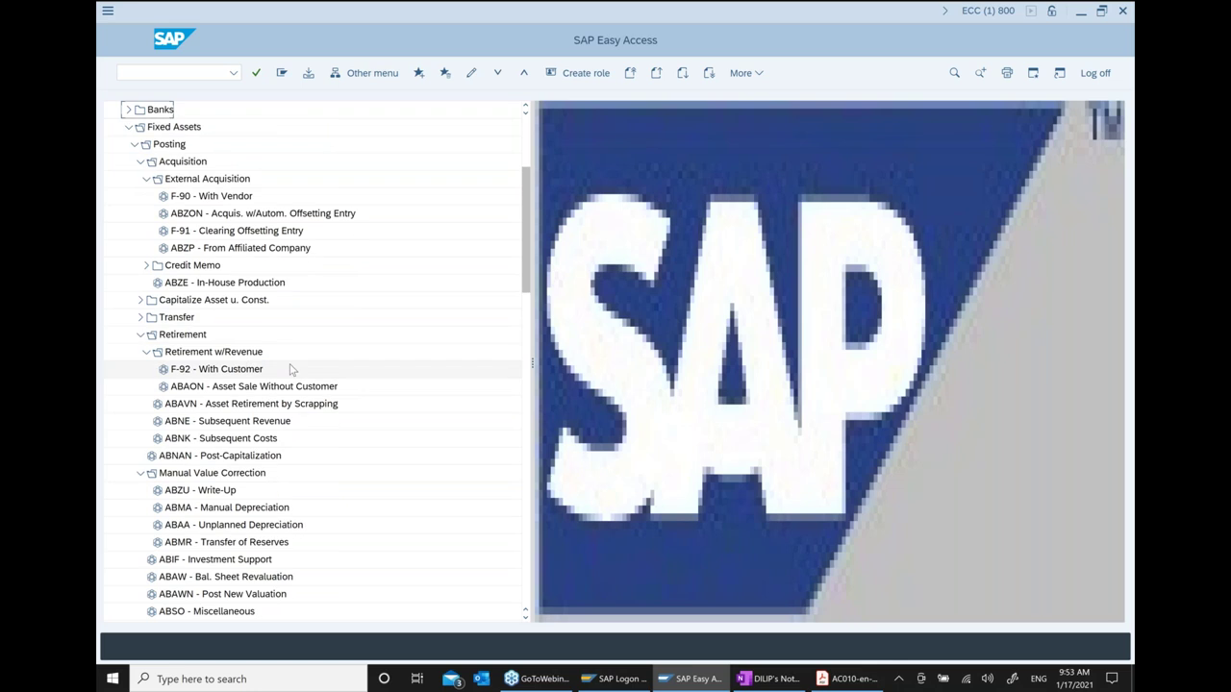
scroll(291, 369, "down", 4)
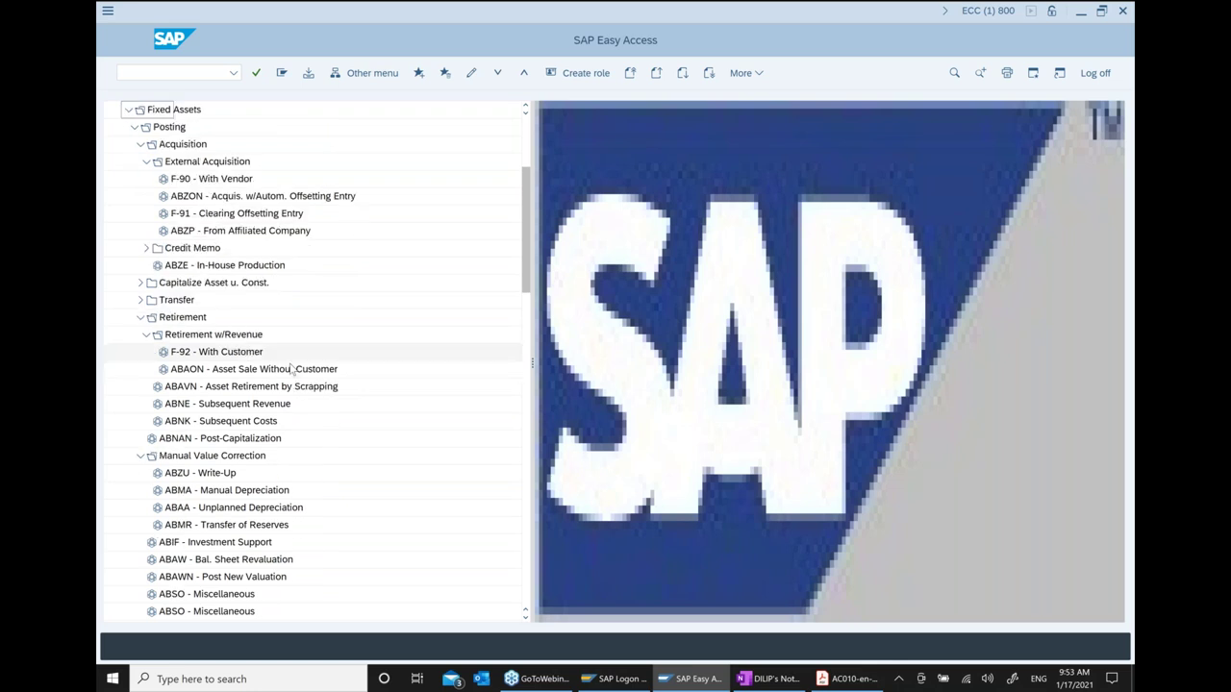
scroll(290, 369, "down", 2)
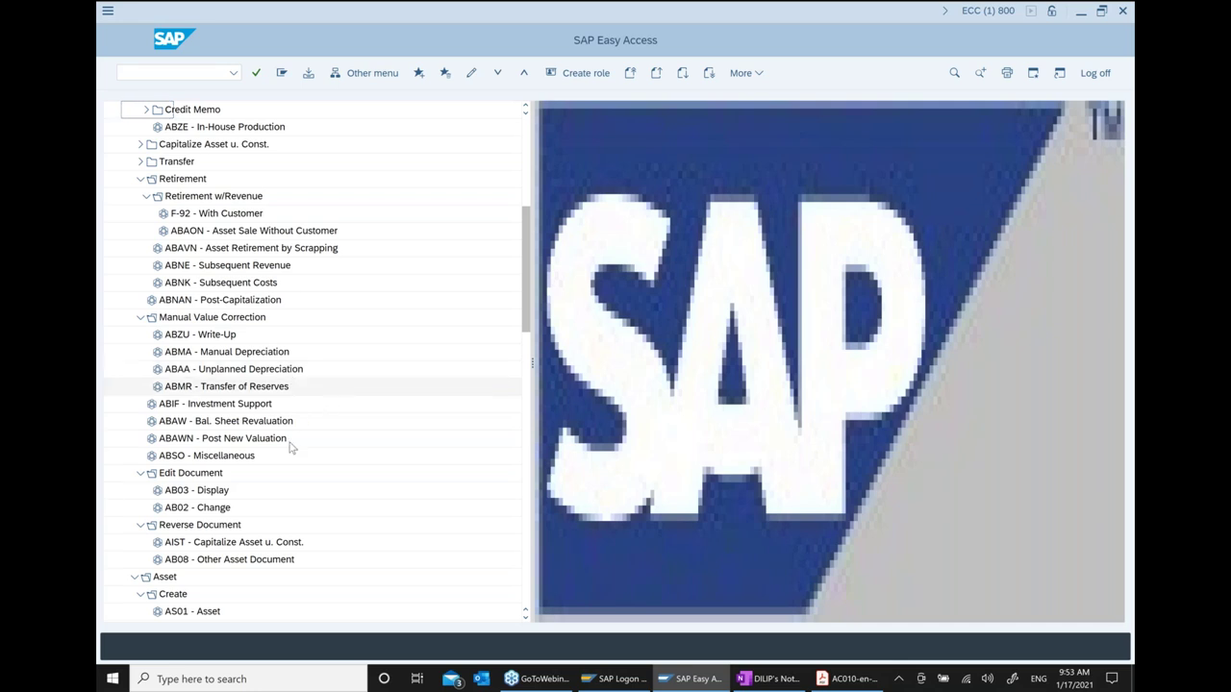
scroll(245, 507, "down", 3)
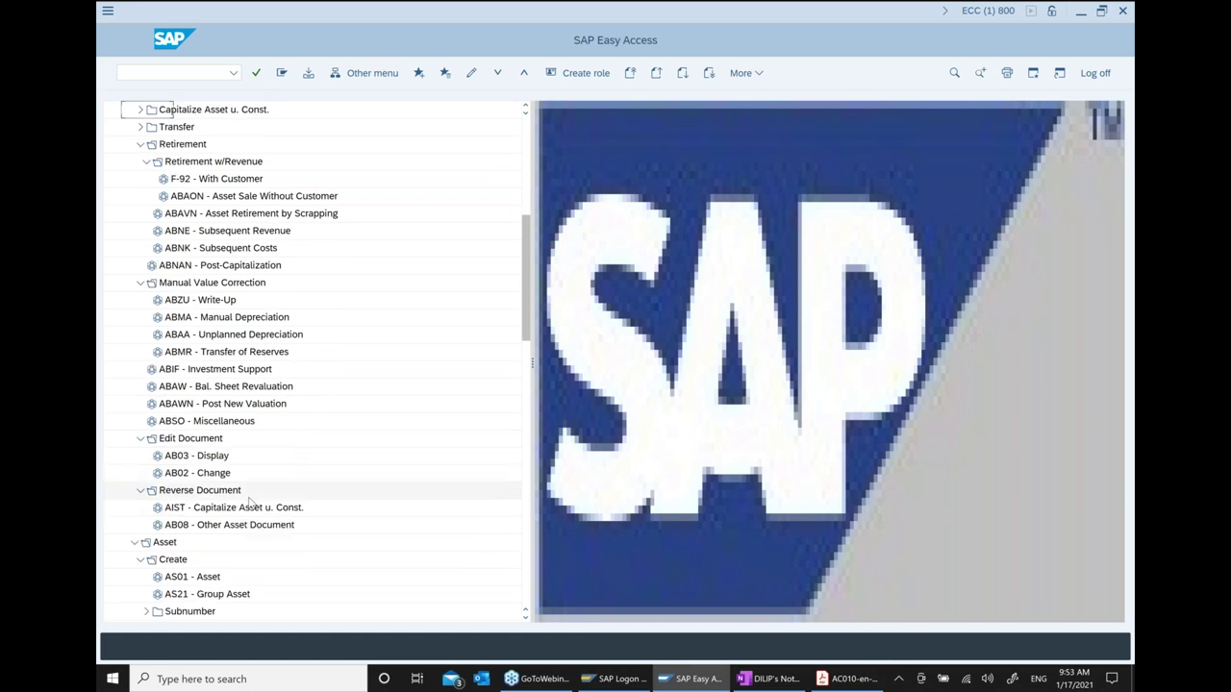
double_click(192, 525)
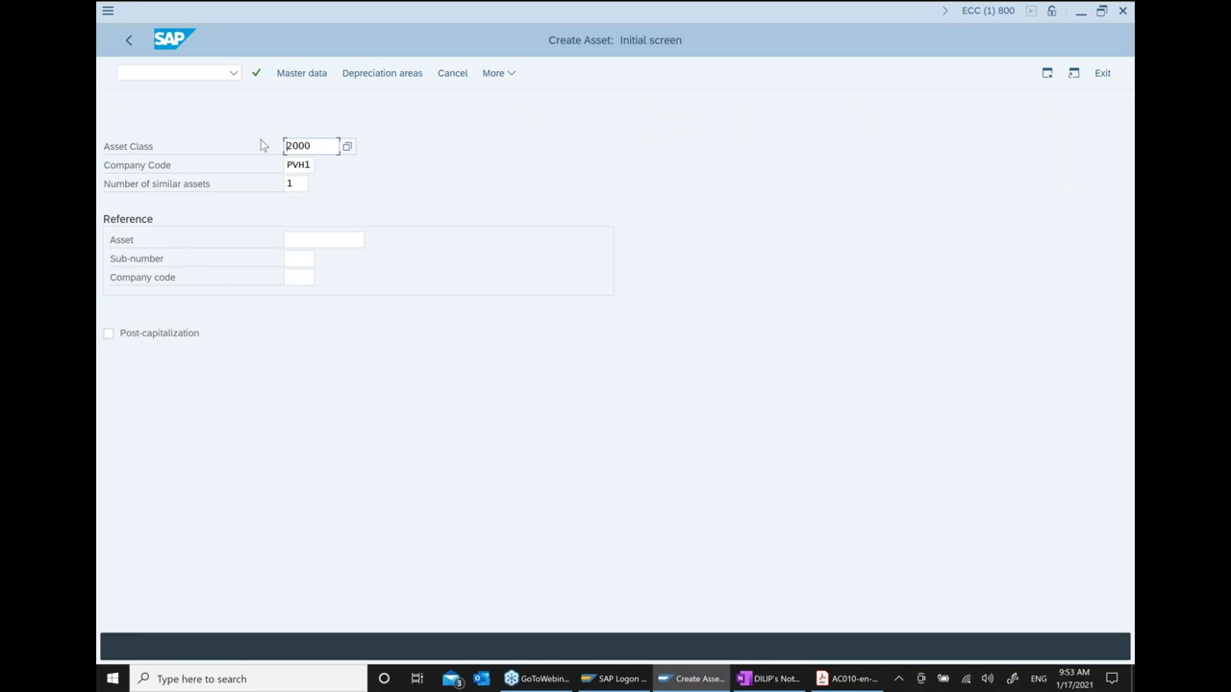
List the available asset classes and highlight class 4000, Assets under construction
left_click(347, 147)
left_click(390, 356)
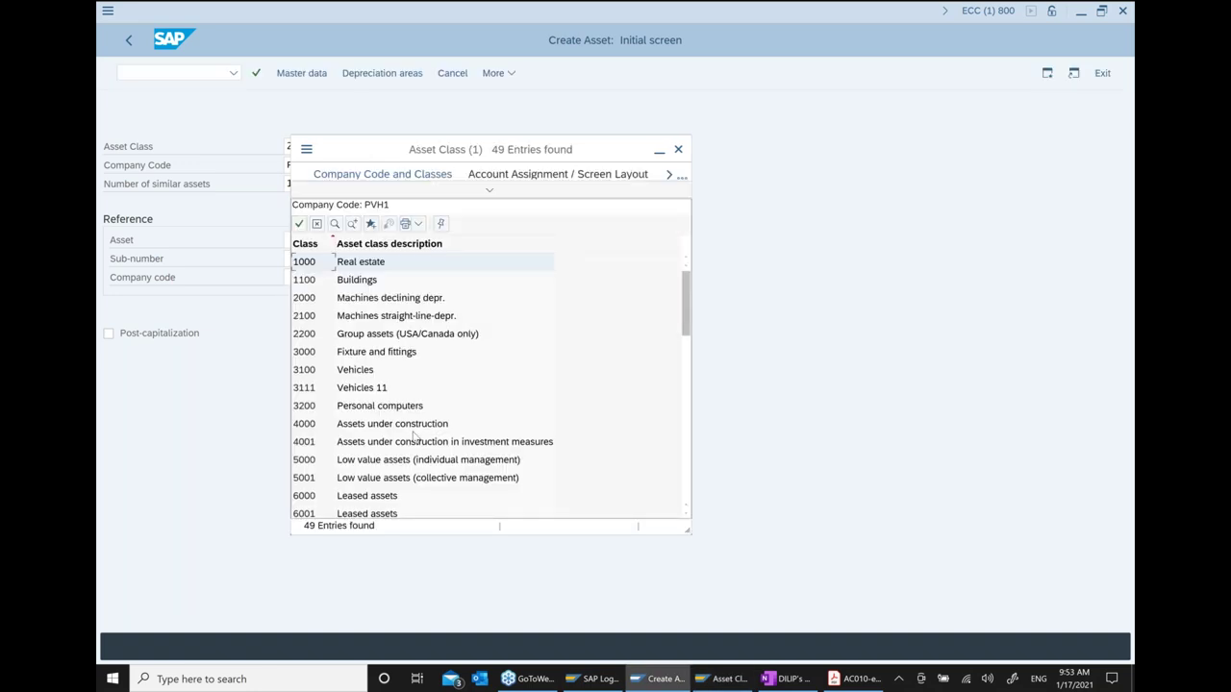
left_click(415, 429)
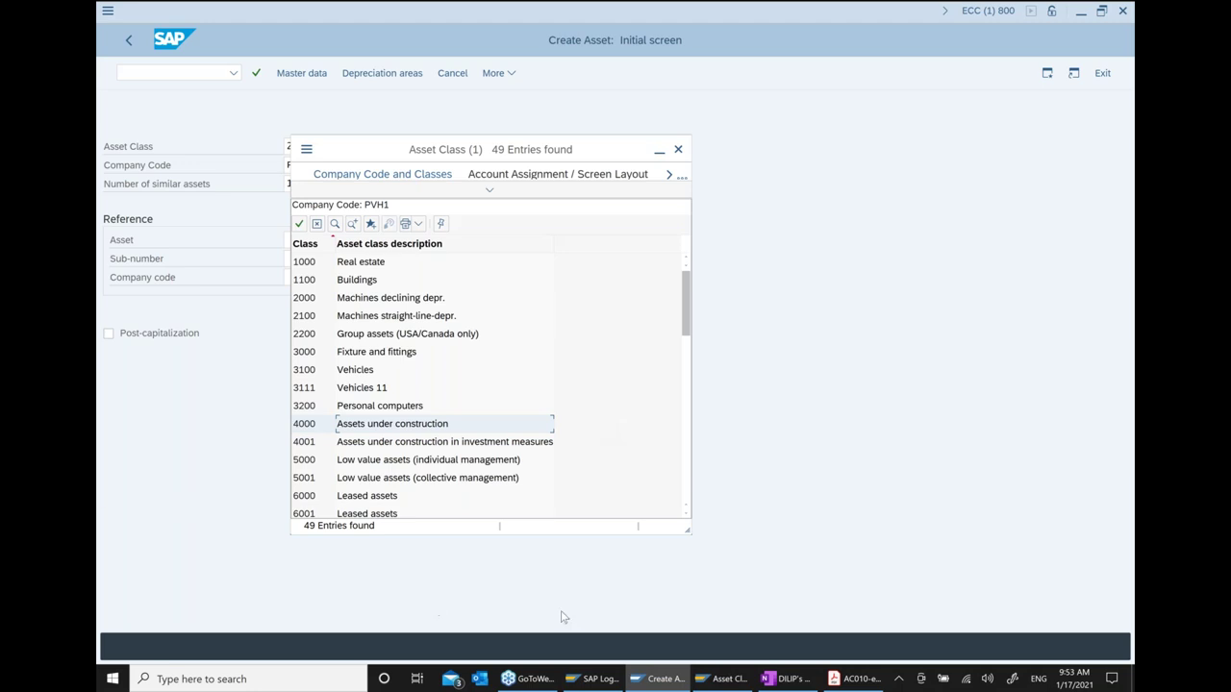
In the OneNote class notes, add the sub-item "Asset class = 4000...." beneath the AS01 line
left_click(794, 679)
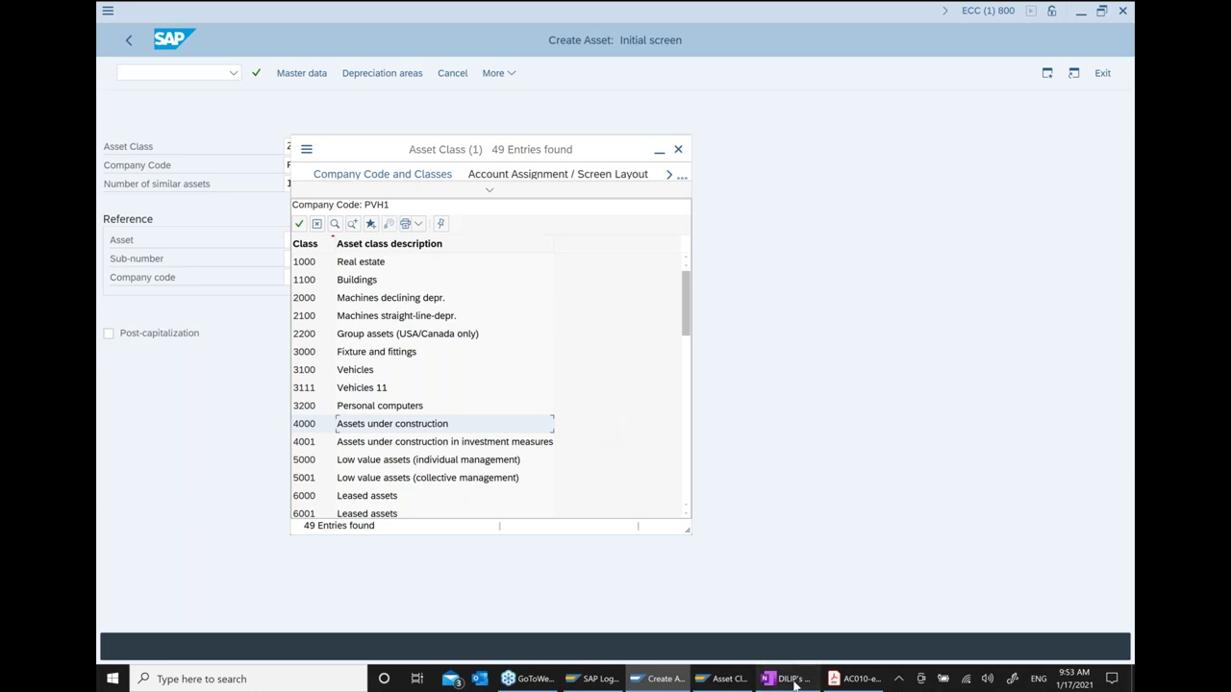
key("Return")
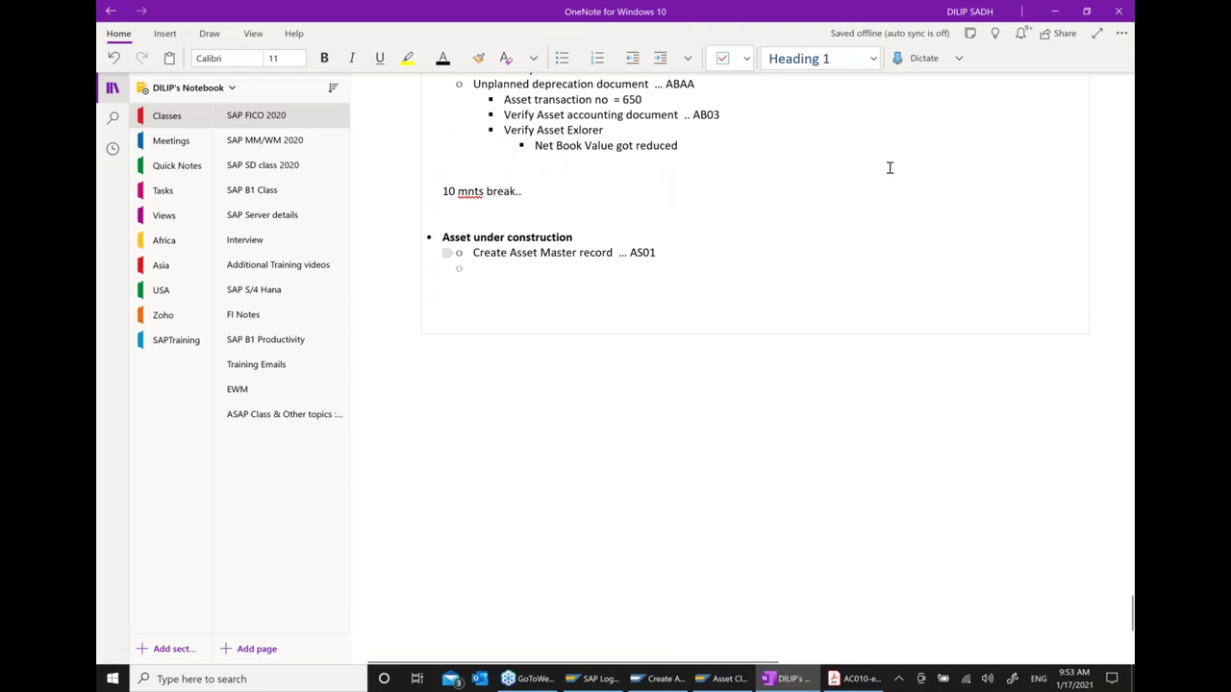
left_click(670, 58)
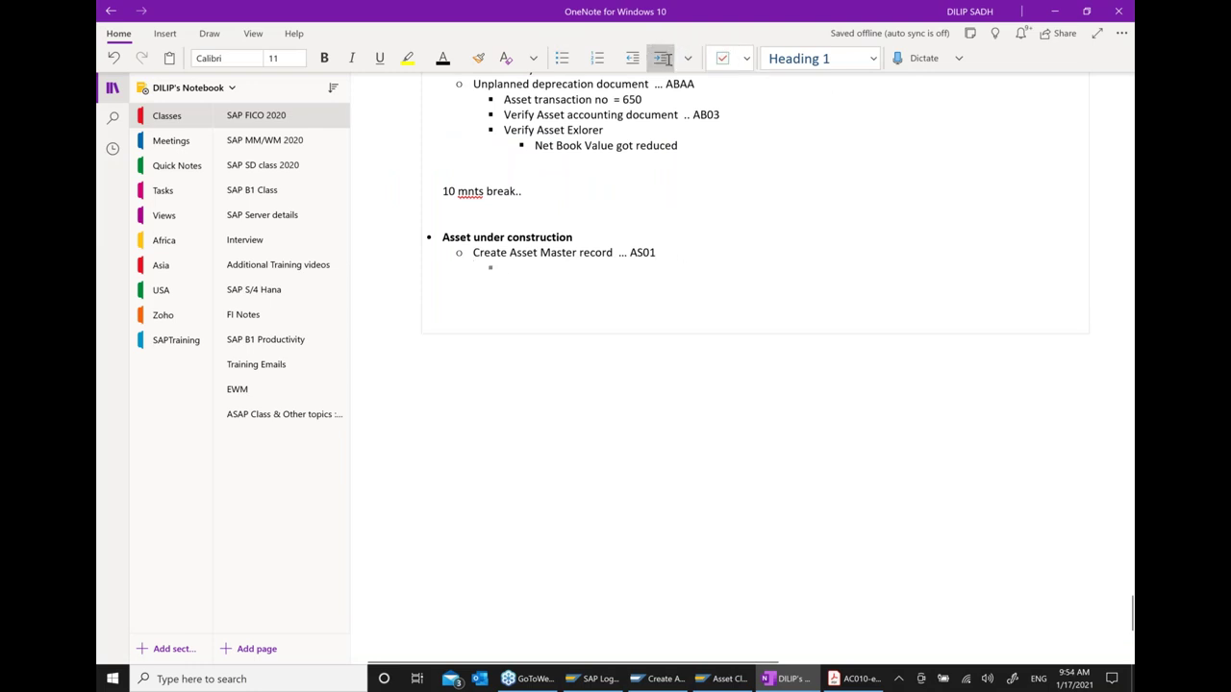
type("As")
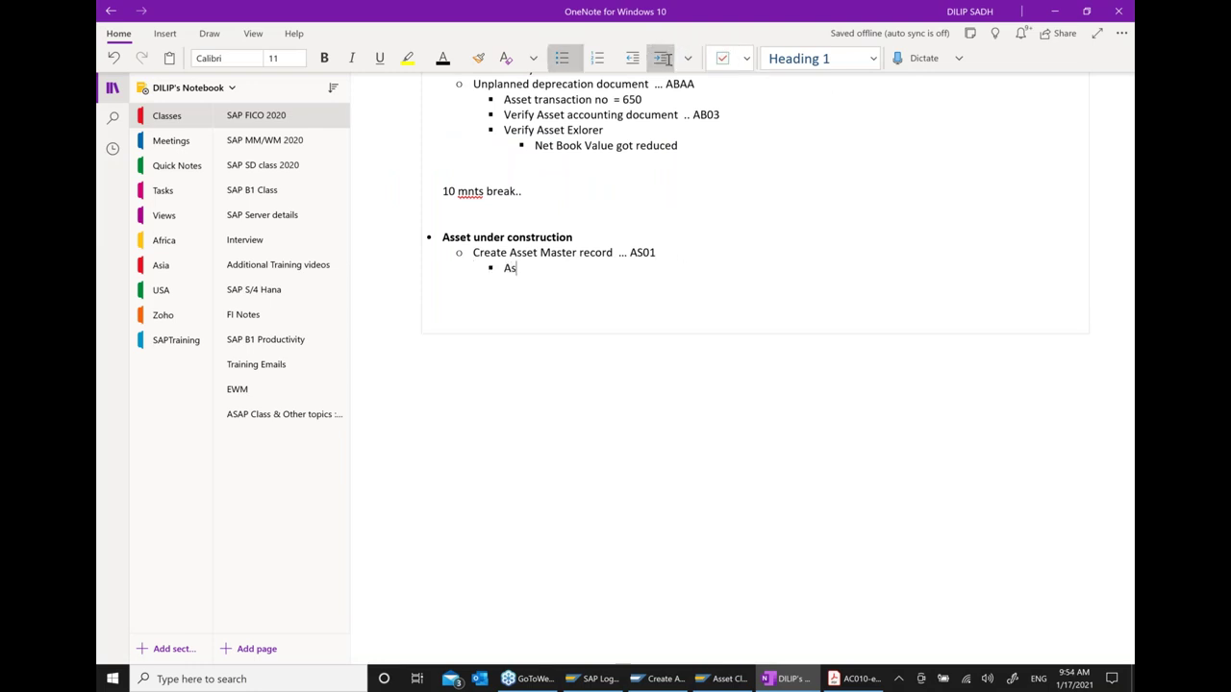
type("set cl")
key("BackSpace")
type("lass  = 4000")
Back in SAP, choose asset class 4000 for company code PVH1 and proceed to the new asset's master data
left_click(710, 680)
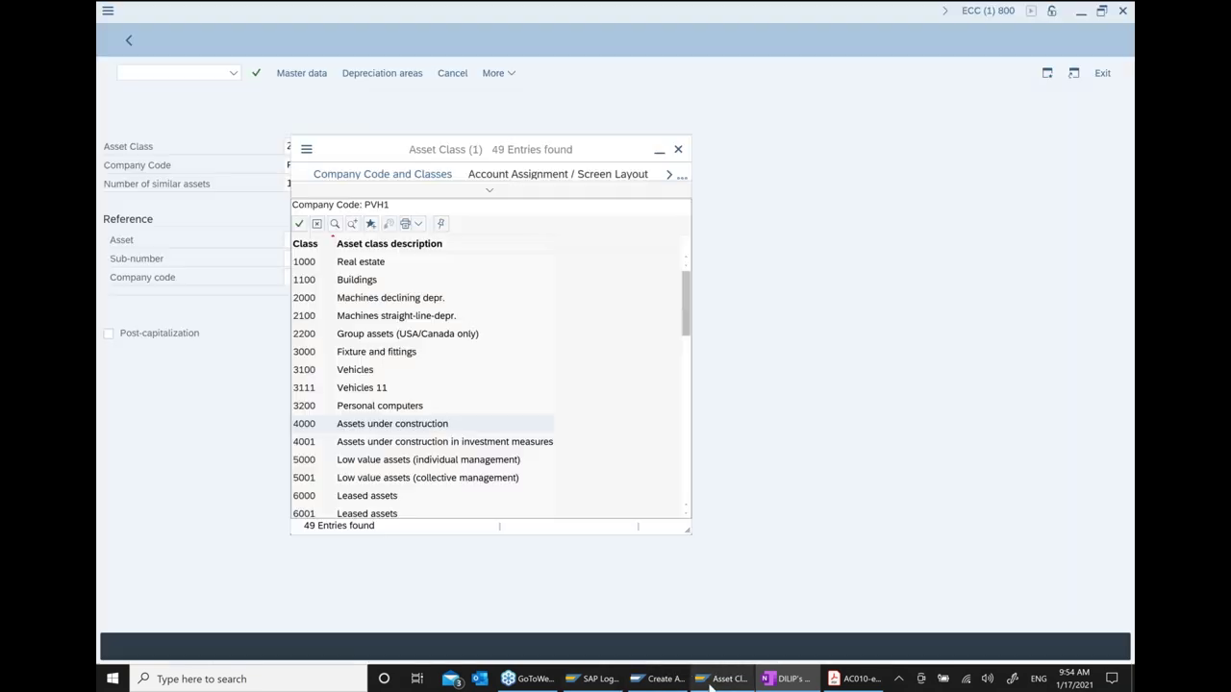
double_click(417, 425)
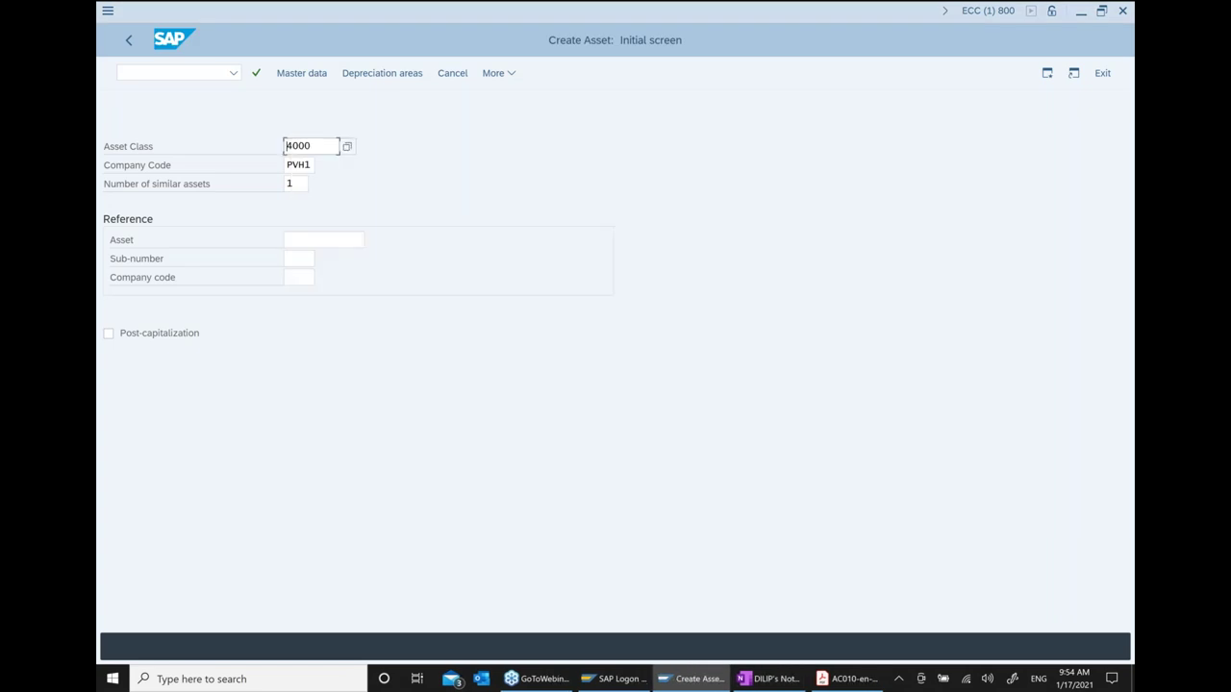
key("Return")
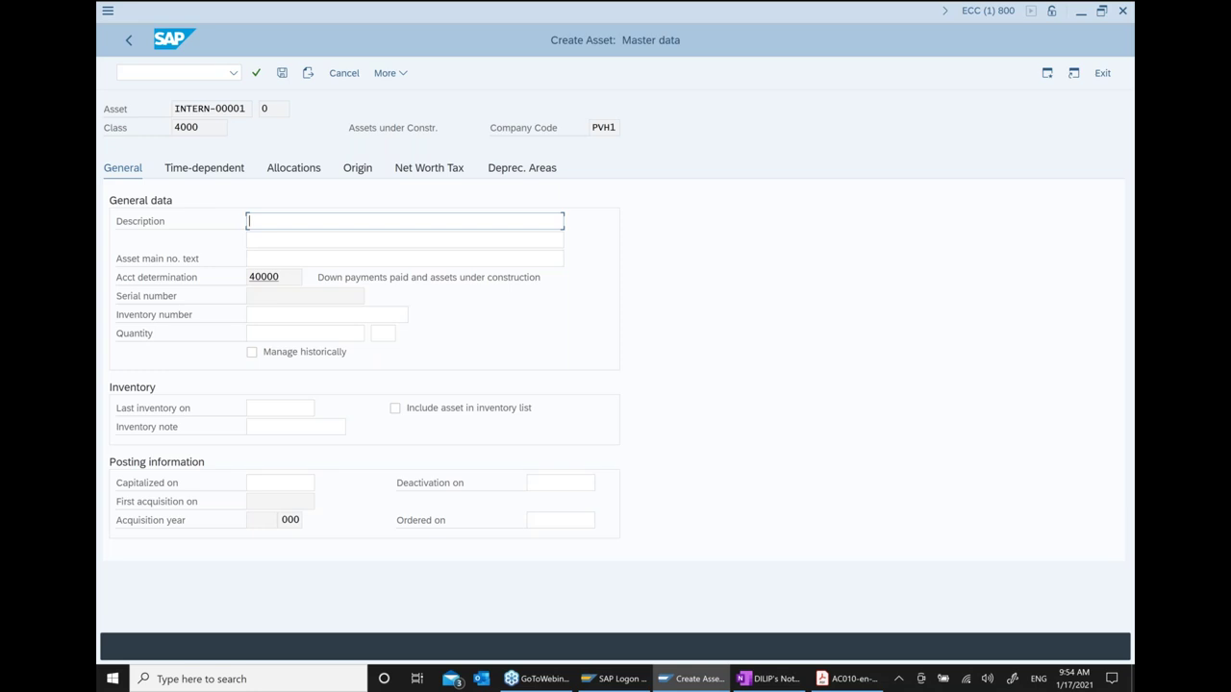
Enter the asset description as "Constructing Office Building _" followed by the surname and "1 1721"
type("Constructing")
type("Office Building _ sa")
key("BackSpace")
key("BackSpace")
key("BackSpace")
type("Sadh")
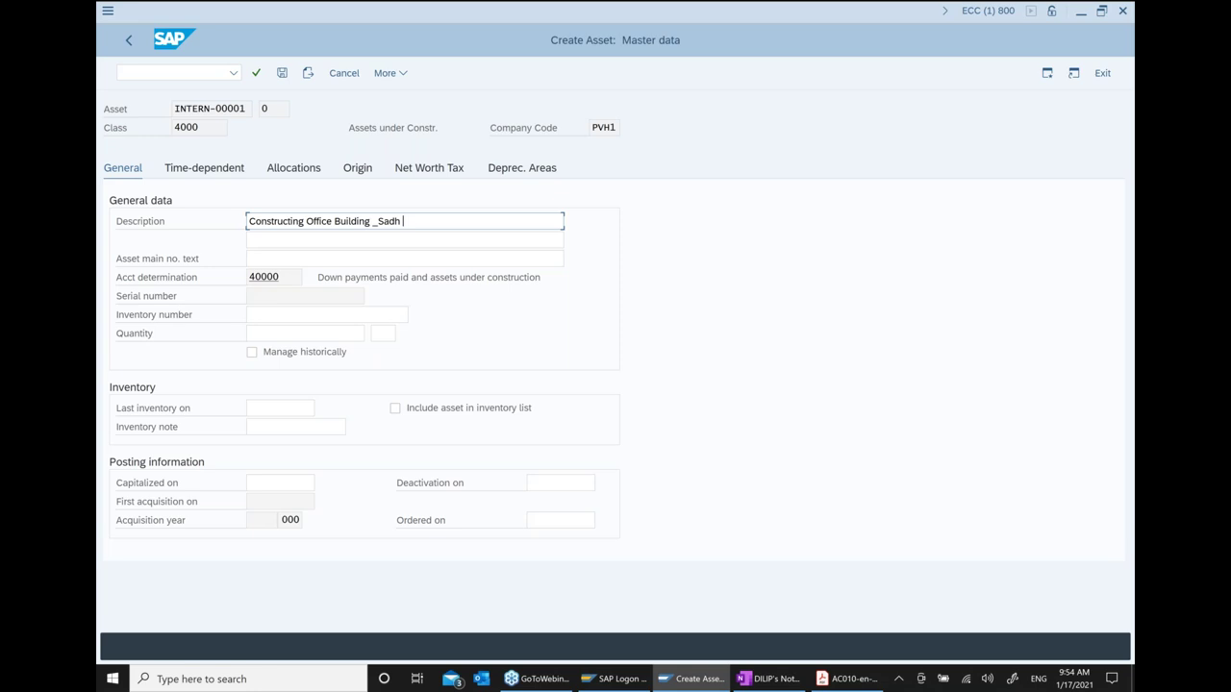
type("1")
type(" 21")
key("BackSpace")
key("BackSpace")
key("BackSpace")
key("BackSpace")
type("17")
Copy the description into the second description line and confirm the general data
left_click_drag(447, 221, 218, 221)
key("ctrl+c")
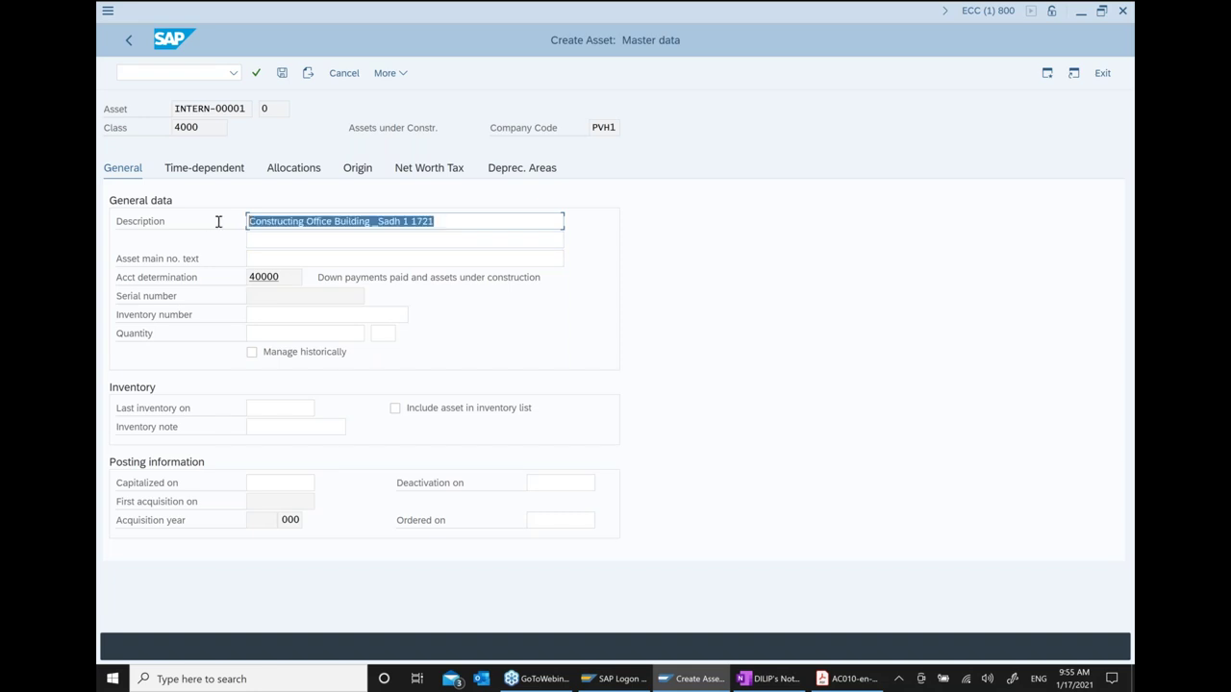
left_click(260, 241)
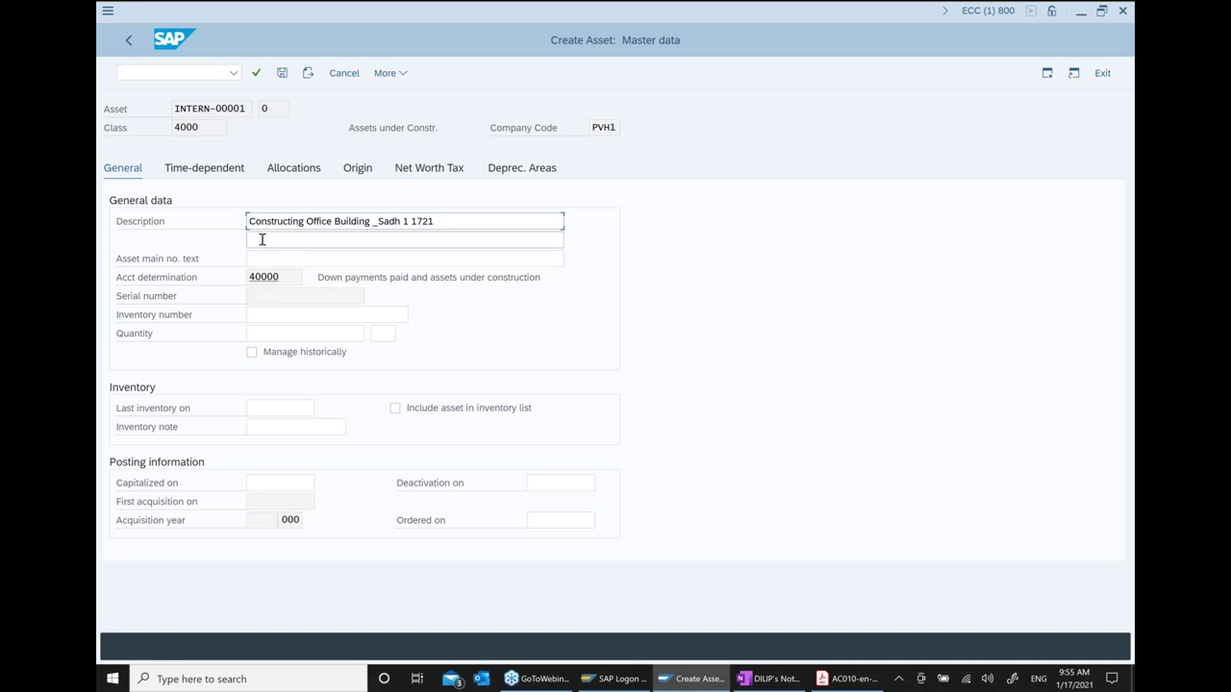
key("ctrl+v")
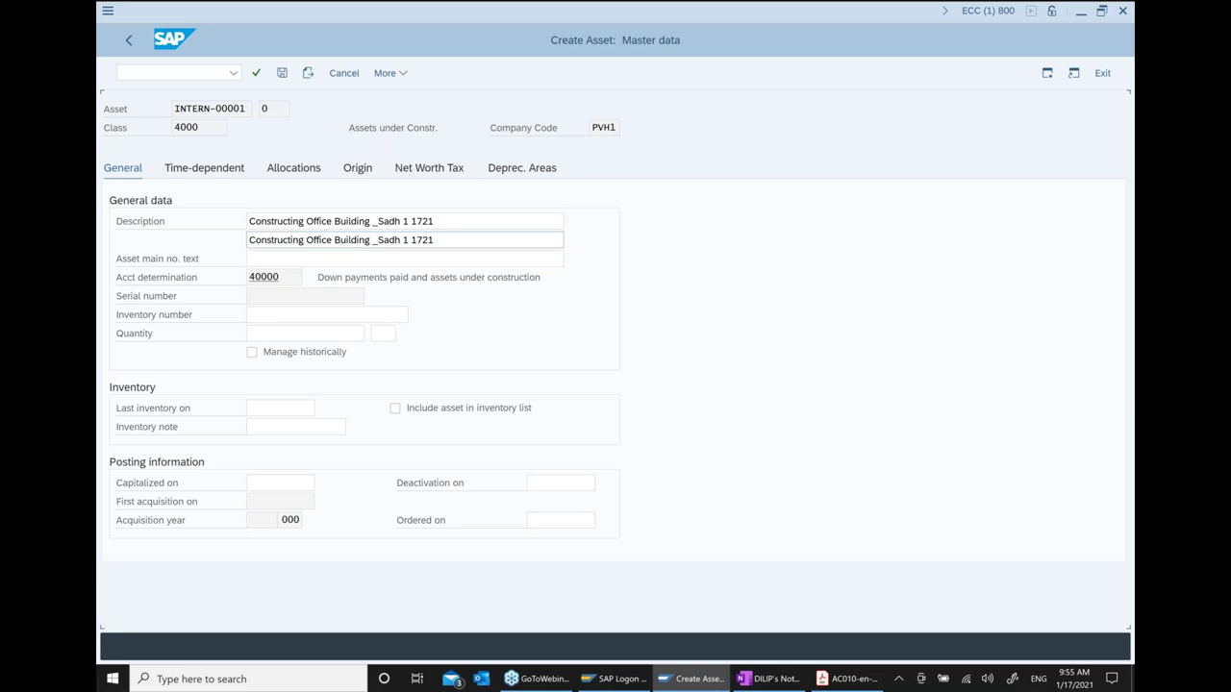
key("Return")
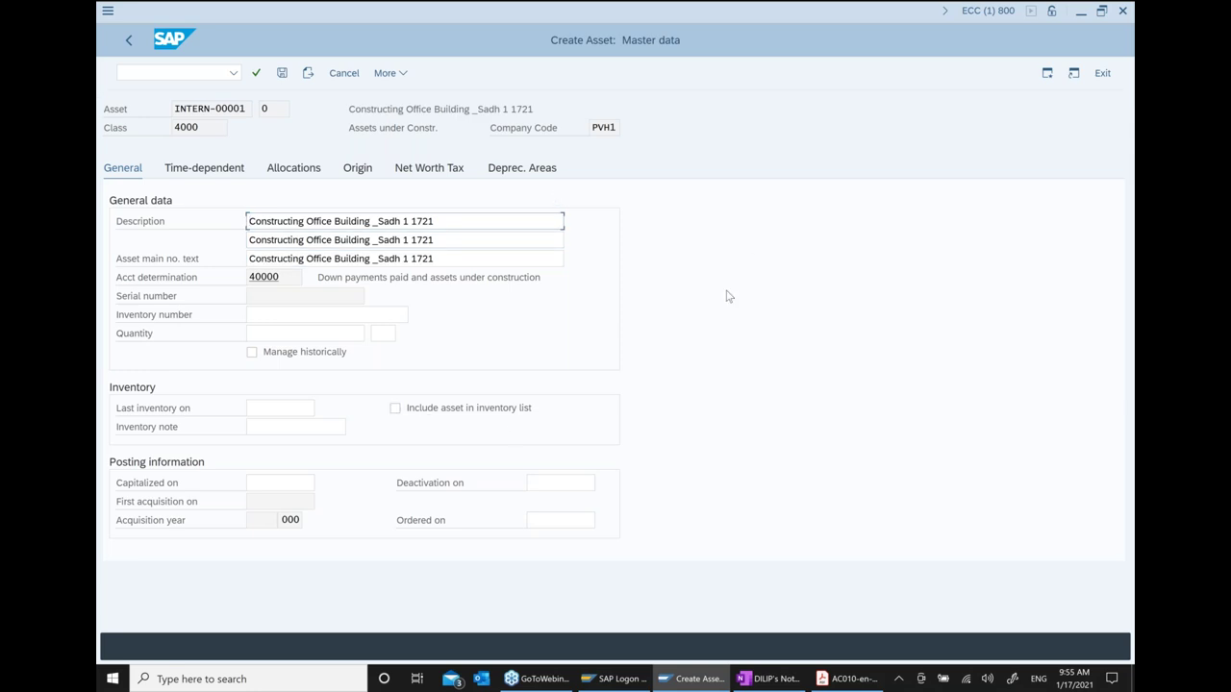
Assign cost center SALES_PVH1 in the time-dependent data and save the asset master record
left_click(282, 73)
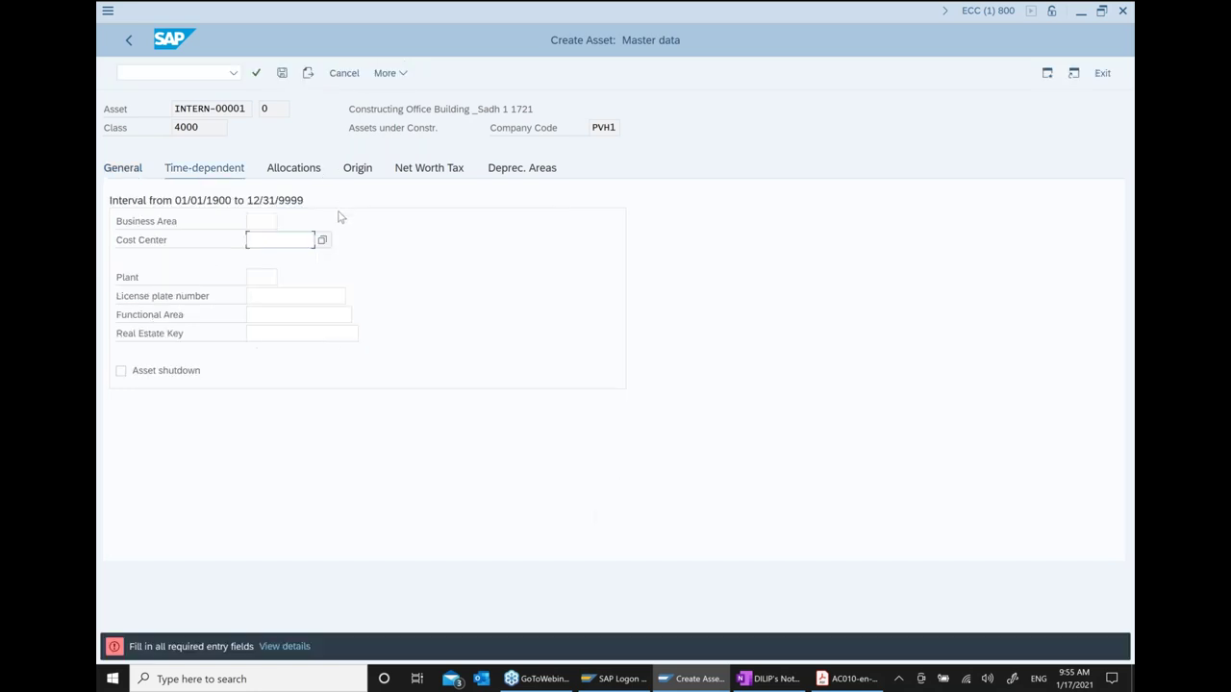
left_click(322, 239)
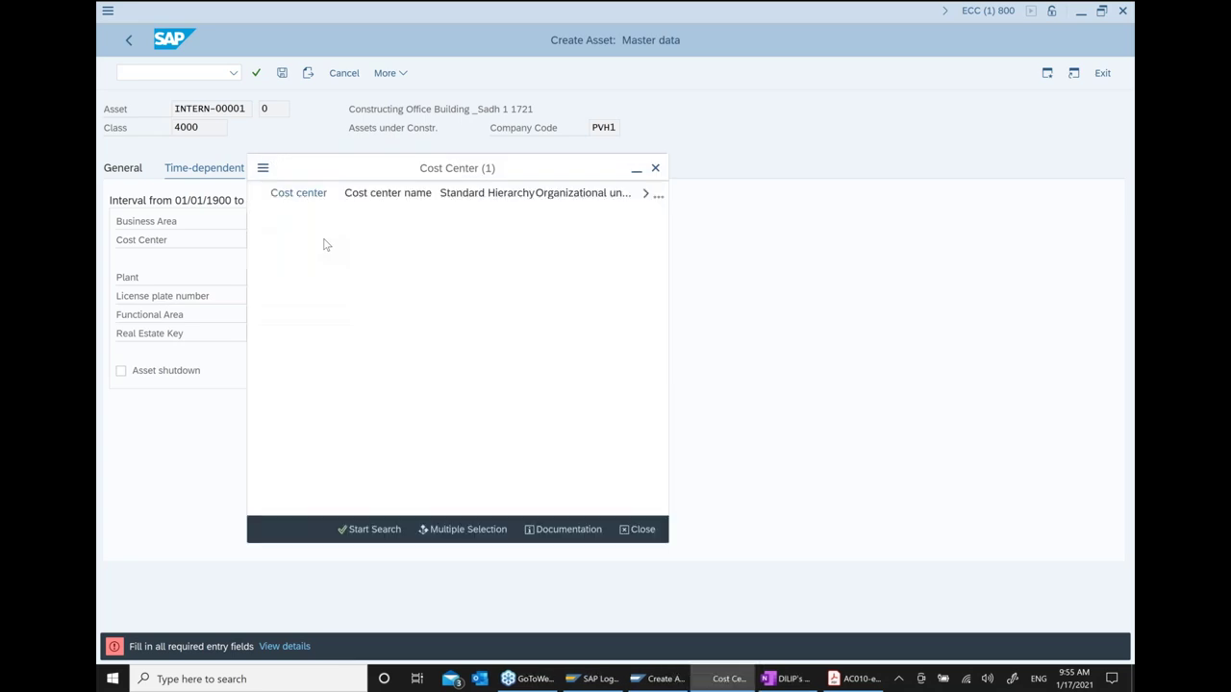
left_click(383, 527)
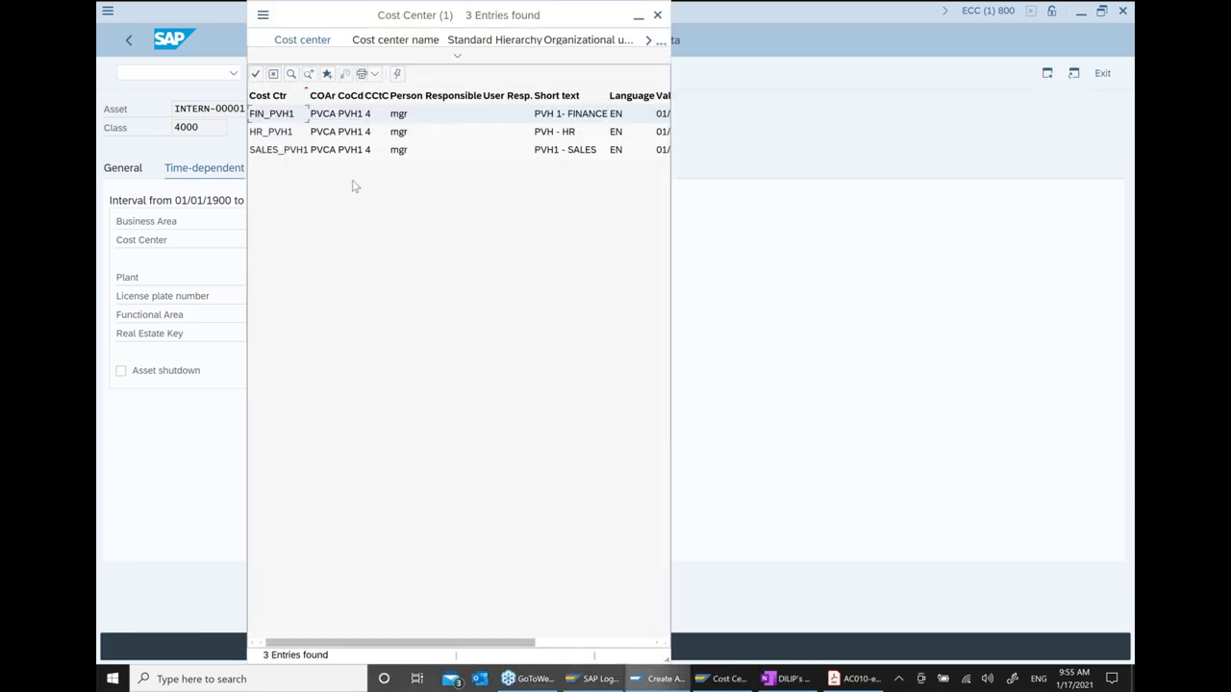
left_click(334, 153)
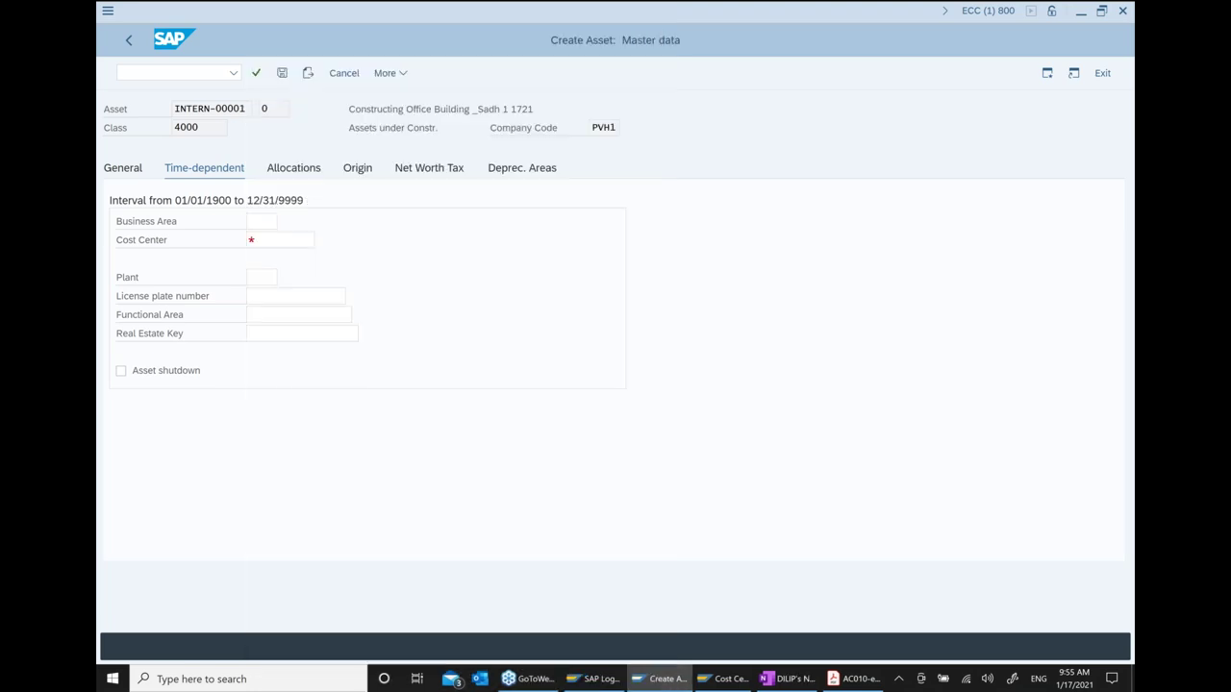
key("ctrl+s")
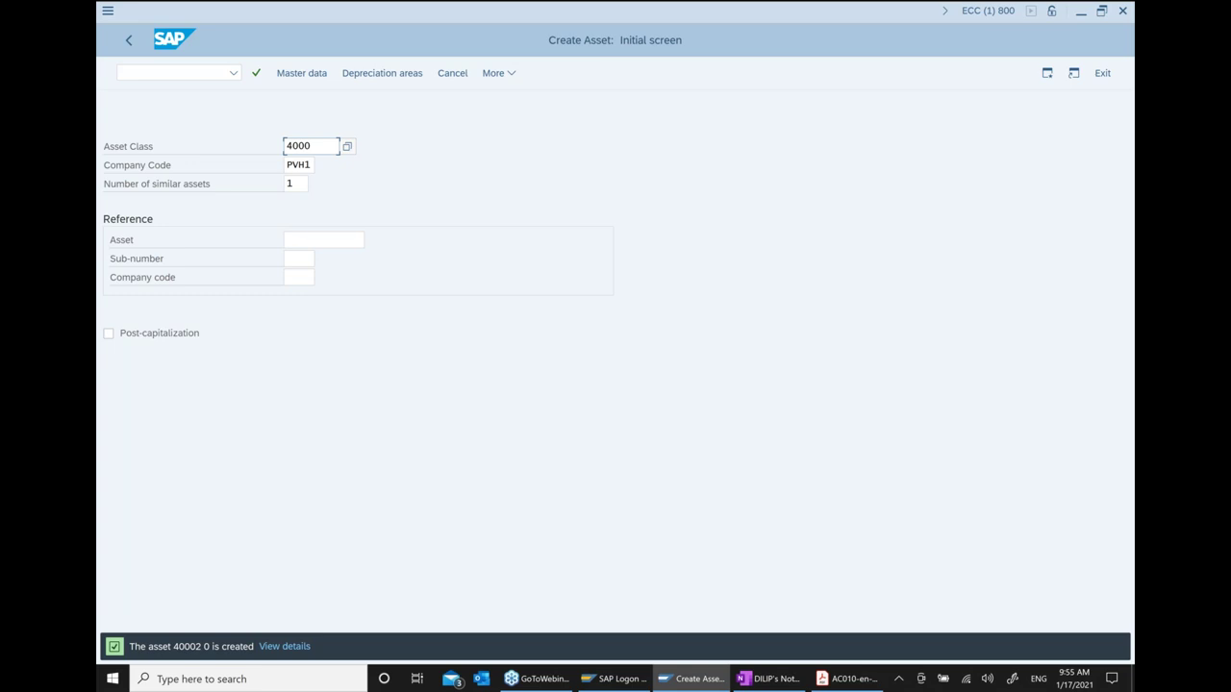
Leave asset creation and open the AS02 change asset transaction from the Fixed Assets folder
left_click(126, 42)
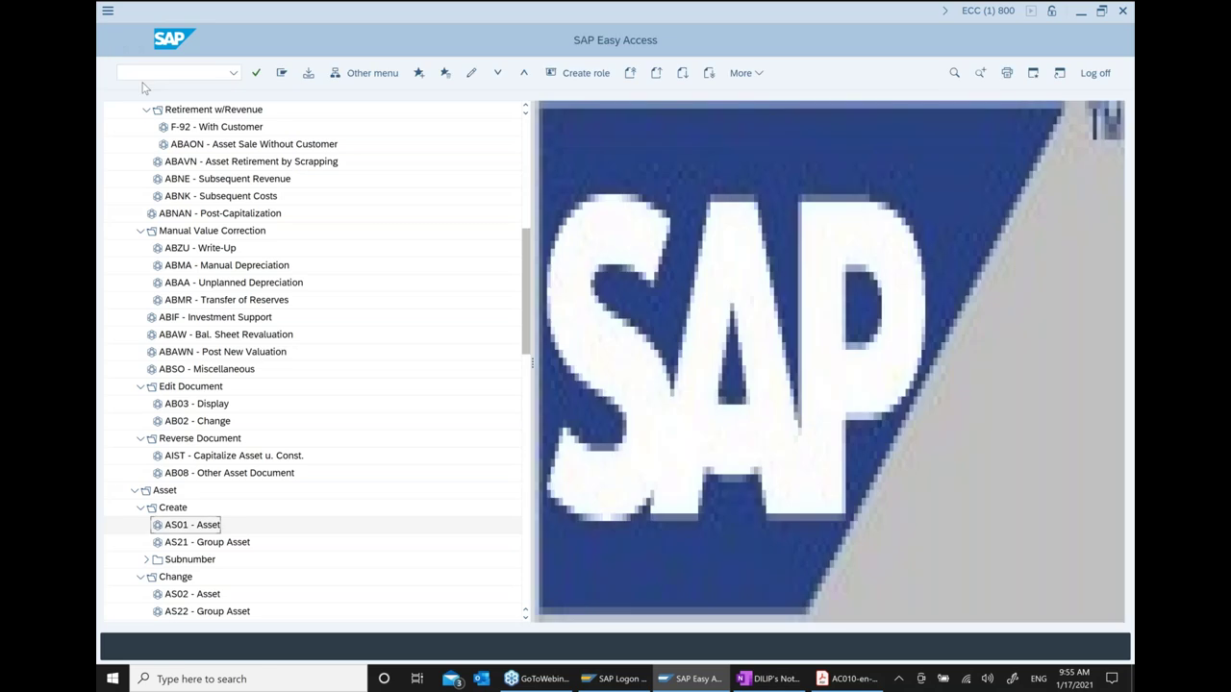
scroll(285, 336, "down", 1)
scroll(286, 336, "down", 3)
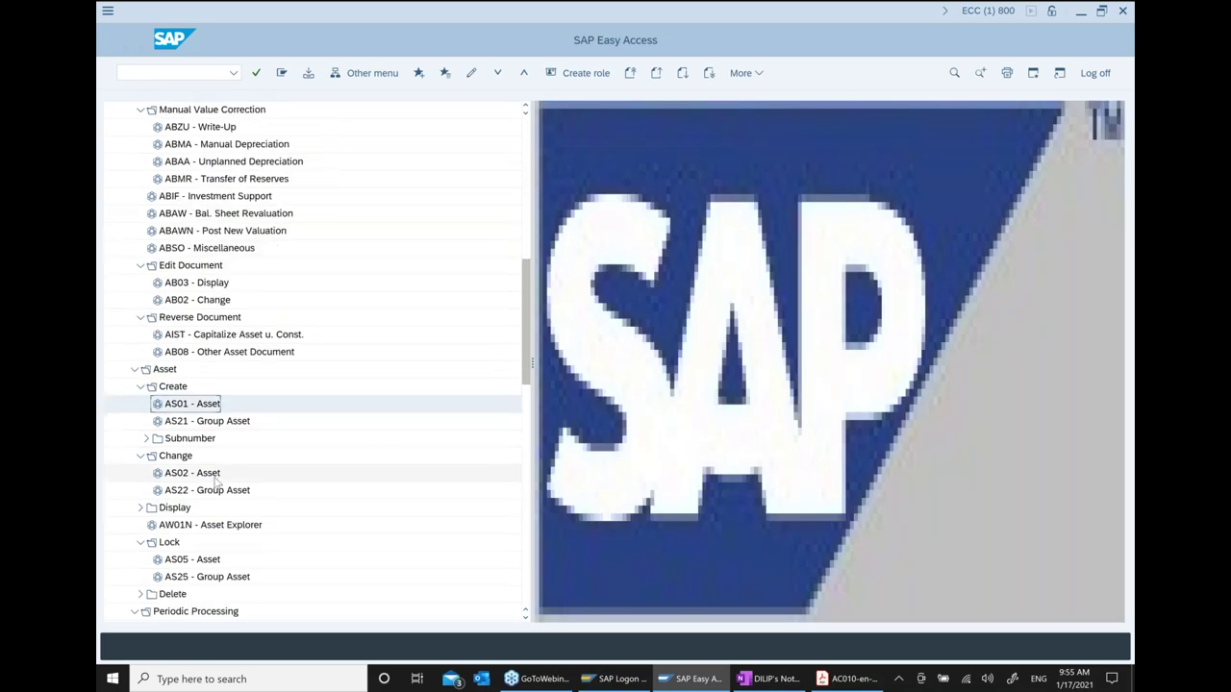
left_click(215, 475)
double_click(215, 475)
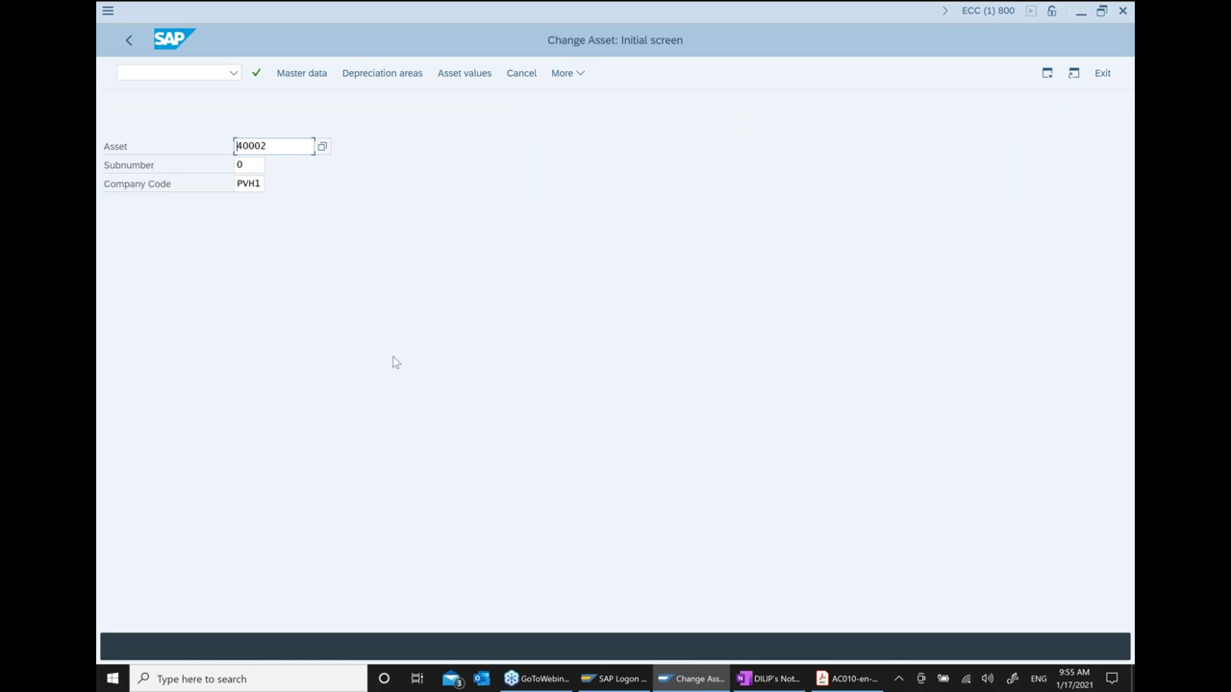
Append the asset number 40002 to the asset class line in the OneNote notes, and return to SAP
left_click(773, 681)
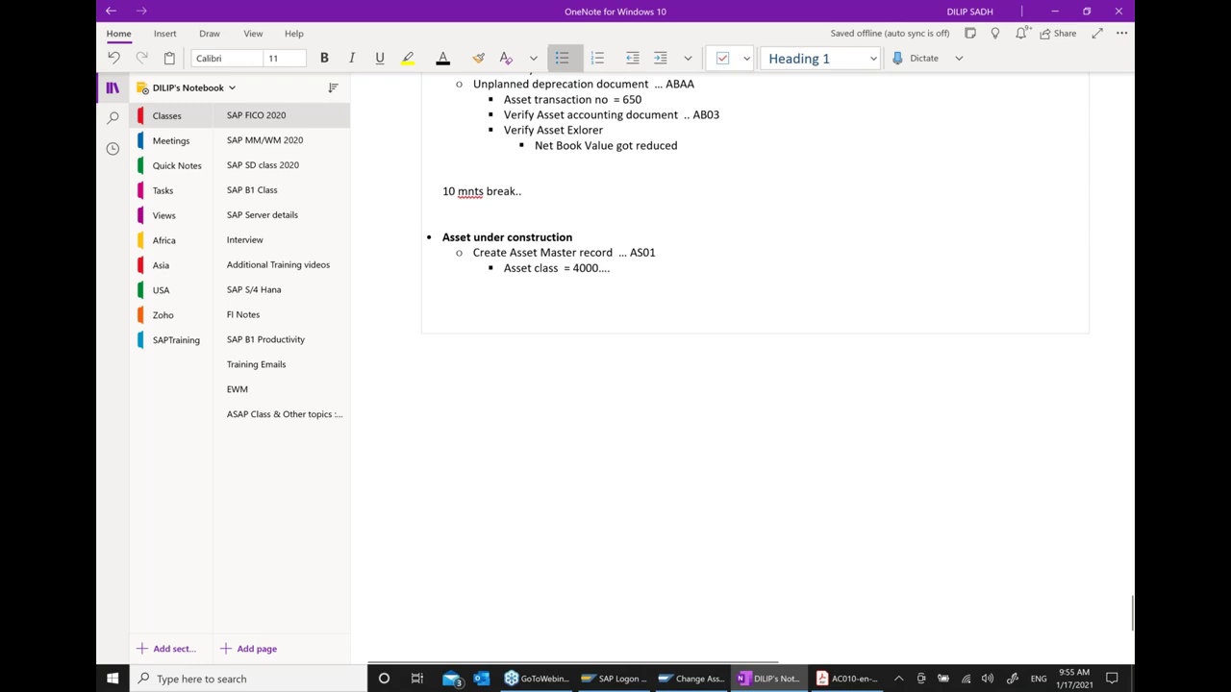
type("40002")
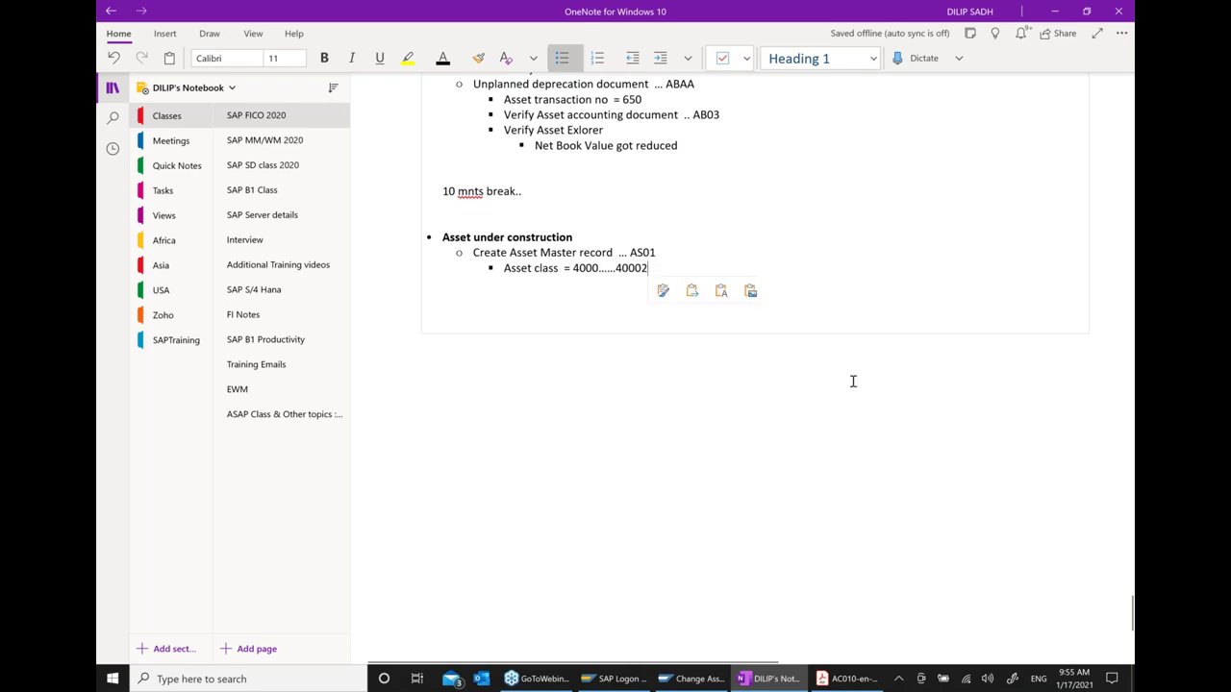
left_click(690, 679)
Open the master data of asset 40002 and examine the depreciation keys and useful life in its depreciation areas
key("Return")
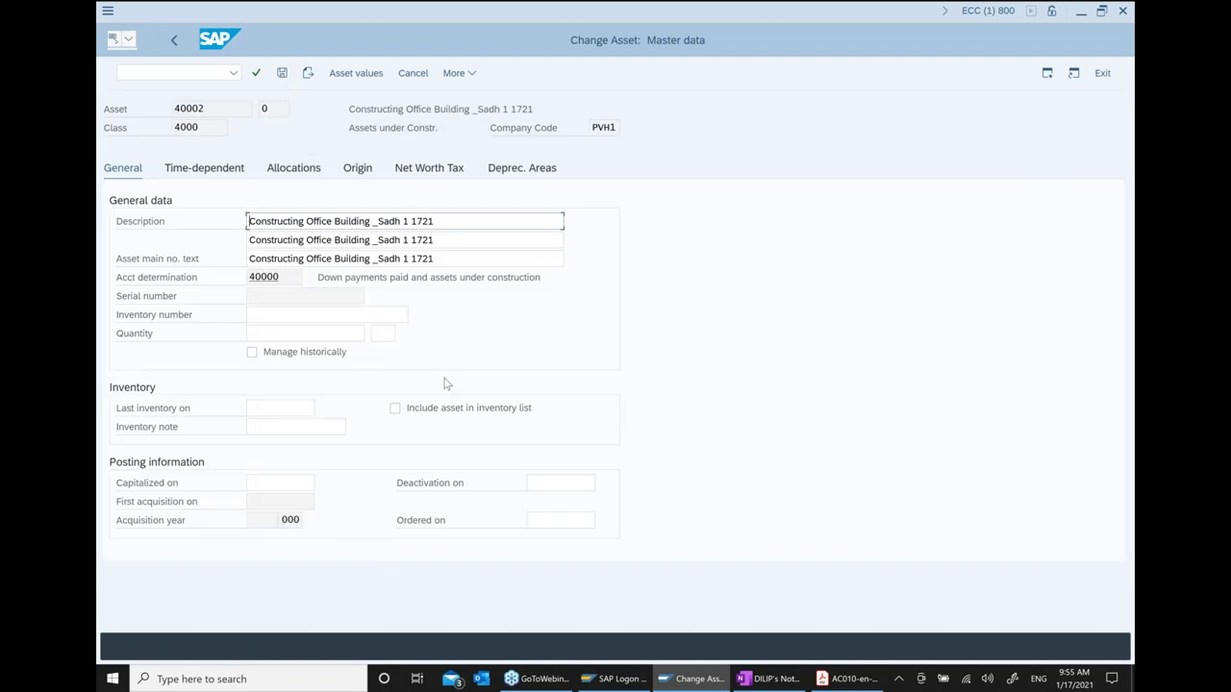
left_click(525, 182)
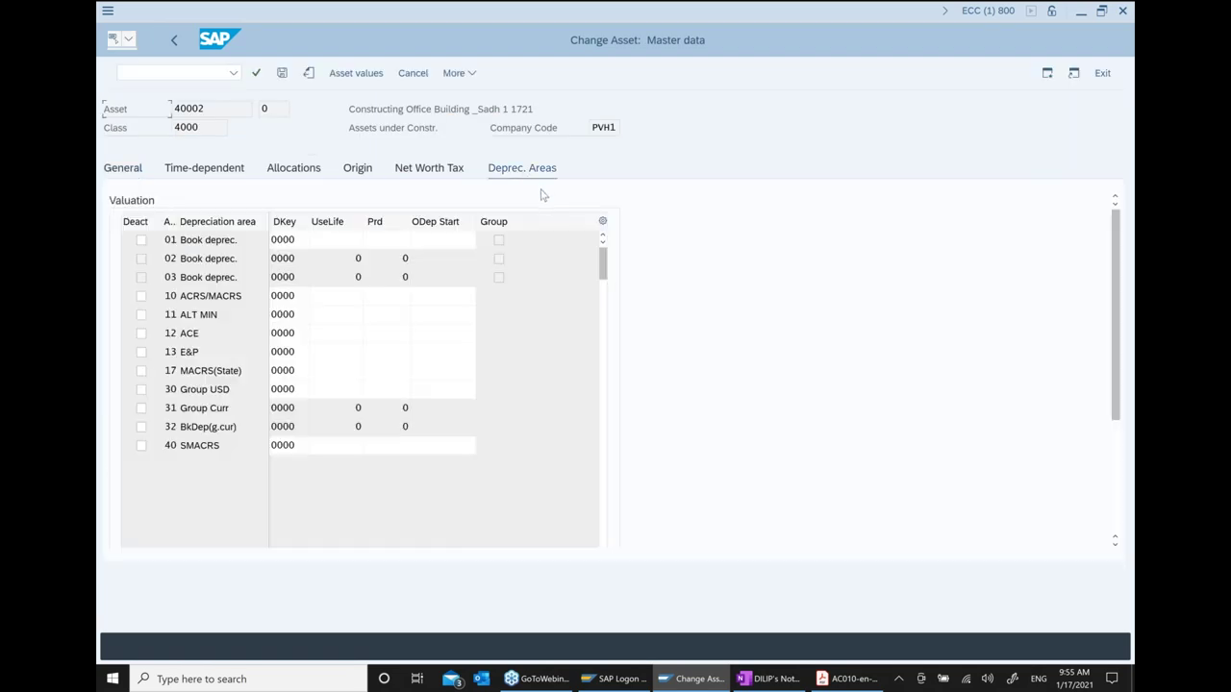
left_click(335, 239)
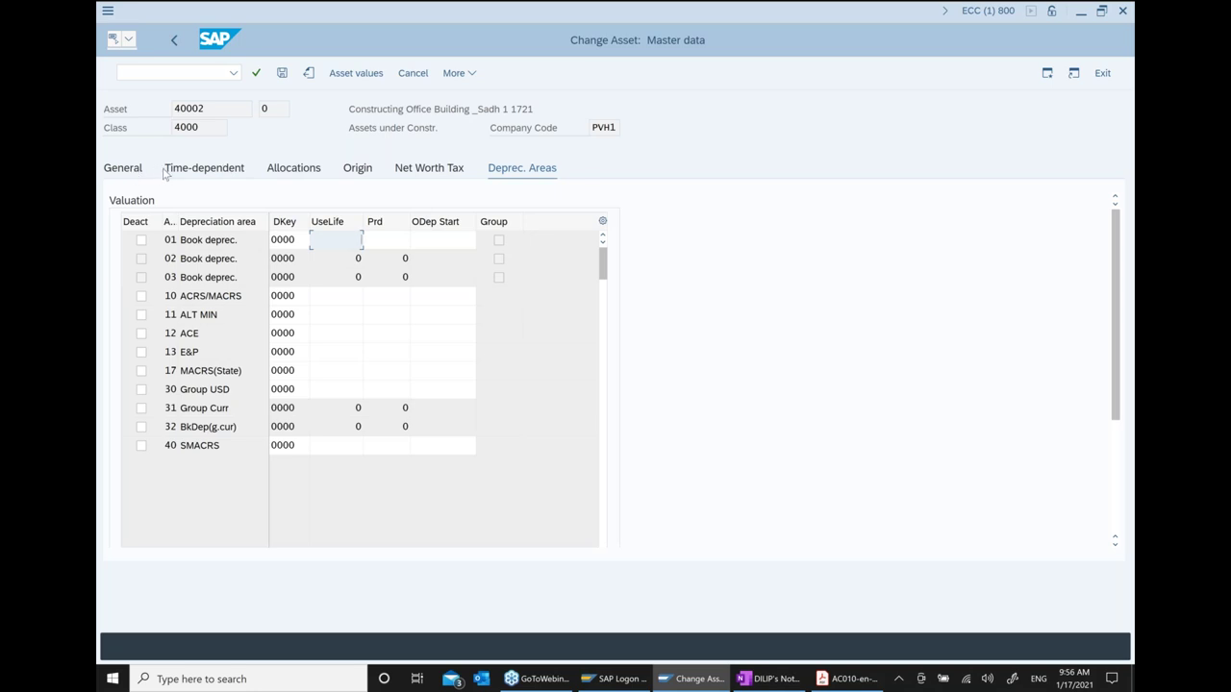
Leave the asset change transaction, examine the planned values of asset 40002 in Asset Explorer (AW01N), and return to the SAP menu
left_click(174, 41)
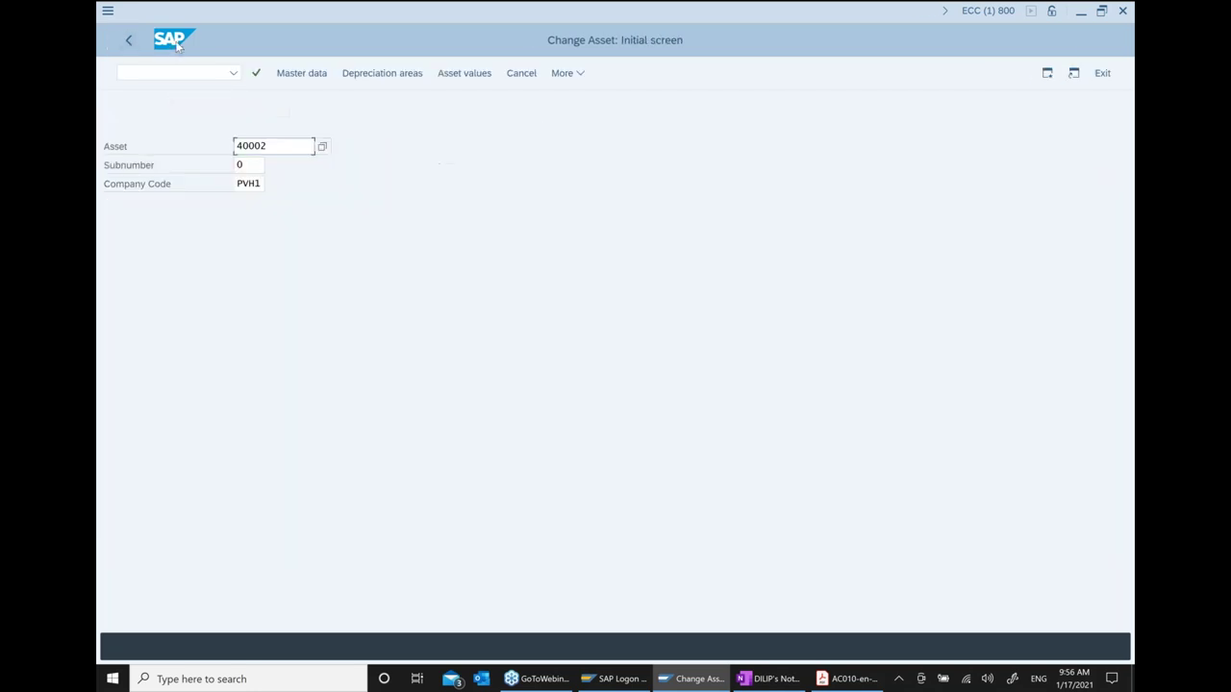
left_click(130, 45)
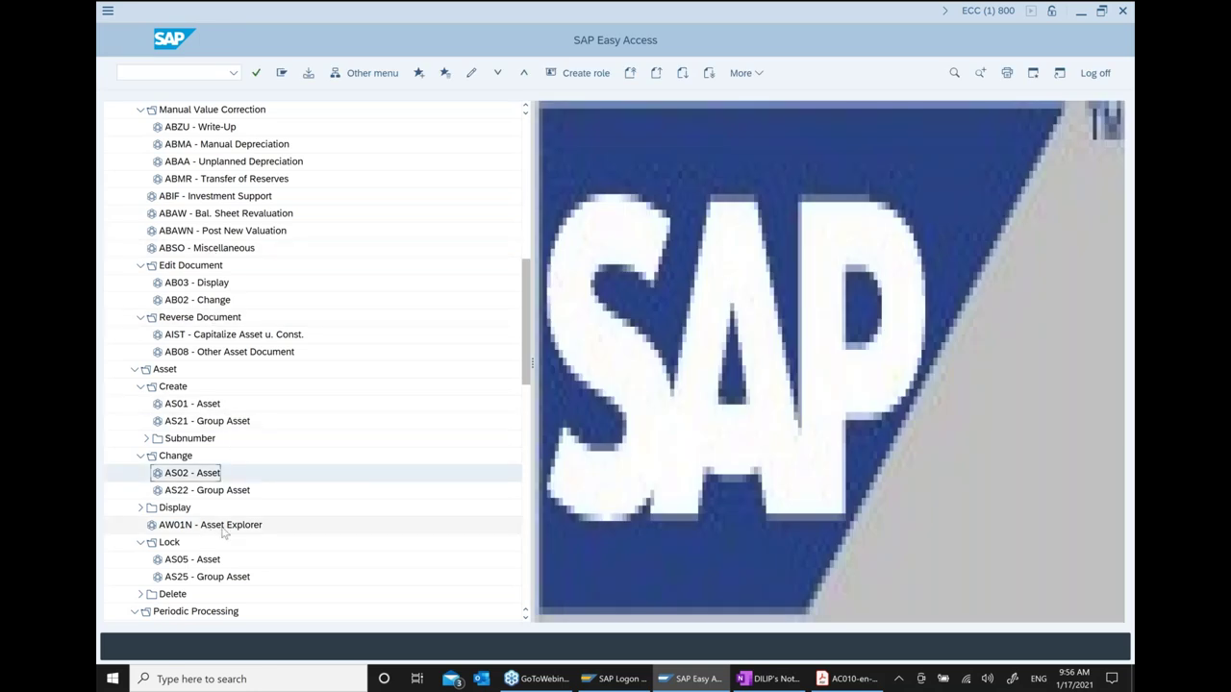
left_click(222, 529)
double_click(223, 529)
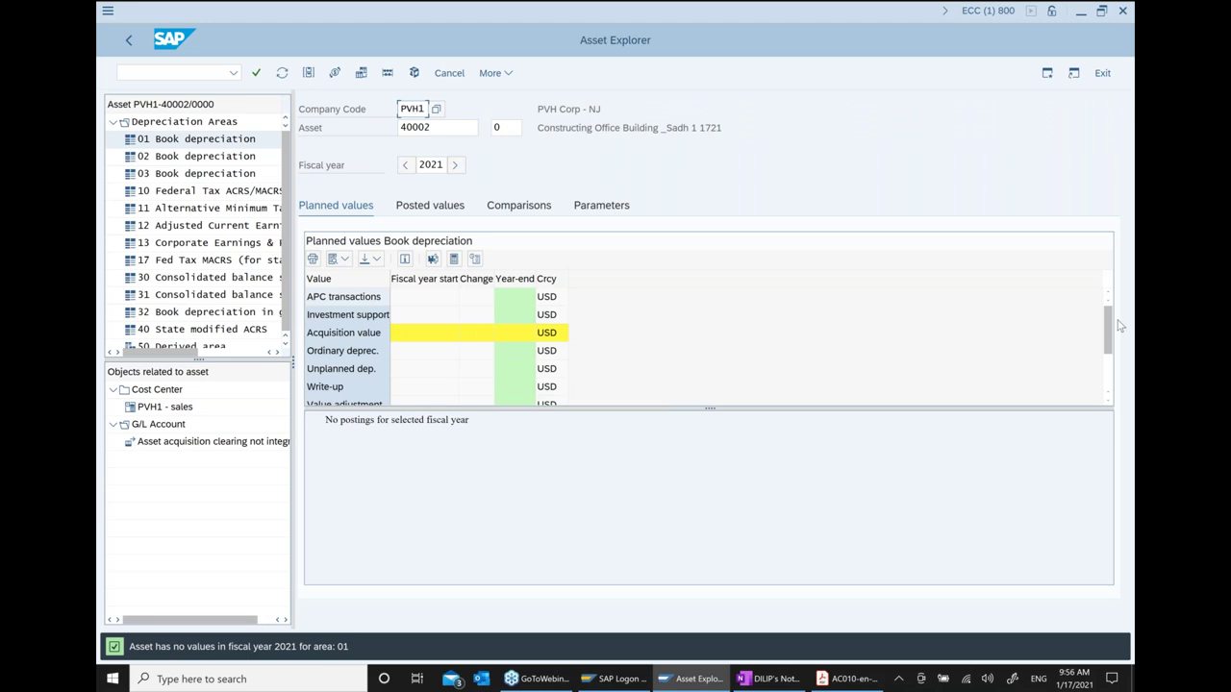
left_click(130, 41)
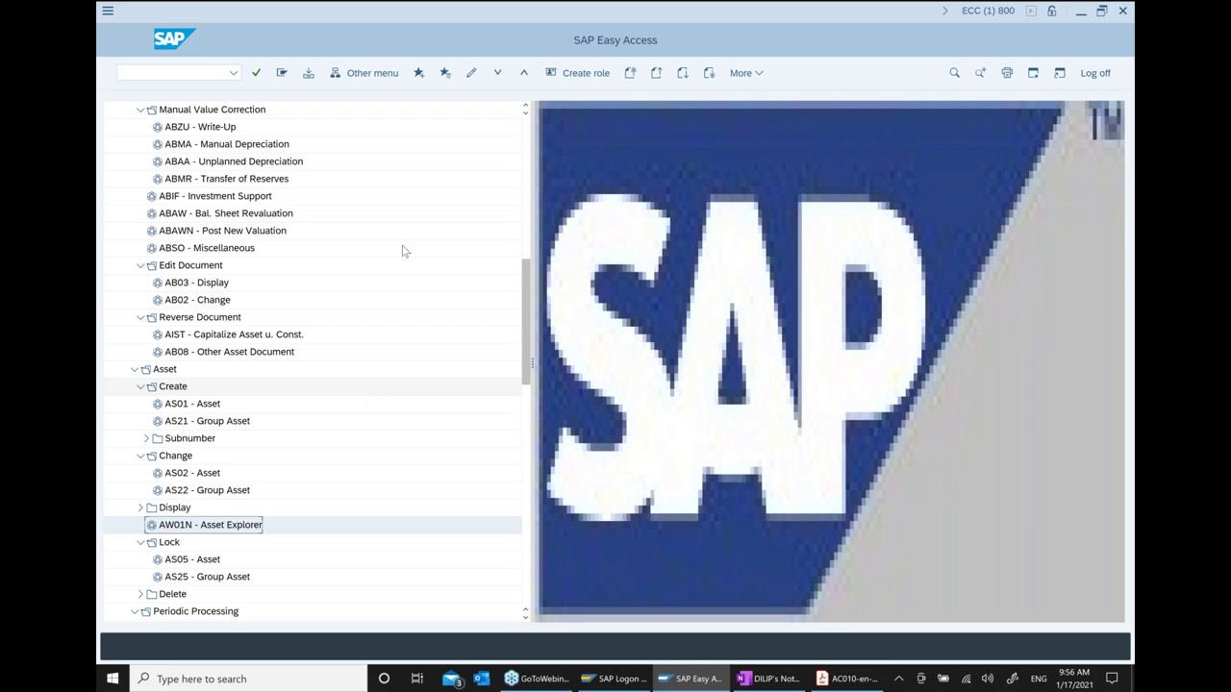
Open the F-90 With Vendor transaction from the External Acquisition folder under Fixed Assets posting
scroll(389, 293, "up", 1)
scroll(388, 294, "up", 3)
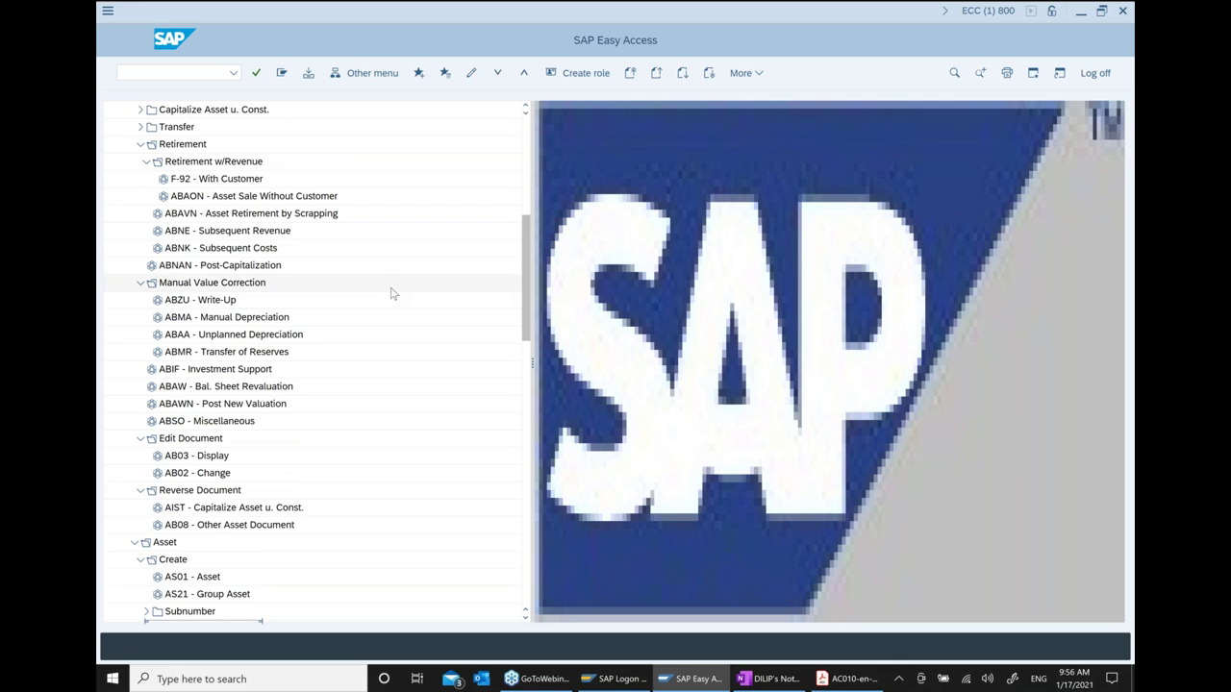
scroll(391, 293, "up", 3)
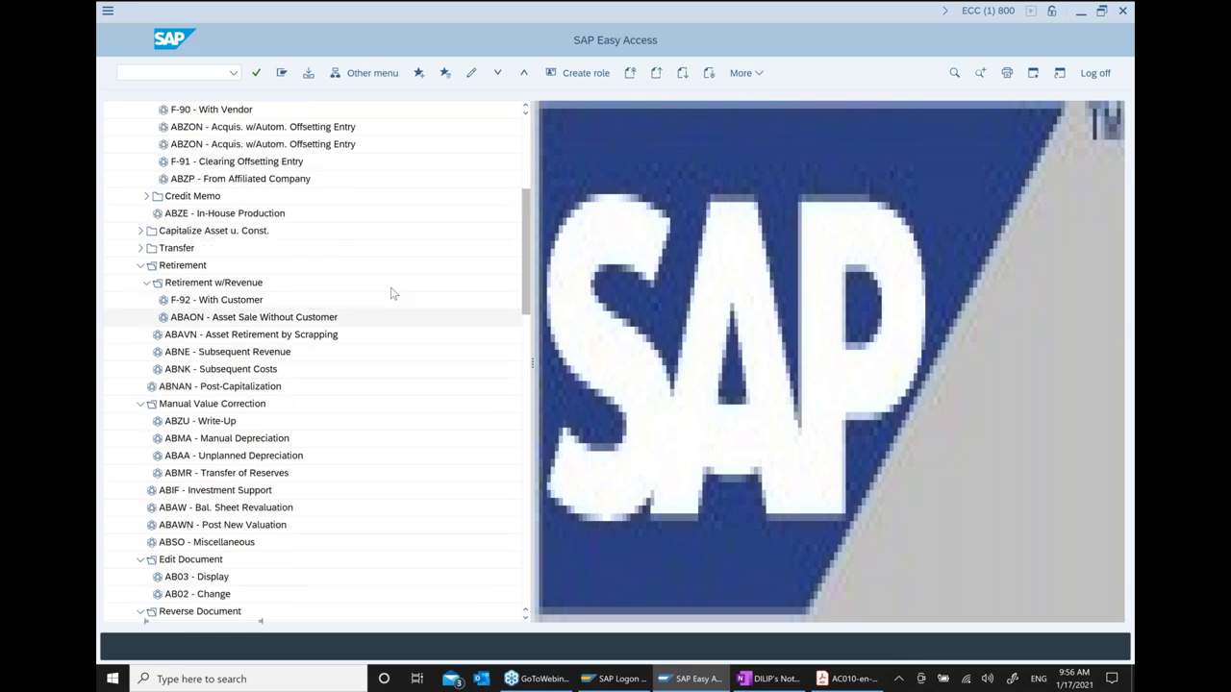
scroll(391, 293, "up", 2)
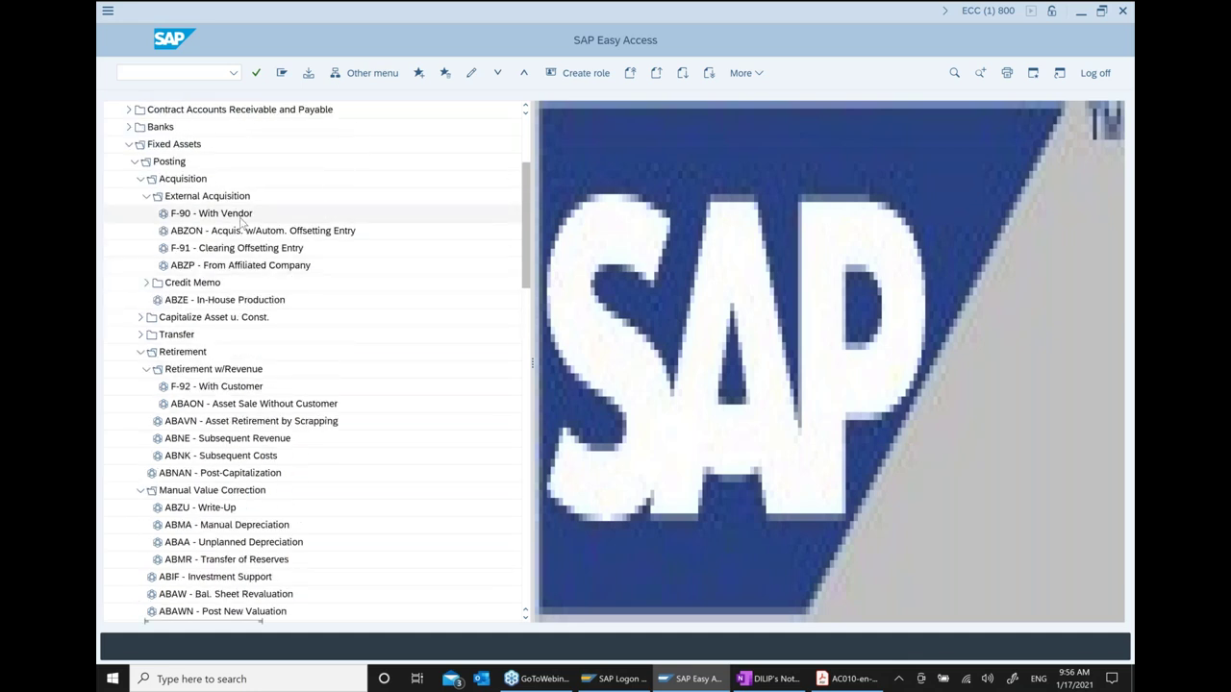
double_click(239, 215)
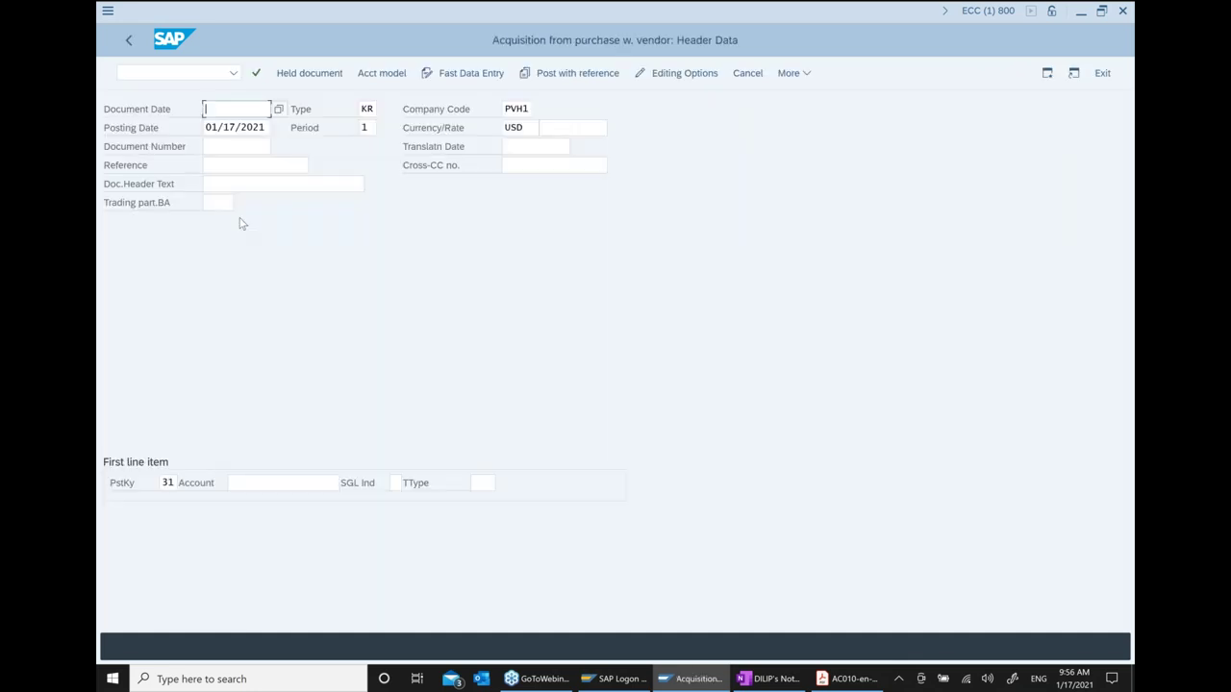
Set the document date to 01/17/2021 and enter Asset_under_cons as both the reference and the document header text
left_click(278, 109)
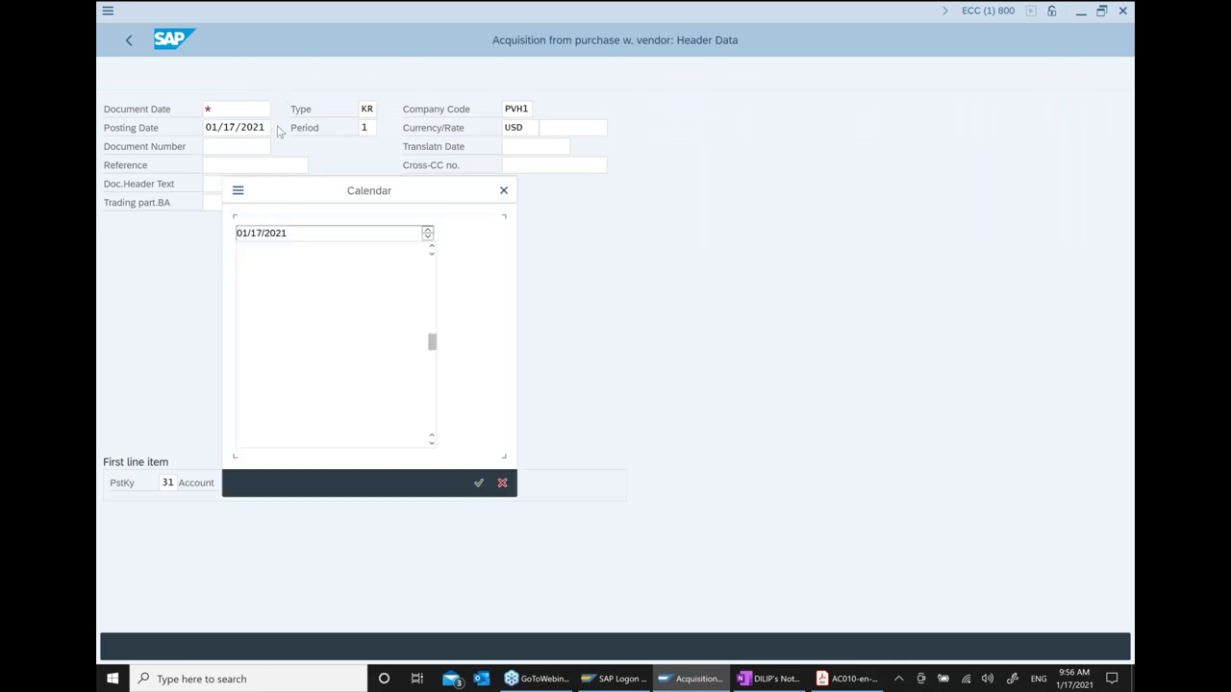
double_click(413, 324)
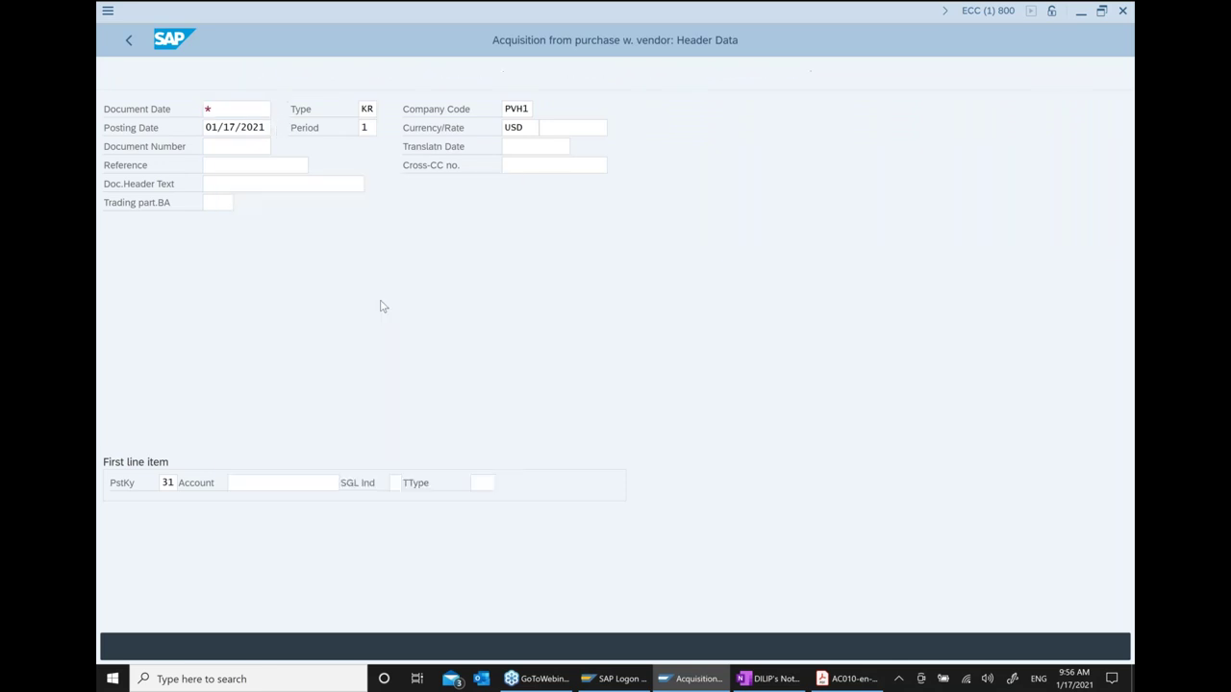
left_click(252, 166)
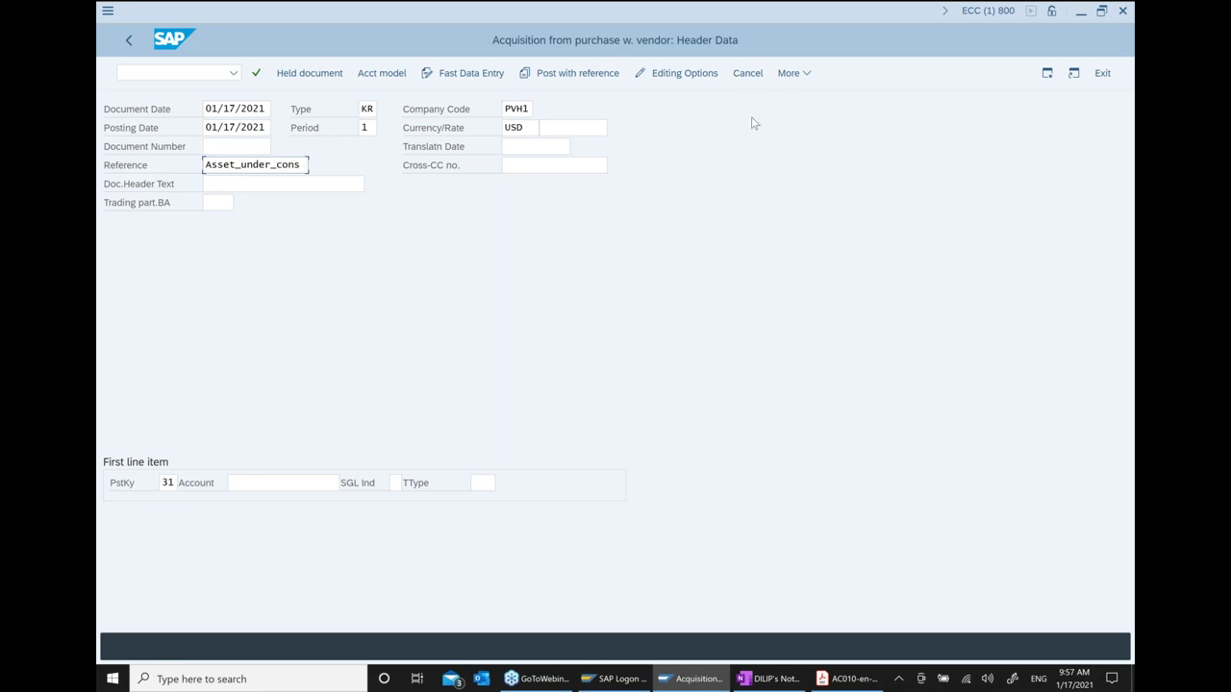
left_click_drag(302, 164, 167, 174)
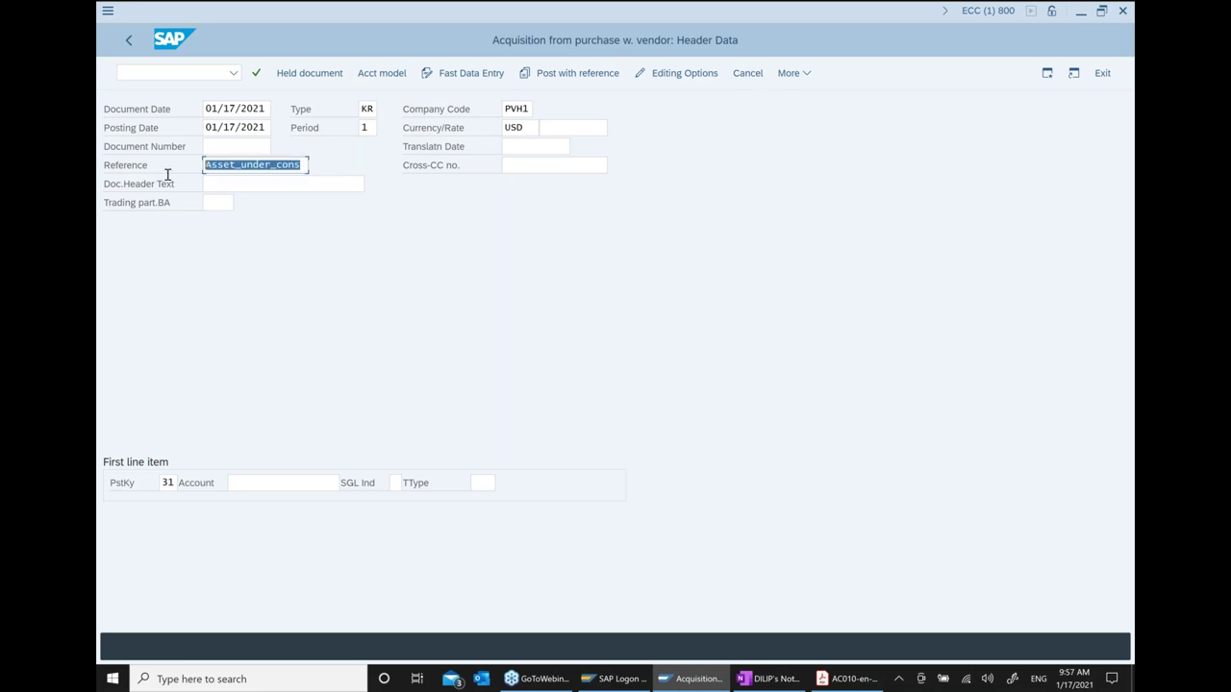
key("ctrl+c")
left_click(239, 184)
key("ctrl+v")
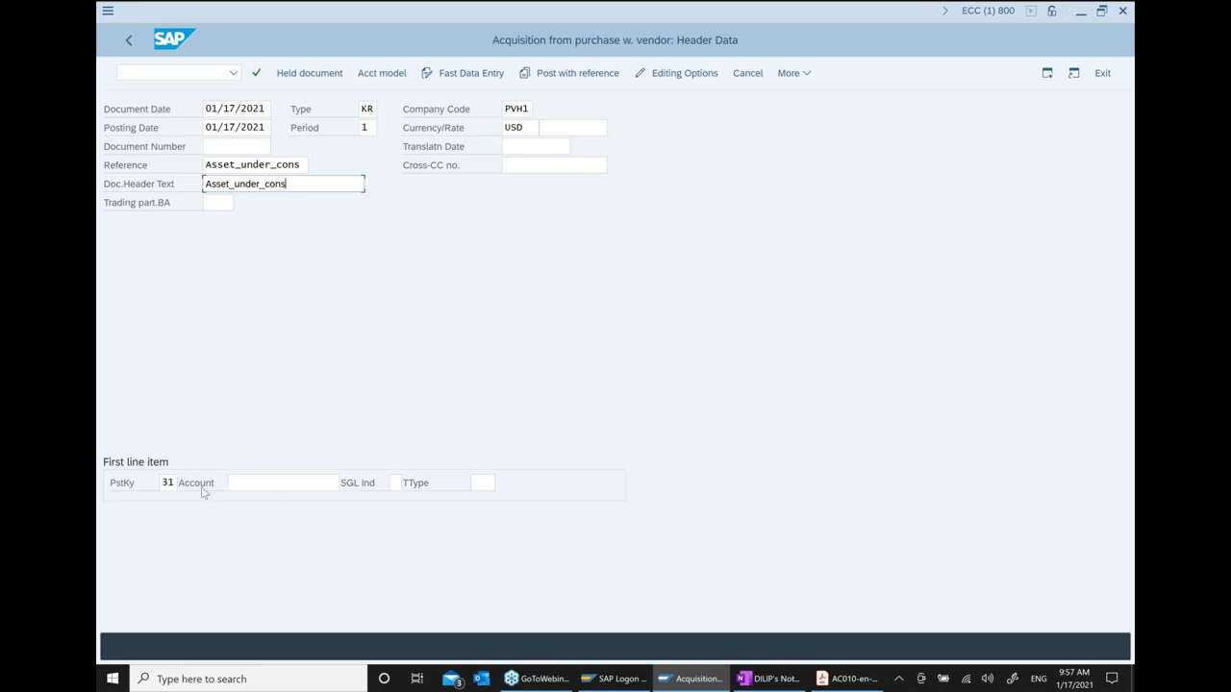
Look up PVH External Supplier as the first line item's vendor account, set transaction type 100, and proceed to the vendor item
left_click(275, 482)
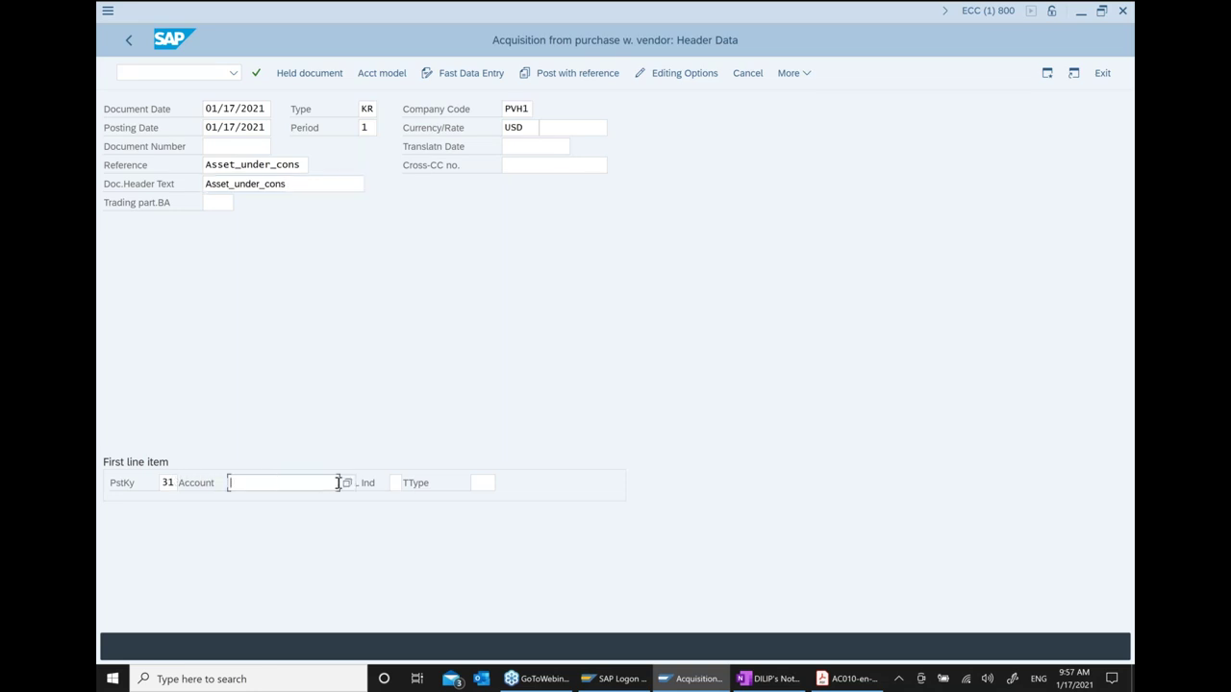
key("F4")
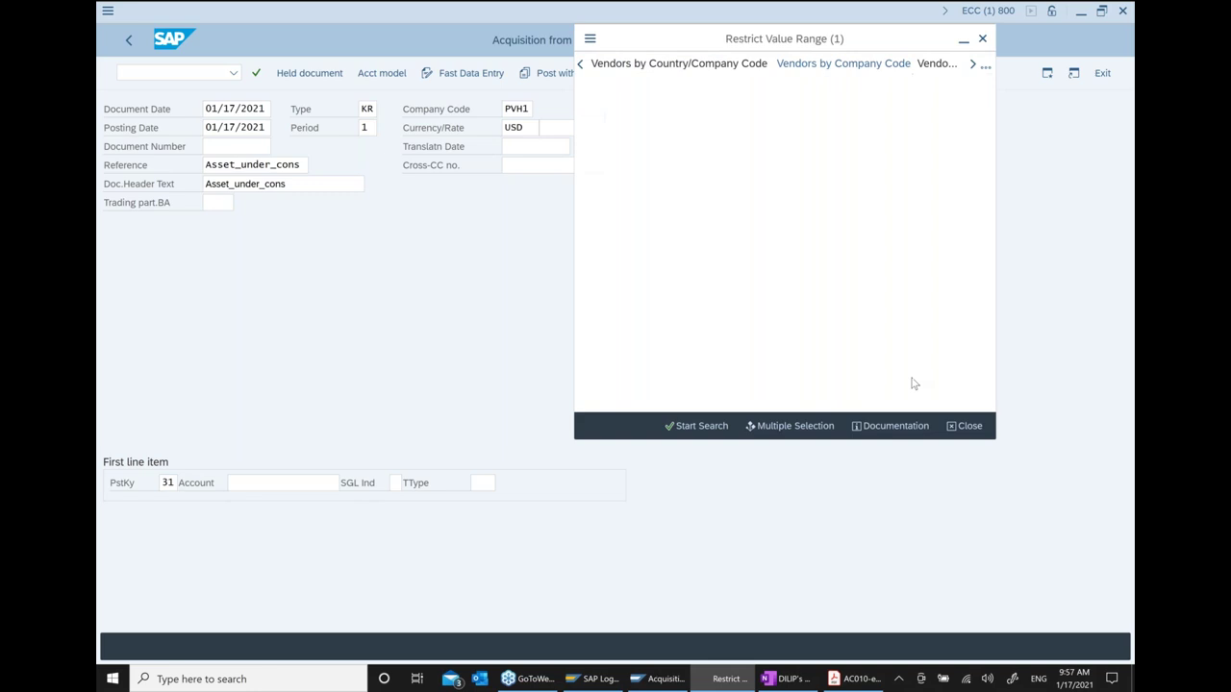
left_click(702, 426)
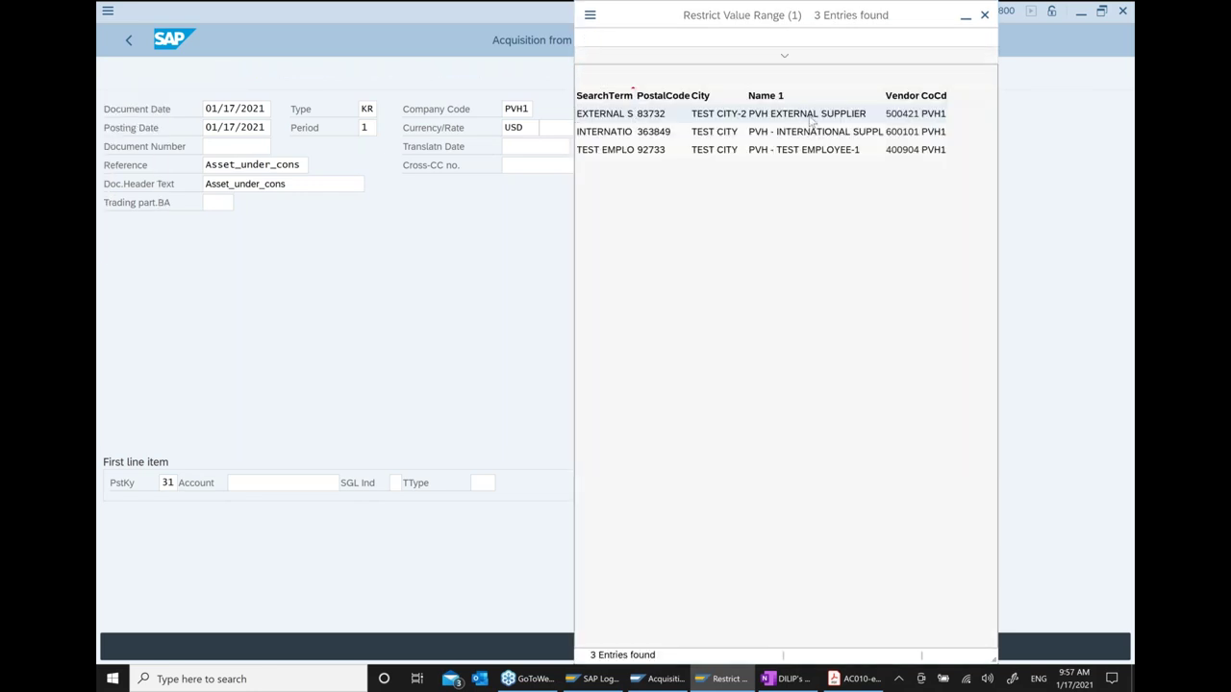
double_click(760, 118)
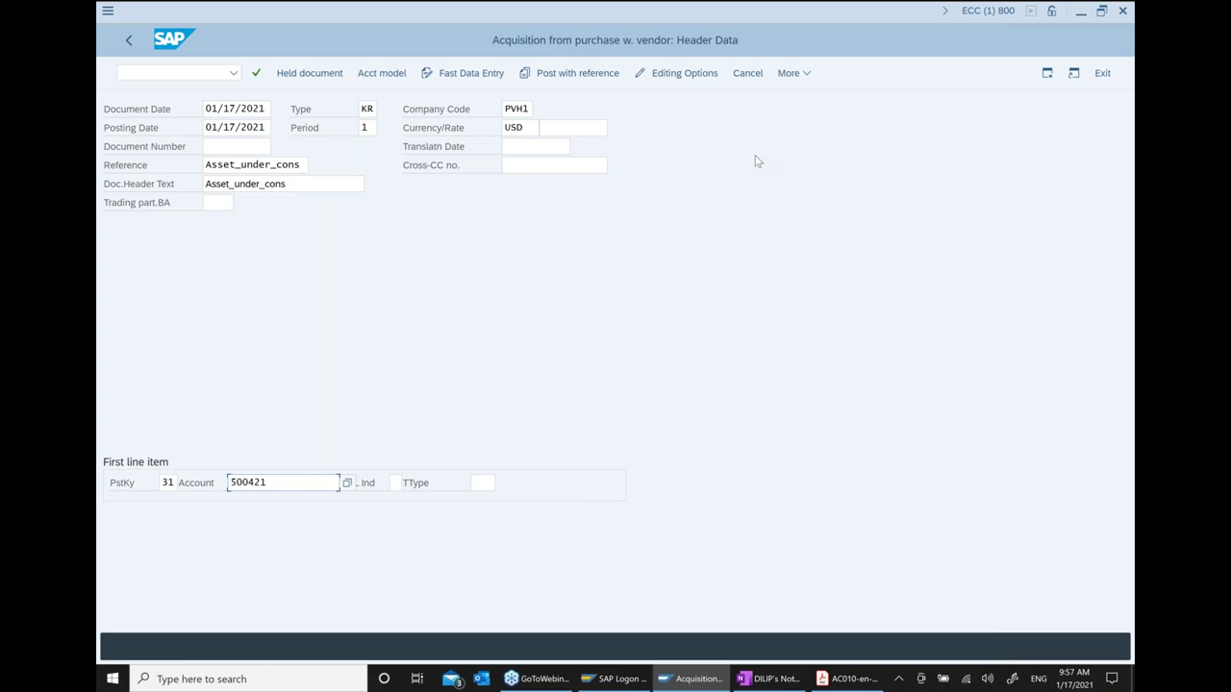
left_click(482, 482)
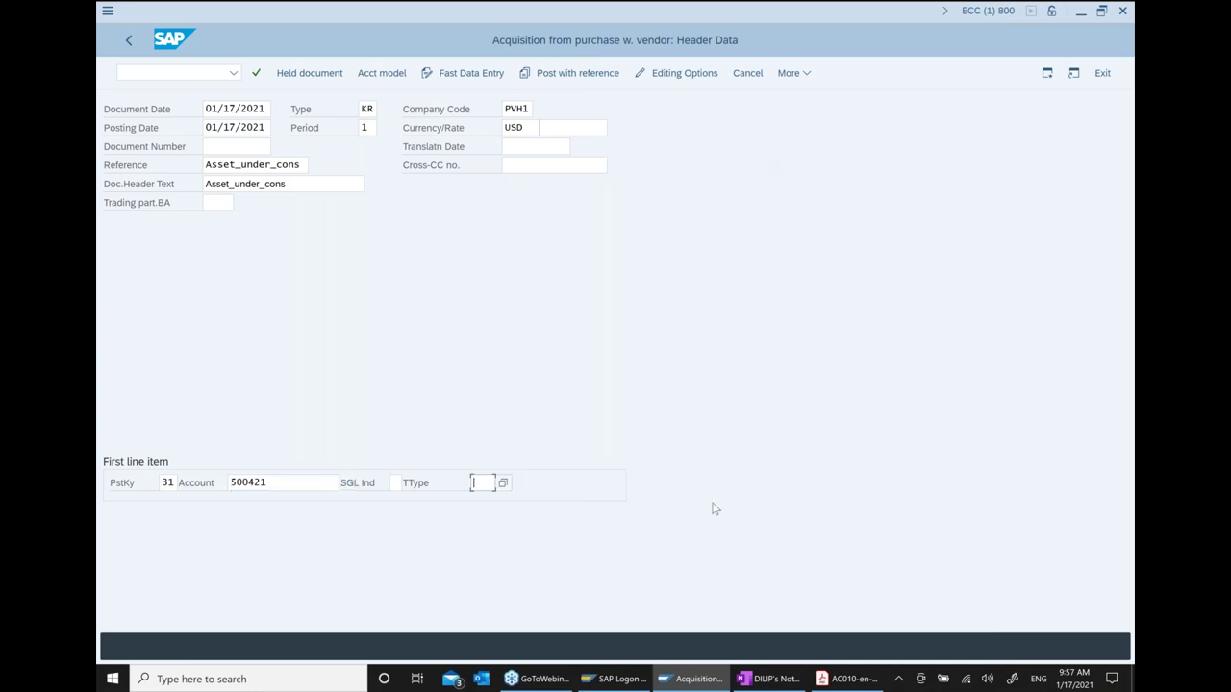
type("100")
key("Return")
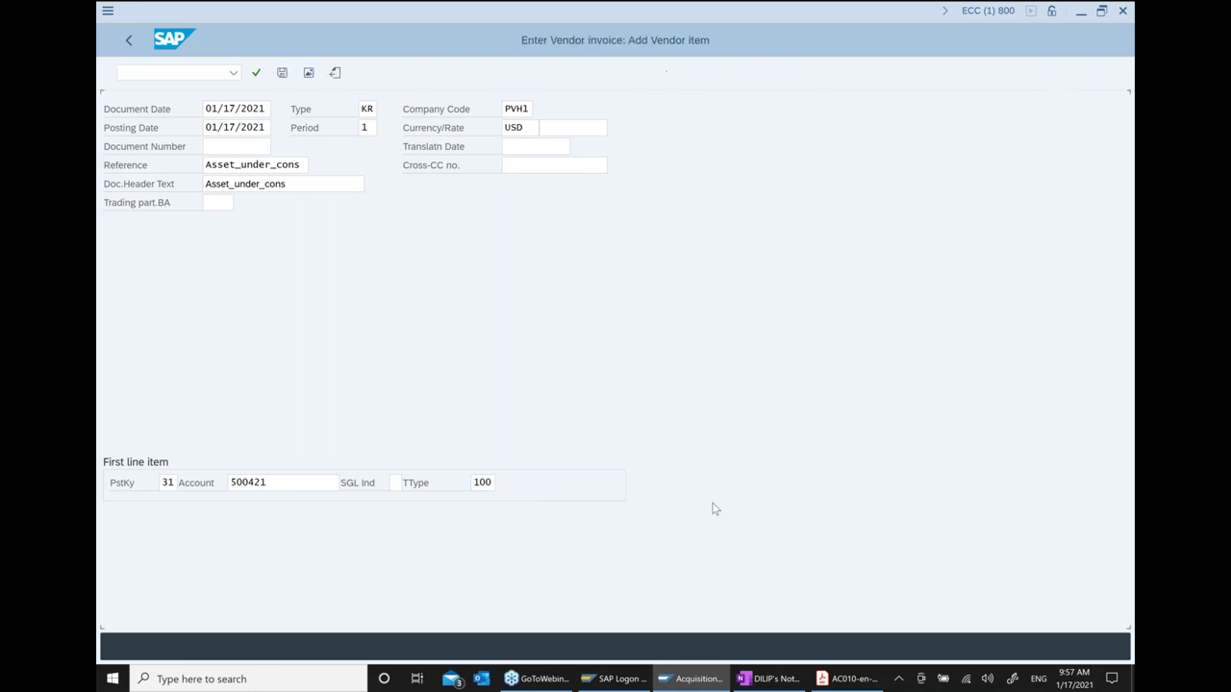
Enter 1000 USD as the vendor item amount and set posting key 70 for the next line item
type("1000")
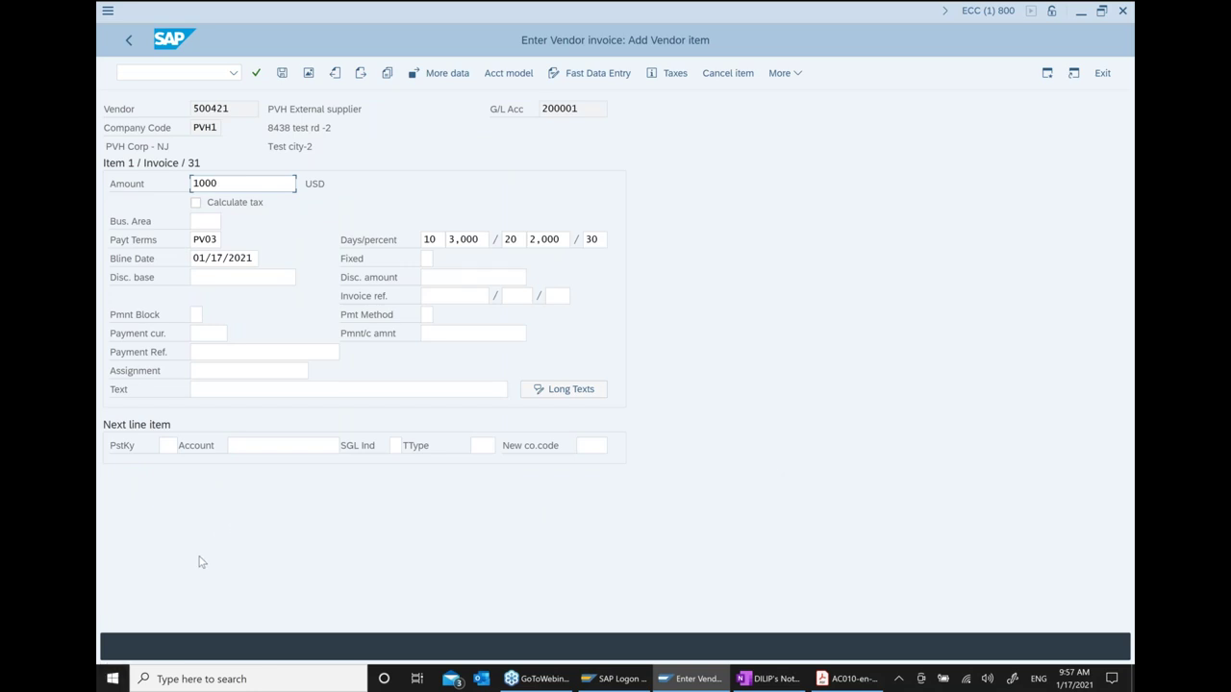
left_click(173, 445)
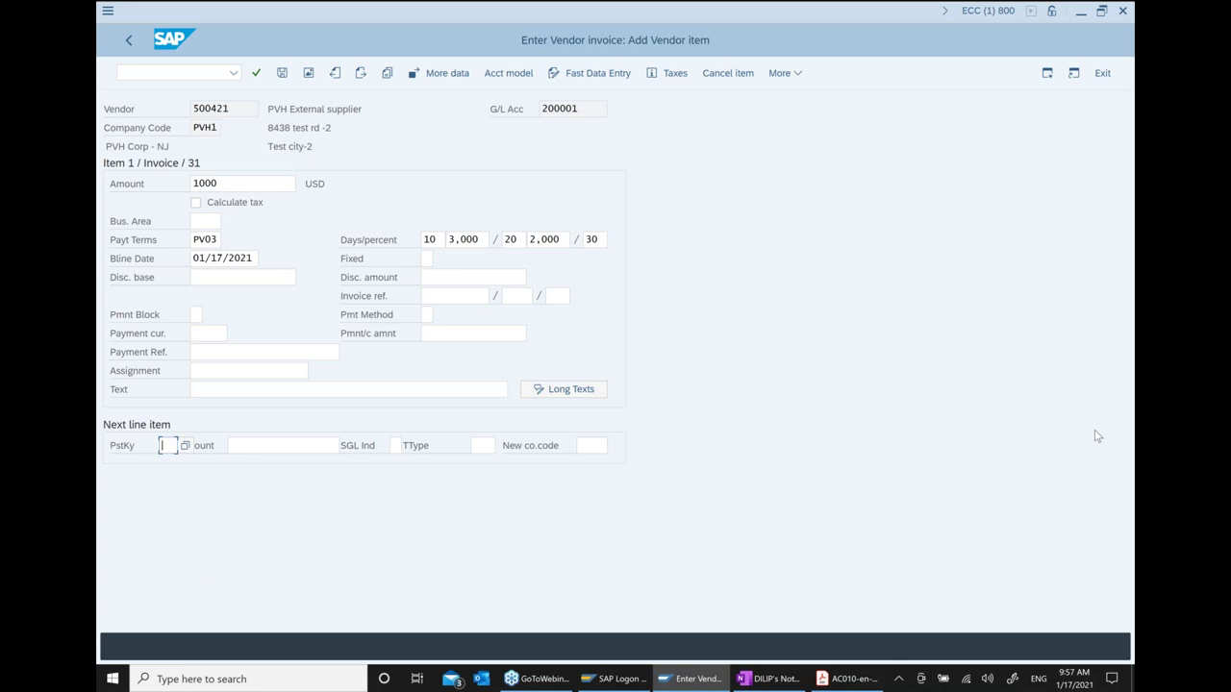
key("Down")
key("Down")
key("Return")
key("Tab")
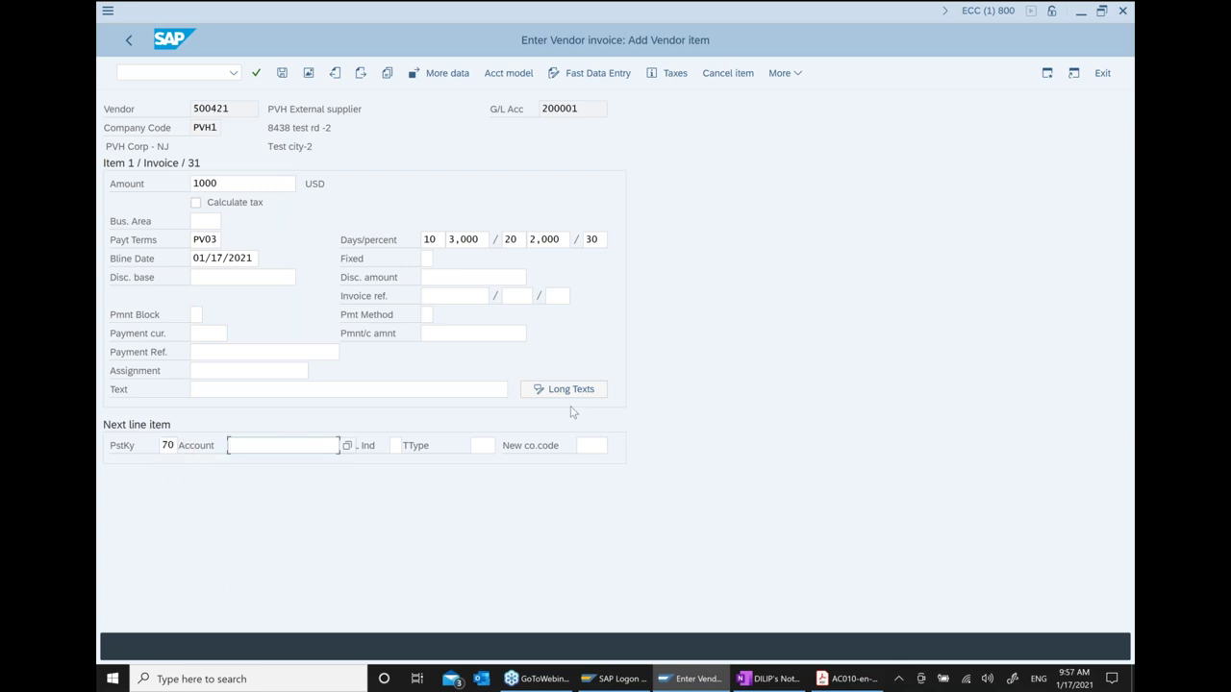
key("ctrl+v")
key("BackSpace")
key("BackSpace")
key("BackSpace")
key("BackSpace")
key("BackSpace")
key("BackSpace")
key("BackSpace")
key("BackSpace")
key("BackSpace")
key("BackSpace")
key("BackSpace")
key("BackSpace")
key("BackSpace")
key("BackSpace")
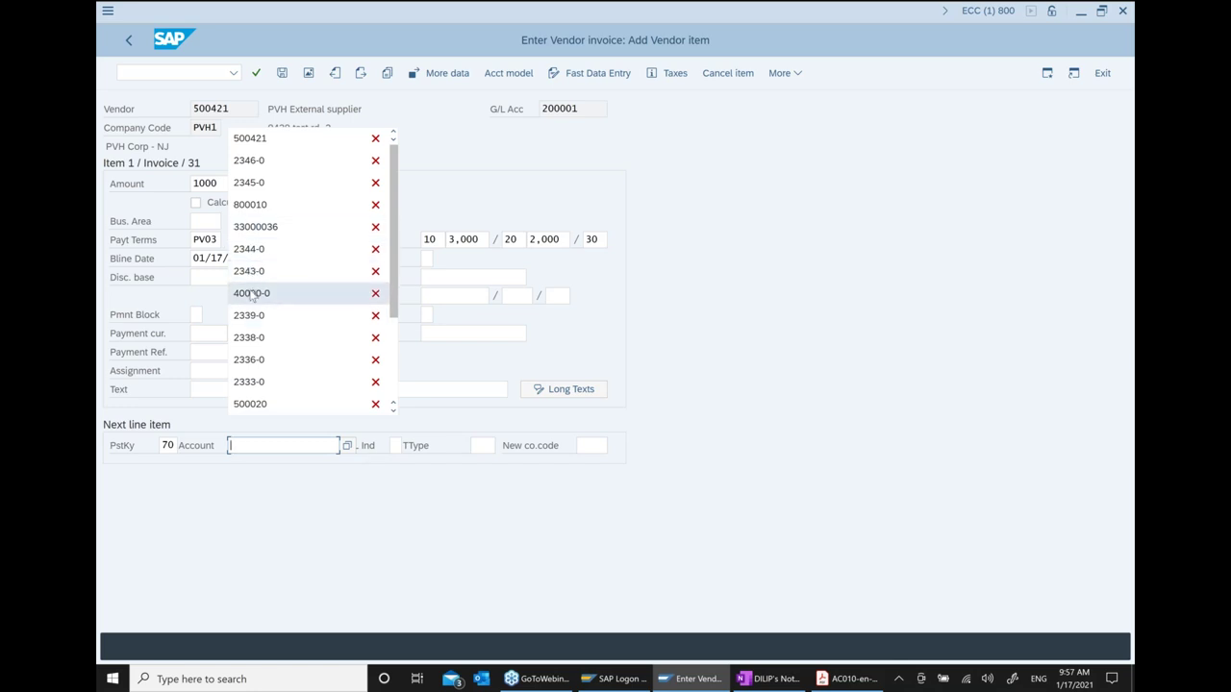
Look up asset 40002, the office building under construction, as the account for the next line item
left_click(252, 292)
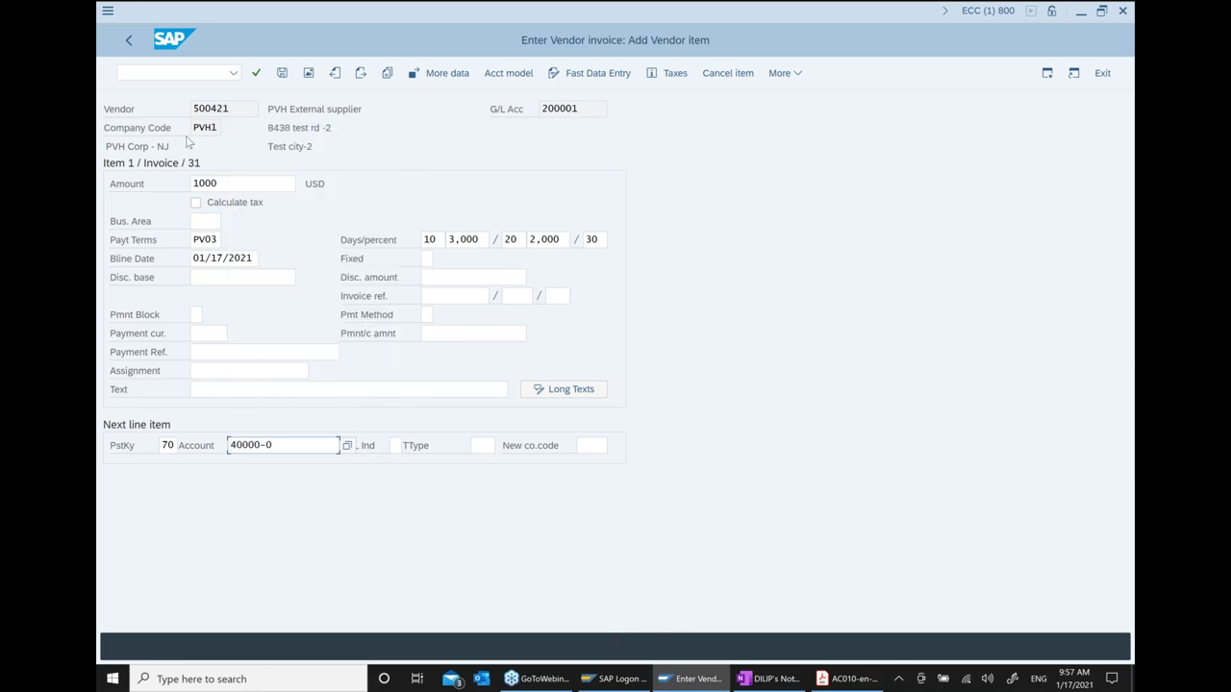
left_click(348, 445)
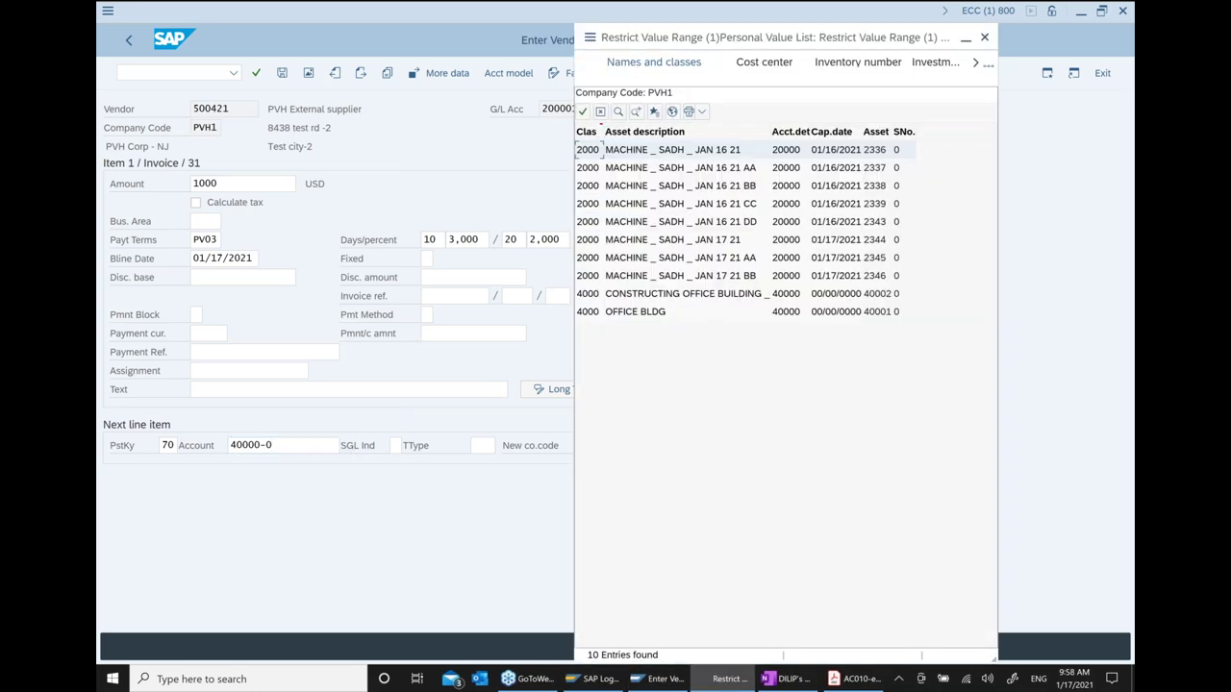
left_click(853, 296)
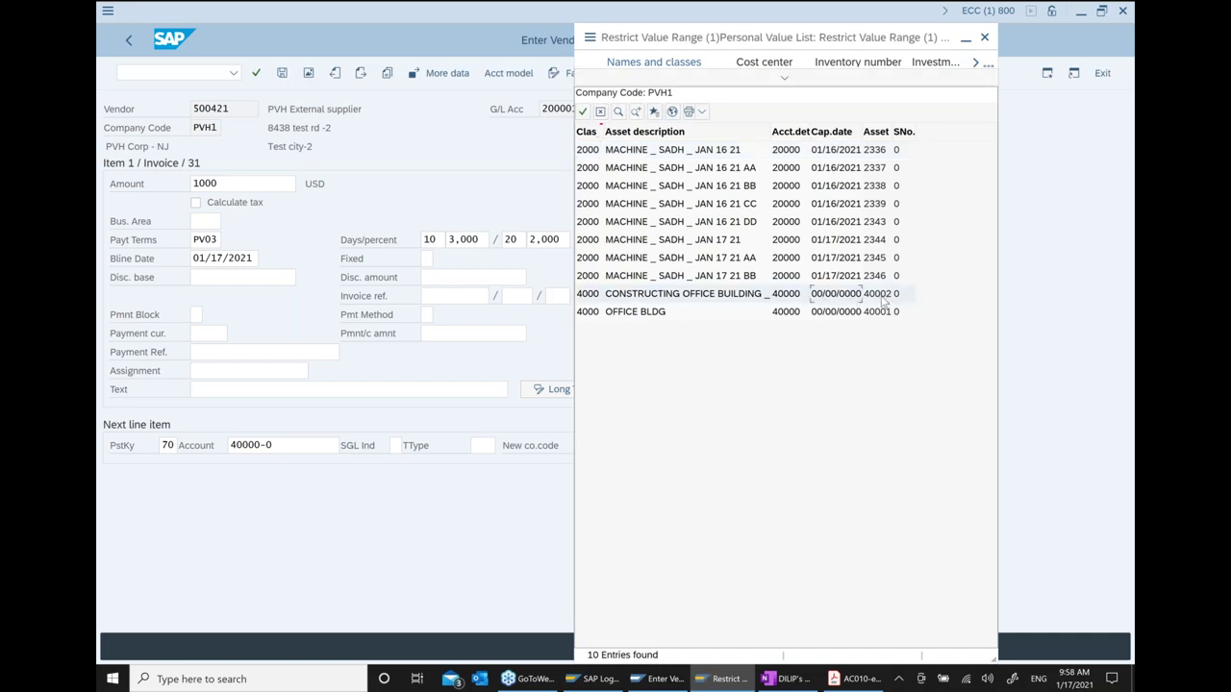
Set the next line item's account to the Constructing Office Building asset 40002-0 with transaction type 100, and proceed to the asset item
double_click(883, 298)
left_click(488, 446)
type("100")
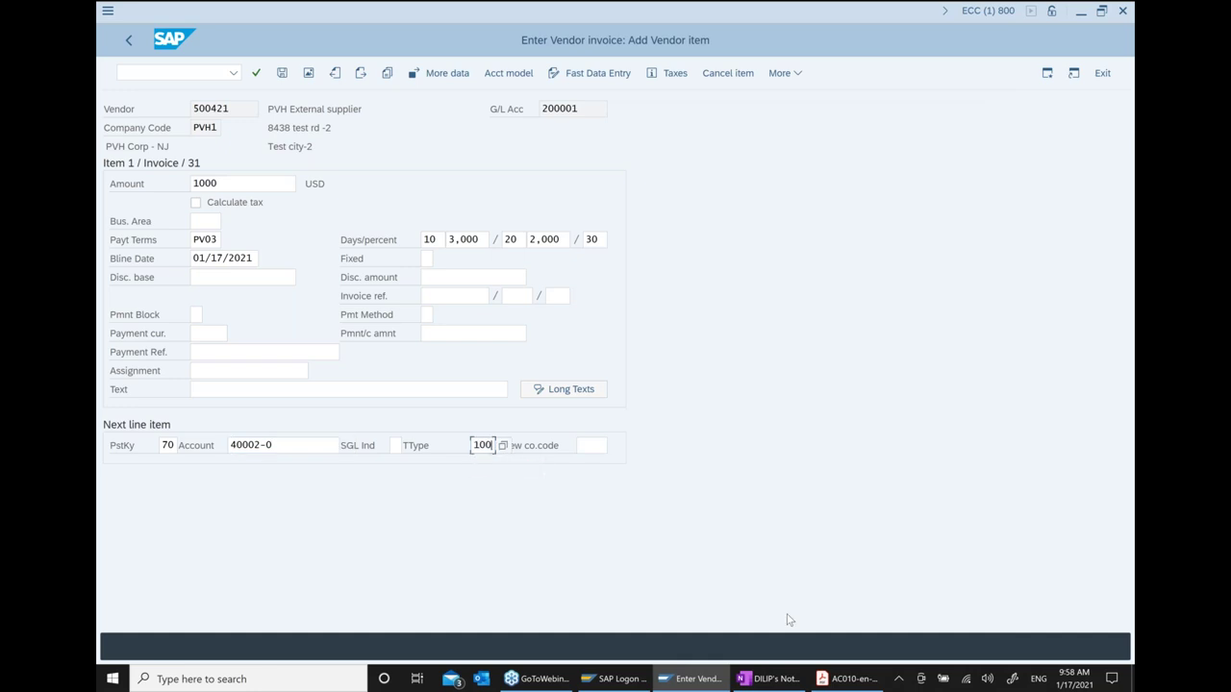
key("Return")
Enter an amount of 1000 USD for the asset item and post the vendor invoice
type("1")
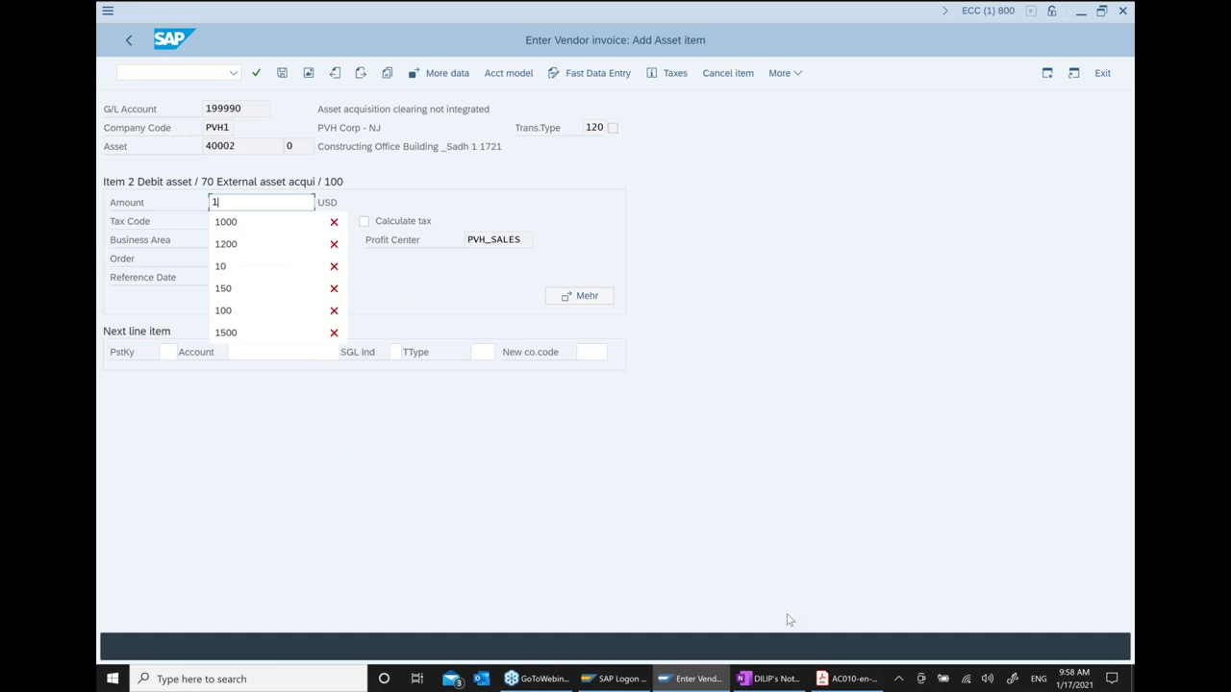
type("000")
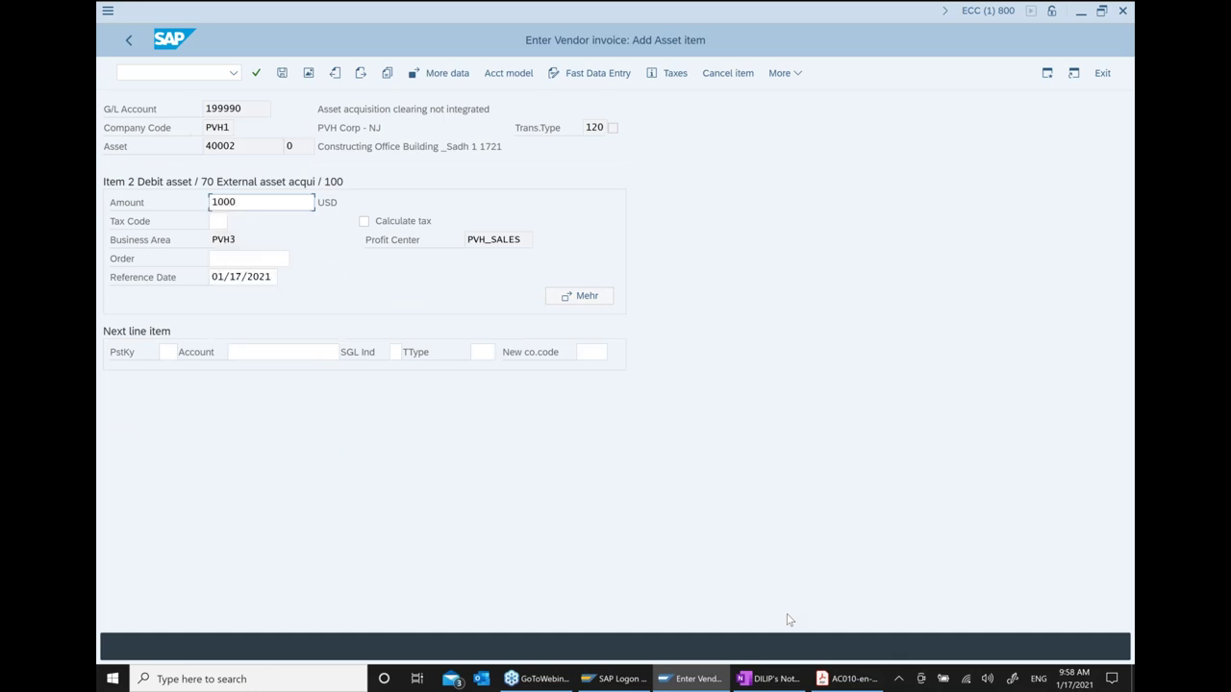
key("Return")
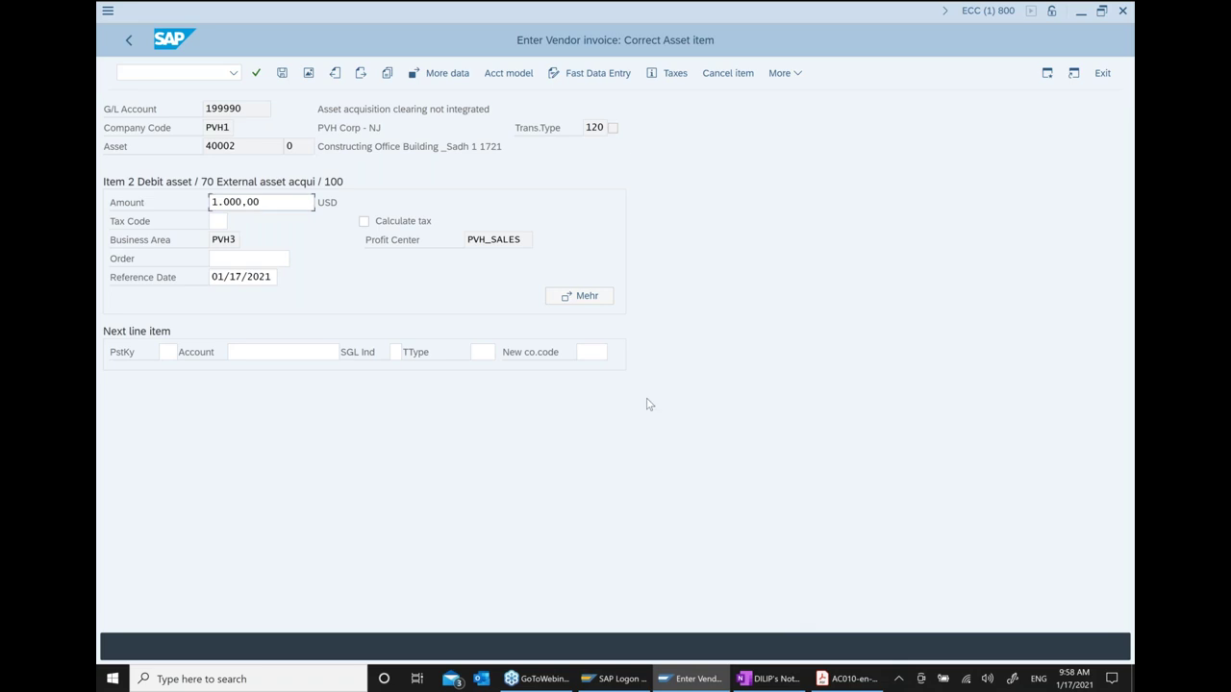
left_click(282, 73)
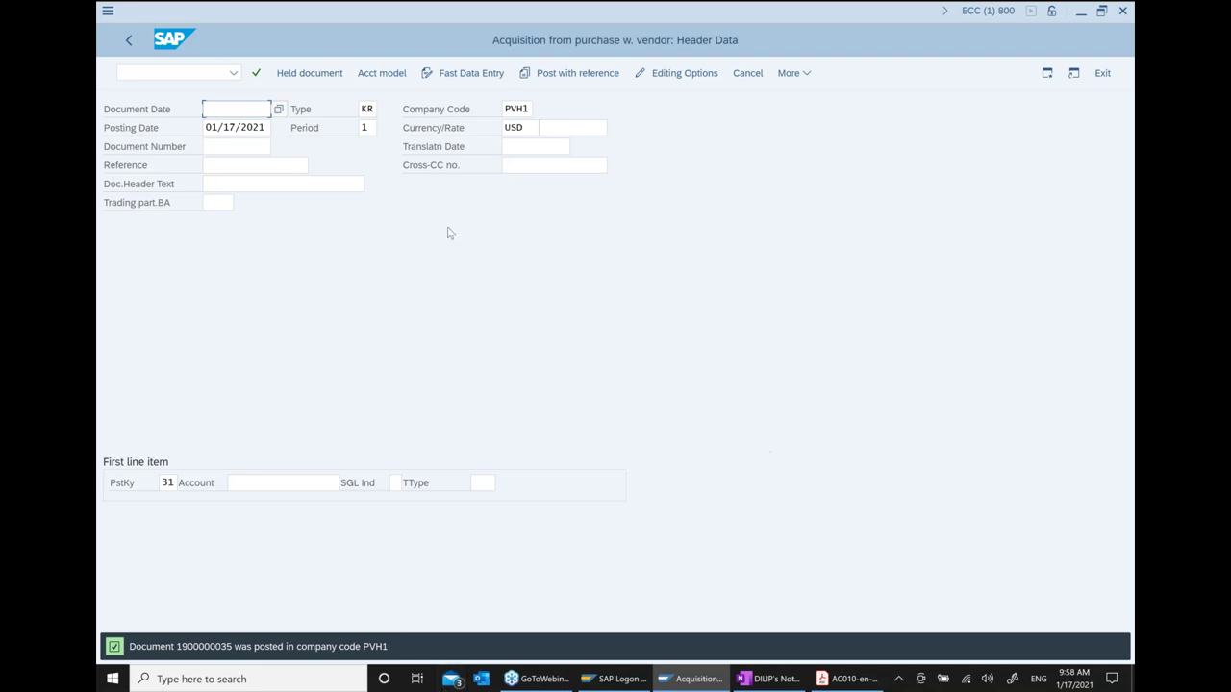
Leave the vendor acquisition entry and display the 2021 accounting documents of asset 40002 with AB03, checking the posted amount
left_click(132, 44)
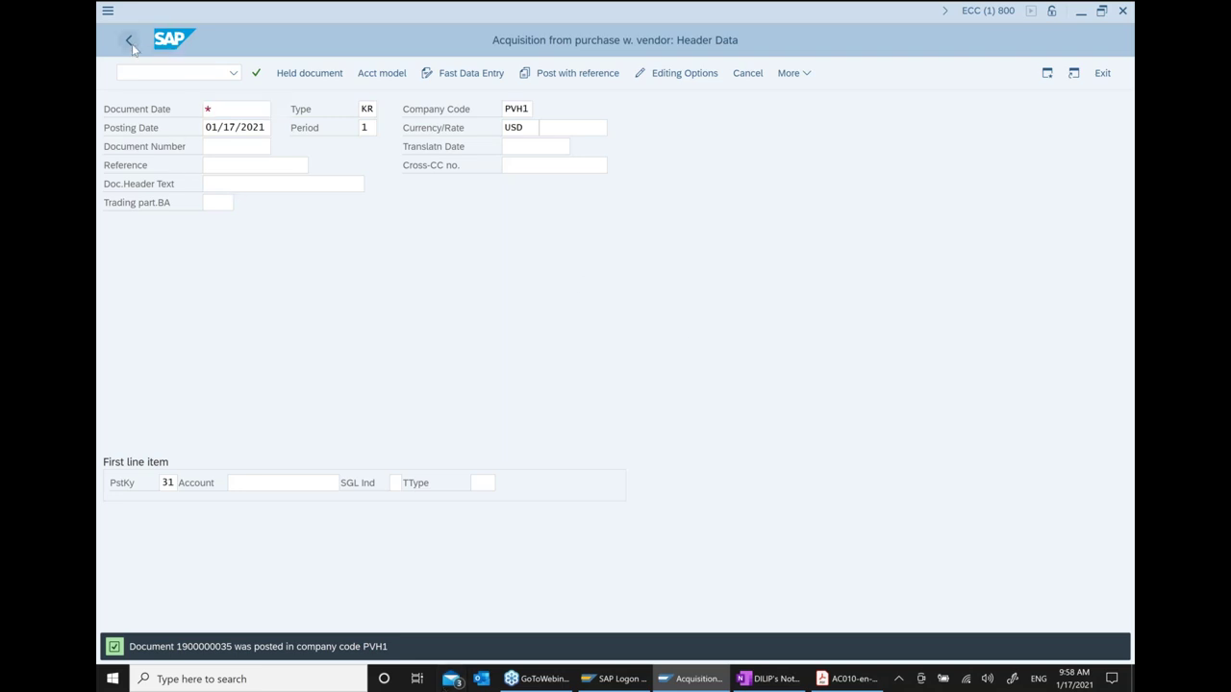
left_click(389, 352)
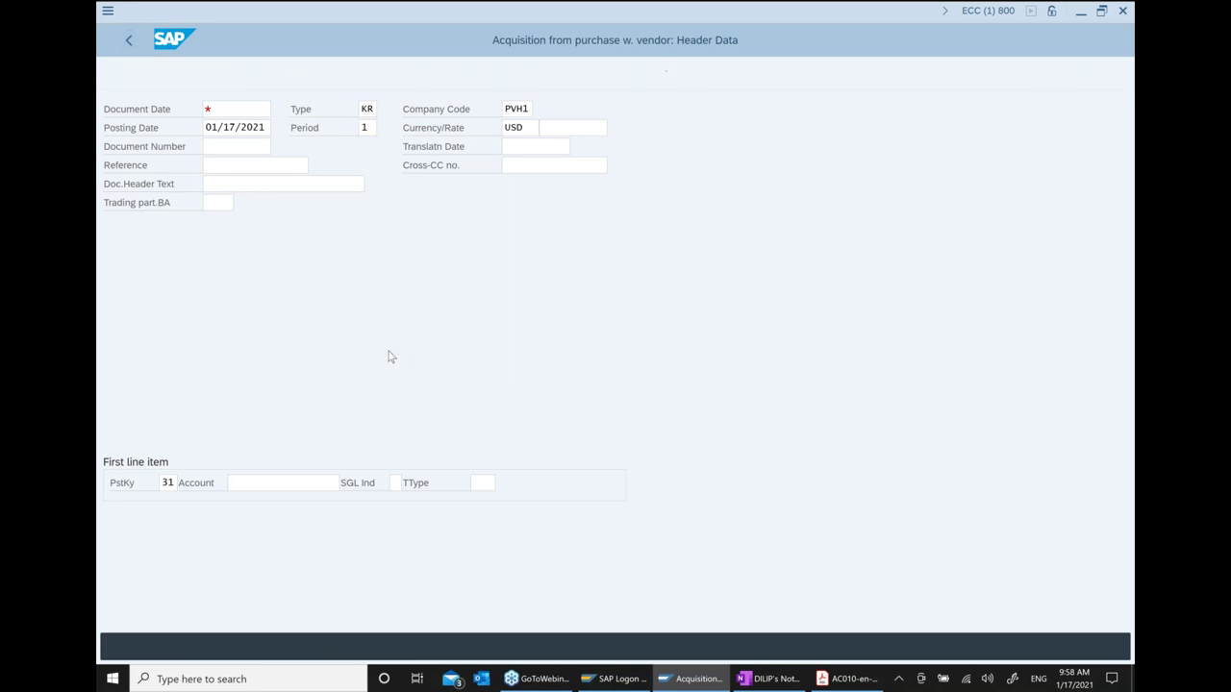
scroll(295, 371, "down", 4)
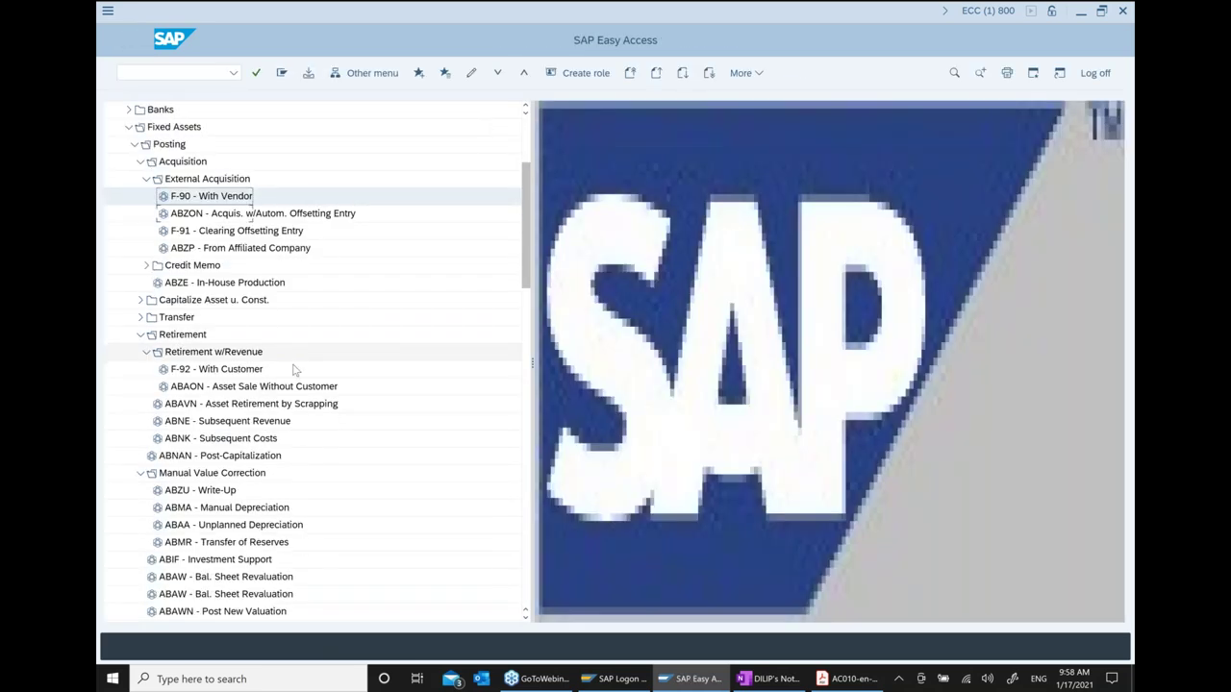
scroll(295, 370, "down", 1)
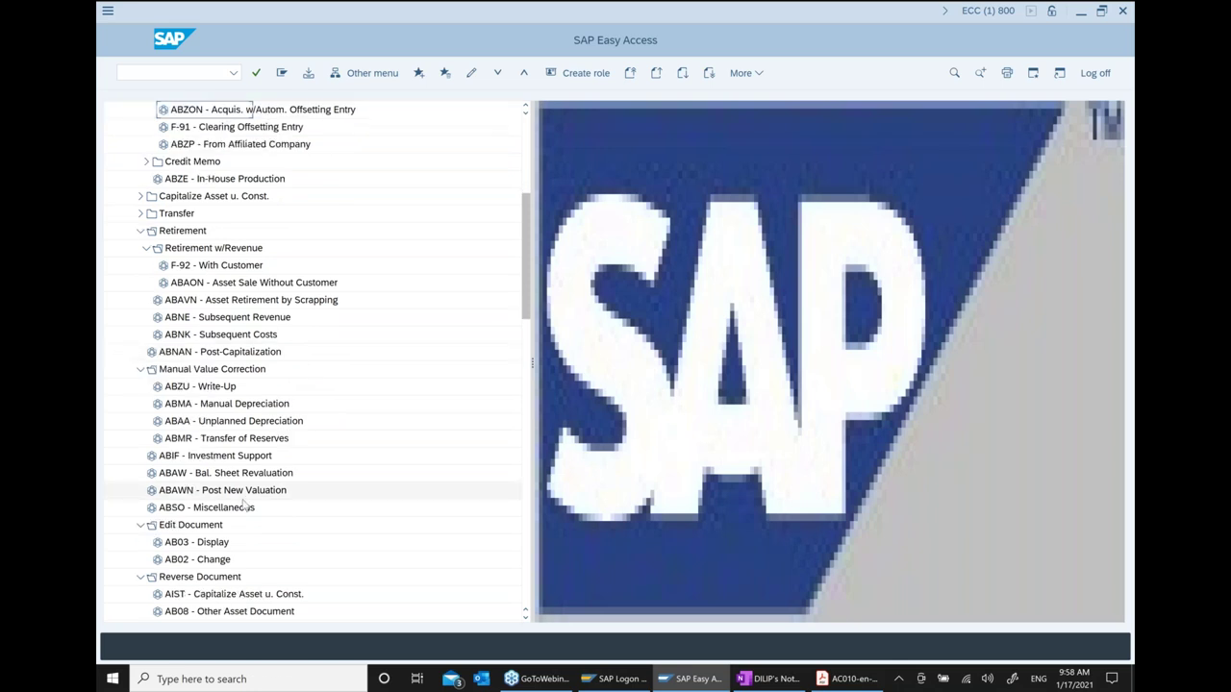
double_click(198, 542)
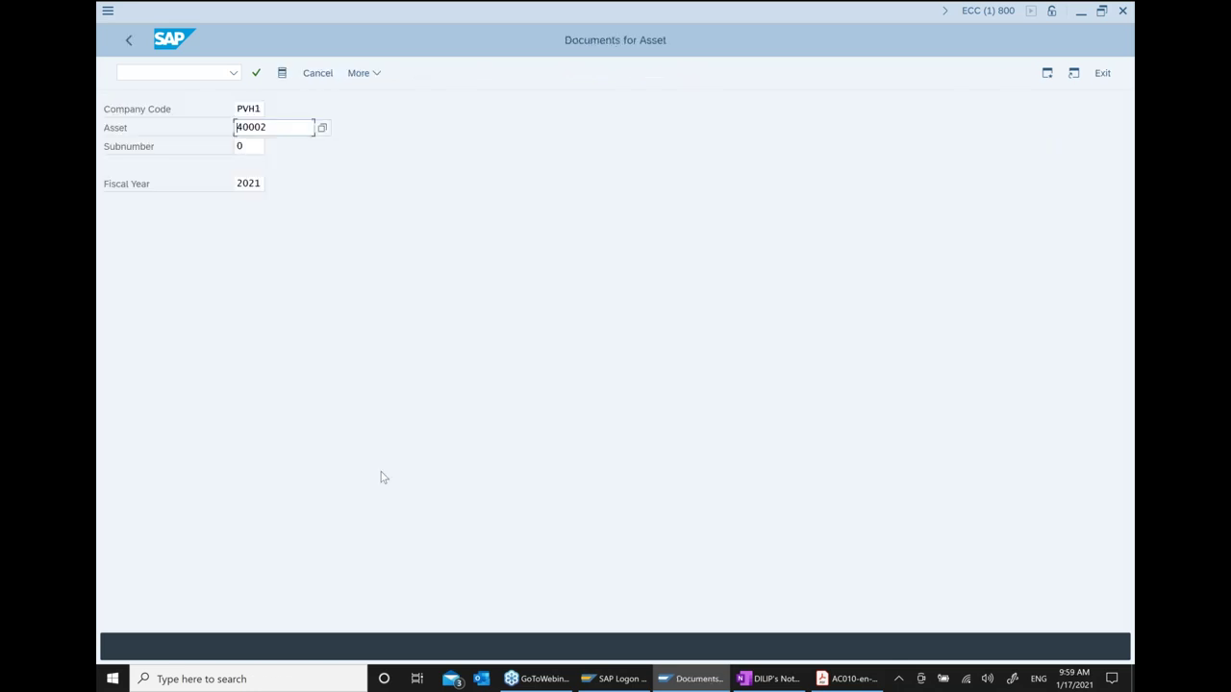
key("Return")
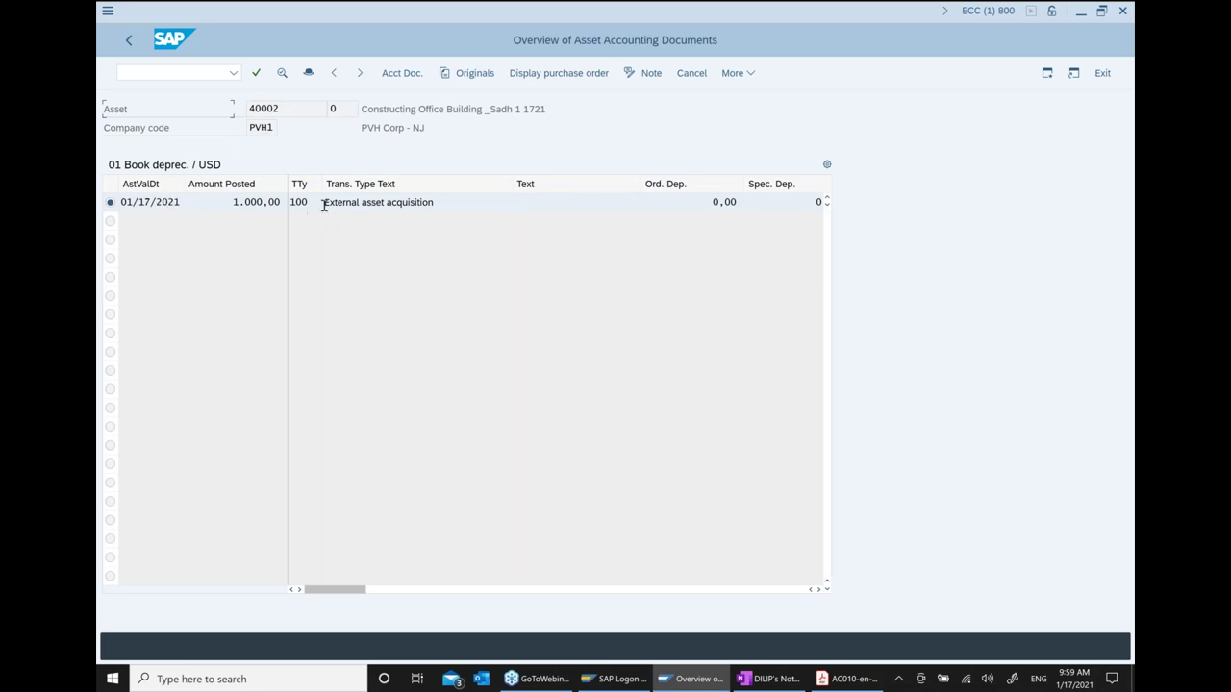
double_click(237, 202)
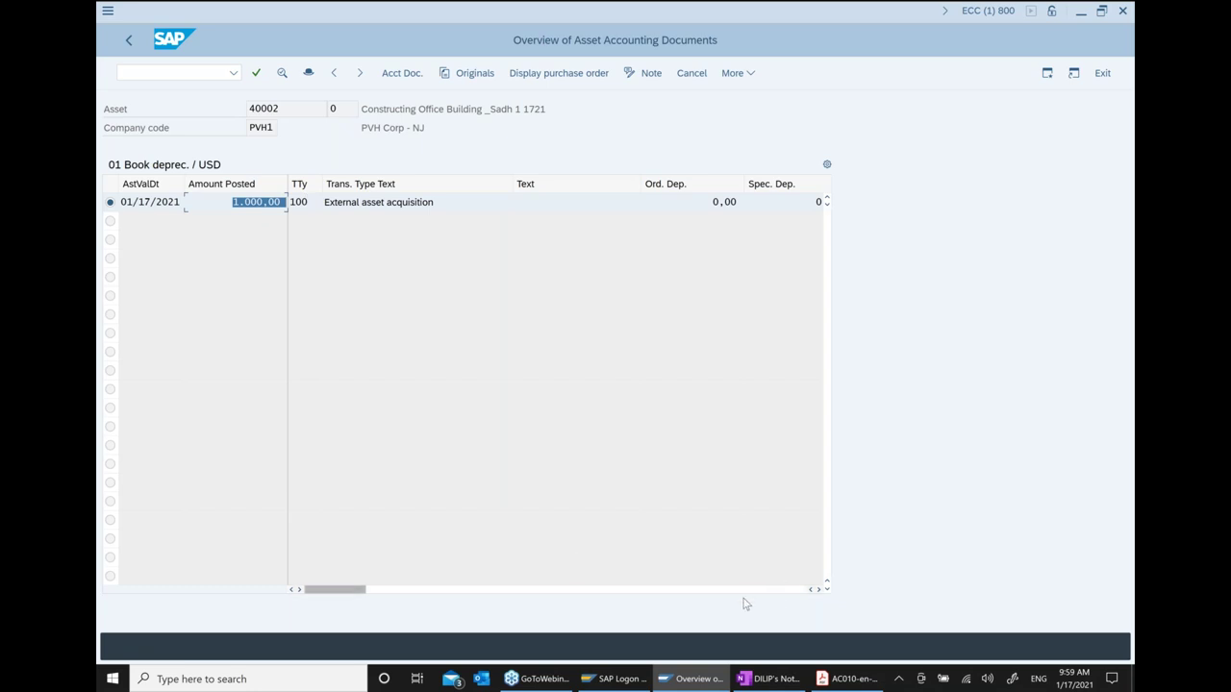
Switch to OneNote and add the bullet "Assigned cost to Asset .. F-90" below the asset master record notes under Asset under construction
left_click(770, 678)
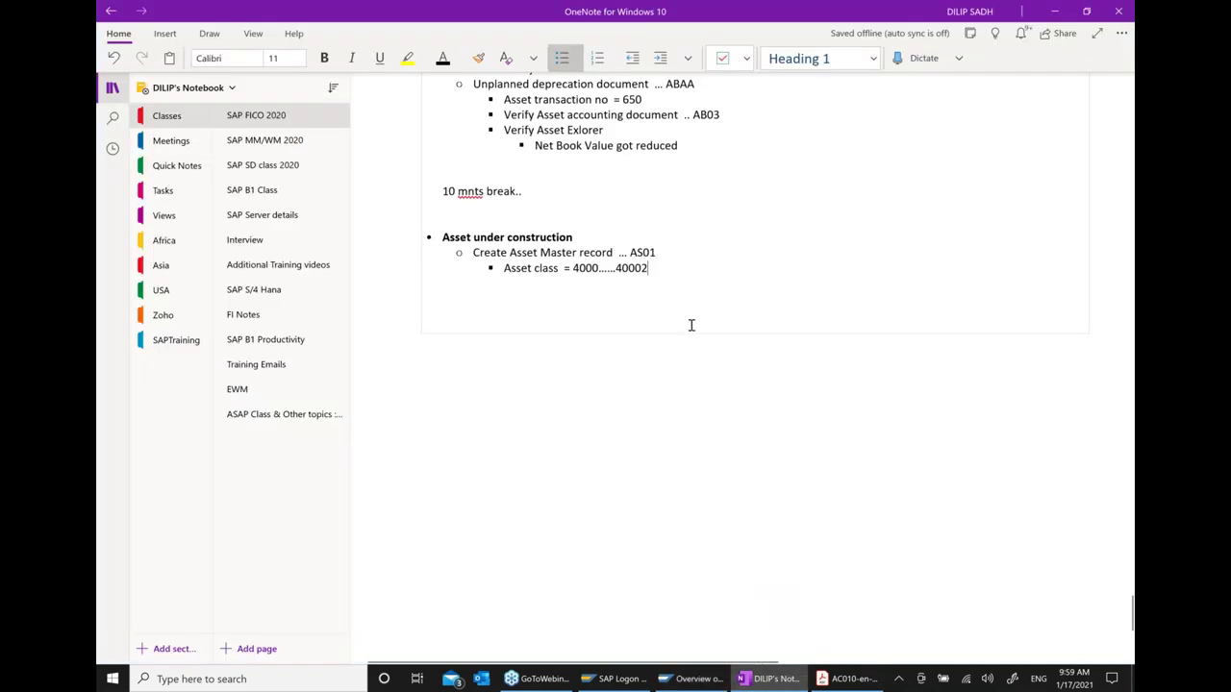
key("Return")
key("shift+Tab")
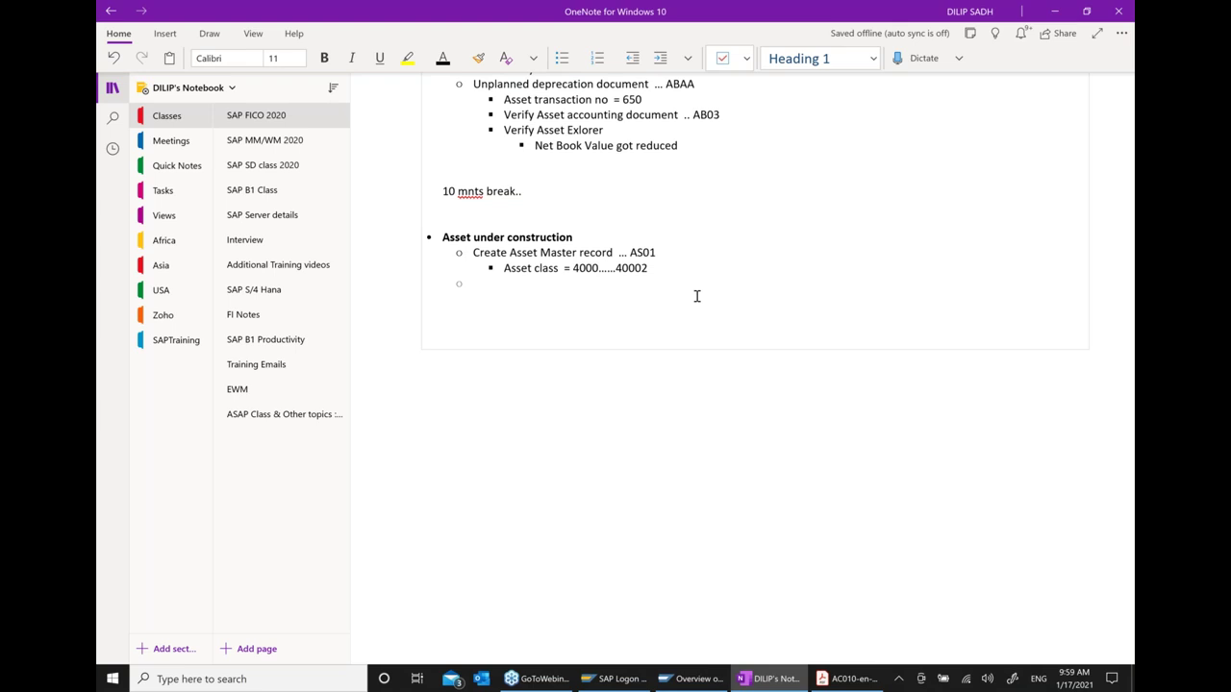
type("A")
key("BackSpace")
type("aS")
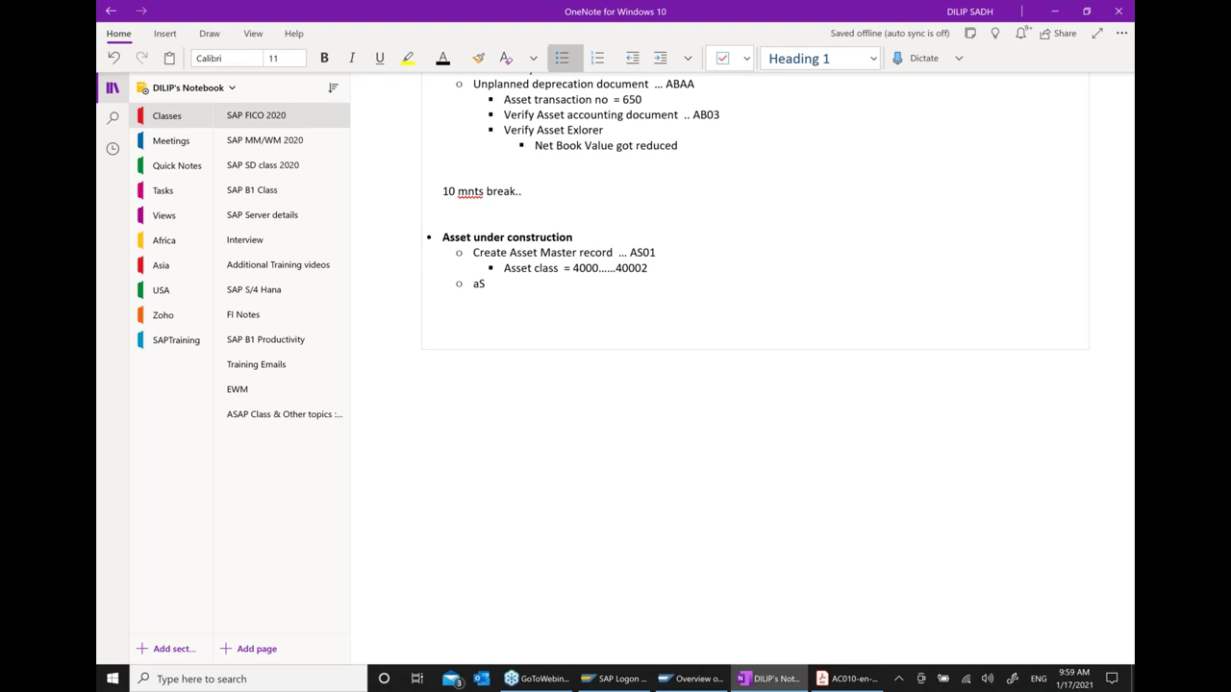
key("BackSpace")
key("BackSpace")
type("Assigned cost to Asset  .. F-90")
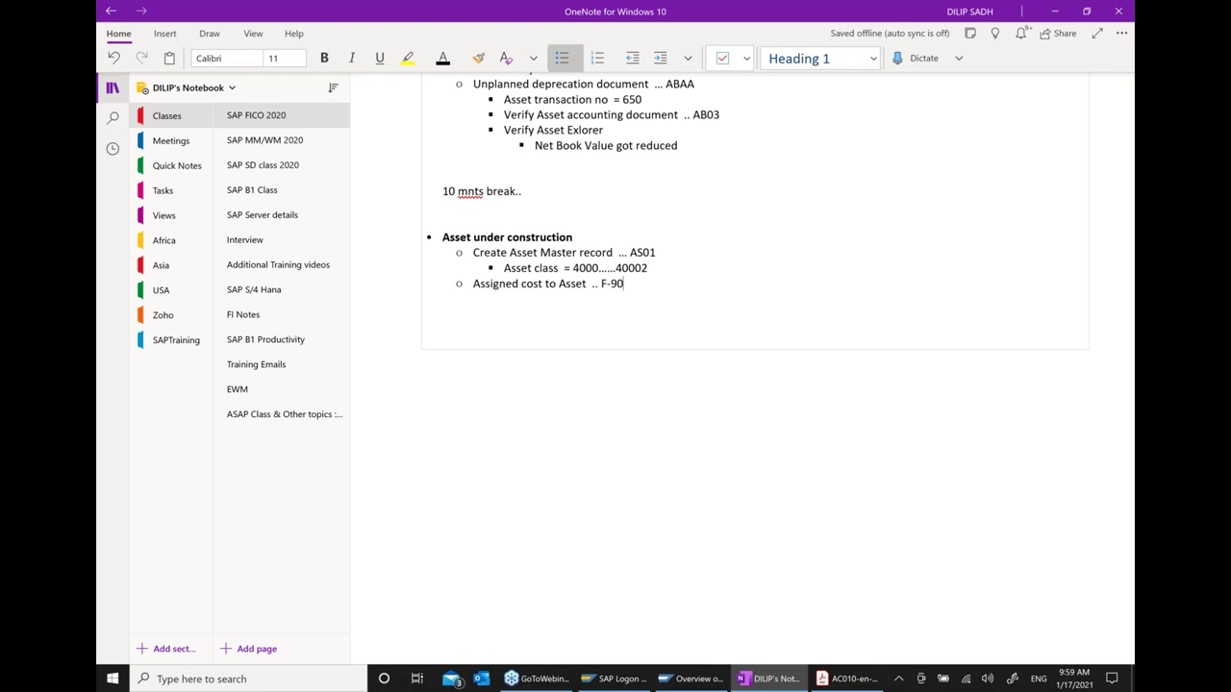
Add the indented sub-bullet "Verify Accounting doc .. AB03" beneath the F-90 note and start another bullet below it
key("Return")
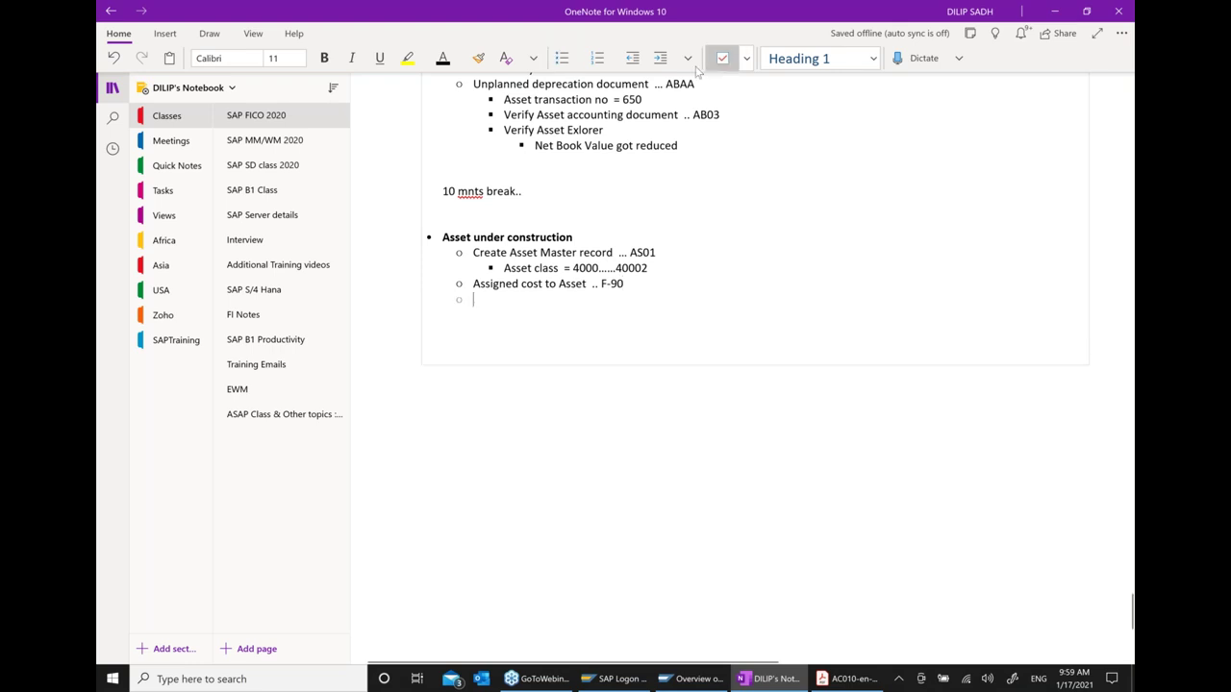
left_click(661, 58)
type("VERIFY")
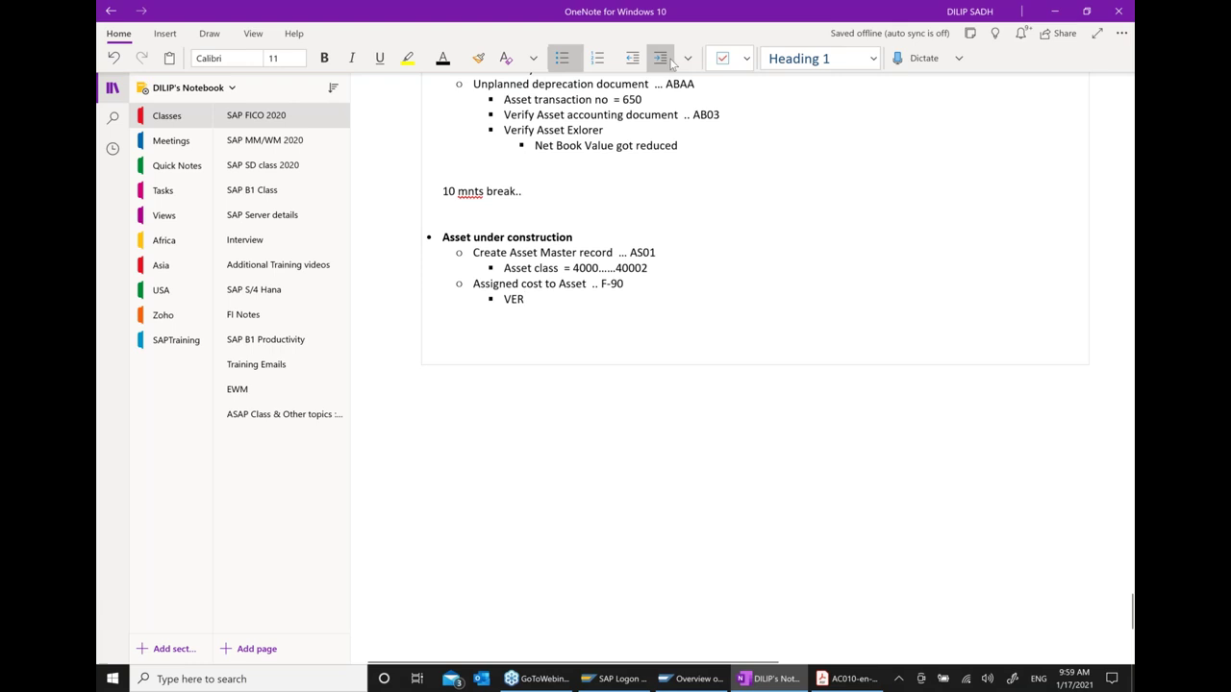
key("BackSpace")
key("BackSpace")
key("BackSpace")
key("BackSpace")
key("BackSpace")
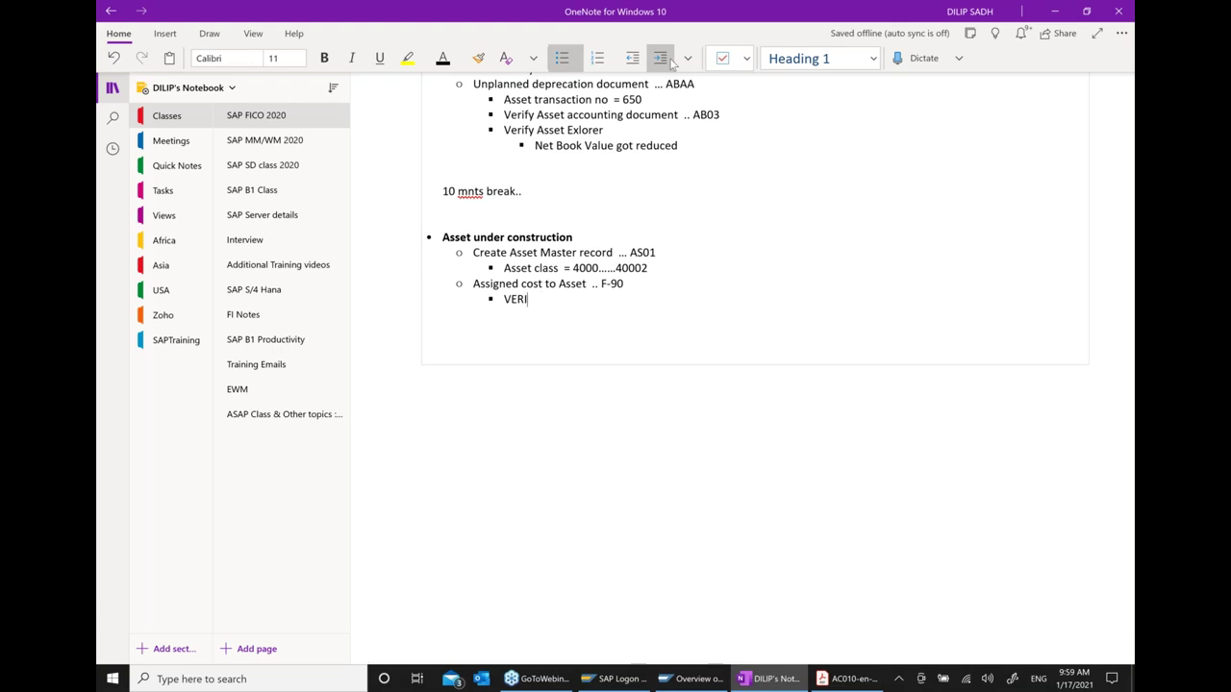
type("eriy")
key("BackSpace")
key("BackSpace")
type("ify Accounting doc  .. AB")
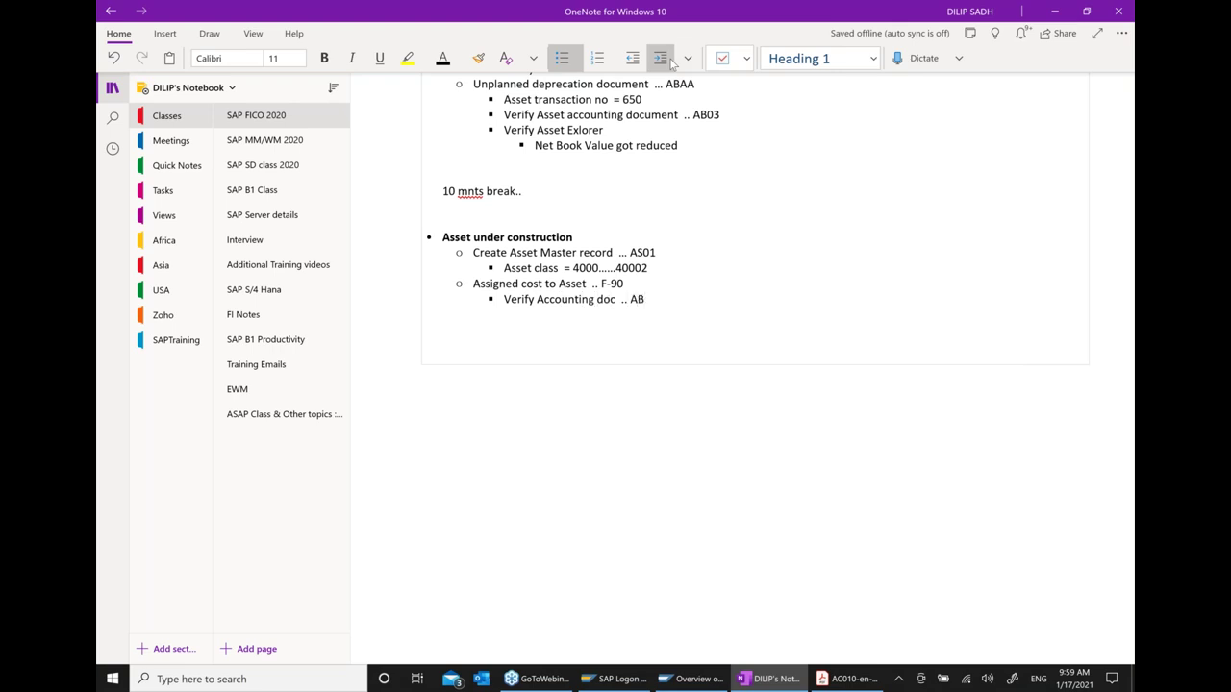
type("03")
key("Return")
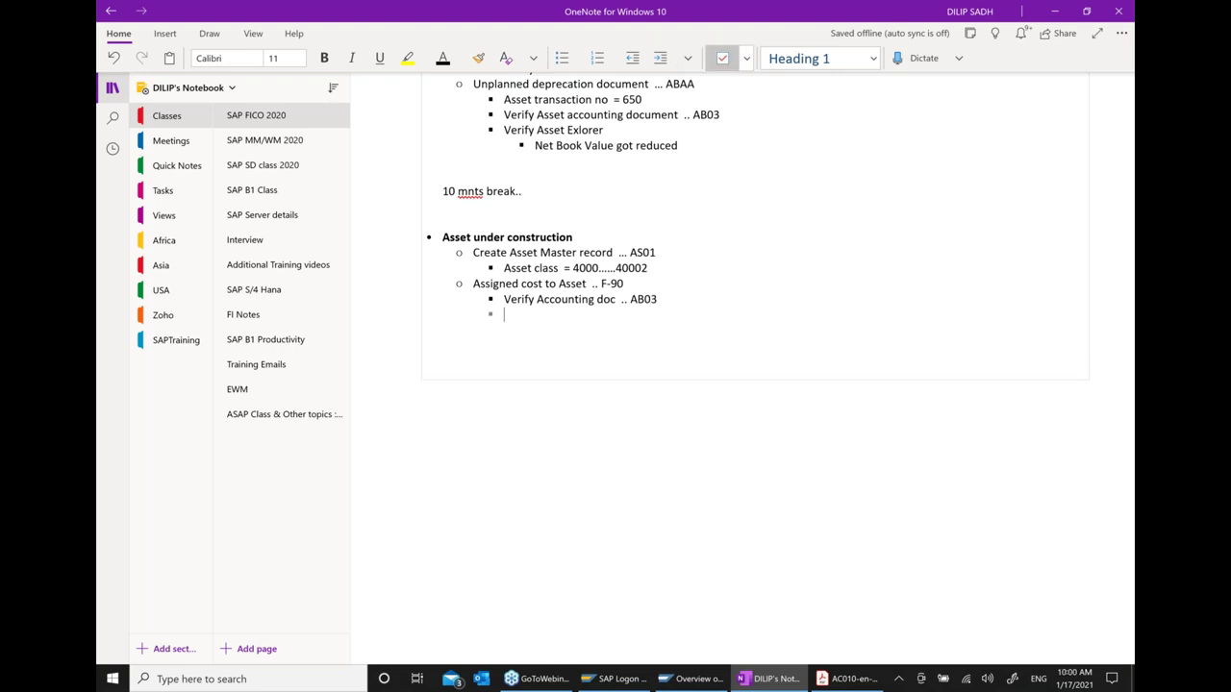
Switch back to SAP, leave the asset documents overview and open Asset Explorer (AW01N) for asset 40002
left_click(690, 679)
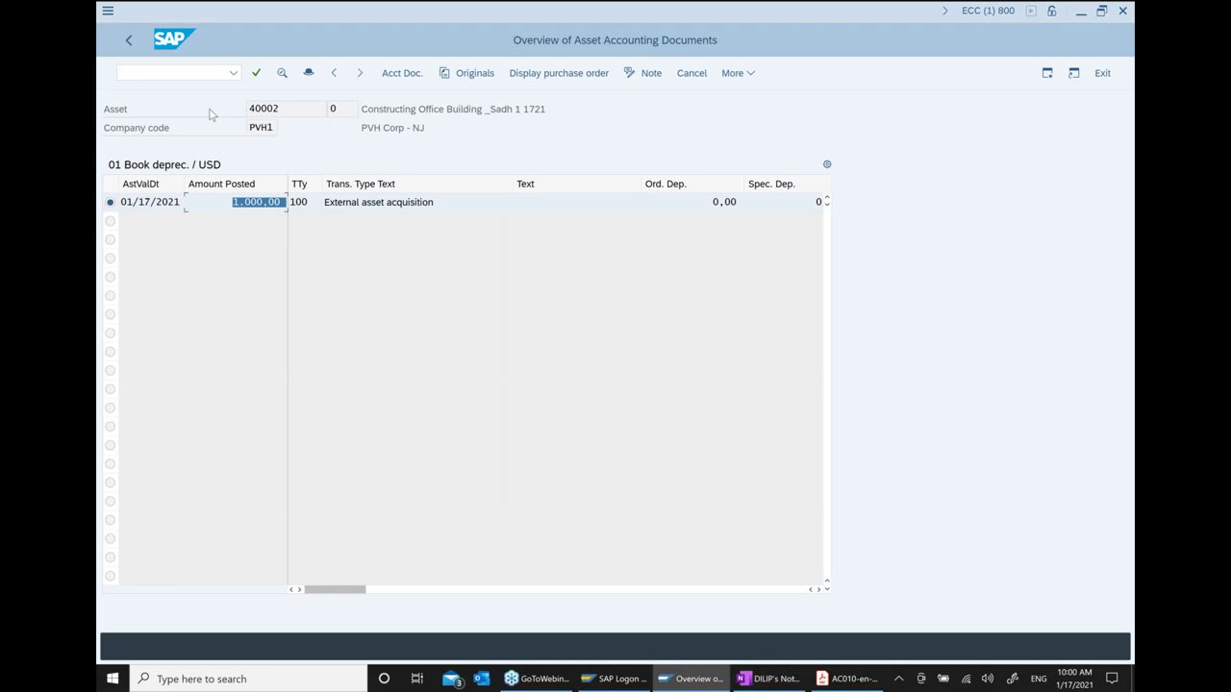
left_click(1103, 74)
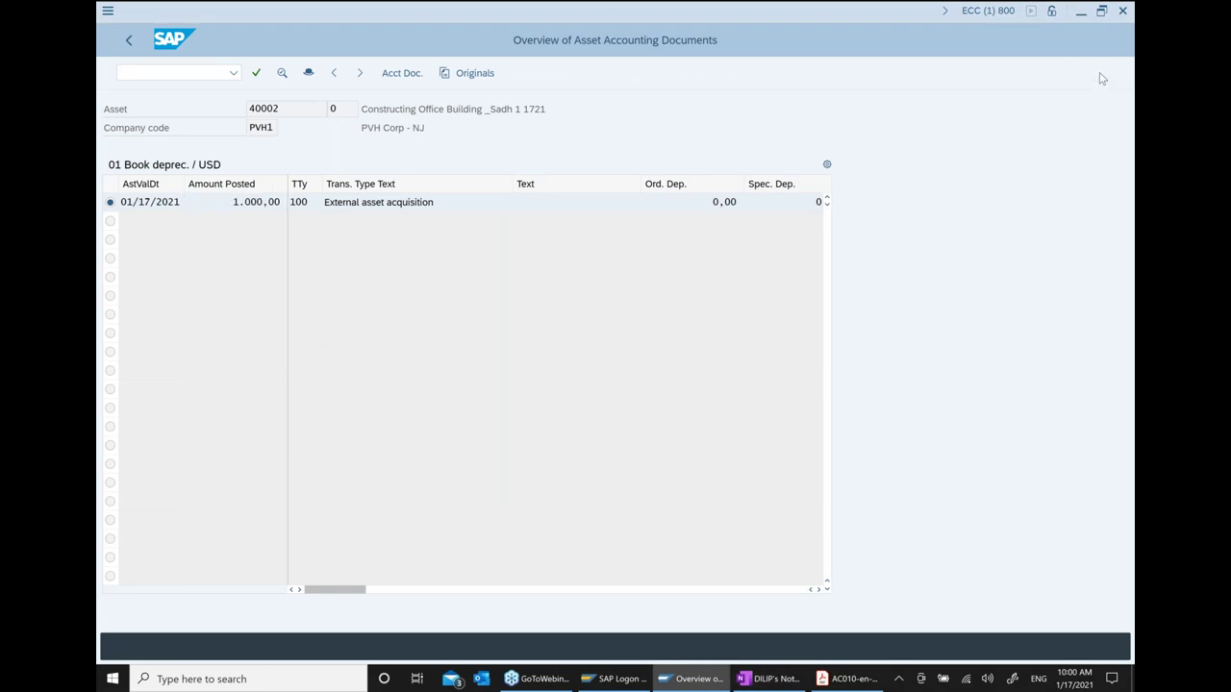
left_click(134, 45)
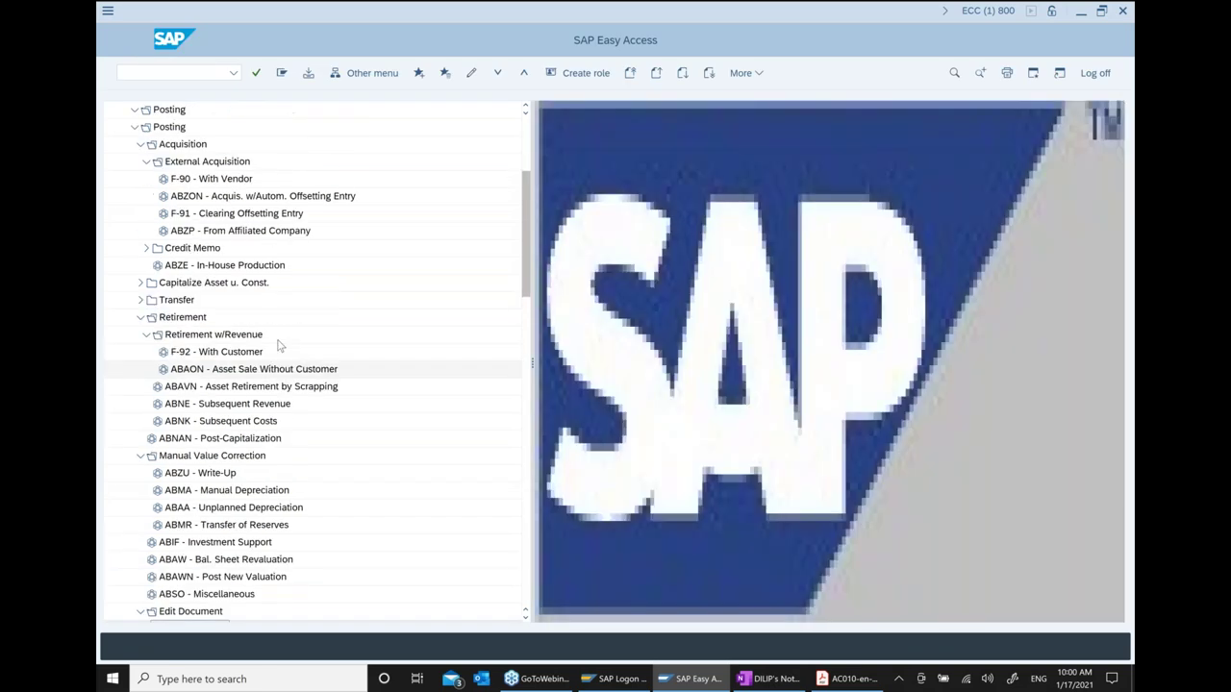
scroll(283, 309, "down", 5)
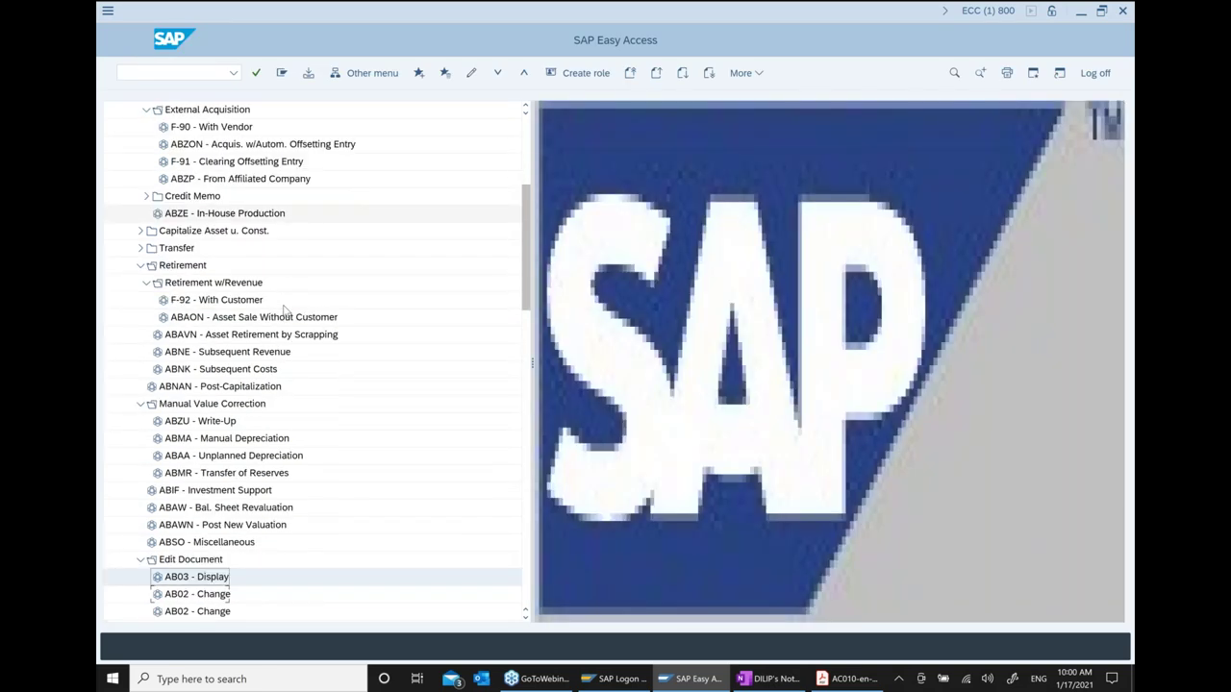
scroll(207, 516, "down", 2)
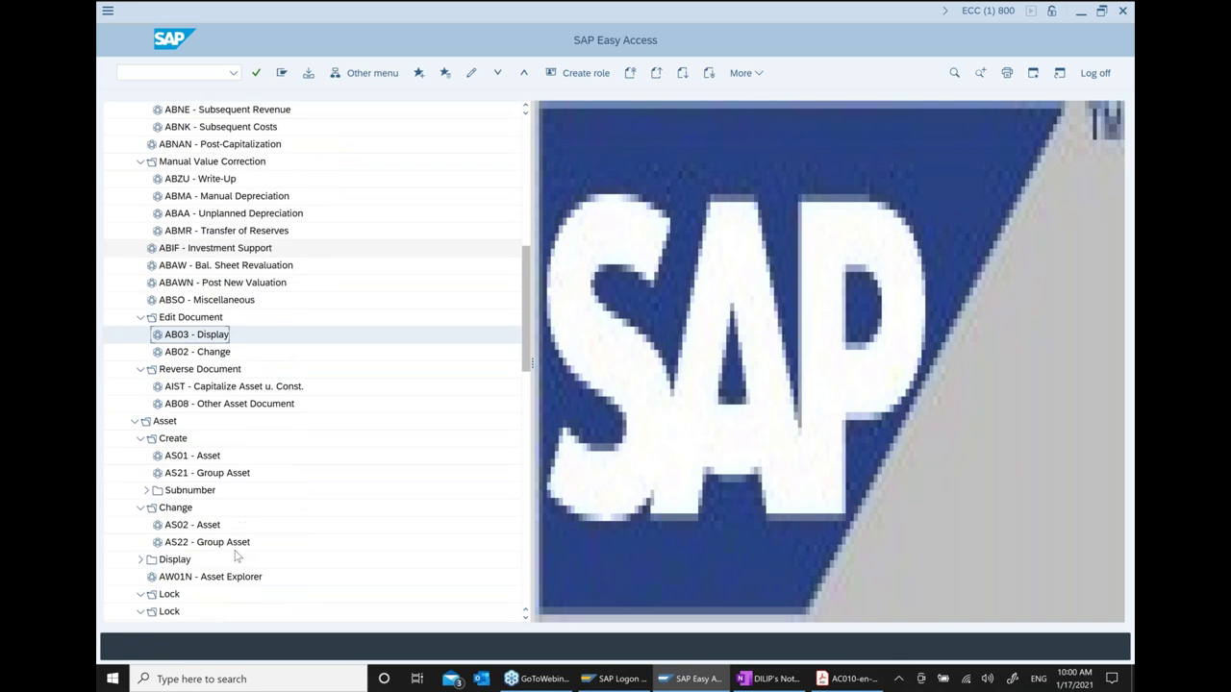
double_click(209, 559)
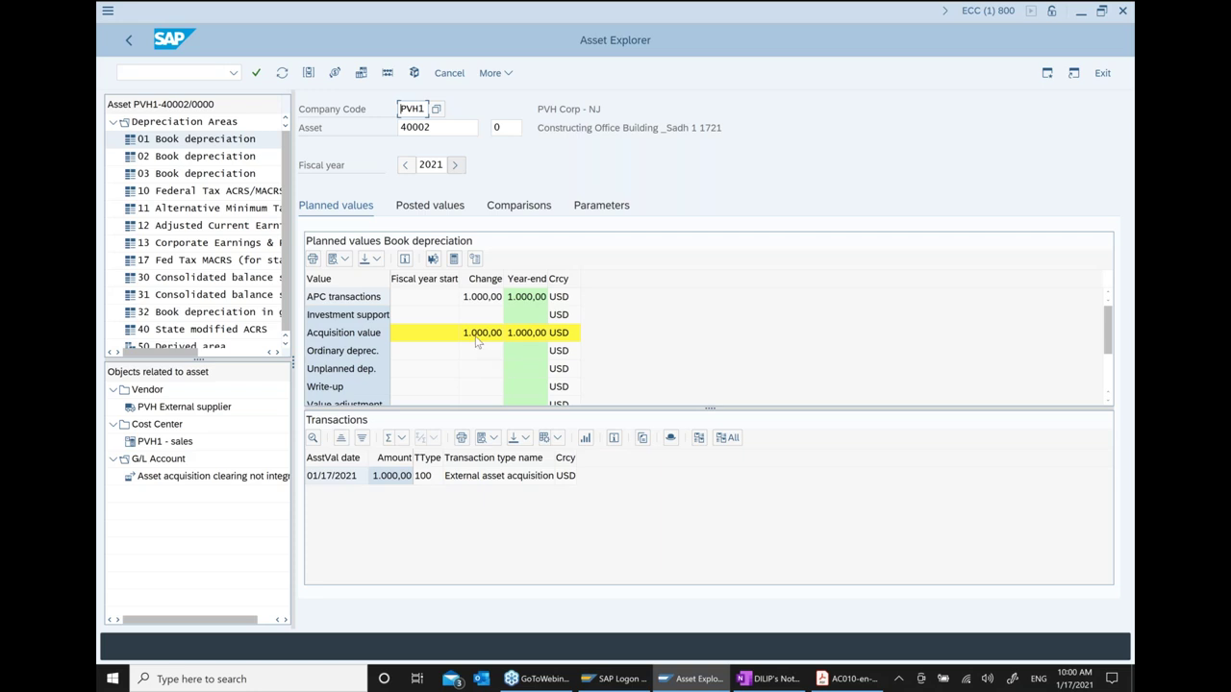
Examine the acquisition value and net book value in the planned values for book depreciation, and leave Asset Explorer
left_click(478, 337)
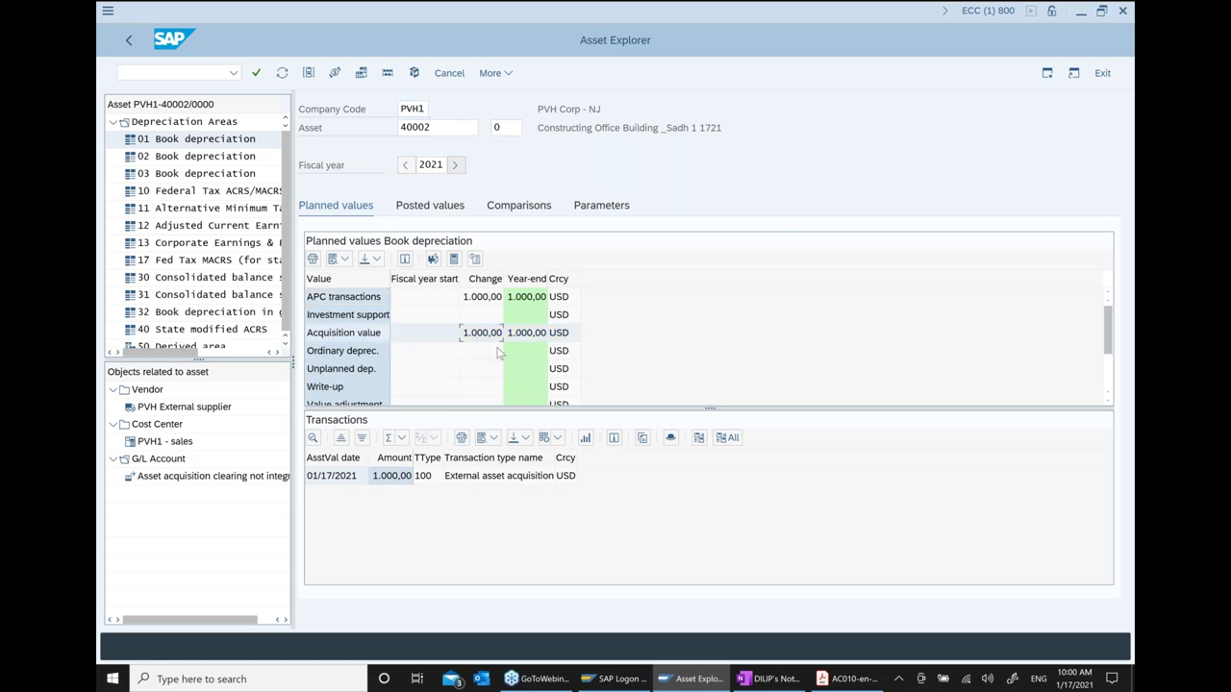
scroll(756, 369, "down", 2)
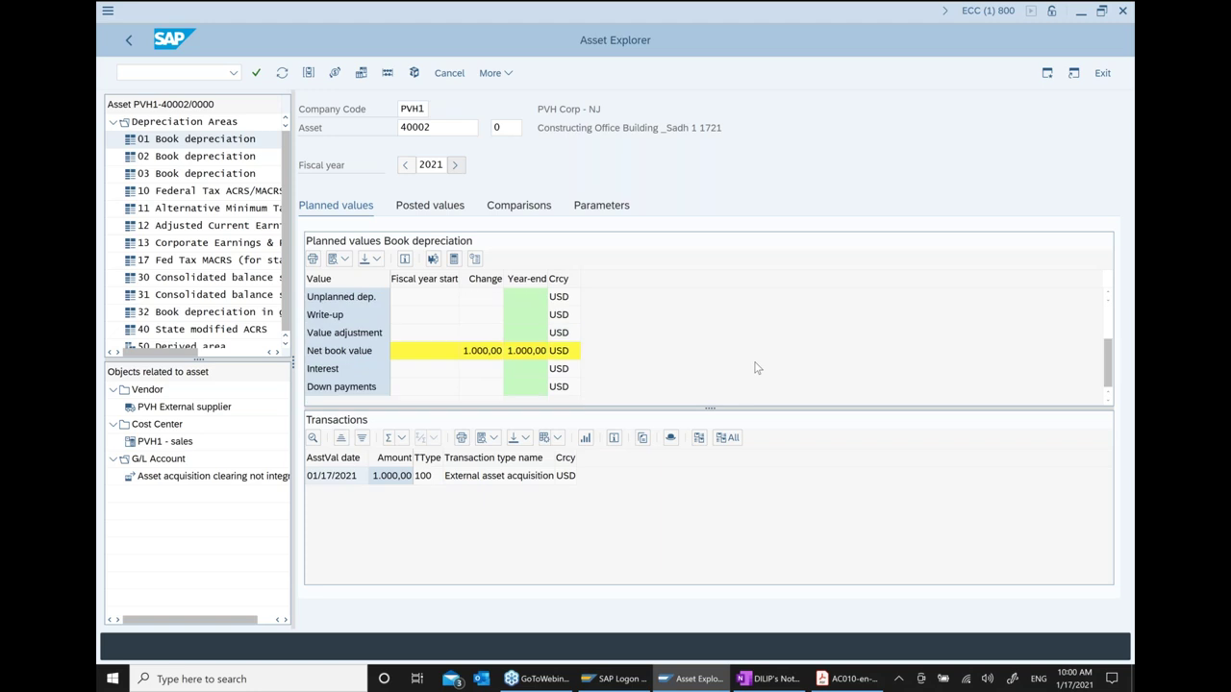
left_click(480, 352)
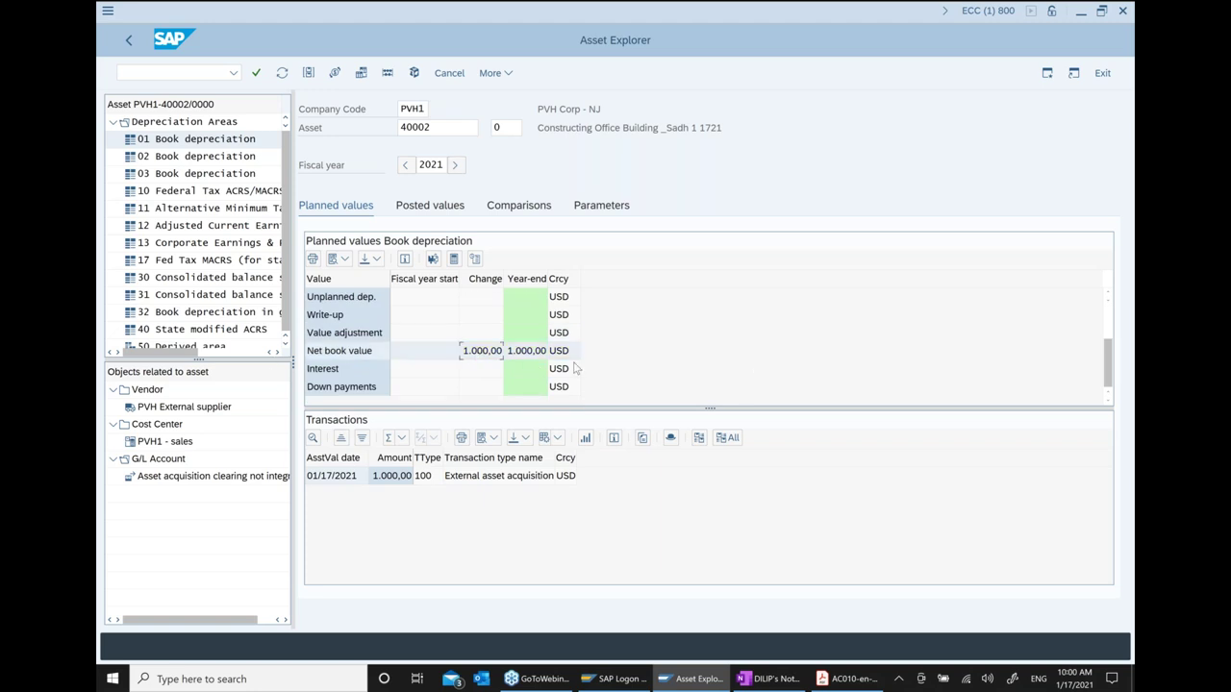
scroll(517, 350, "up", 2)
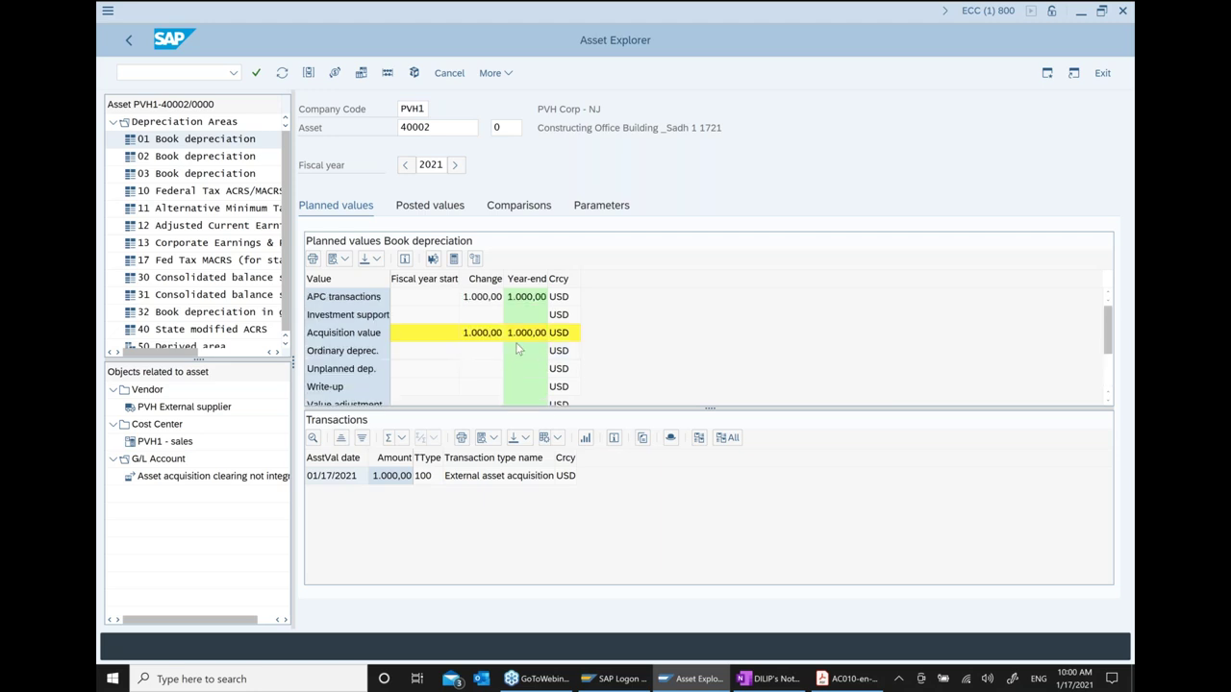
left_click(496, 337)
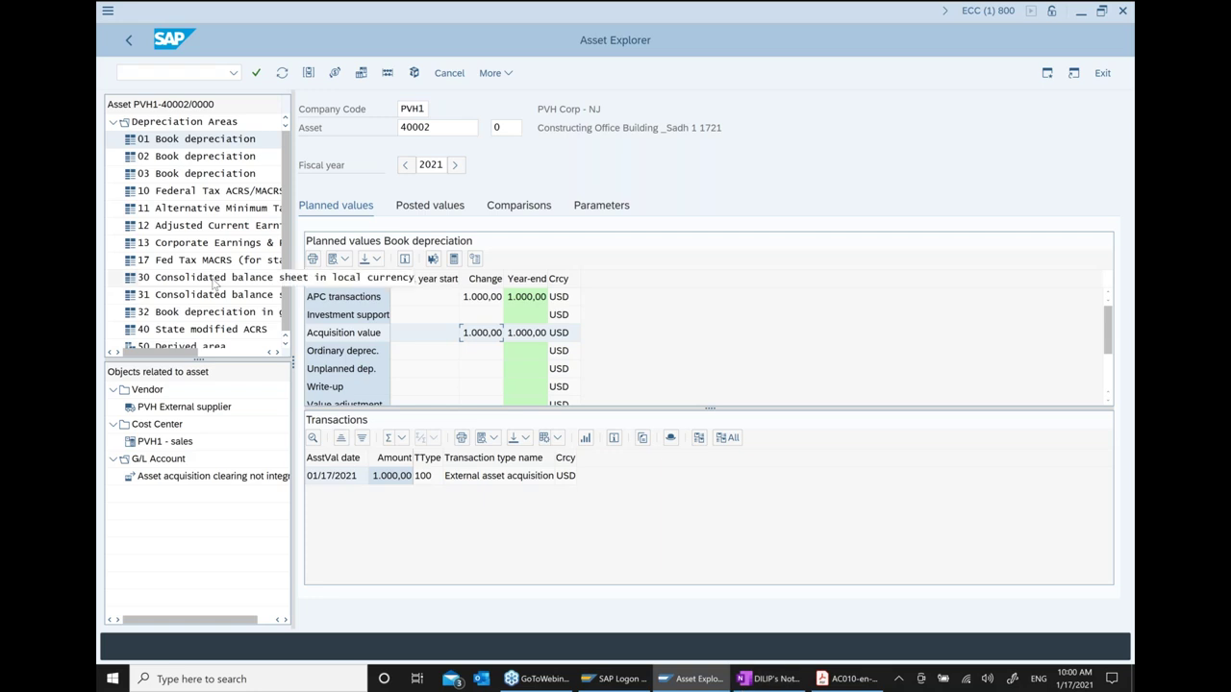
scroll(463, 376, "down", 2)
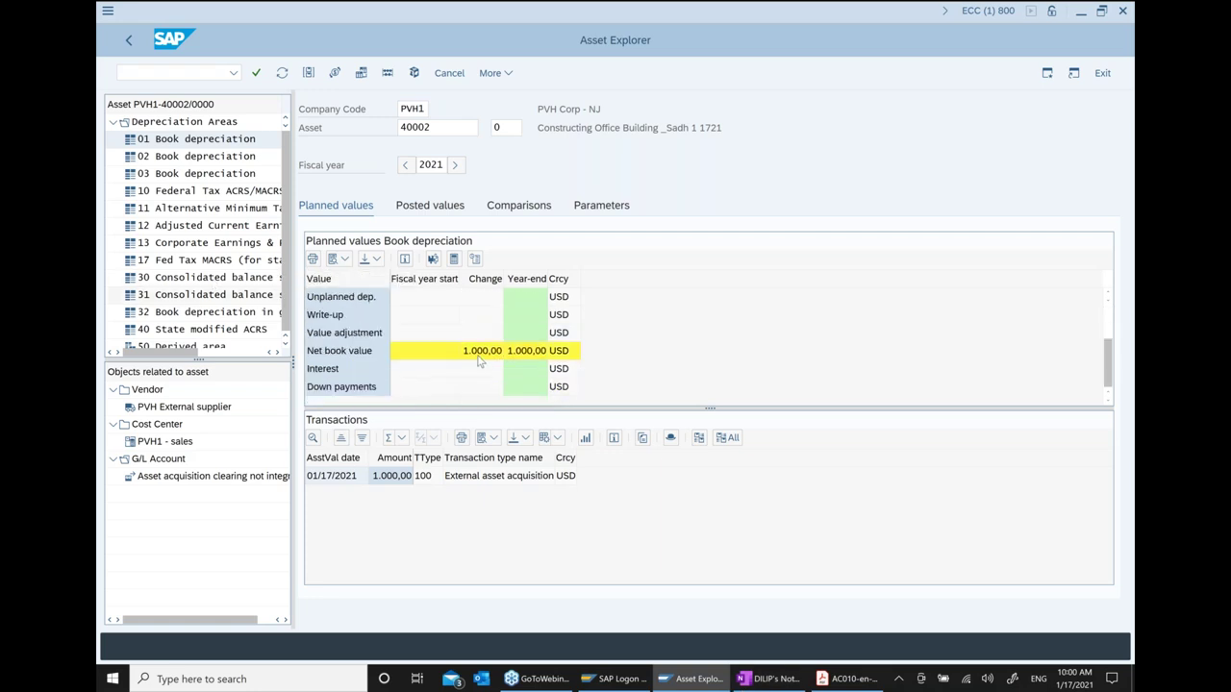
left_click(478, 354)
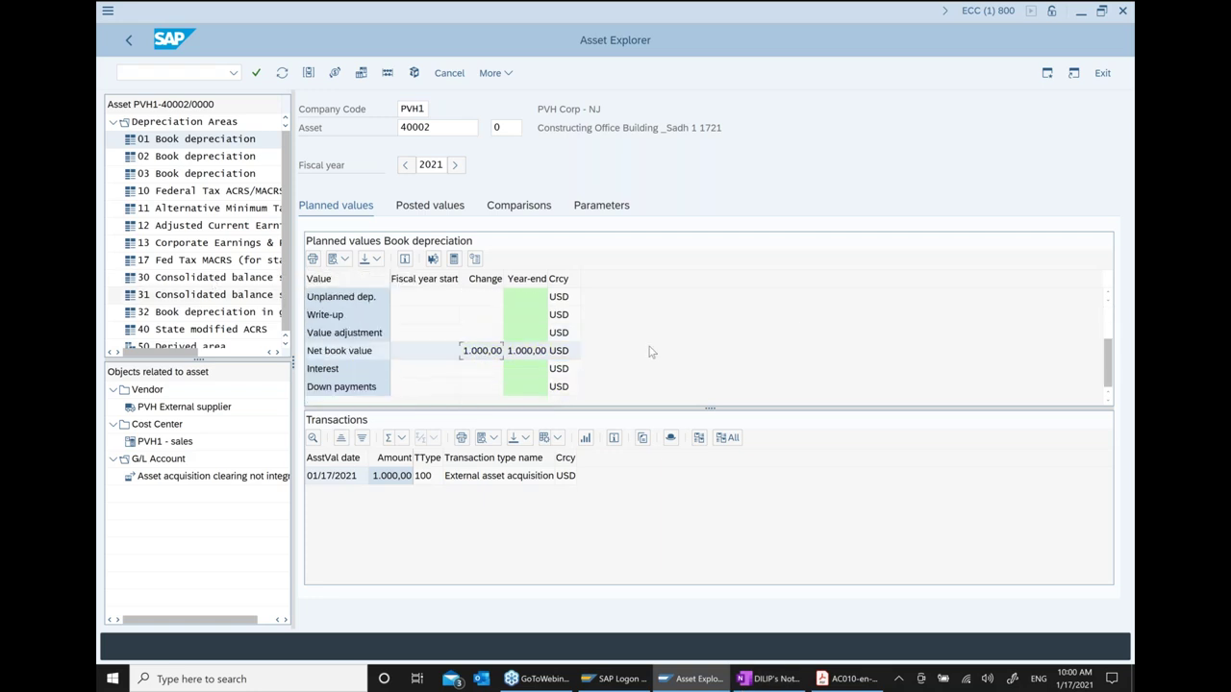
left_click(132, 41)
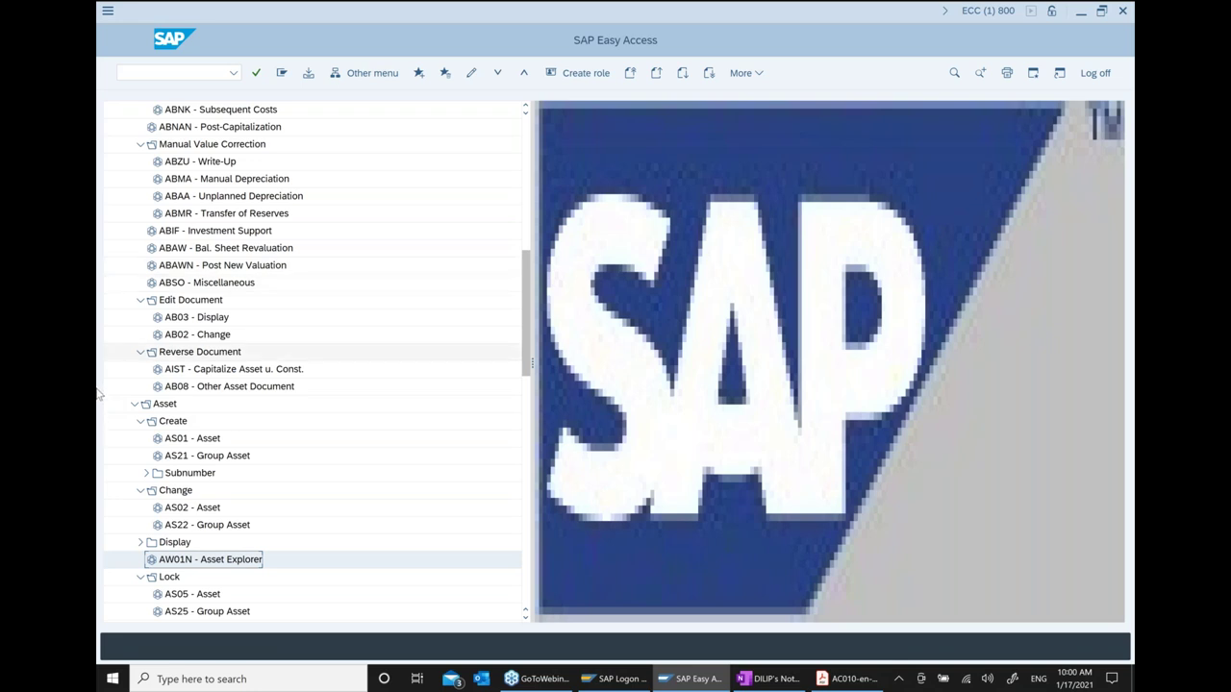
Open the acquisition from purchase with vendor transaction (F-90) and set the document date to 01/17/2021
scroll(241, 358, "up", 2)
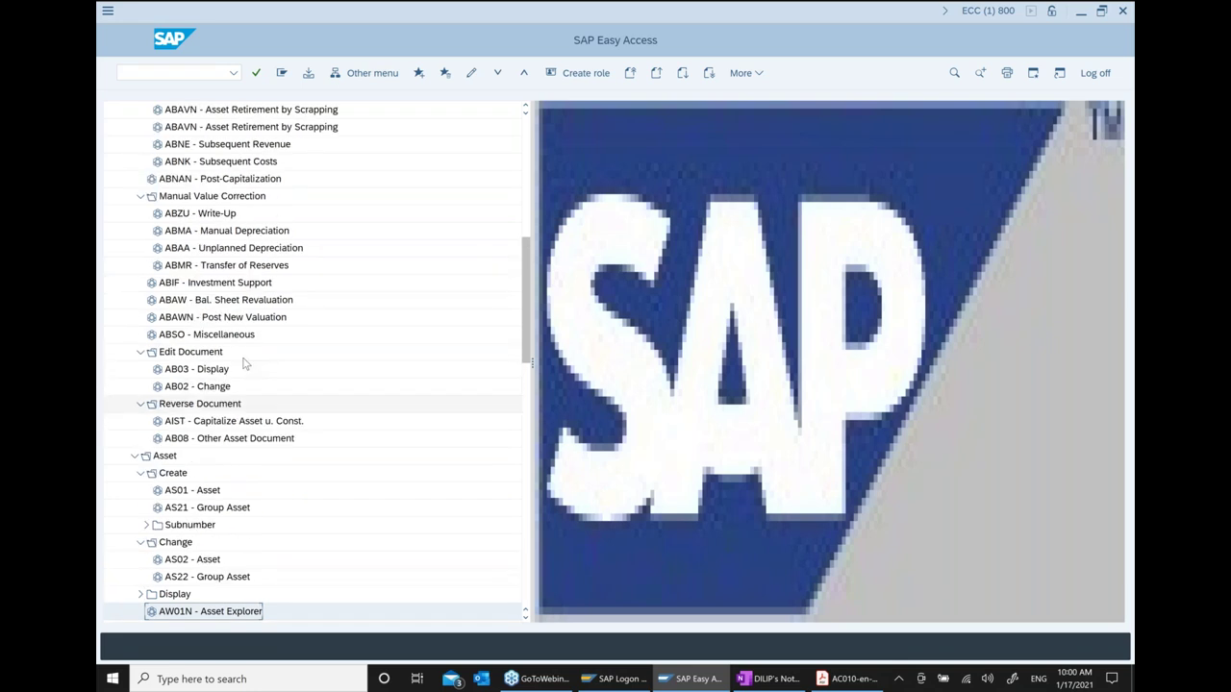
scroll(244, 364, "up", 4)
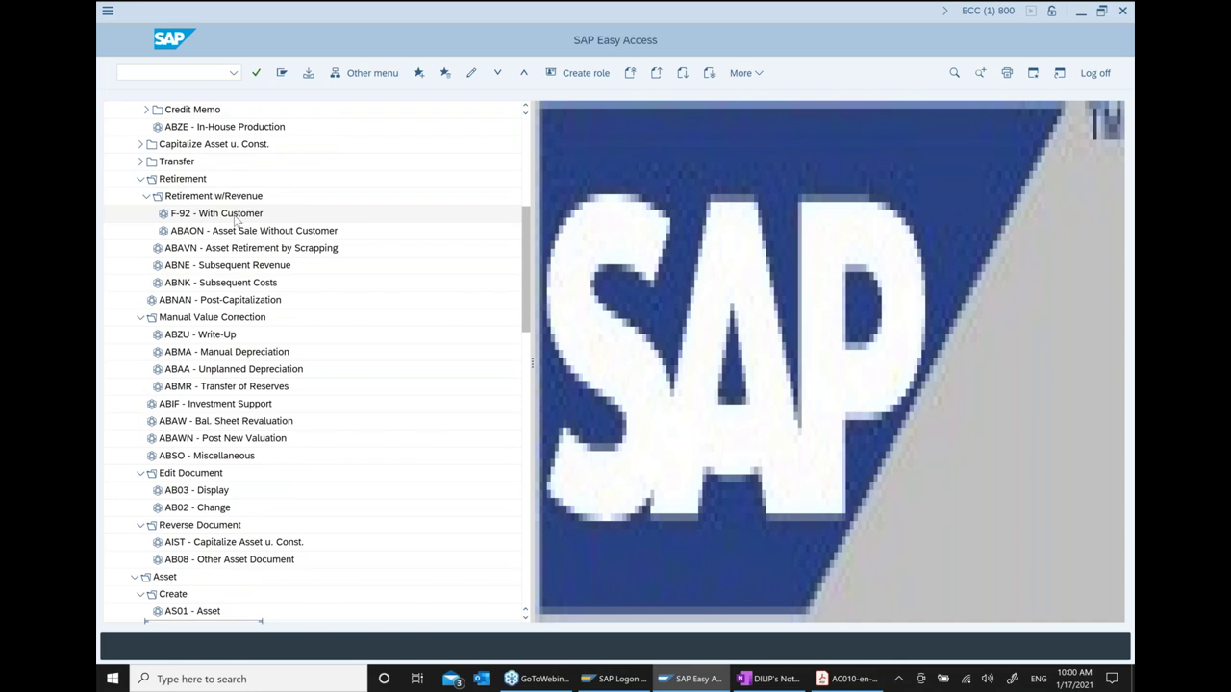
scroll(234, 220, "up", 3)
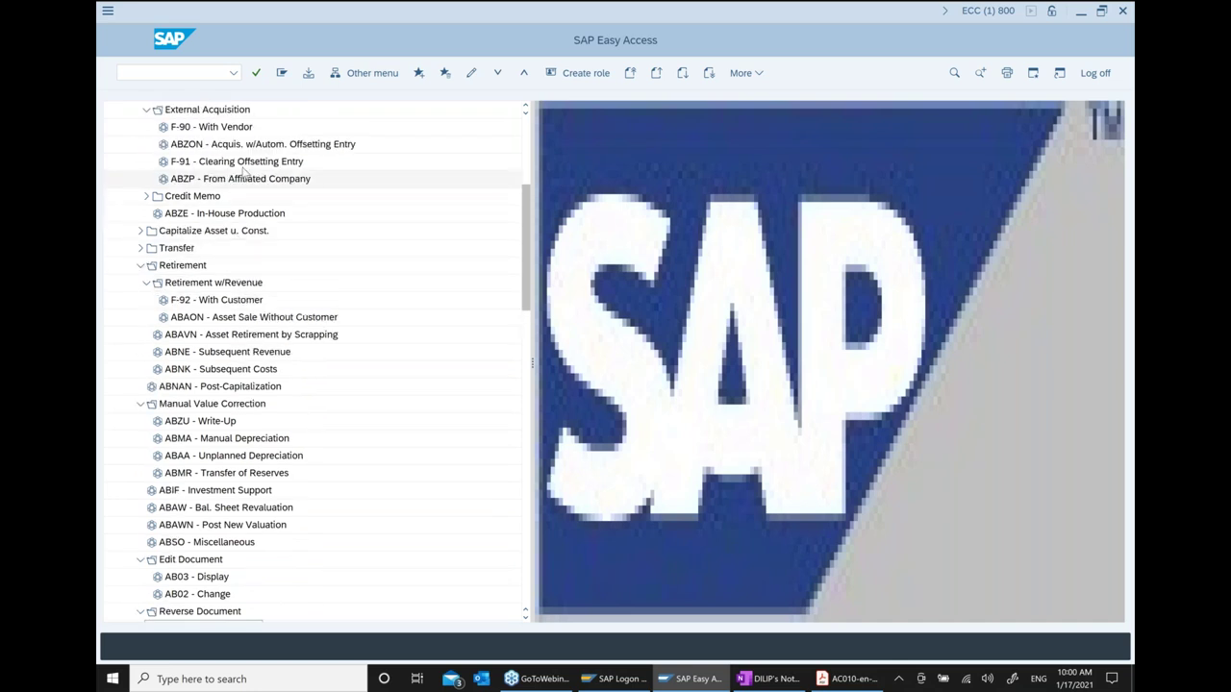
double_click(245, 130)
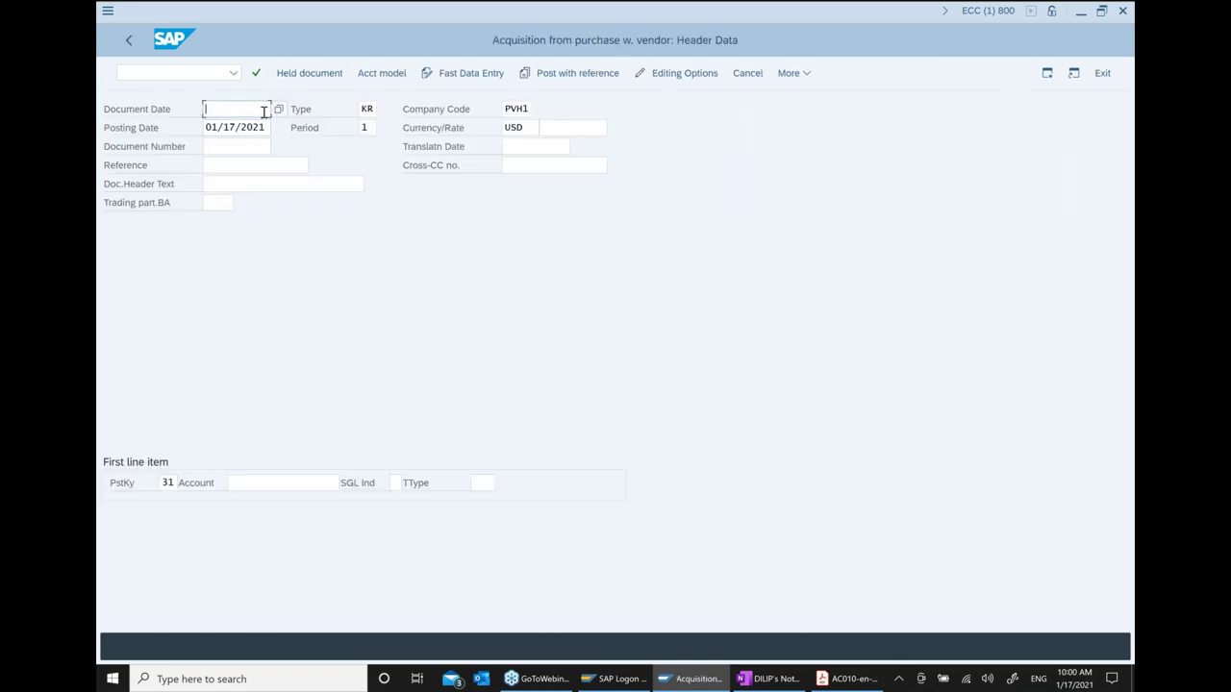
left_click(278, 109)
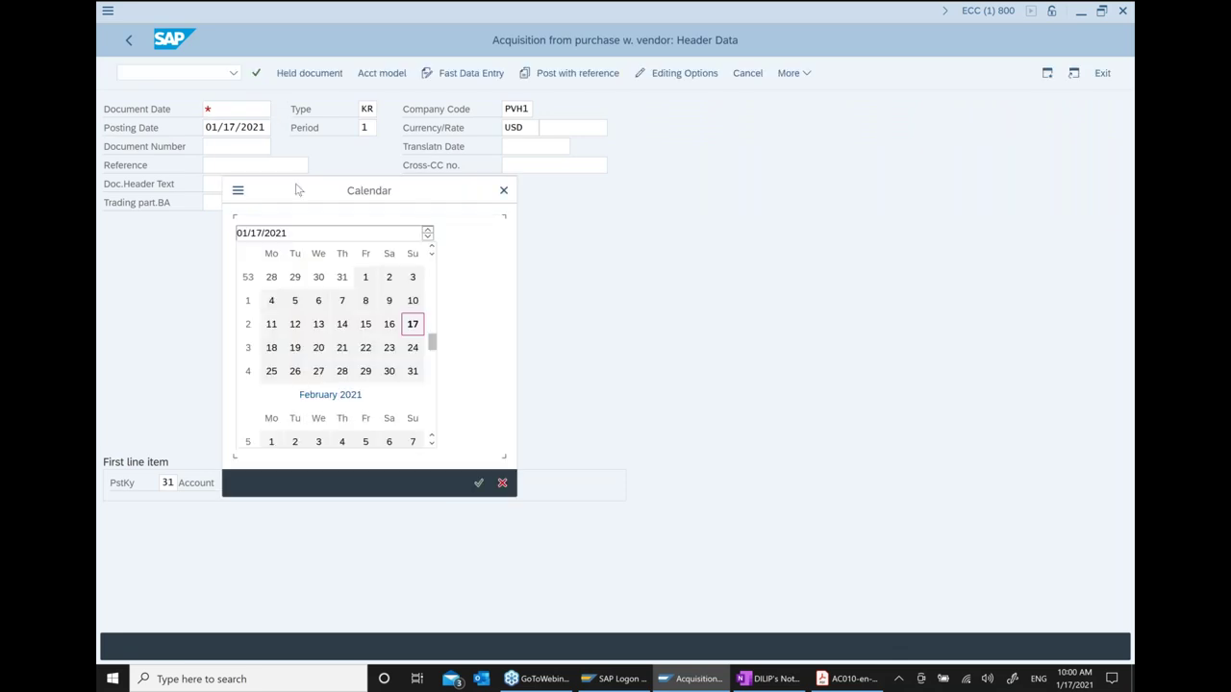
double_click(412, 324)
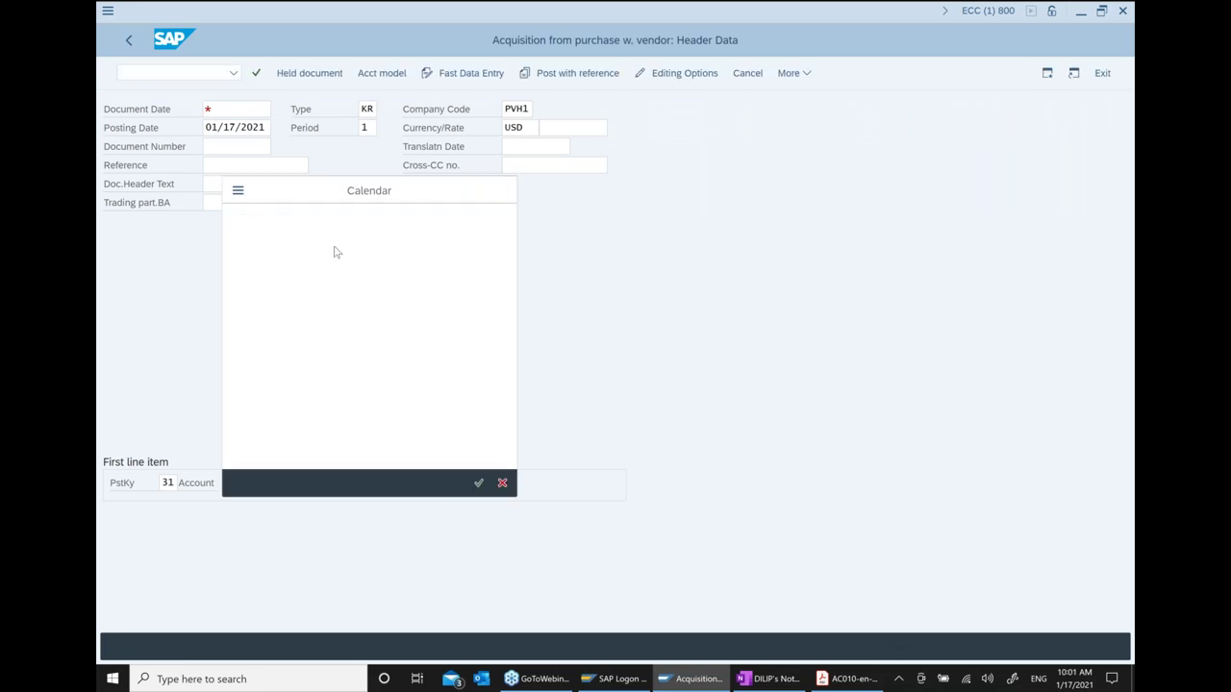
Fill both the reference and the document header text with Asset_under_cons
left_click(266, 166)
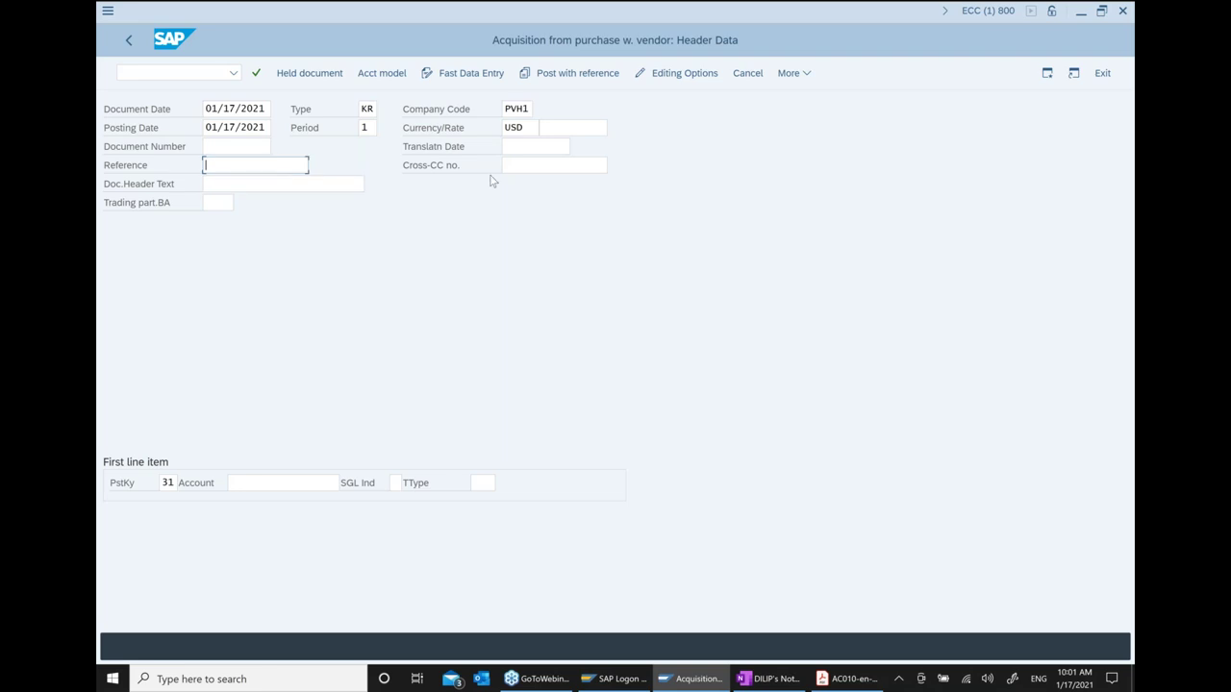
key("Down")
key("Return")
key("Tab")
key("Down")
key("Return")
key("Tab")
Look up vendor PVH External Supplier for the first line item, set its transaction type to 100, and proceed to the vendor item
left_click(330, 483)
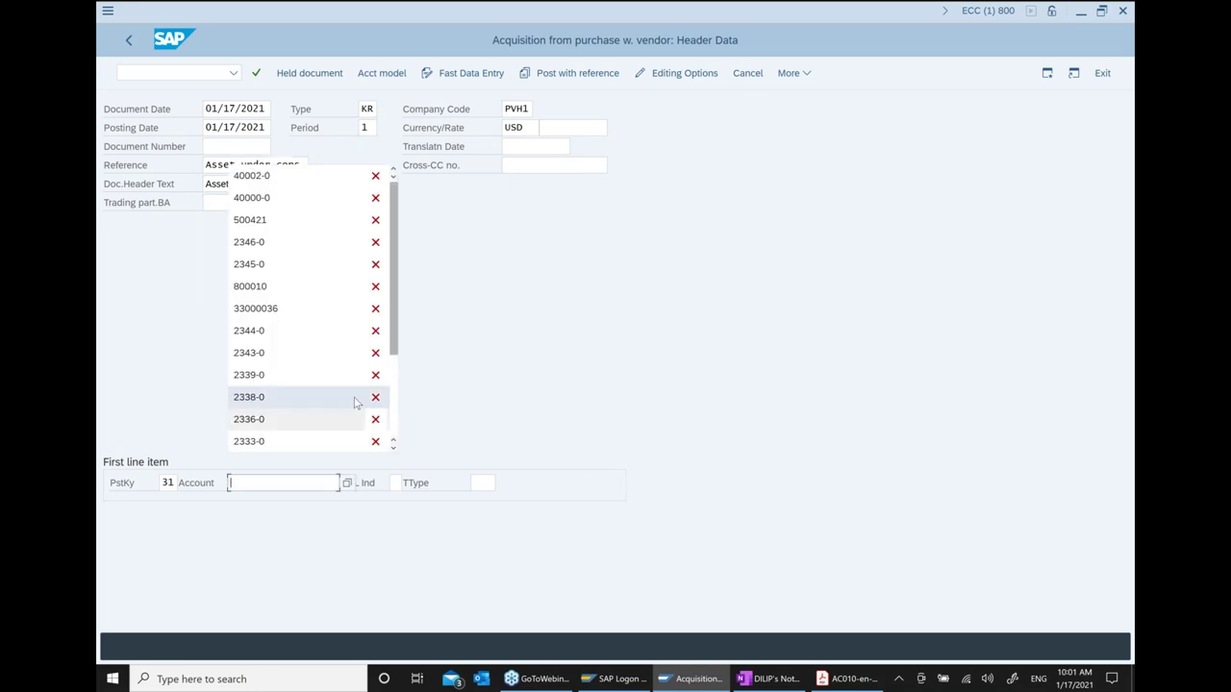
key("Up")
key("Up")
key("Escape")
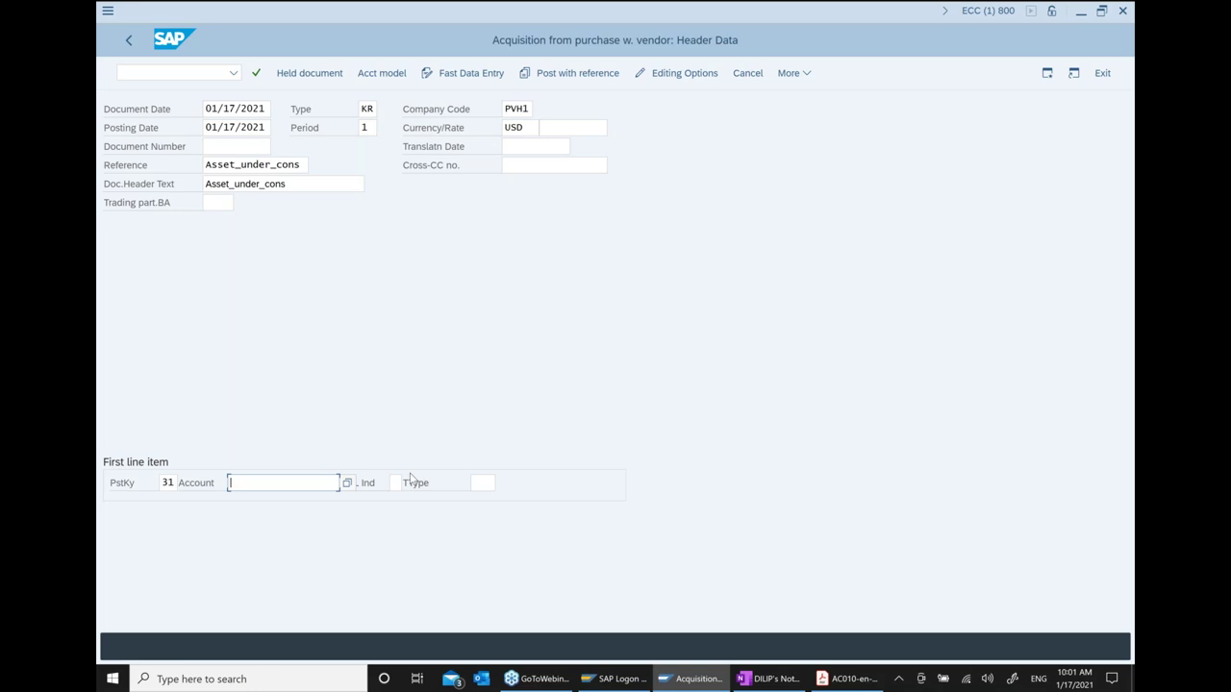
left_click(347, 483)
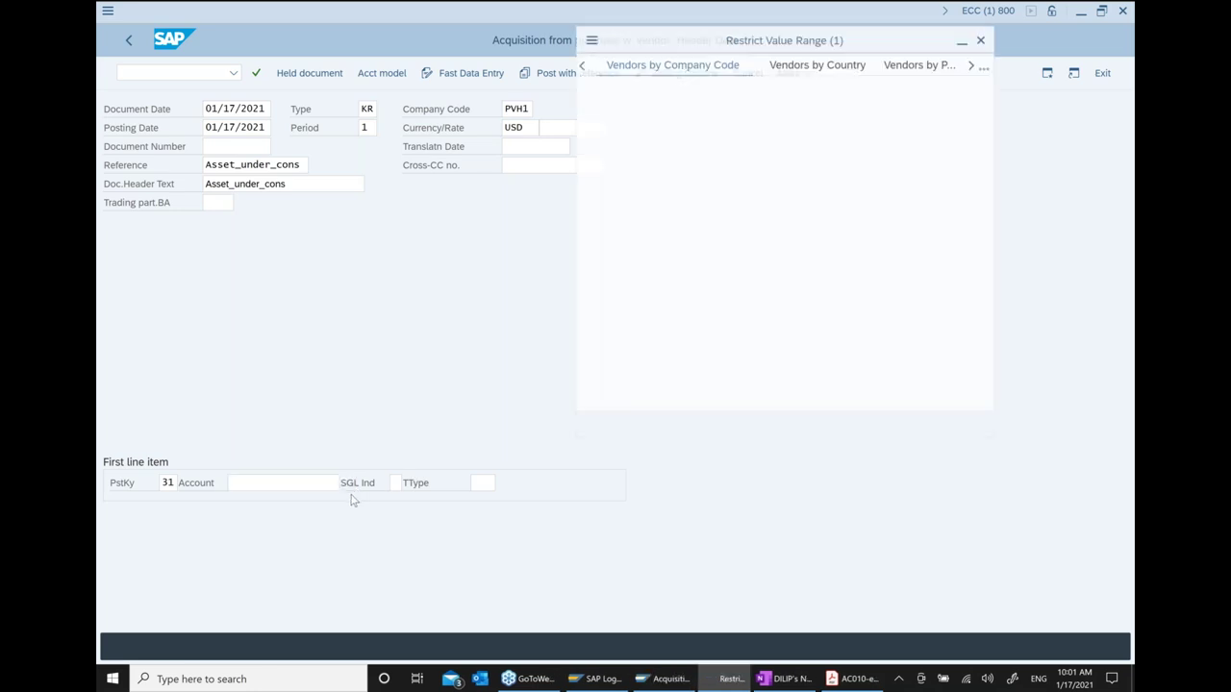
left_click(701, 426)
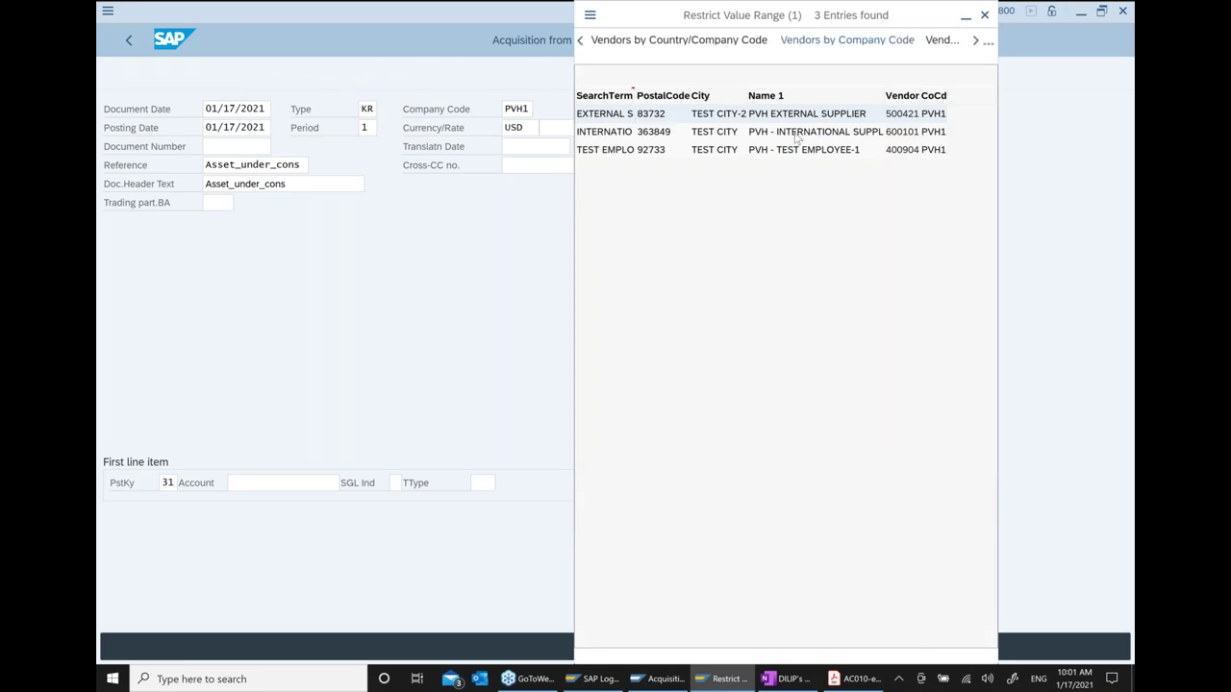
double_click(799, 117)
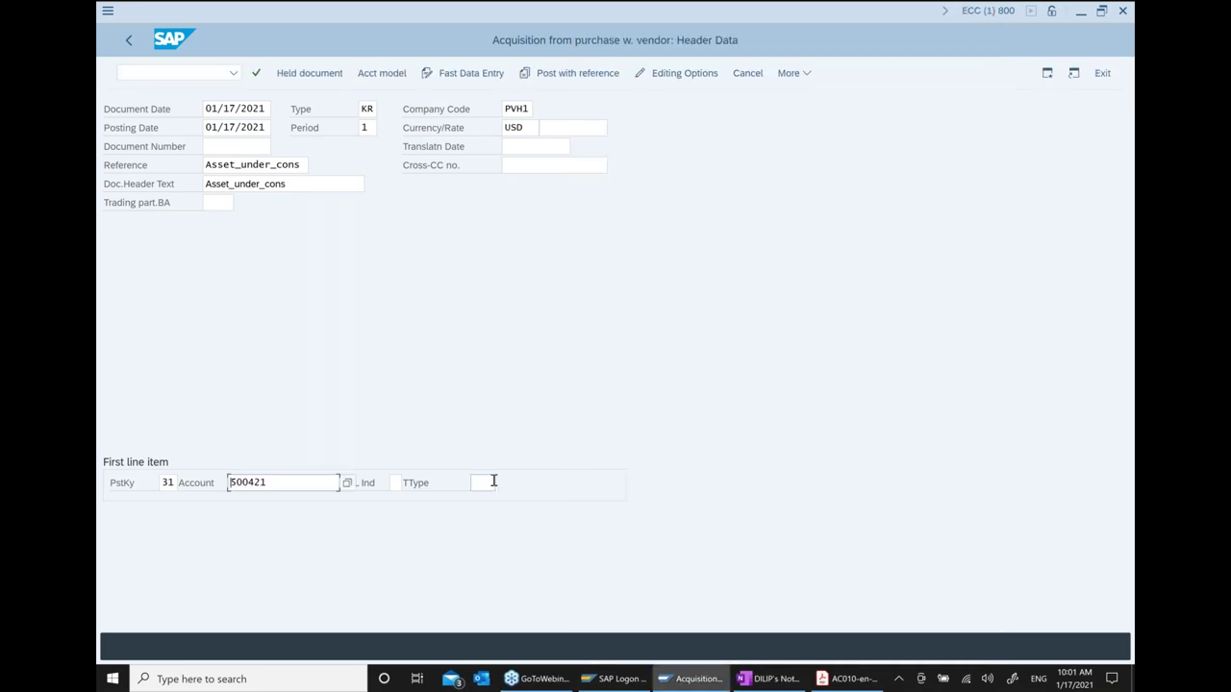
type("100")
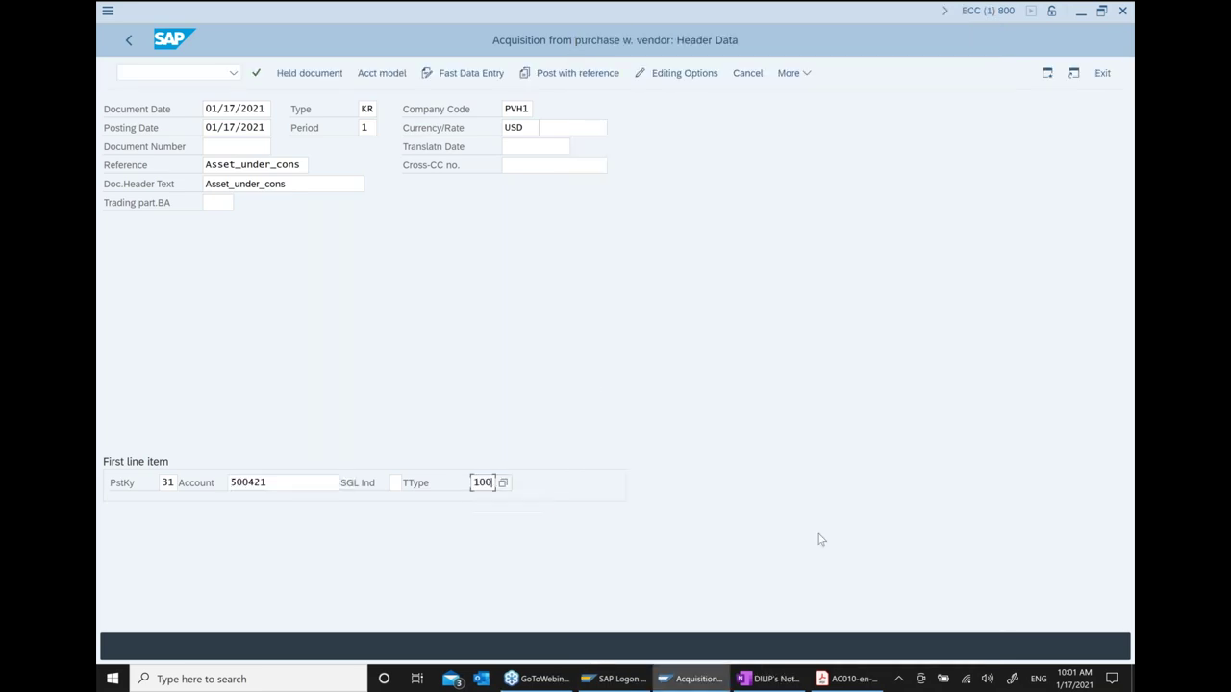
key("Return")
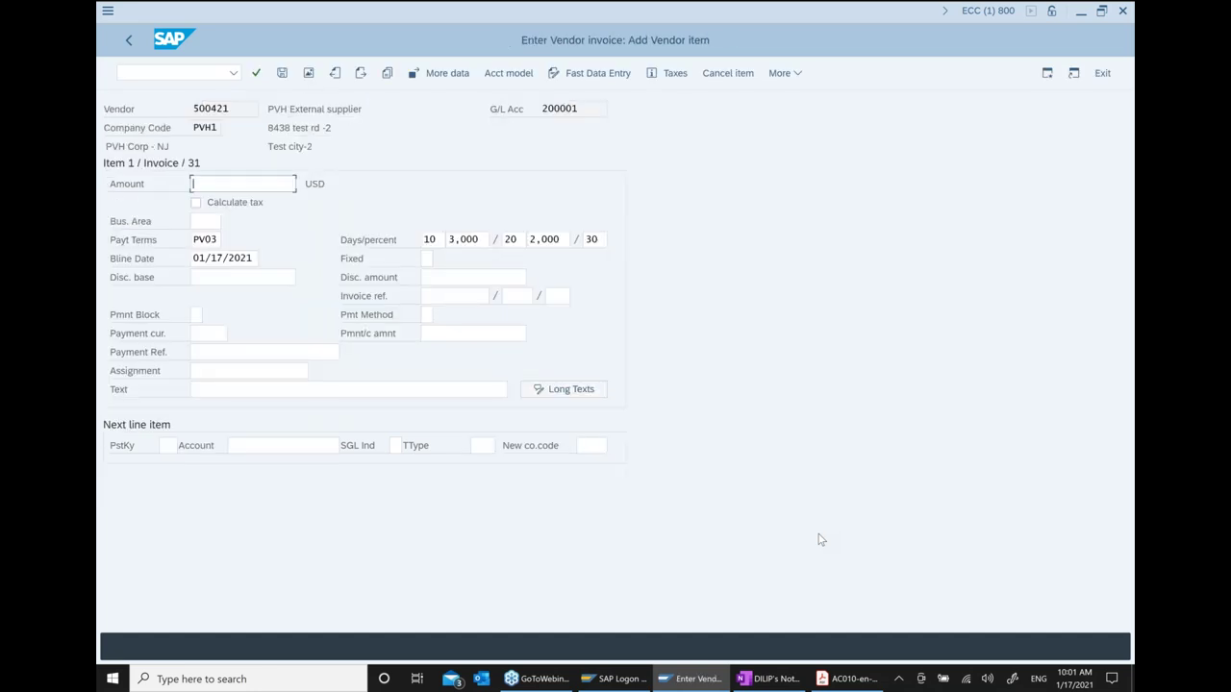
Set the vendor item amount to 1000 USD and enter the next line item with posting key 70, asset 40002-0 and transaction type 100
key("Down")
key("Return")
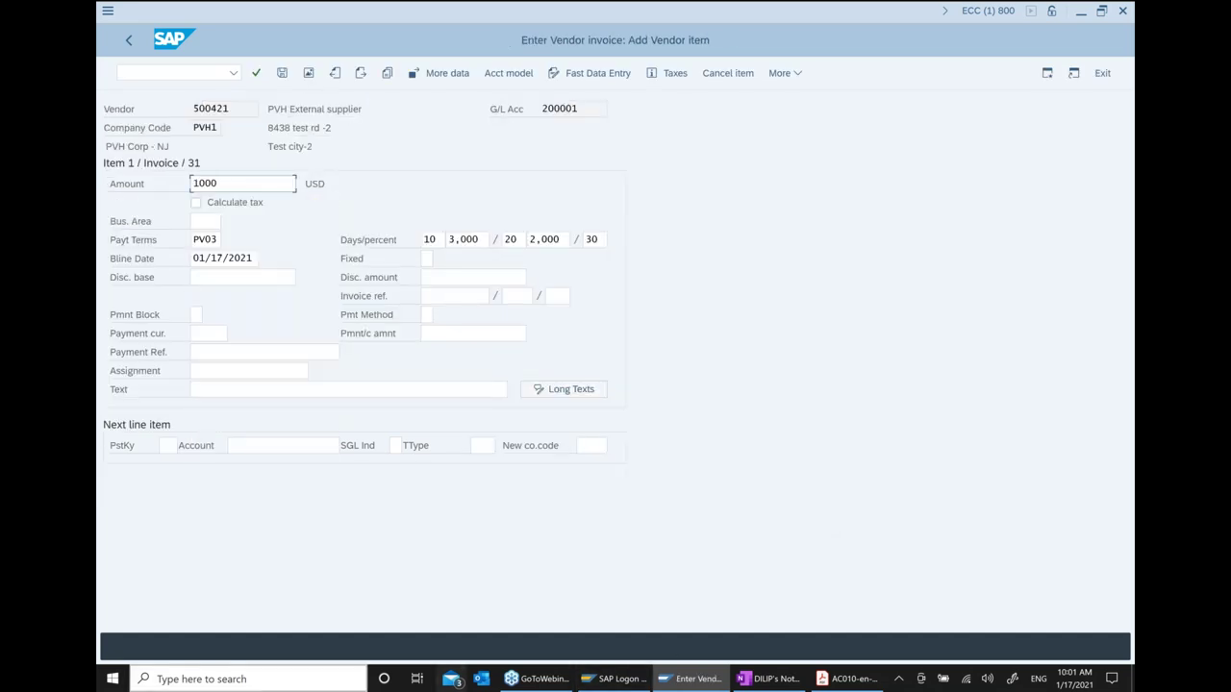
left_click(177, 448)
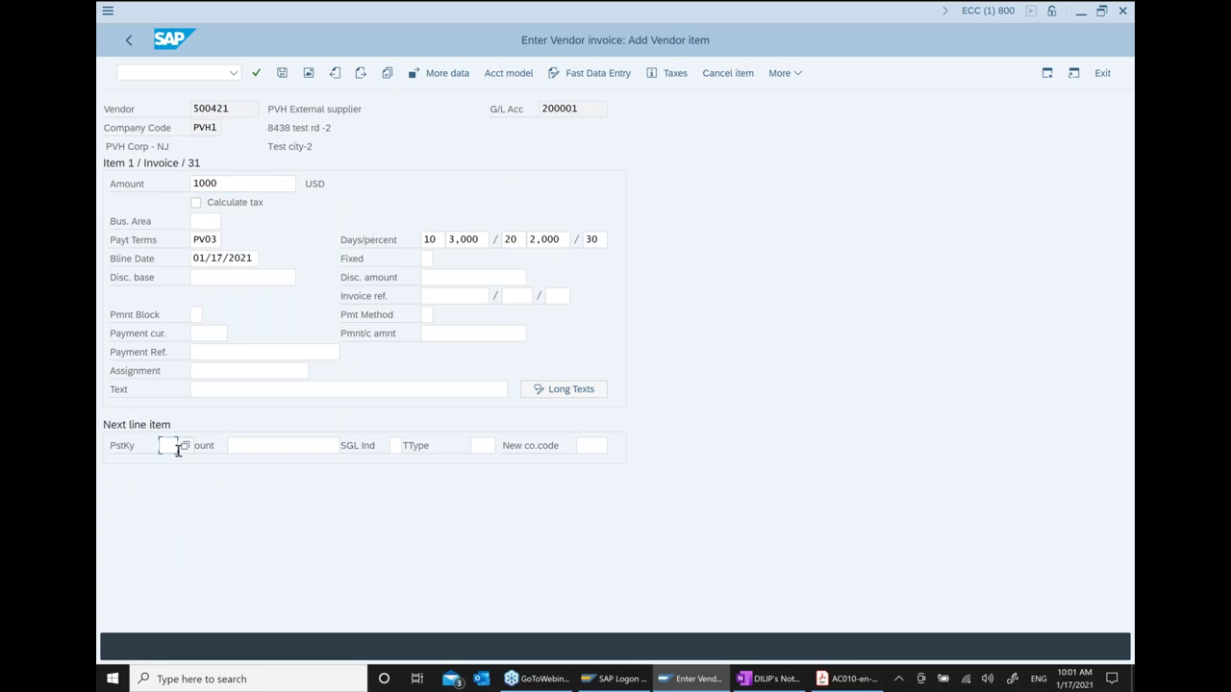
key("Down")
key("Down")
key("Return")
key("Down")
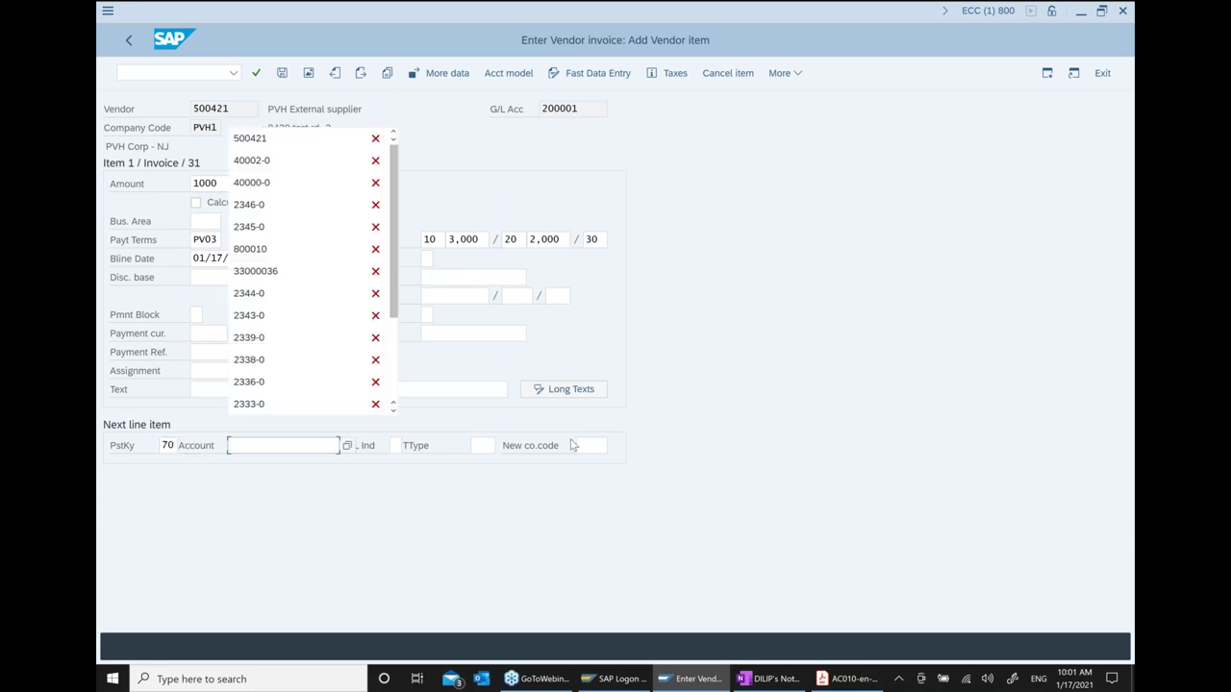
left_click(252, 160)
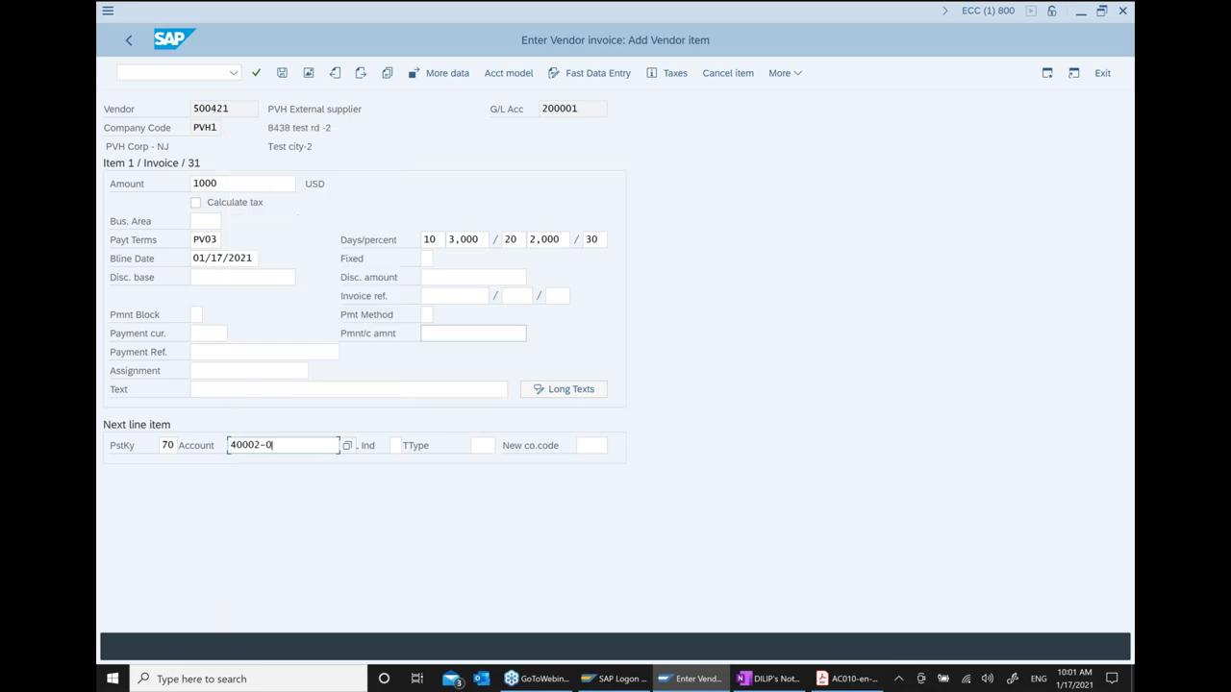
left_click(483, 448)
type("1")
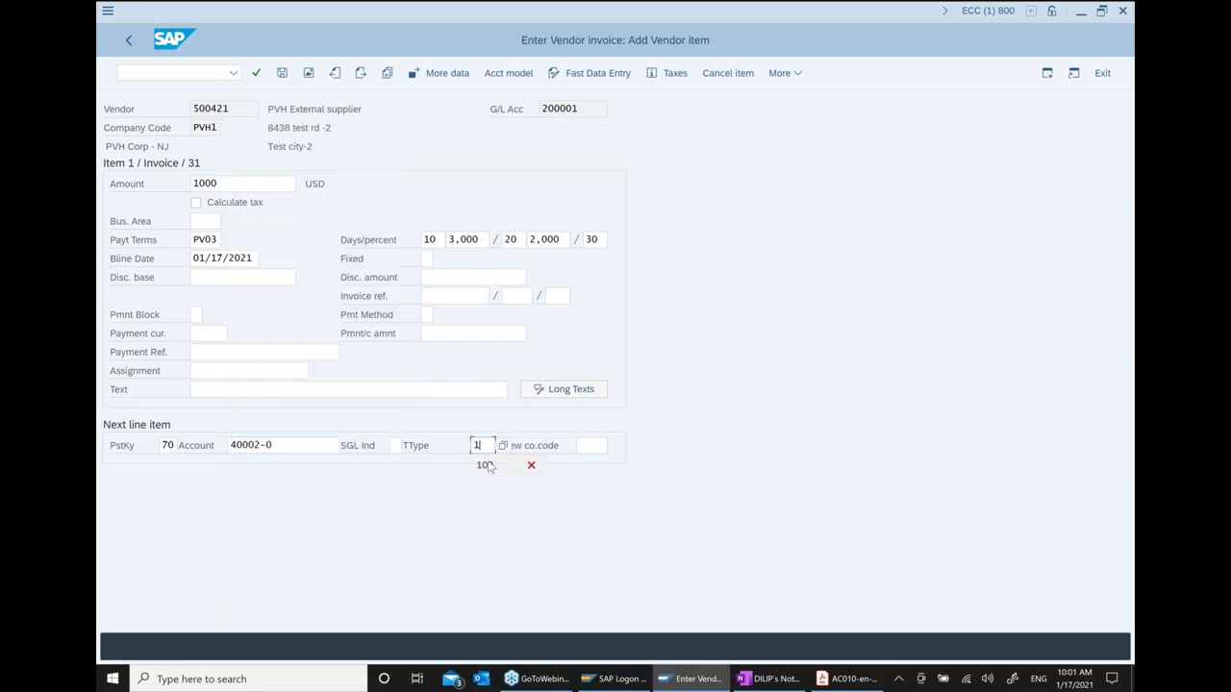
type("00")
key("Return")
Enter 1000 USD as the debit asset item's amount, post the vendor invoice, and leave F-90
type("1000")
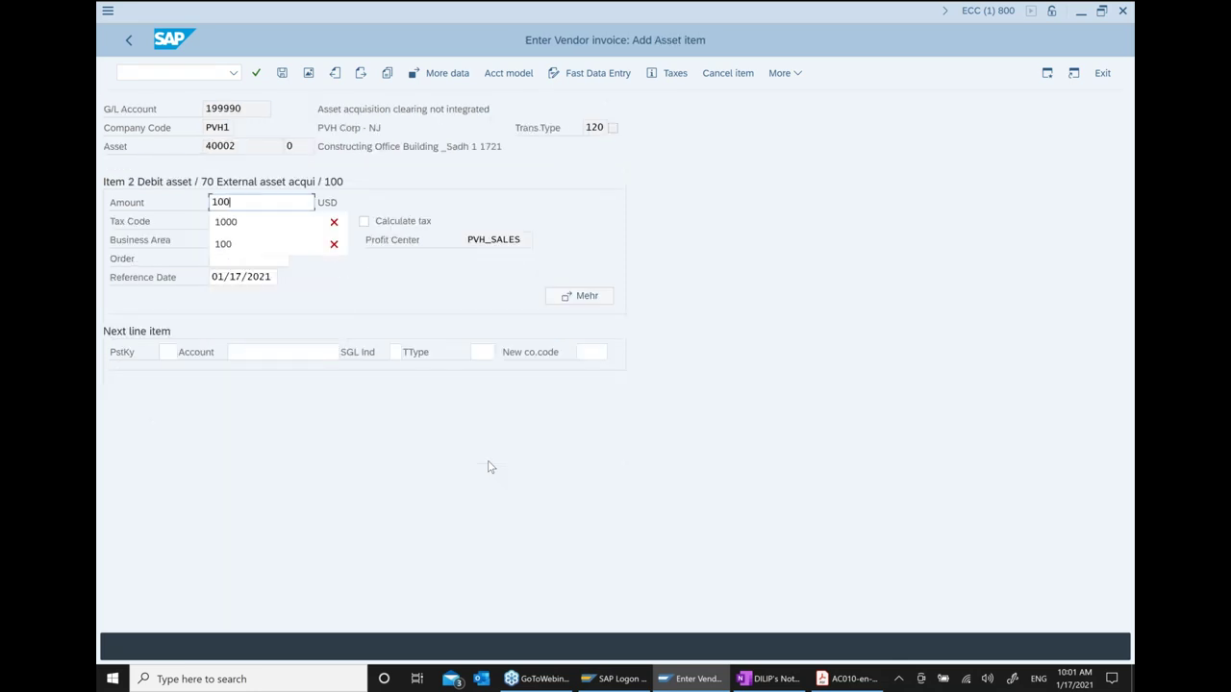
key("Return")
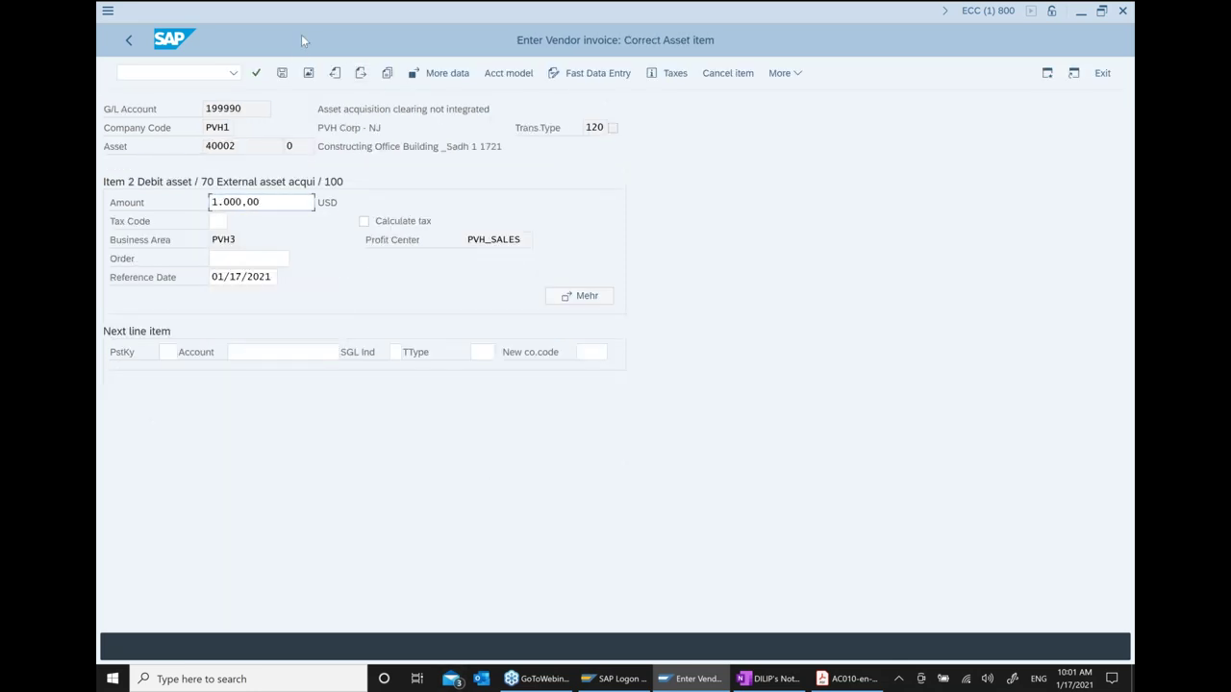
left_click(282, 73)
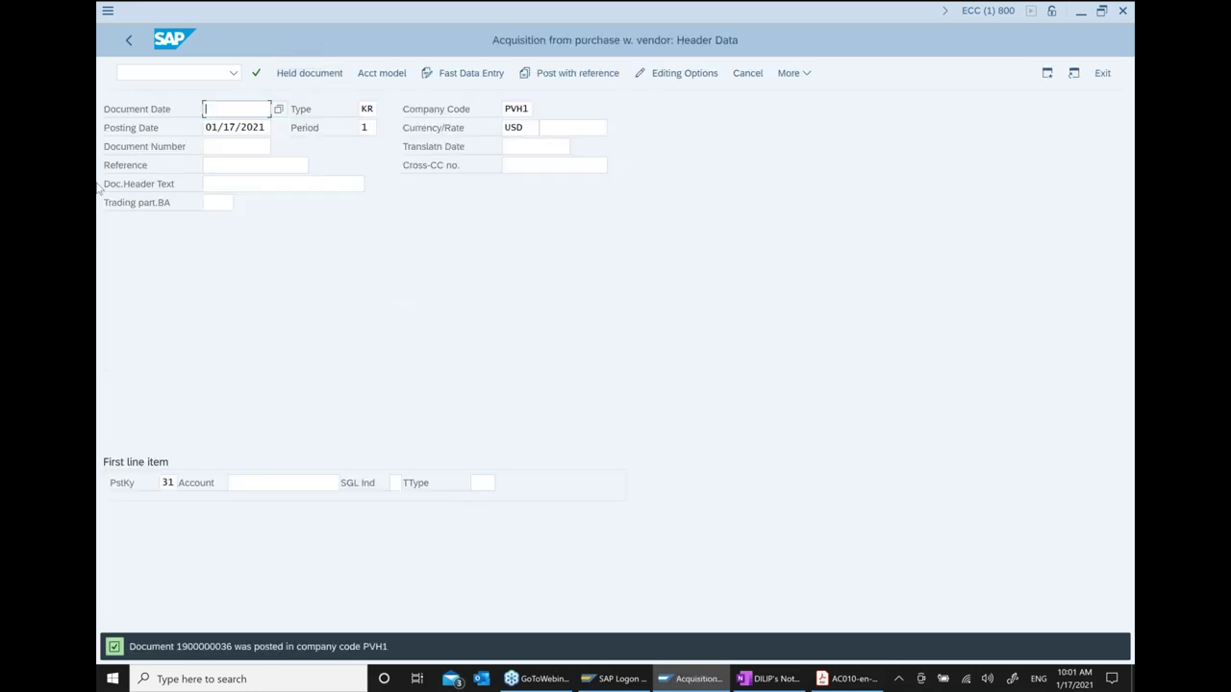
left_click(127, 41)
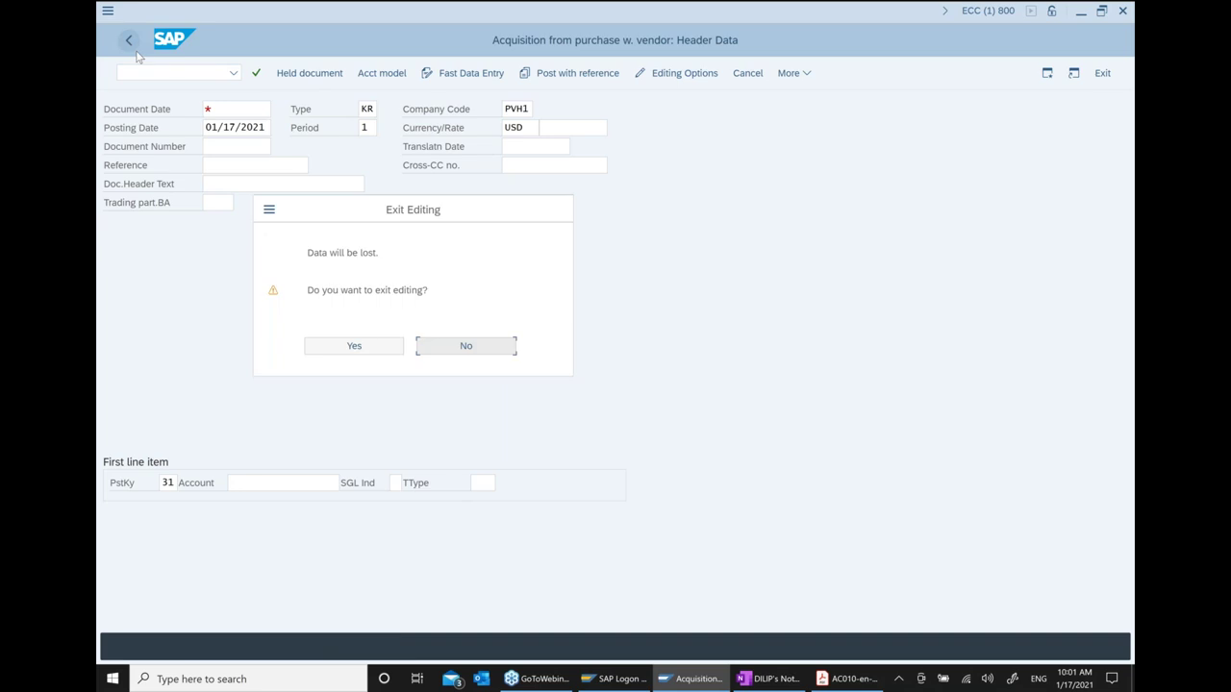
left_click(354, 345)
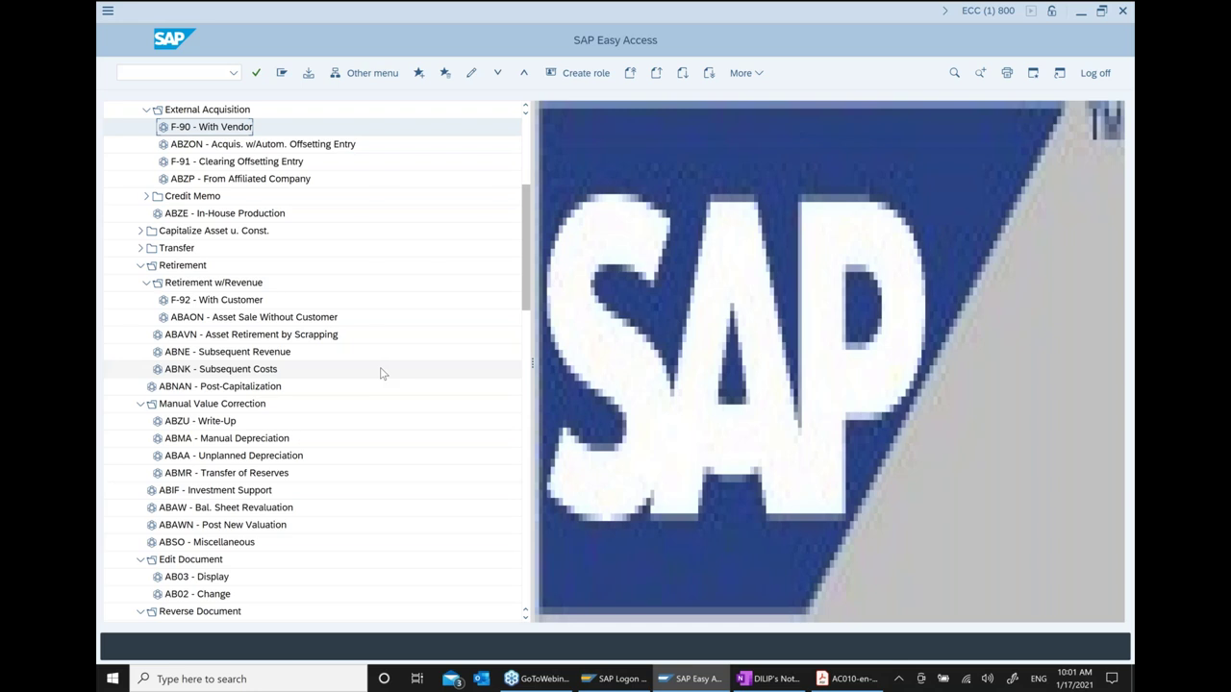
Display the accounting documents (AB03) of asset 40002 for fiscal year 2021 and check the posted amounts of both external acquisitions
scroll(380, 373, "down", 1)
scroll(380, 373, "down", 3)
double_click(221, 507)
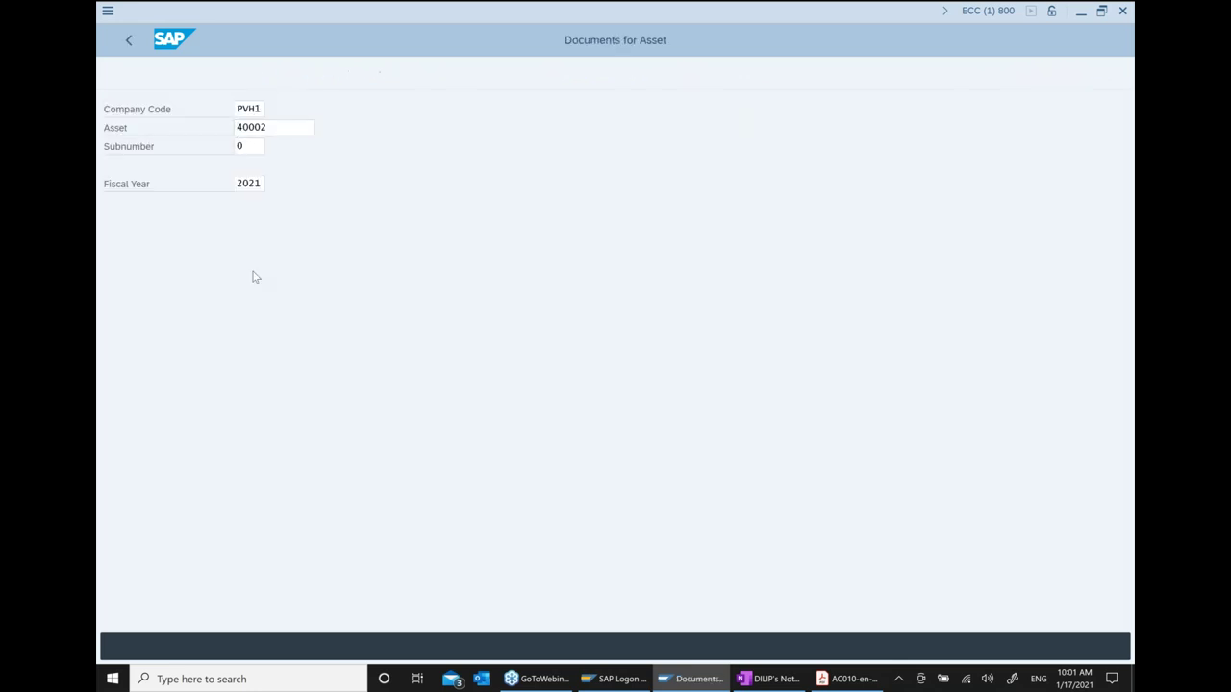
key("Return")
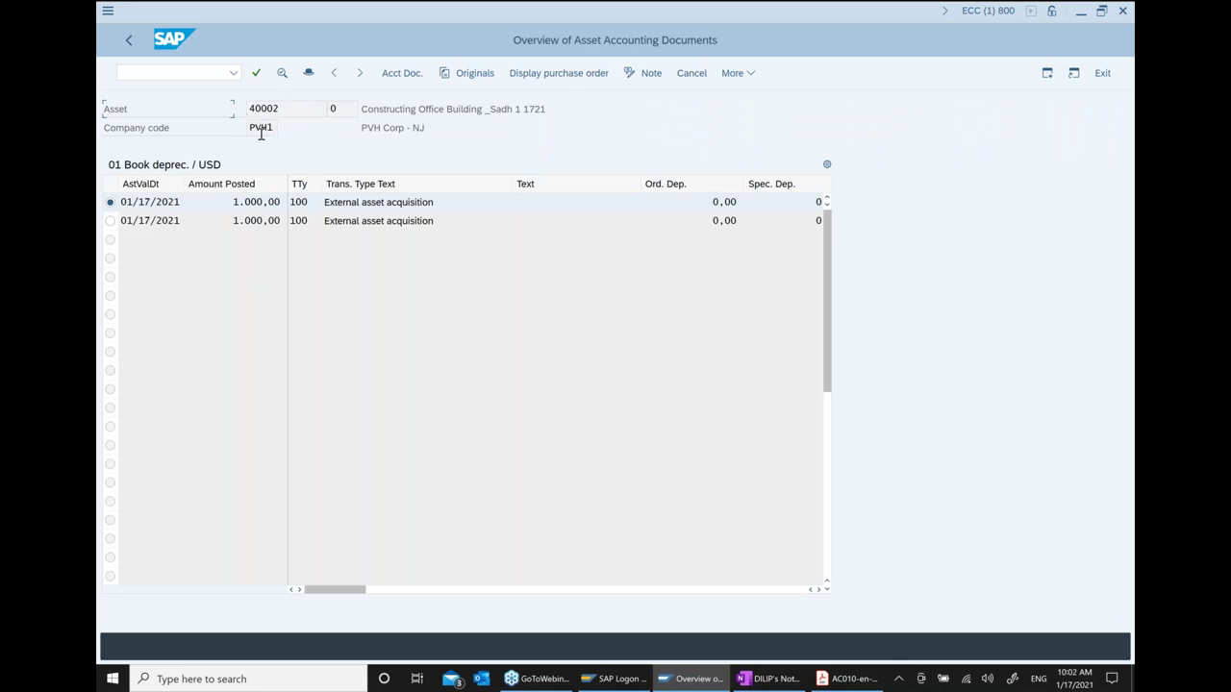
double_click(236, 203)
double_click(223, 223)
Switch to OneNote and add the sub-bullet "Verify Asset Exlorer" below the AB03 note, with a new bullet under it
left_click(787, 679)
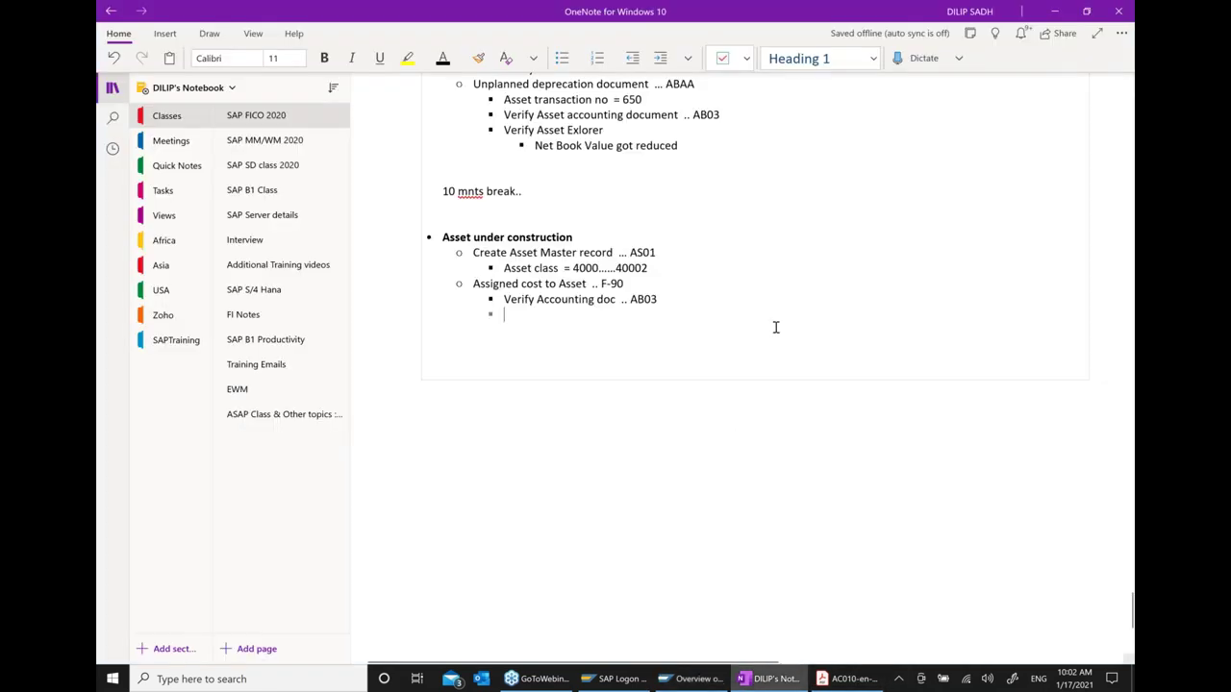
type("V")
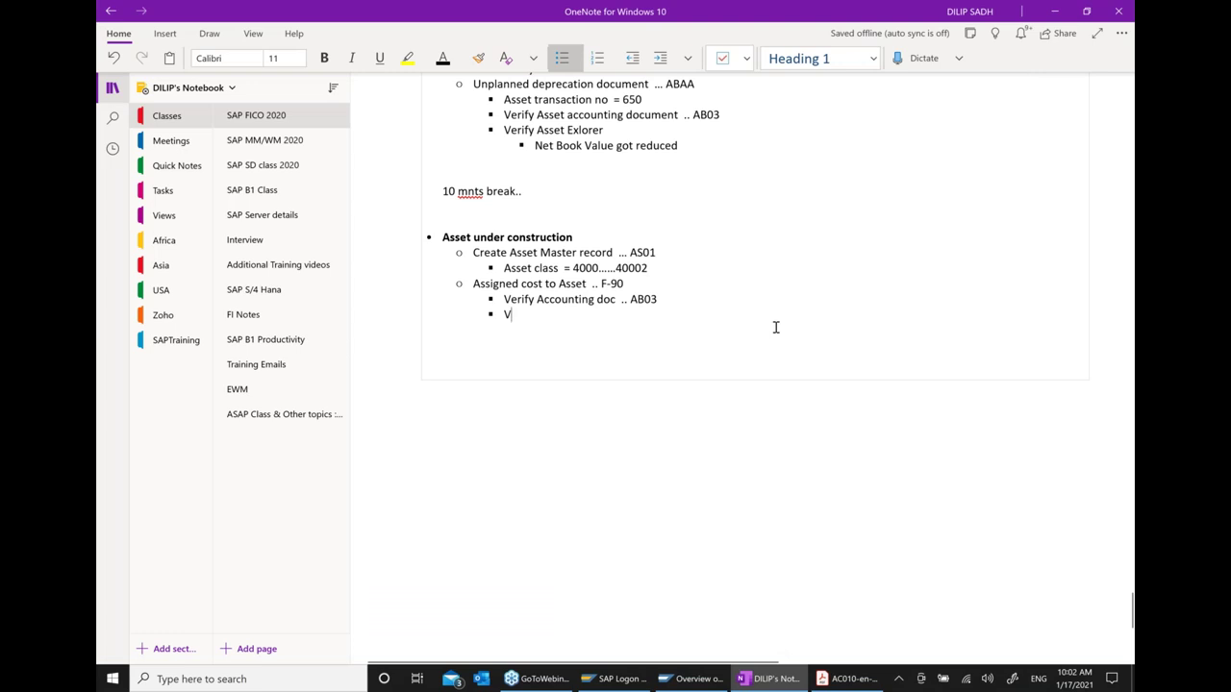
type("erify Asset E")
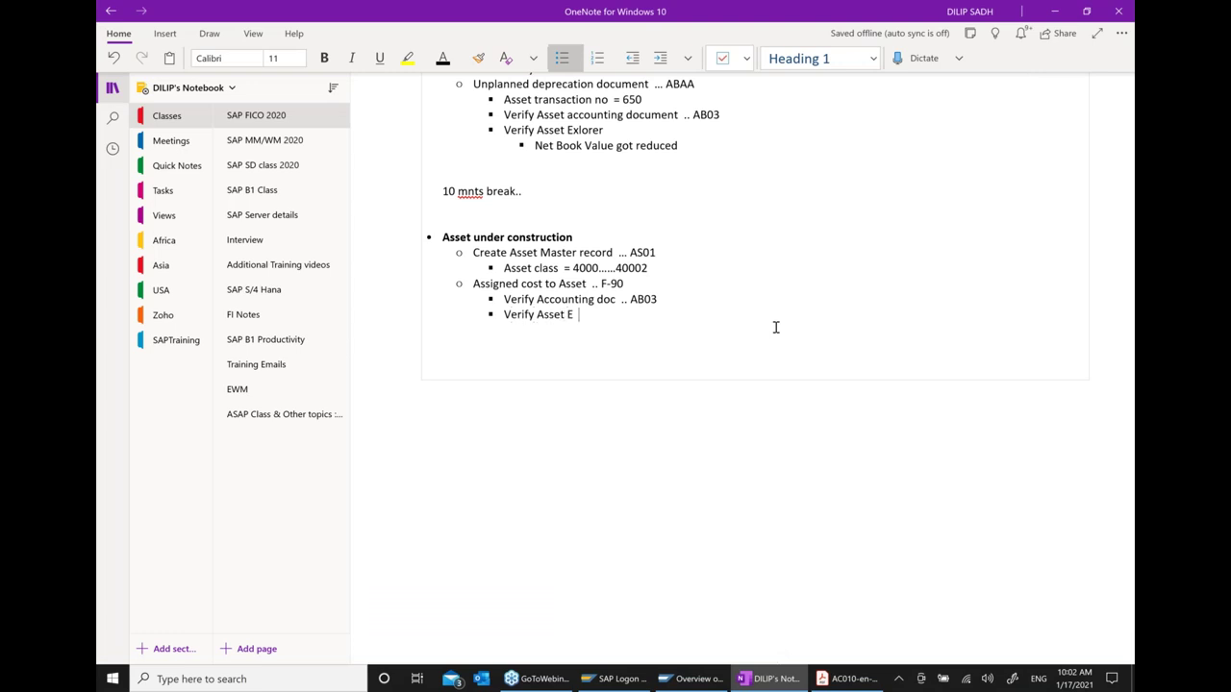
type("xlorer")
key("Return")
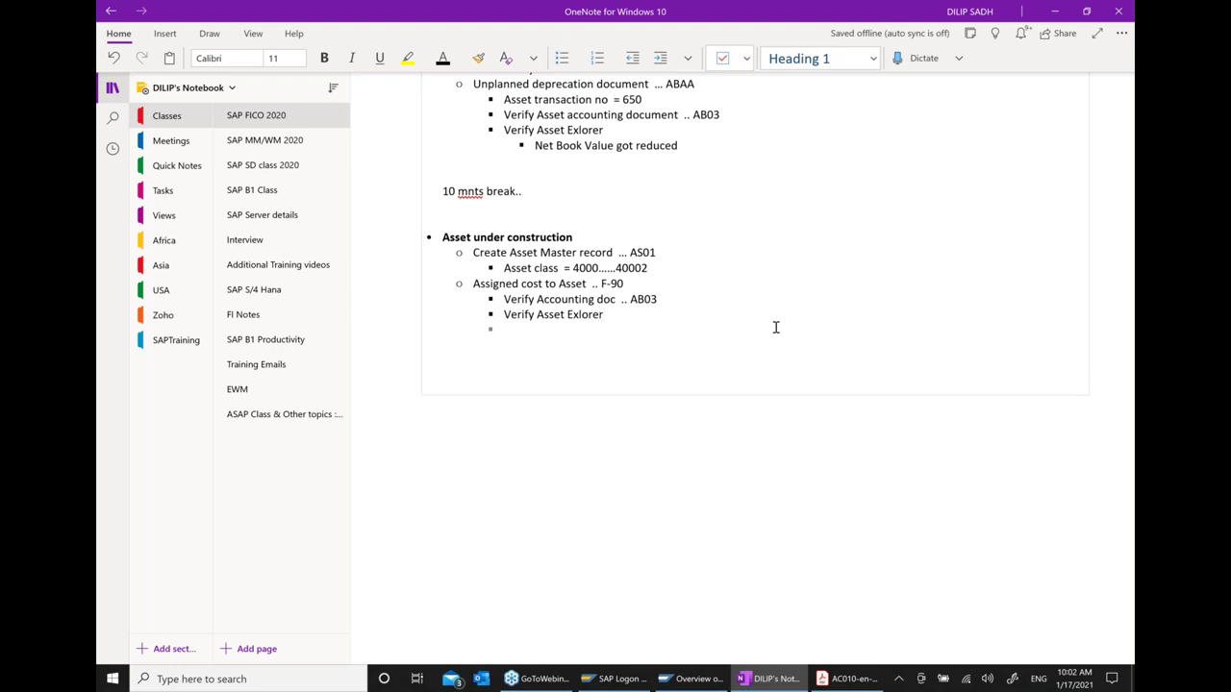
Promote the new bullet one level and write "Assigned Cost to Asset again .. F-90"
key("shift+Tab")
type("Assi")
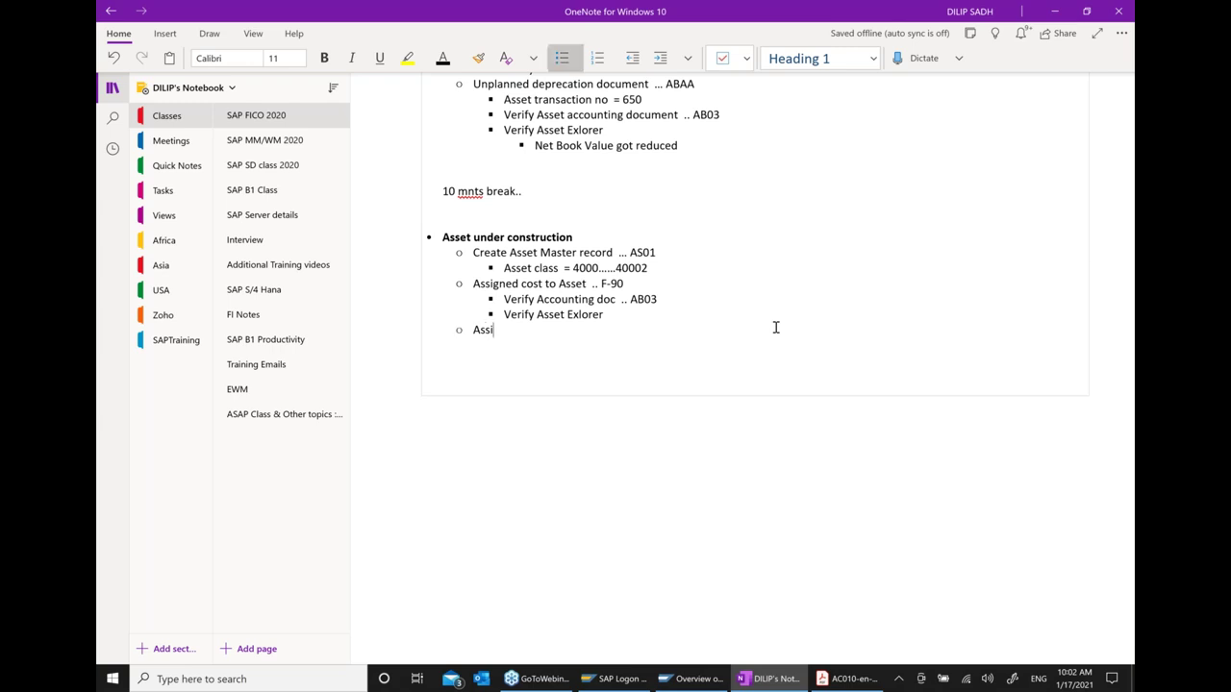
type("gned Cost to Asset again ..")
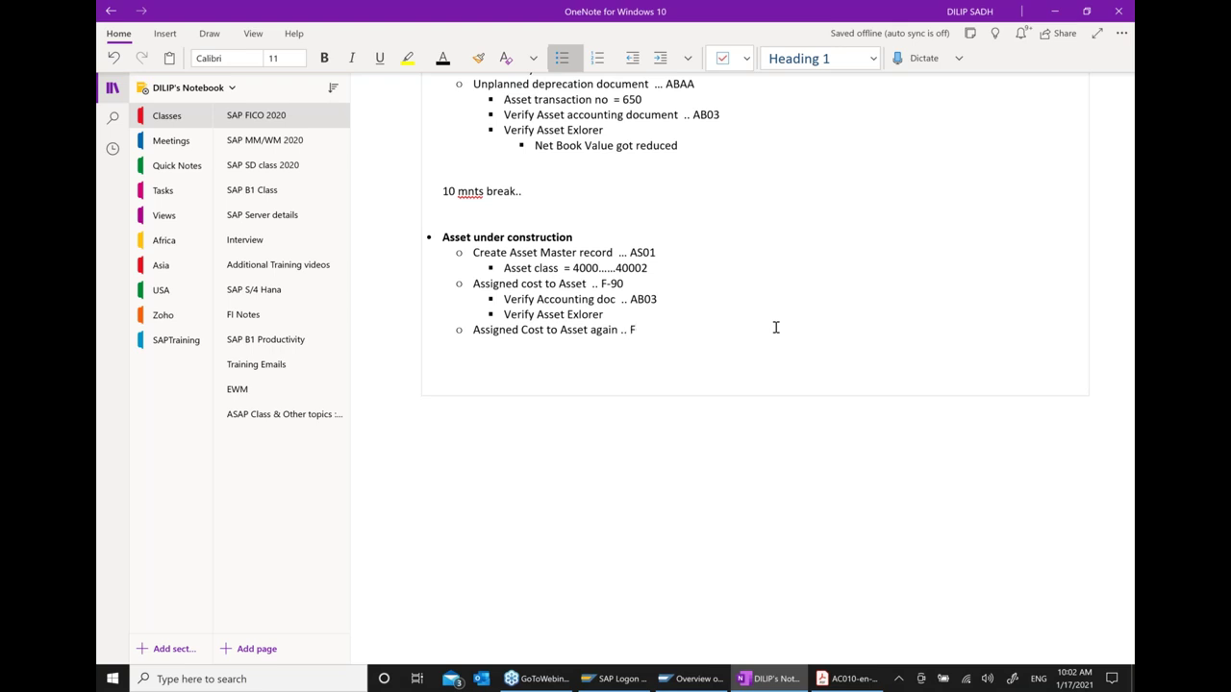
type(" F-90")
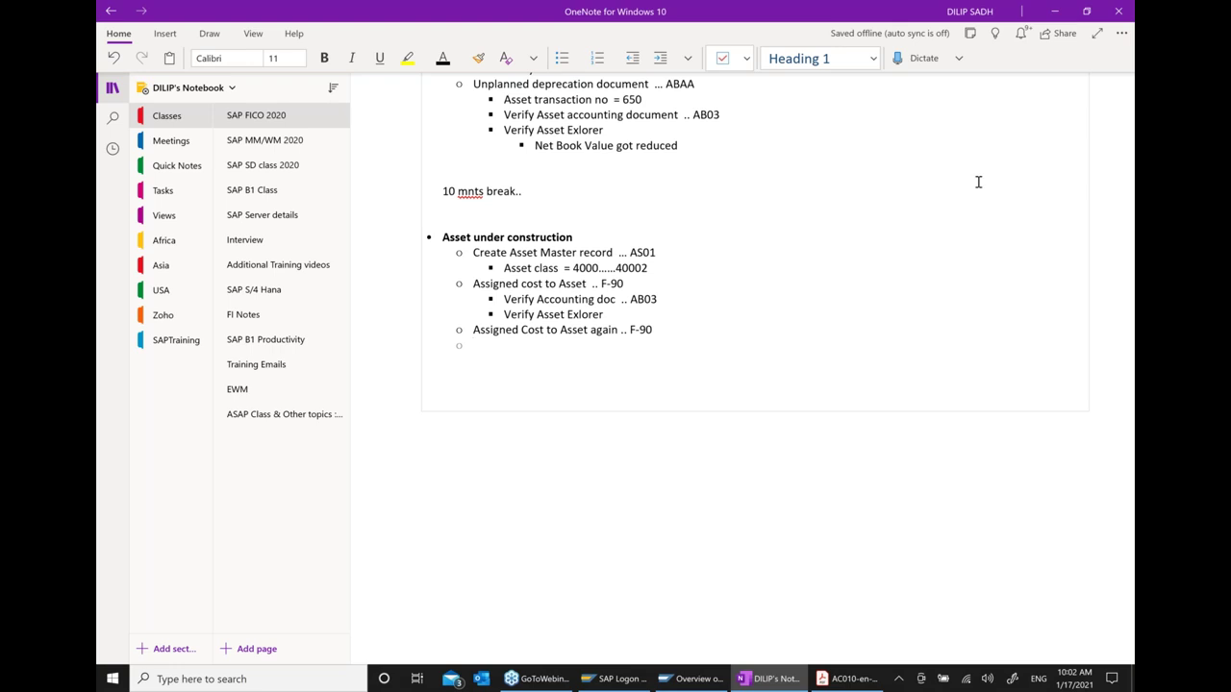
Indent the empty bullet below the second F-90 note, write "Verify Accounting doc .. AB03", and start another bullet
left_click(660, 59)
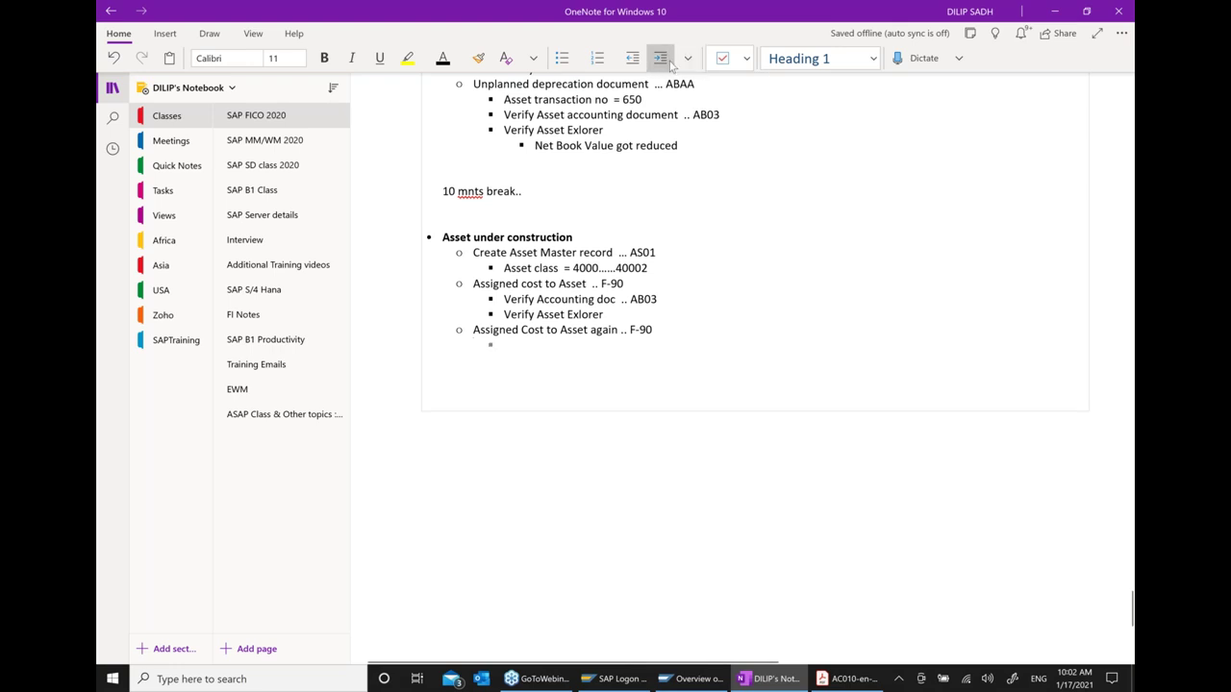
type("V")
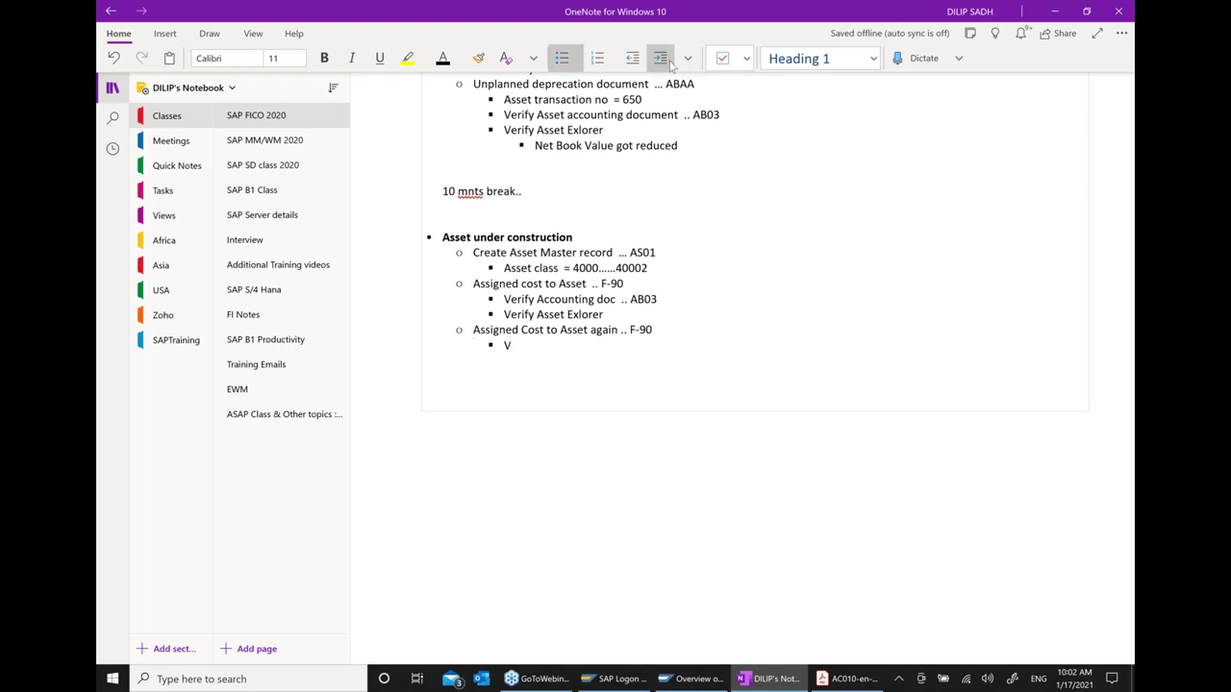
type("erify Accounting")
key("BackSpace")
key("BackSpace")
key("BackSpace")
type("nti")
key("BackSpace")
key("BackSpace")
type("ing doc  .. AB")
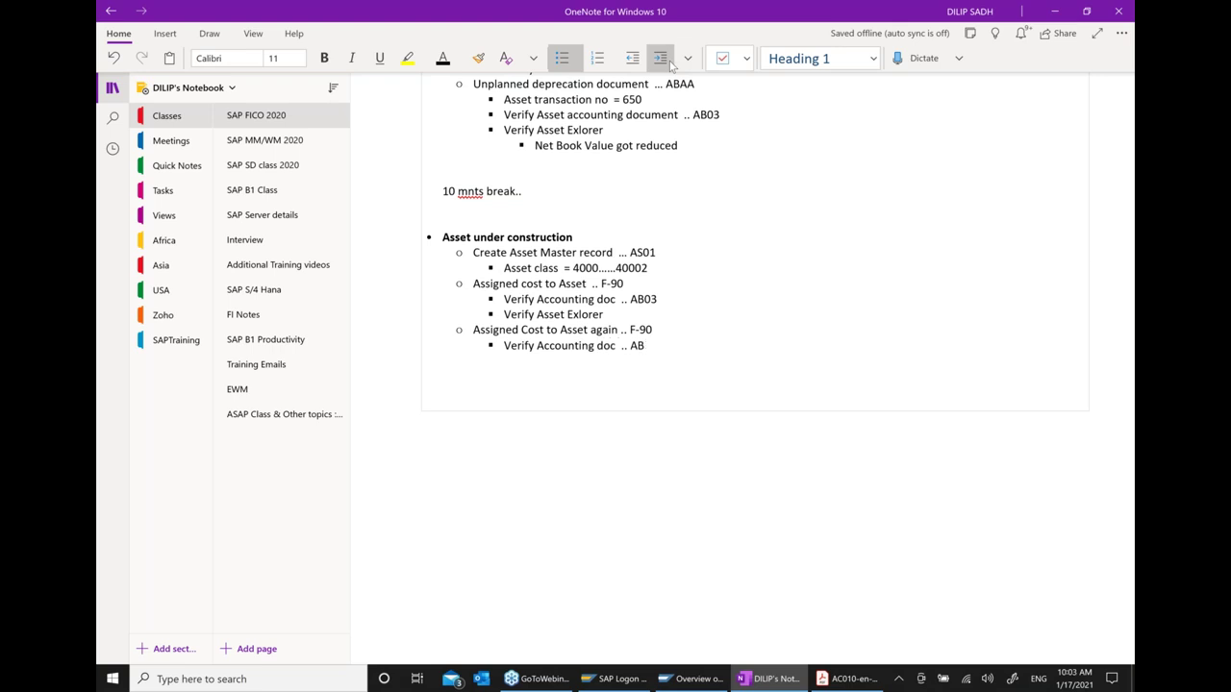
type("03")
key("Return")
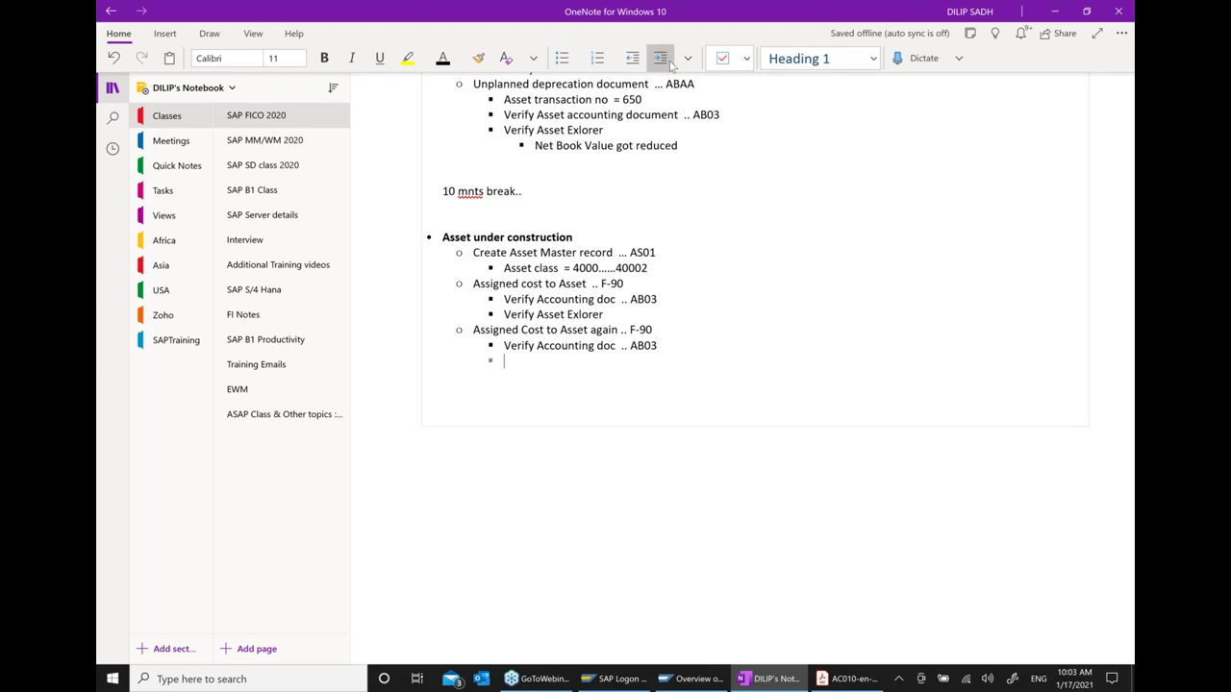
Write "Verify Asset Exlorer ... AW01N" in the new bullet, correcting its spelling, and append "... AW01" to the earlier Asset Exlorer bullet
type("Verif")
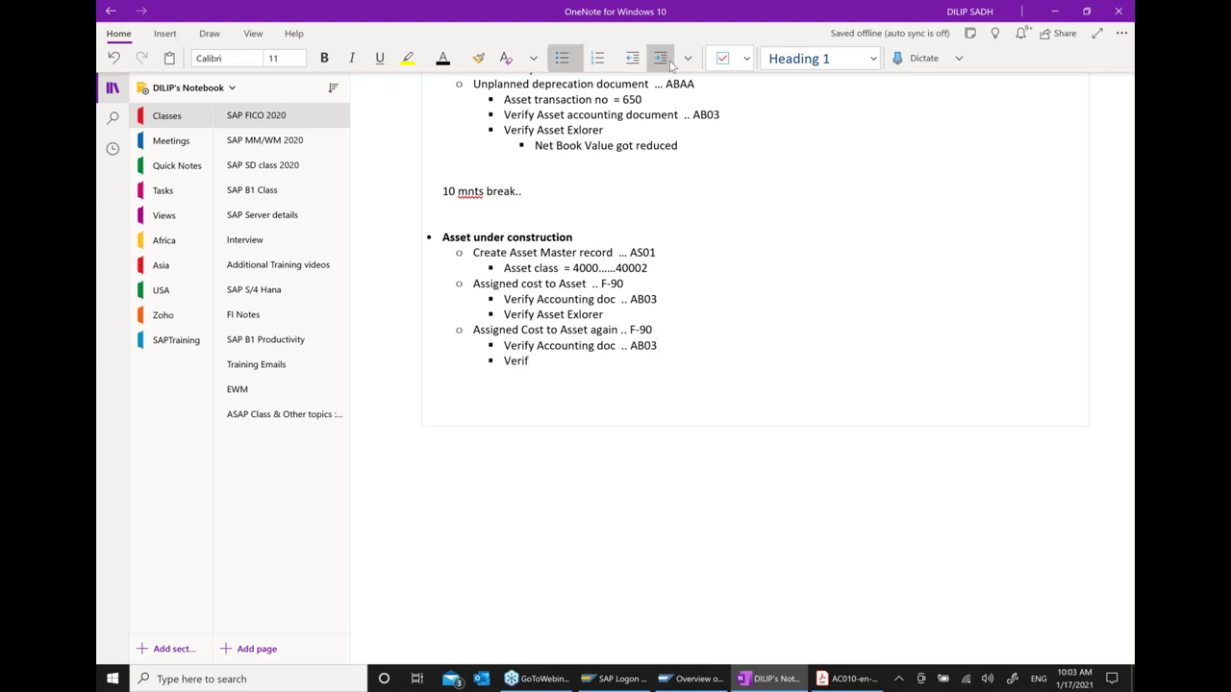
type("y Asset Exlorerer ... AW01N")
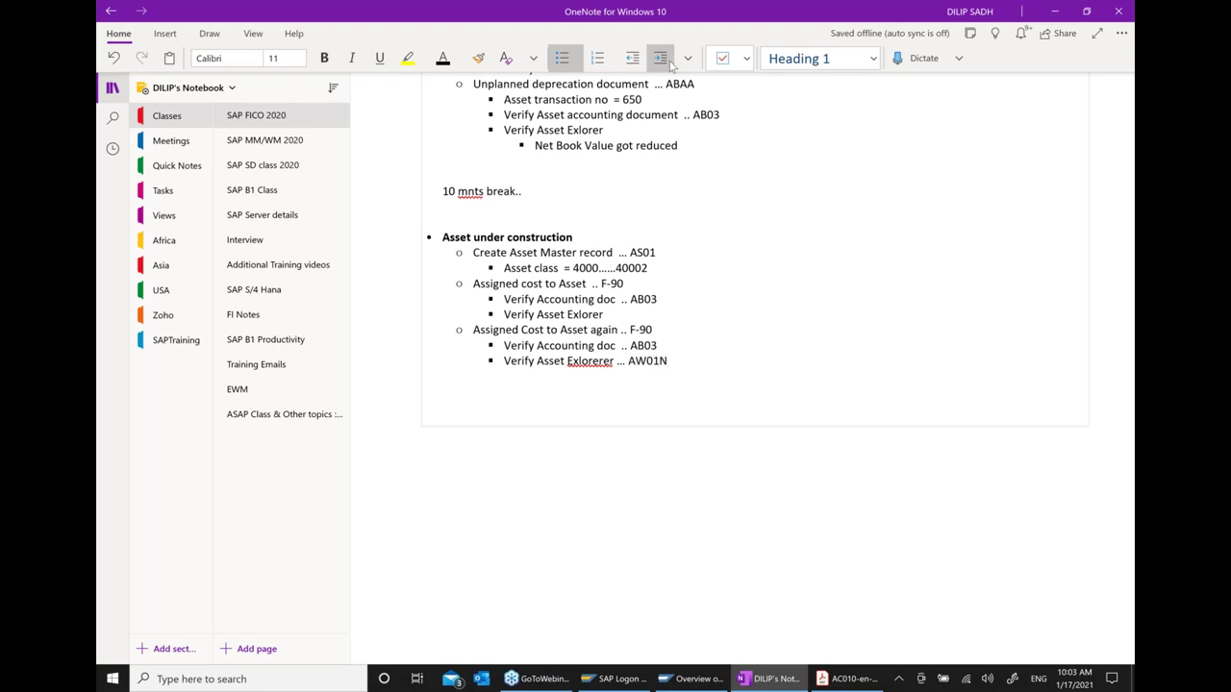
left_click(625, 314)
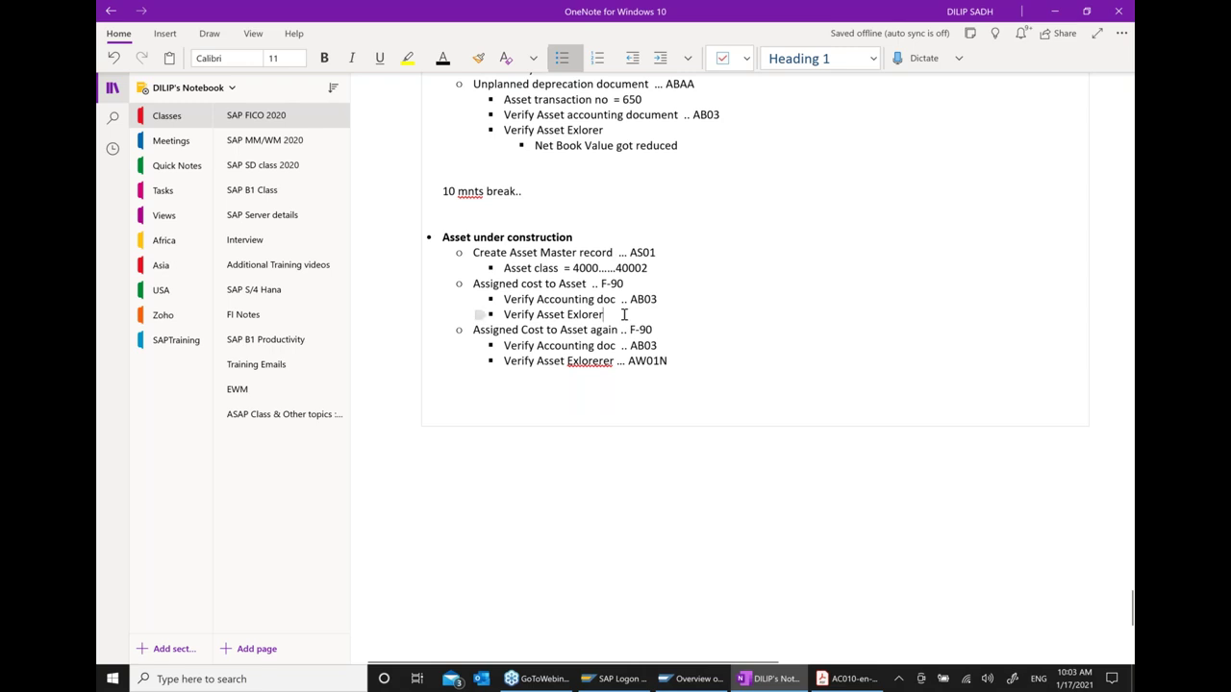
type("... AW01")
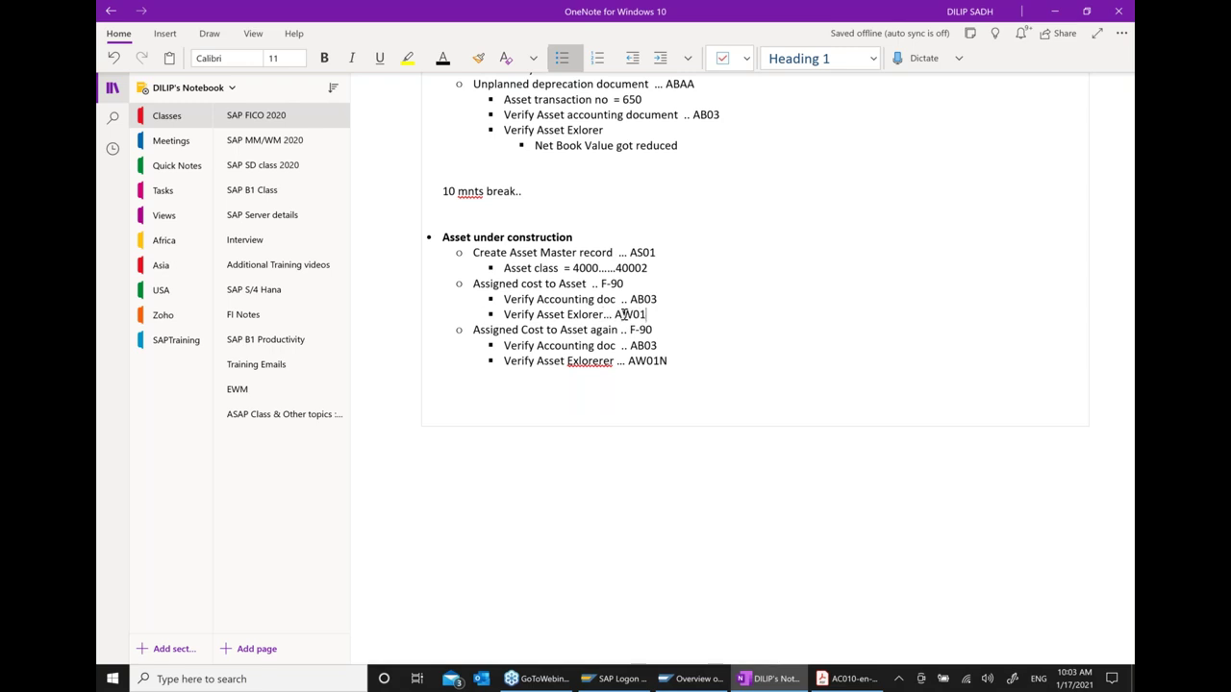
right_click(590, 362)
left_click(829, 373)
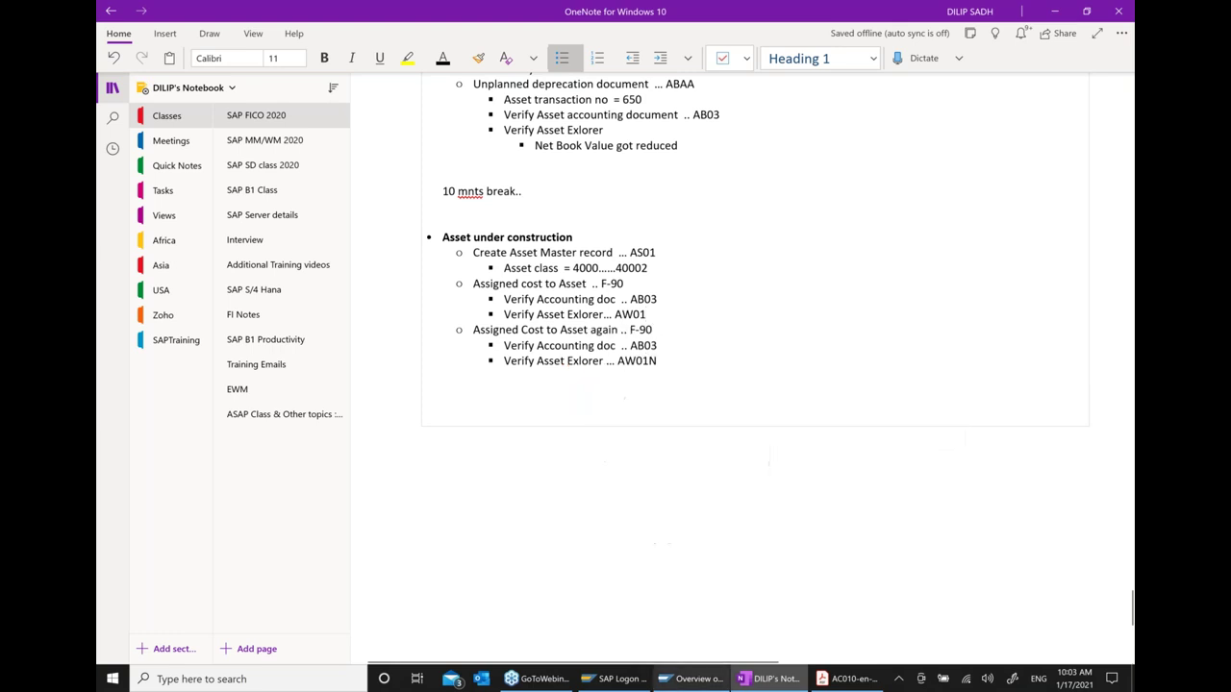
Switch to SAP, leave the asset document display, and open the Asset Explorer (AW01N) for asset 40002
left_click(685, 679)
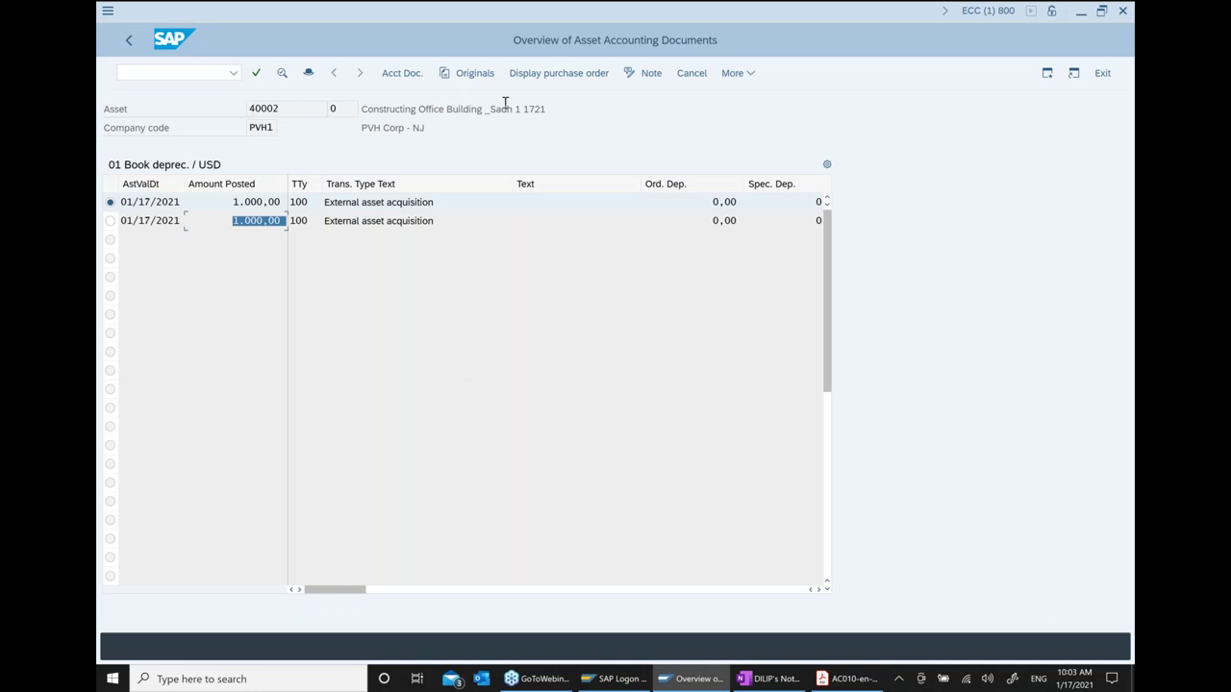
left_click(1101, 75)
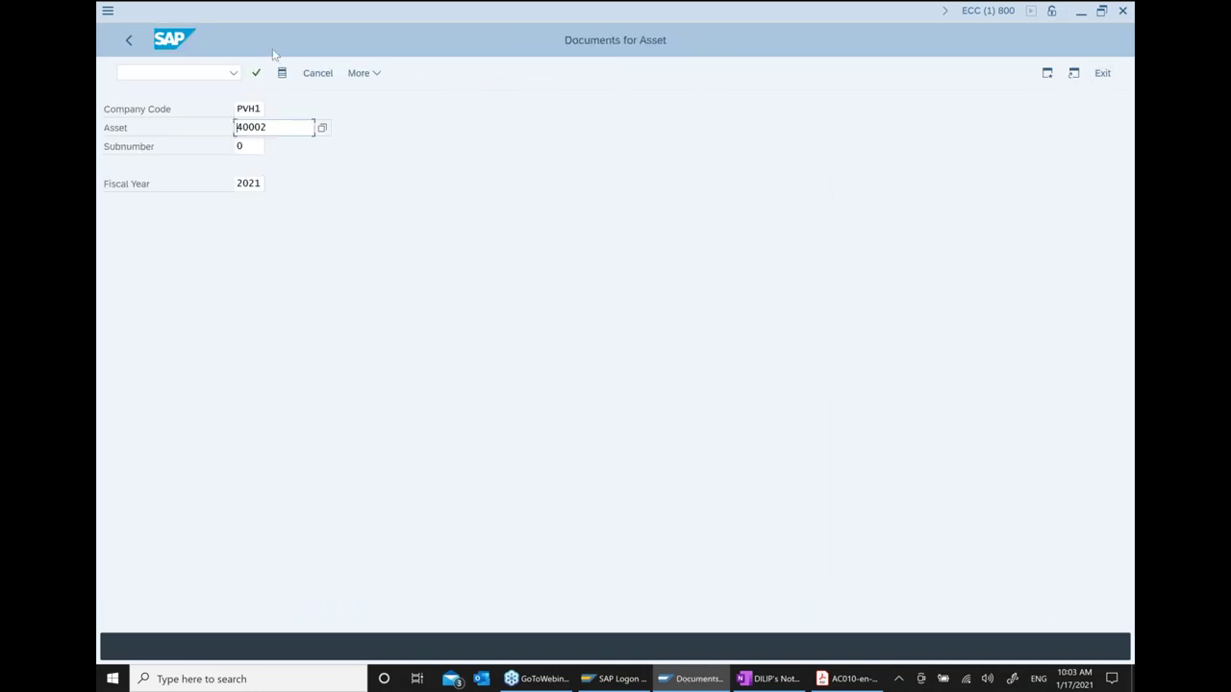
left_click(1103, 77)
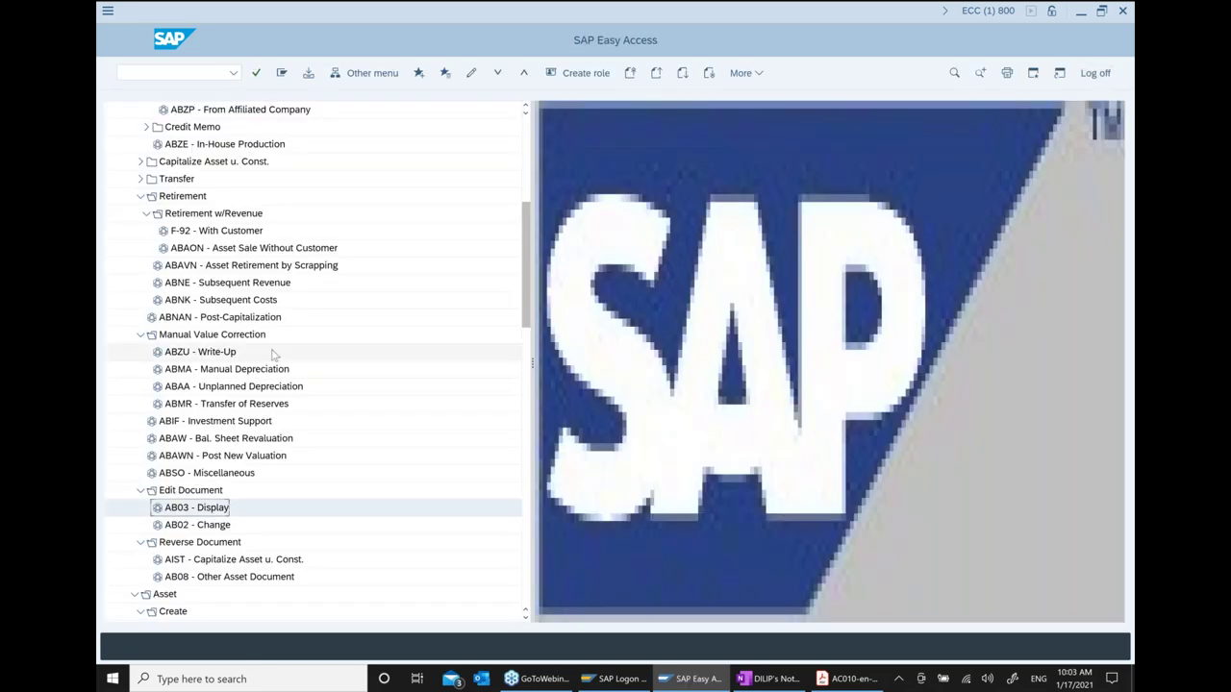
scroll(274, 356, "up", 3)
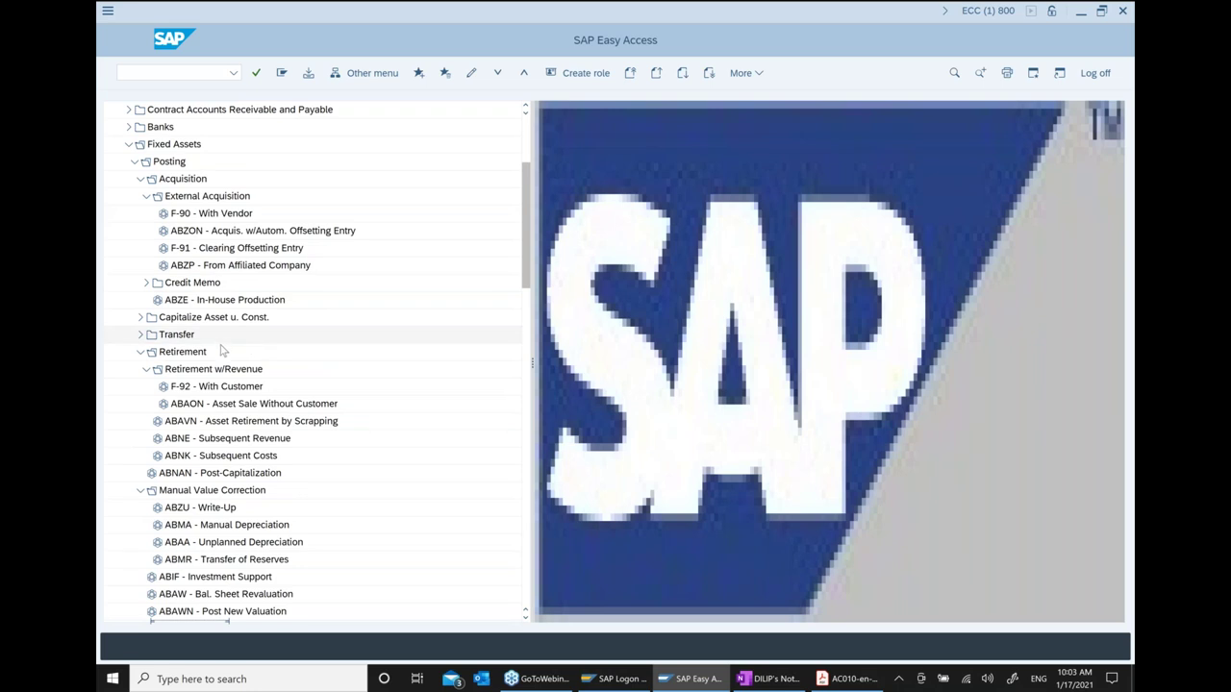
scroll(220, 351, "down", 4)
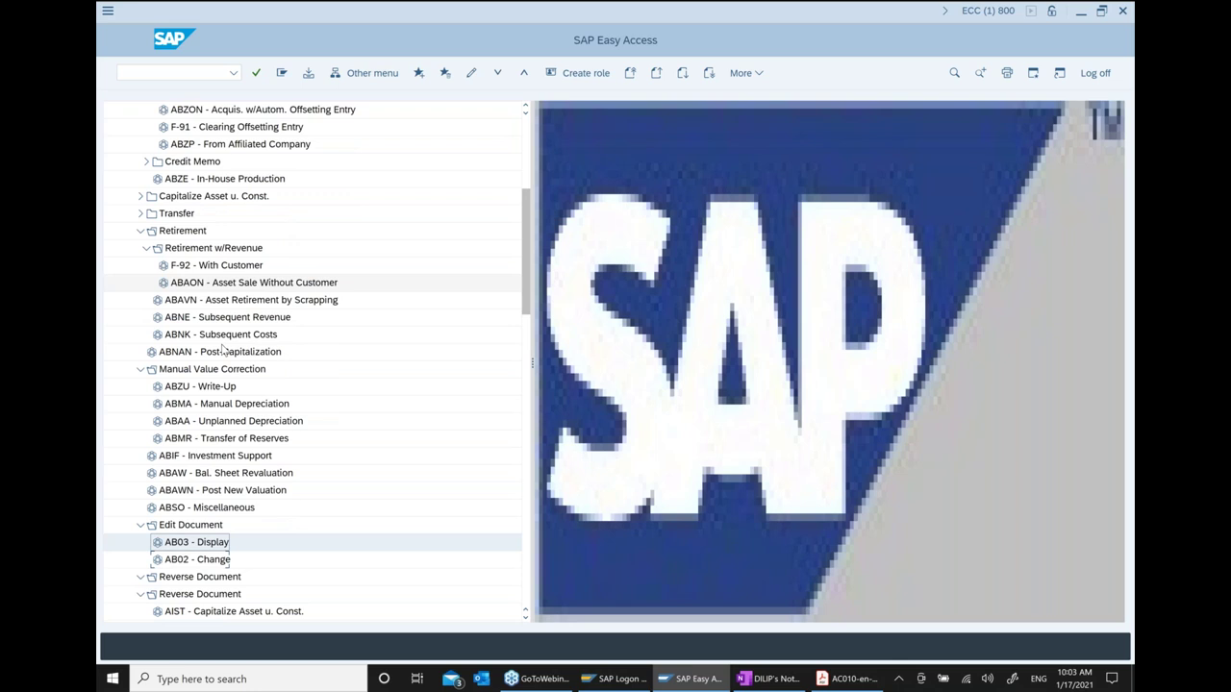
scroll(192, 481, "down", 2)
left_click(239, 613)
double_click(240, 613)
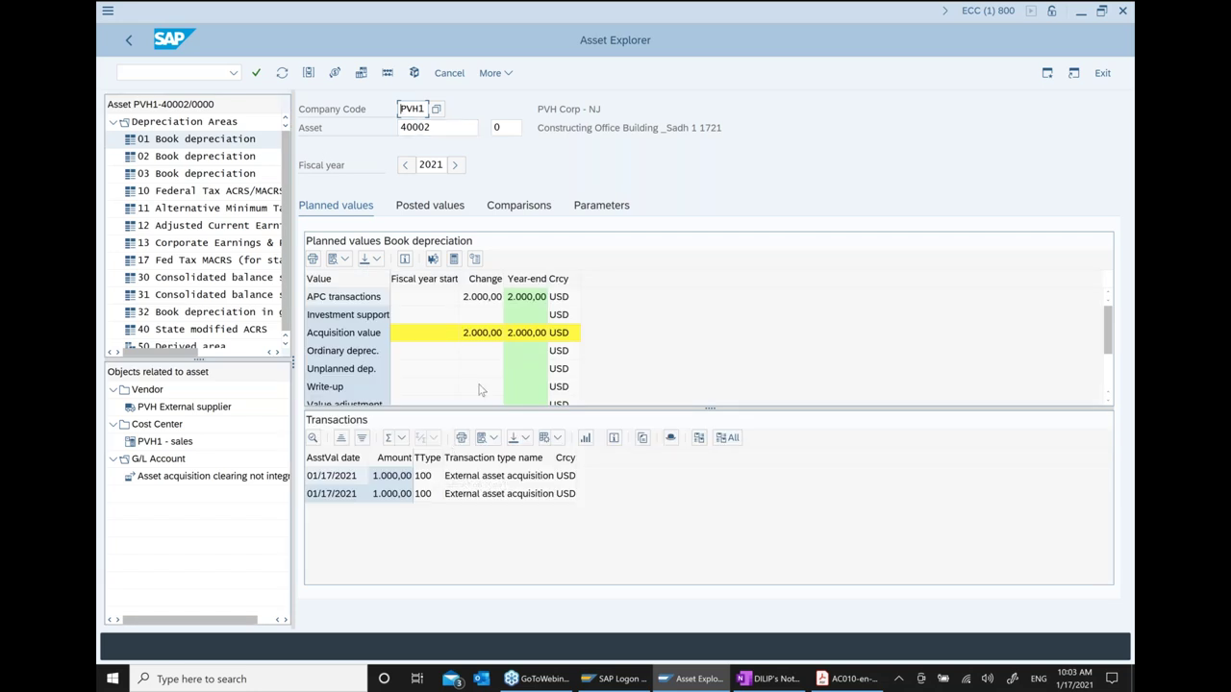
Check asset 40002's planned acquisition value, net book value and both external acquisition transactions, and leave the Asset Explorer
scroll(480, 390, "down", 2)
scroll(481, 356, "up", 2)
left_click(481, 336)
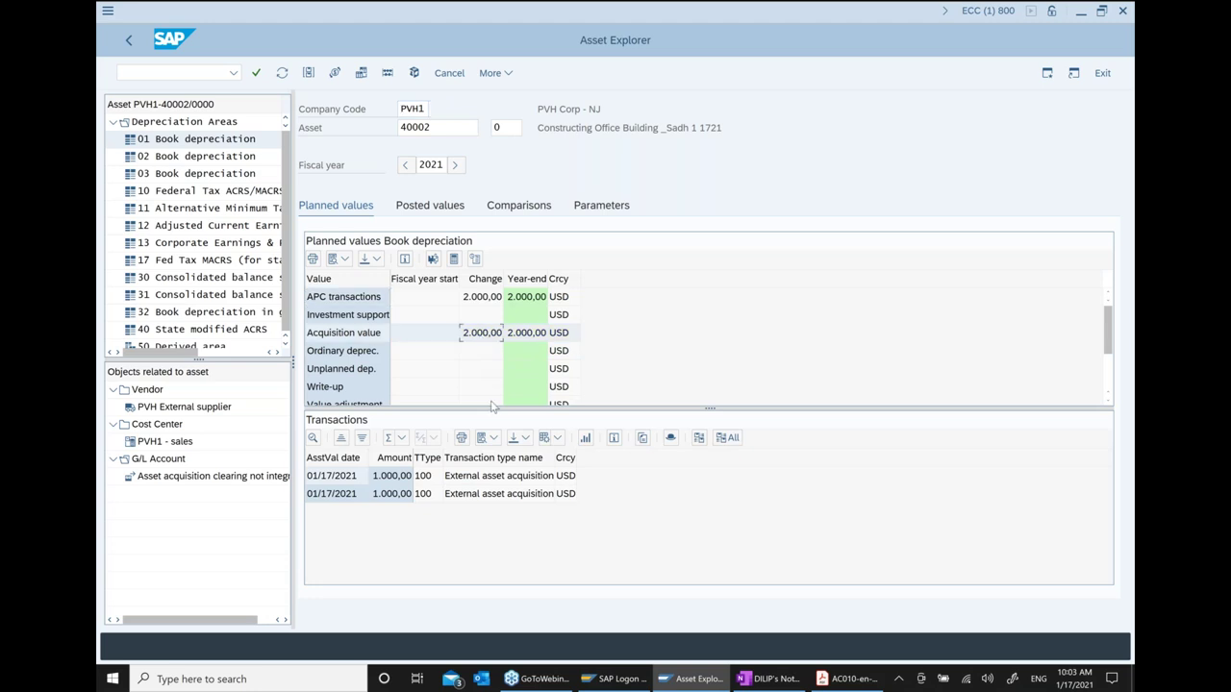
scroll(492, 402, "down", 2)
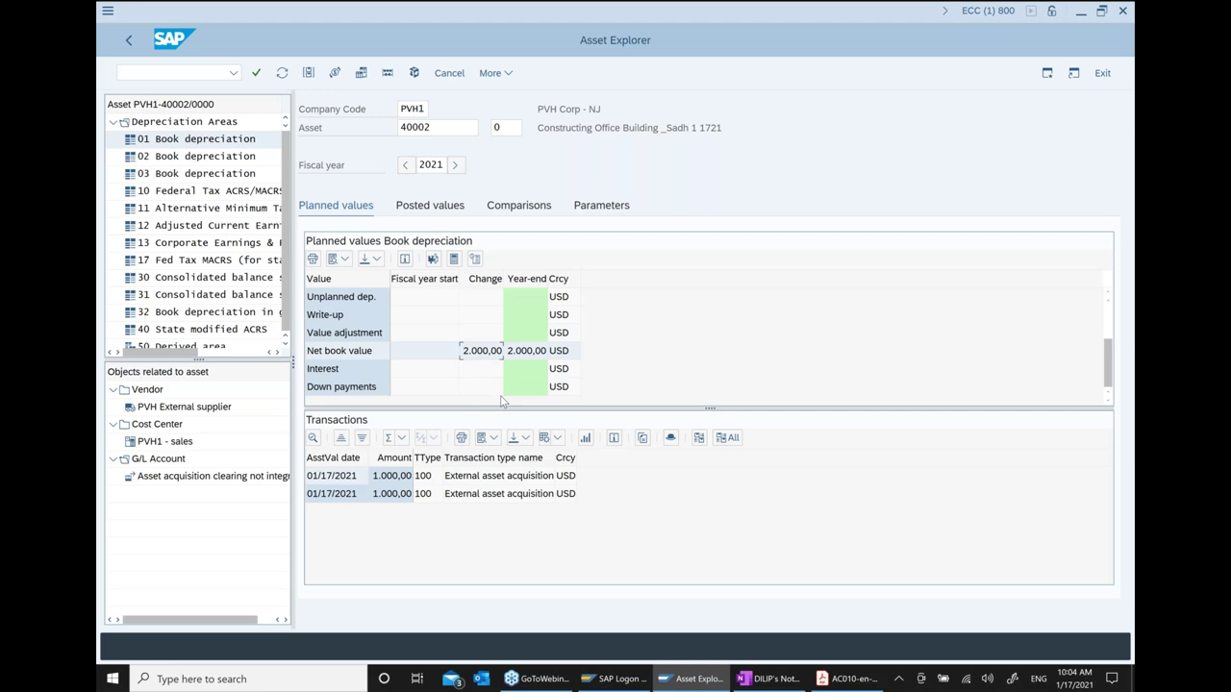
left_click(460, 480)
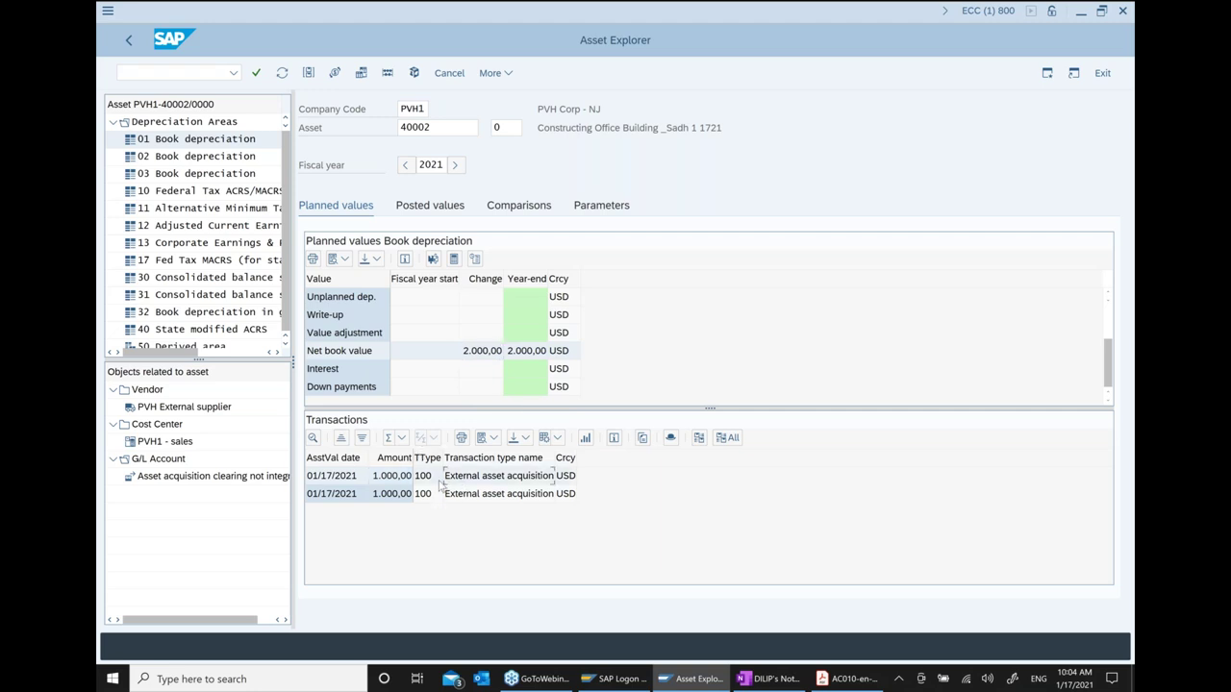
left_click(387, 496)
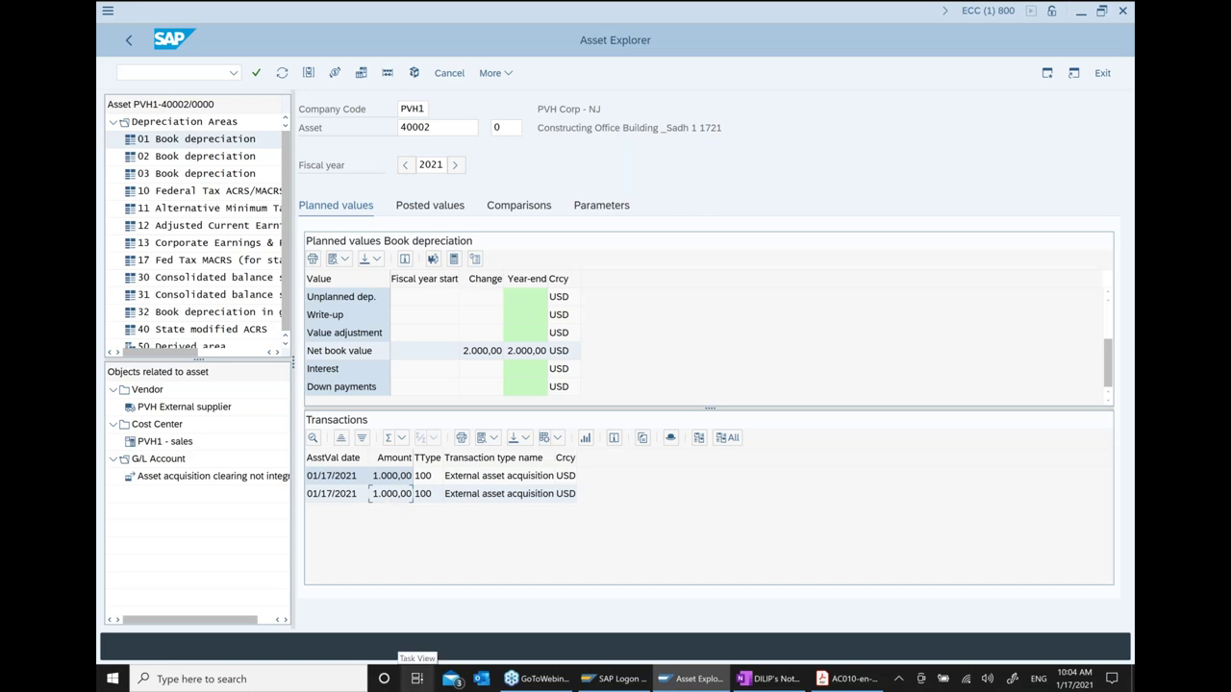
left_click(125, 40)
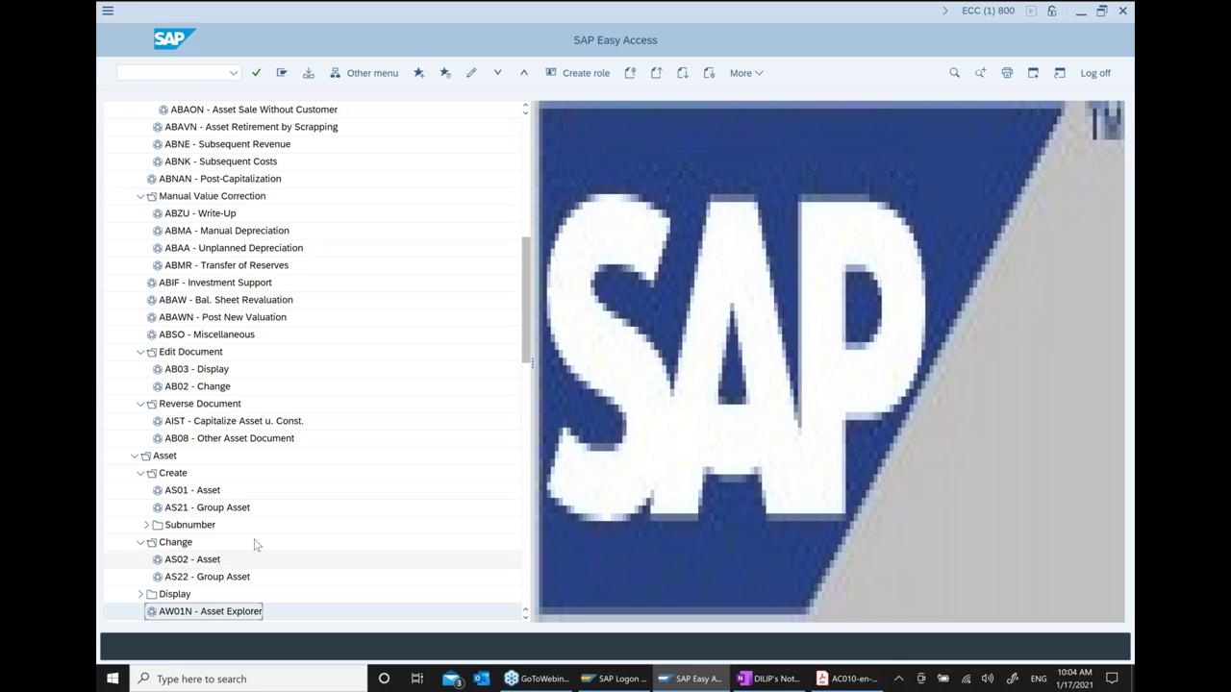
scroll(336, 475, "down", 3)
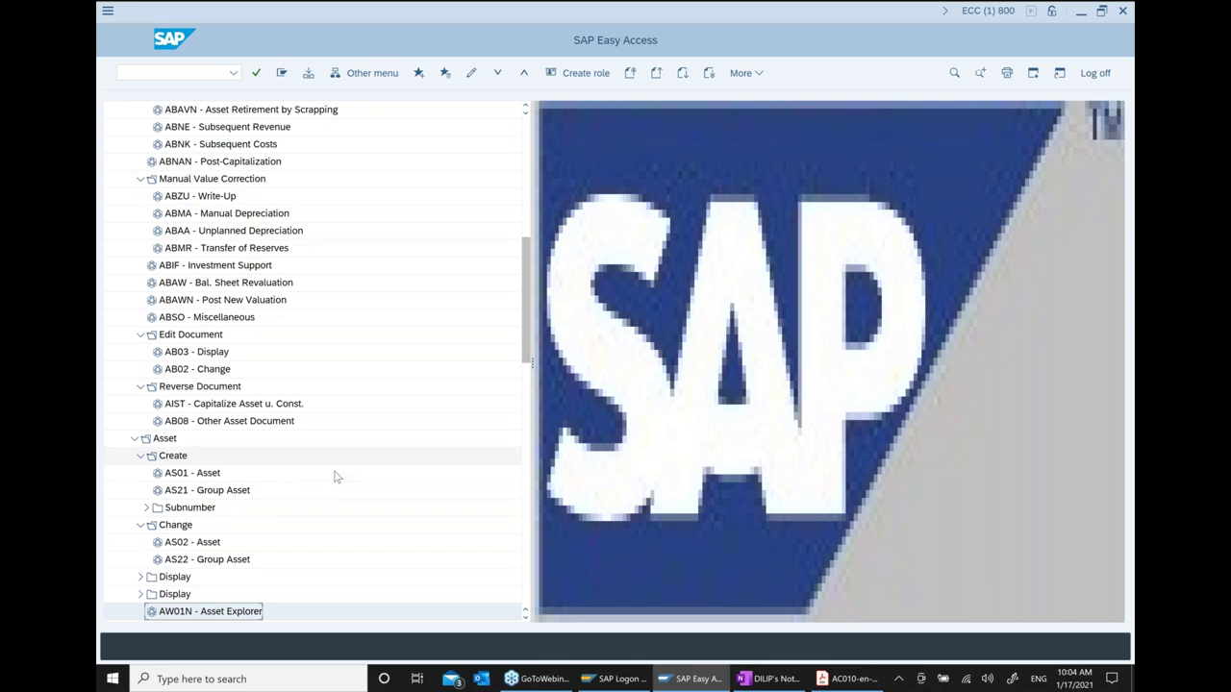
Switch to OneNote and add an empty bullet one level up below the AW01N note
left_click(759, 678)
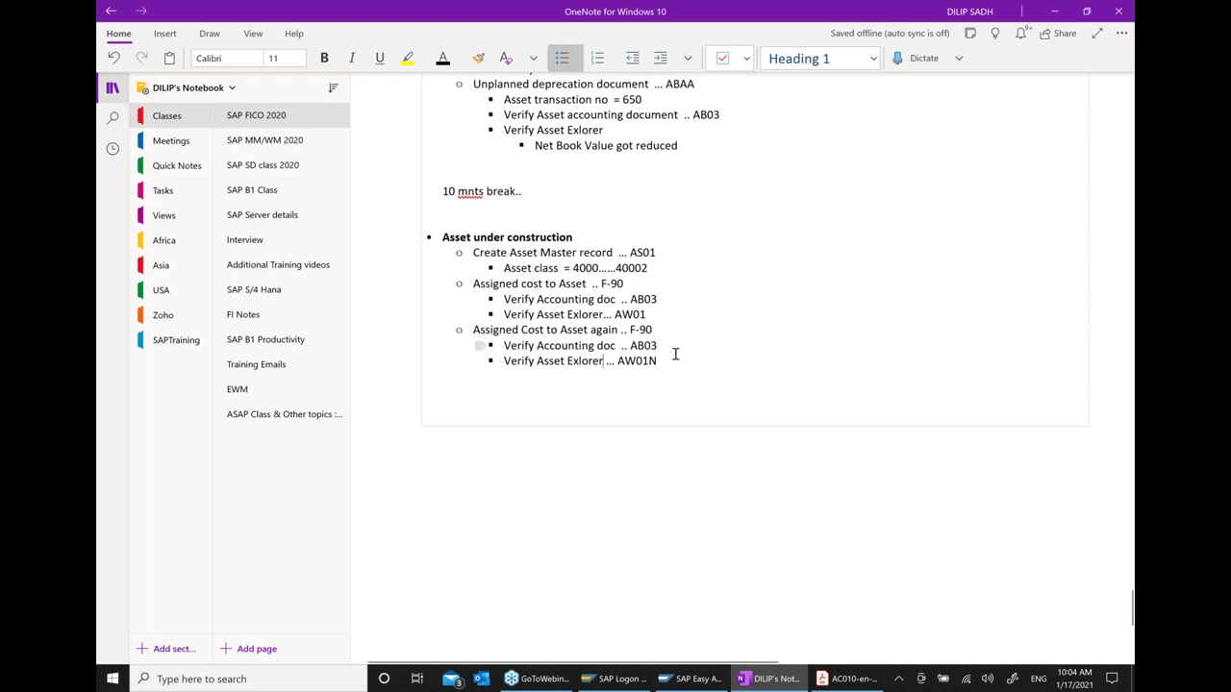
key("Return")
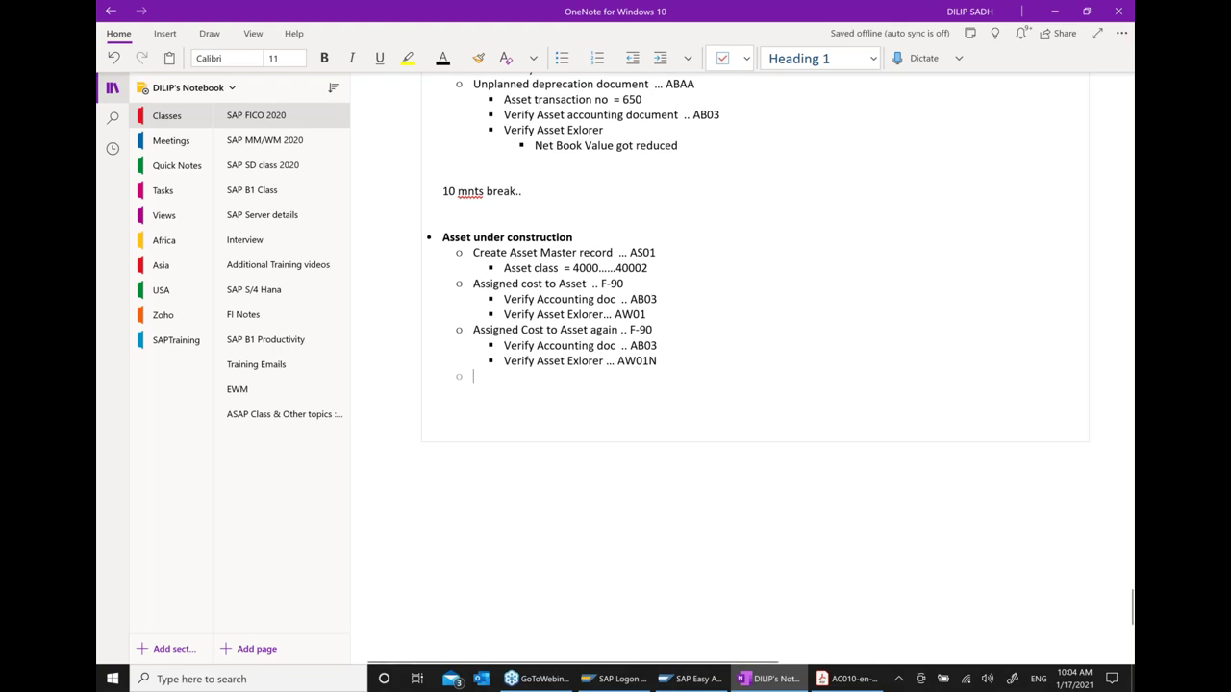
Switch to SAP, expand Capitalize Asset u. Const. under the Fixed Assets postings, and select AIAB - Distribute
left_click(708, 679)
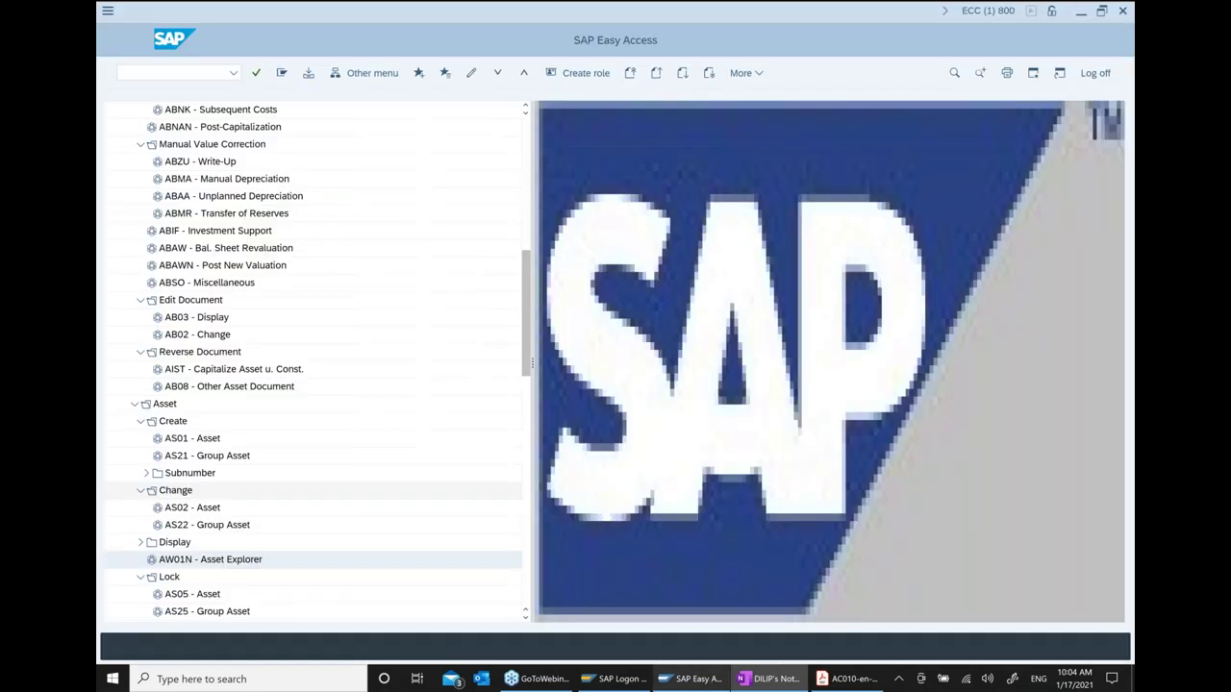
scroll(384, 362, "up", 4)
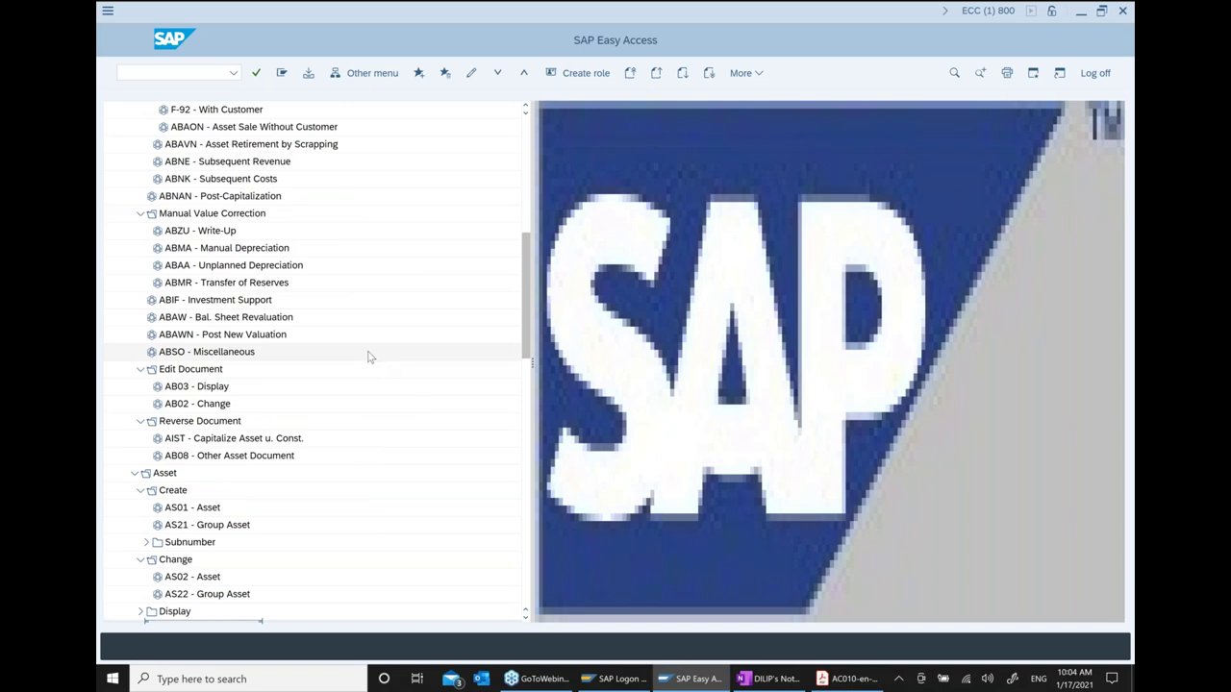
scroll(367, 356, "up", 5)
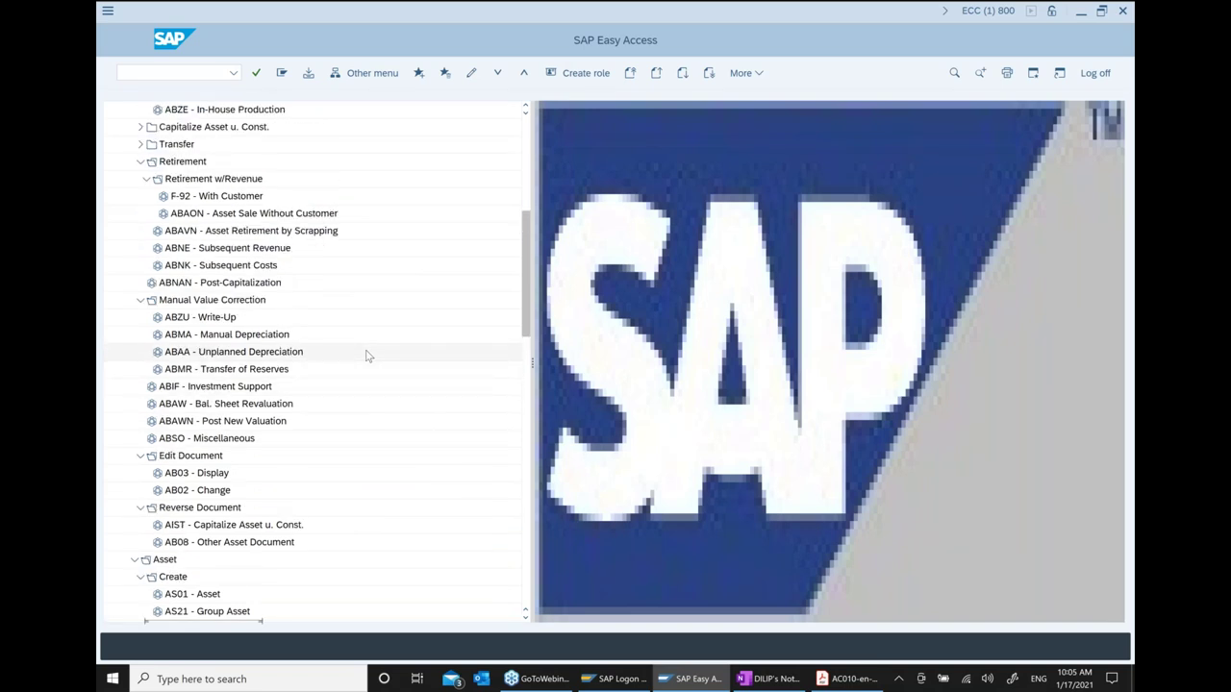
scroll(366, 356, "up", 5)
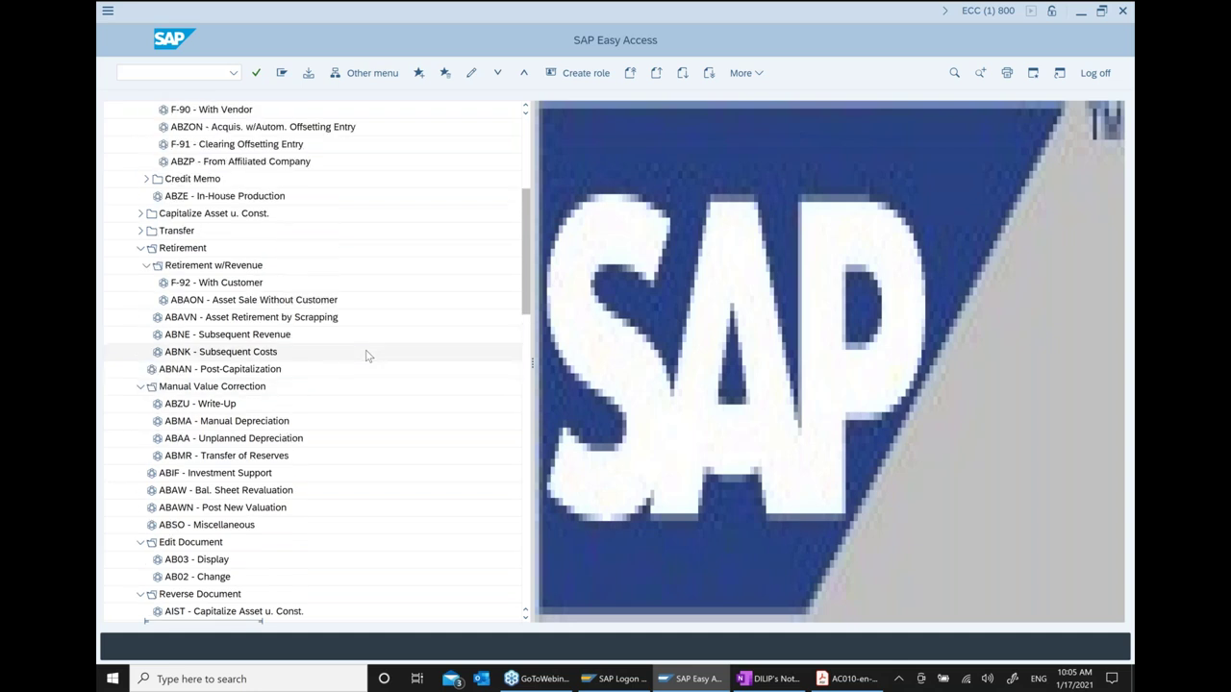
left_click(140, 212)
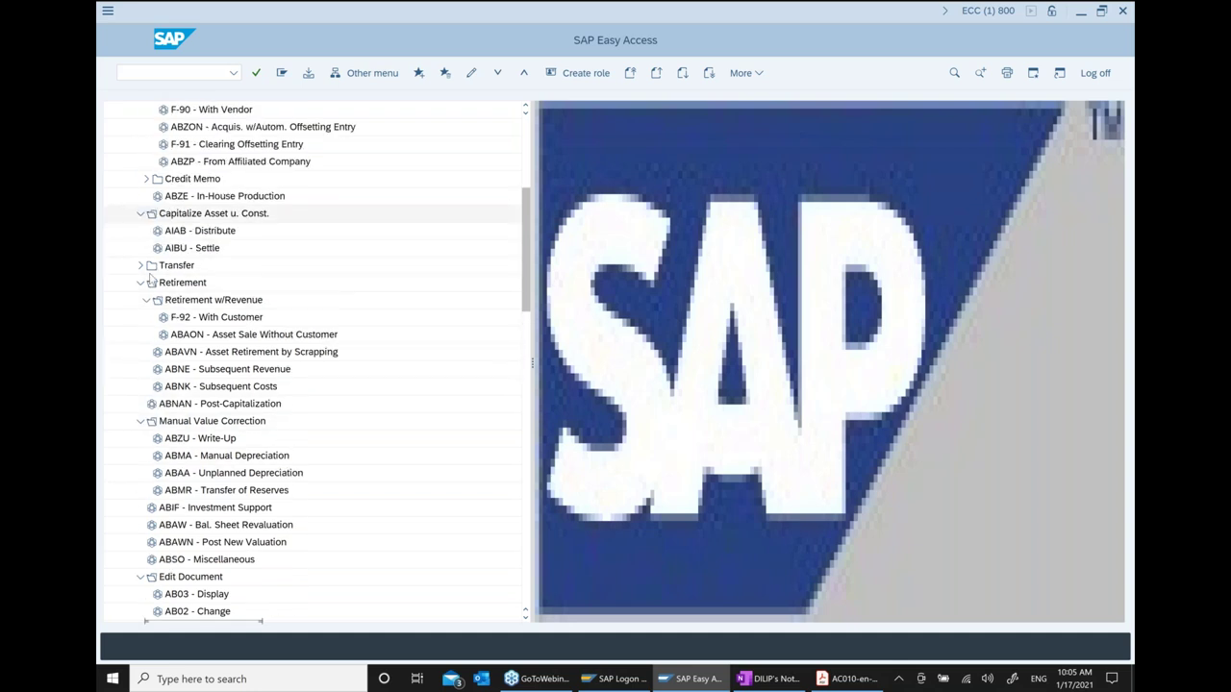
left_click(350, 232)
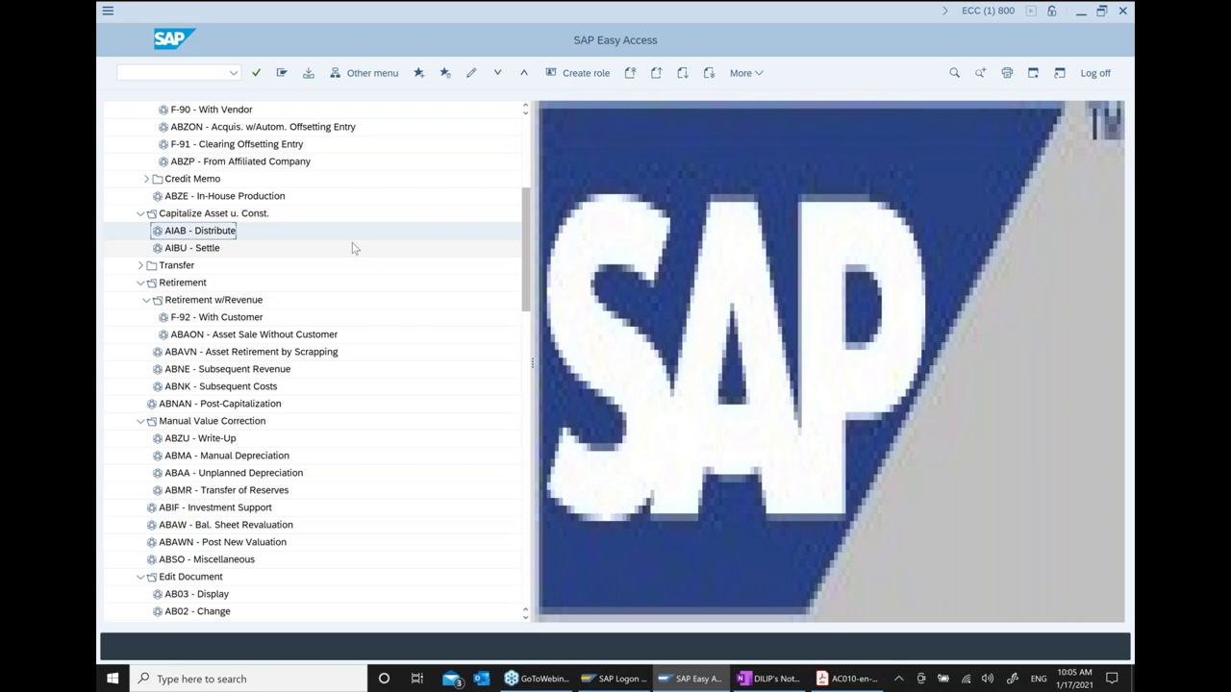
Switch to OneNote and write "Capitalize Asset under construction ... AIAB" in the empty bullet
left_click(759, 679)
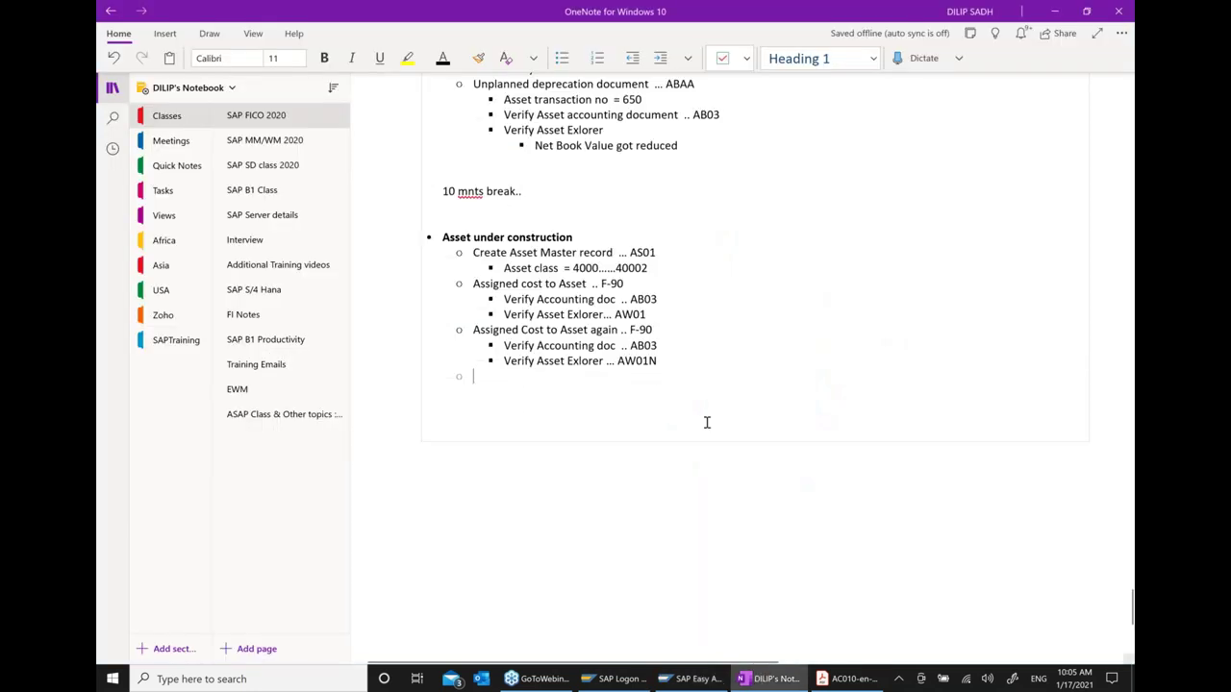
type("c")
key("BackSpace")
type("Capitalize Asse")
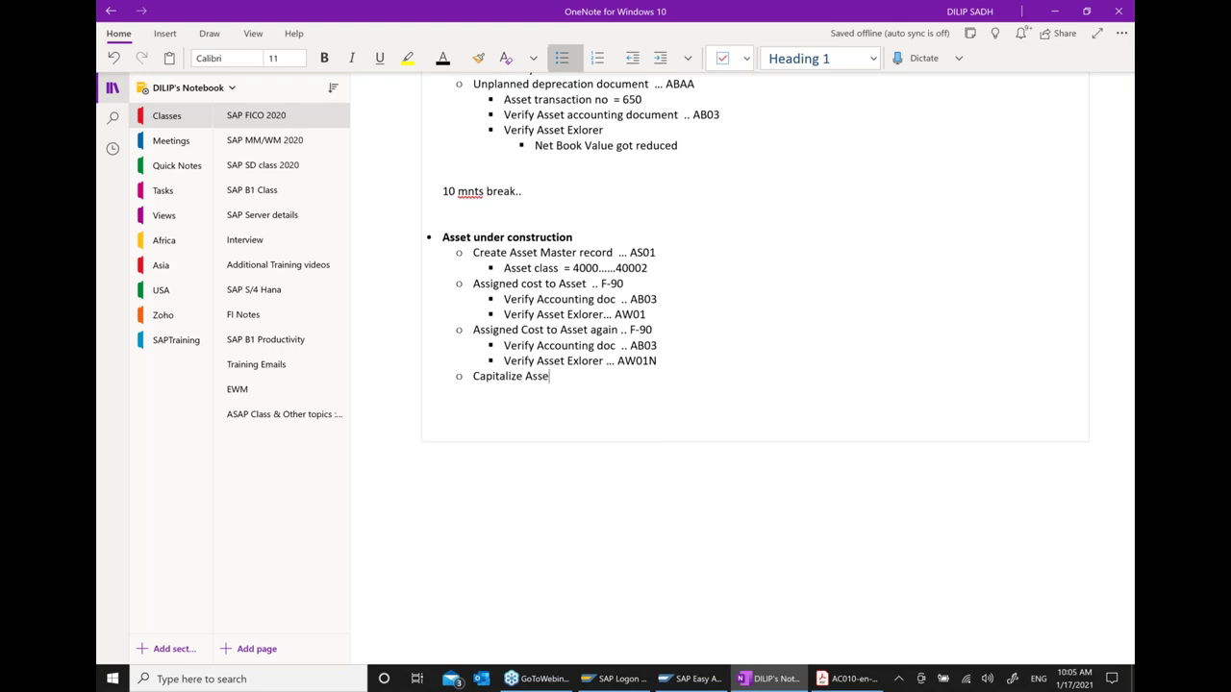
type("t under construction ... A")
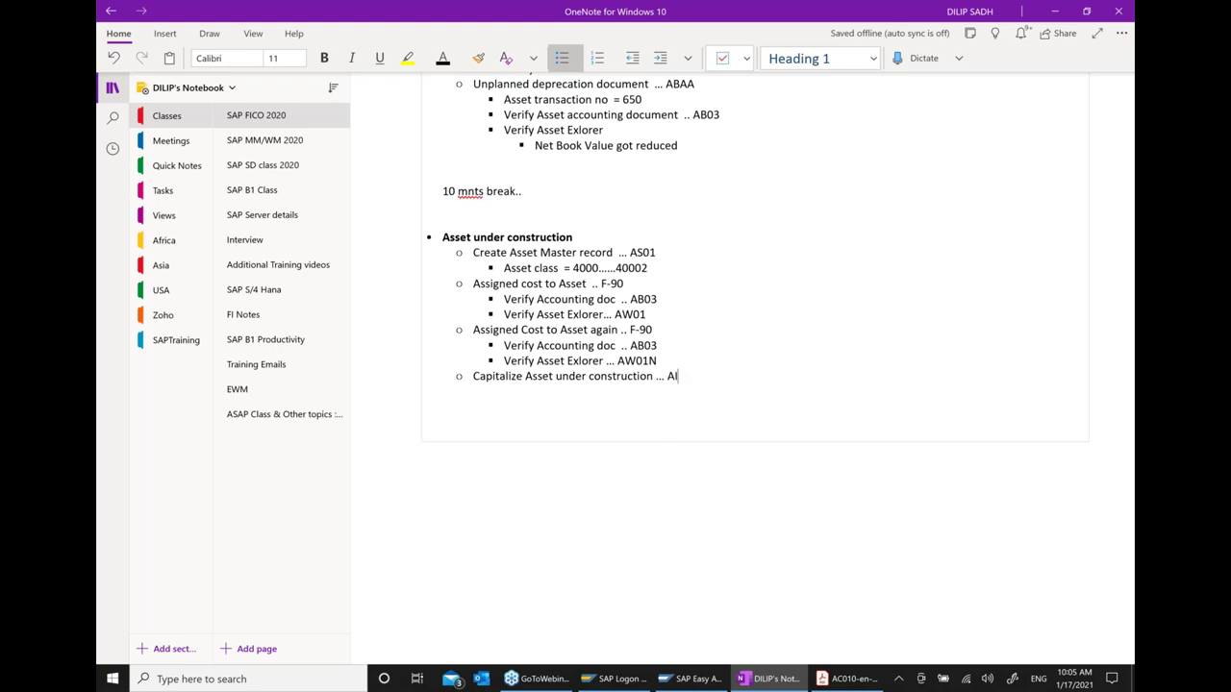
type("IAB")
Switch to SAP and start transaction AIAB - Distribute for the asset under construction
left_click(707, 681)
scroll(387, 481, "up", 1)
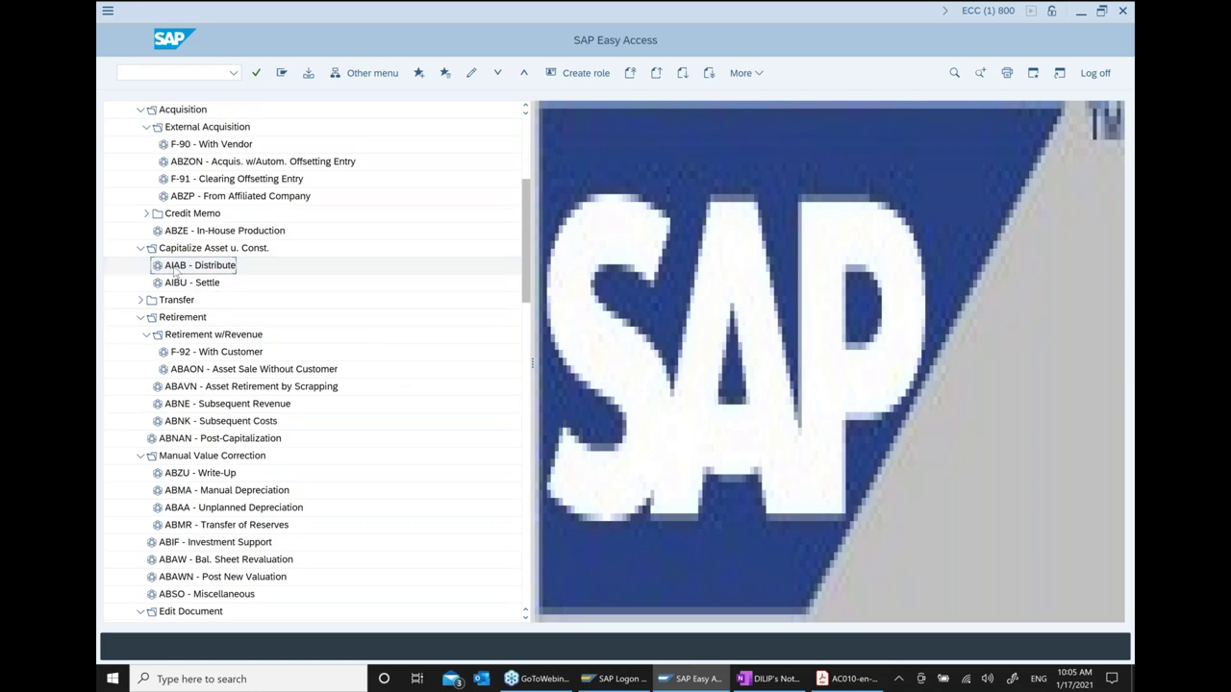
scroll(225, 272, "up", 2)
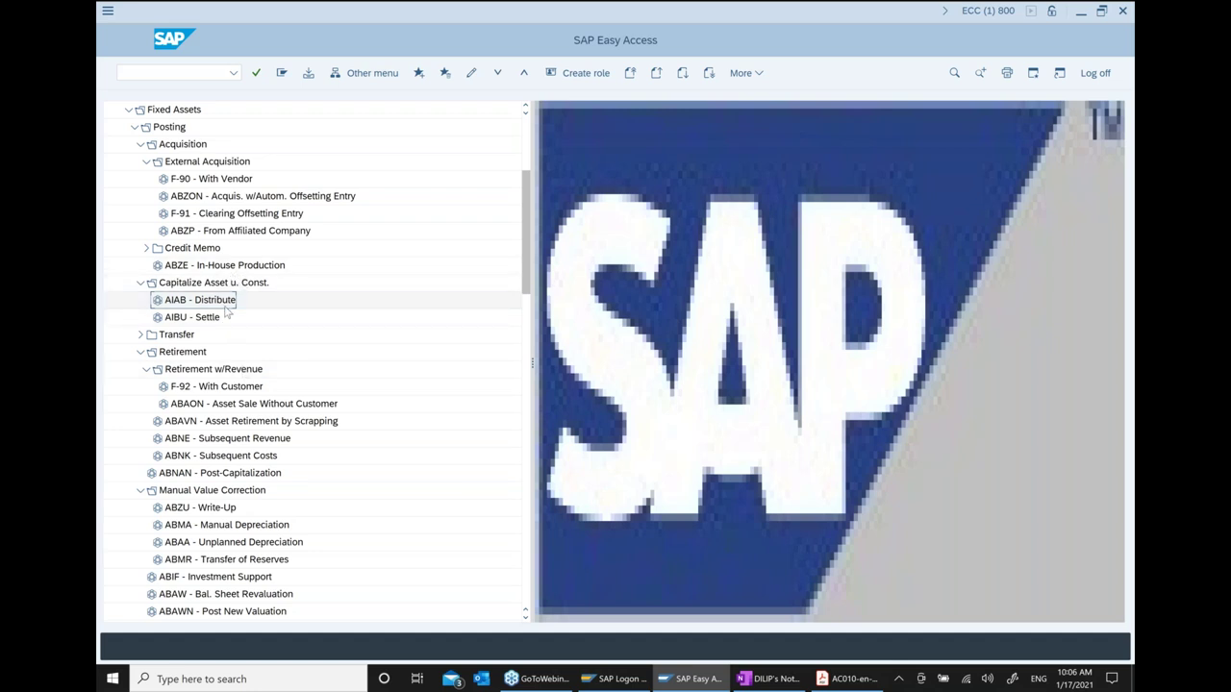
double_click(228, 303)
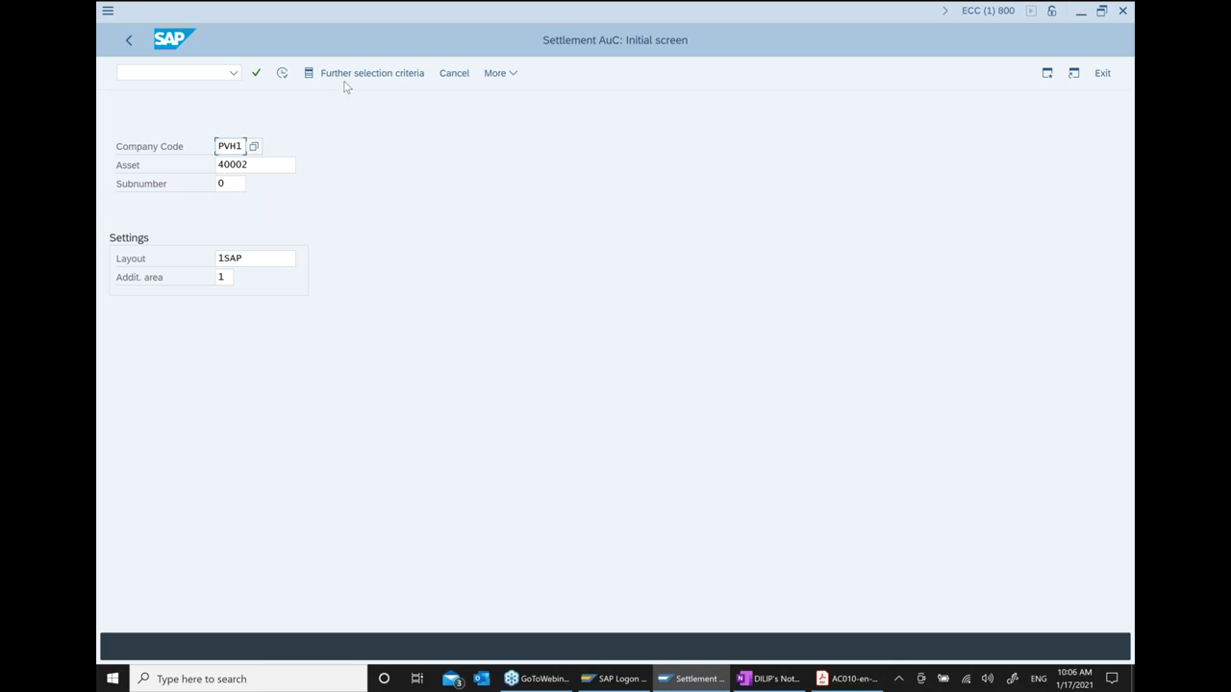
List the line items of asset 40002, select all of them, and open the settlement rule entry
left_click(282, 73)
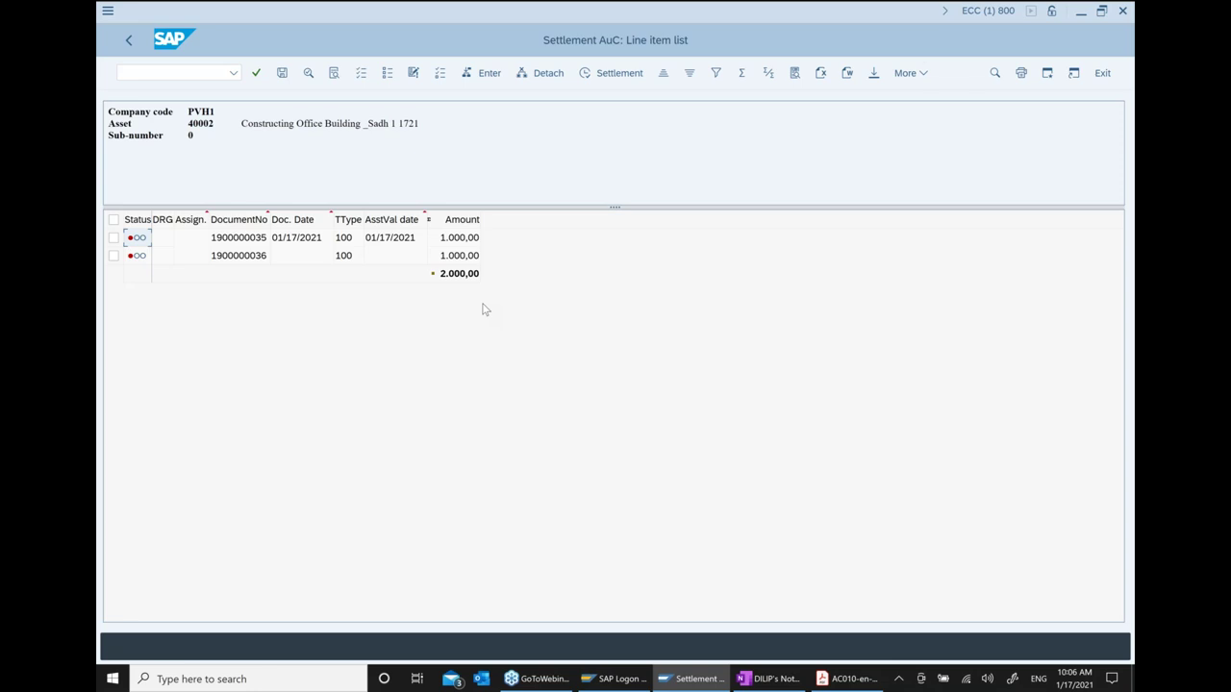
left_click(112, 220)
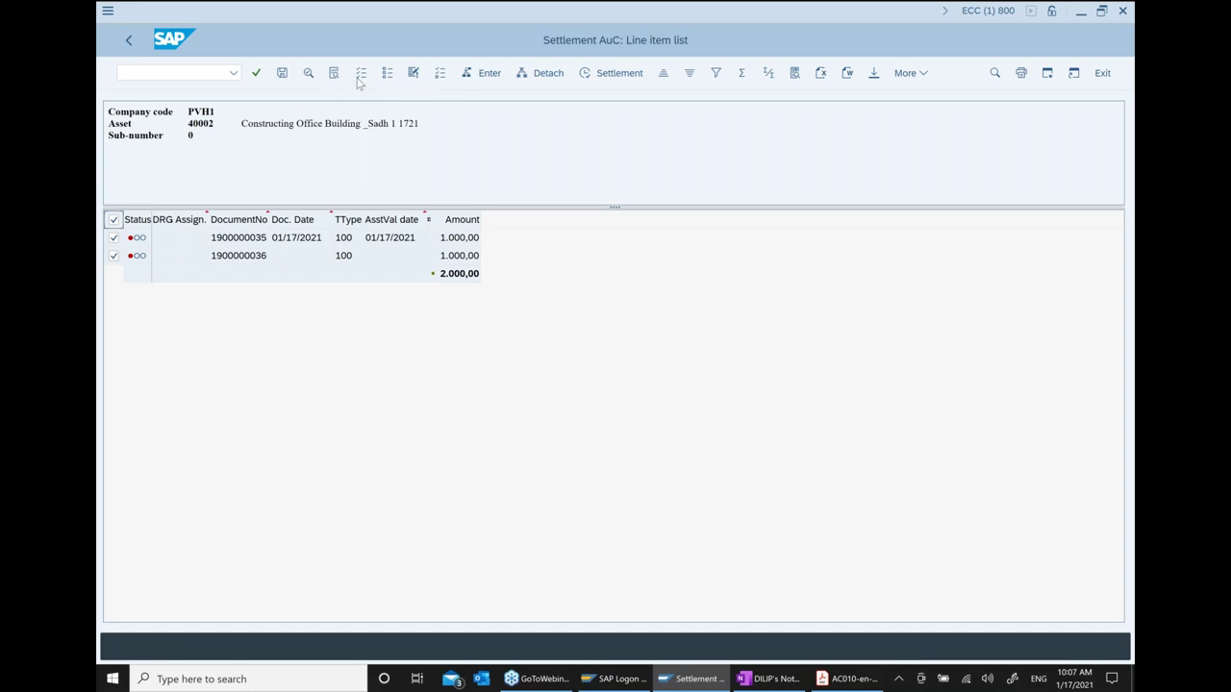
left_click(491, 80)
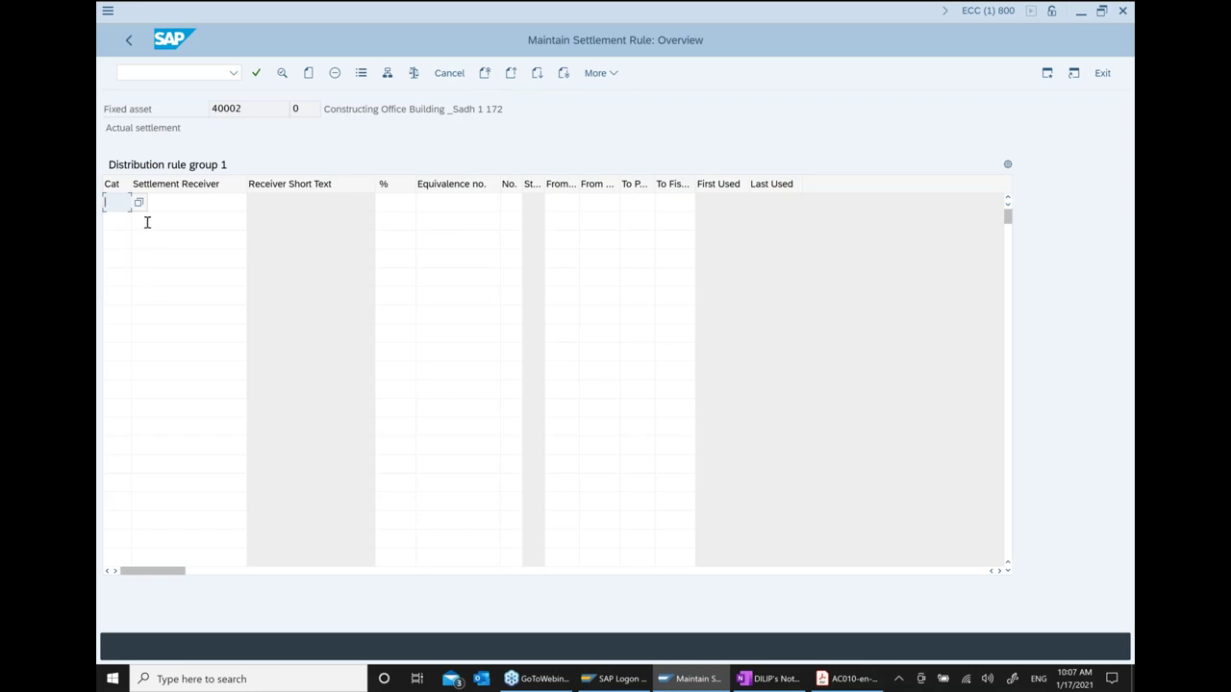
Enter a distribution rule with category FXA, settlement receiver 40002 and 100 percent, and return to the line item list
left_click(138, 202)
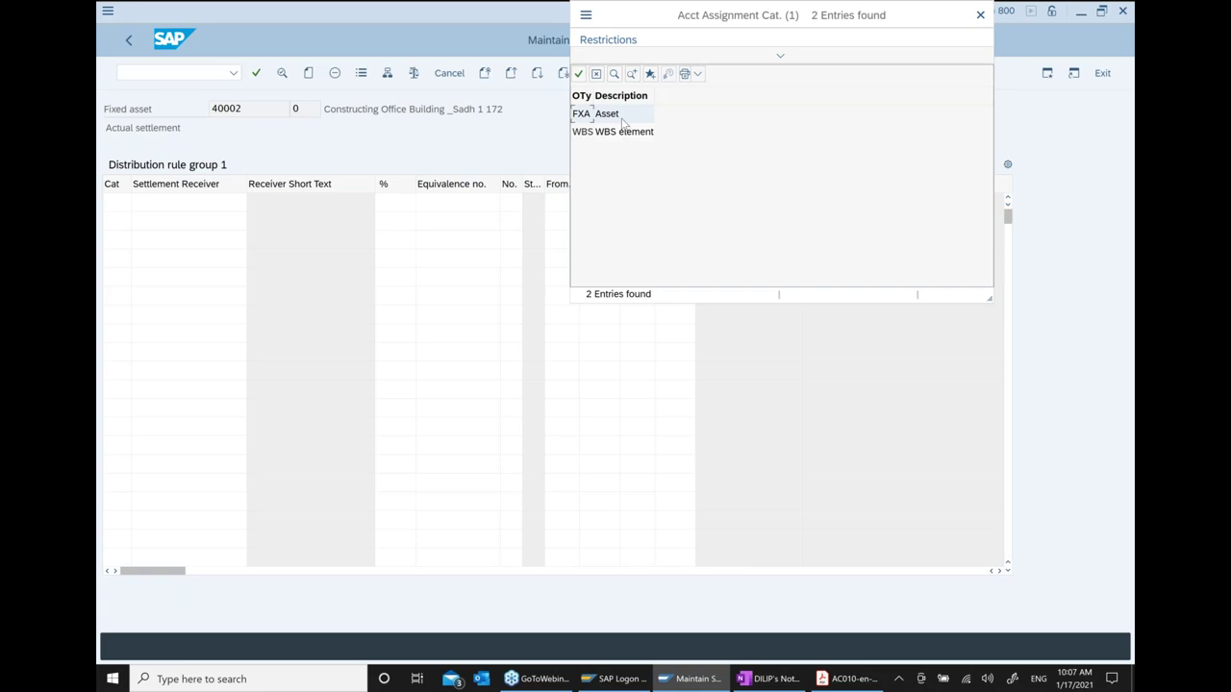
double_click(615, 115)
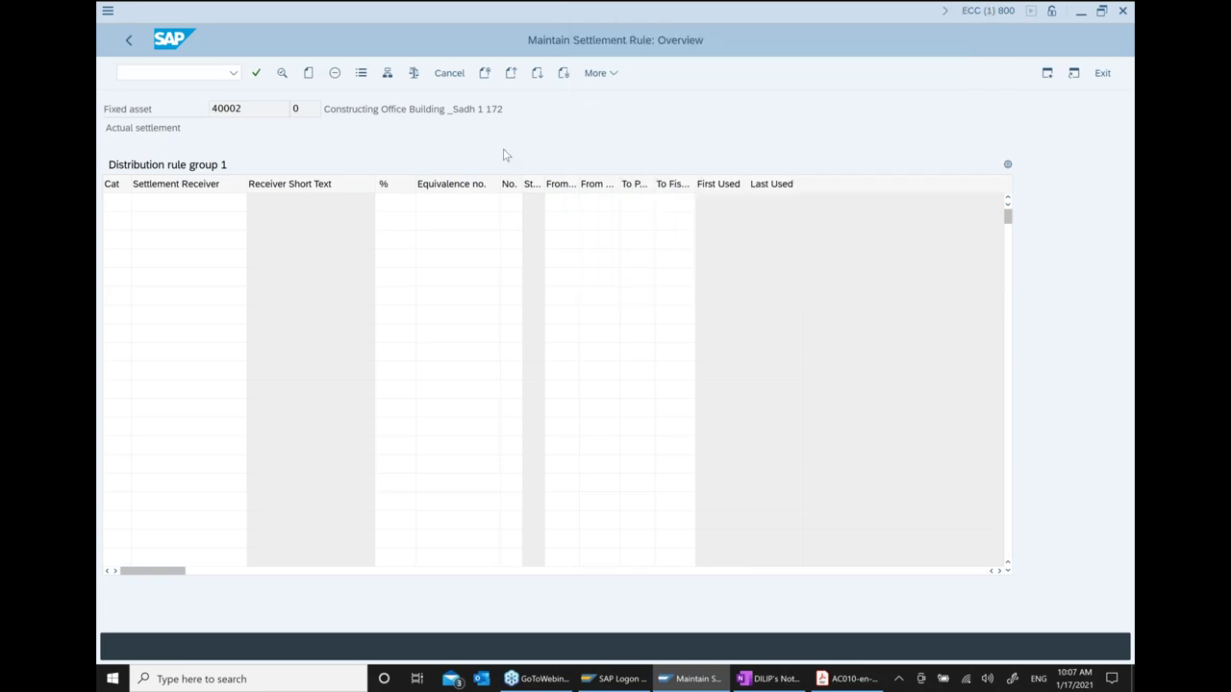
left_click(225, 202)
left_click(255, 202)
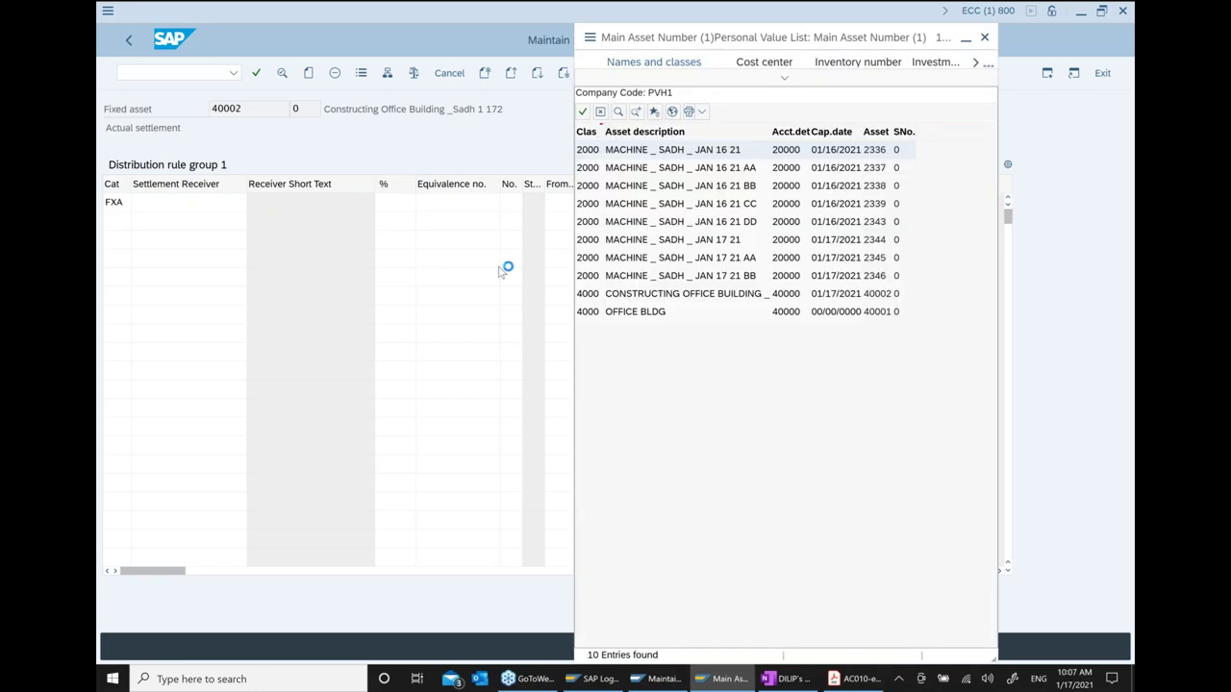
double_click(833, 294)
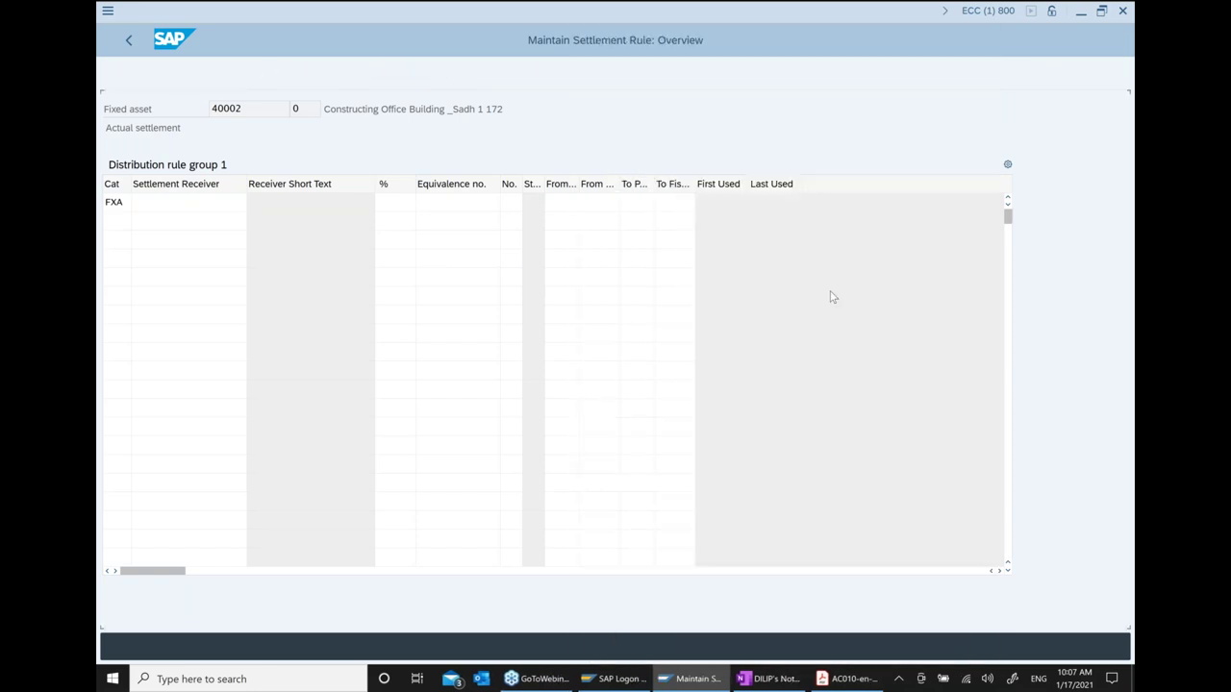
left_click(406, 204)
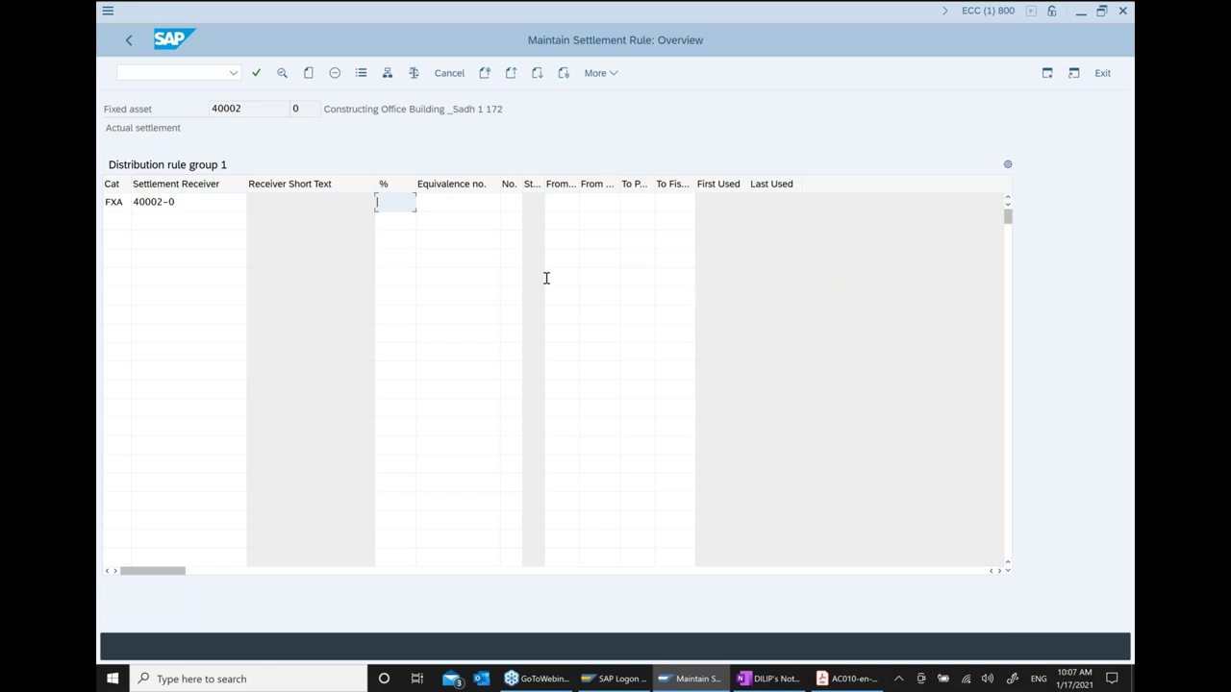
type("100")
key("Return")
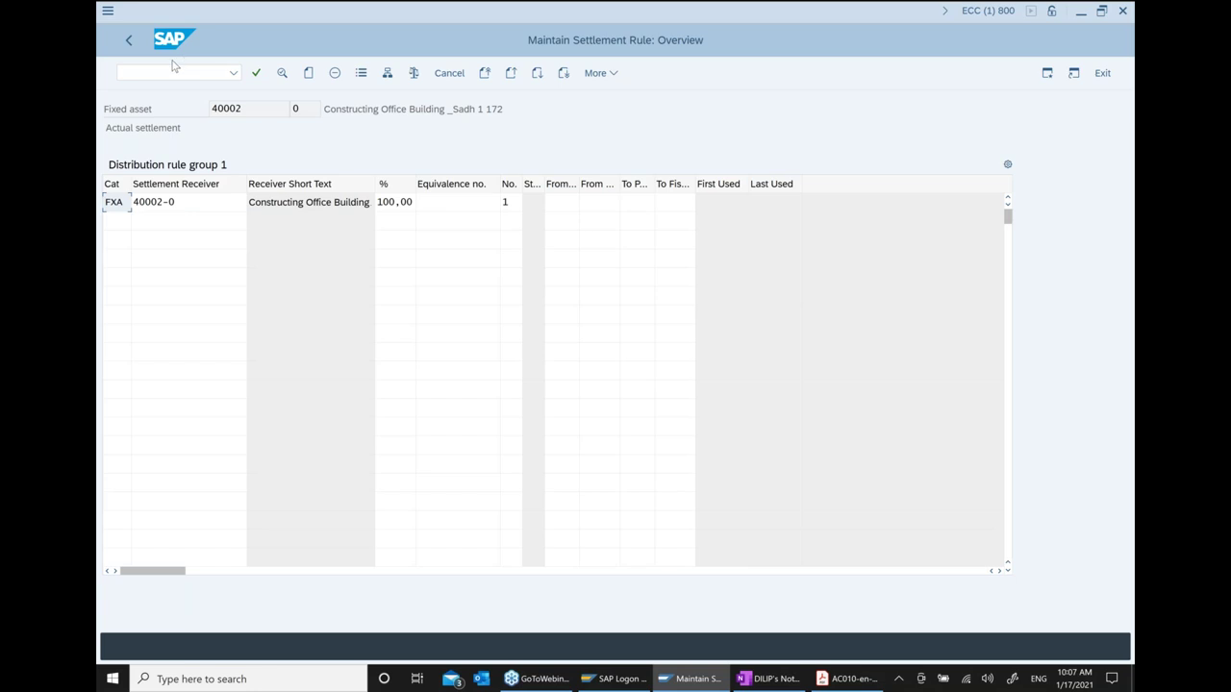
left_click(257, 77)
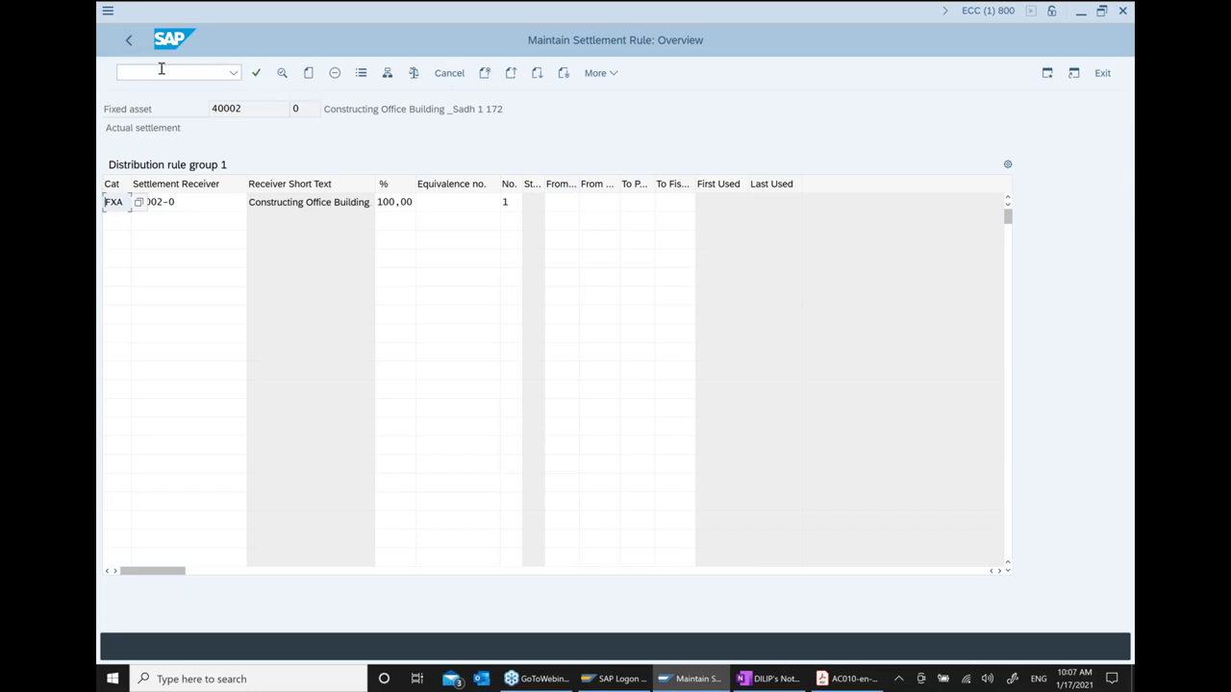
left_click(138, 53)
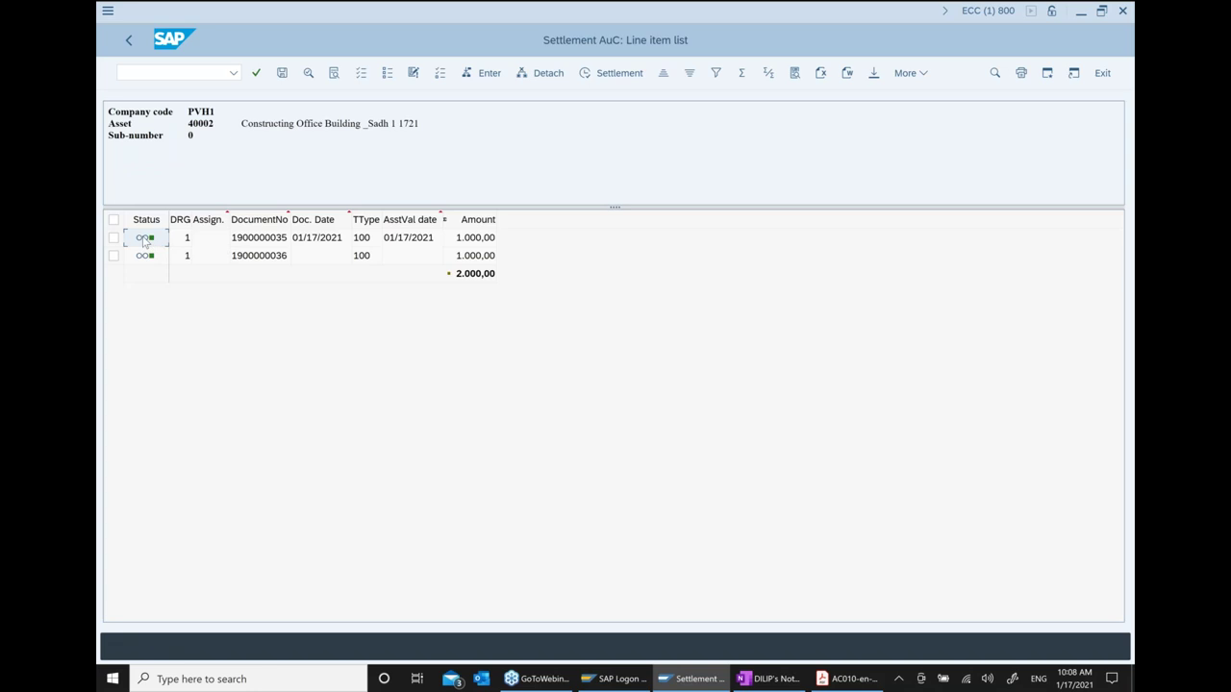
Save the distribution rules and exit AuC settlement to the SAP Easy Access screen
left_click(283, 74)
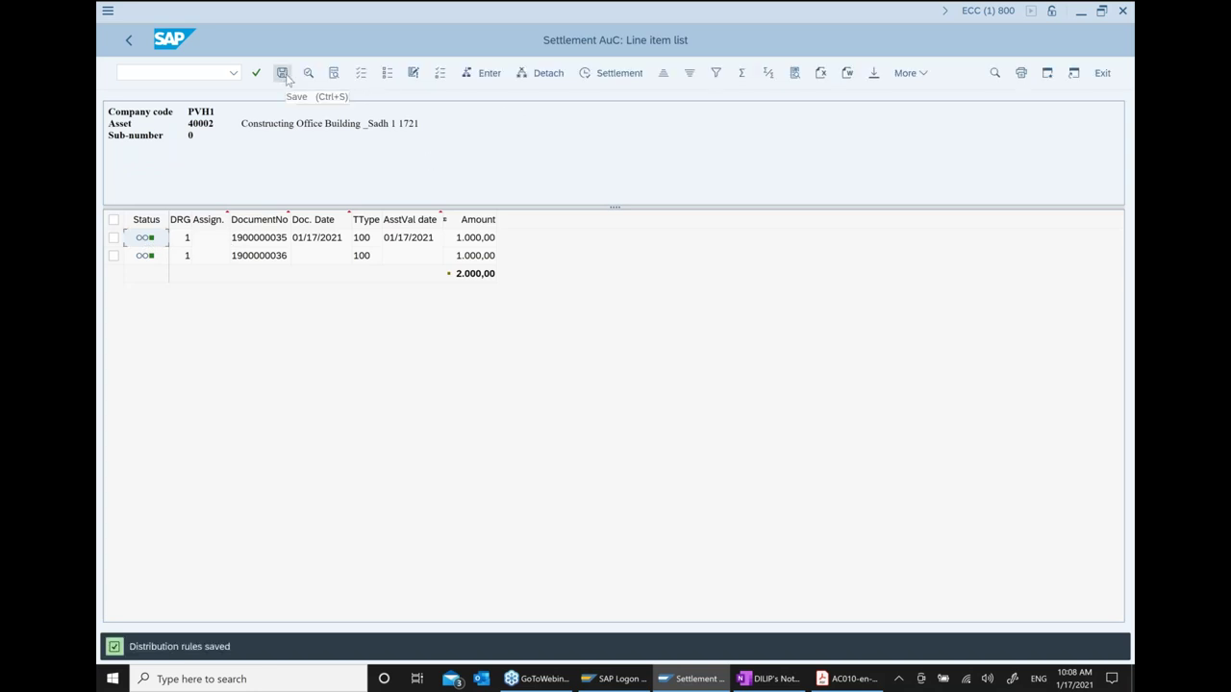
left_click(129, 42)
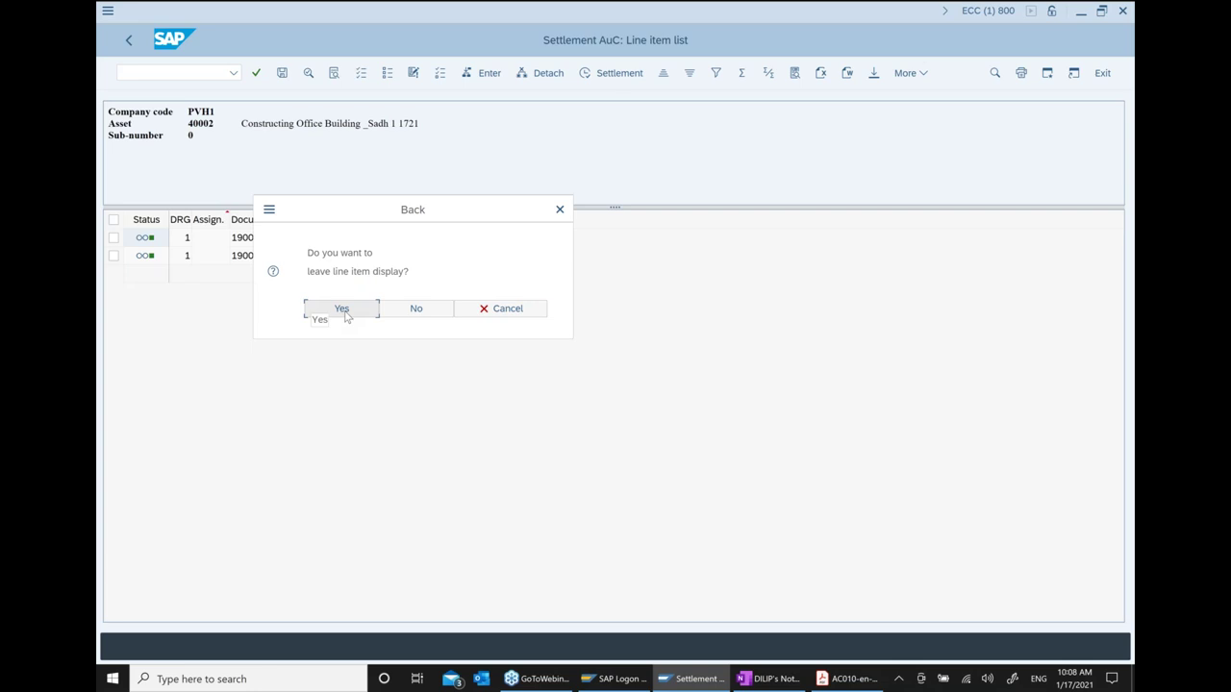
left_click(342, 308)
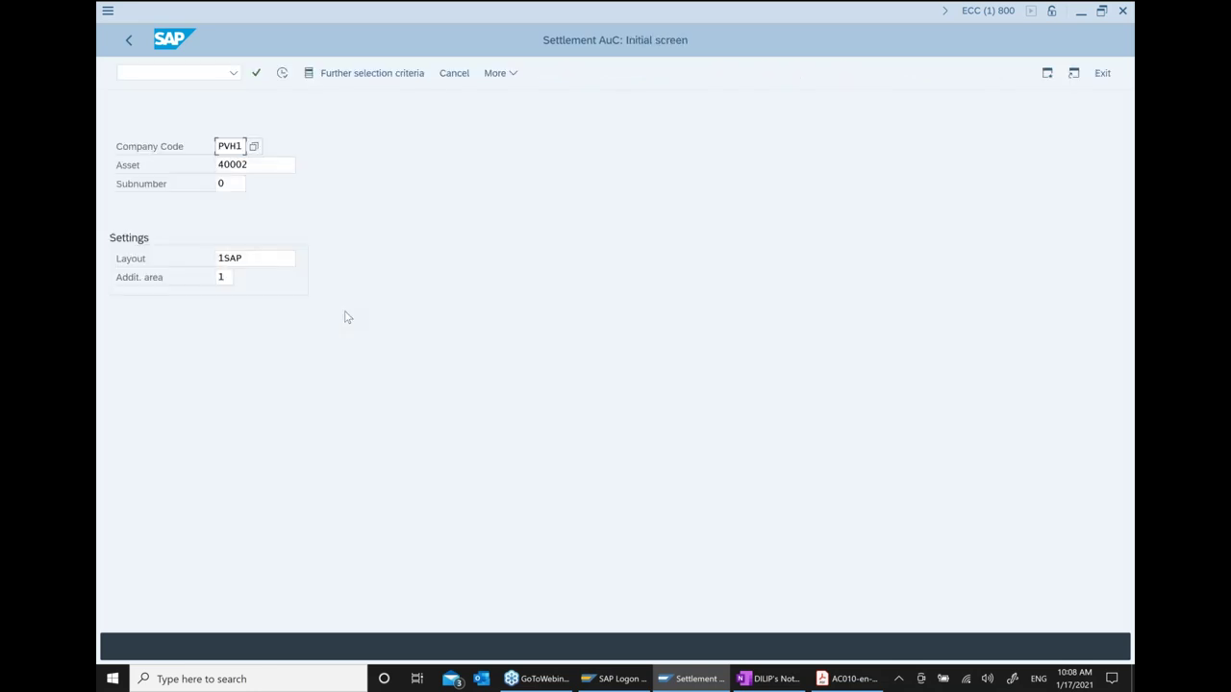
left_click(129, 39)
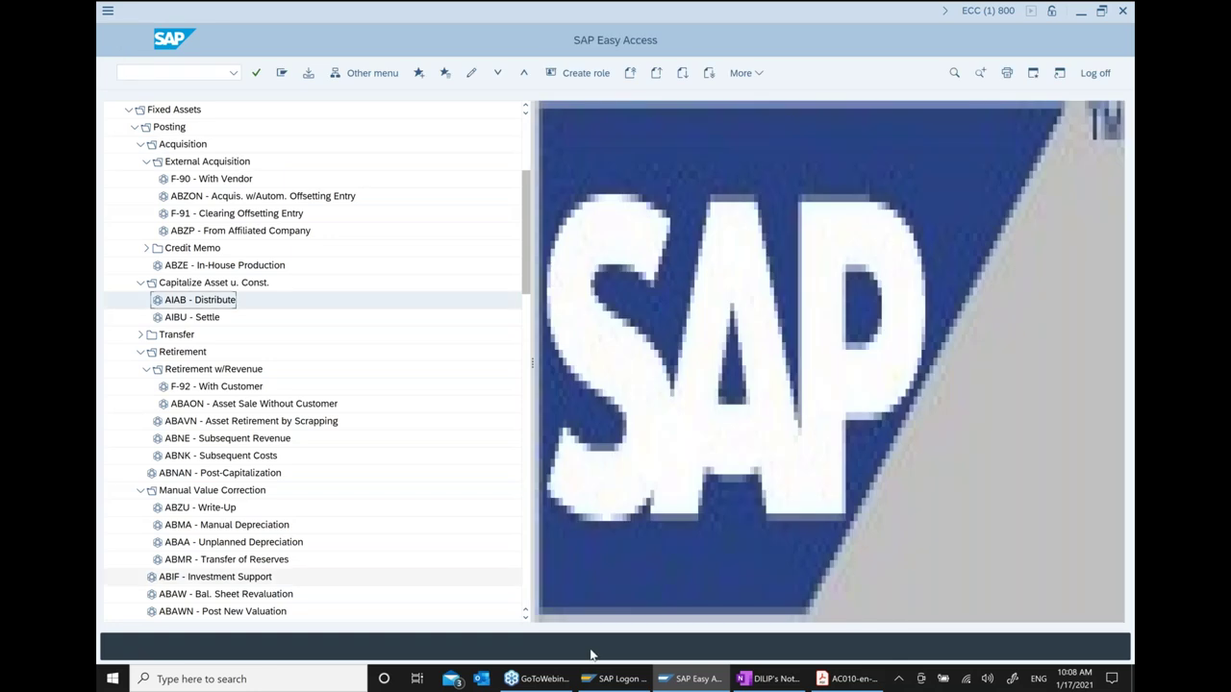
Switch to OneNote and add a new top-level bullet "Asset Transfer exercise" below the AIAB note, leaving a gap between them
left_click(774, 678)
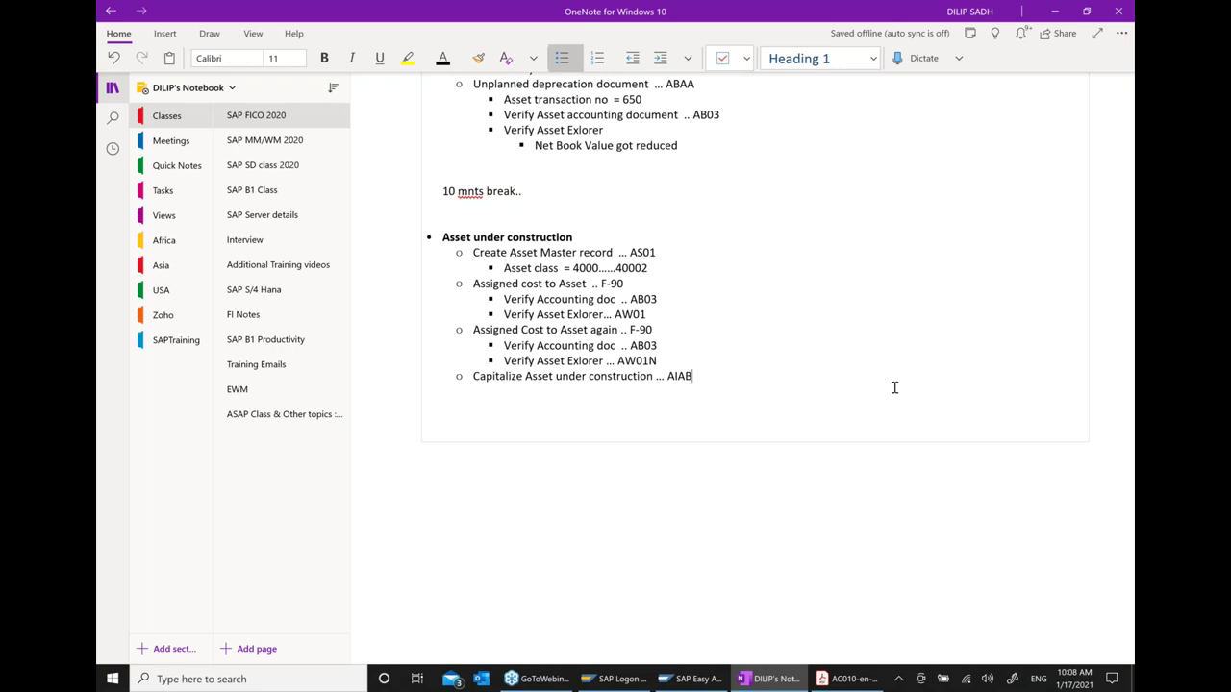
key("Return")
key("Return")
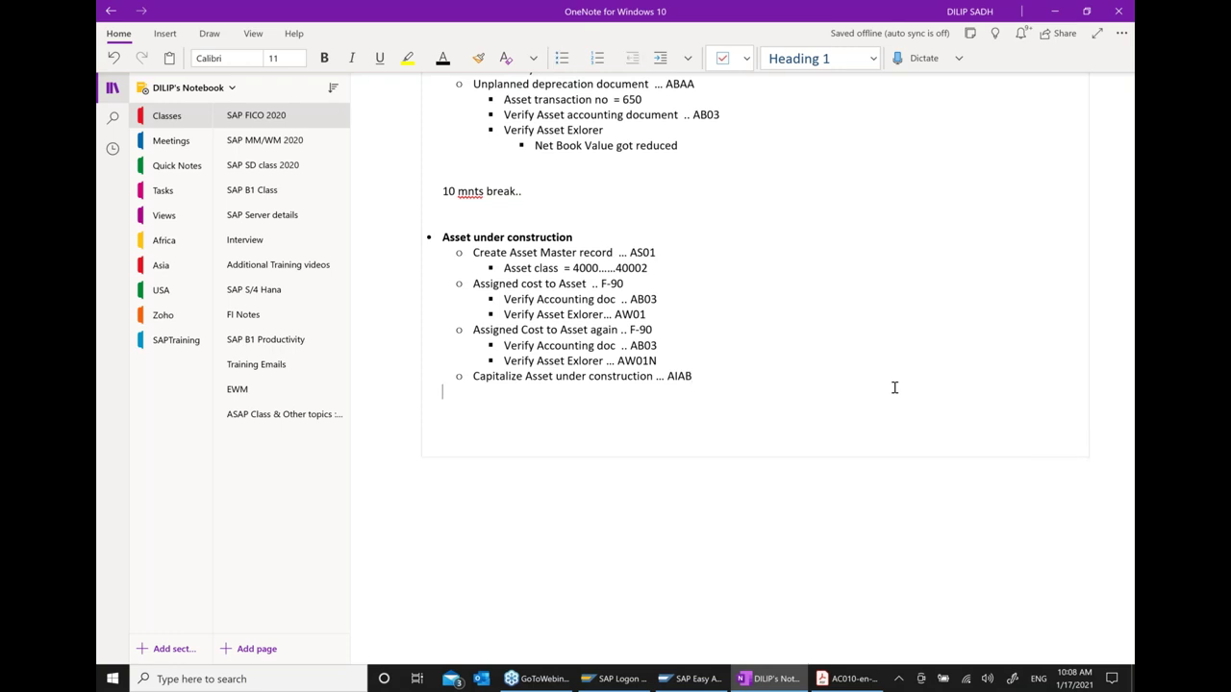
key("Return")
key("Return")
type("* aSS")
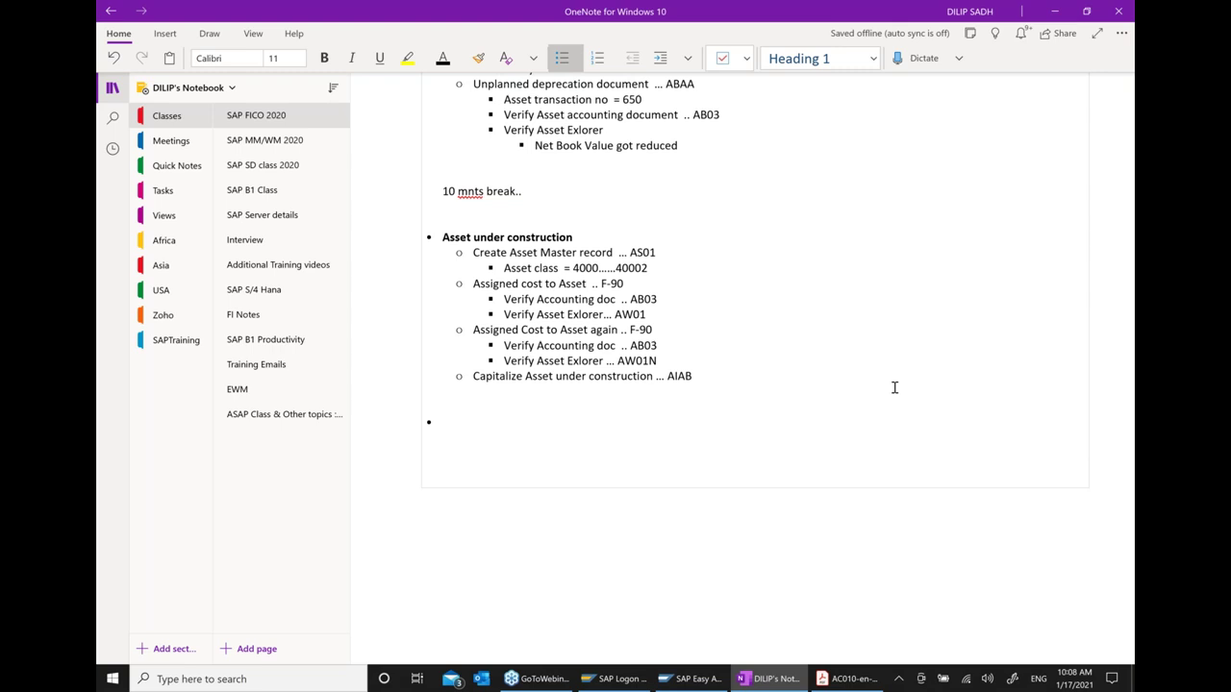
key("BackSpace")
key("BackSpace")
key("BackSpace")
type("Asset  Transfer  exercise")
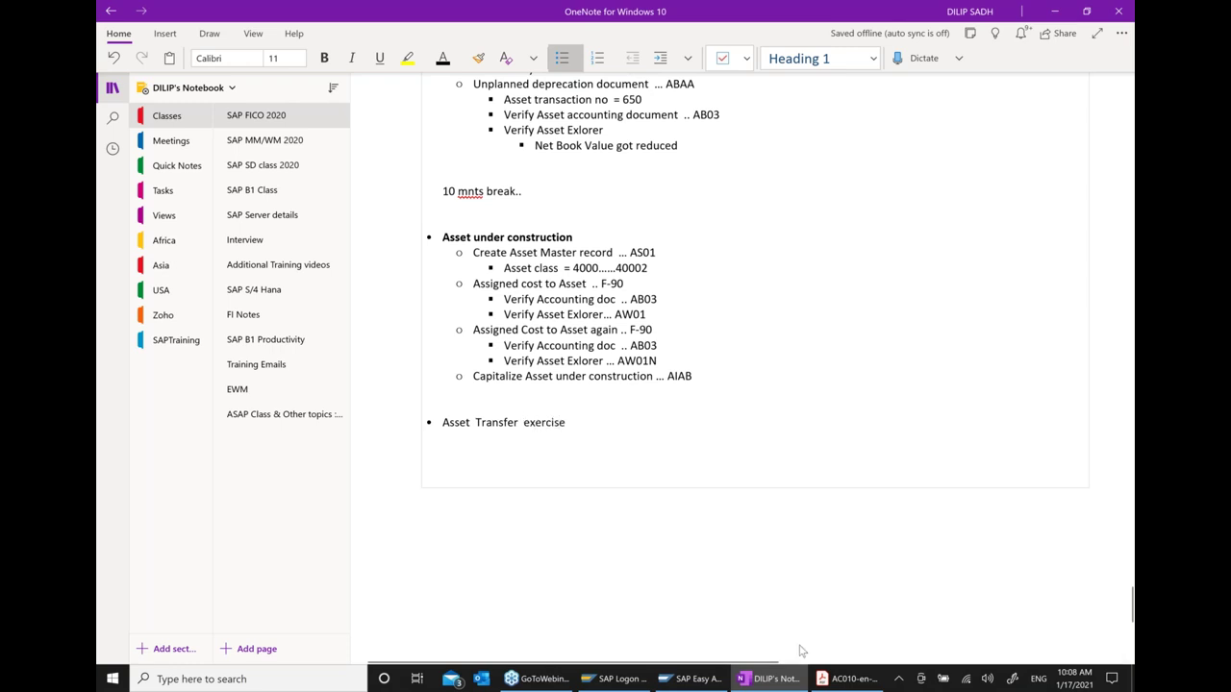
Add the sub-bullet "Create Asset Master ... AS01" under the Asset Transfer exercise bullet
key("Return")
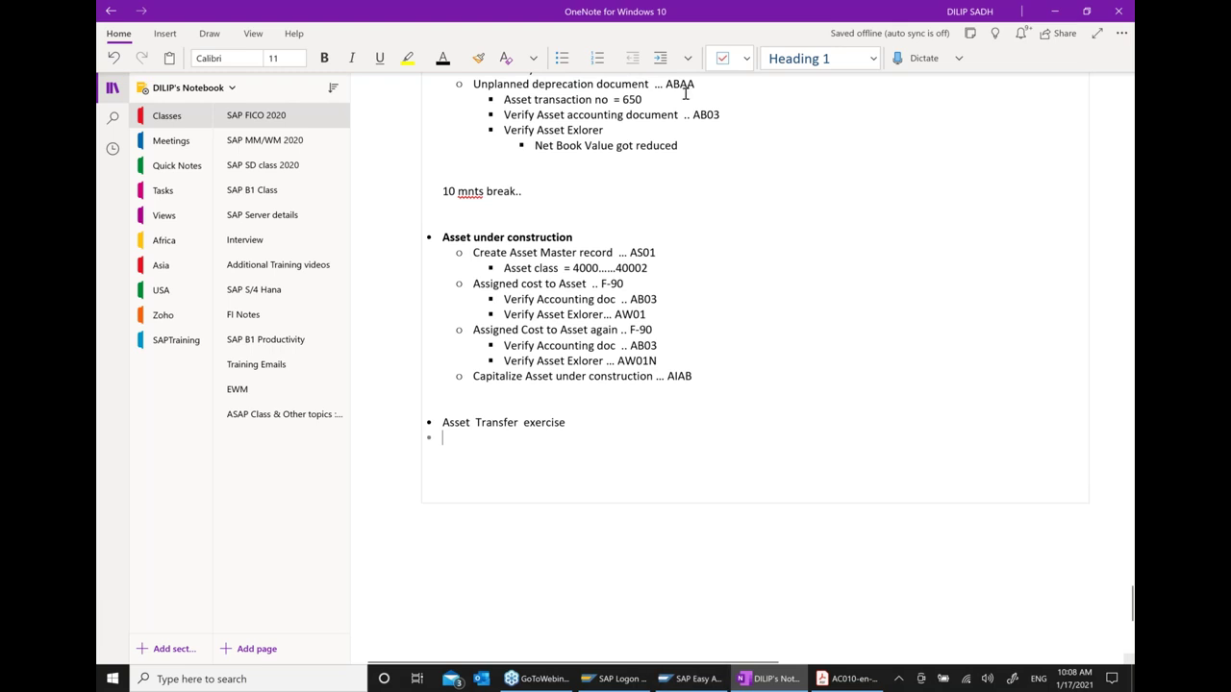
key("Tab")
type("Create Asset ")
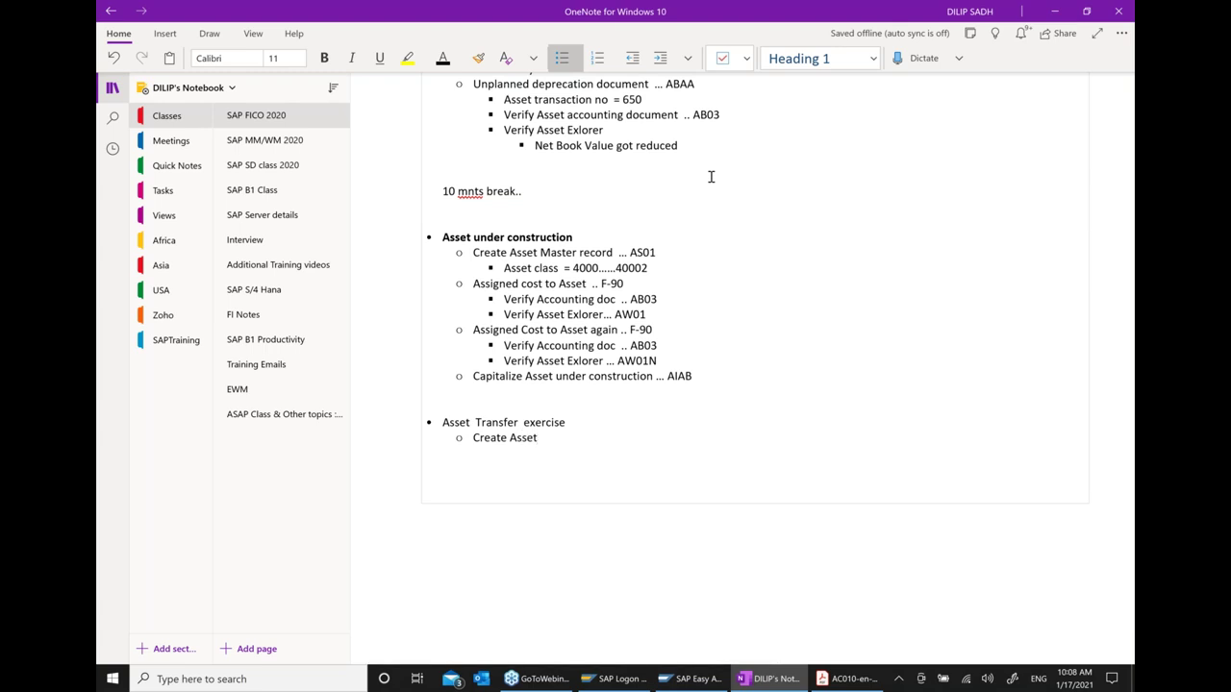
type("Master ... AS01")
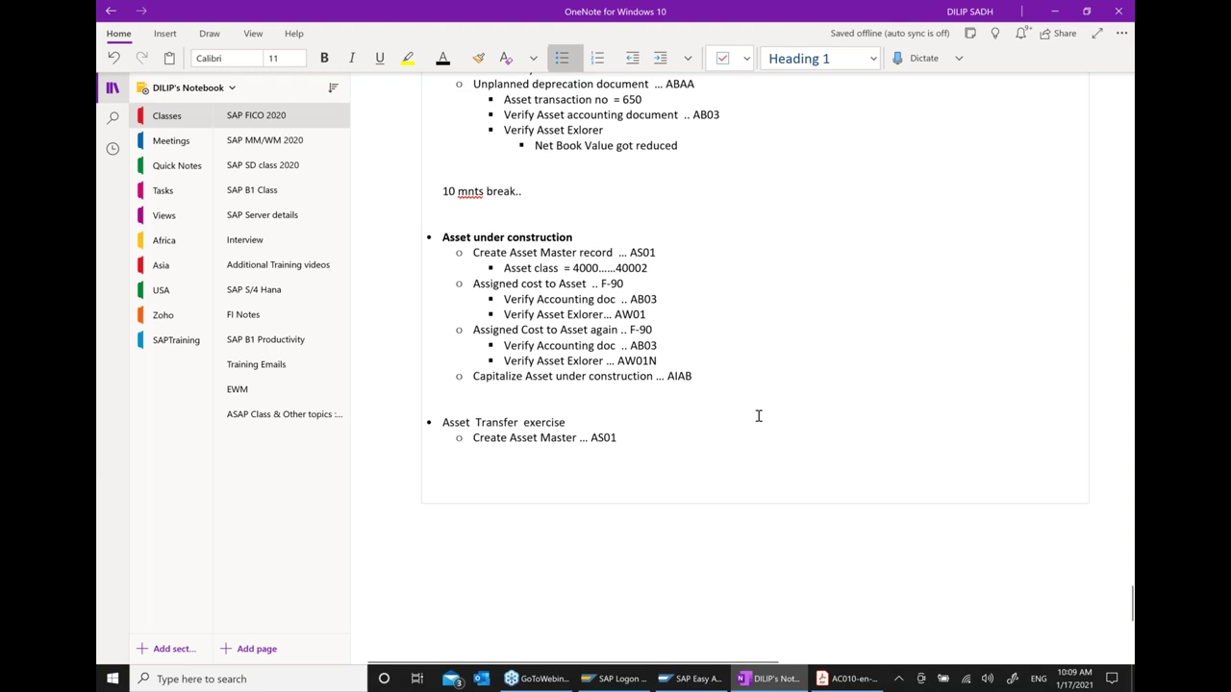
Make the "Asset Transfer exercise" heading bold
scroll(758, 415, "down", 5)
left_click_drag(565, 214, 442, 217)
left_click(490, 199)
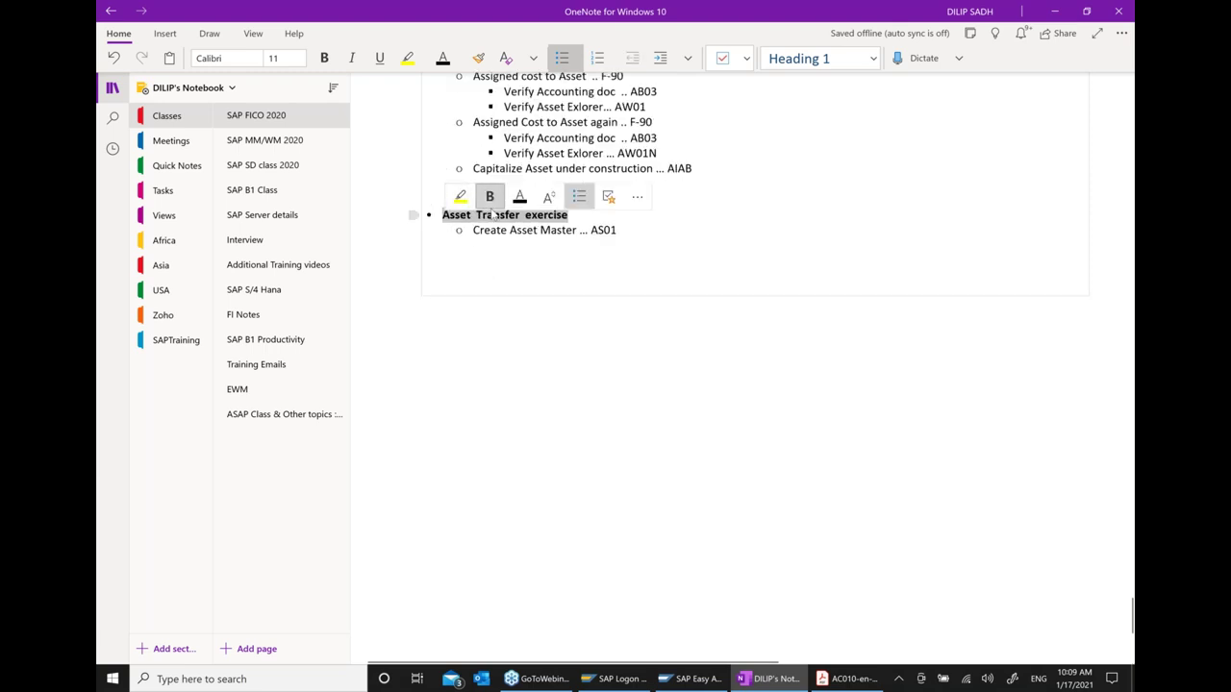
left_click(530, 288)
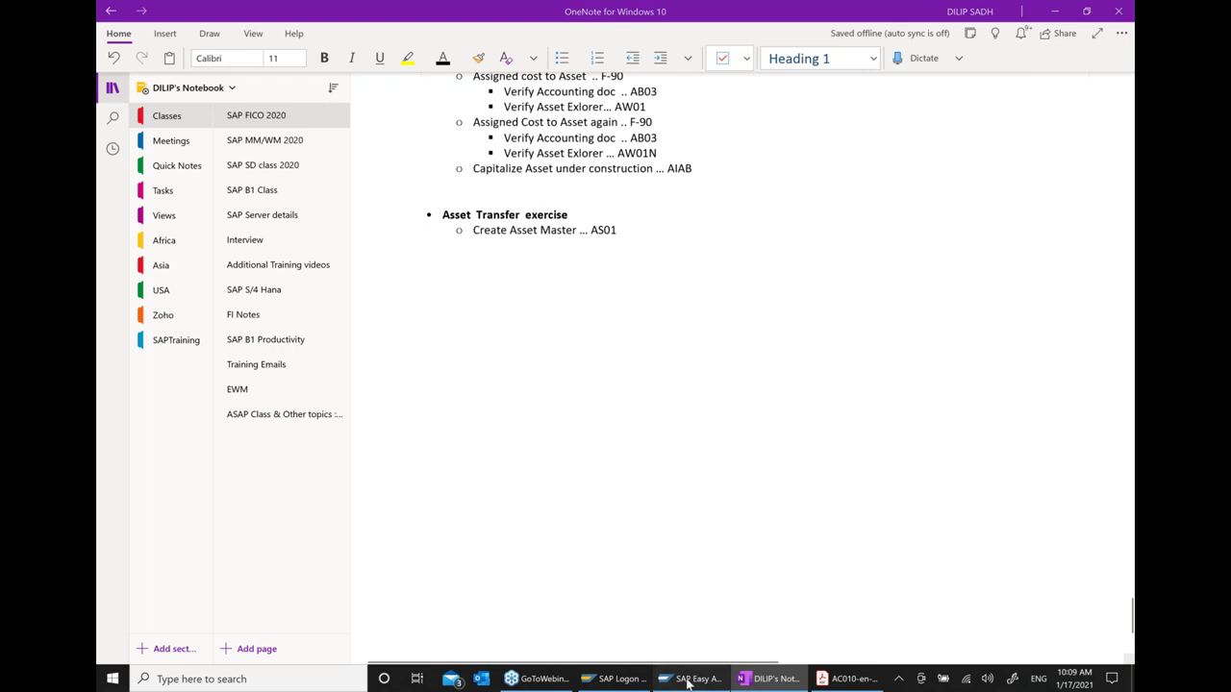
Switch to SAP and start transaction AS01 - Asset from the Create folder under Asset
left_click(686, 678)
scroll(311, 314, "down", 1)
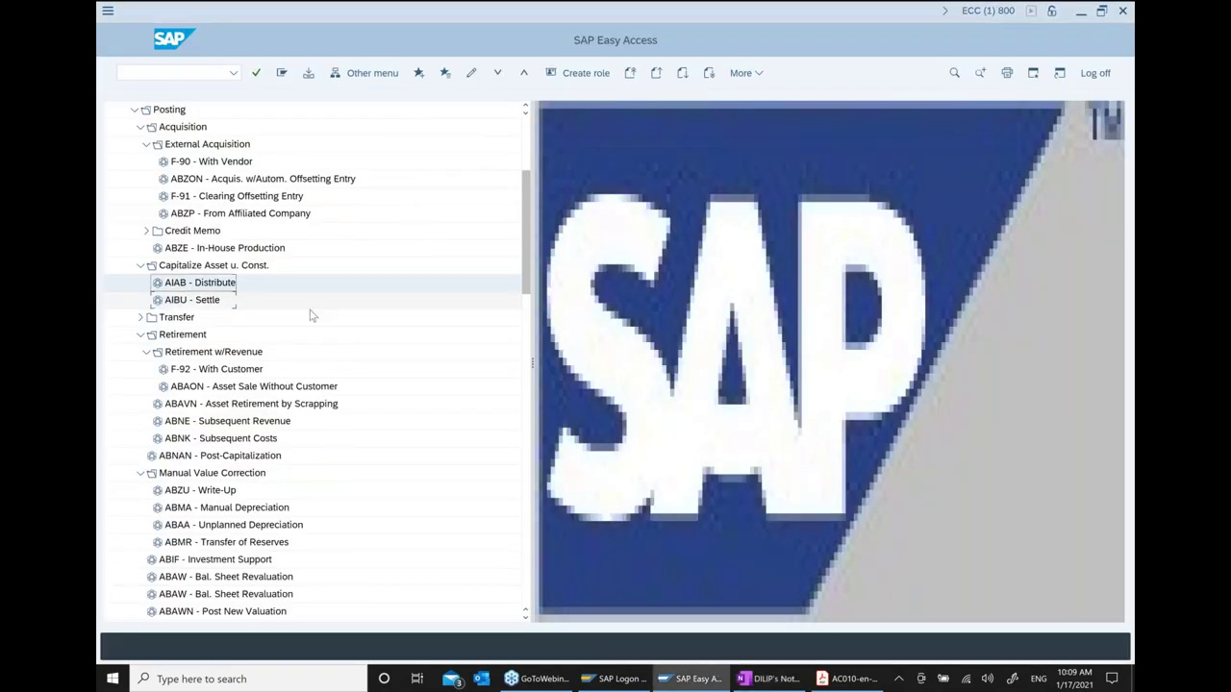
scroll(311, 315, "down", 4)
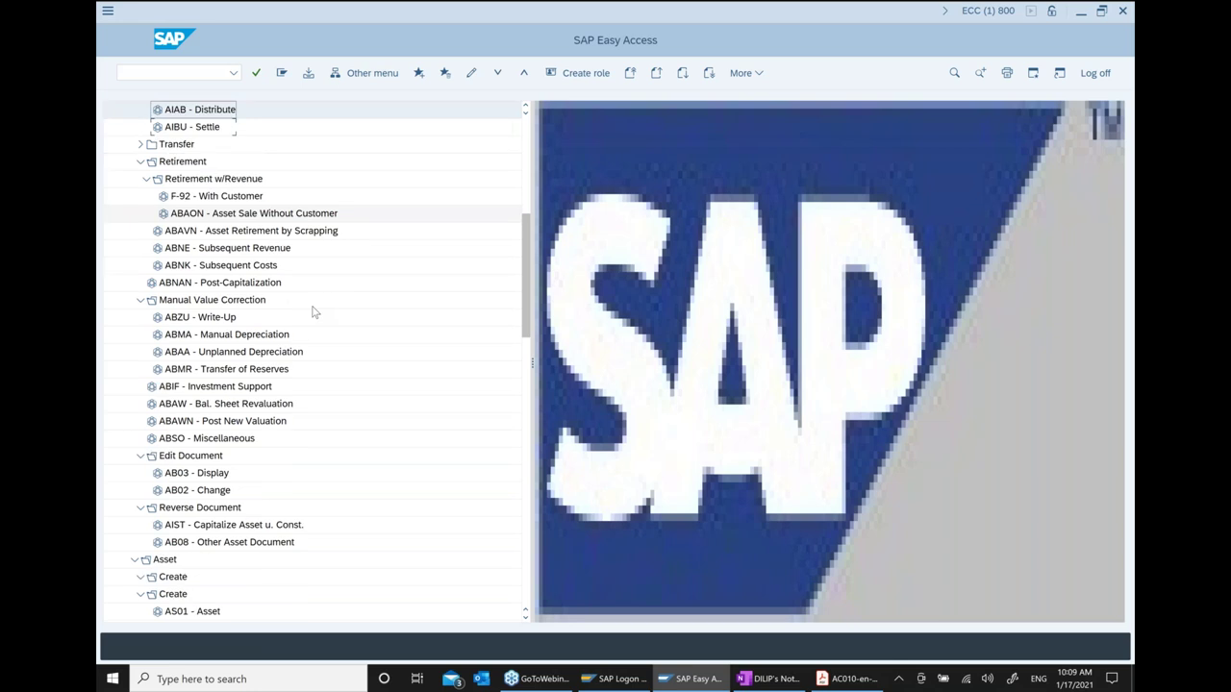
scroll(313, 311, "down", 5)
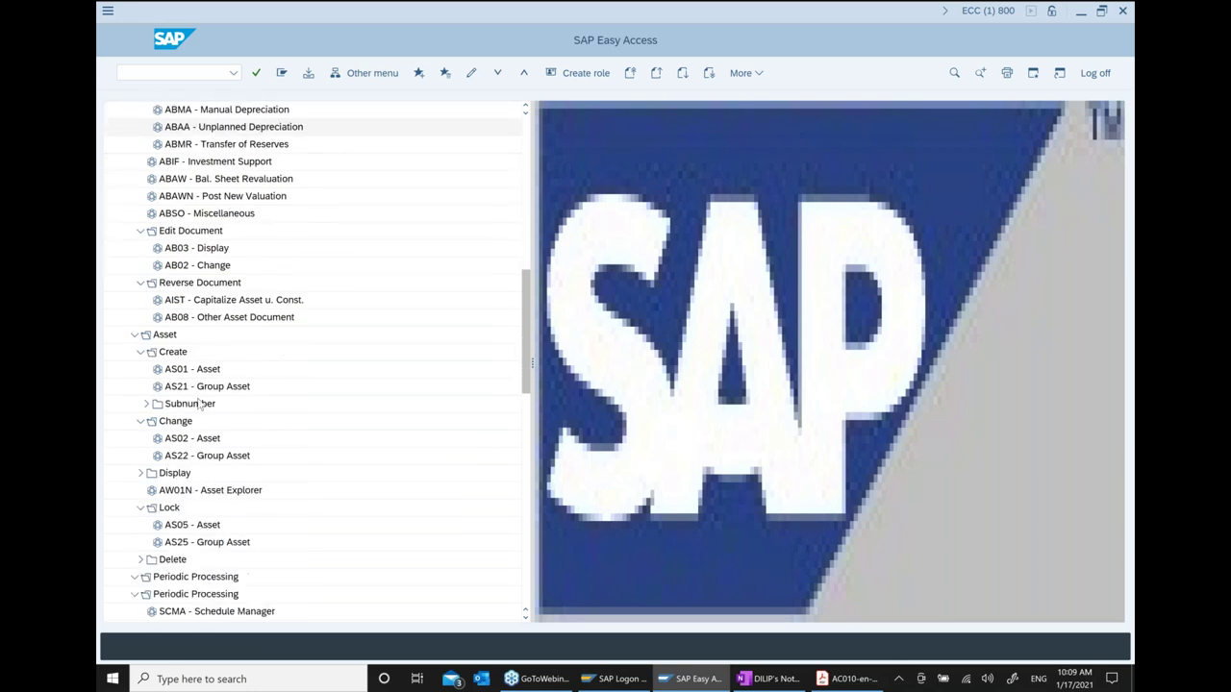
scroll(195, 363, "down", 1)
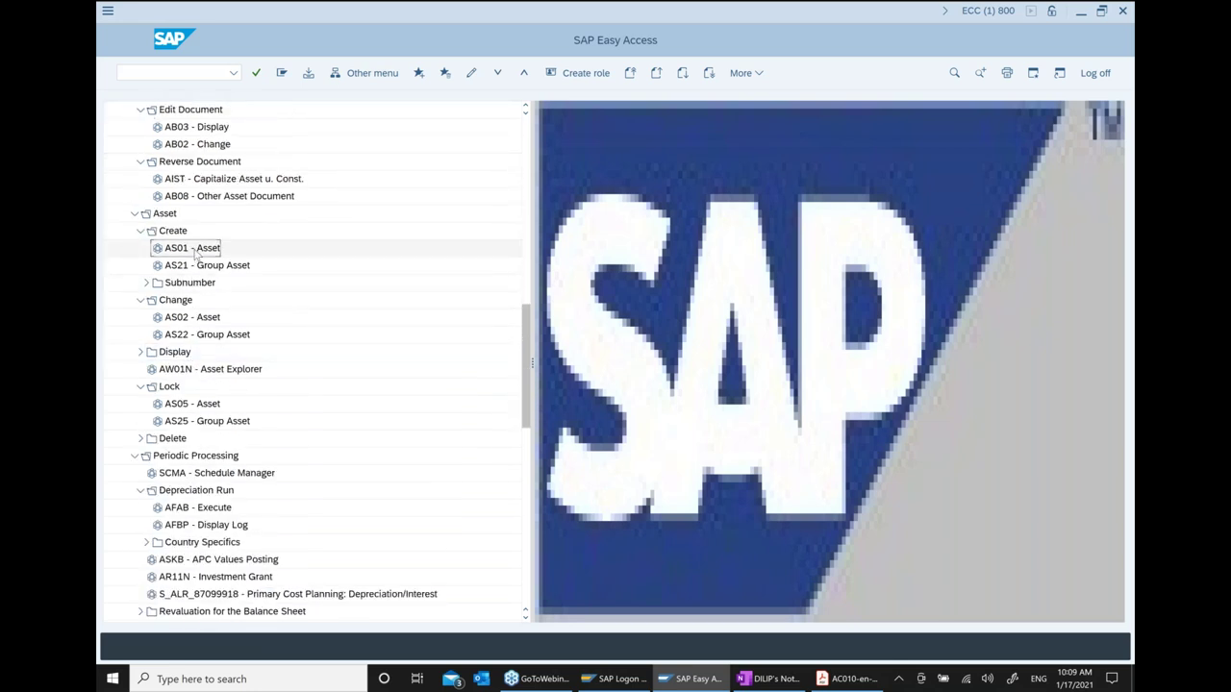
double_click(195, 252)
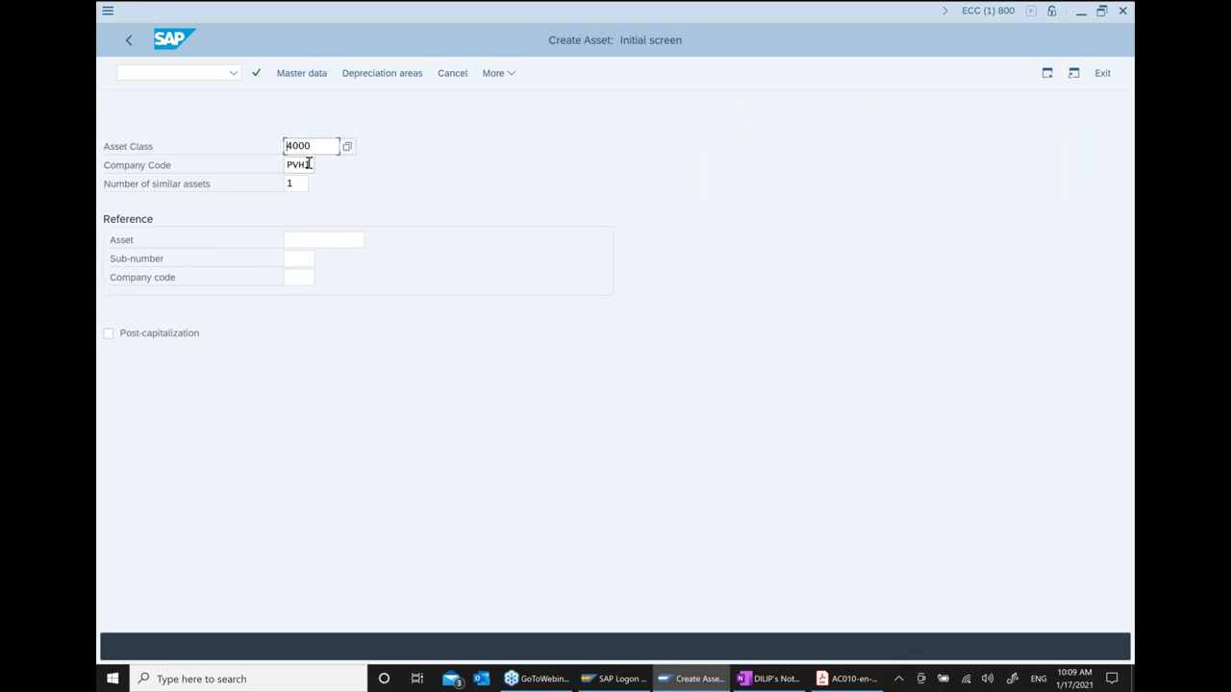
Set the asset class to 2000 Machines declining depr., choose 2343 as the reference asset, and open the new asset's master data
left_click(346, 147)
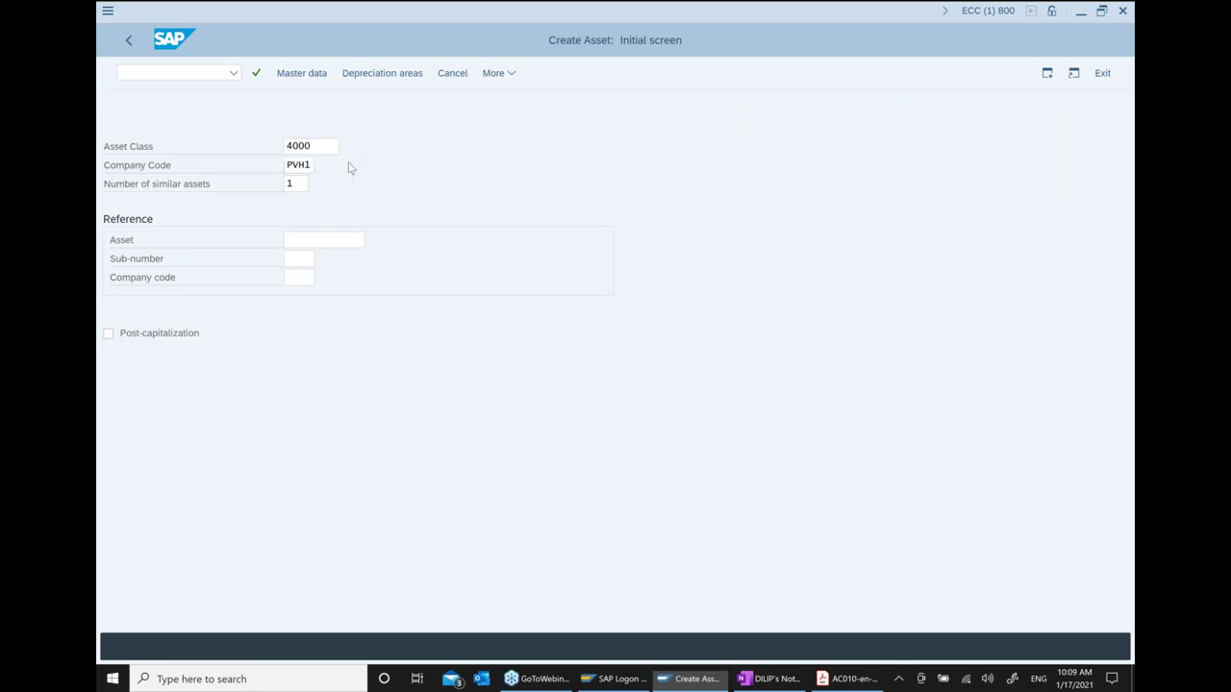
left_click(399, 354)
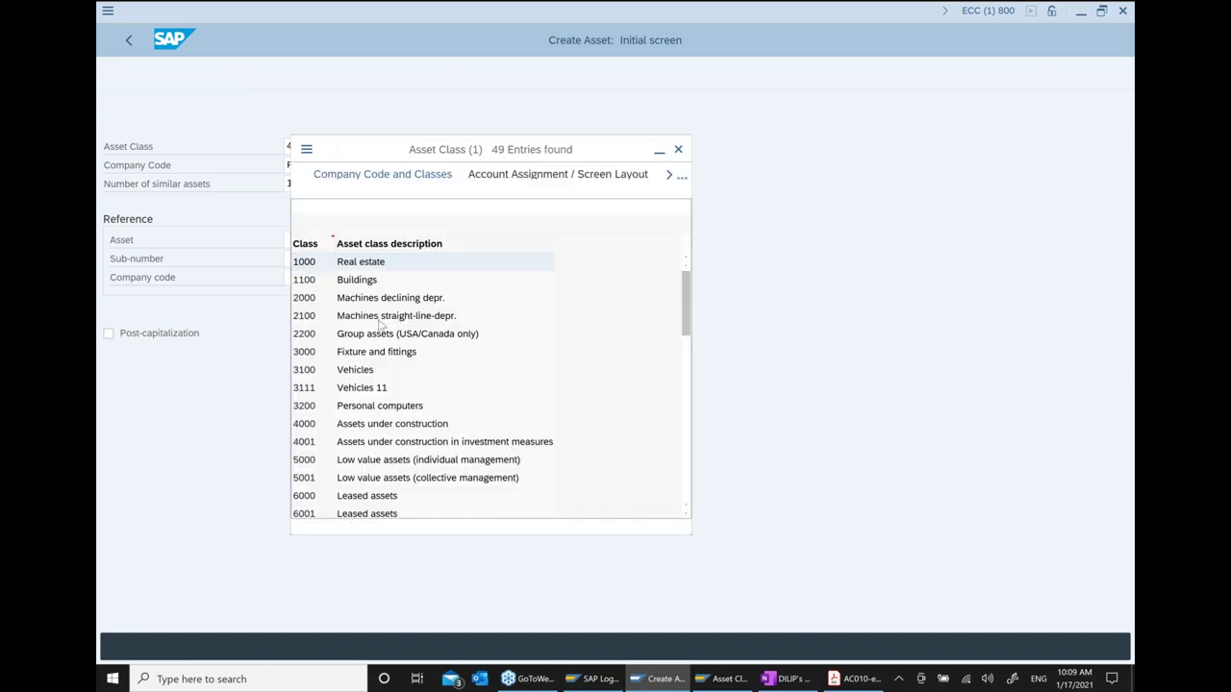
left_click(374, 300)
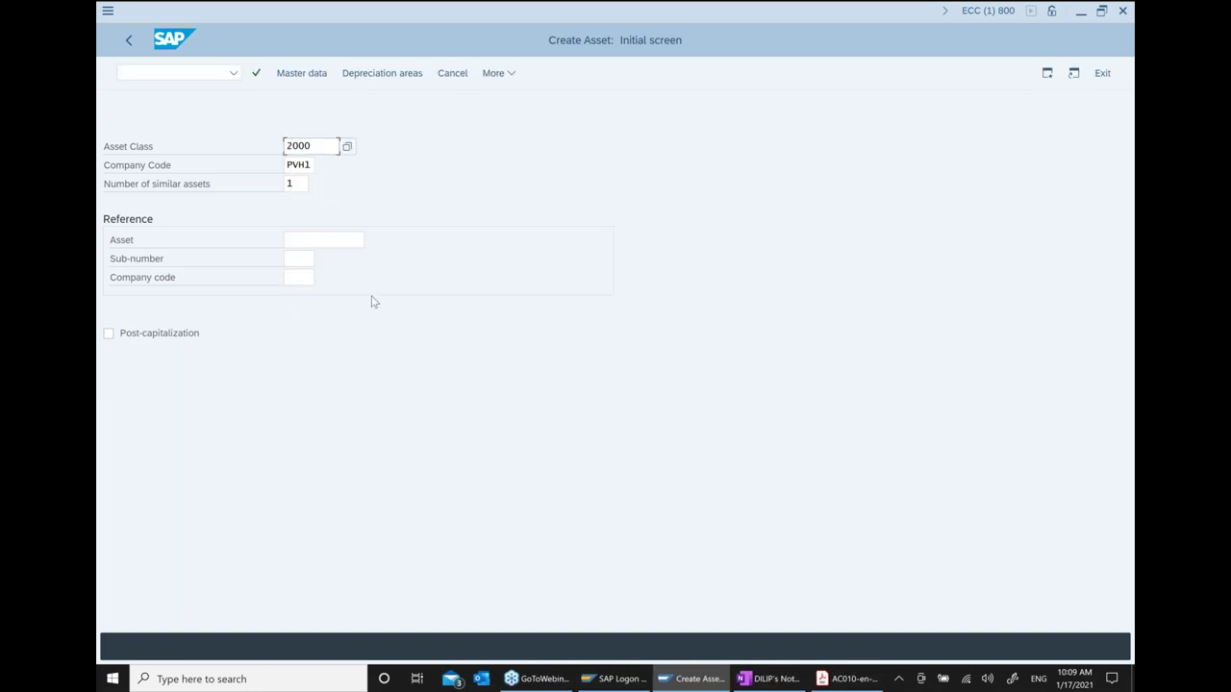
left_click(351, 240)
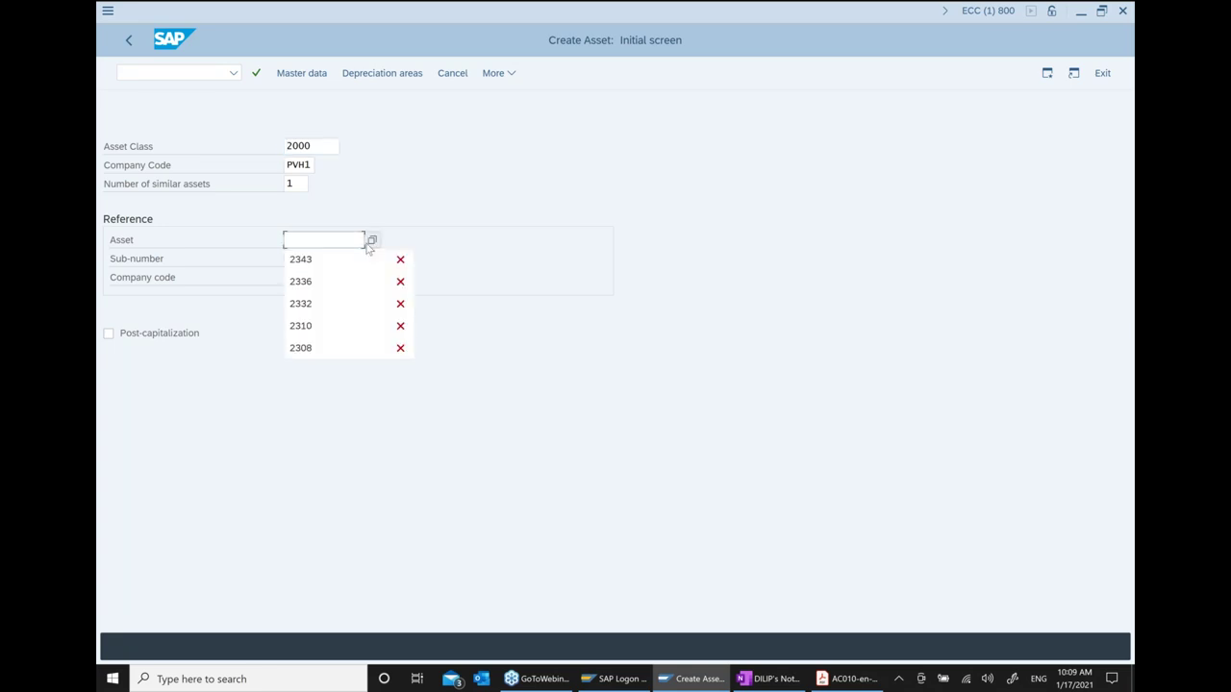
left_click(368, 250)
key("Return")
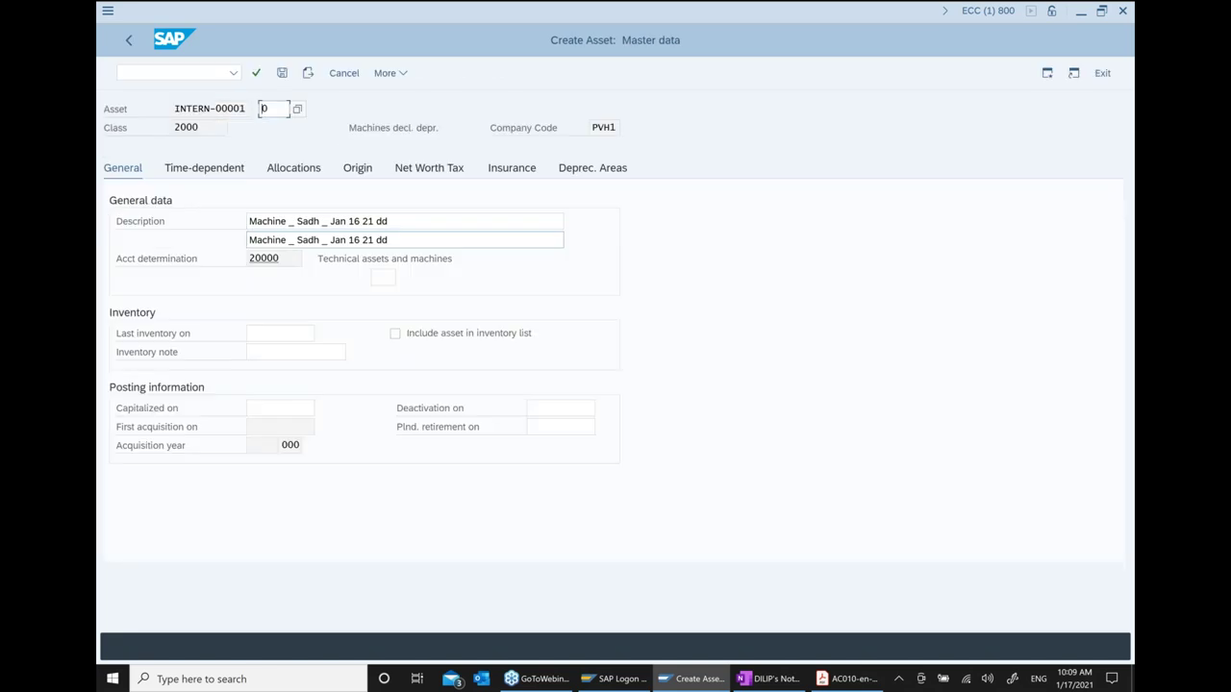
Replace the asset's first description line with the saved Jan 17 21 machine description, ending it in CC
triple_click(439, 221)
key("Delete")
key("Down")
key("Down")
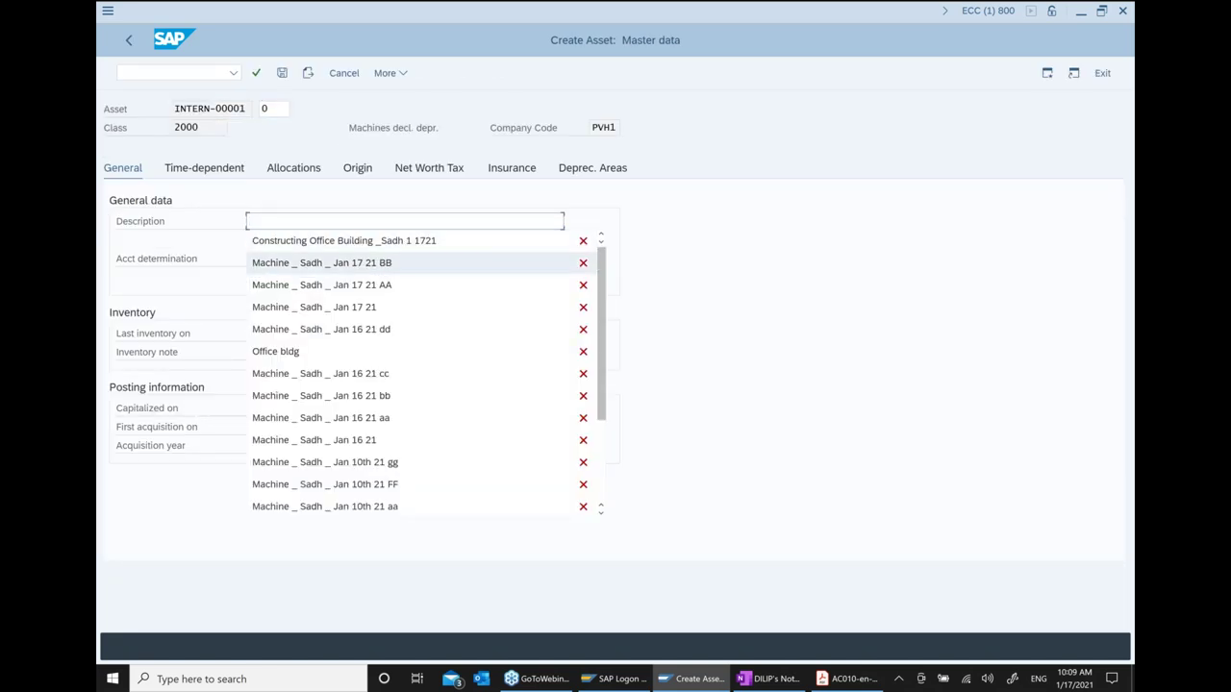
key("Return")
key("BackSpace")
key("BackSpace")
key("BackSpace")
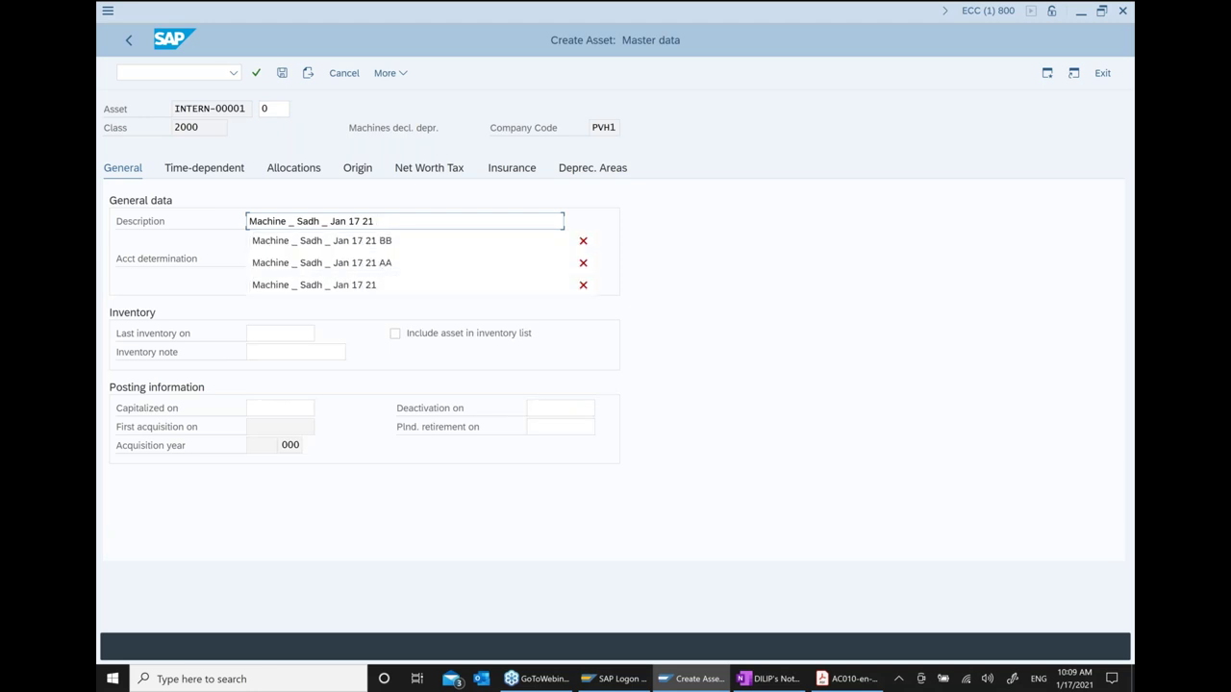
type("CC")
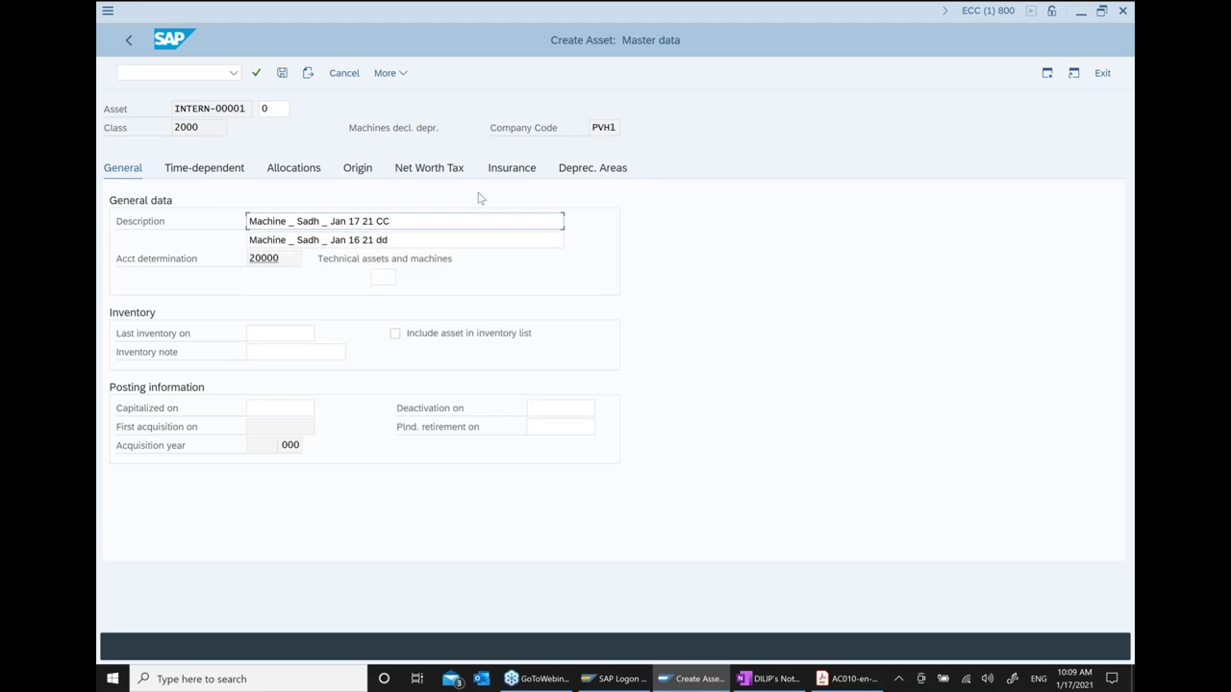
Copy the first description line over the second one, save the new asset, and exit asset creation
left_click_drag(438, 221, 234, 232)
key("ctrl+c")
key("End")
left_click_drag(395, 240, 186, 247)
key("ctrl+v")
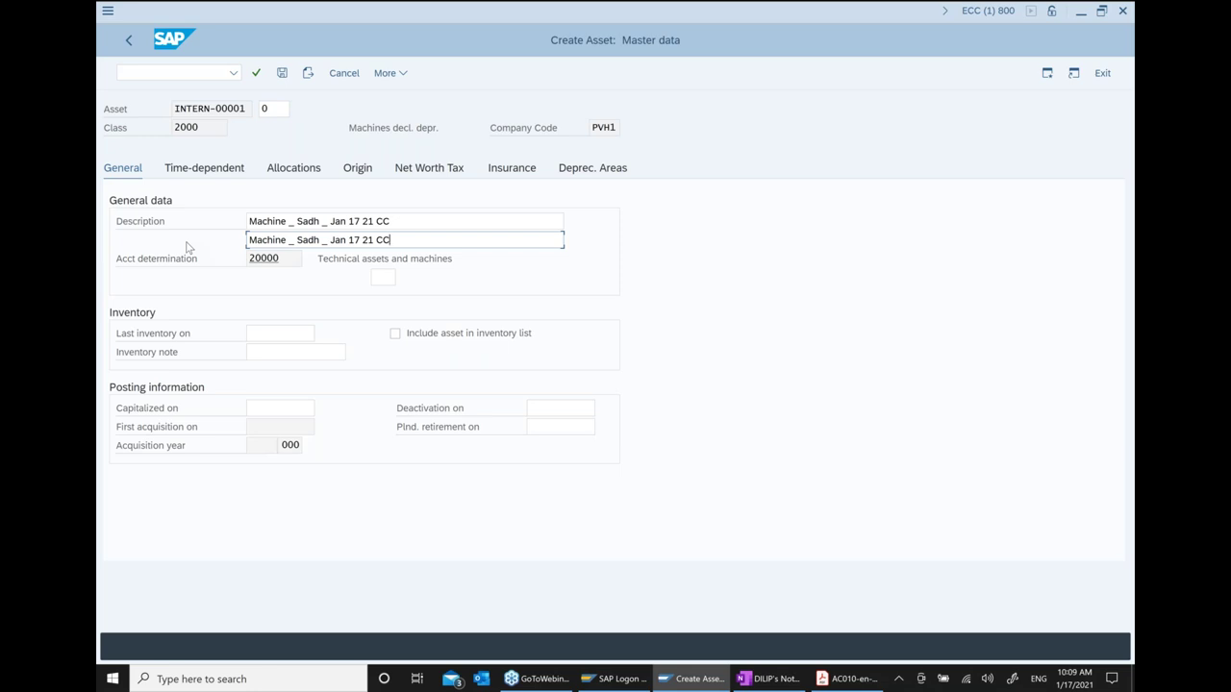
left_click(282, 74)
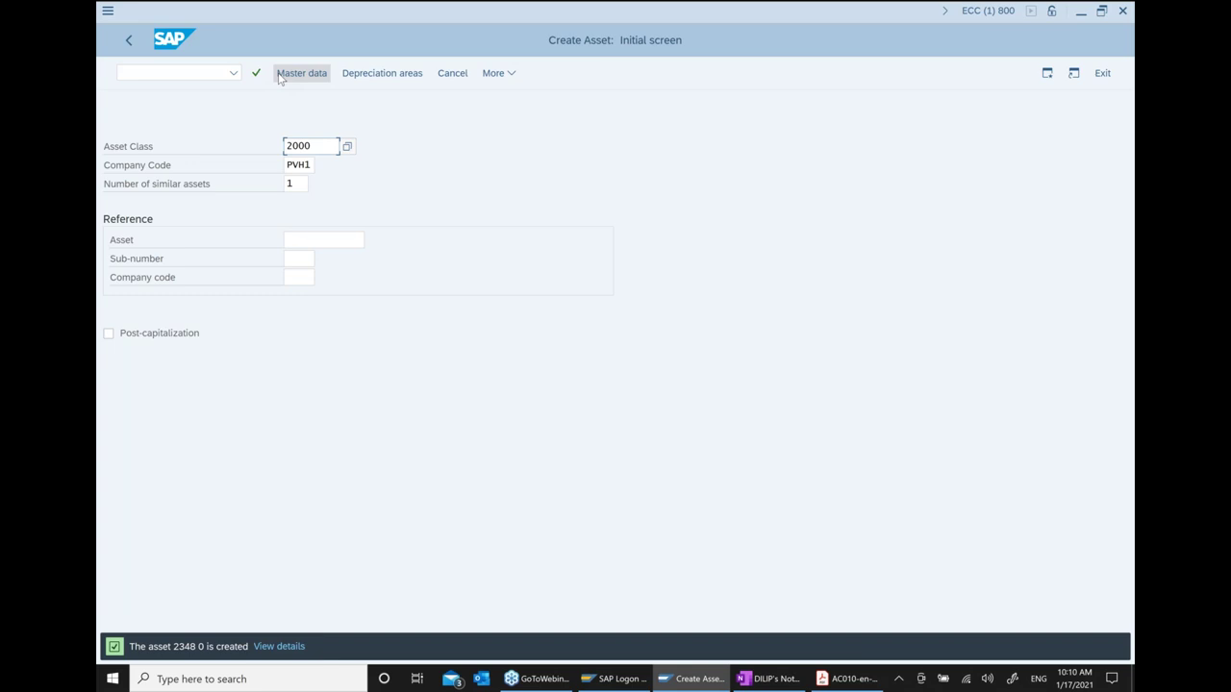
left_click(1102, 73)
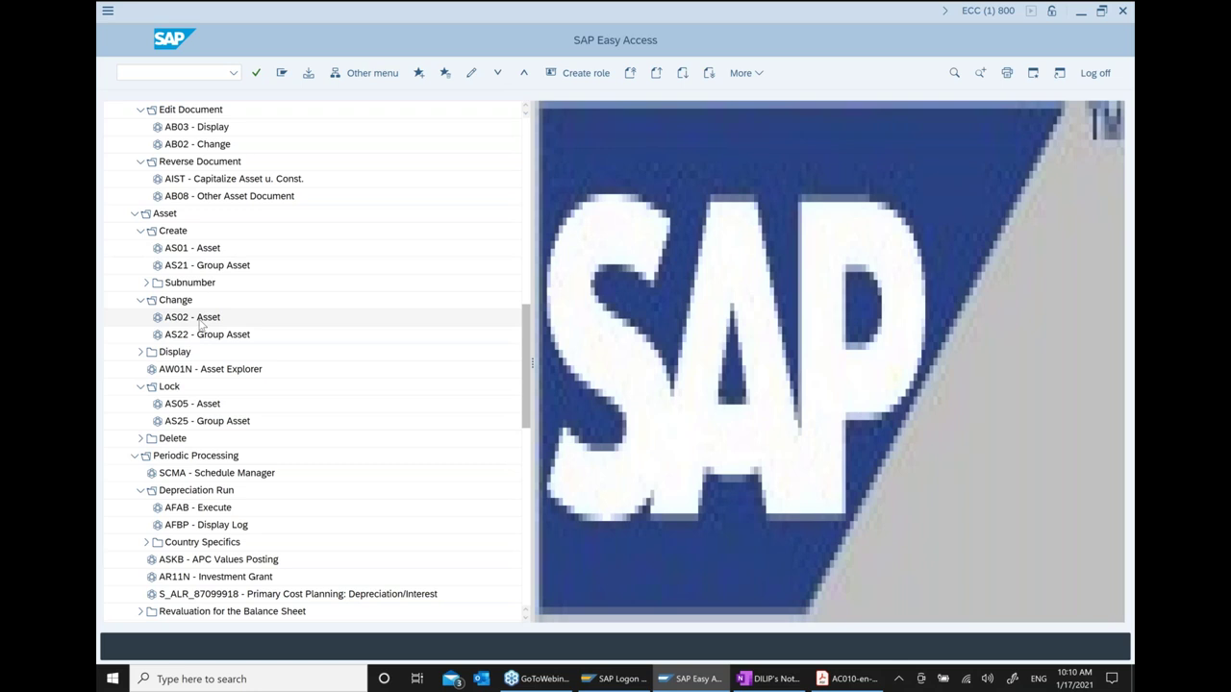
Copy asset number 2348 from the AS02 change transaction and append it as "...2348" to the Create Asset Master line in OneNote
double_click(199, 326)
left_click_drag(273, 142, 214, 151)
key("ctrl+c")
left_click(837, 559)
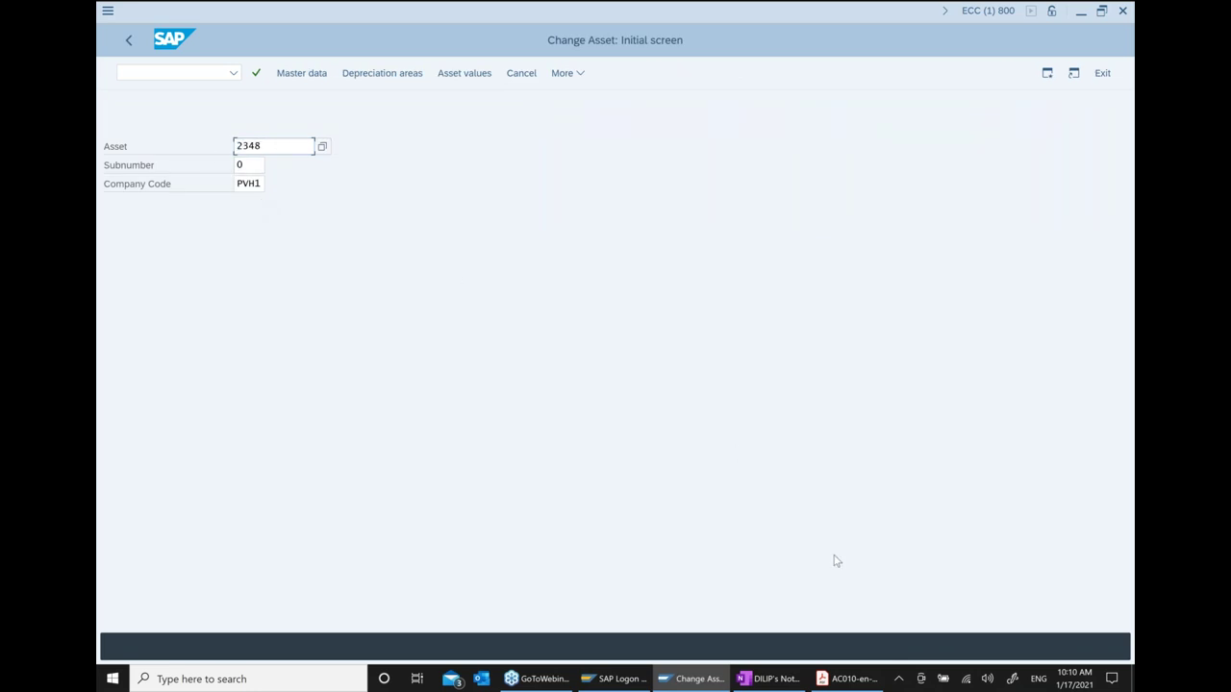
left_click(775, 683)
left_click(657, 231)
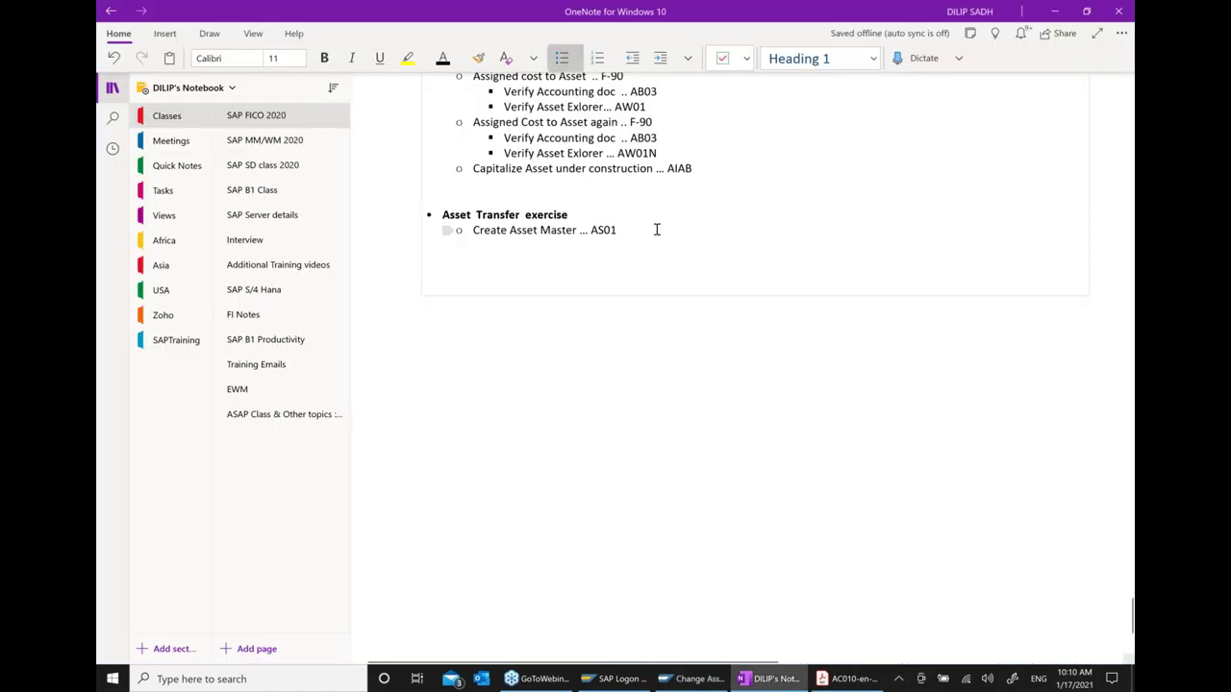
type("...")
key("ctrl+v")
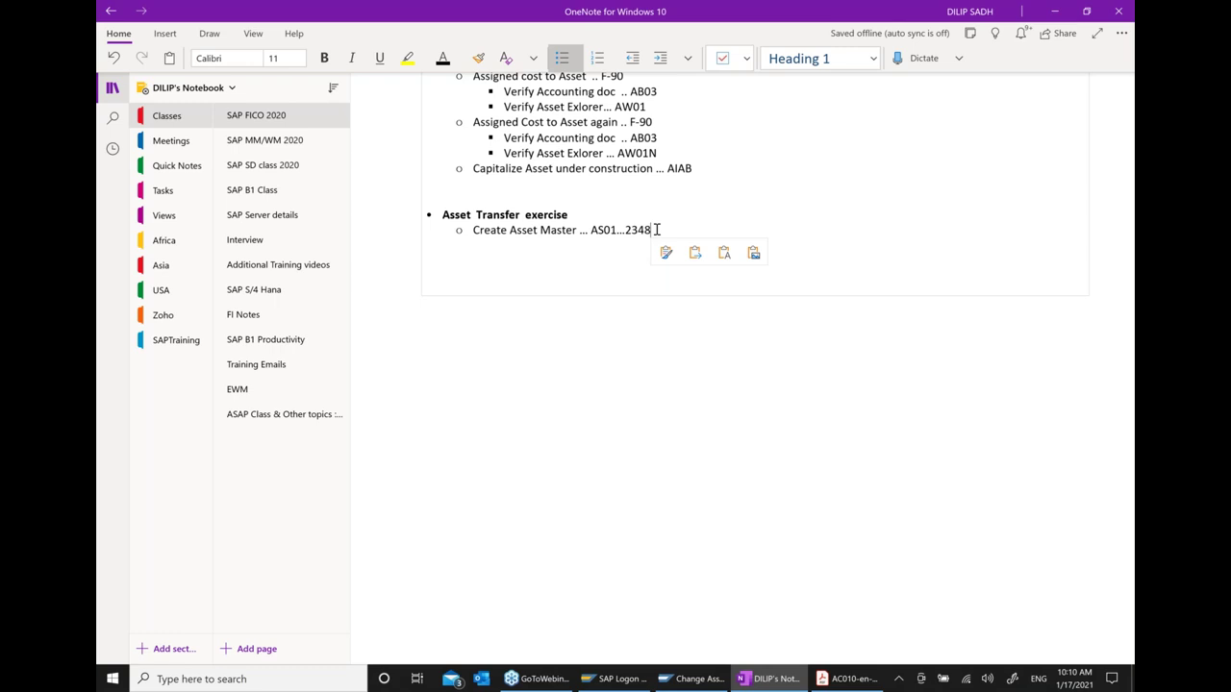
Add the sub-bullet "Asset Acquisition from External Vendor .. F-90" below the Create Asset Master line
key("Return")
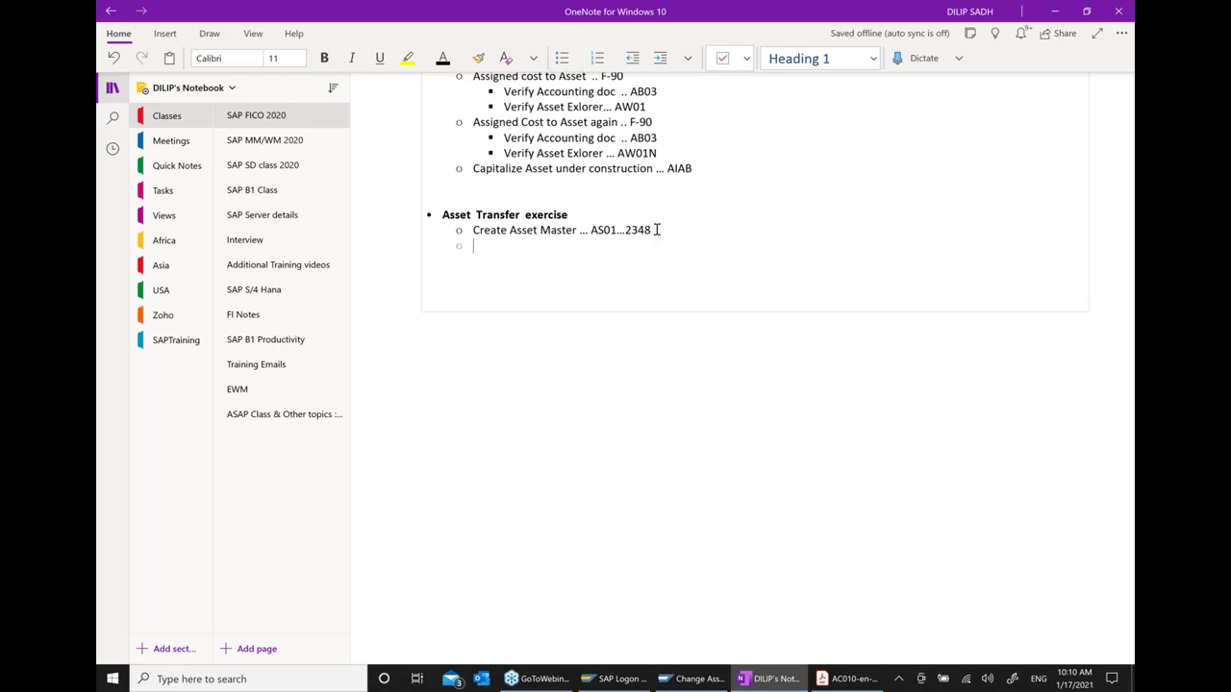
type("Asset Acquisition from Exter")
key("BackSpace")
key("BackSpace")
key("BackSpace")
type("ternal Vendor  .. F-90")
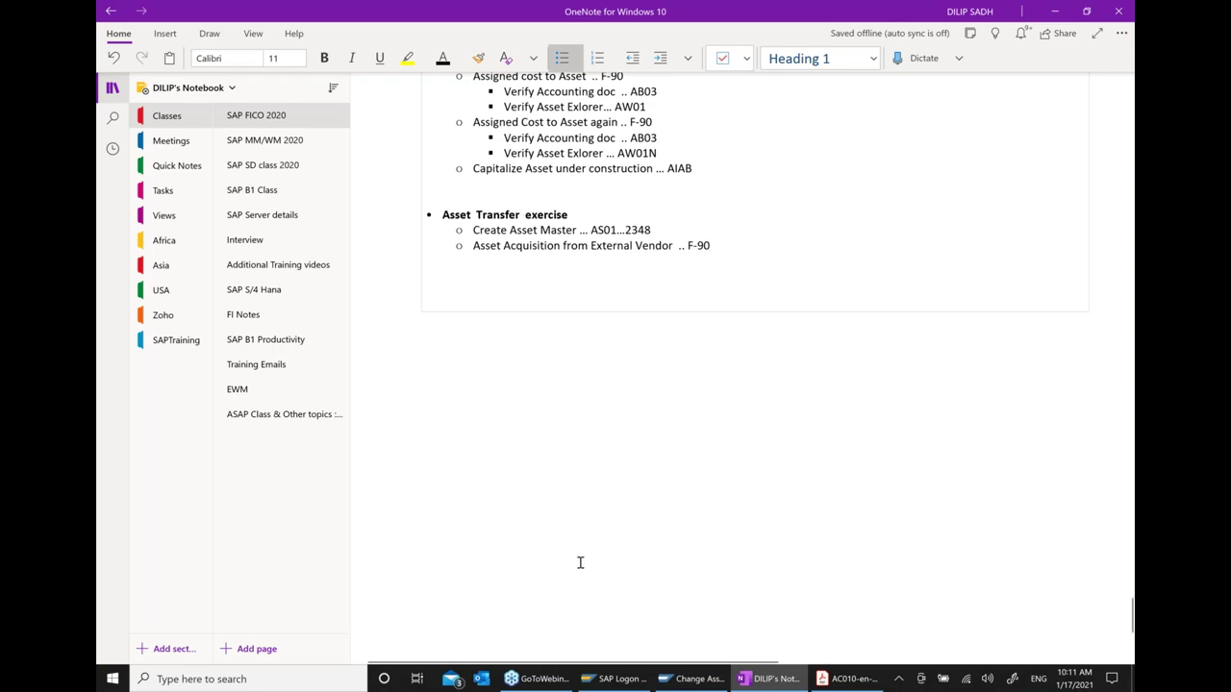
Switch to SAP, return to the Easy Access menu, and collapse the Lock and Periodic Processing folders
mouse_move(694, 664)
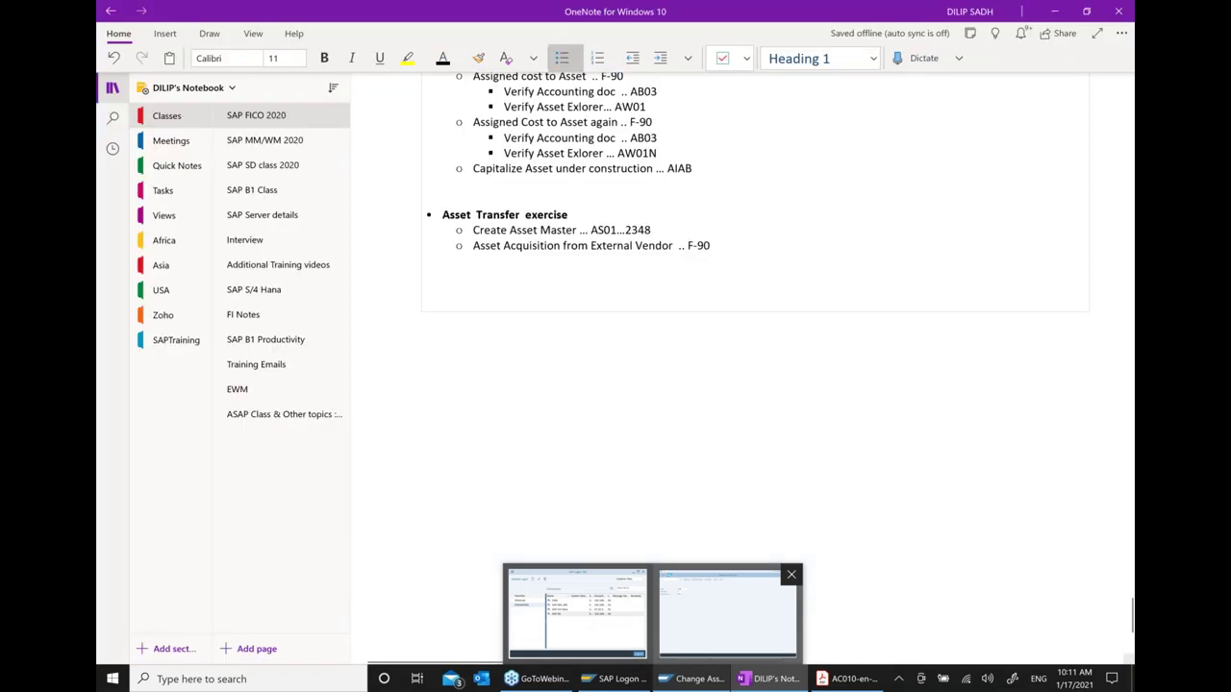
left_click(695, 674)
left_click(128, 40)
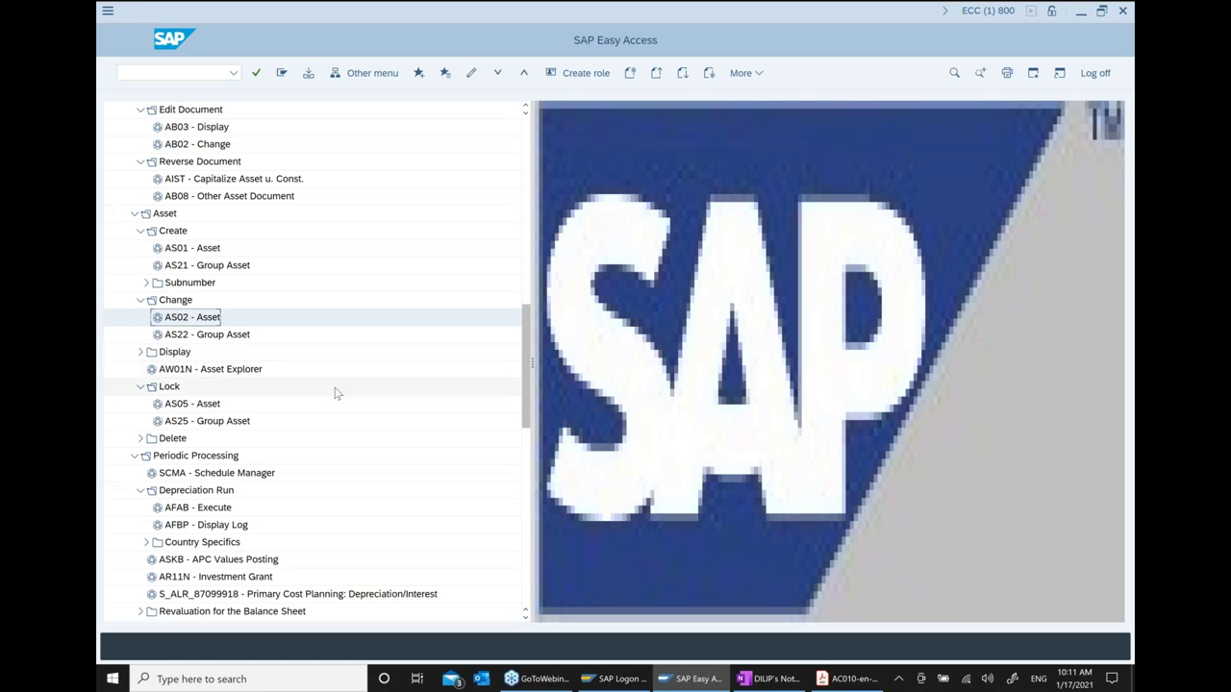
scroll(312, 388, "up", 1)
scroll(311, 388, "up", 3)
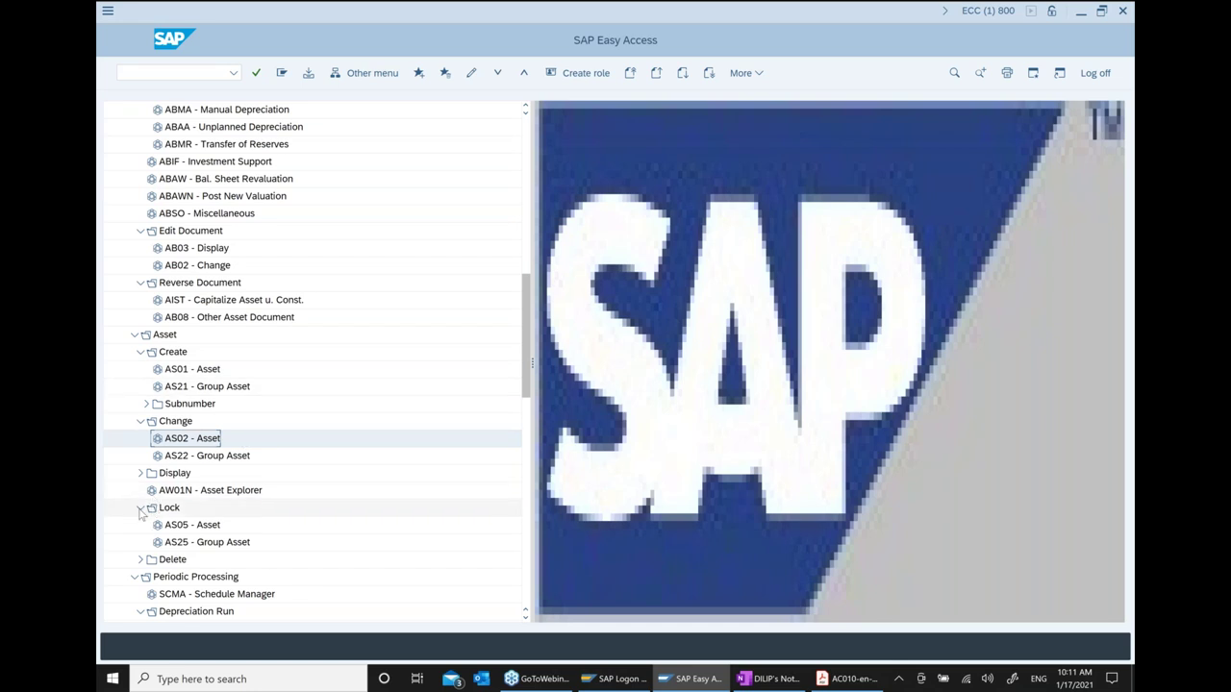
left_click(141, 508)
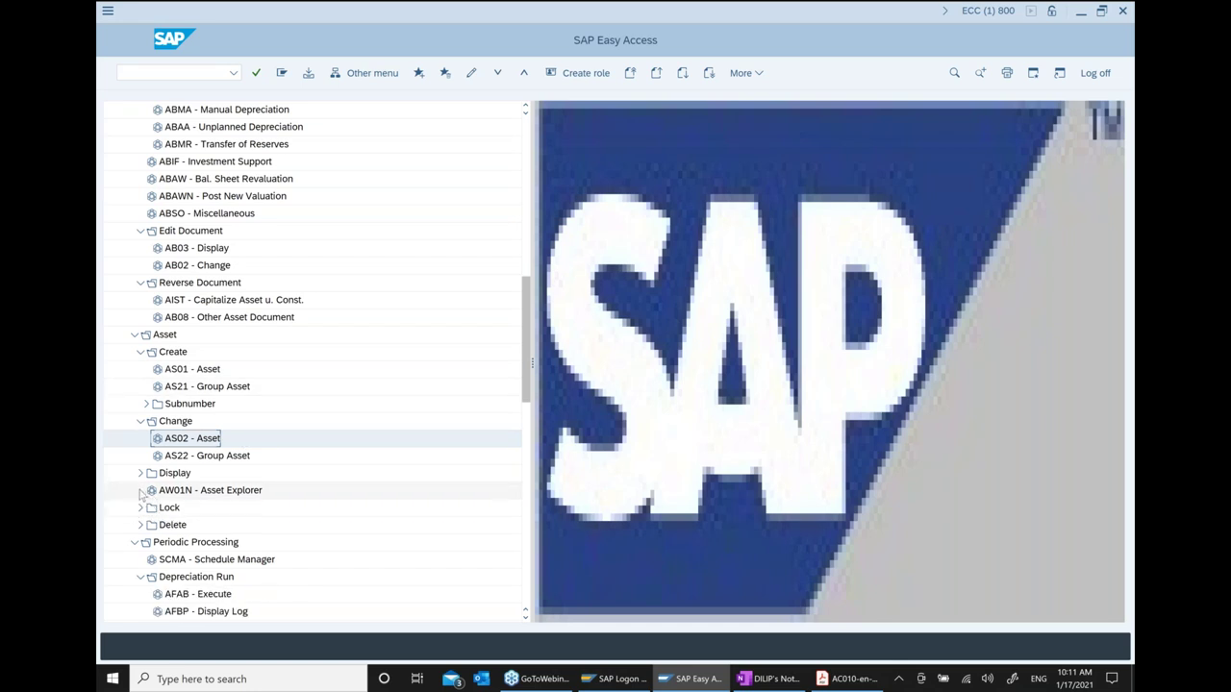
left_click(135, 542)
scroll(365, 426, "up", 5)
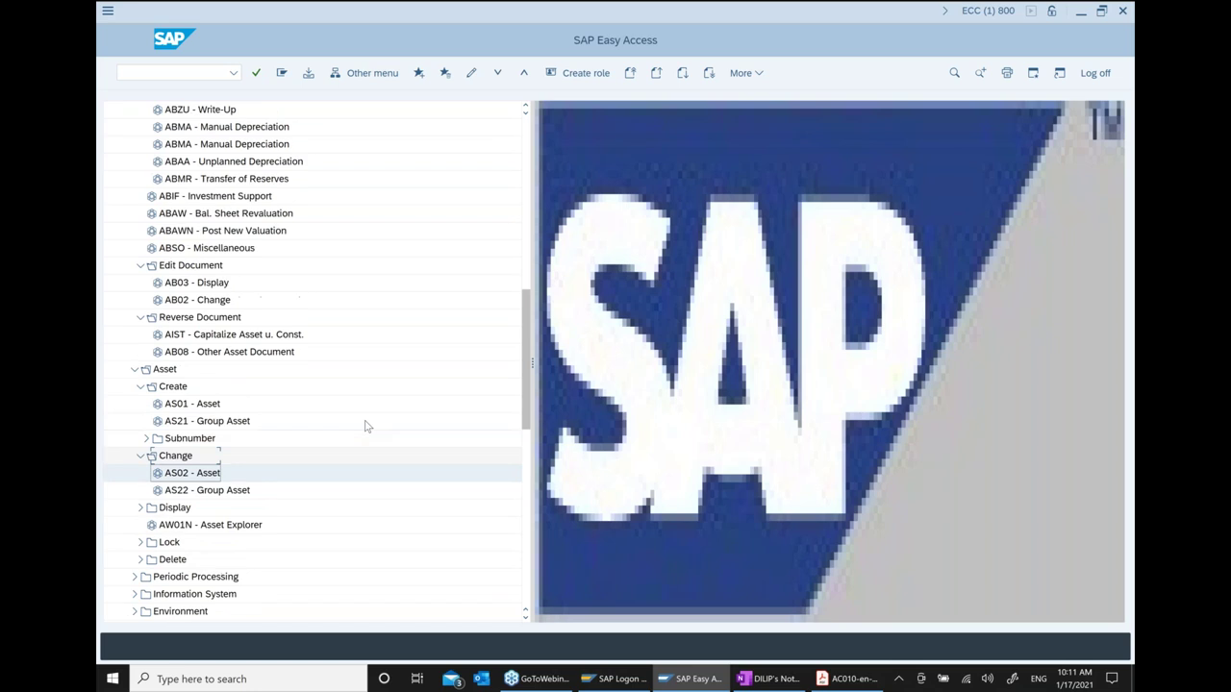
Collapse the Manual Value Correction, Edit Document, Reverse Document, Capitalize Asset u. Const. and Retirement folders in the menu tree
scroll(195, 161, "up", 4)
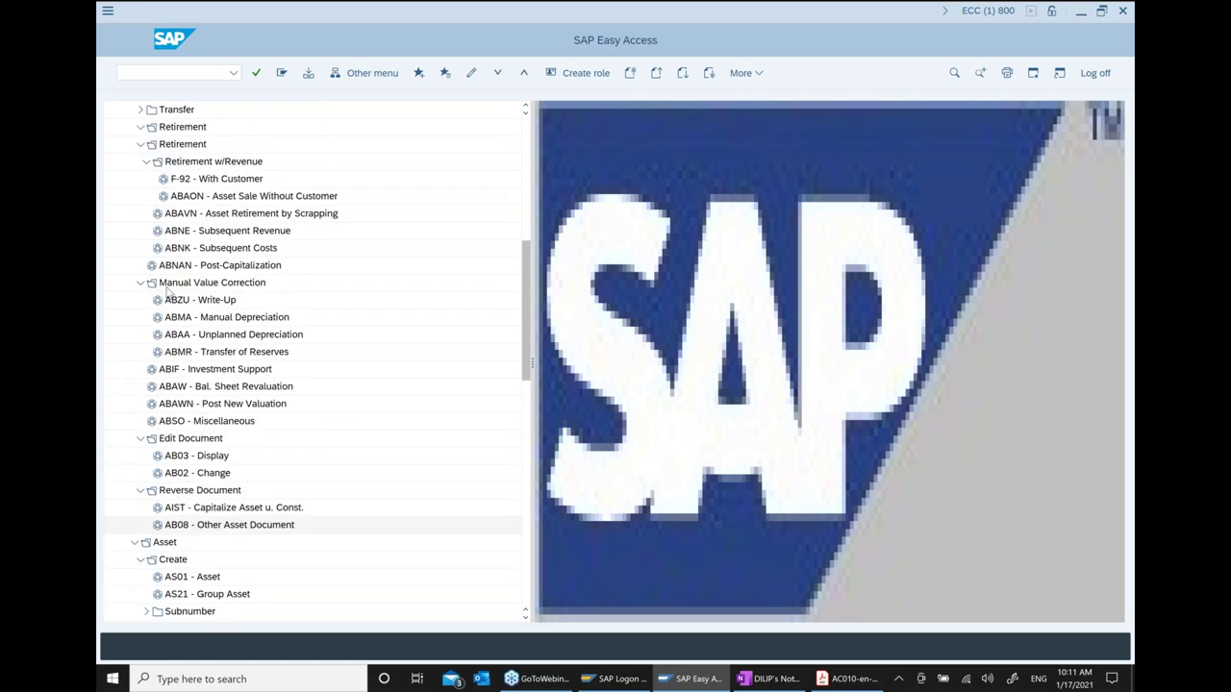
left_click(140, 352)
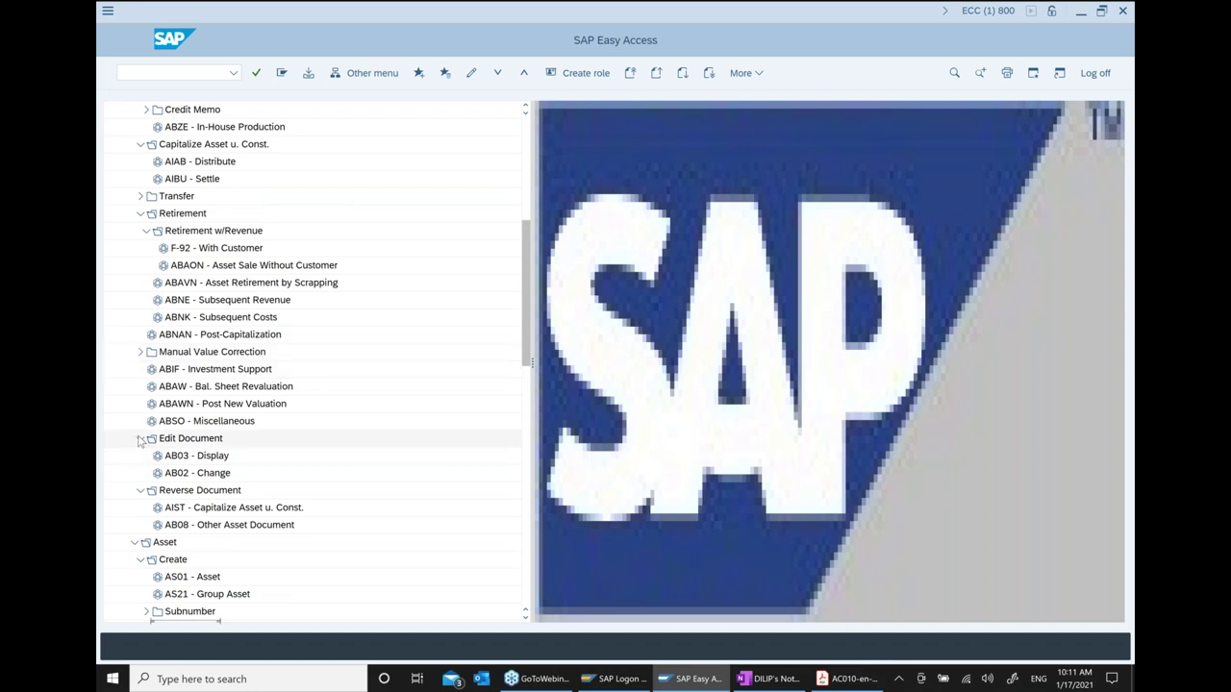
left_click(140, 491)
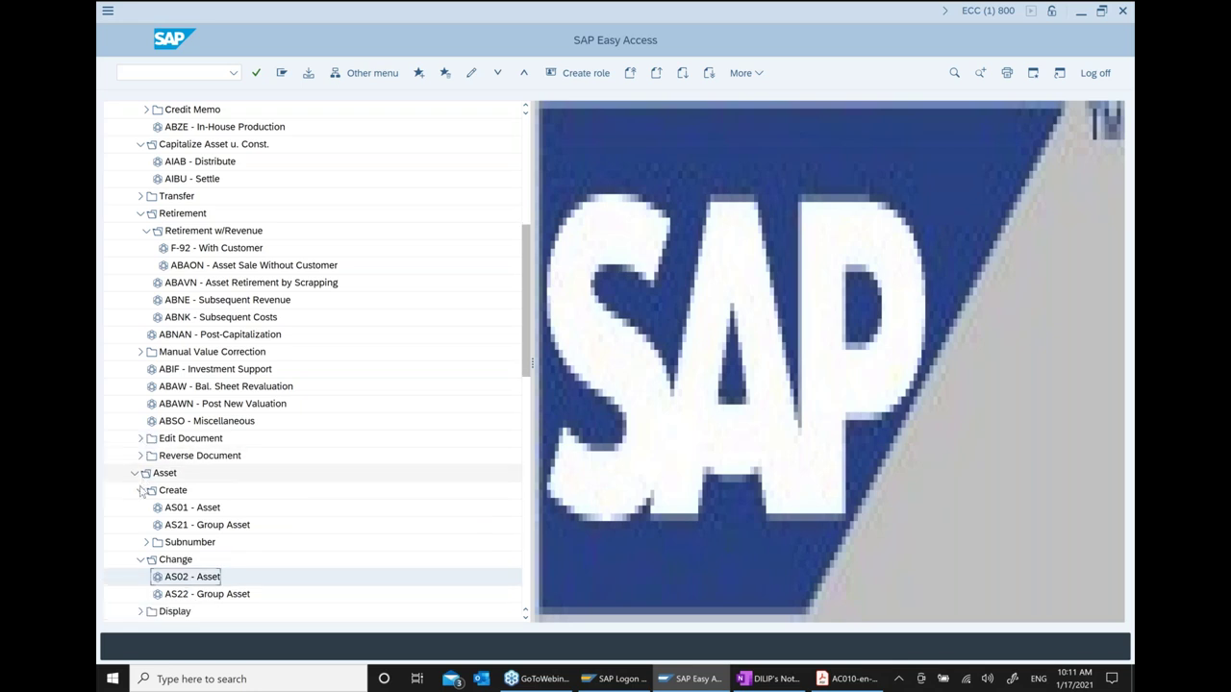
scroll(366, 273, "up", 1)
scroll(365, 273, "up", 7)
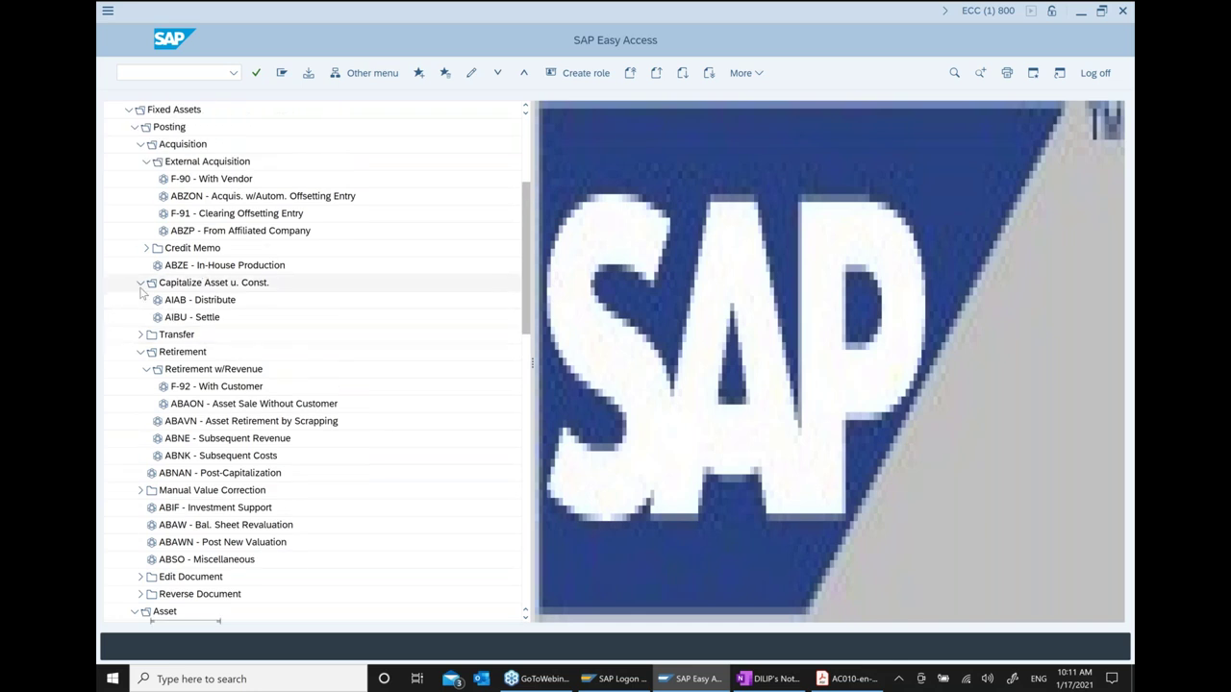
left_click(141, 283)
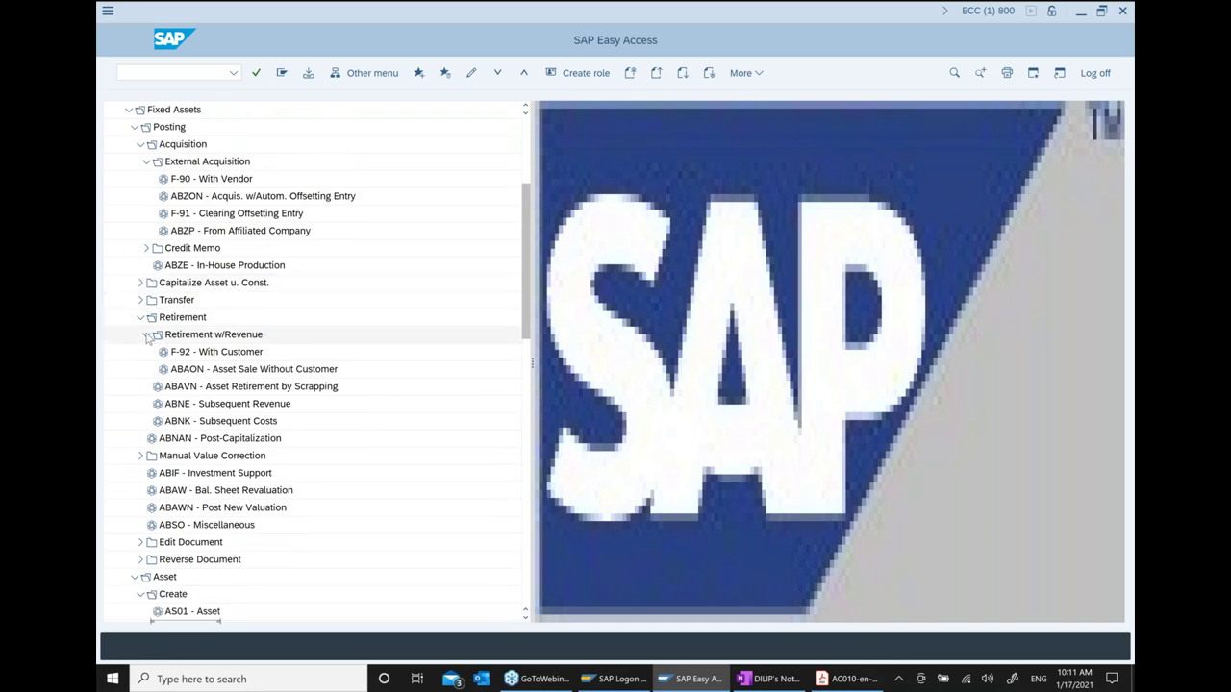
left_click(145, 333)
left_click(141, 316)
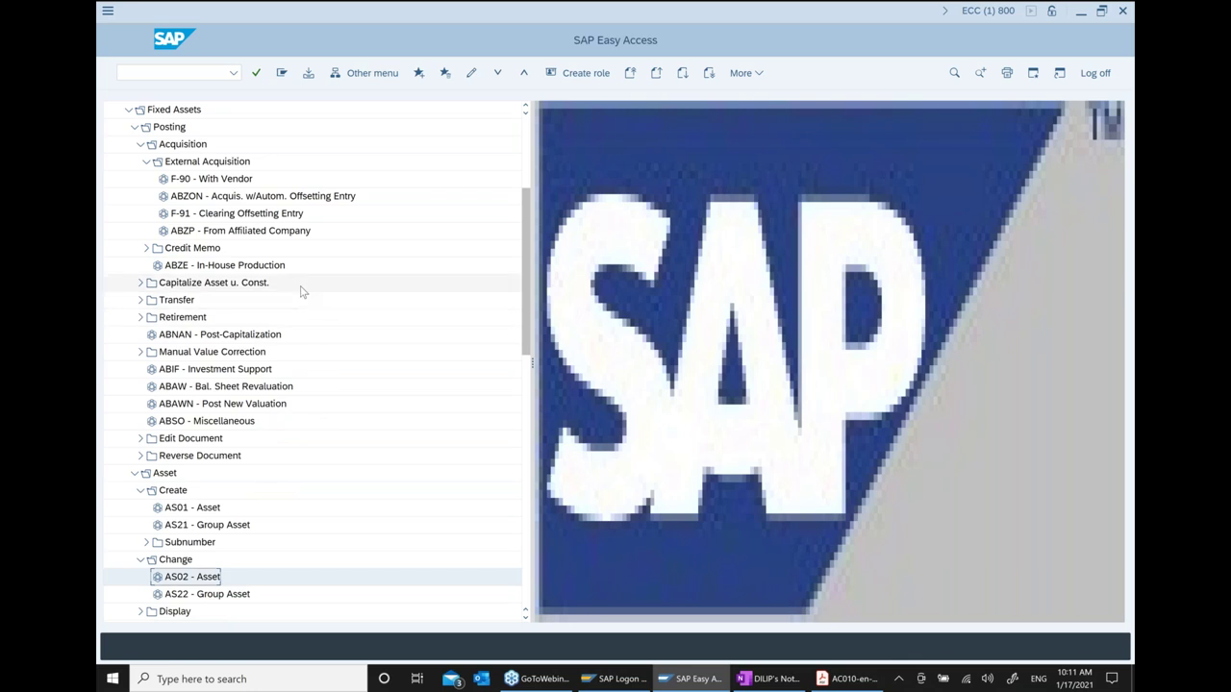
Start transaction F-90 - With Vendor under External Acquisition and set the document date to 01/17/2021
scroll(301, 291, "up", 2)
scroll(301, 291, "up", 5)
double_click(252, 302)
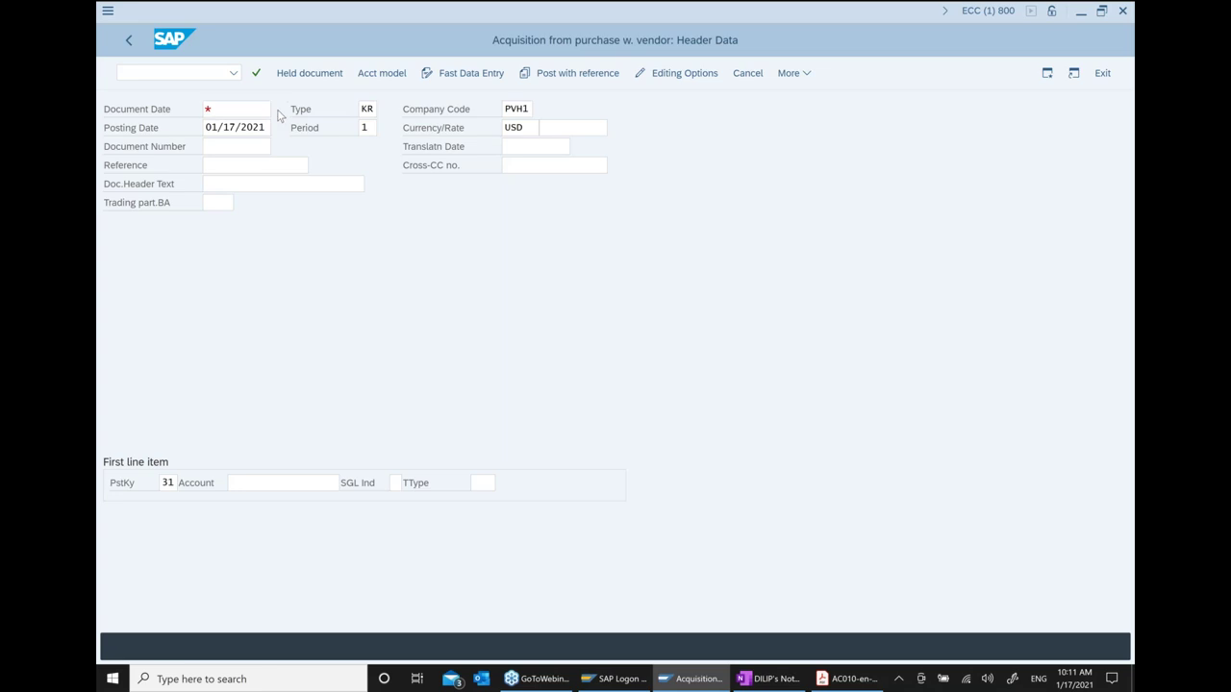
left_click(267, 109)
double_click(413, 325)
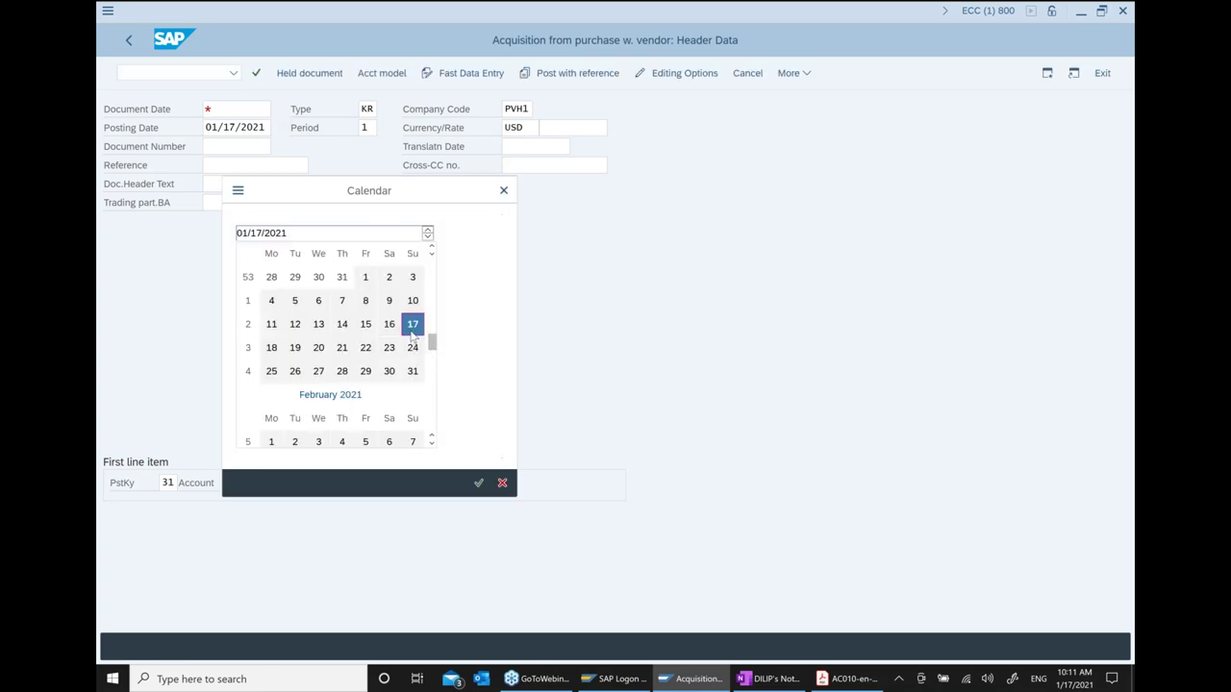
Fill the Reference and Doc.Header Text fields with "Machine Purchase"
left_click(263, 167)
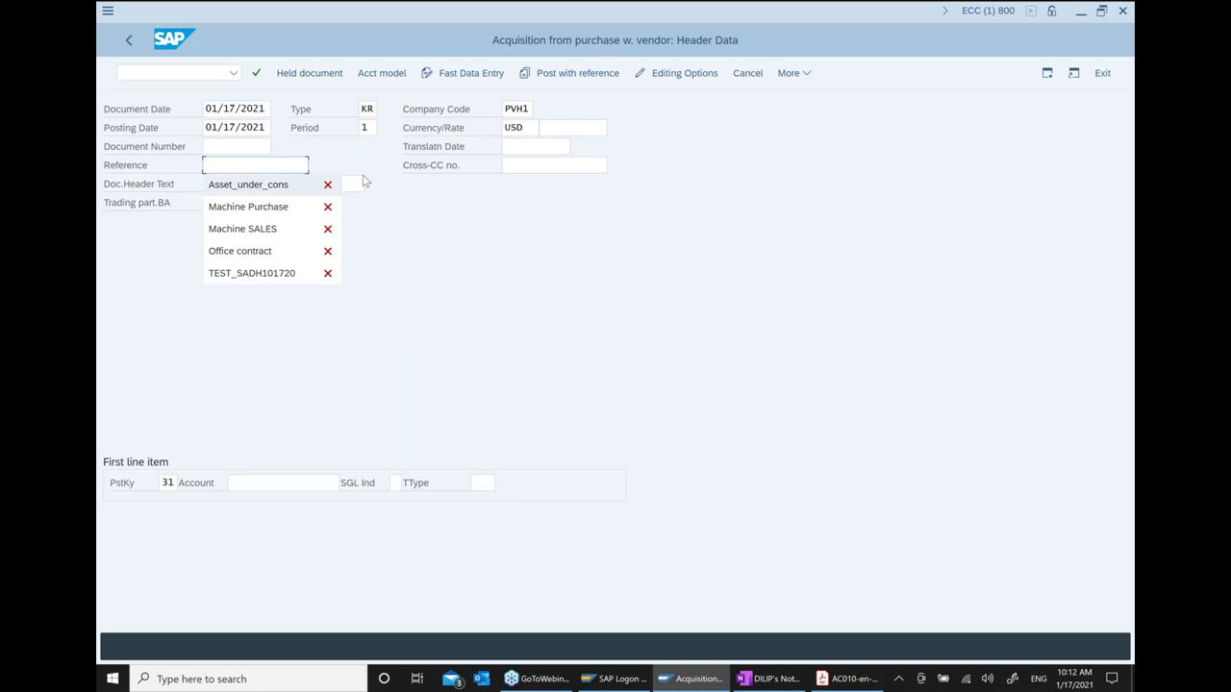
type("Machine SALE")
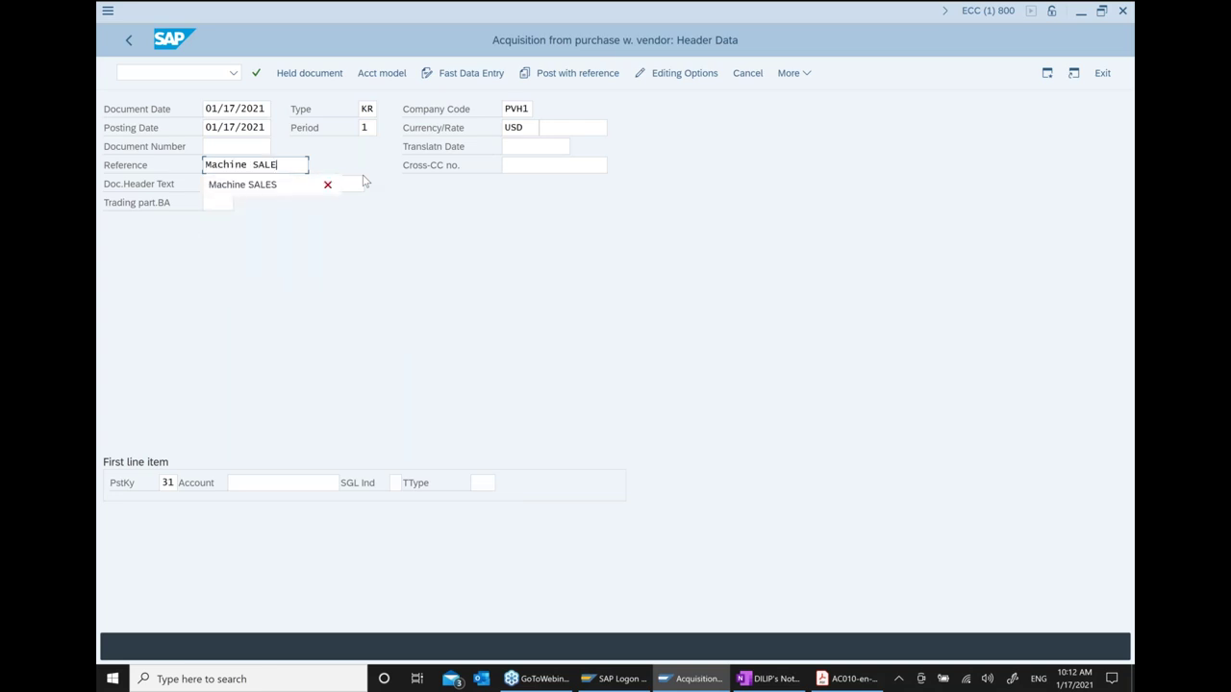
key("BackSpace")
key("BackSpace")
key("BackSpace")
key("BackSpace")
key("Down")
key("Down")
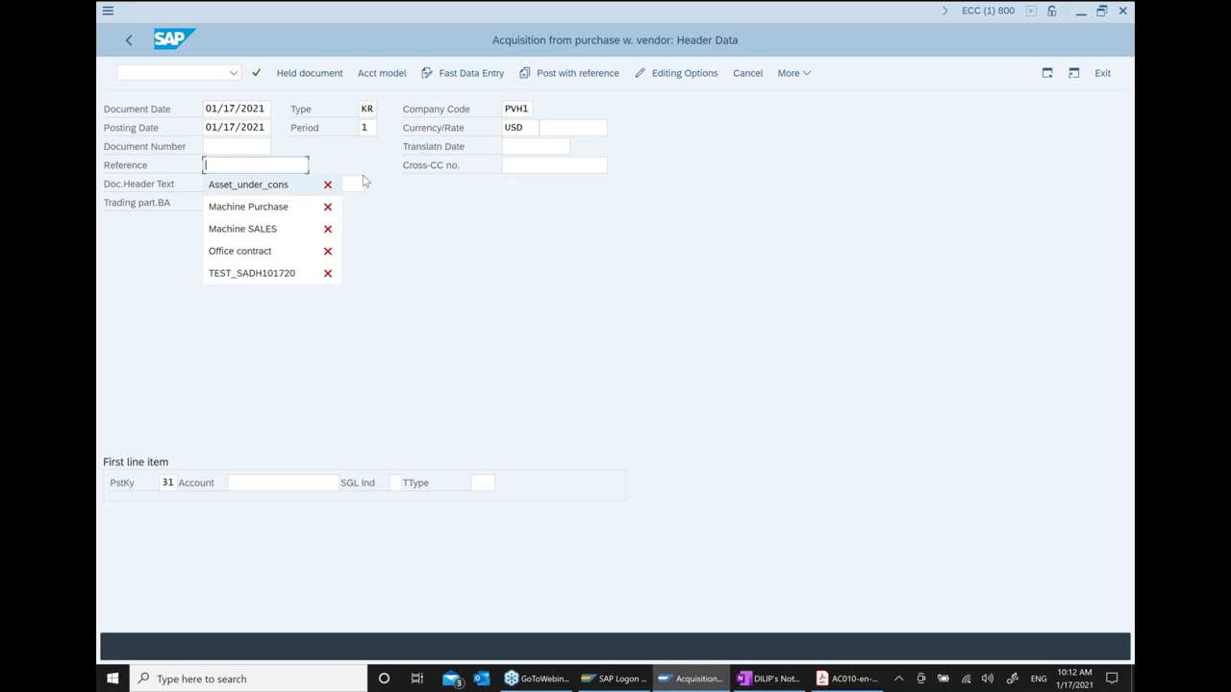
key("Tab")
left_click(364, 182)
key("Down")
key("Down")
key("Return")
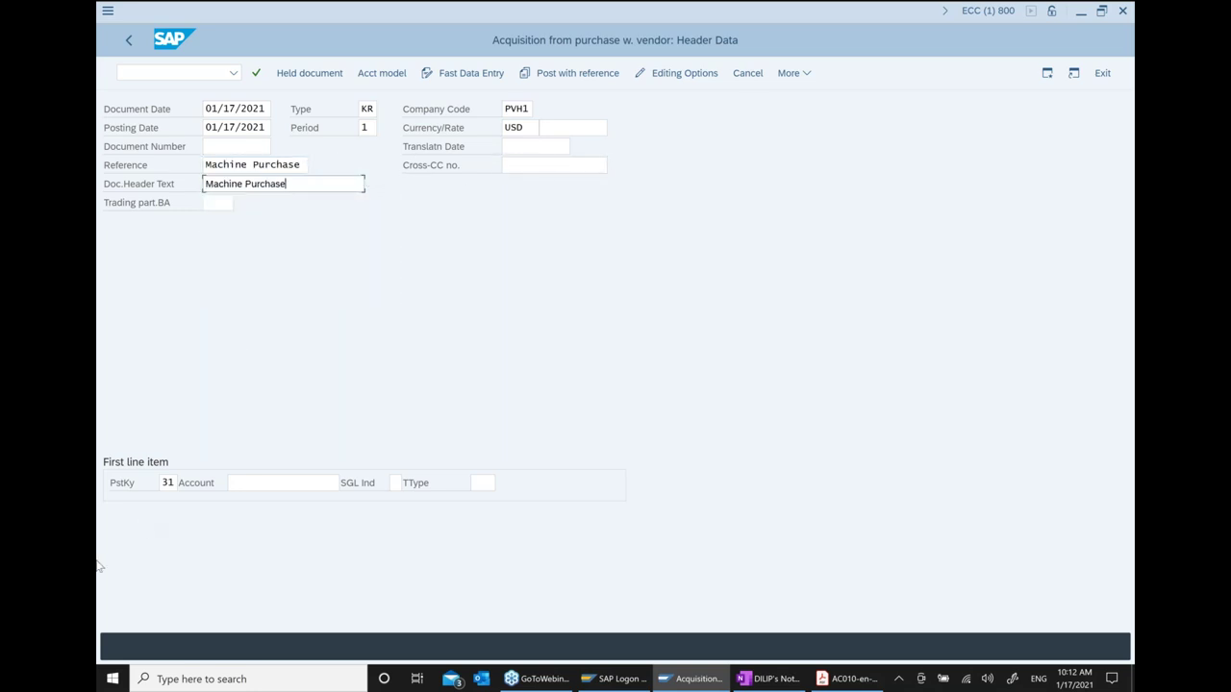
Choose PVH External supplier as the first line item's account, set transaction type 100, and proceed to the vendor item
left_click(297, 481)
left_click(347, 483)
left_click(719, 427)
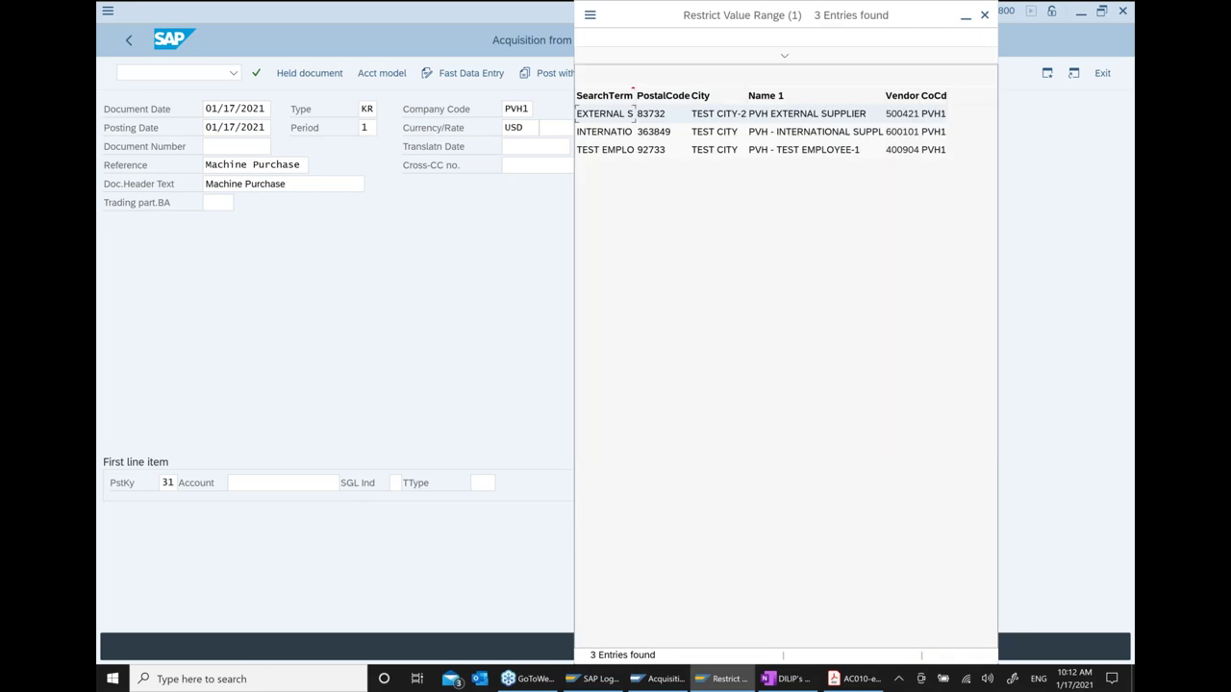
double_click(813, 118)
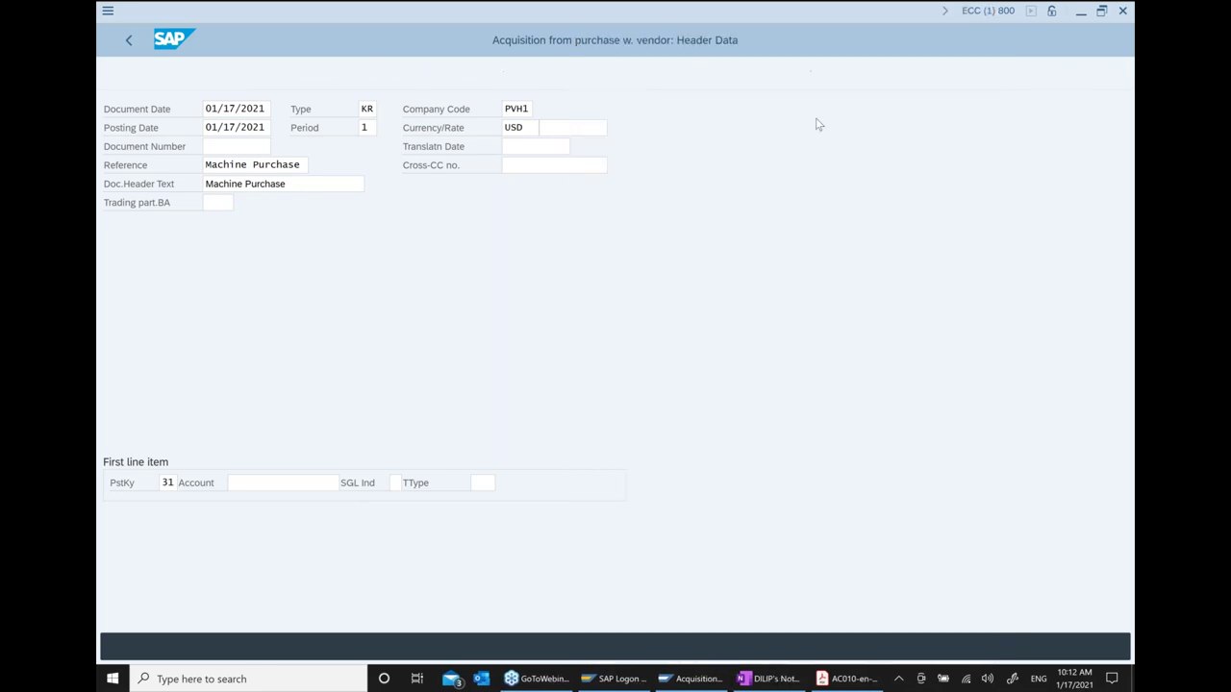
left_click(481, 487)
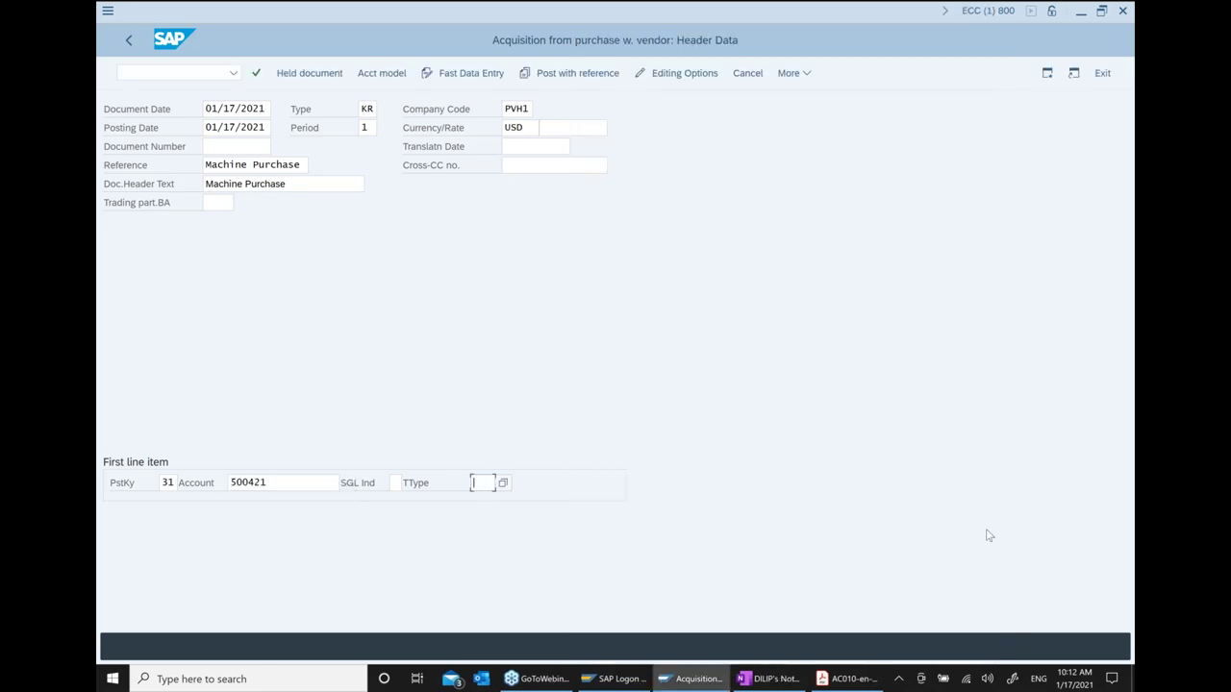
type("100")
key("Return")
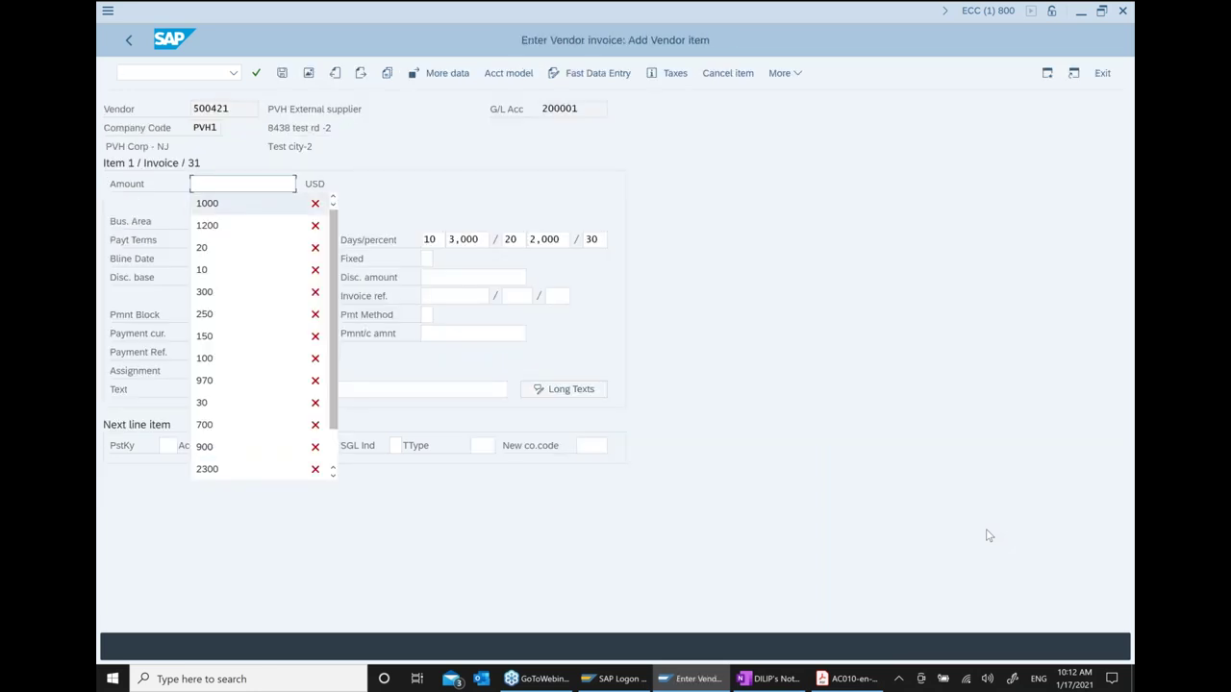
Set the vendor item's amount to 1000 USD and choose posting key 70 (Debit asset) for the next line item
type("1000")
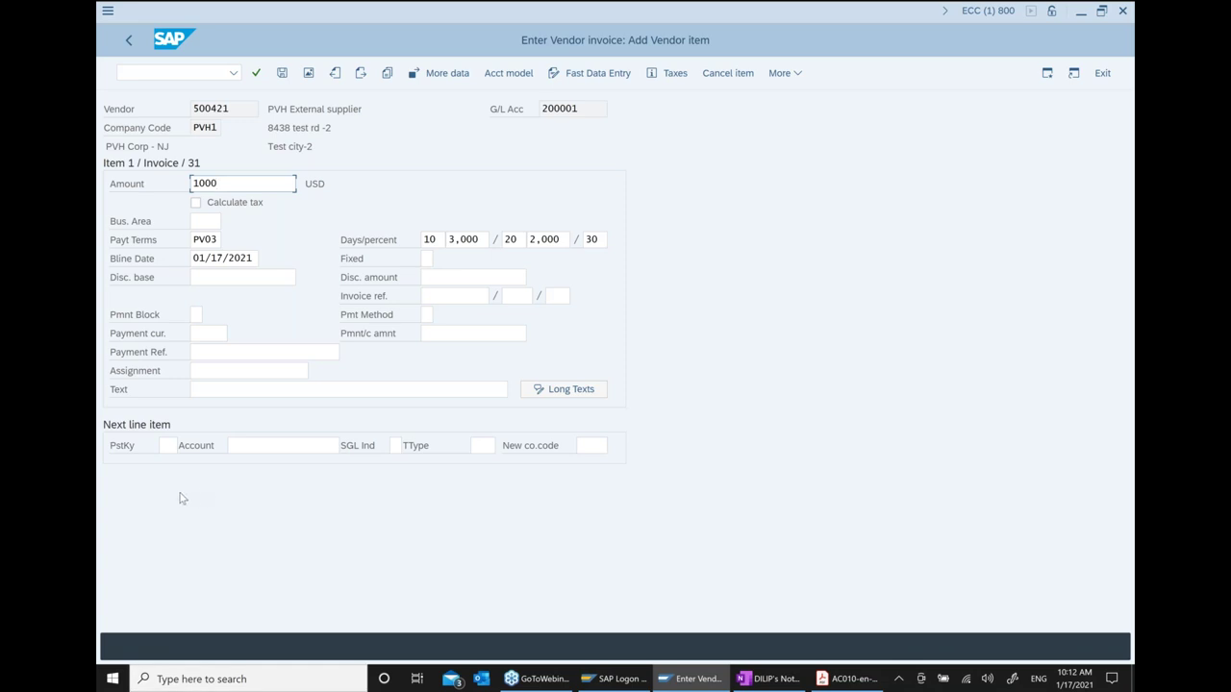
left_click(167, 445)
key("F4")
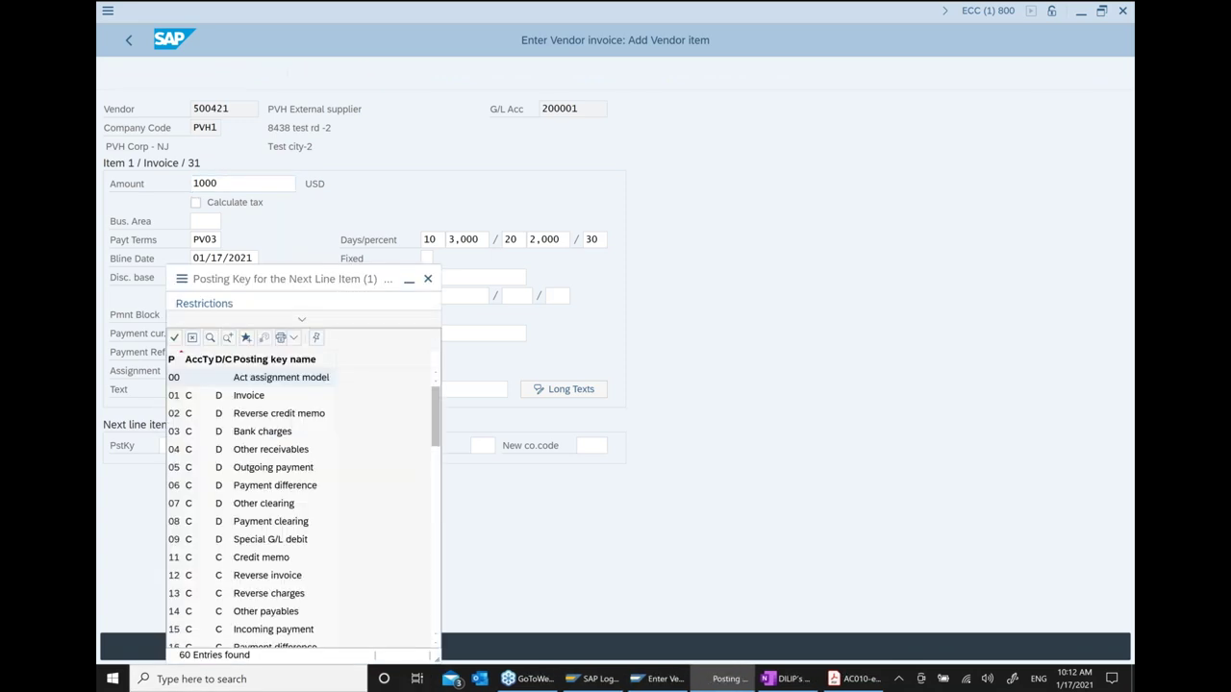
scroll(265, 530, "down", 15)
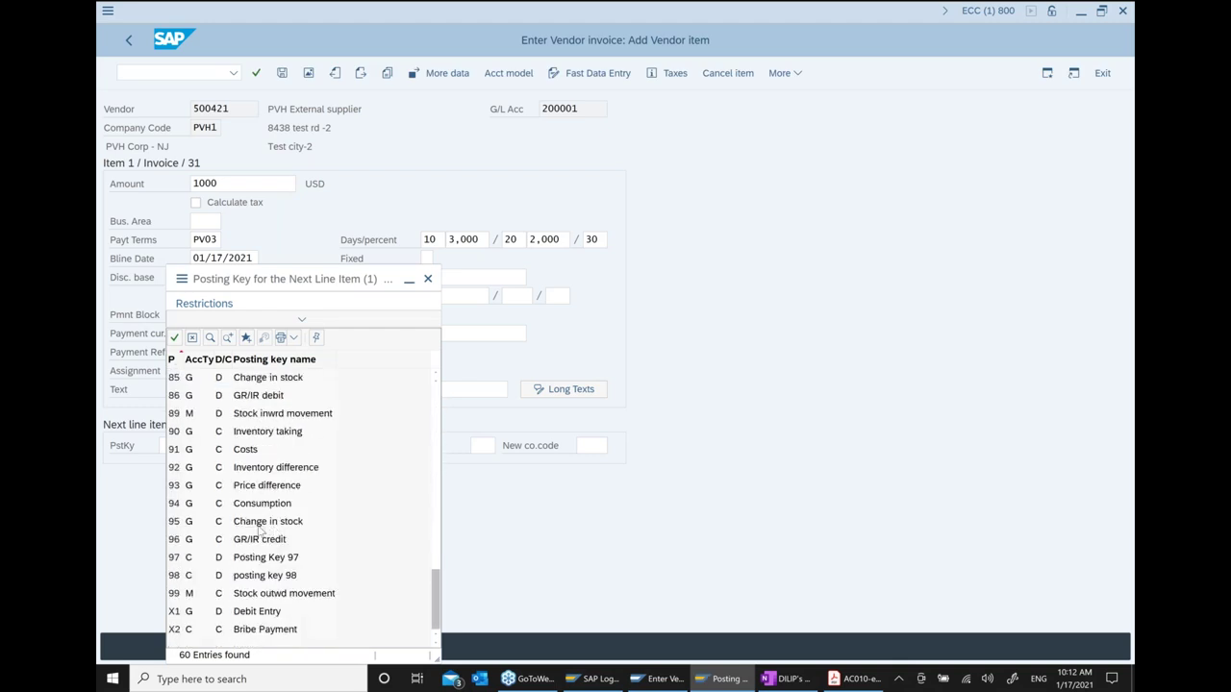
scroll(262, 456, "up", 4)
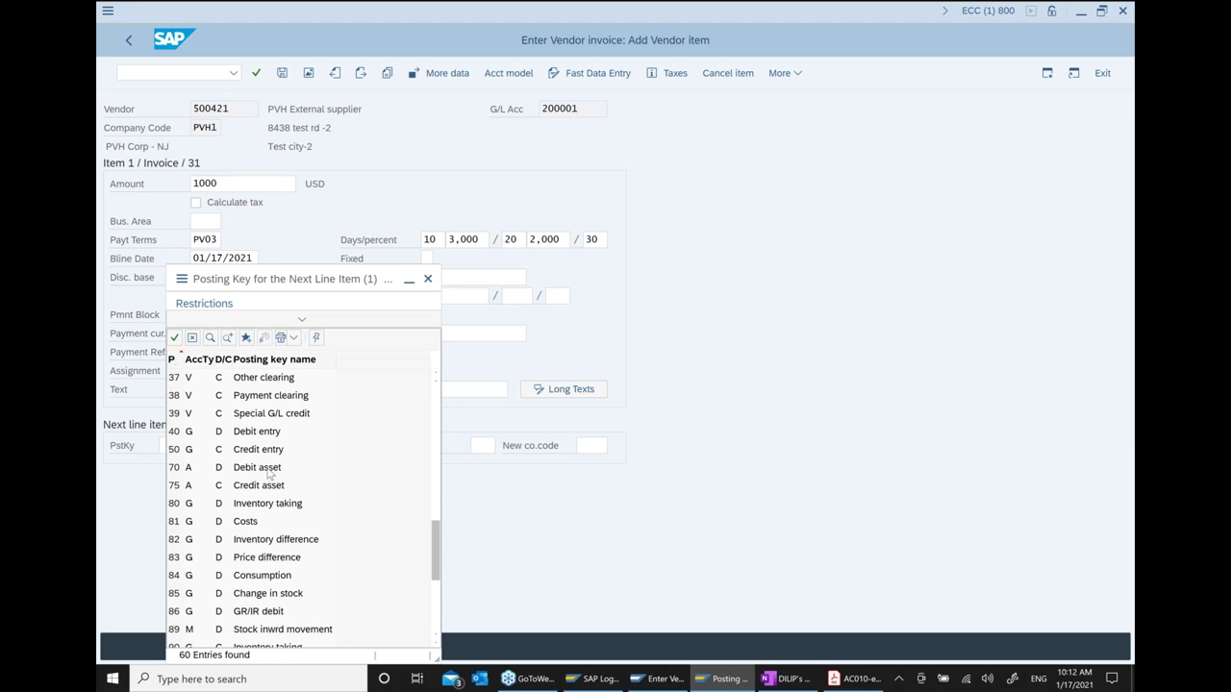
left_click(268, 468)
Choose asset 2348 as the next line item's account, set transaction type 100, and proceed to the asset item
left_click(297, 447)
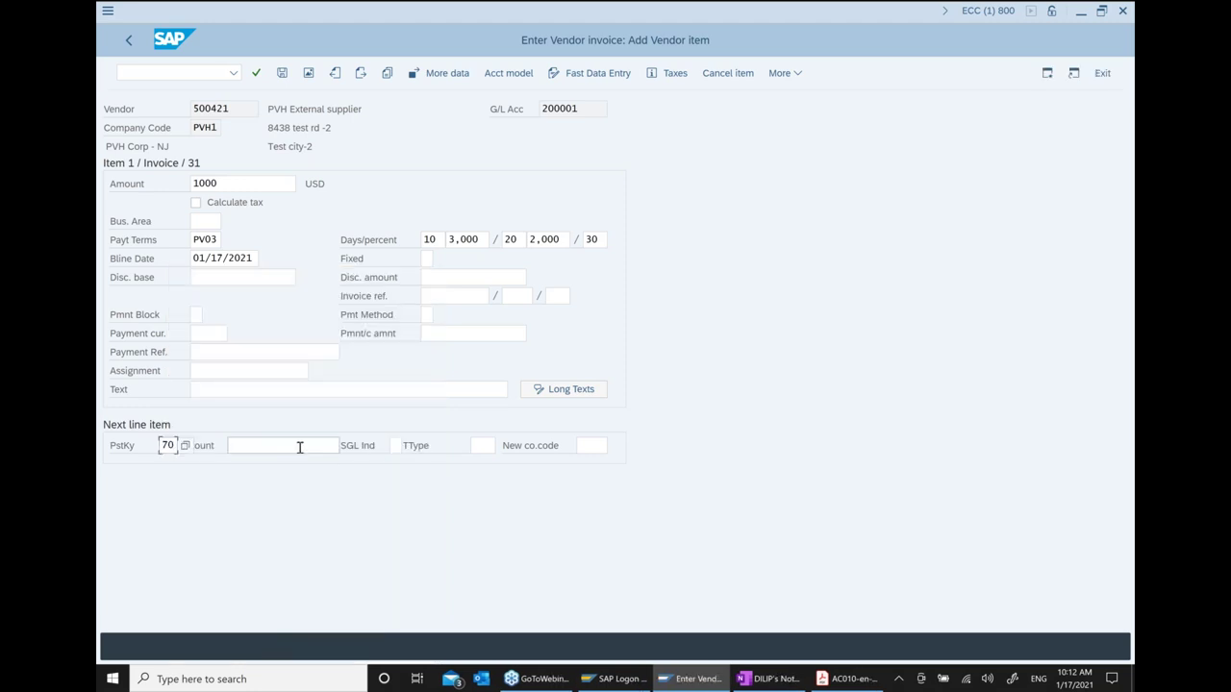
left_click(347, 447)
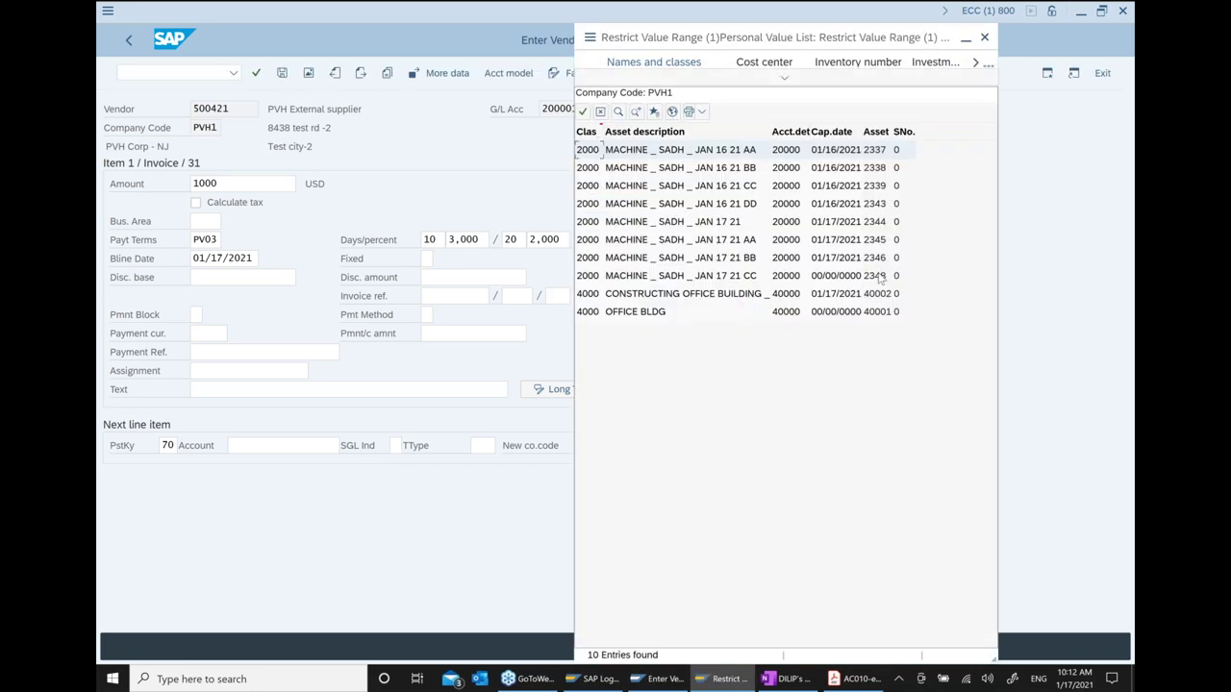
double_click(878, 278)
left_click(491, 444)
type("100")
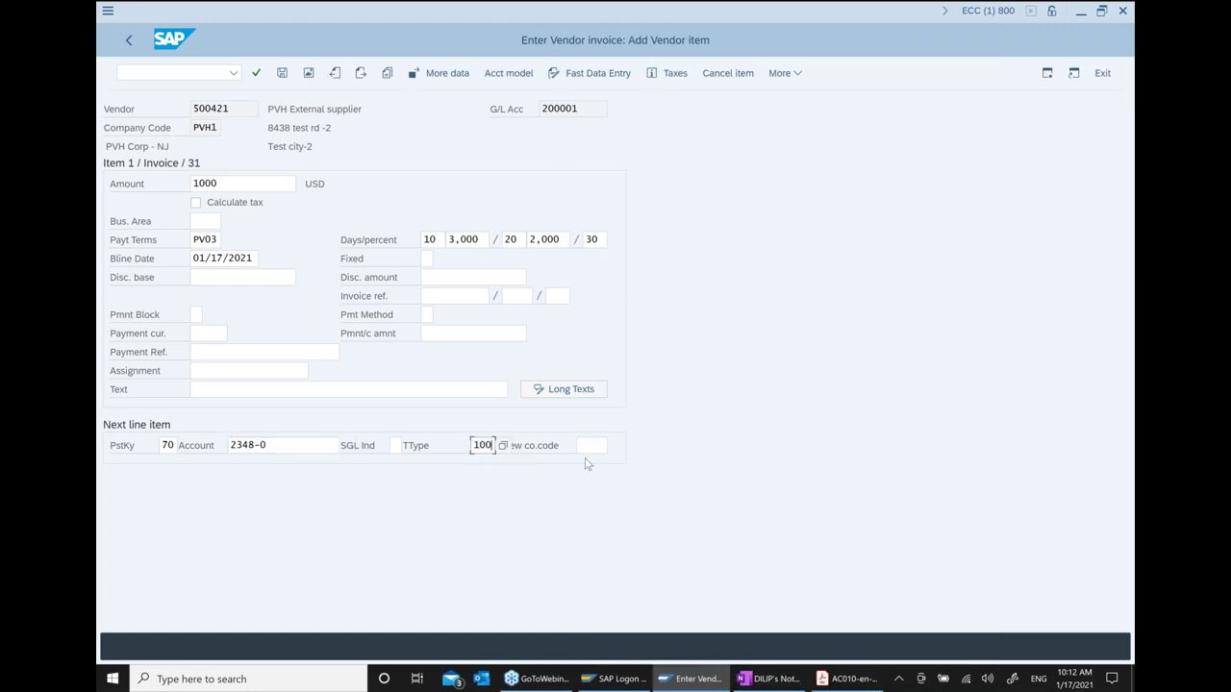
key("Return")
Set the asset item's amount to 1000 USD and post the vendor invoice
type("1000")
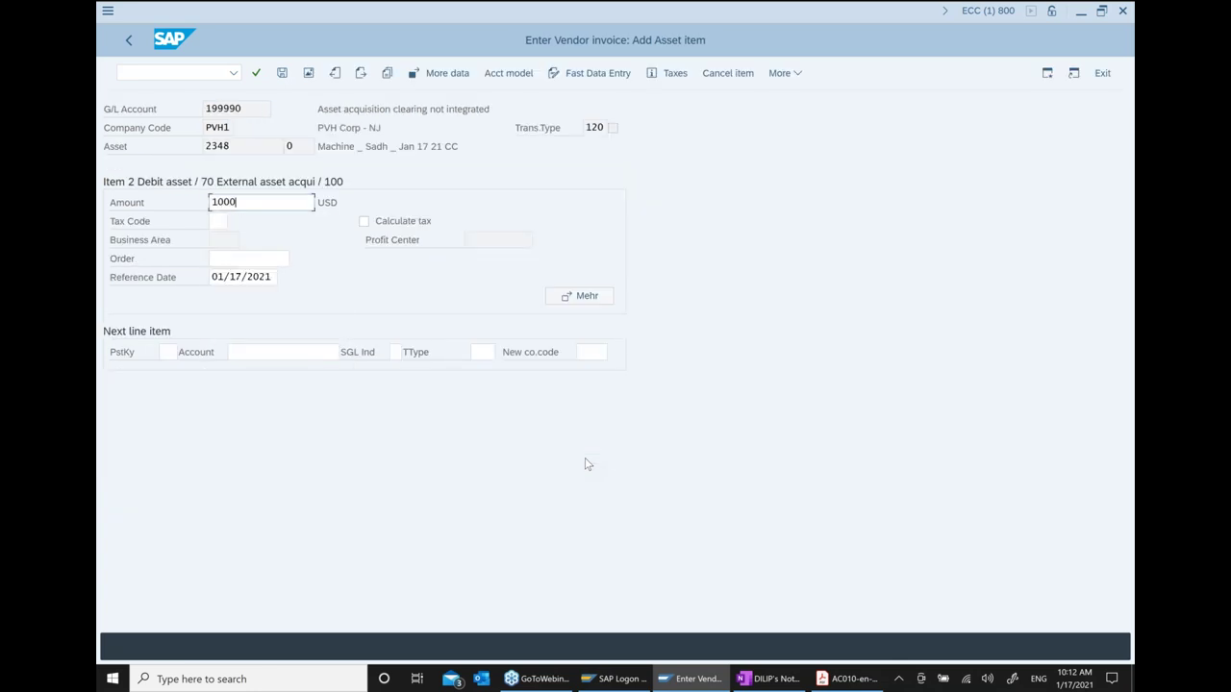
key("Return")
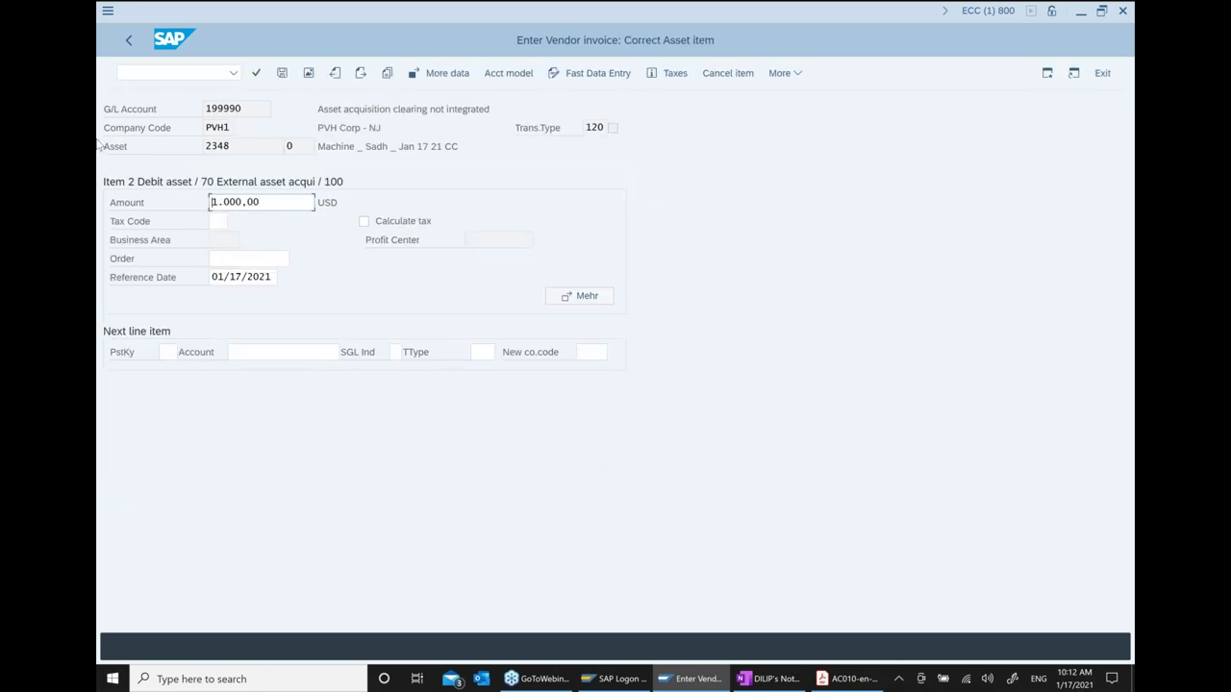
left_click(281, 73)
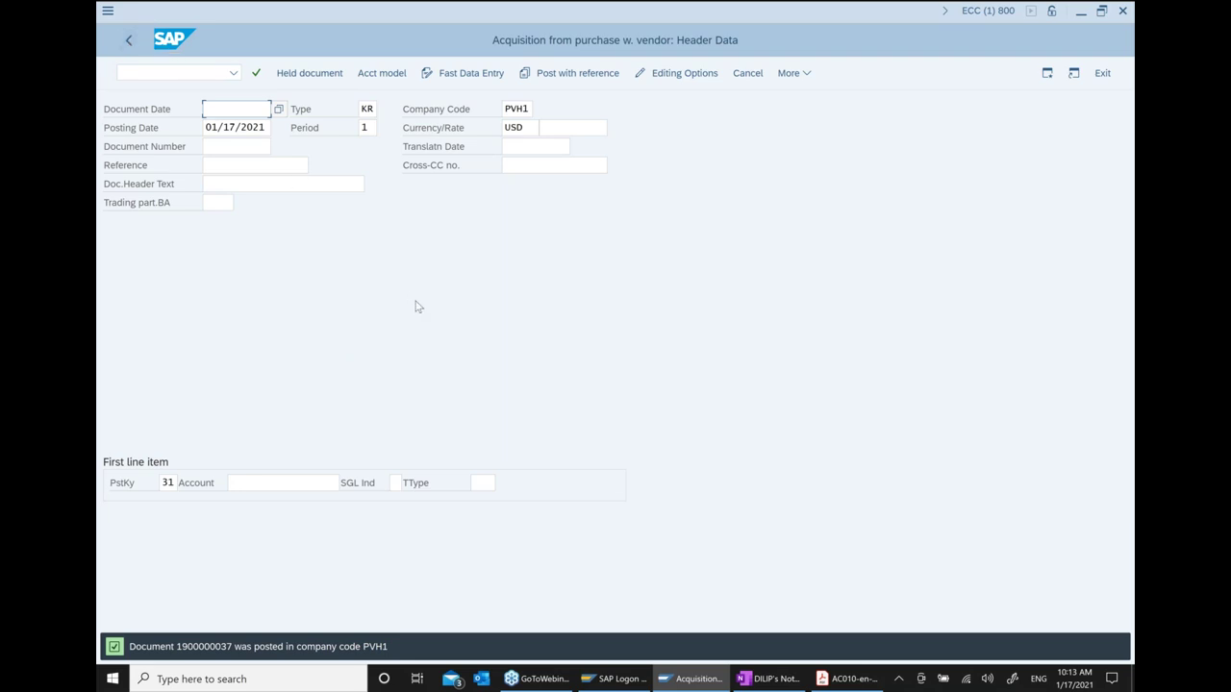
Exit the acquisition posting, expand the Transfer folder in the menu tree, and select ABUMN - Transfer within Company Code
left_click(125, 40)
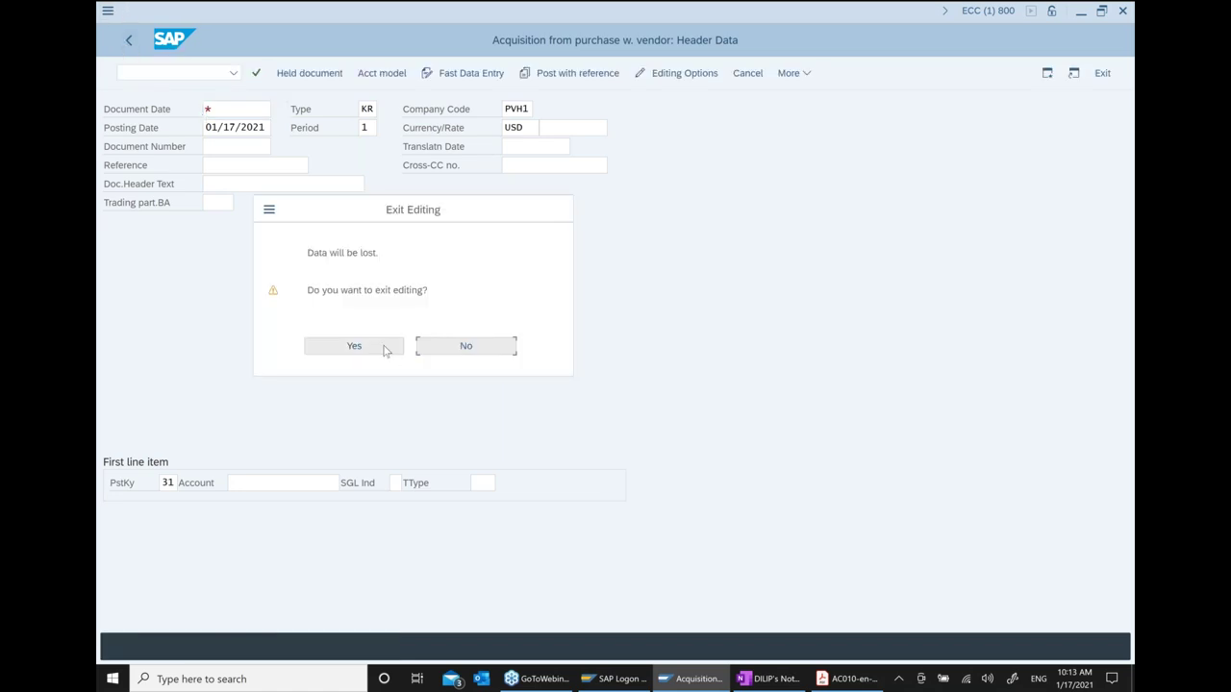
left_click(355, 346)
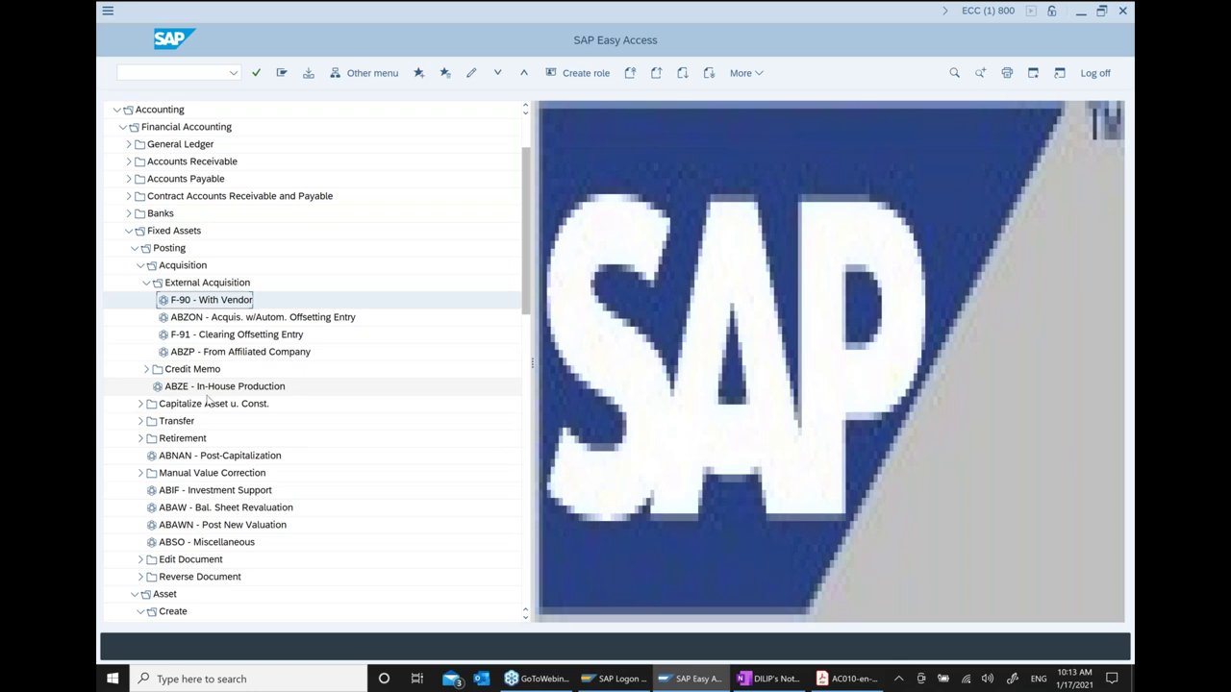
left_click(141, 421)
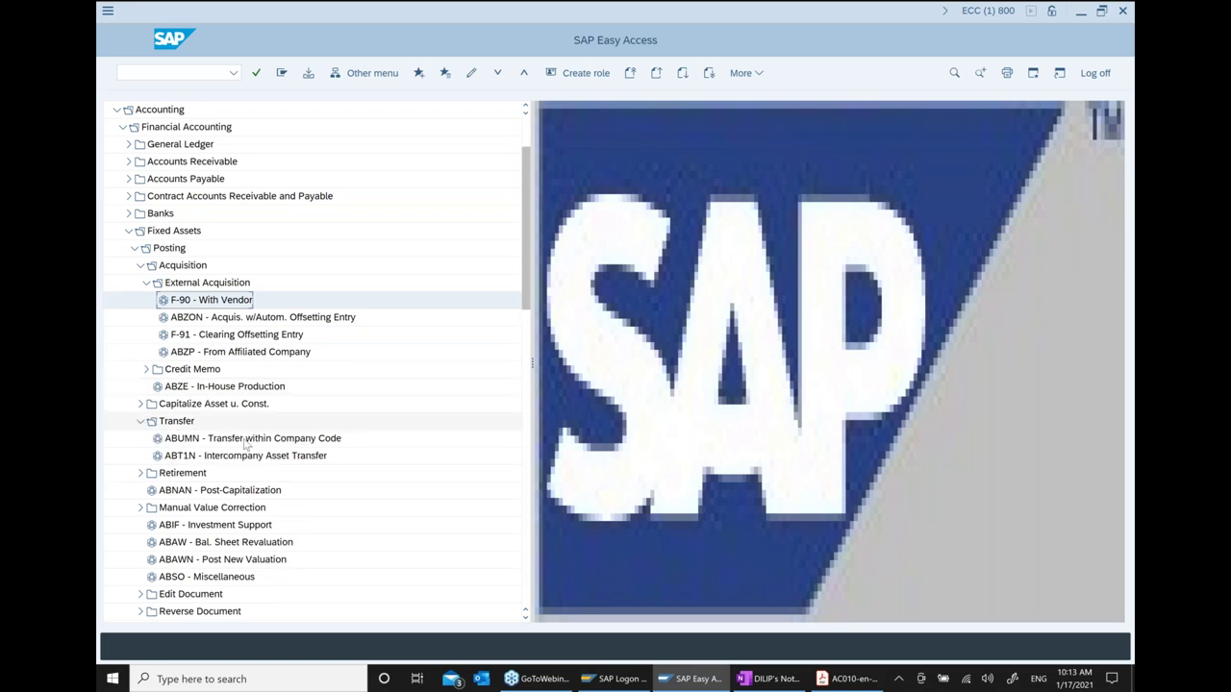
left_click(255, 440)
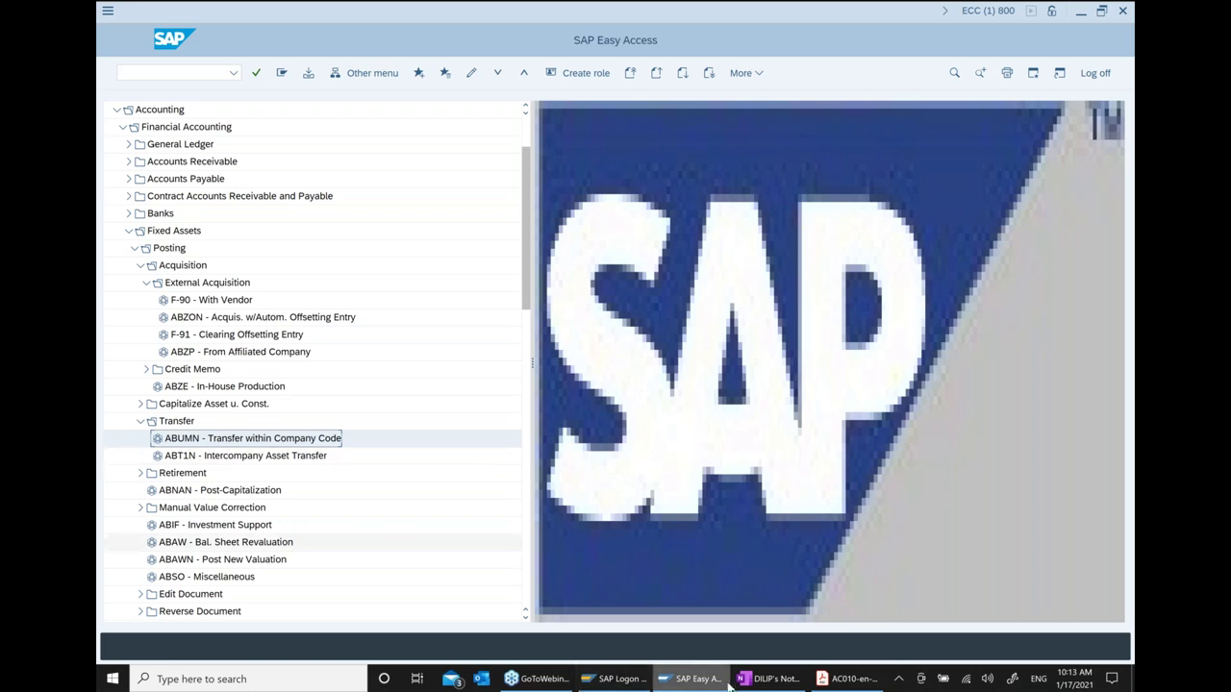
Switch to OneNote and add the bullet "Asset Transfer in a company .... ABUMN" under the F-90 line, removing the stray "a"
left_click(760, 679)
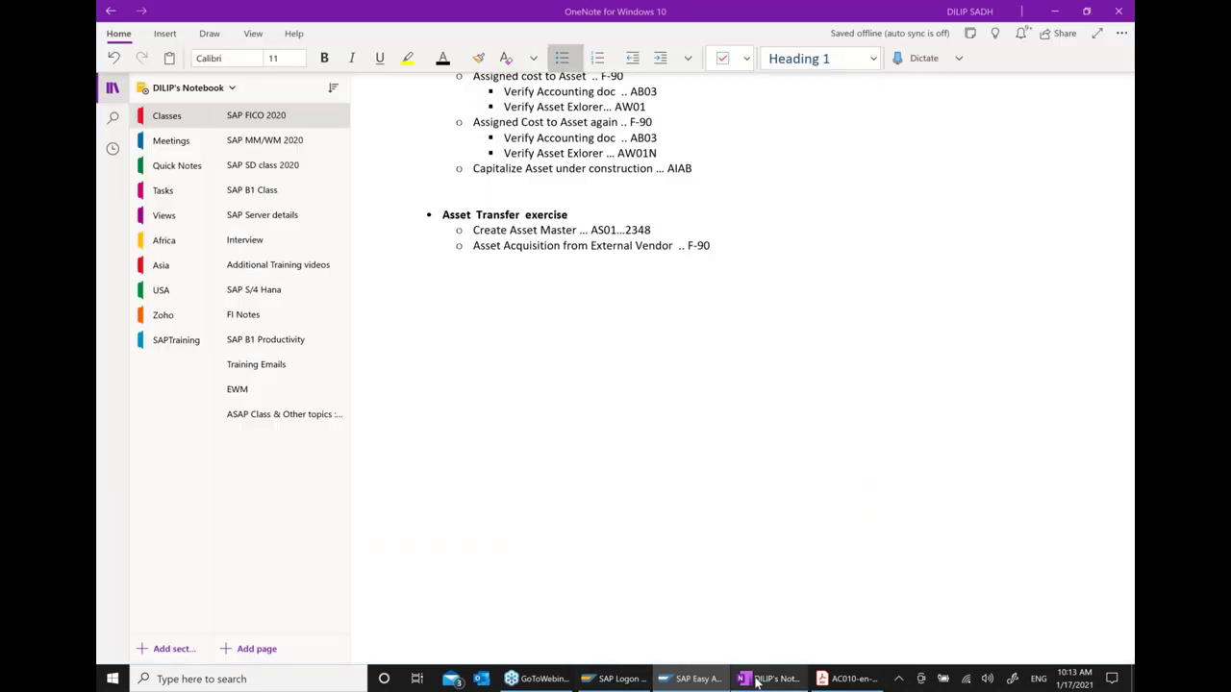
left_click(739, 254)
key("Return")
type("a")
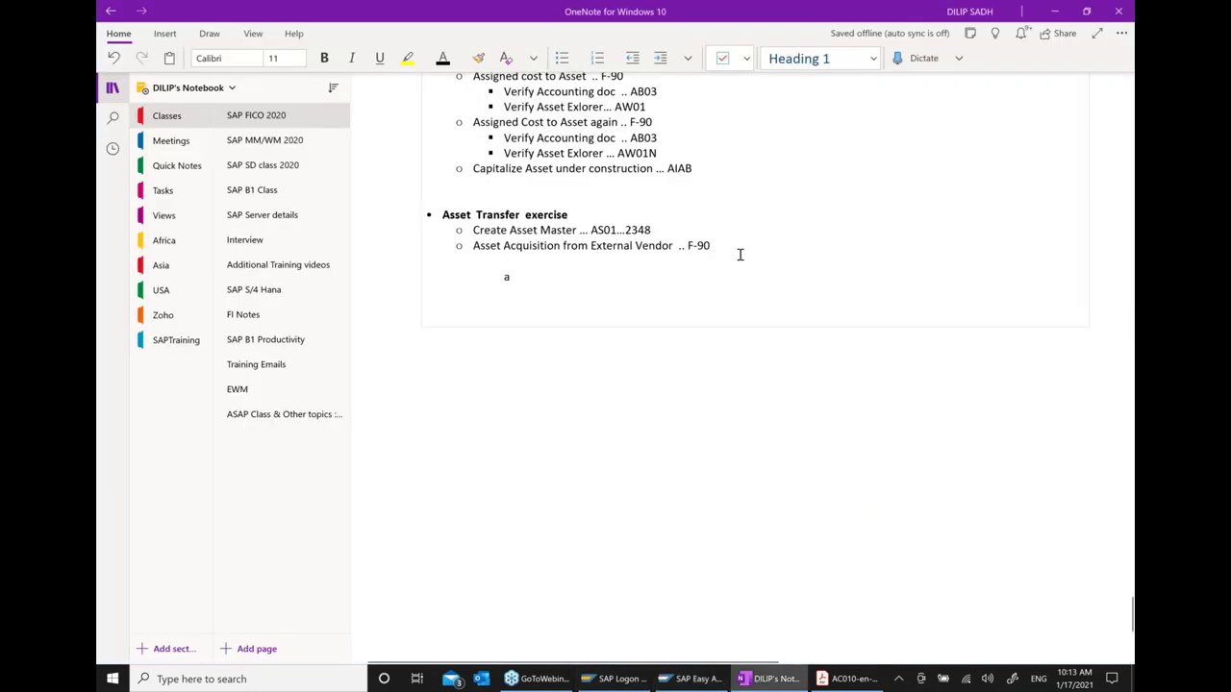
left_click(729, 249)
key("Return")
type("A")
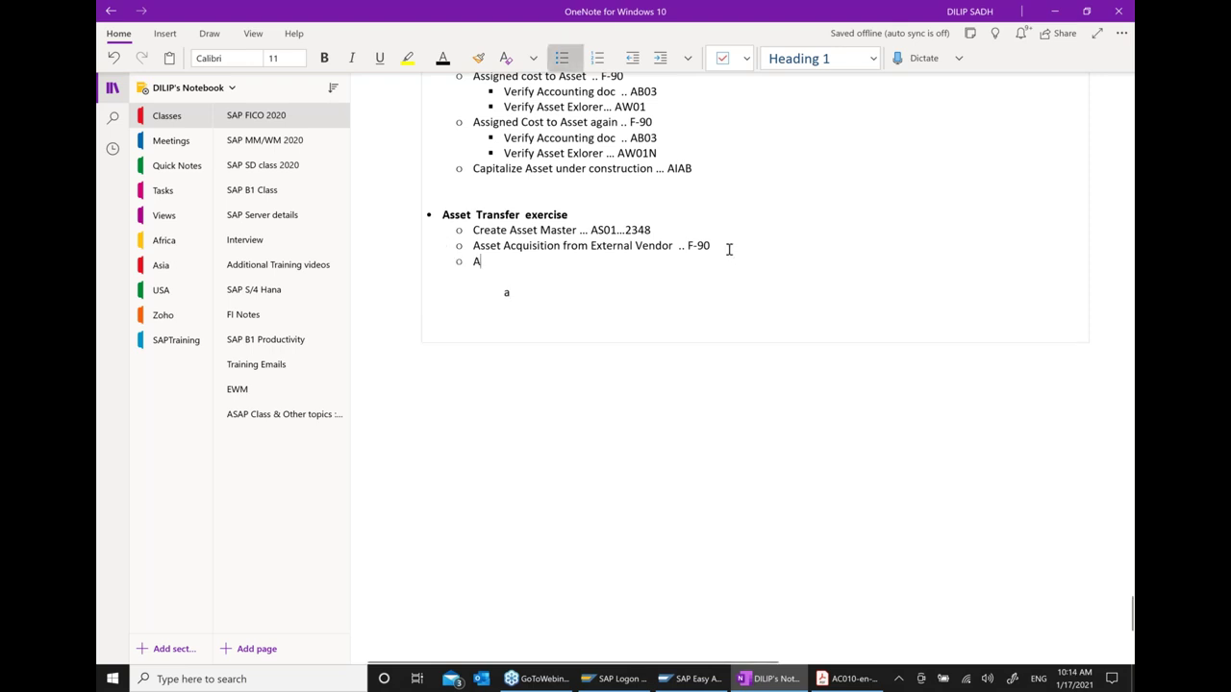
type("sset Transfer")
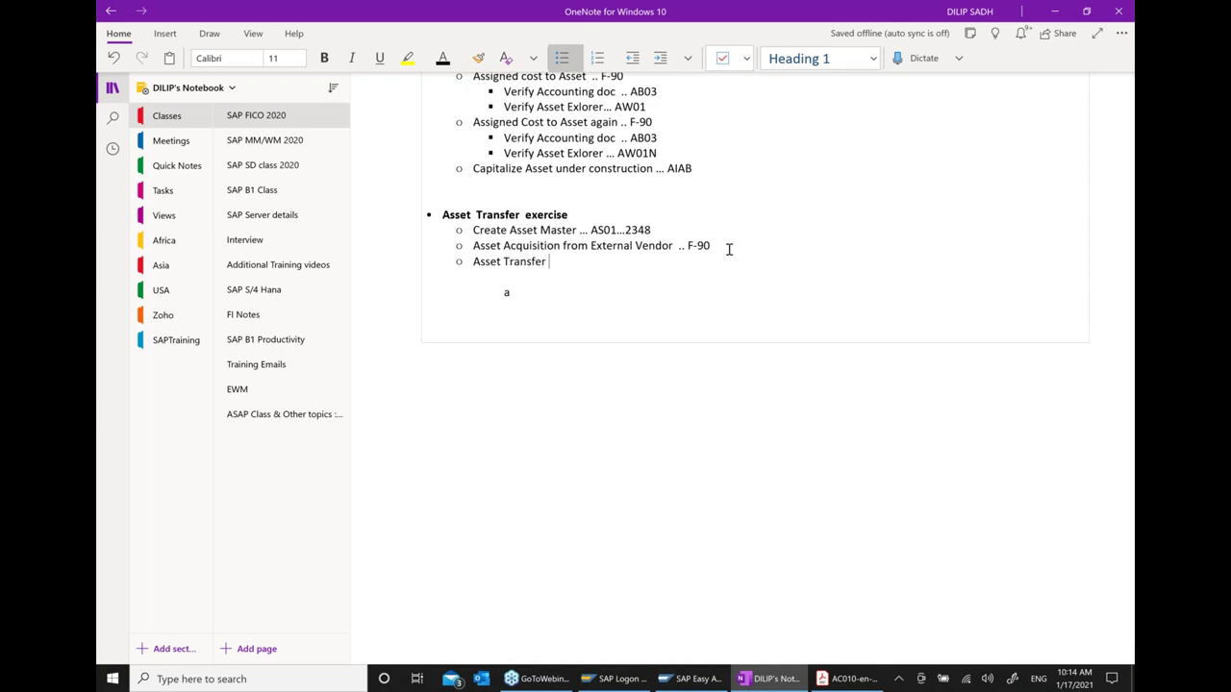
type("  in a company  ....  ABUMN")
left_click(601, 297)
key("BackSpace")
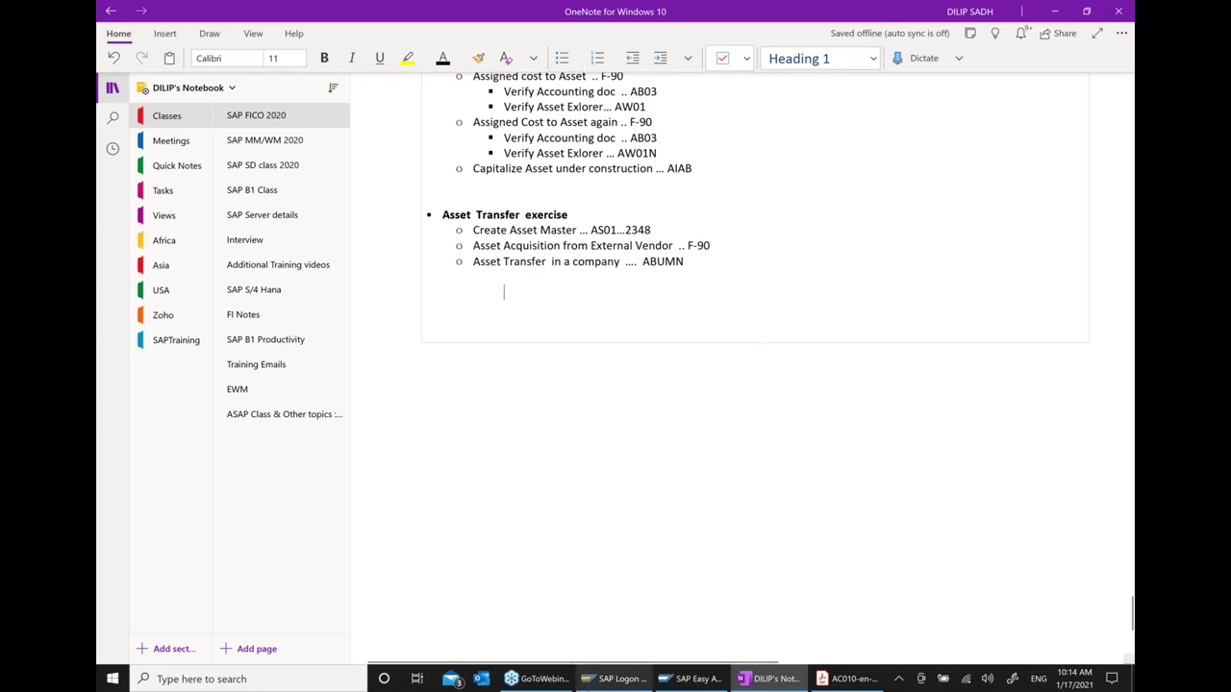
Switch to SAP, start ABUMN for asset 2348, and set the document date to 01/17/2021 and asset value date to 01/19/2021
left_click(695, 679)
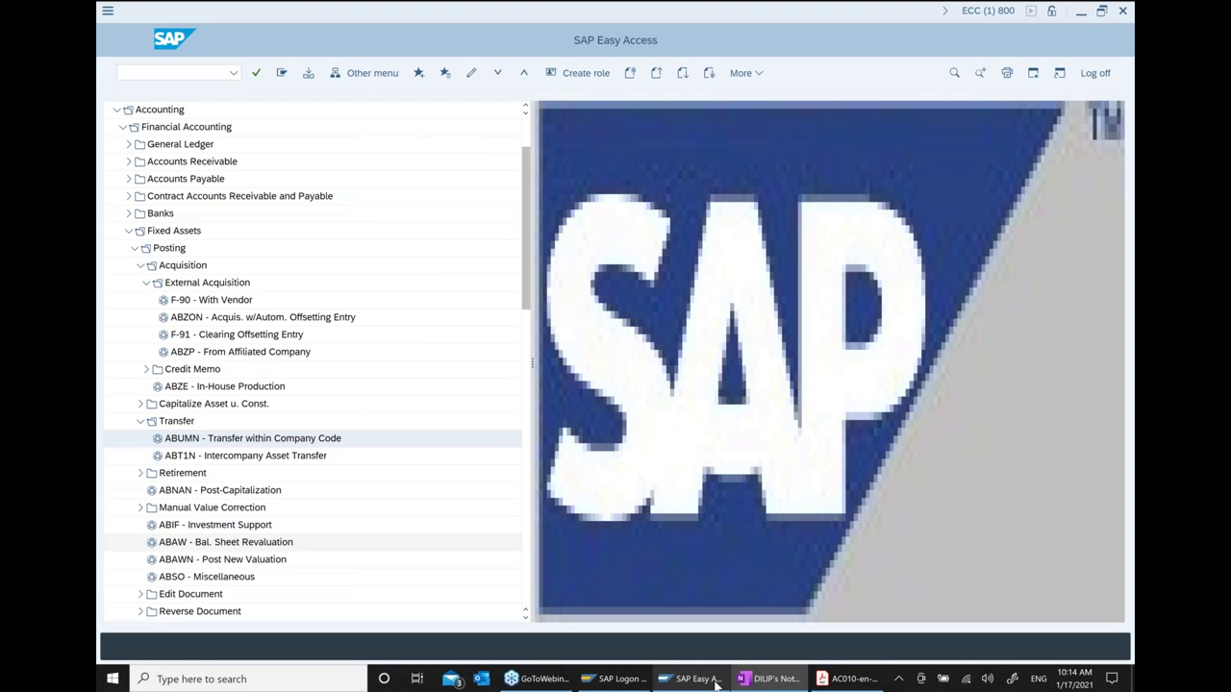
double_click(287, 440)
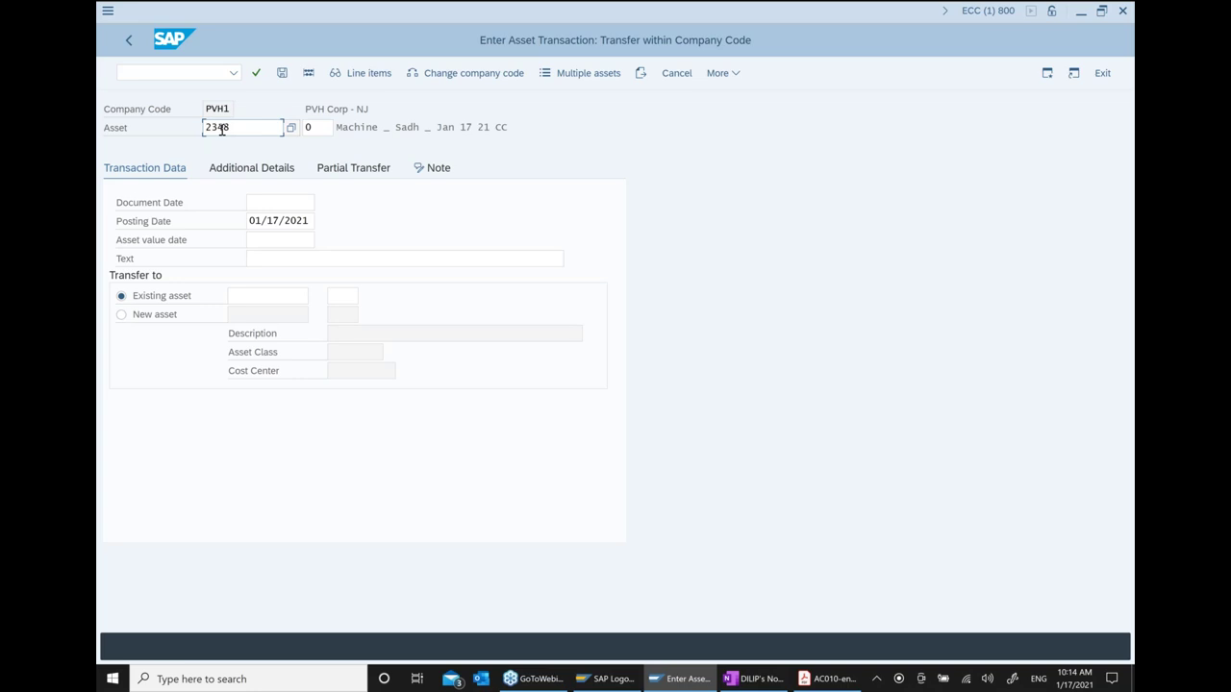
left_click(325, 210)
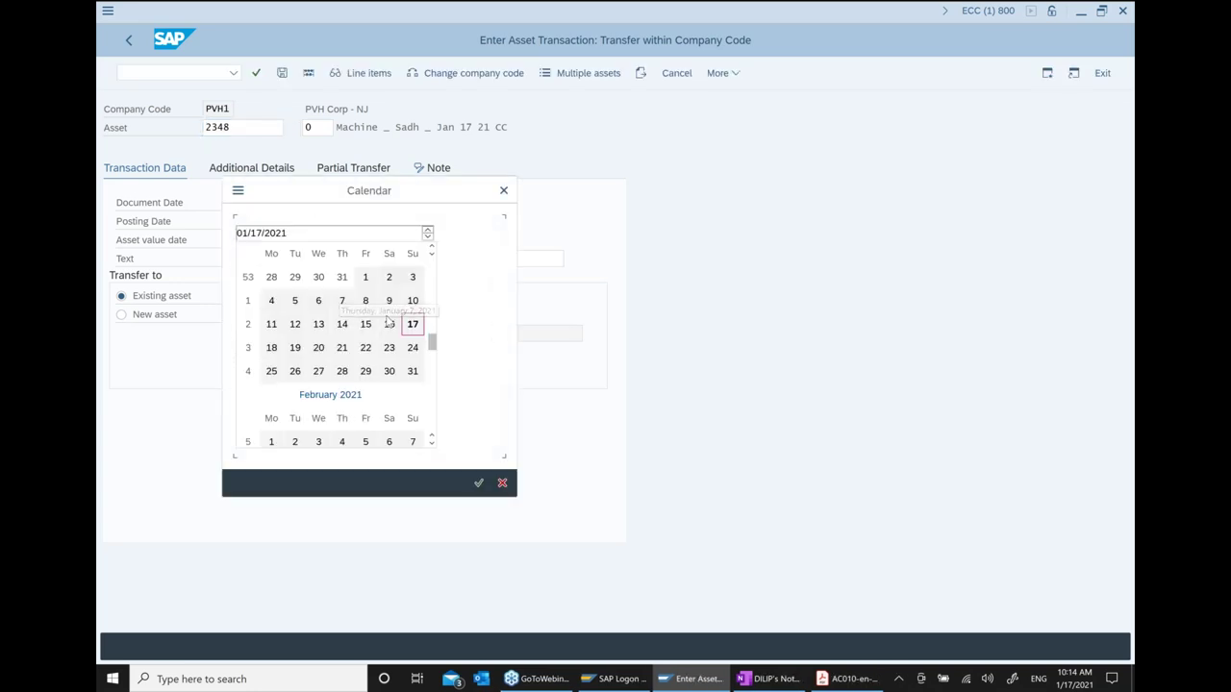
left_click(288, 240)
left_click(323, 241)
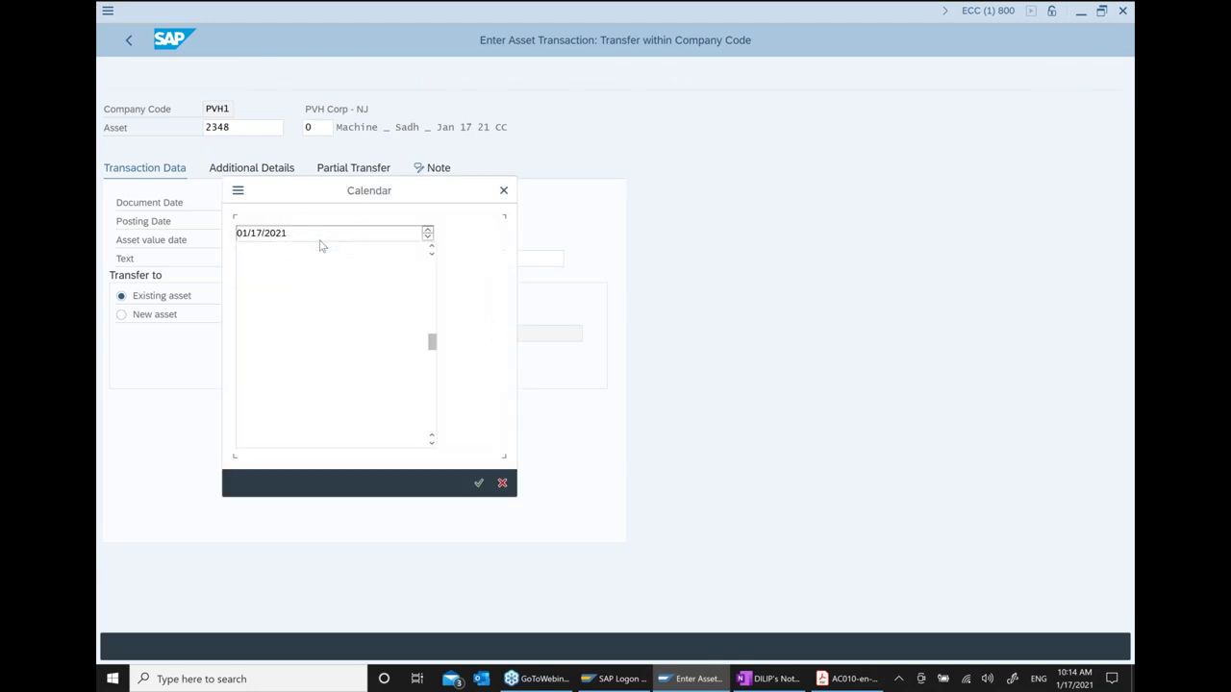
left_click(298, 348)
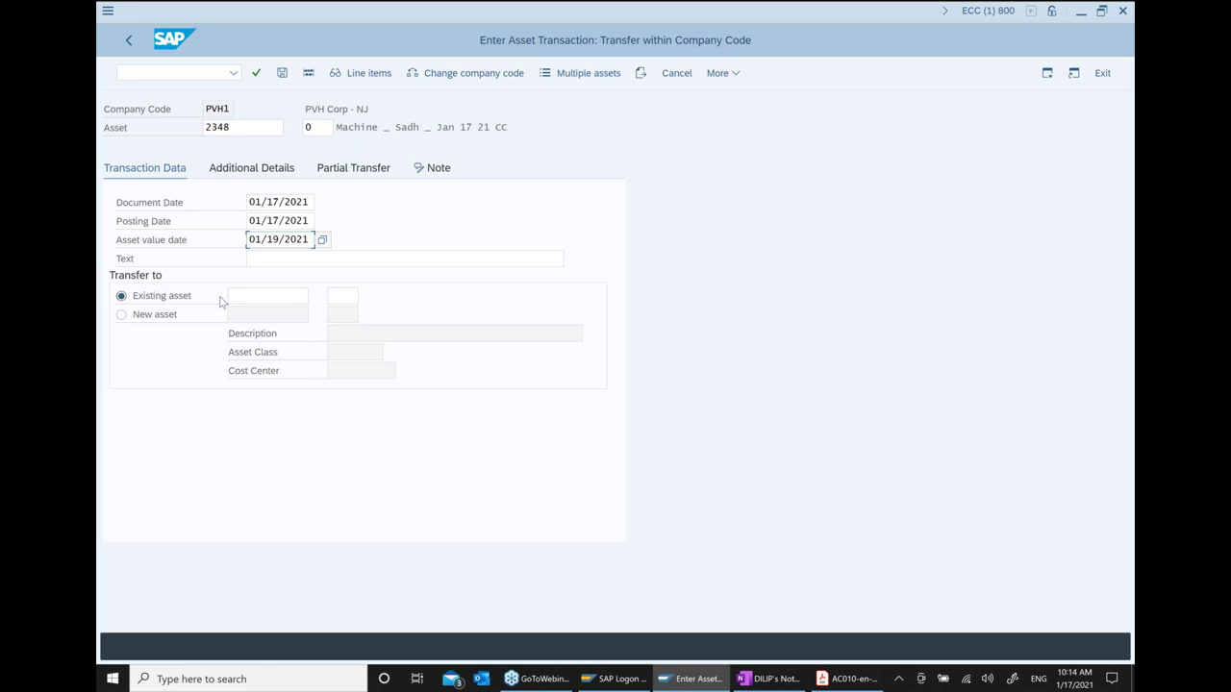
Set the transfer target to a new asset and choose asset class 2000, Machines declining depr
left_click(252, 296)
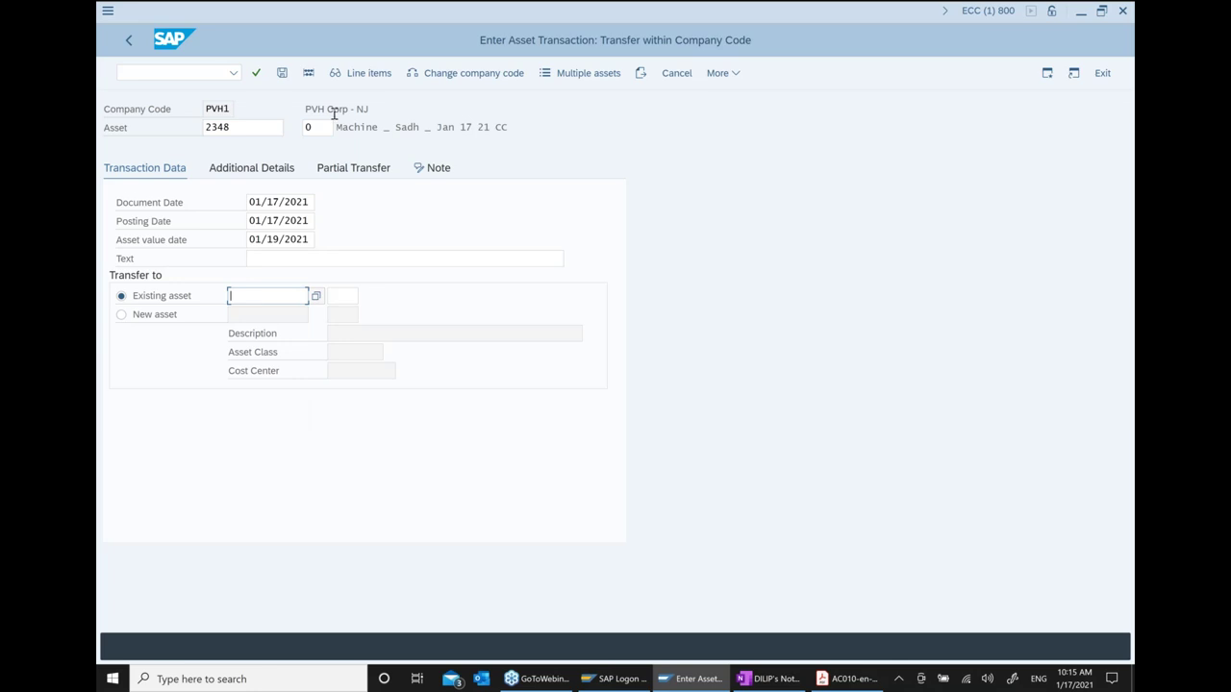
left_click(159, 323)
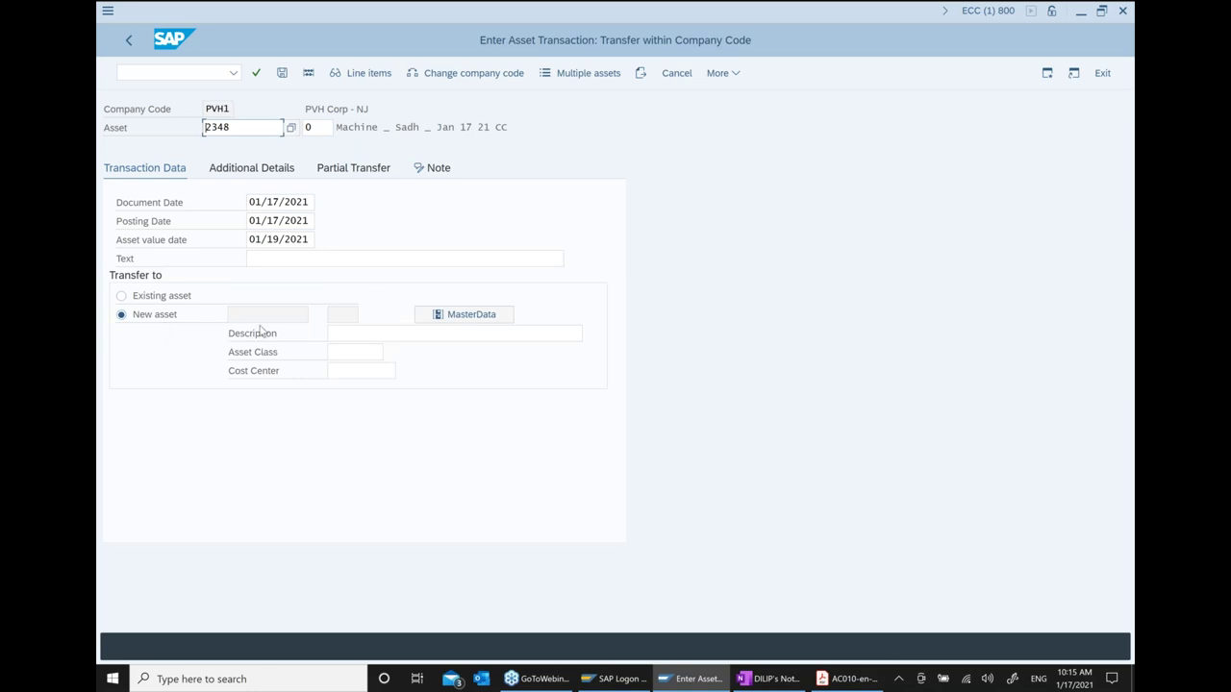
left_click(338, 354)
left_click(390, 353)
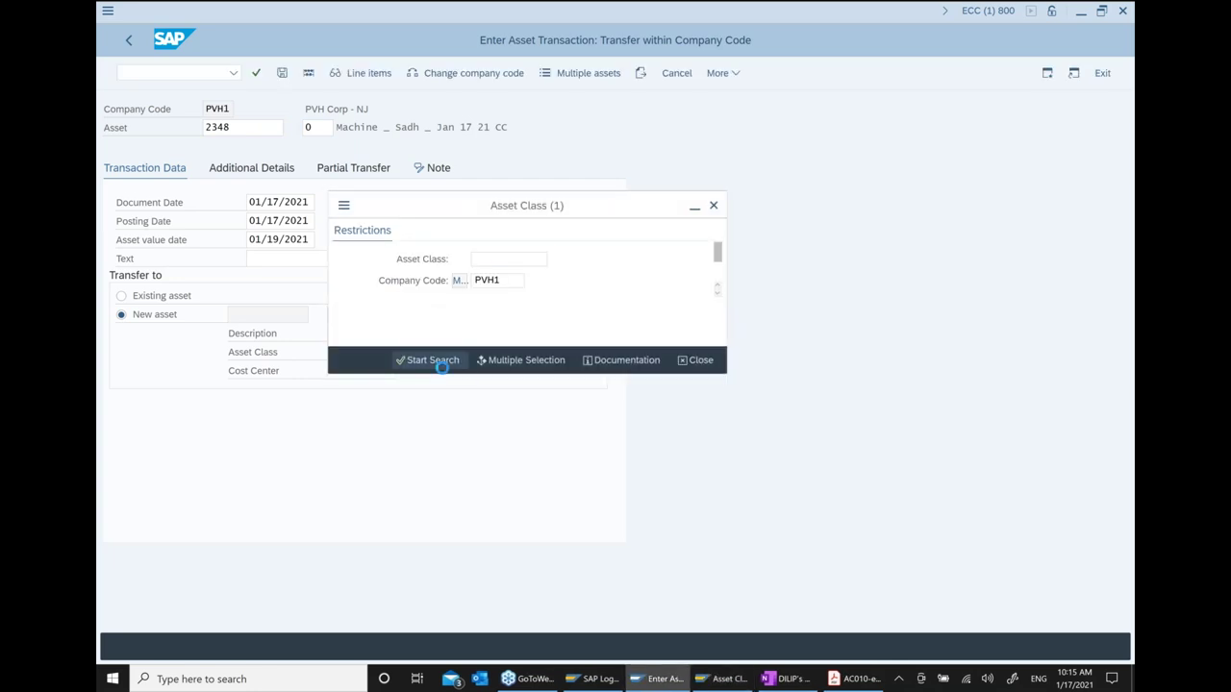
left_click(437, 359)
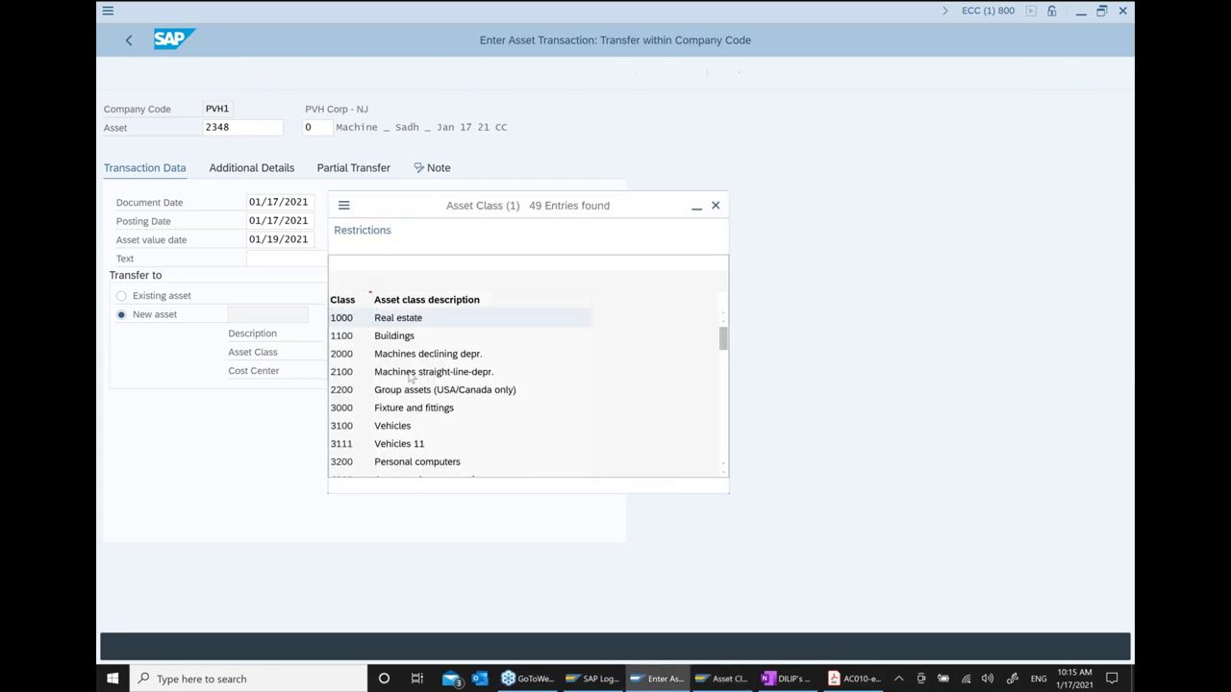
double_click(420, 354)
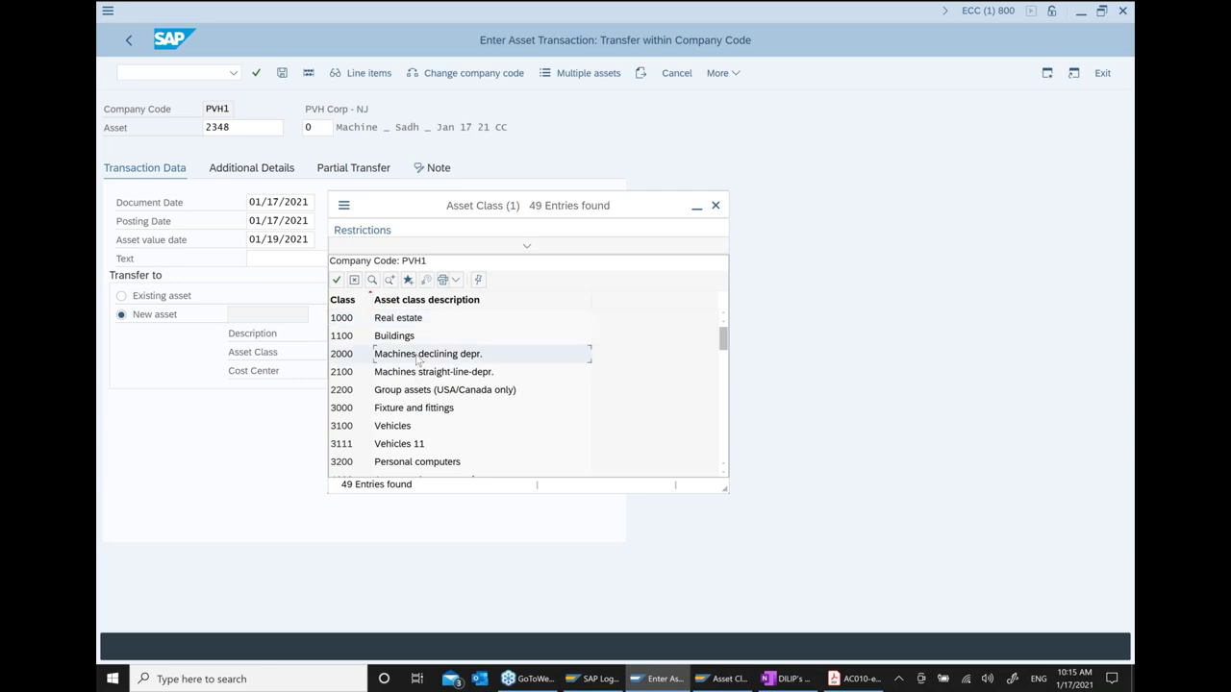
Describe the new asset as a machine, followed by the person's surname and "1 17 21 EE"
left_click(417, 333)
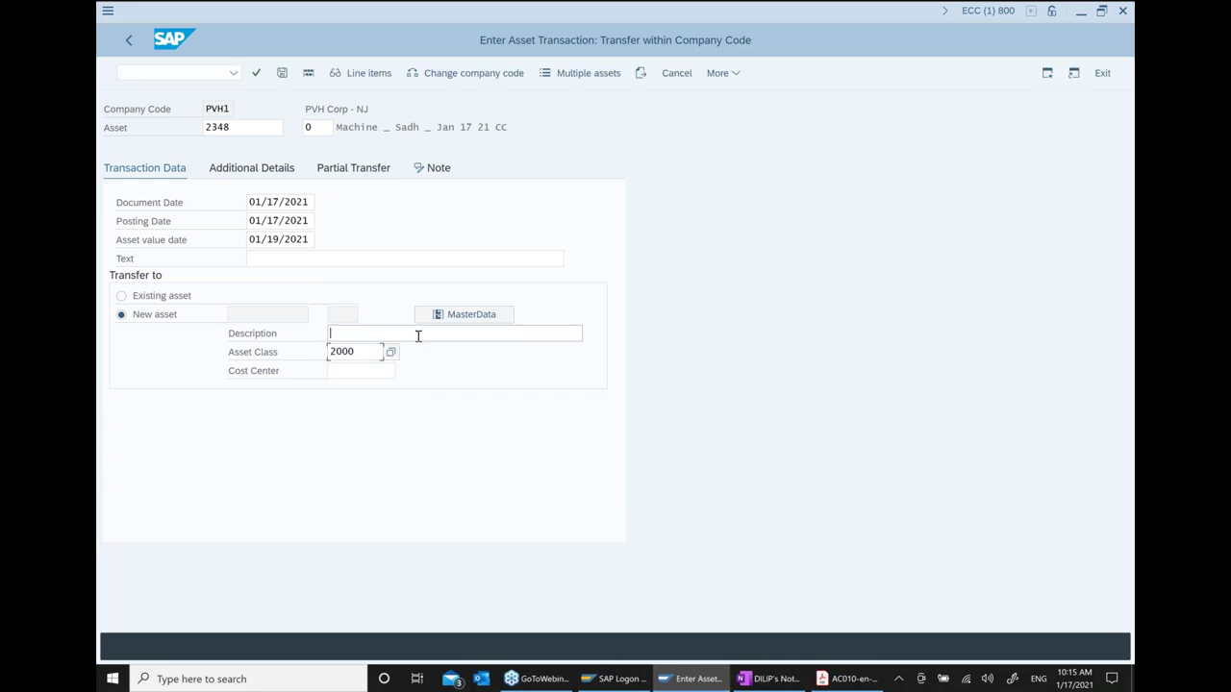
type("Machine _sadh")
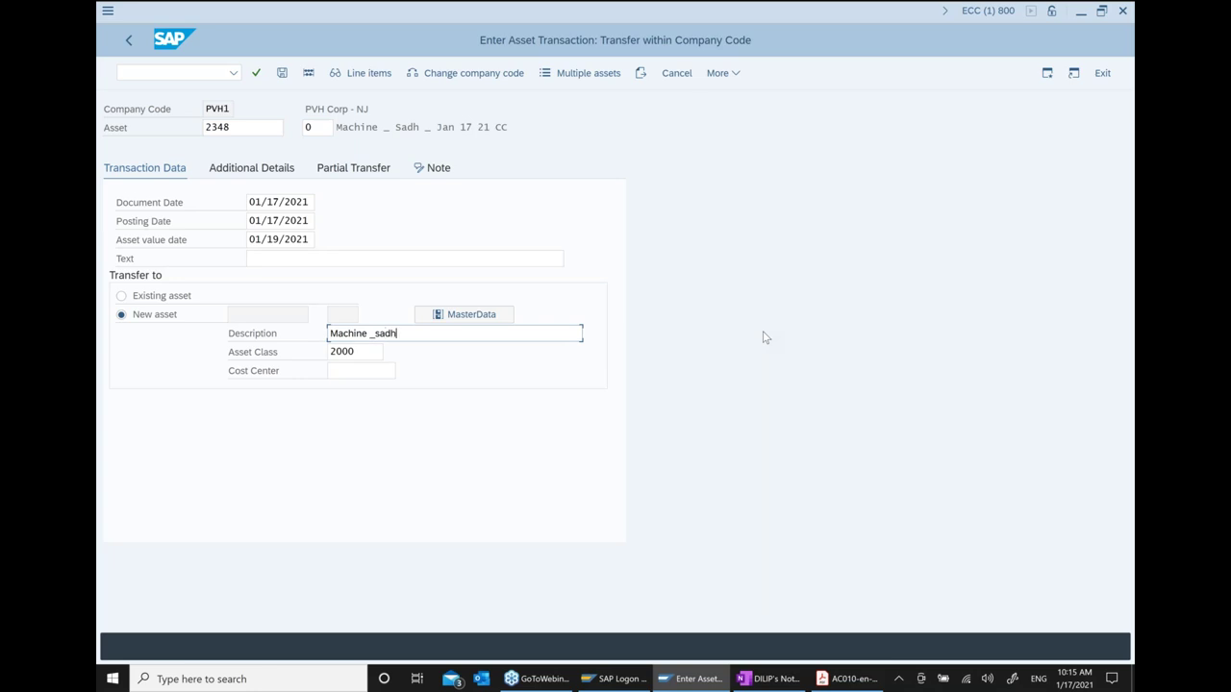
type("_ 1 17 21 EE")
Open the new asset's master data, try to confirm it with the sending asset as reference, and dismiss the error
left_click(490, 318)
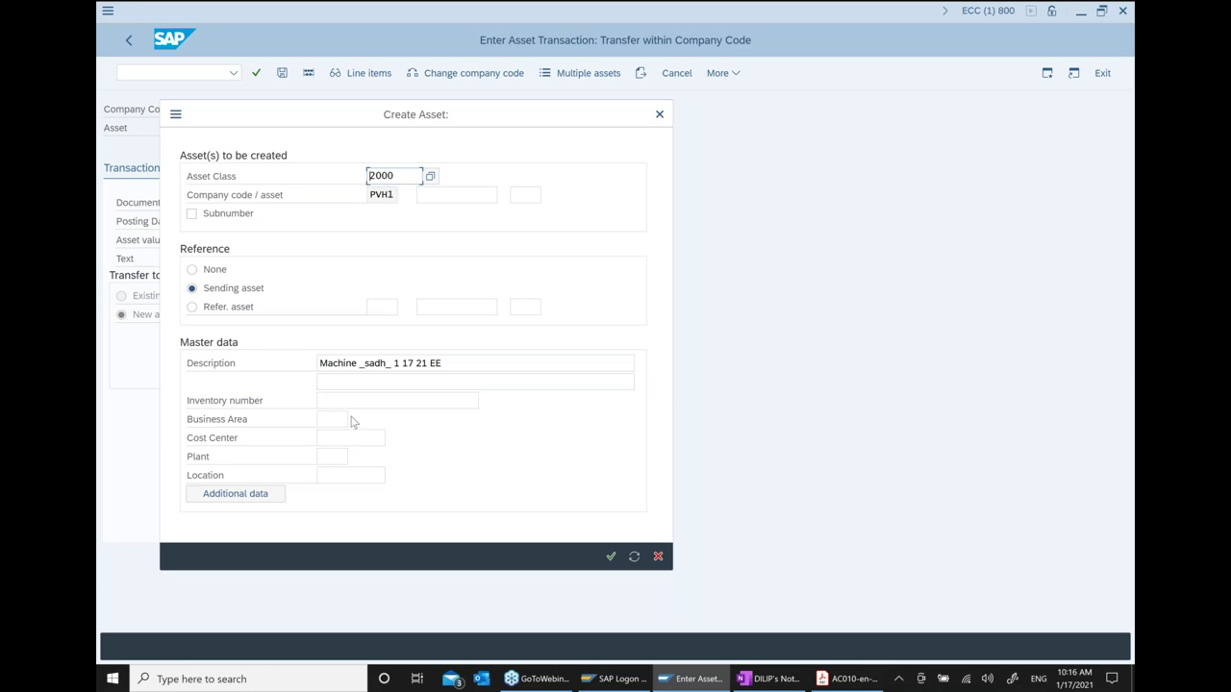
left_click_drag(354, 122, 452, 123)
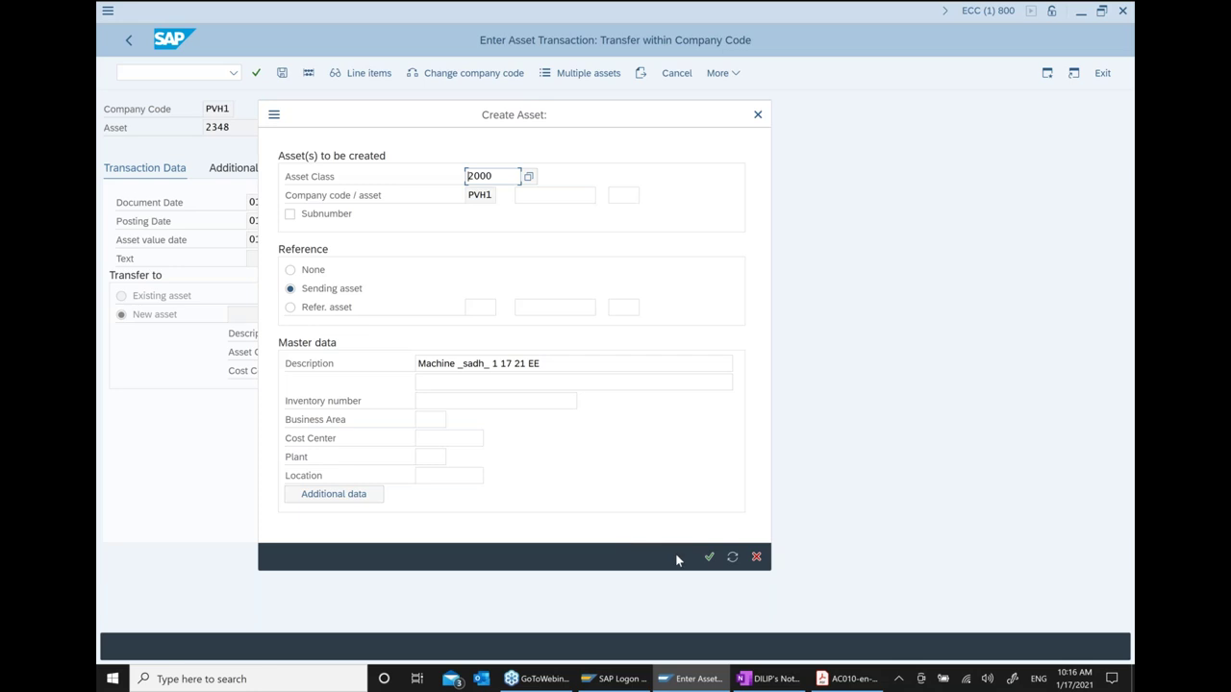
left_click(709, 558)
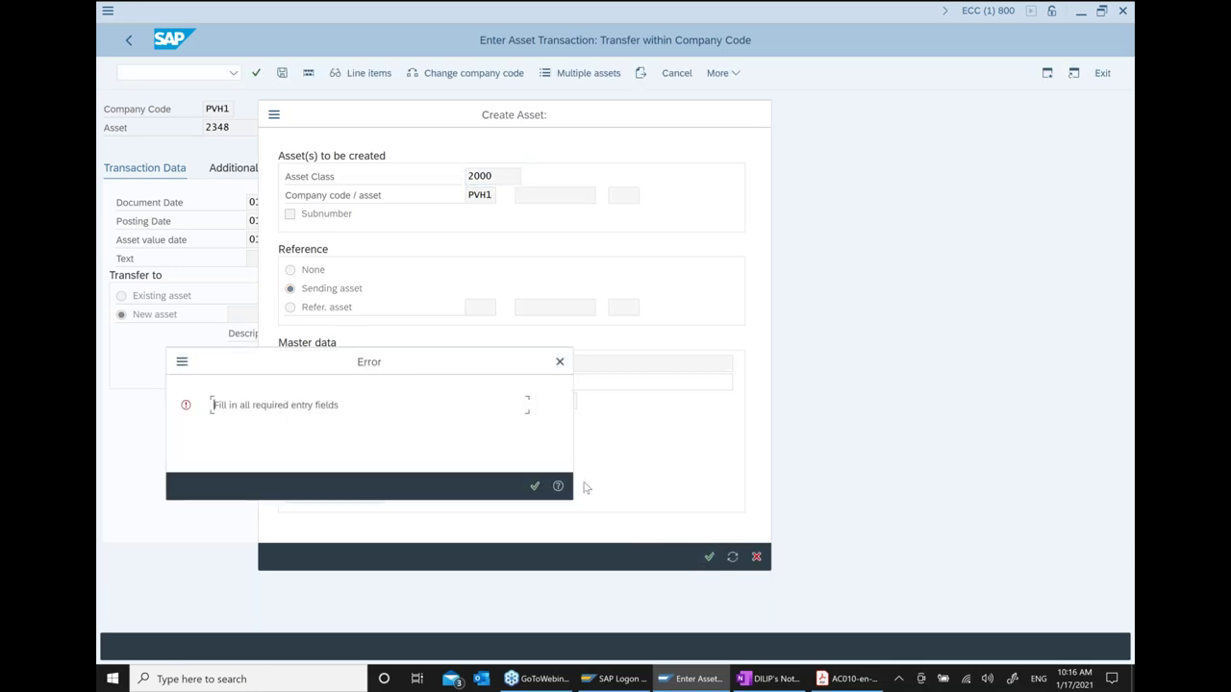
left_click(534, 486)
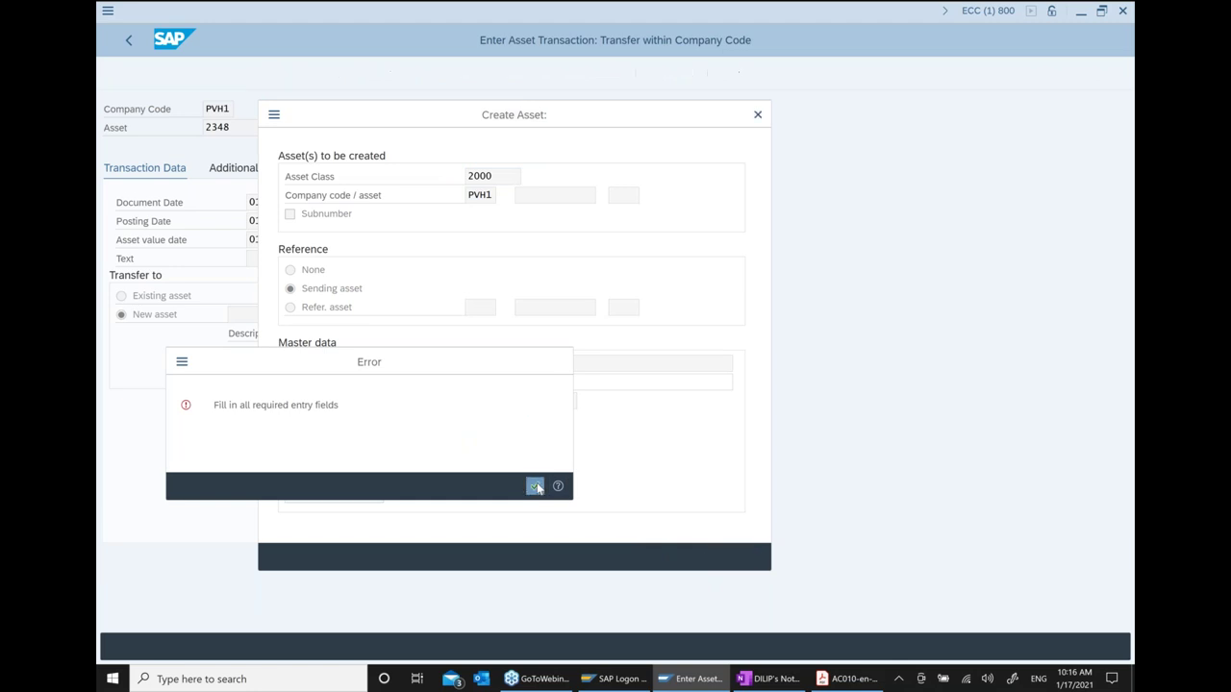
Copy the new asset's description into its second description line, accept the master data, and post the transfer
left_click_drag(575, 363, 417, 363)
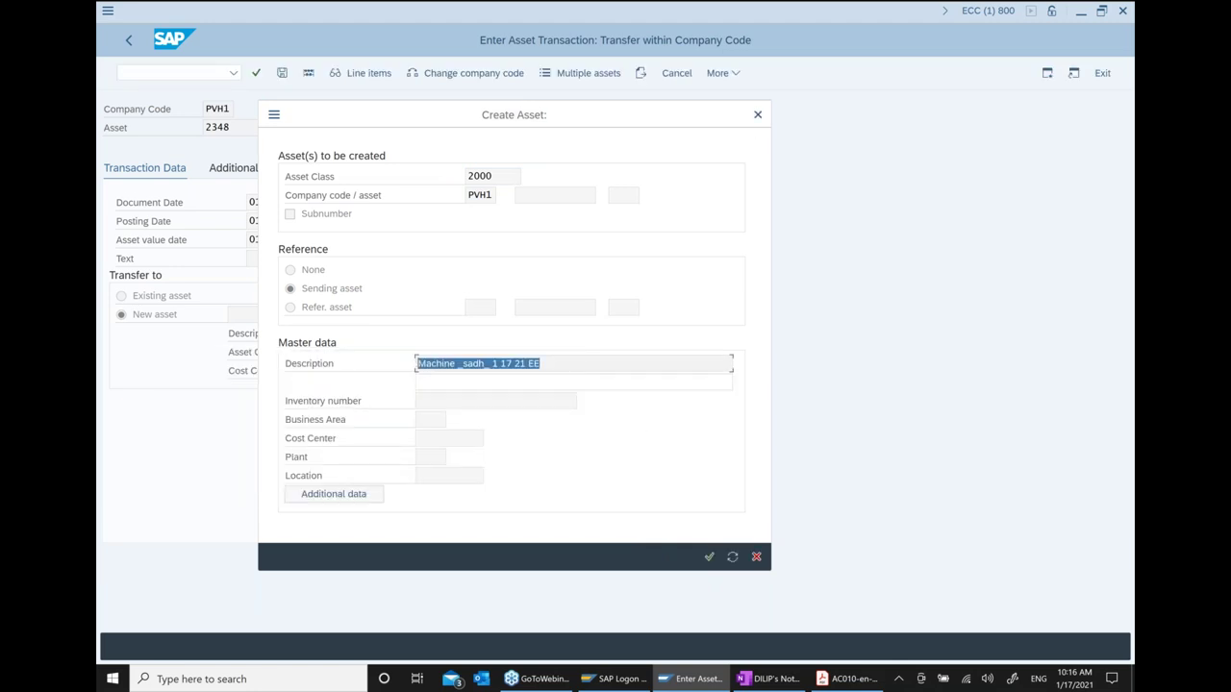
key("ctrl+c")
left_click(439, 384)
key("ctrl+v")
left_click(709, 557)
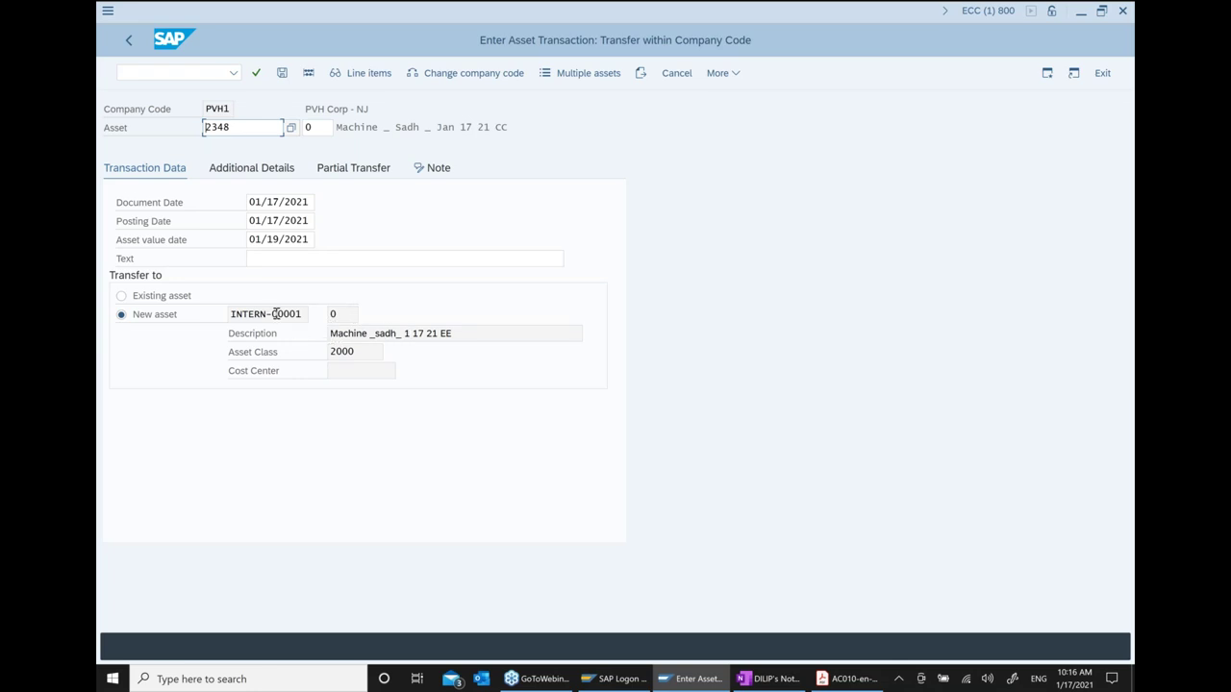
left_click(283, 74)
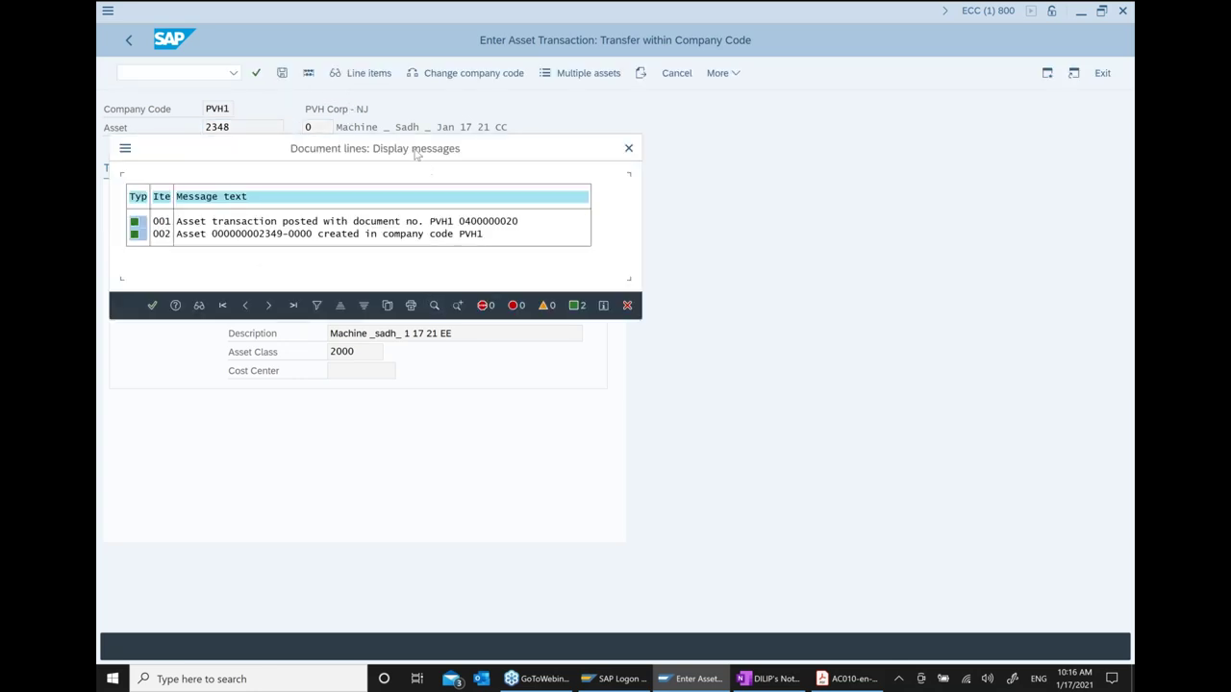
left_click_drag(414, 148, 542, 246)
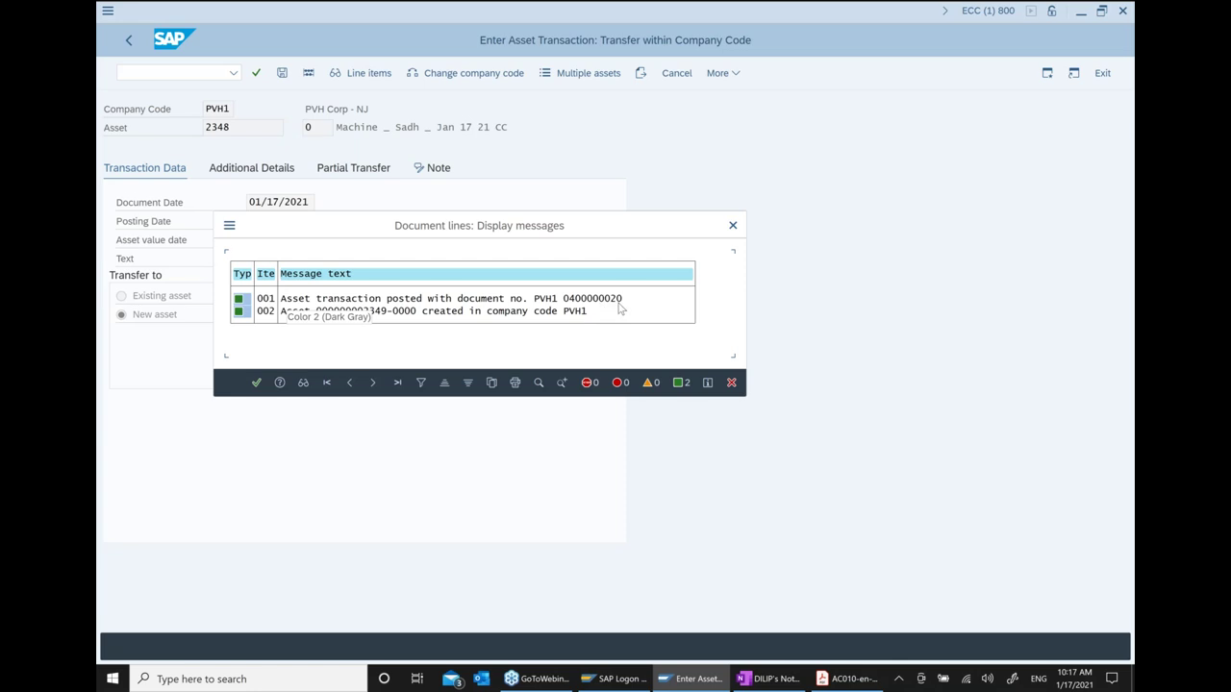
Switch to OneNote and add the sub-bullet "Transfer to new Asset" under the ABUMN asset transfer line
left_click(741, 685)
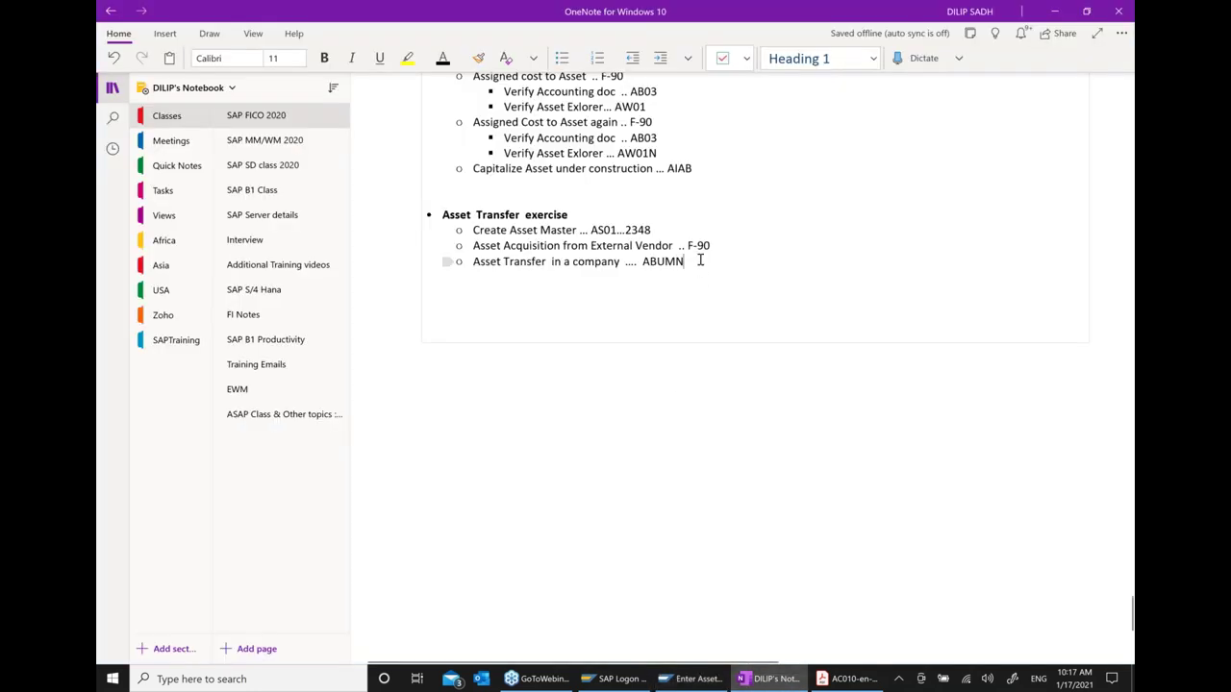
key("Return")
left_click(661, 60)
type("tRA")
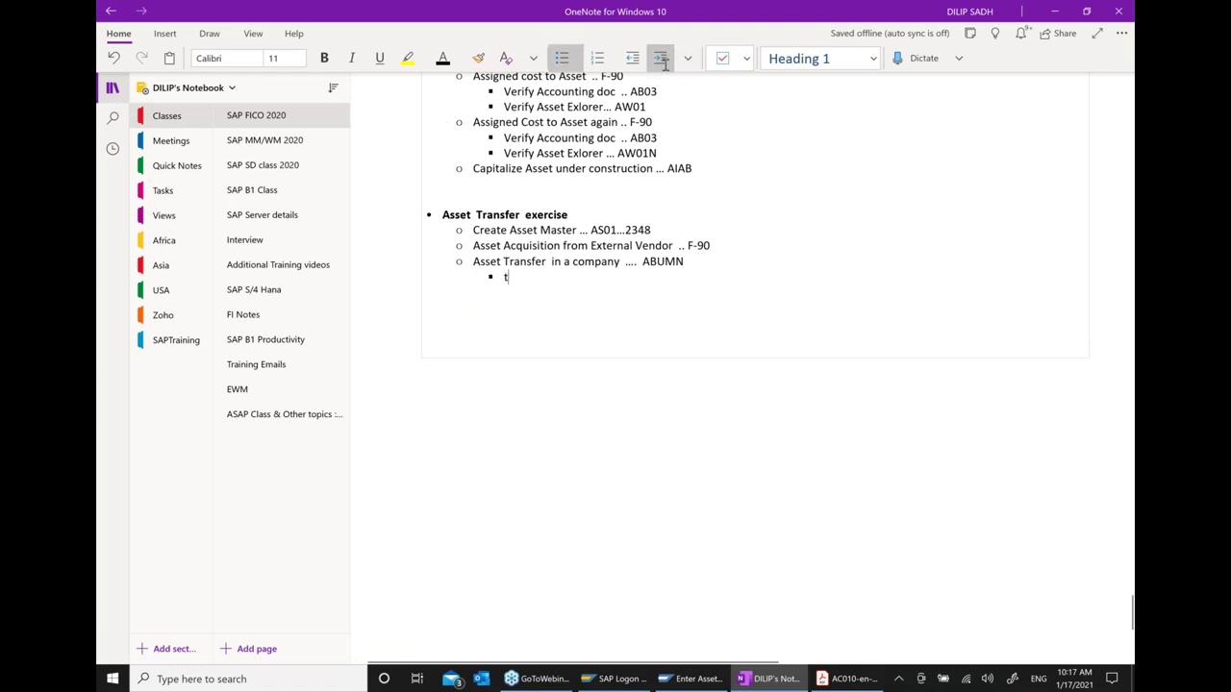
key("BackSpace")
key("BackSpace")
key("BackSpace")
type("T")
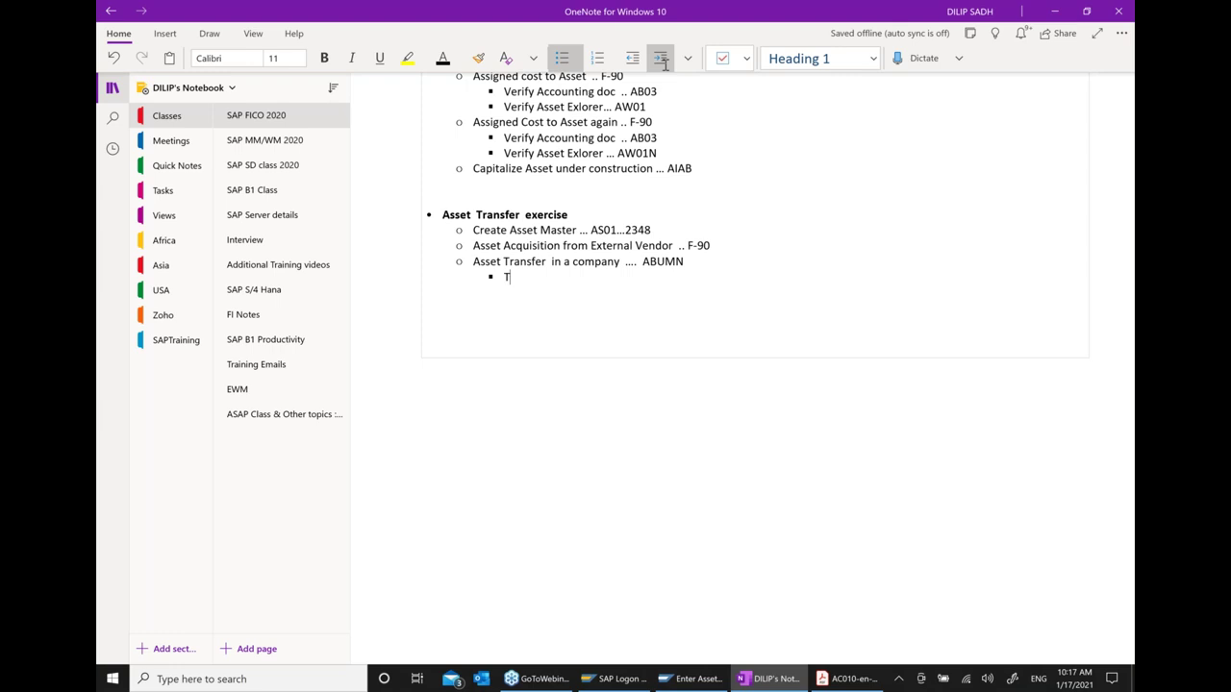
type("ransfer to new Asset")
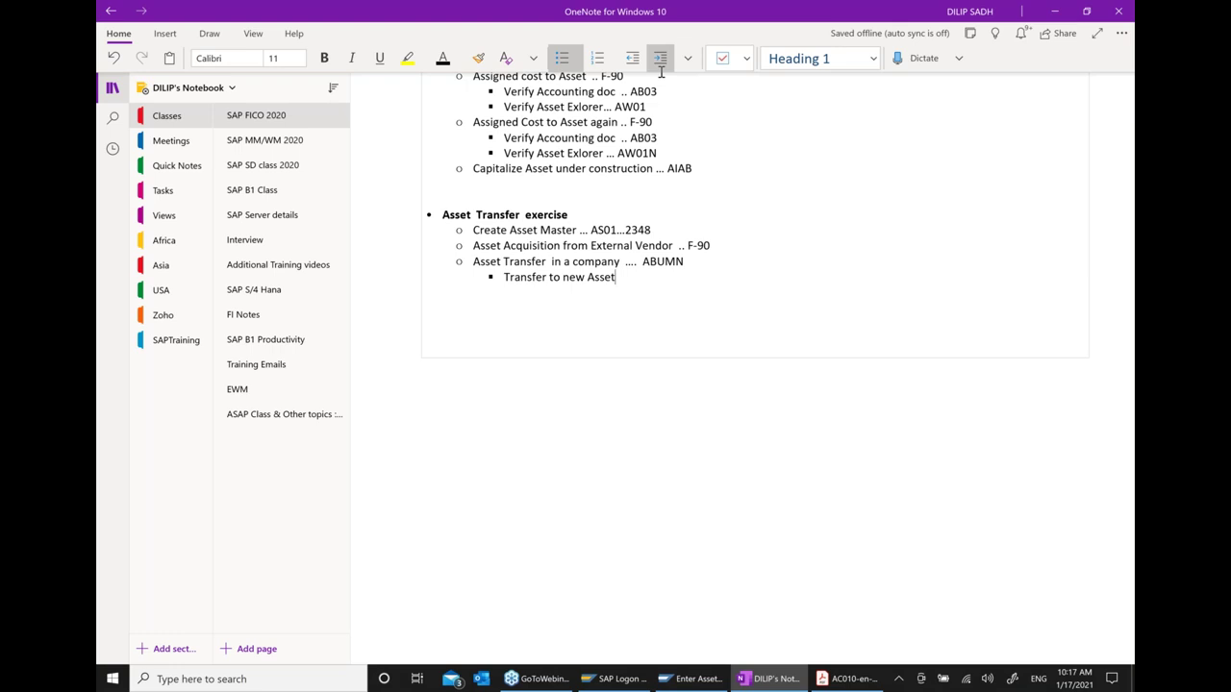
Add the sub-bullet "New Asset is created .... 2349" below "Transfer to new Asset"
key("Return")
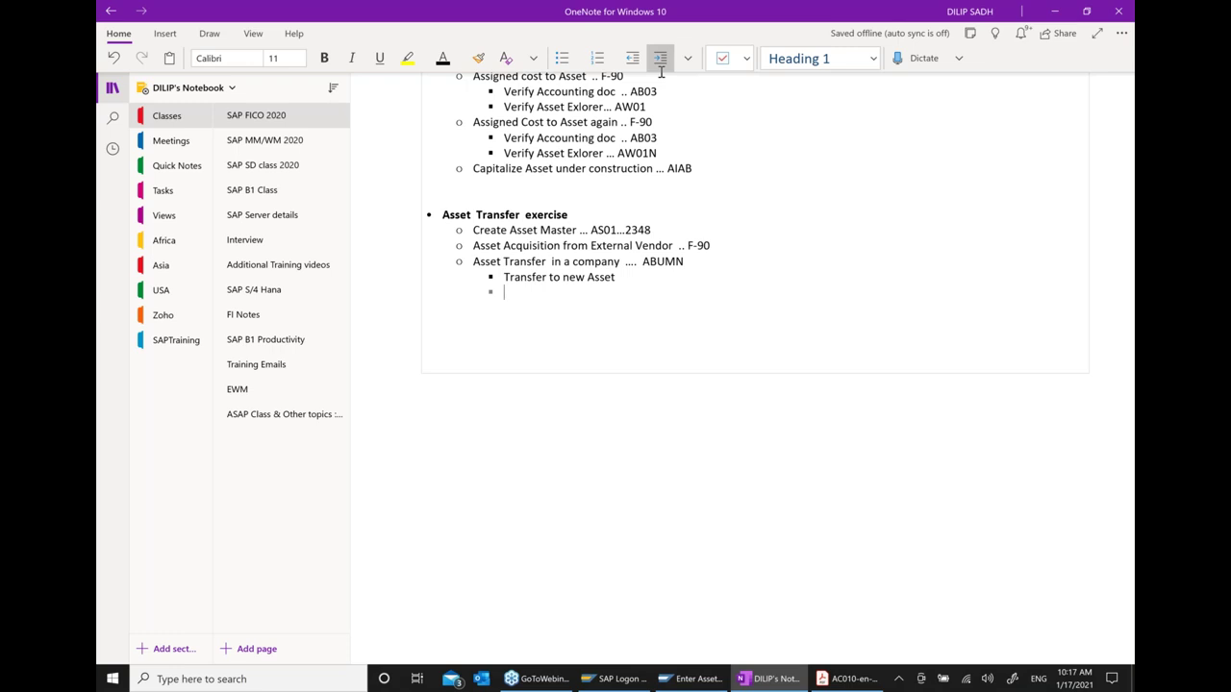
type("New")
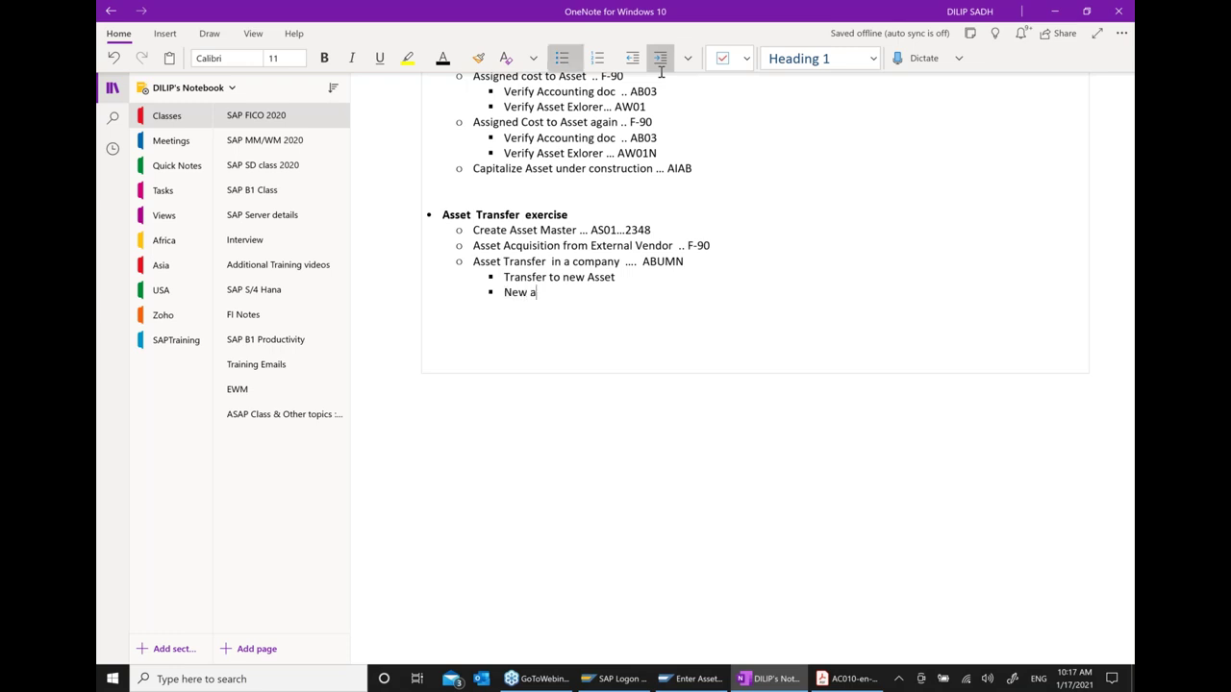
type(" Asset is created .... 2349")
Add the sub-bullet "Accounting document is created" below the new asset note
key("Return")
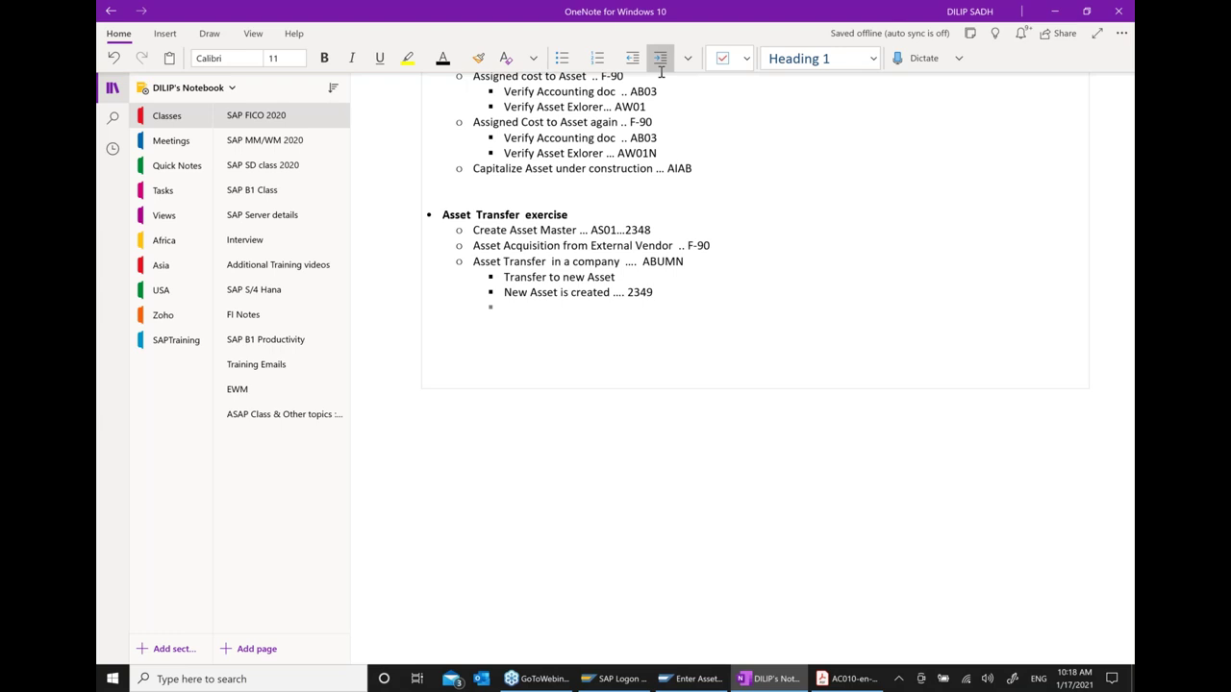
type("aCCOUNTI")
key("BackSpace")
key("BackSpace")
key("BackSpace")
key("BackSpace")
key("BackSpace")
key("BackSpace")
type("A")
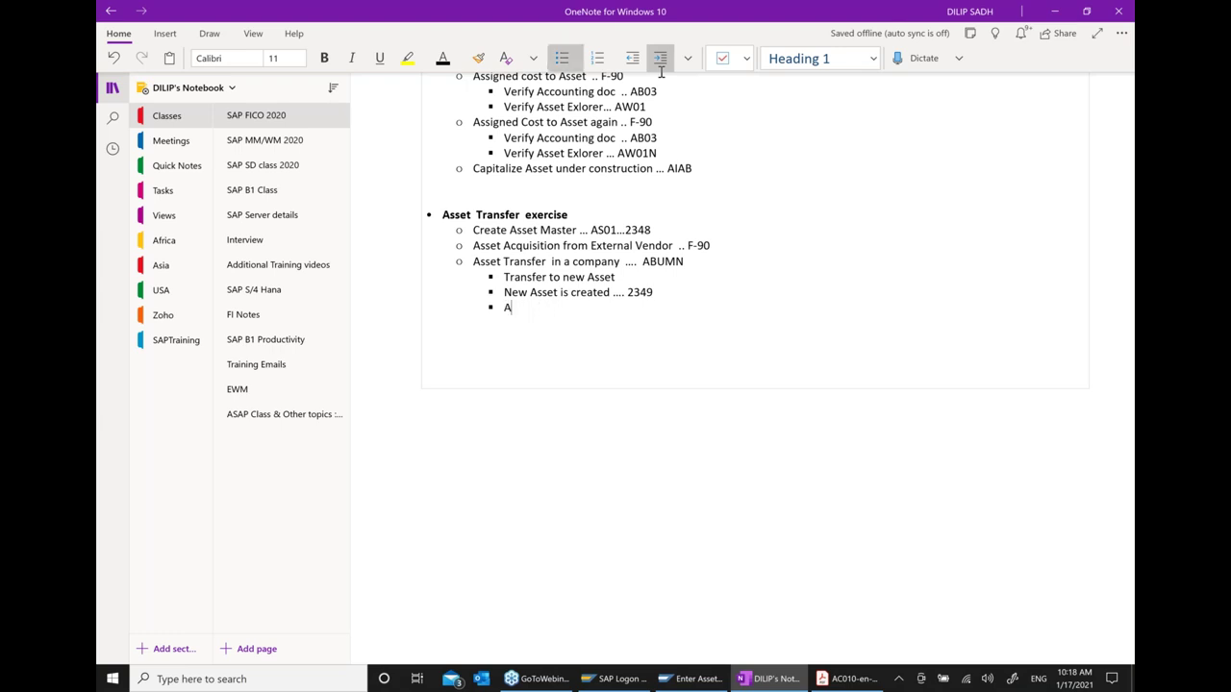
type("ccounting document is created")
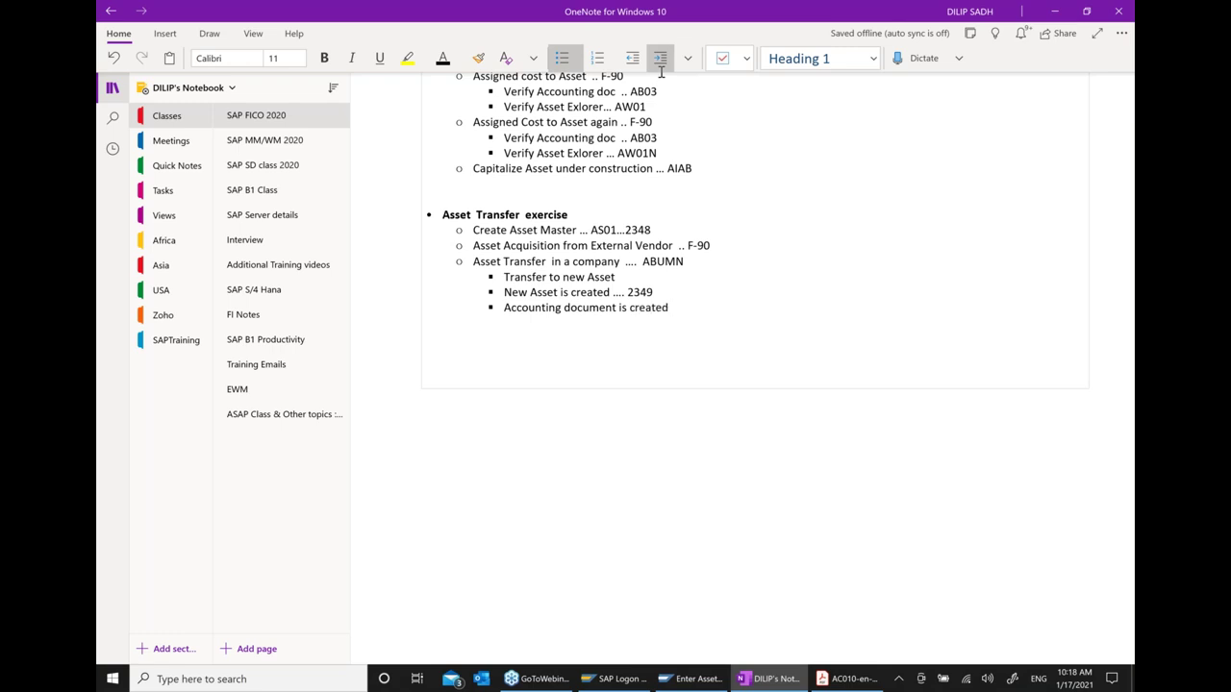
Add the bullet "verify Asset Accounting document .. AB03" one level up, correcting the miscapitalized first word
key("Return")
key("shift+Tab")
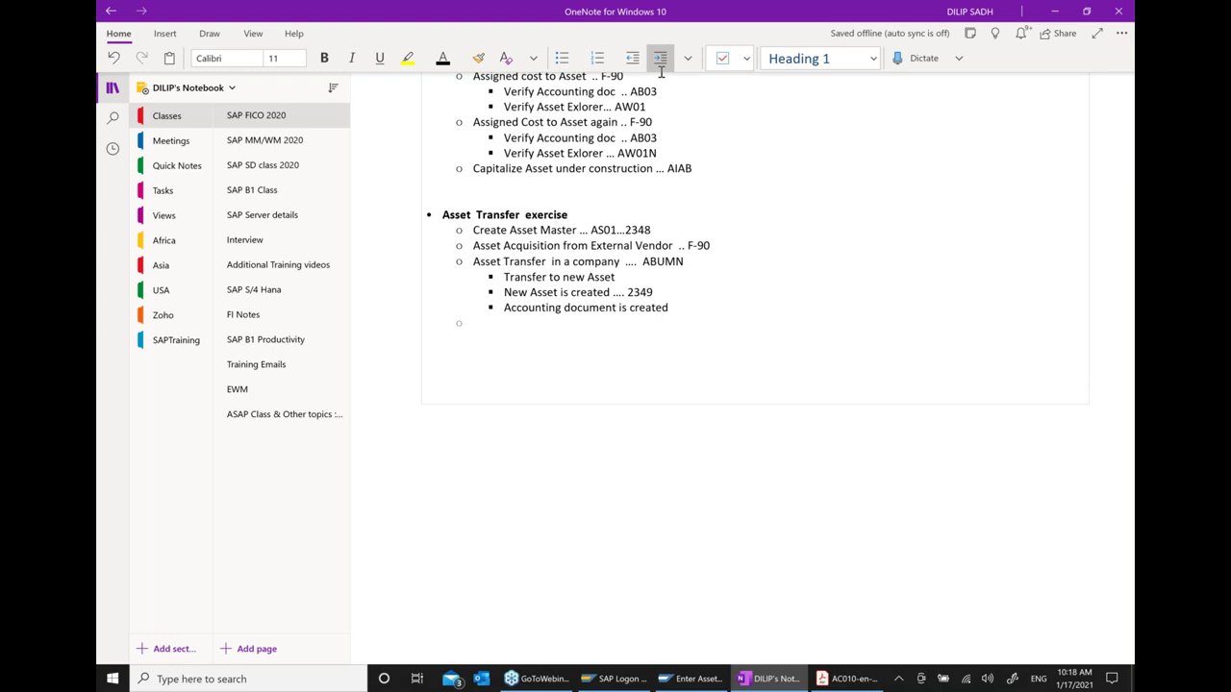
type("vERIF")
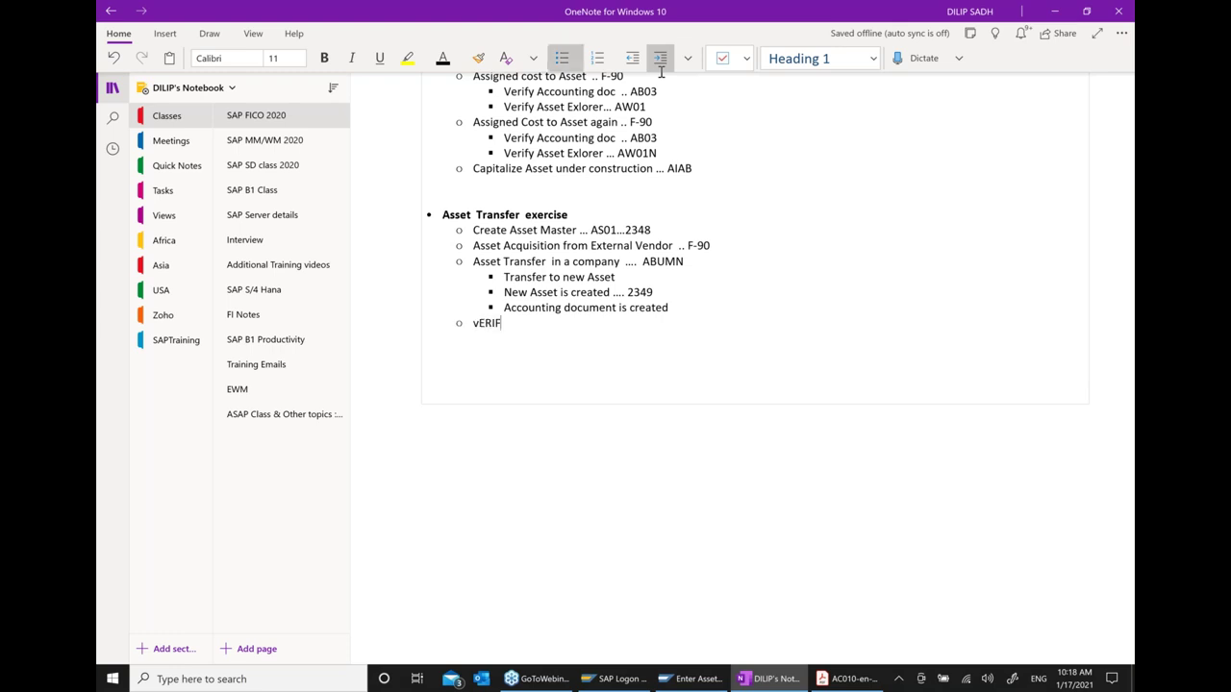
type("Y Asset Accounting docume")
key("BackSpace")
type("men")
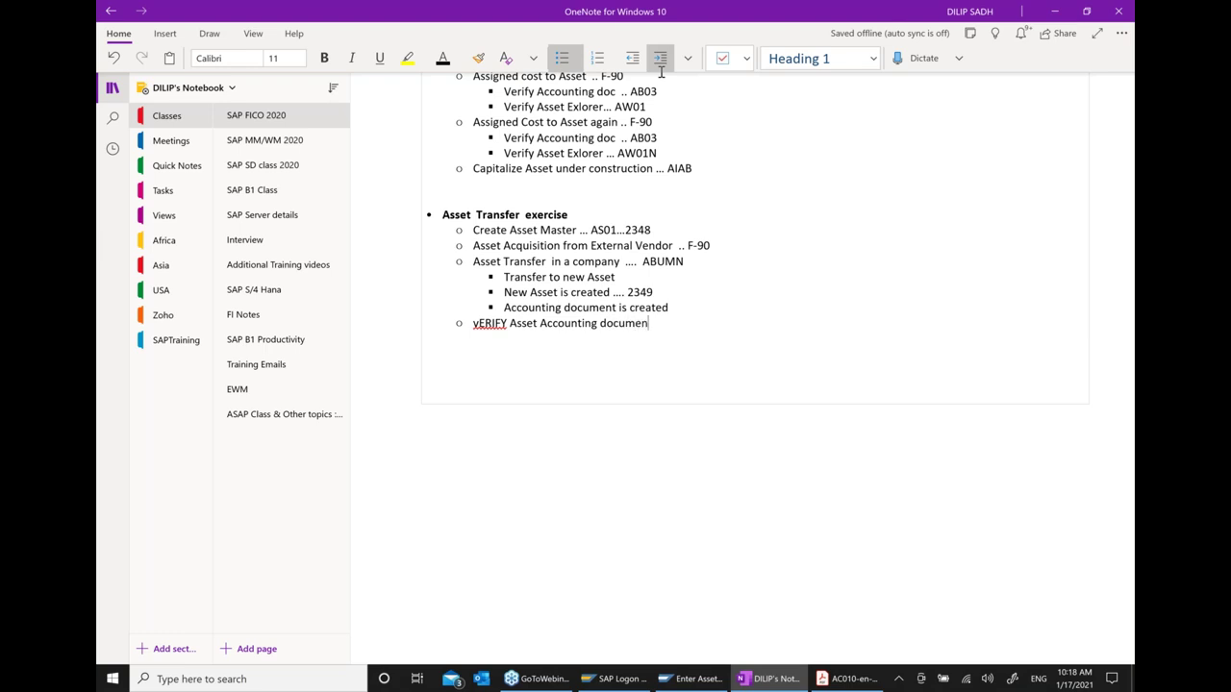
type("t .. ab")
type("AB03")
right_click(490, 325)
left_click(722, 331)
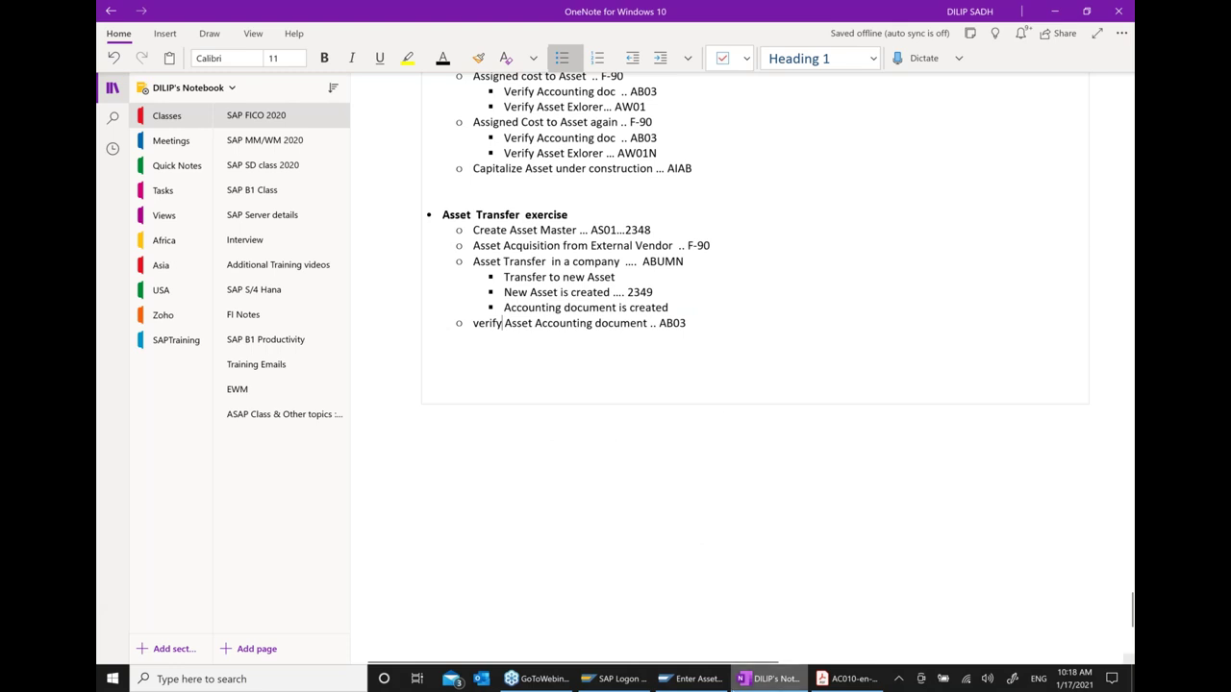
Switch to SAP, close the posting messages, and exit the transfer transaction
left_click(688, 682)
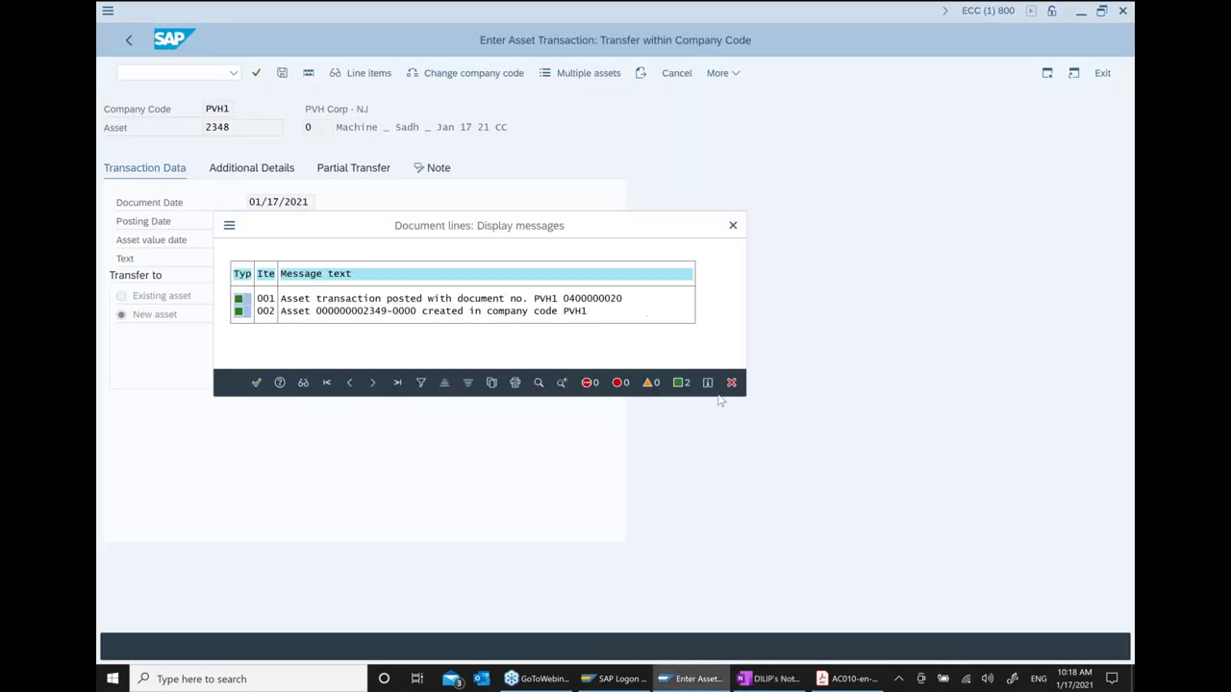
left_click(732, 233)
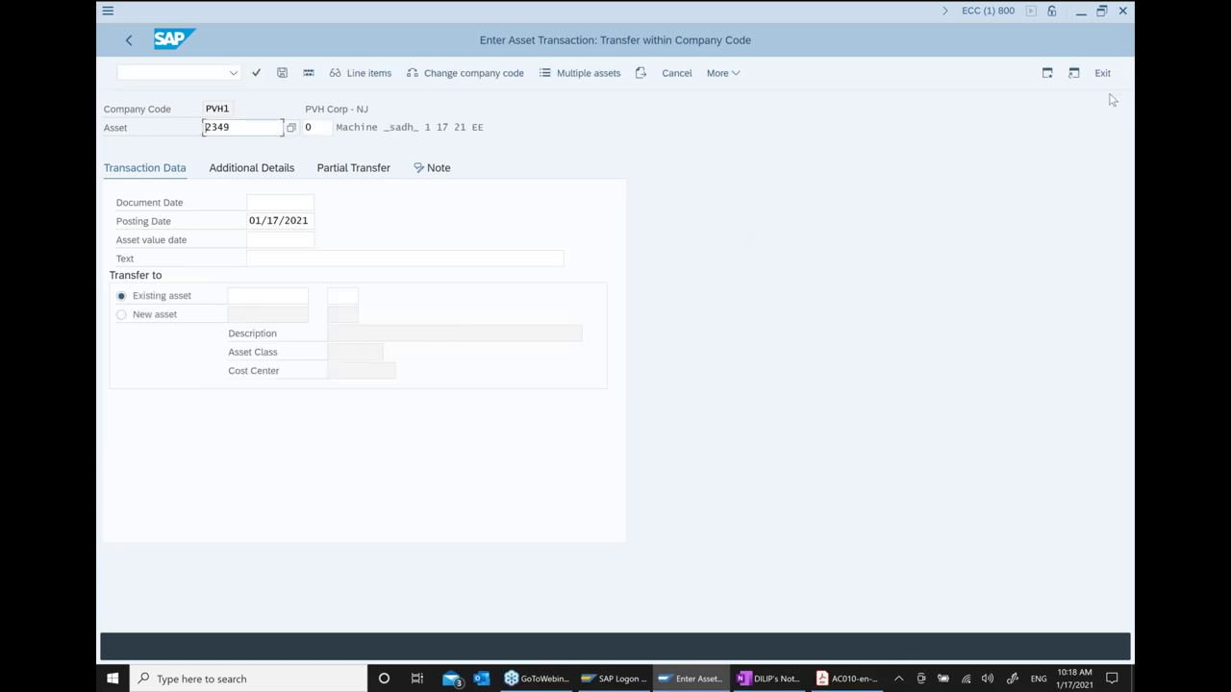
left_click(1103, 73)
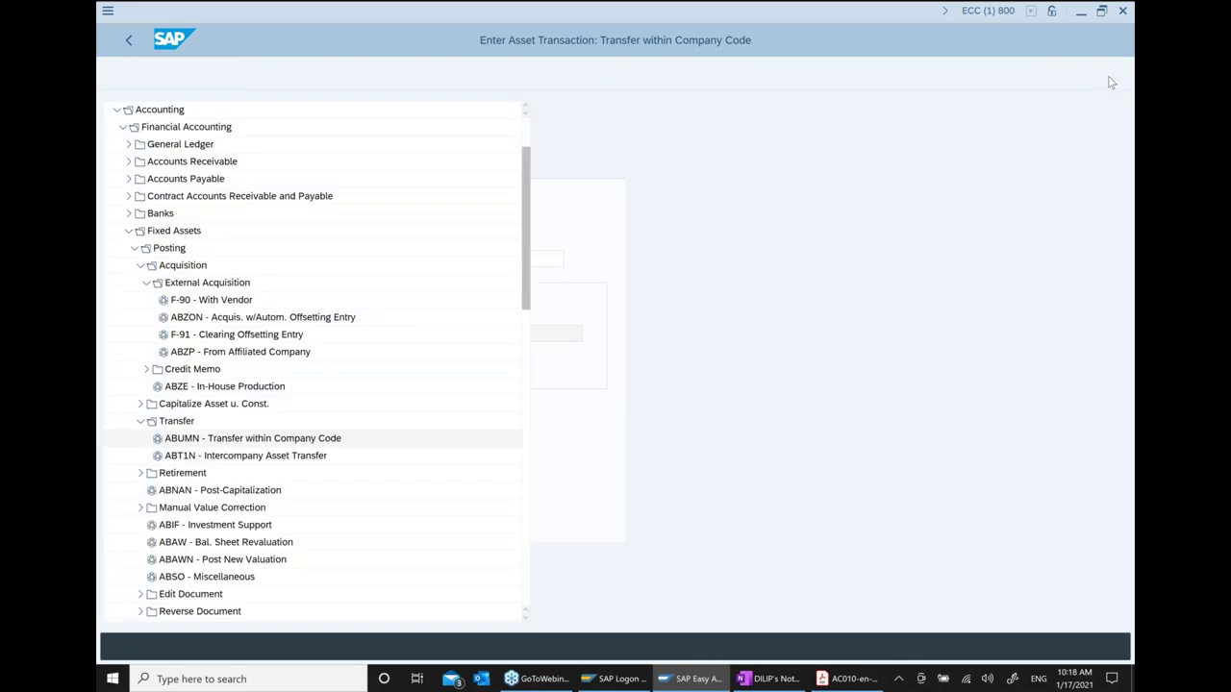
Start AB03 from the Edit Document folder and display the accounting documents for asset 2348 in company code PVH1, fiscal year 2021
scroll(361, 344, "down", 1)
scroll(361, 344, "down", 7)
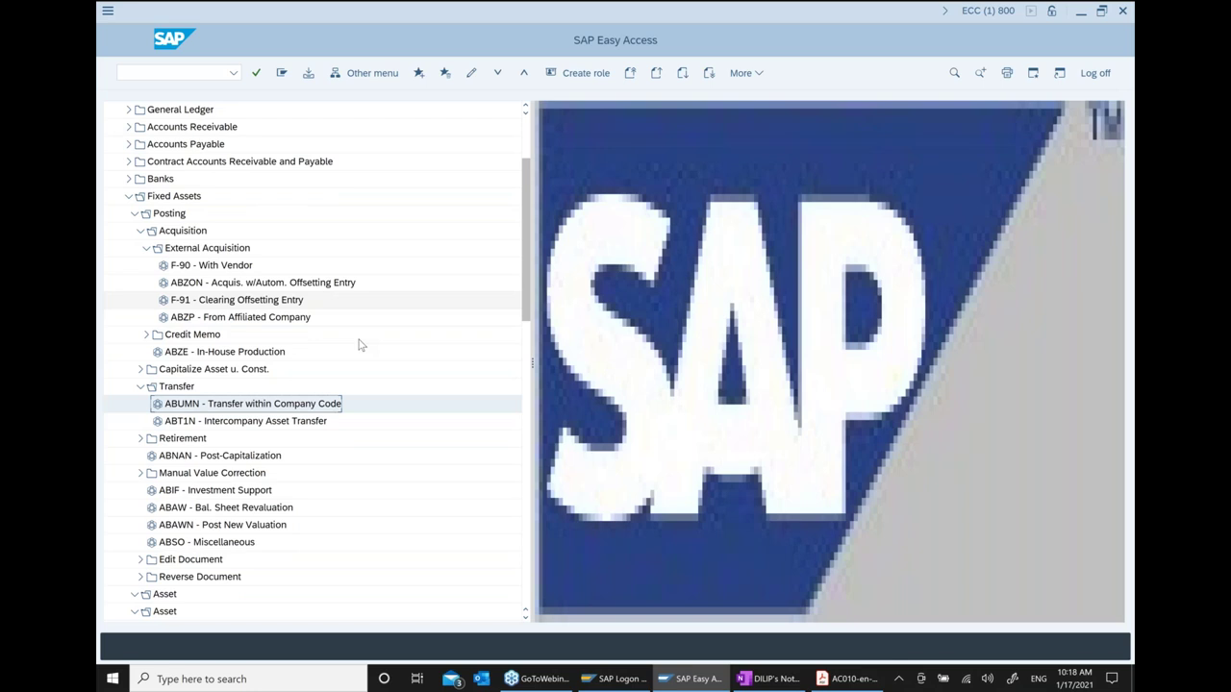
left_click(142, 456)
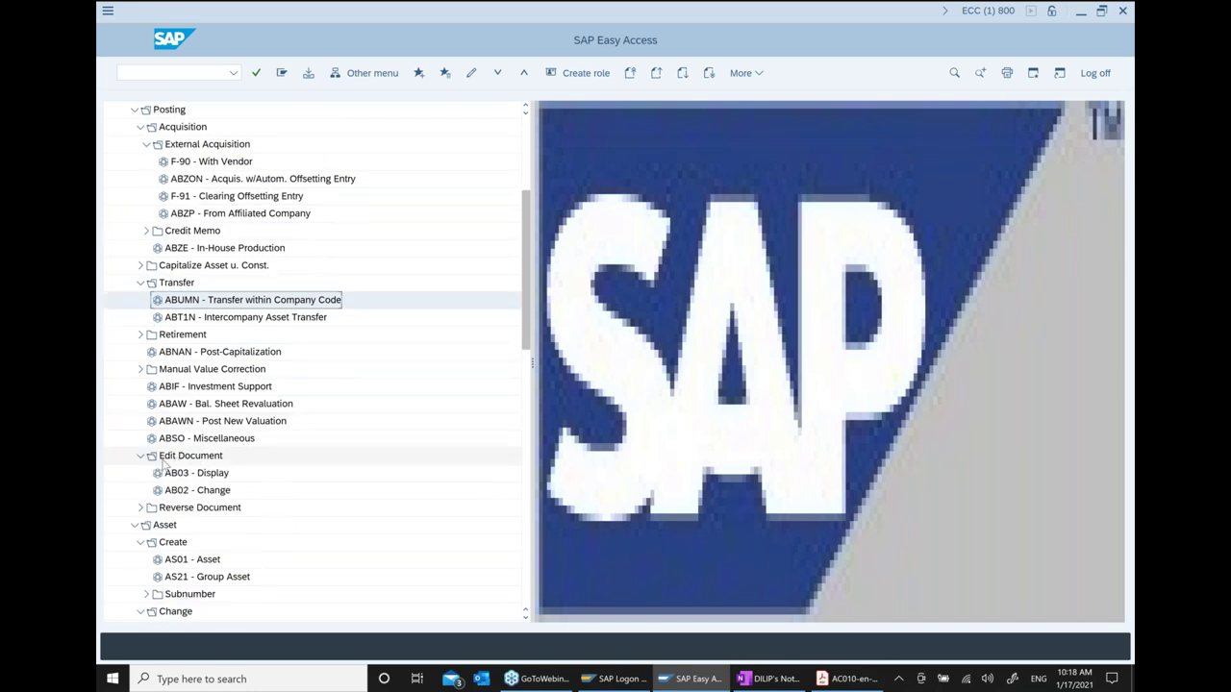
double_click(206, 474)
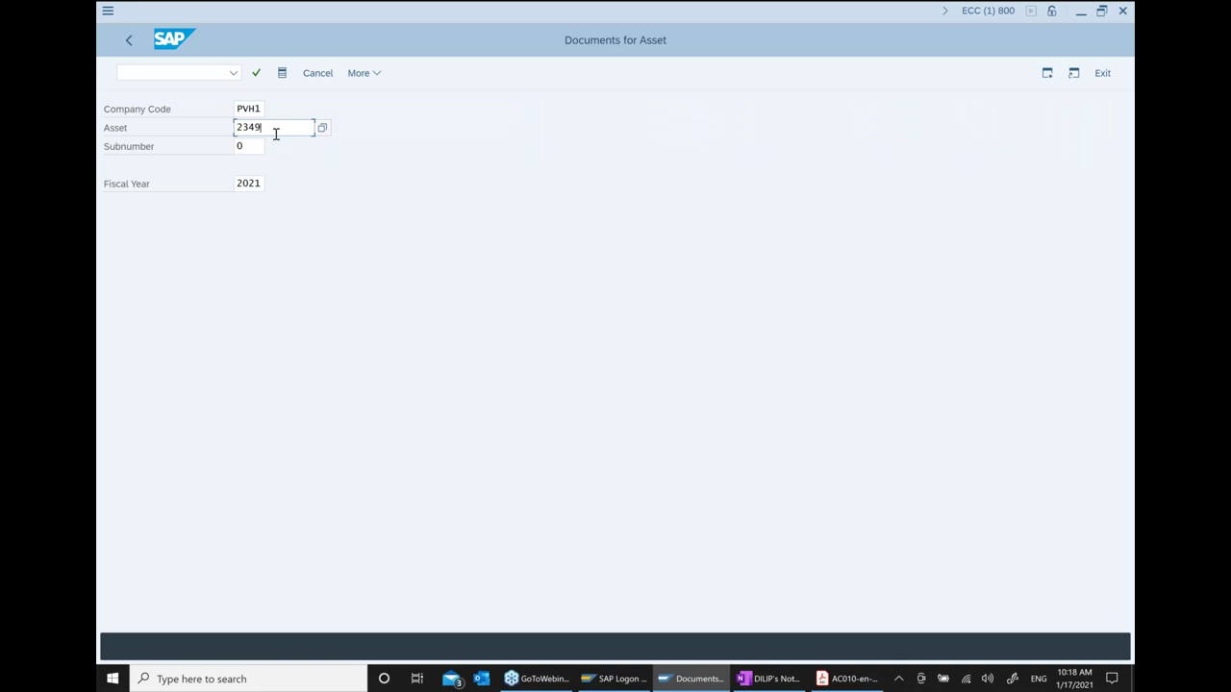
key("BackSpace")
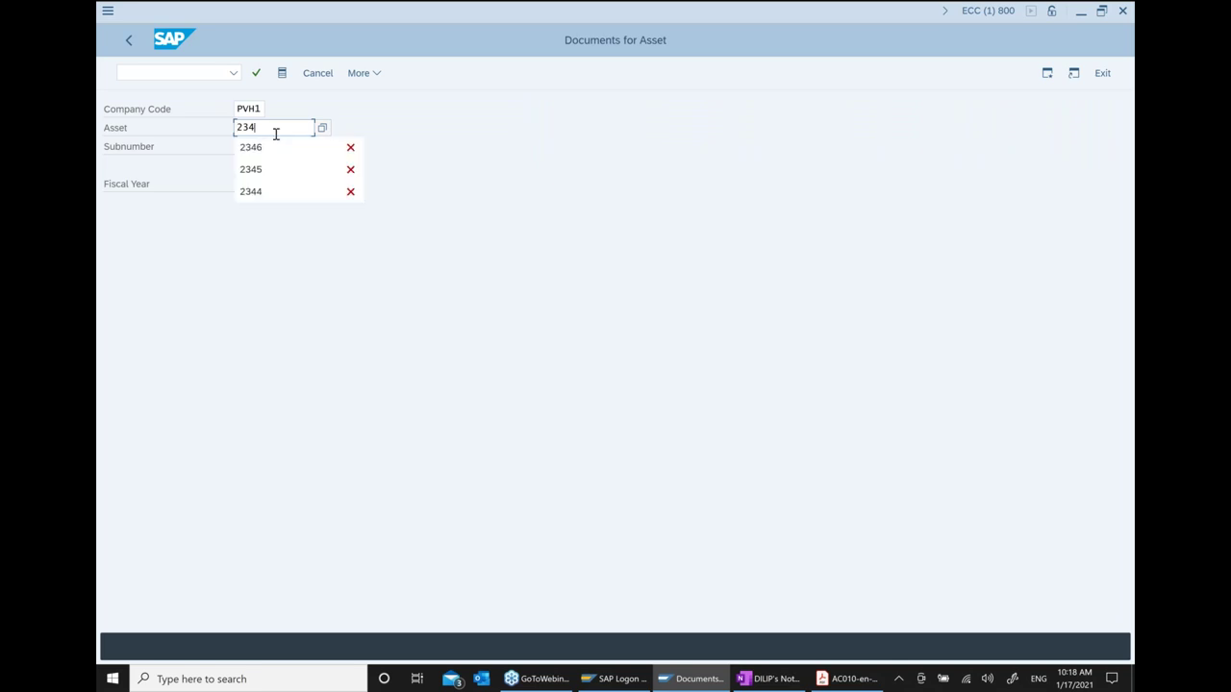
type("8")
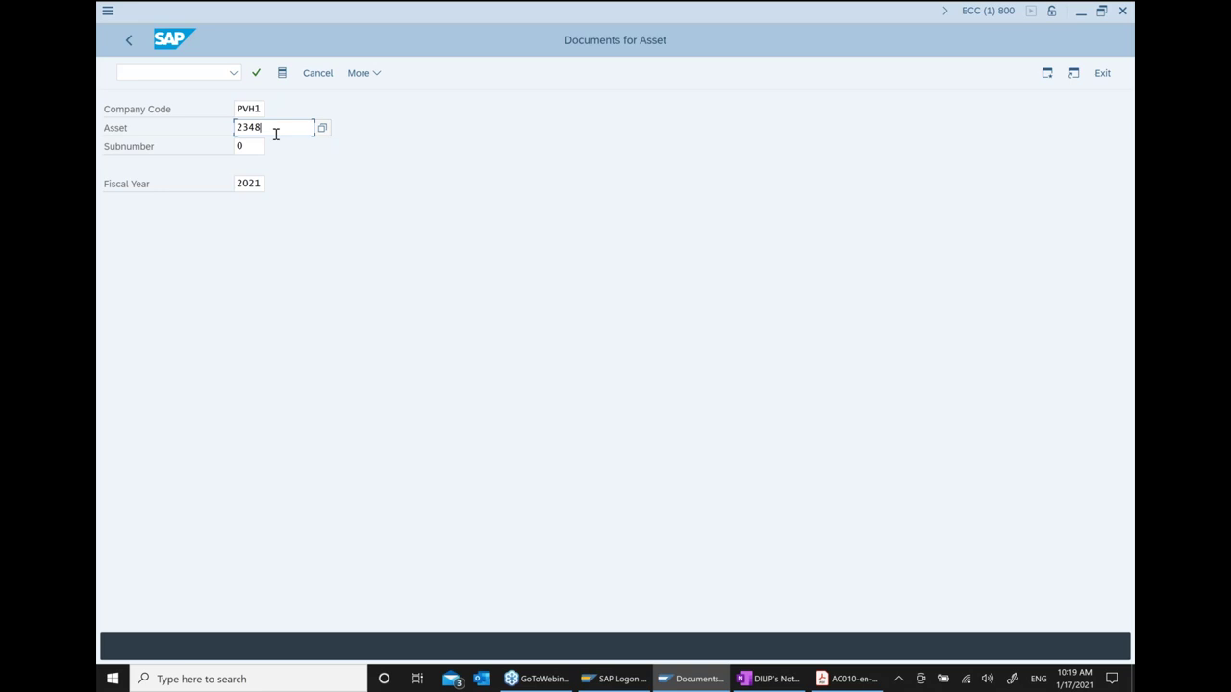
key("Return")
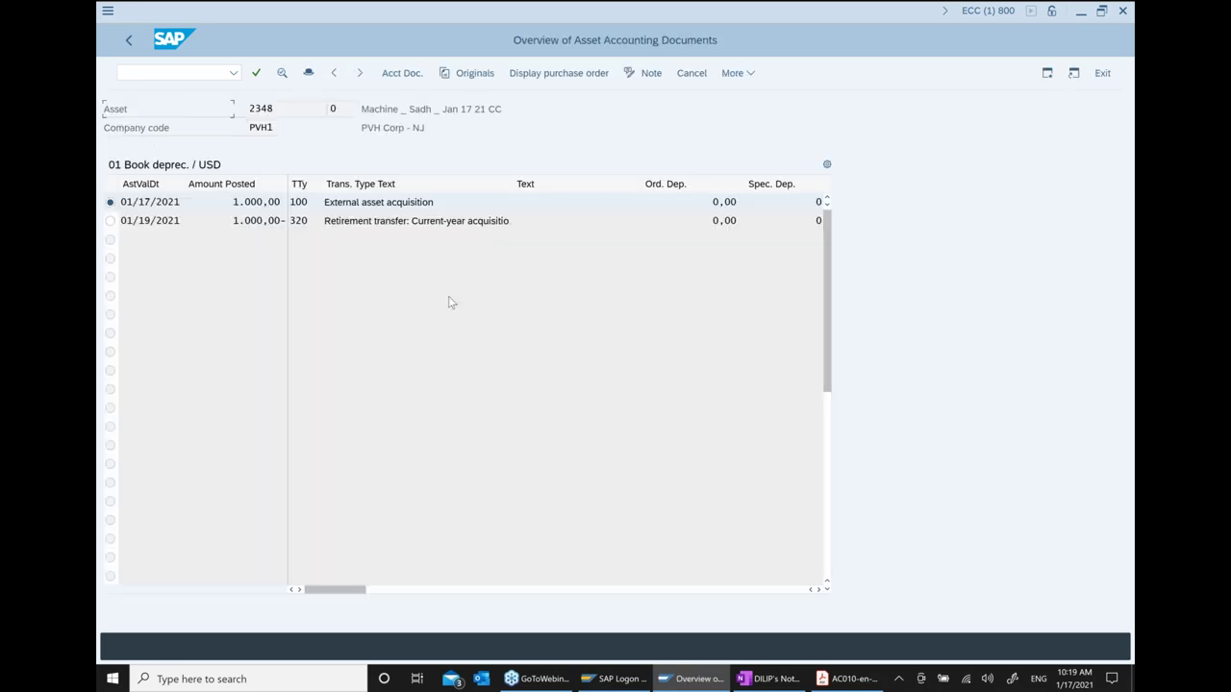
double_click(300, 109)
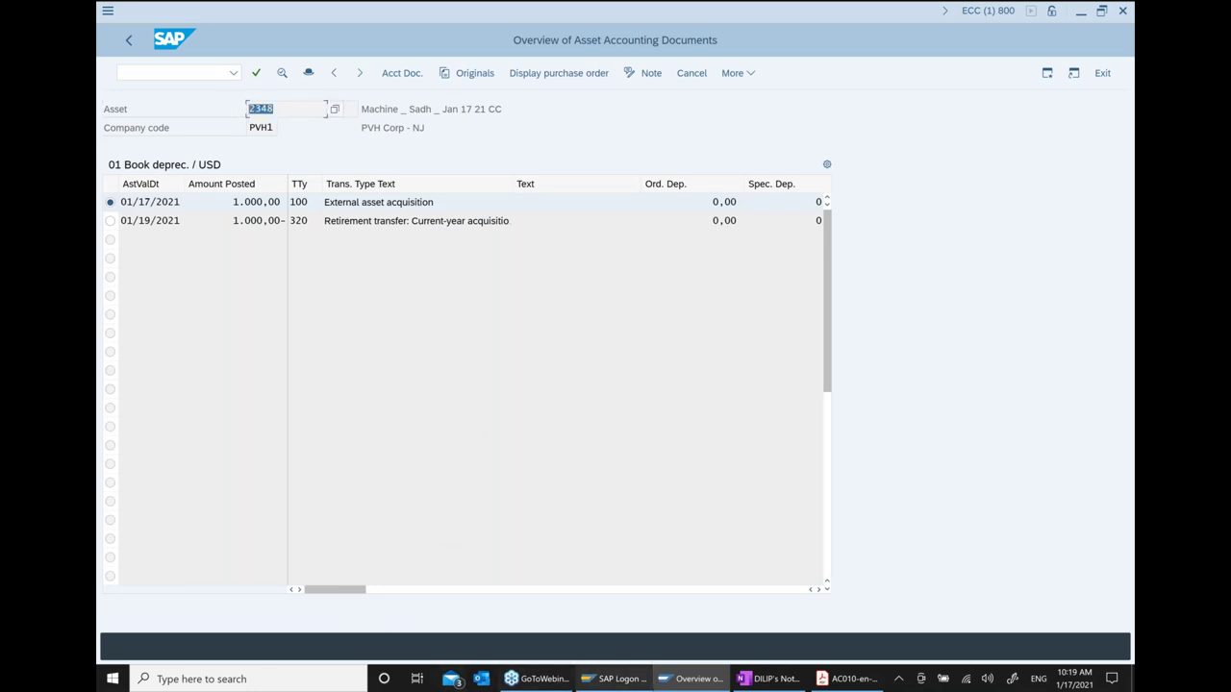
Switch to OneNote and add the sub-bullet "For Asset 2348" under the AB03 verification line
left_click(756, 681)
left_click(694, 323)
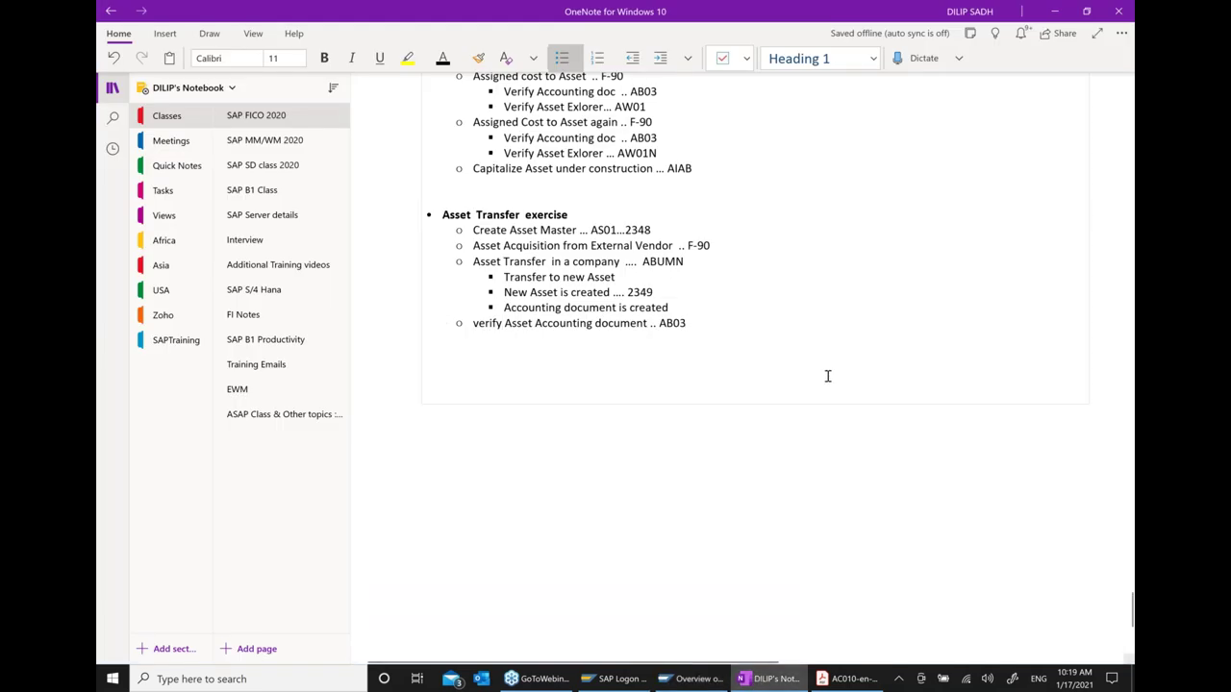
key("Return")
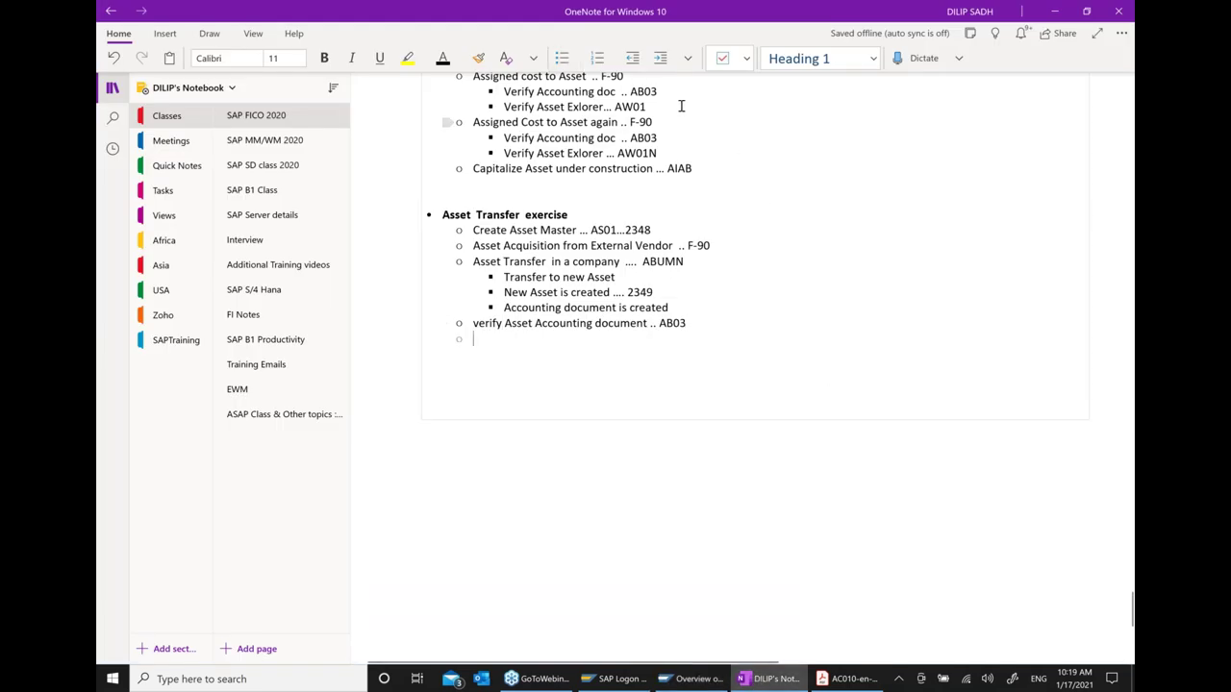
left_click(661, 59)
type("FOR")
key("BackSpace")
key("BackSpace")
type("or")
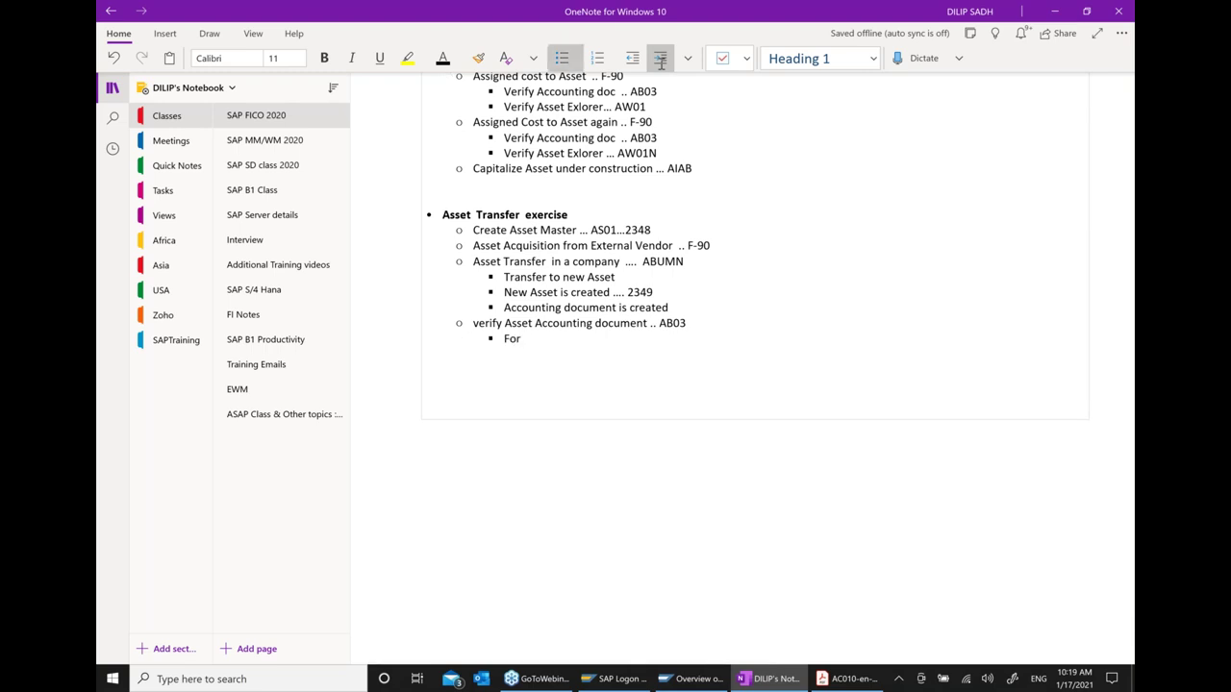
type(" Asset 2348")
Switch to SAP and check the transaction type and its text on the 01/19/2021 document line of asset 2348
left_click(711, 679)
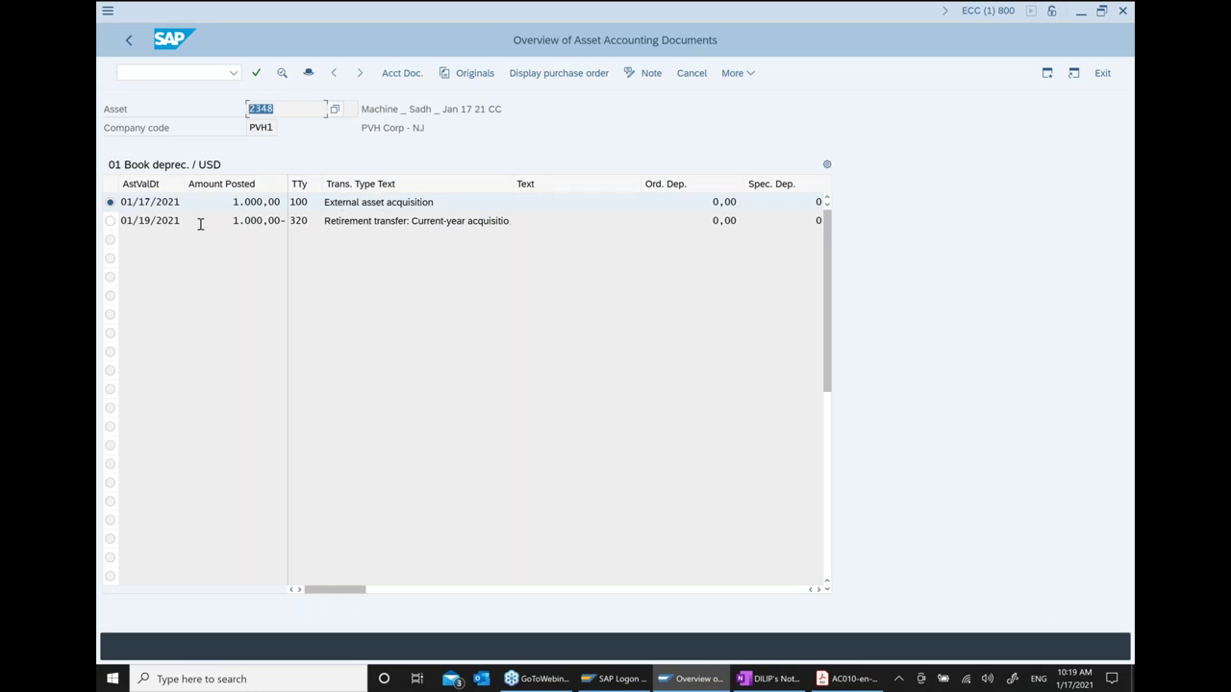
double_click(310, 220)
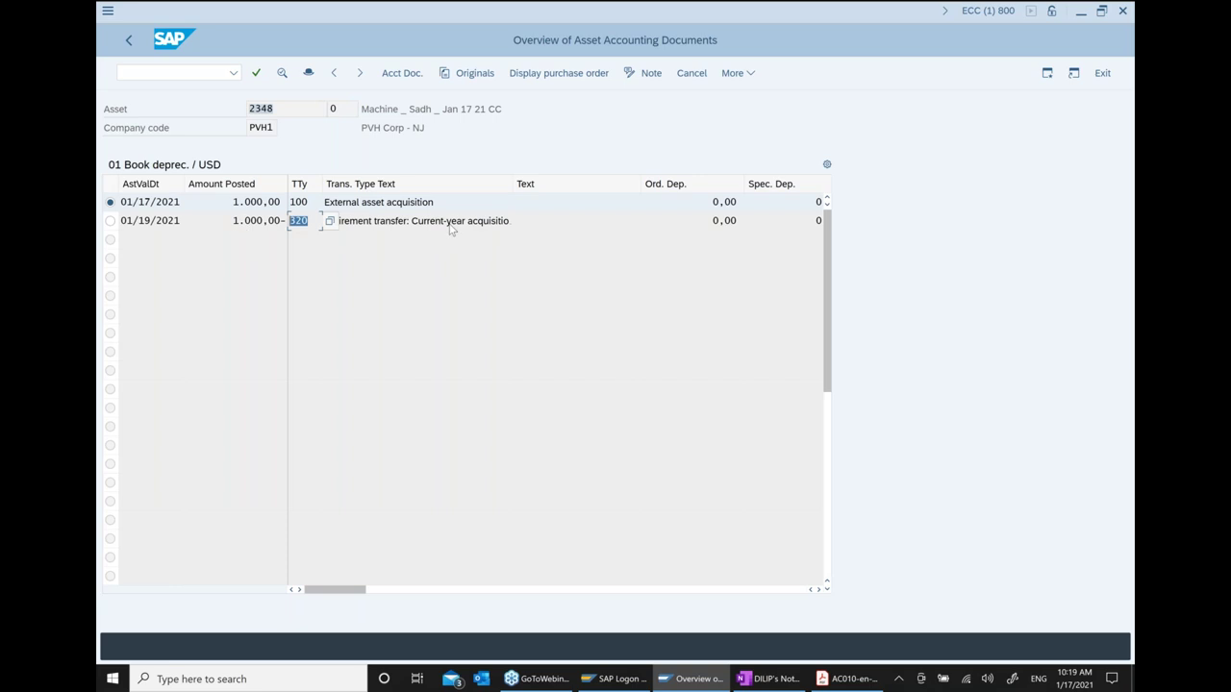
left_click(515, 221)
key("shift+Tab")
Switch to OneNote and add the nested bullet "New Asset transaction type 320" under "For Asset 2348"
left_click(764, 679)
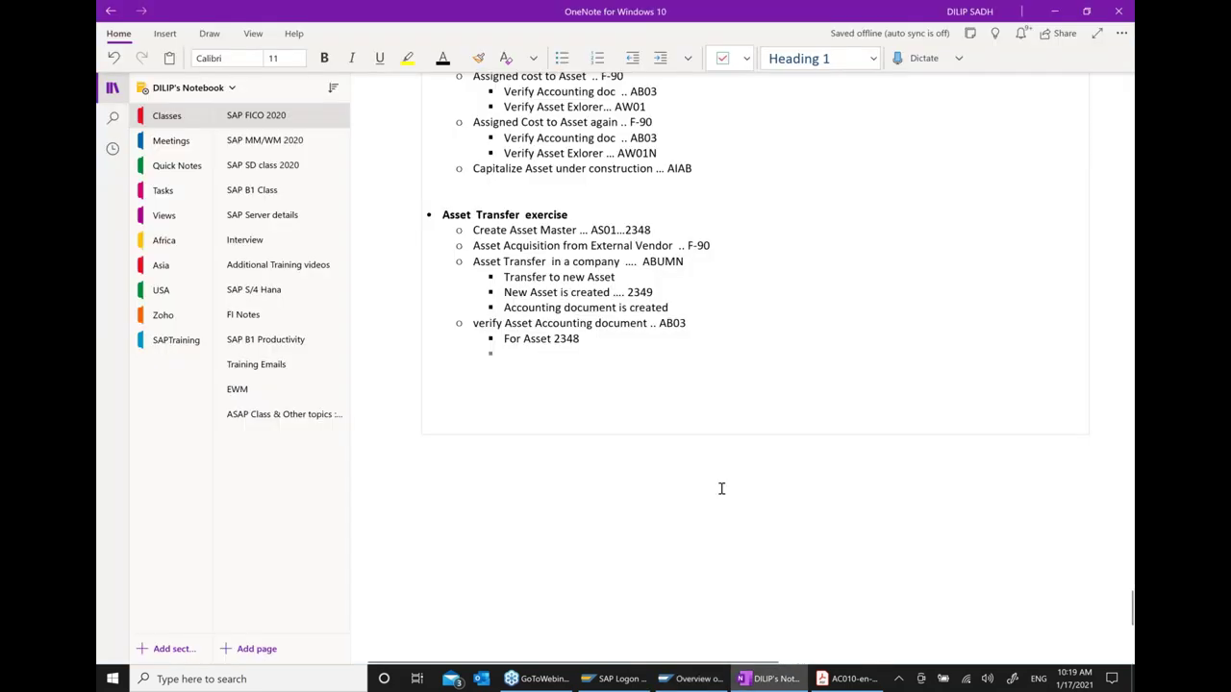
left_click(659, 58)
type("New A")
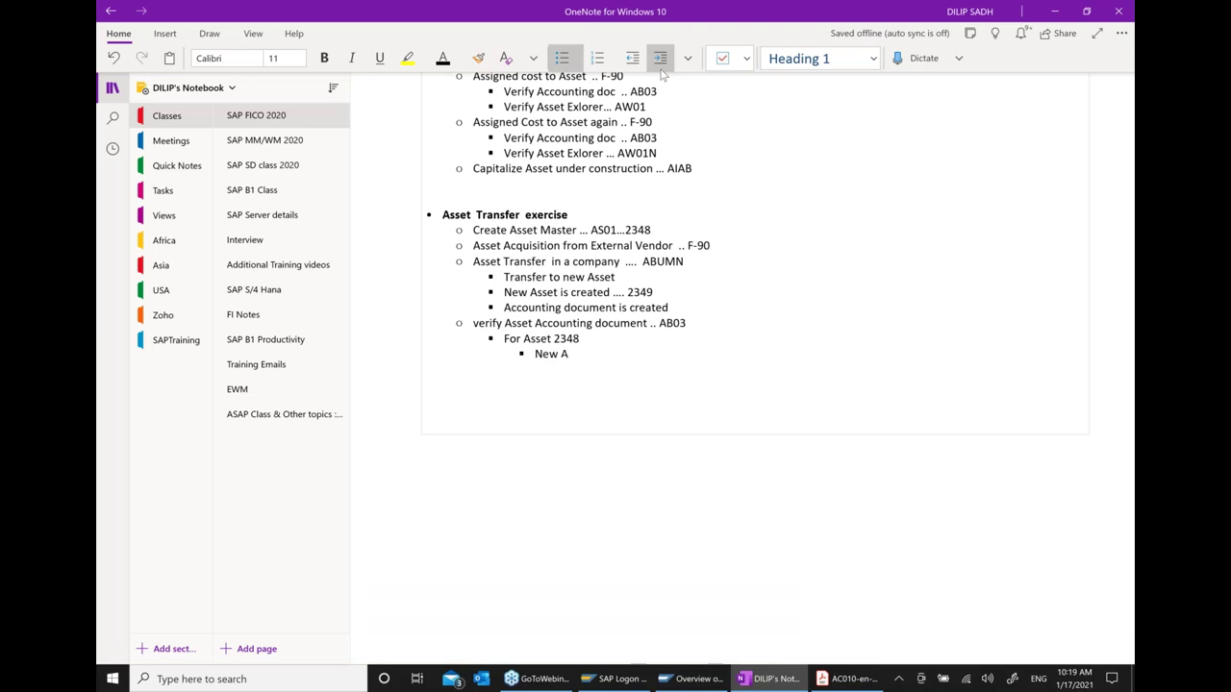
type("sset transaction type 320 ")
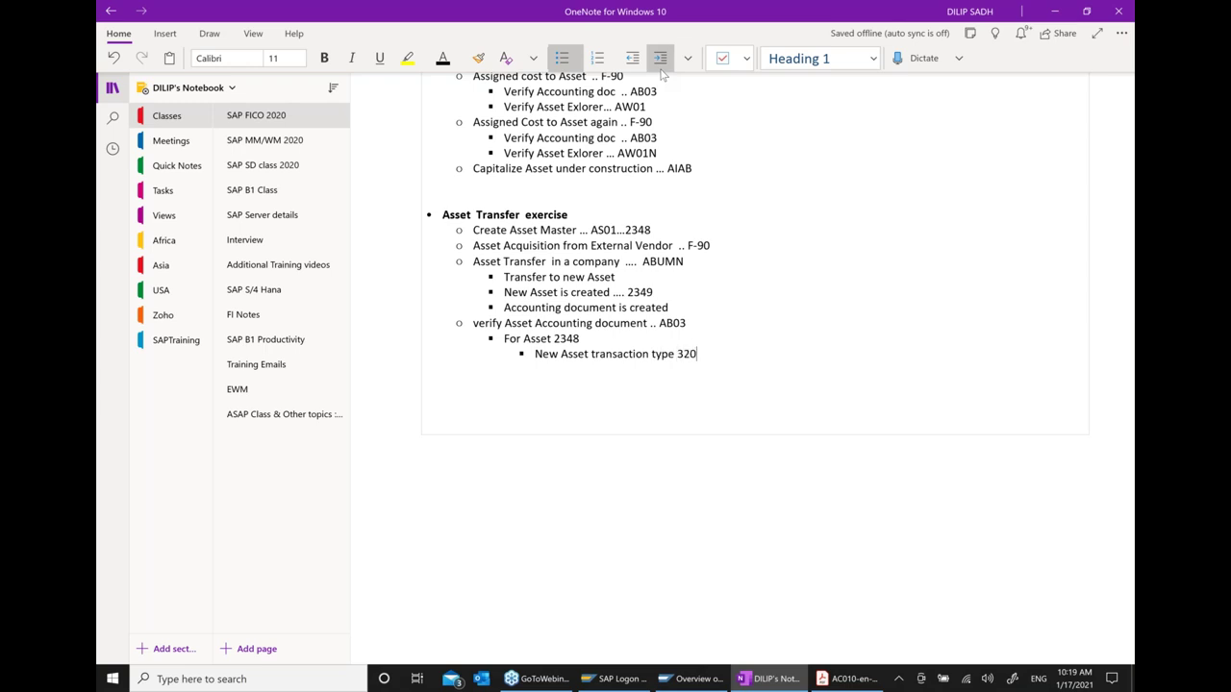
Complete the nested bullet with "is posed and value it credited" and switch to SAP to check the amount posted on the 01/19/2021 line
type("is posed and value it credited")
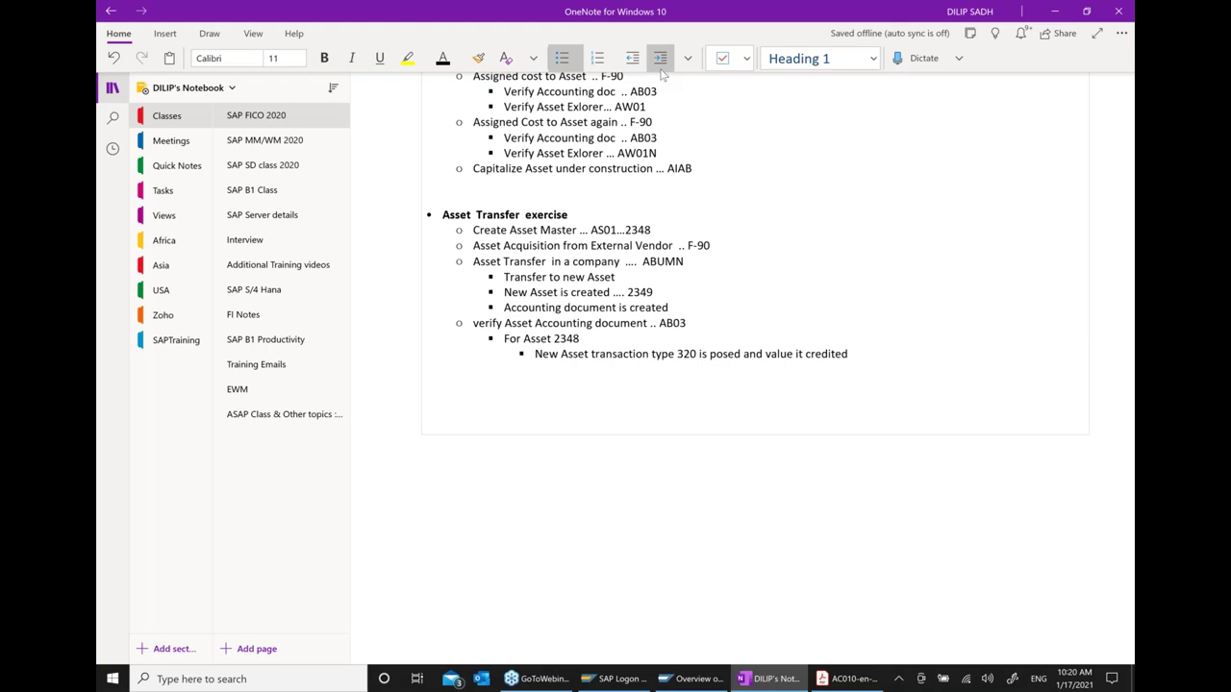
left_click(688, 679)
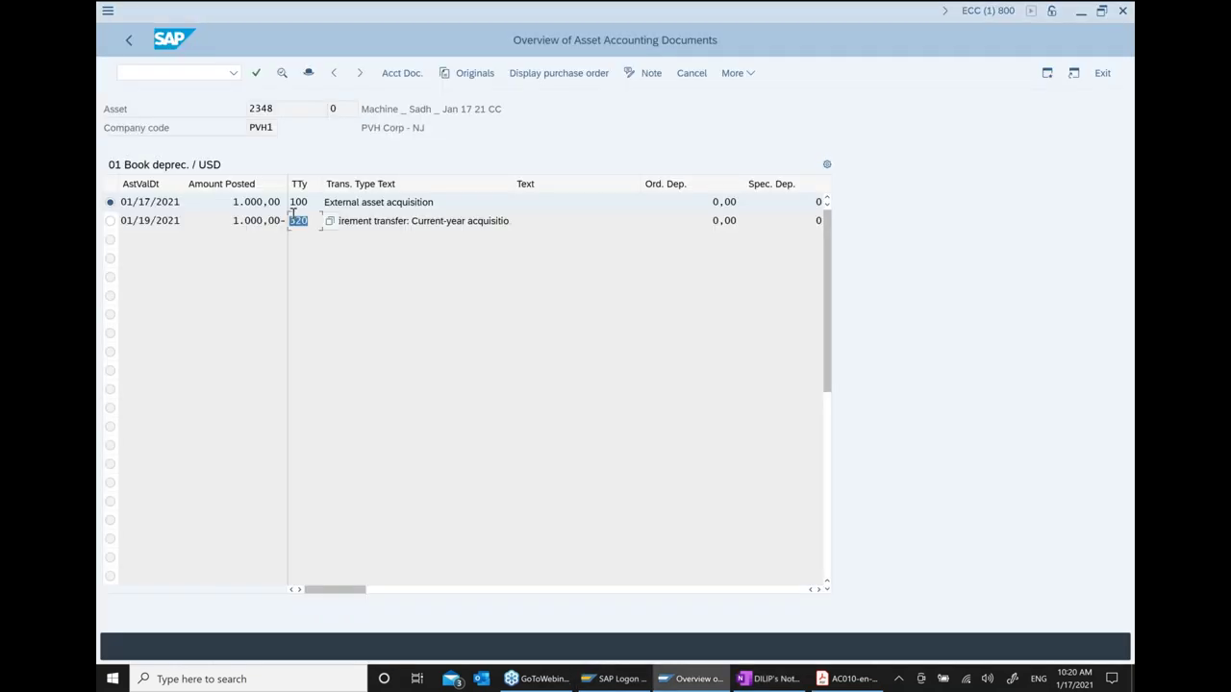
left_click(458, 219)
left_click_drag(231, 222, 363, 497)
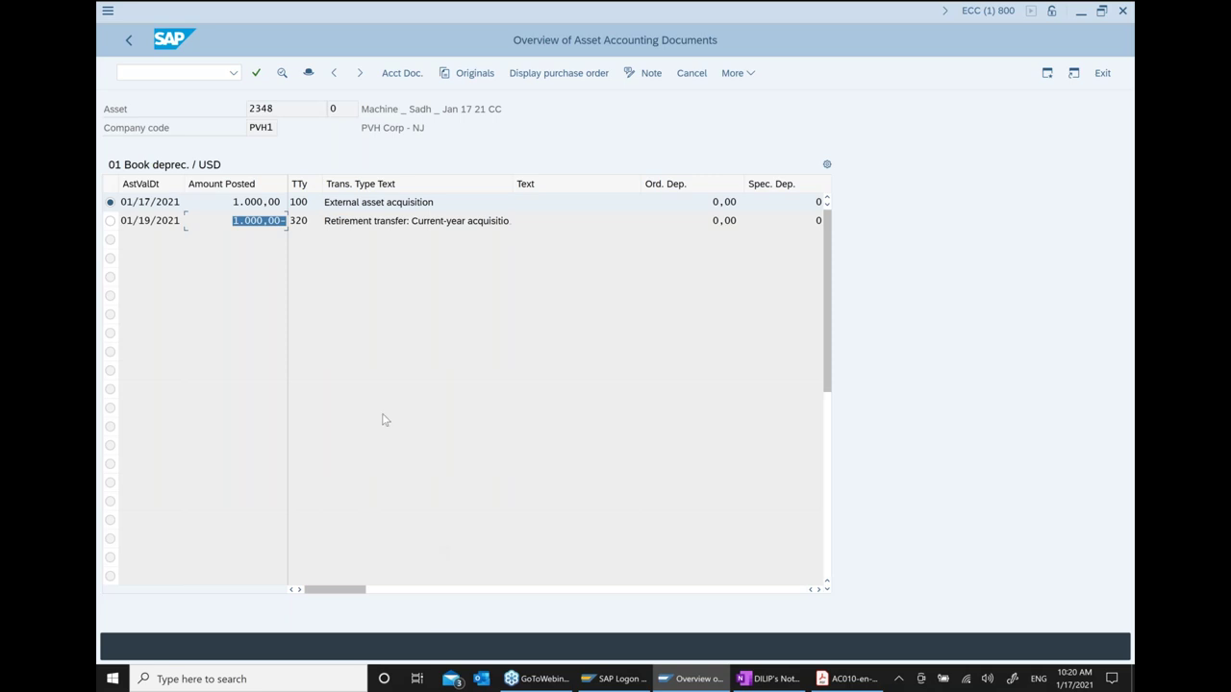
Leave the AB03 document display and open Asset Explorer (AW01N) for asset 2348
left_click(124, 41)
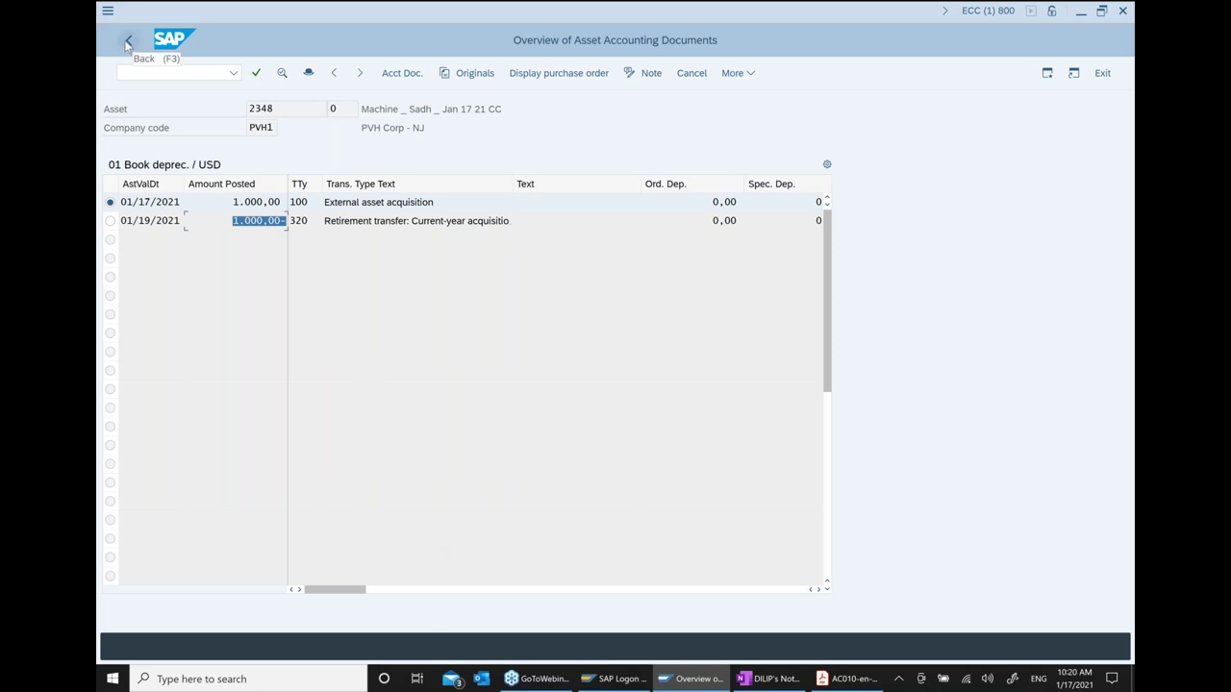
left_click(126, 42)
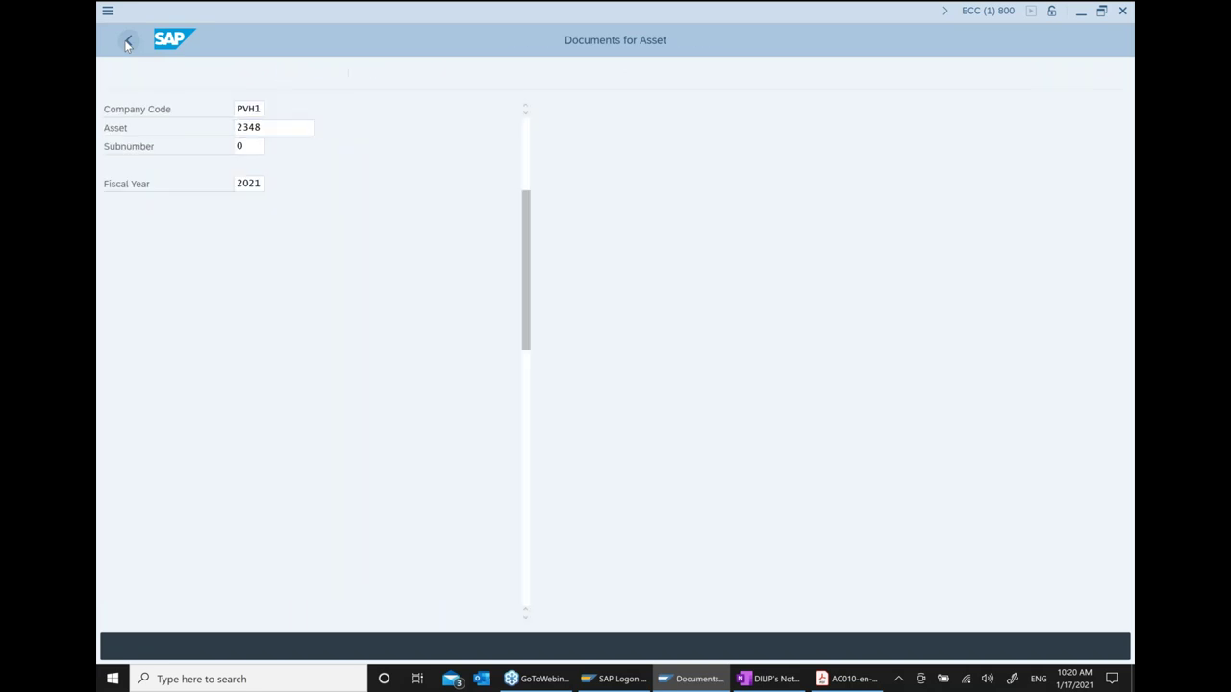
scroll(246, 526, "down", 2)
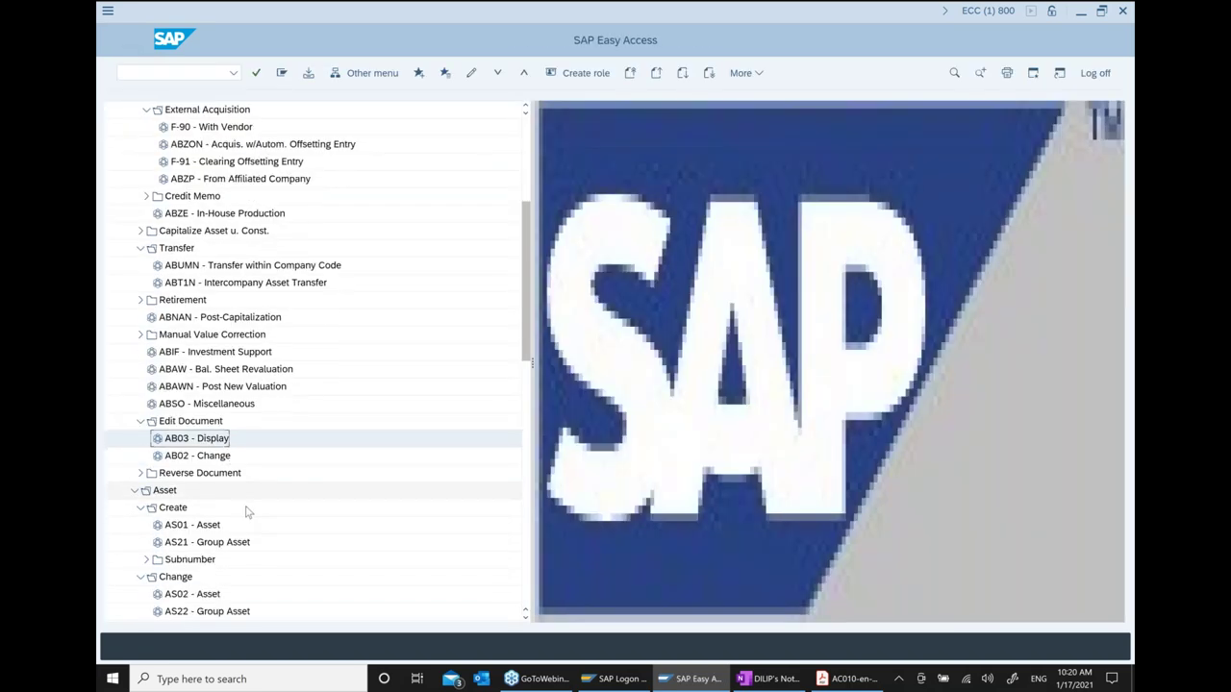
double_click(231, 617)
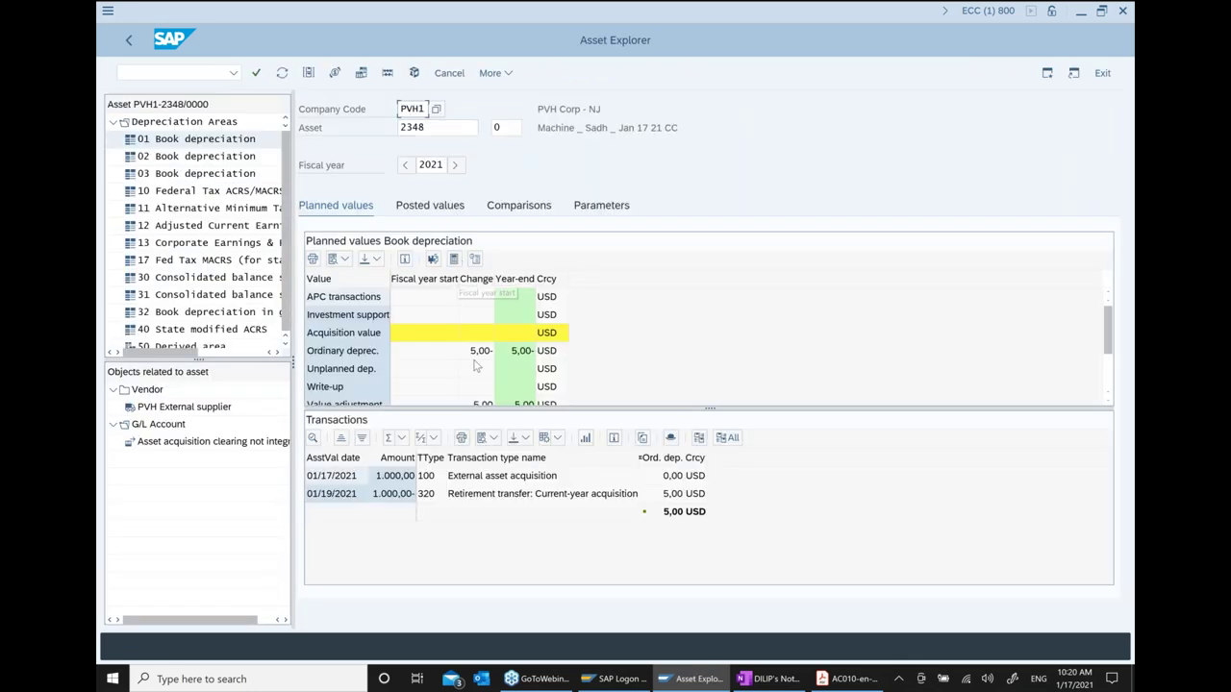
Examine the transaction lines and the acquisition value of asset 2348 in Asset Explorer
left_click(487, 482)
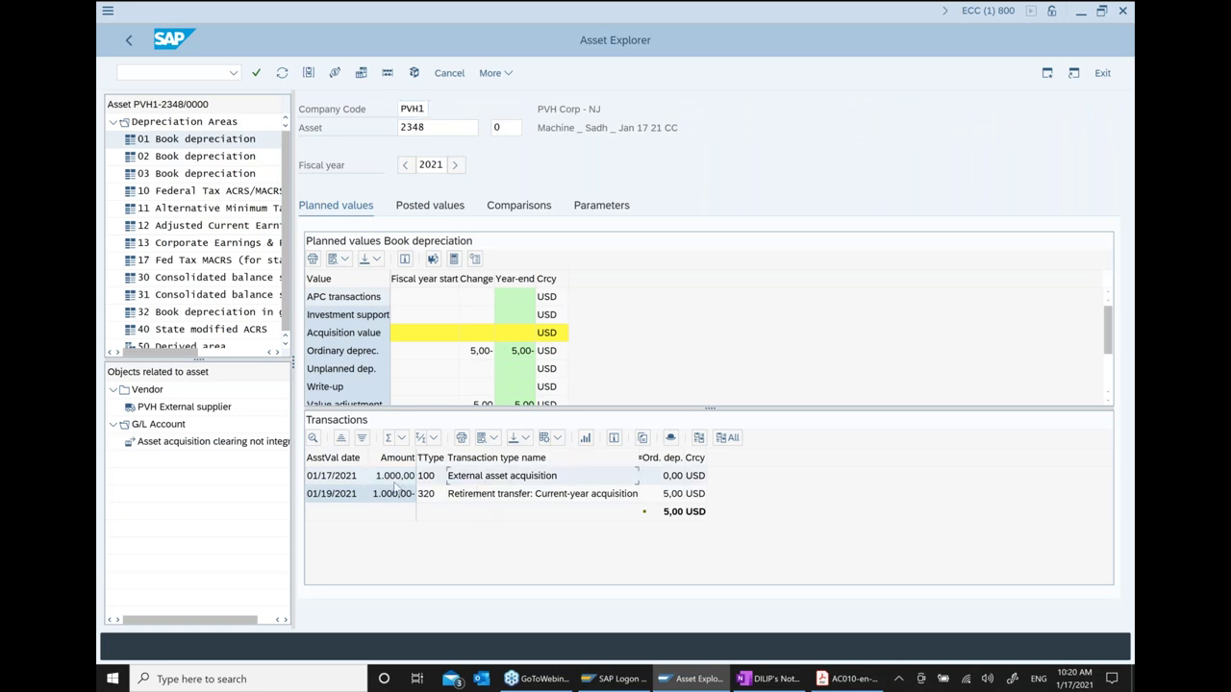
left_click(492, 499)
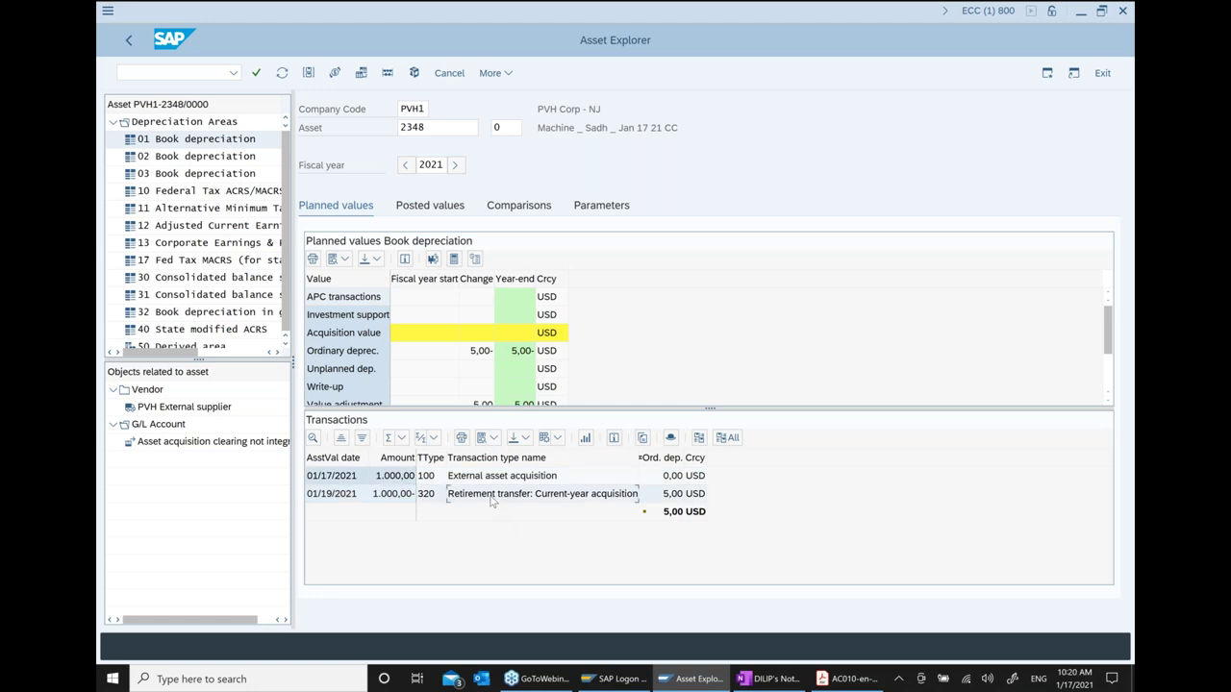
left_click(430, 498)
left_click(385, 496)
left_click(417, 333)
Switch to OneNote and add the bullet "Verify Asset accounting doc for new asset" below the AB03 verification, correcting the spelling of "Verify"
mouse_move(838, 679)
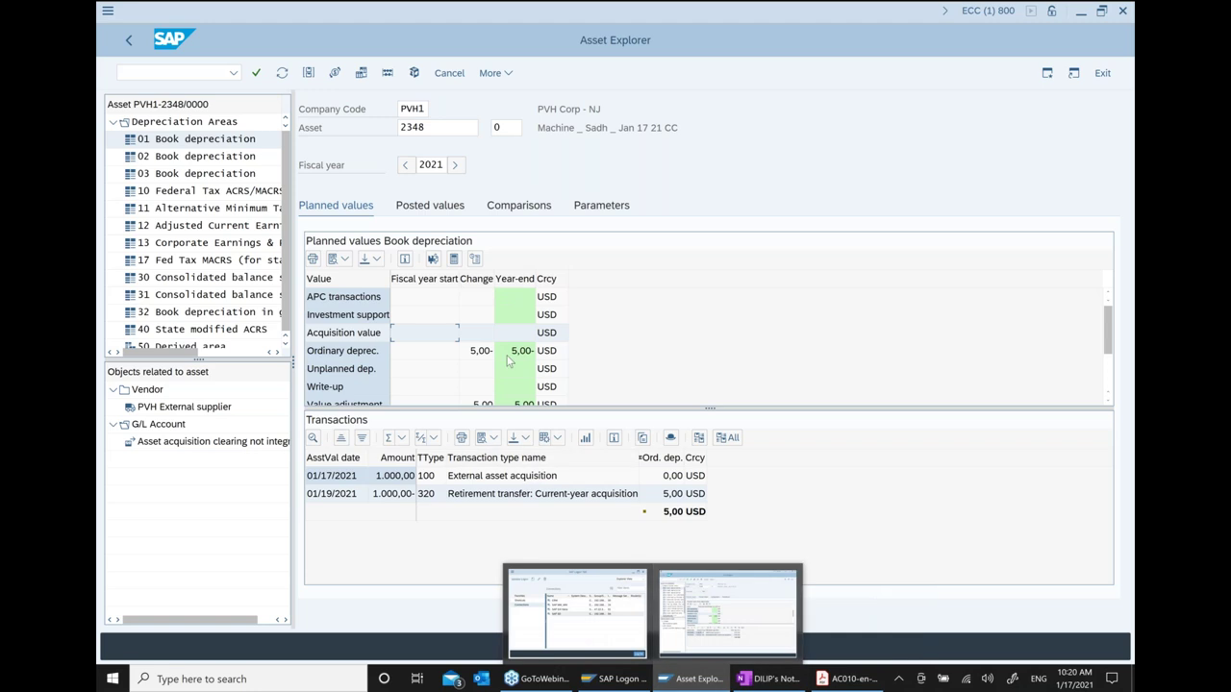
left_click(796, 683)
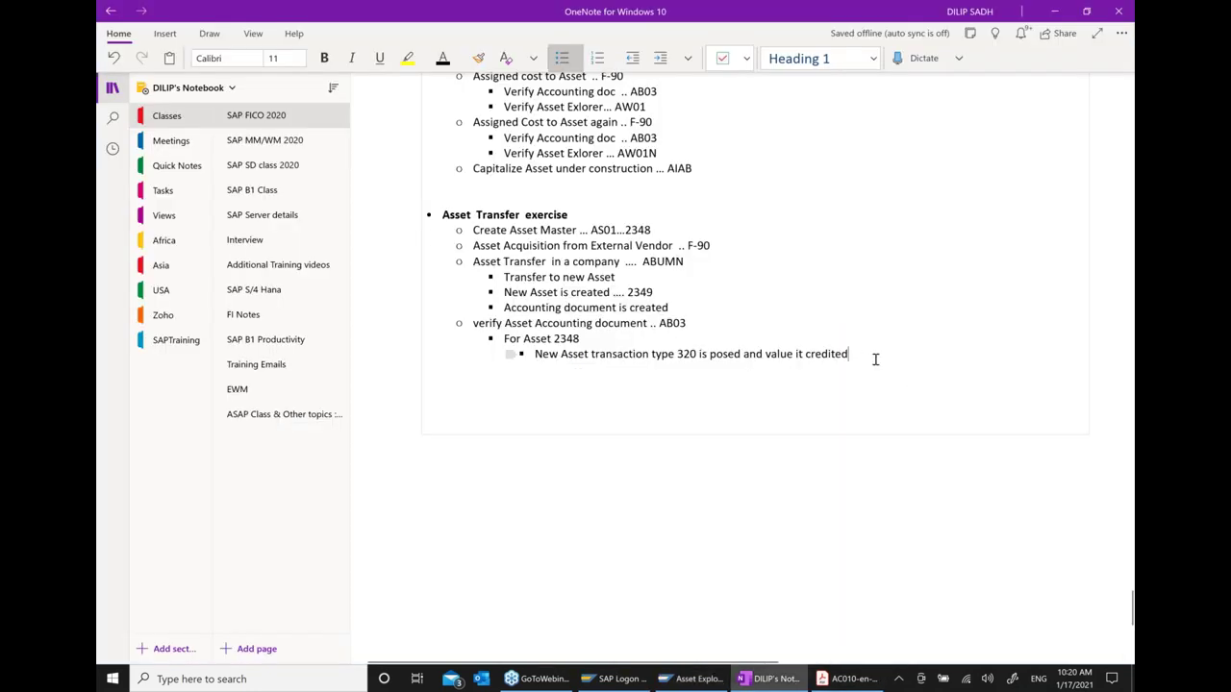
key("Return")
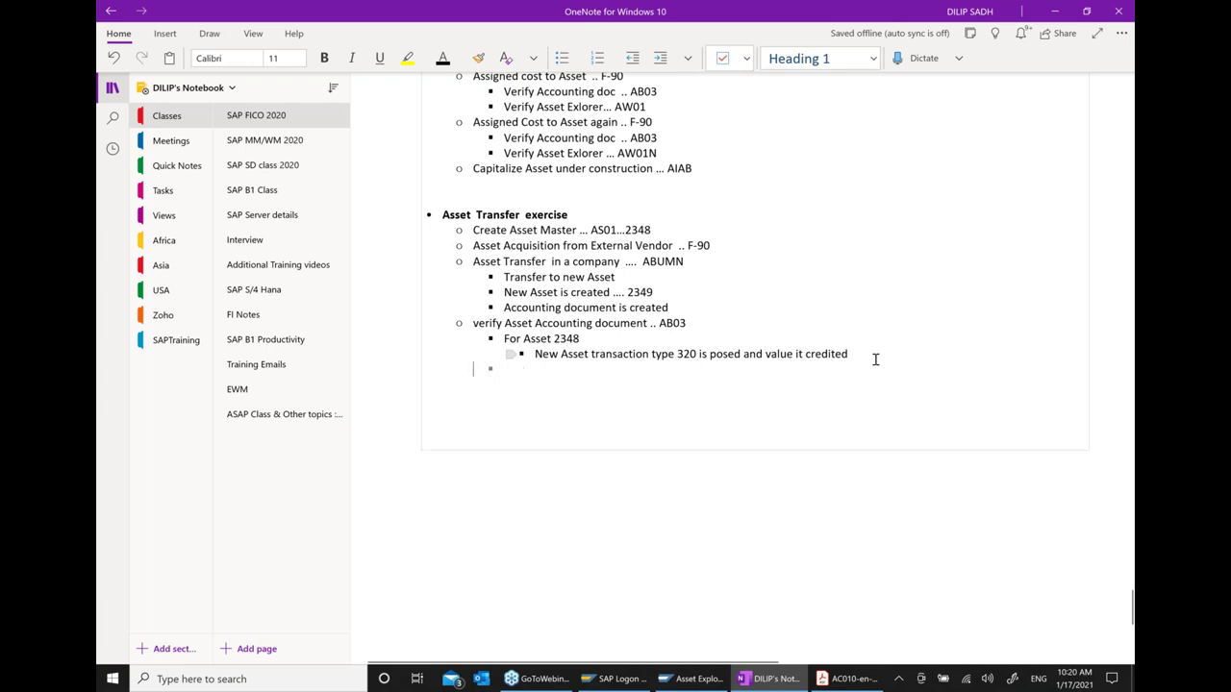
type("v")
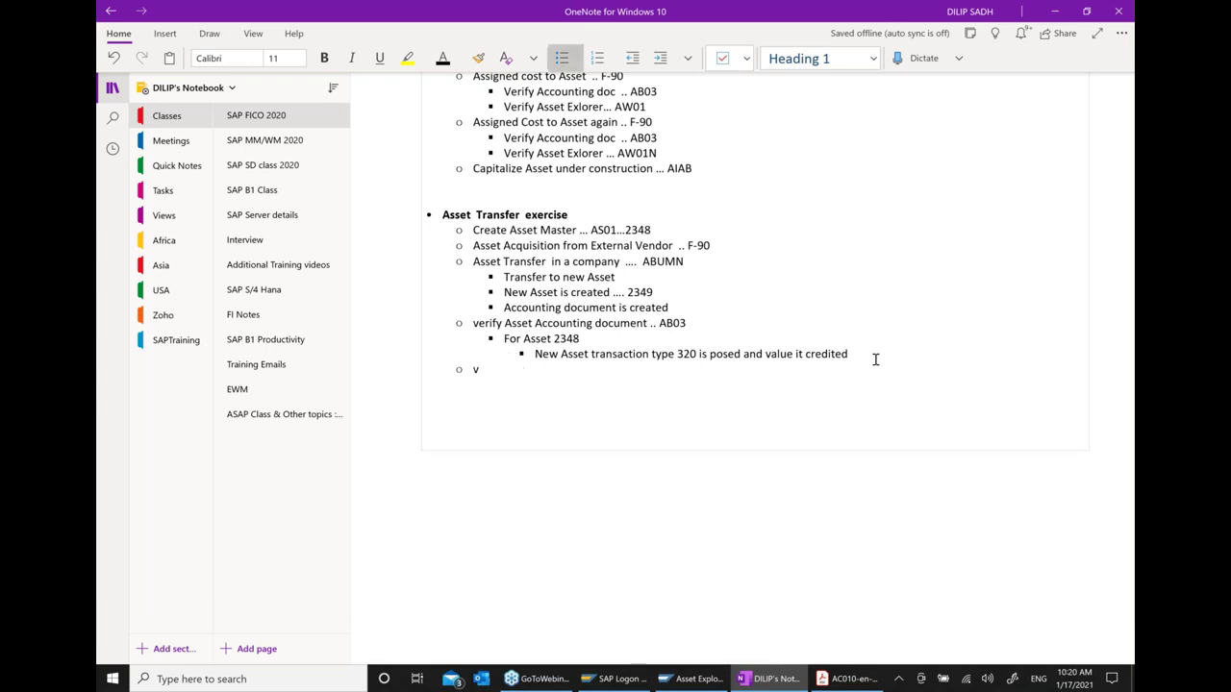
type("eriy")
type(" Asse")
type("t accounting")
key("BackSpace")
key("BackSpace")
type("ng doe")
key("BackSpace")
key("BackSpace")
type("oc for new")
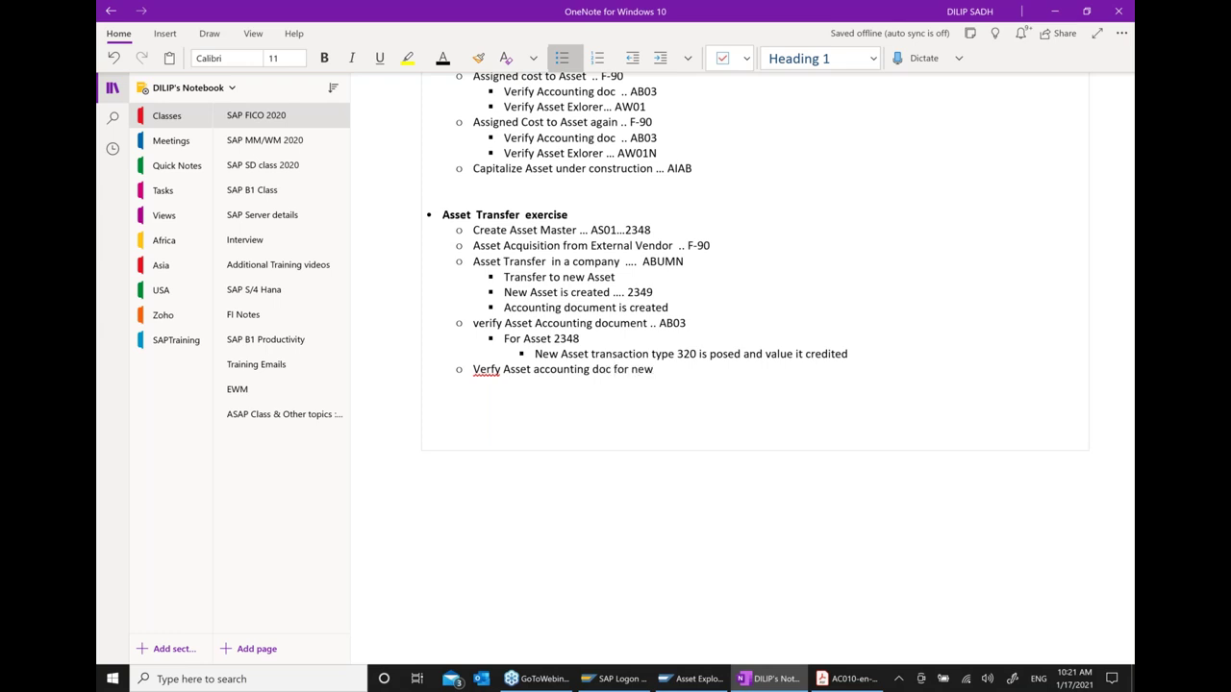
type("  asset")
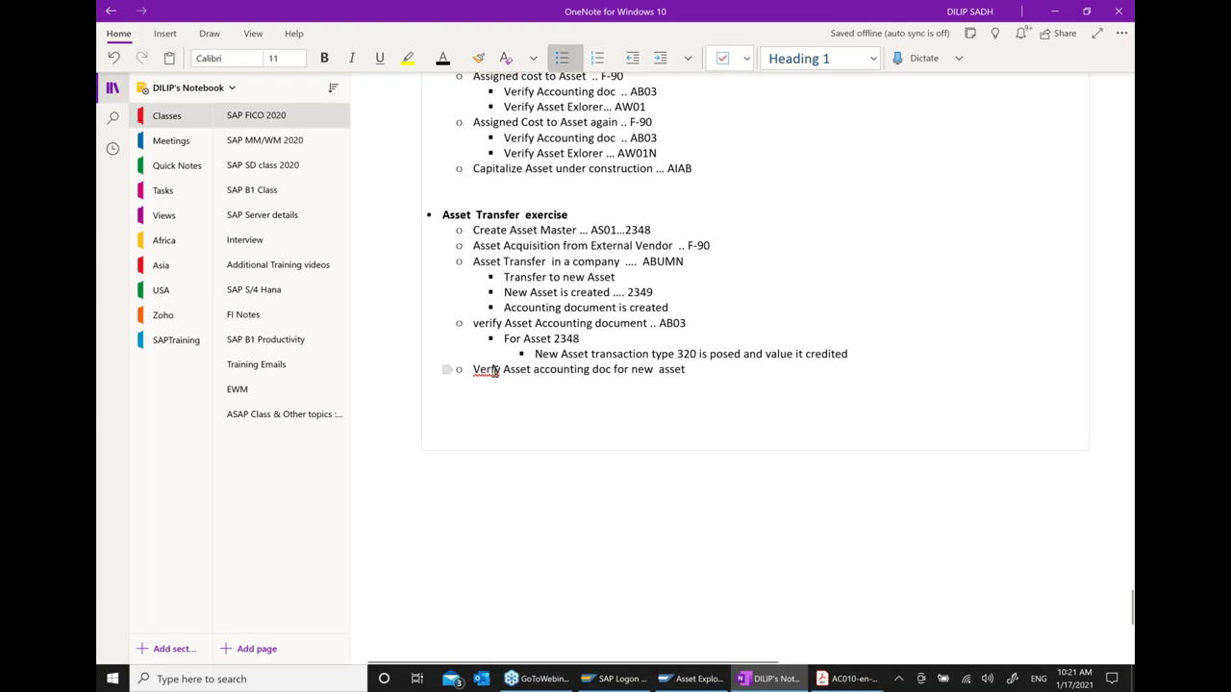
right_click(498, 371)
left_click(751, 373)
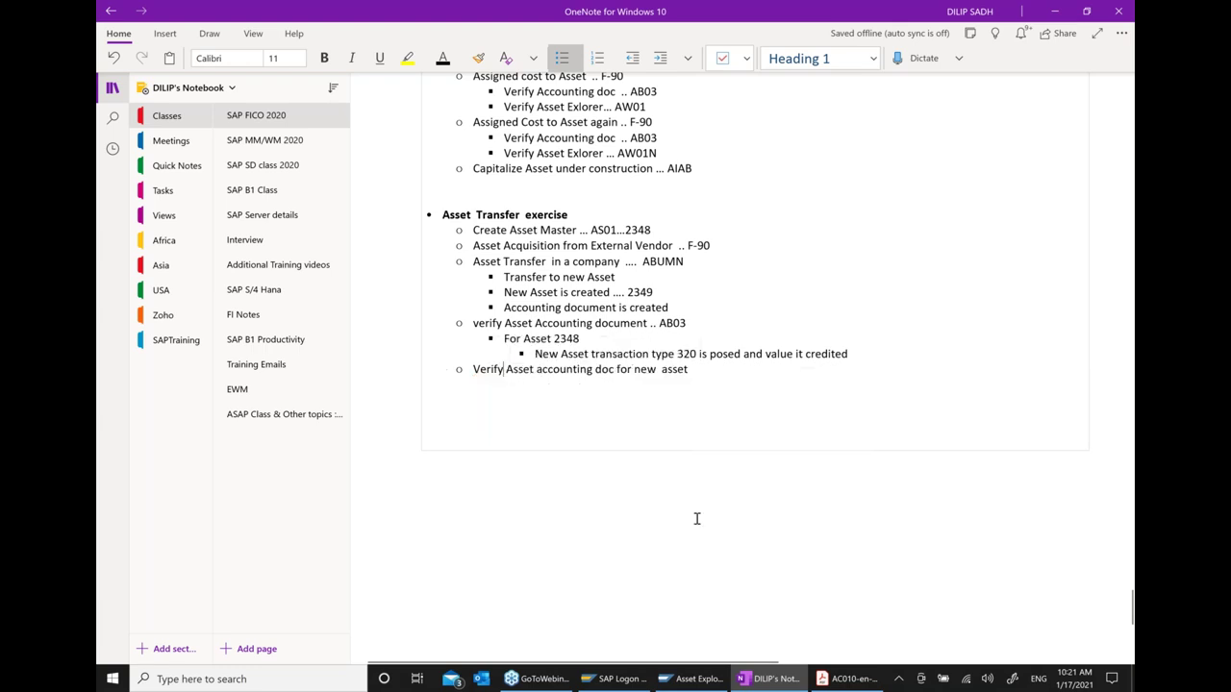
Switch to SAP, display asset 2349 in Asset Explorer and check the transaction type and its name on the 01/19/2021 line
left_click(690, 681)
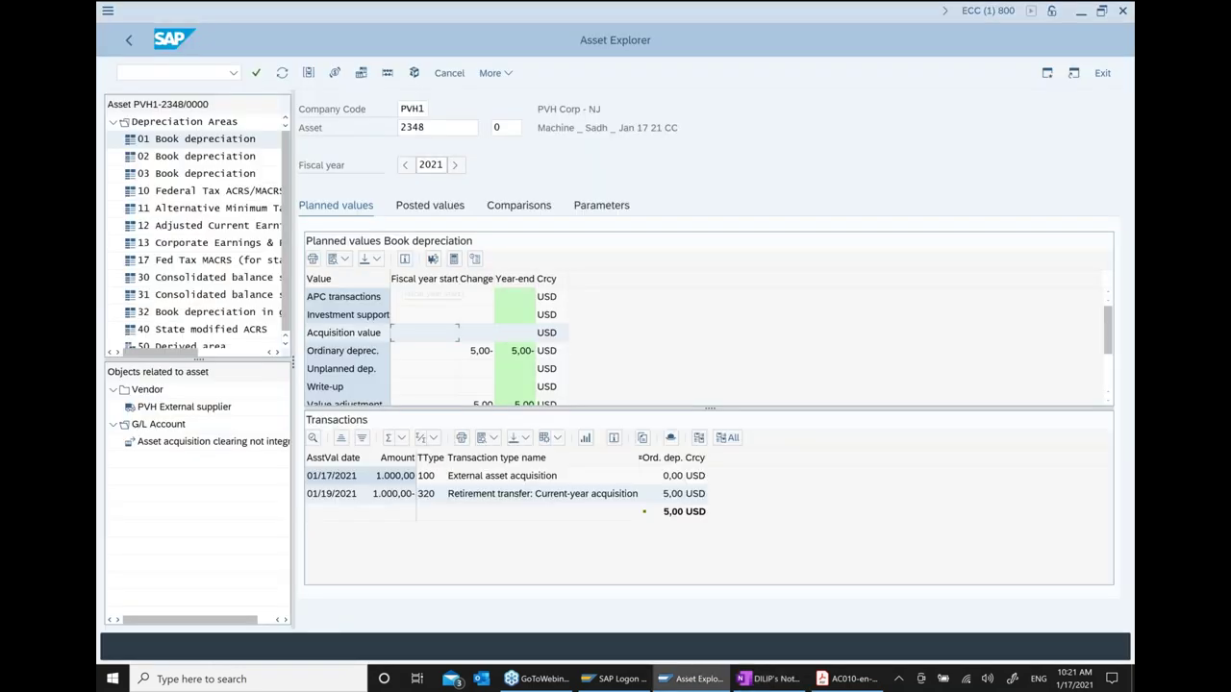
key("BackSpace")
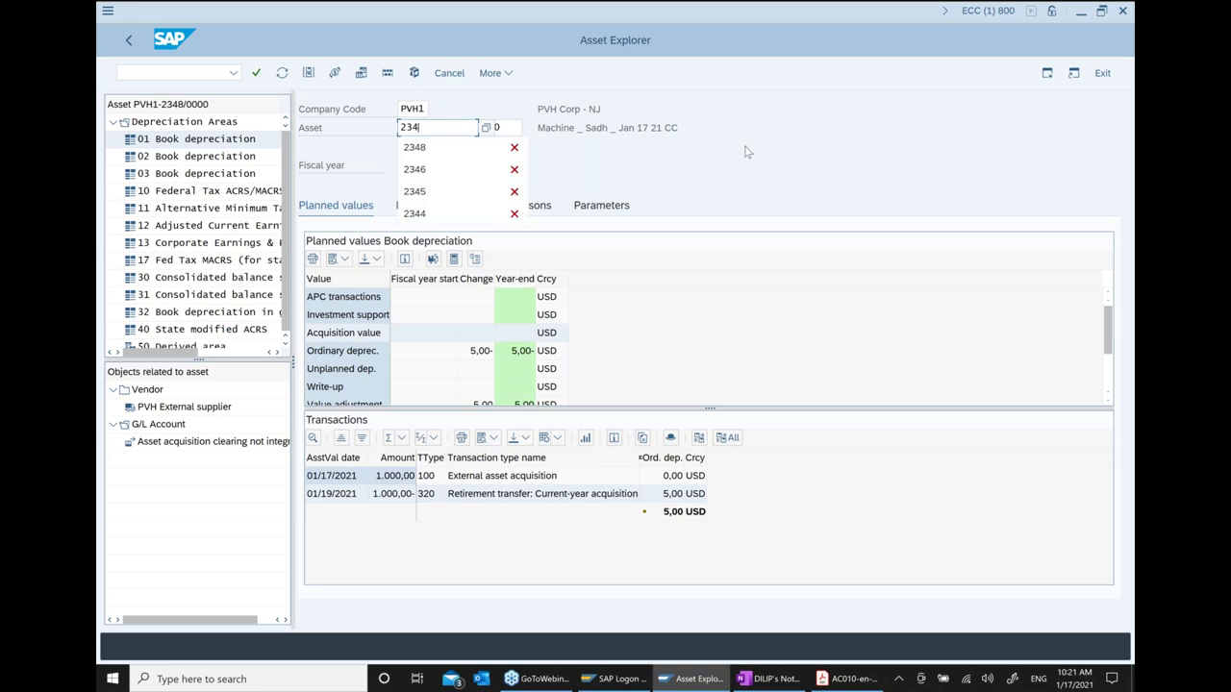
type("9")
key("Return")
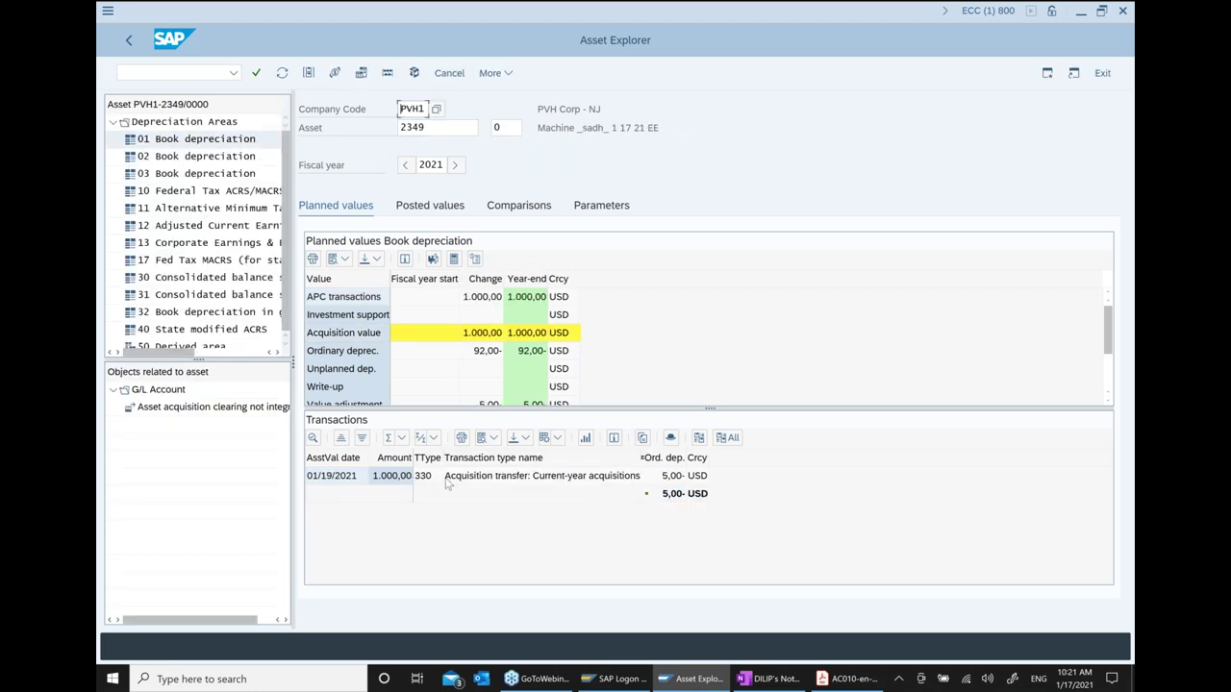
left_click(481, 481)
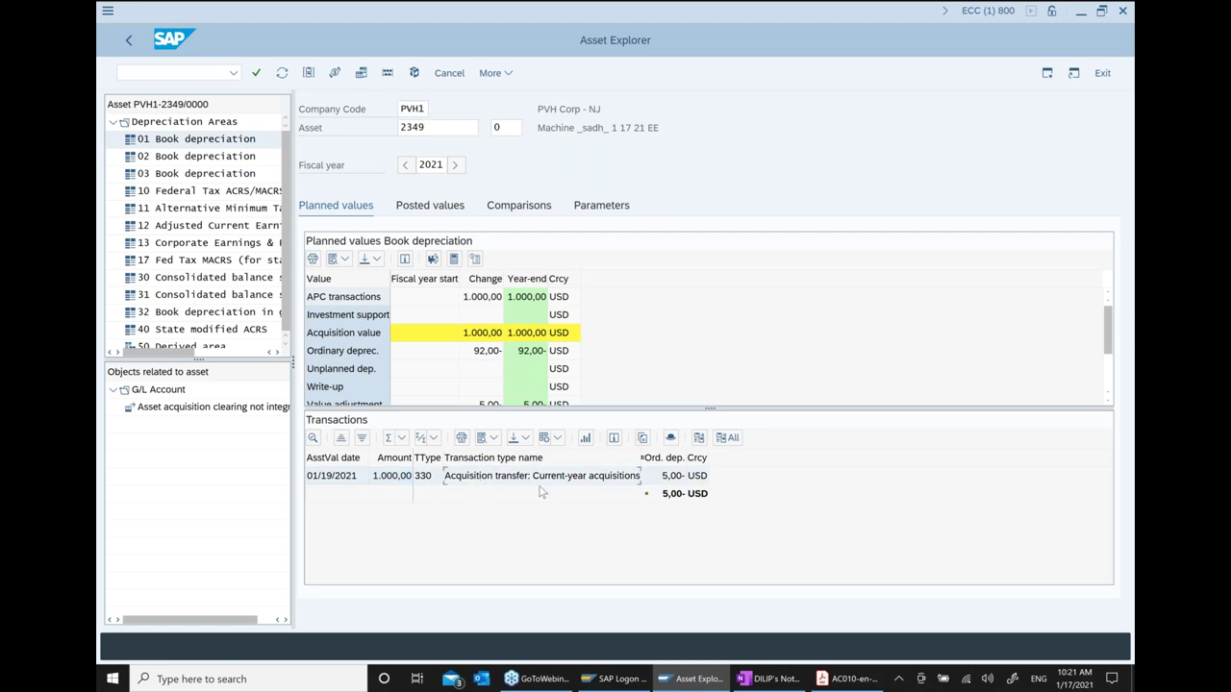
left_click(426, 480)
Switch to OneNote and add the sub-bullet "Verify new transaction = 330" under the new asset verification line
left_click(773, 679)
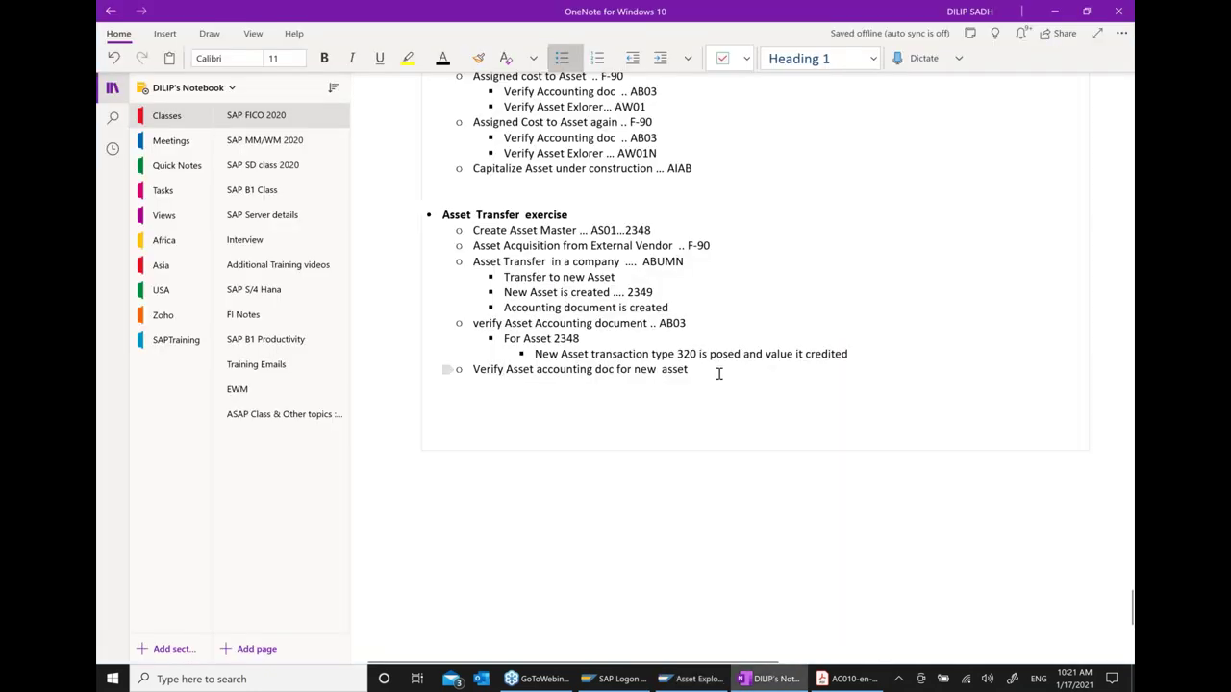
left_click(718, 373)
key("Return")
left_click(660, 58)
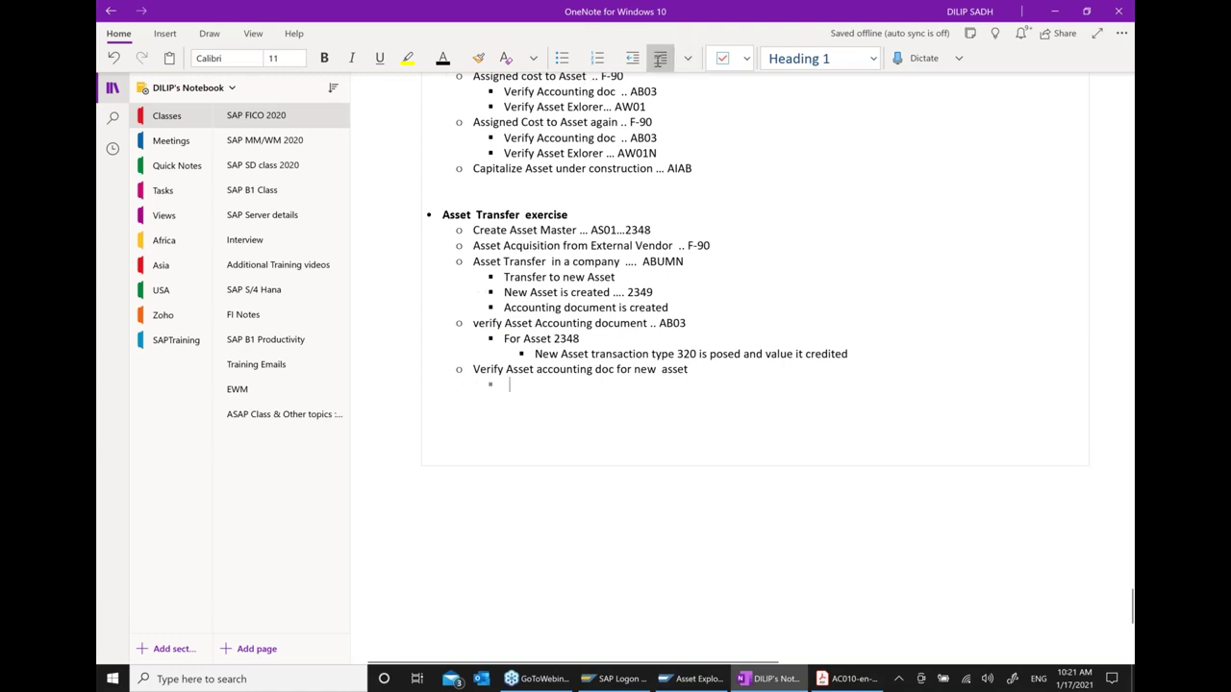
type("Verify new transaction -")
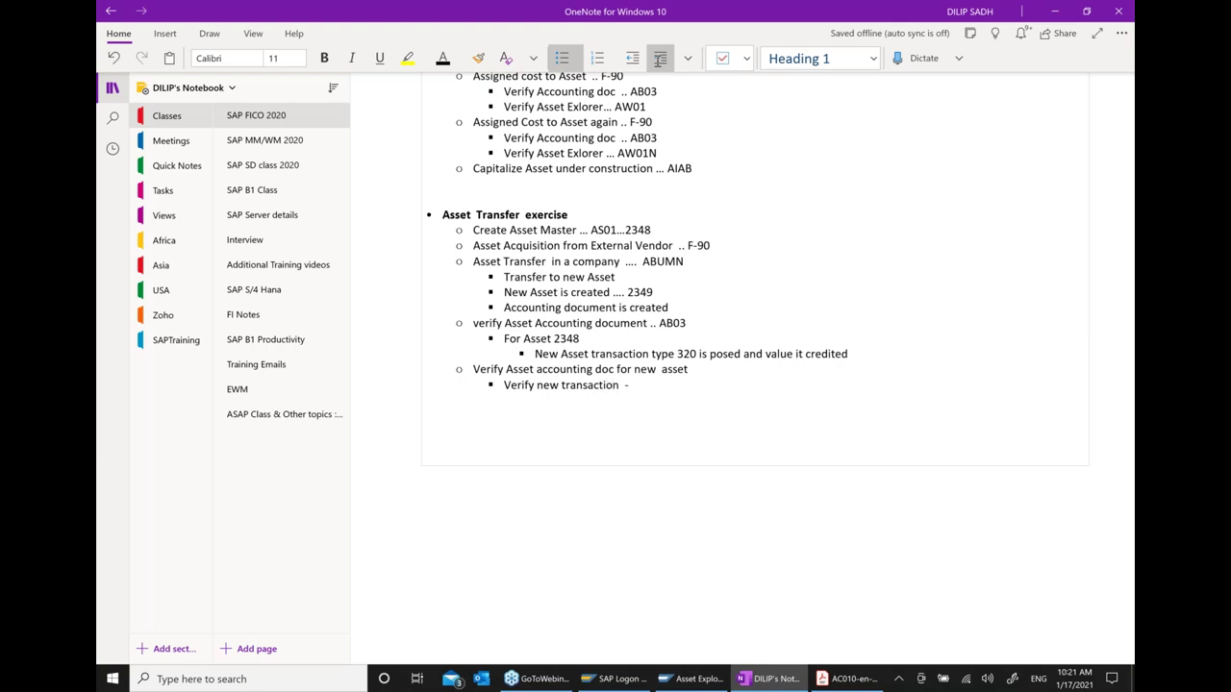
type("-")
key("BackSpace")
type("= 330")
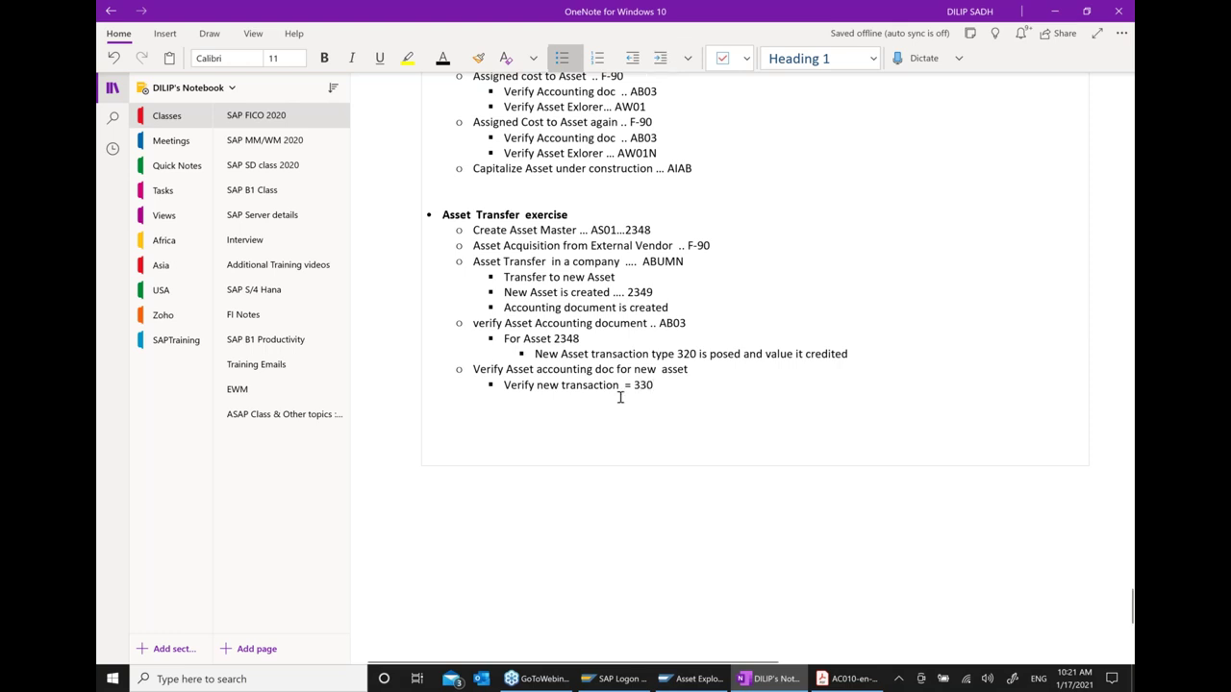
Switch to SAP, review the net book value among the planned values of asset 2349, and leave Asset Explorer
left_click(705, 678)
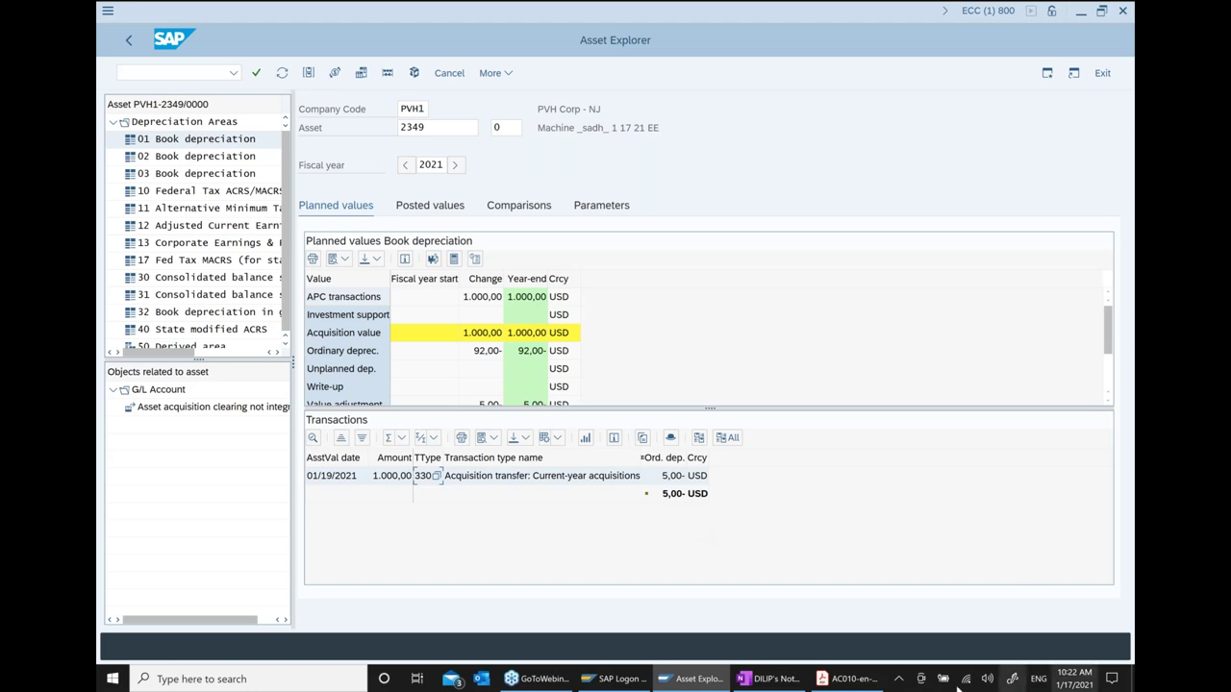
scroll(472, 385, "down", 2)
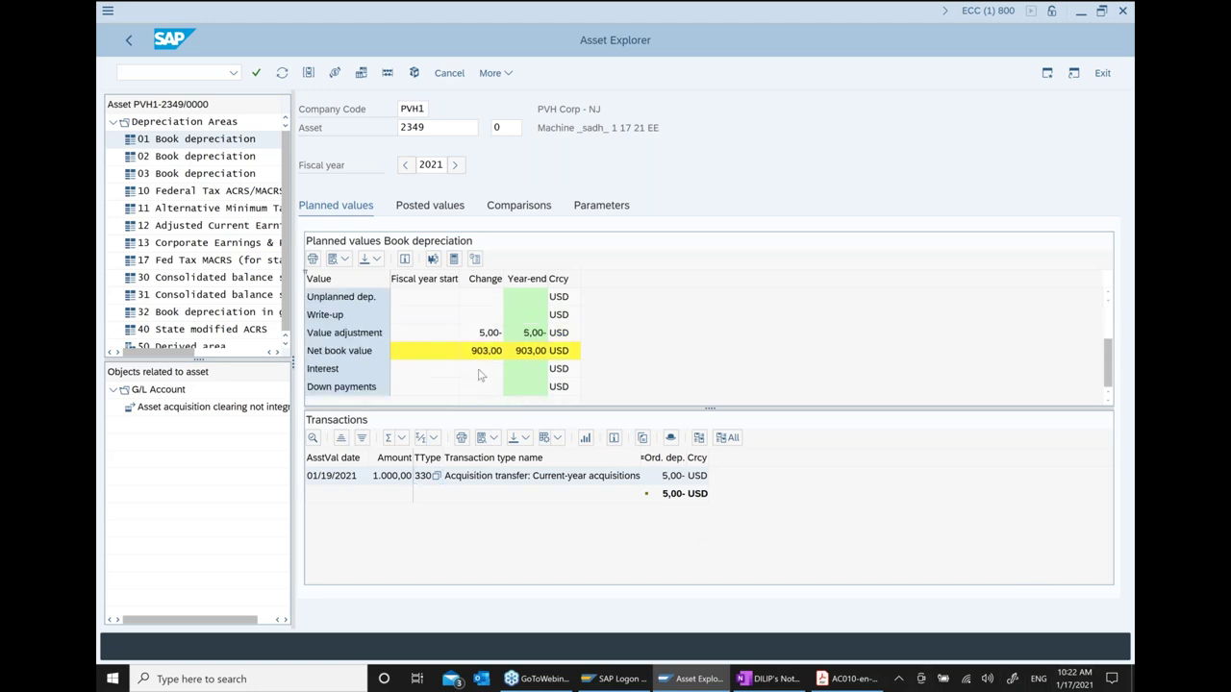
left_click(128, 44)
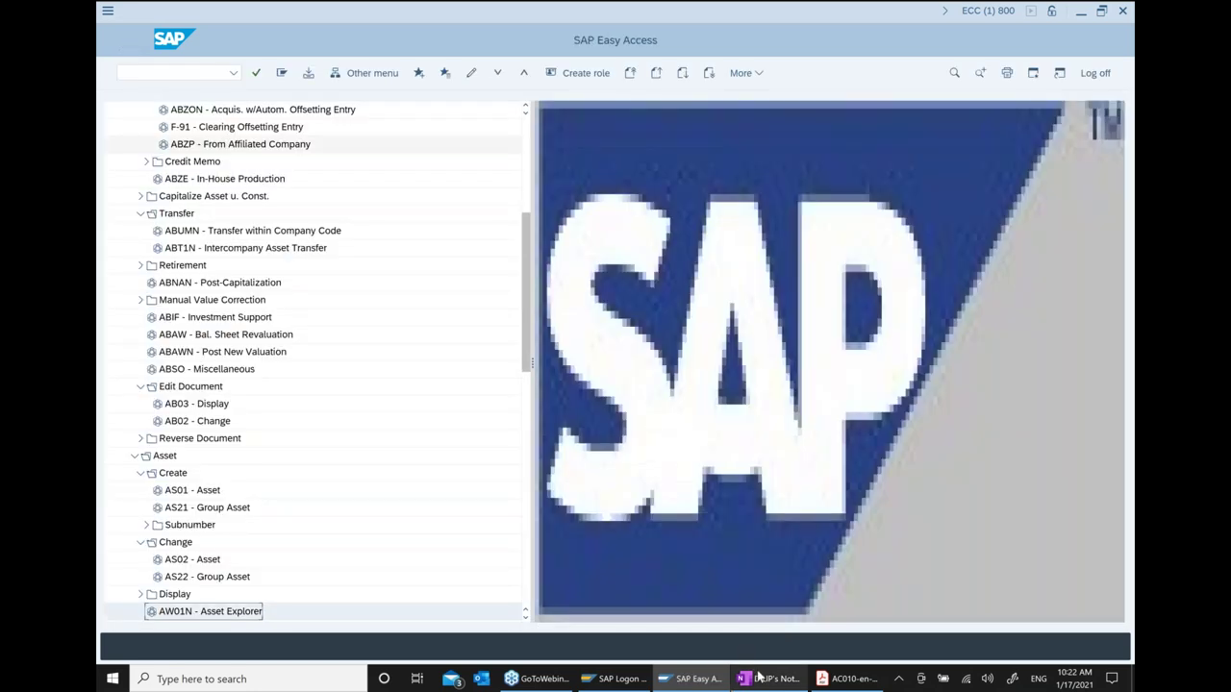
Place the cursor after "Verify new transaction = 330" in OneNote and consult the AC010 PDF in Acrobat Reader up to the "Closing Procedures in Asset Accounting" page
left_click(759, 677)
left_click(677, 383)
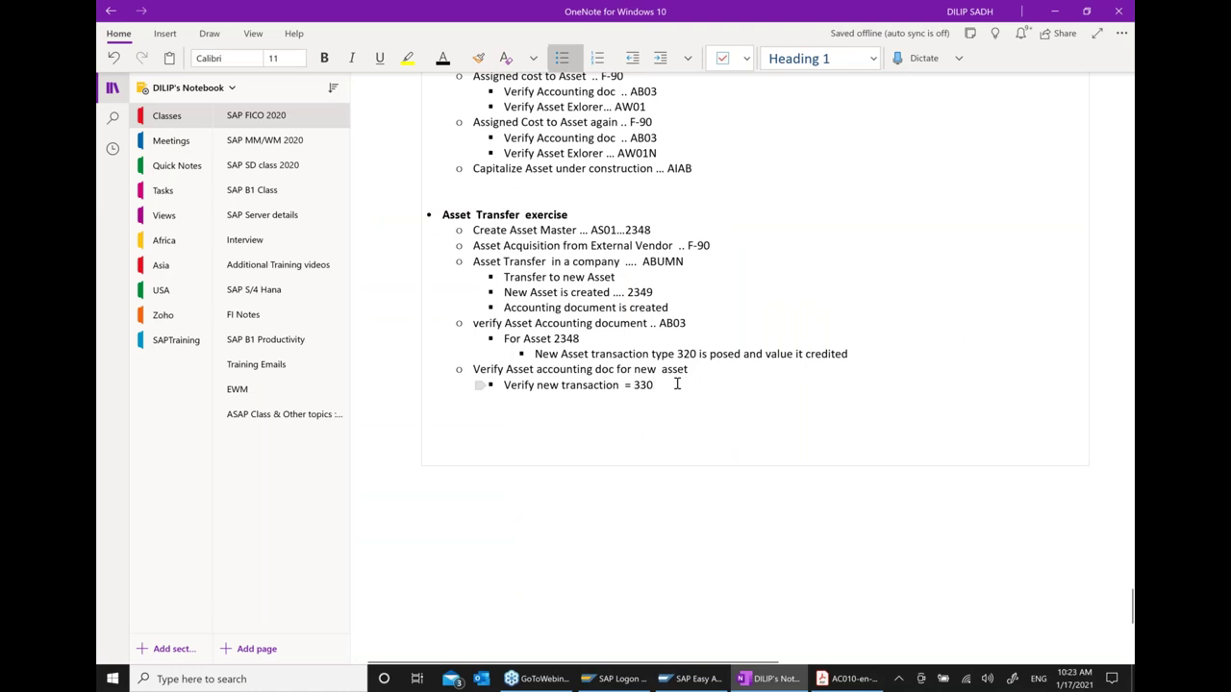
left_click(846, 679)
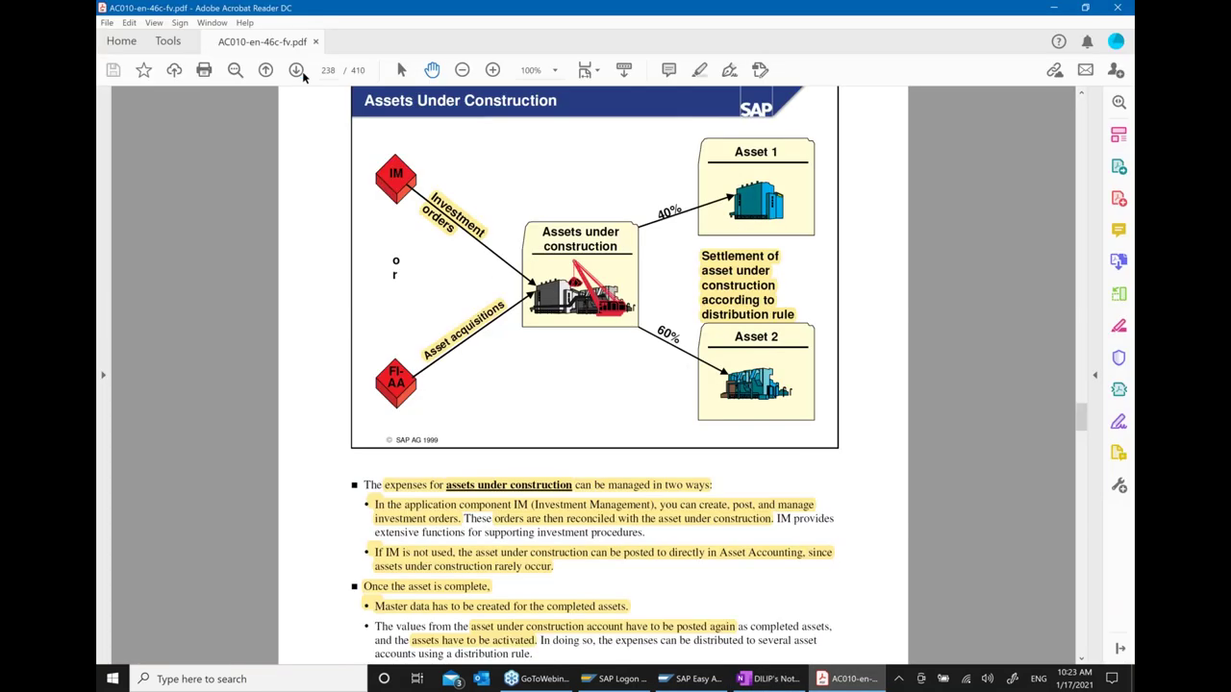
left_click(296, 71)
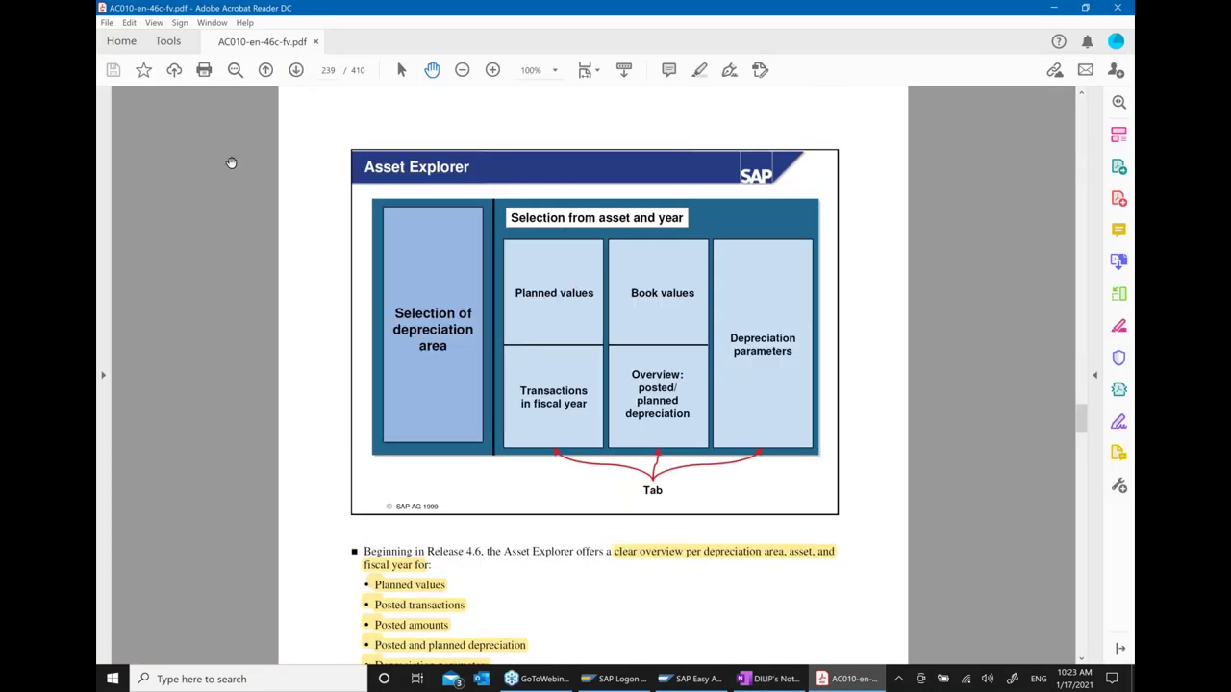
left_click(296, 71)
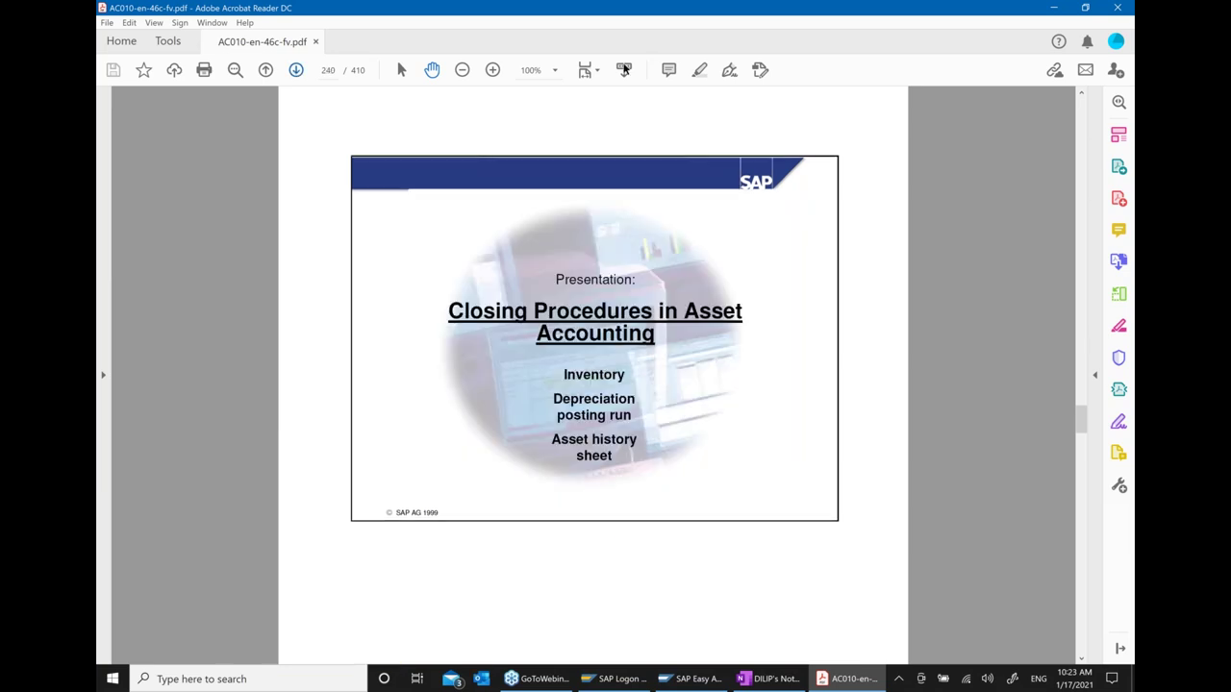
left_click(1064, 12)
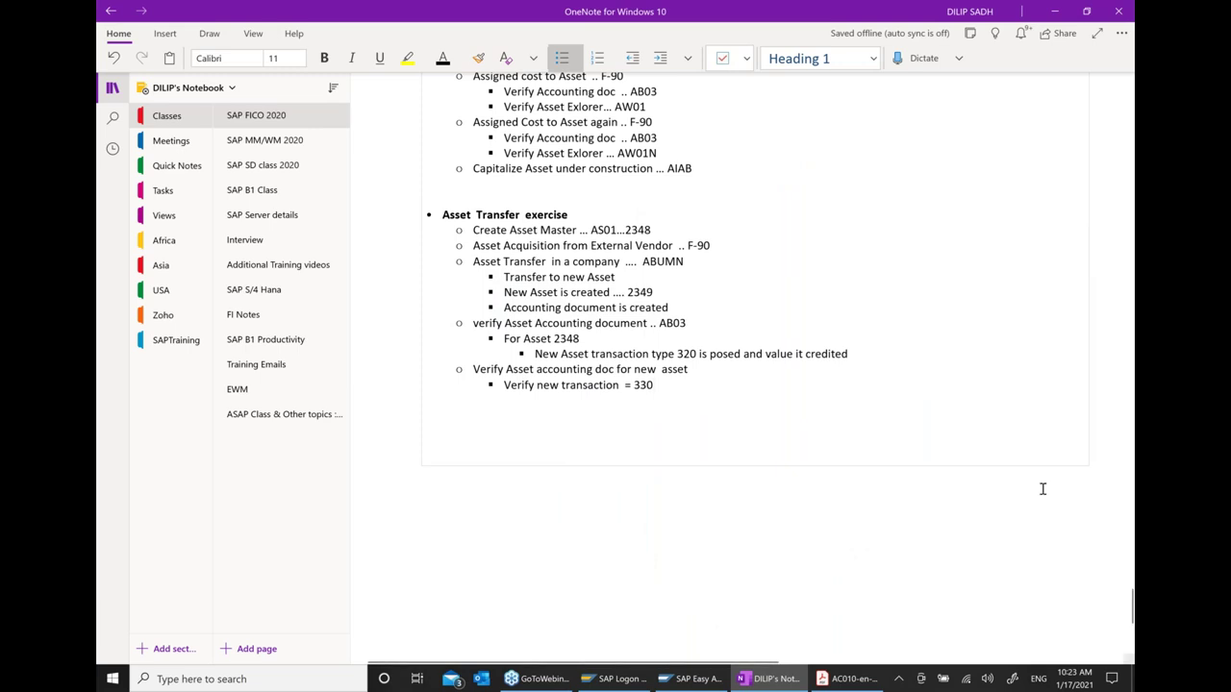
Add a new top-level bullet "Asset History sheet ... AR02" below the Asset Transfer exercise notes
key("Return")
key("BackSpace")
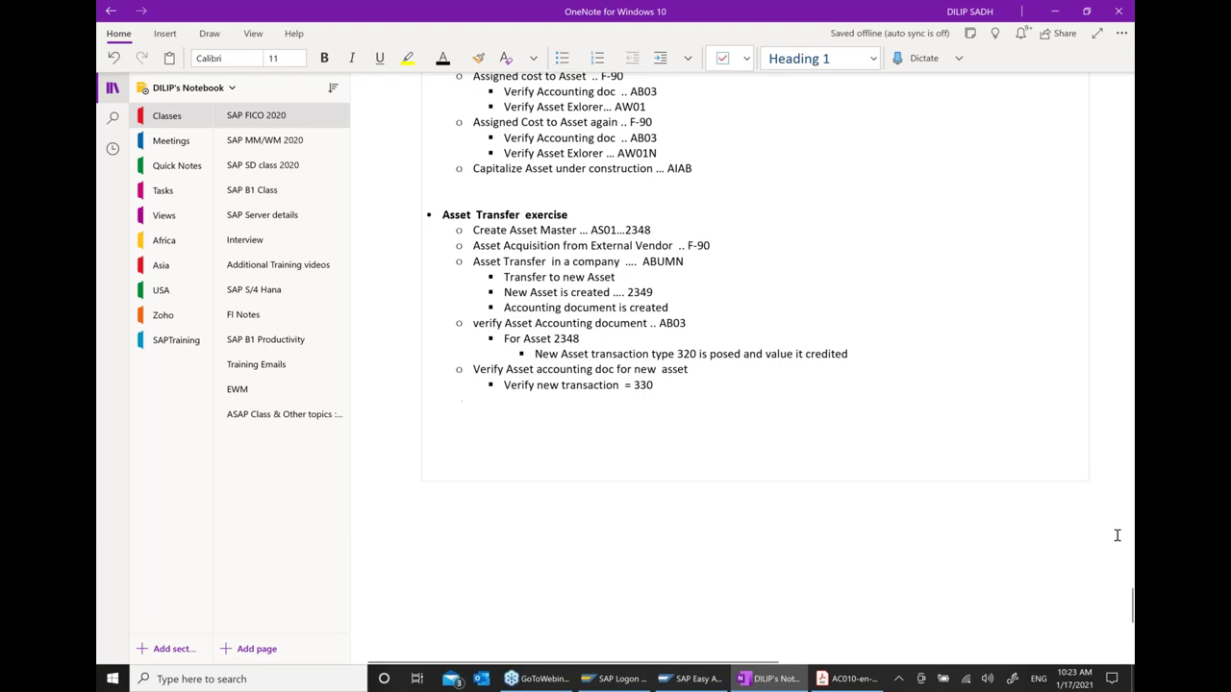
type("* Asset H")
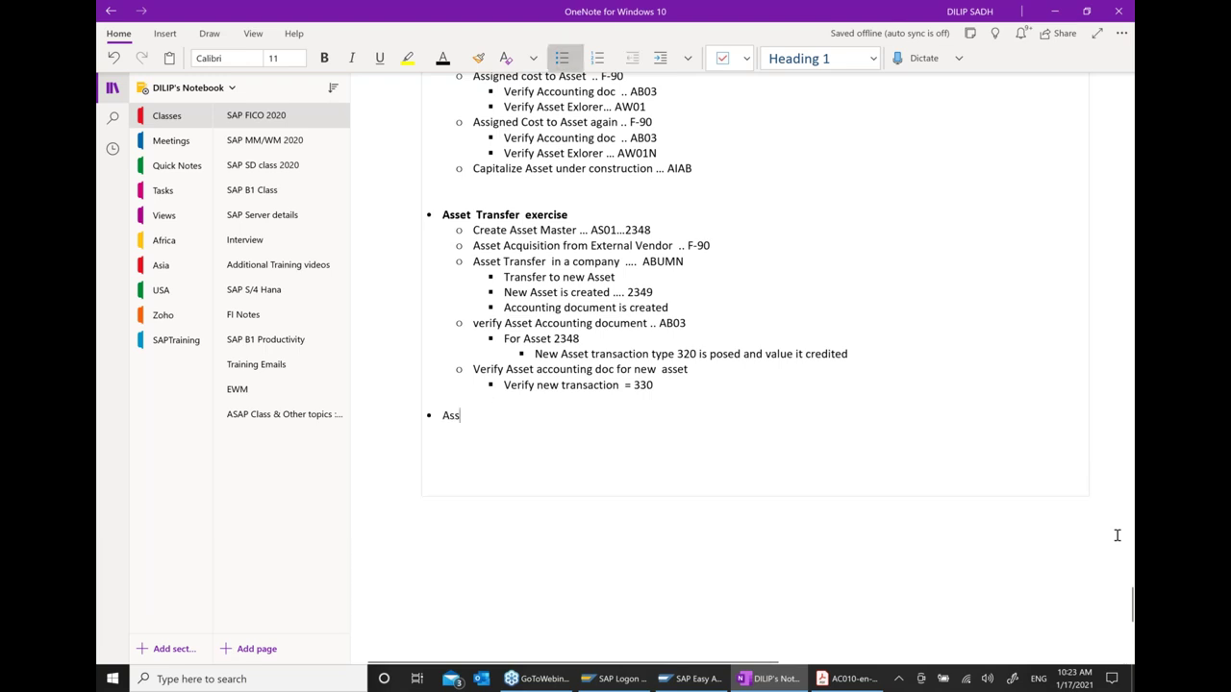
type("ol")
key("BackSpace")
key("BackSpace")
type("is ")
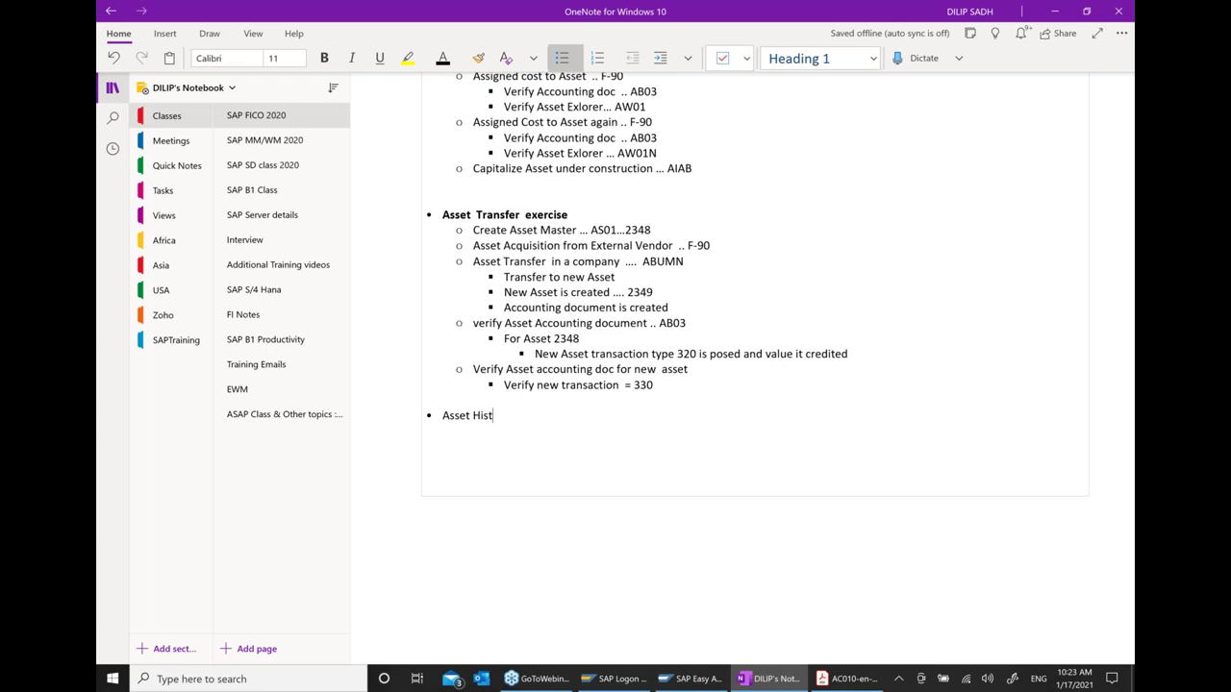
type("ory sheet ... AR02")
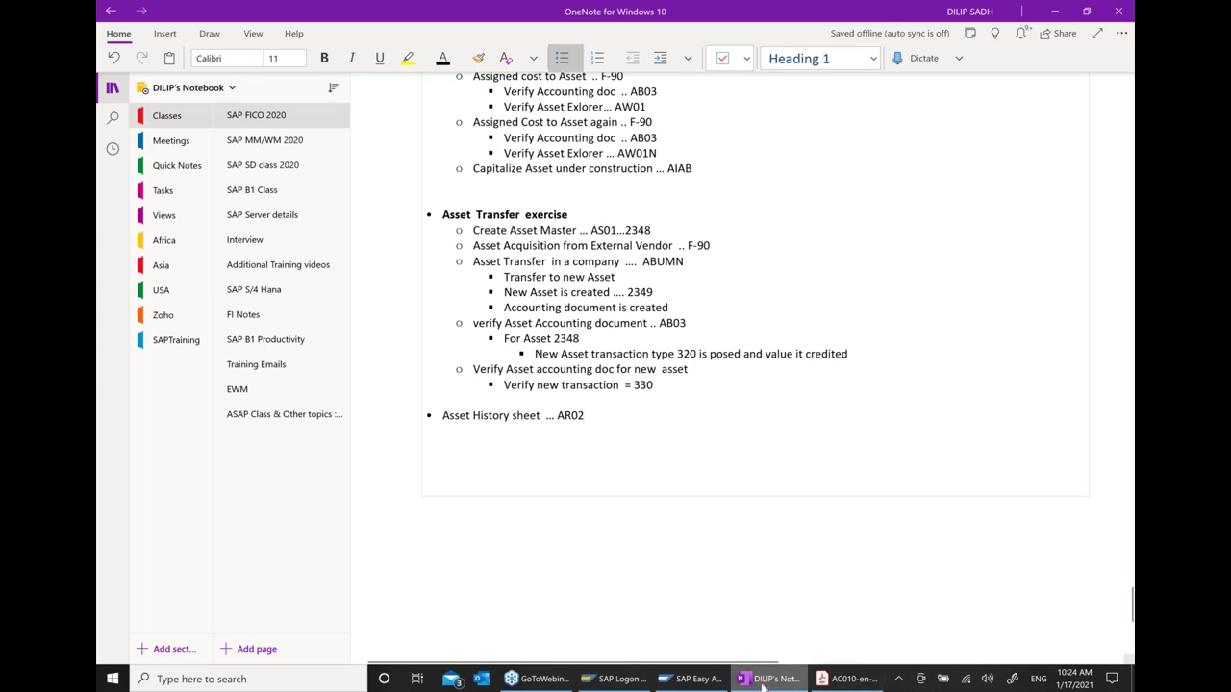
Switch to SAP, open the Asset History Sheet with transaction AR02, and choose asset 2348 from the asset number value list
left_click(713, 682)
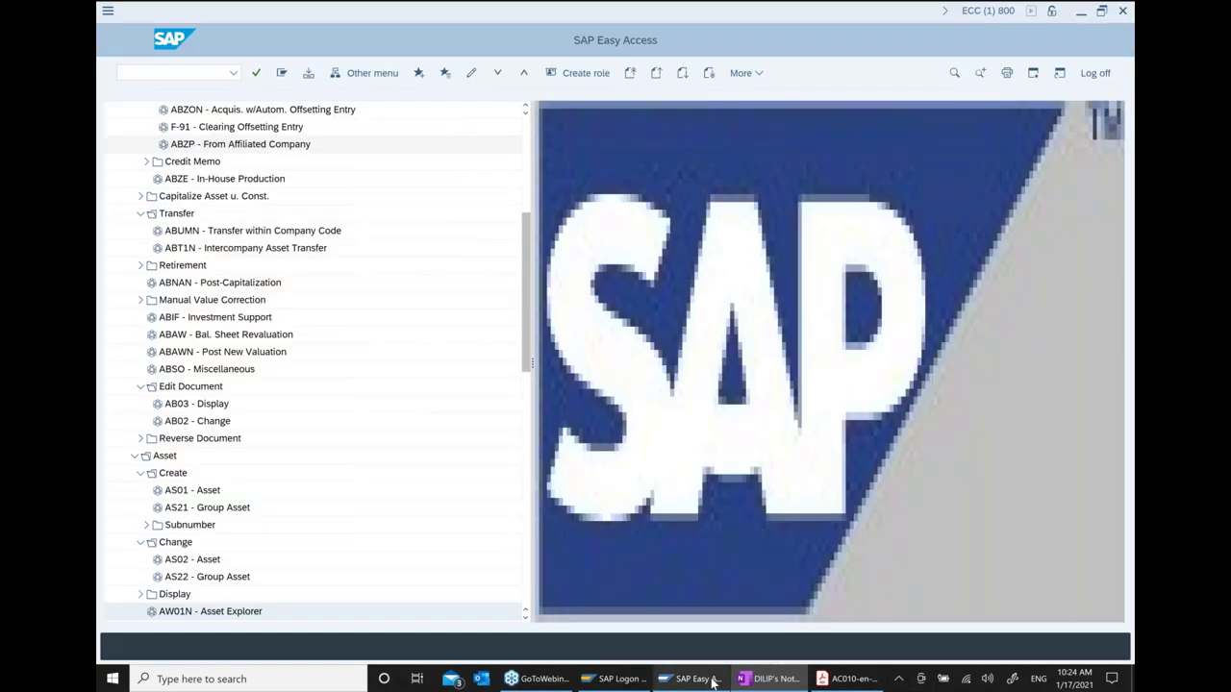
type("AS01")
key("Return")
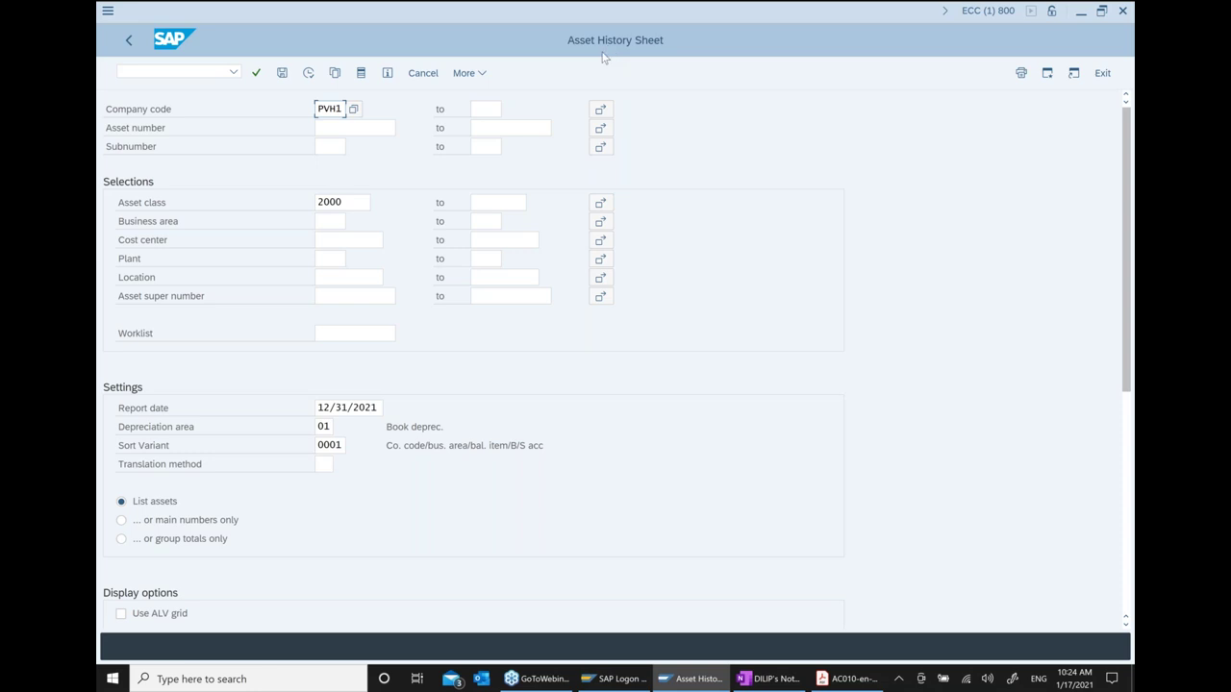
left_click(379, 132)
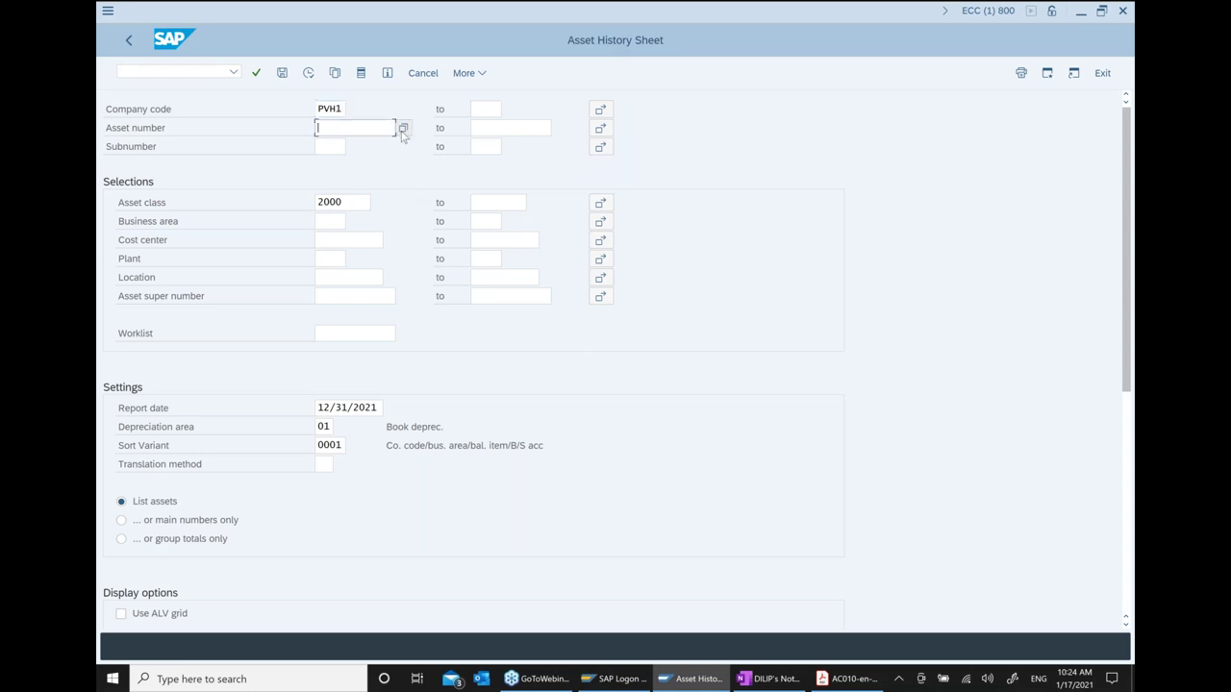
key("F4")
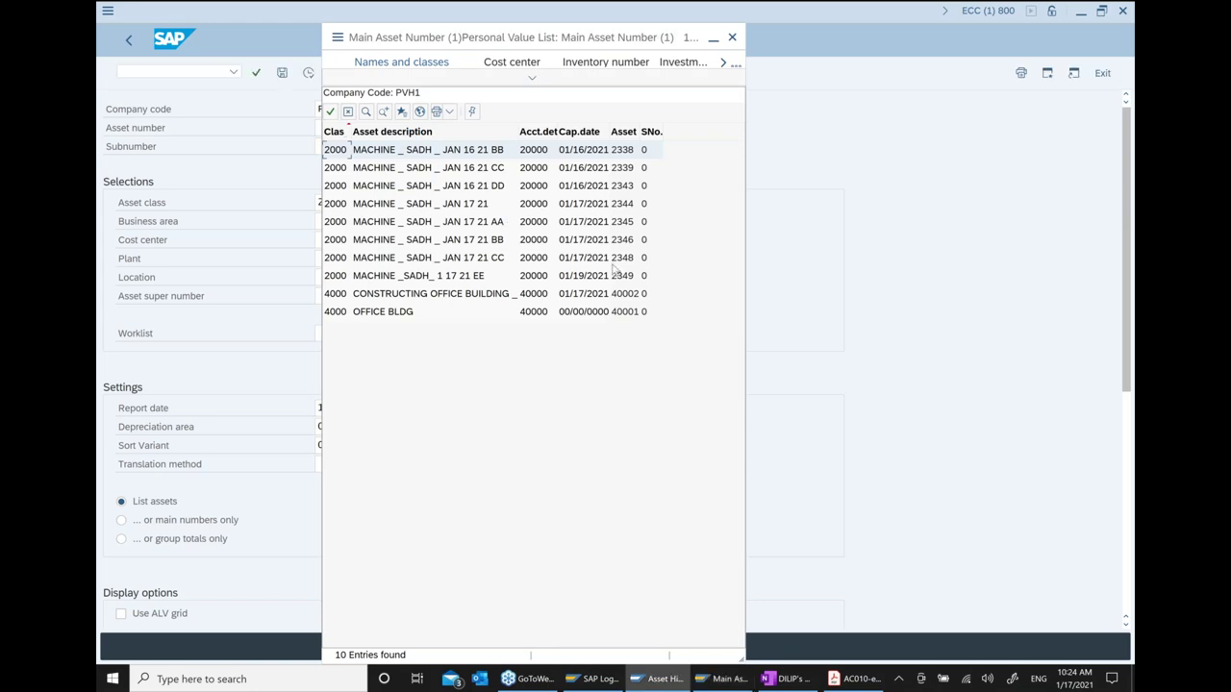
double_click(615, 258)
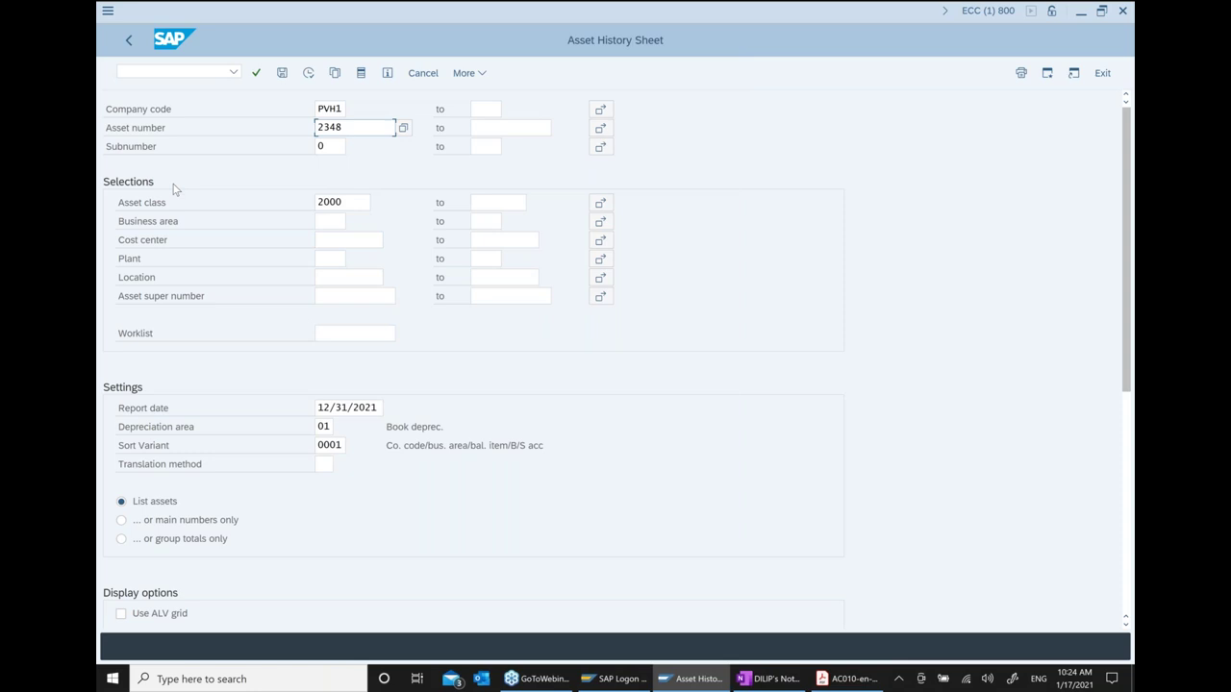
Run the Asset History Sheet for asset 2348, review the report down to the company code totals, and leave the transaction
left_click(309, 73)
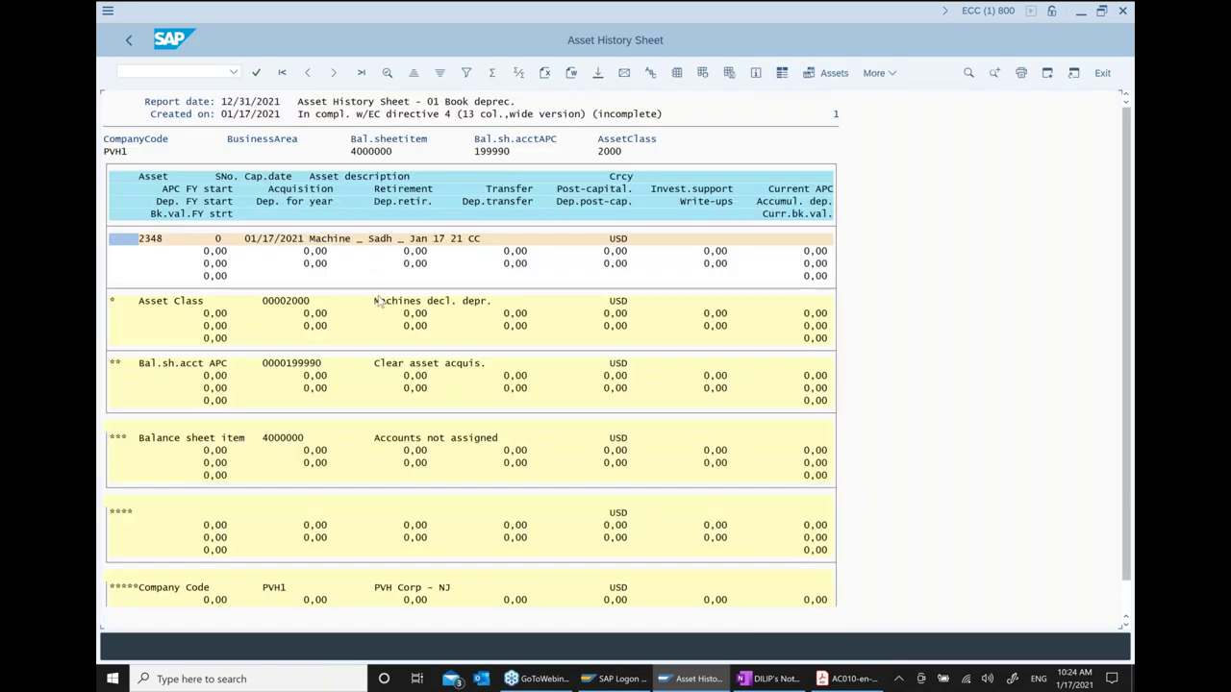
scroll(445, 338, "down", 1)
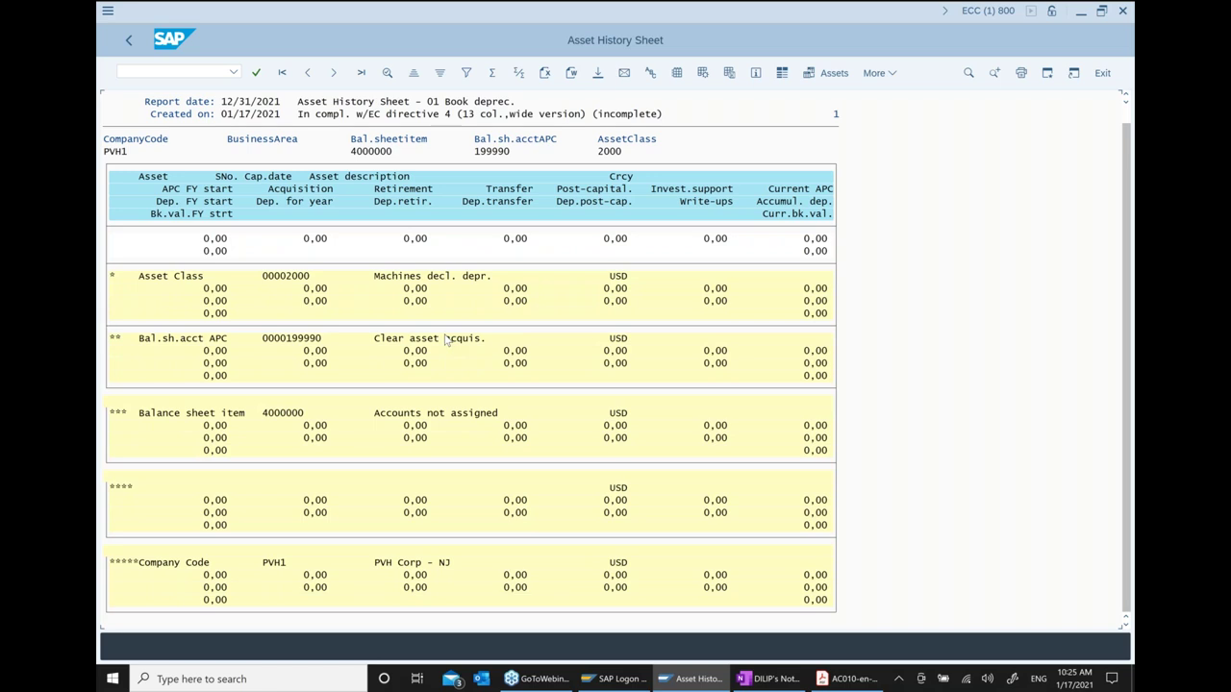
scroll(446, 338, "up", 1)
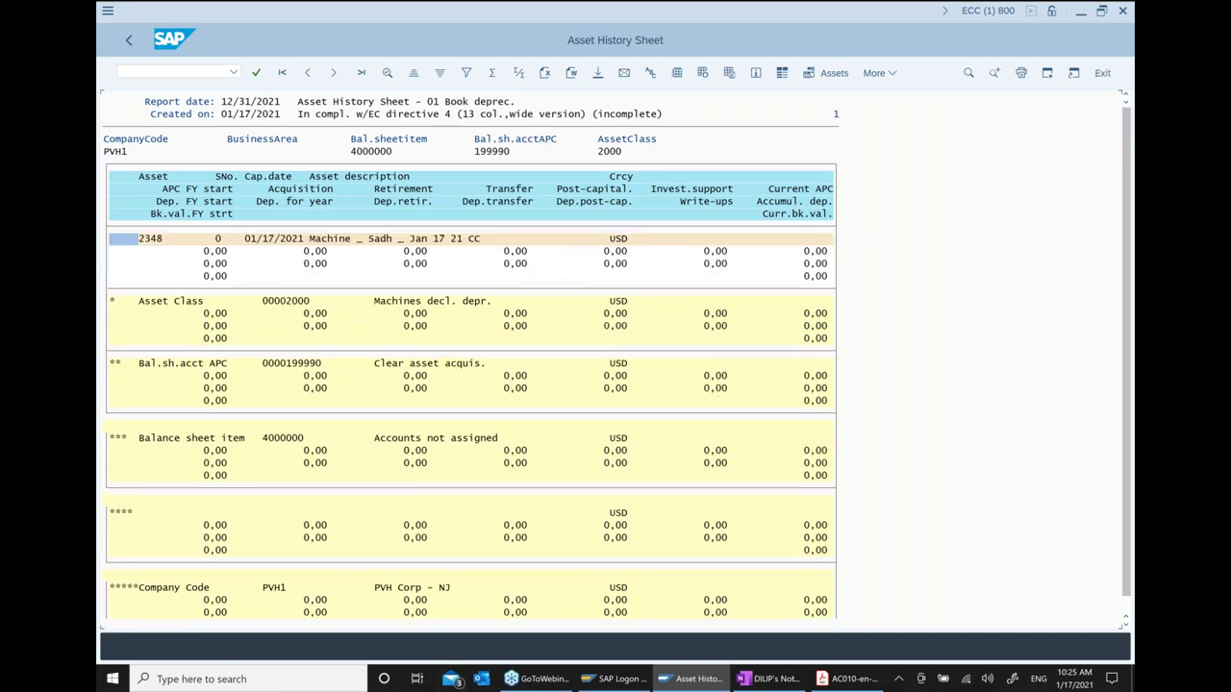
left_click(124, 41)
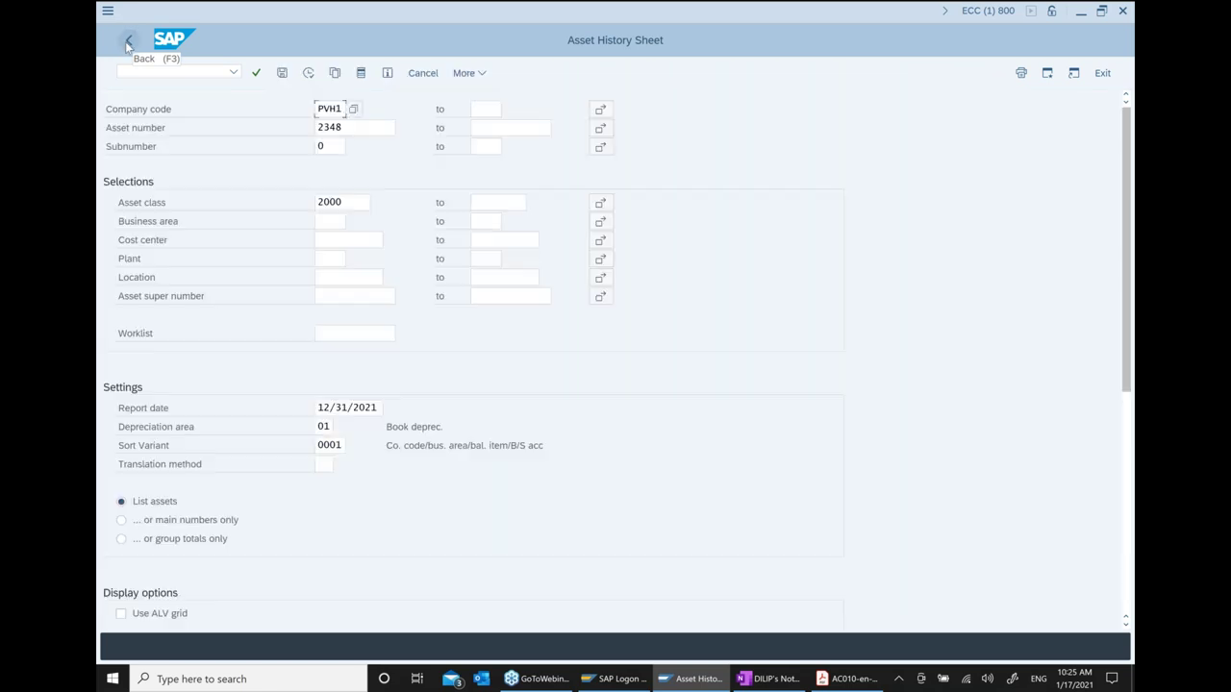
left_click(125, 41)
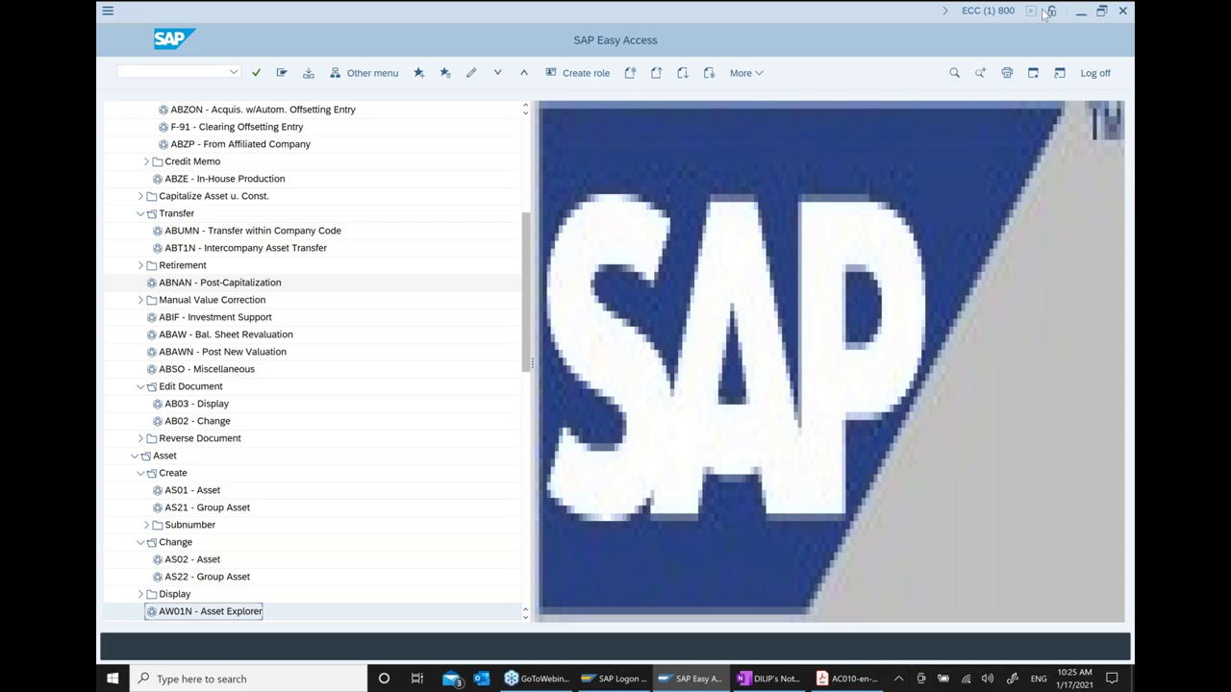
Return to OneNote and add "FINISHING TODAY.. THANK YOU. KEEP DOING EXERCISE AND SEND TO ME," and a separate "THANK YOU" below the Asset History bullet
left_click(1080, 11)
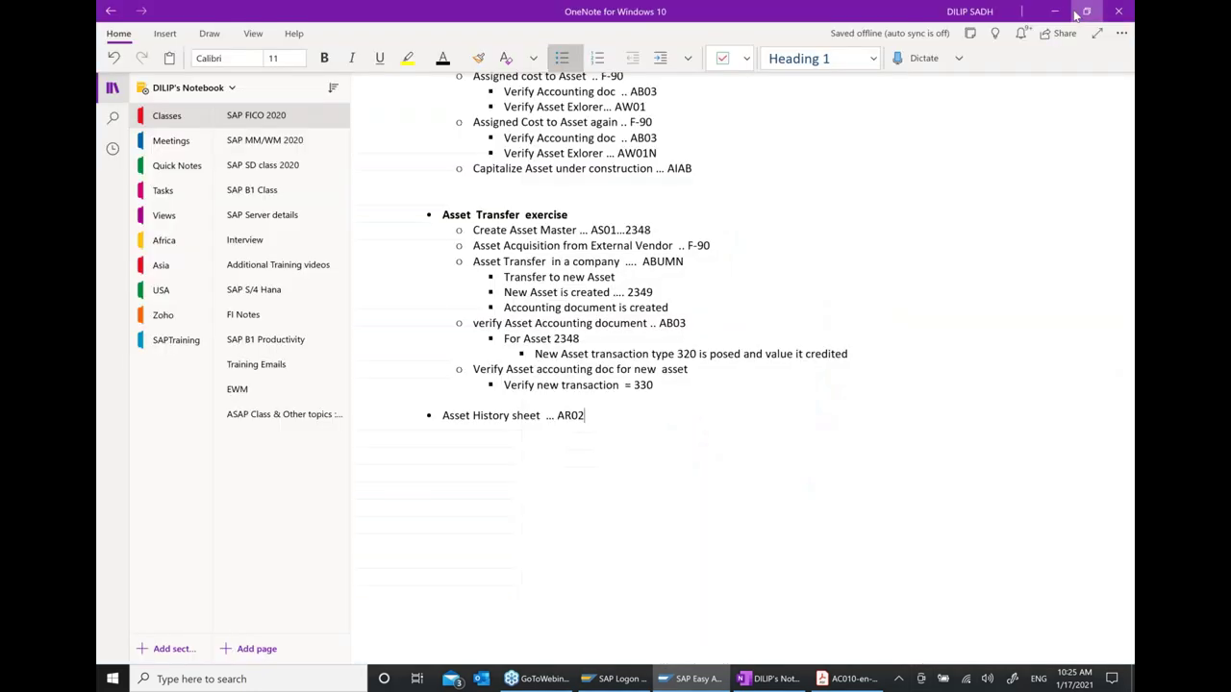
key("Return")
key("Return")
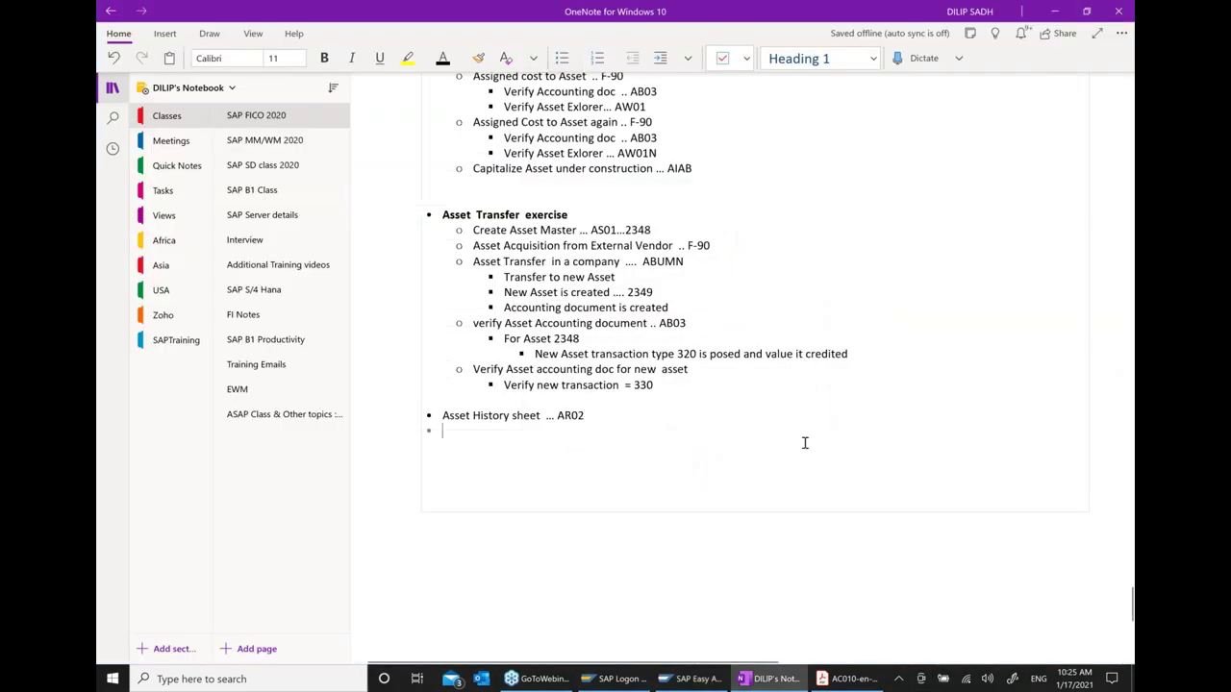
key("Return")
type("FINISHING TOD")
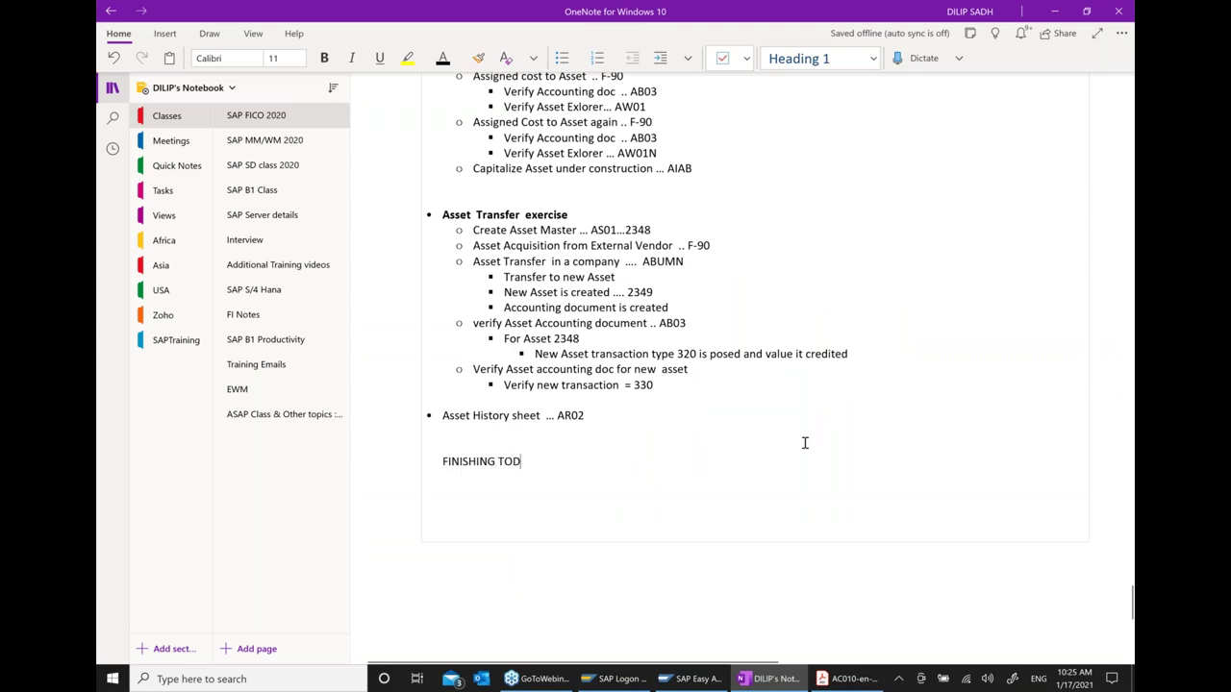
type("AY..")
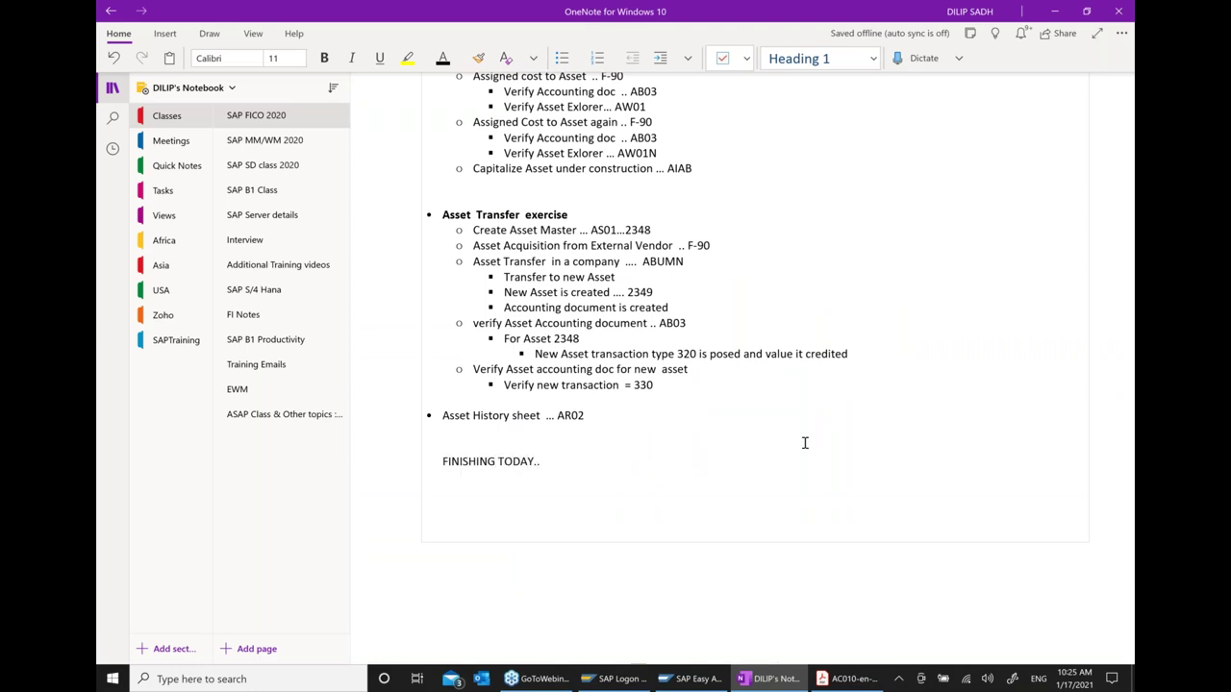
type(" THANK YOU. KEEP DOING ")
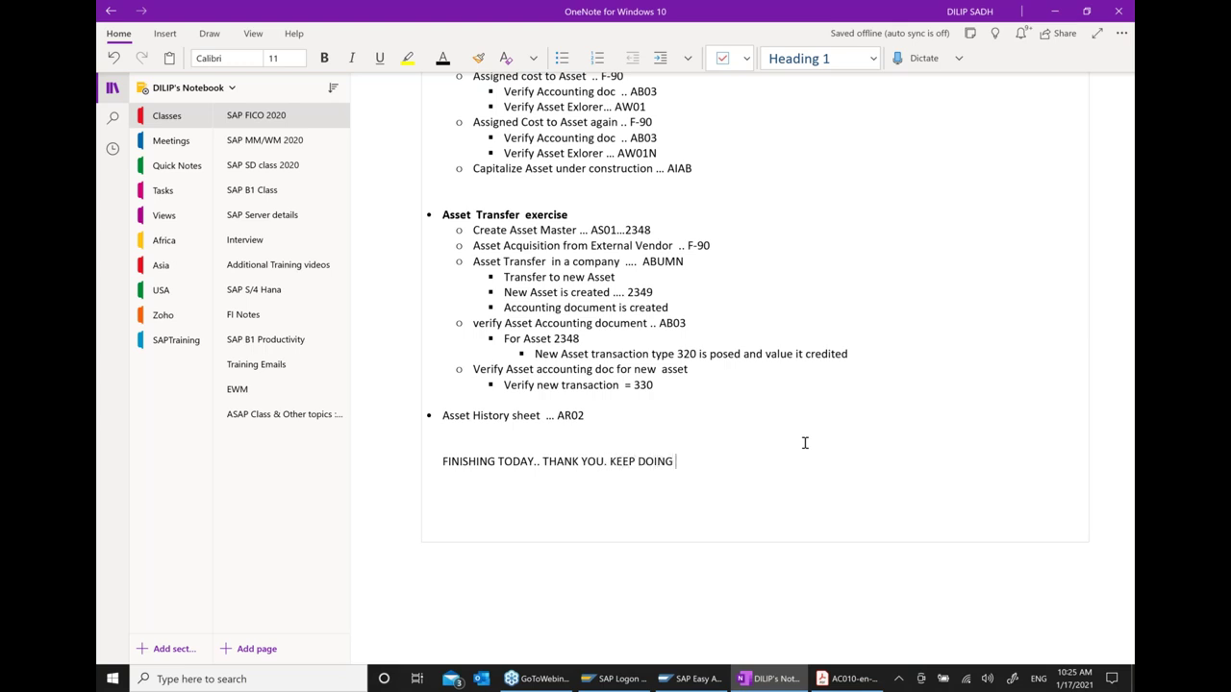
type("EXERCISE AND SENT")
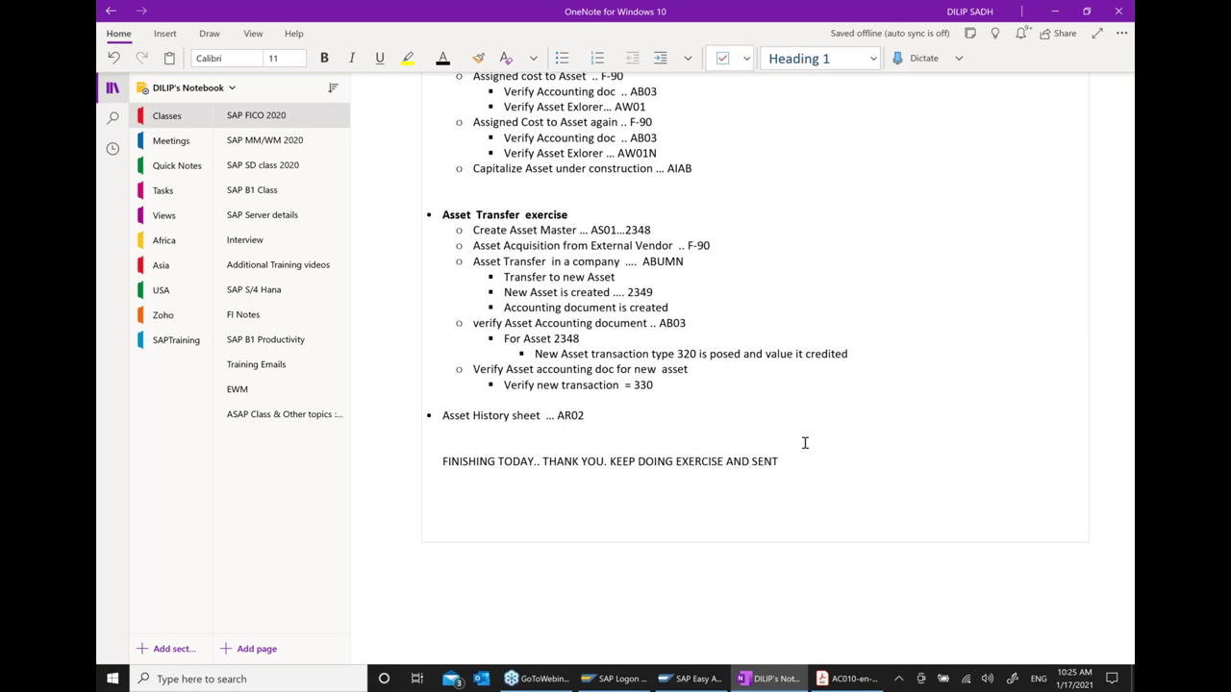
key("BackSpace")
type("D TO ME,")
key("Return")
key("Return")
type("THANK YOU")
Minimize OneNote, switch to Acrobat Reader, and close it along with the AC010 PDF
left_click(1063, 11)
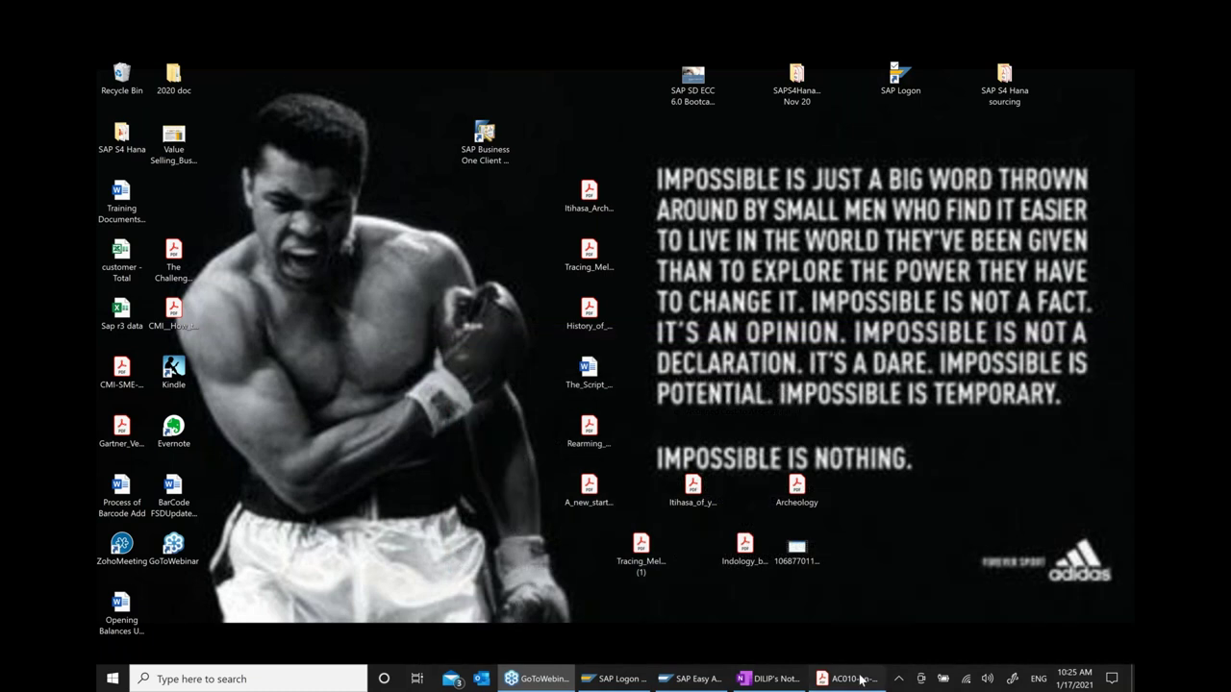
left_click(849, 679)
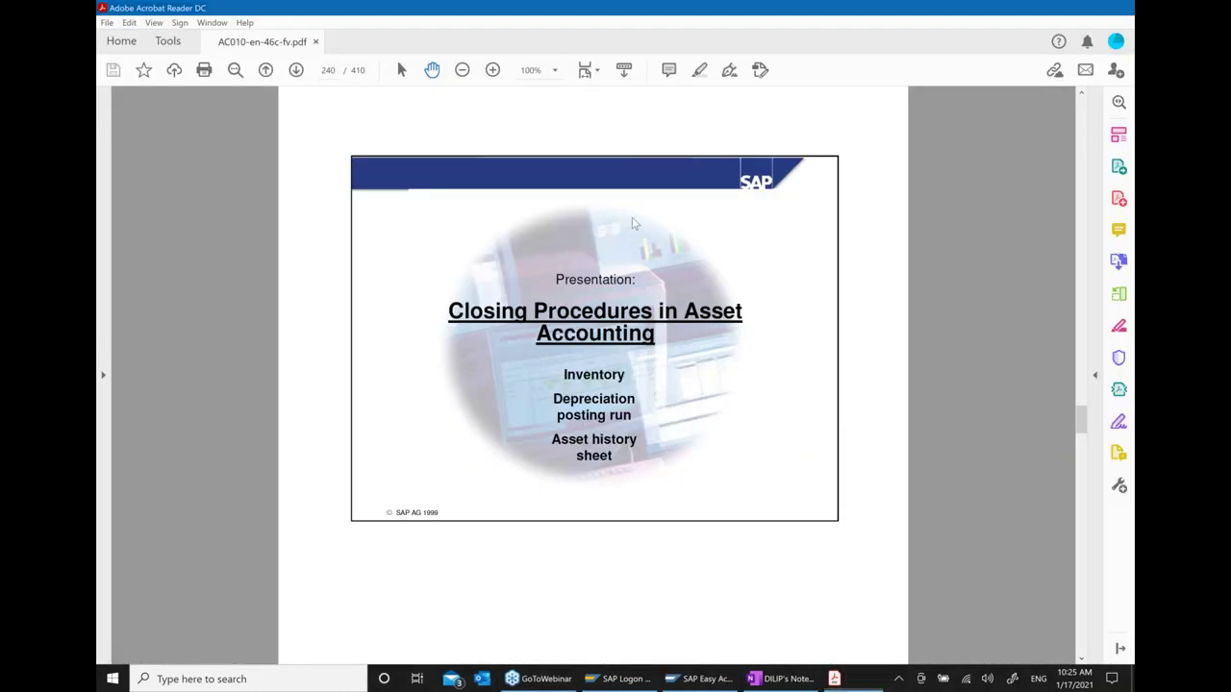
key("alt+F4")
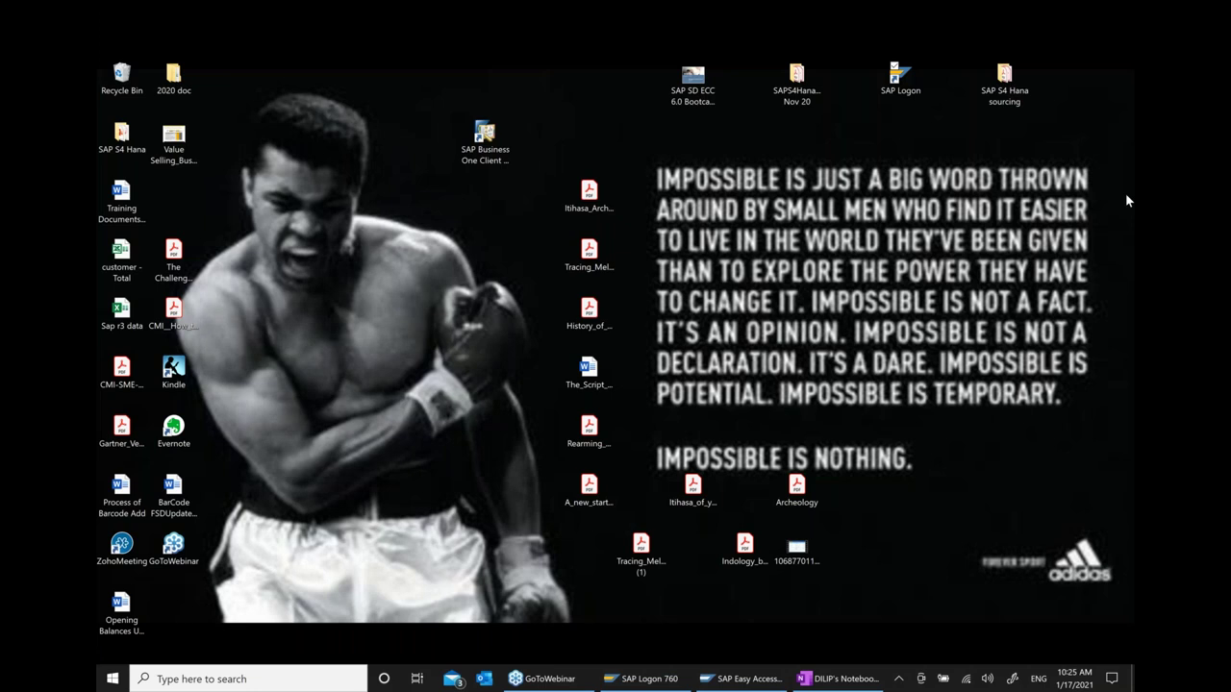